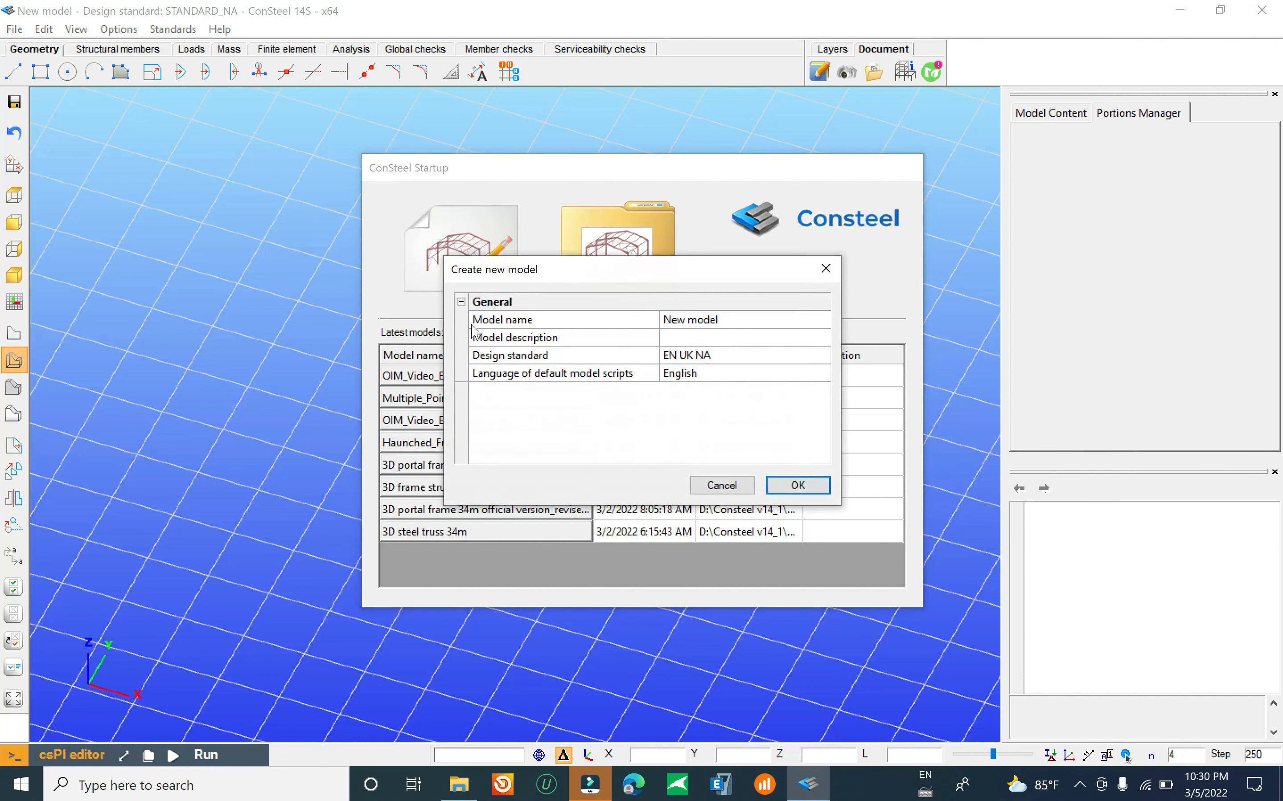
Step: Create a new model named "2D truss frame span 60m" with the EN UK NA design standard
{"action": "left_click", "coordinate": [738, 323]}
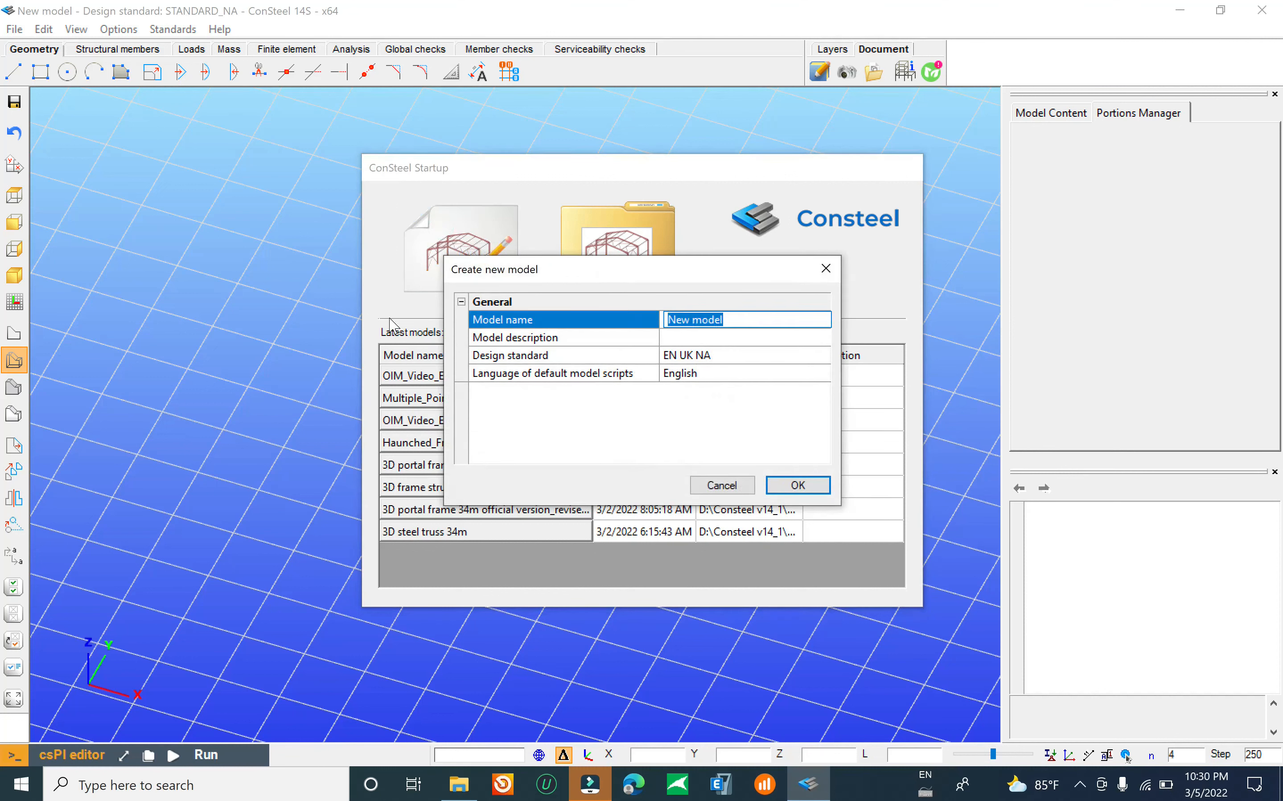
{"action": "type", "text": "2D truss frame span 60m"}
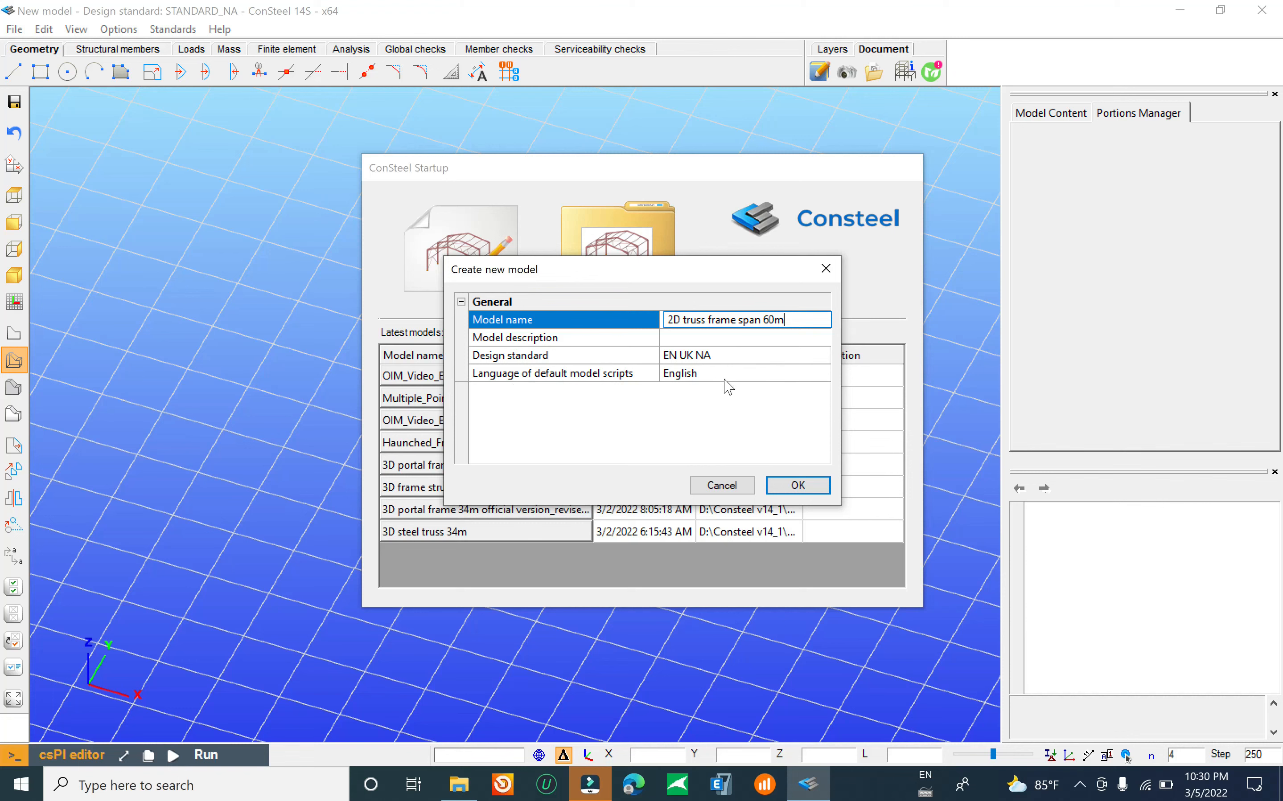
{"action": "left_click", "coordinate": [799, 486]}
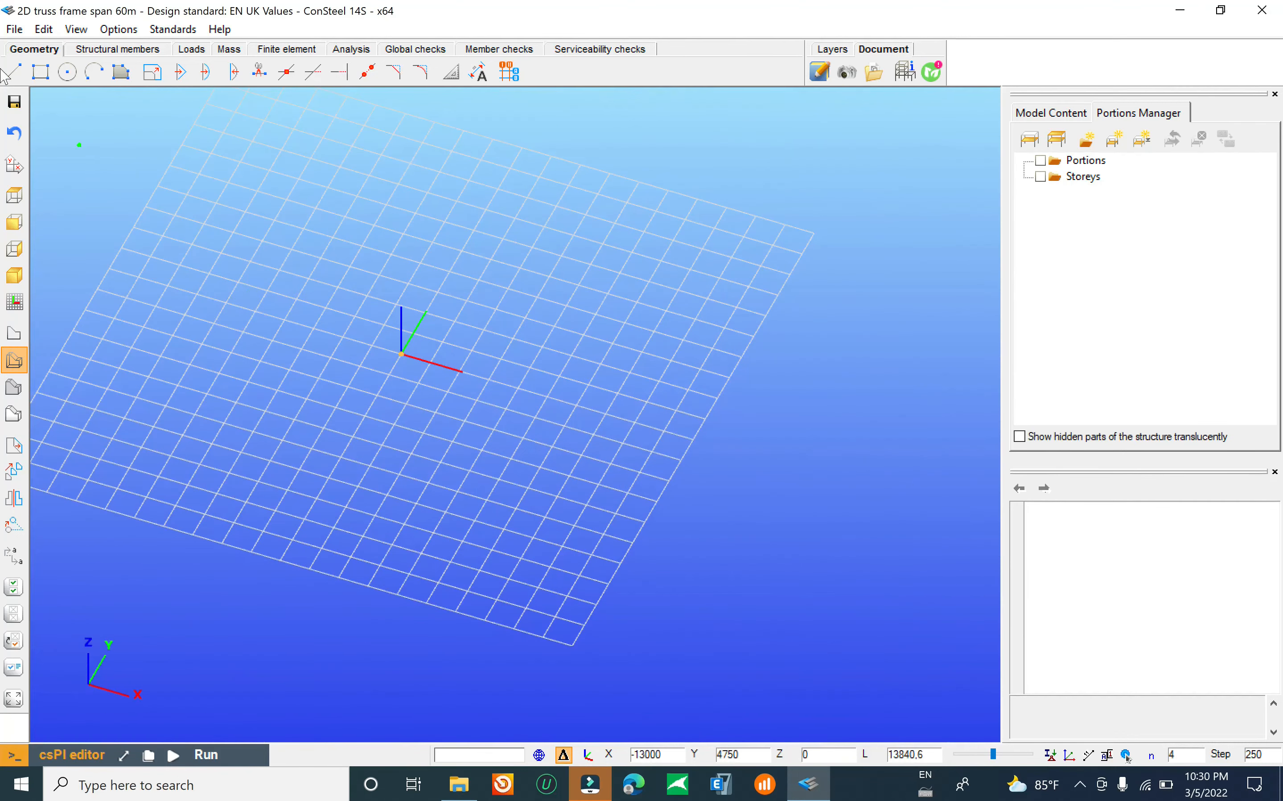
Step: Save the model as "2D truss frame span 60m.csm" in the consteel folder
{"action": "left_click", "coordinate": [14, 28]}
{"action": "left_click", "coordinate": [53, 114]}
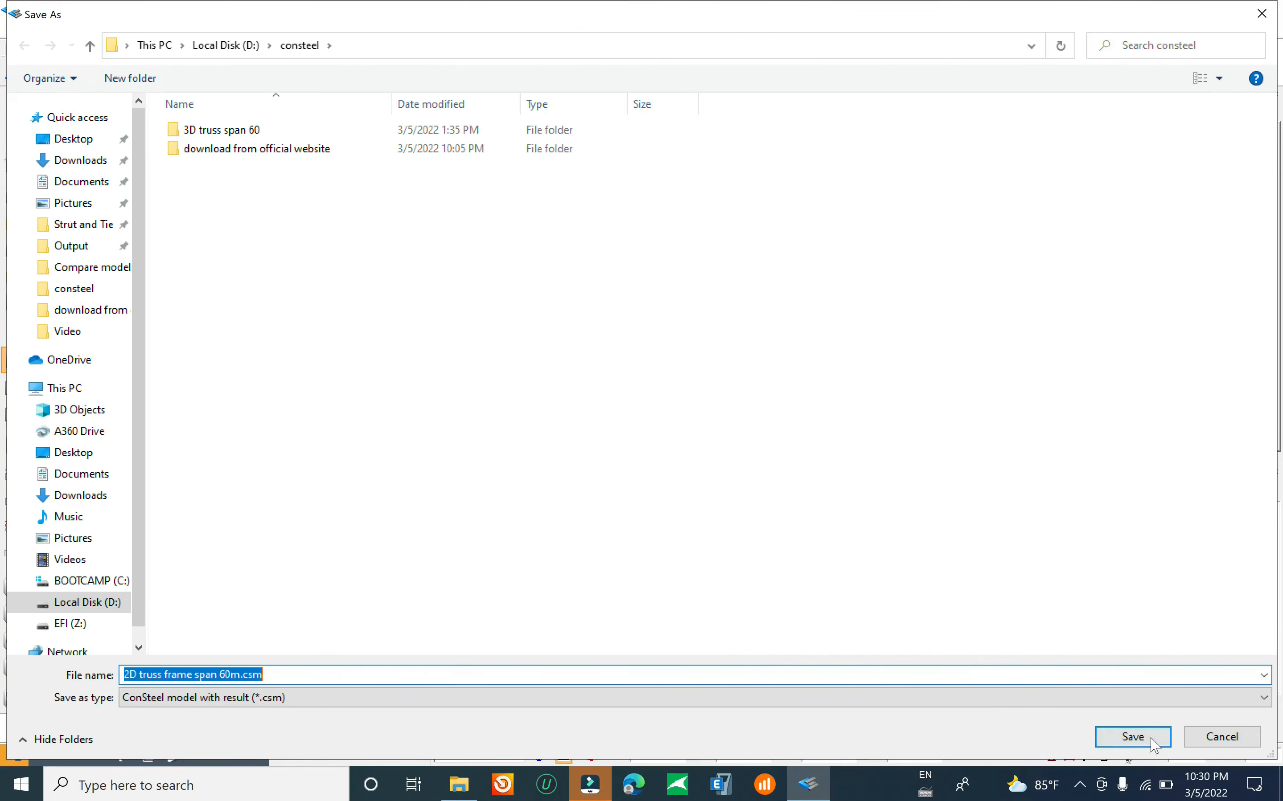
{"action": "left_click", "coordinate": [1156, 745]}
Step: Place the working grid and coordinate system in the XZ plane
{"action": "scroll", "coordinate": [546, 492], "scroll_direction": "down", "scroll_amount": 3}
{"action": "scroll", "coordinate": [509, 385], "scroll_direction": "up", "scroll_amount": 4}
{"action": "scroll", "coordinate": [406, 408], "scroll_direction": "down", "scroll_amount": 4}
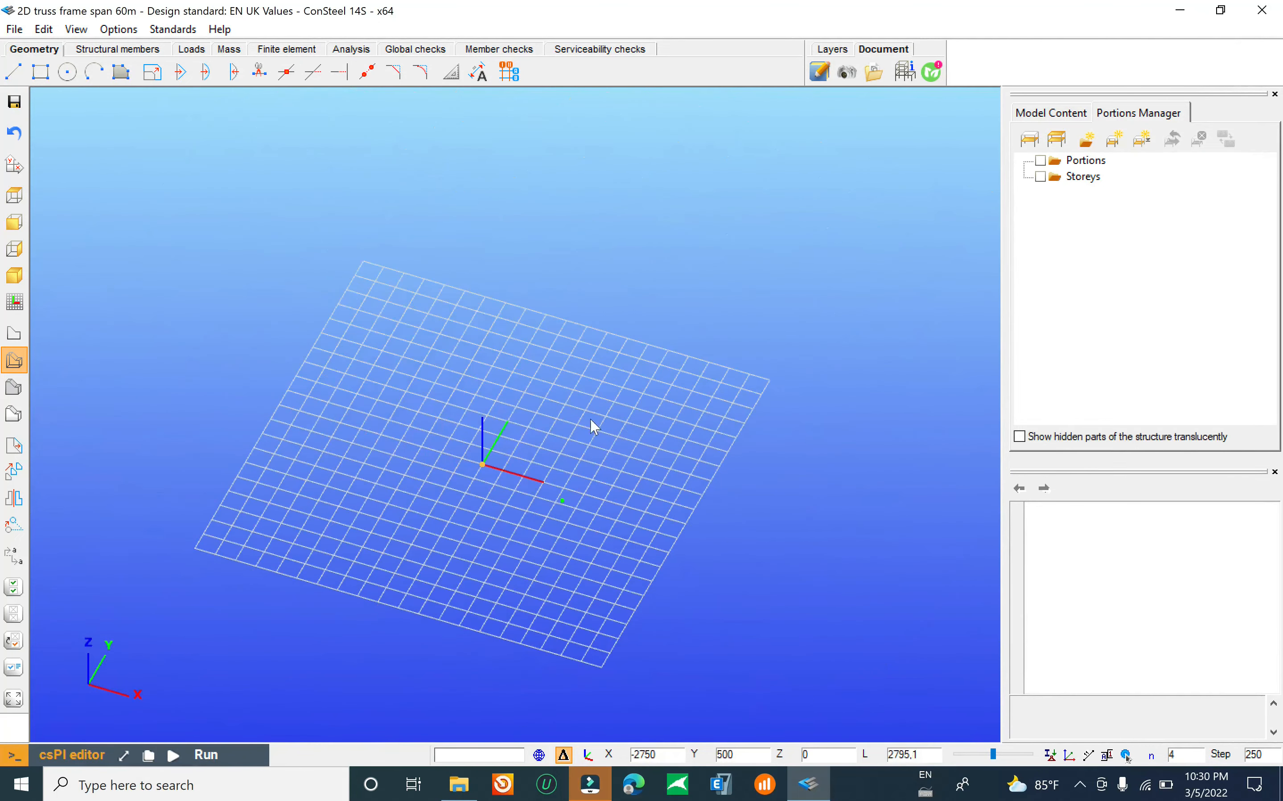
{"action": "middle_click_drag", "start_coordinate": [565, 455], "coordinate": [512, 443]}
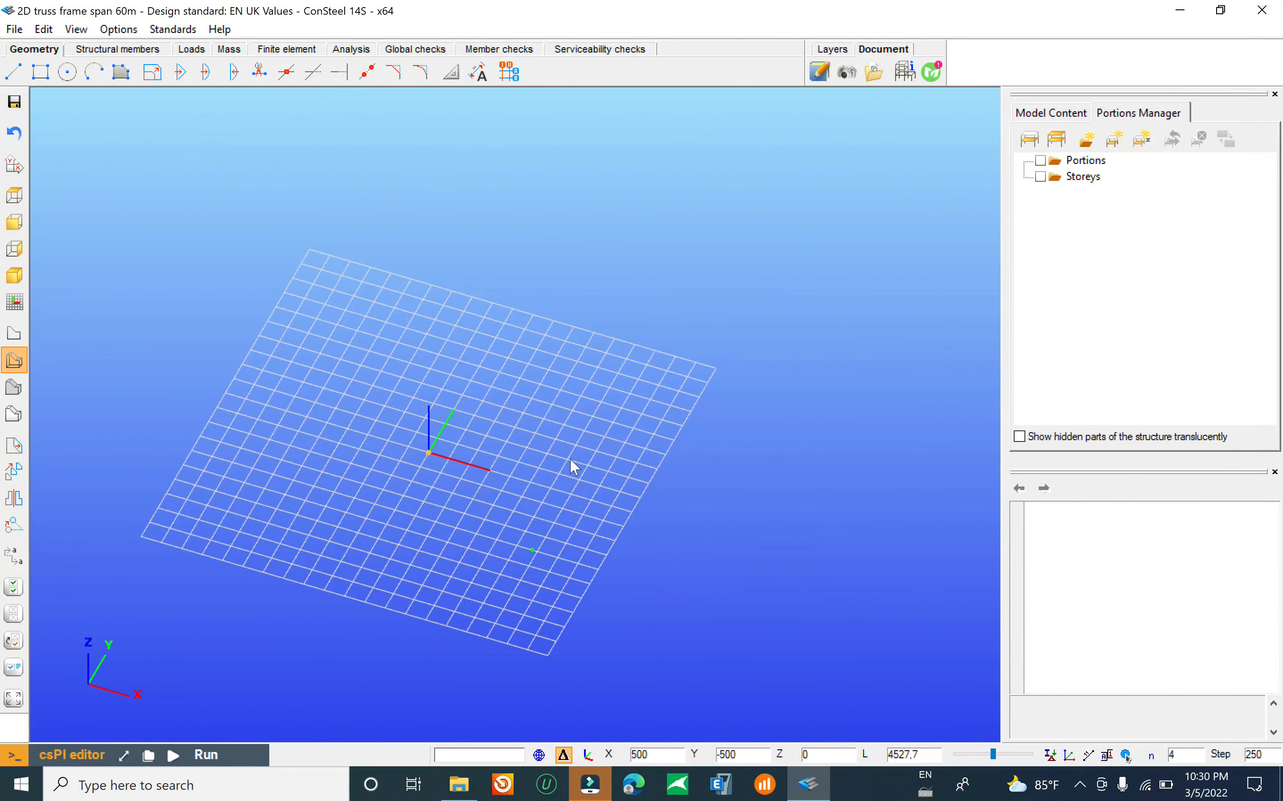
{"action": "left_click", "coordinate": [14, 166]}
{"action": "left_click", "coordinate": [143, 141]}
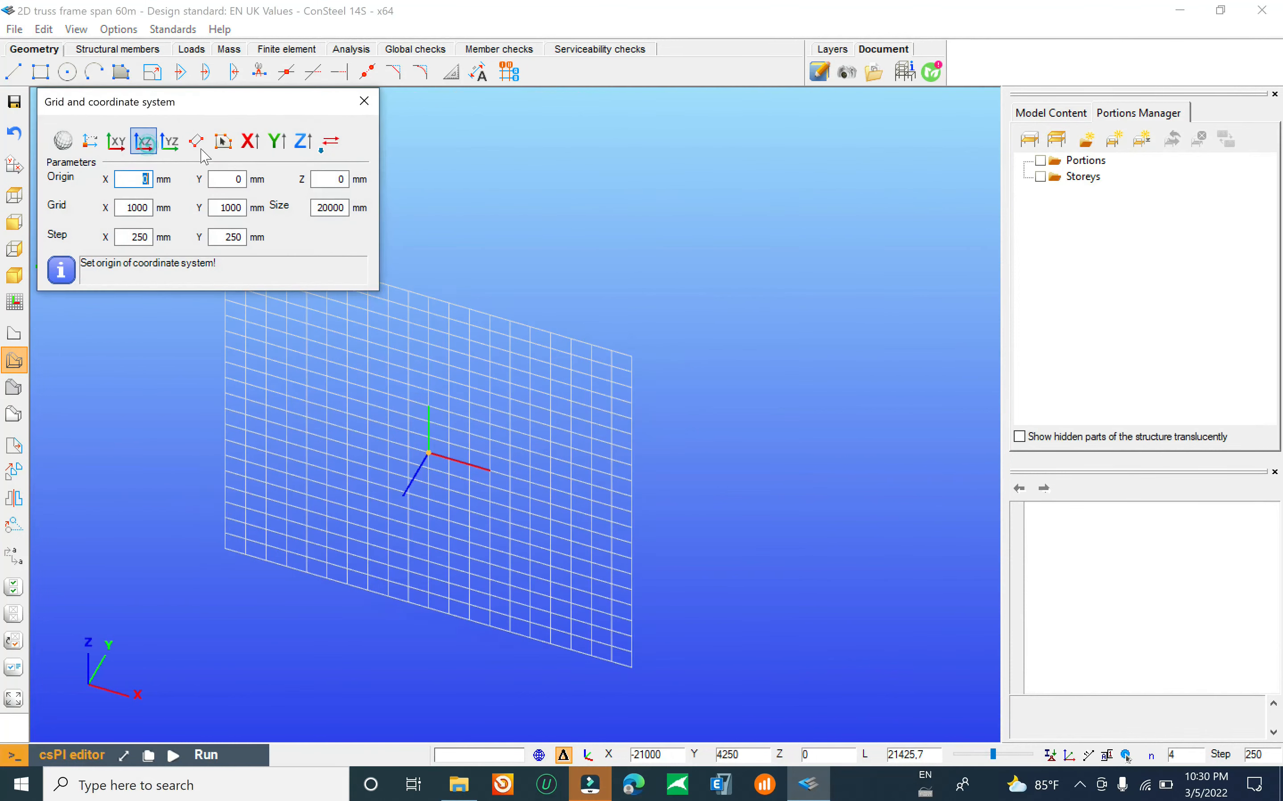
{"action": "left_click", "coordinate": [364, 101]}
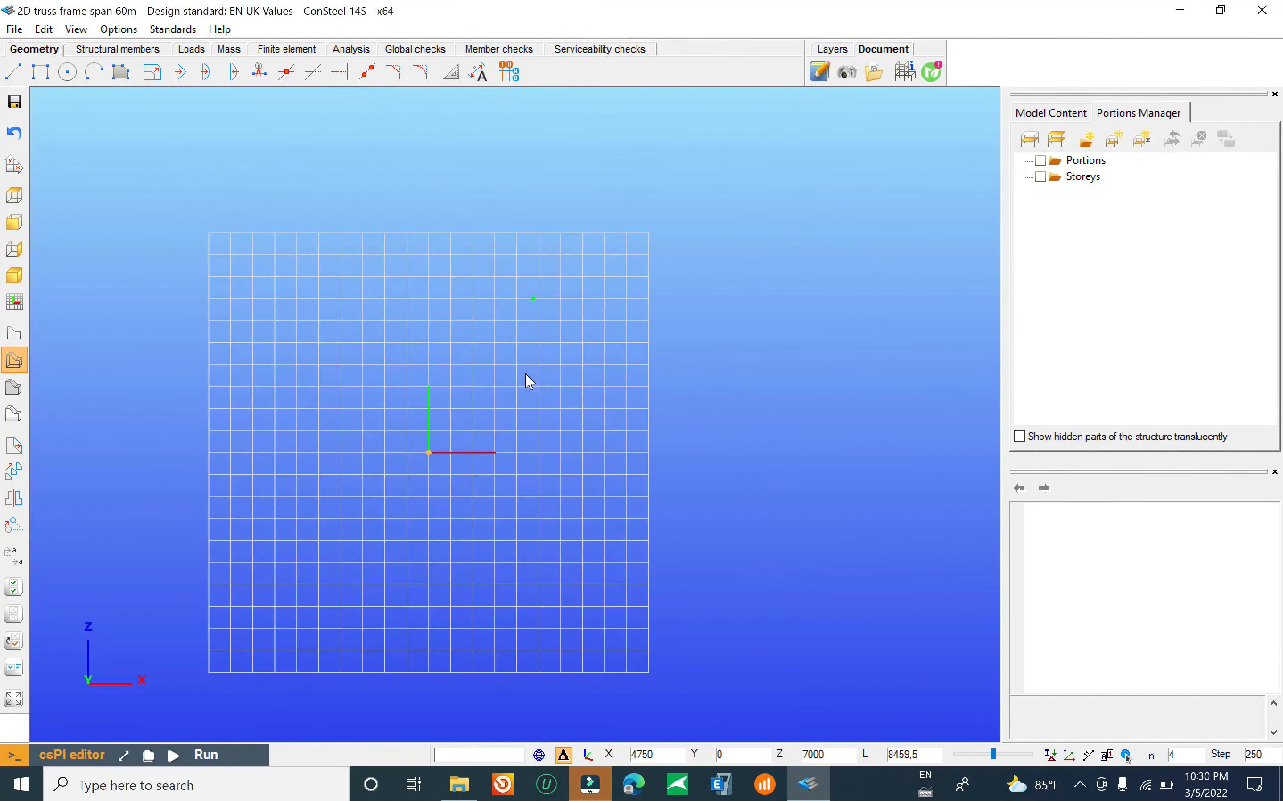
Step: Draw a vertical line 15 m high upward from the origin
{"action": "scroll", "coordinate": [448, 368], "scroll_direction": "up", "scroll_amount": 2}
{"action": "middle_click_drag", "start_coordinate": [408, 369], "coordinate": [454, 355]}
{"action": "scroll", "coordinate": [442, 342], "scroll_direction": "up", "scroll_amount": 5}
{"action": "scroll", "coordinate": [485, 441], "scroll_direction": "down", "scroll_amount": 4}
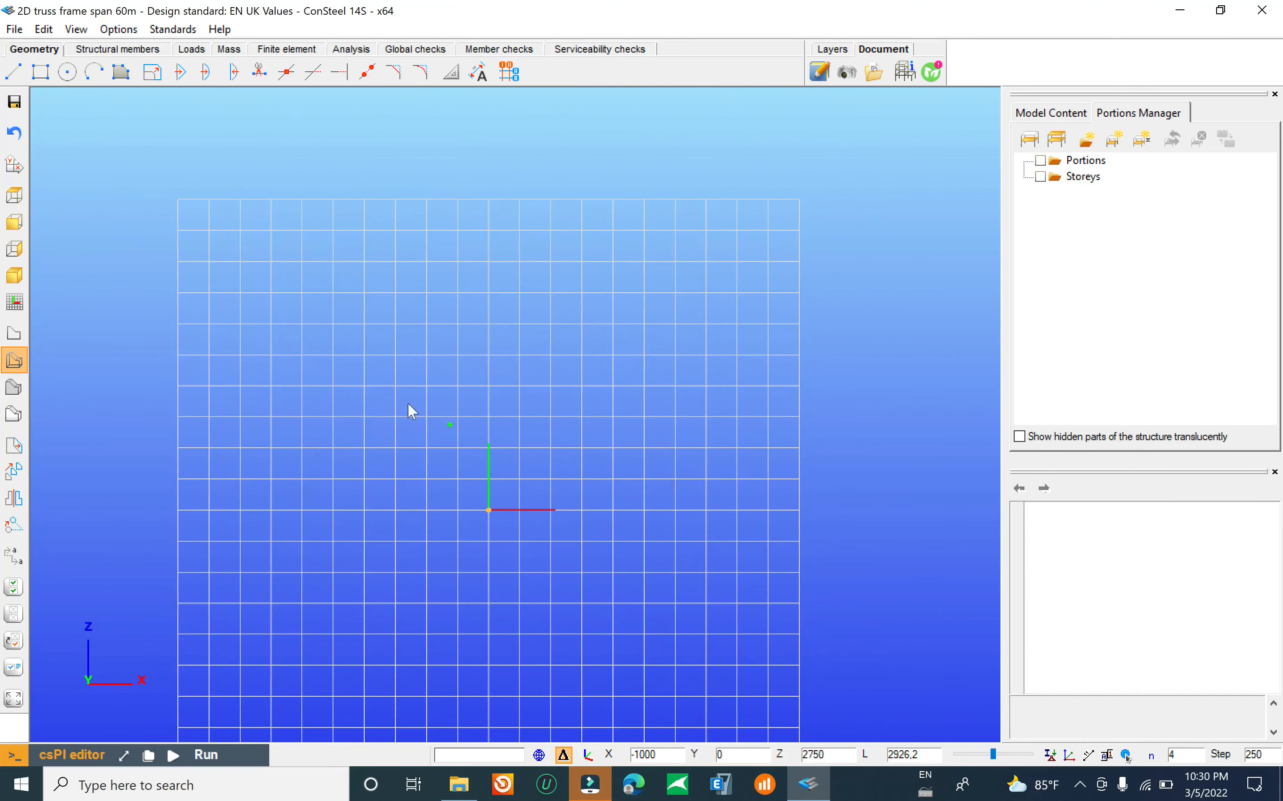
{"action": "left_click", "coordinate": [12, 72]}
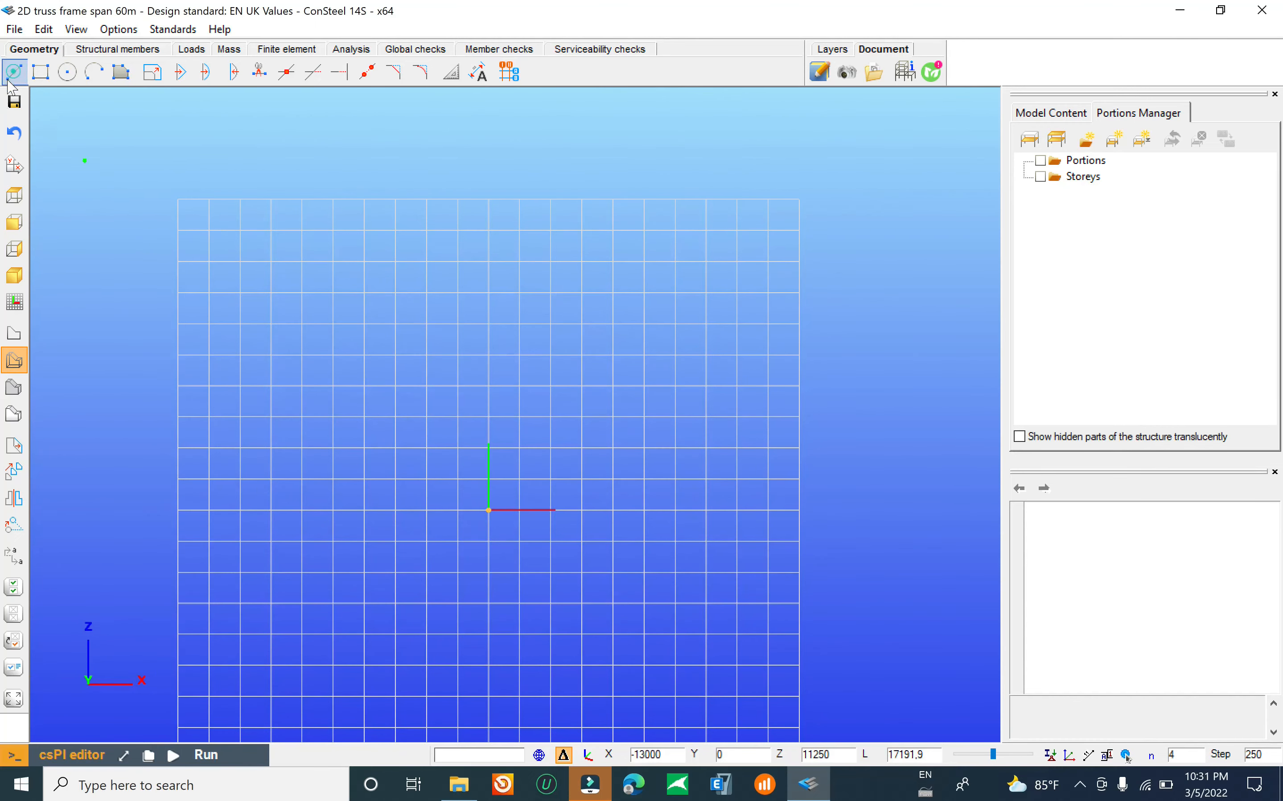
{"action": "left_click", "coordinate": [488, 509]}
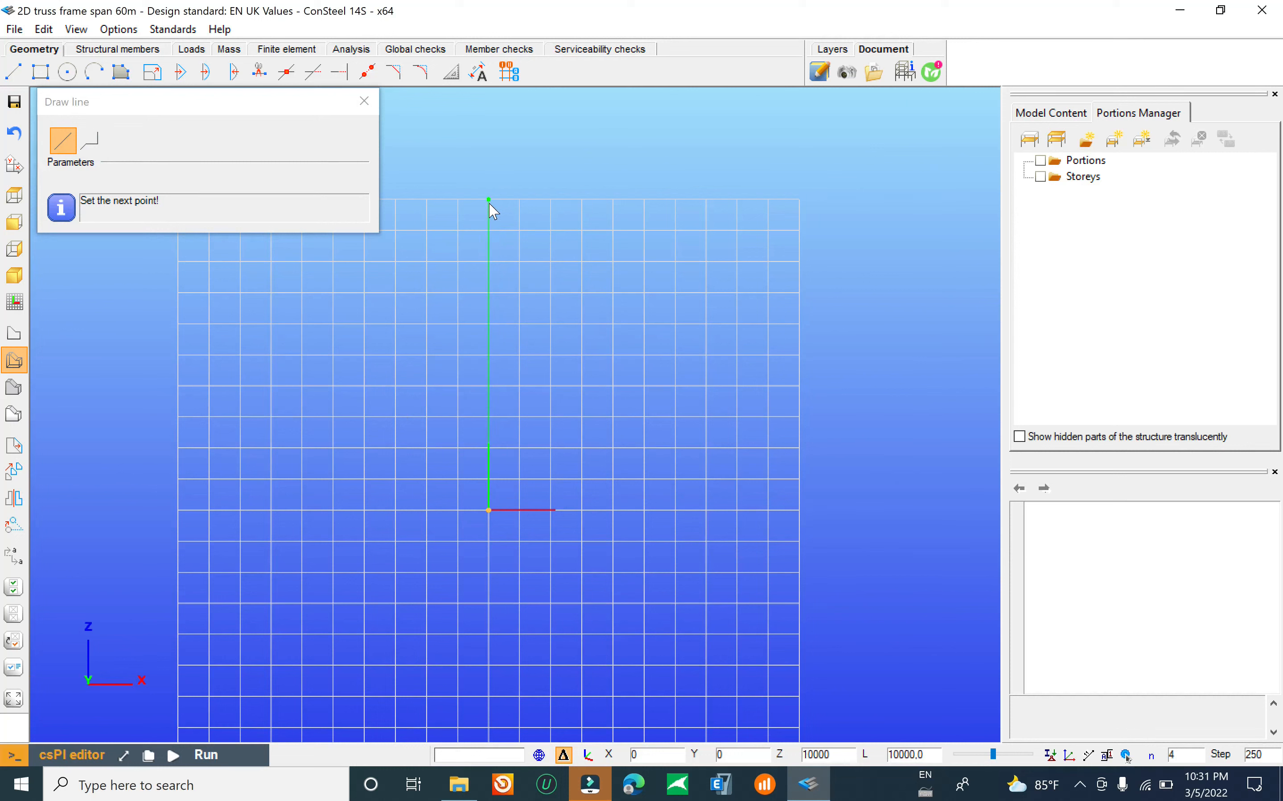
{"action": "key", "text": "z"}
{"action": "type", "text": "1"}
{"action": "key", "text": "Return"}
{"action": "scroll", "coordinate": [504, 421], "scroll_direction": "down", "scroll_amount": 4}
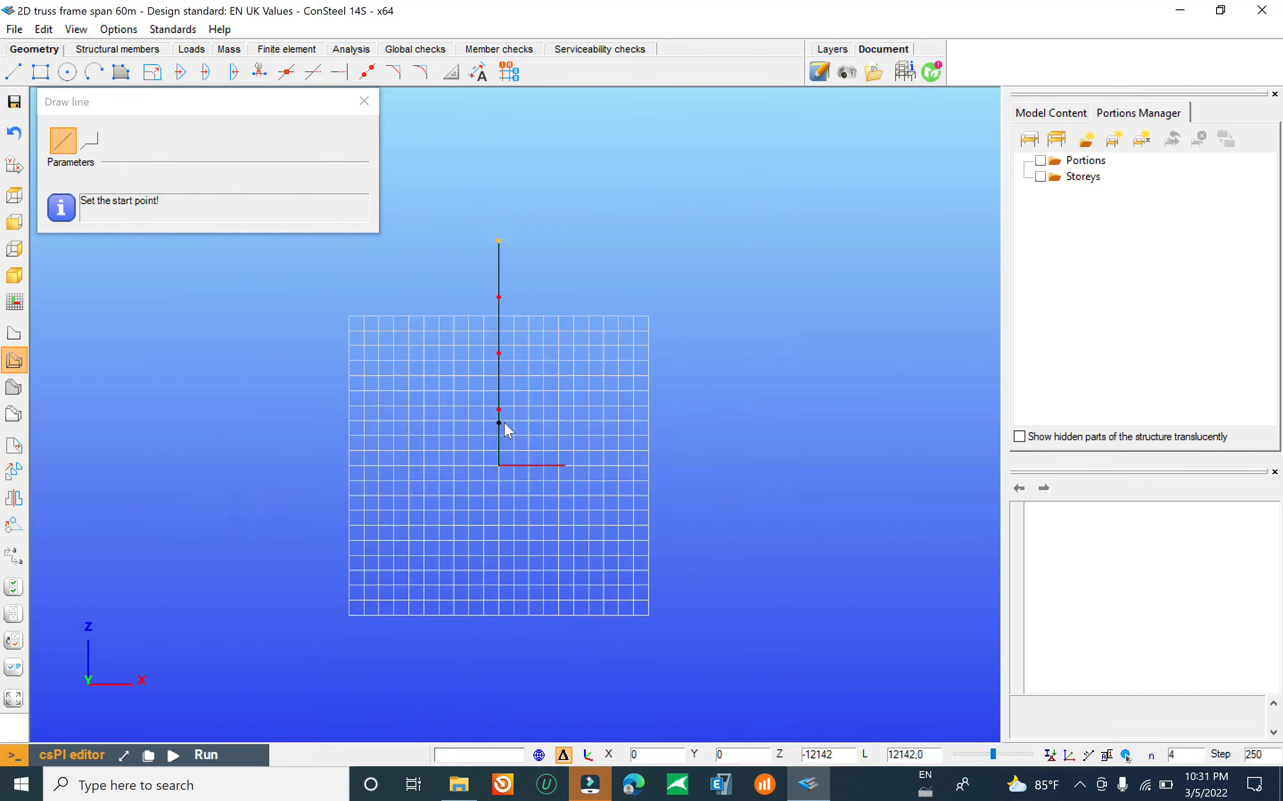
{"action": "key", "text": "Escape"}
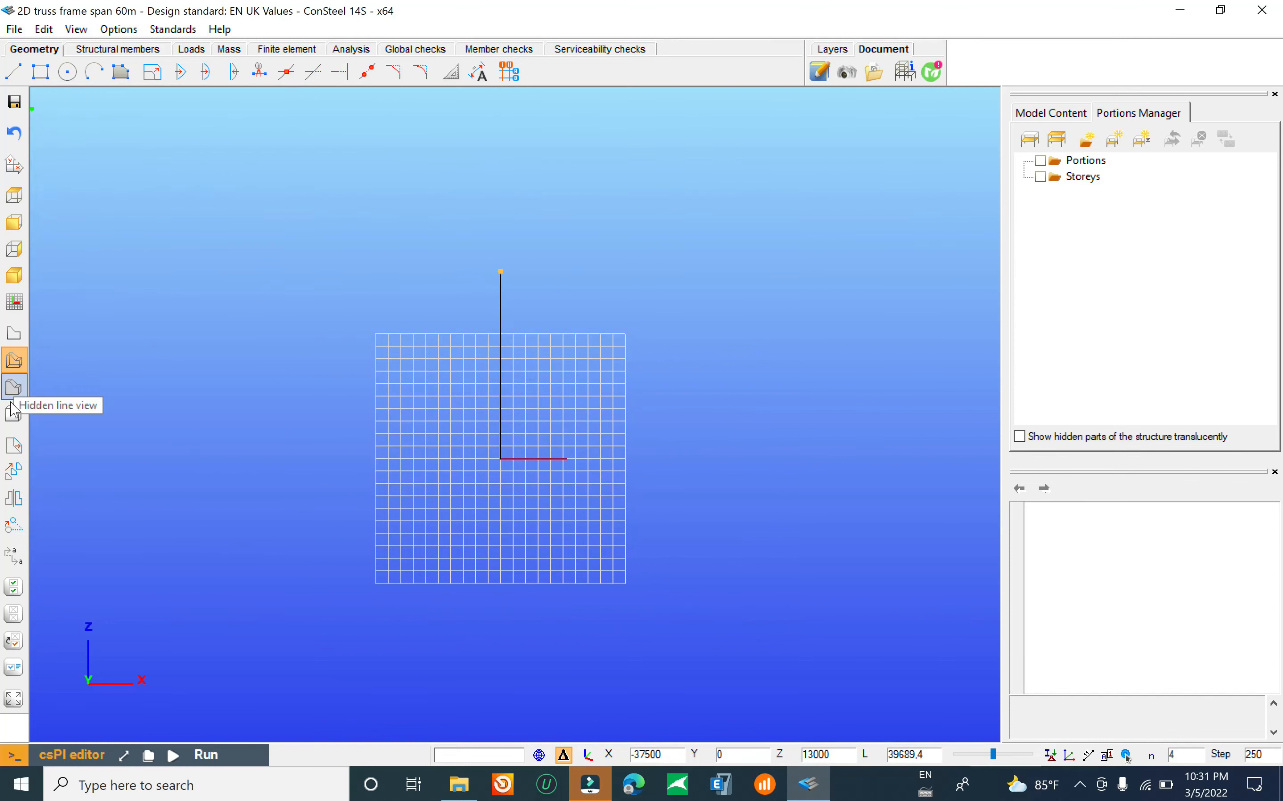
Step: Move the vertical column line by -30000 mm along X, using its base as the base point
{"action": "left_click", "coordinate": [14, 471]}
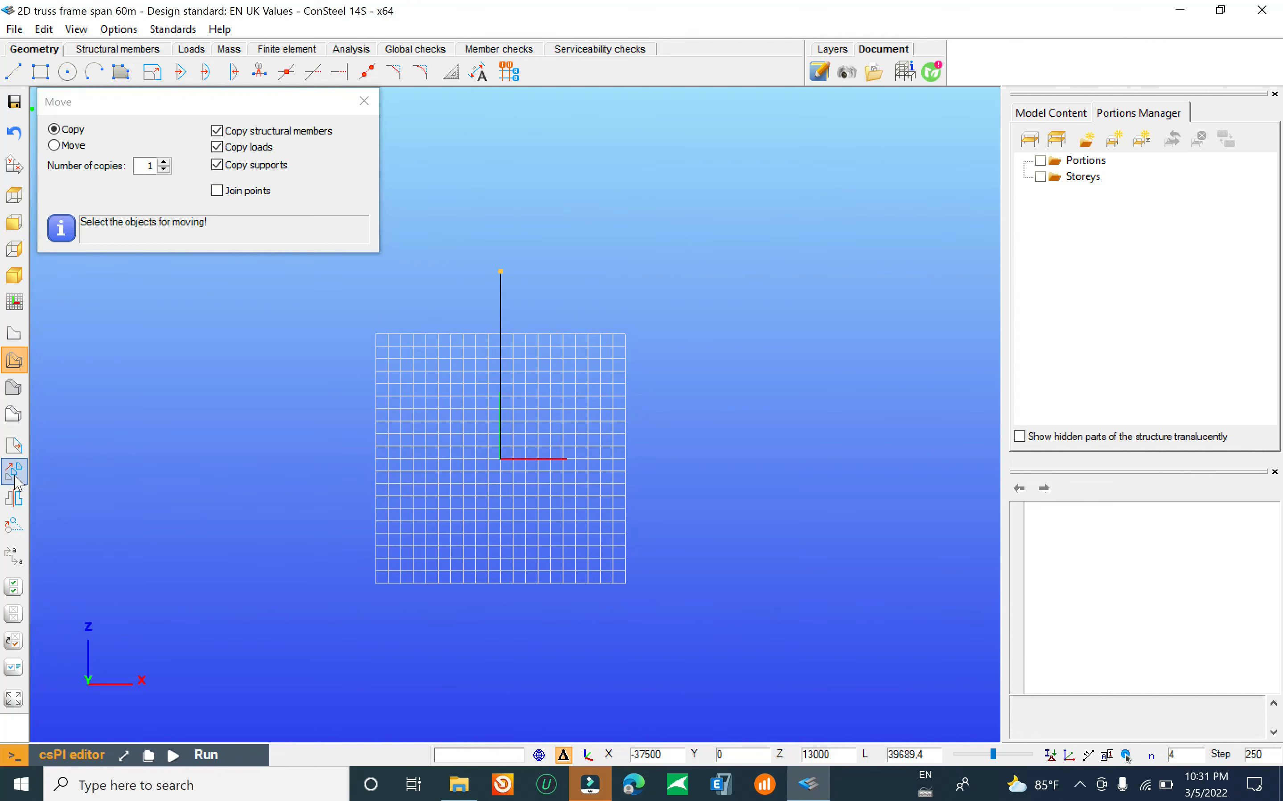
{"action": "left_click", "coordinate": [54, 145]}
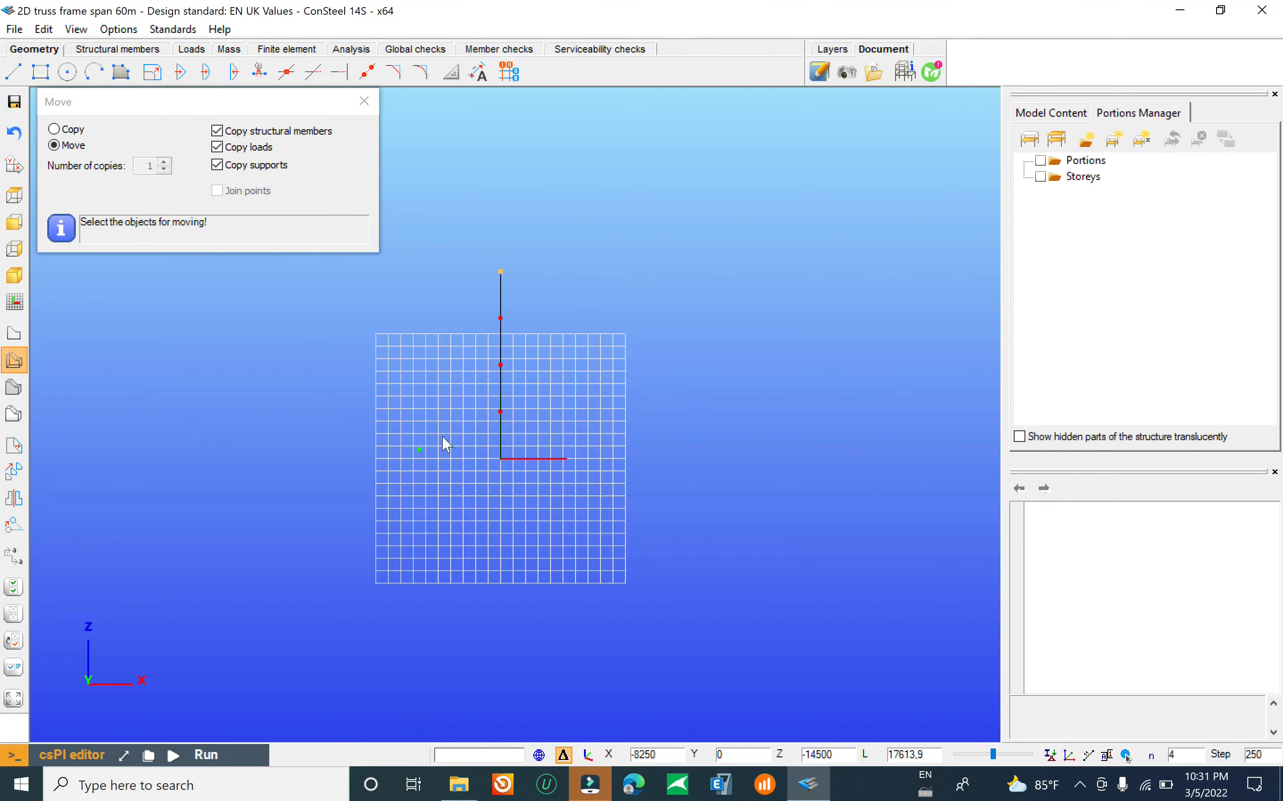
{"action": "scroll", "coordinate": [459, 424], "scroll_direction": "up", "scroll_amount": 2}
{"action": "scroll", "coordinate": [459, 424], "scroll_direction": "up", "scroll_amount": 1}
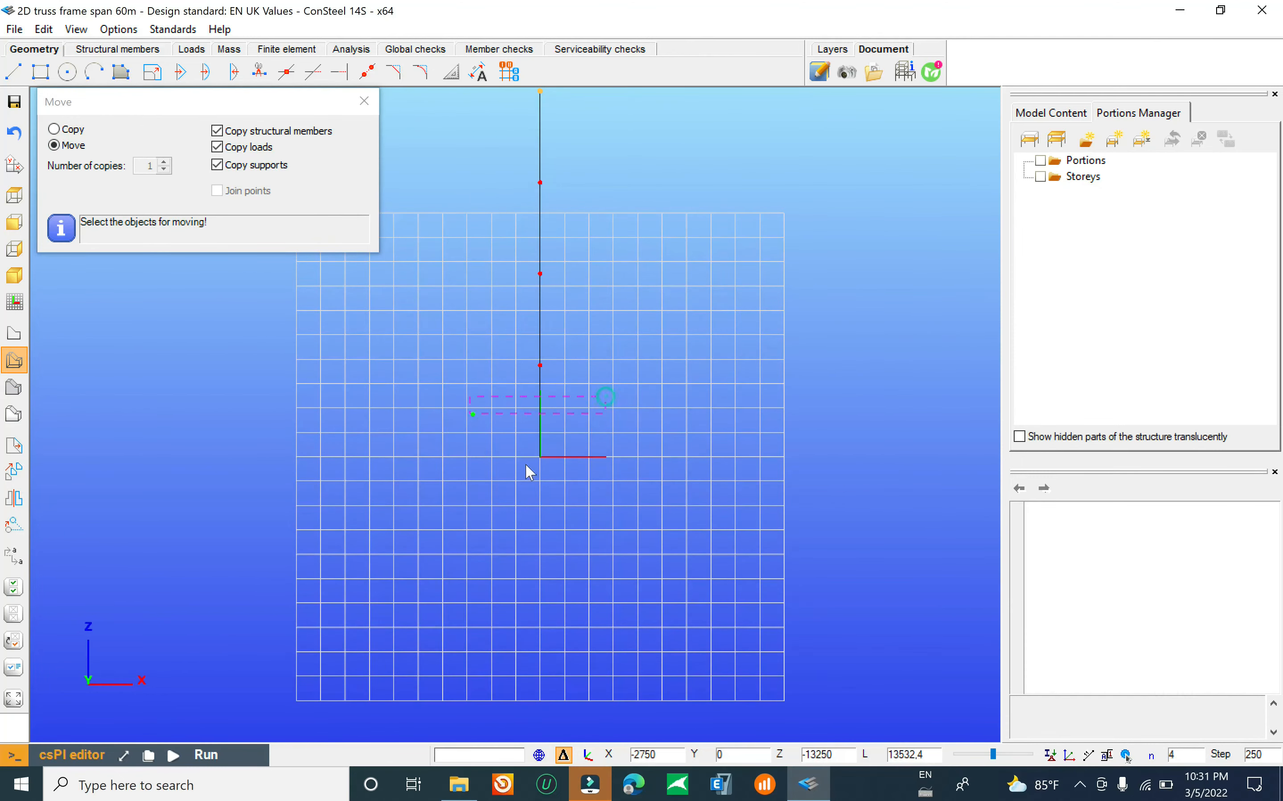
{"action": "left_click", "coordinate": [539, 460]}
{"action": "scroll", "coordinate": [537, 454], "scroll_direction": "down", "scroll_amount": 1}
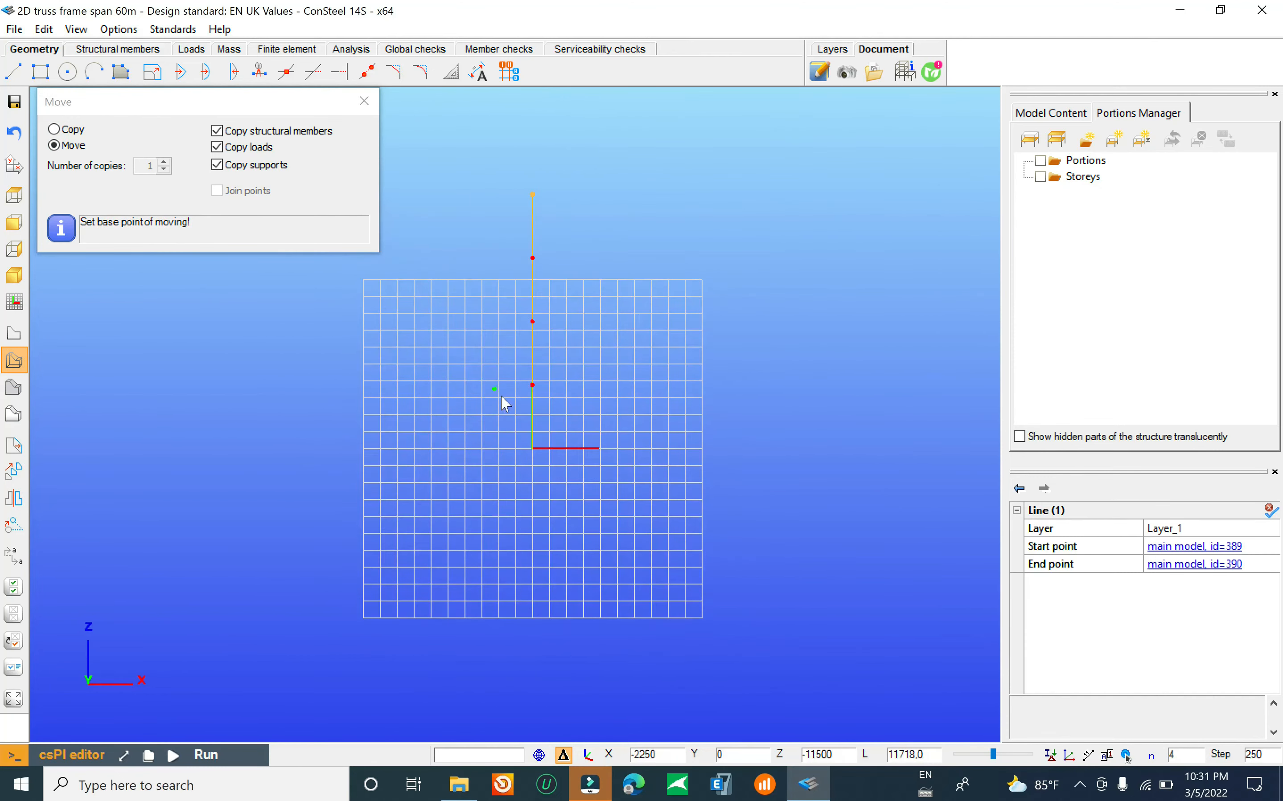
{"action": "scroll", "coordinate": [530, 493], "scroll_direction": "up", "scroll_amount": 1}
{"action": "left_click", "coordinate": [544, 482]}
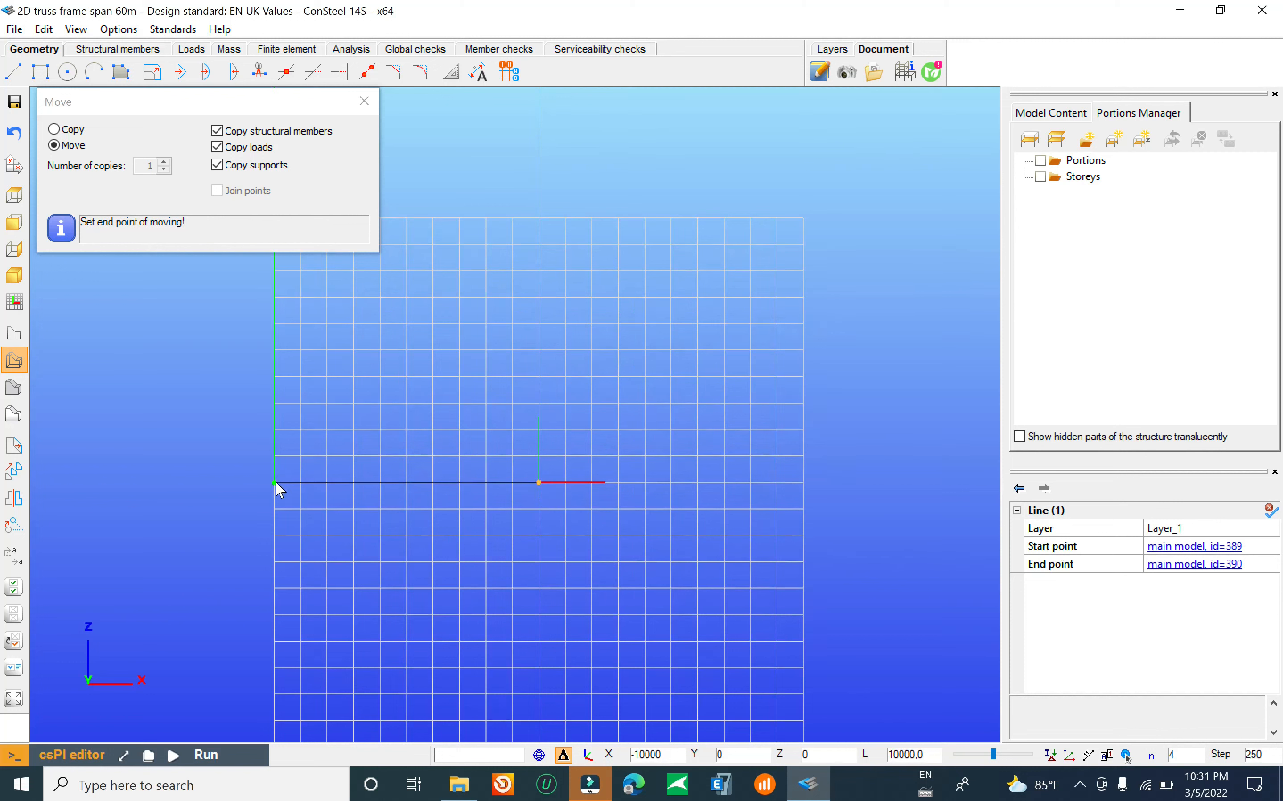
{"action": "key", "text": "x"}
{"action": "key", "text": "BackSpace"}
{"action": "type", "text": "-30000"}
{"action": "key", "text": "Return"}
{"action": "scroll", "coordinate": [567, 495], "scroll_direction": "down", "scroll_amount": 3}
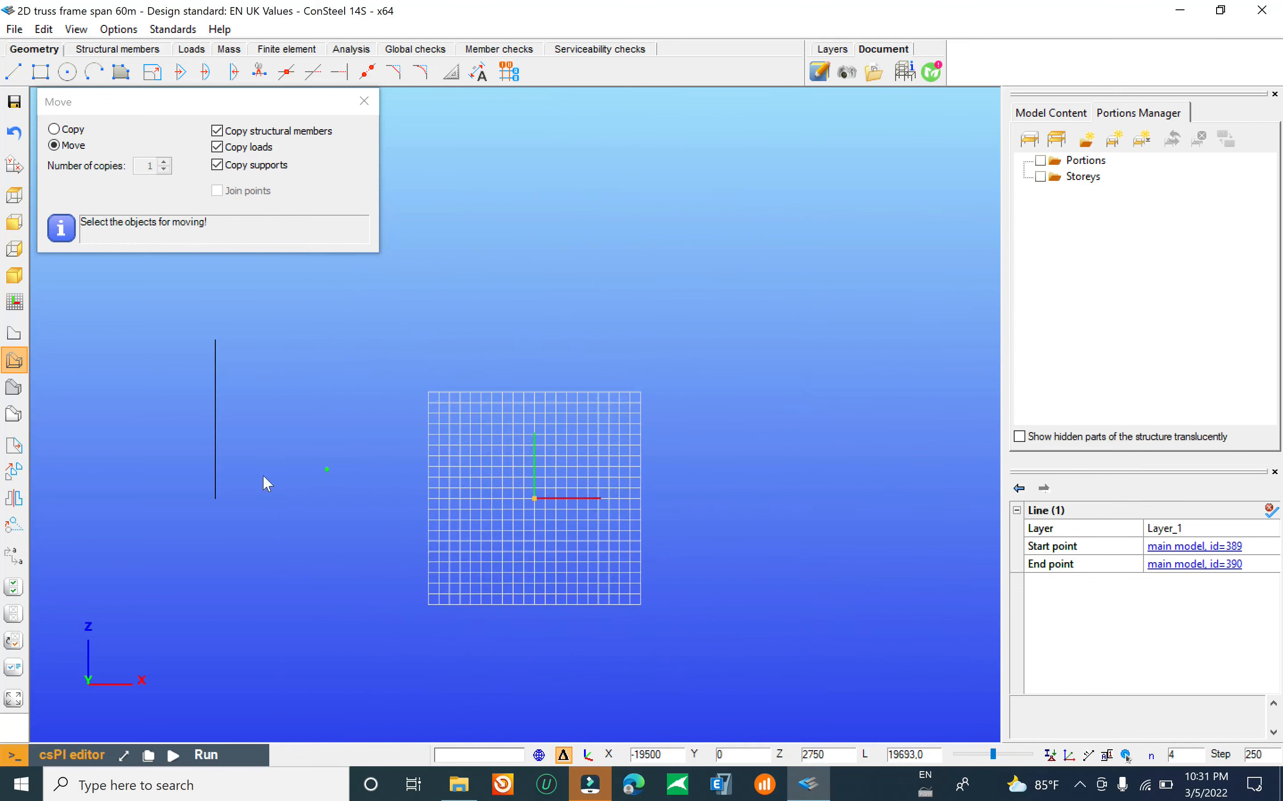
Step: Draw a vertical line from the origin up to Z = 19000 mm
{"action": "left_click", "coordinate": [12, 71]}
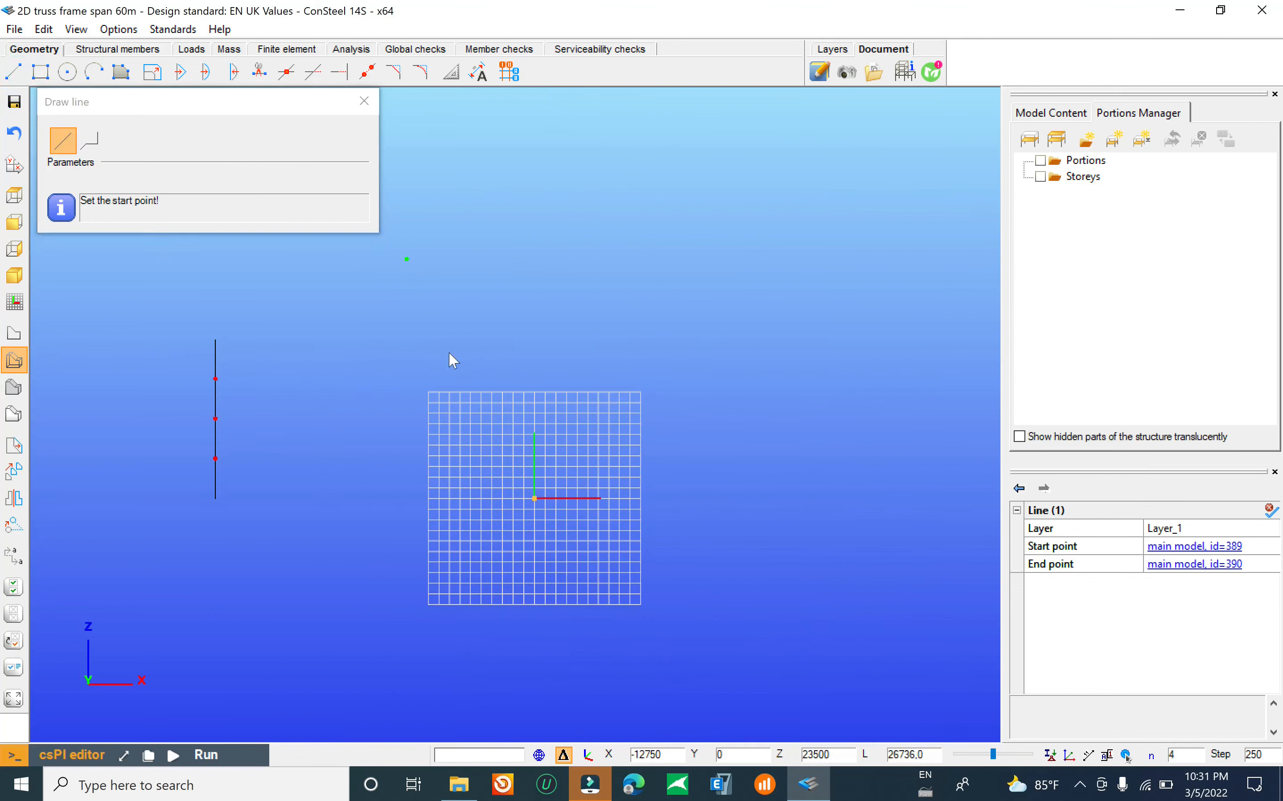
{"action": "scroll", "coordinate": [535, 496], "scroll_direction": "up", "scroll_amount": 3}
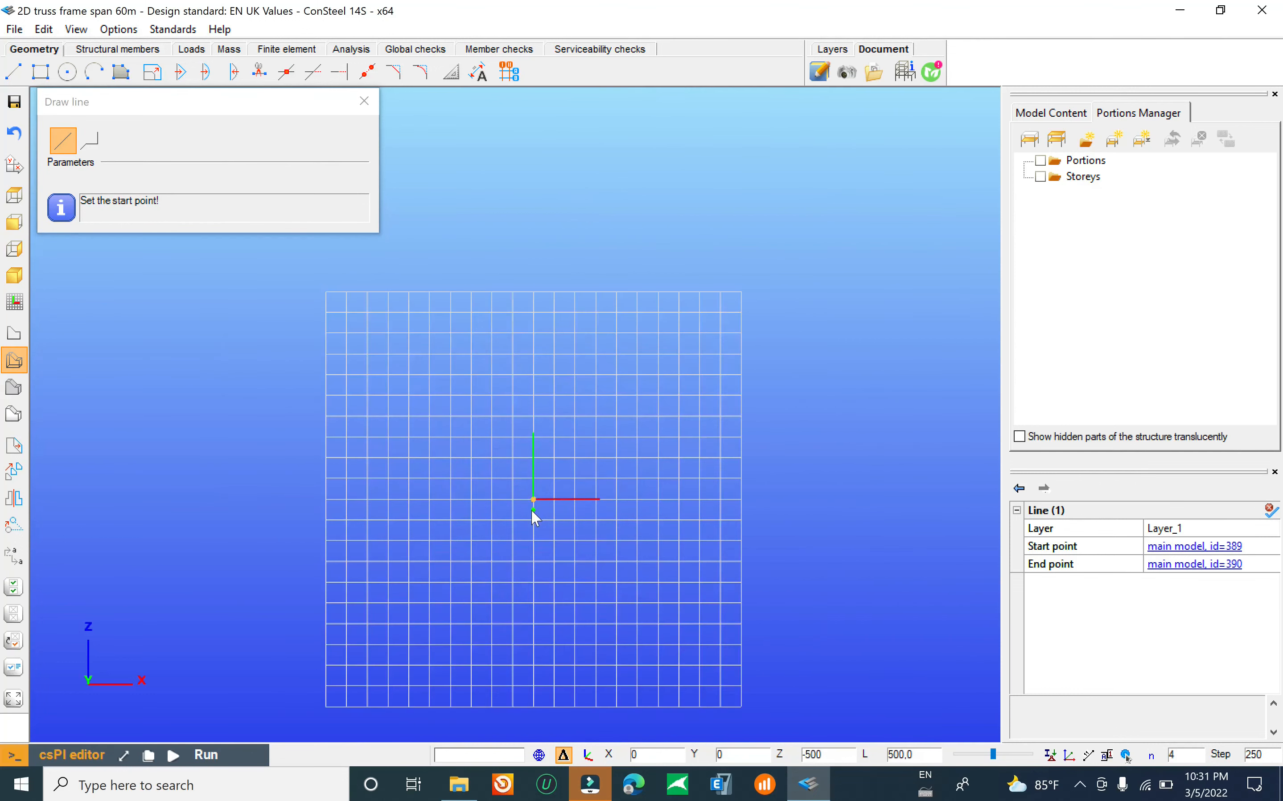
{"action": "left_click", "coordinate": [532, 498]}
{"action": "type", "text": "z"}
{"action": "type", "text": "1"}
{"action": "type", "text": "9000"}
{"action": "key", "text": "Return"}
{"action": "scroll", "coordinate": [532, 291], "scroll_direction": "down", "scroll_amount": 3}
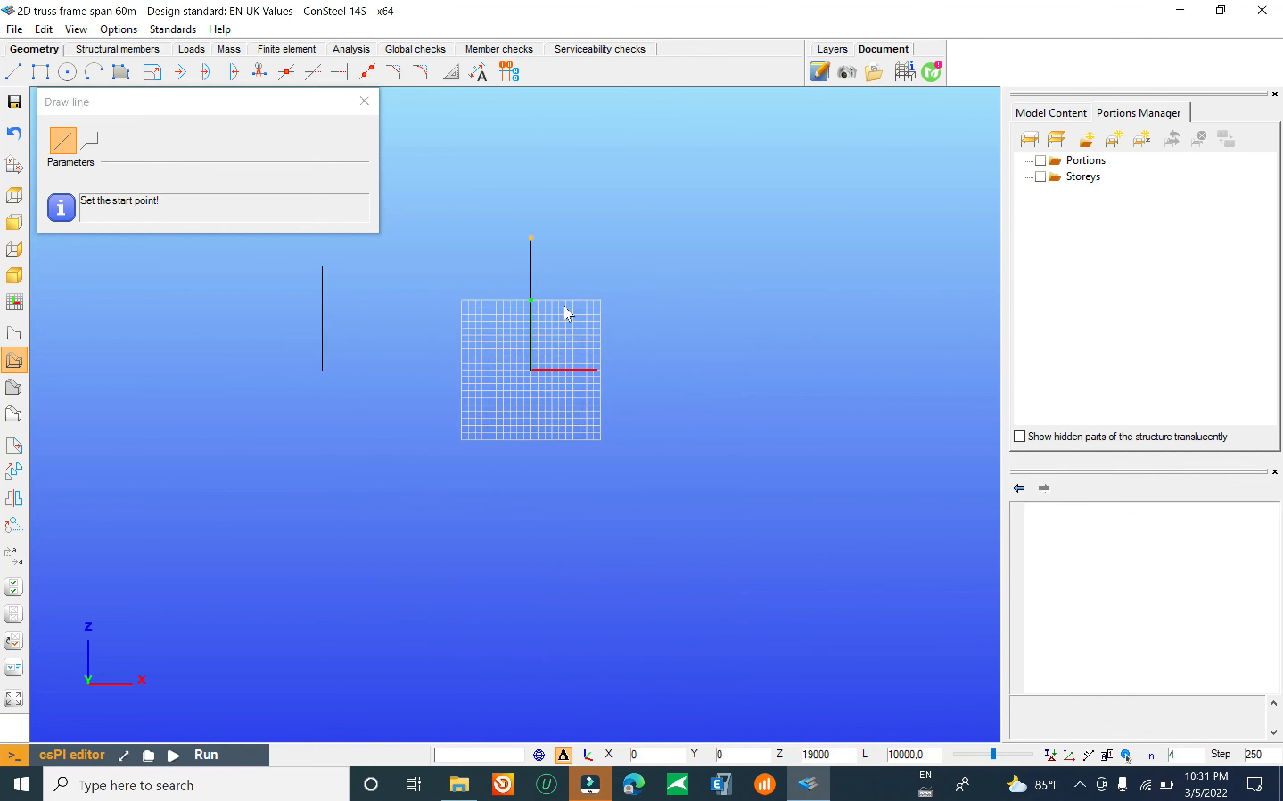
{"action": "scroll", "coordinate": [535, 314], "scroll_direction": "up", "scroll_amount": 3}
{"action": "key", "text": "Escape"}
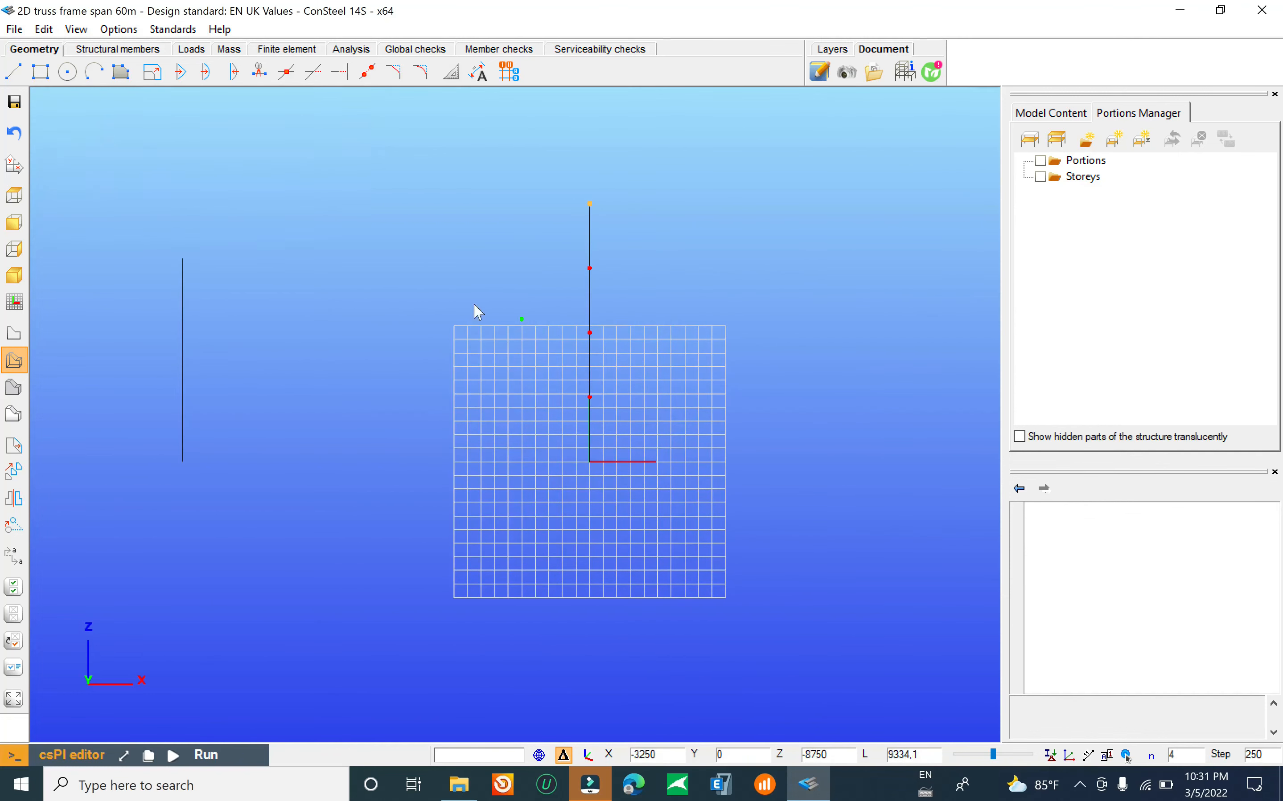
Step: Draw the sloped top chord line from the shorter column's top to the top of the line at the origin
{"action": "left_click", "coordinate": [14, 72]}
{"action": "left_click", "coordinate": [183, 259]}
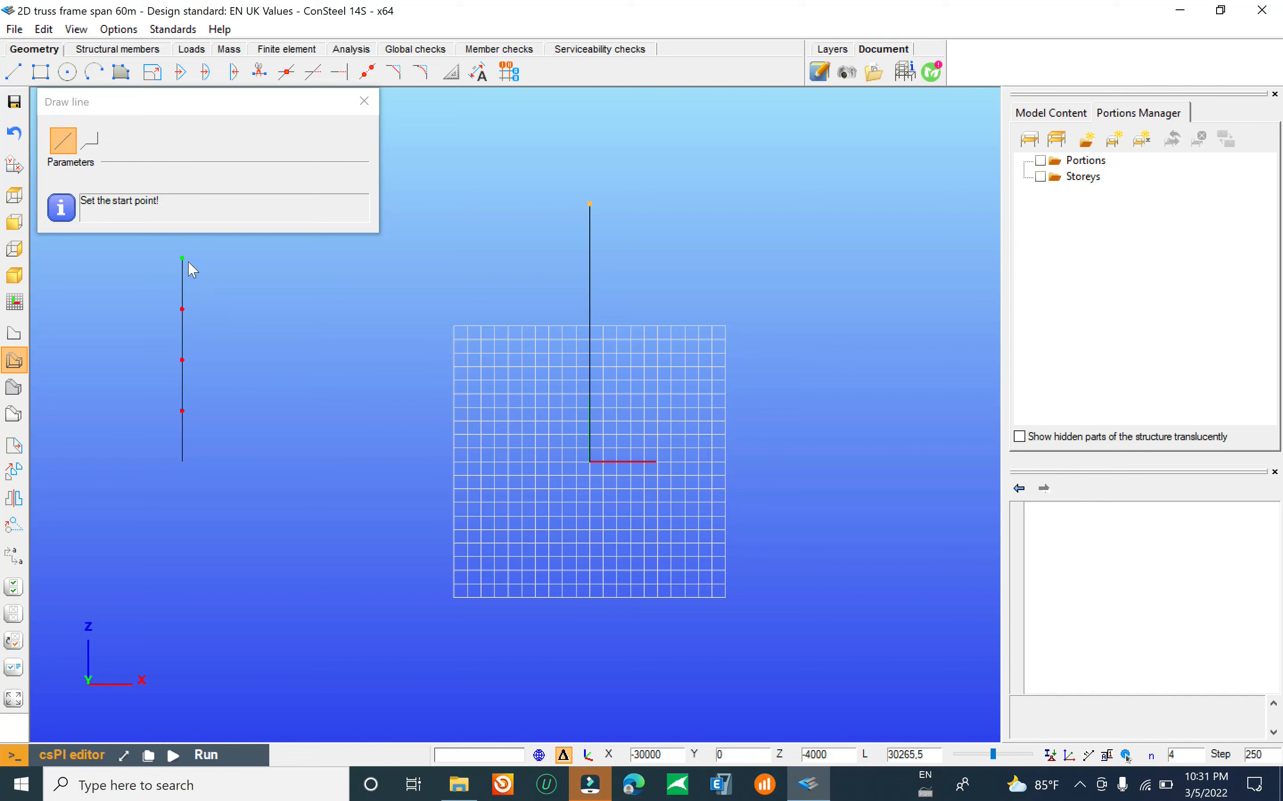
{"action": "left_click", "coordinate": [589, 204]}
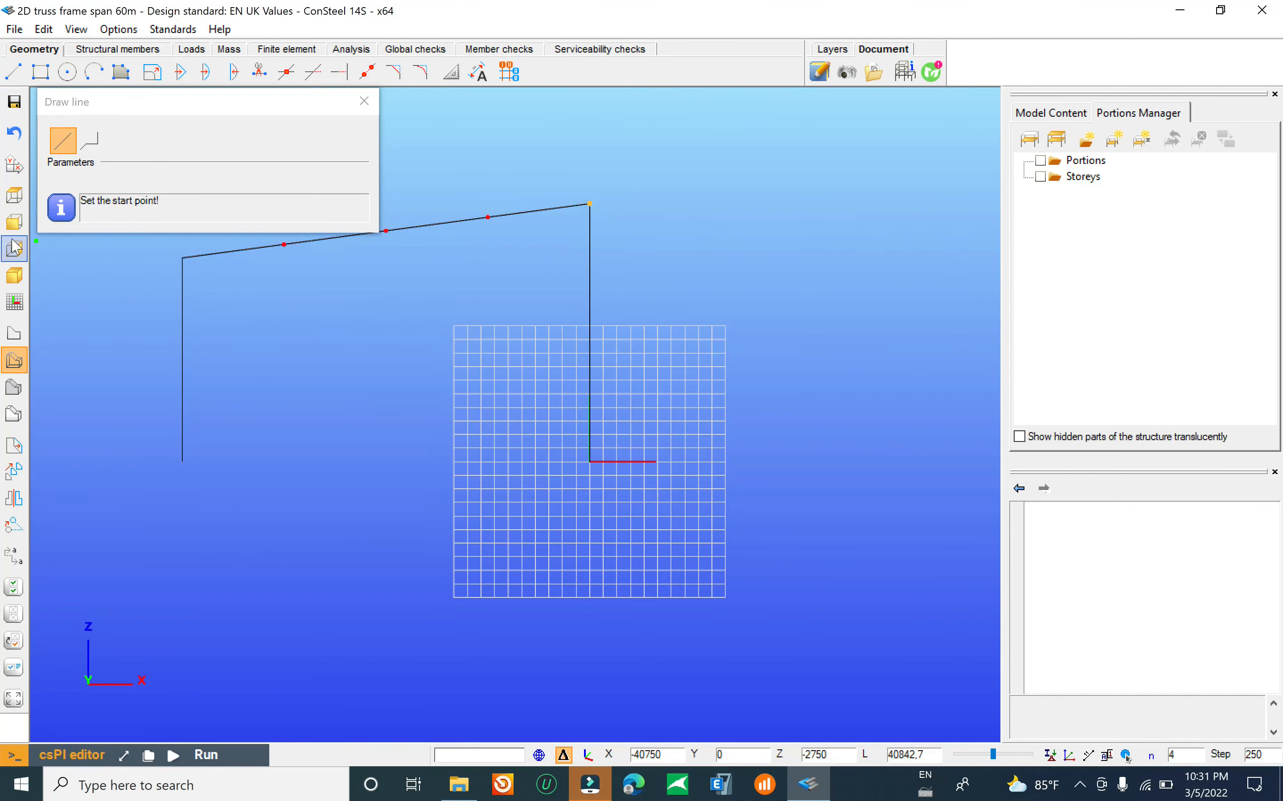
Step: Copy the sloped top chord line once by -3000 mm in Z to form the bottom chord
{"action": "left_click", "coordinate": [14, 470]}
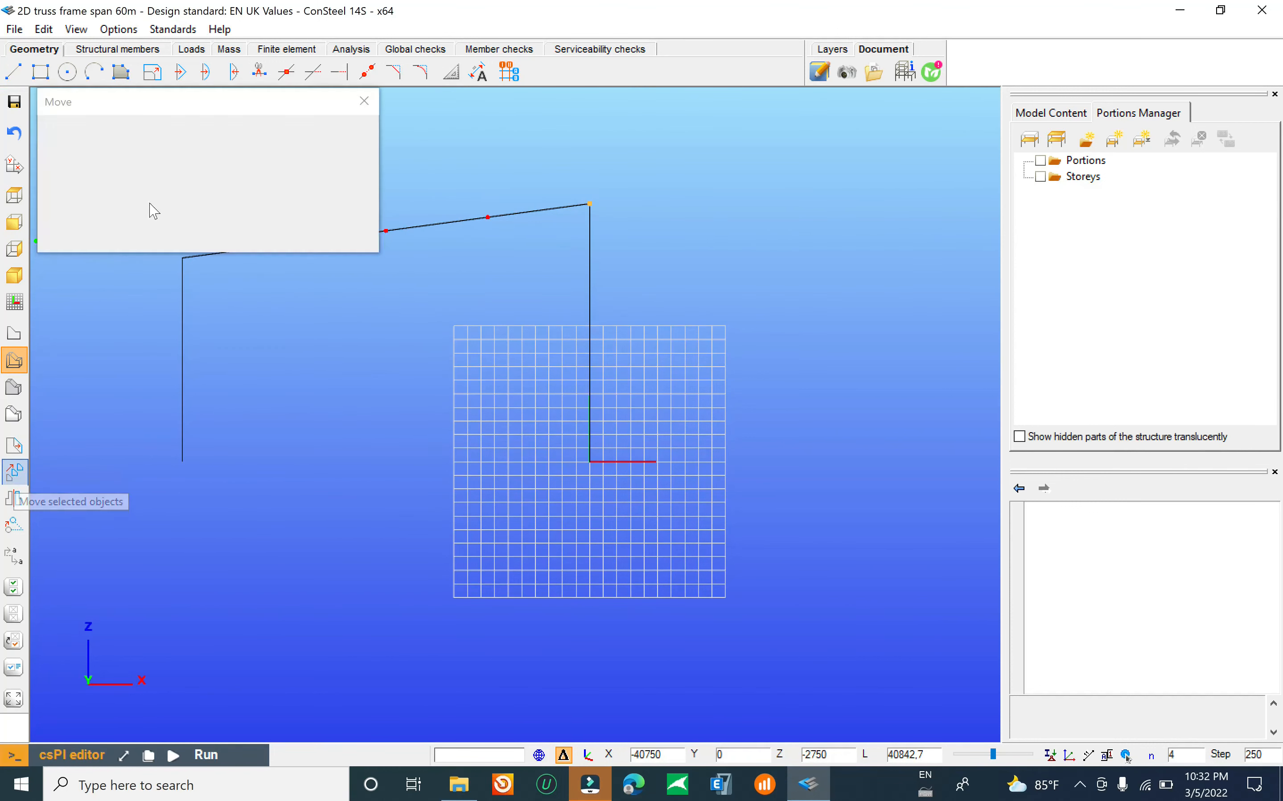
{"action": "left_click_drag", "start_coordinate": [257, 106], "coordinate": [499, 299]}
{"action": "left_click", "coordinate": [315, 324]}
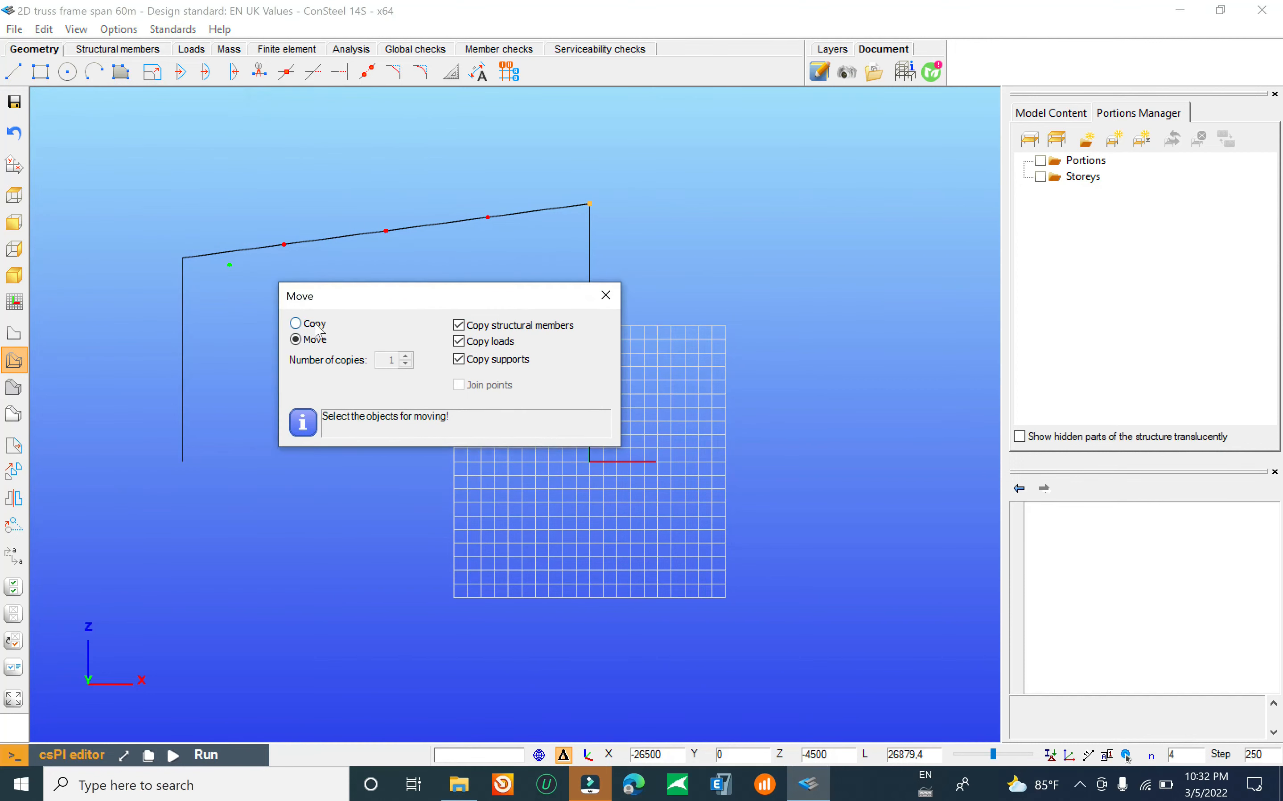
{"action": "left_click", "coordinate": [187, 258]}
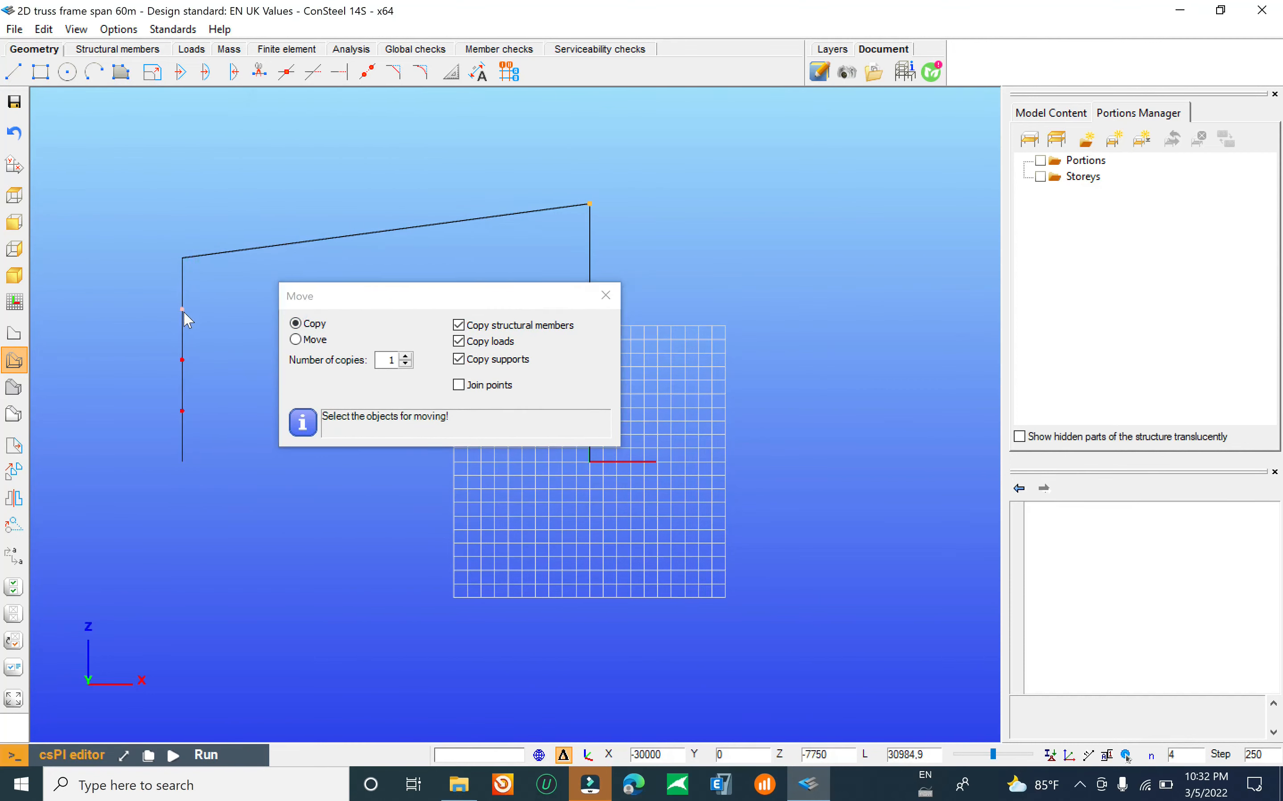
{"action": "key", "text": "z"}
{"action": "scroll", "coordinate": [546, 260], "scroll_direction": "down", "scroll_amount": 2}
{"action": "scroll", "coordinate": [429, 269], "scroll_direction": "up", "scroll_amount": 3}
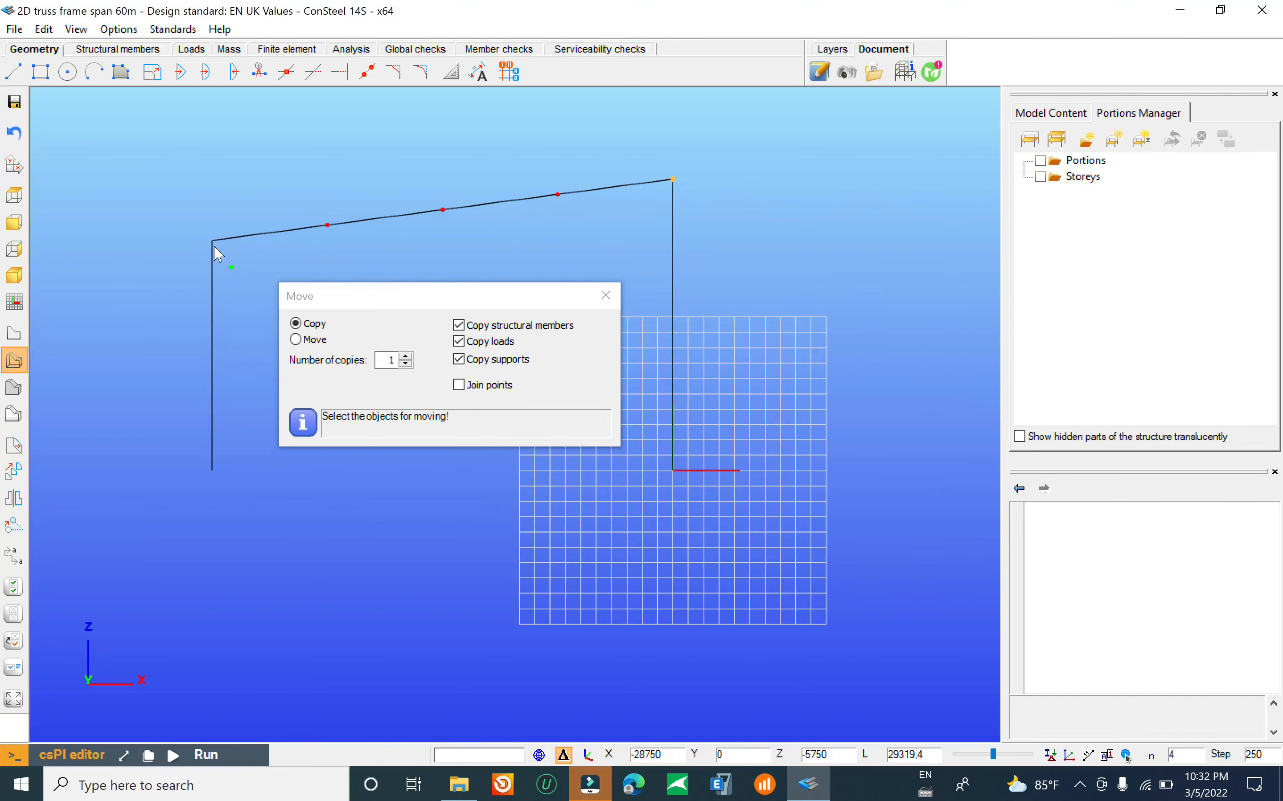
{"action": "left_click", "coordinate": [257, 234]}
{"action": "scroll", "coordinate": [214, 263], "scroll_direction": "up", "scroll_amount": 1}
{"action": "left_click", "coordinate": [187, 235]}
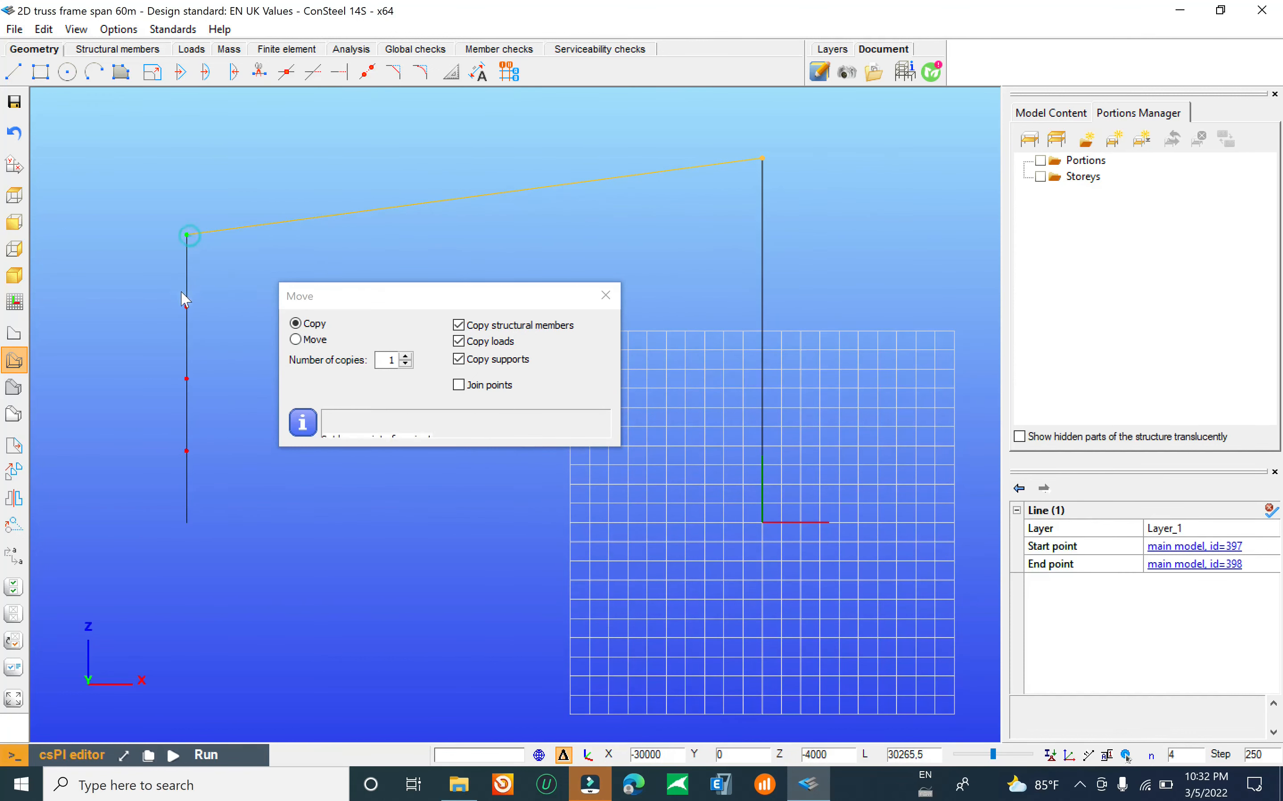
{"action": "key", "text": "z"}
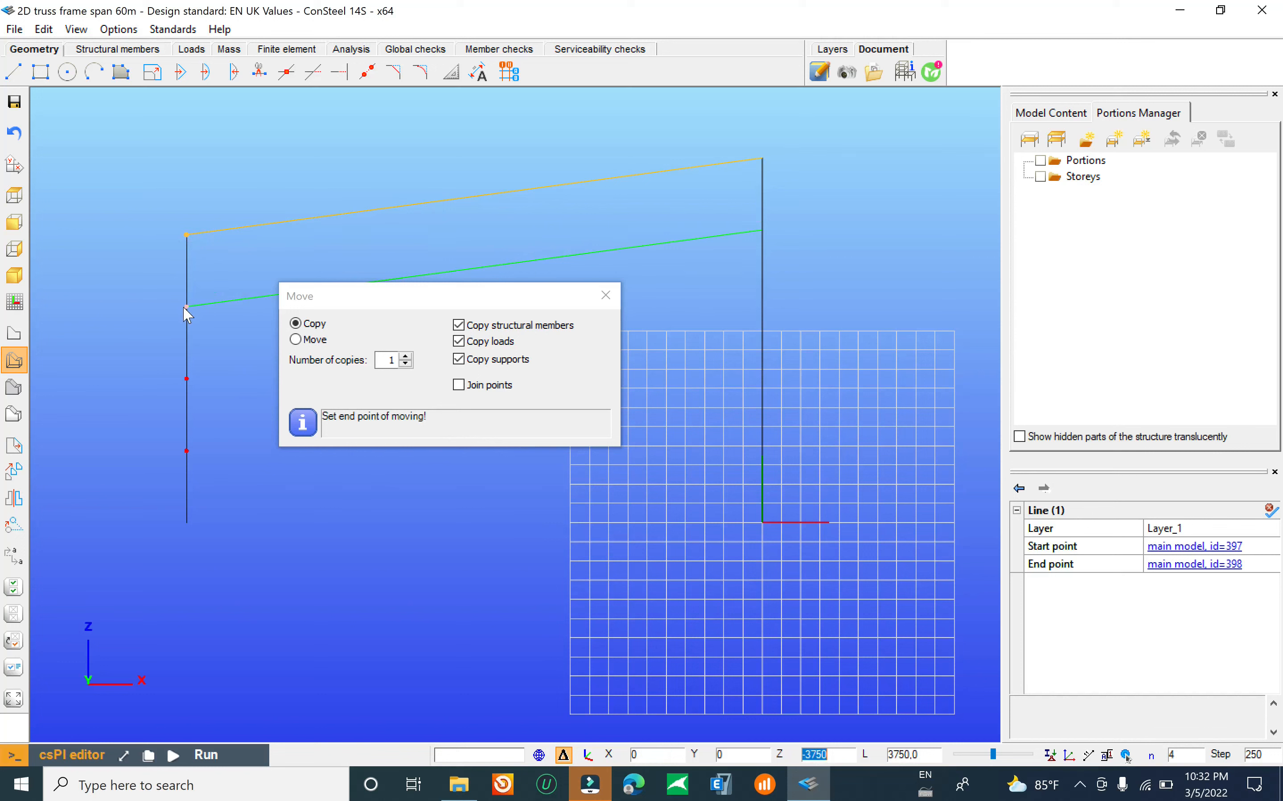
{"action": "key", "text": "BackSpace"}
{"action": "type", "text": "-3000"}
{"action": "key", "text": "Return"}
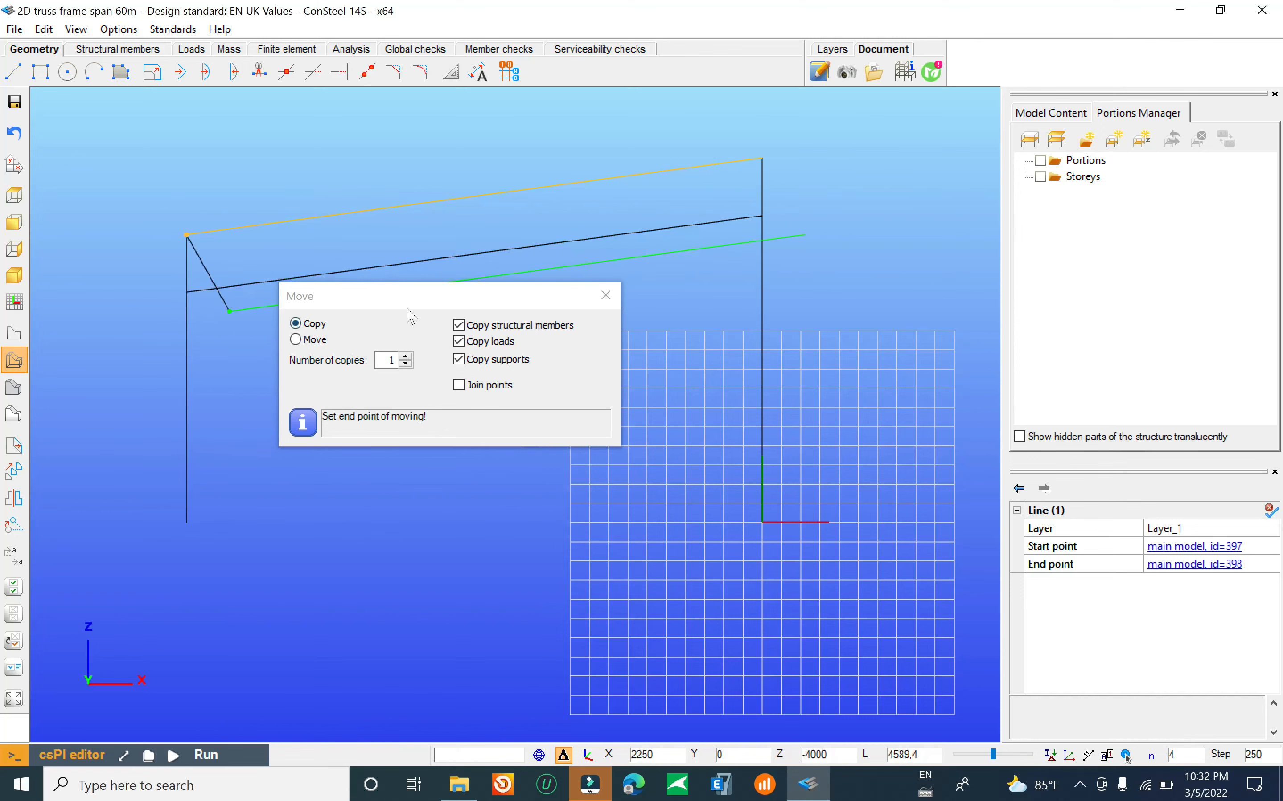
Step: Select the top chord line and set the number of snap divisions on lines to 20
{"action": "scroll", "coordinate": [366, 262], "scroll_direction": "up", "scroll_amount": 2}
{"action": "scroll", "coordinate": [280, 267], "scroll_direction": "down", "scroll_amount": 2}
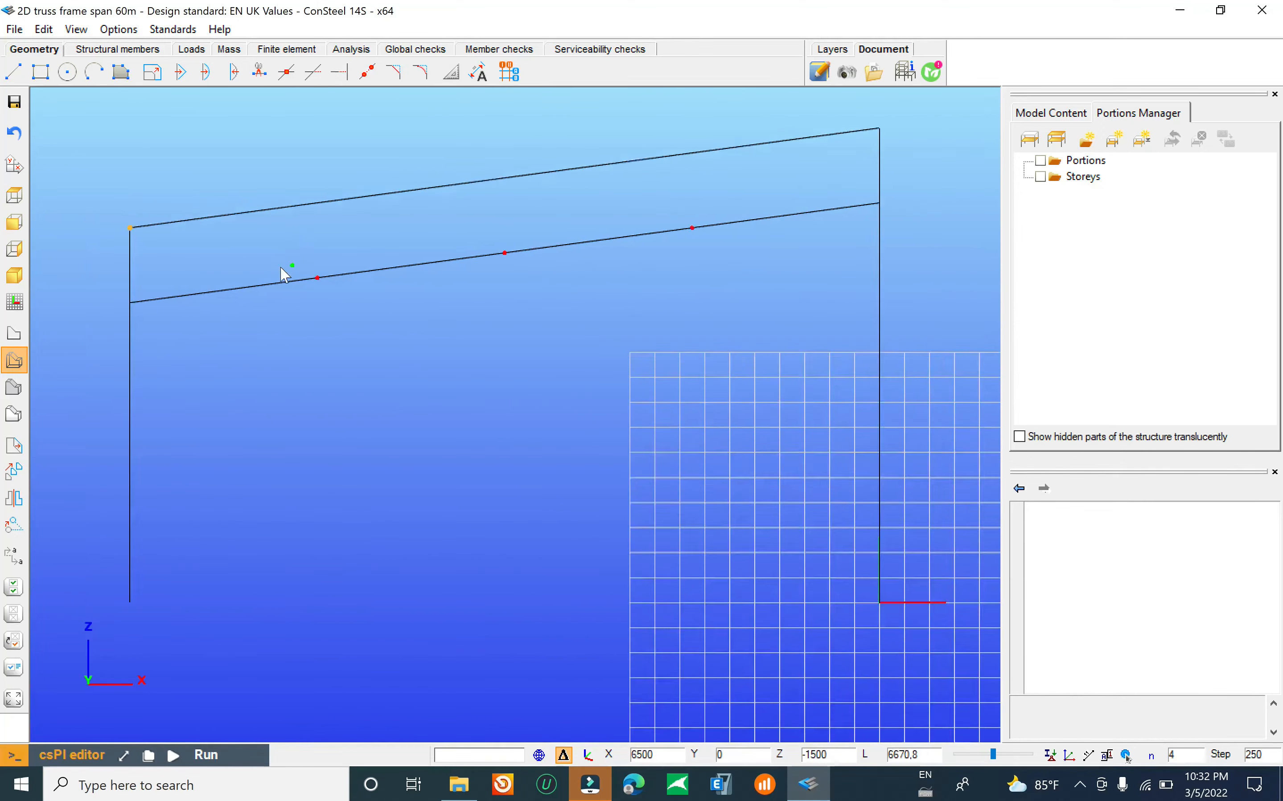
{"action": "left_click", "coordinate": [372, 214]}
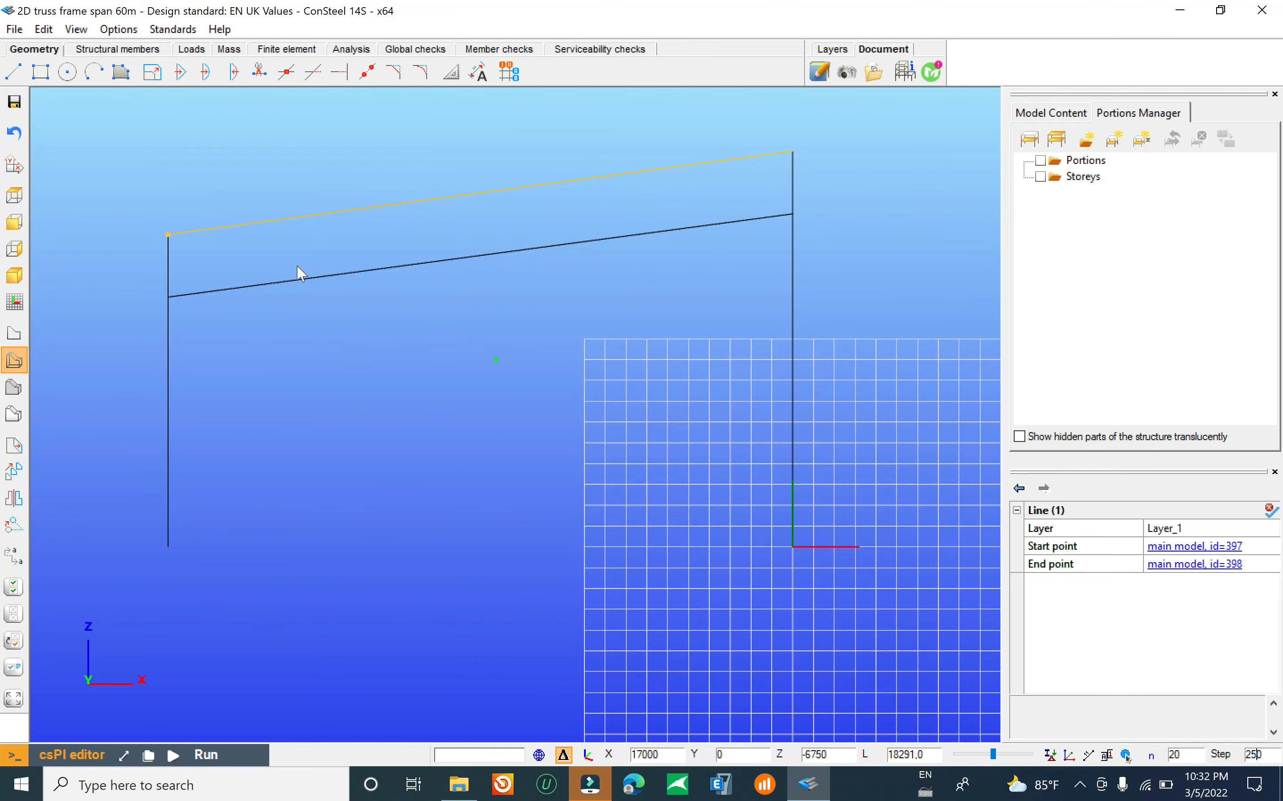
{"action": "scroll", "coordinate": [363, 299], "scroll_direction": "down", "scroll_amount": 2}
{"action": "scroll", "coordinate": [361, 254], "scroll_direction": "up", "scroll_amount": 3}
{"action": "scroll", "coordinate": [202, 323], "scroll_direction": "down", "scroll_amount": 2}
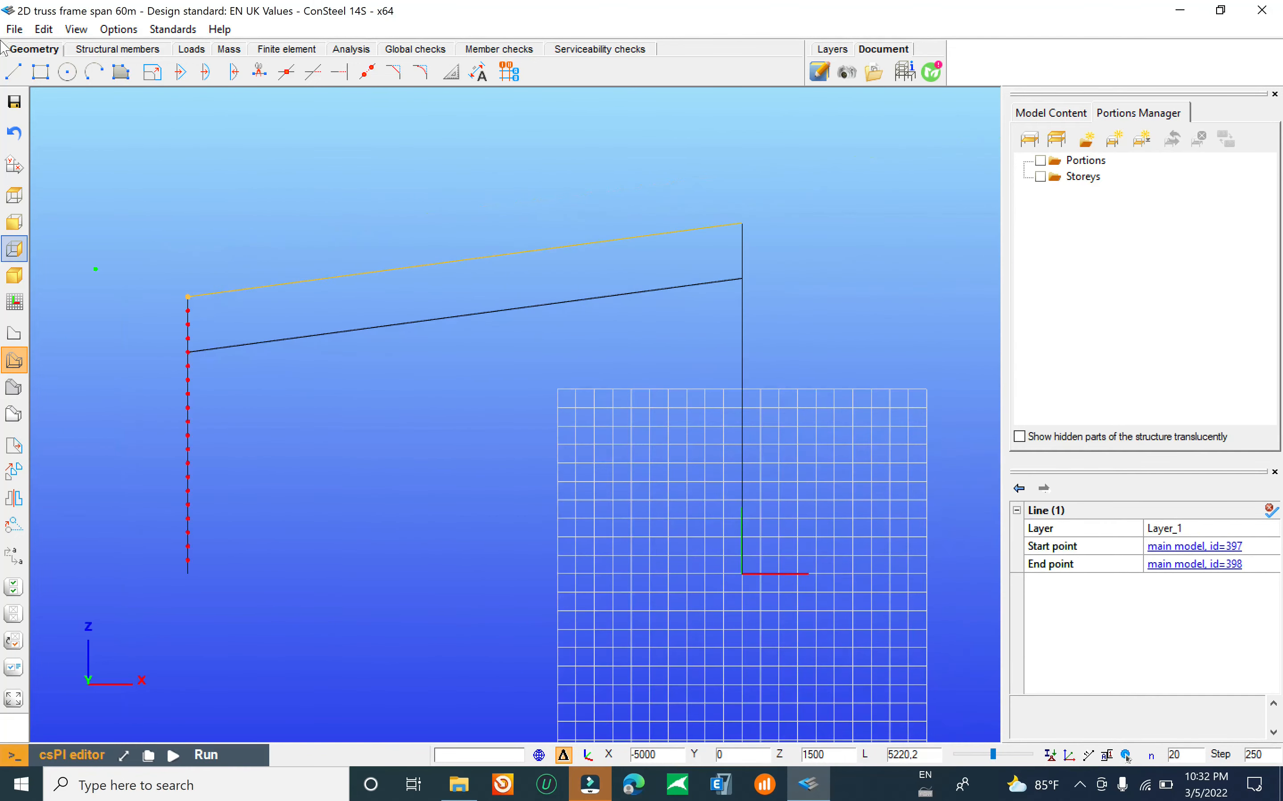
Step: Draw the first panel's diagonal from the bottom chord's column end to the top chord's first division point, and a vertical down to the bottom chord
{"action": "left_click", "coordinate": [13, 71]}
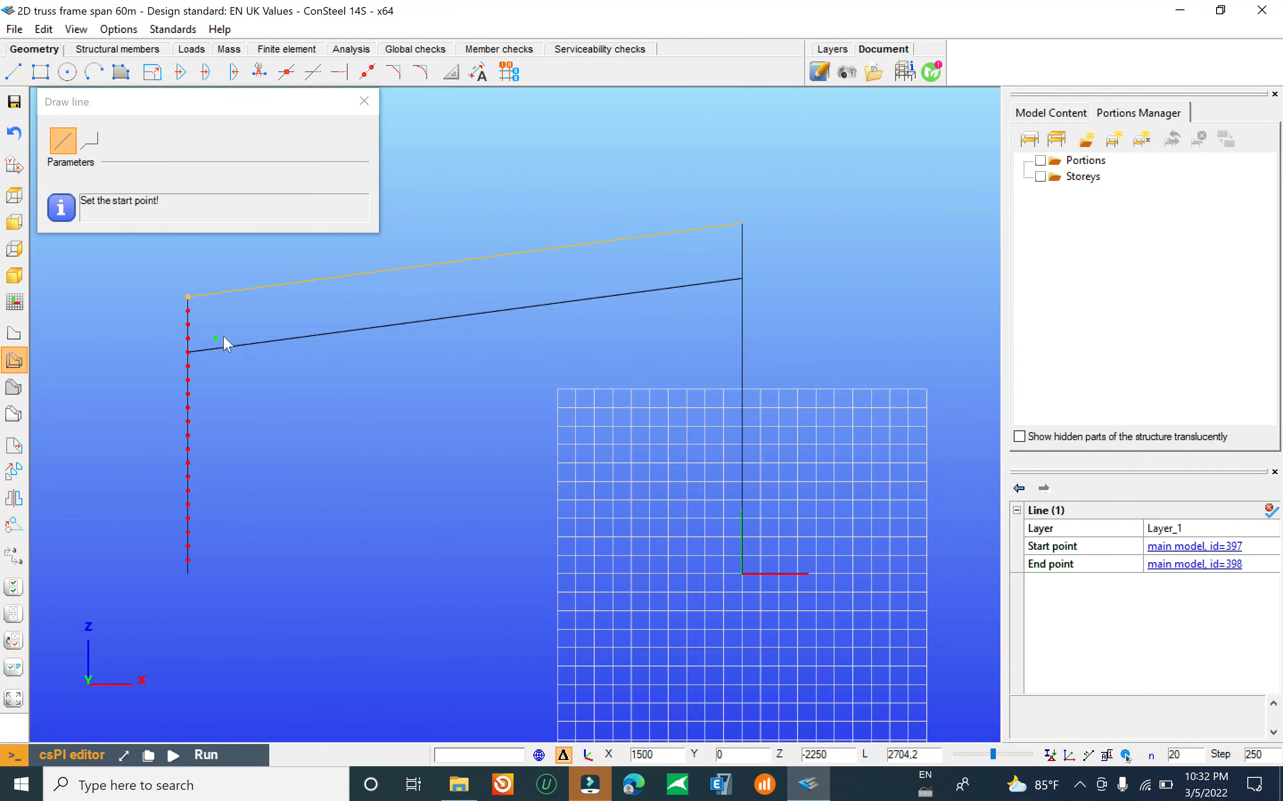
{"action": "middle_click_drag", "start_coordinate": [195, 363], "coordinate": [293, 348]}
{"action": "scroll", "coordinate": [297, 346], "scroll_direction": "up", "scroll_amount": 2}
{"action": "scroll", "coordinate": [244, 412], "scroll_direction": "down", "scroll_amount": 2}
{"action": "middle_click_drag", "start_coordinate": [271, 416], "coordinate": [317, 395]}
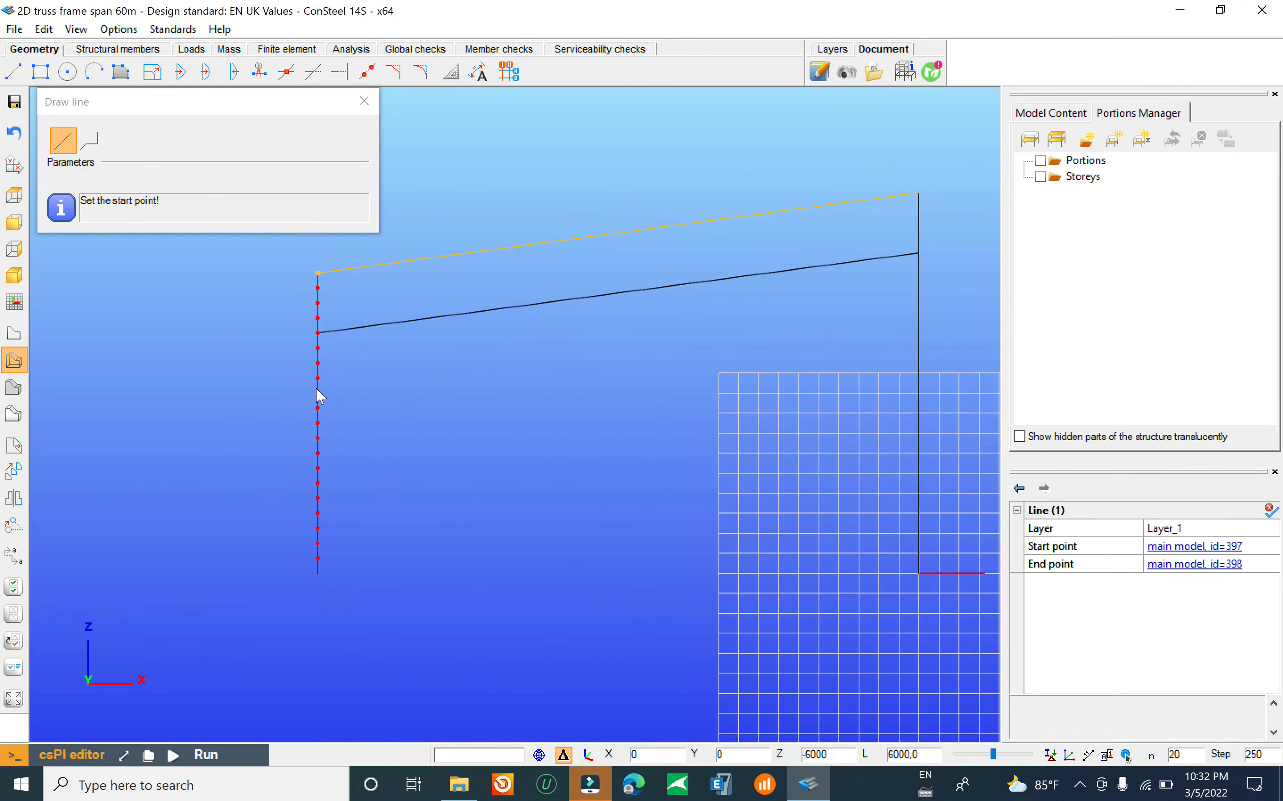
{"action": "scroll", "coordinate": [327, 339], "scroll_direction": "down", "scroll_amount": 1}
{"action": "scroll", "coordinate": [327, 337], "scroll_direction": "up", "scroll_amount": 5}
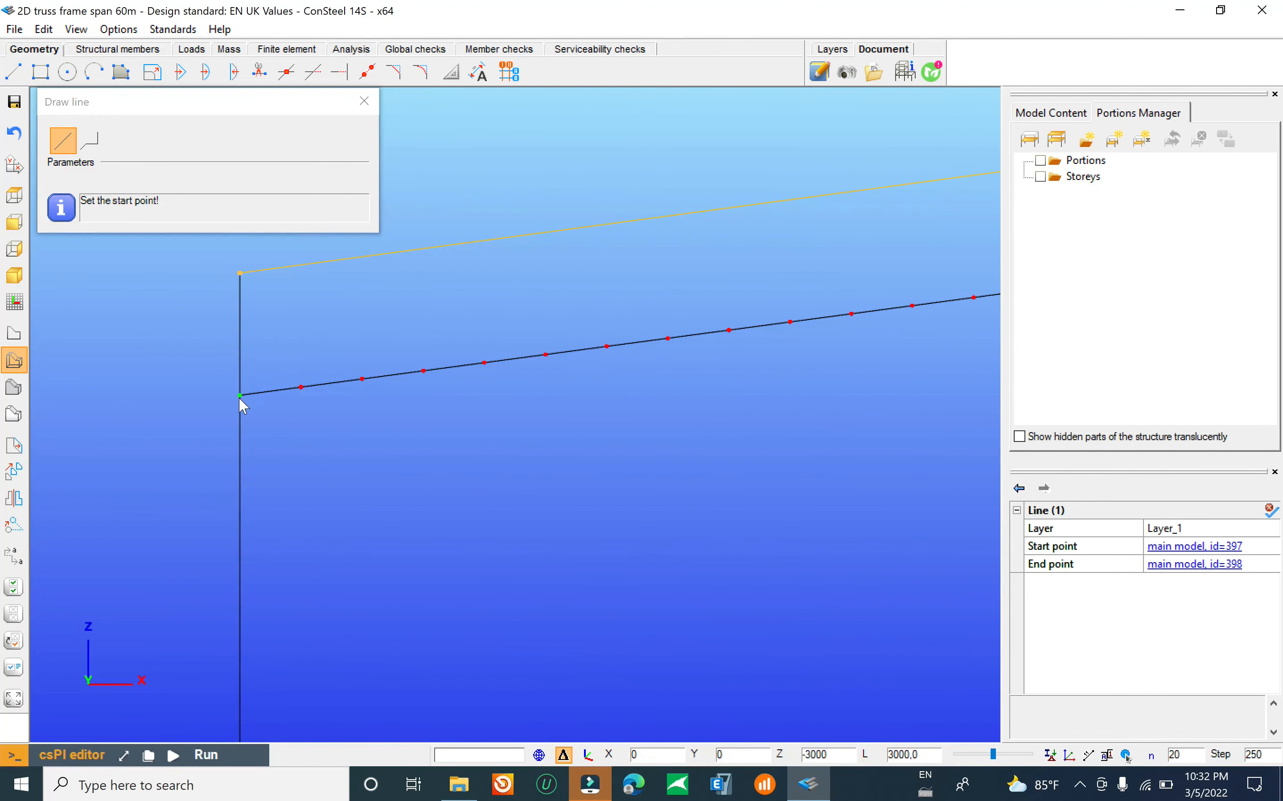
{"action": "left_click", "coordinate": [300, 264]}
{"action": "left_click", "coordinate": [243, 397]}
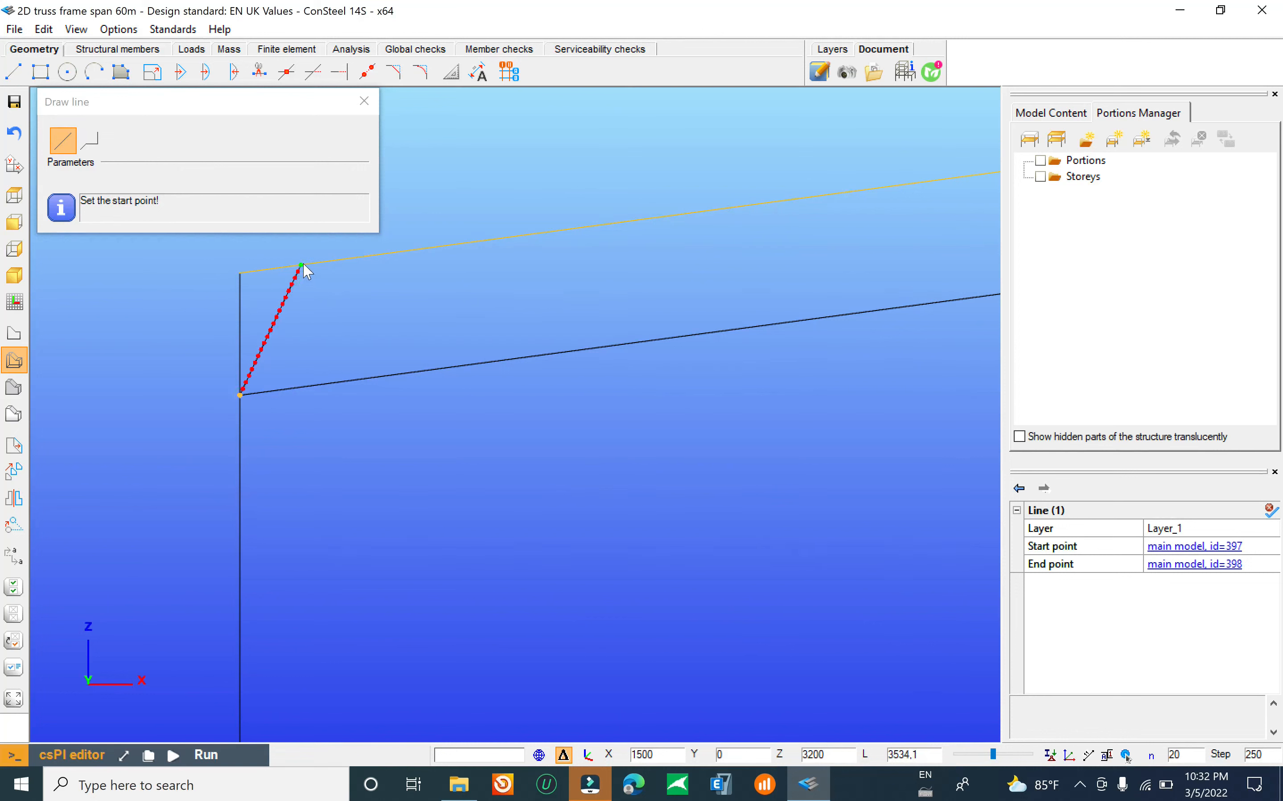
{"action": "left_click", "coordinate": [302, 264]}
{"action": "left_click", "coordinate": [300, 388]}
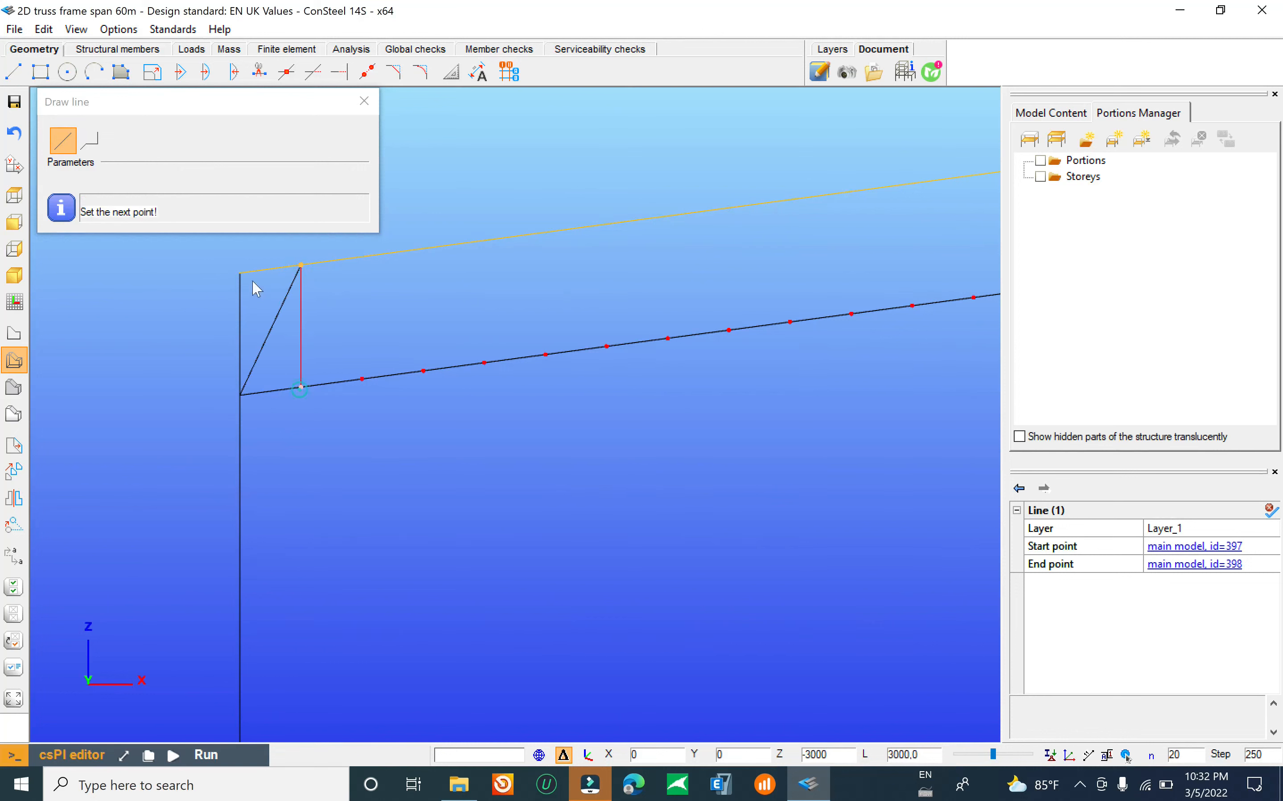
{"action": "scroll", "coordinate": [249, 259], "scroll_direction": "down", "scroll_amount": 1}
{"action": "key", "text": "Escape"}
Step: Copy the first panel's diagonal and vertical 18 times along the chords, spaced one panel apart
{"action": "left_click_drag", "start_coordinate": [331, 308], "coordinate": [281, 345]}
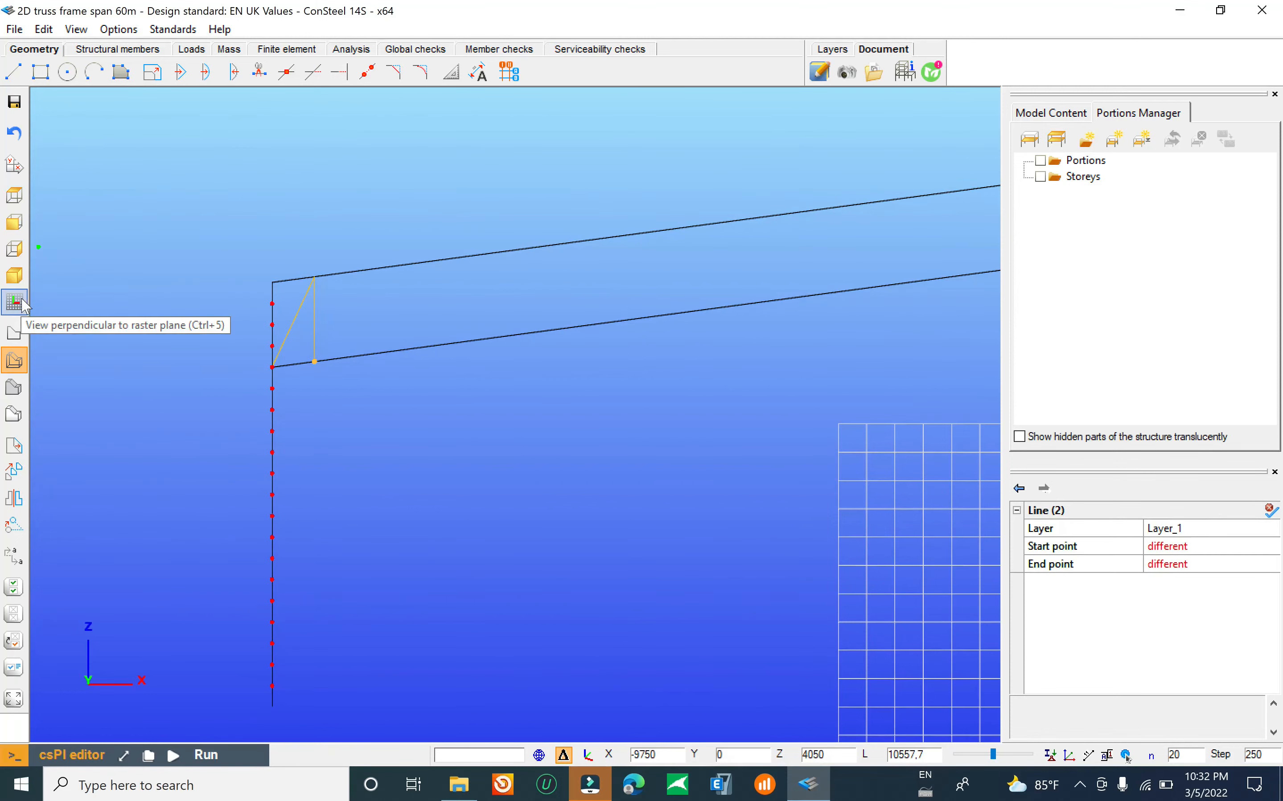
{"action": "left_click", "coordinate": [14, 472]}
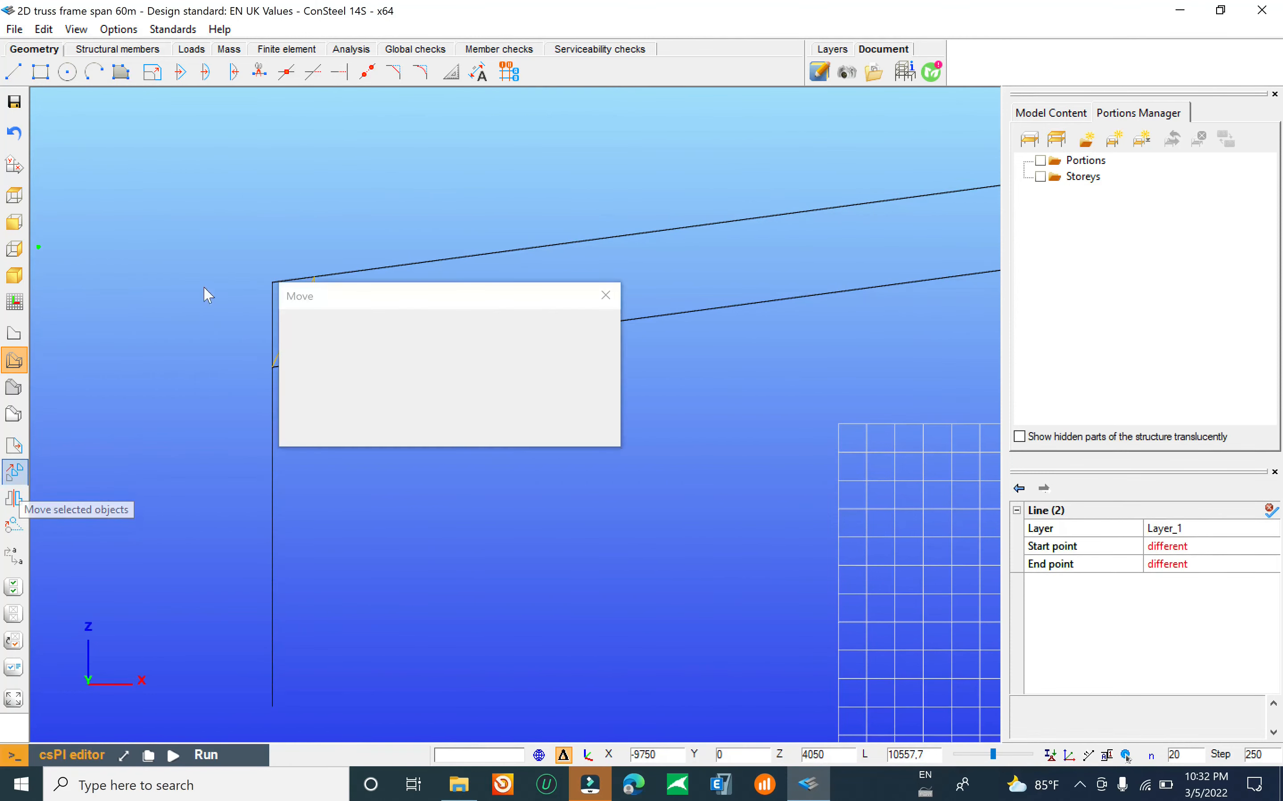
{"action": "double_click", "coordinate": [392, 360]}
{"action": "type", "text": "18"}
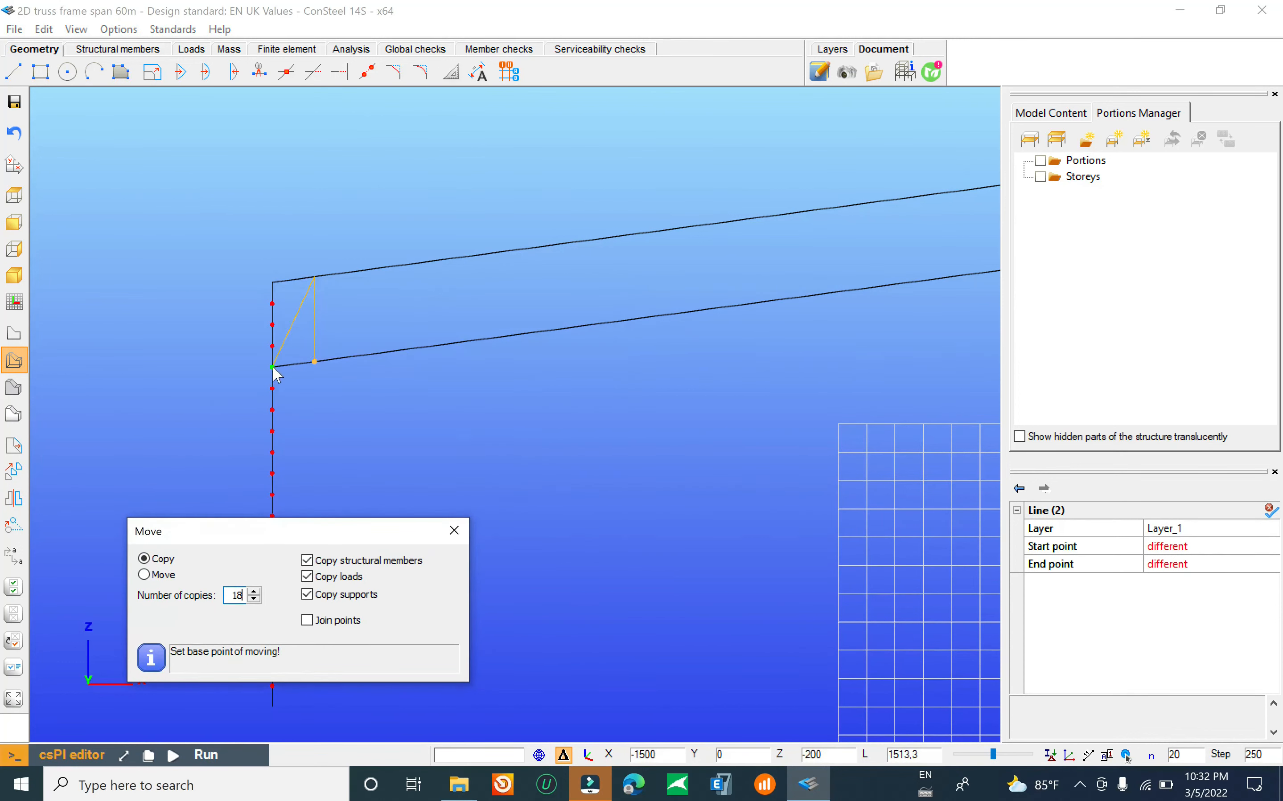
{"action": "left_click", "coordinate": [272, 366]}
{"action": "left_click", "coordinate": [315, 361]}
{"action": "scroll", "coordinate": [320, 355], "scroll_direction": "down", "scroll_amount": 3}
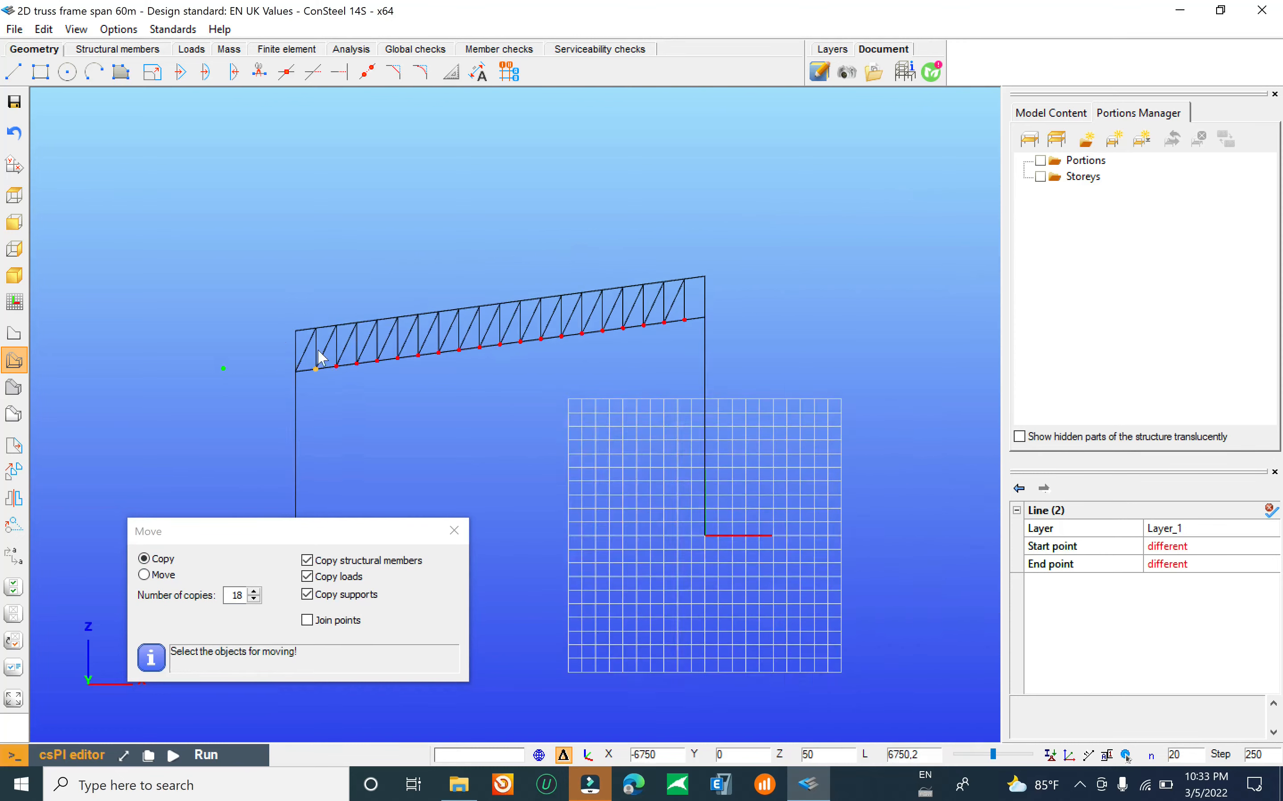
{"action": "scroll", "coordinate": [726, 289], "scroll_direction": "up", "scroll_amount": 5}
{"action": "key", "text": "Escape"}
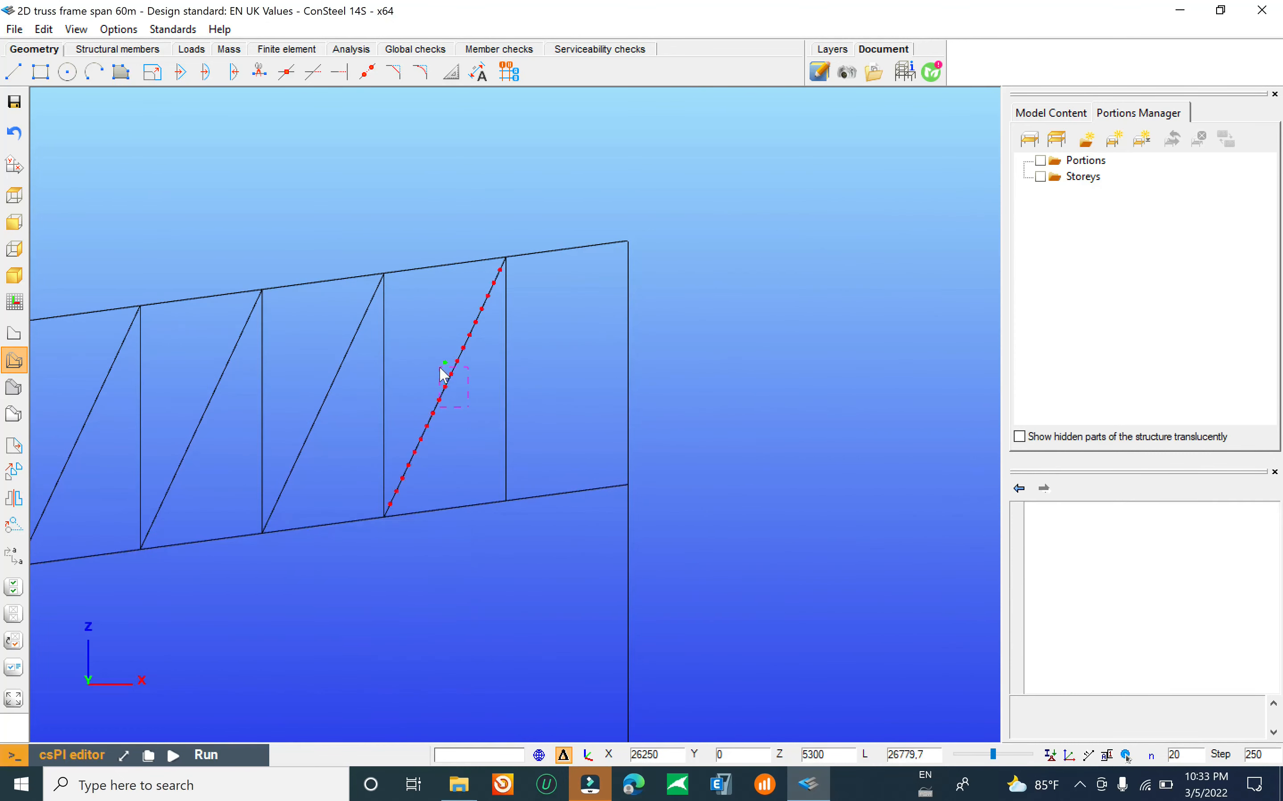
Step: Try to copy the last truss diagonal into the end panel at the apex with 18 copies
{"action": "left_click", "coordinate": [448, 372]}
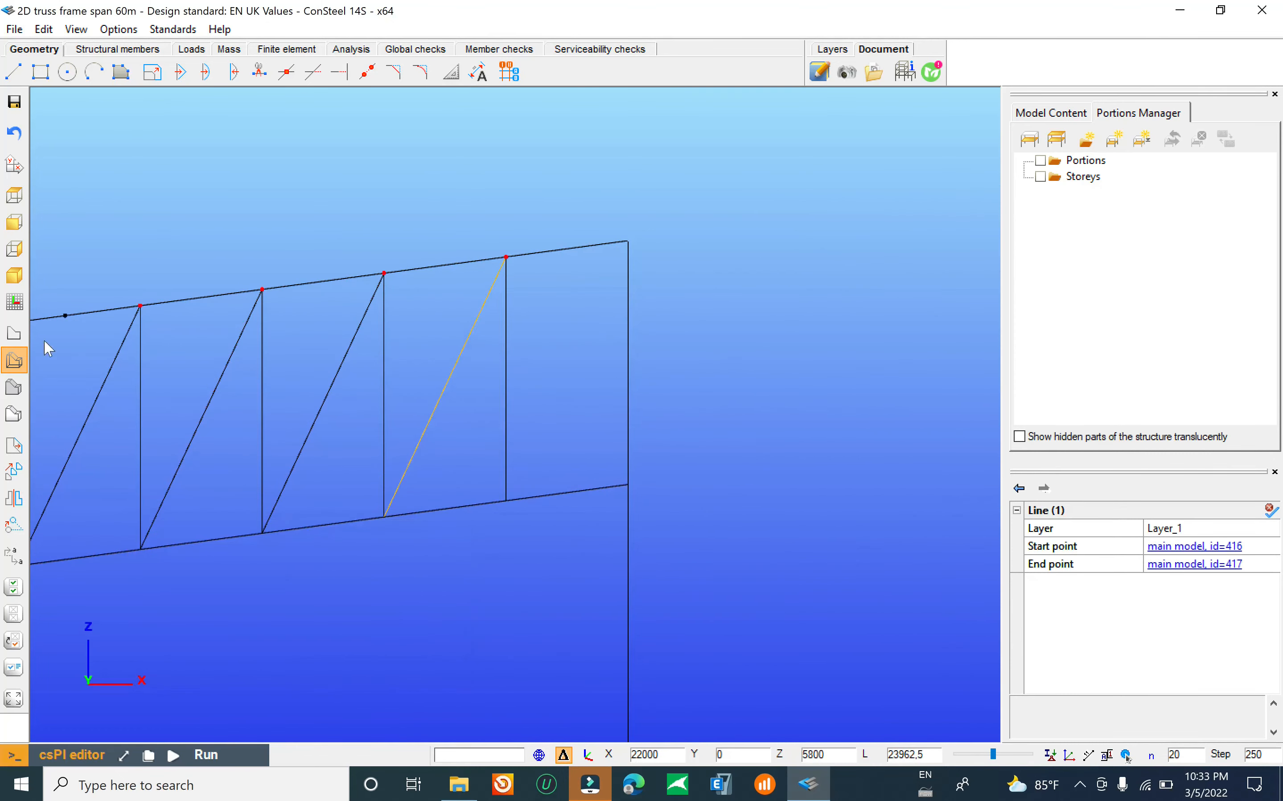
{"action": "left_click", "coordinate": [14, 474]}
{"action": "left_click", "coordinate": [506, 258]}
{"action": "left_click", "coordinate": [630, 244]}
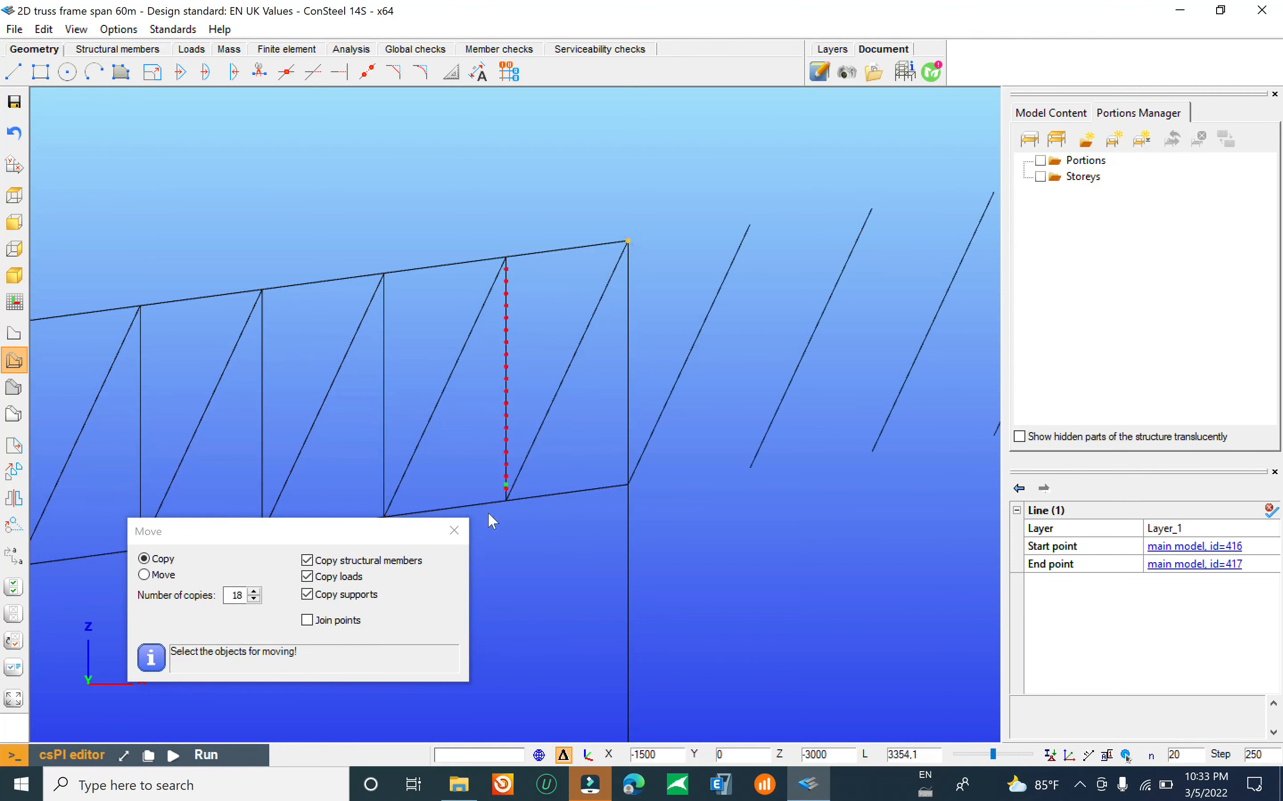
{"action": "left_click", "coordinate": [509, 387]}
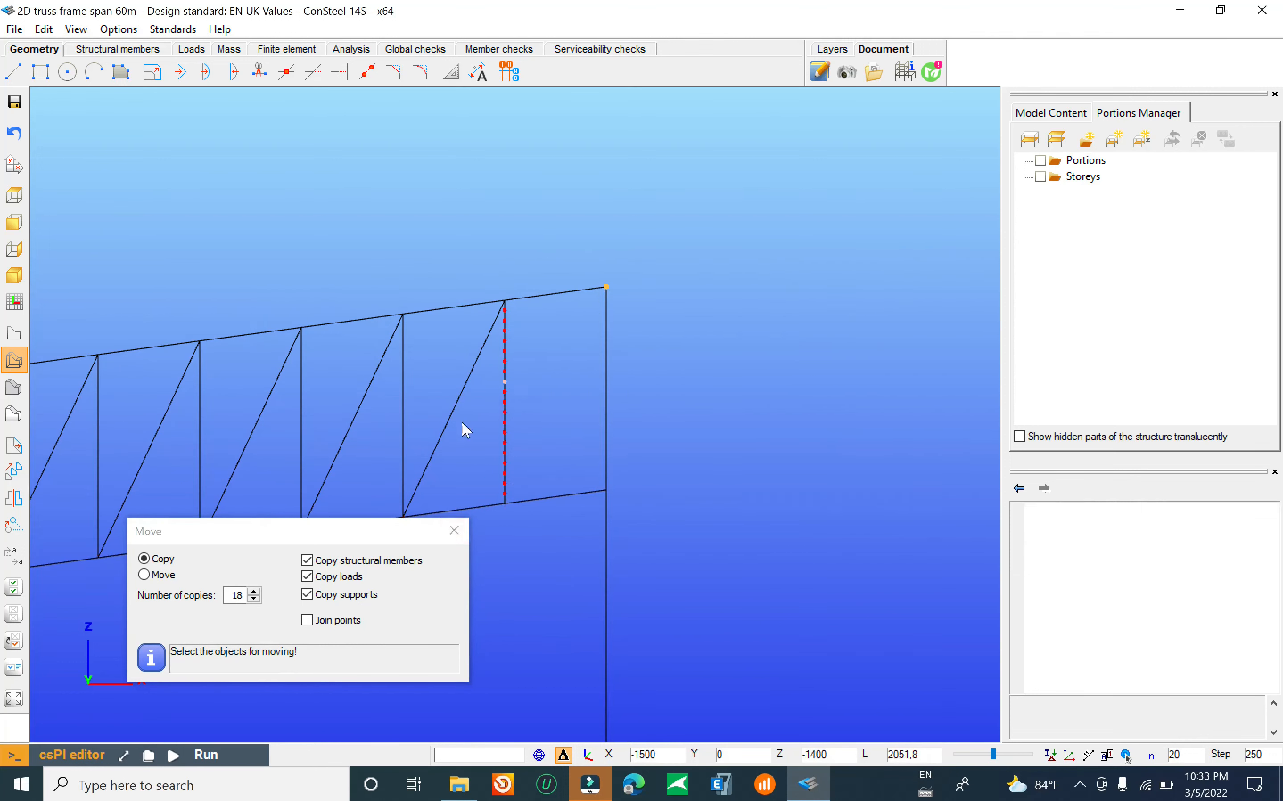
Step: Copy the last truss diagonal once into the end panel, up to the apex
{"action": "left_click", "coordinate": [236, 595]}
{"action": "key", "text": "BackSpace"}
{"action": "left_click", "coordinate": [483, 345]}
{"action": "left_click", "coordinate": [518, 295]}
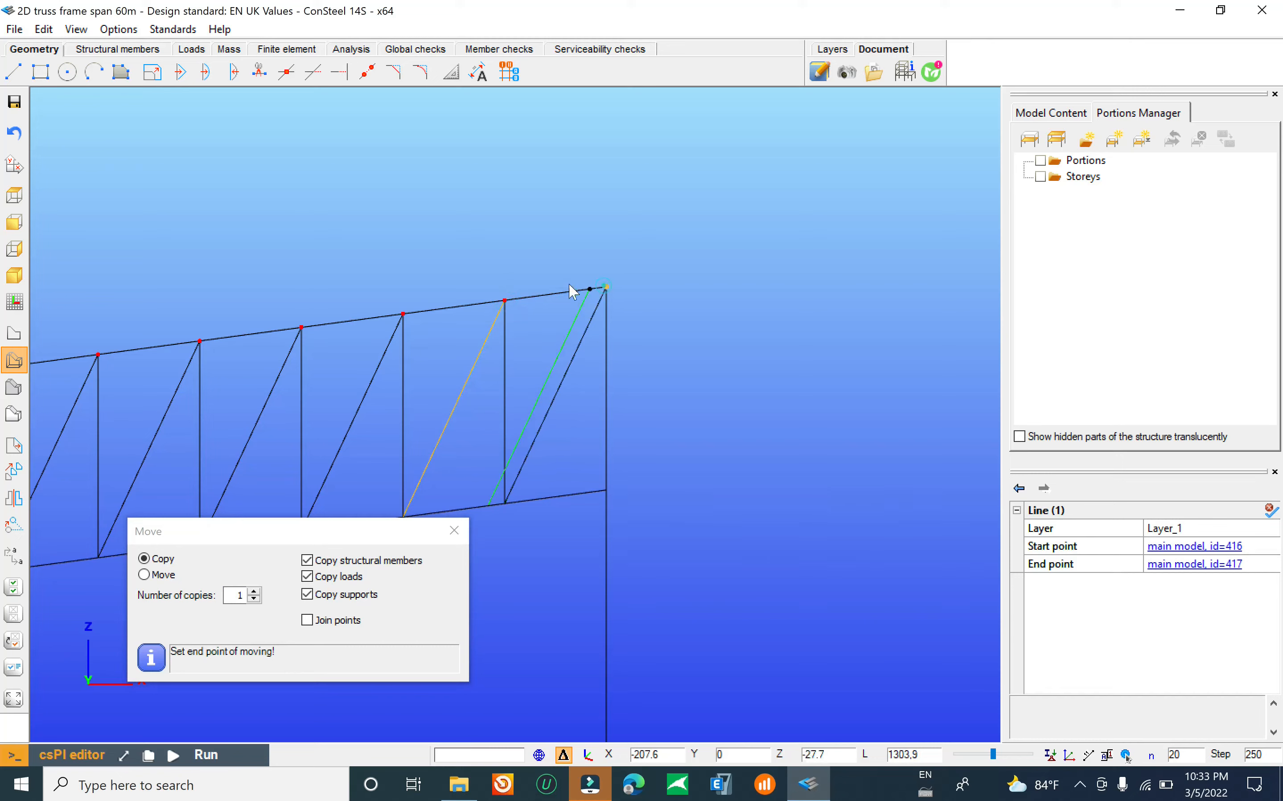
{"action": "scroll", "coordinate": [583, 266], "scroll_direction": "down", "scroll_amount": 3}
{"action": "key", "text": "Escape"}
Step: Copy the outer column line once by -1500 mm in X
{"action": "middle_click_drag", "start_coordinate": [328, 413], "coordinate": [795, 233]}
{"action": "scroll", "coordinate": [795, 233], "scroll_direction": "up", "scroll_amount": 1}
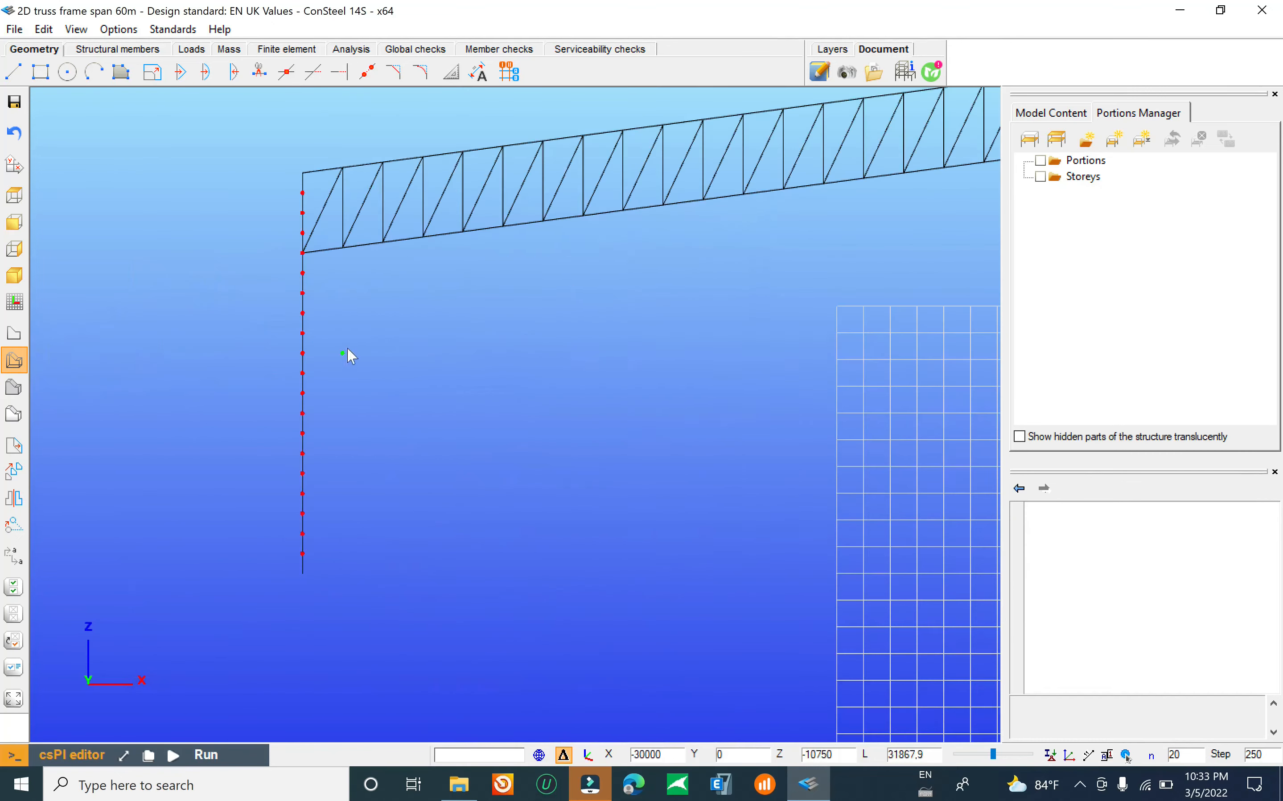
{"action": "middle_click_drag", "start_coordinate": [356, 349], "coordinate": [394, 351]}
{"action": "scroll", "coordinate": [390, 351], "scroll_direction": "down", "scroll_amount": 3}
{"action": "scroll", "coordinate": [371, 350], "scroll_direction": "up", "scroll_amount": 4}
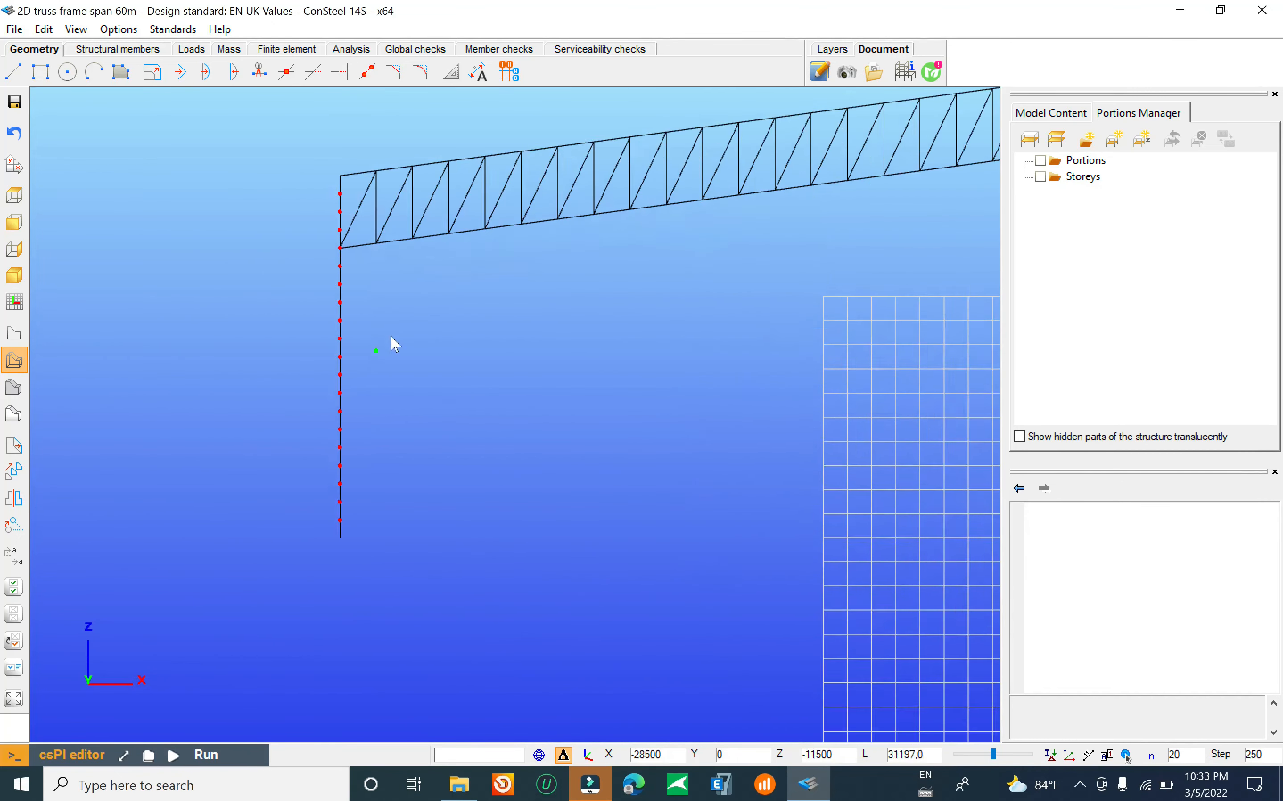
{"action": "scroll", "coordinate": [360, 329], "scroll_direction": "down", "scroll_amount": 5}
{"action": "scroll", "coordinate": [342, 265], "scroll_direction": "up", "scroll_amount": 2}
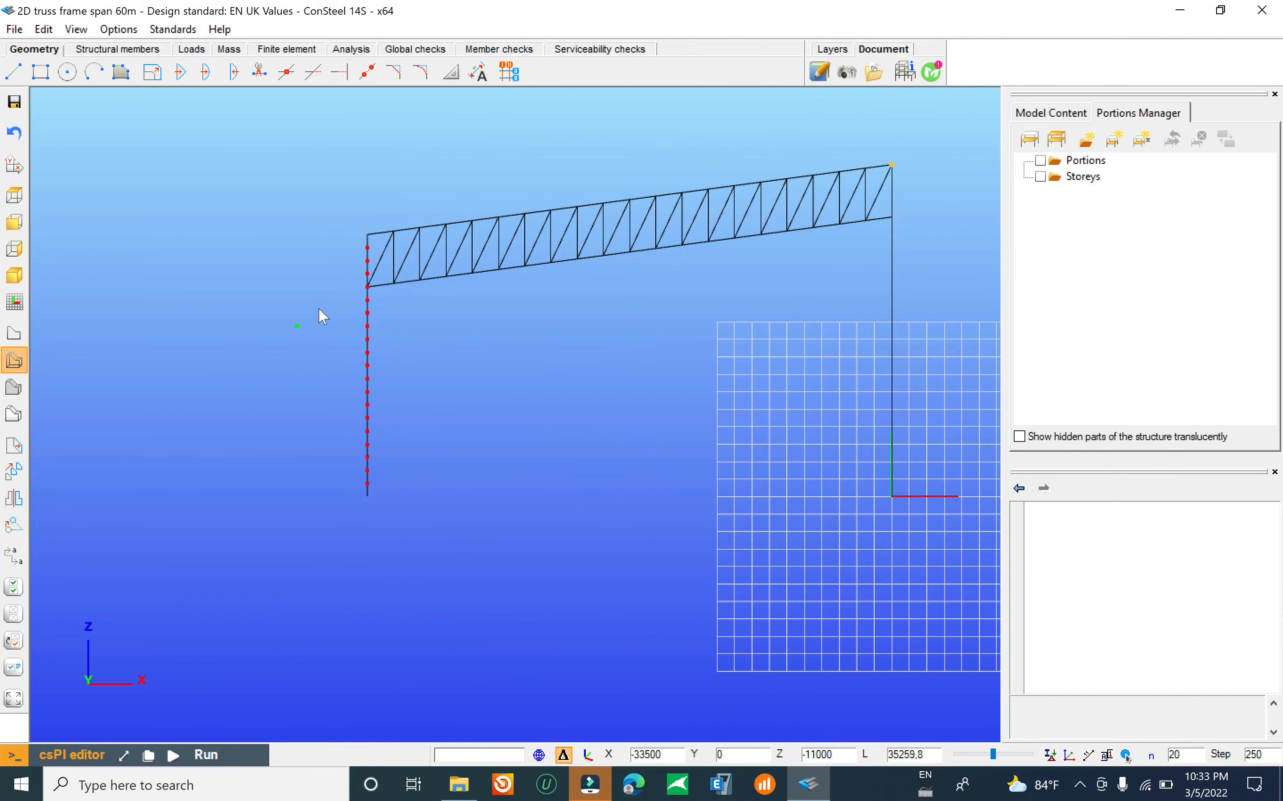
{"action": "left_click", "coordinate": [335, 340]}
{"action": "scroll", "coordinate": [337, 338], "scroll_direction": "up", "scroll_amount": 1}
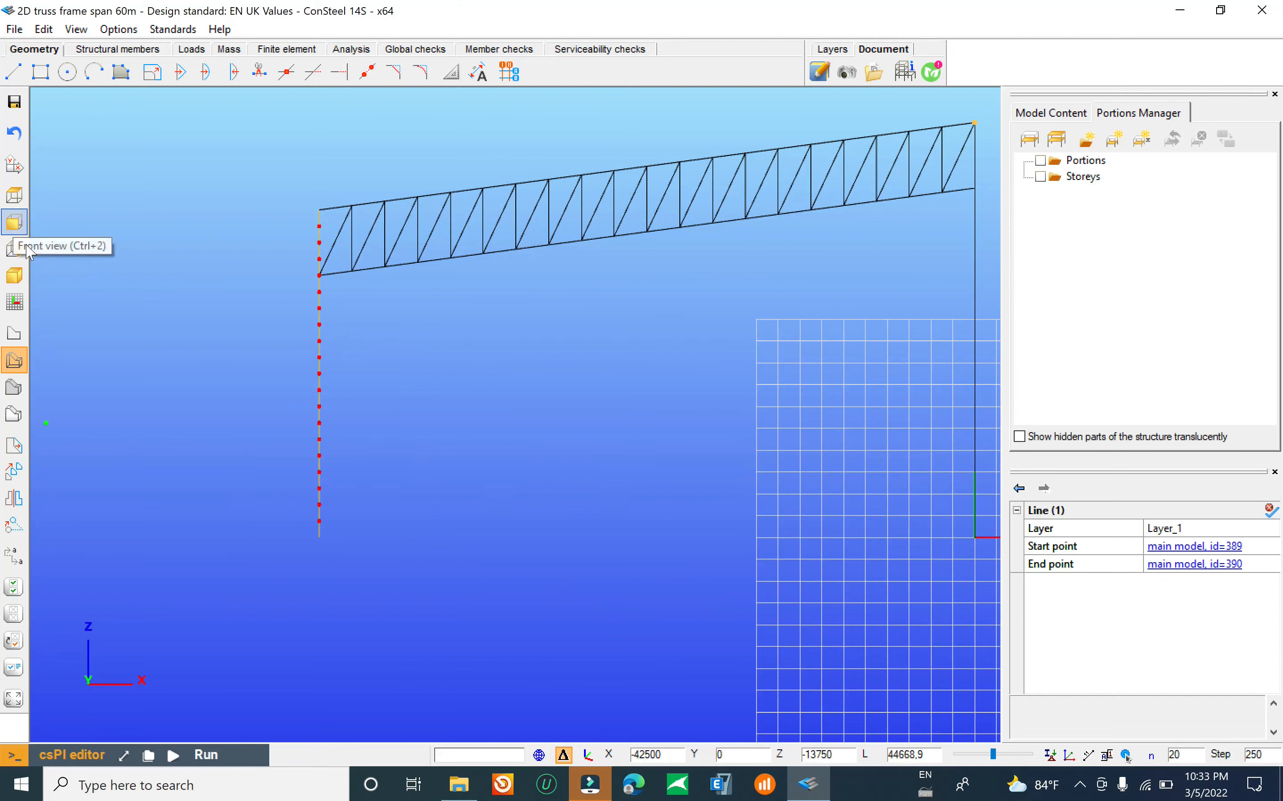
{"action": "left_click", "coordinate": [15, 473]}
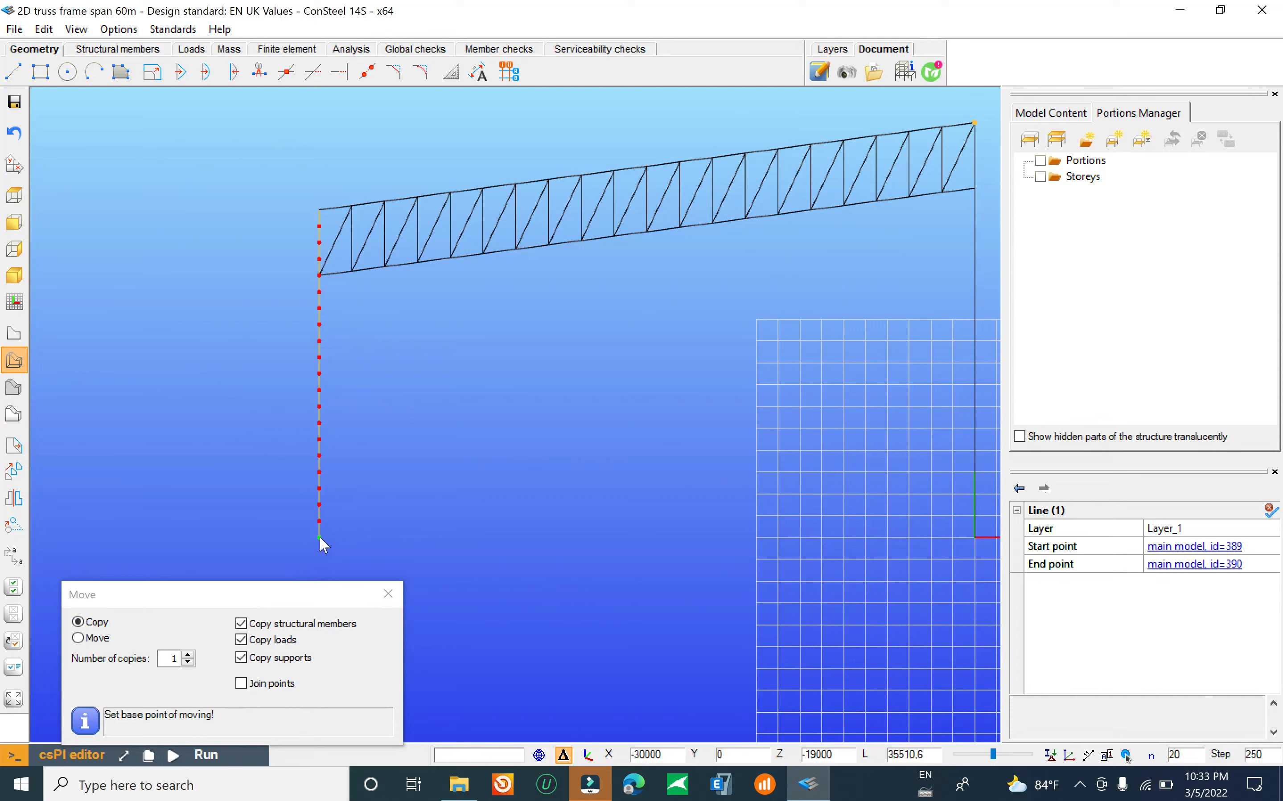
{"action": "left_click", "coordinate": [320, 538]}
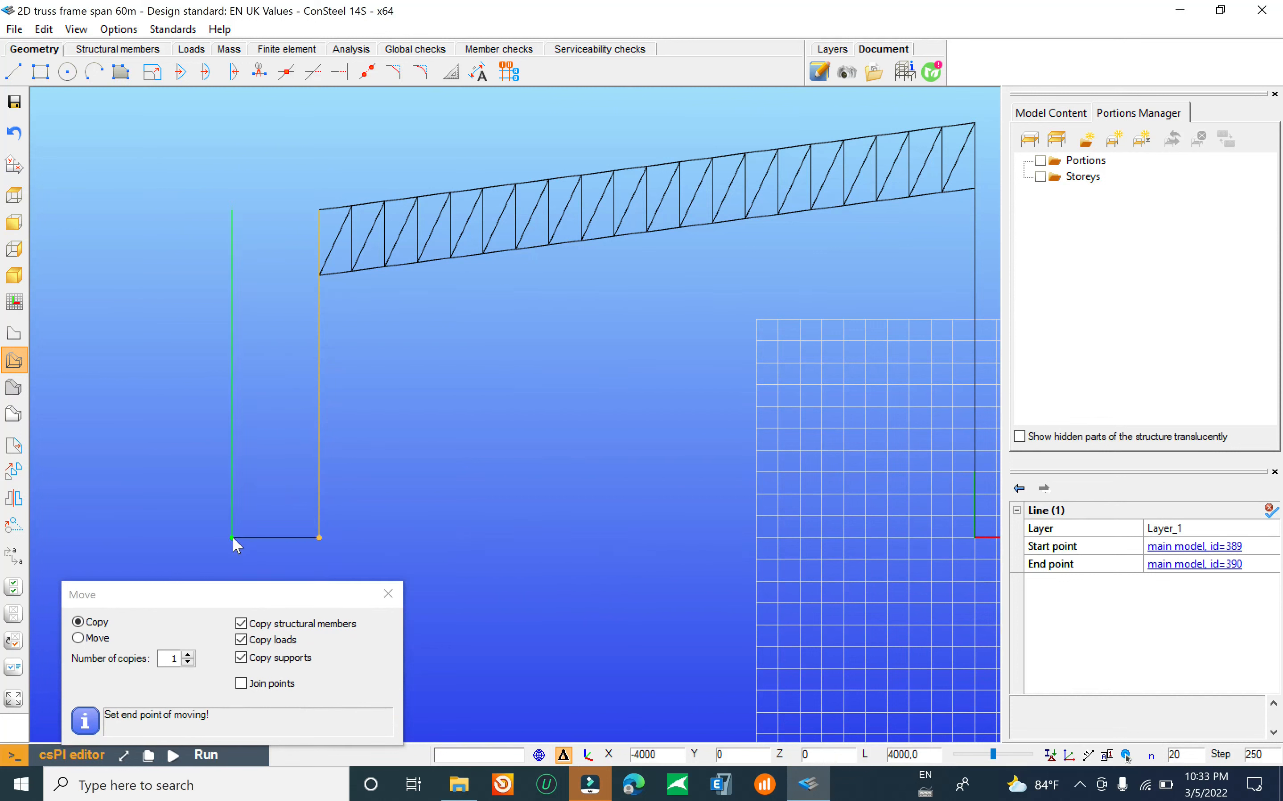
{"action": "key", "text": "Tab"}
{"action": "key", "text": "BackSpace"}
{"action": "key", "text": "Return"}
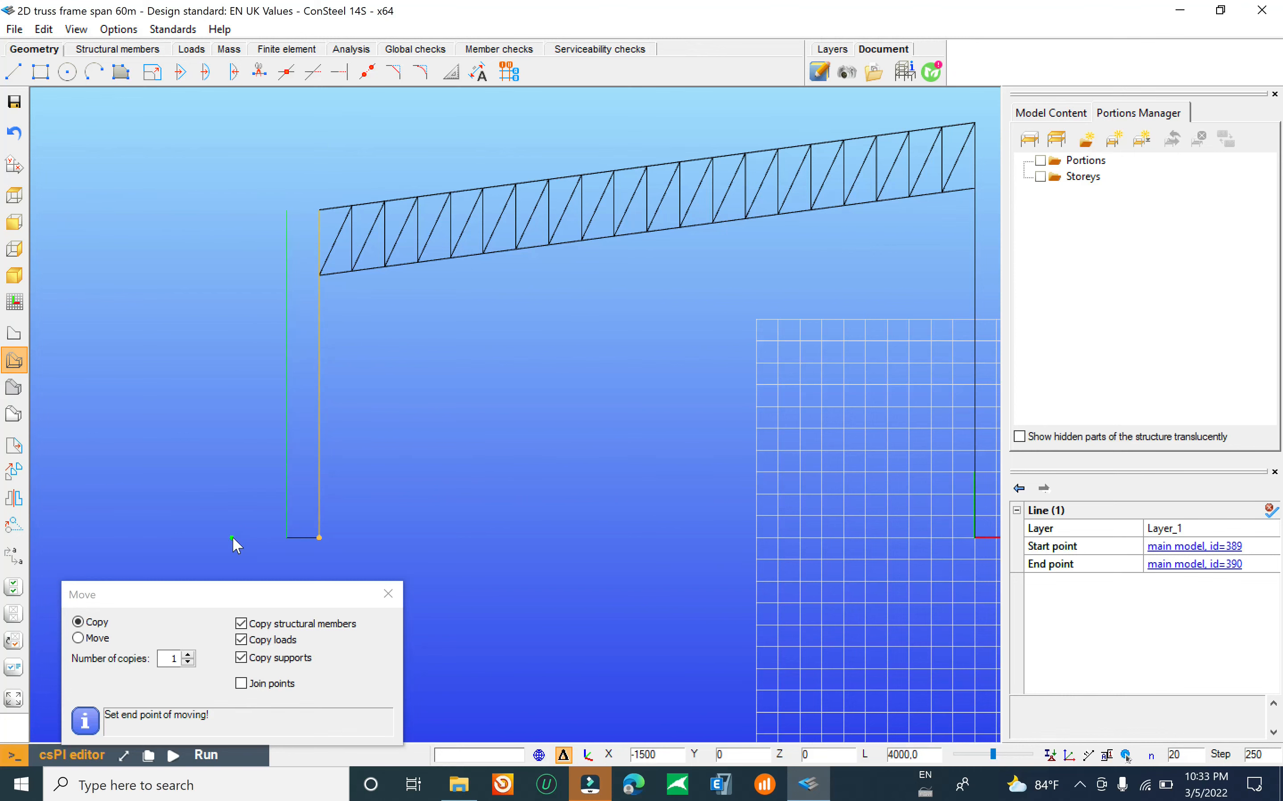
{"action": "key", "text": "Return"}
{"action": "key", "text": "Escape"}
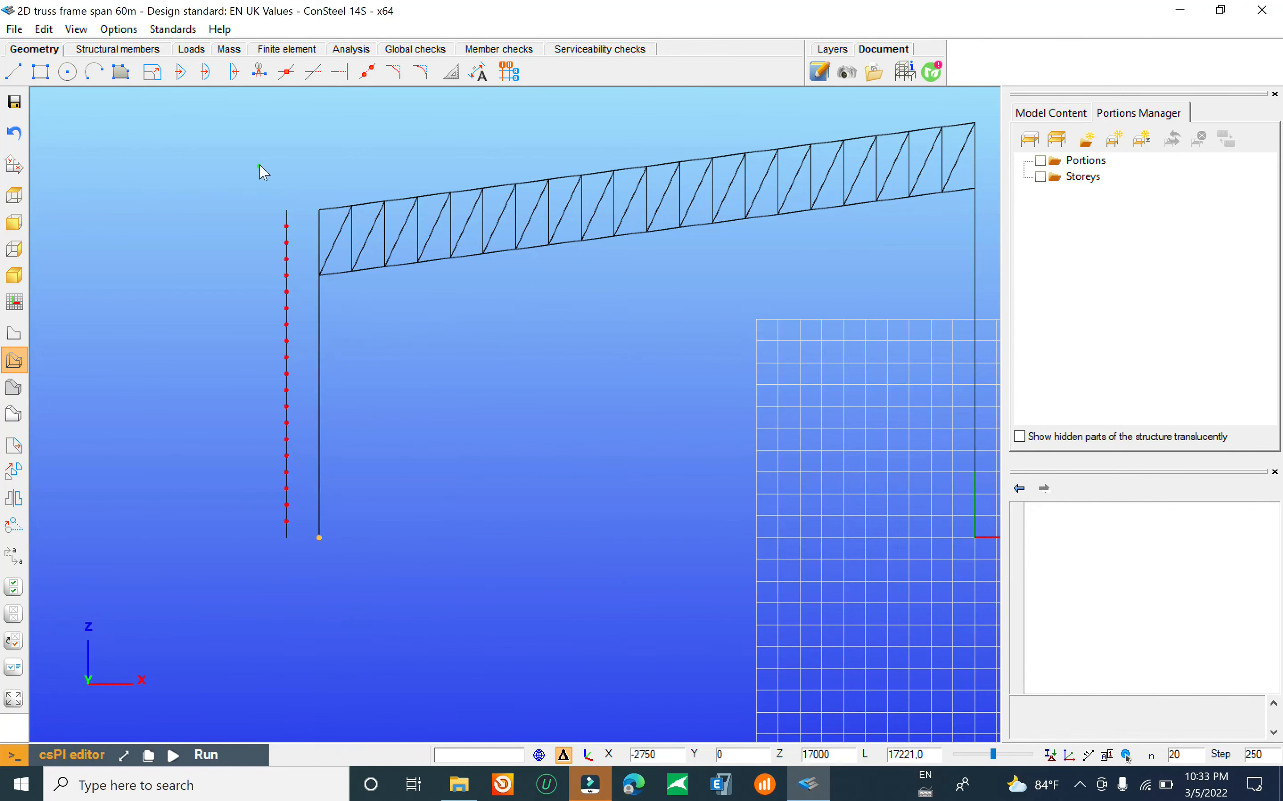
Step: Trim the vertical line at the origin to remove its part below the bottom chord
{"action": "middle_click_drag", "start_coordinate": [320, 181], "coordinate": [180, 281]}
{"action": "middle_click_drag", "start_coordinate": [308, 297], "coordinate": [432, 265]}
{"action": "middle_click_drag", "start_coordinate": [483, 339], "coordinate": [382, 381]}
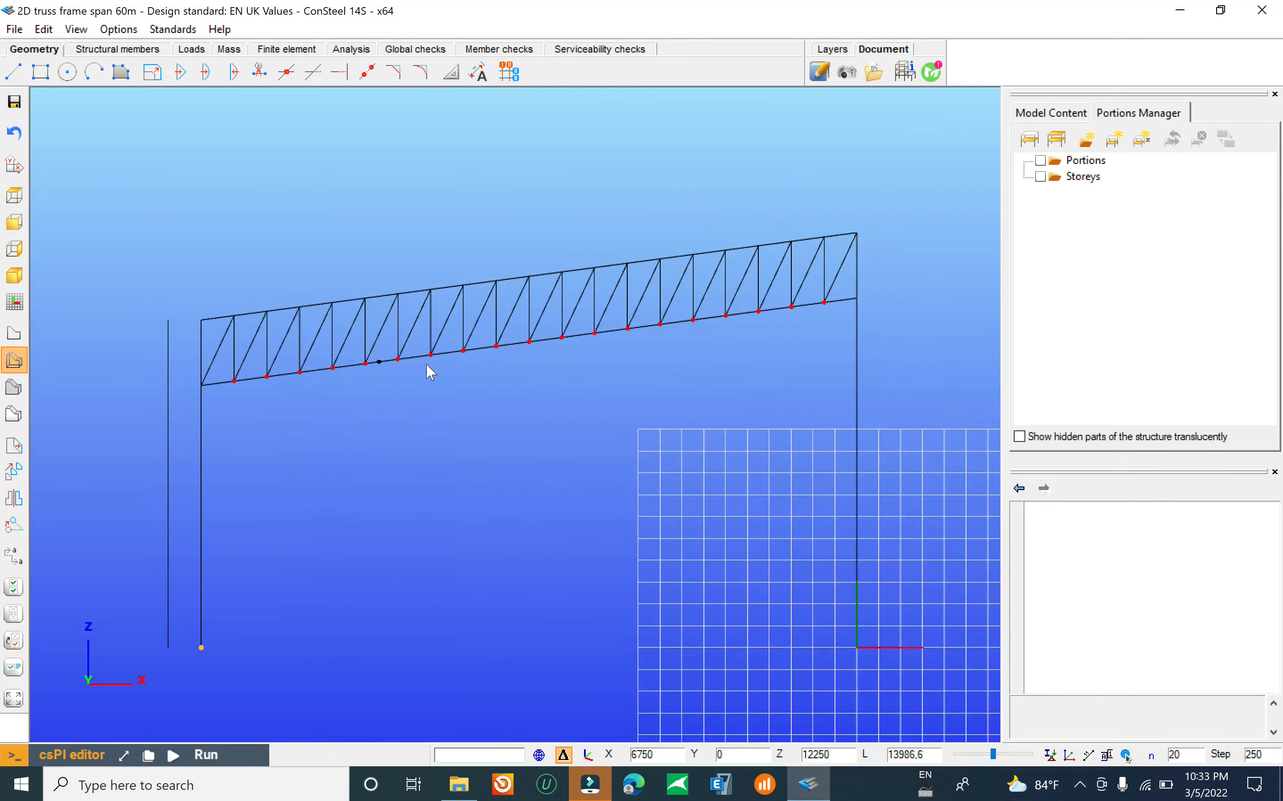
{"action": "middle_click_drag", "start_coordinate": [886, 293], "coordinate": [539, 344]}
{"action": "scroll", "coordinate": [646, 322], "scroll_direction": "up", "scroll_amount": 4}
{"action": "middle_click_drag", "start_coordinate": [293, 363], "coordinate": [401, 366]}
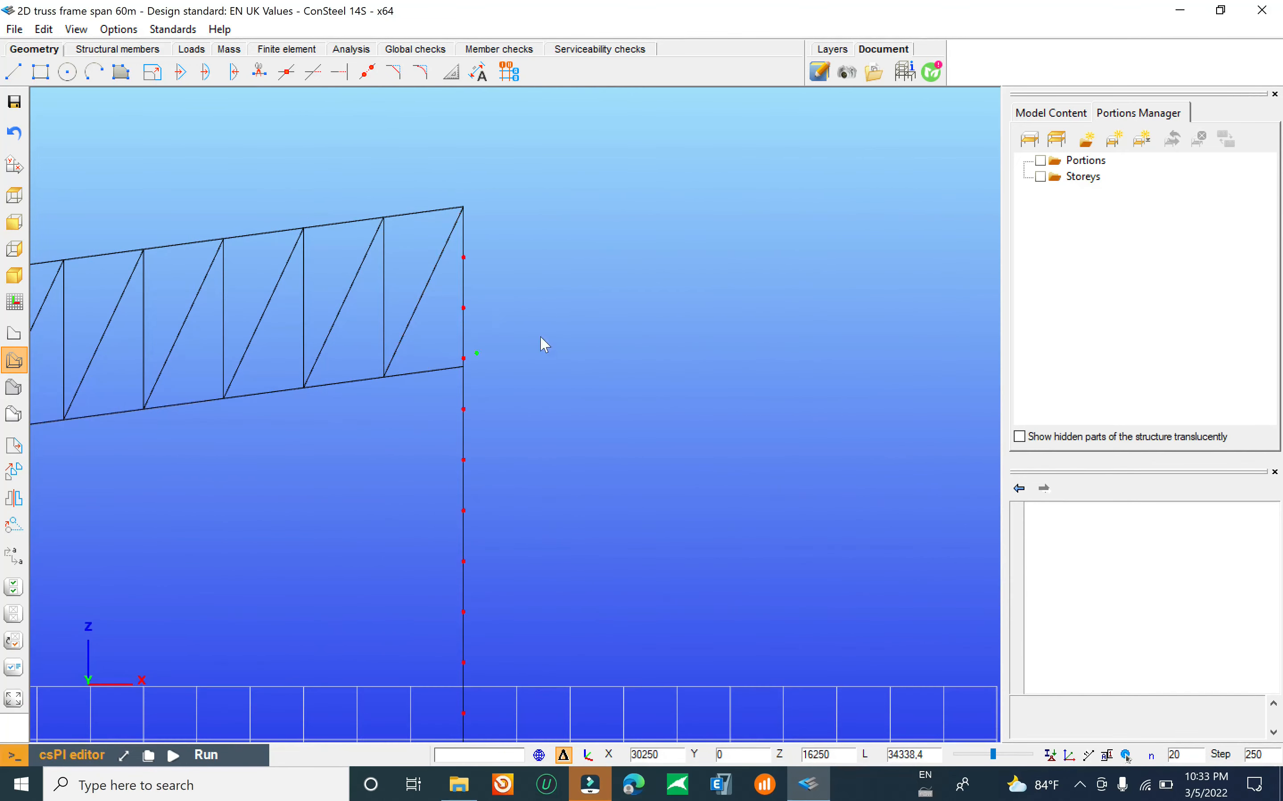
{"action": "middle_click_drag", "start_coordinate": [507, 351], "coordinate": [540, 337]}
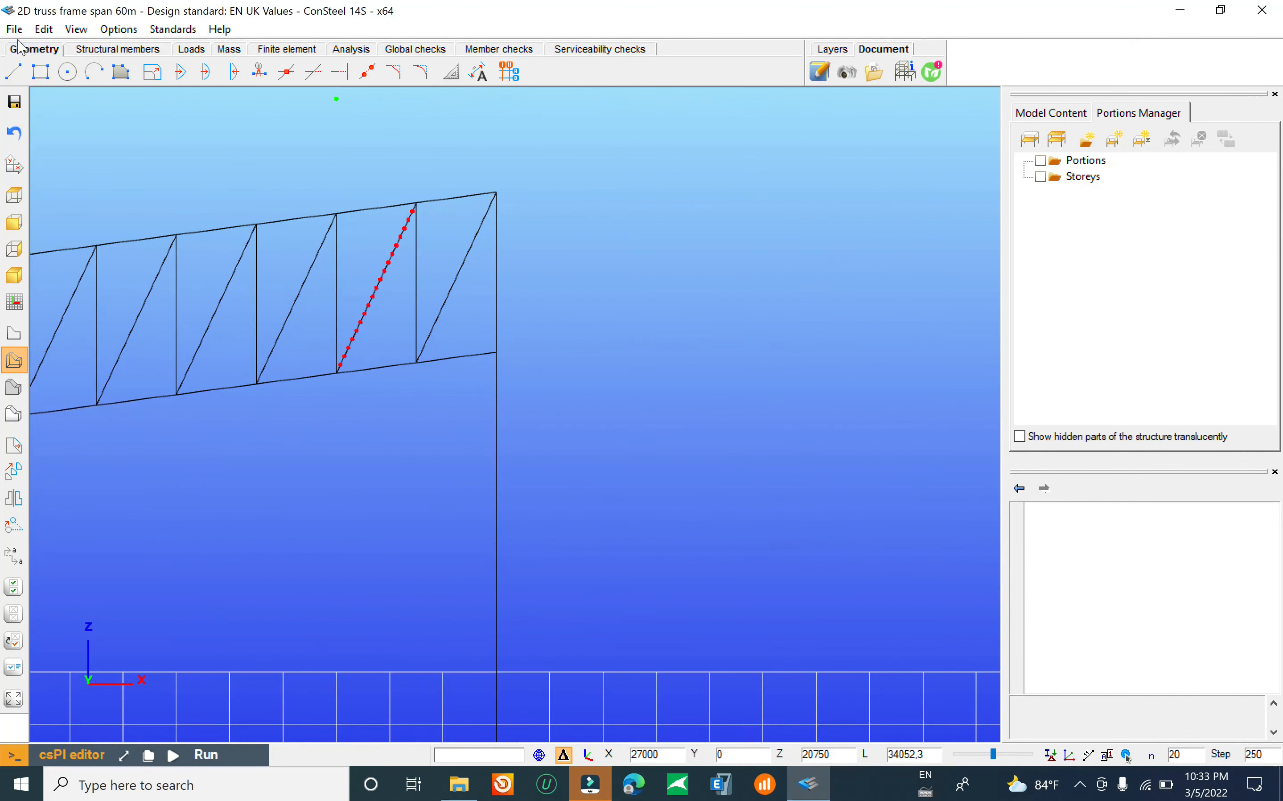
{"action": "left_click", "coordinate": [313, 73]}
{"action": "left_click", "coordinate": [459, 383]}
{"action": "left_click", "coordinate": [496, 428]}
{"action": "scroll", "coordinate": [692, 390], "scroll_direction": "down", "scroll_amount": 3}
{"action": "key", "text": "Escape"}
{"action": "key", "text": "Escape"}
Step: Connect the two column lines with horizontals at the column tops and the bottom chord level, and two crossing diagonals between them
{"action": "middle_click_drag", "start_coordinate": [417, 436], "coordinate": [711, 311]}
{"action": "scroll", "coordinate": [623, 353], "scroll_direction": "down", "scroll_amount": 3}
{"action": "scroll", "coordinate": [339, 339], "scroll_direction": "up", "scroll_amount": 4}
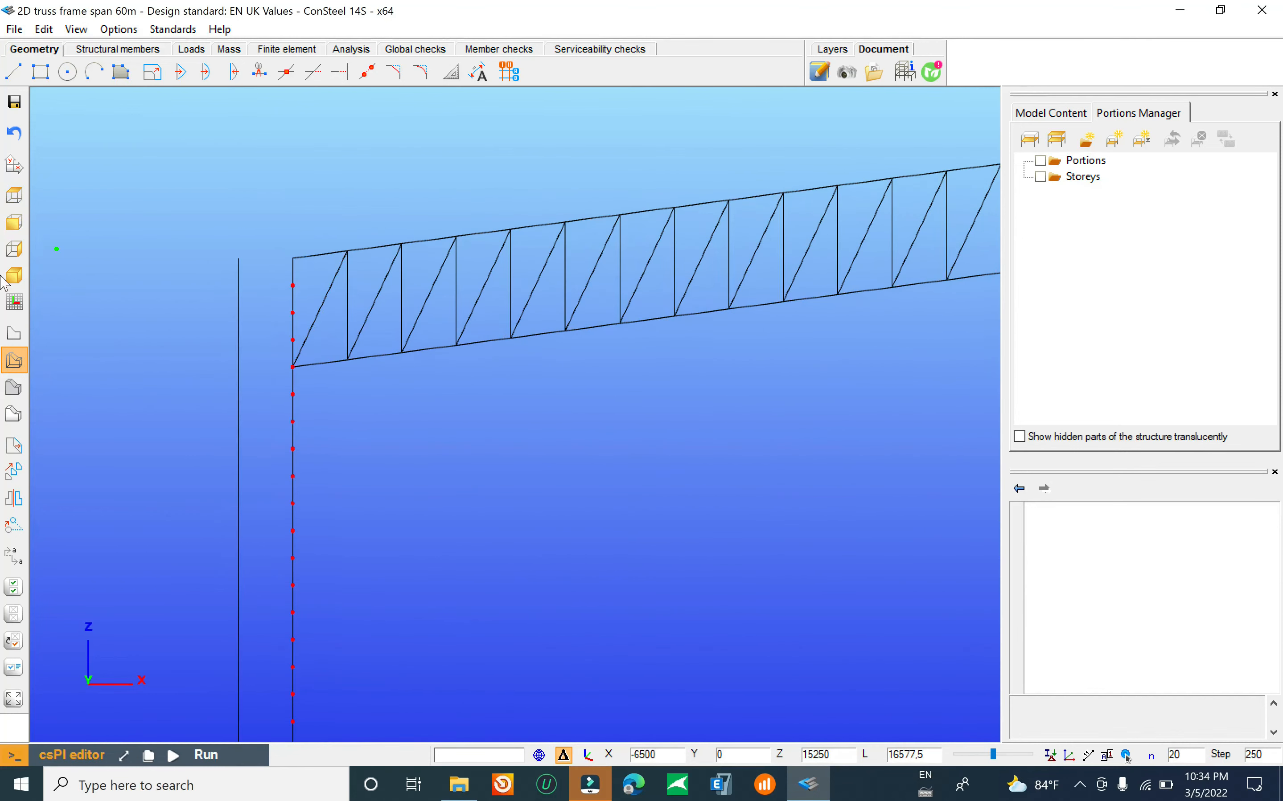
{"action": "left_click", "coordinate": [14, 72]}
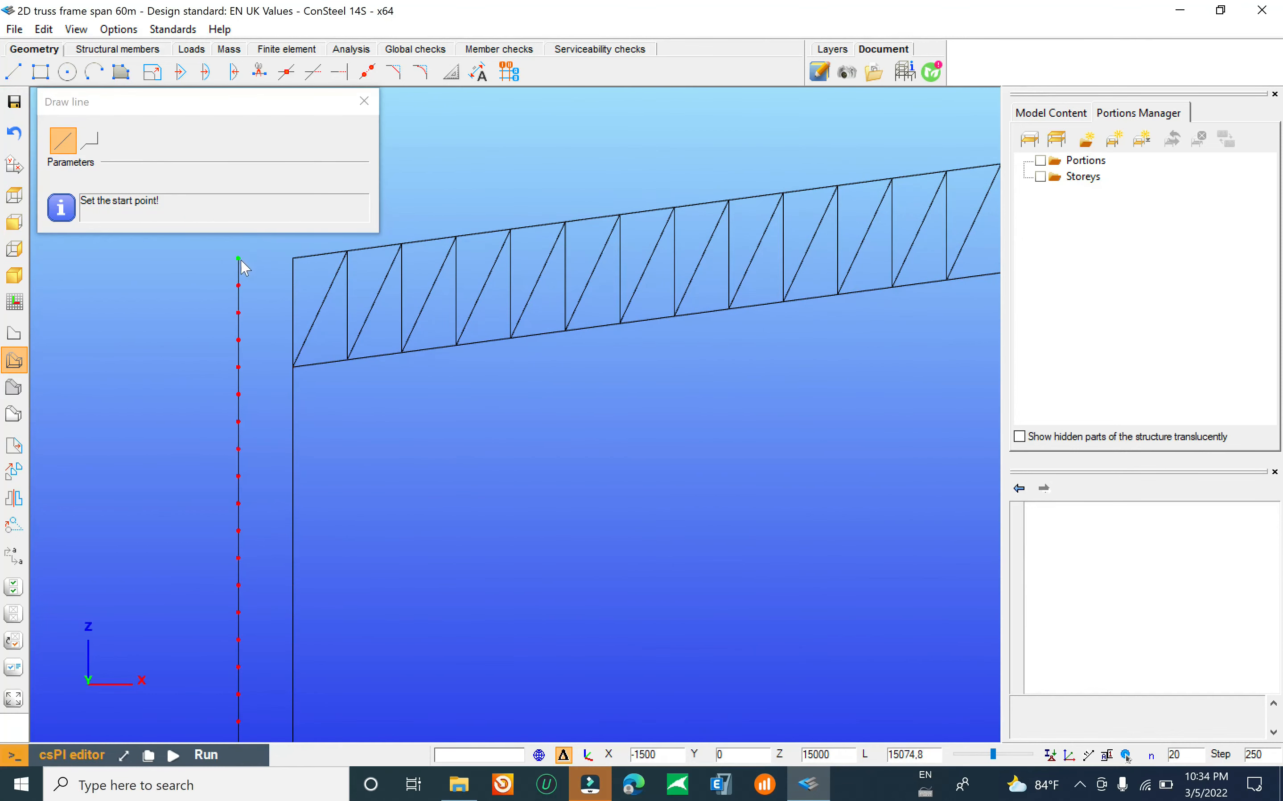
{"action": "left_click", "coordinate": [240, 258]}
{"action": "left_click", "coordinate": [292, 260]}
{"action": "left_click", "coordinate": [293, 366]}
{"action": "left_click", "coordinate": [238, 366]}
{"action": "left_click", "coordinate": [237, 366]}
{"action": "left_click", "coordinate": [292, 258]}
{"action": "left_click", "coordinate": [239, 258]}
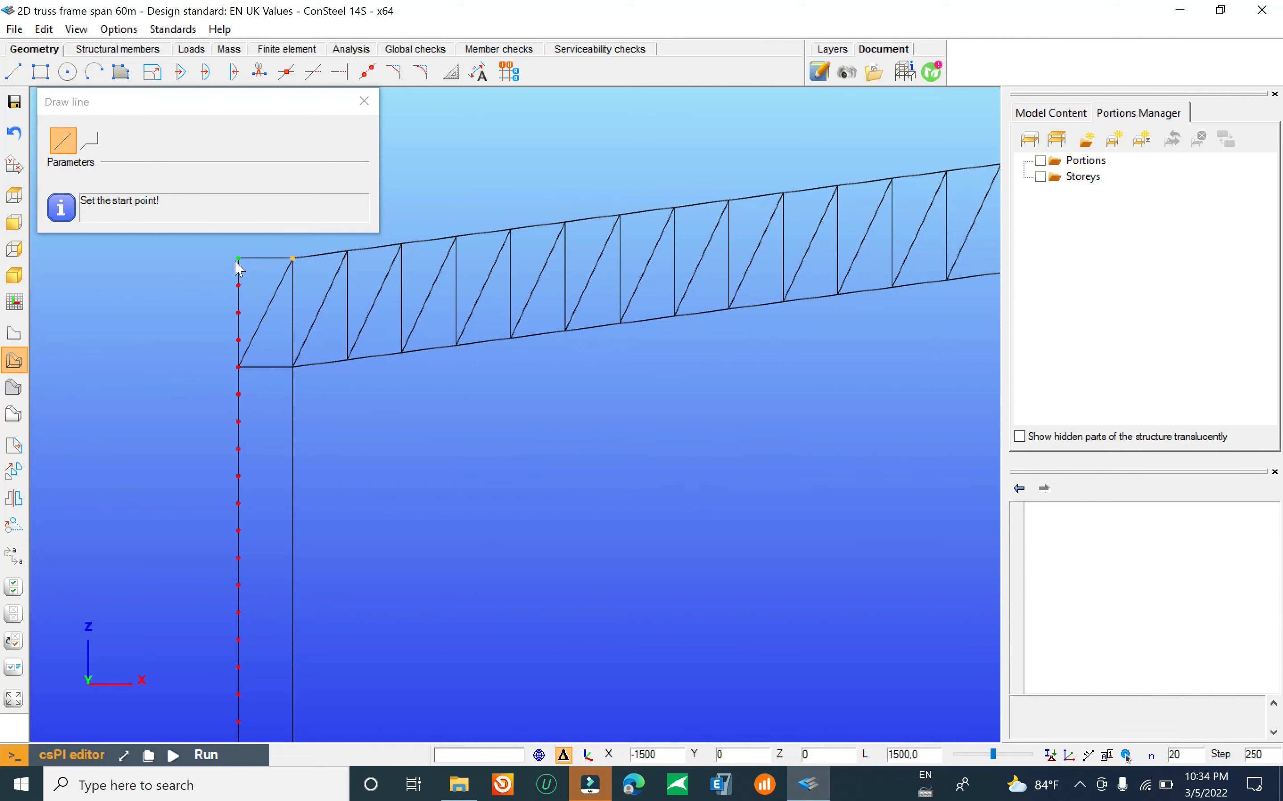
{"action": "left_click", "coordinate": [290, 366]}
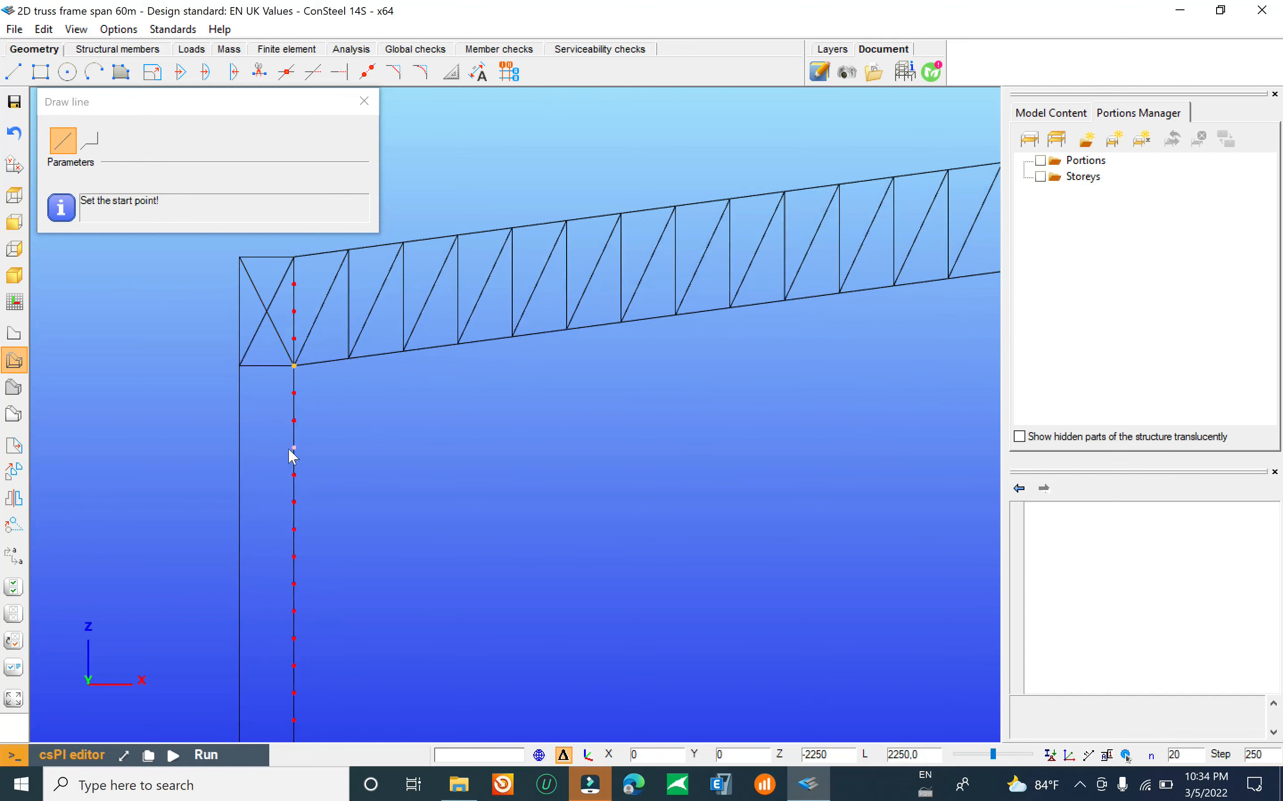
Step: Set the number of snap divisions on lines to 10
{"action": "left_click", "coordinate": [1127, 755]}
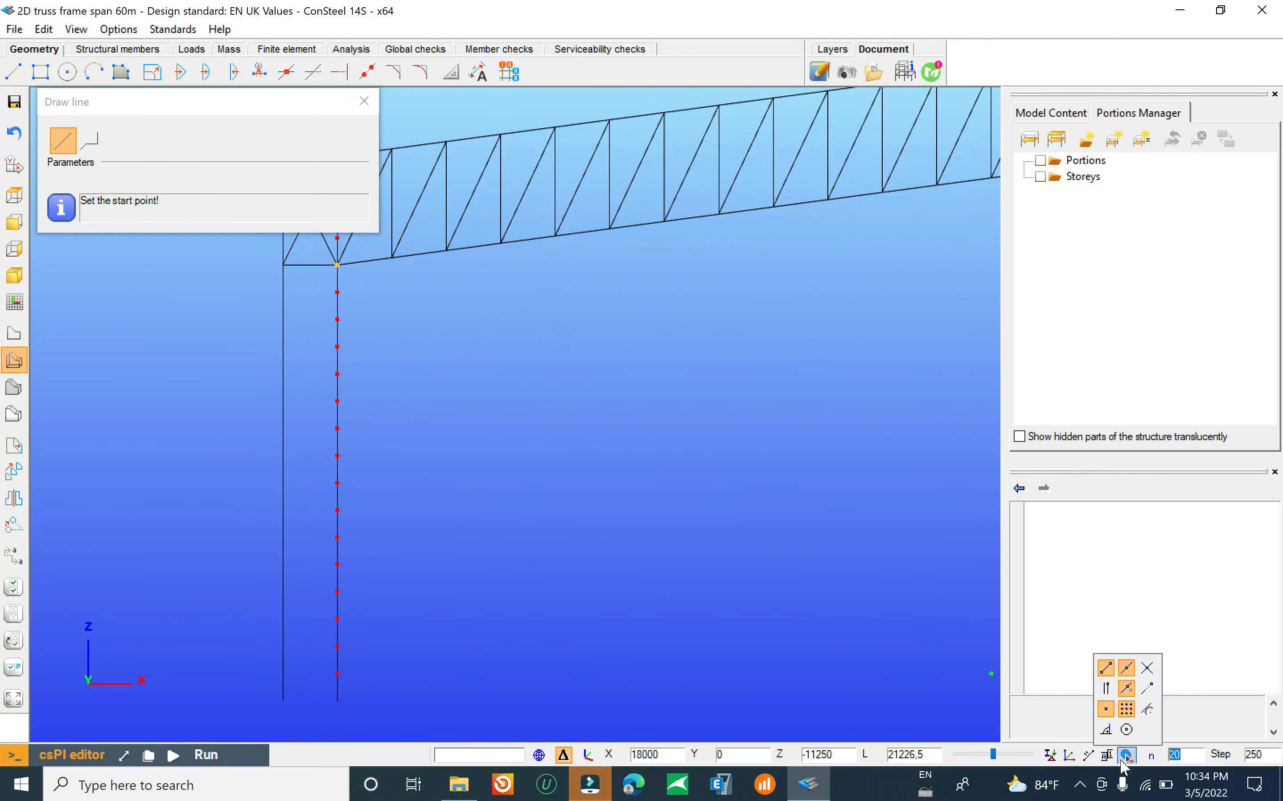
{"action": "left_click", "coordinate": [1174, 758]}
{"action": "type", "text": "0"}
{"action": "left_click", "coordinate": [1268, 757]}
{"action": "scroll", "coordinate": [358, 287], "scroll_direction": "down", "scroll_amount": 3}
{"action": "scroll", "coordinate": [371, 289], "scroll_direction": "up", "scroll_amount": 2}
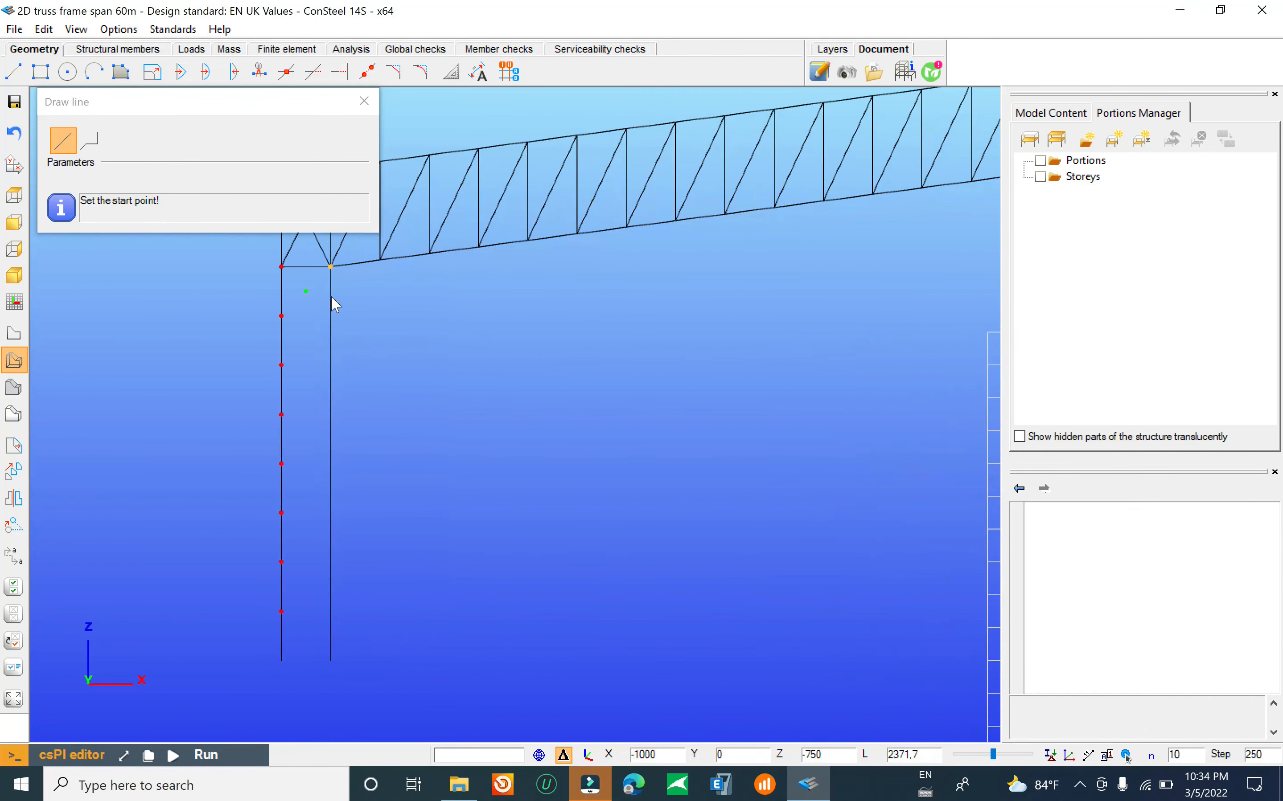
{"action": "left_click", "coordinate": [282, 266]}
{"action": "key", "text": "Escape"}
{"action": "left_click", "coordinate": [14, 134]}
Step: Draw zigzag lacing diagonals between the two column lines, stepping down 1500 mm each, from below the bottom chord level to the column base
{"action": "left_click", "coordinate": [280, 317]}
{"action": "left_click", "coordinate": [280, 315]}
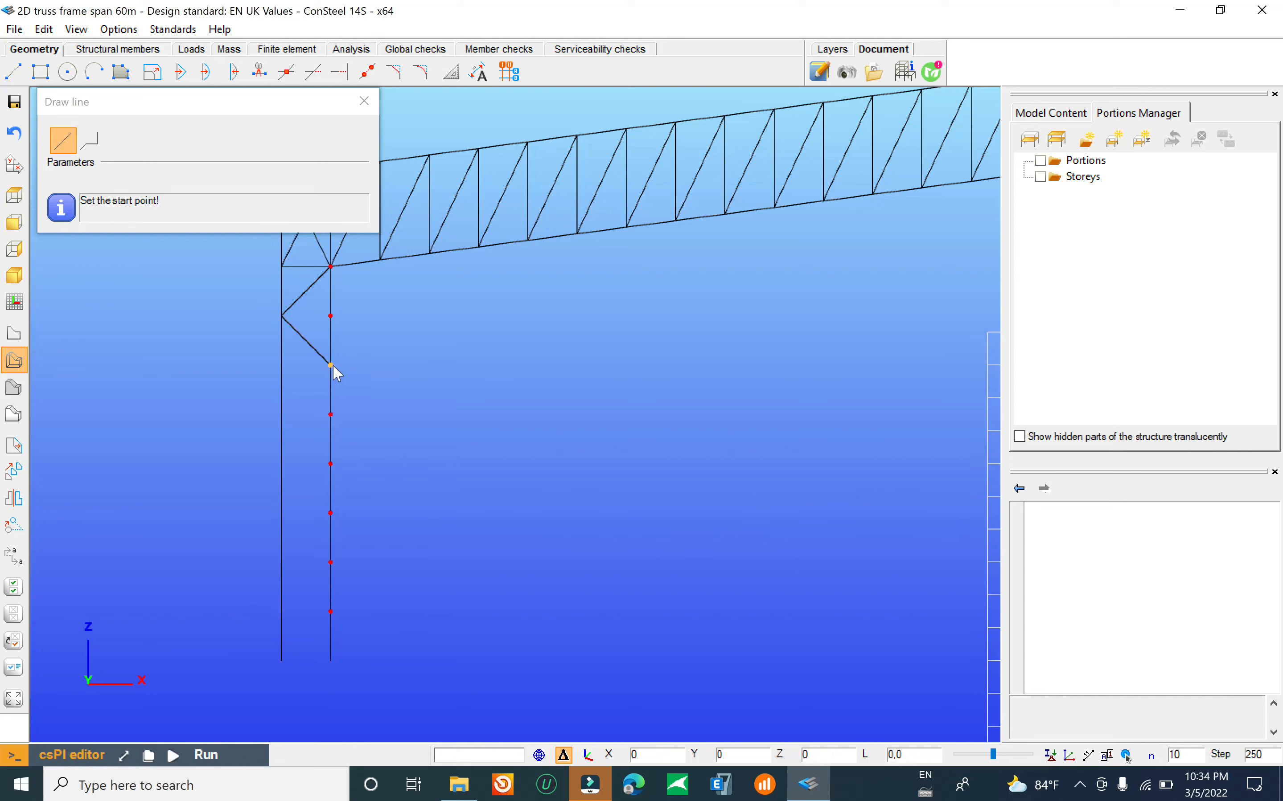
{"action": "left_click", "coordinate": [331, 364]}
{"action": "left_click", "coordinate": [281, 414]}
{"action": "left_click", "coordinate": [281, 414]}
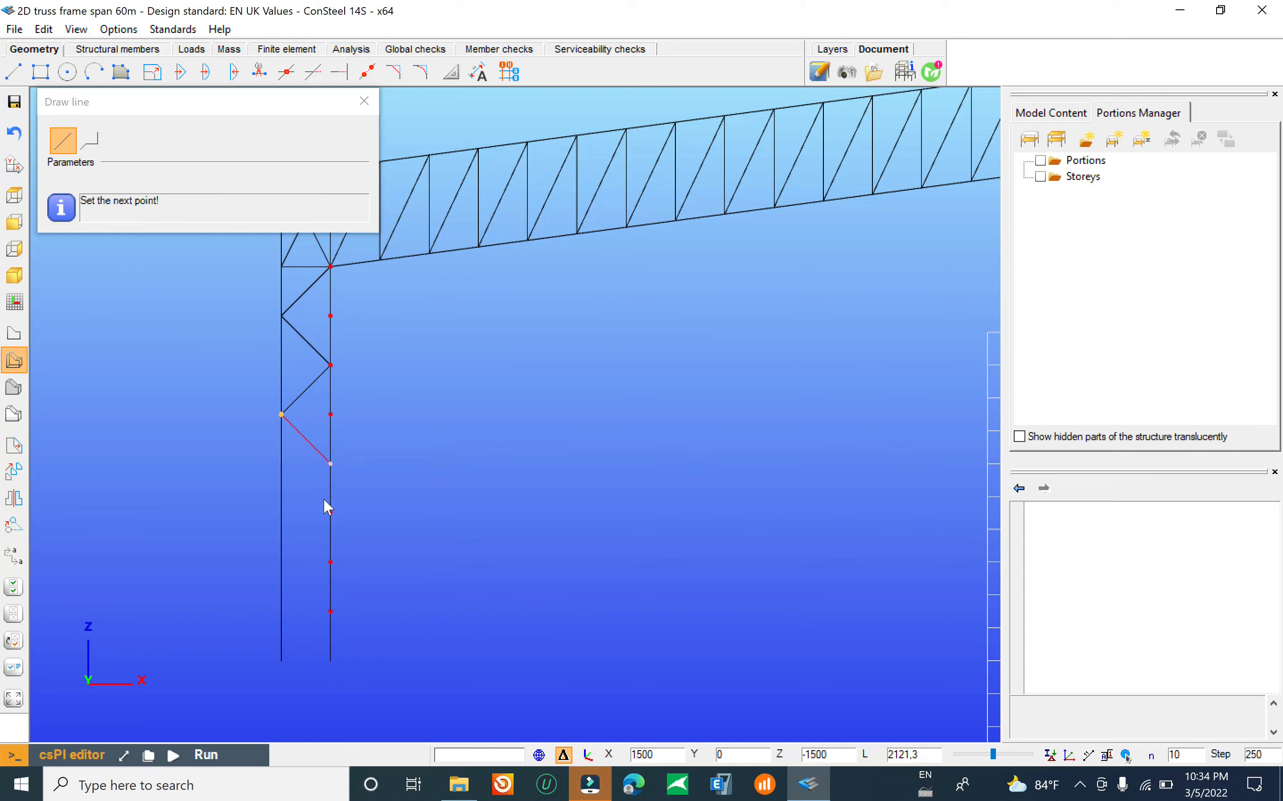
{"action": "left_click", "coordinate": [330, 464]}
{"action": "left_click", "coordinate": [331, 464]}
{"action": "left_click", "coordinate": [281, 513]}
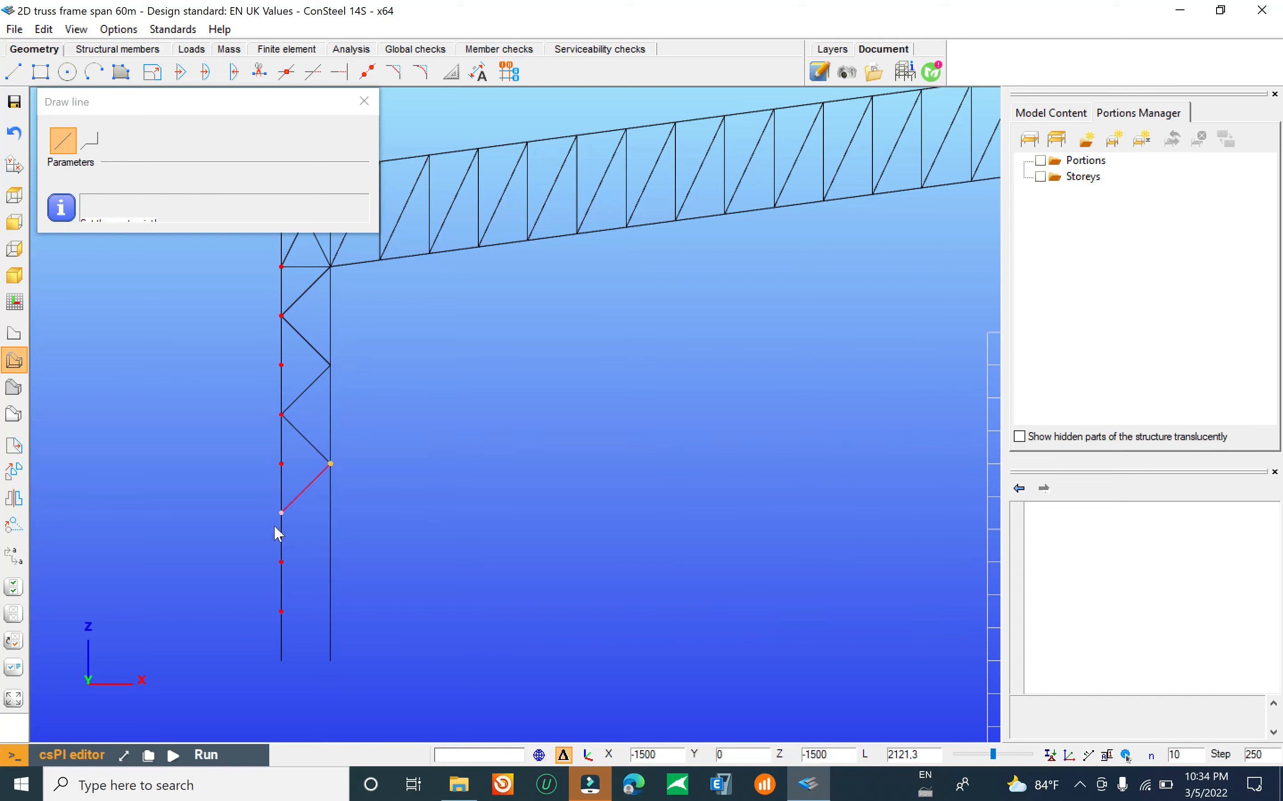
{"action": "left_click", "coordinate": [281, 513]}
{"action": "left_click", "coordinate": [330, 563]}
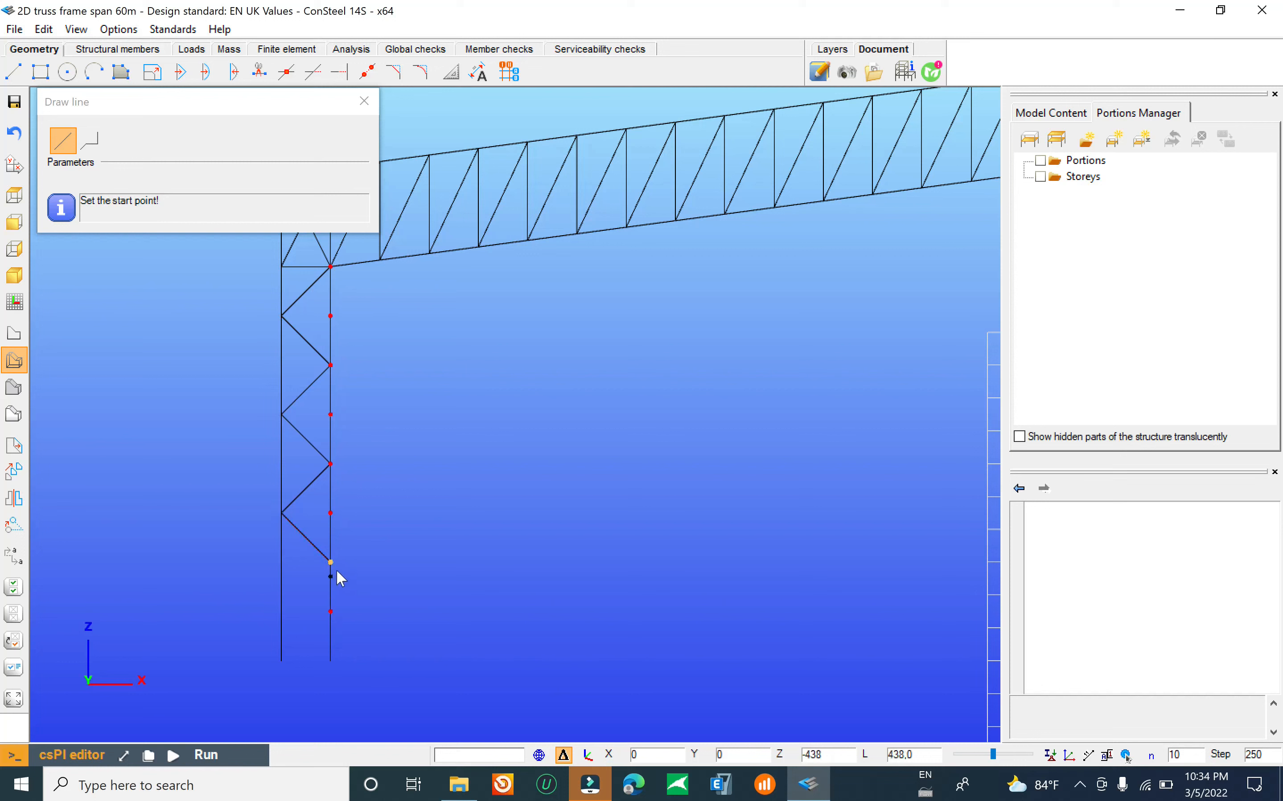
{"action": "left_click", "coordinate": [331, 563]}
{"action": "left_click", "coordinate": [281, 611]}
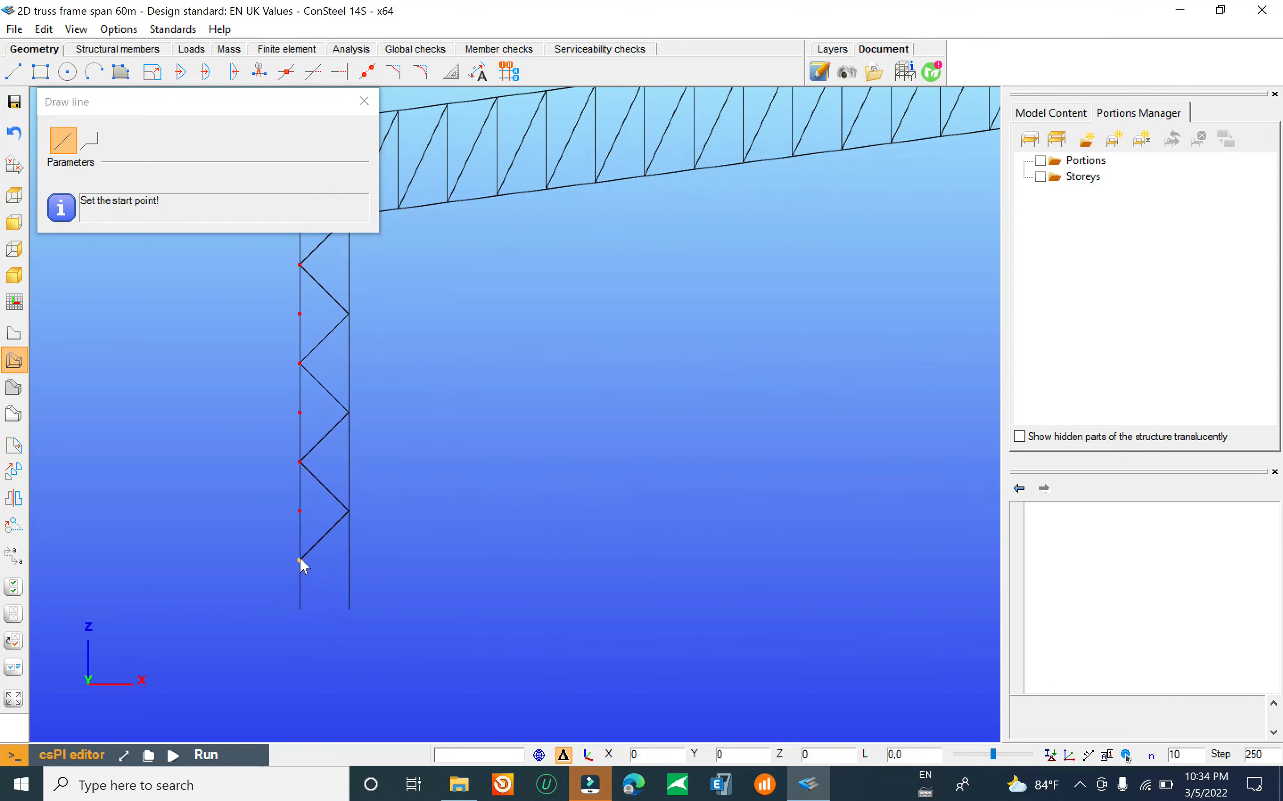
{"action": "left_click", "coordinate": [349, 609]}
Step: Draw a horizontal across the column at the first lacing node below the bottom chord, plus a second diagonal crossing that panel
{"action": "scroll", "coordinate": [440, 502], "scroll_direction": "down", "scroll_amount": 2}
{"action": "scroll", "coordinate": [413, 383], "scroll_direction": "up", "scroll_amount": 2}
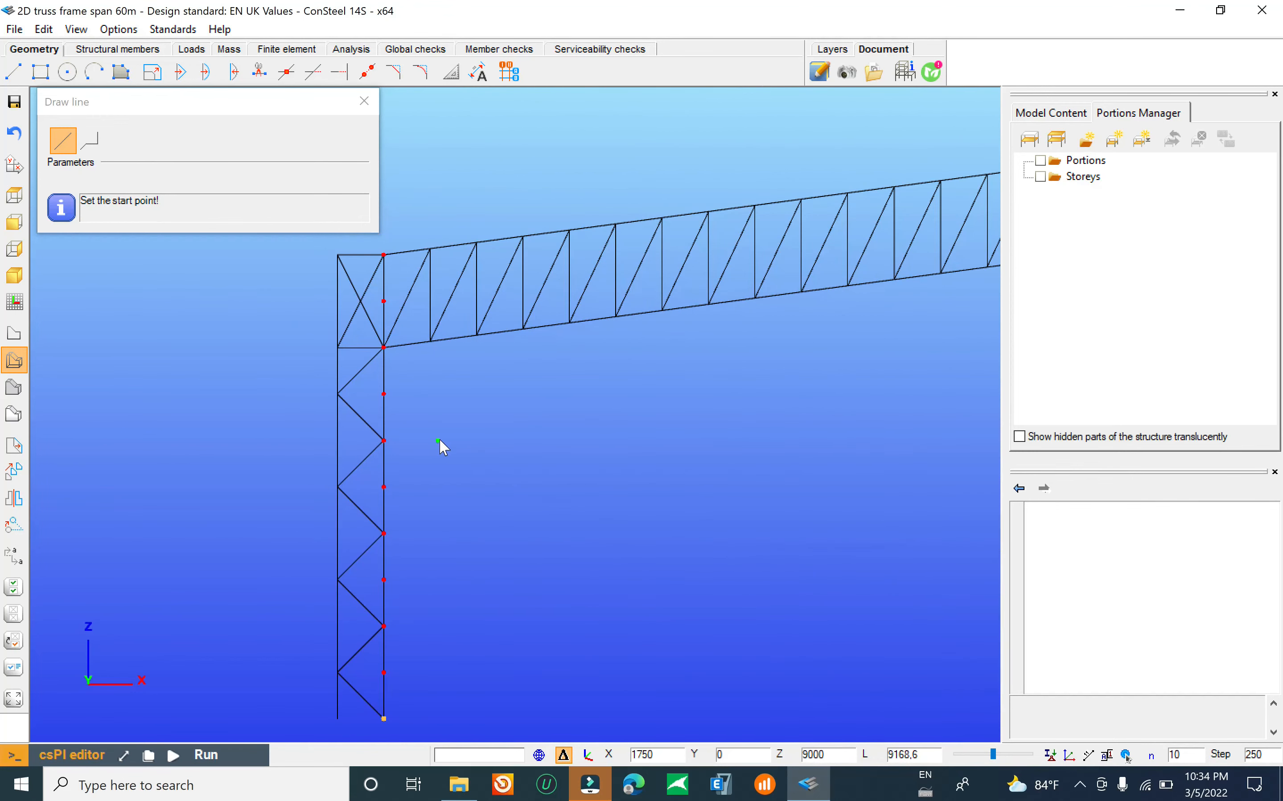
{"action": "scroll", "coordinate": [419, 392], "scroll_direction": "up", "scroll_amount": 2}
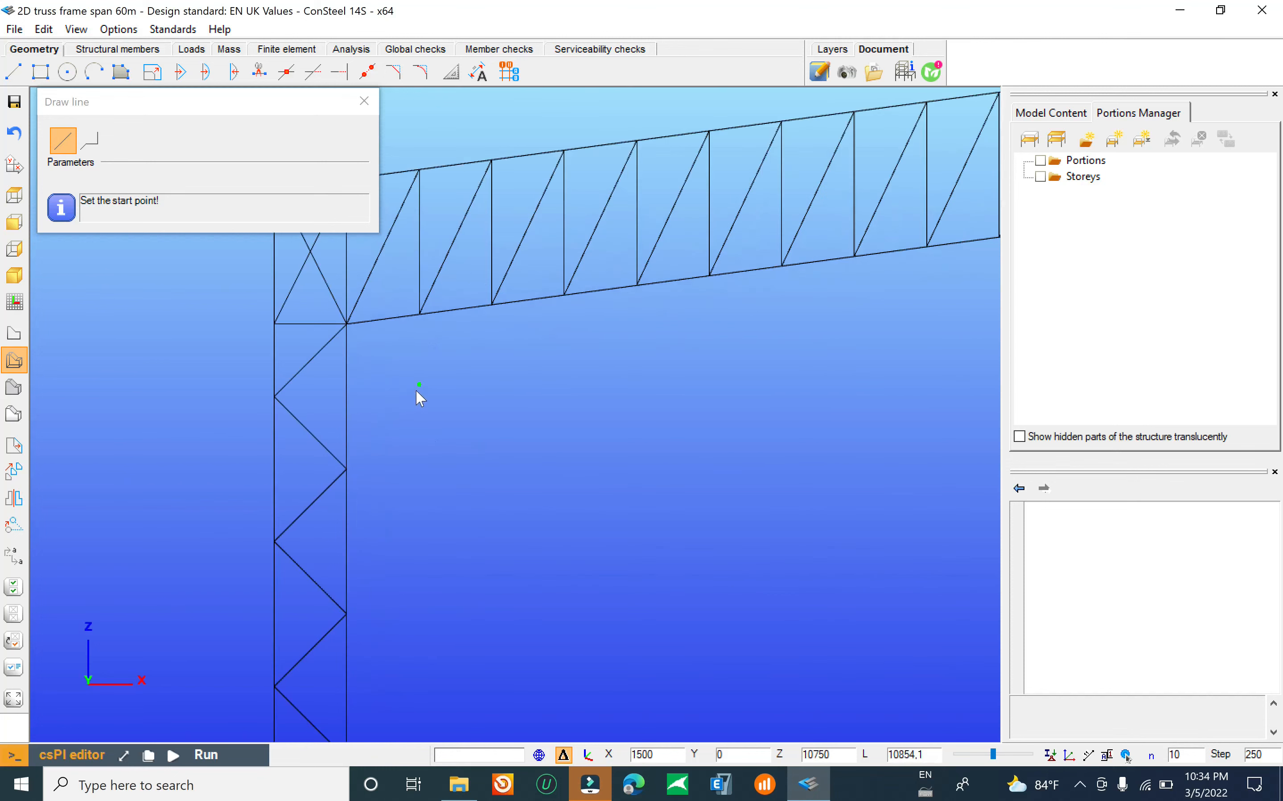
{"action": "middle_click_drag", "start_coordinate": [308, 356], "coordinate": [408, 358]}
{"action": "scroll", "coordinate": [408, 358], "scroll_direction": "up", "scroll_amount": 2}
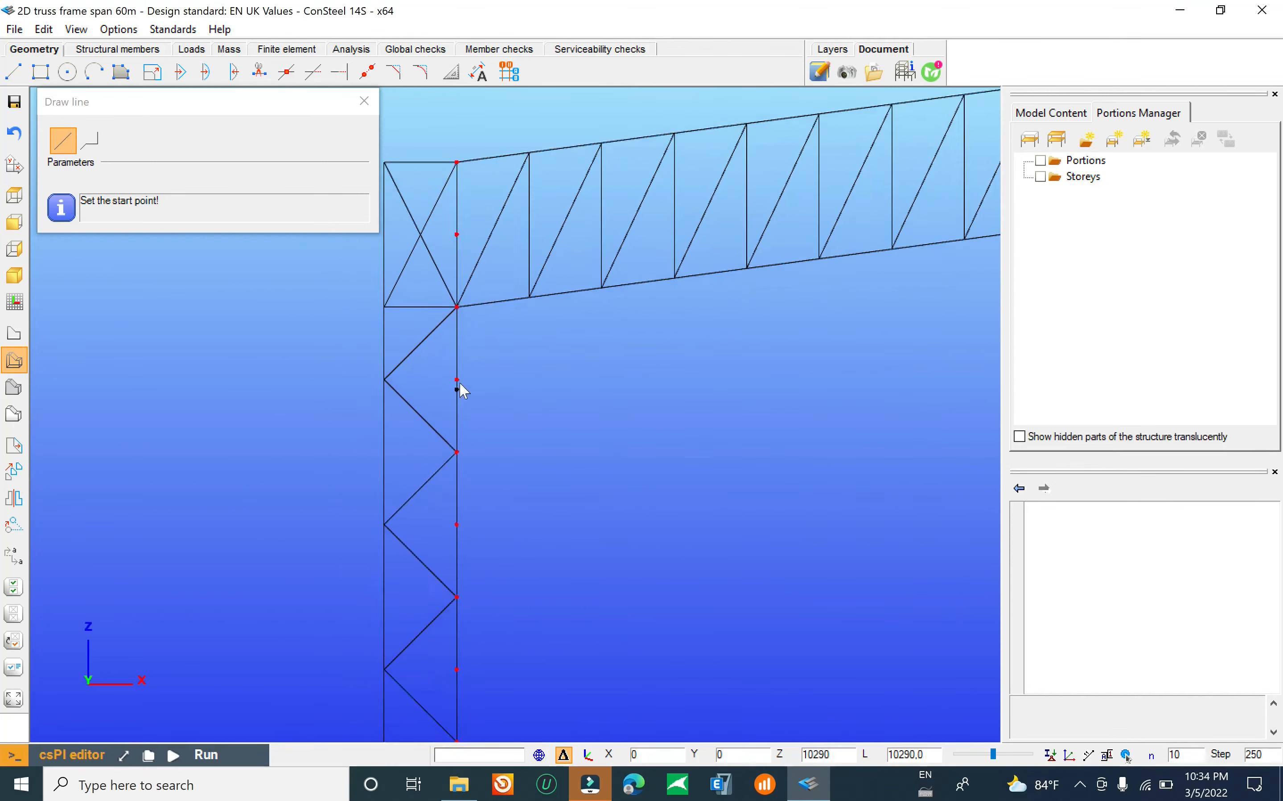
{"action": "left_click", "coordinate": [341, 378]}
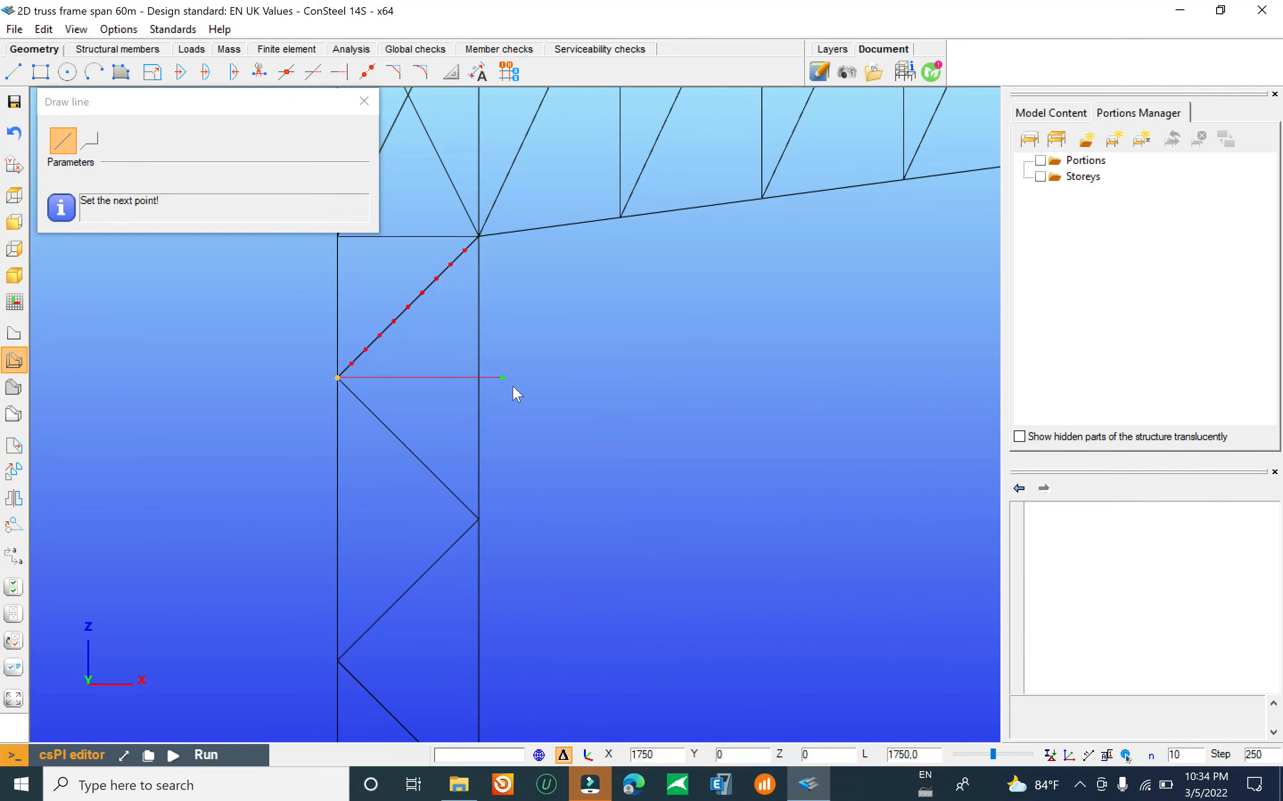
{"action": "left_click", "coordinate": [480, 379]}
{"action": "middle_click_drag", "start_coordinate": [357, 263], "coordinate": [379, 288]}
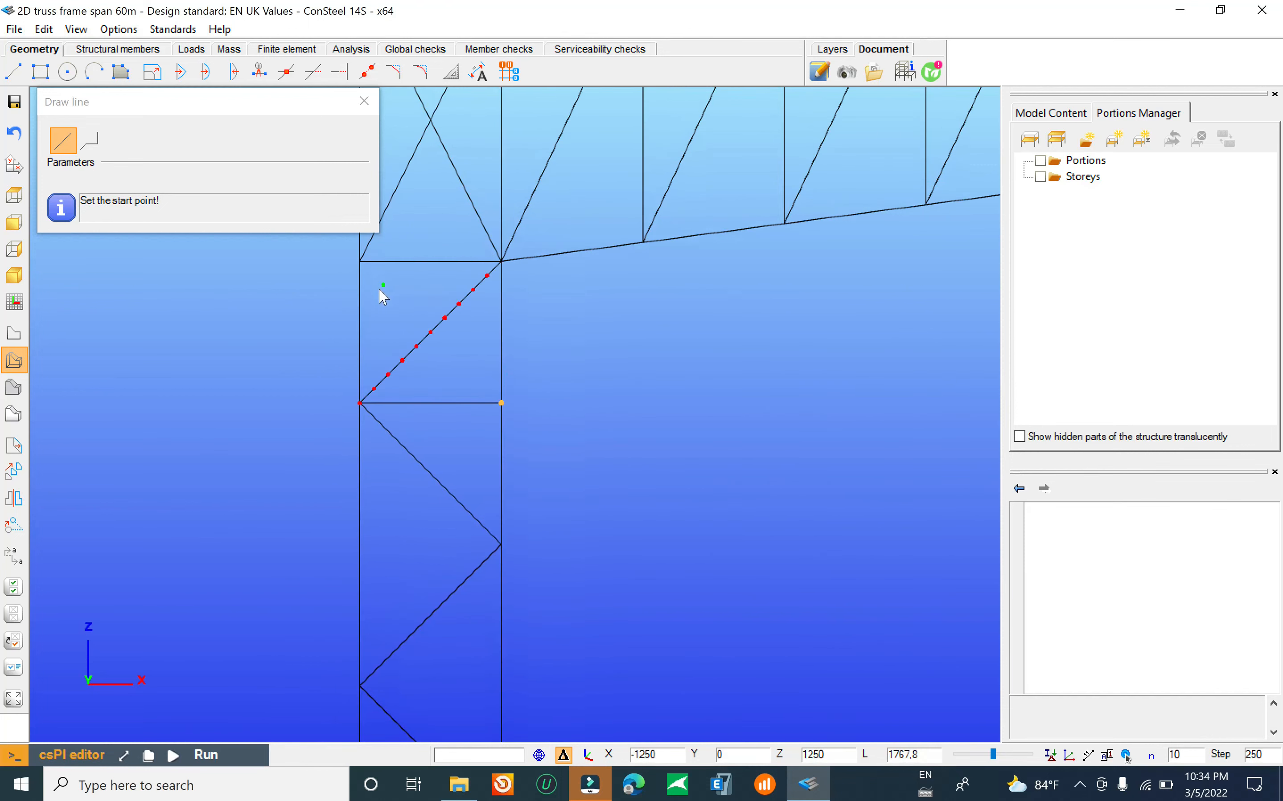
{"action": "left_click", "coordinate": [363, 264]}
{"action": "left_click", "coordinate": [502, 405]}
{"action": "scroll", "coordinate": [371, 366], "scroll_direction": "down", "scroll_amount": 2}
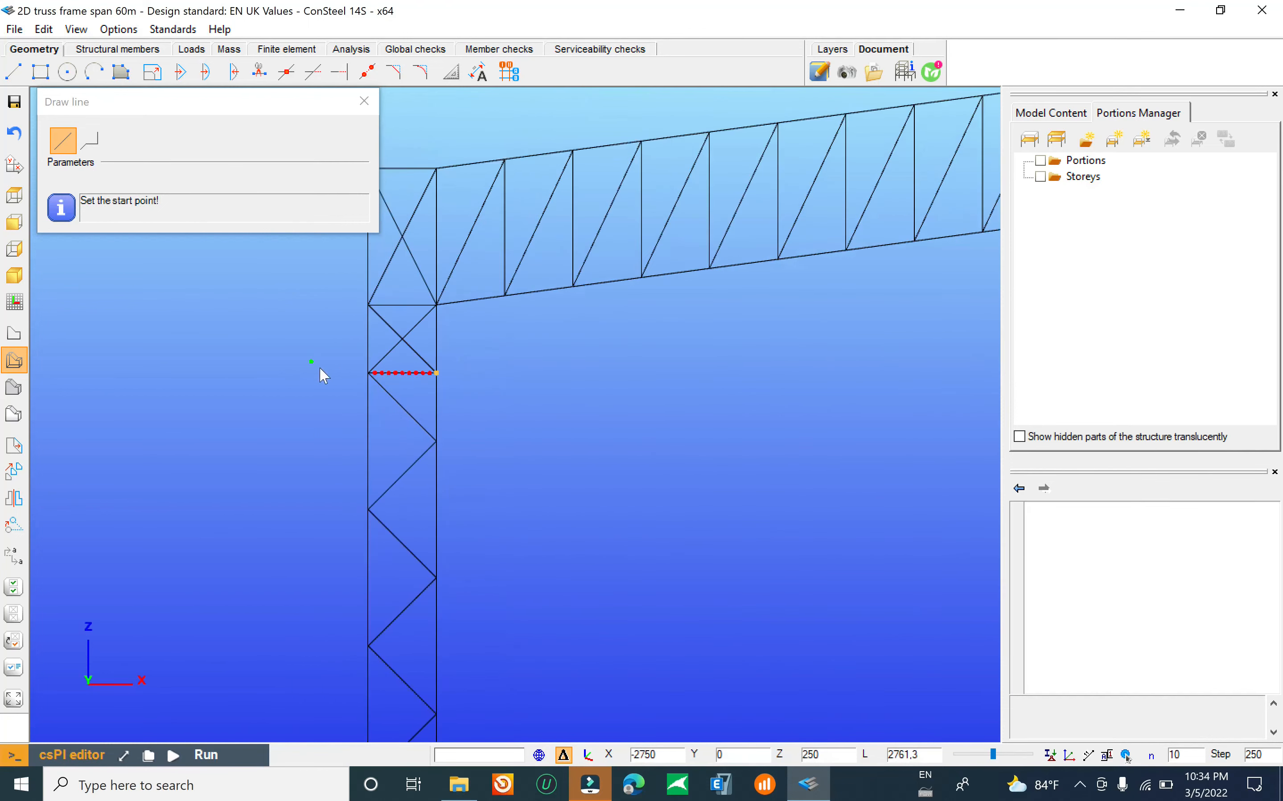
Step: Draw a sloping haunch line from the inner end of the new column horizontal to the fourth panel point along the bottom chord
{"action": "scroll", "coordinate": [424, 414], "scroll_direction": "down", "scroll_amount": 2}
{"action": "middle_click_drag", "start_coordinate": [532, 401], "coordinate": [386, 423]}
{"action": "scroll", "coordinate": [444, 408], "scroll_direction": "up", "scroll_amount": 1}
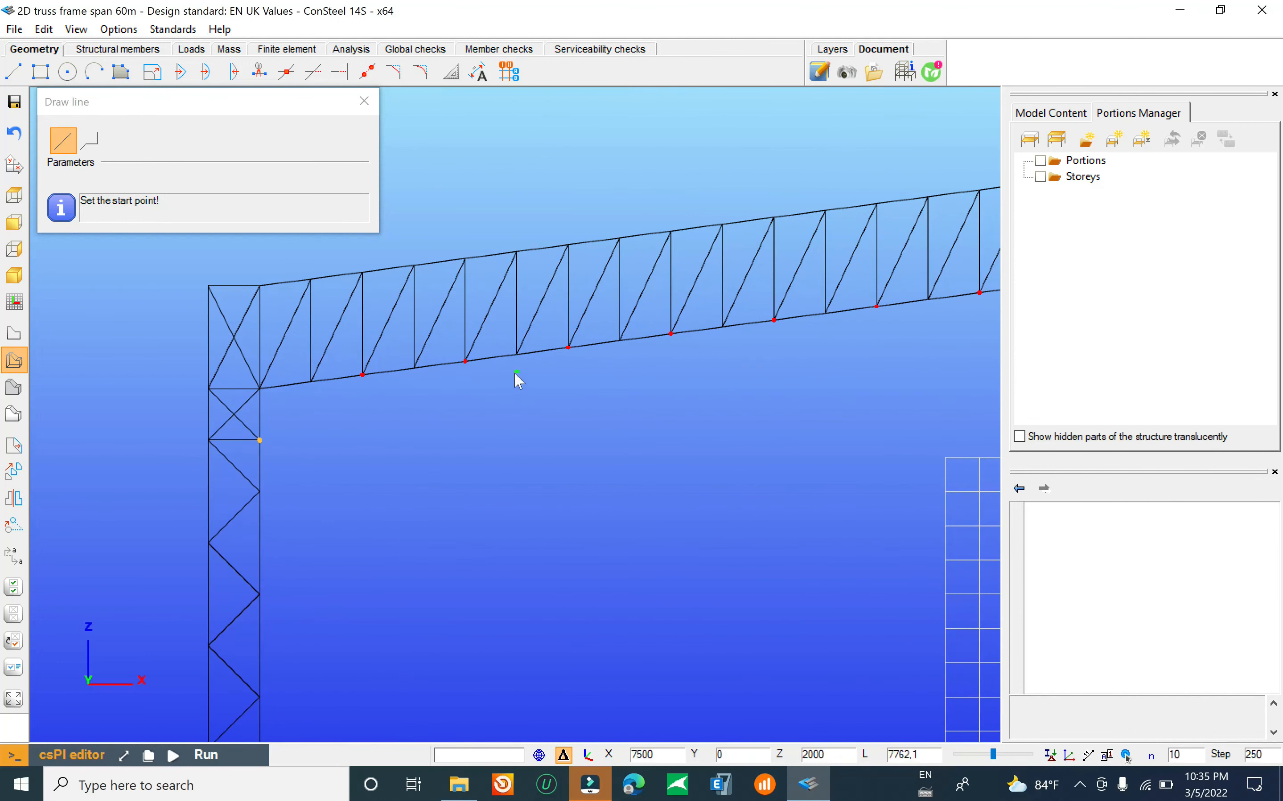
{"action": "left_click", "coordinate": [259, 440]}
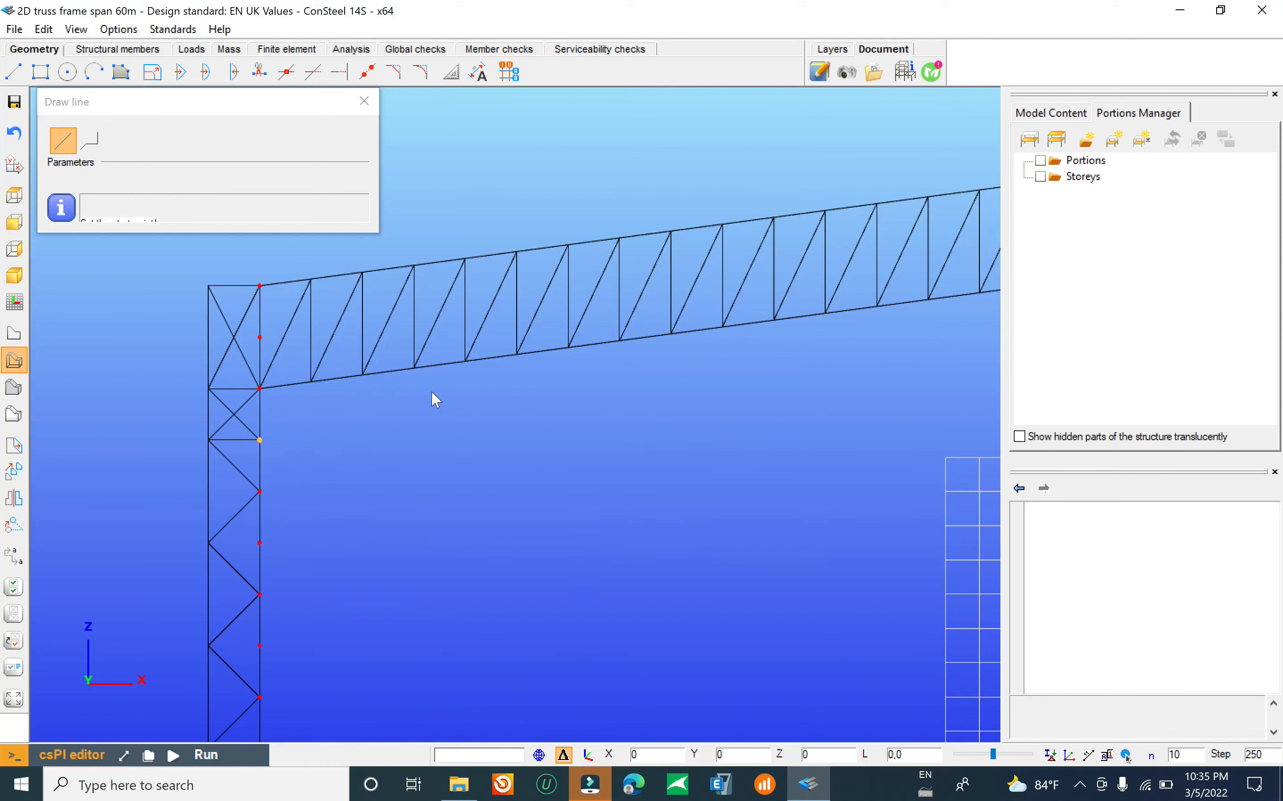
{"action": "left_click", "coordinate": [465, 362]}
Step: Draw vertical lines down from the first three bottom chord panel points, extending past the haunch line
{"action": "scroll", "coordinate": [299, 411], "scroll_direction": "up", "scroll_amount": 1}
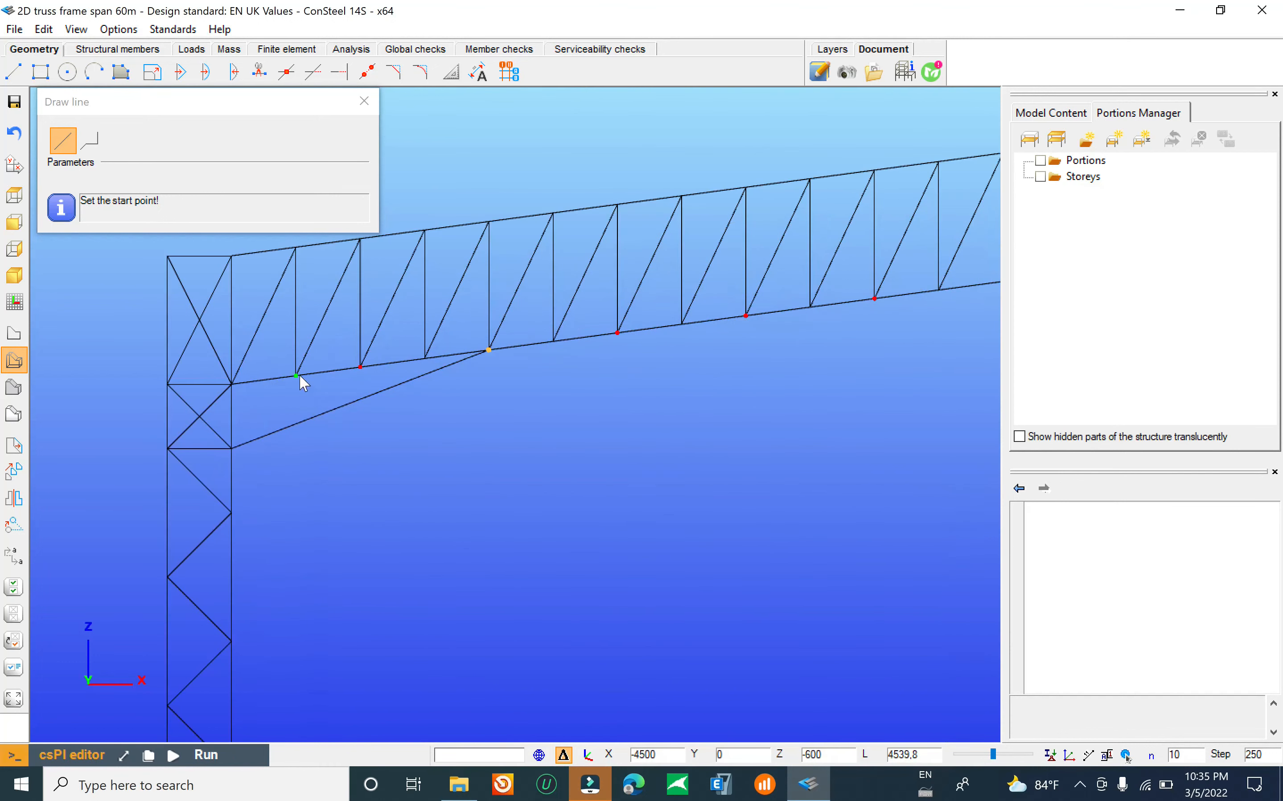
{"action": "left_click", "coordinate": [299, 373]}
{"action": "left_click", "coordinate": [295, 457]}
{"action": "left_click", "coordinate": [360, 367]}
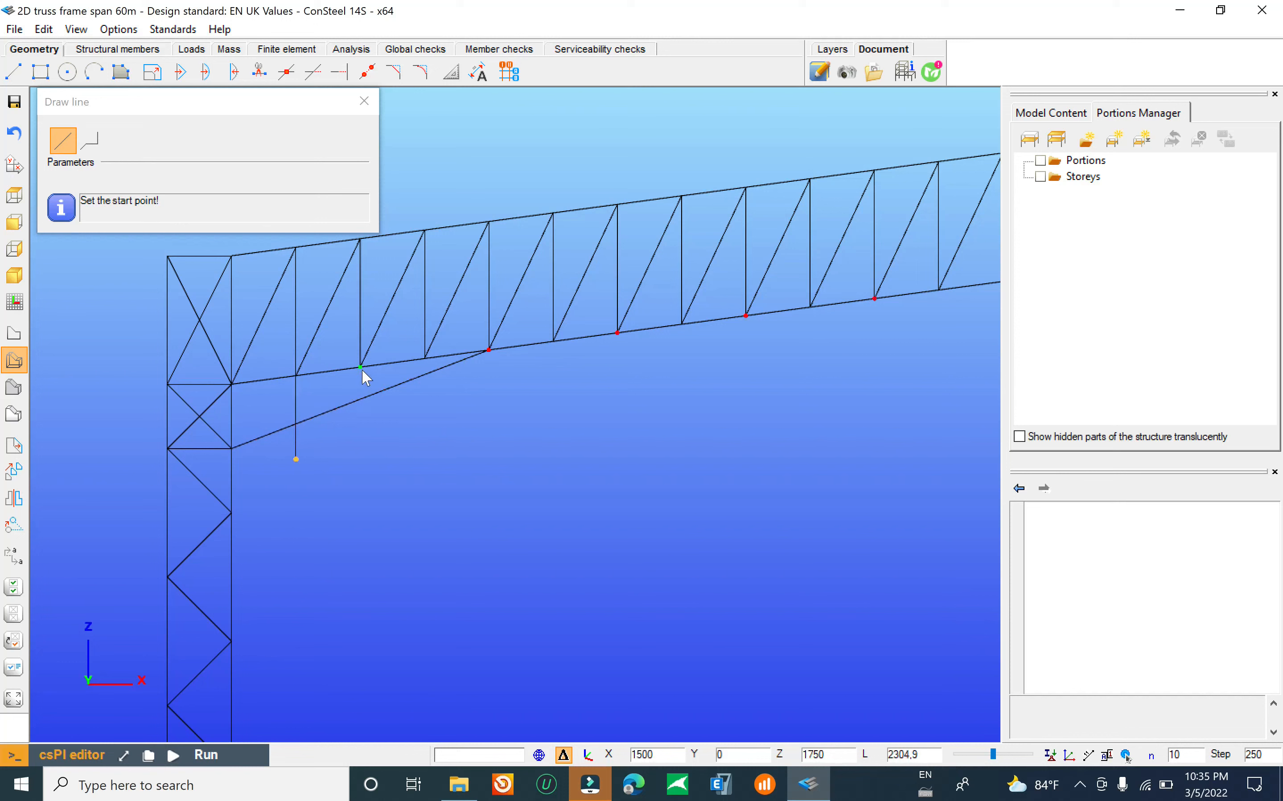
{"action": "left_click", "coordinate": [360, 438]}
{"action": "left_click", "coordinate": [423, 359]}
{"action": "left_click", "coordinate": [427, 420]}
Step: Draw a diagonal from the first bottom chord panel point to the haunch's lower end at the inner column line
{"action": "scroll", "coordinate": [300, 416], "scroll_direction": "up", "scroll_amount": 1}
{"action": "left_click", "coordinate": [278, 366]}
{"action": "left_click", "coordinate": [199, 454]}
{"action": "left_click", "coordinate": [198, 377]}
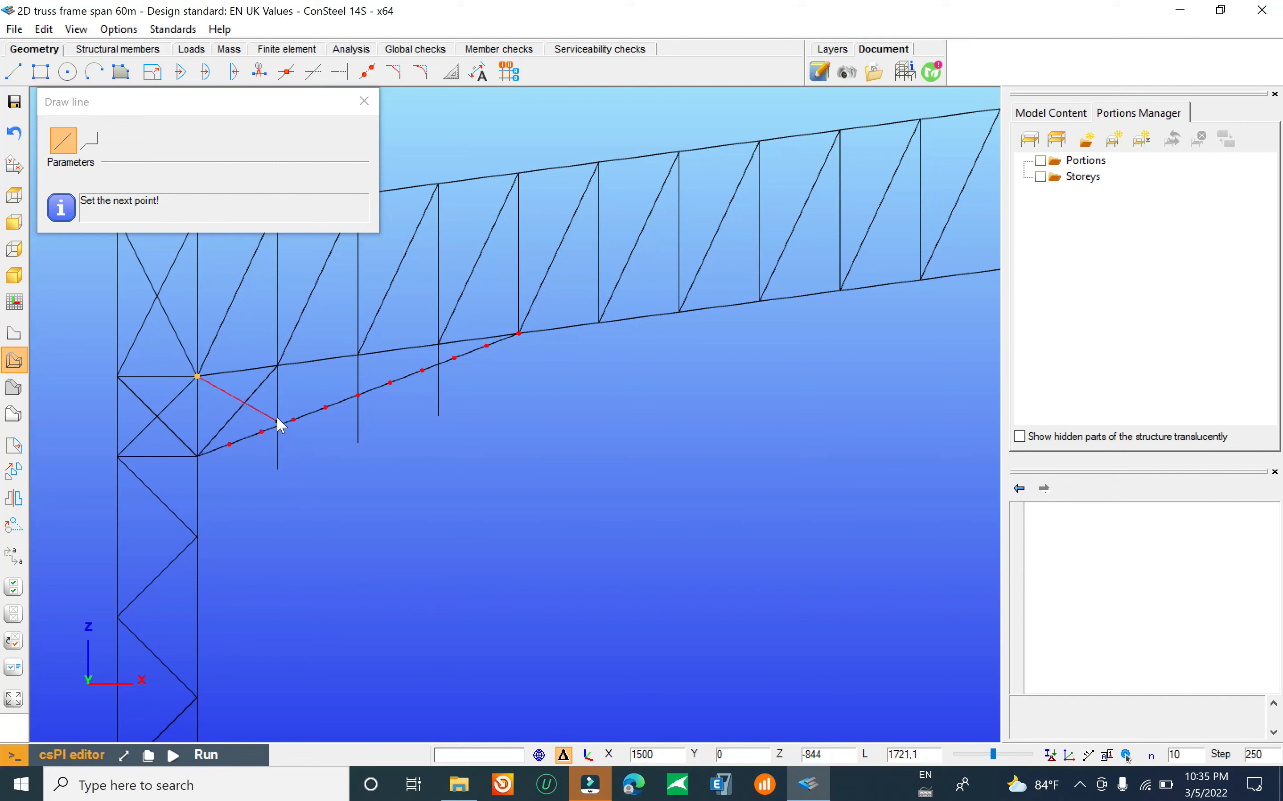
{"action": "scroll", "coordinate": [279, 427], "scroll_direction": "up", "scroll_amount": 1}
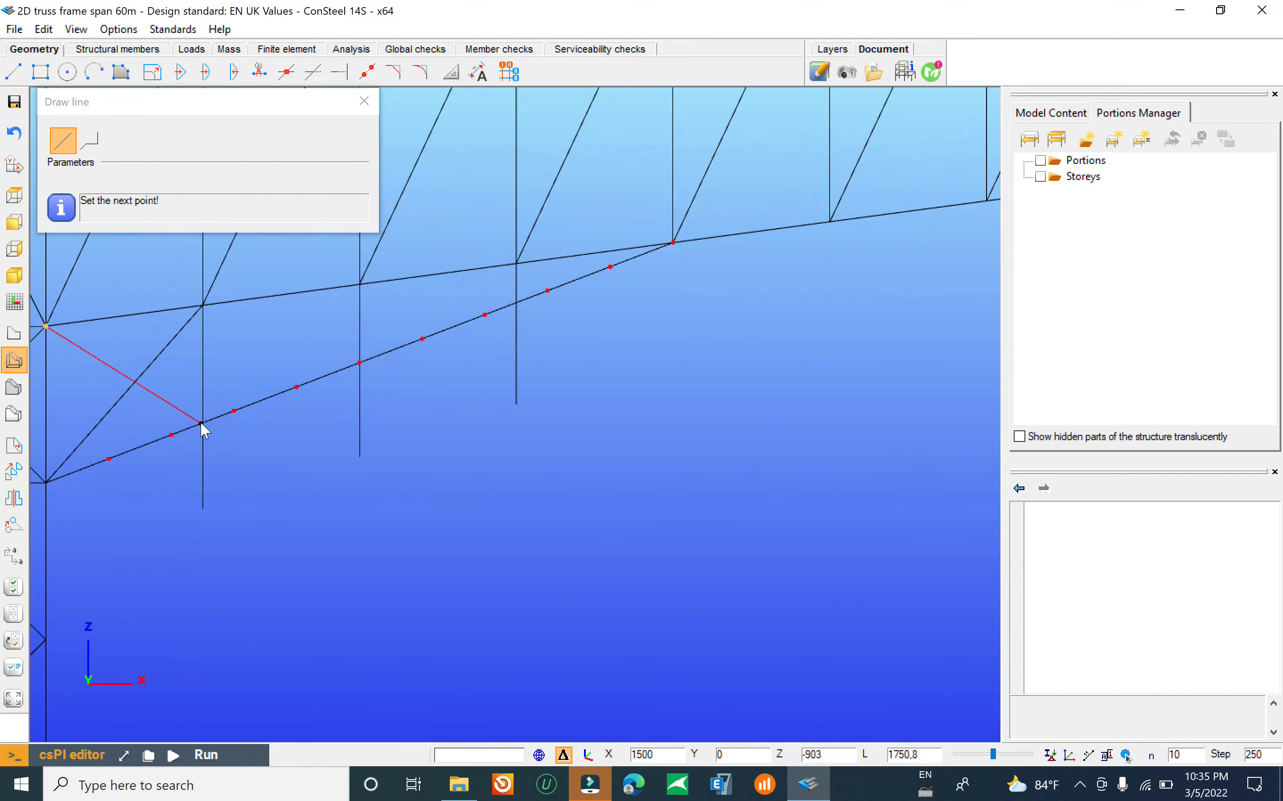
{"action": "key", "text": "Escape"}
Step: Draw haunch diagonals from the chord-column joint to the first vertical's crossing with the haunch line, and from the first panel point to the second crossing
{"action": "mouse_move", "coordinate": [1085, 755]}
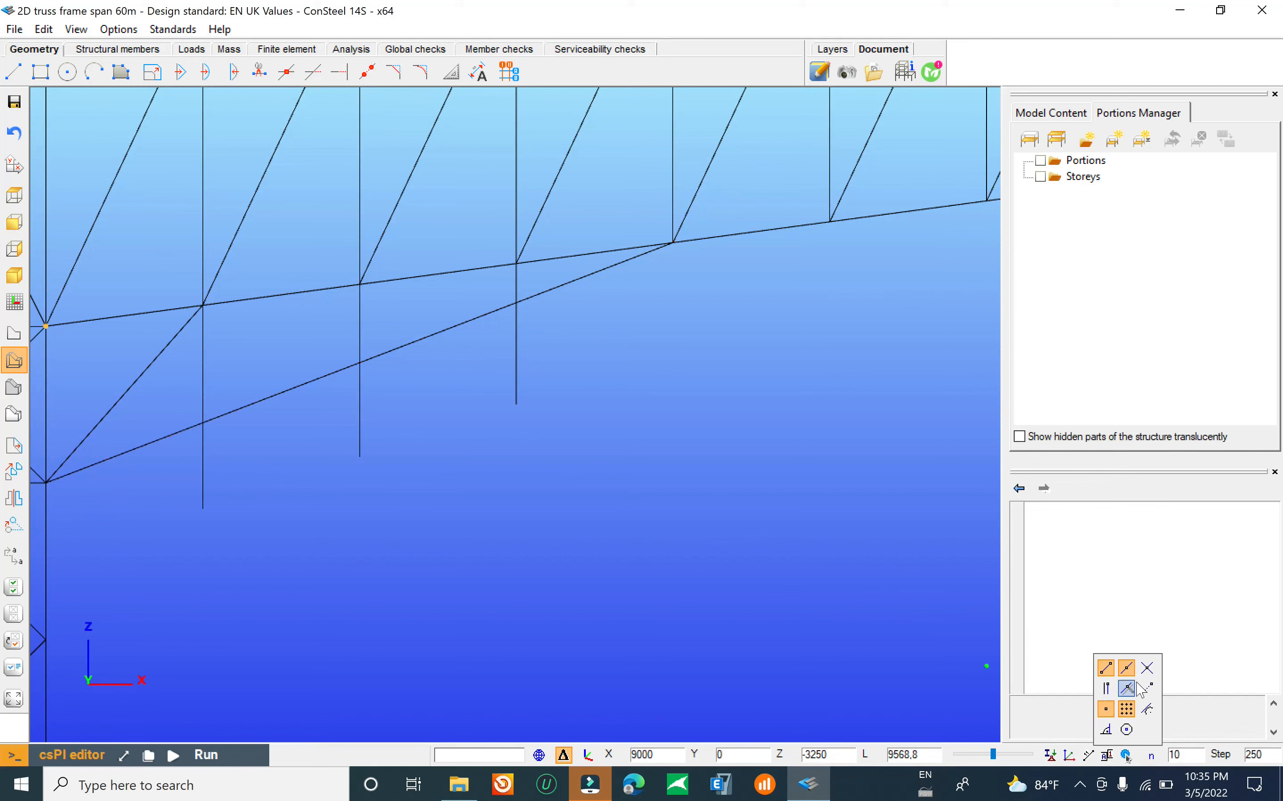
{"action": "scroll", "coordinate": [521, 500], "scroll_direction": "down", "scroll_amount": 2}
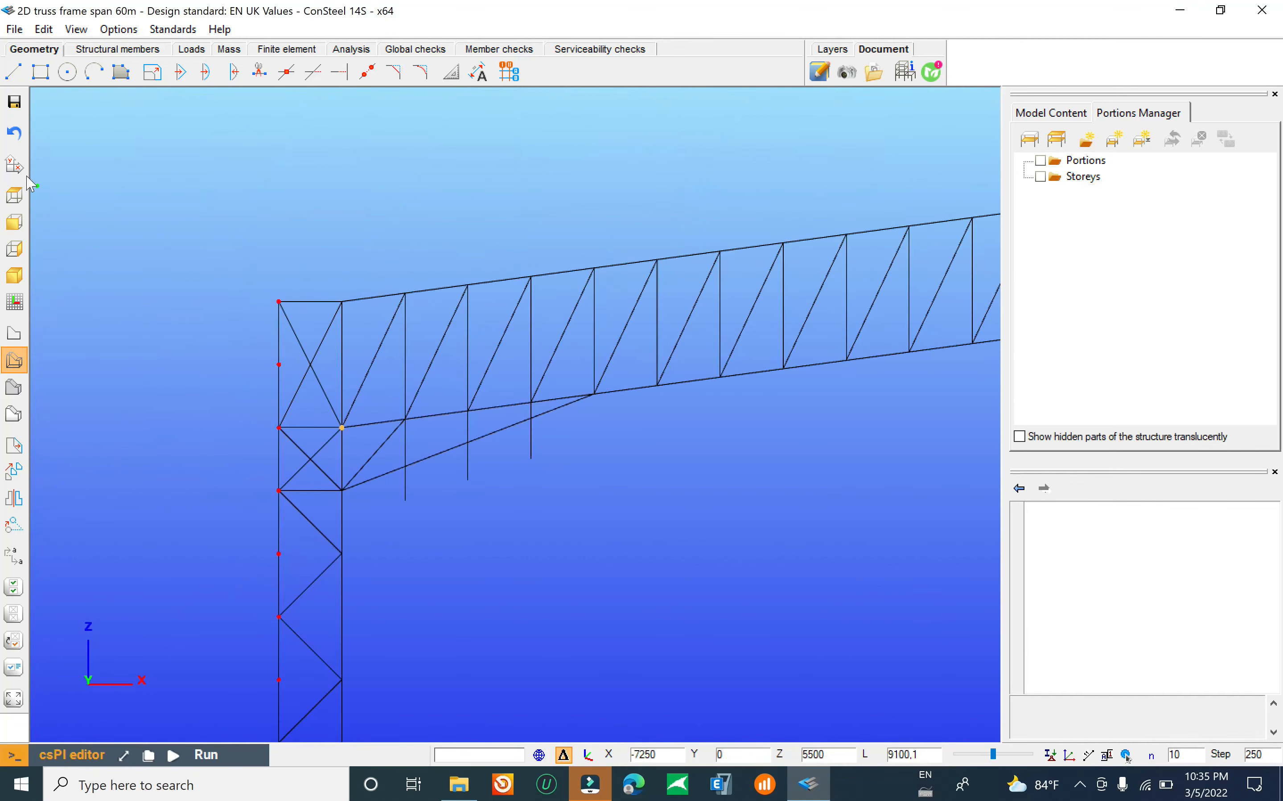
{"action": "left_click", "coordinate": [16, 64]}
{"action": "scroll", "coordinate": [394, 476], "scroll_direction": "up", "scroll_amount": 2}
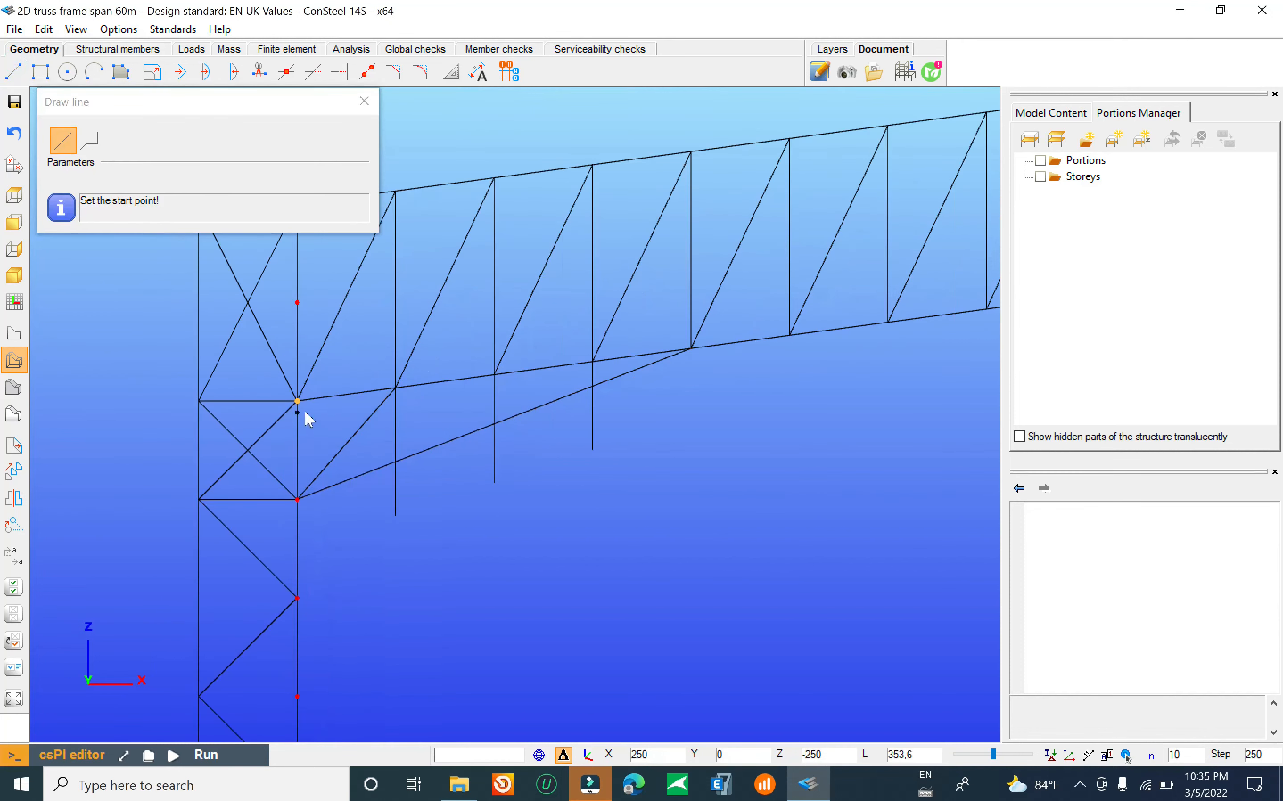
{"action": "left_click", "coordinate": [297, 401]}
{"action": "left_click", "coordinate": [402, 399]}
{"action": "left_click", "coordinate": [399, 391]}
{"action": "left_click", "coordinate": [496, 424]}
Step: Draw the opposite haunch diagonals from the second and third panel points to the first and second verticals' crossings with the haunch line
{"action": "left_click", "coordinate": [493, 375]}
{"action": "left_click", "coordinate": [395, 466]}
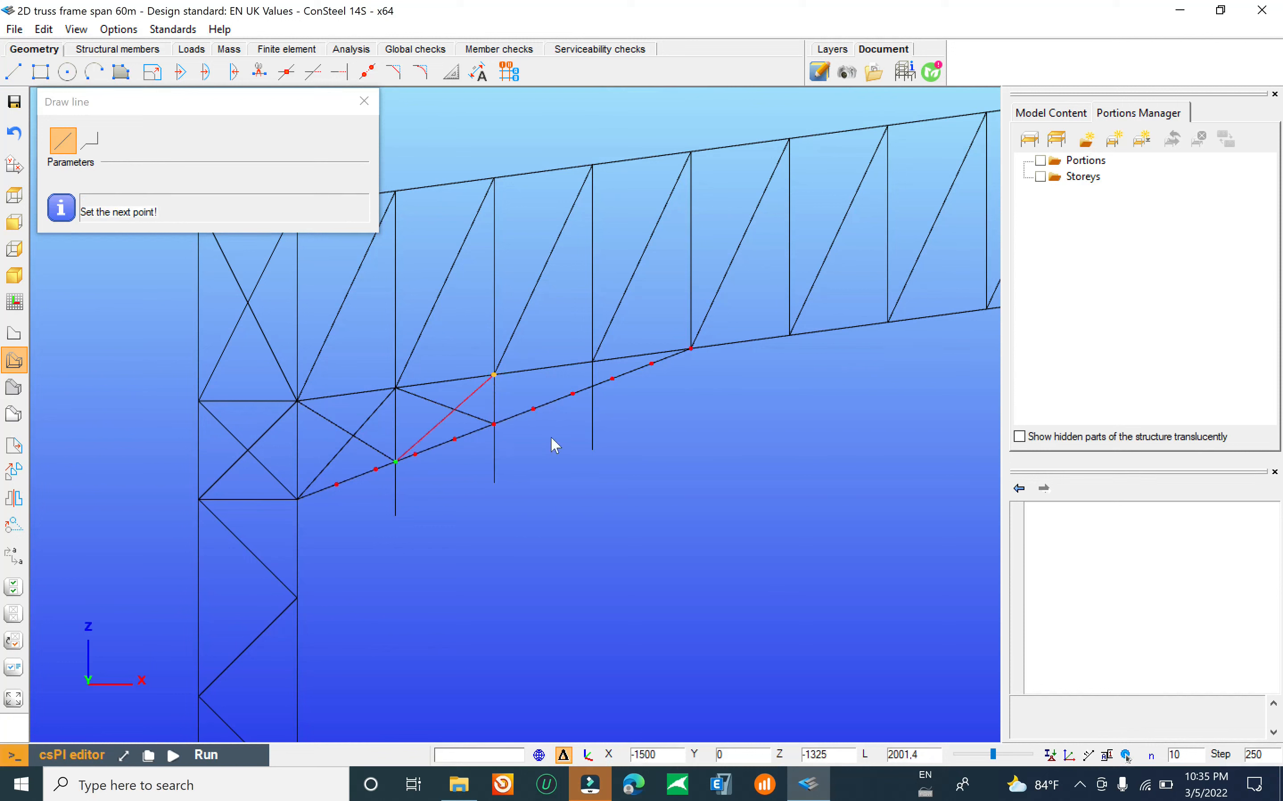
{"action": "left_click", "coordinate": [592, 361]}
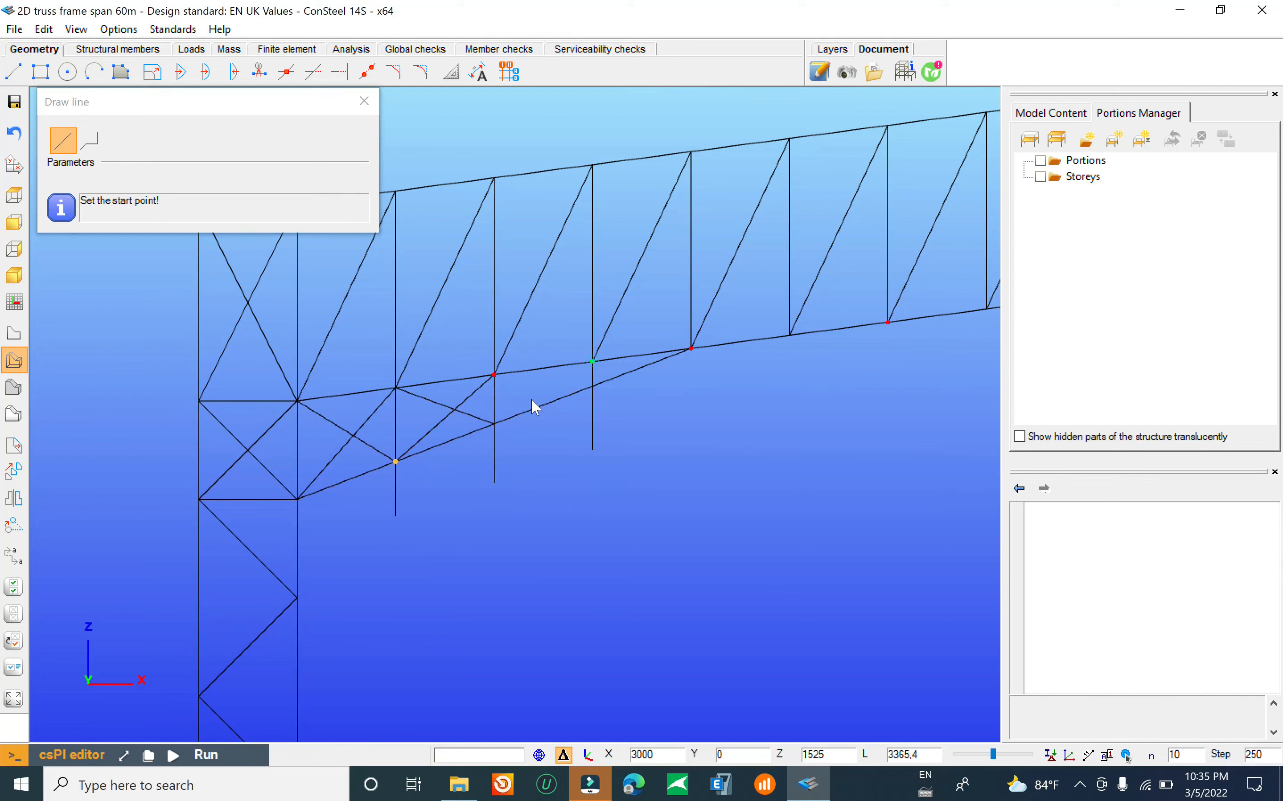
{"action": "left_click", "coordinate": [493, 425]}
Step: Trim the verticals' ends that project below the haunch line, using the haunch line as the cutting edge
{"action": "scroll", "coordinate": [518, 418], "scroll_direction": "down", "scroll_amount": 2}
{"action": "scroll", "coordinate": [524, 435], "scroll_direction": "down", "scroll_amount": 1}
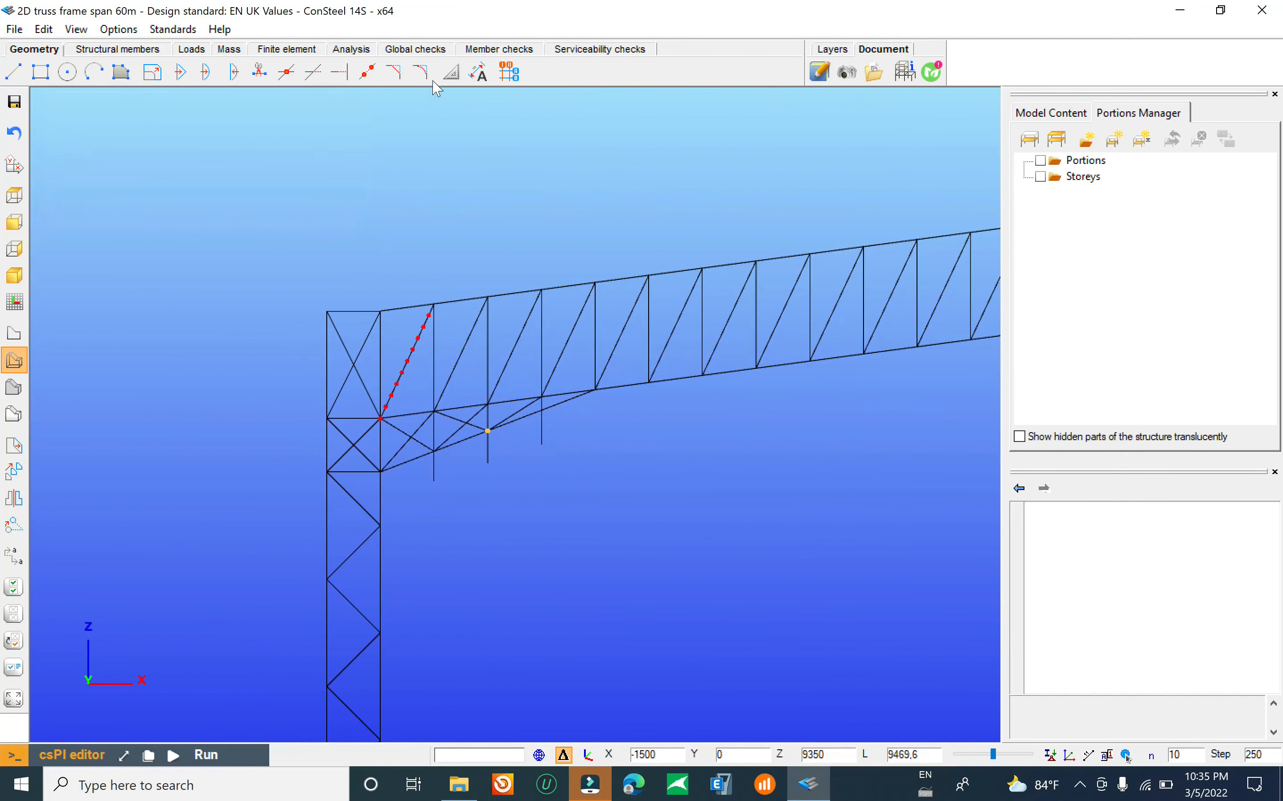
{"action": "left_click", "coordinate": [313, 72]}
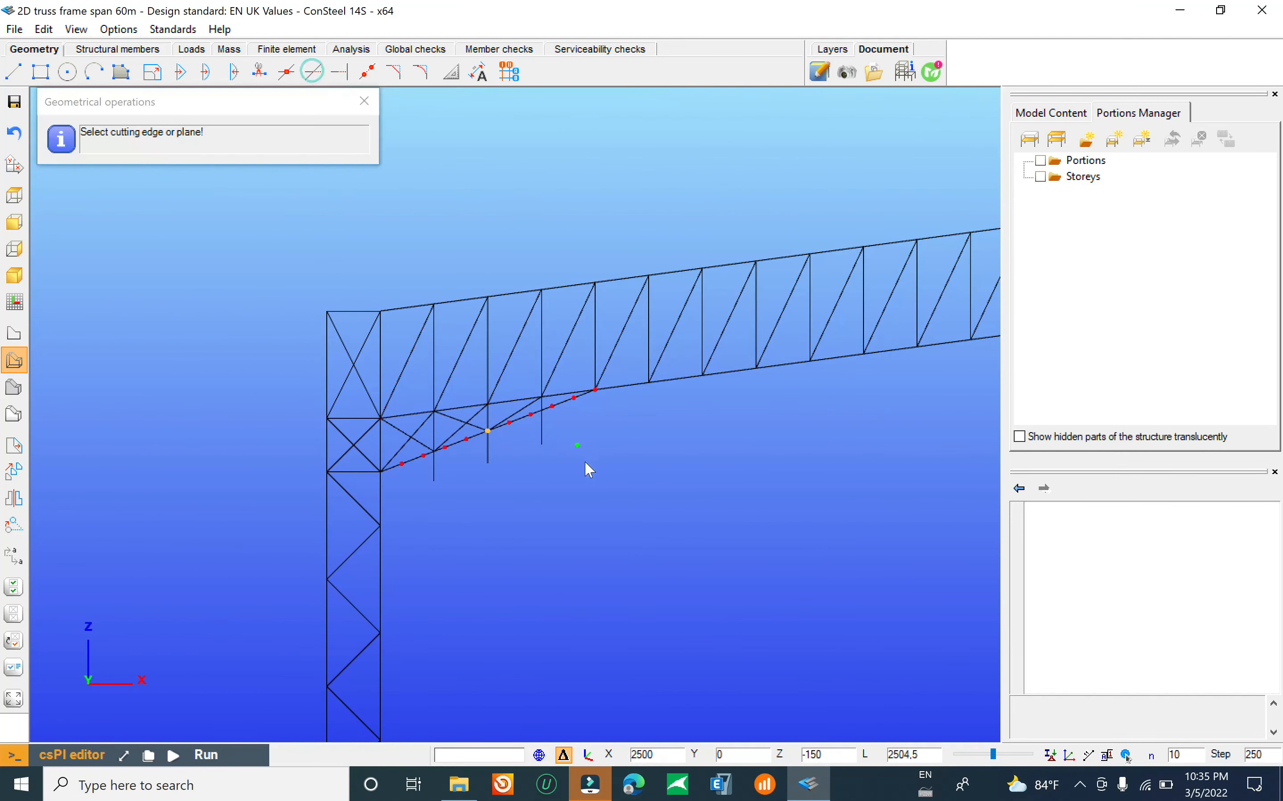
{"action": "scroll", "coordinate": [559, 409], "scroll_direction": "up", "scroll_amount": 4}
{"action": "left_click", "coordinate": [613, 366]}
{"action": "scroll", "coordinate": [601, 395], "scroll_direction": "down", "scroll_amount": 3}
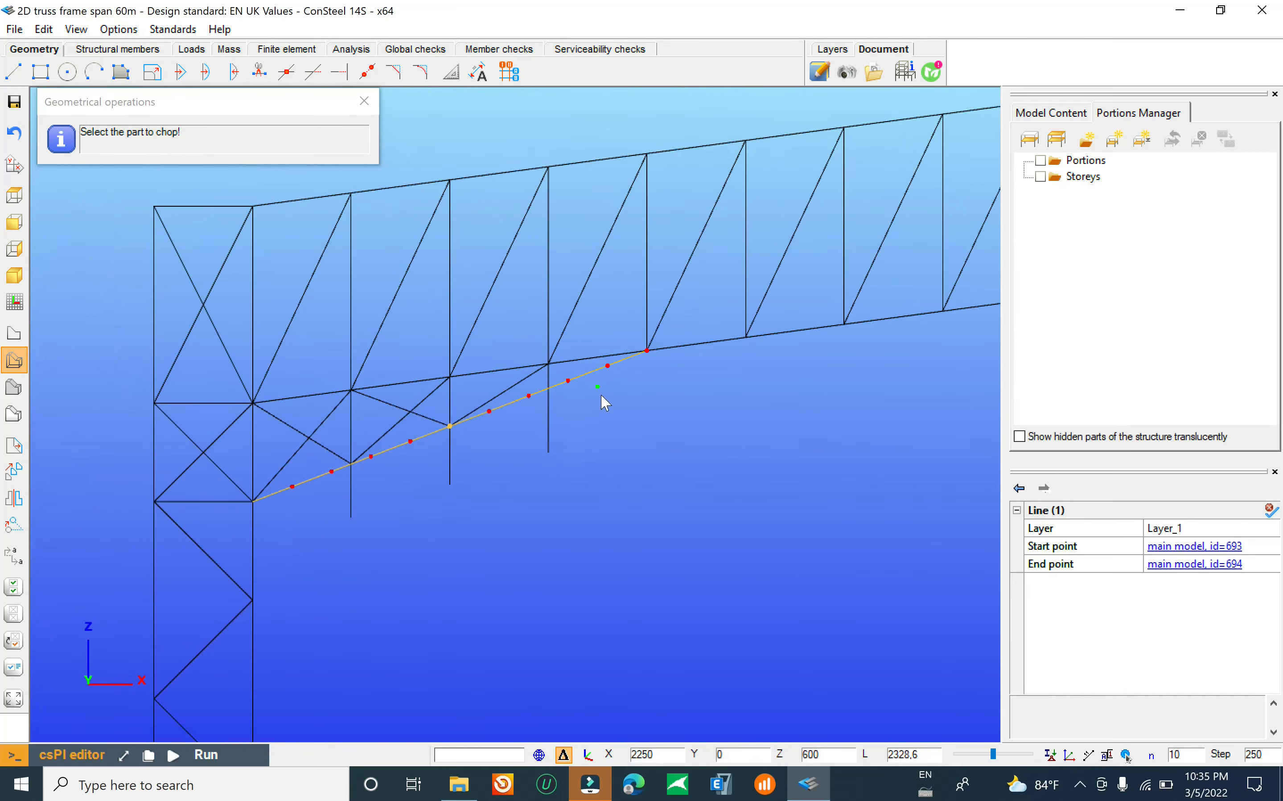
{"action": "left_click", "coordinate": [350, 504]}
{"action": "scroll", "coordinate": [378, 445], "scroll_direction": "down", "scroll_amount": 4}
{"action": "key", "text": "Escape"}
{"action": "key", "text": "Escape"}
Step: Review the half-frame geometry, checking the laced column, the haunch bracing and the truss up to its ridge end
{"action": "scroll", "coordinate": [415, 480], "scroll_direction": "down", "scroll_amount": 3}
{"action": "middle_click_drag", "start_coordinate": [429, 487], "coordinate": [390, 423]}
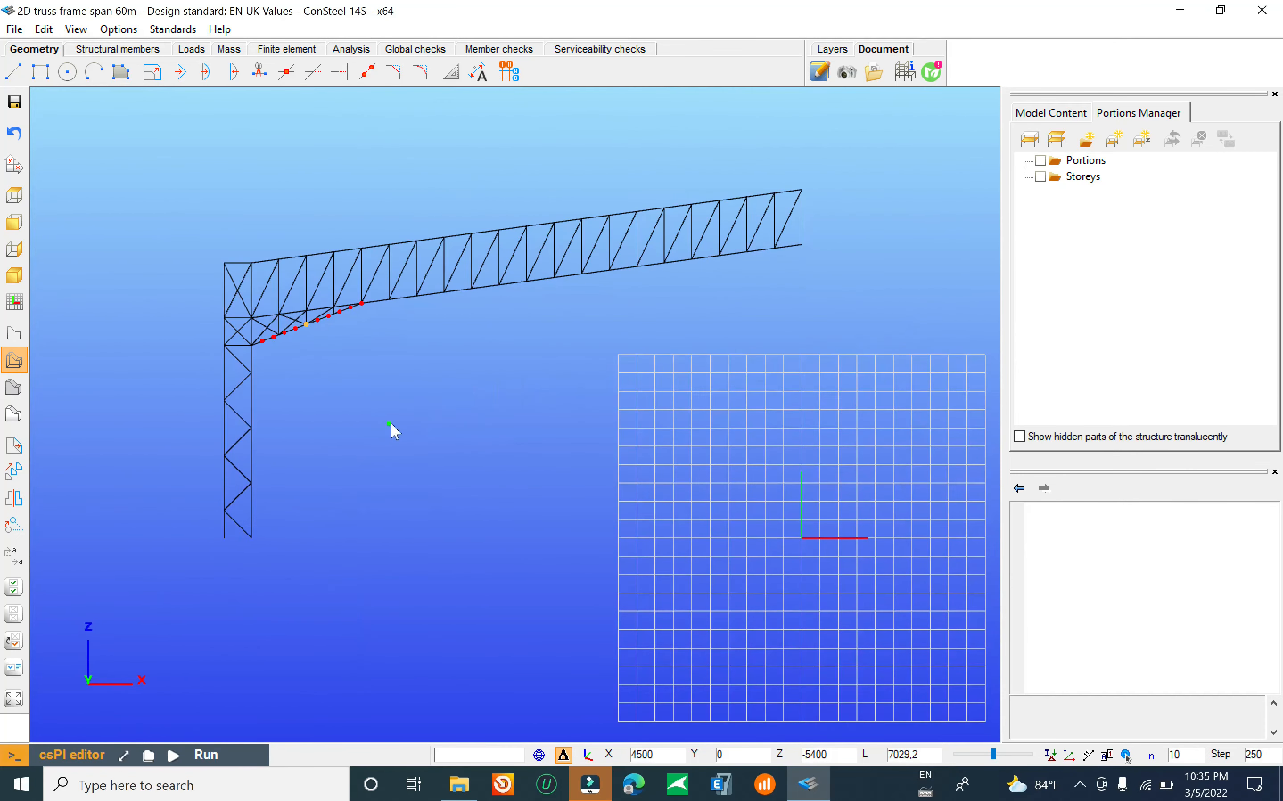
{"action": "scroll", "coordinate": [337, 450], "scroll_direction": "down", "scroll_amount": 2}
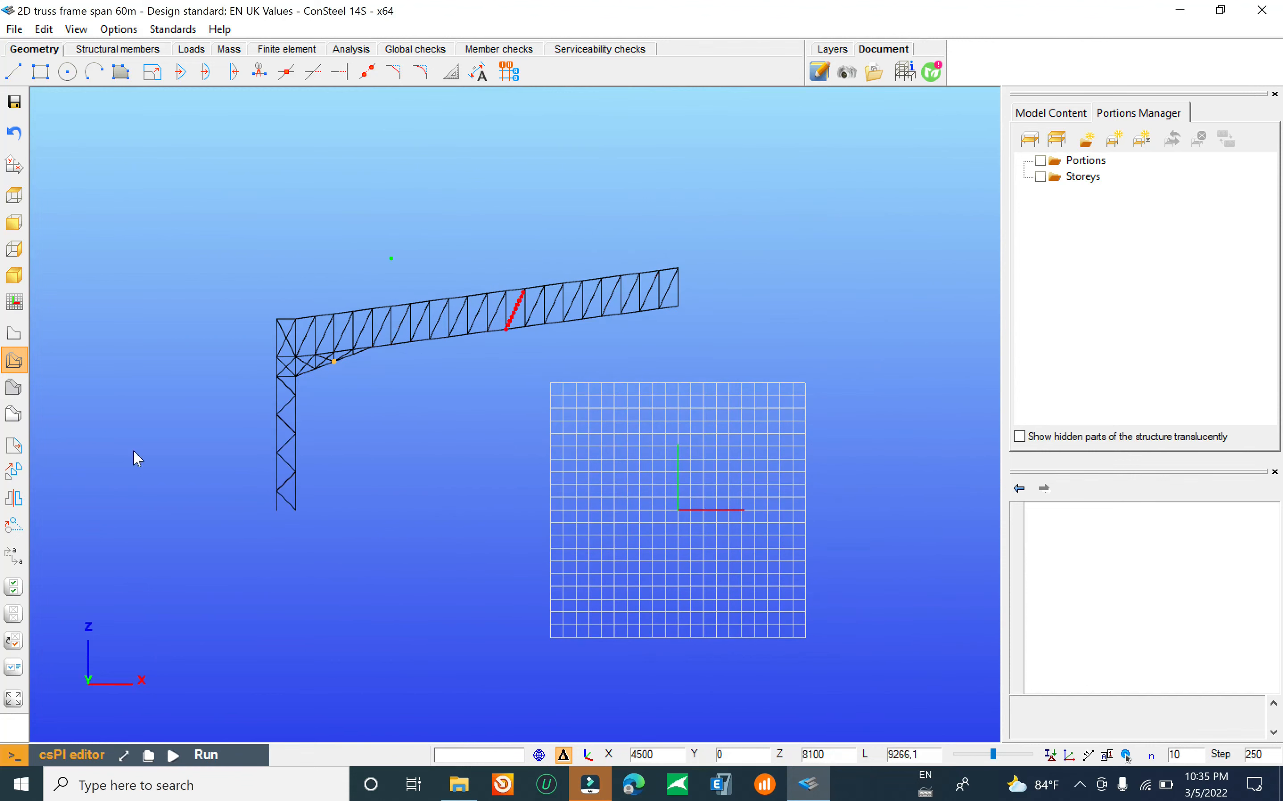
{"action": "scroll", "coordinate": [366, 302], "scroll_direction": "up", "scroll_amount": 3}
{"action": "middle_click_drag", "start_coordinate": [255, 421], "coordinate": [309, 335]}
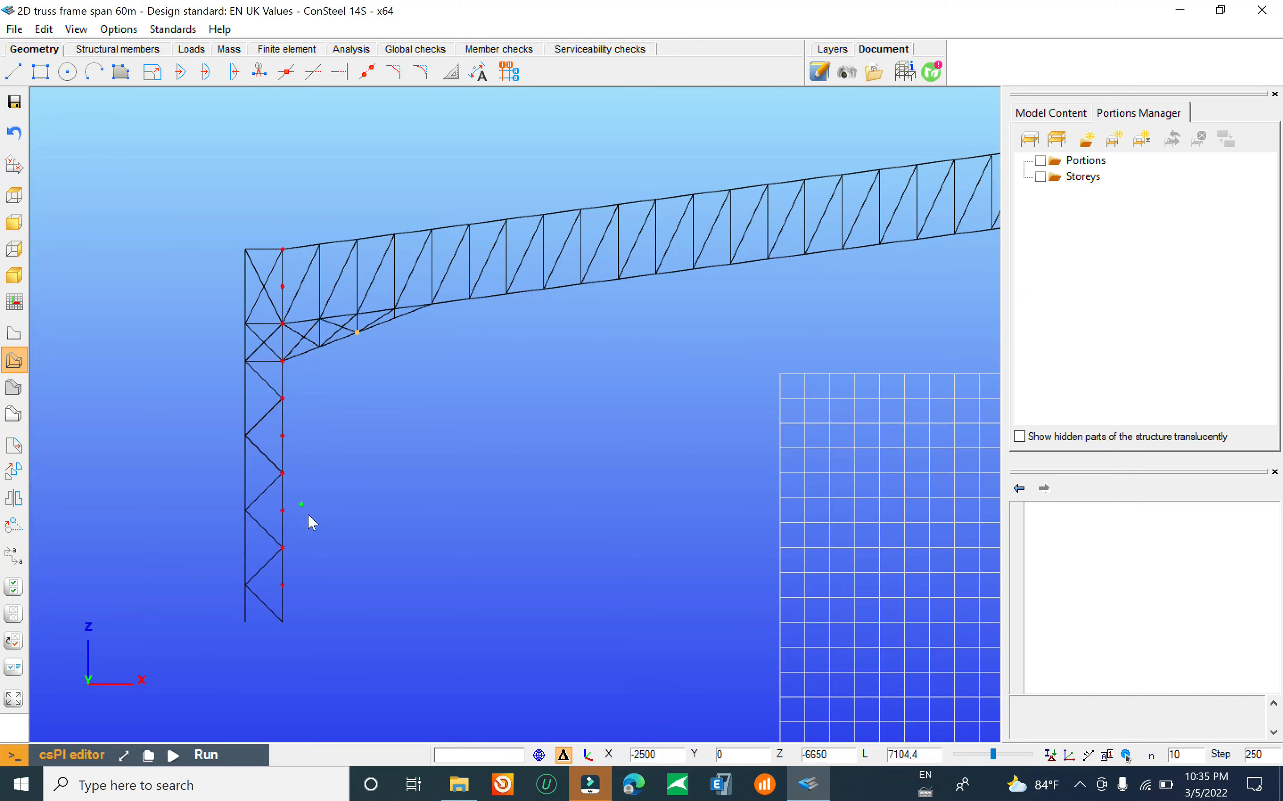
{"action": "middle_click_drag", "start_coordinate": [307, 515], "coordinate": [341, 460]}
{"action": "scroll", "coordinate": [383, 419], "scroll_direction": "up", "scroll_amount": 6}
{"action": "scroll", "coordinate": [447, 469], "scroll_direction": "down", "scroll_amount": 8}
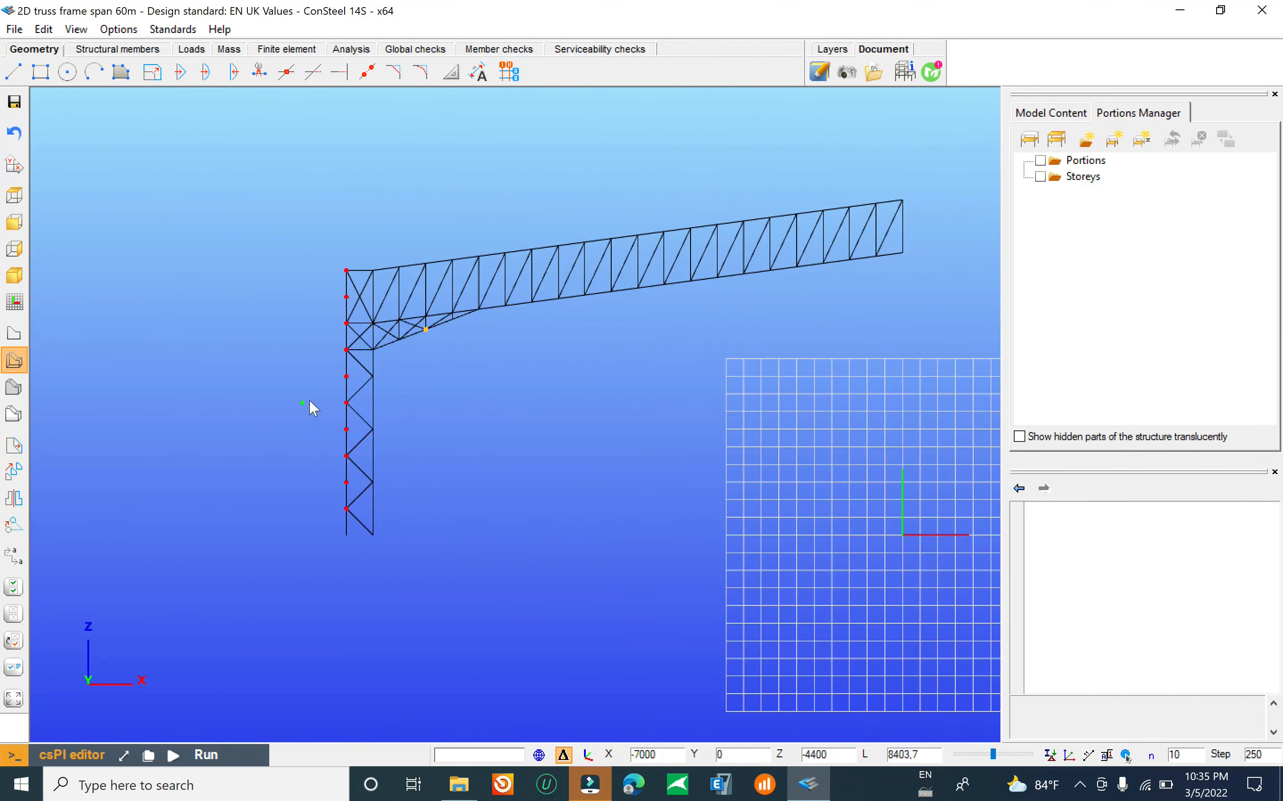
{"action": "middle_click_drag", "start_coordinate": [451, 415], "coordinate": [413, 440]}
{"action": "scroll", "coordinate": [327, 381], "scroll_direction": "down", "scroll_amount": 3}
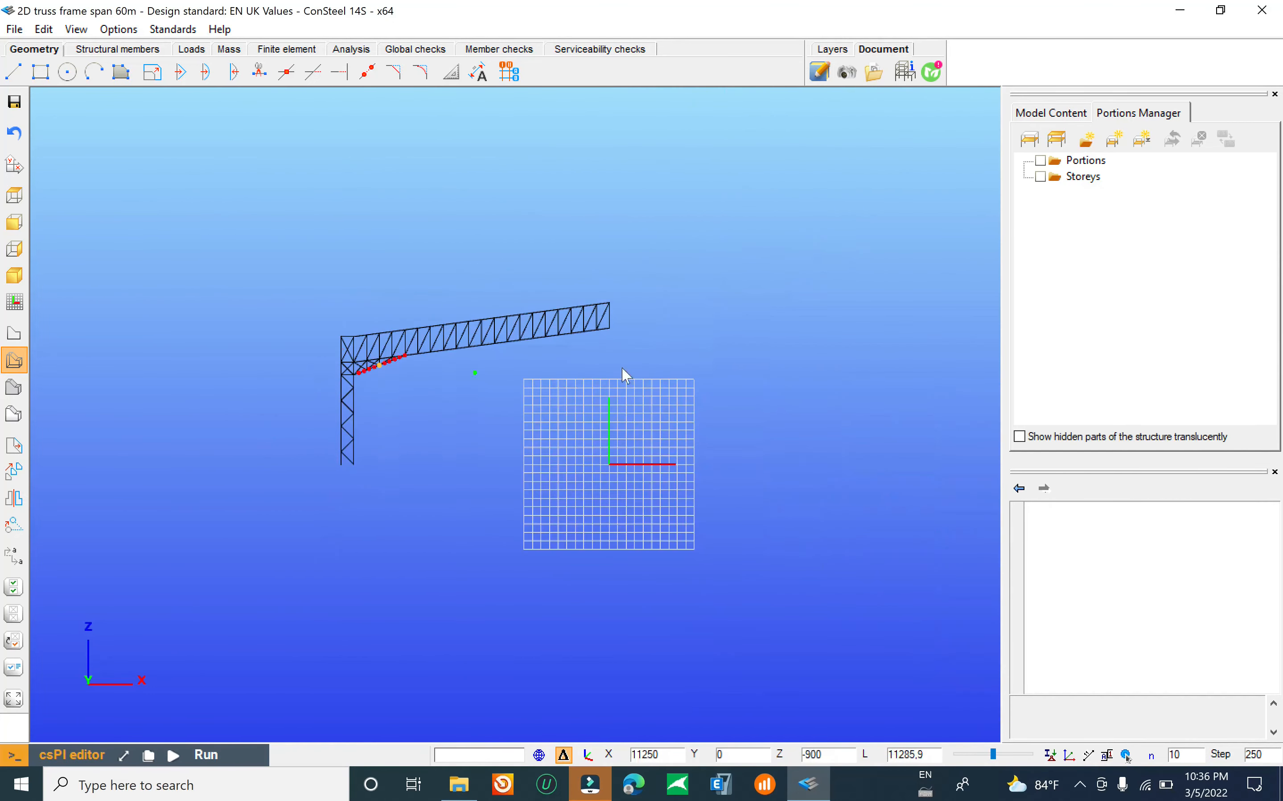
{"action": "middle_click_drag", "start_coordinate": [806, 380], "coordinate": [631, 383]}
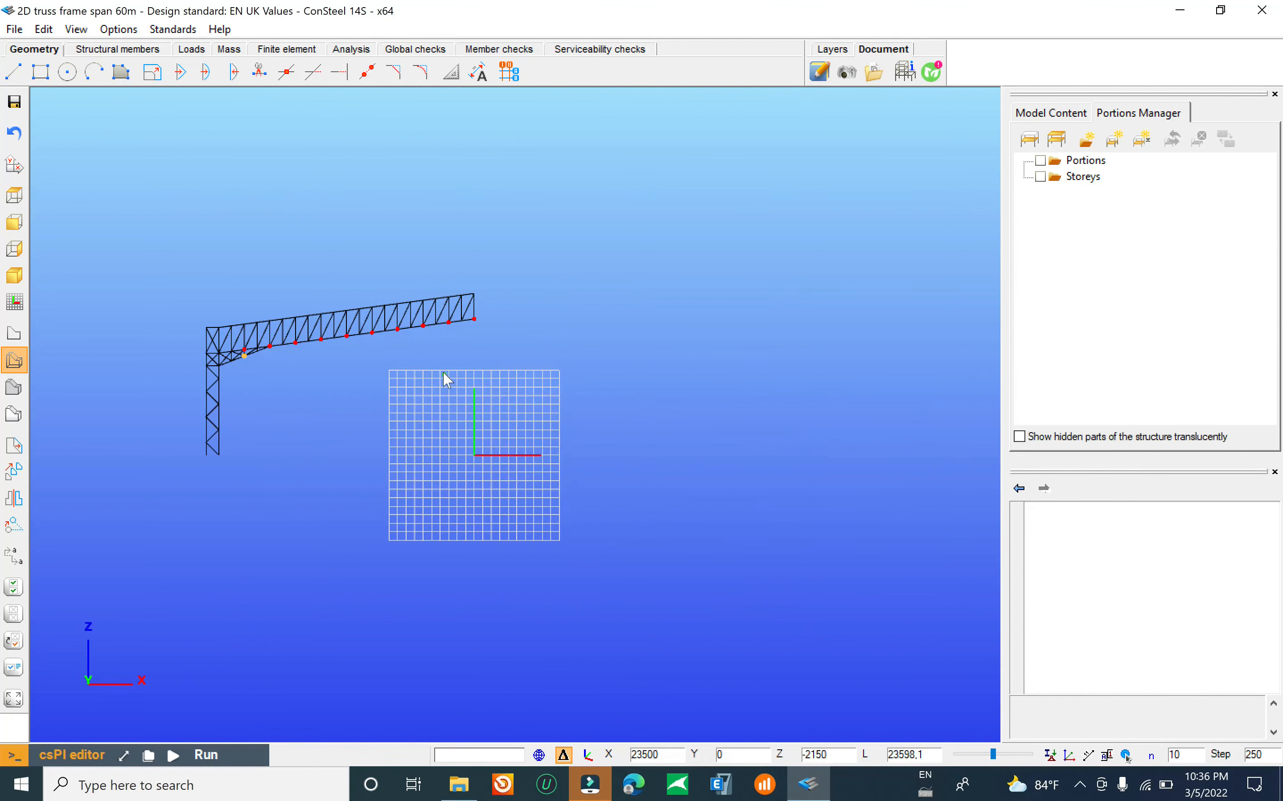
{"action": "middle_click_drag", "start_coordinate": [448, 380], "coordinate": [517, 344]}
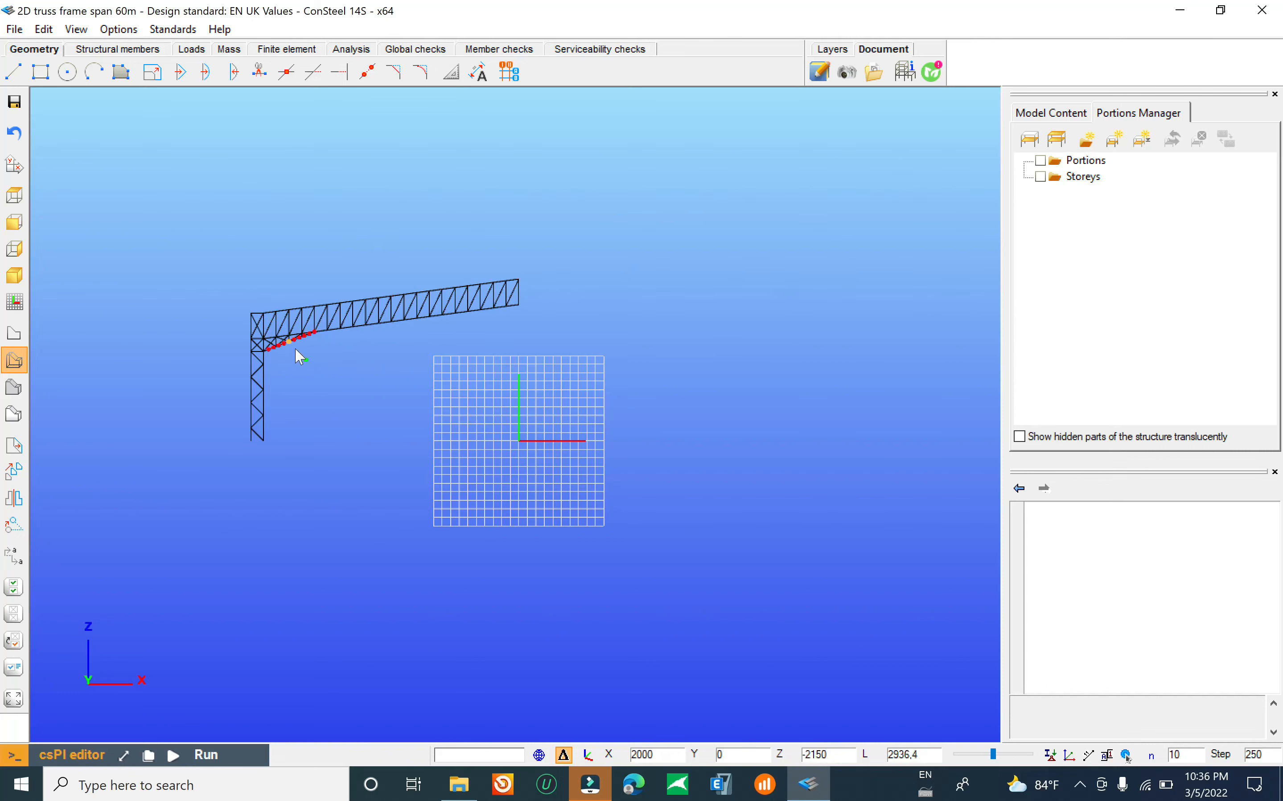
{"action": "scroll", "coordinate": [295, 350], "scroll_direction": "up", "scroll_amount": 5}
{"action": "scroll", "coordinate": [321, 449], "scroll_direction": "down", "scroll_amount": 2}
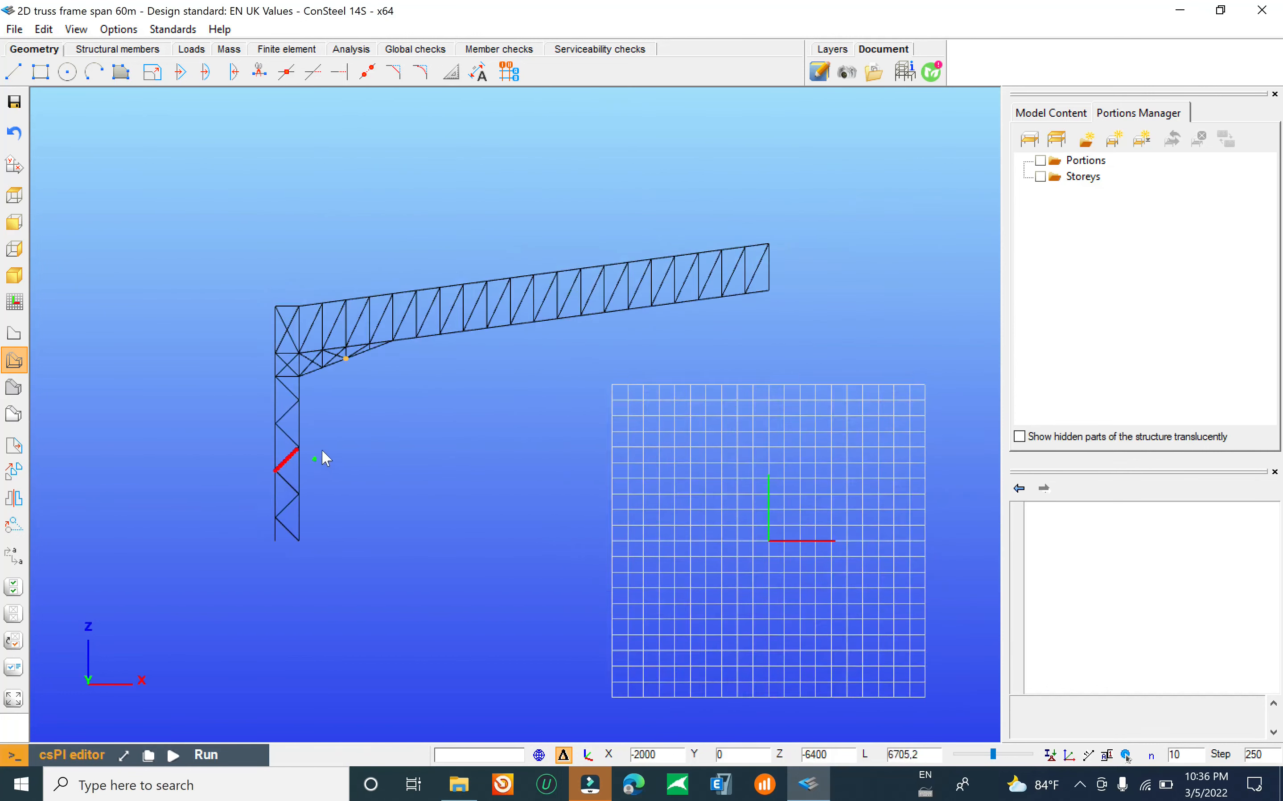
{"action": "scroll", "coordinate": [515, 381], "scroll_direction": "down", "scroll_amount": 2}
{"action": "scroll", "coordinate": [585, 342], "scroll_direction": "up", "scroll_amount": 5}
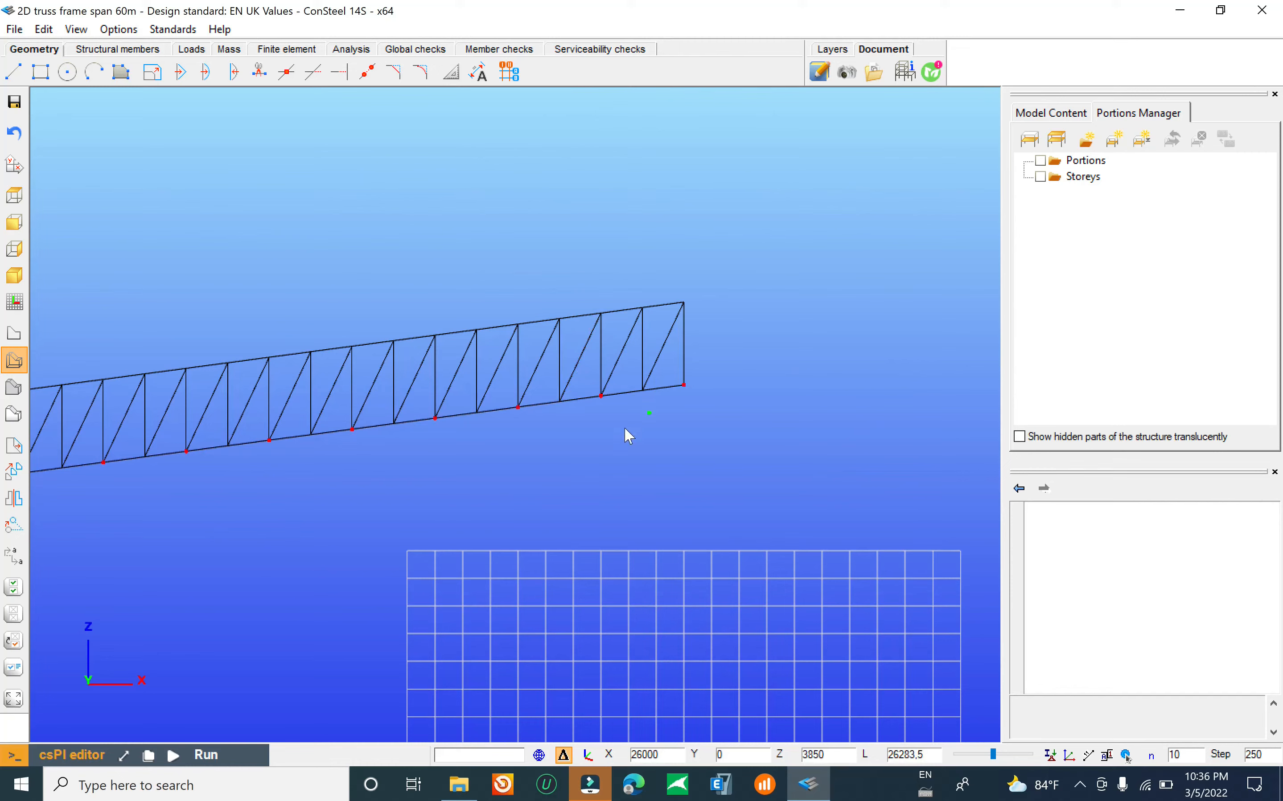
{"action": "scroll", "coordinate": [587, 454], "scroll_direction": "down", "scroll_amount": 3}
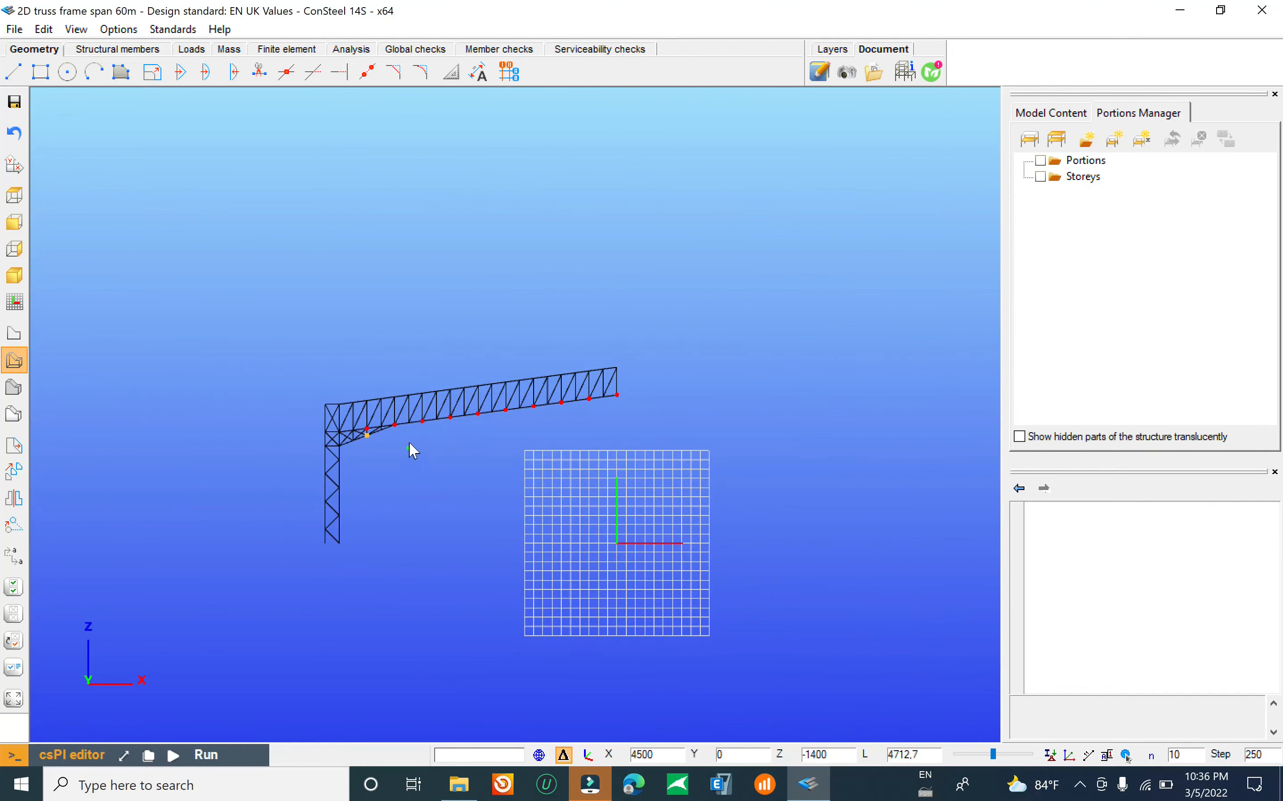
{"action": "scroll", "coordinate": [323, 411], "scroll_direction": "up", "scroll_amount": 5}
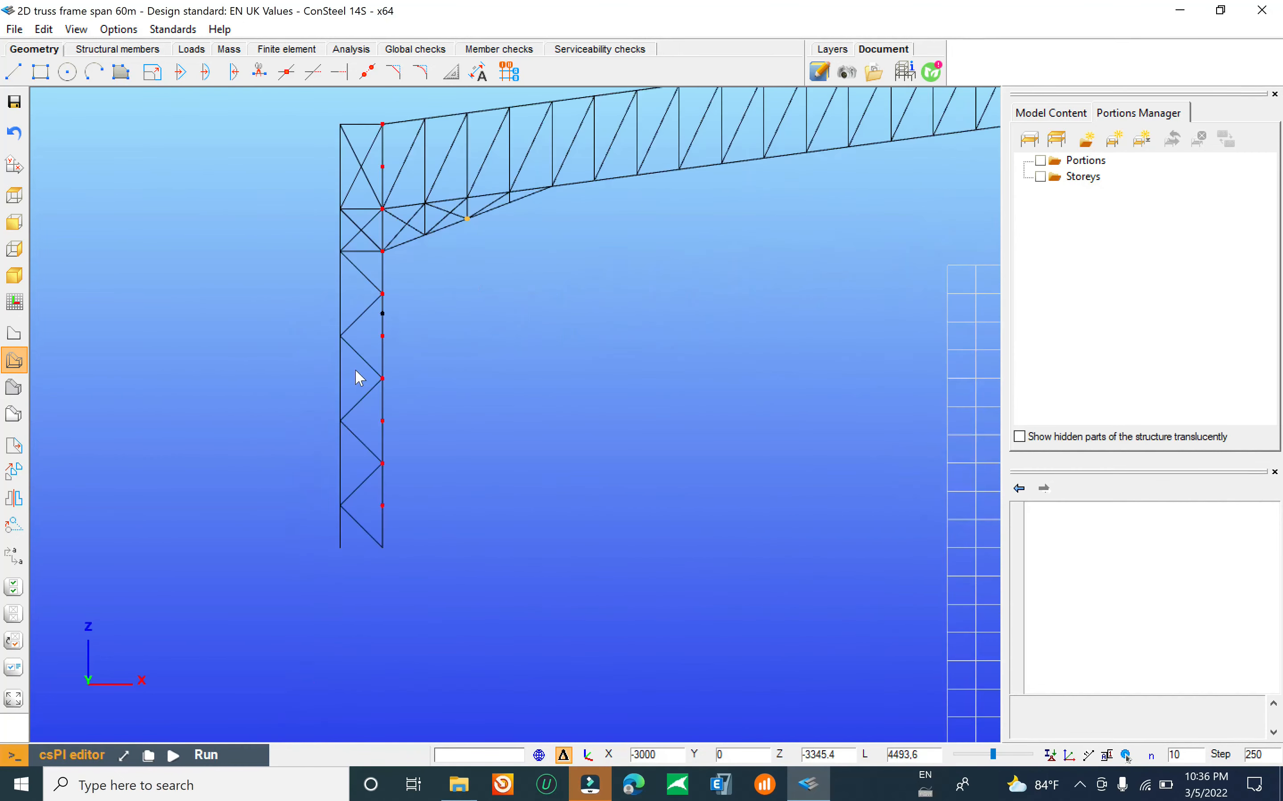
{"action": "scroll", "coordinate": [355, 371], "scroll_direction": "down", "scroll_amount": 5}
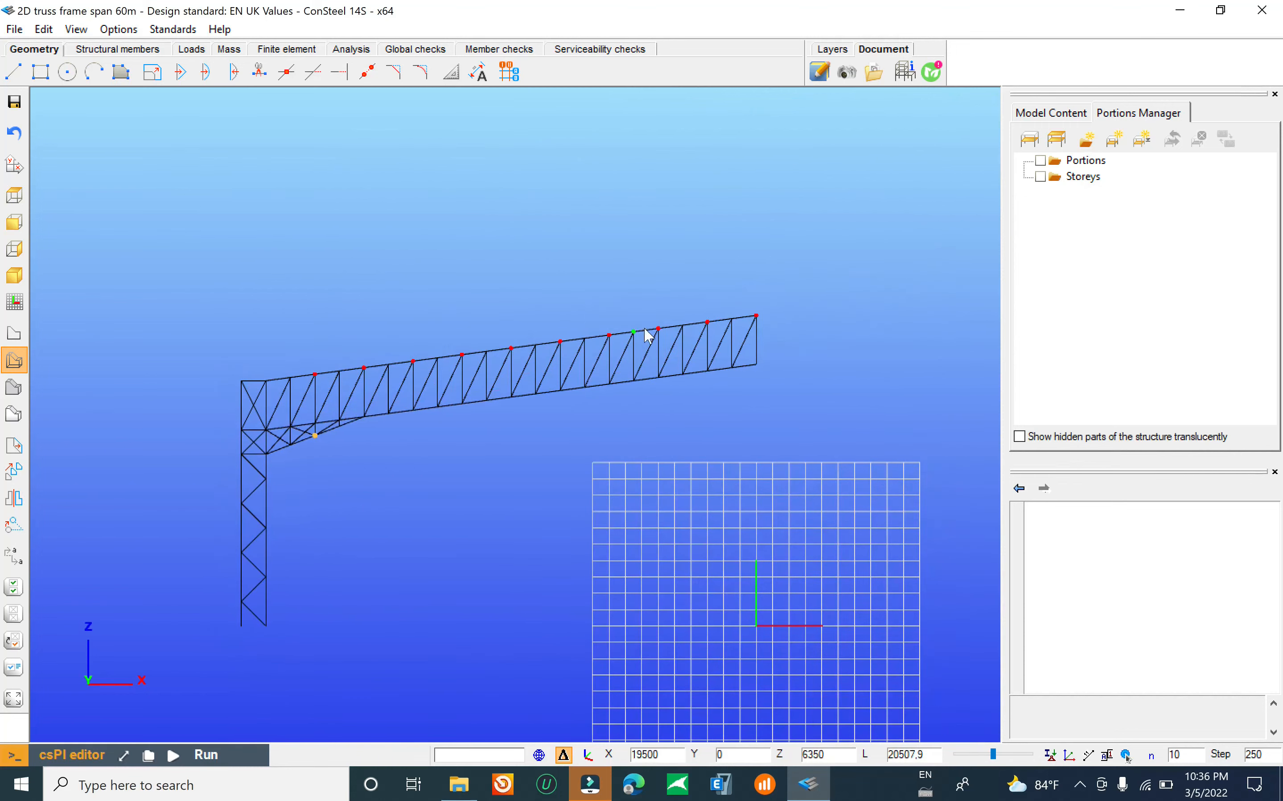
{"action": "middle_click_drag", "start_coordinate": [386, 510], "coordinate": [393, 433]}
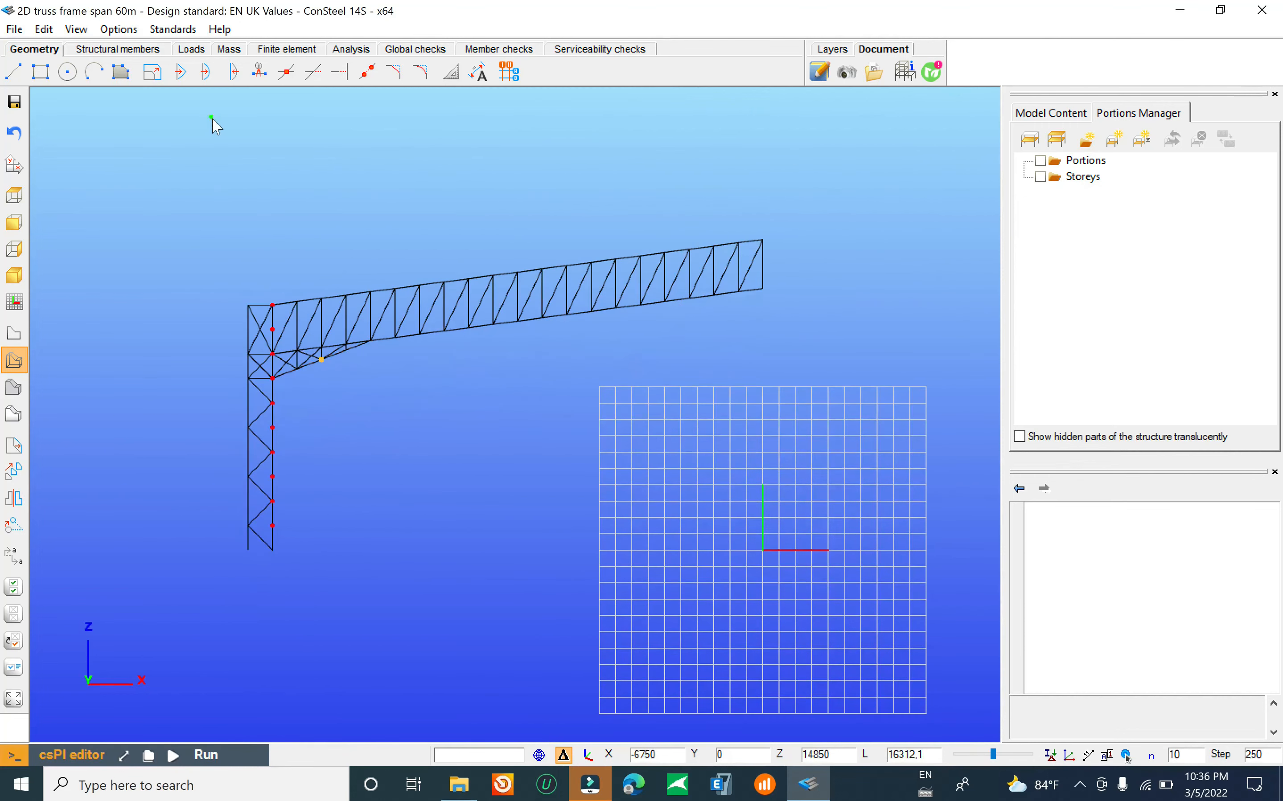
Step: Load the European hot-rolled rectangular hollow section RHS 300x200x8 in S 235 EN 10025-2 from the section library
{"action": "left_click", "coordinate": [118, 49]}
{"action": "left_click", "coordinate": [14, 70]}
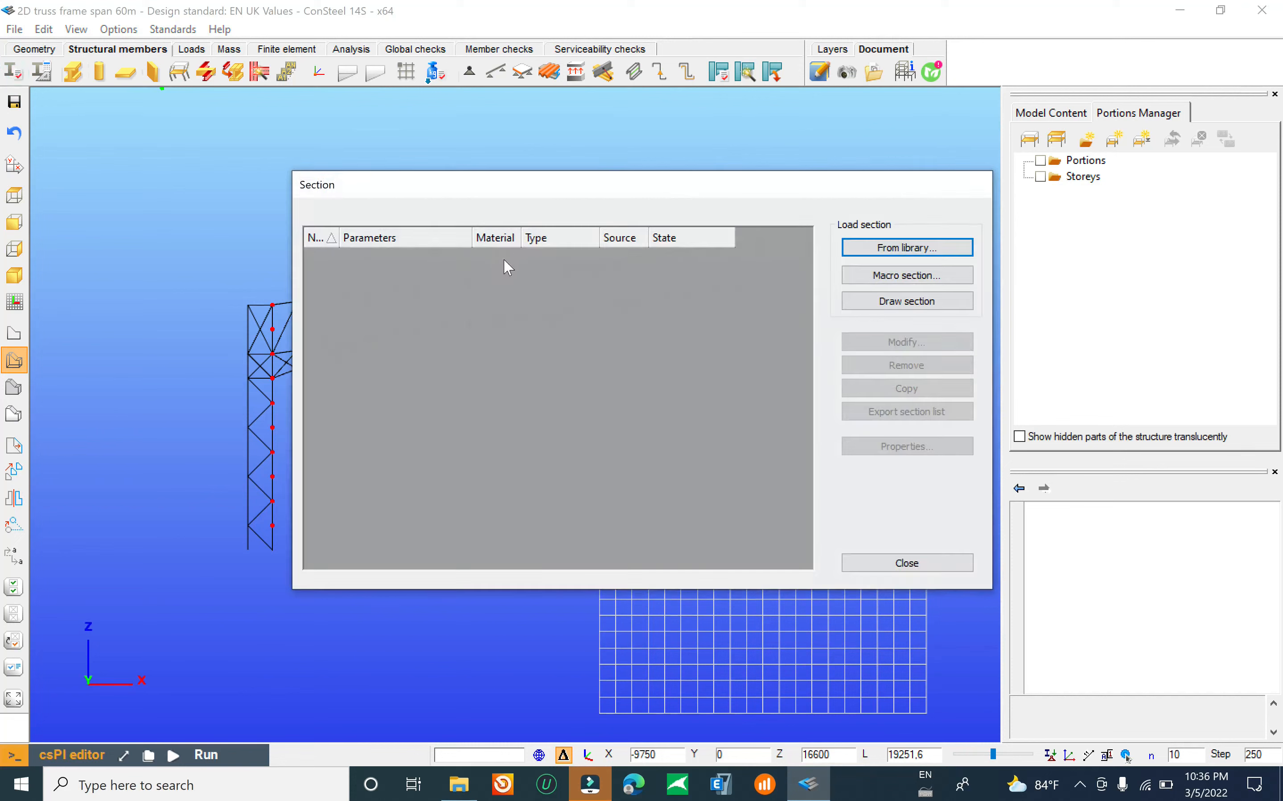
{"action": "left_click", "coordinate": [888, 257]}
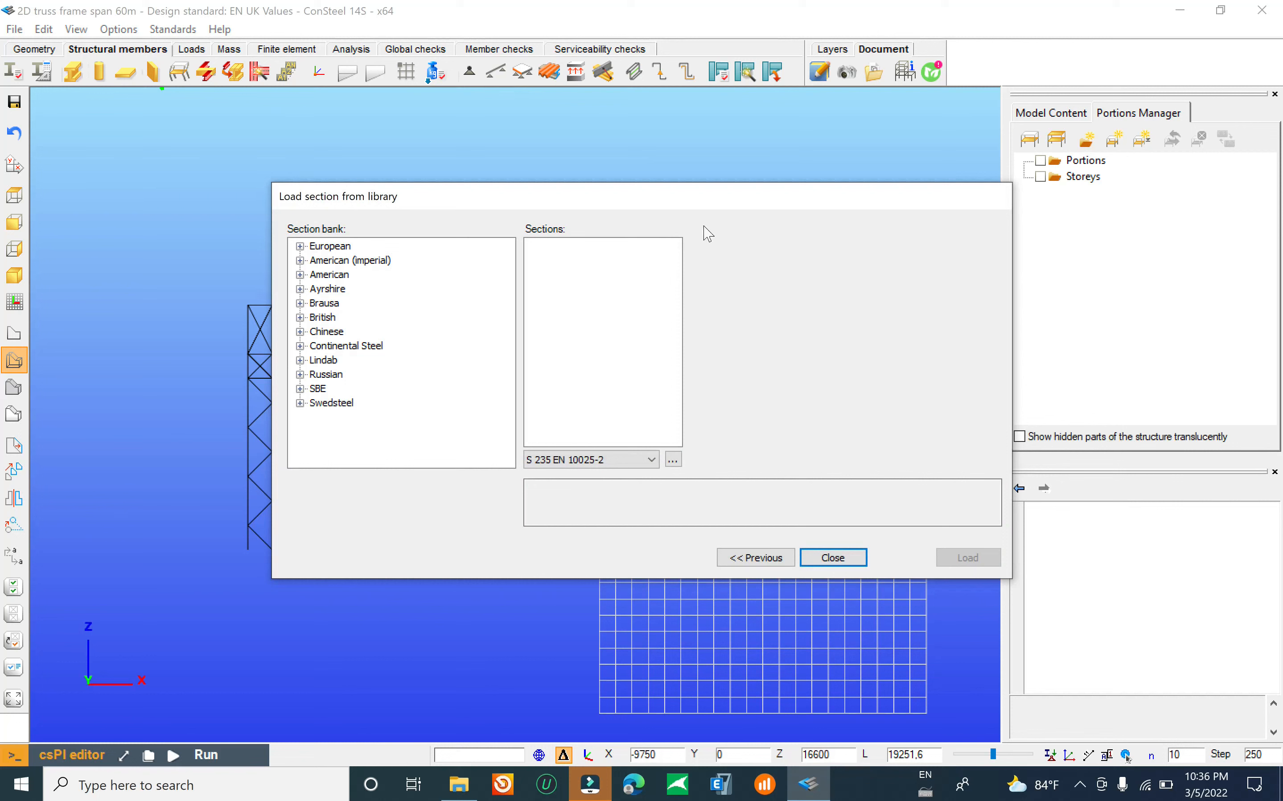
{"action": "left_click", "coordinate": [299, 246]}
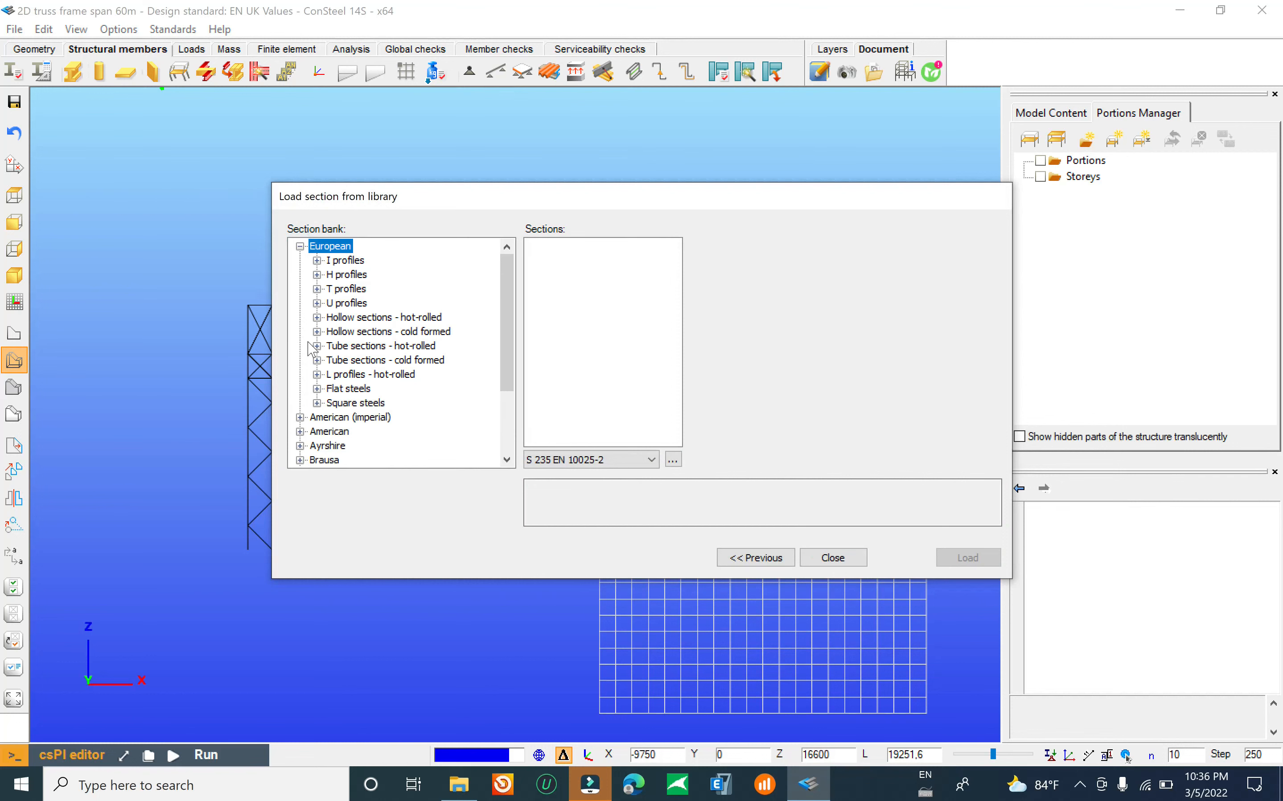
{"action": "left_click", "coordinate": [317, 318]}
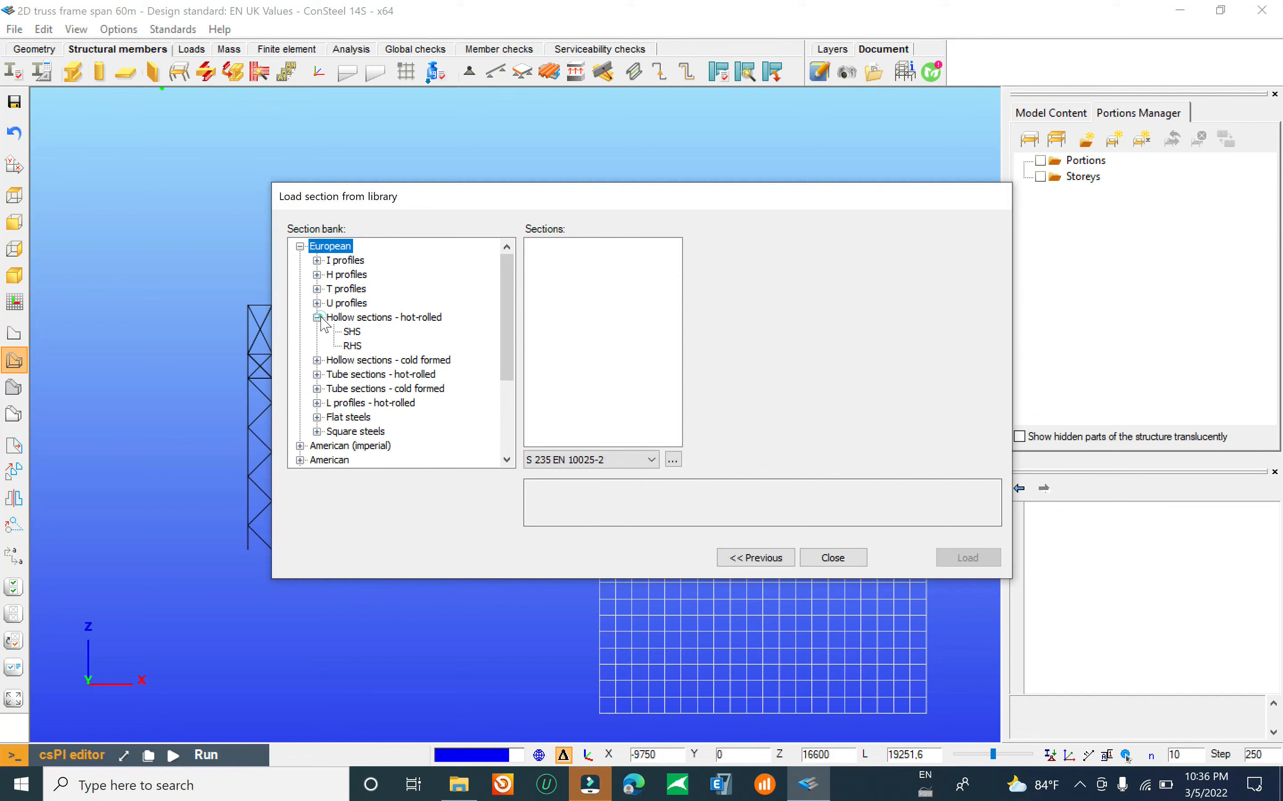
{"action": "left_click", "coordinate": [353, 346]}
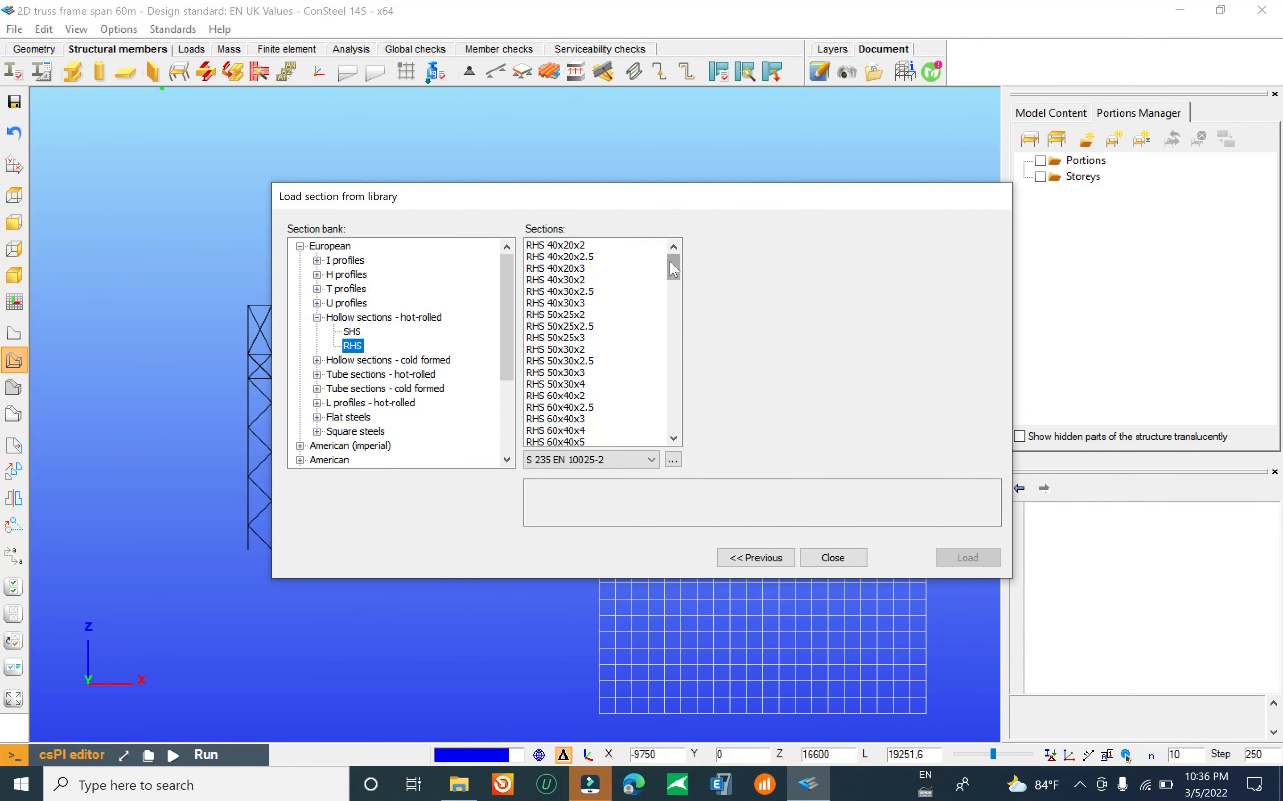
{"action": "left_click_drag", "start_coordinate": [673, 269], "coordinate": [673, 417]}
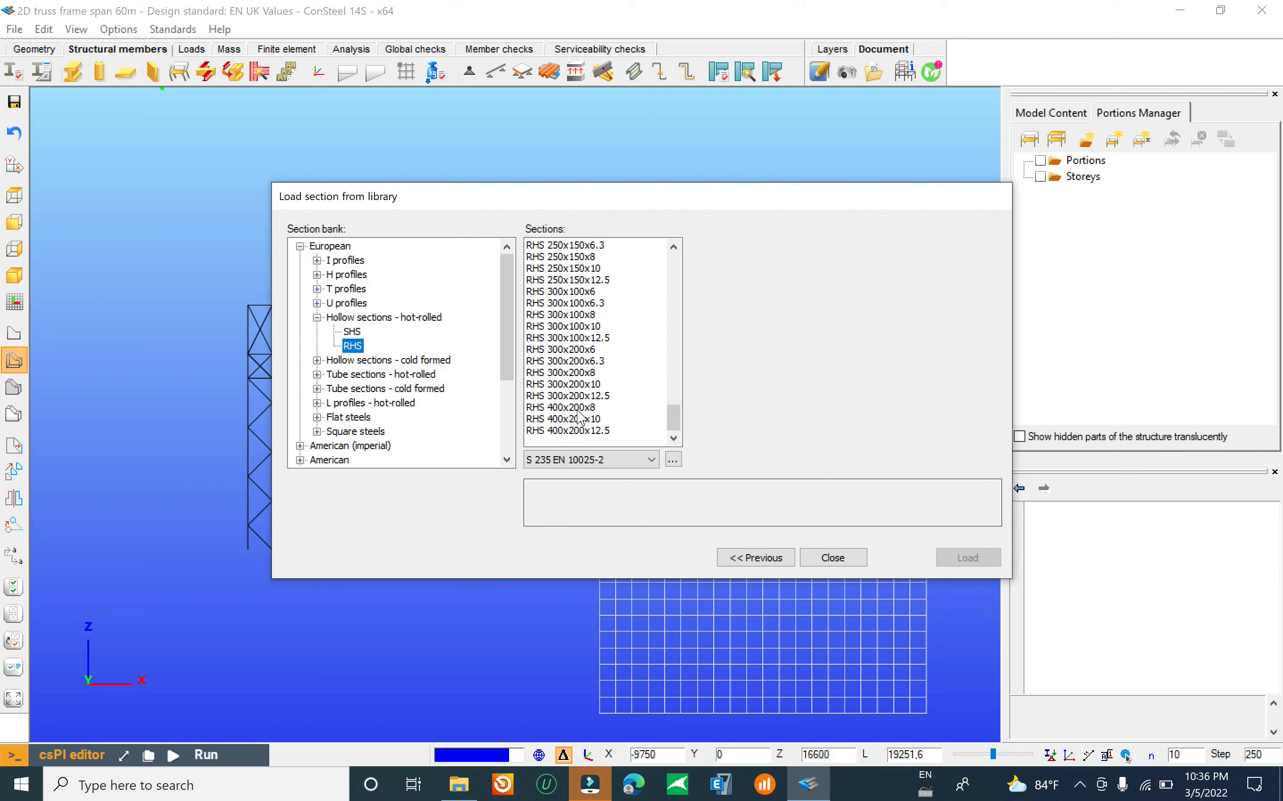
{"action": "left_click", "coordinate": [583, 373]}
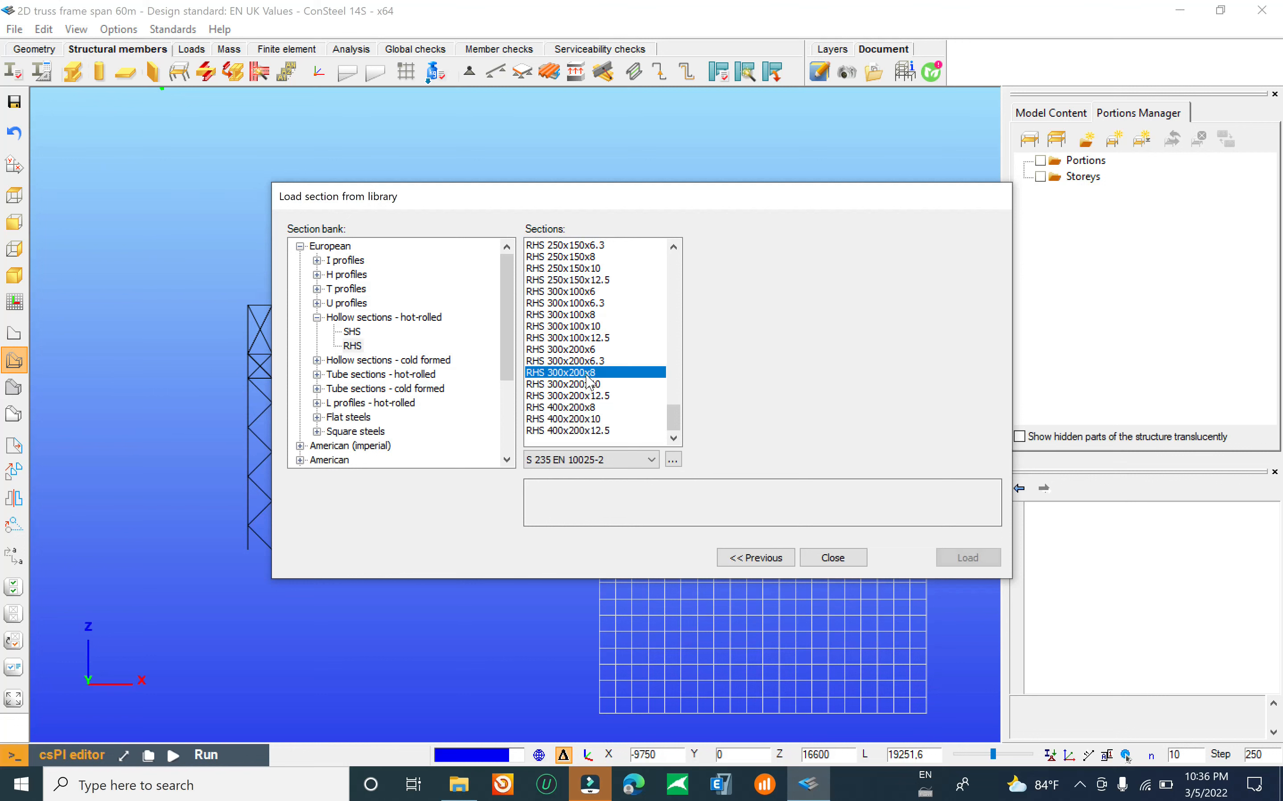
{"action": "left_click", "coordinate": [964, 557]}
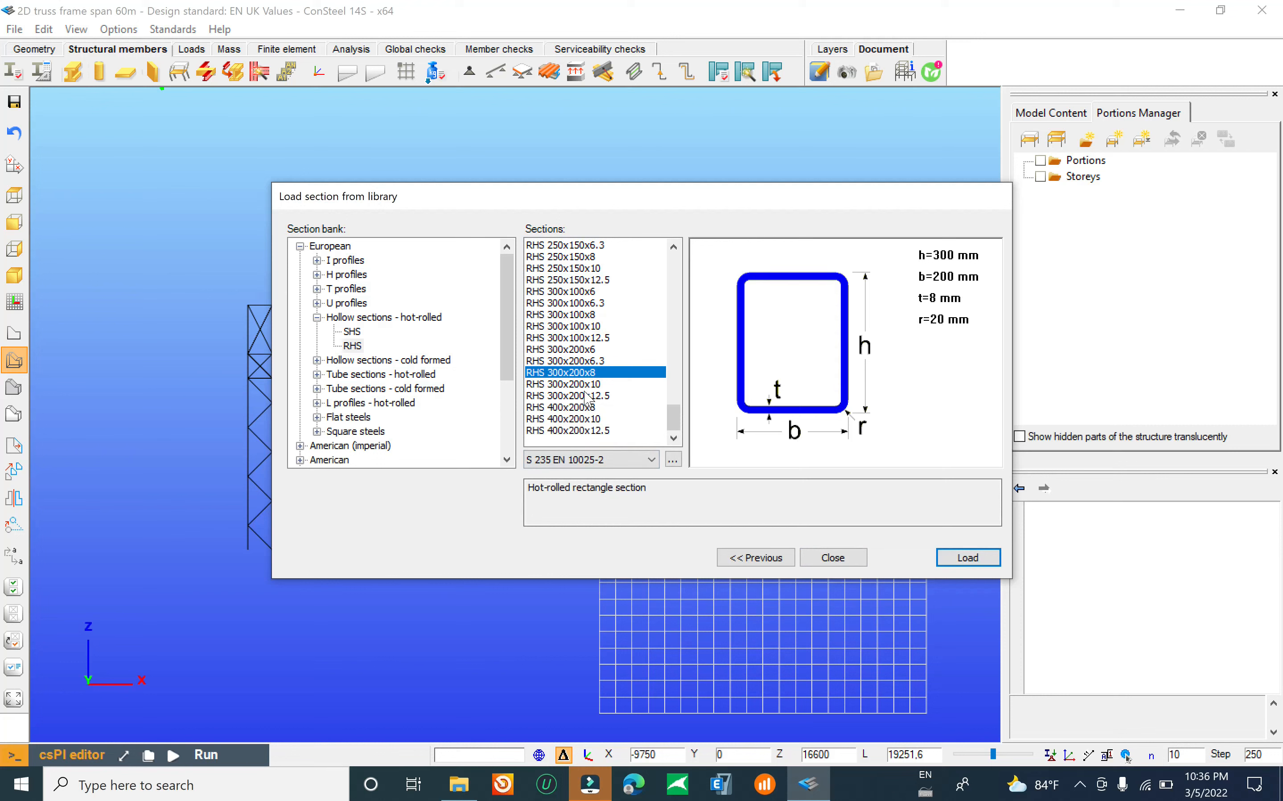
Step: Load the hot-rolled RHS 250x150x5 and RHS 200x120x6 sections from the European section bank
{"action": "left_click_drag", "start_coordinate": [675, 421], "coordinate": [696, 361]}
{"action": "scroll", "coordinate": [701, 332], "scroll_direction": "up", "scroll_amount": 2}
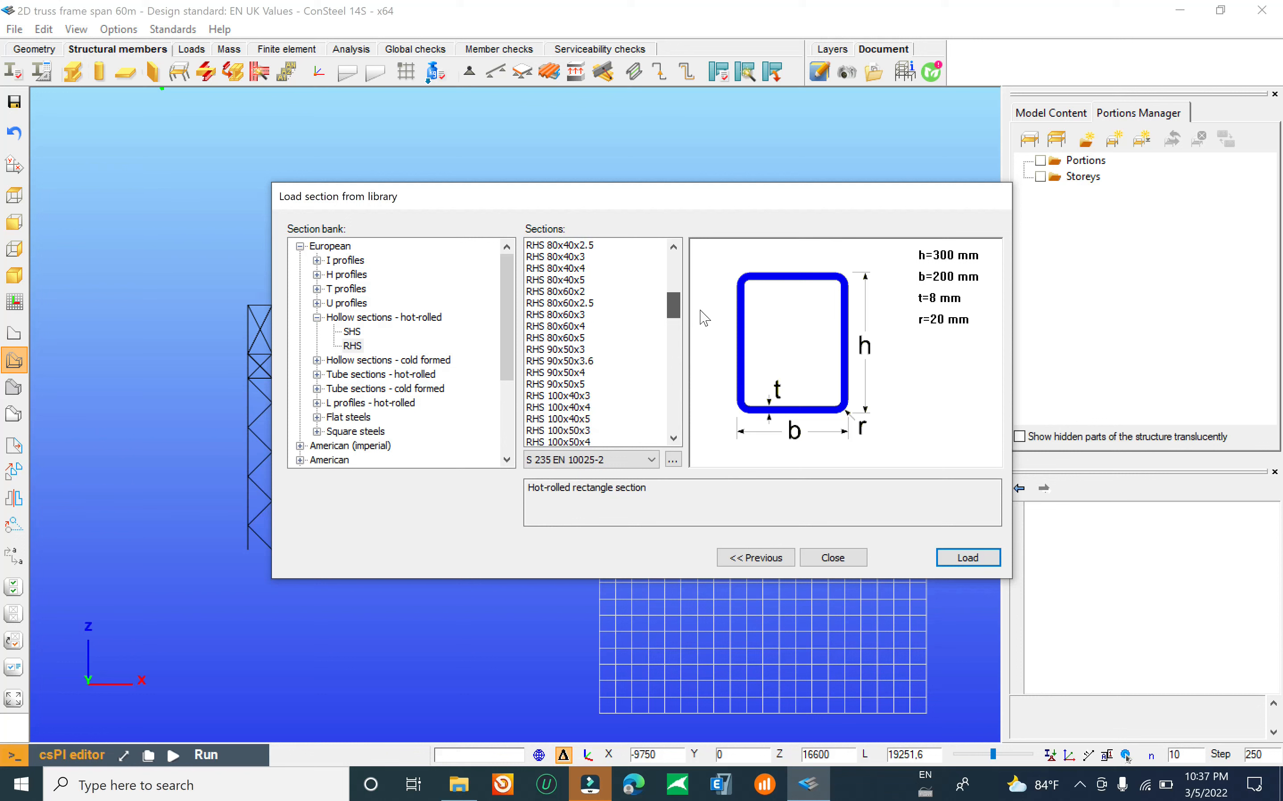
{"action": "scroll", "coordinate": [698, 327], "scroll_direction": "down", "scroll_amount": 10}
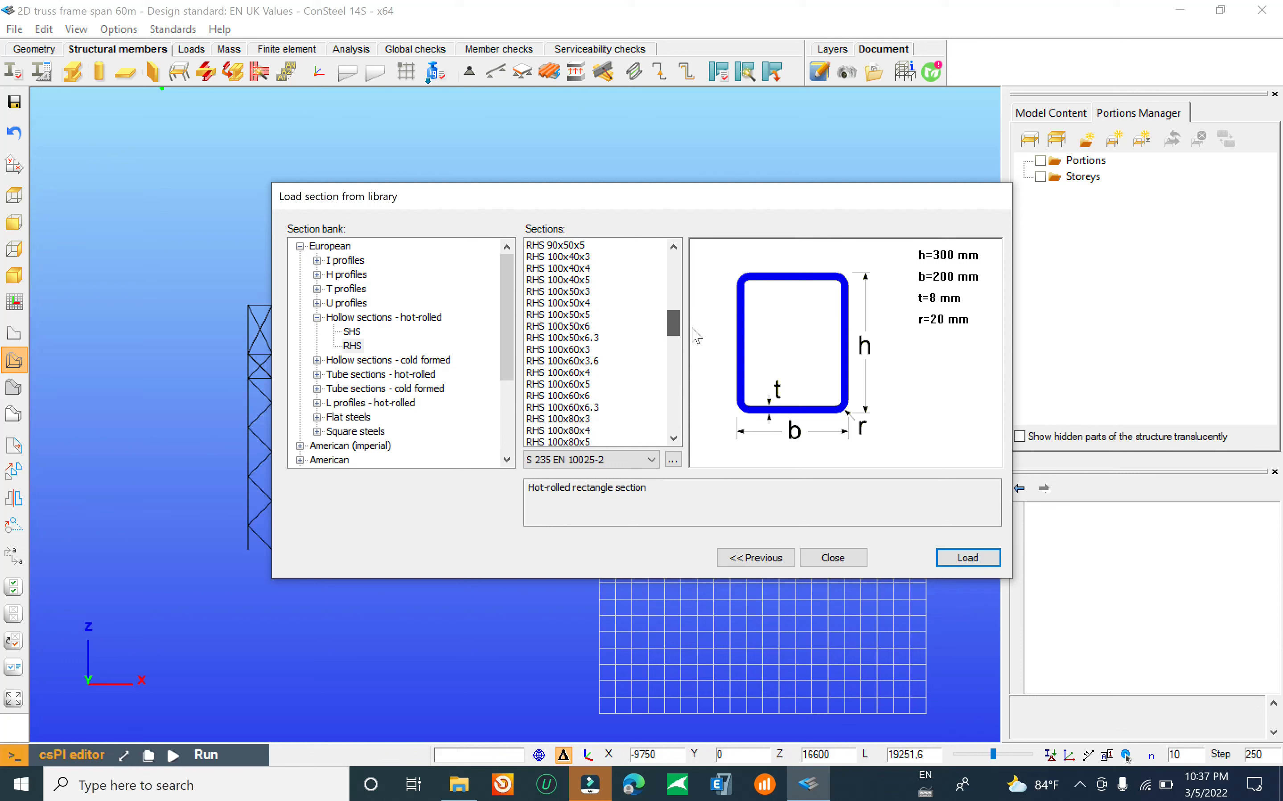
{"action": "scroll", "coordinate": [684, 390], "scroll_direction": "down", "scroll_amount": 5}
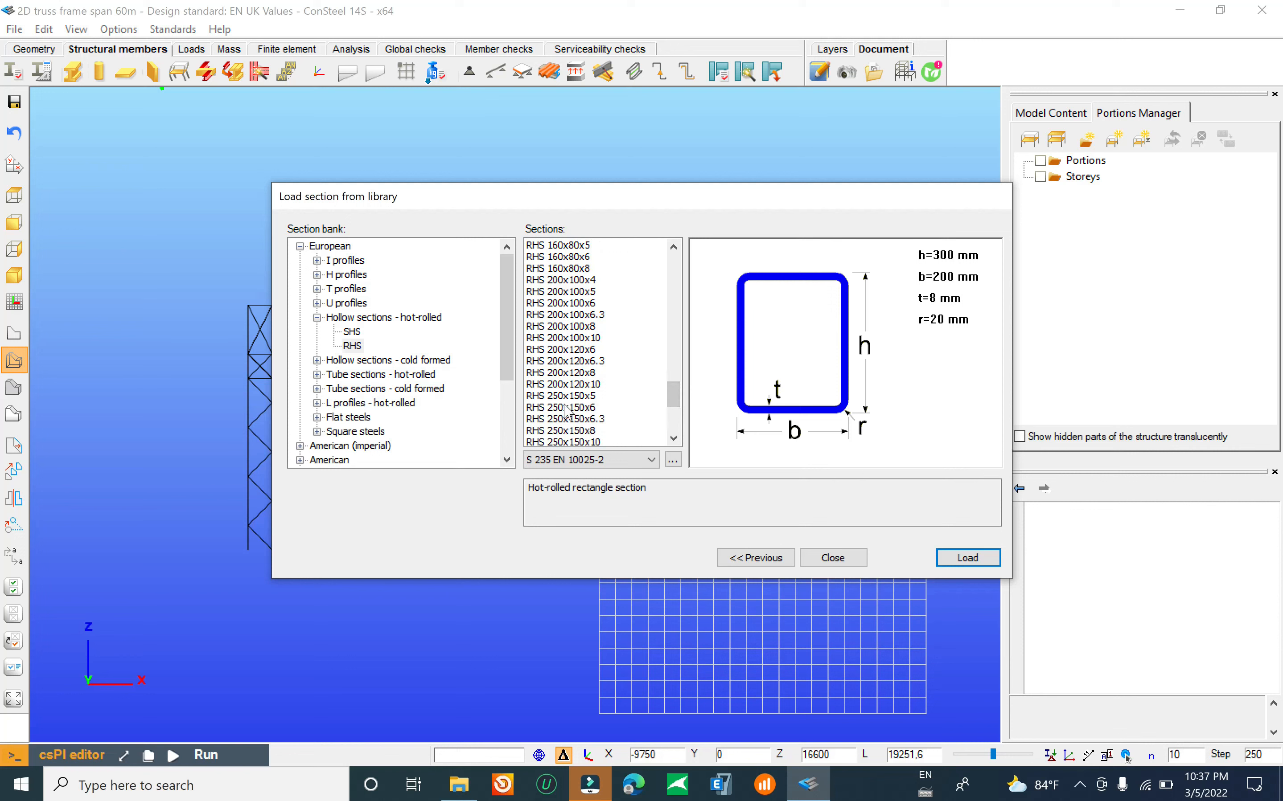
{"action": "left_click", "coordinate": [573, 398]}
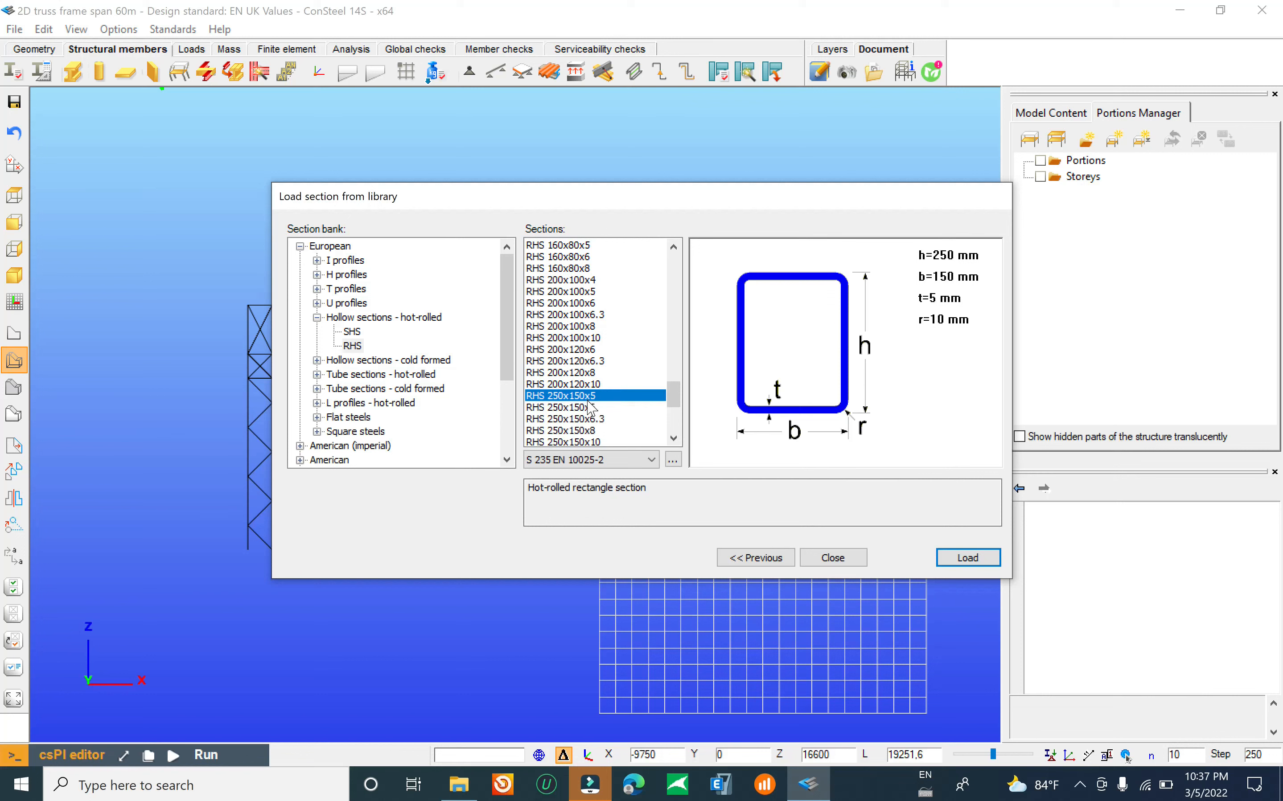
{"action": "left_click_drag", "start_coordinate": [672, 401], "coordinate": [572, 373]}
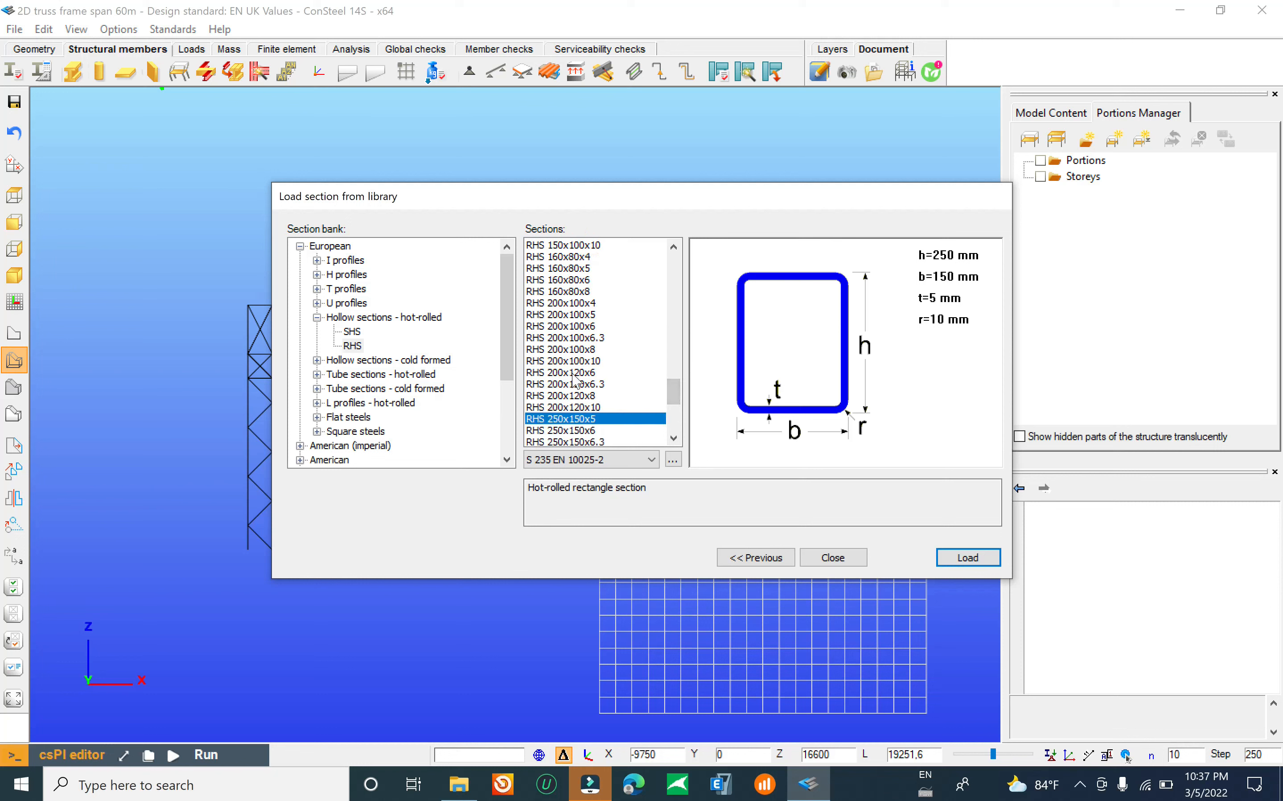
{"action": "left_click", "coordinate": [573, 373]}
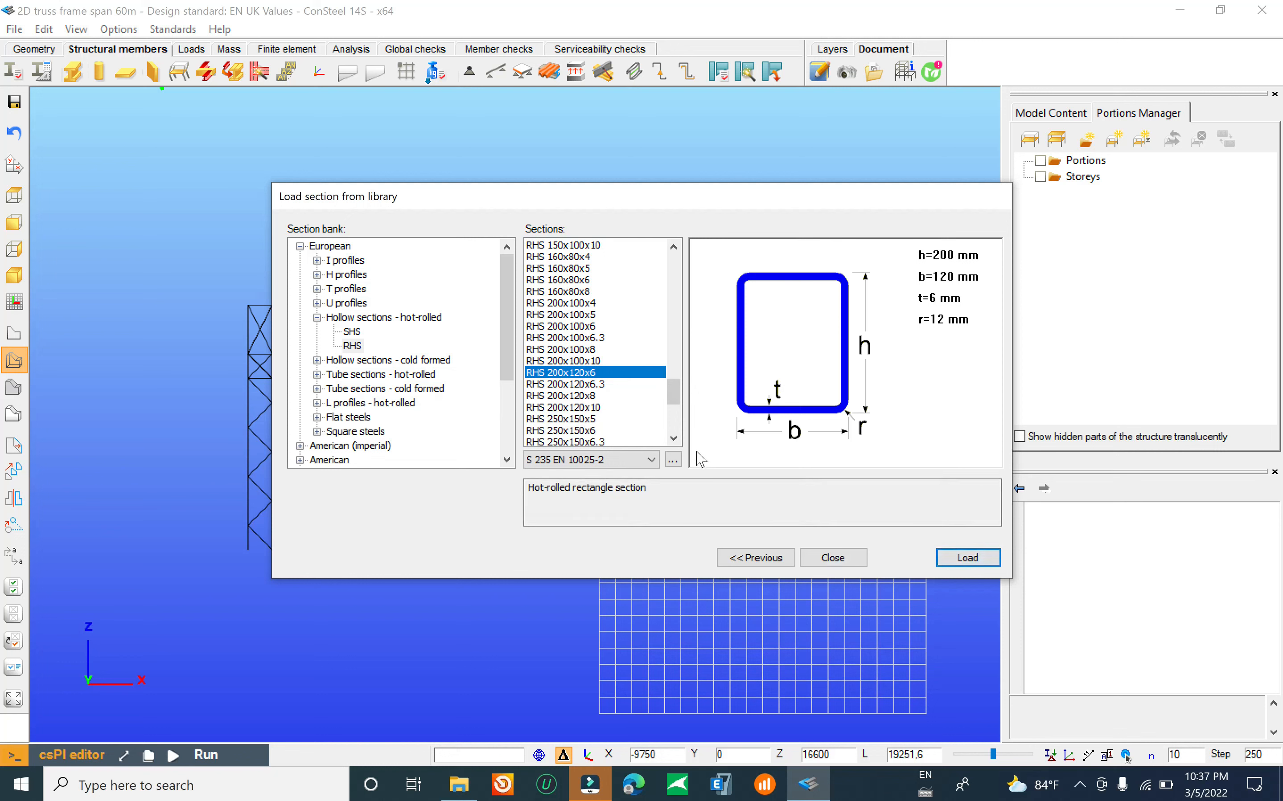
Step: Load the European hot-rolled square hollow section SHS 70x2.5, close the section library and save the model
{"action": "left_click", "coordinate": [352, 331]}
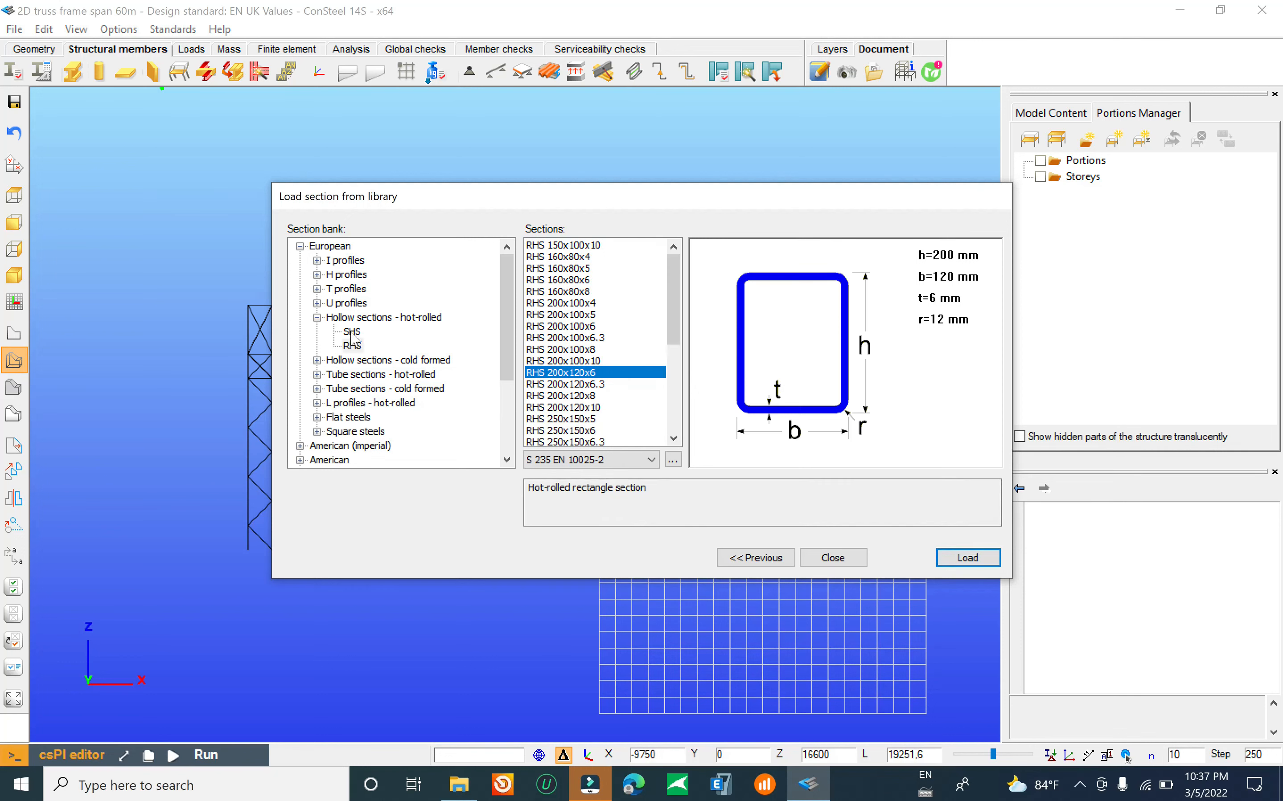
{"action": "left_click_drag", "start_coordinate": [676, 267], "coordinate": [673, 297]}
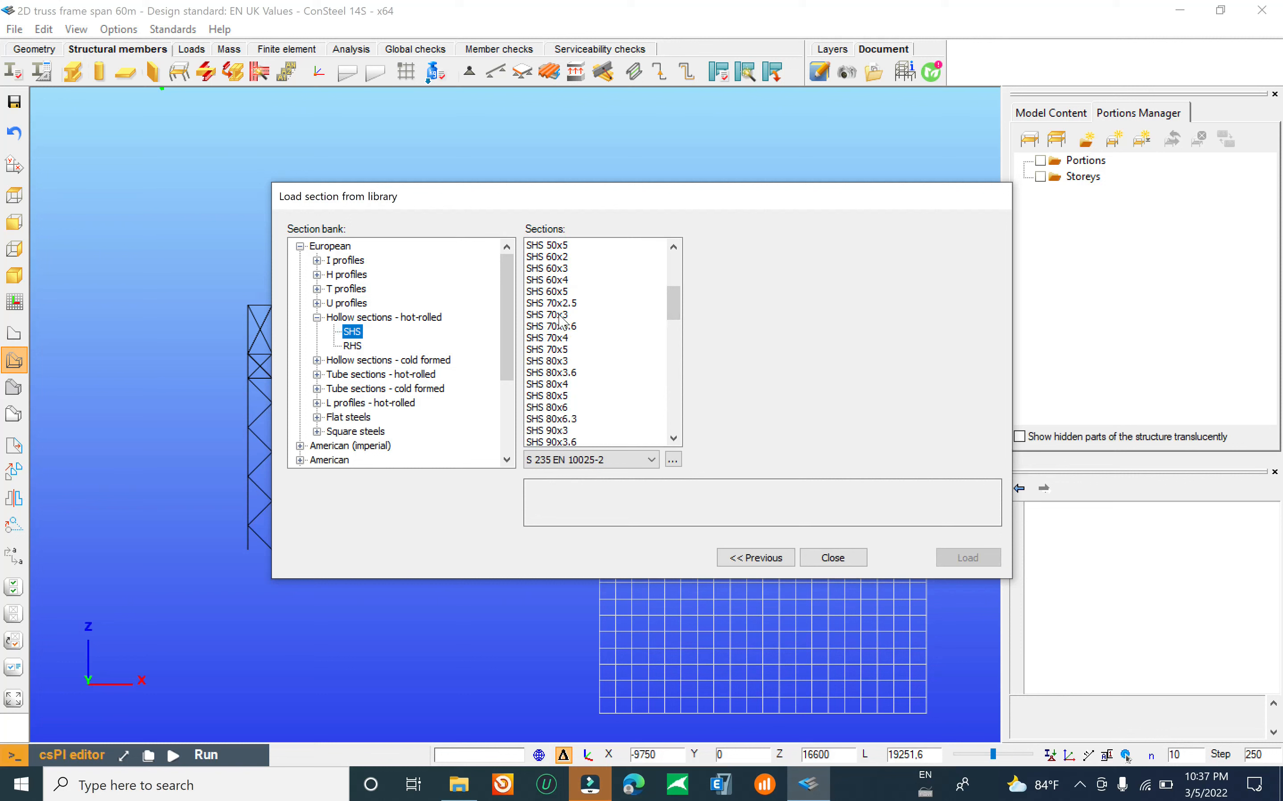
{"action": "left_click", "coordinate": [571, 304]}
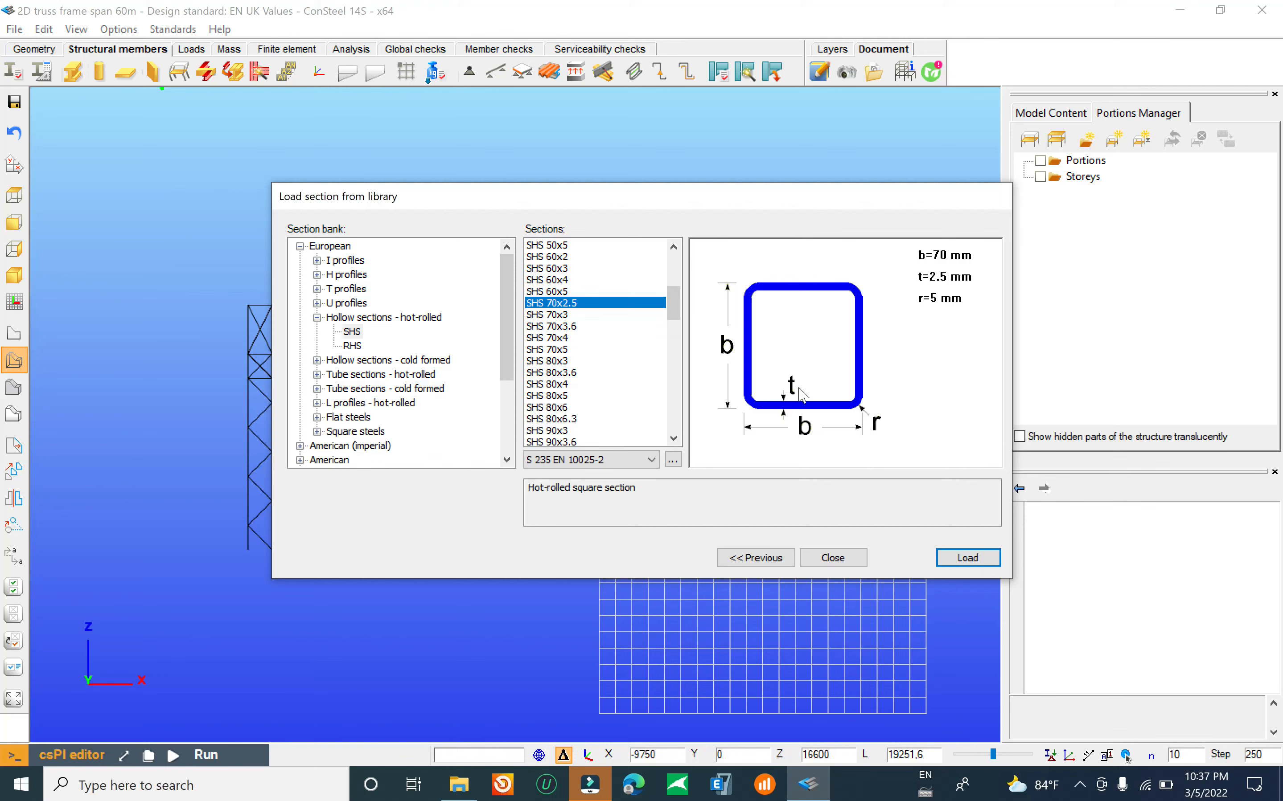
{"action": "left_click", "coordinate": [839, 558]}
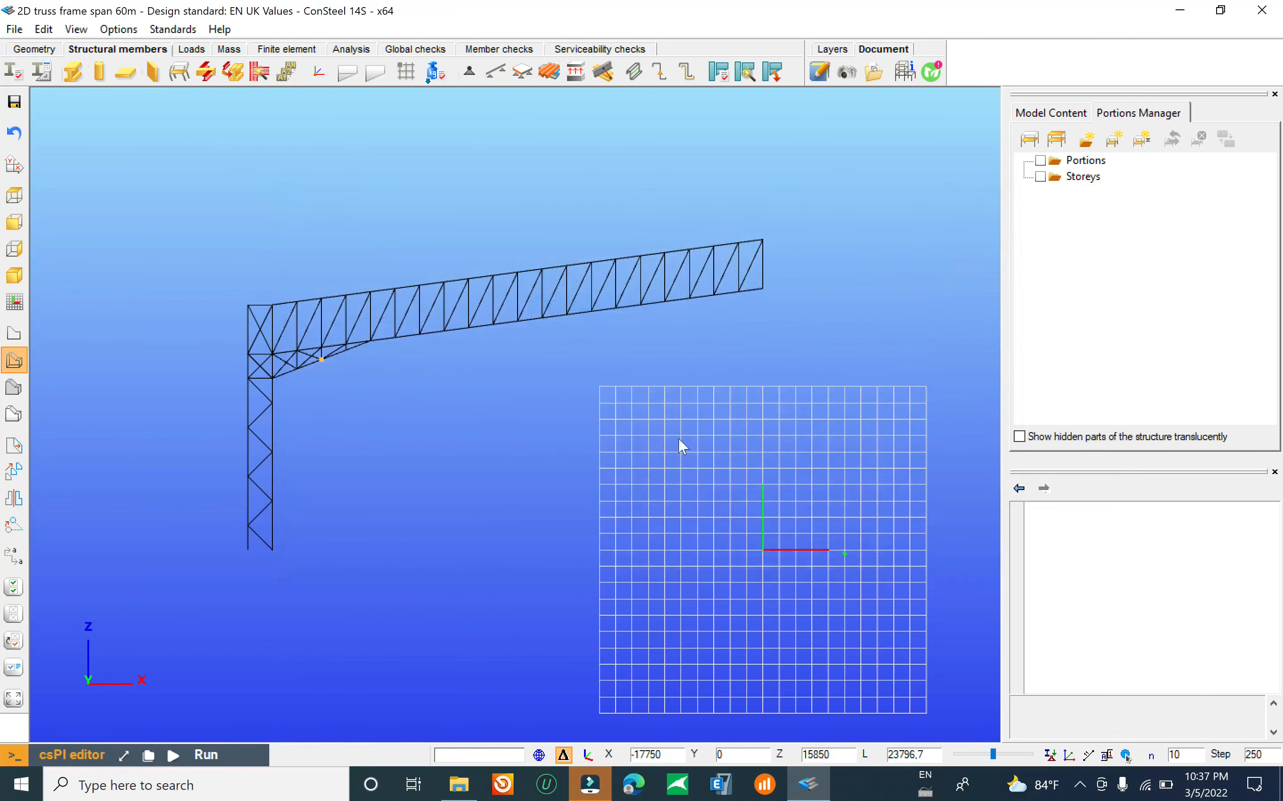
{"action": "left_click", "coordinate": [14, 29]}
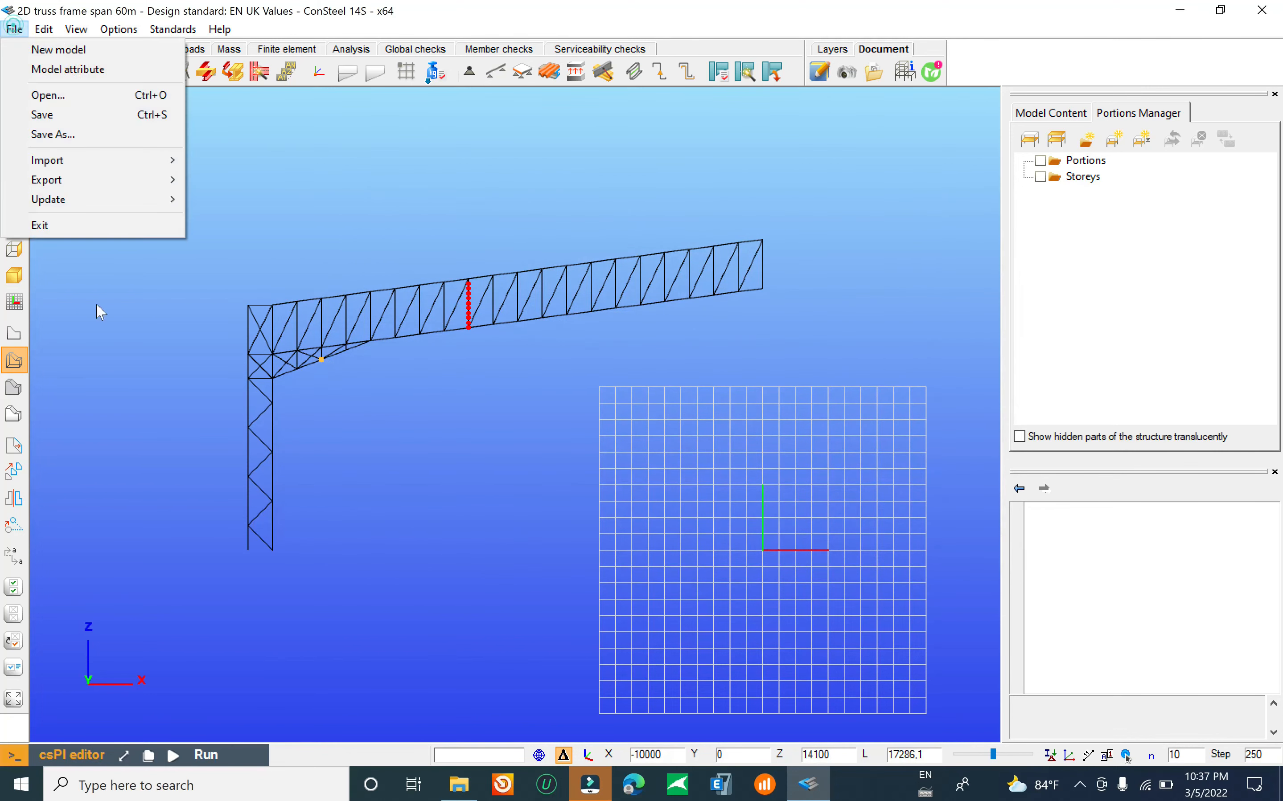
{"action": "left_click", "coordinate": [50, 117]}
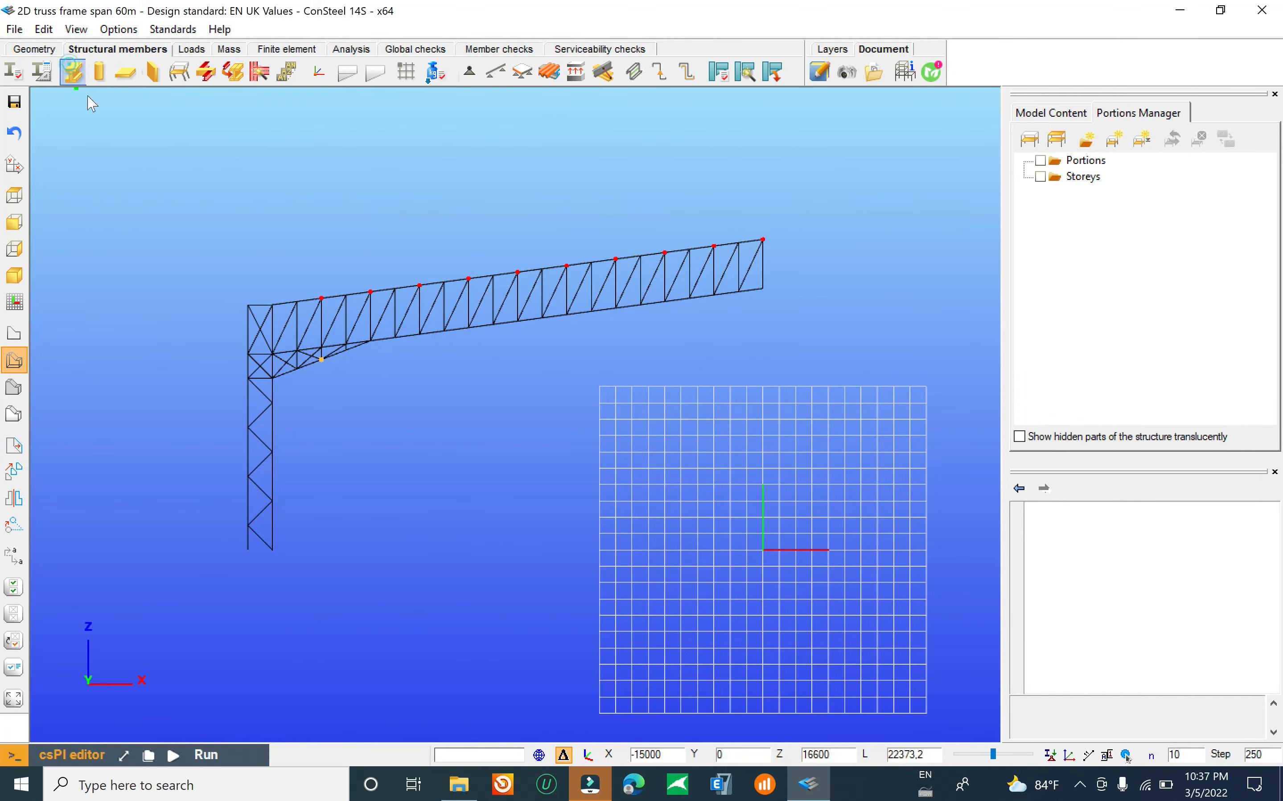
Step: Start the Beam command and remove the RHS 300x200x8 section from the model's loaded sections
{"action": "left_click", "coordinate": [73, 73]}
{"action": "left_click_drag", "start_coordinate": [264, 109], "coordinate": [923, 212]}
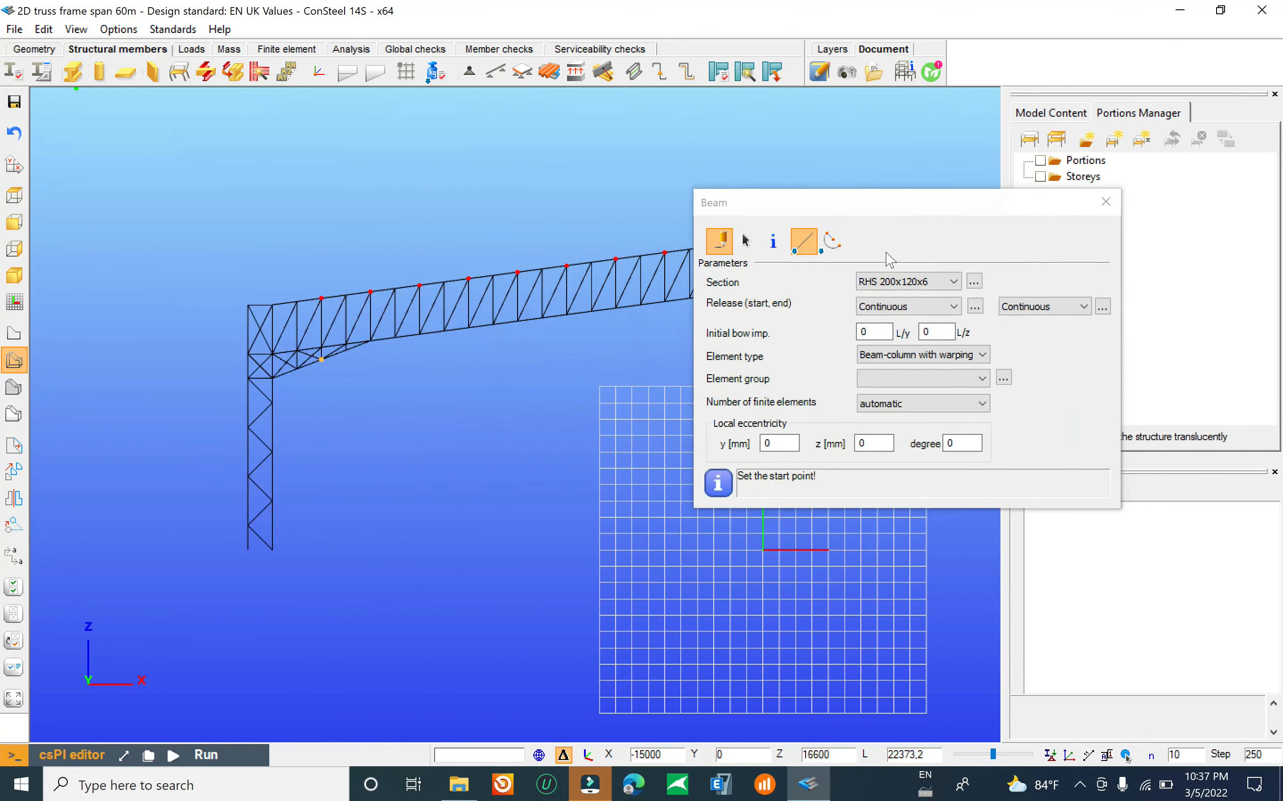
{"action": "left_click", "coordinate": [907, 281]}
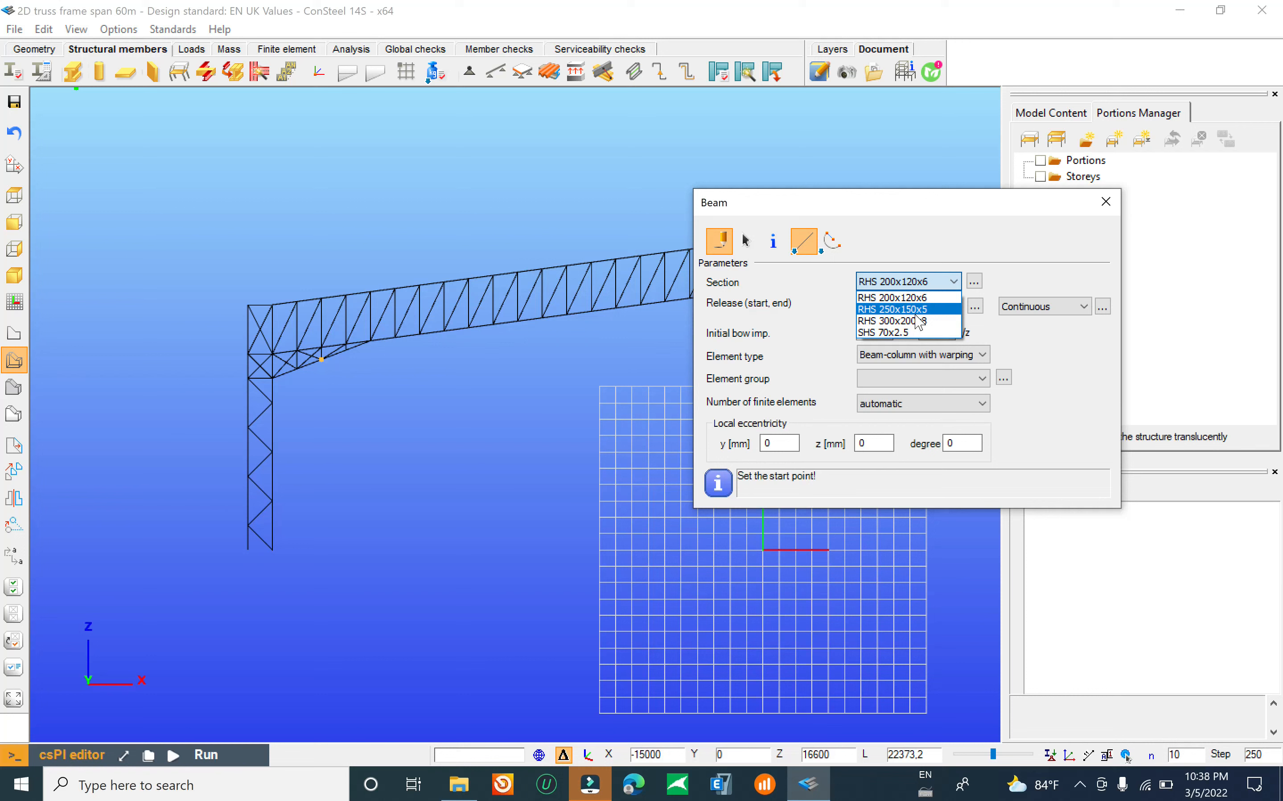
{"action": "left_click", "coordinate": [1000, 273]}
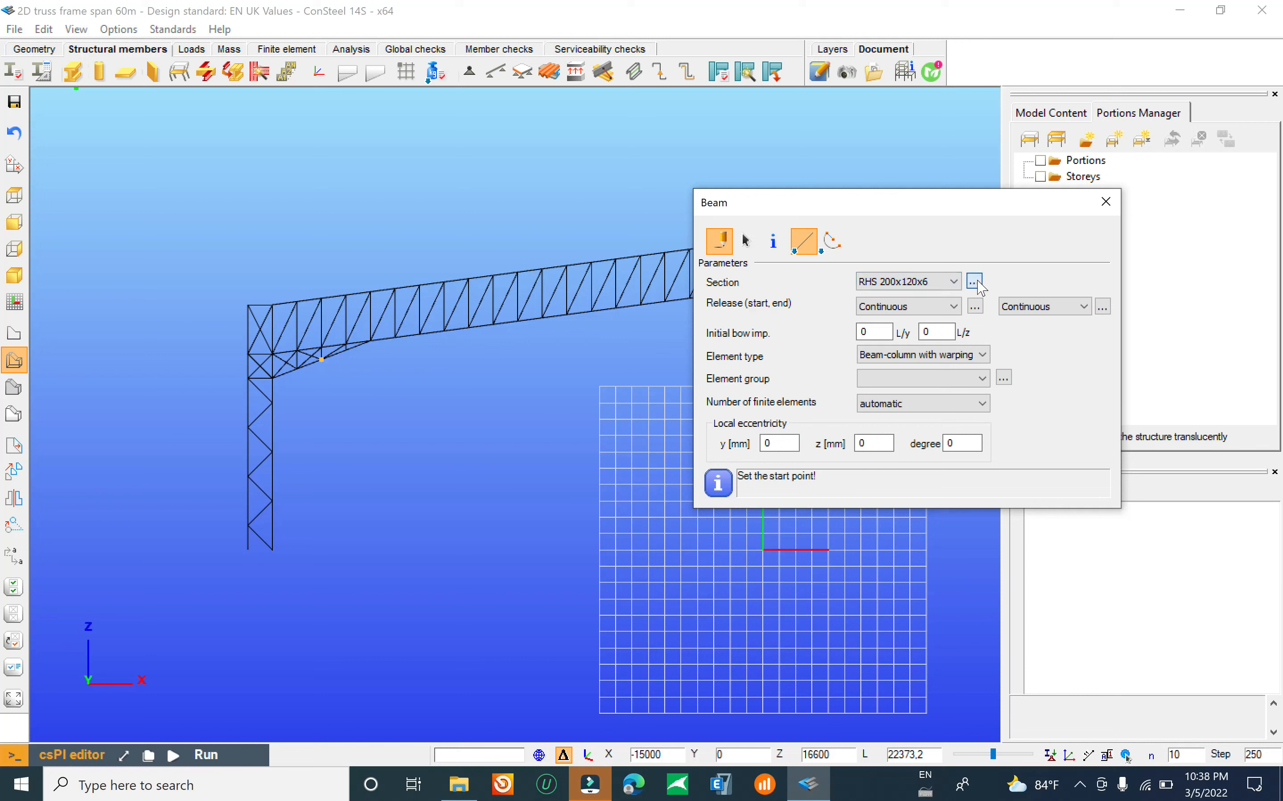
{"action": "left_click", "coordinate": [975, 281]}
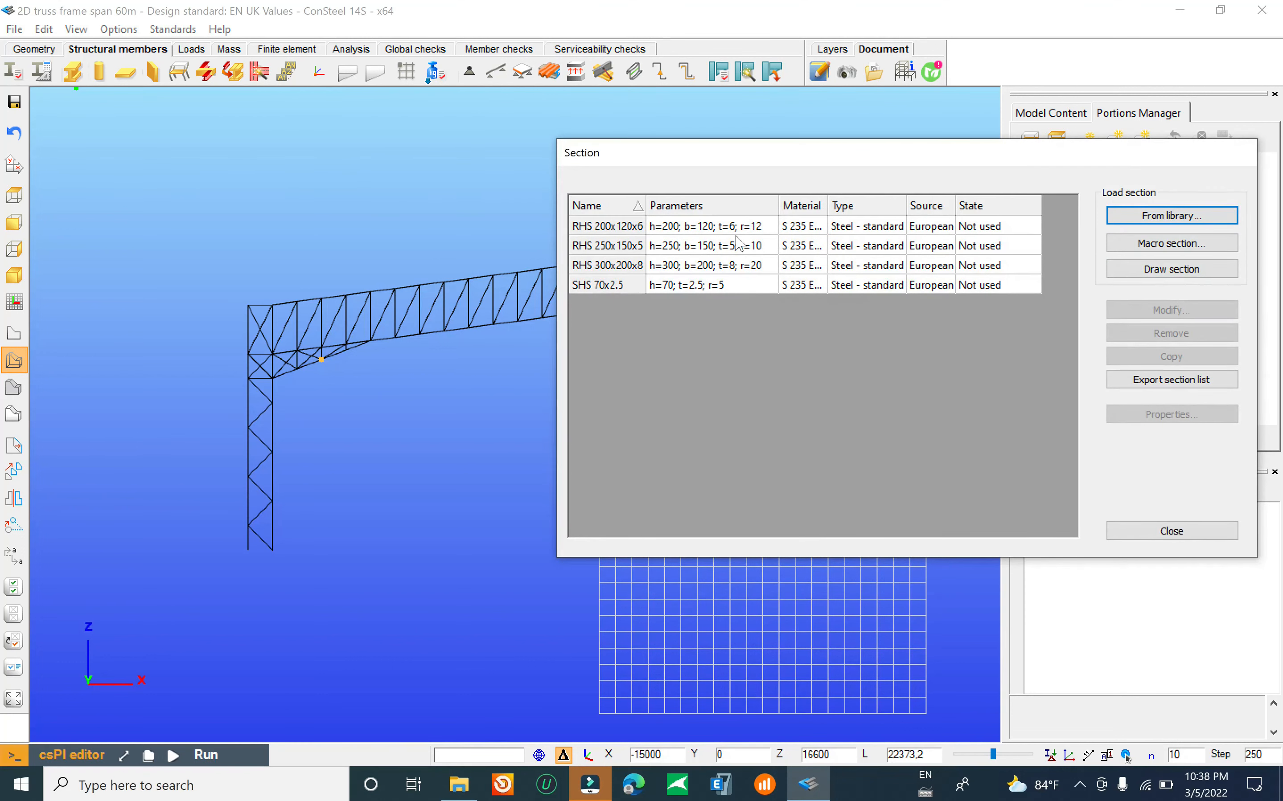
{"action": "left_click", "coordinate": [624, 270]}
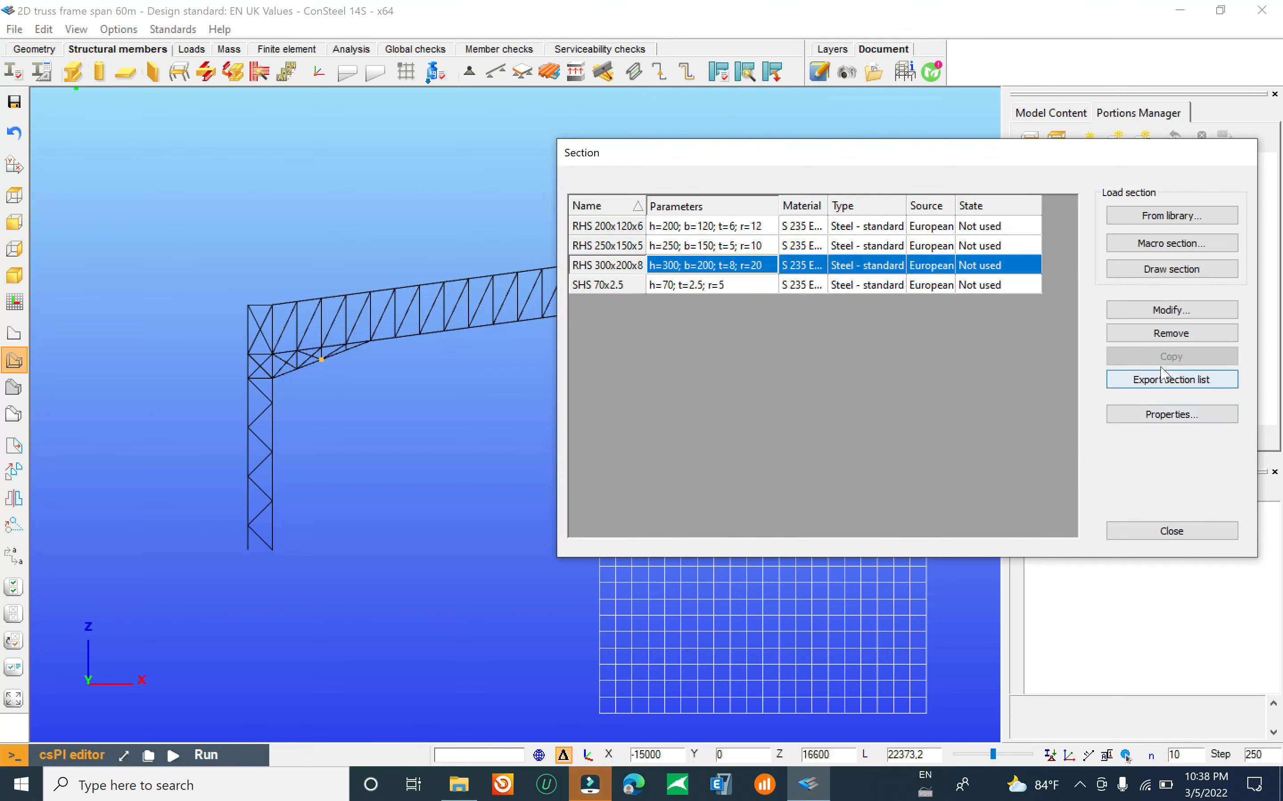
{"action": "left_click", "coordinate": [1172, 333]}
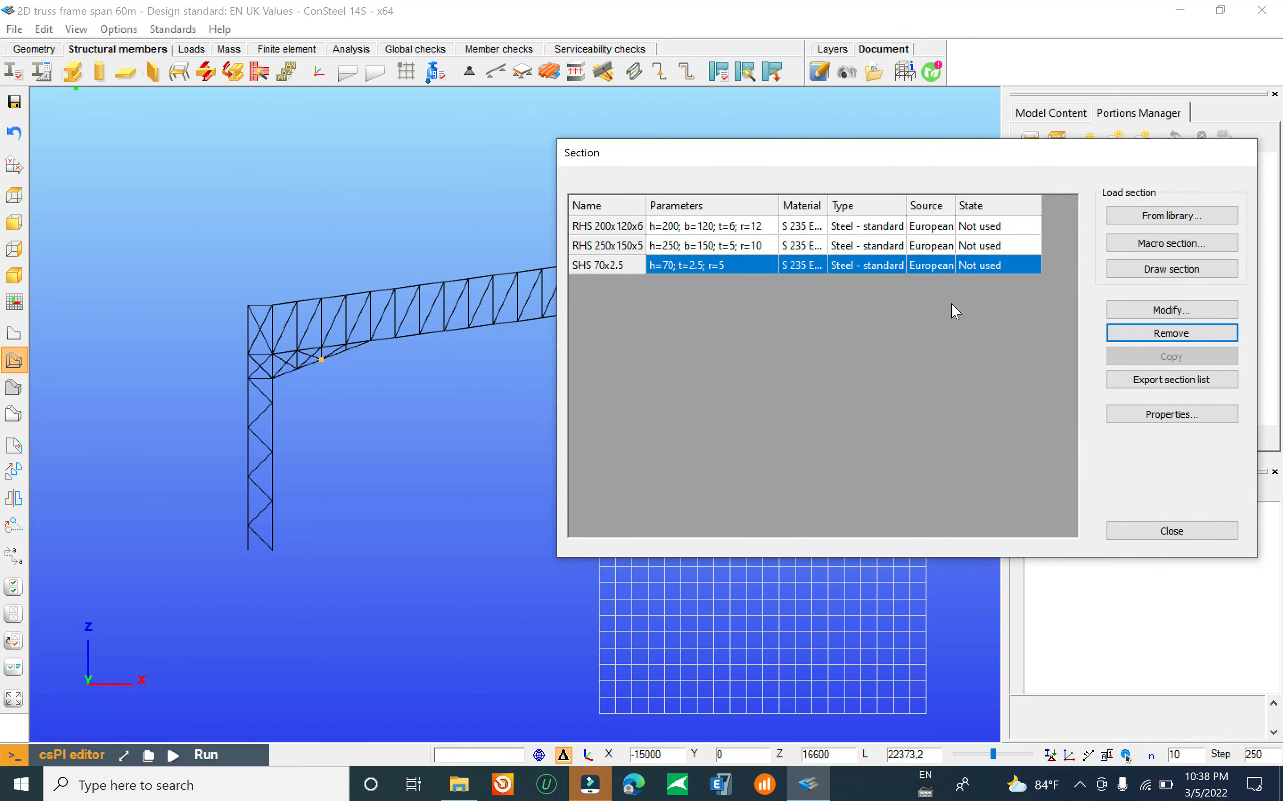
Step: Load the European hot-rolled RHS 400x200x8 section in S 235 from the library as the beam section
{"action": "left_click", "coordinate": [1187, 217]}
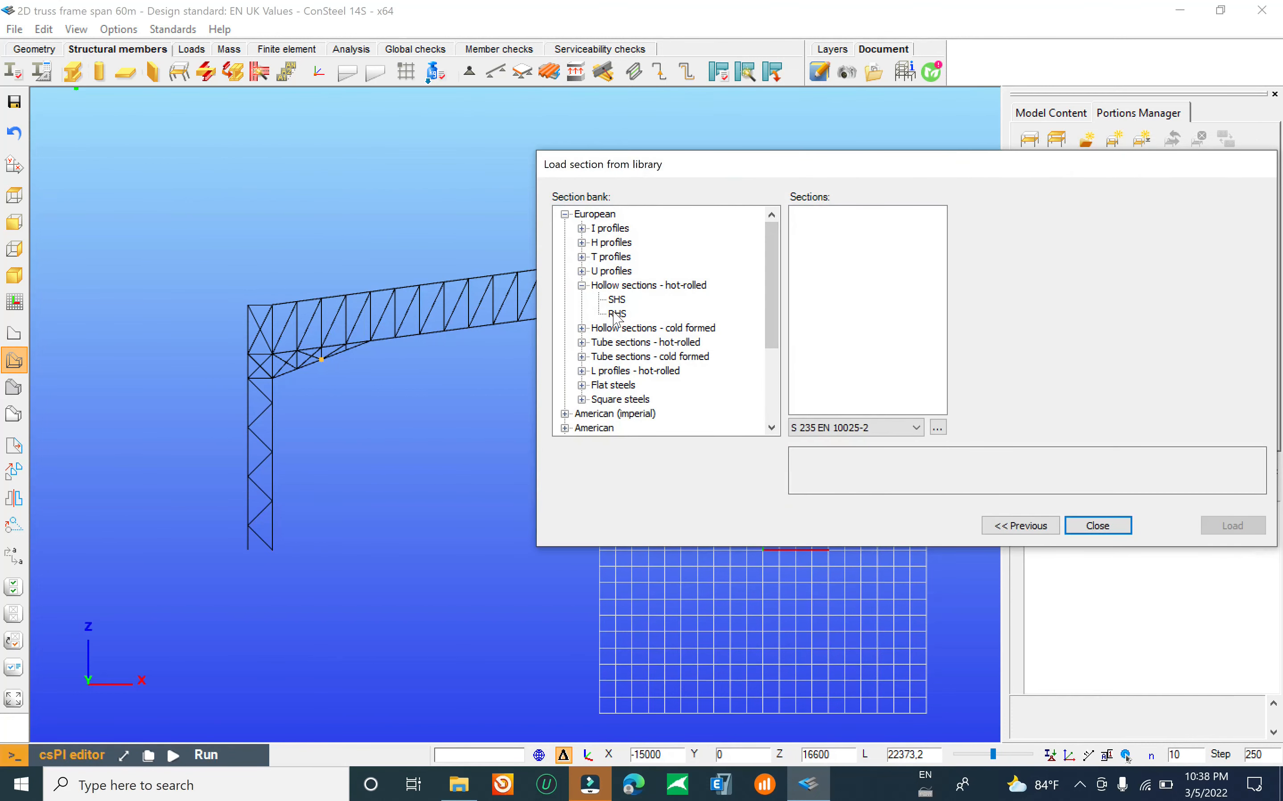
{"action": "left_click", "coordinate": [617, 314]}
{"action": "left_click_drag", "start_coordinate": [942, 233], "coordinate": [927, 412]}
{"action": "left_click_drag", "start_coordinate": [830, 385], "coordinate": [832, 387]}
{"action": "left_click", "coordinate": [846, 376]}
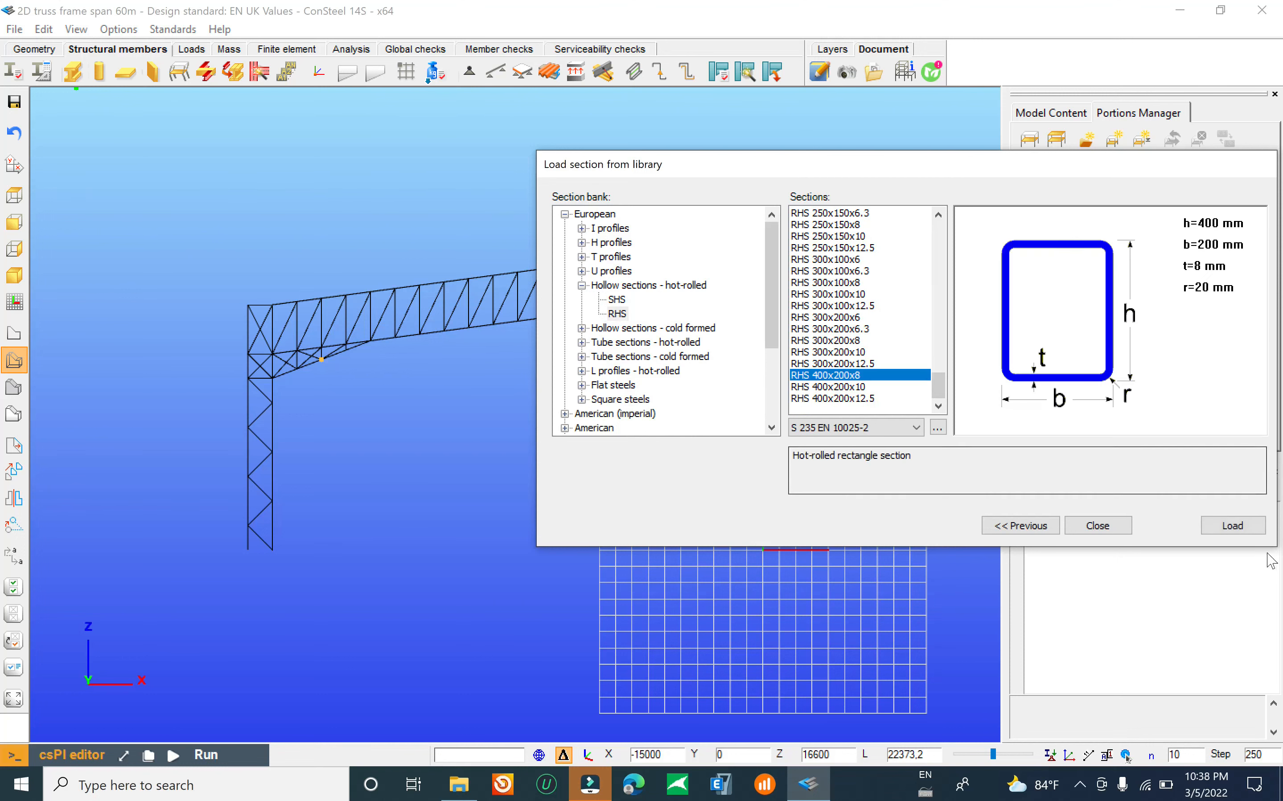
{"action": "left_click", "coordinate": [1097, 525]}
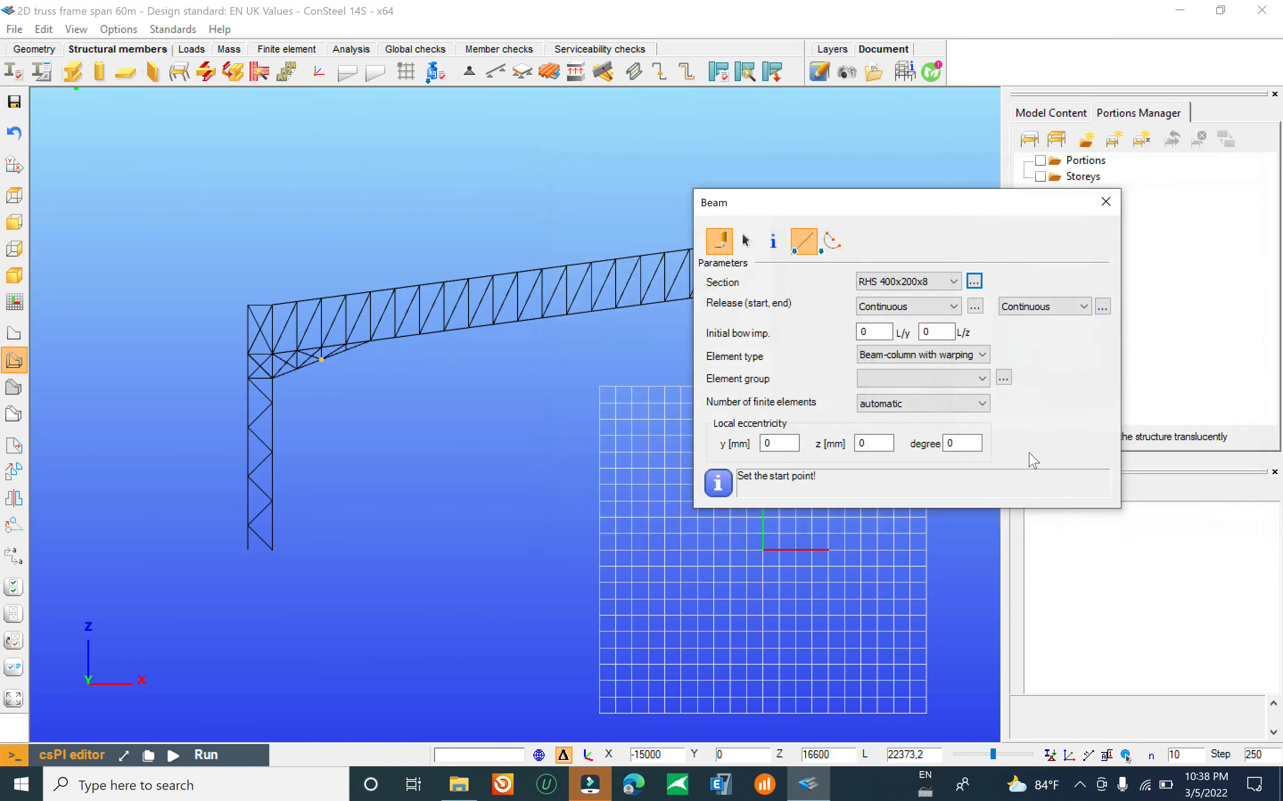
Step: Assign an RHS 400x200x8 beam member to the existing line of the laced column's inner vertical chord
{"action": "left_click", "coordinate": [746, 241]}
{"action": "scroll", "coordinate": [354, 428], "scroll_direction": "up", "scroll_amount": 3}
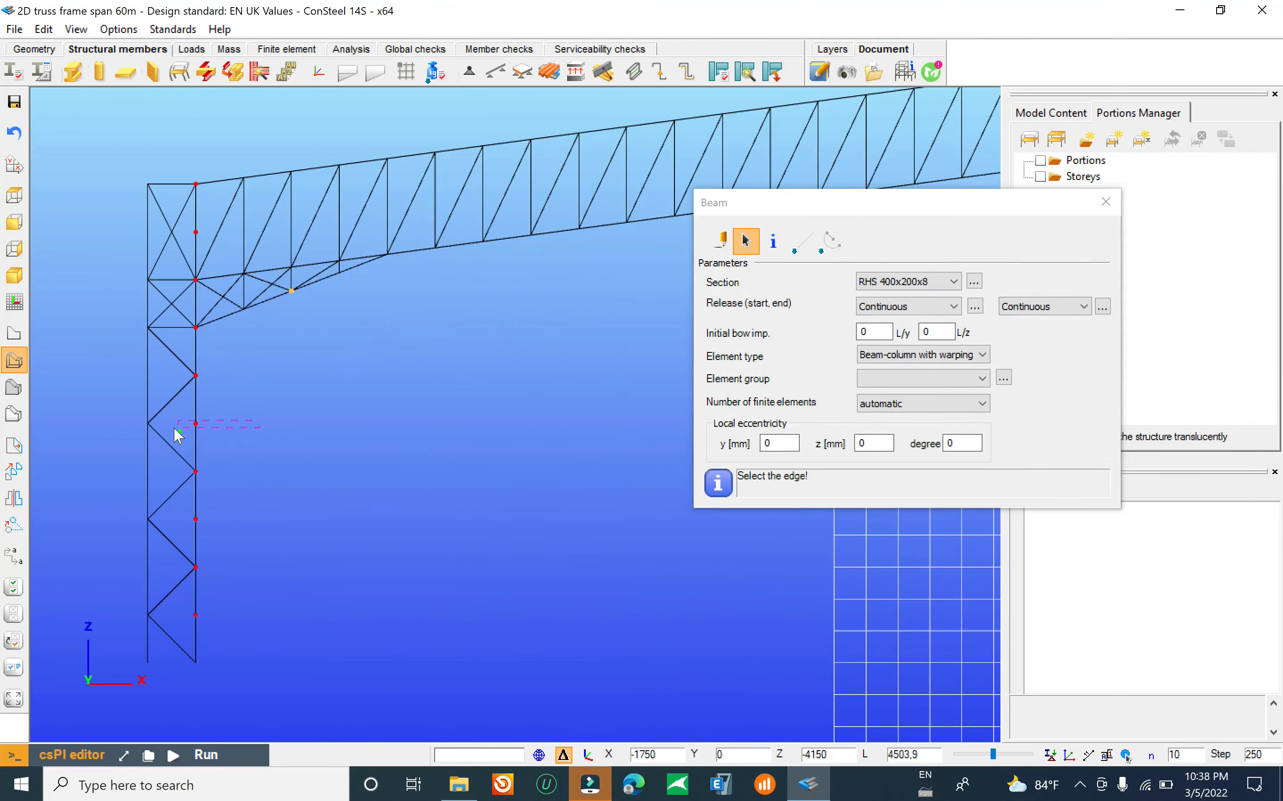
{"action": "left_click", "coordinate": [195, 429]}
Step: Switch the beam section to RHS 250x150x5 and assign it to the line of the laced column's outer vertical chord
{"action": "scroll", "coordinate": [363, 290], "scroll_direction": "down", "scroll_amount": 2}
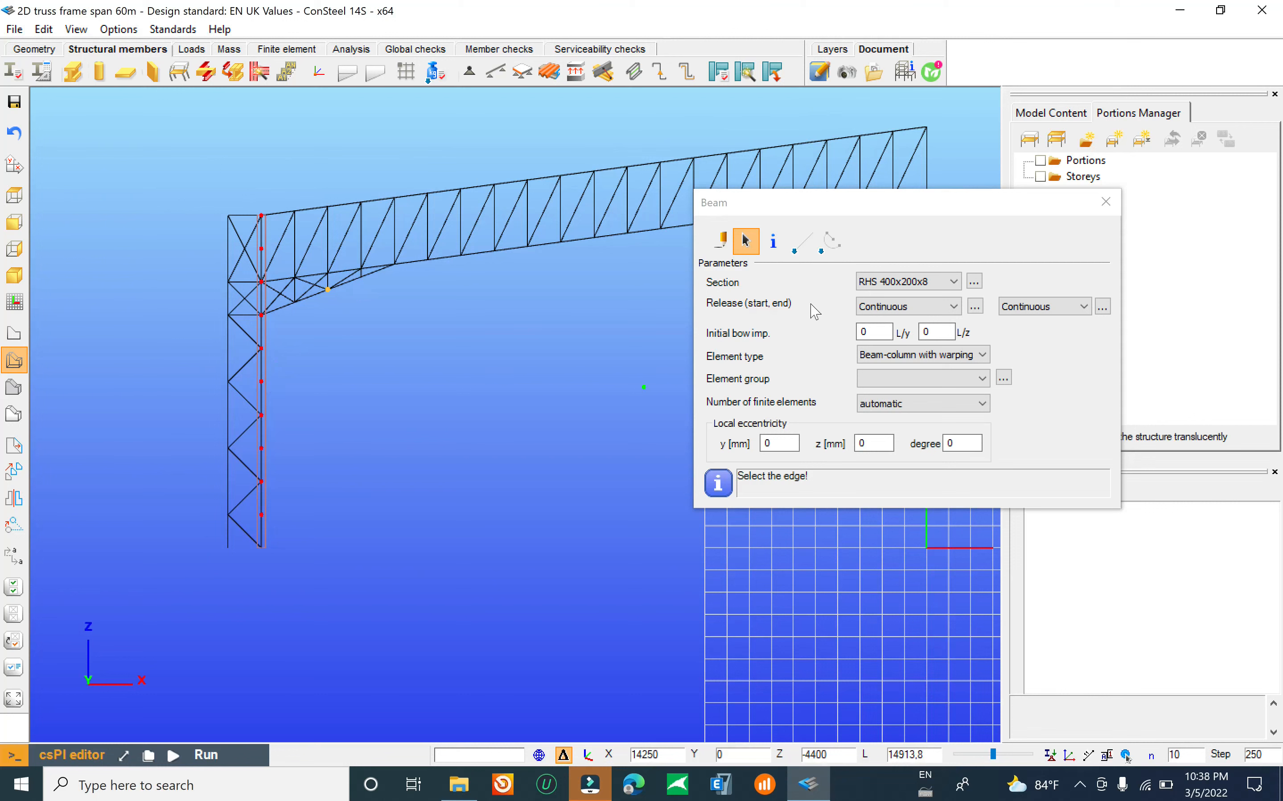
{"action": "left_click", "coordinate": [927, 284]}
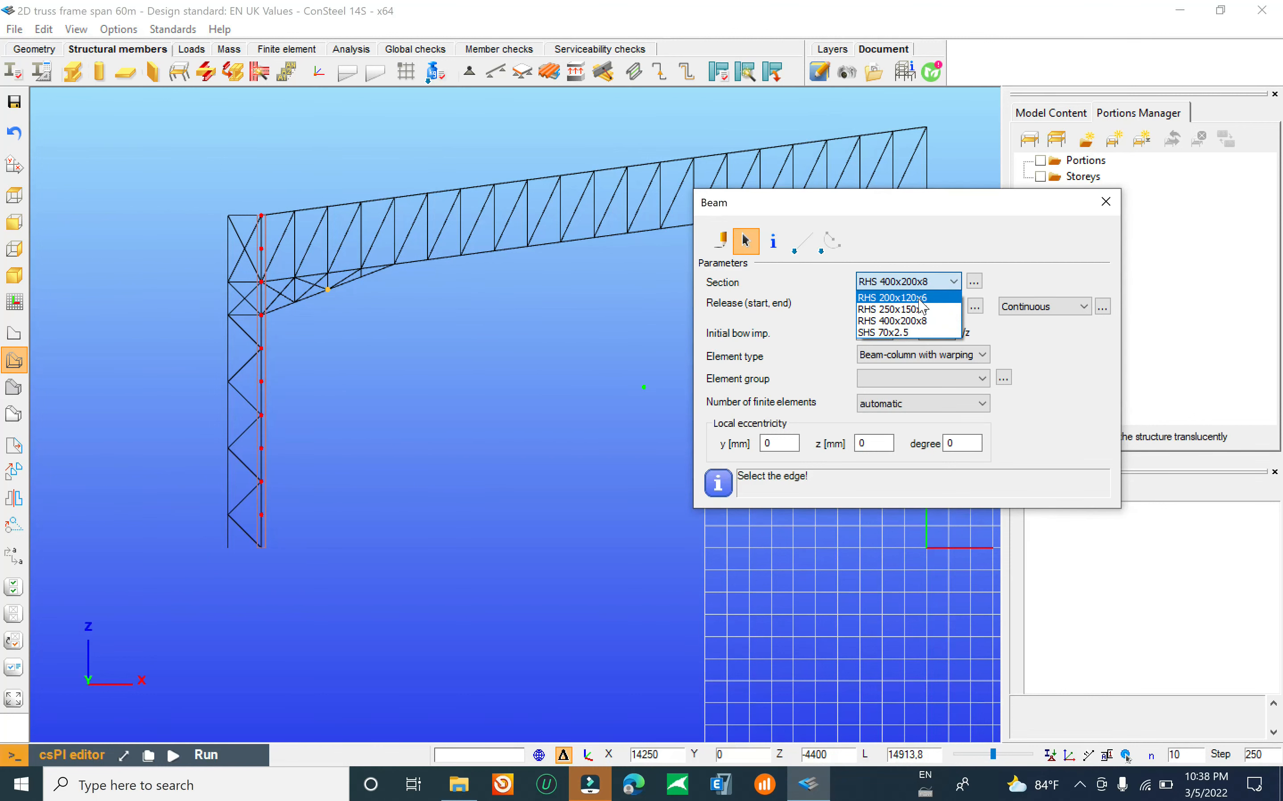
{"action": "left_click", "coordinate": [901, 309]}
{"action": "scroll", "coordinate": [296, 435], "scroll_direction": "up", "scroll_amount": 3}
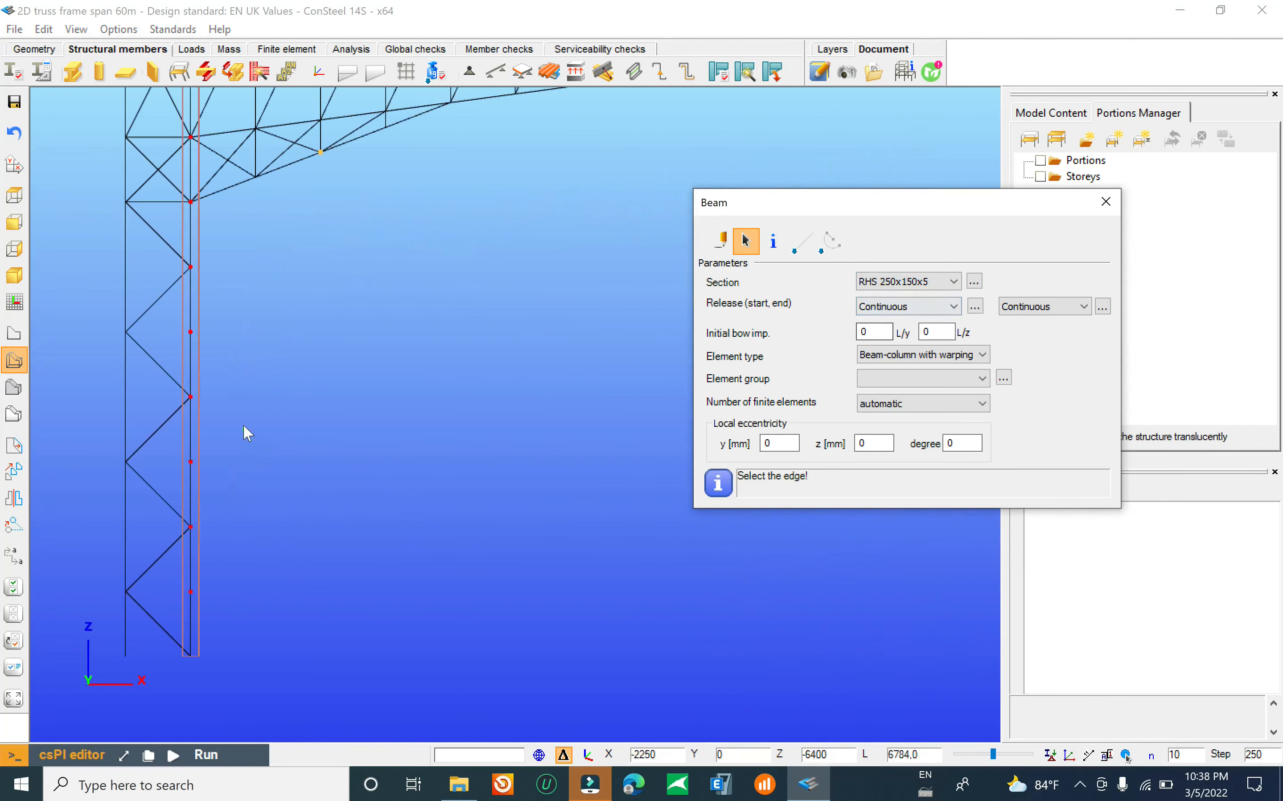
{"action": "left_click", "coordinate": [125, 392]}
Step: Assign RHS 250x150x5 beam members to the upper and lower chord lines of the roof truss
{"action": "scroll", "coordinate": [442, 390], "scroll_direction": "down", "scroll_amount": 4}
{"action": "middle_click_drag", "start_coordinate": [470, 361], "coordinate": [190, 435]}
{"action": "scroll", "coordinate": [327, 280], "scroll_direction": "up", "scroll_amount": 2}
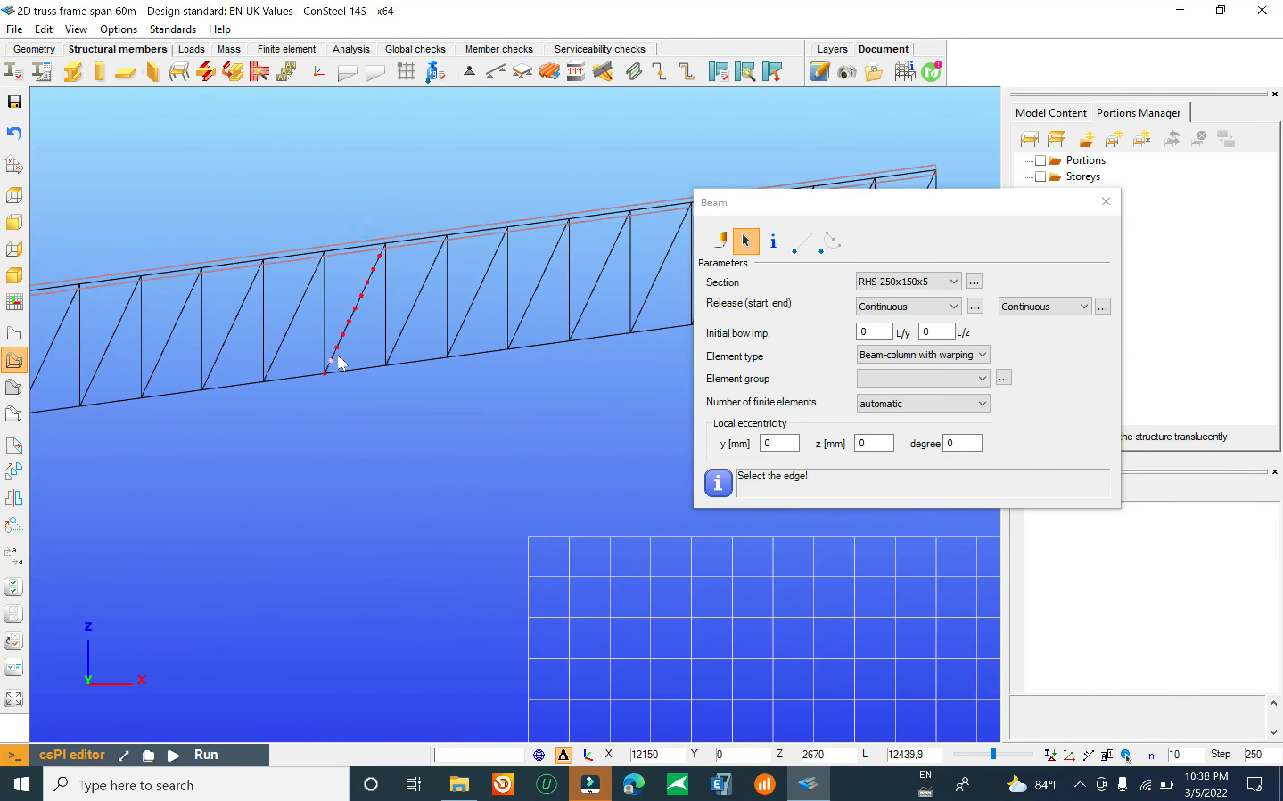
{"action": "scroll", "coordinate": [339, 366], "scroll_direction": "down", "scroll_amount": 4}
{"action": "scroll", "coordinate": [329, 419], "scroll_direction": "up", "scroll_amount": 6}
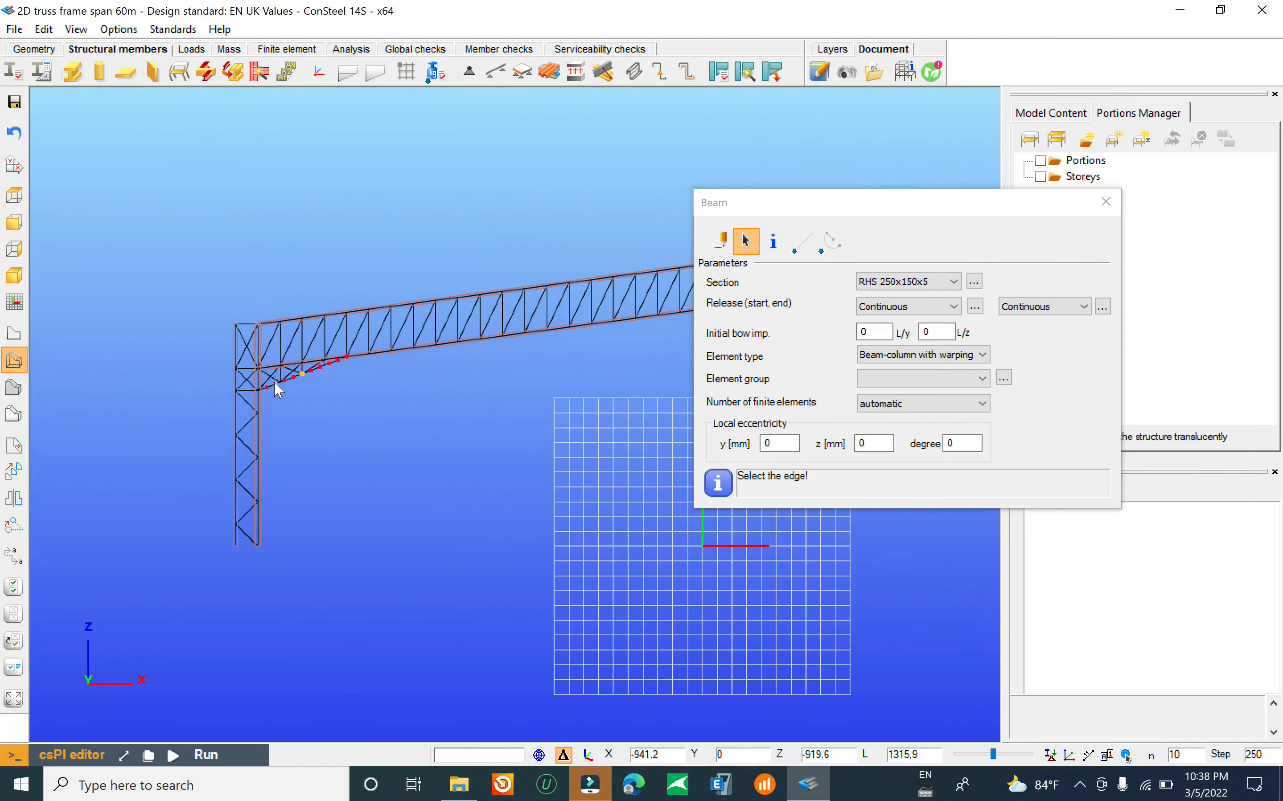
Step: Assign an RHS 250x150x5 beam member to the inclined lower chord line of the haunch
{"action": "scroll", "coordinate": [289, 454], "scroll_direction": "down", "scroll_amount": 6}
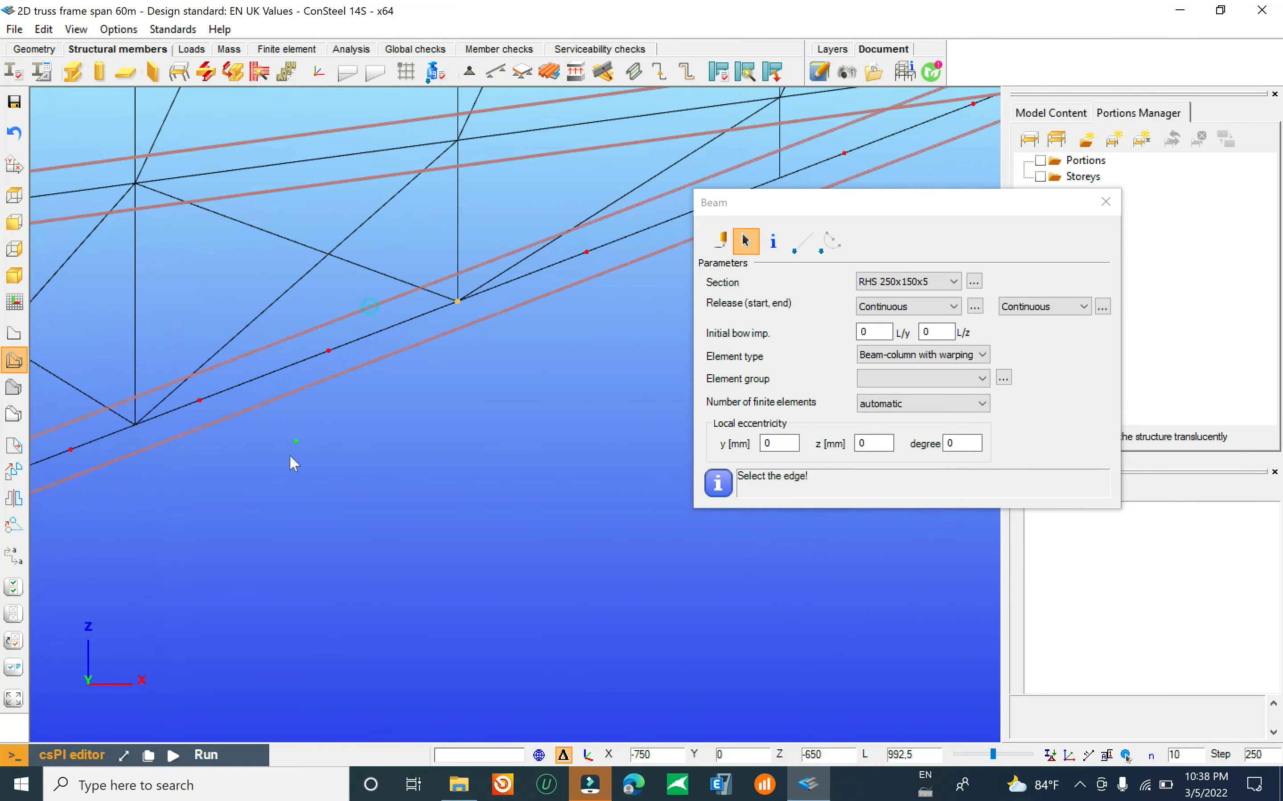
{"action": "scroll", "coordinate": [365, 443], "scroll_direction": "up", "scroll_amount": 5}
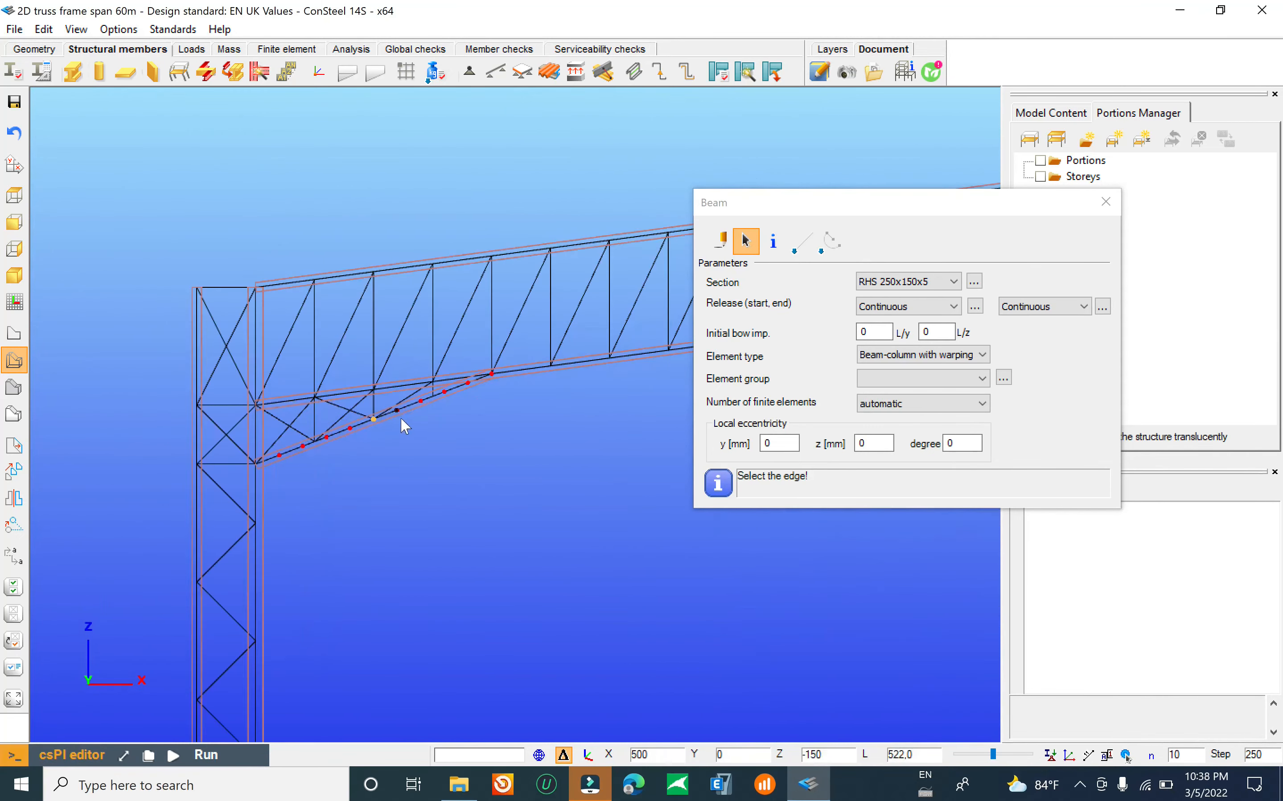
{"action": "middle_click_drag", "start_coordinate": [495, 356], "coordinate": [292, 409]}
{"action": "scroll", "coordinate": [292, 410], "scroll_direction": "down", "scroll_amount": 5}
Step: Switch the beam section to RHS 200x120x6 and assign it to verticals and diagonals of the truss panels just beyond the haunch
{"action": "left_click", "coordinate": [923, 286]}
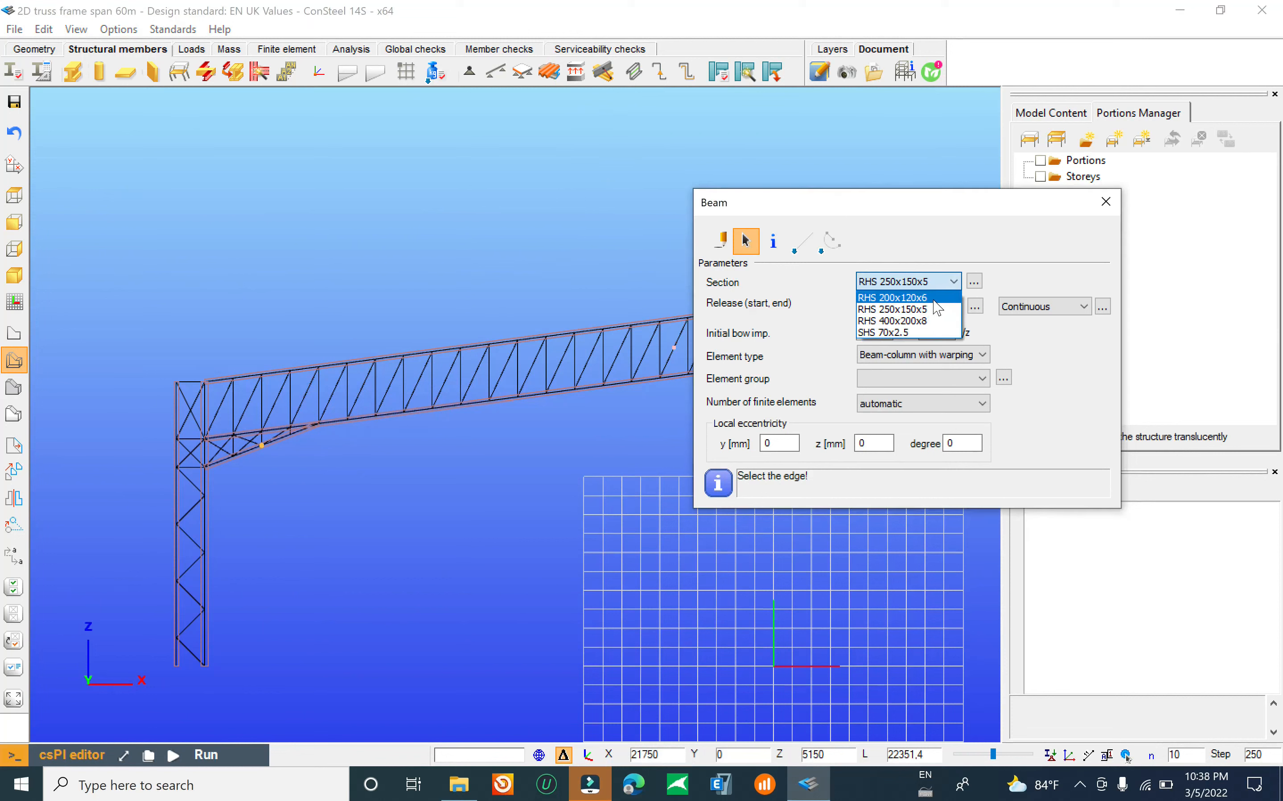
{"action": "left_click", "coordinate": [934, 302]}
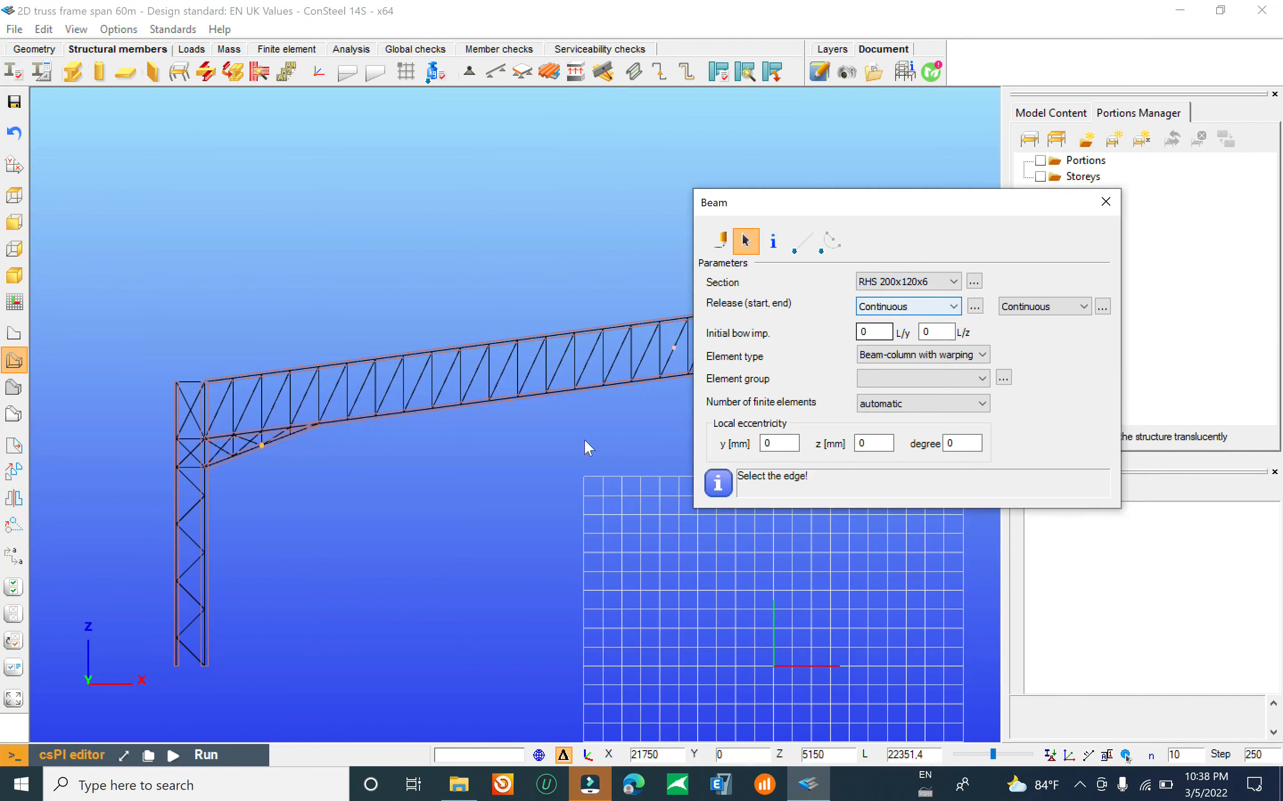
{"action": "scroll", "coordinate": [398, 416], "scroll_direction": "down", "scroll_amount": 2}
{"action": "scroll", "coordinate": [389, 387], "scroll_direction": "down", "scroll_amount": 1}
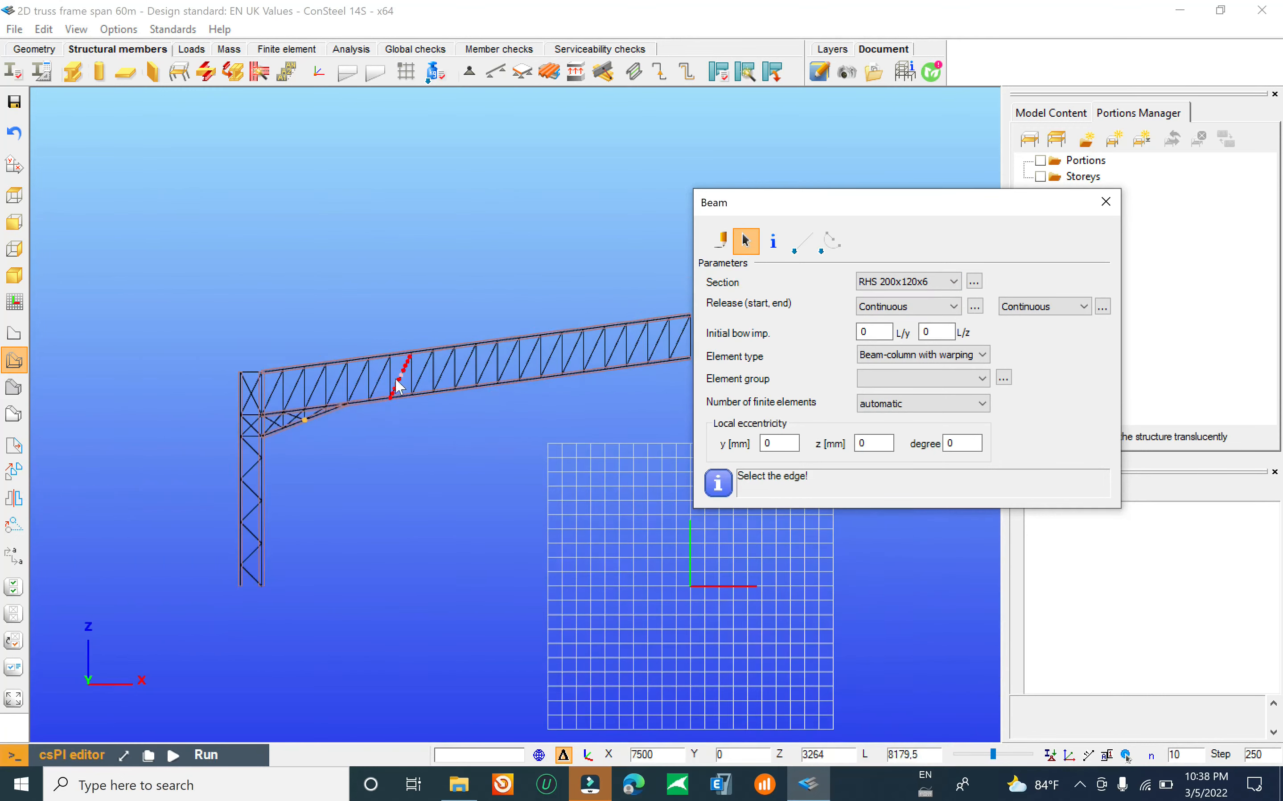
{"action": "scroll", "coordinate": [437, 374], "scroll_direction": "down", "scroll_amount": 1}
{"action": "scroll", "coordinate": [429, 369], "scroll_direction": "up", "scroll_amount": 3}
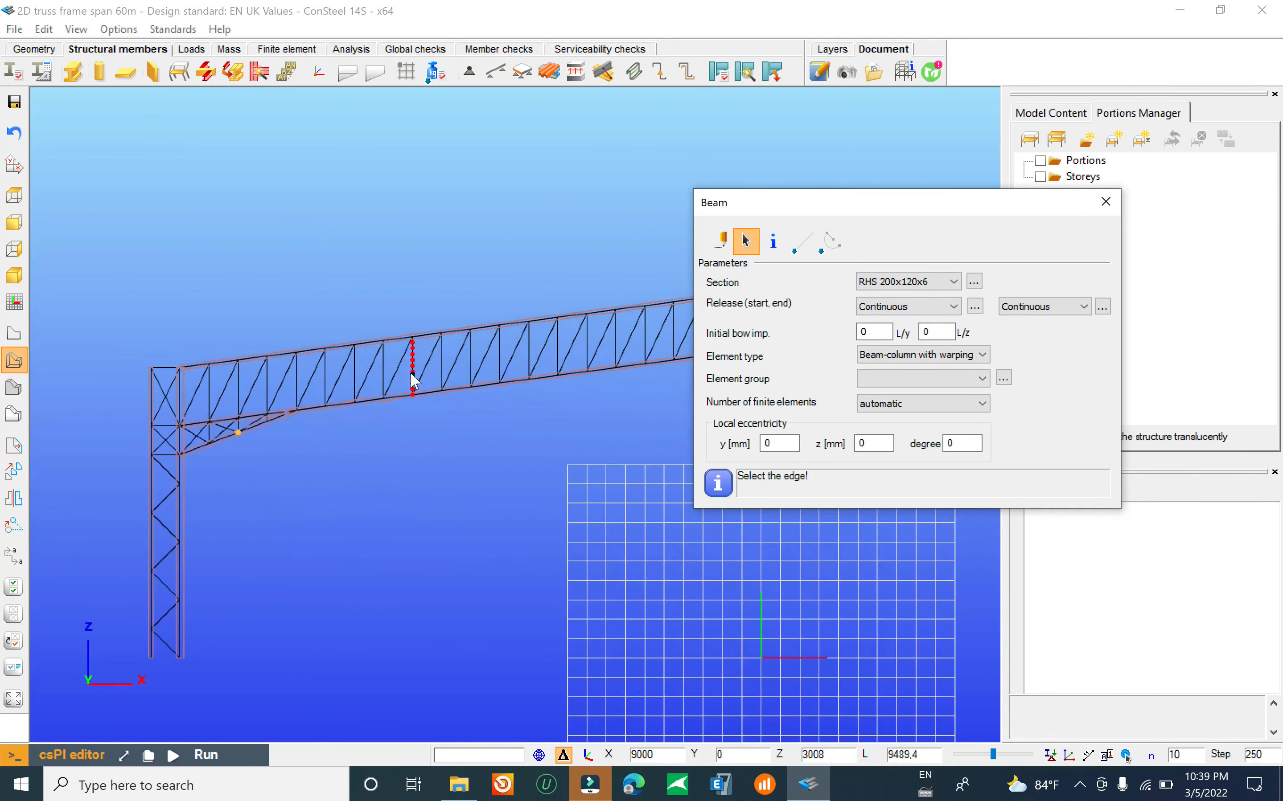
{"action": "left_click", "coordinate": [421, 351]}
{"action": "left_click", "coordinate": [400, 361]}
{"action": "left_click", "coordinate": [378, 365]}
{"action": "left_click", "coordinate": [361, 373]}
{"action": "scroll", "coordinate": [358, 372], "scroll_direction": "up", "scroll_amount": 3}
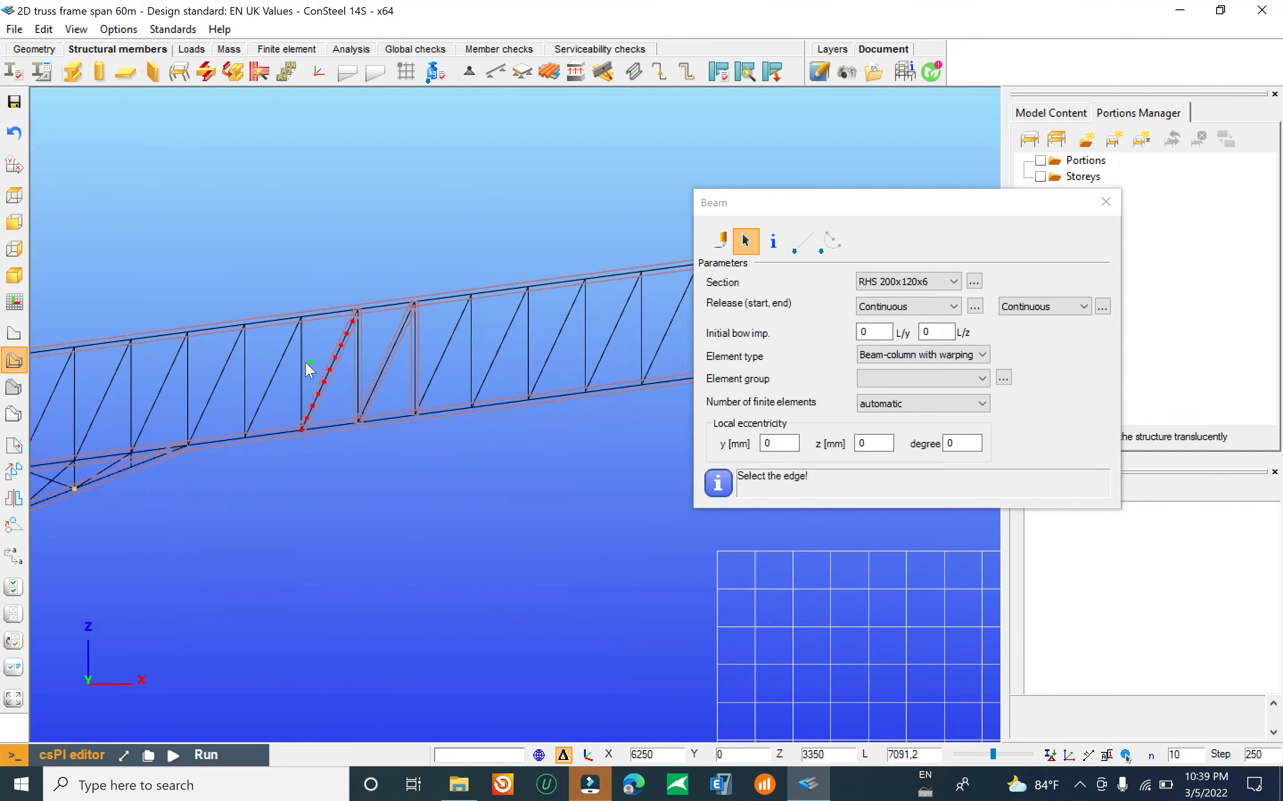
Step: Assign RHS 200x120x6 members to the remaining truss verticals and diagonals above the haunch and to the column head's crossing diagonals
{"action": "middle_click_drag", "start_coordinate": [167, 401], "coordinate": [370, 358]}
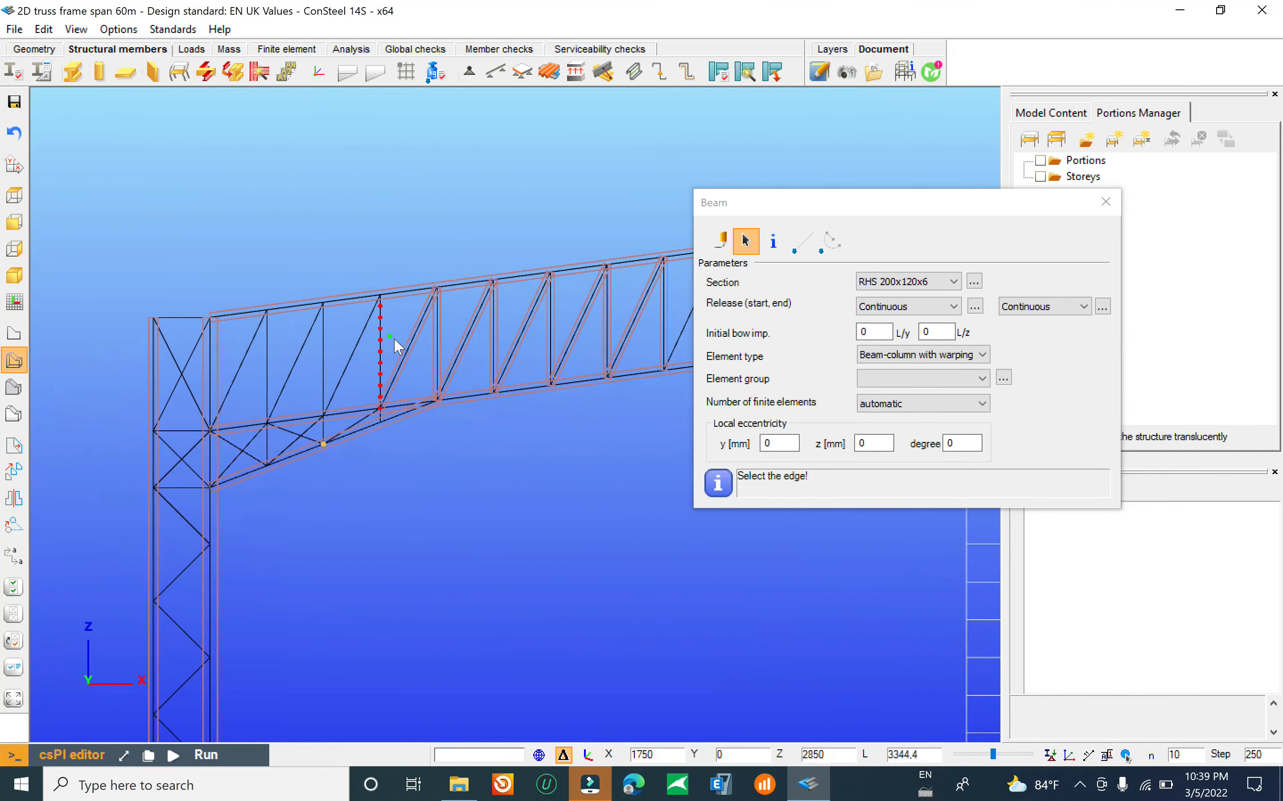
{"action": "left_click_drag", "start_coordinate": [394, 339], "coordinate": [230, 363]}
{"action": "scroll", "coordinate": [169, 373], "scroll_direction": "up", "scroll_amount": 2}
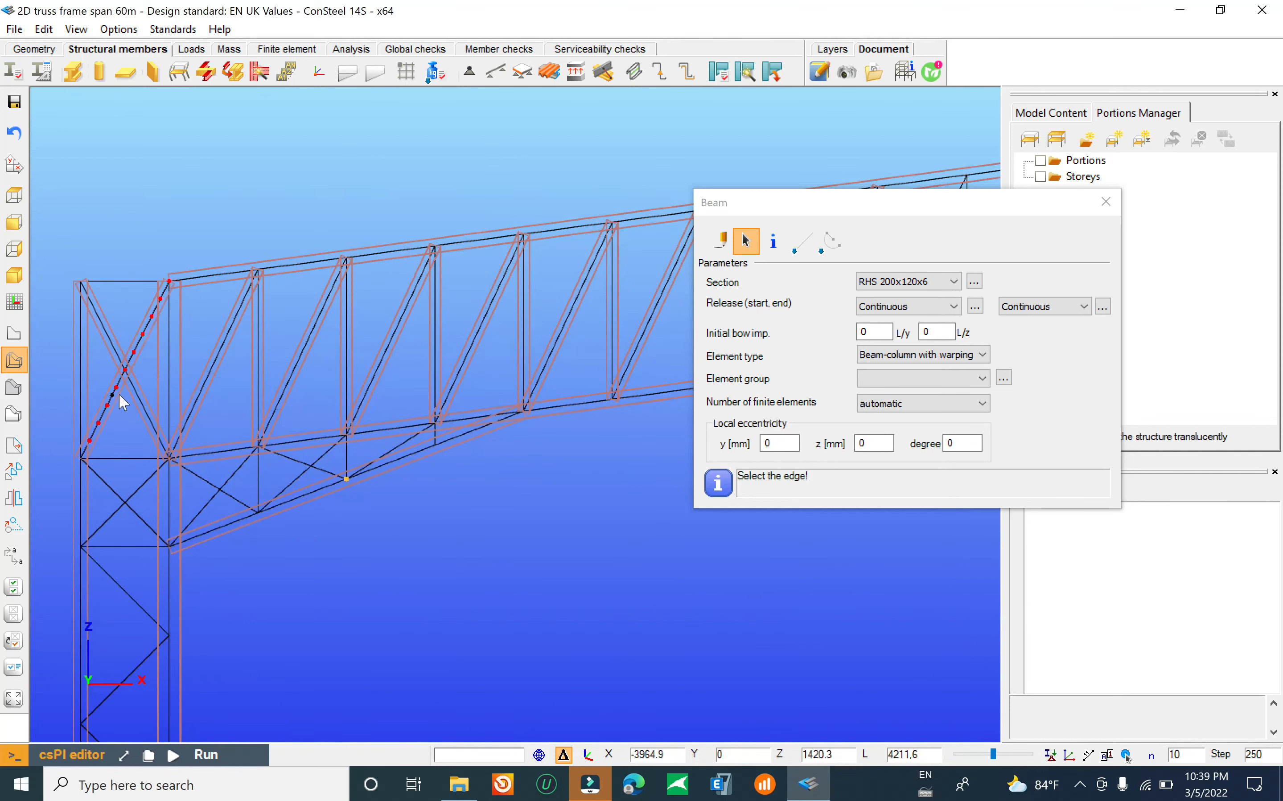
Step: Assign RHS 200x120x6 members to the column's lacing diagonals and to the horizontals and cross bracing at haunch level
{"action": "scroll", "coordinate": [118, 393], "scroll_direction": "down", "scroll_amount": 3}
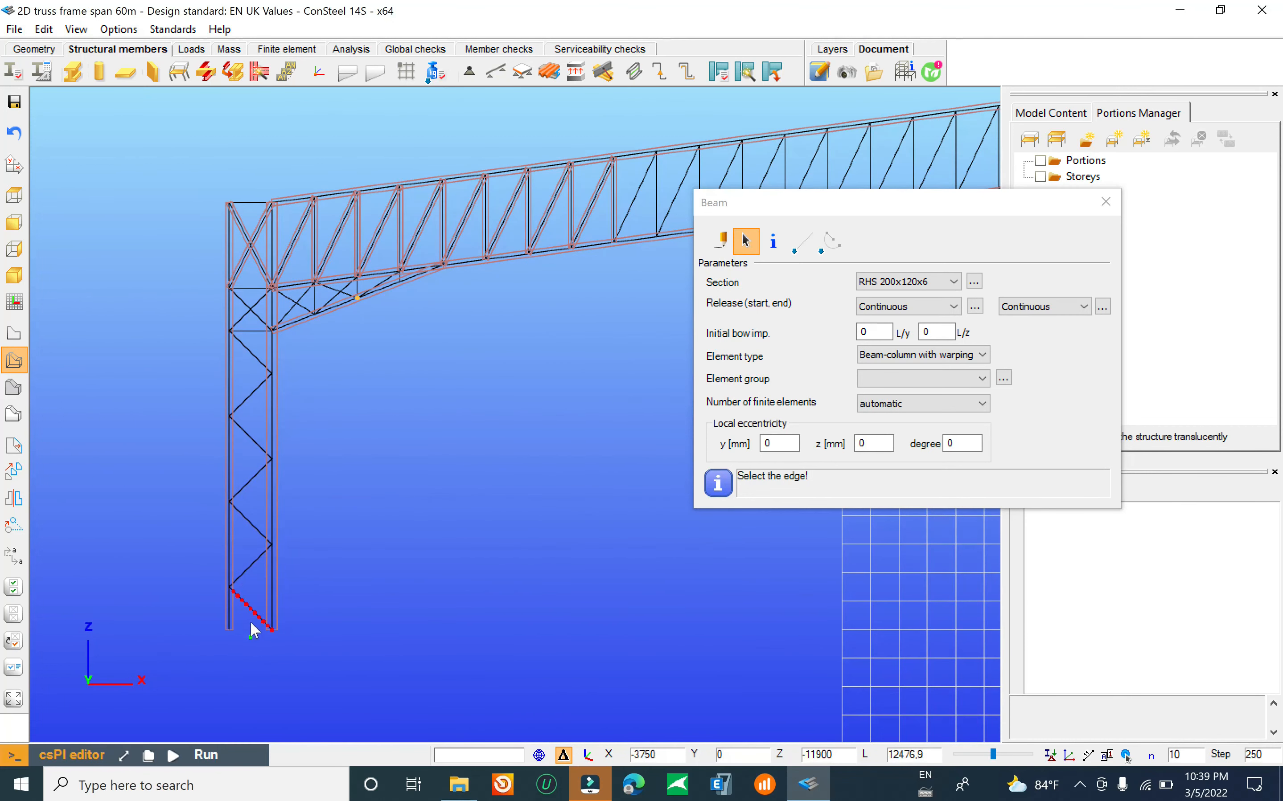
{"action": "mouse_move", "coordinate": [251, 636]}
{"action": "left_mouse_down"}
{"action": "mouse_move", "coordinate": [265, 541]}
{"action": "mouse_move", "coordinate": [243, 614]}
{"action": "left_mouse_up"}
{"action": "left_click", "coordinate": [942, 283]}
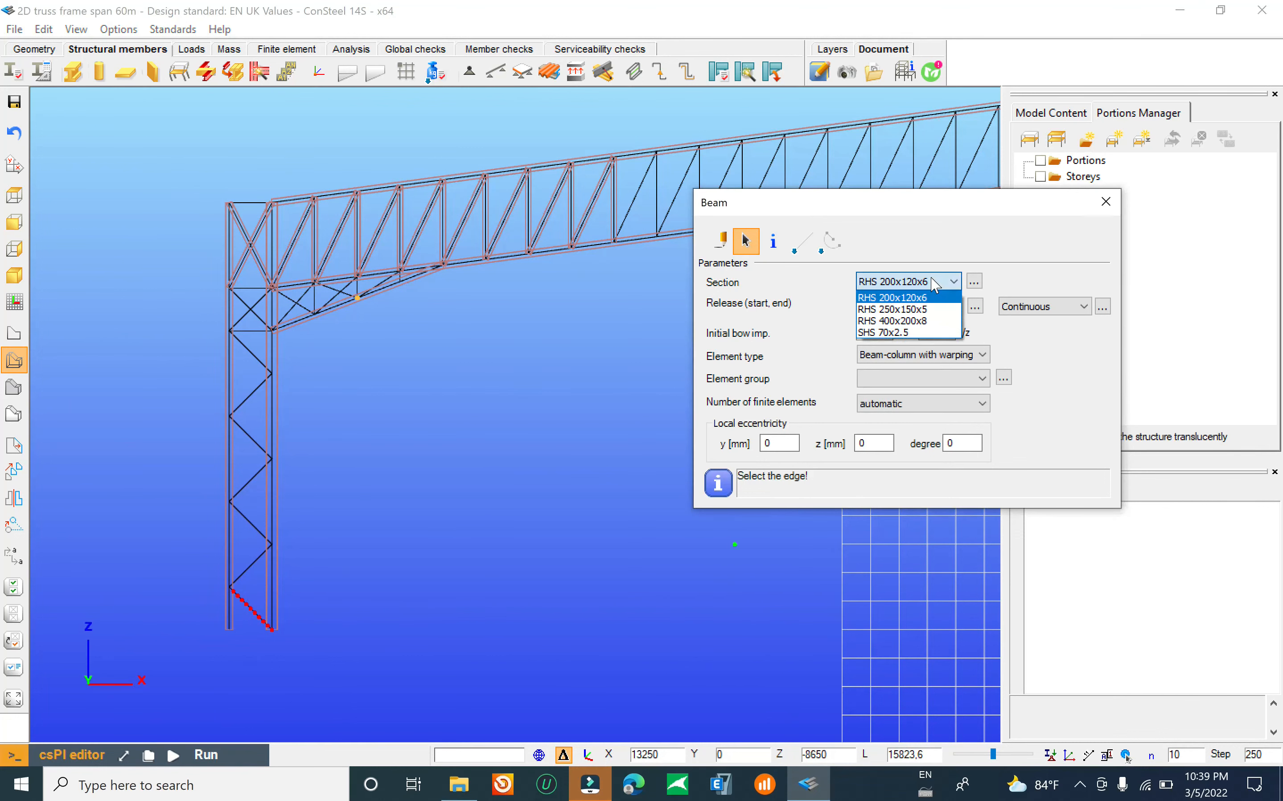
{"action": "left_click", "coordinate": [935, 285]}
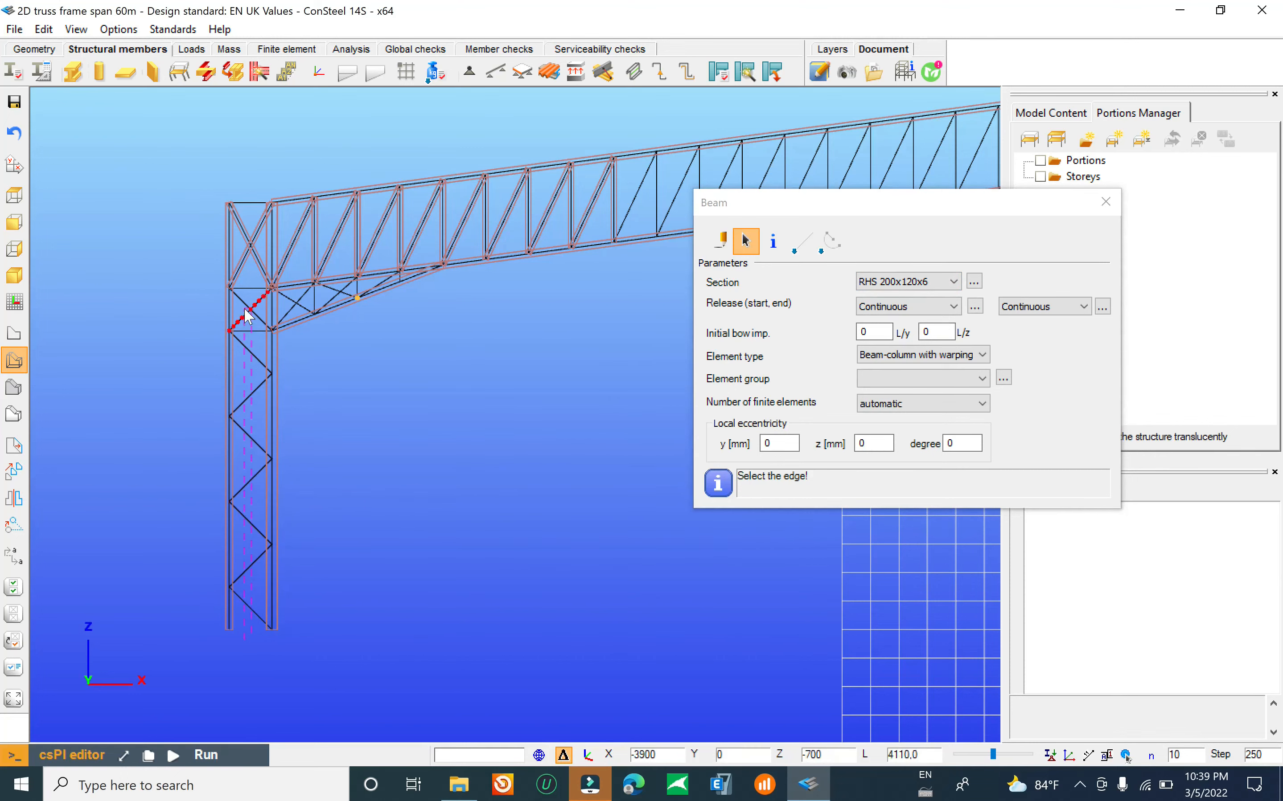
{"action": "scroll", "coordinate": [291, 428], "scroll_direction": "up", "scroll_amount": 5}
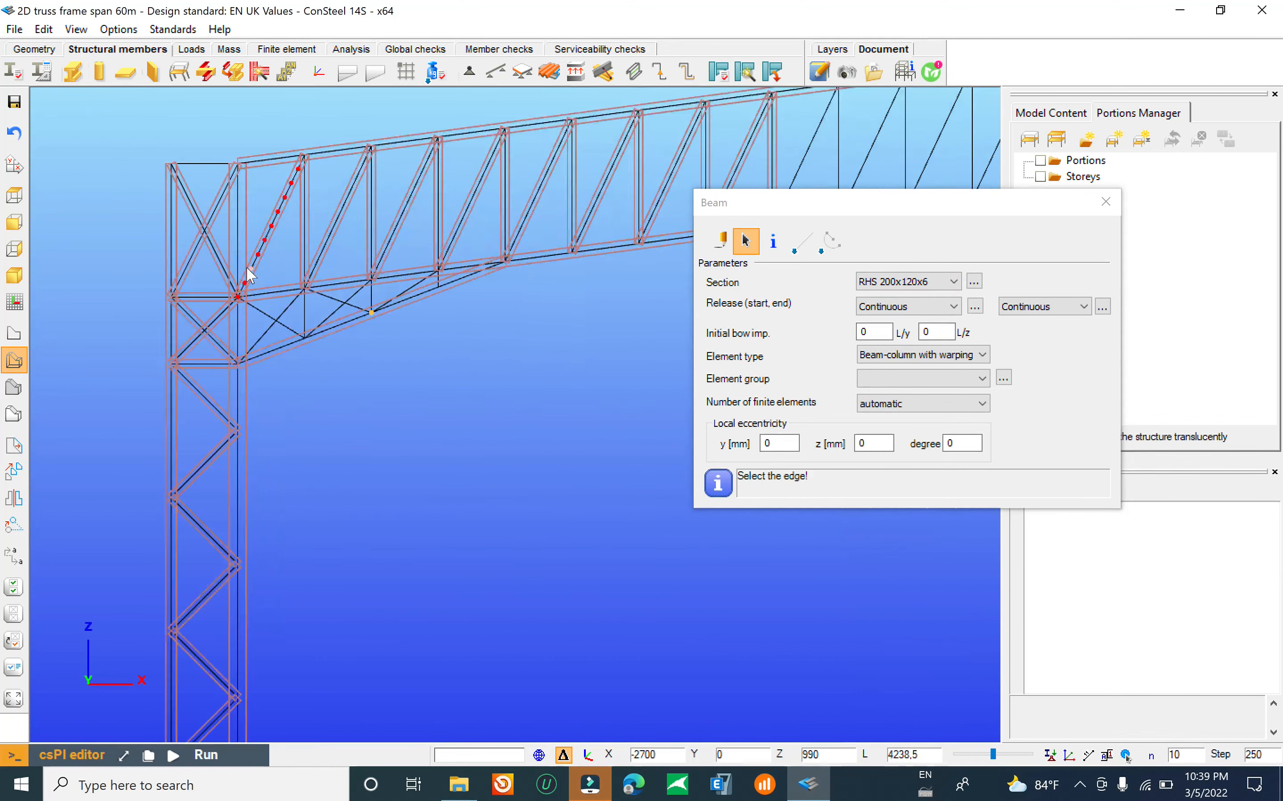
Step: Assign RHS 200x120x6 members to the haunch's internal diagonals and verticals, including the short vertical near its tip
{"action": "scroll", "coordinate": [297, 408], "scroll_direction": "up", "scroll_amount": 2}
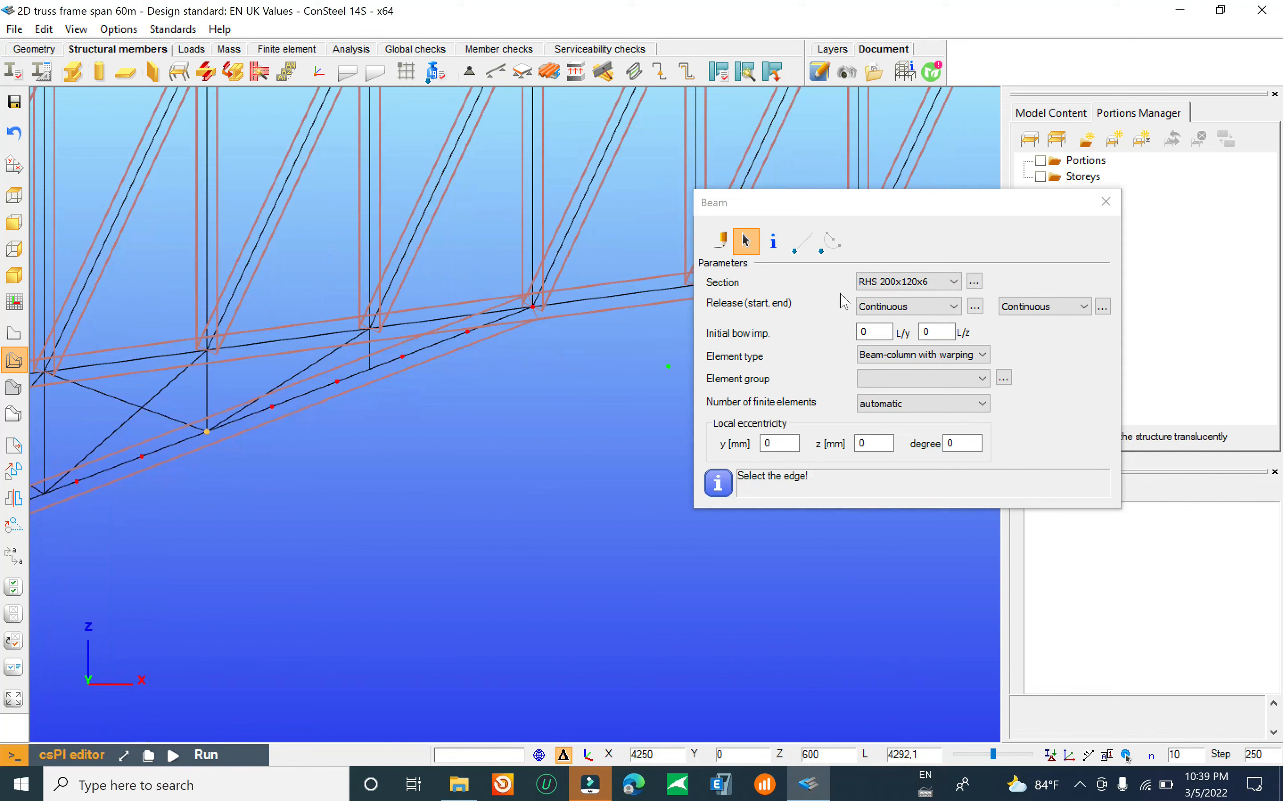
{"action": "left_click", "coordinate": [906, 278]}
{"action": "left_click", "coordinate": [906, 277]}
{"action": "middle_click_drag", "start_coordinate": [396, 455], "coordinate": [500, 429]}
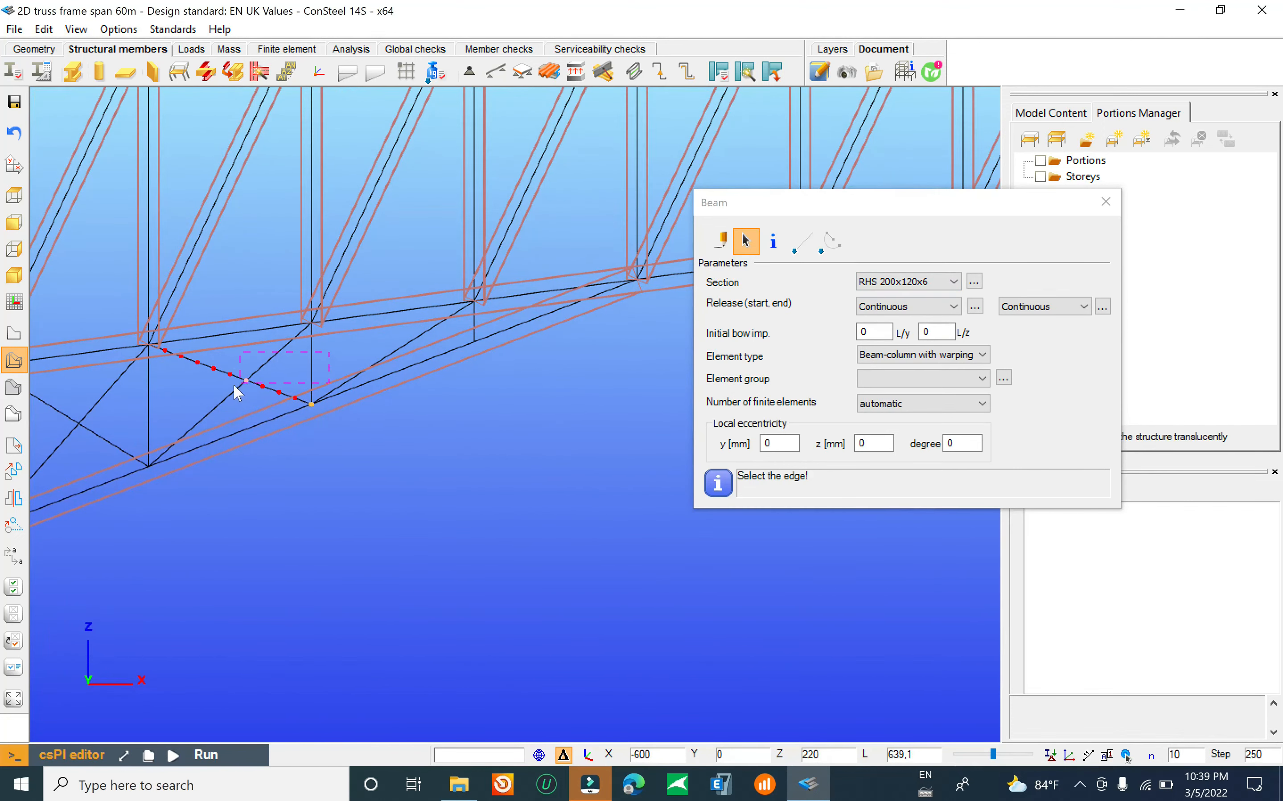
{"action": "middle_click_drag", "start_coordinate": [224, 387], "coordinate": [365, 361]}
{"action": "middle_click_drag", "start_coordinate": [448, 306], "coordinate": [149, 376]}
{"action": "scroll", "coordinate": [424, 361], "scroll_direction": "up", "scroll_amount": 3}
{"action": "scroll", "coordinate": [334, 326], "scroll_direction": "up", "scroll_amount": 3}
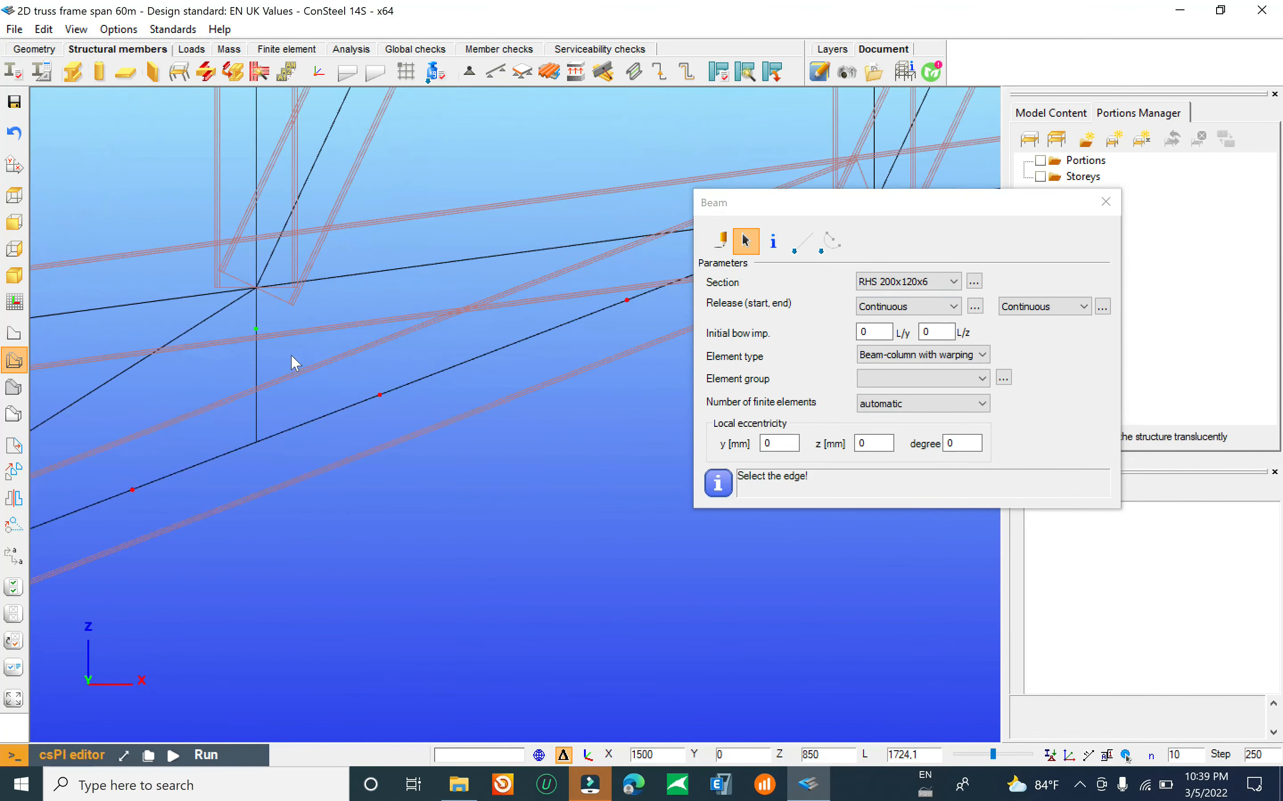
{"action": "left_click", "coordinate": [229, 381]}
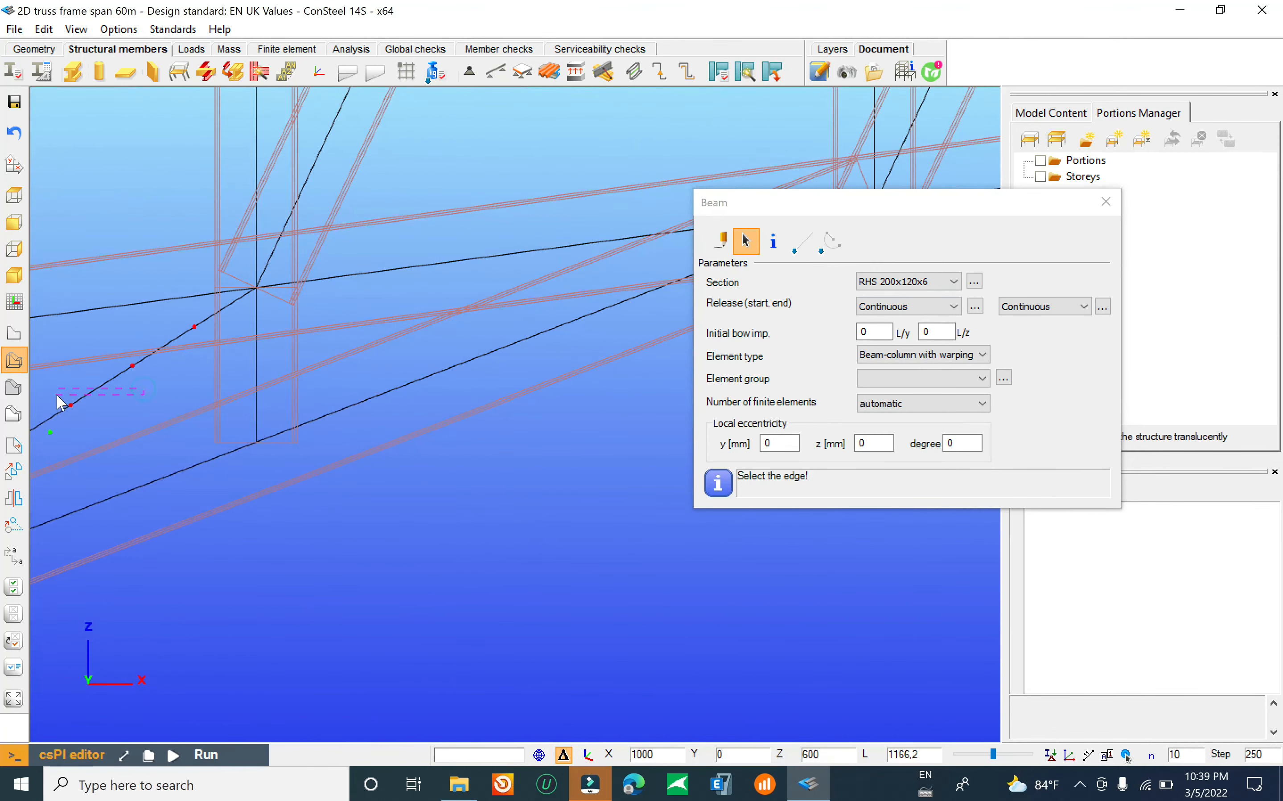
{"action": "scroll", "coordinate": [403, 419], "scroll_direction": "down", "scroll_amount": 5}
{"action": "scroll", "coordinate": [254, 366], "scroll_direction": "down", "scroll_amount": 6}
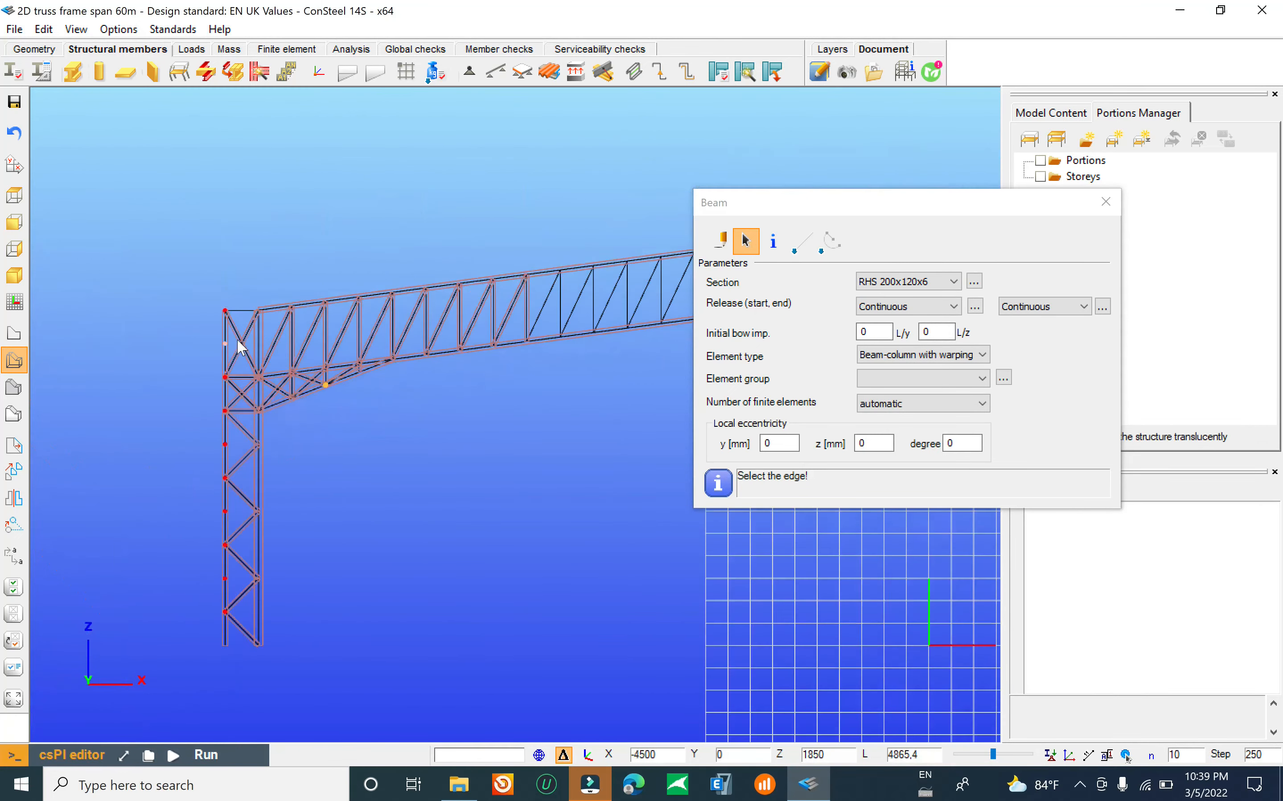
Step: Switch the beam section to SHS 70x2.5 and assign it to the remaining truss verticals and diagonals up to the ridge
{"action": "middle_click_drag", "start_coordinate": [493, 406], "coordinate": [178, 456]}
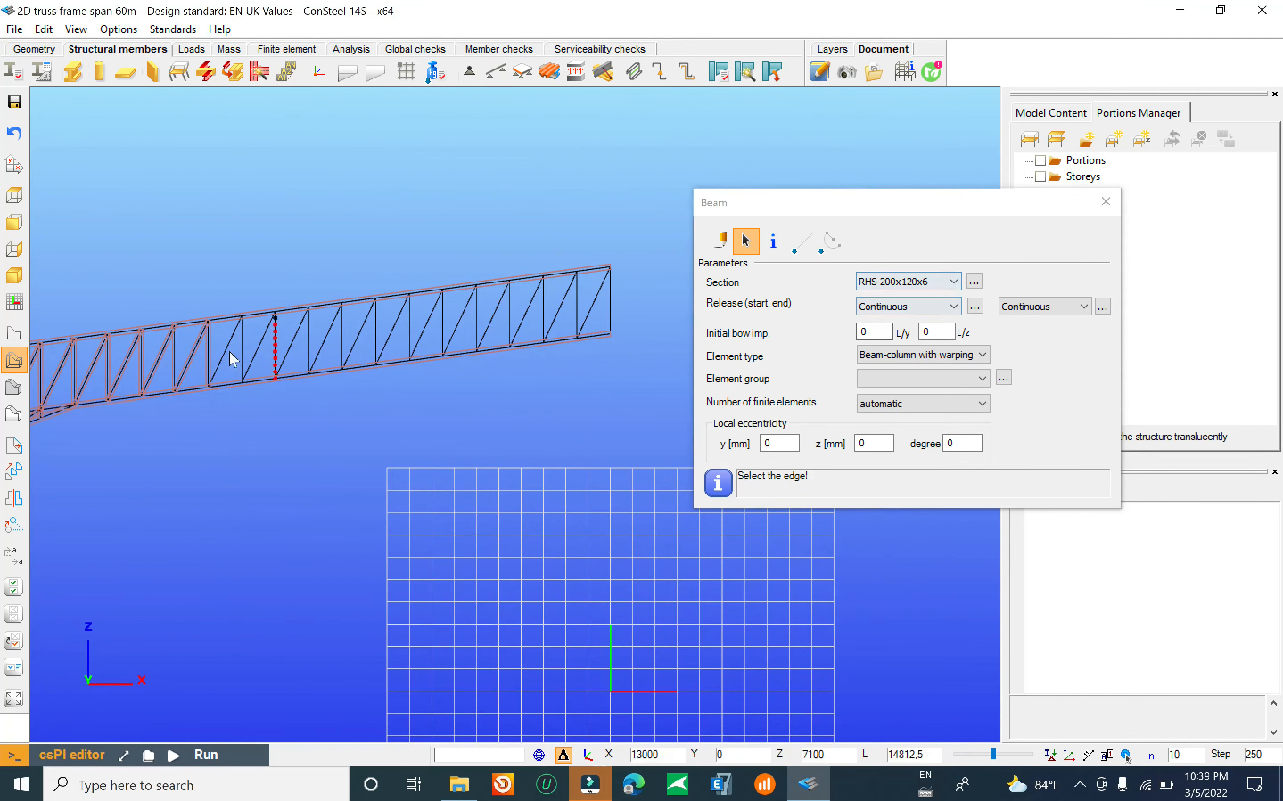
{"action": "left_click", "coordinate": [902, 281]}
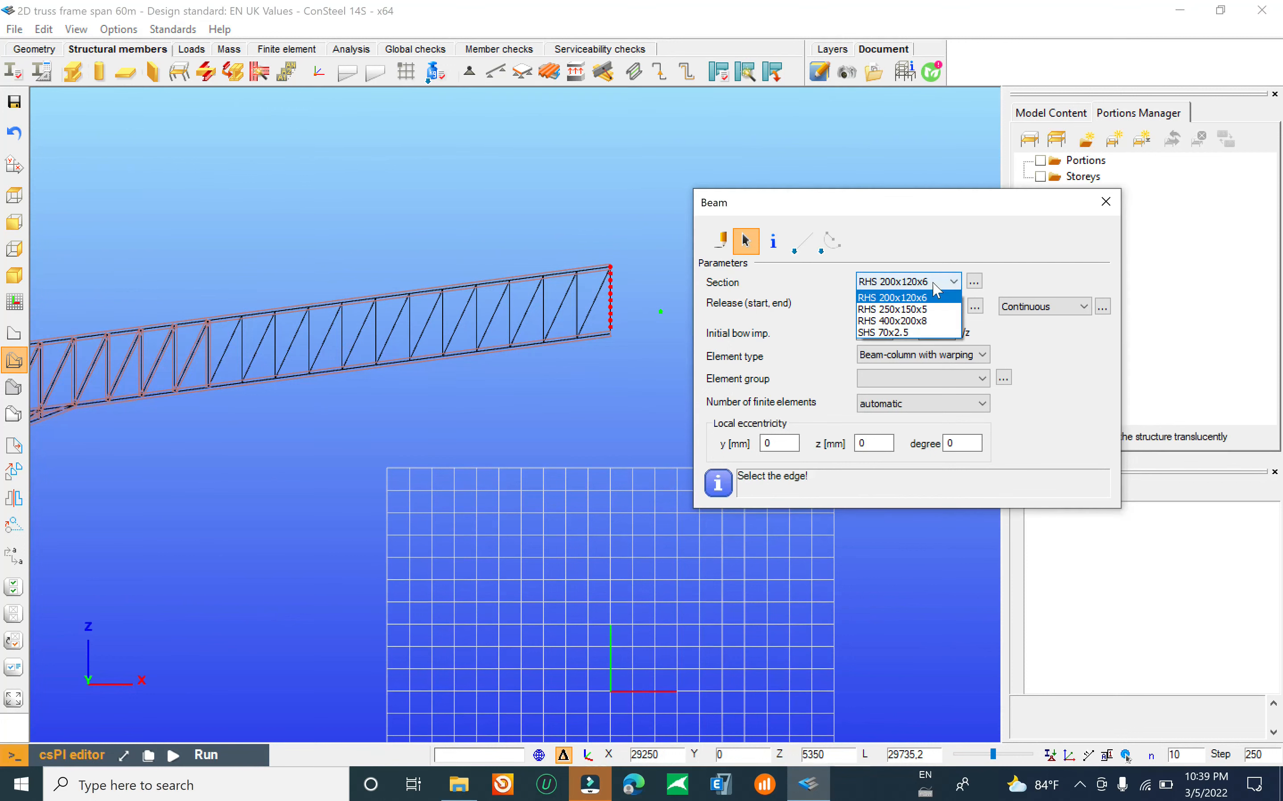
{"action": "left_click", "coordinate": [909, 333]}
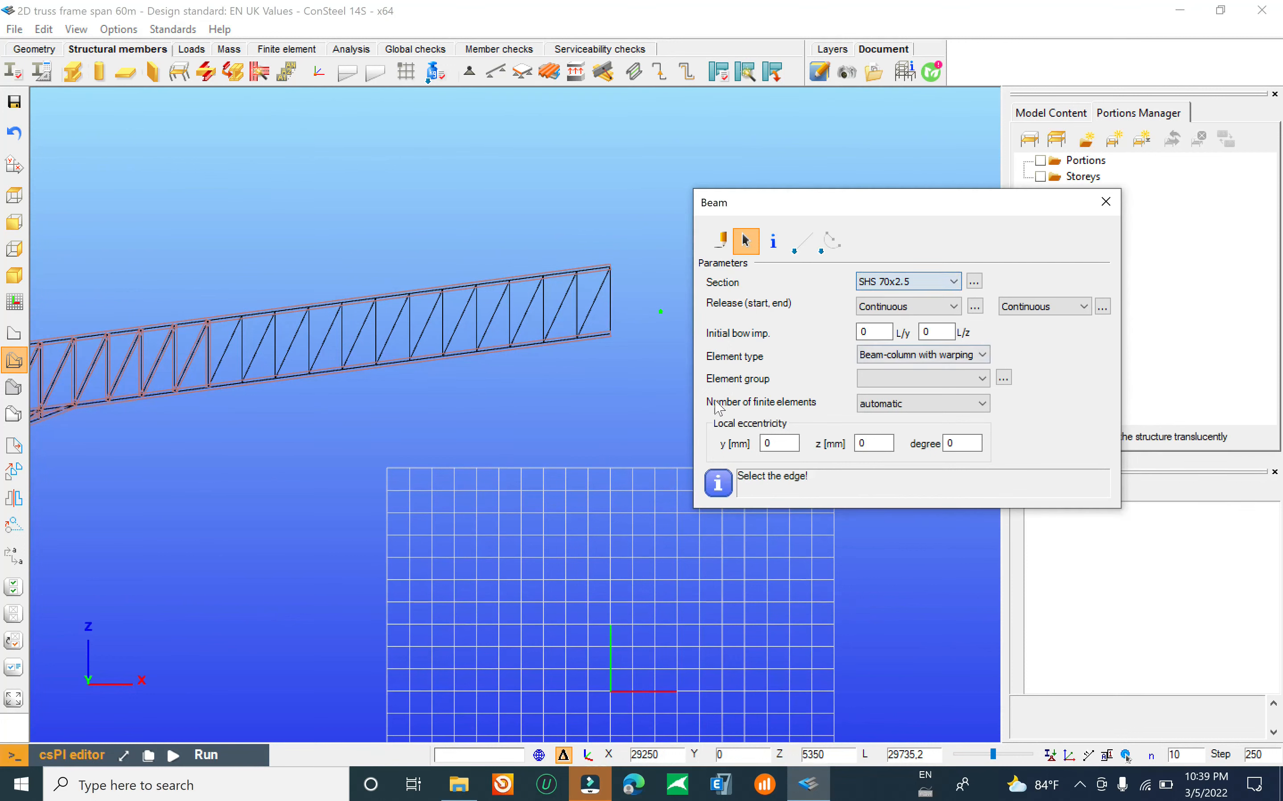
{"action": "left_click", "coordinate": [478, 323]}
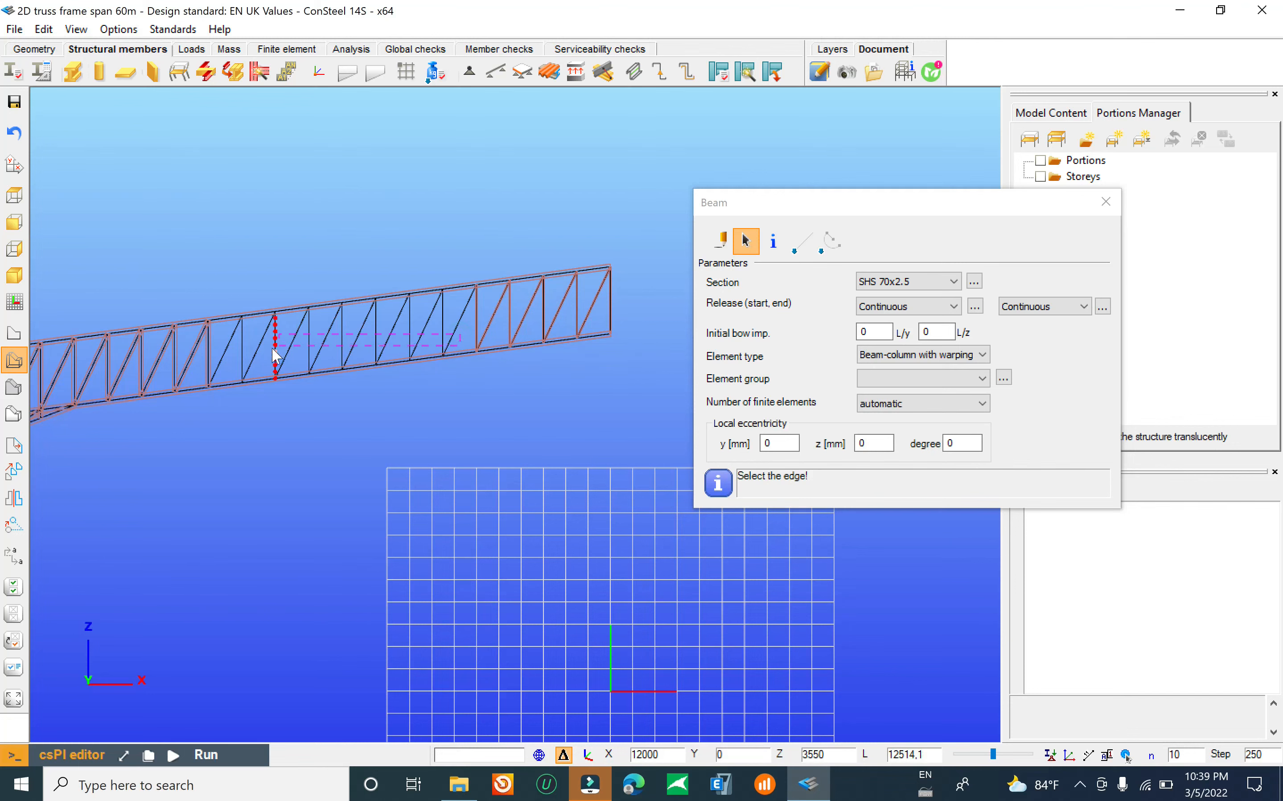
{"action": "scroll", "coordinate": [432, 363], "scroll_direction": "up", "scroll_amount": 2}
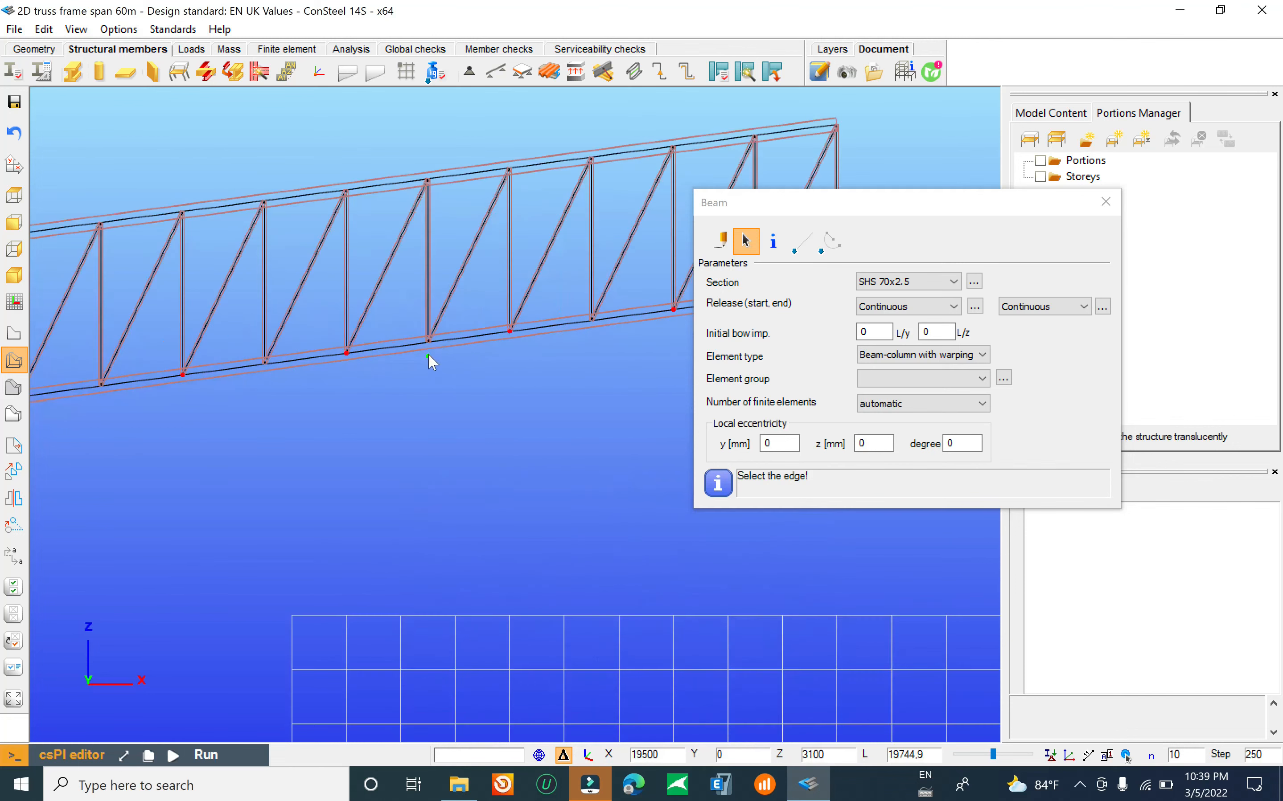
Step: Switch the beam section to RHS 250x150x5 and assign it to the horizontal line across the top of the laced column
{"action": "scroll", "coordinate": [492, 246], "scroll_direction": "down", "scroll_amount": 3}
{"action": "scroll", "coordinate": [158, 329], "scroll_direction": "up", "scroll_amount": 4}
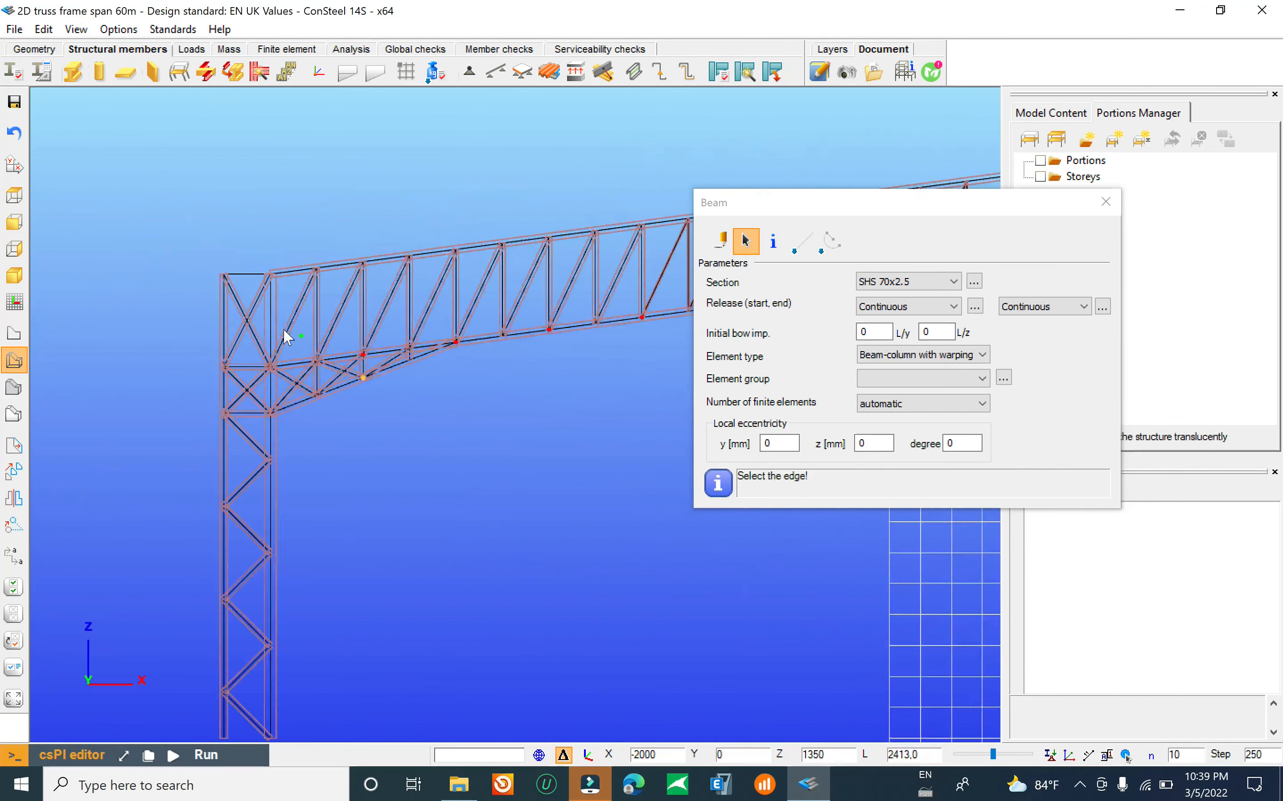
{"action": "scroll", "coordinate": [395, 299], "scroll_direction": "up", "scroll_amount": 2}
{"action": "left_click", "coordinate": [932, 282]}
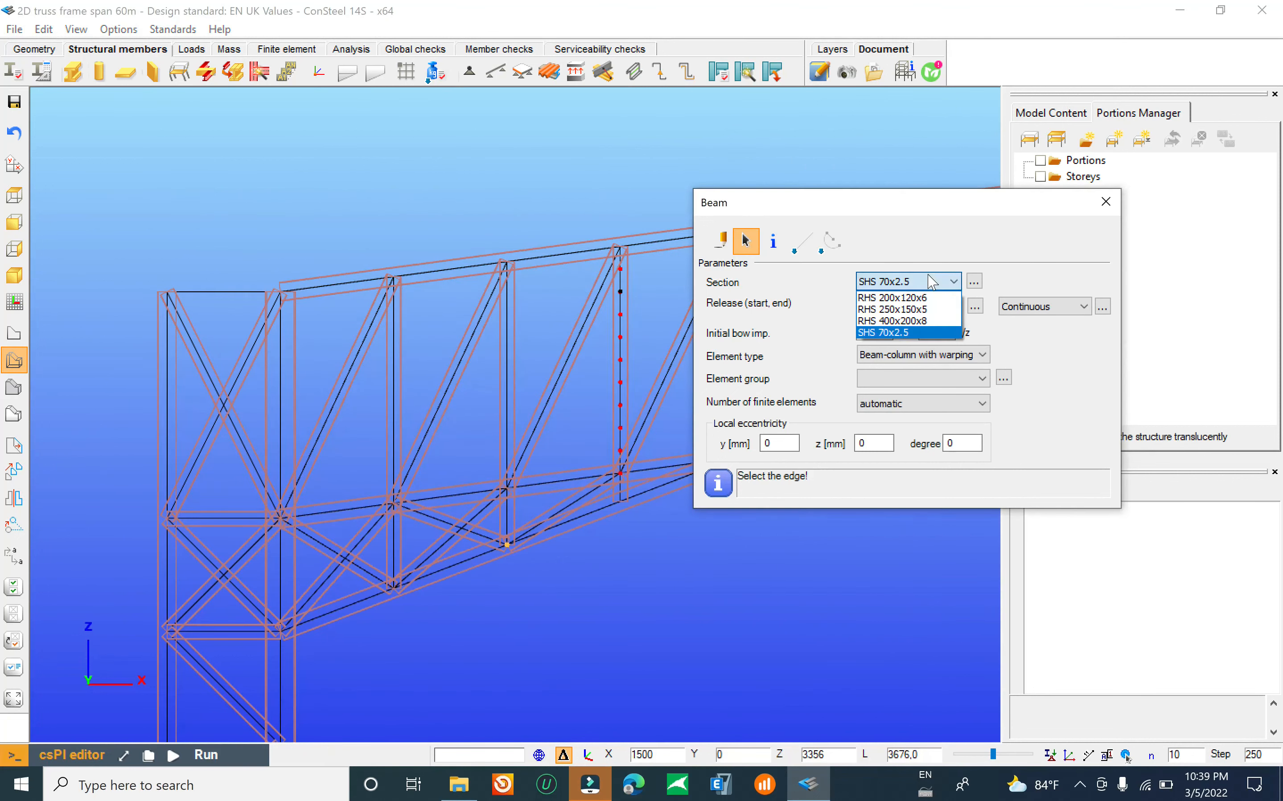
{"action": "left_click", "coordinate": [918, 309]}
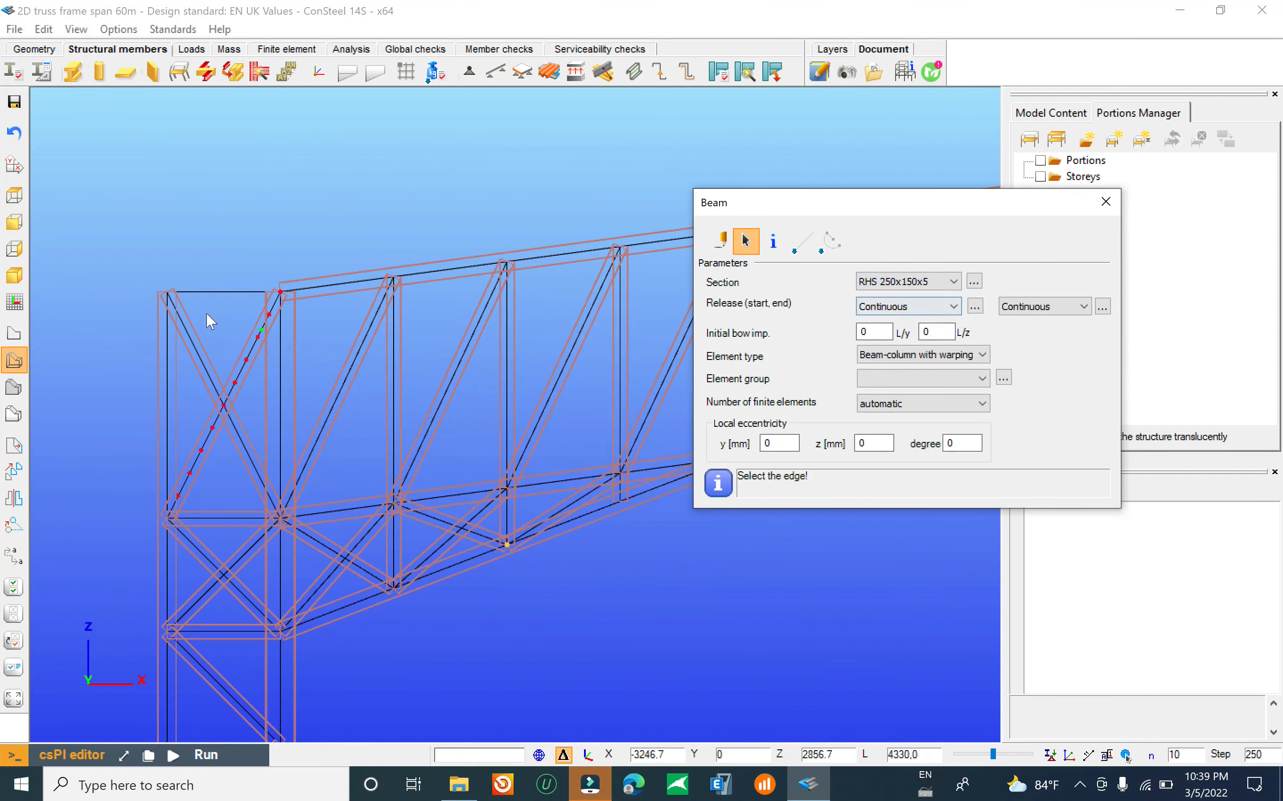
{"action": "scroll", "coordinate": [208, 301], "scroll_direction": "down", "scroll_amount": 2}
{"action": "scroll", "coordinate": [271, 297], "scroll_direction": "up", "scroll_amount": 3}
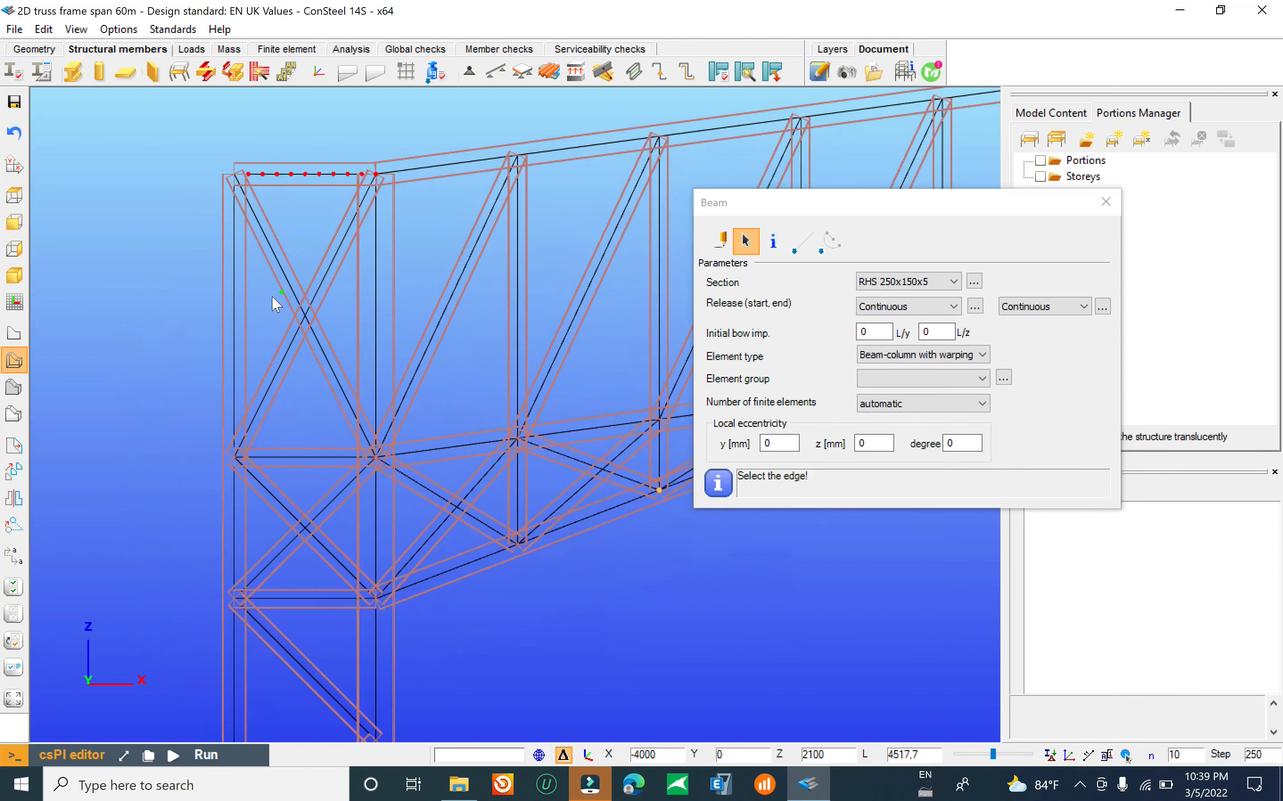
Step: Inspect the section properties of the column's horizontal members at lower chord level and at the column head, and clear the selection
{"action": "left_click", "coordinate": [313, 459]}
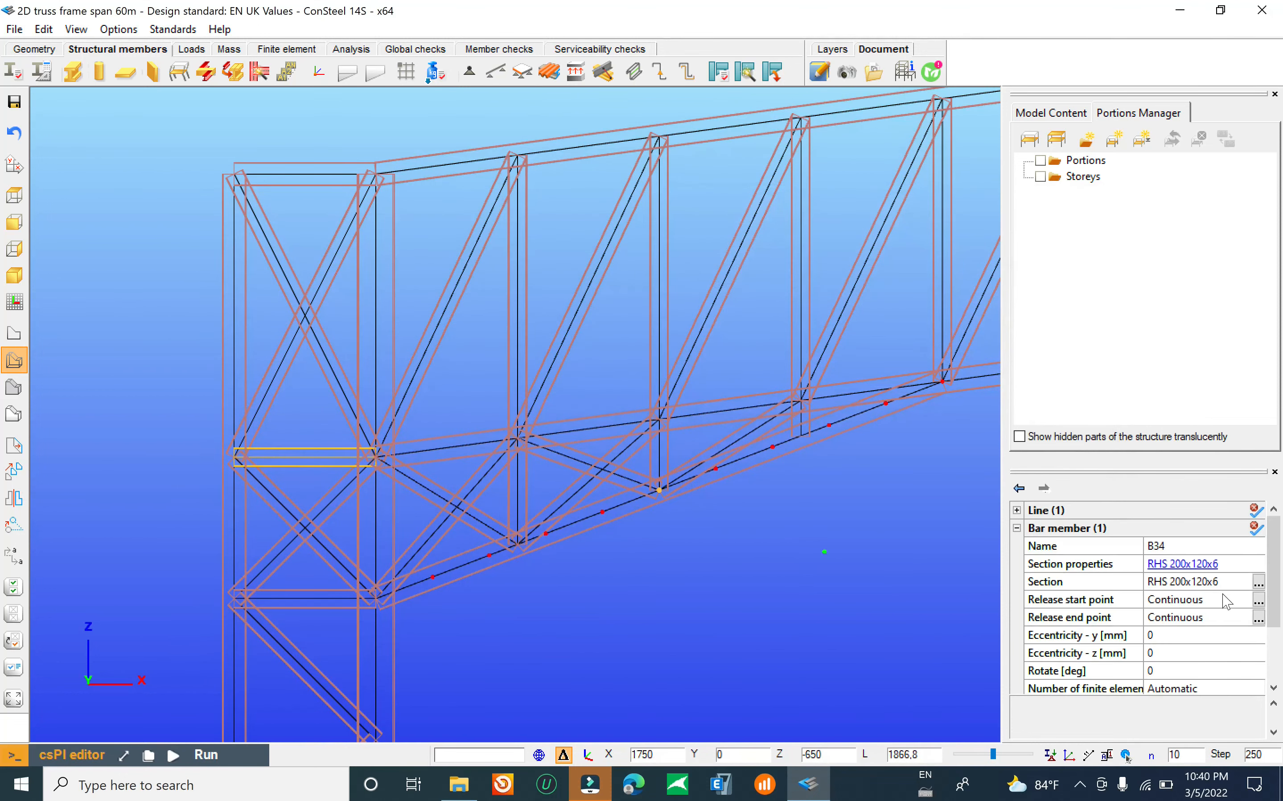
{"action": "left_click", "coordinate": [302, 182]}
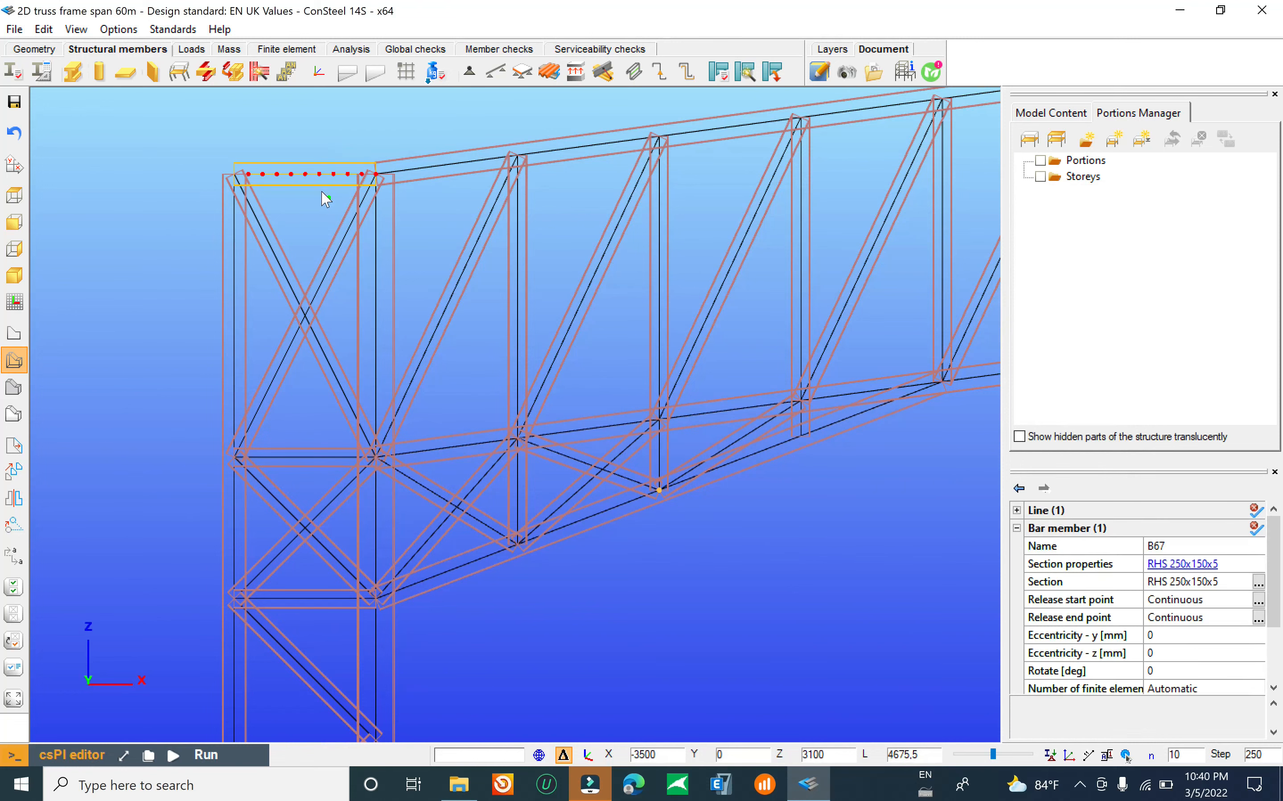
{"action": "key", "text": "Escape"}
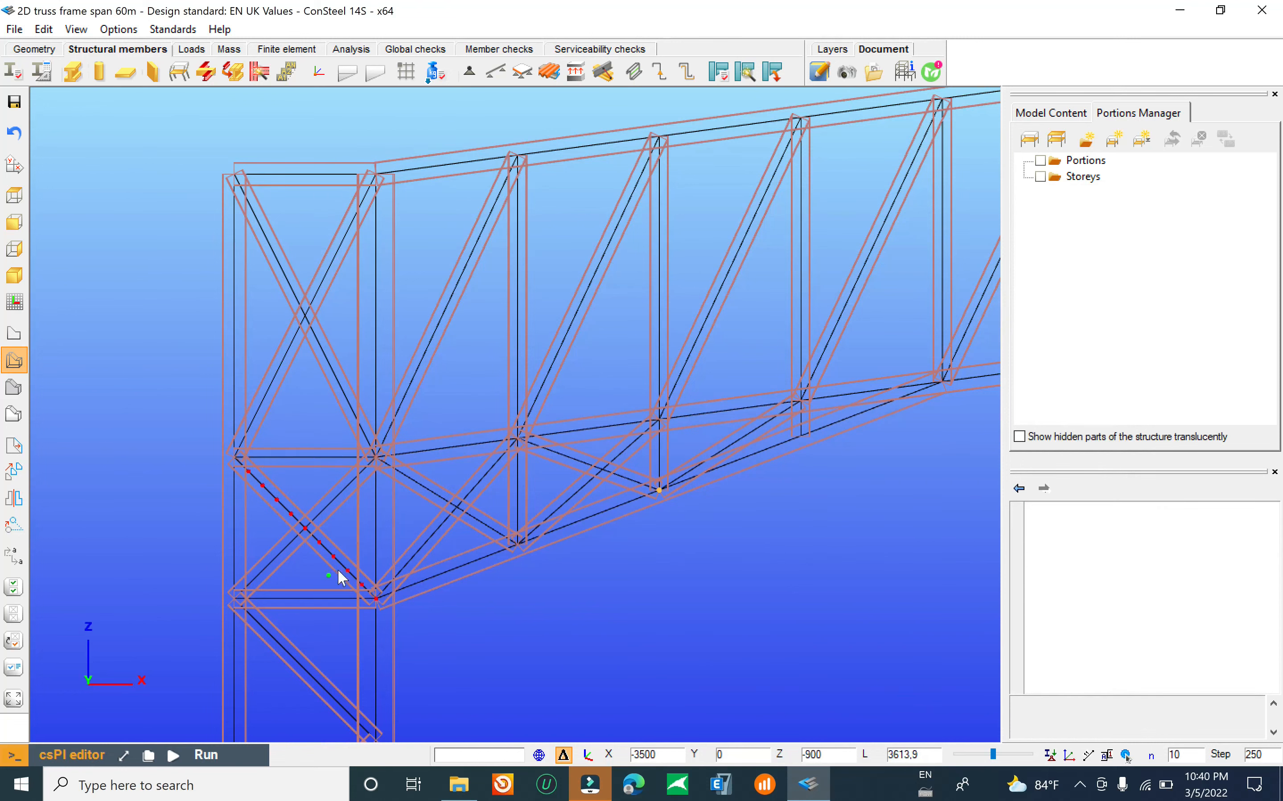
Step: Change the section of the column's two horizontal members at haunch bottom and lower chord level to RHS 250x150x5
{"action": "middle_click_drag", "start_coordinate": [335, 573], "coordinate": [371, 524]}
{"action": "scroll", "coordinate": [371, 524], "scroll_direction": "up", "scroll_amount": 2}
{"action": "left_click", "coordinate": [333, 530]}
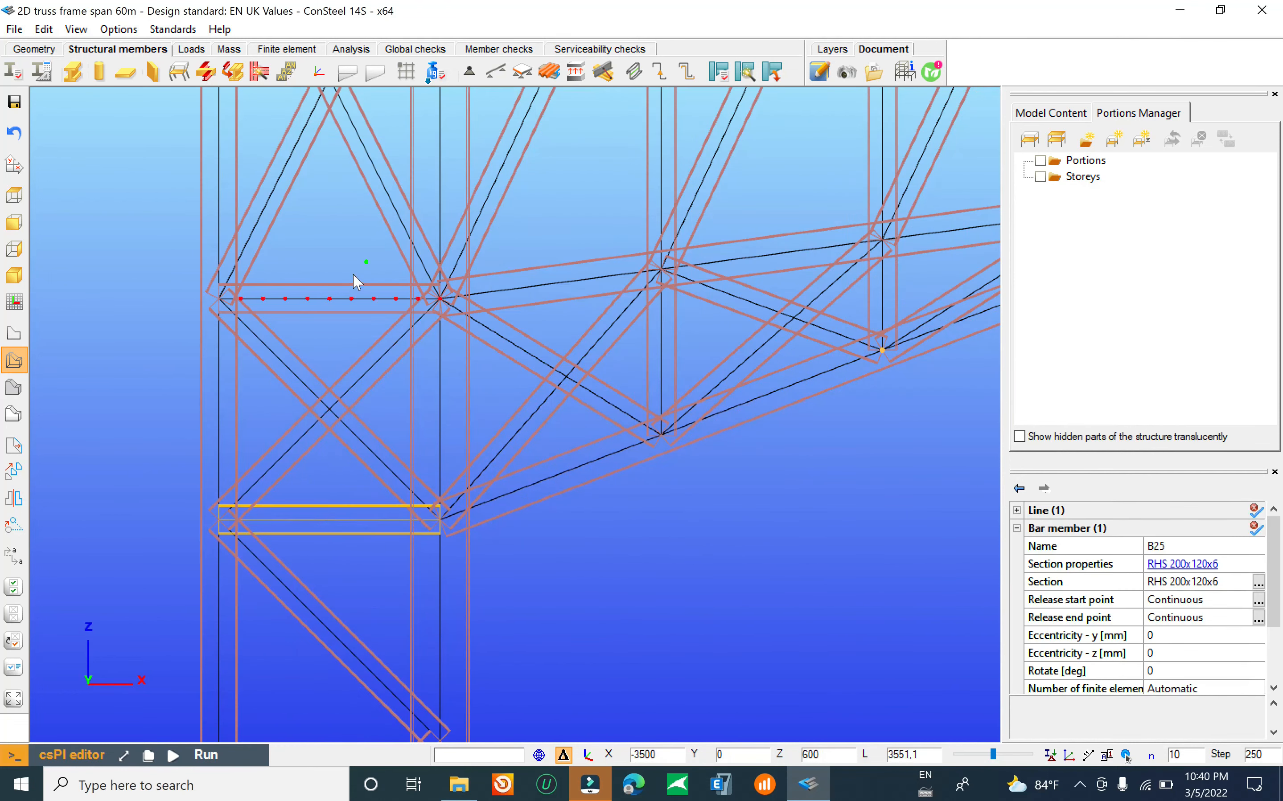
{"action": "left_click", "coordinate": [321, 301]}
{"action": "left_click", "coordinate": [1223, 583]}
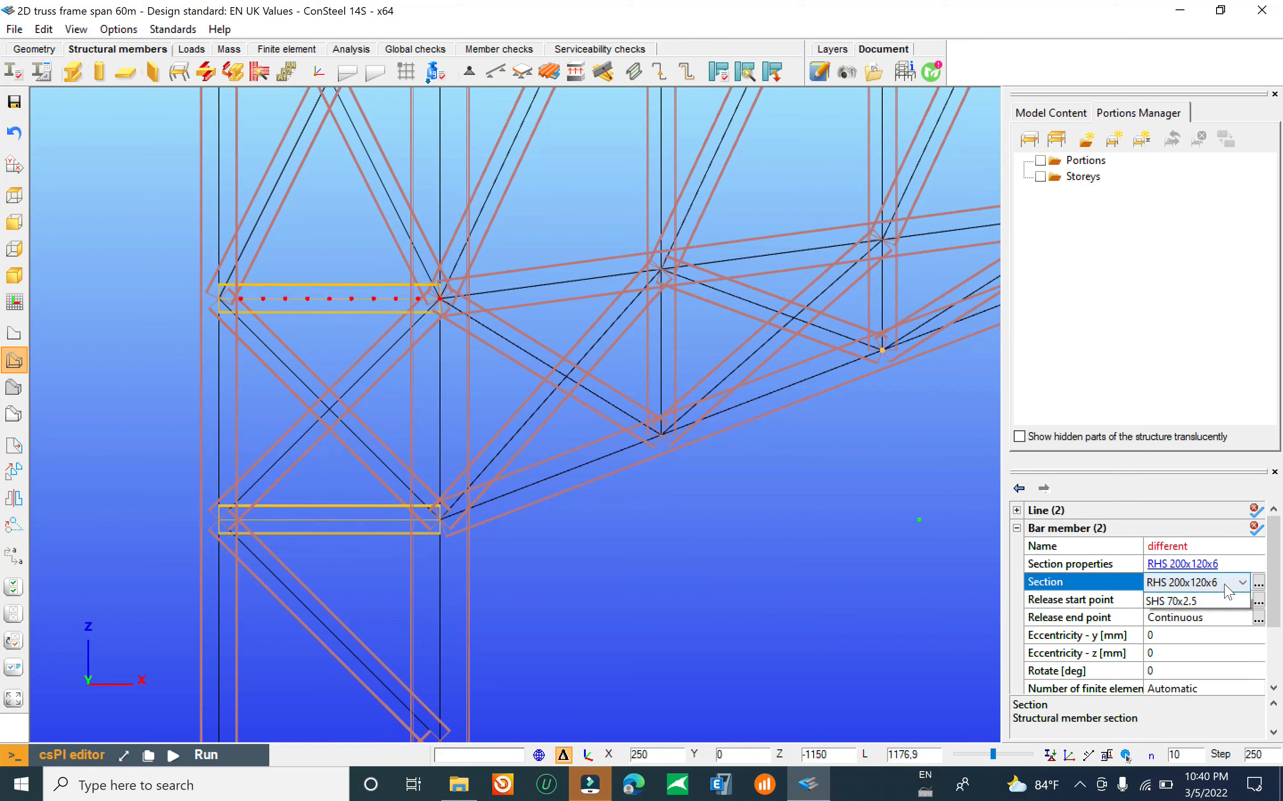
{"action": "left_click", "coordinate": [1202, 615]}
{"action": "scroll", "coordinate": [696, 540], "scroll_direction": "down", "scroll_amount": 5}
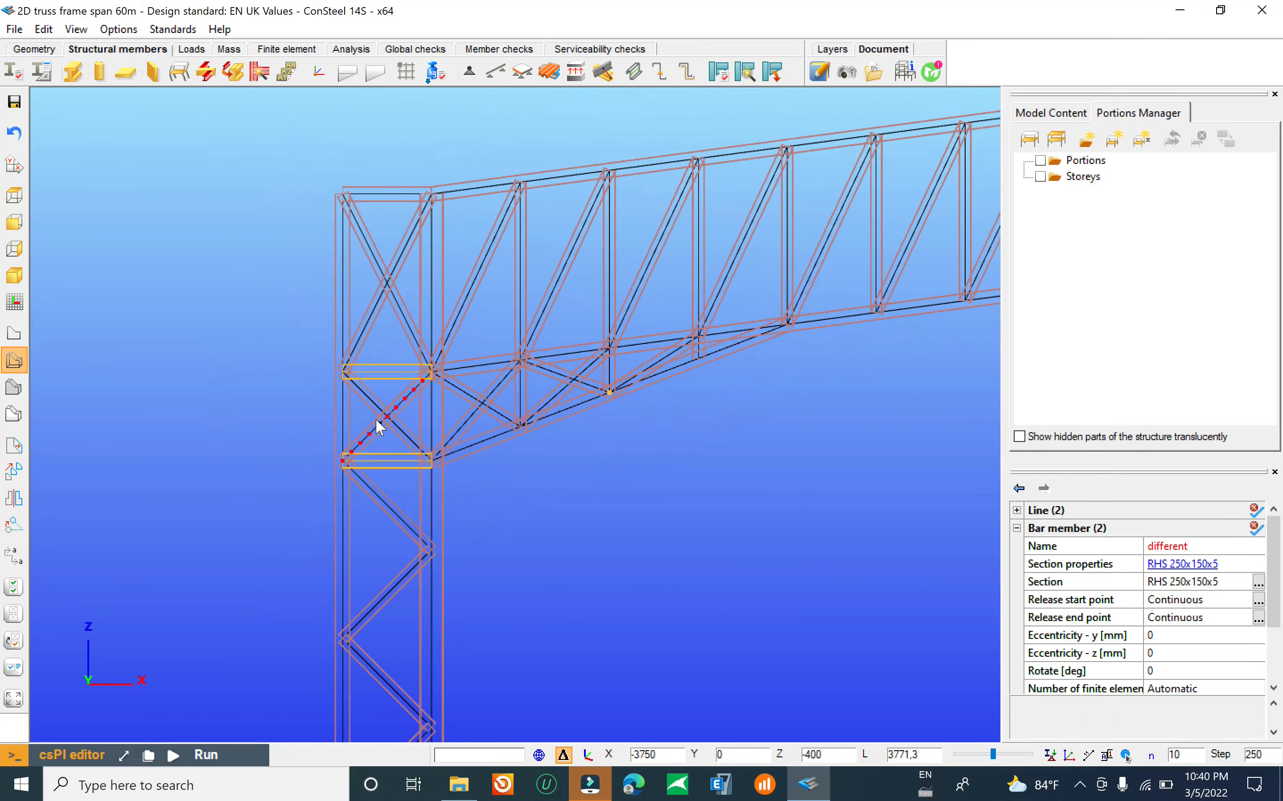
{"action": "scroll", "coordinate": [733, 471], "scroll_direction": "up", "scroll_amount": 3}
{"action": "scroll", "coordinate": [436, 367], "scroll_direction": "up", "scroll_amount": 2}
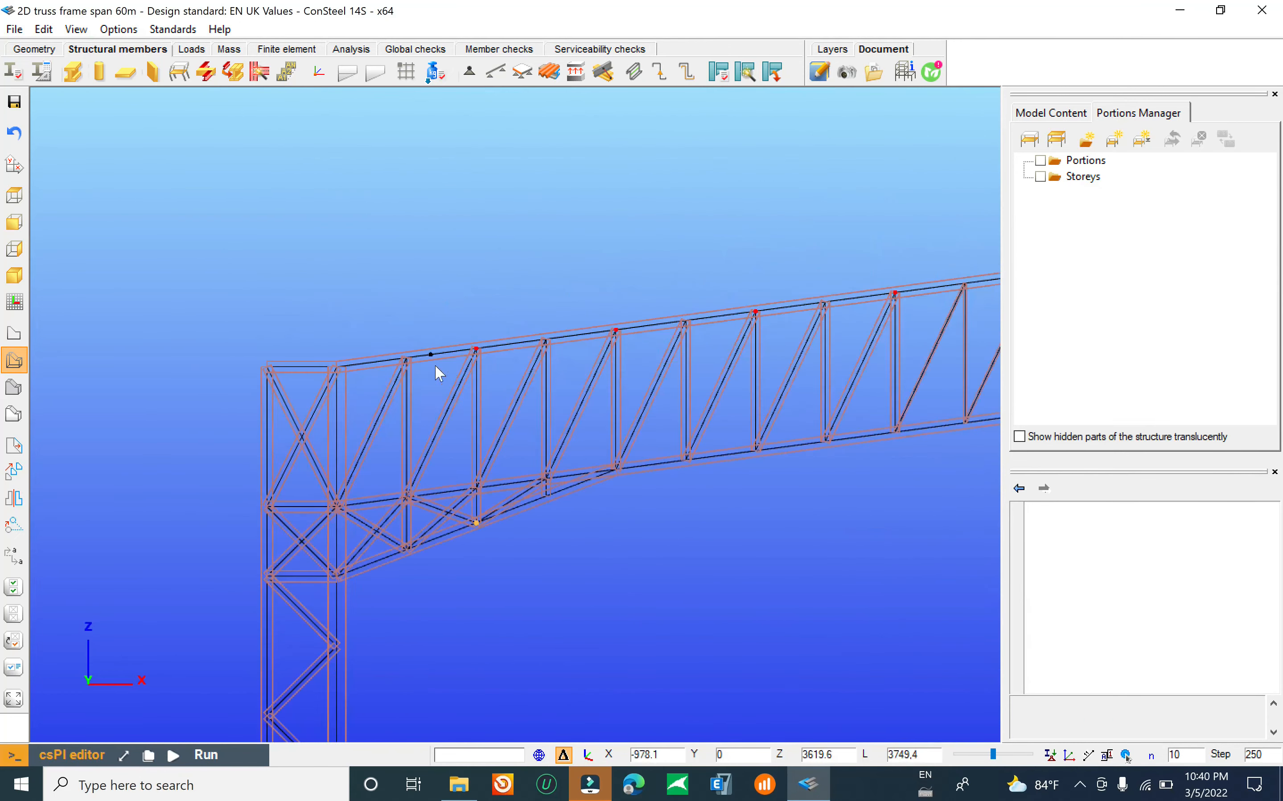
Step: Switch the beam section to RHS 200x120x6 and draw crossing diagonals in the first two truss bays beside the column
{"action": "left_click", "coordinate": [299, 368]}
{"action": "left_click", "coordinate": [14, 73]}
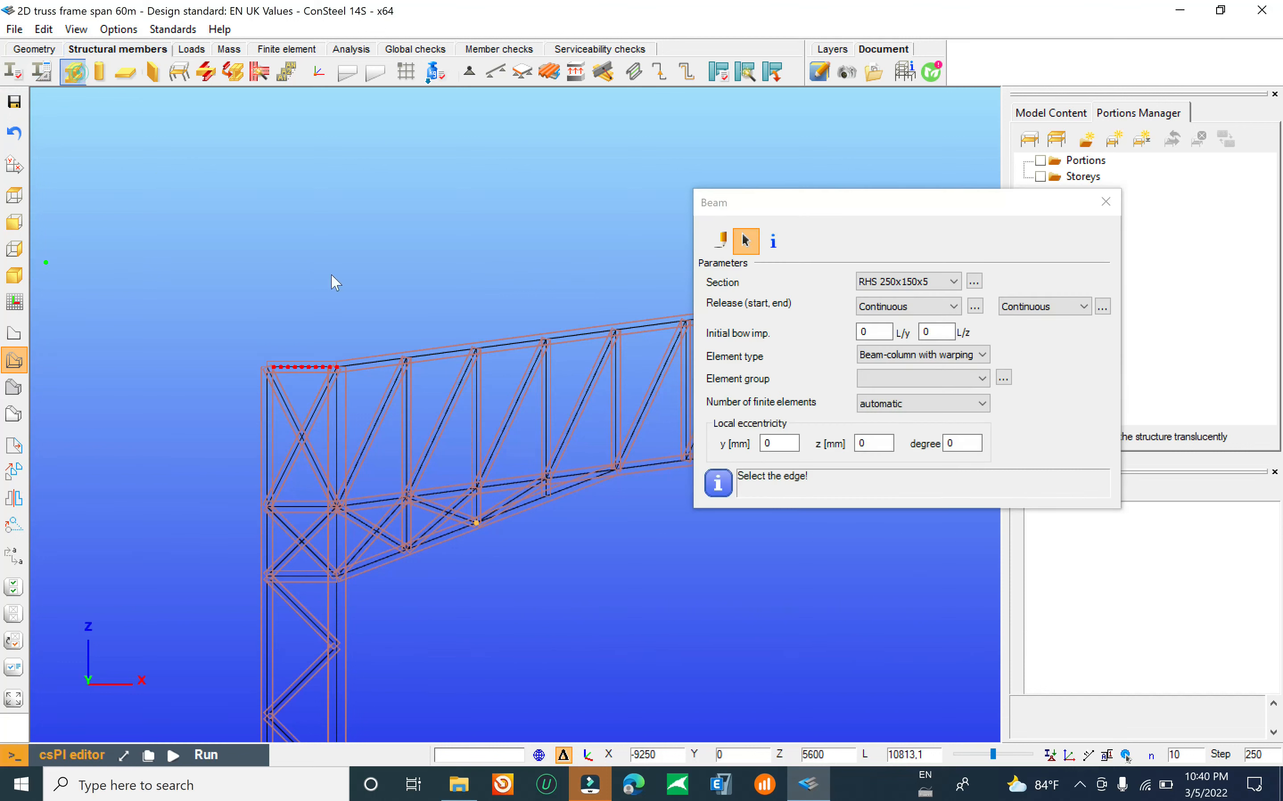
{"action": "left_click", "coordinate": [916, 284]}
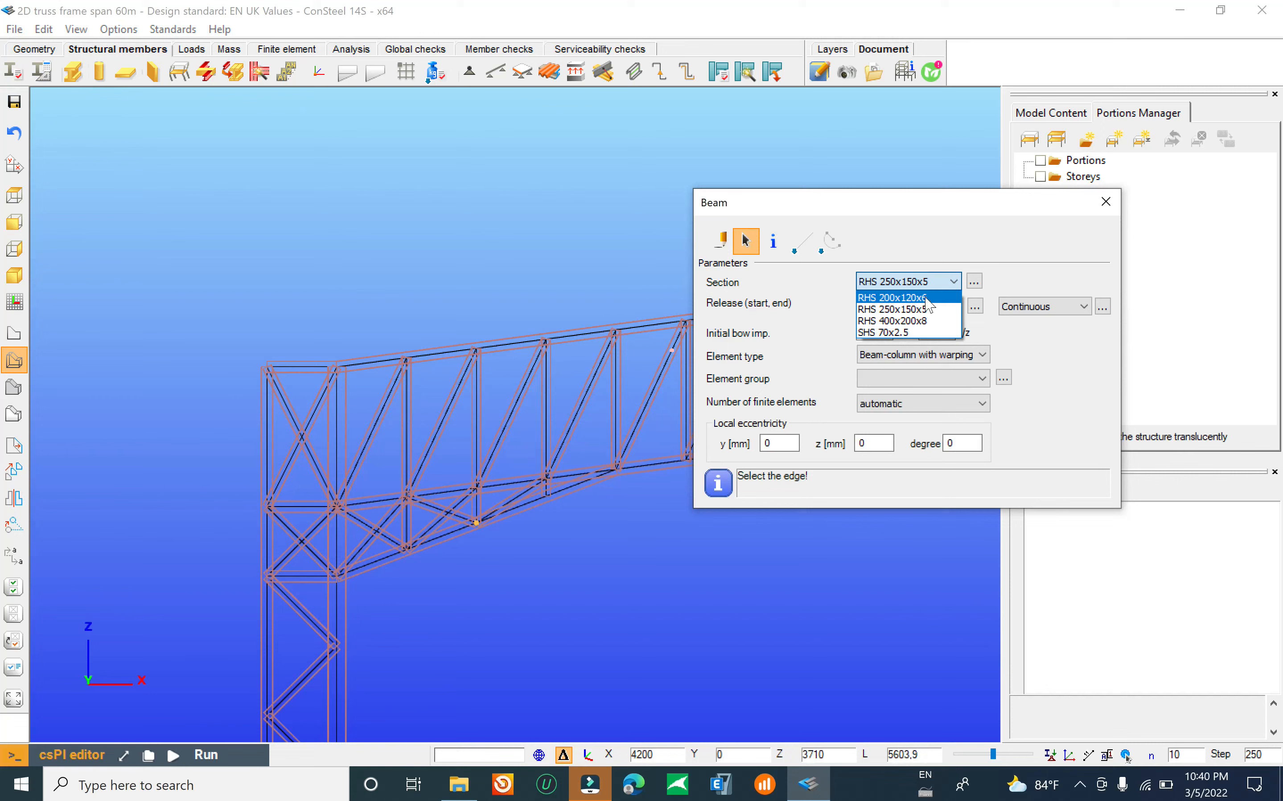
{"action": "left_click", "coordinate": [926, 299]}
{"action": "scroll", "coordinate": [301, 367], "scroll_direction": "up", "scroll_amount": 3}
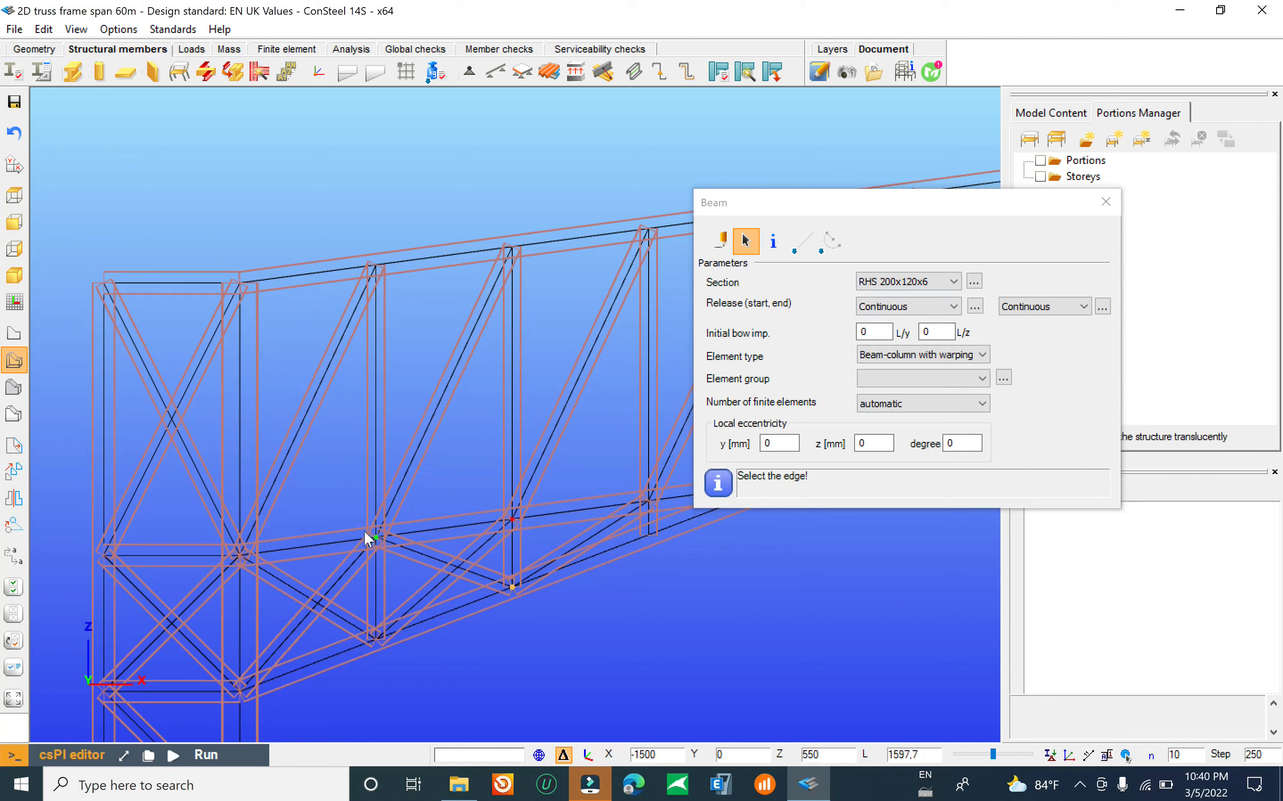
{"action": "left_click", "coordinate": [717, 243]}
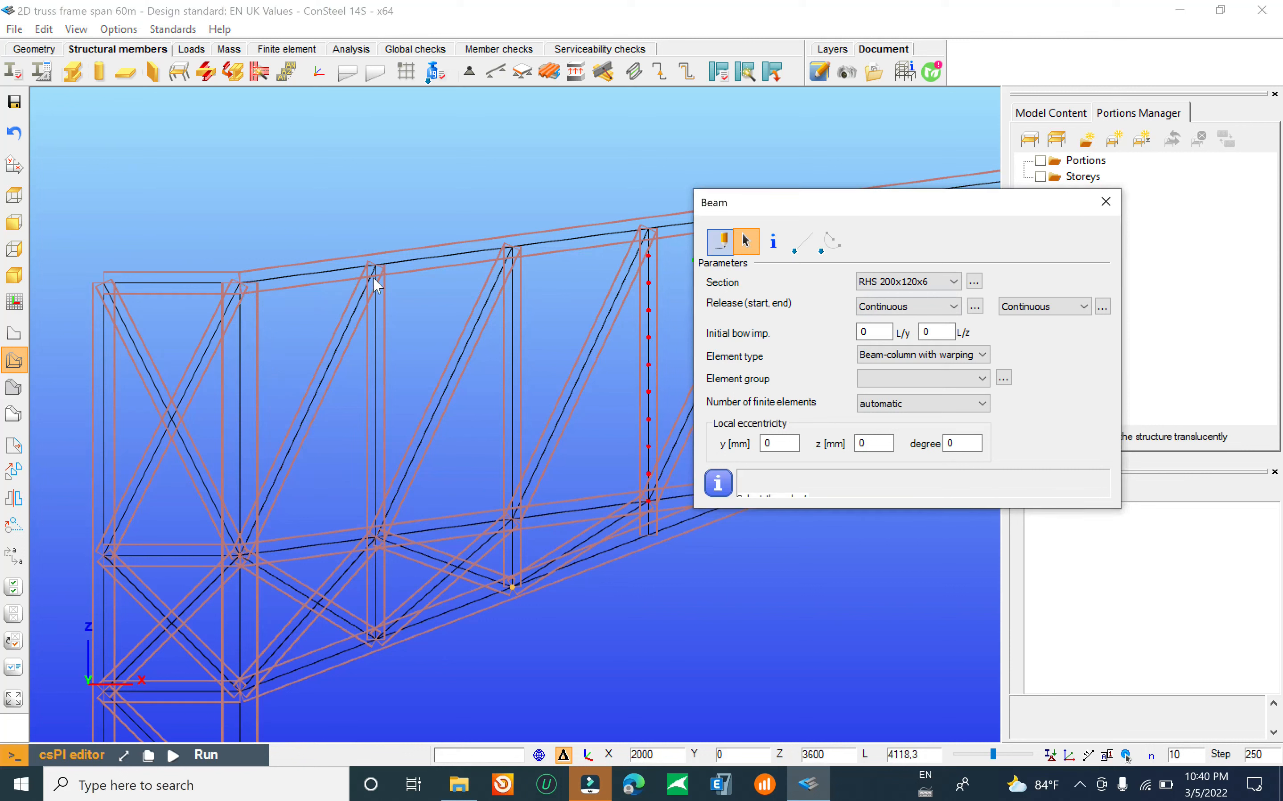
{"action": "left_click", "coordinate": [240, 284]}
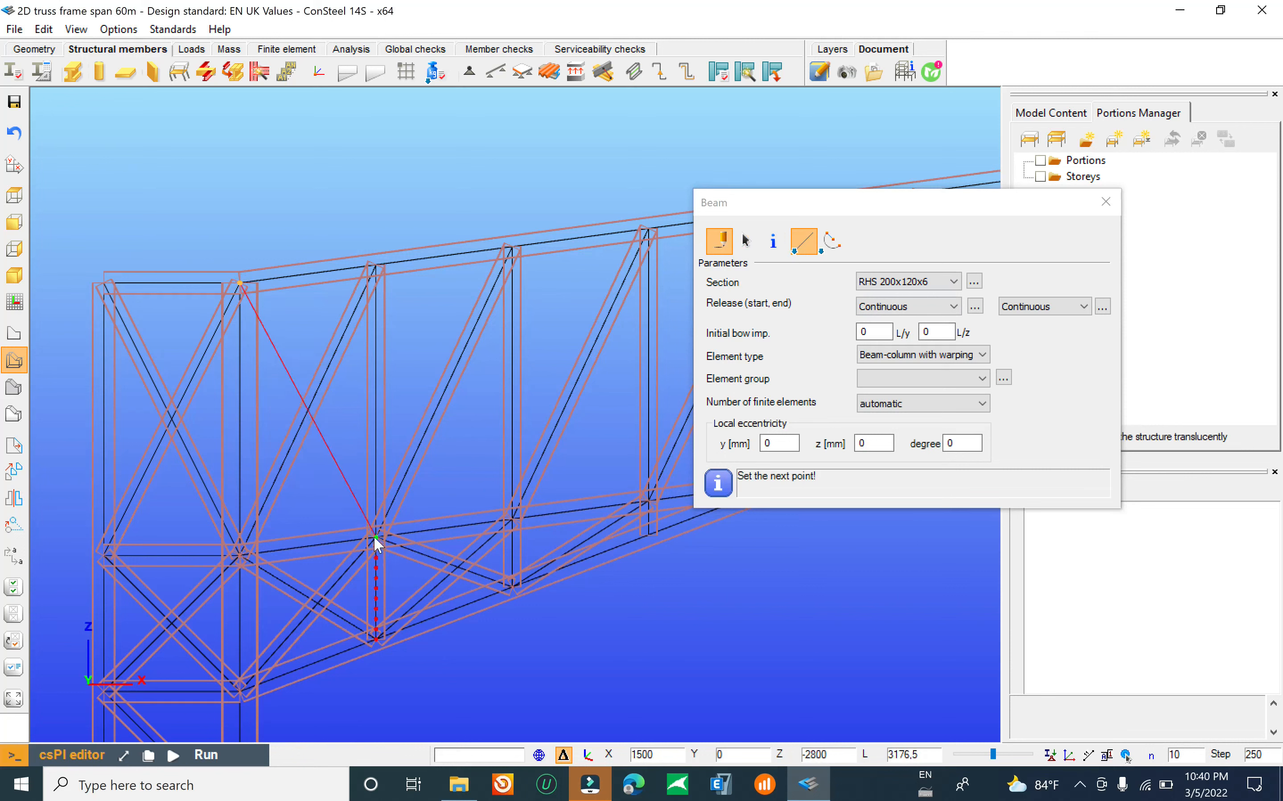
{"action": "left_click", "coordinate": [374, 536]}
{"action": "left_click", "coordinate": [378, 272]}
{"action": "left_click", "coordinate": [510, 519]}
Step: Draw RHS 200x120x6 crossing diagonals in the third and fourth truss bays above the haunch, and end the beam command
{"action": "middle_click_drag", "start_coordinate": [480, 363], "coordinate": [296, 317]}
{"action": "left_click", "coordinate": [307, 251]}
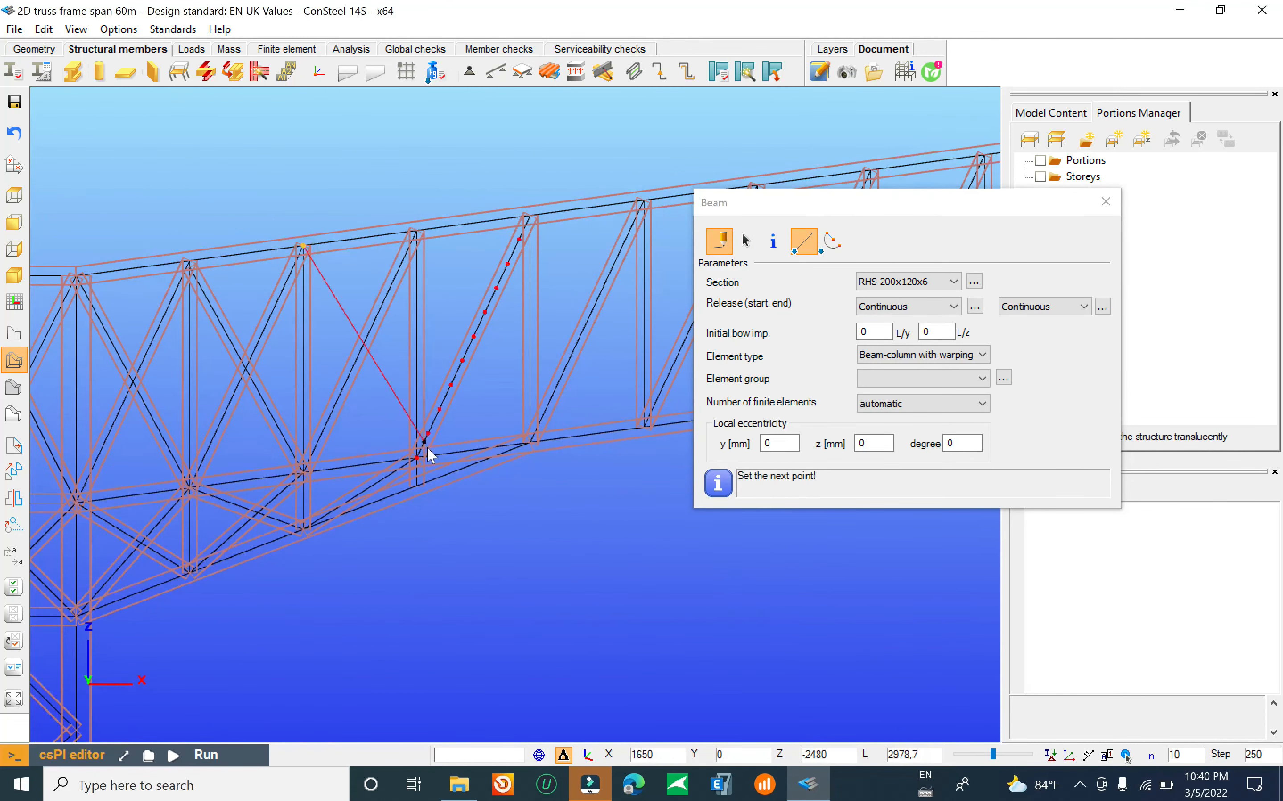
{"action": "left_click", "coordinate": [418, 457]}
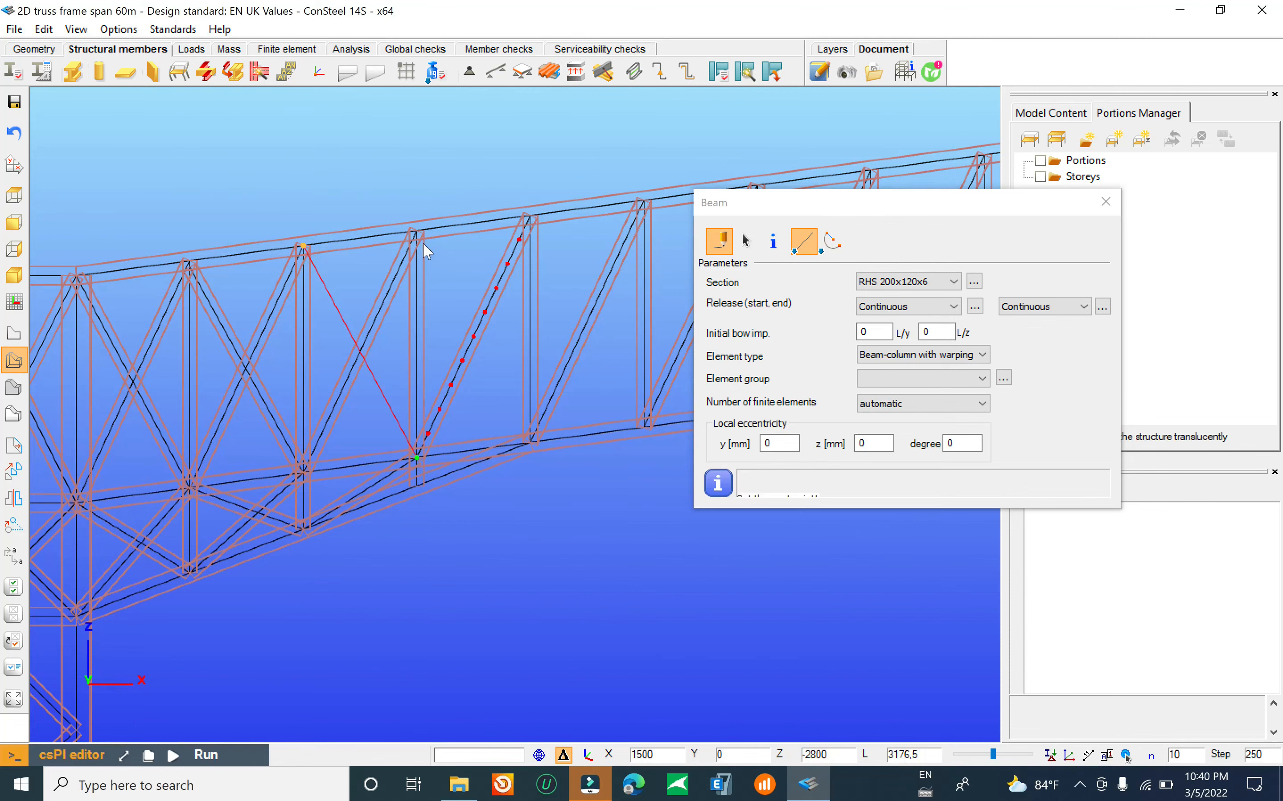
{"action": "scroll", "coordinate": [424, 244], "scroll_direction": "down", "scroll_amount": 1}
{"action": "left_click", "coordinate": [427, 266]}
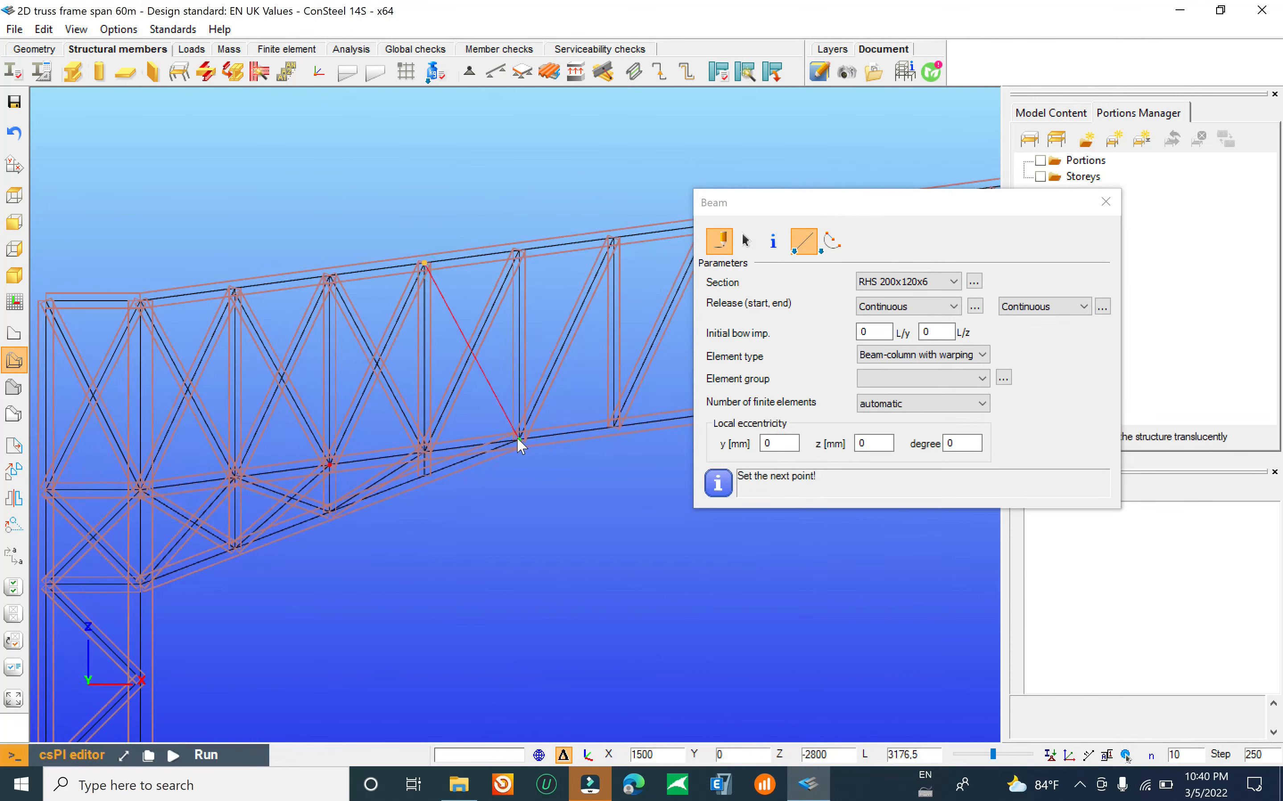
{"action": "scroll", "coordinate": [439, 432], "scroll_direction": "down", "scroll_amount": 8}
{"action": "scroll", "coordinate": [405, 353], "scroll_direction": "up", "scroll_amount": 5}
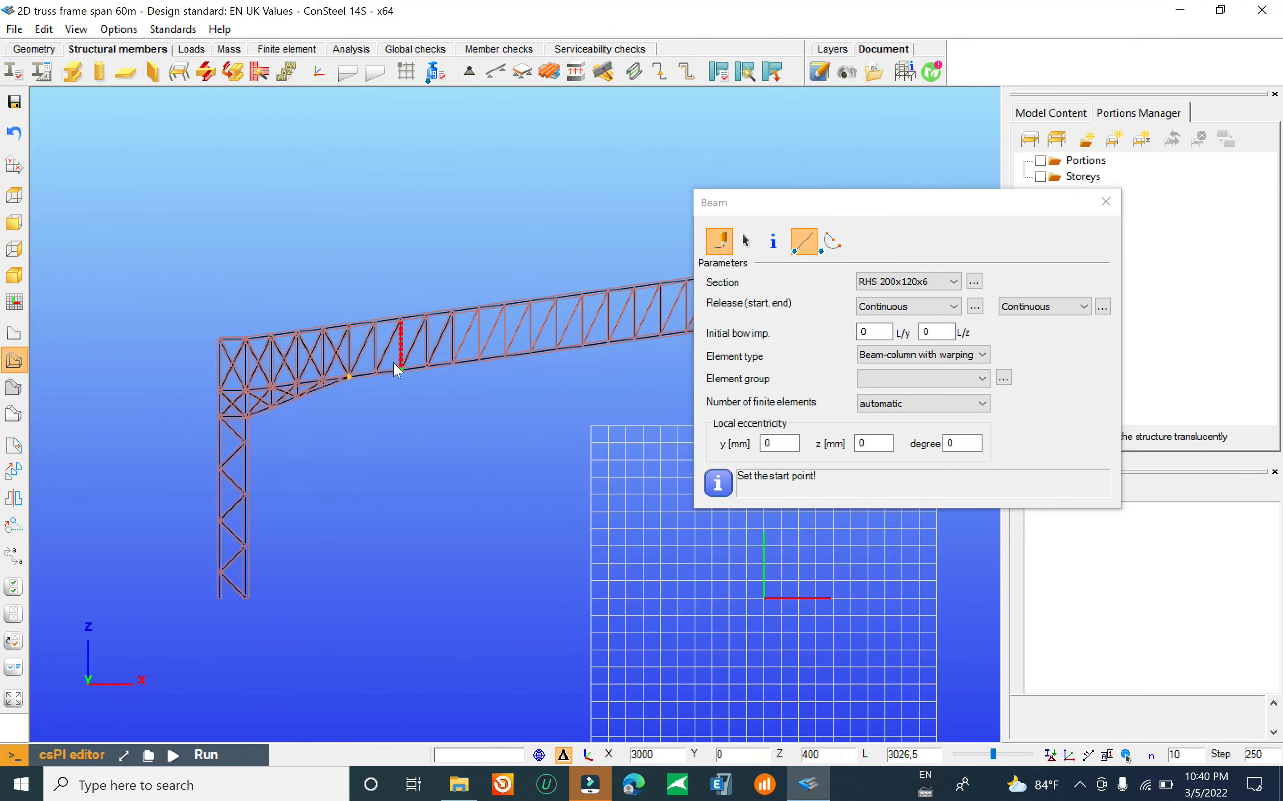
{"action": "left_click", "coordinate": [1106, 202]}
Step: Examine the half frame and the laced column down to its base
{"action": "scroll", "coordinate": [572, 303], "scroll_direction": "down", "scroll_amount": 4}
{"action": "left_click", "coordinate": [509, 320]}
{"action": "scroll", "coordinate": [452, 390], "scroll_direction": "up", "scroll_amount": 10}
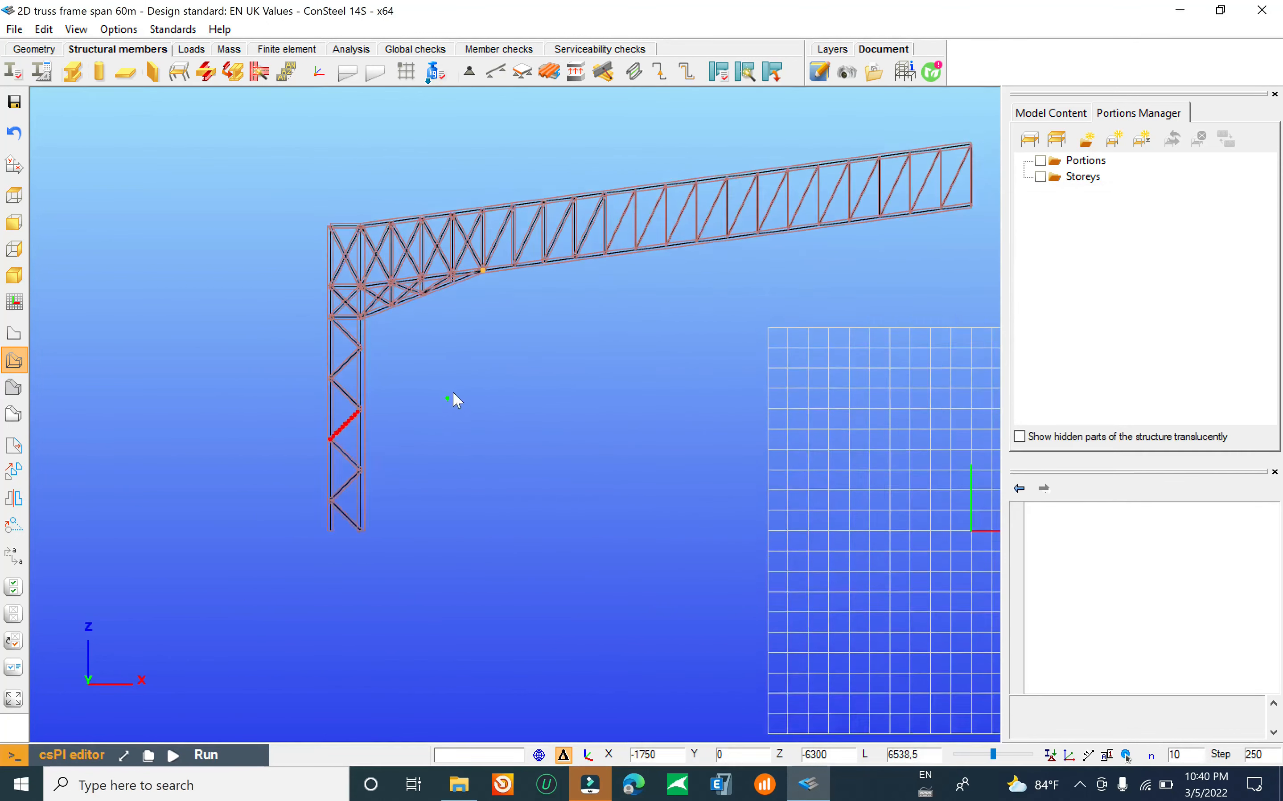
{"action": "scroll", "coordinate": [484, 584], "scroll_direction": "down", "scroll_amount": 6}
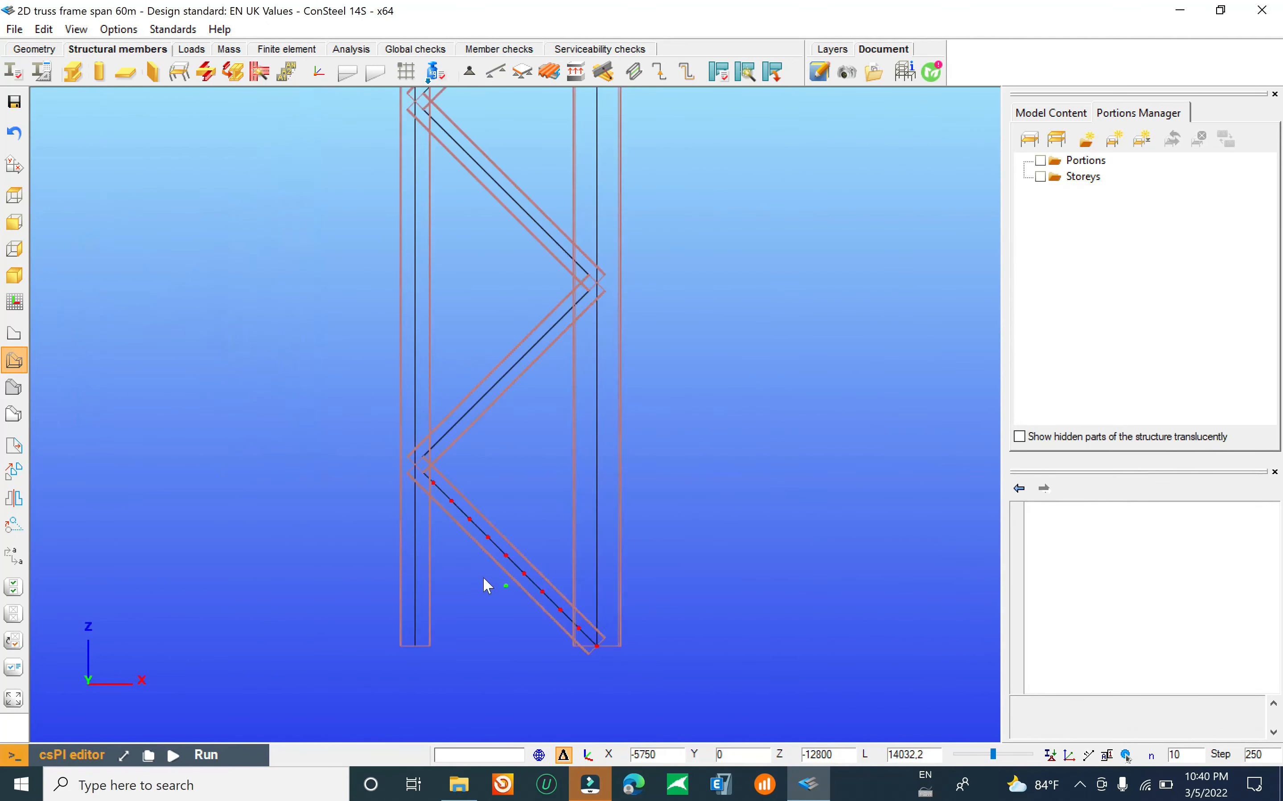
{"action": "scroll", "coordinate": [452, 625], "scroll_direction": "up", "scroll_amount": 6}
{"action": "scroll", "coordinate": [389, 535], "scroll_direction": "down", "scroll_amount": 8}
{"action": "scroll", "coordinate": [434, 543], "scroll_direction": "up", "scroll_amount": 3}
{"action": "scroll", "coordinate": [412, 388], "scroll_direction": "down", "scroll_amount": 3}
{"action": "left_click", "coordinate": [411, 379]}
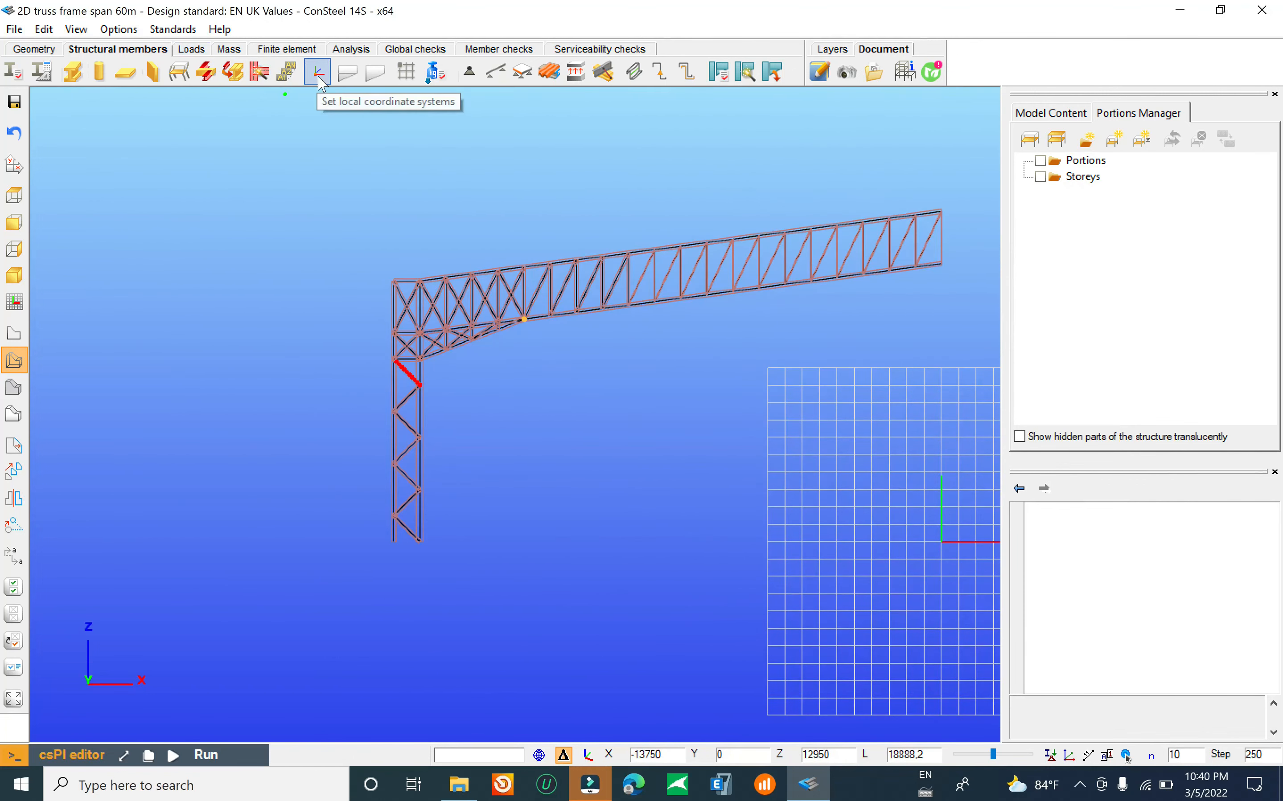
Step: Place x,y,z,zz point supports at the bases of both column chords and save the model
{"action": "left_click", "coordinate": [471, 73]}
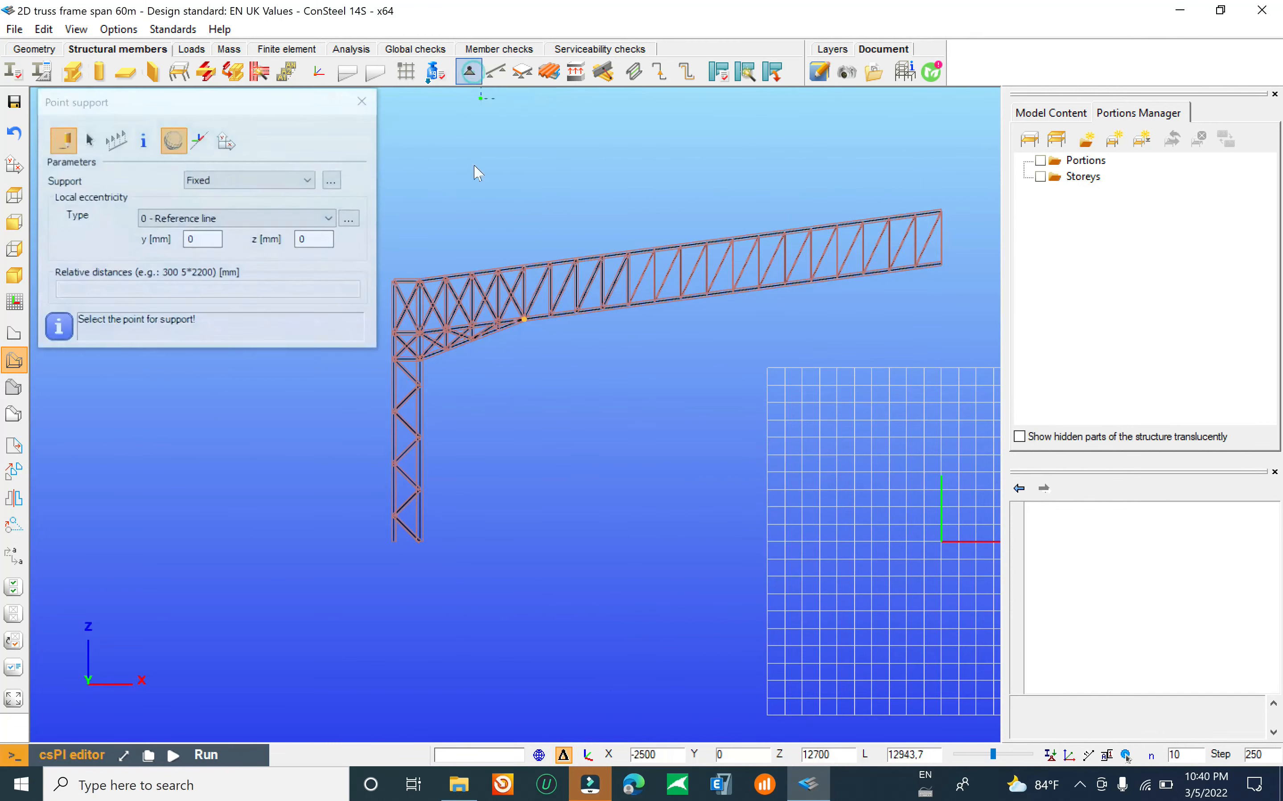
{"action": "left_click", "coordinate": [258, 180]}
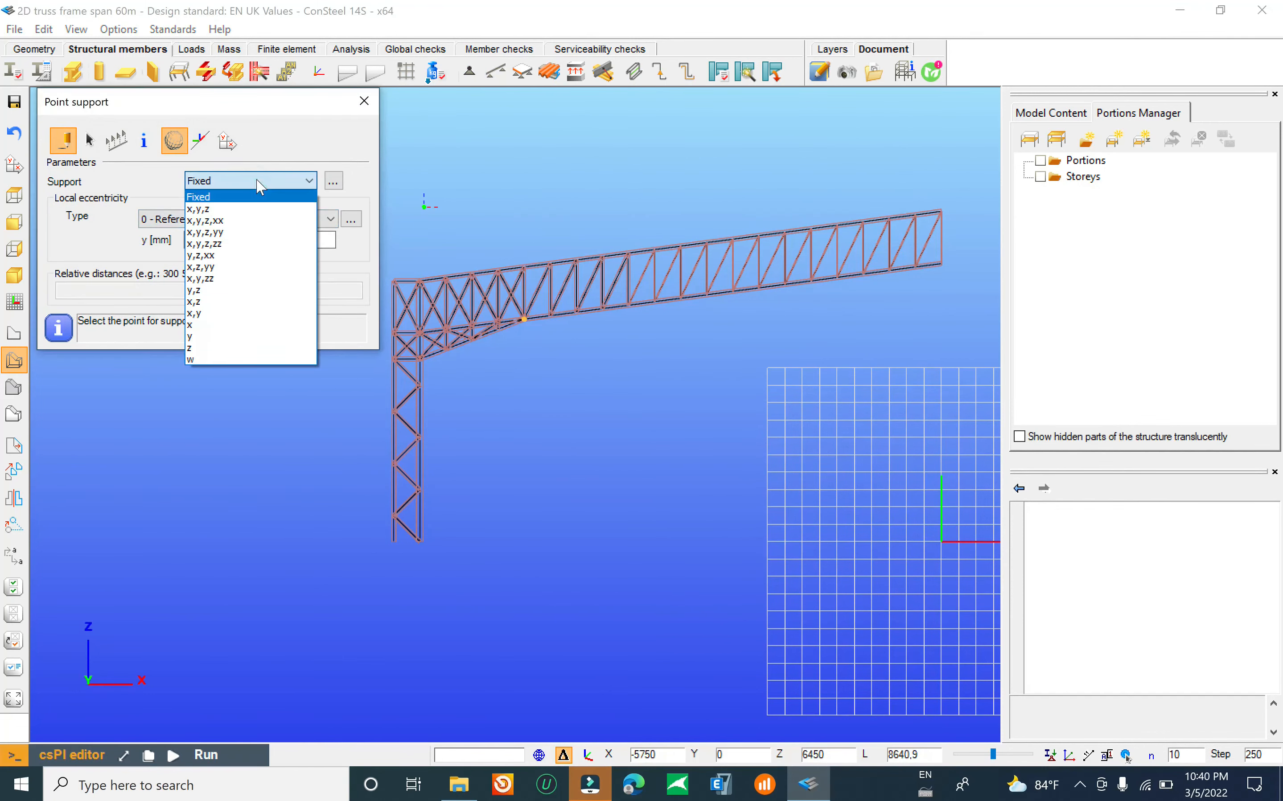
{"action": "left_click", "coordinate": [231, 247]}
{"action": "scroll", "coordinate": [404, 525], "scroll_direction": "up", "scroll_amount": 5}
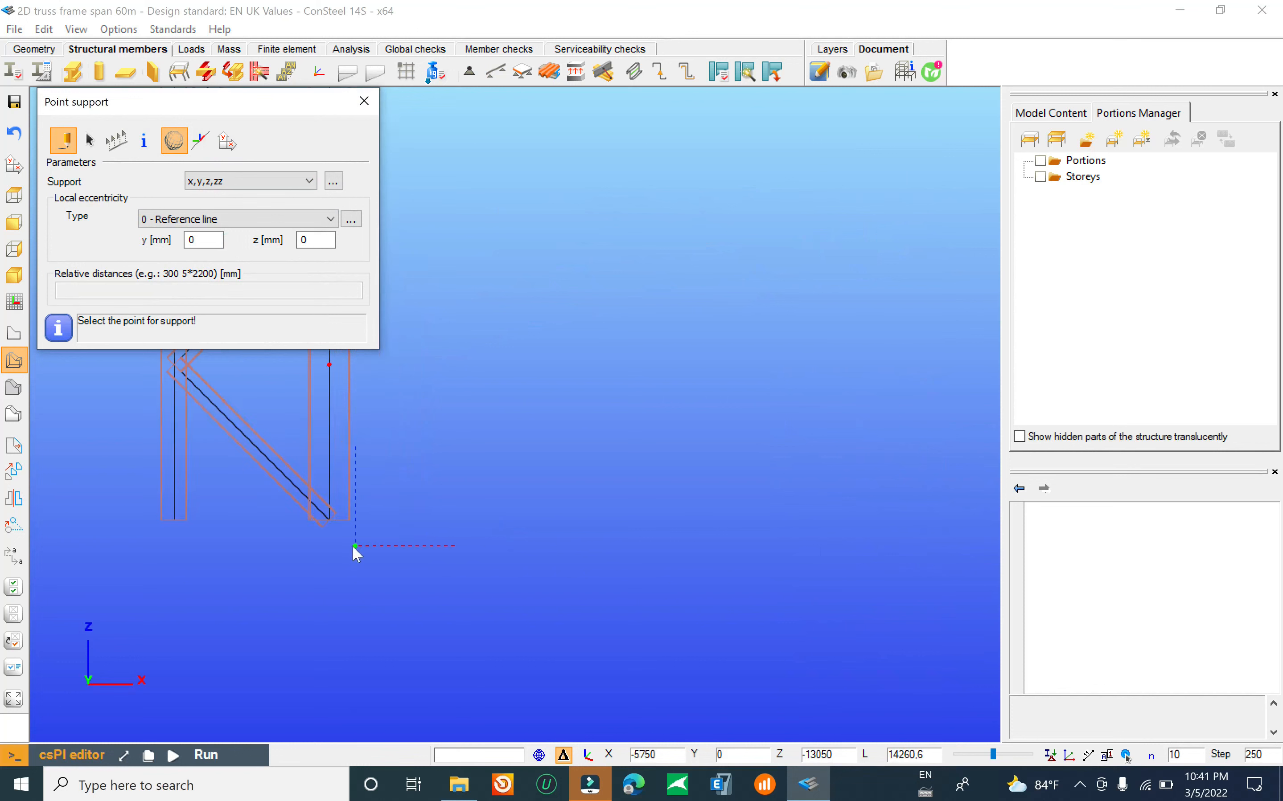
{"action": "left_click", "coordinate": [333, 524]}
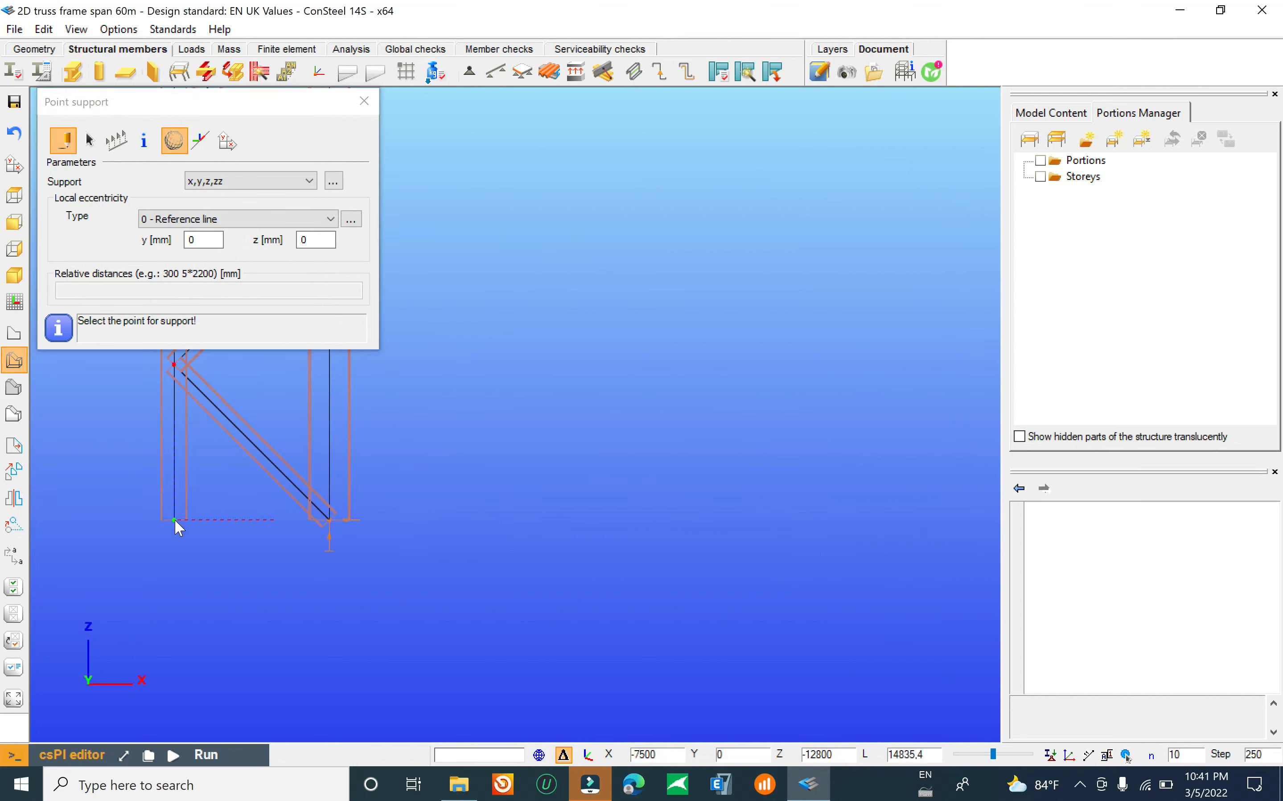
{"action": "scroll", "coordinate": [179, 562], "scroll_direction": "down", "scroll_amount": 3}
{"action": "scroll", "coordinate": [205, 544], "scroll_direction": "up", "scroll_amount": 3}
{"action": "left_click", "coordinate": [154, 488]}
{"action": "scroll", "coordinate": [424, 487], "scroll_direction": "down", "scroll_amount": 5}
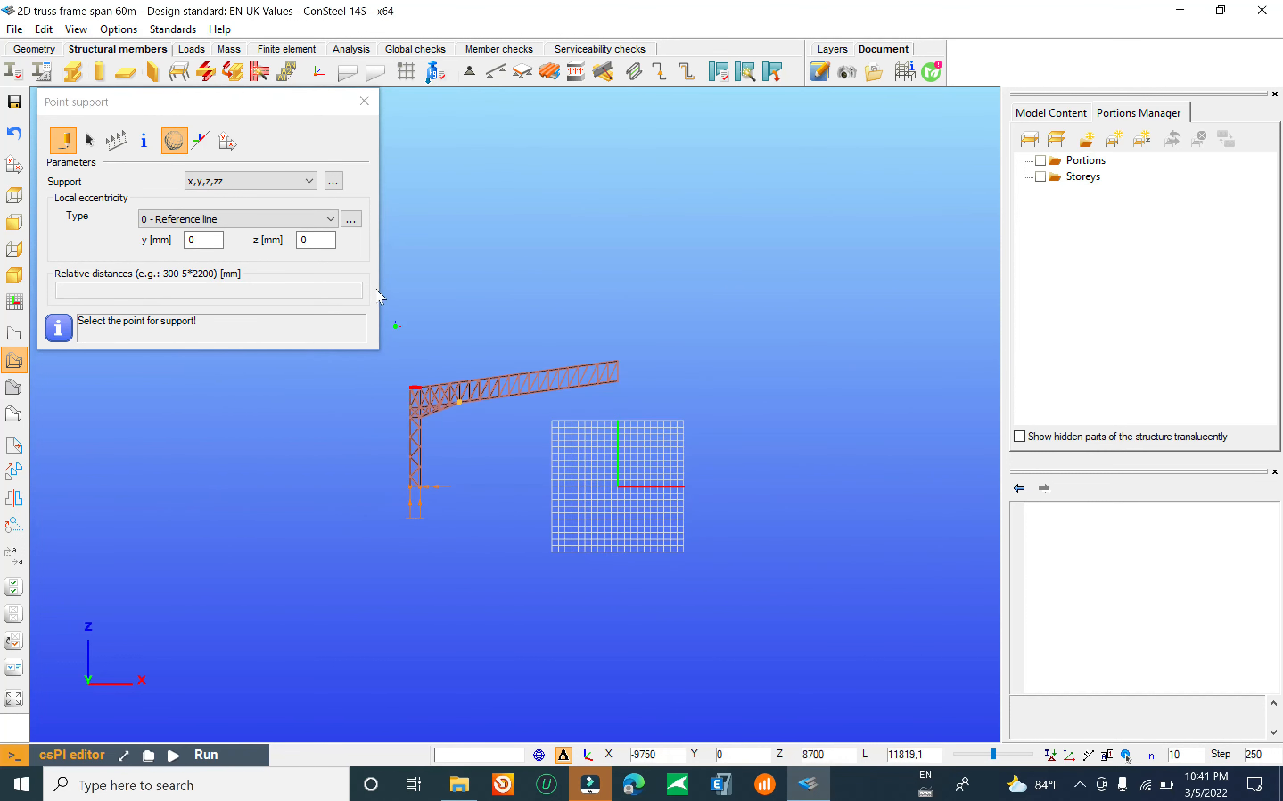
{"action": "key", "text": "Escape"}
{"action": "left_click", "coordinate": [14, 29]}
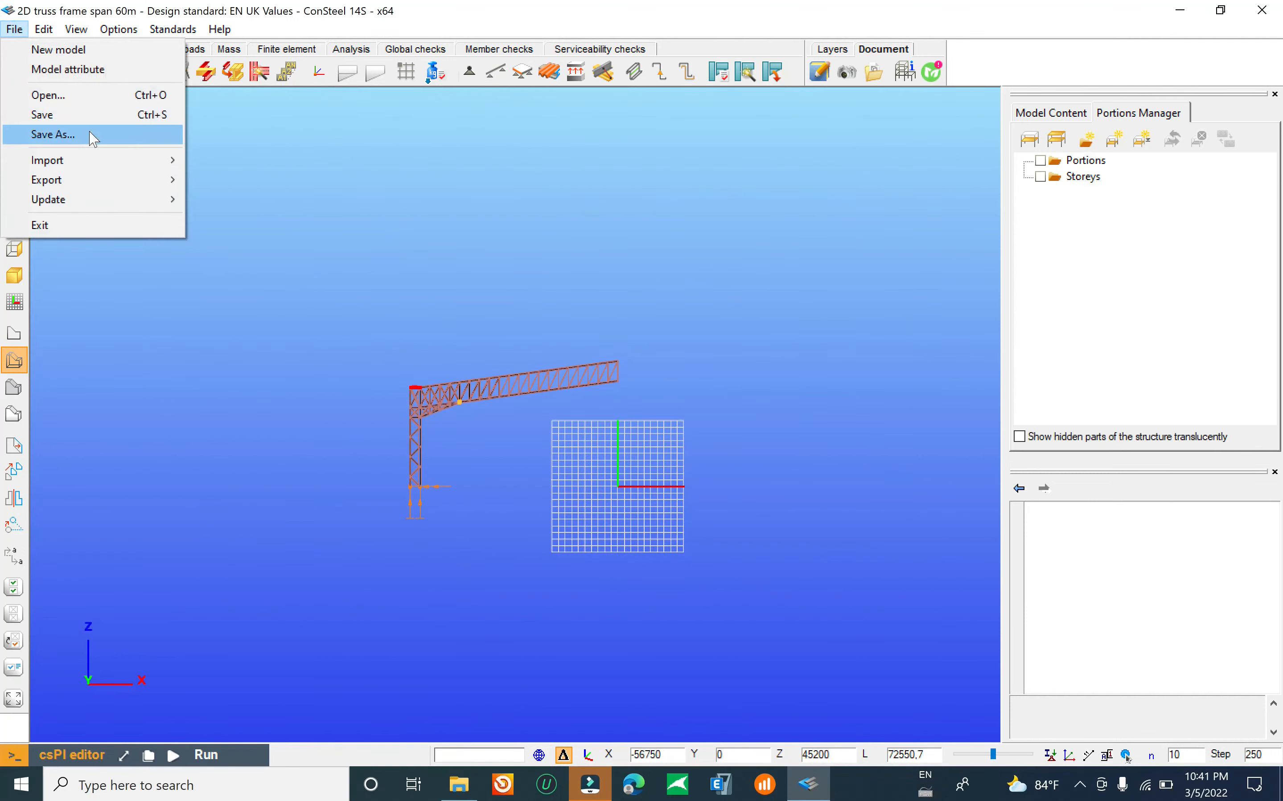
{"action": "left_click", "coordinate": [79, 115]}
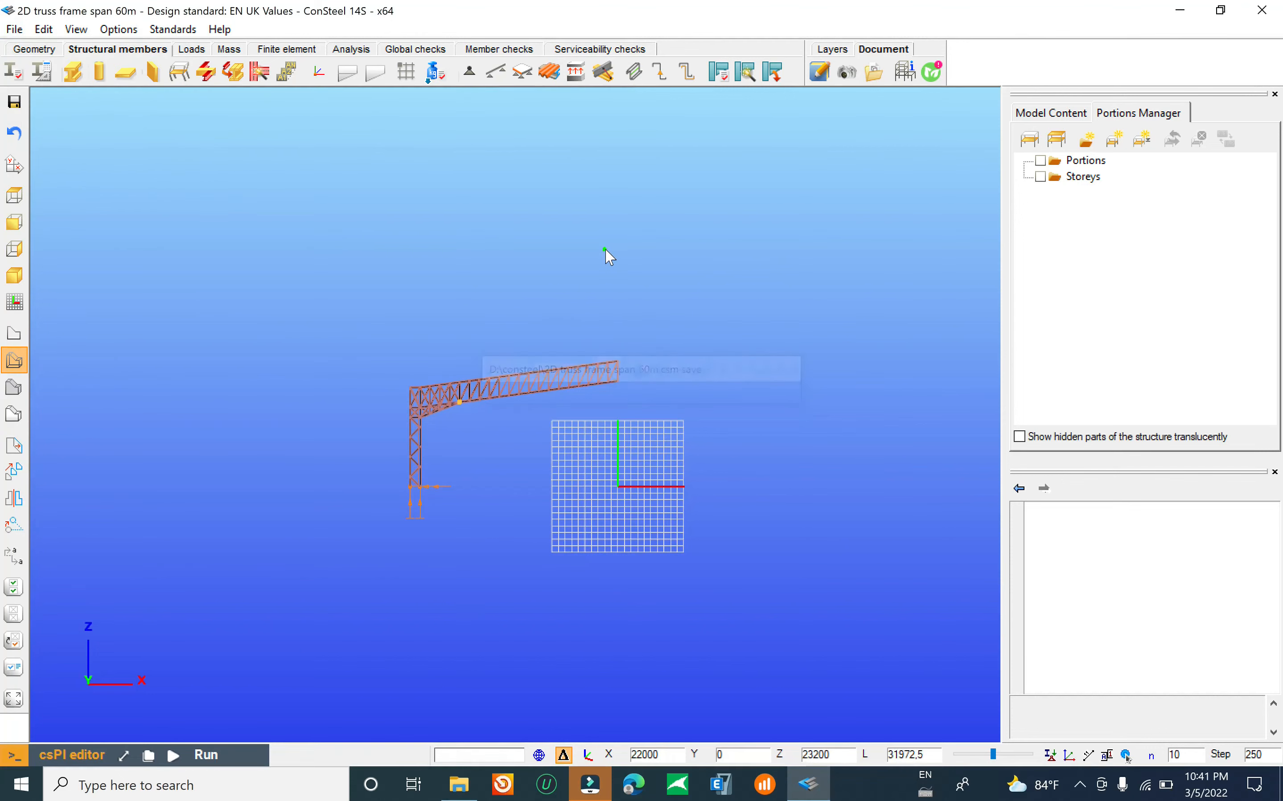
Step: Set the grid size to 40000 mm and save the model
{"action": "scroll", "coordinate": [578, 406], "scroll_direction": "up", "scroll_amount": 2}
{"action": "scroll", "coordinate": [610, 411], "scroll_direction": "up", "scroll_amount": 2}
{"action": "scroll", "coordinate": [610, 424], "scroll_direction": "down", "scroll_amount": 2}
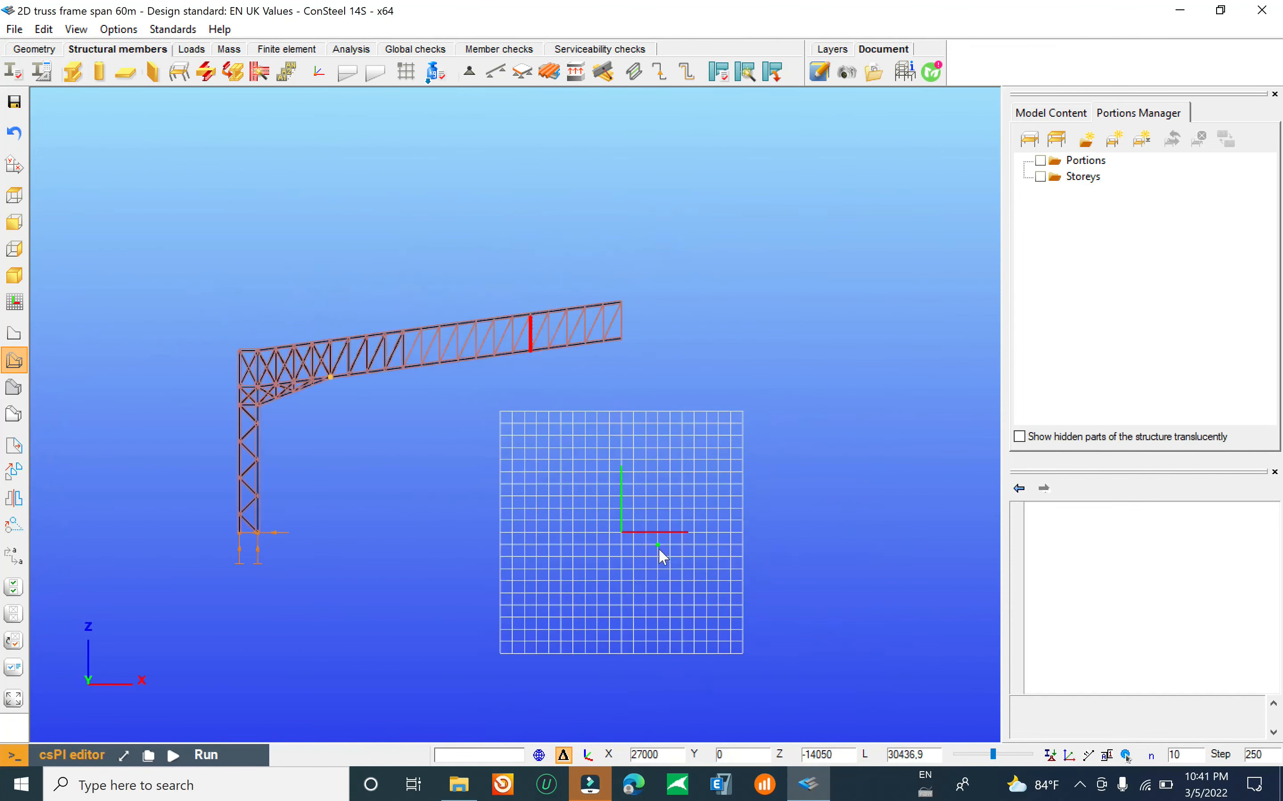
{"action": "scroll", "coordinate": [558, 440], "scroll_direction": "up", "scroll_amount": 4}
{"action": "scroll", "coordinate": [580, 498], "scroll_direction": "down", "scroll_amount": 4}
{"action": "middle_click_drag", "start_coordinate": [540, 460], "coordinate": [577, 392]}
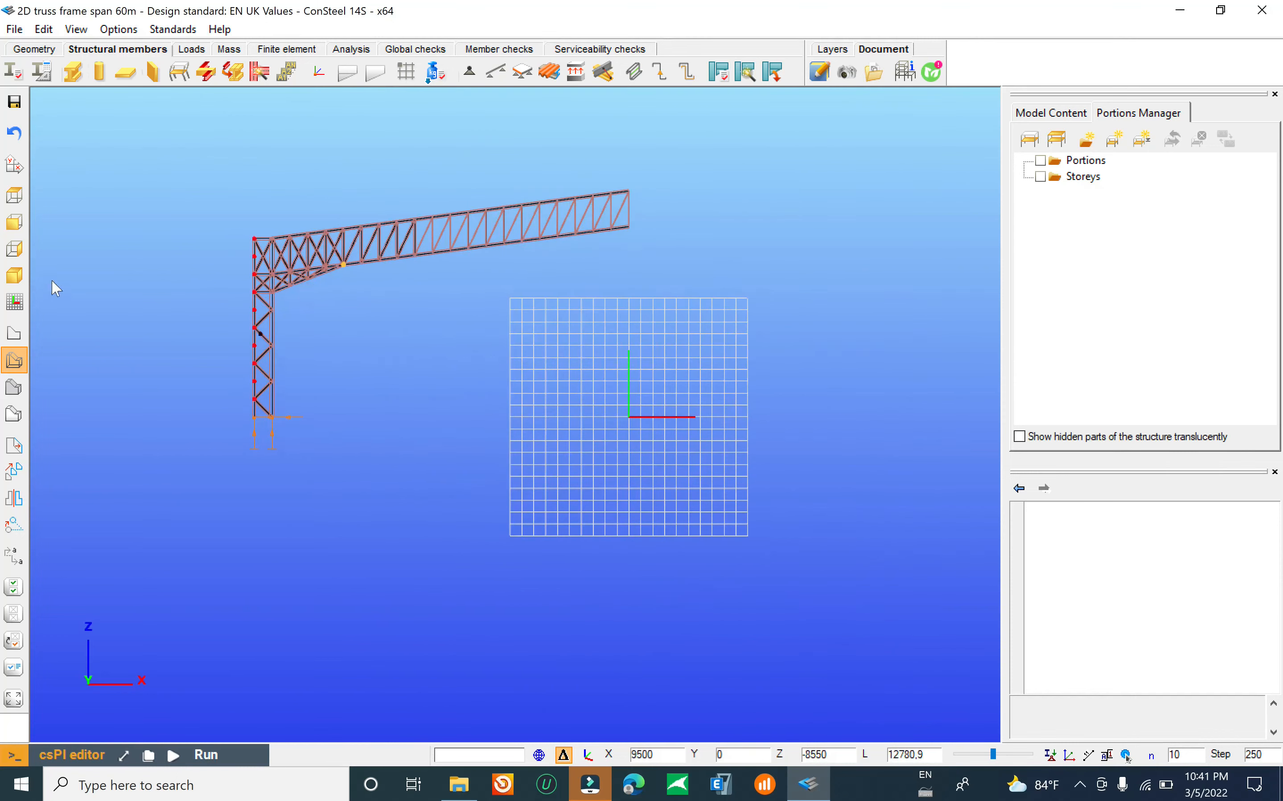
{"action": "left_click", "coordinate": [13, 165]}
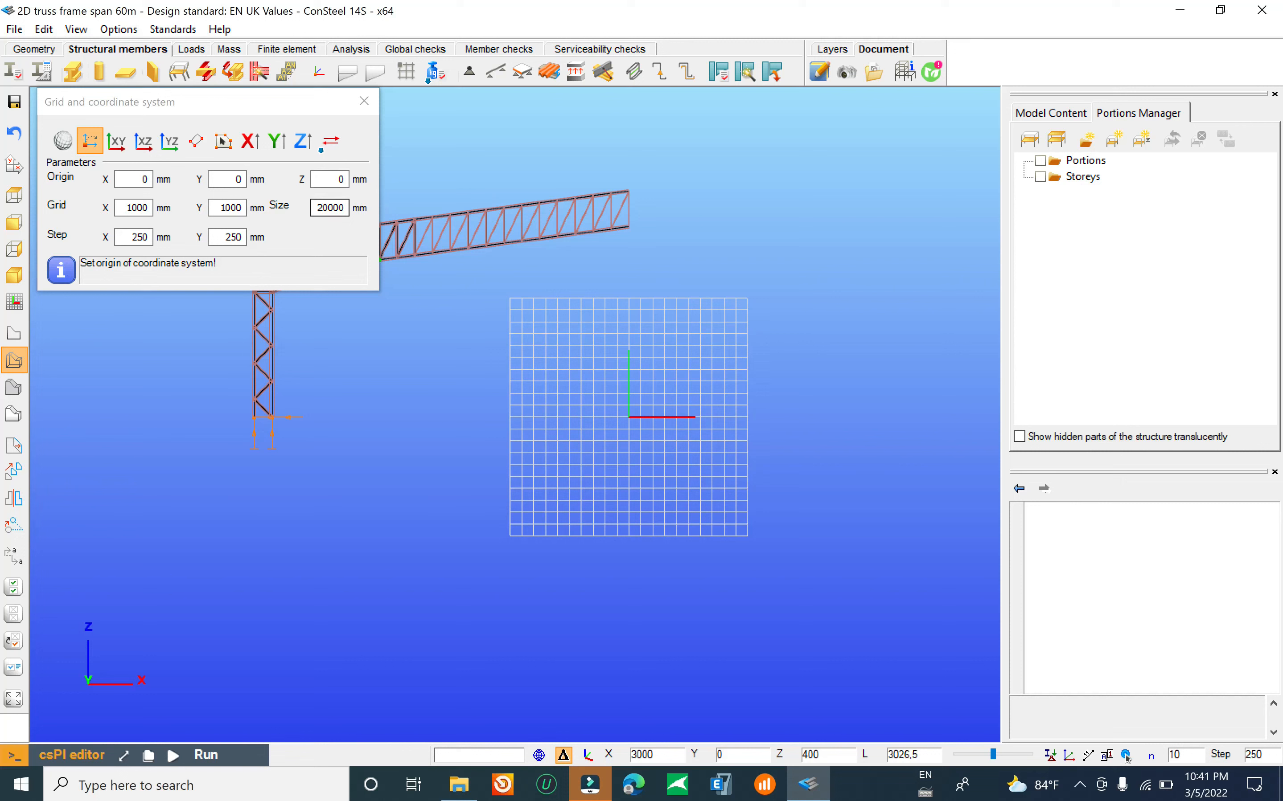
{"action": "left_click_drag", "start_coordinate": [324, 209], "coordinate": [316, 209]}
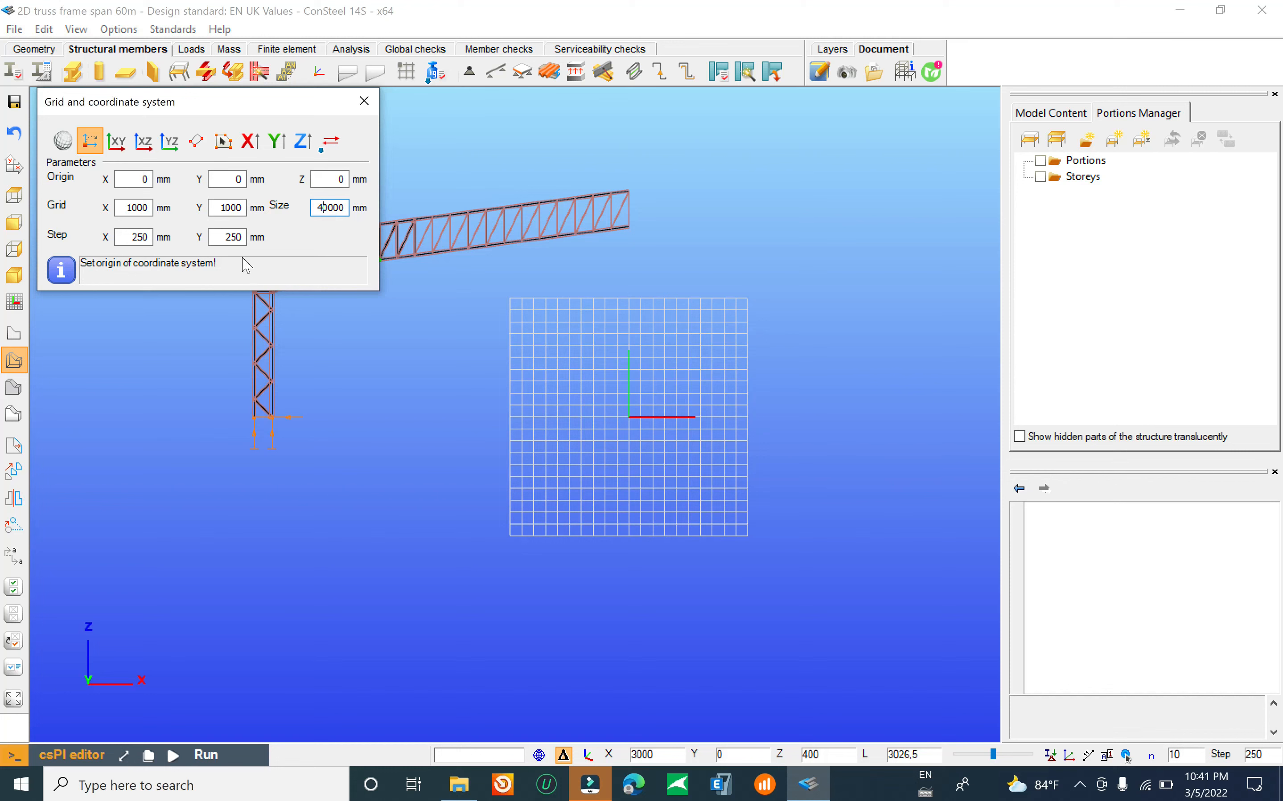
{"action": "type", "text": "4"}
{"action": "left_click", "coordinate": [341, 180]}
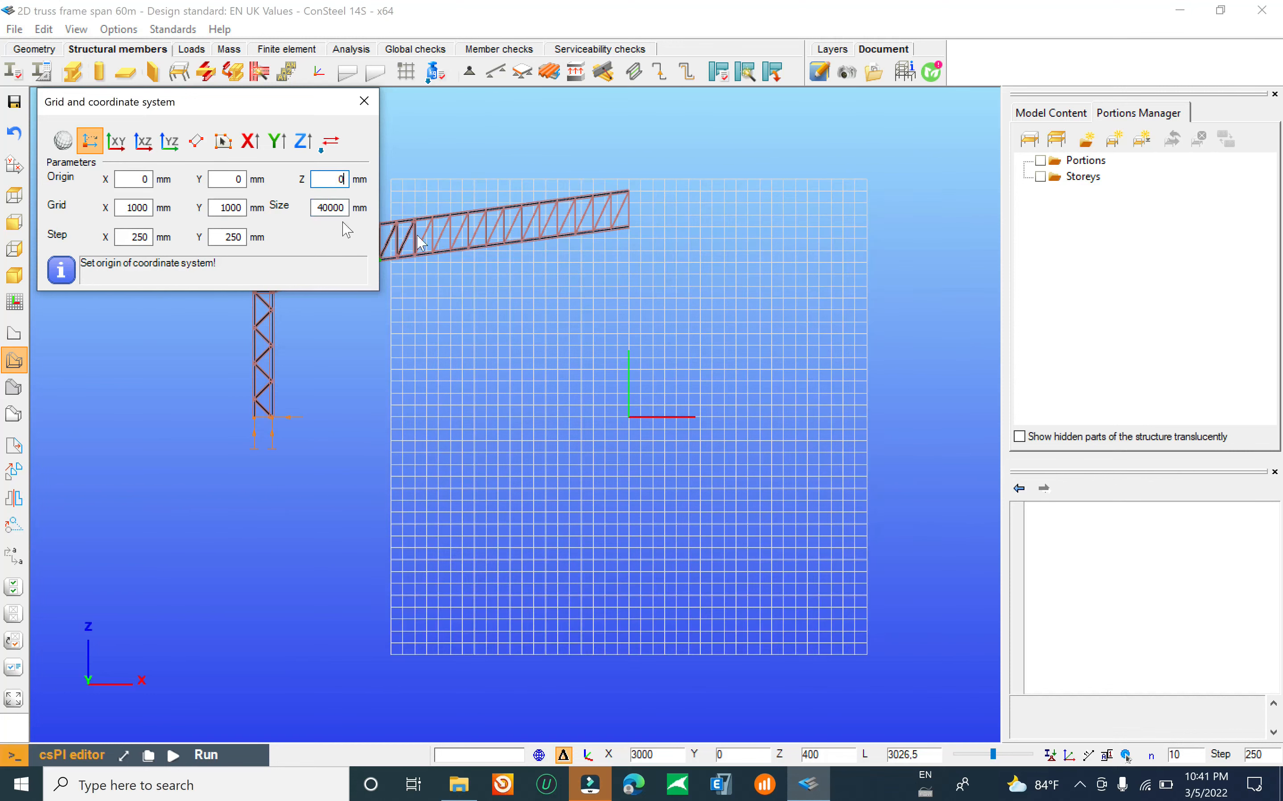
{"action": "middle_click_drag", "start_coordinate": [657, 250], "coordinate": [662, 252]}
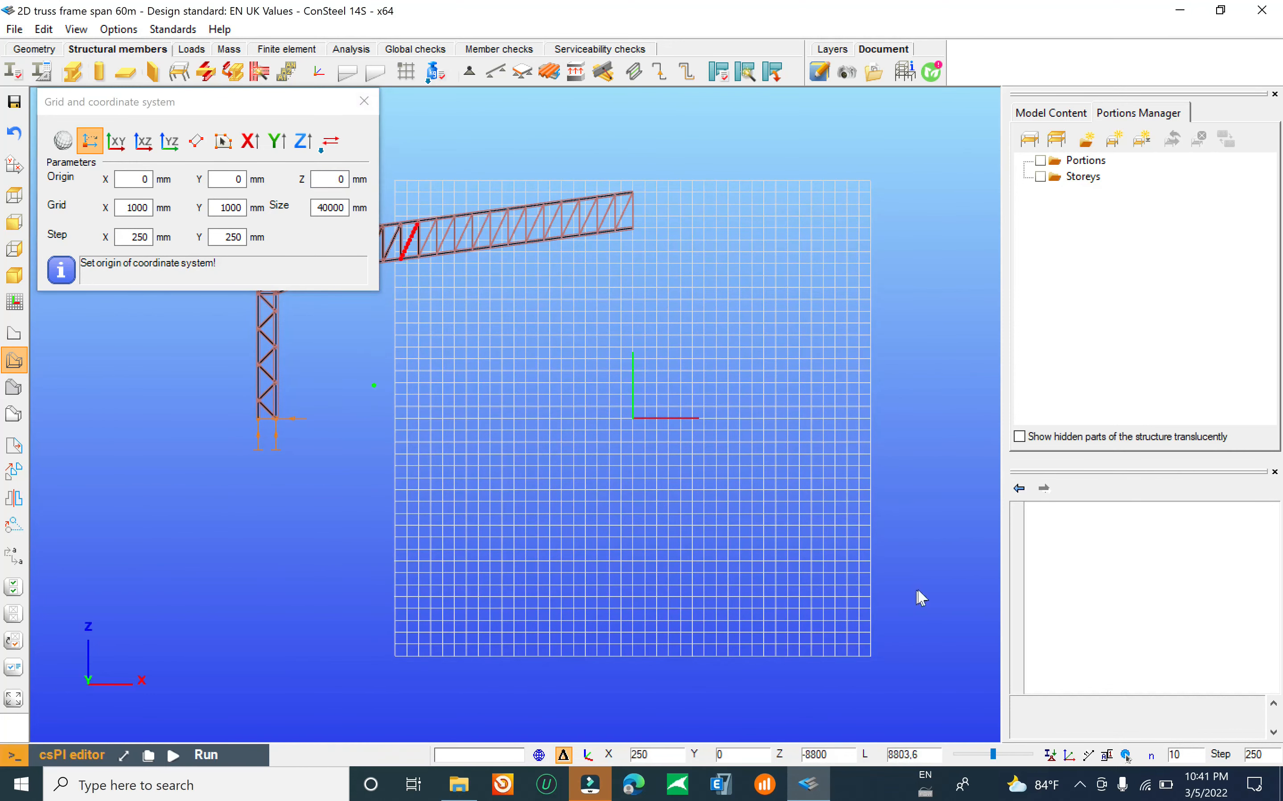
{"action": "left_click", "coordinate": [364, 102]}
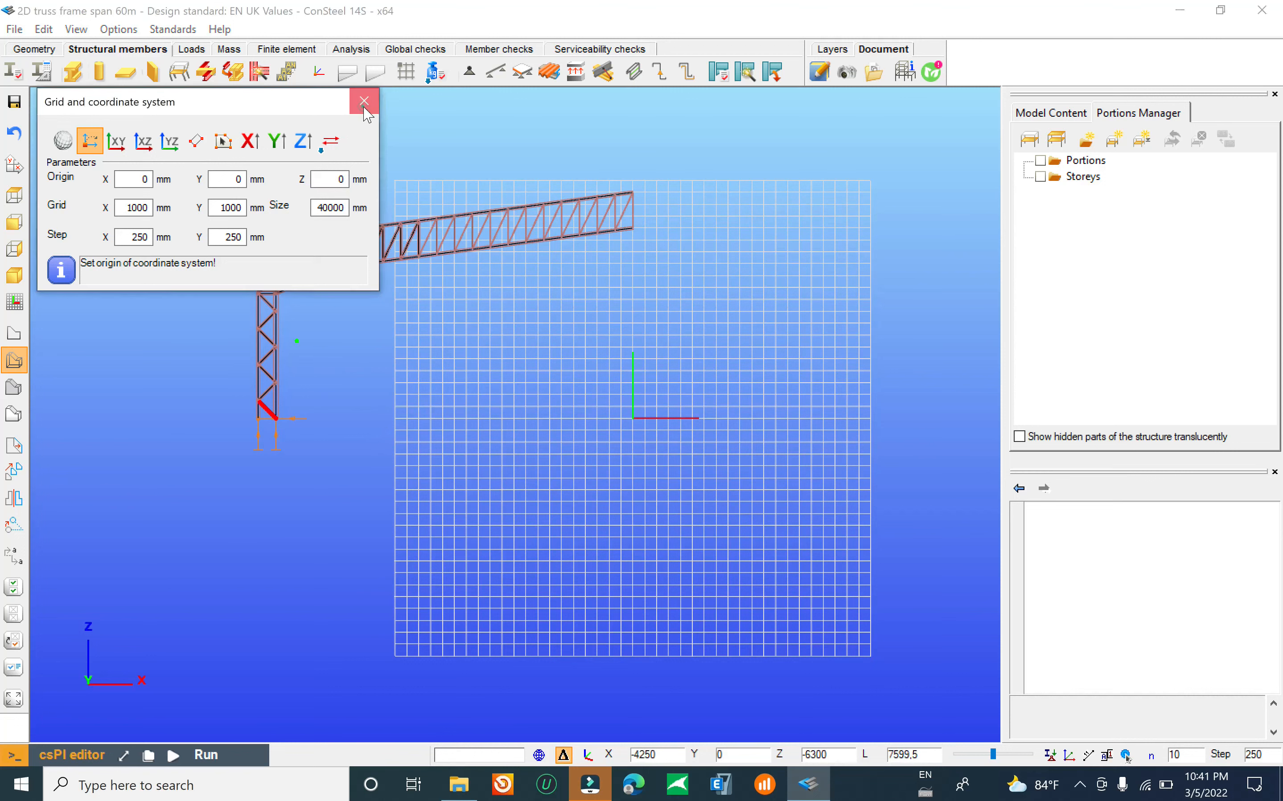
{"action": "left_click", "coordinate": [14, 29]}
{"action": "left_click", "coordinate": [40, 116]}
Step: Mirror a copy of the whole half frame, including its supports, about the vertical axis through the ridge post, and end the mirror command
{"action": "scroll", "coordinate": [669, 225], "scroll_direction": "up", "scroll_amount": 3}
{"action": "scroll", "coordinate": [585, 193], "scroll_direction": "down", "scroll_amount": 5}
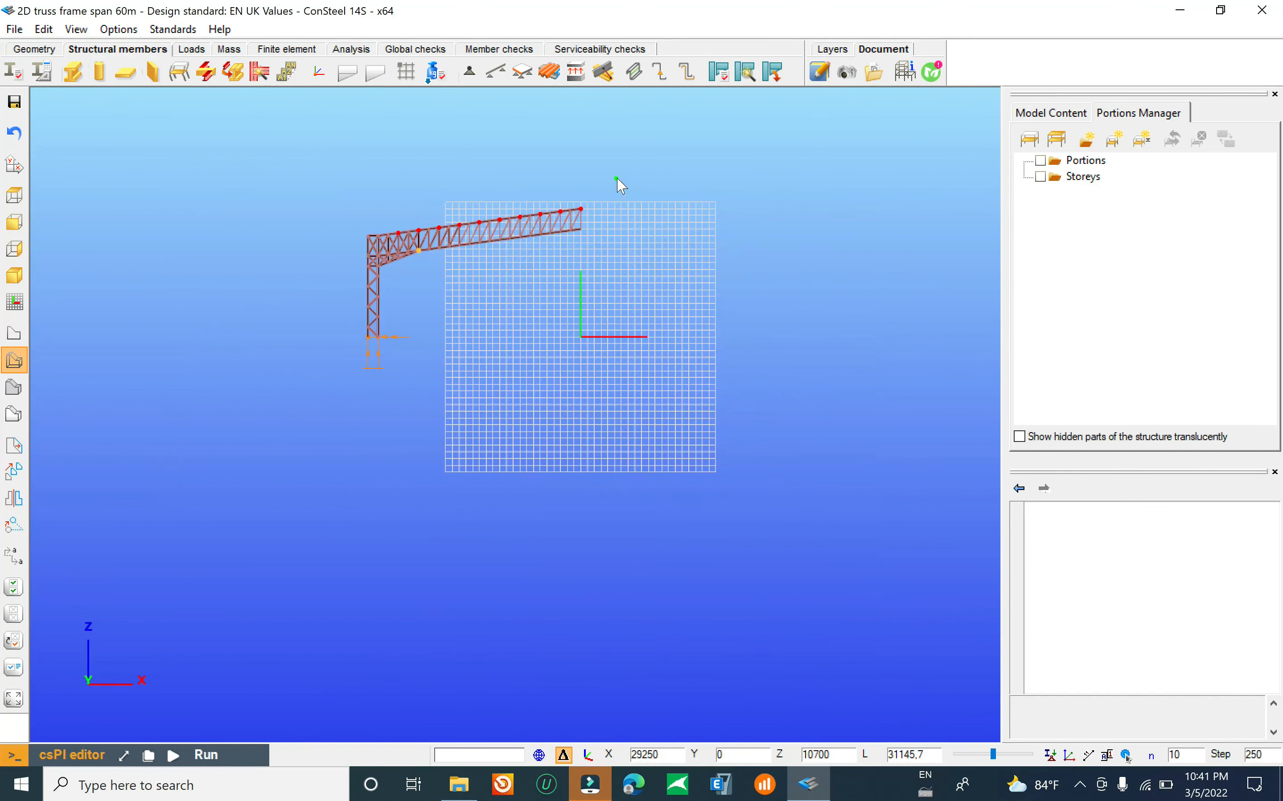
{"action": "left_click_drag", "start_coordinate": [618, 177], "coordinate": [255, 411]}
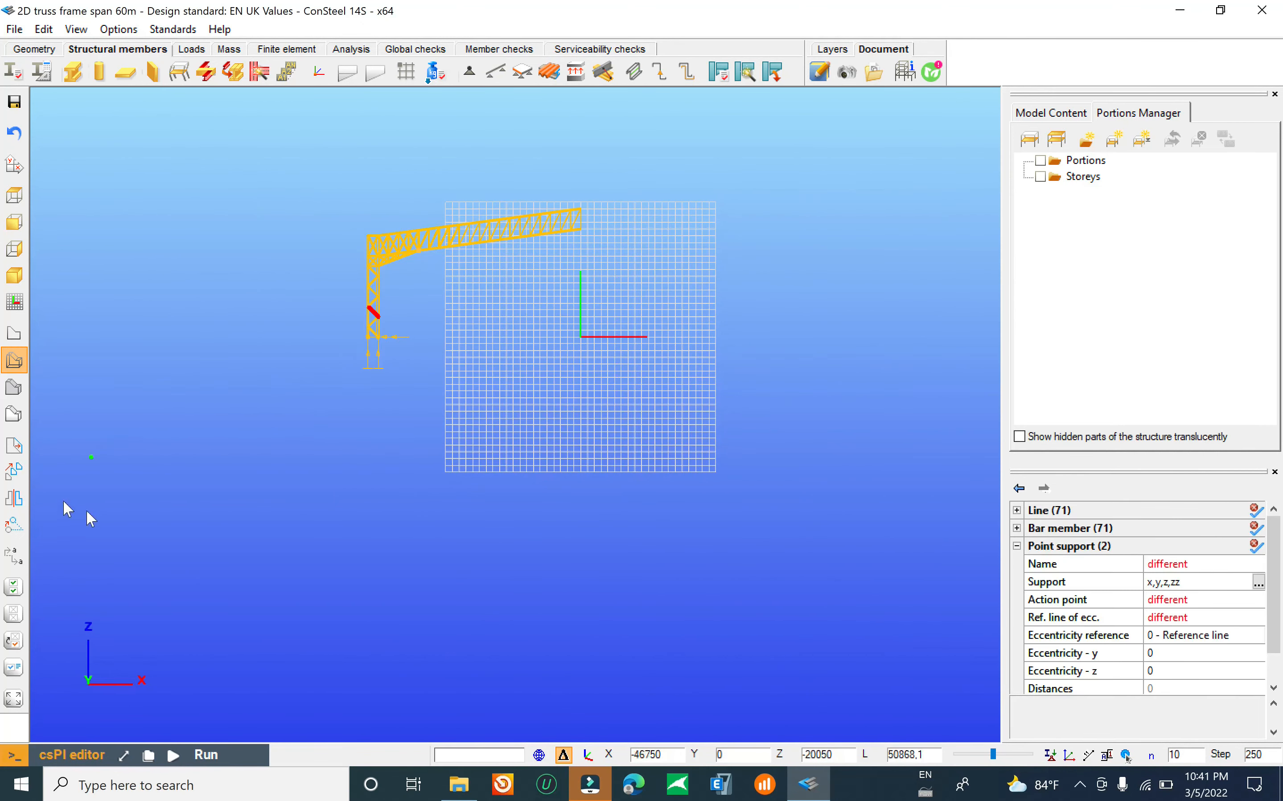
{"action": "left_click", "coordinate": [14, 499]}
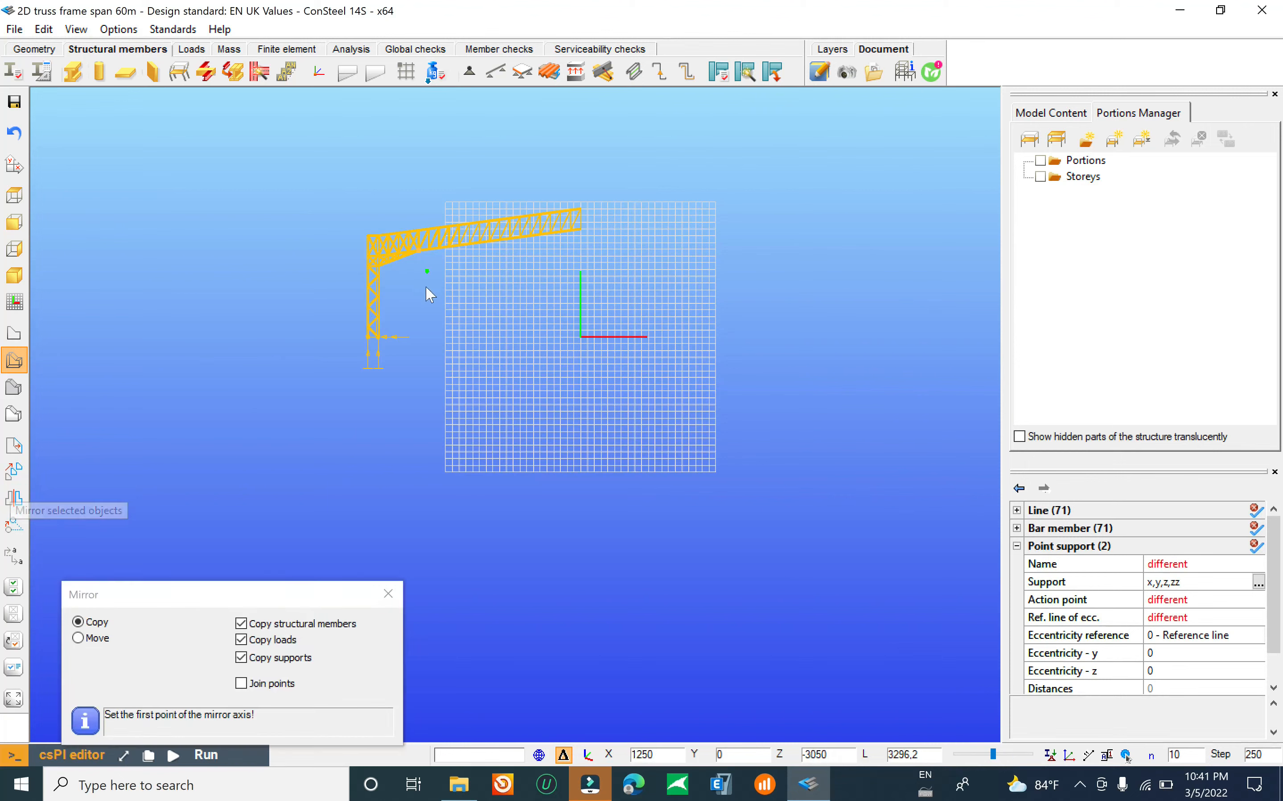
{"action": "scroll", "coordinate": [630, 135], "scroll_direction": "up", "scroll_amount": 5}
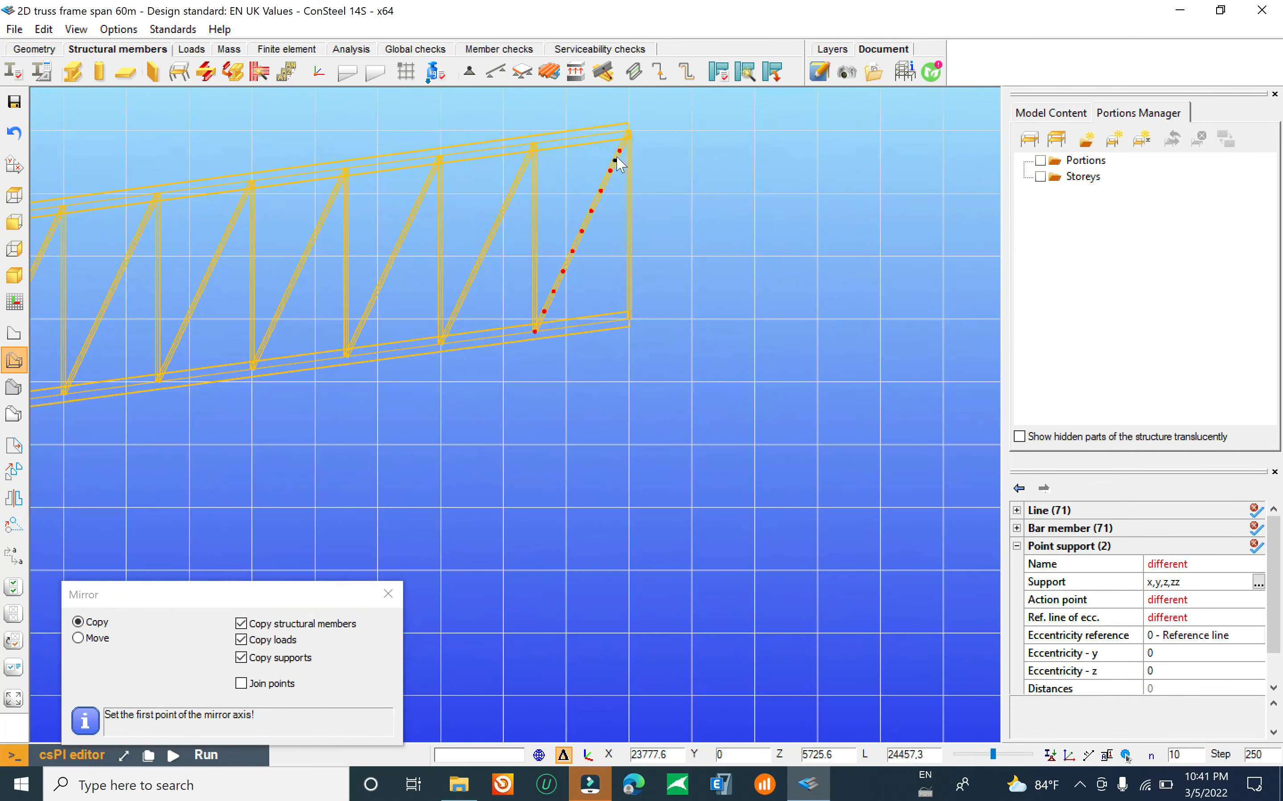
{"action": "left_click", "coordinate": [634, 131]}
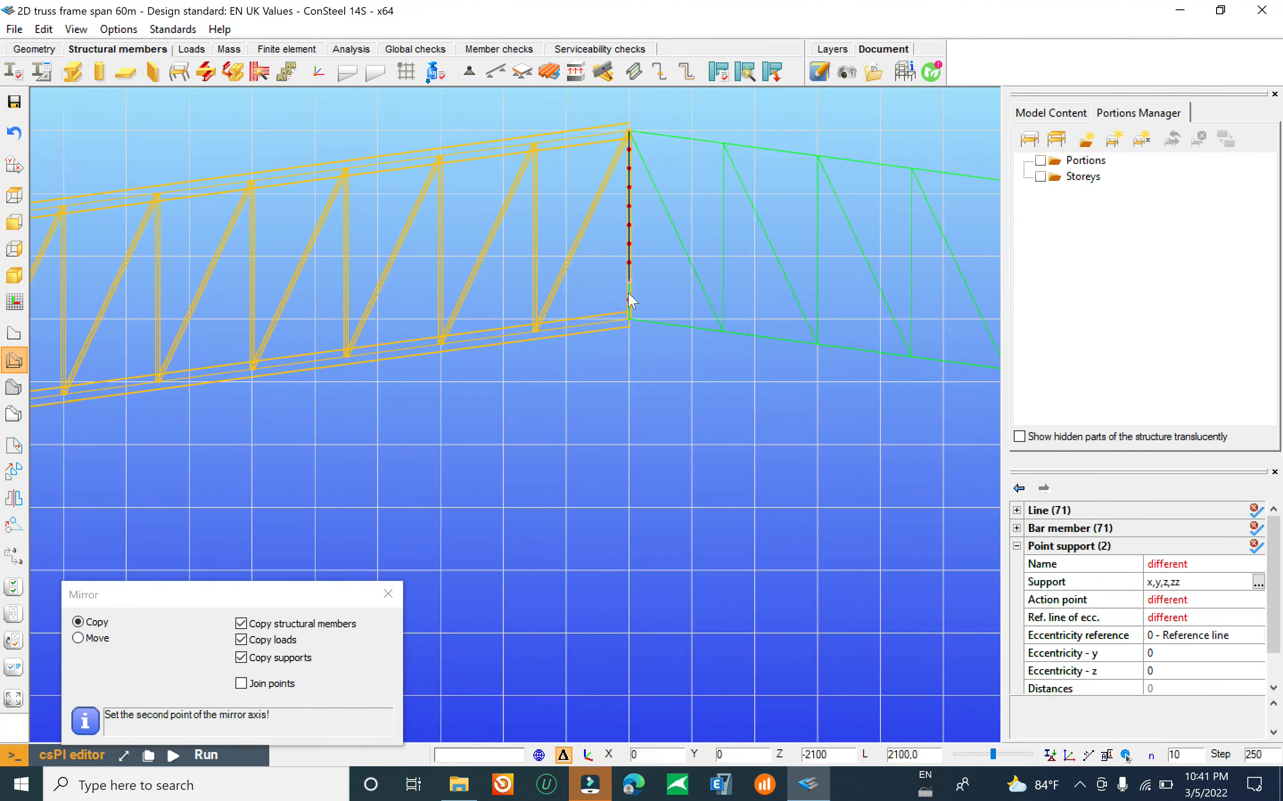
{"action": "left_click", "coordinate": [629, 324]}
{"action": "scroll", "coordinate": [442, 270], "scroll_direction": "down", "scroll_amount": 6}
{"action": "scroll", "coordinate": [684, 317], "scroll_direction": "up", "scroll_amount": 8}
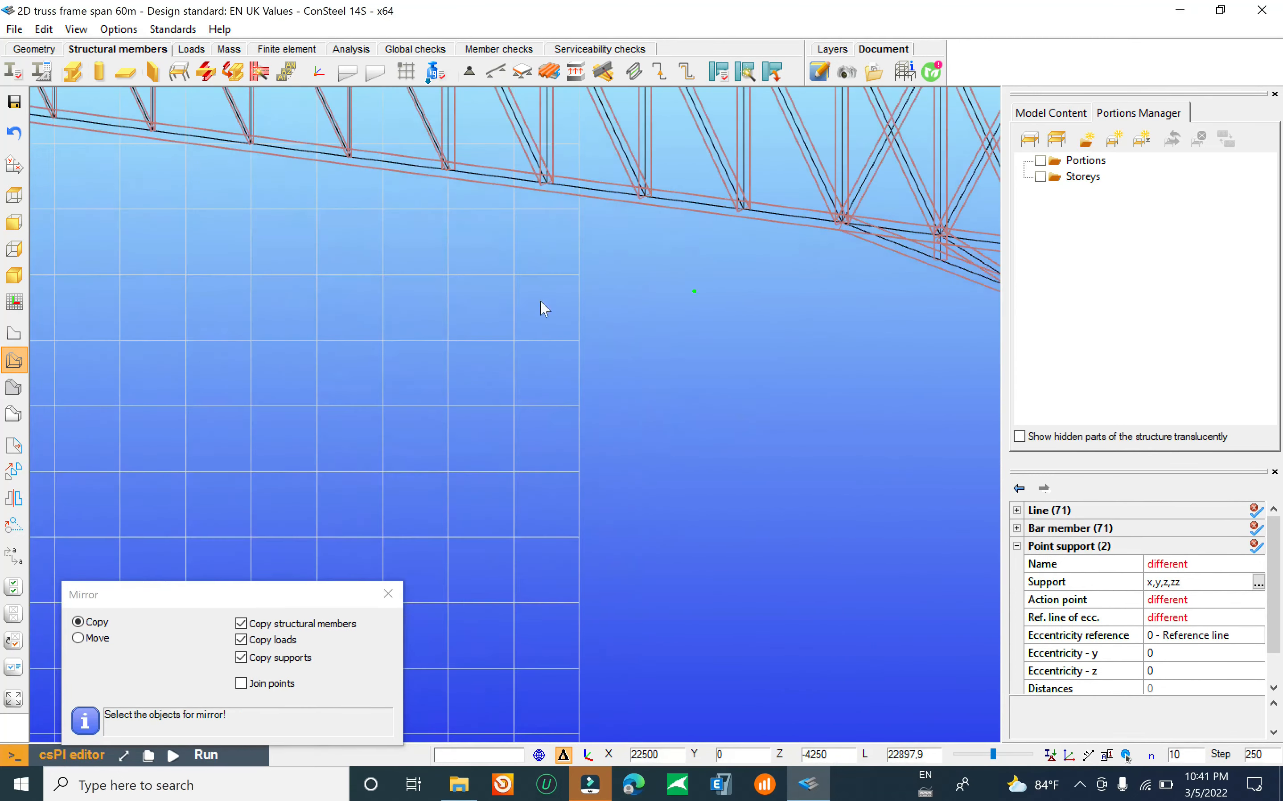
{"action": "scroll", "coordinate": [541, 305], "scroll_direction": "down", "scroll_amount": 4}
{"action": "key", "text": "Escape"}
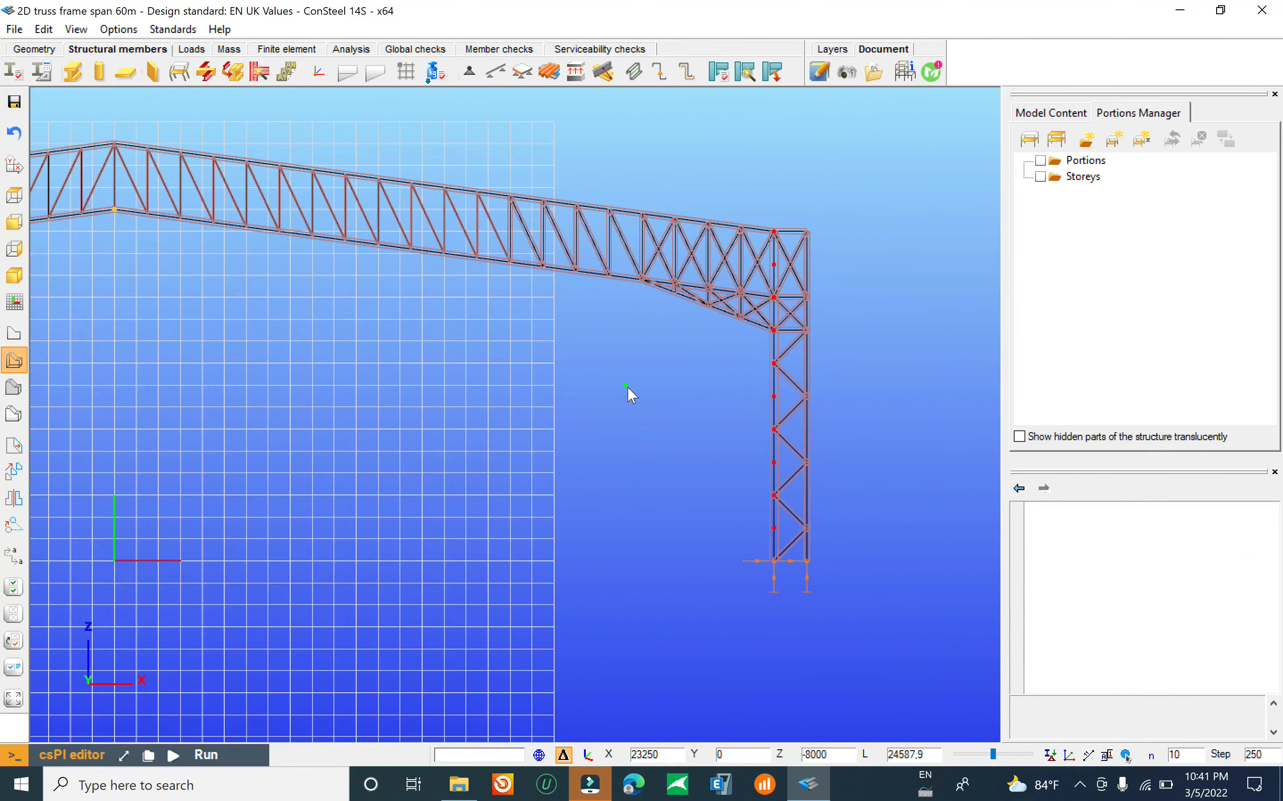
Step: Start a beam with section RHS 250x150x5 for the ridge area of the truss
{"action": "scroll", "coordinate": [628, 386], "scroll_direction": "down", "scroll_amount": 8}
{"action": "scroll", "coordinate": [380, 321], "scroll_direction": "up", "scroll_amount": 11}
{"action": "left_click", "coordinate": [72, 72]}
{"action": "left_click", "coordinate": [914, 277]}
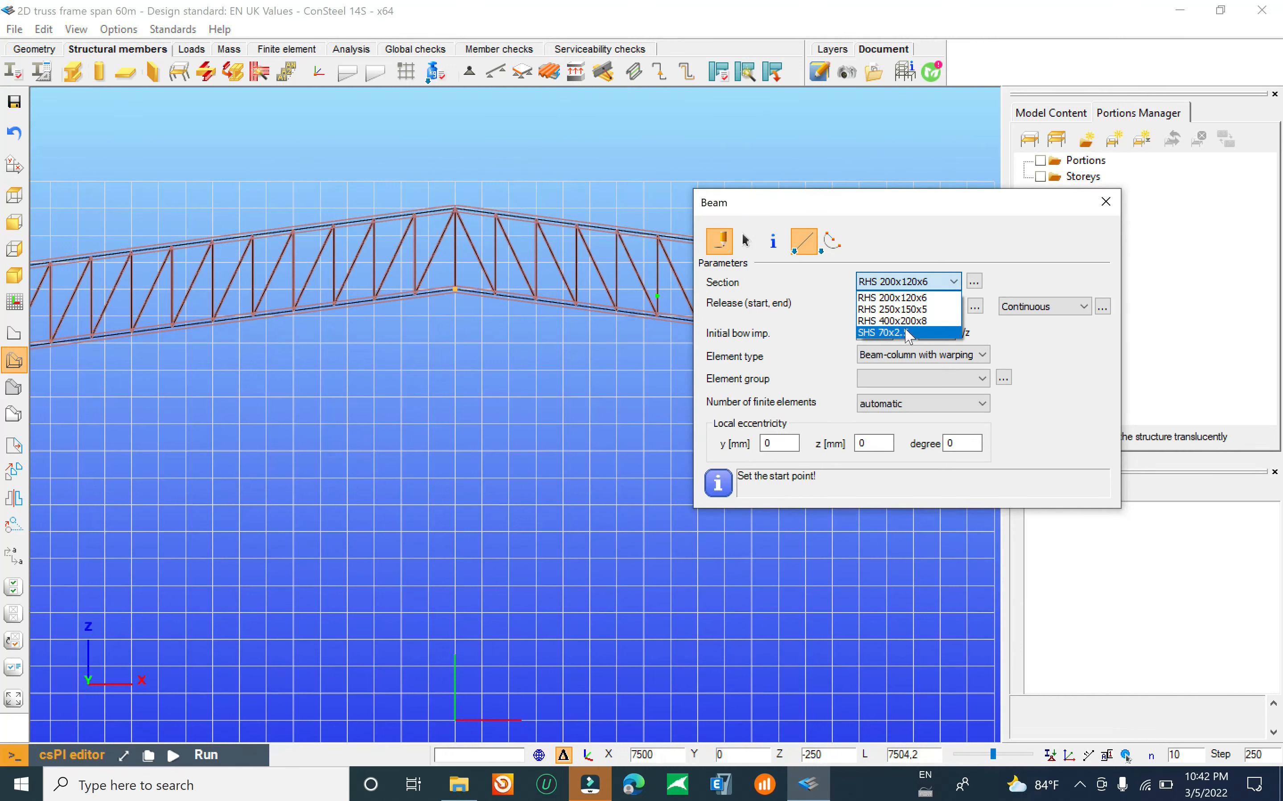
{"action": "left_click", "coordinate": [922, 312]}
{"action": "left_click_drag", "start_coordinate": [889, 207], "coordinate": [1033, 443]}
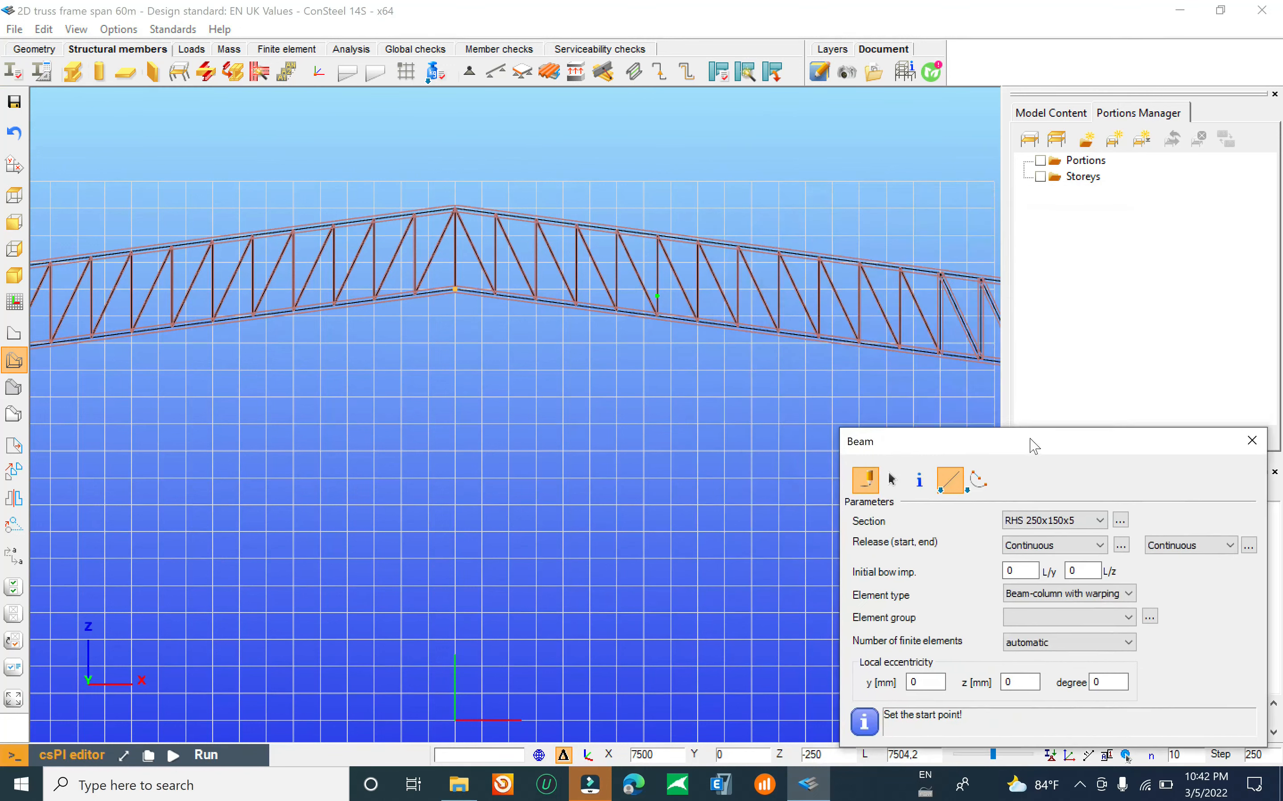
{"action": "scroll", "coordinate": [464, 335], "scroll_direction": "down", "scroll_amount": 2}
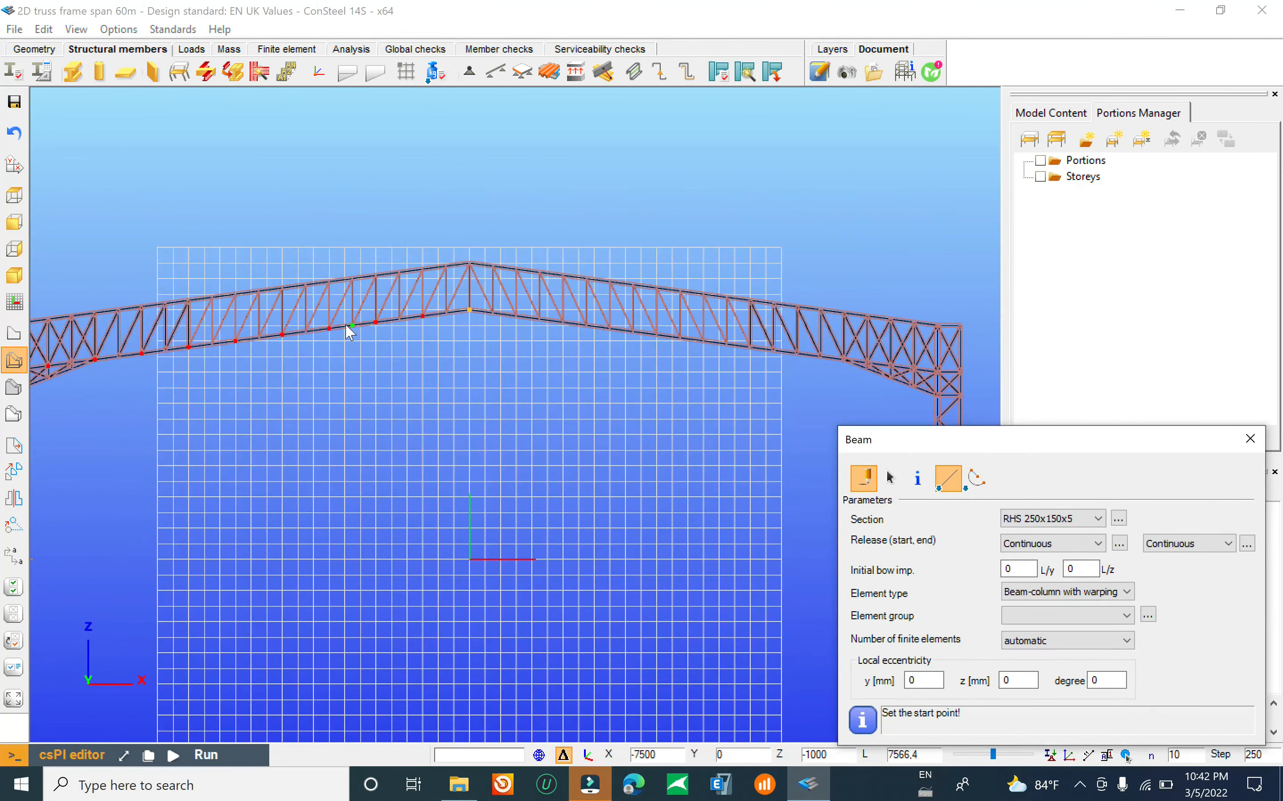
{"action": "left_click", "coordinate": [377, 323]}
{"action": "scroll", "coordinate": [540, 326], "scroll_direction": "up", "scroll_amount": 2}
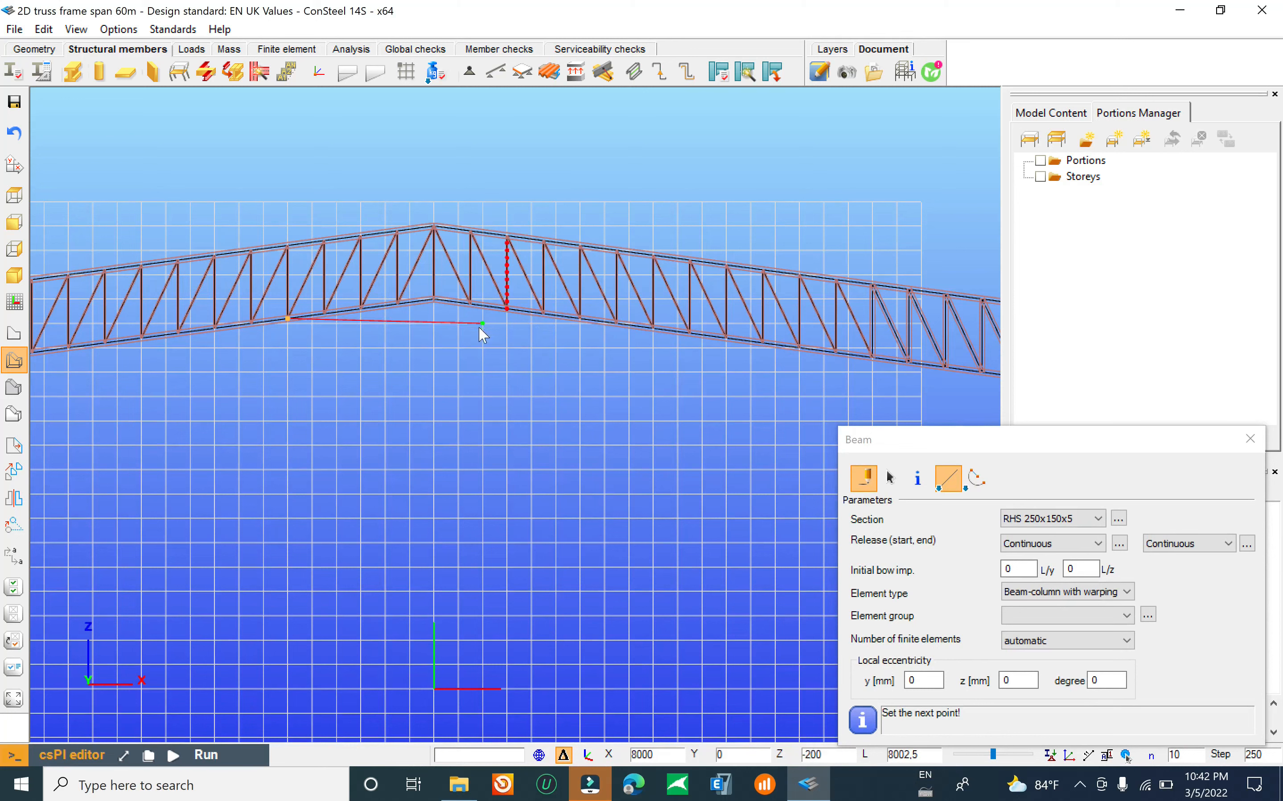
{"action": "key", "text": "Escape"}
{"action": "left_click", "coordinate": [255, 326]}
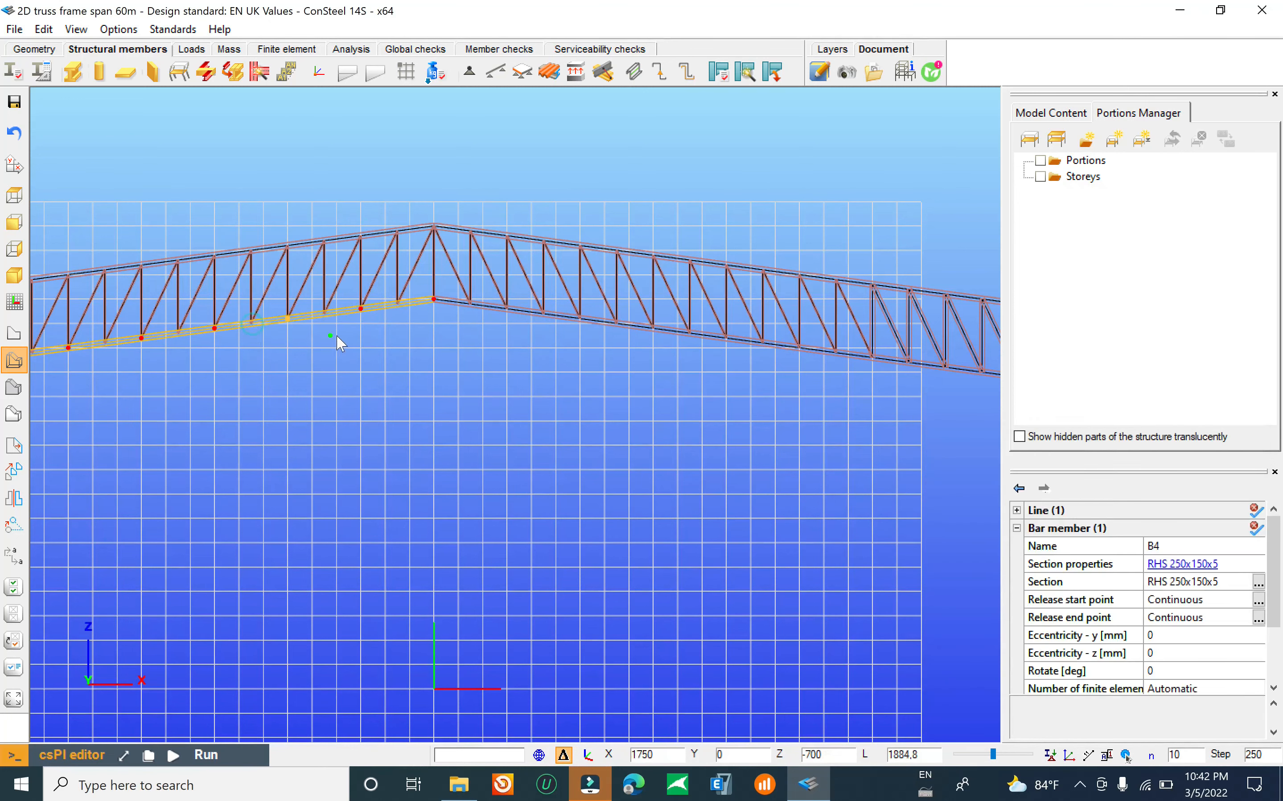
{"action": "key", "text": "Escape"}
Step: Draw a horizontal RHS 250x150x5 tie beam between the bottom chord nodes five bays either side of the ridge
{"action": "left_click", "coordinate": [82, 73]}
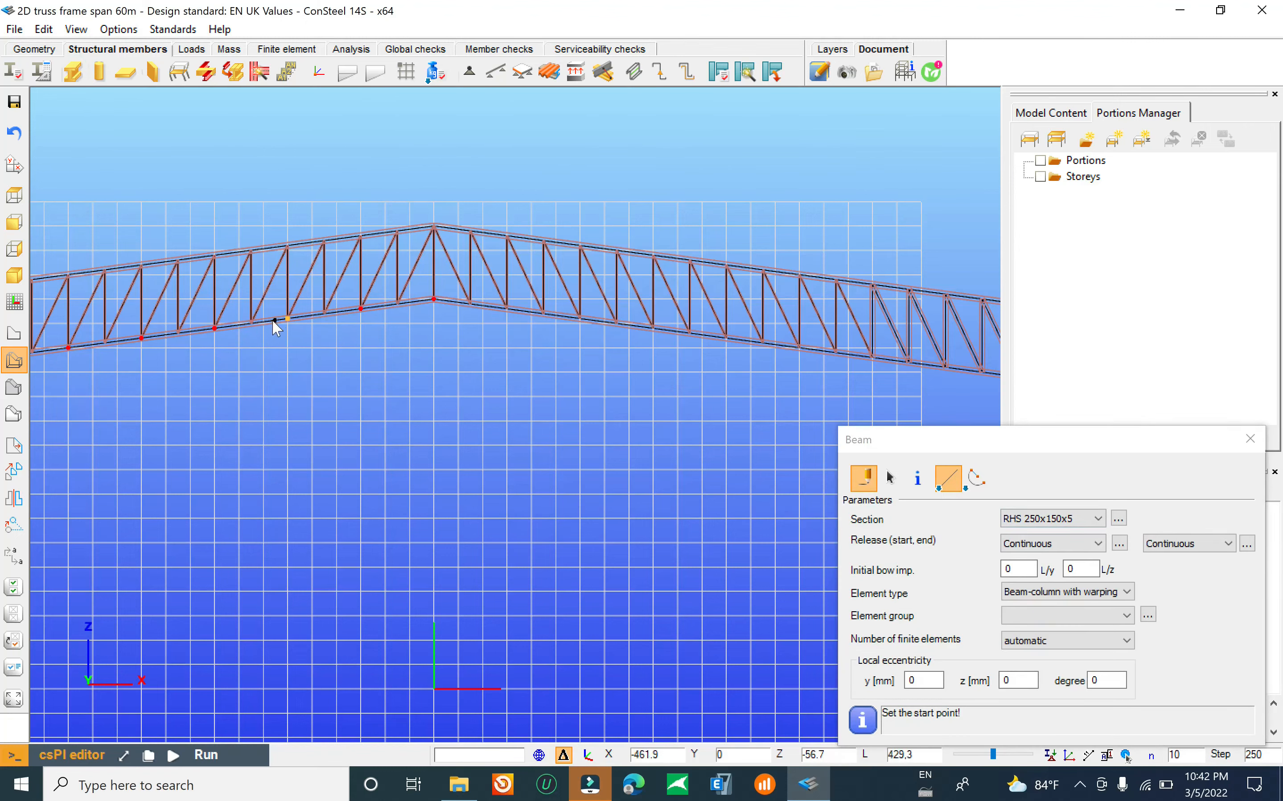
{"action": "scroll", "coordinate": [254, 325], "scroll_direction": "down", "scroll_amount": 3}
{"action": "scroll", "coordinate": [279, 327], "scroll_direction": "up", "scroll_amount": 5}
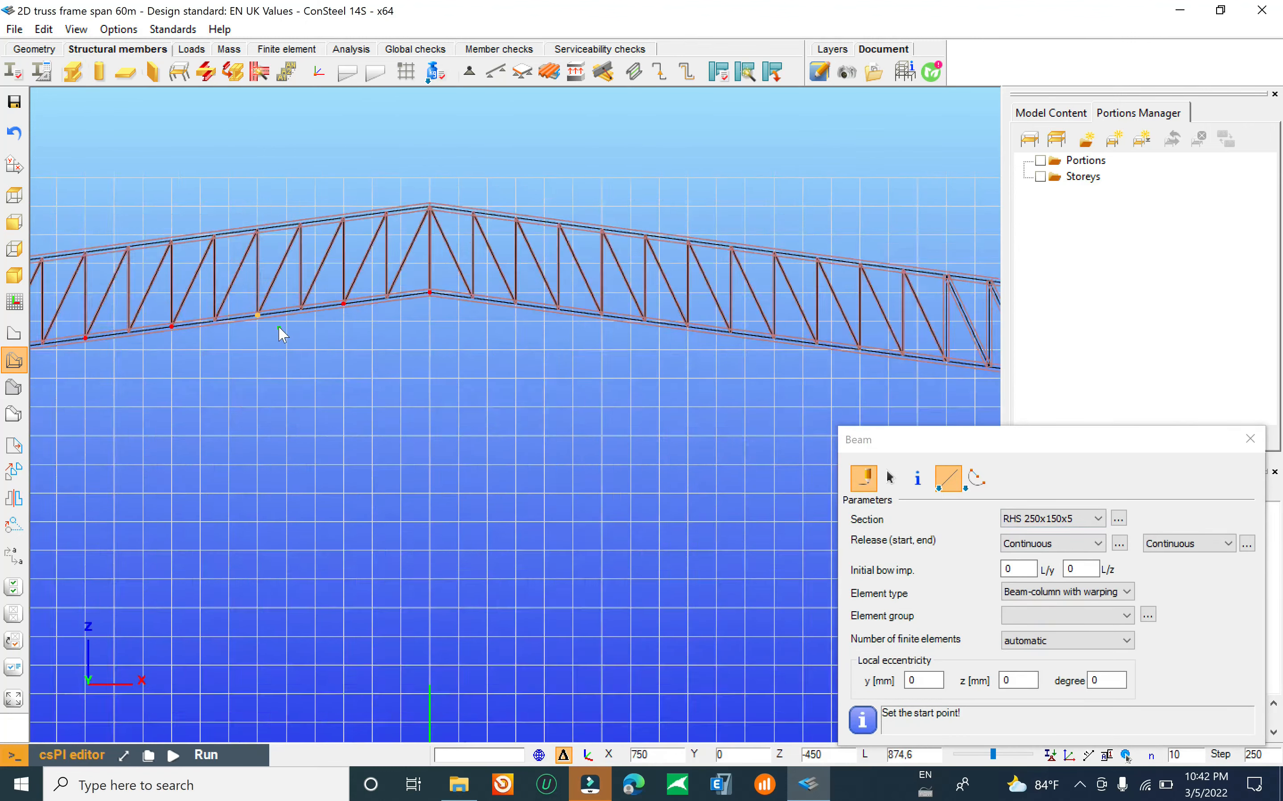
{"action": "left_click", "coordinate": [179, 319]}
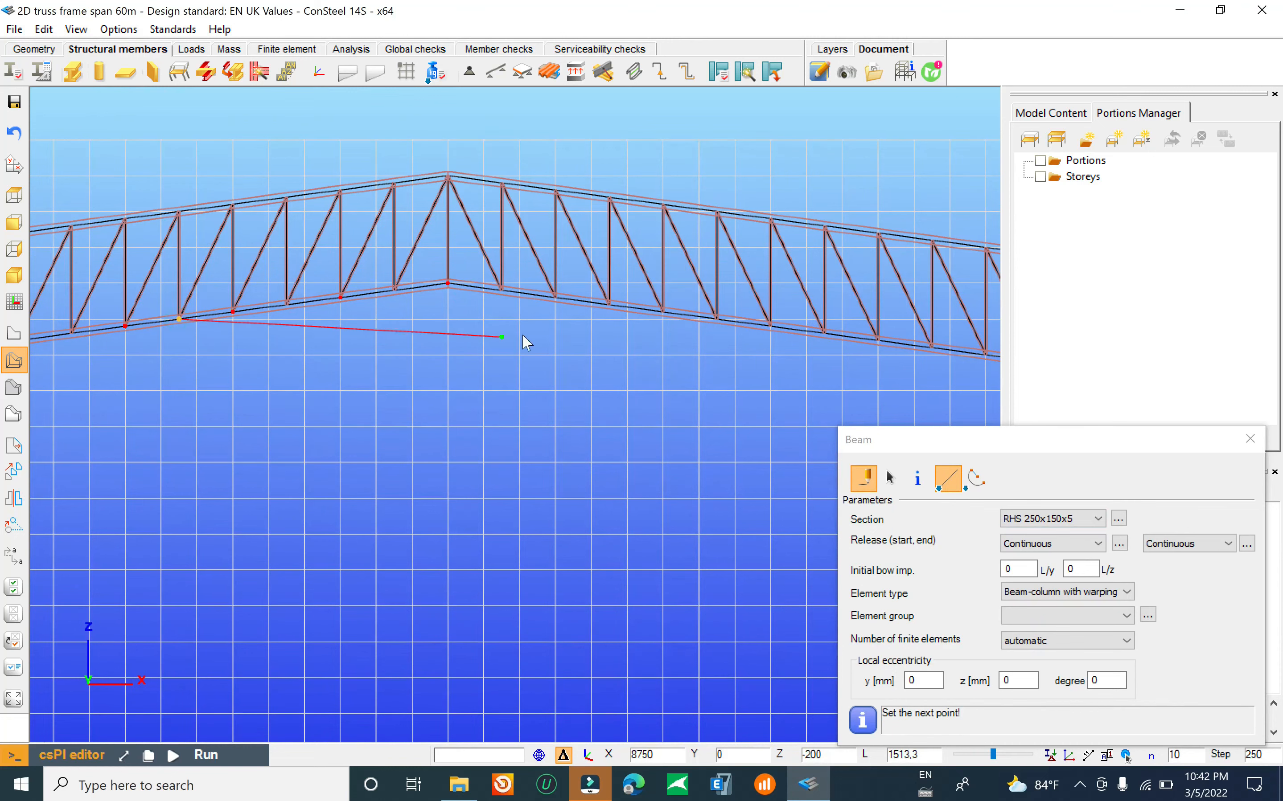
{"action": "left_click", "coordinate": [720, 320]}
{"action": "scroll", "coordinate": [413, 310], "scroll_direction": "up", "scroll_amount": 1}
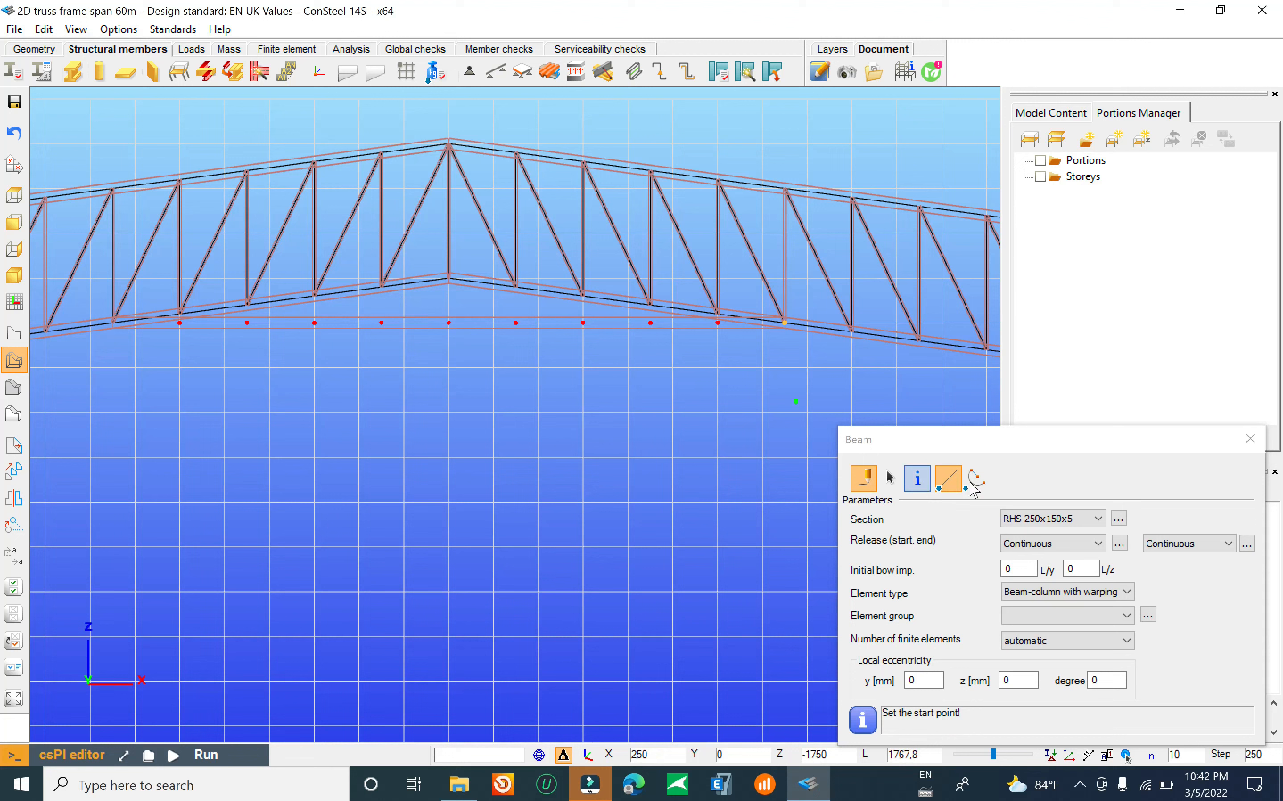
Step: Switch the beam section to SHS 70x2.5 and draw a vertical from the bottom chord's ridge node down to the tie beam
{"action": "left_click", "coordinate": [1096, 519]}
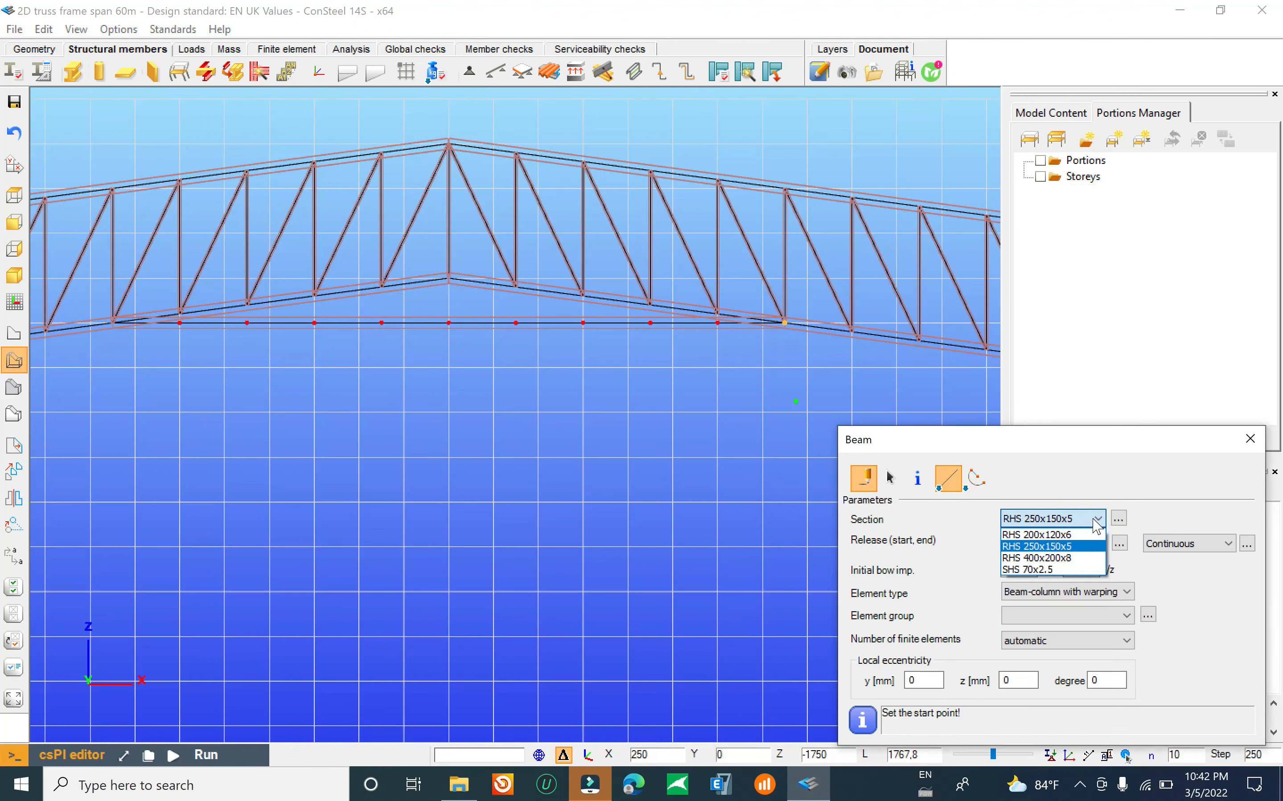
{"action": "left_click", "coordinate": [1053, 571]}
{"action": "scroll", "coordinate": [443, 314], "scroll_direction": "up", "scroll_amount": 2}
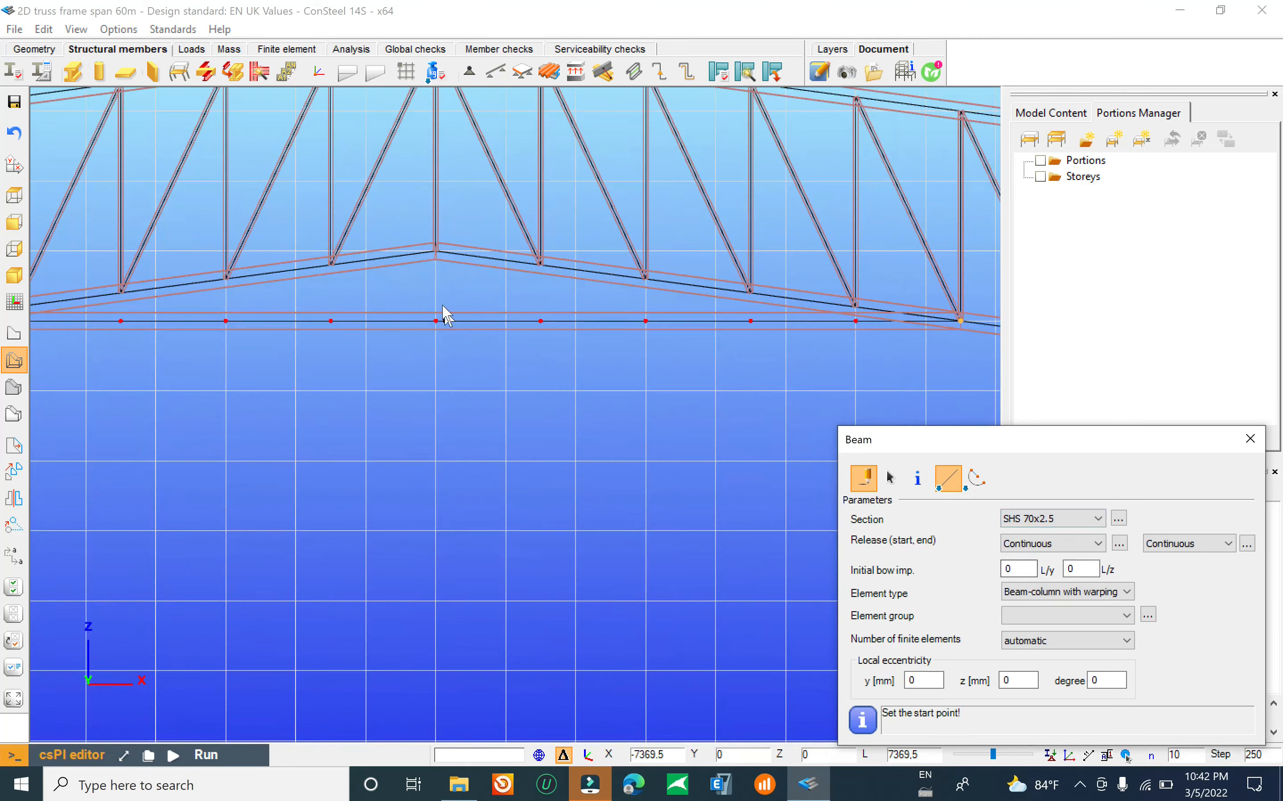
{"action": "left_click", "coordinate": [436, 250]}
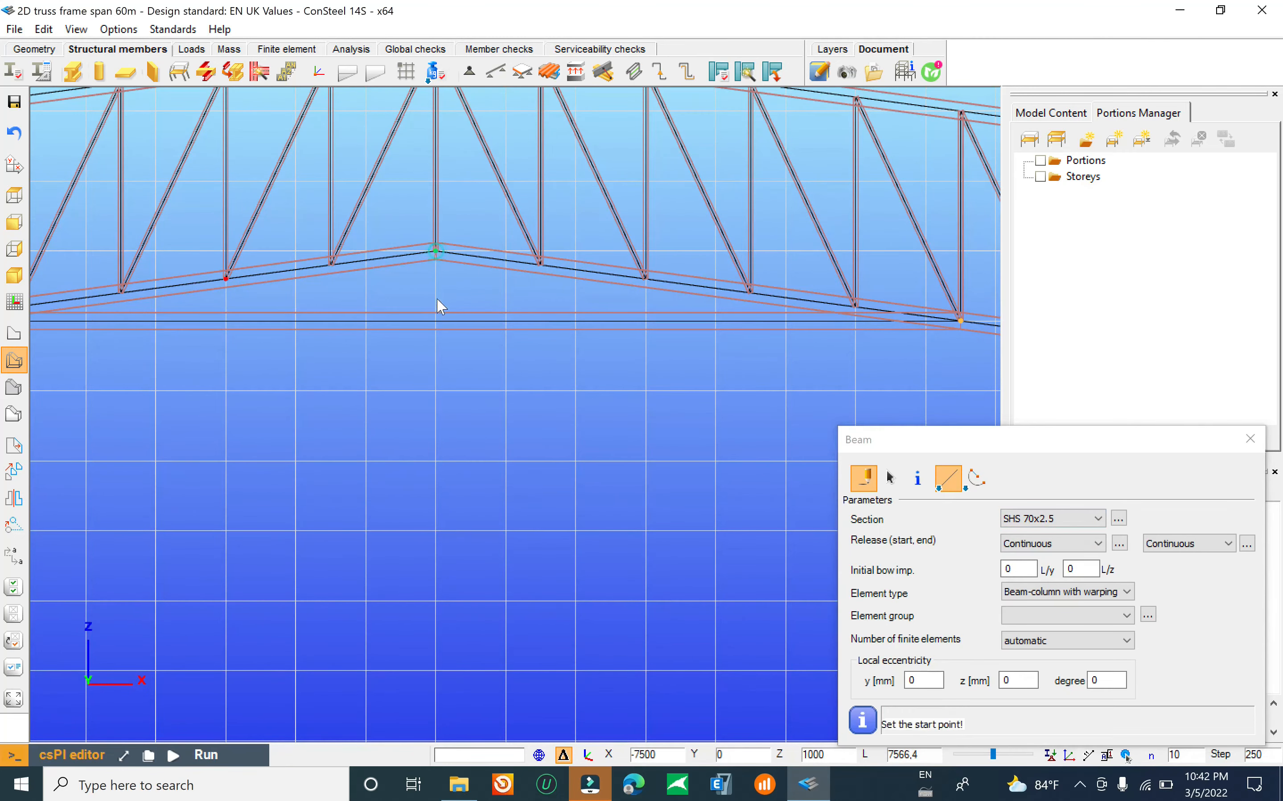
{"action": "left_click", "coordinate": [435, 322]}
Step: Draw four SHS 70x2.5 verticals from the bottom chord nodes right of the ridge down to the tie beam
{"action": "left_click", "coordinate": [541, 264]}
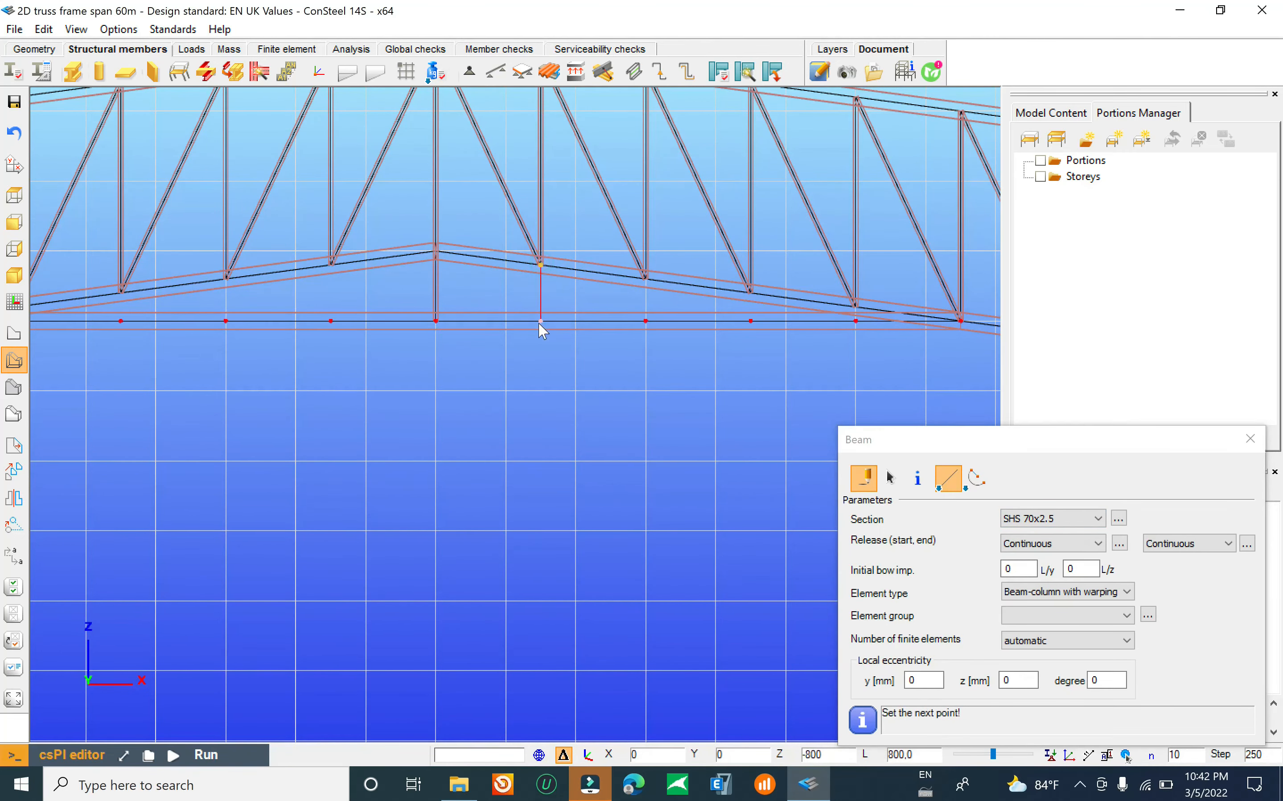
{"action": "left_click", "coordinate": [540, 321]}
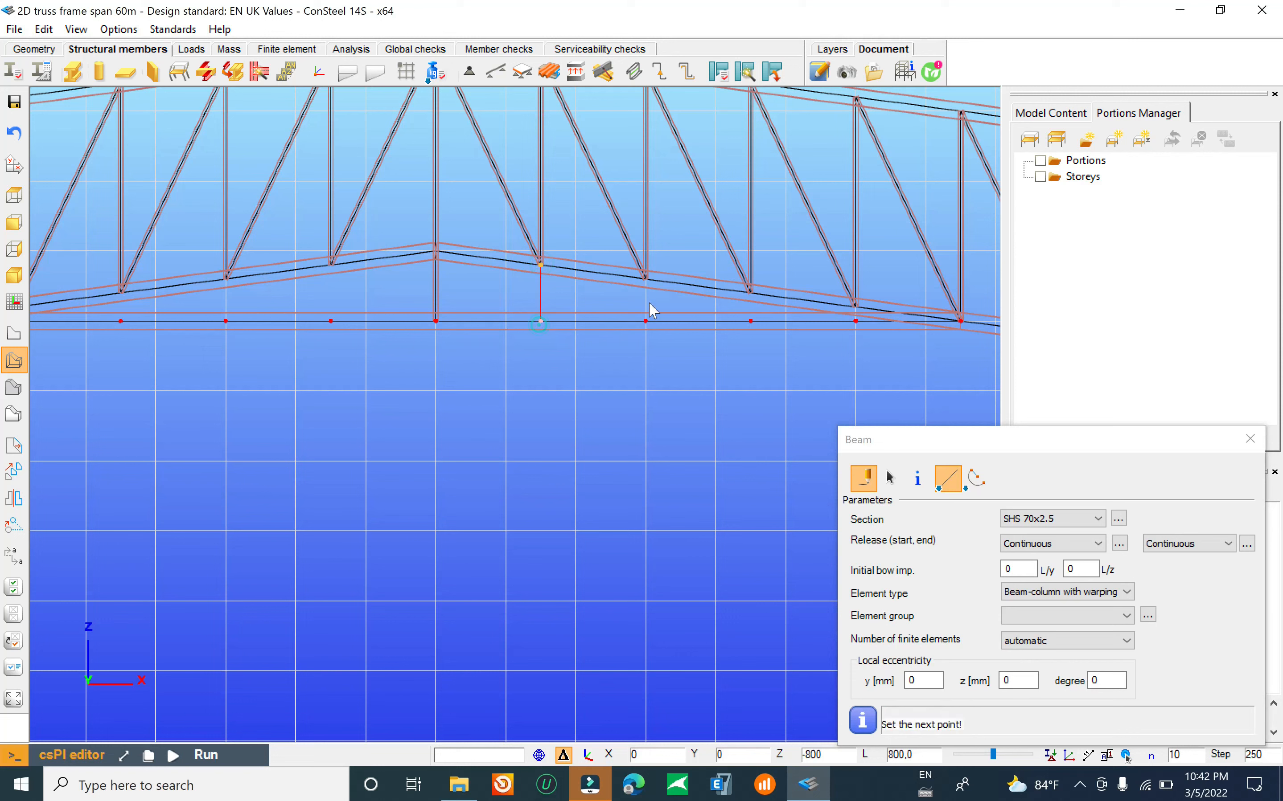
{"action": "left_click", "coordinate": [645, 279]}
{"action": "left_click", "coordinate": [642, 324]}
{"action": "left_click", "coordinate": [751, 294]}
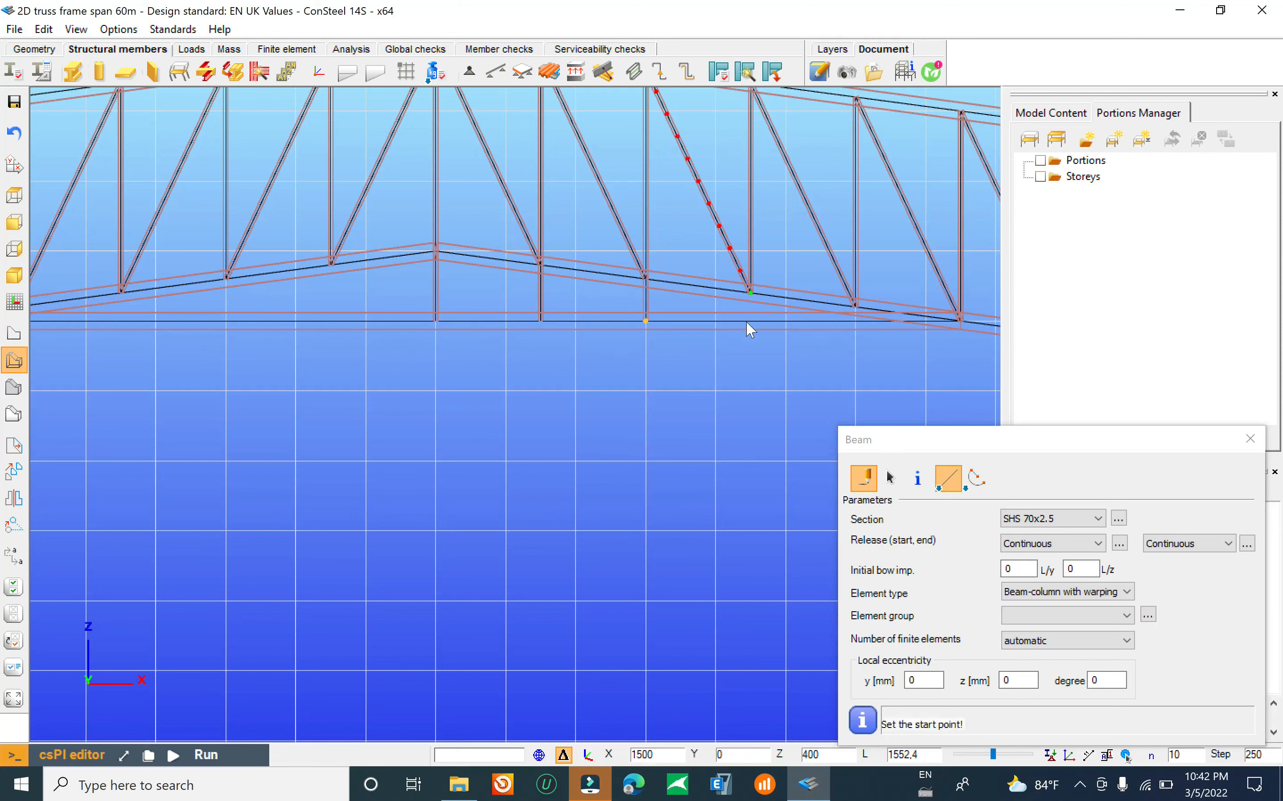
{"action": "left_click", "coordinate": [748, 326]}
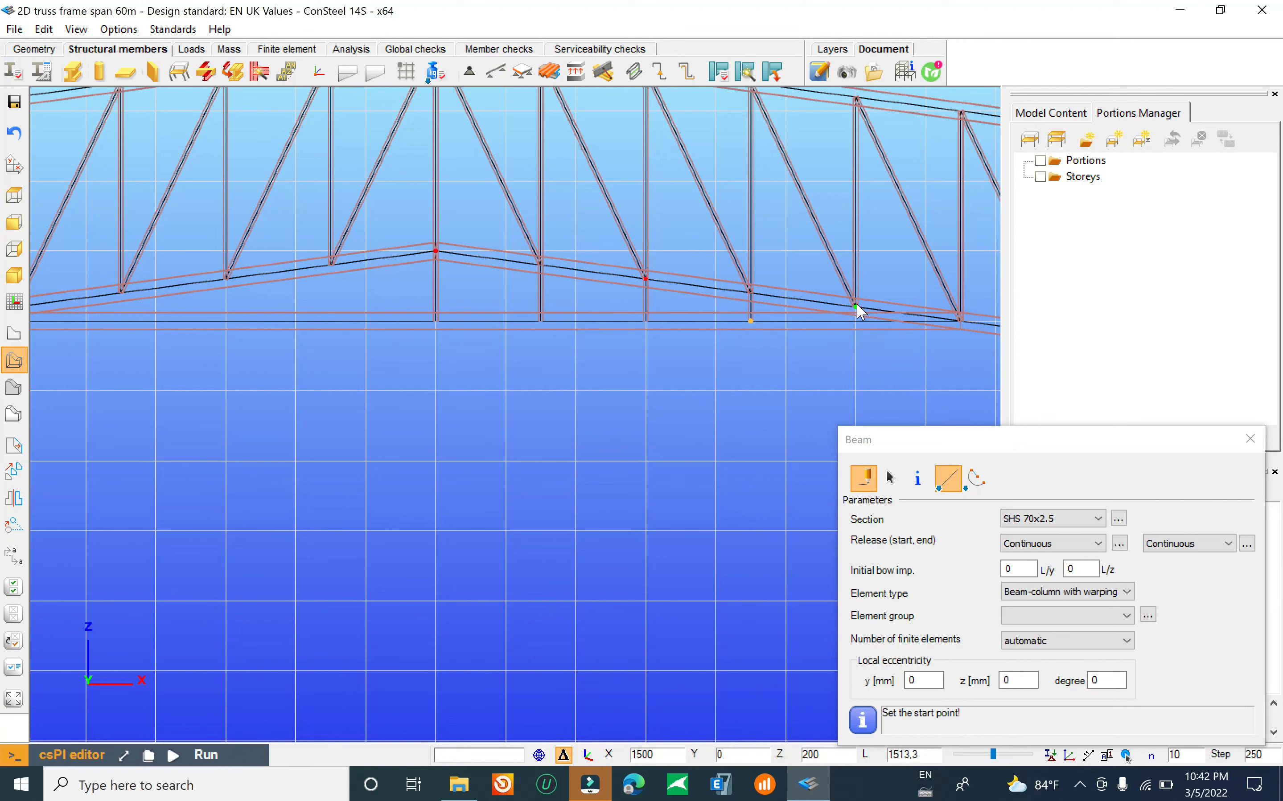
{"action": "left_click", "coordinate": [856, 305]}
{"action": "left_click", "coordinate": [851, 320]}
Step: Draw four SHS 70x2.5 verticals from the bottom chord nodes left of the ridge down to the tie beam
{"action": "left_click", "coordinate": [330, 263]}
{"action": "left_click", "coordinate": [330, 322]}
{"action": "left_click", "coordinate": [229, 280]}
{"action": "left_click", "coordinate": [227, 321]}
{"action": "left_click", "coordinate": [121, 293]}
{"action": "left_click", "coordinate": [122, 320]}
{"action": "middle_click_drag", "start_coordinate": [280, 317], "coordinate": [521, 337]}
{"action": "left_click", "coordinate": [258, 329]}
{"action": "left_click", "coordinate": [256, 344]}
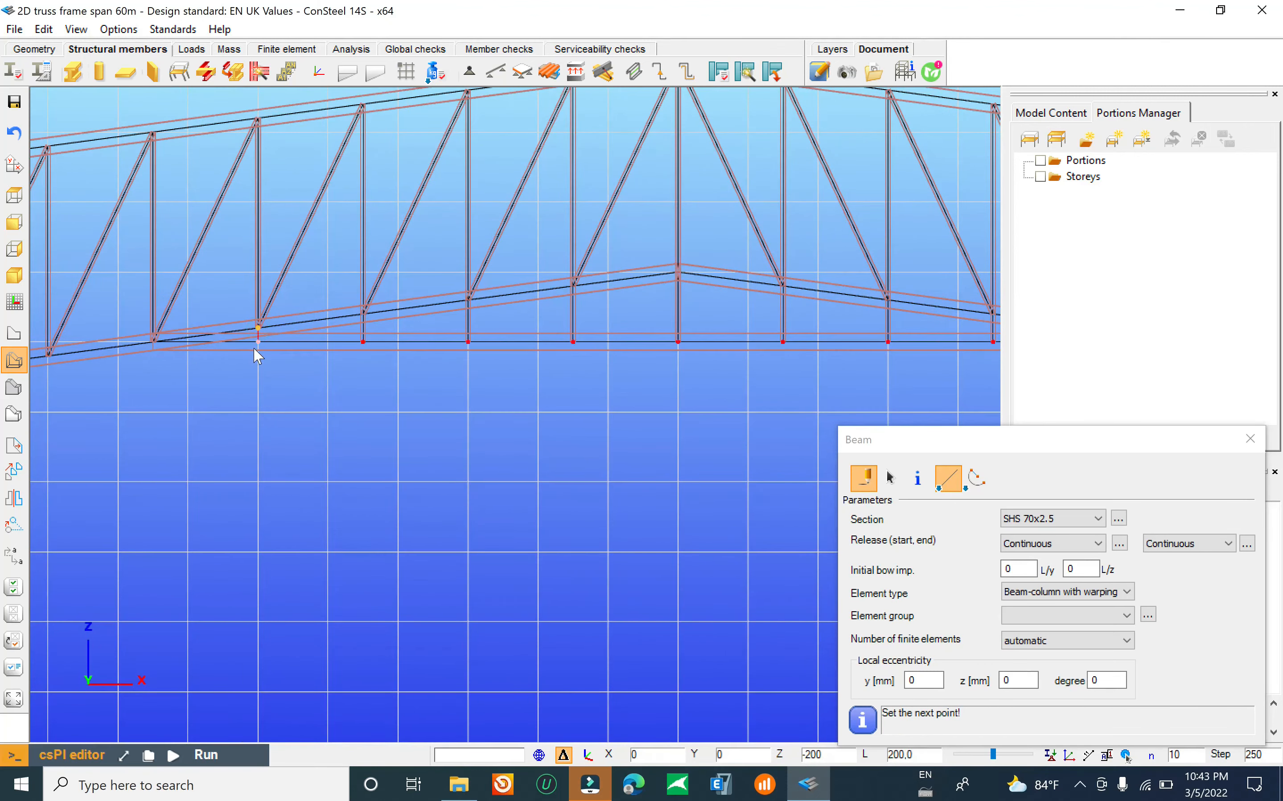
{"action": "scroll", "coordinate": [419, 327], "scroll_direction": "down", "scroll_amount": 3}
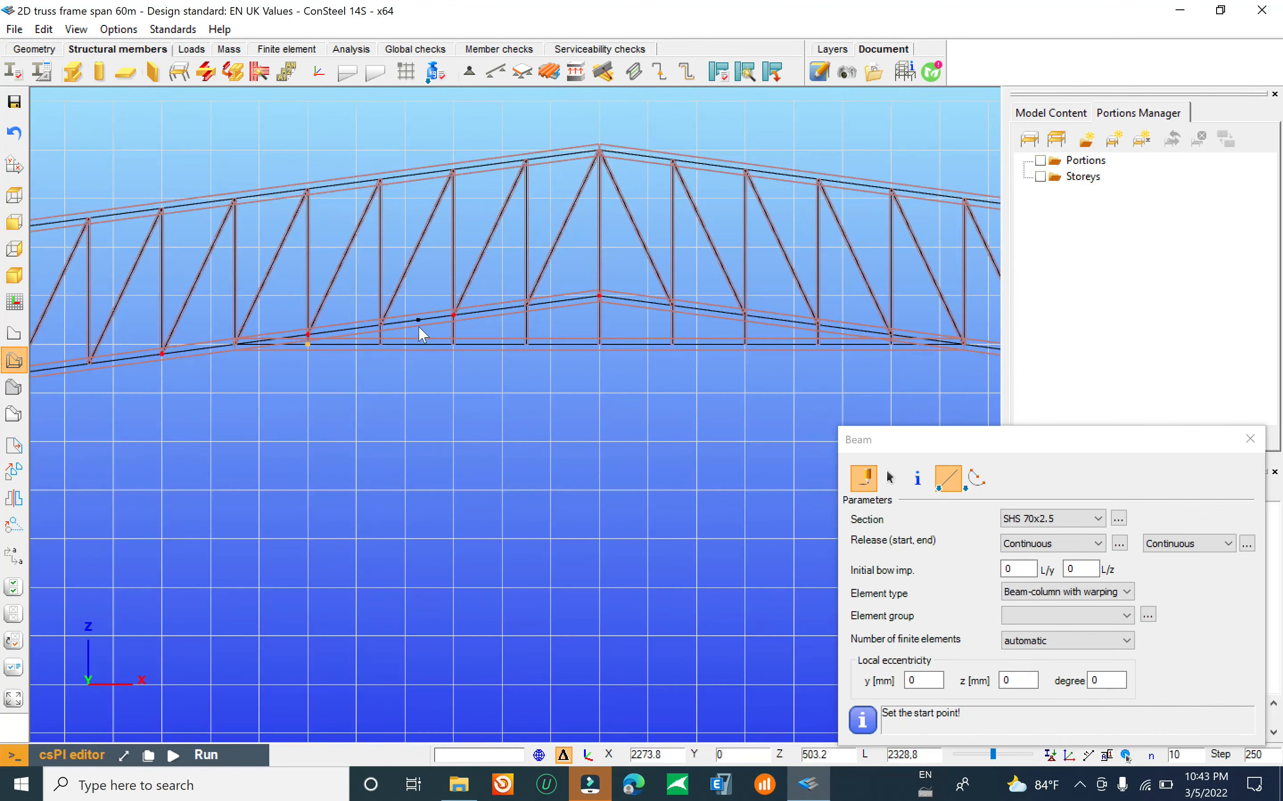
Step: Draw four SHS 70x2.5 diagonals left of the ridge, each sloping from a bottom chord node down to the next tie node, and end the command
{"action": "scroll", "coordinate": [356, 361], "scroll_direction": "up", "scroll_amount": 3}
{"action": "scroll", "coordinate": [404, 368], "scroll_direction": "down", "scroll_amount": 3}
{"action": "scroll", "coordinate": [392, 355], "scroll_direction": "up", "scroll_amount": 4}
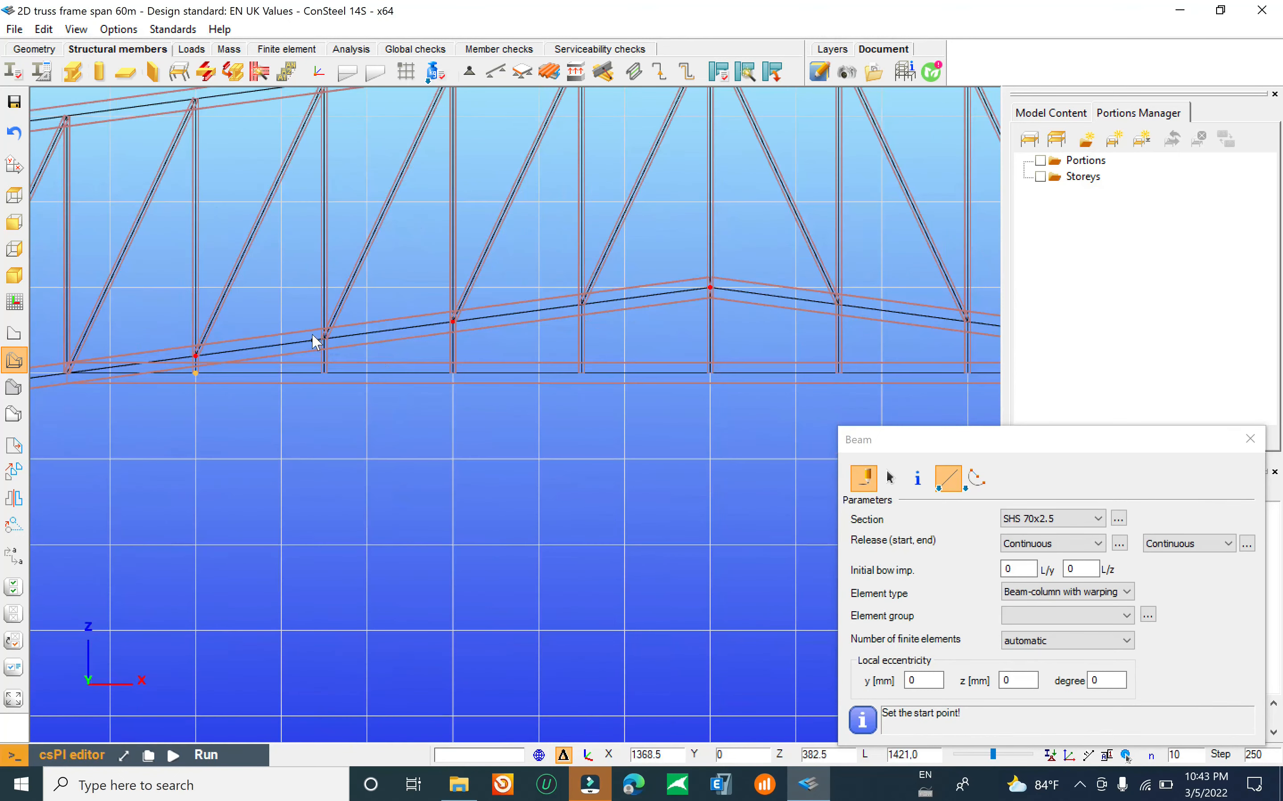
{"action": "left_click", "coordinate": [196, 356]}
{"action": "left_click", "coordinate": [323, 372]}
{"action": "left_click", "coordinate": [325, 337]}
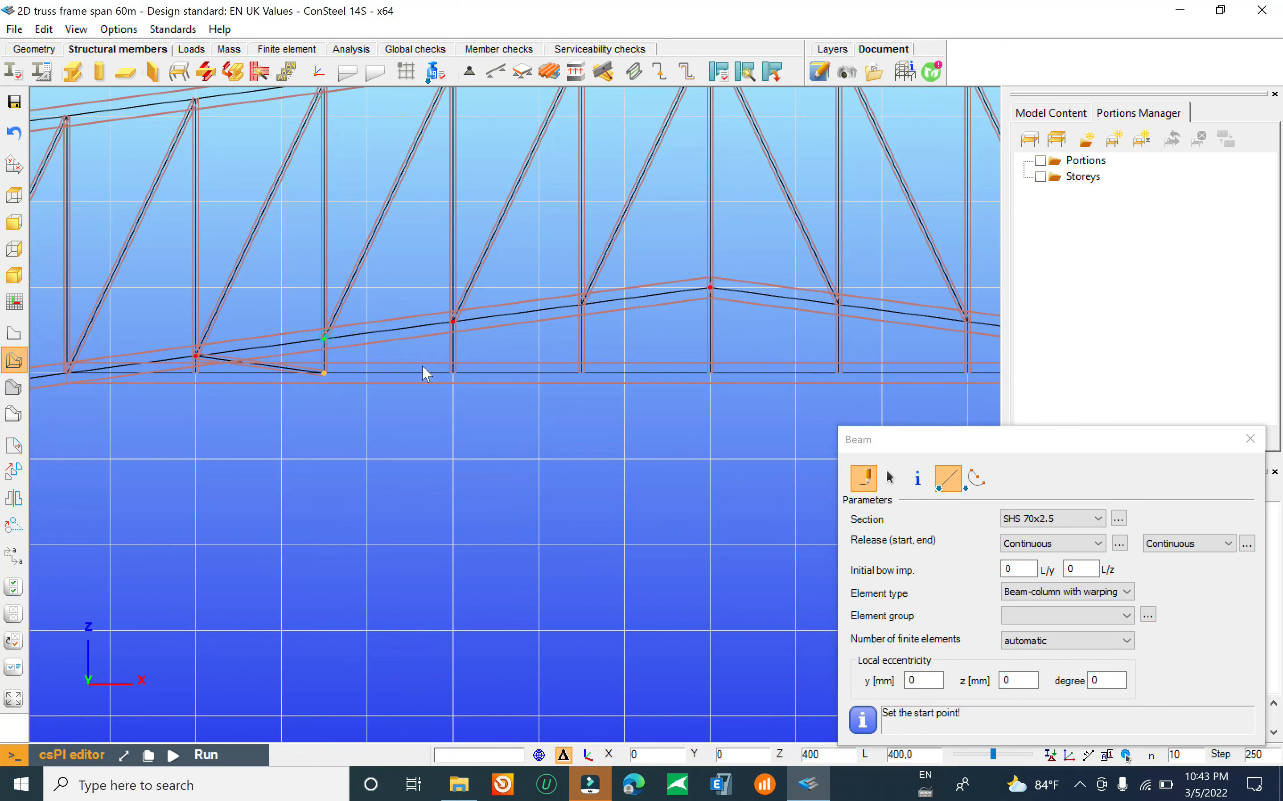
{"action": "left_click", "coordinate": [453, 373]}
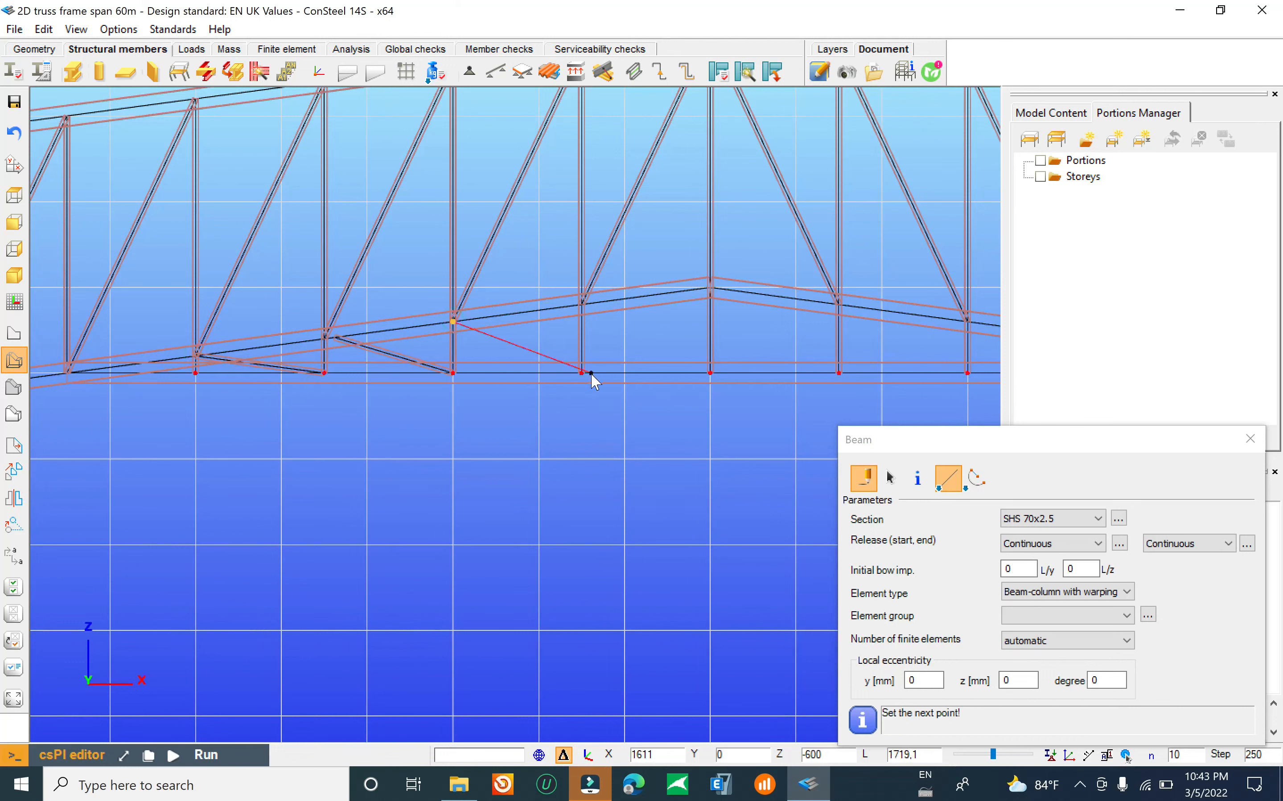
{"action": "scroll", "coordinate": [567, 325], "scroll_direction": "down", "scroll_amount": 1}
{"action": "left_click", "coordinate": [569, 311]}
{"action": "left_click", "coordinate": [676, 378]}
{"action": "scroll", "coordinate": [551, 334], "scroll_direction": "up", "scroll_amount": 2}
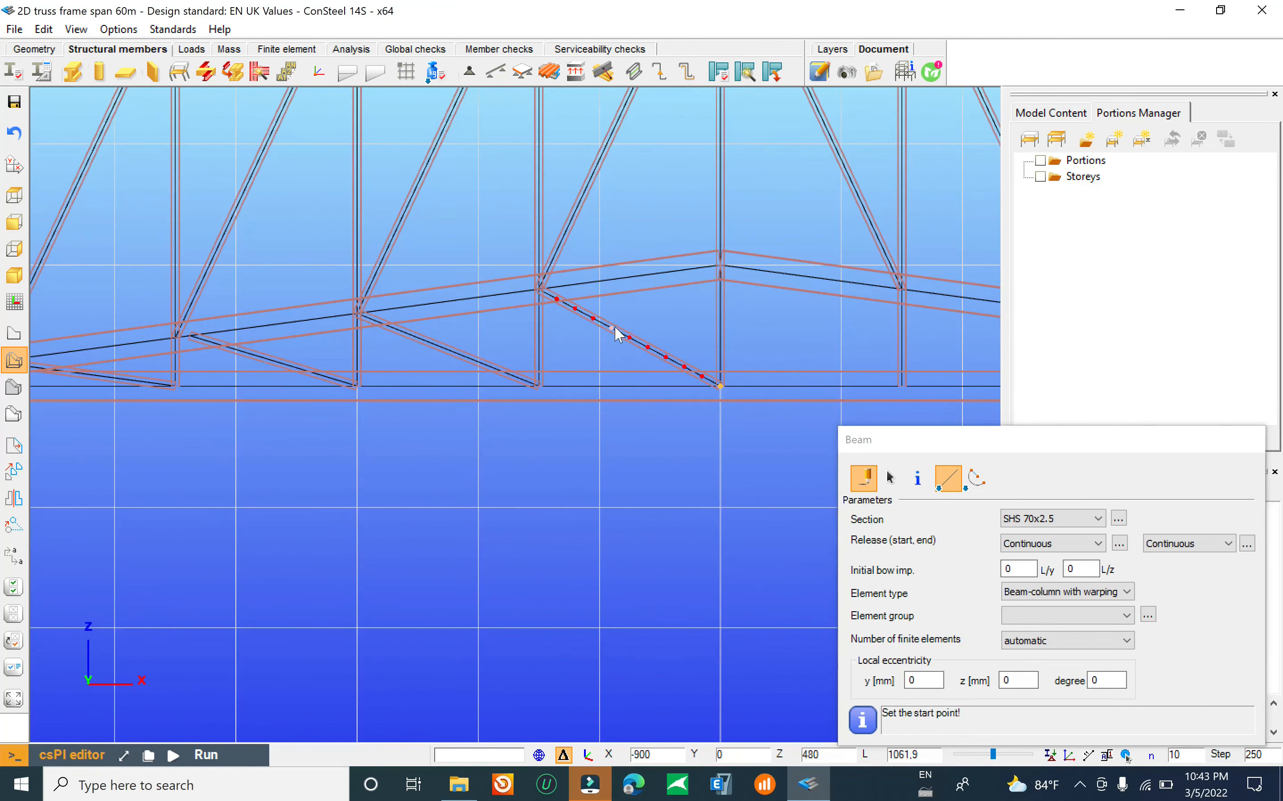
{"action": "key", "text": "Escape"}
Step: Mirror-copy the four SHS 70x2.5 tie diagonals left of the ridge about the vertical ridge axis, using the line-only display
{"action": "left_click", "coordinate": [591, 342]}
{"action": "left_click", "coordinate": [436, 347], "text": "shift"}
{"action": "scroll", "coordinate": [339, 359], "scroll_direction": "up", "scroll_amount": 2}
{"action": "scroll", "coordinate": [222, 365], "scroll_direction": "up", "scroll_amount": 1}
{"action": "left_click", "coordinate": [157, 343], "text": "shift"}
{"action": "scroll", "coordinate": [549, 387], "scroll_direction": "up", "scroll_amount": 3}
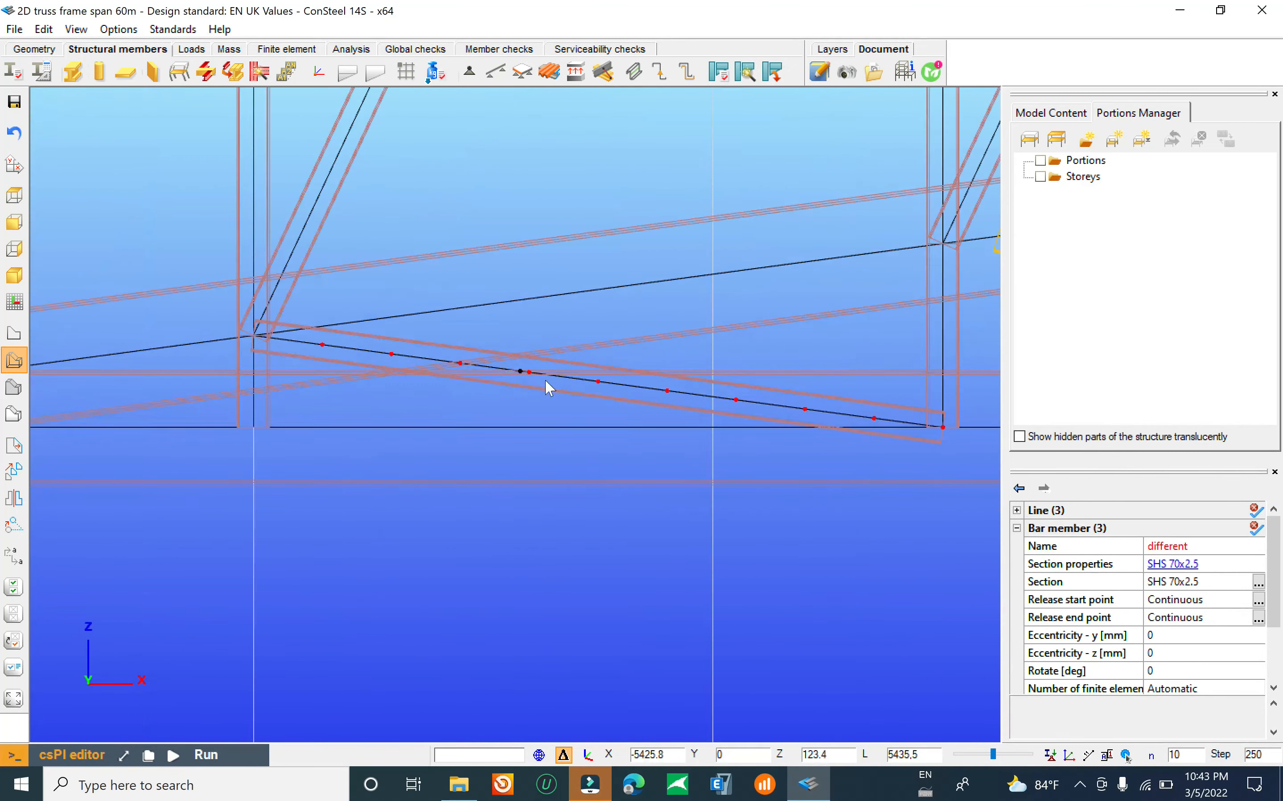
{"action": "scroll", "coordinate": [551, 388], "scroll_direction": "up", "scroll_amount": 1}
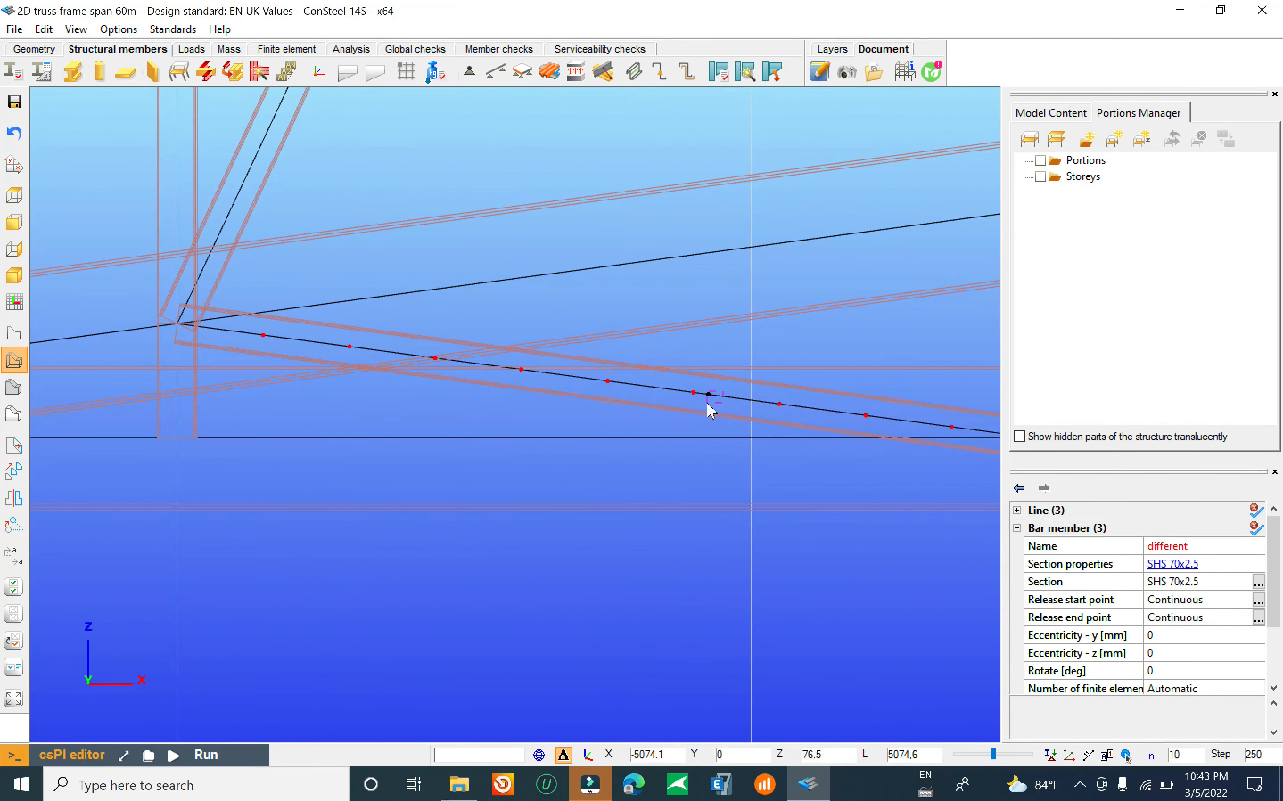
{"action": "left_click_drag", "start_coordinate": [706, 401], "coordinate": [647, 446]}
{"action": "scroll", "coordinate": [326, 364], "scroll_direction": "down", "scroll_amount": 4}
{"action": "scroll", "coordinate": [501, 410], "scroll_direction": "down", "scroll_amount": 3}
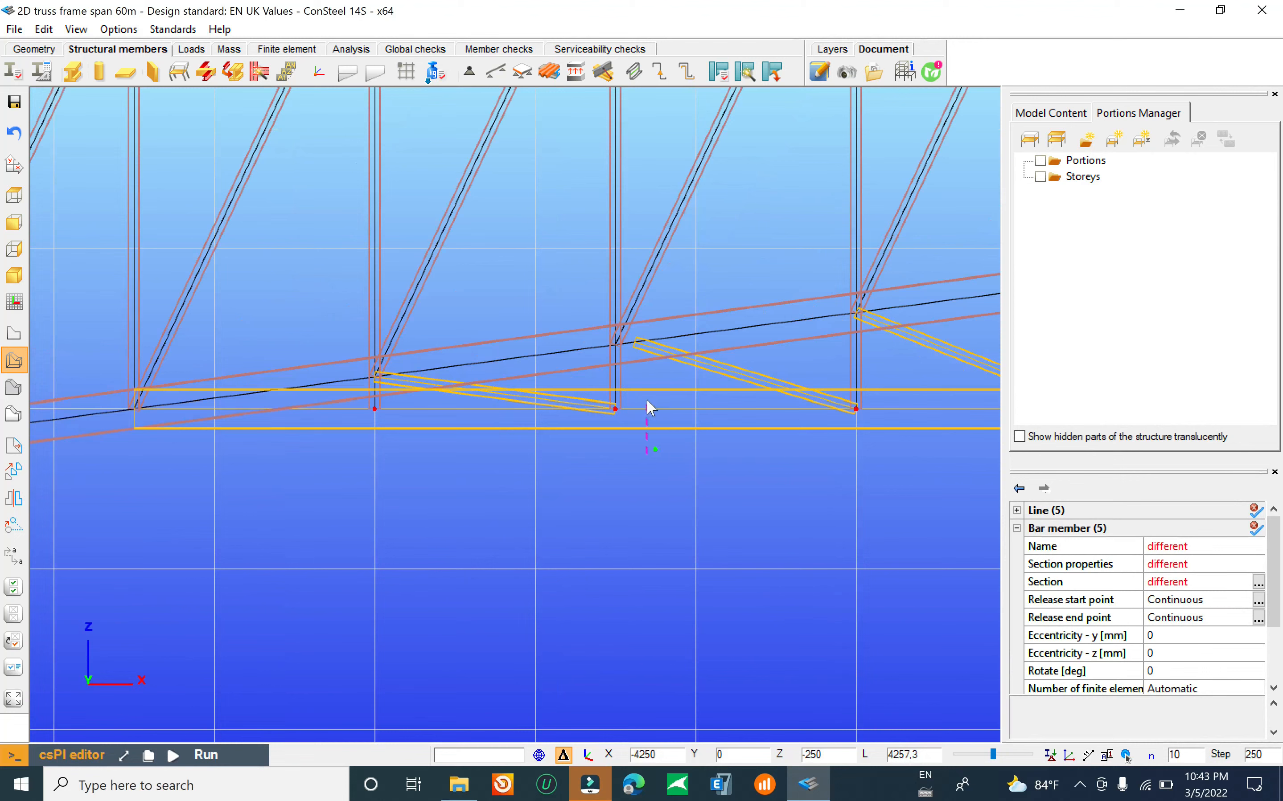
{"action": "left_click_drag", "start_coordinate": [665, 376], "coordinate": [642, 435]}
{"action": "scroll", "coordinate": [392, 415], "scroll_direction": "down", "scroll_amount": 6}
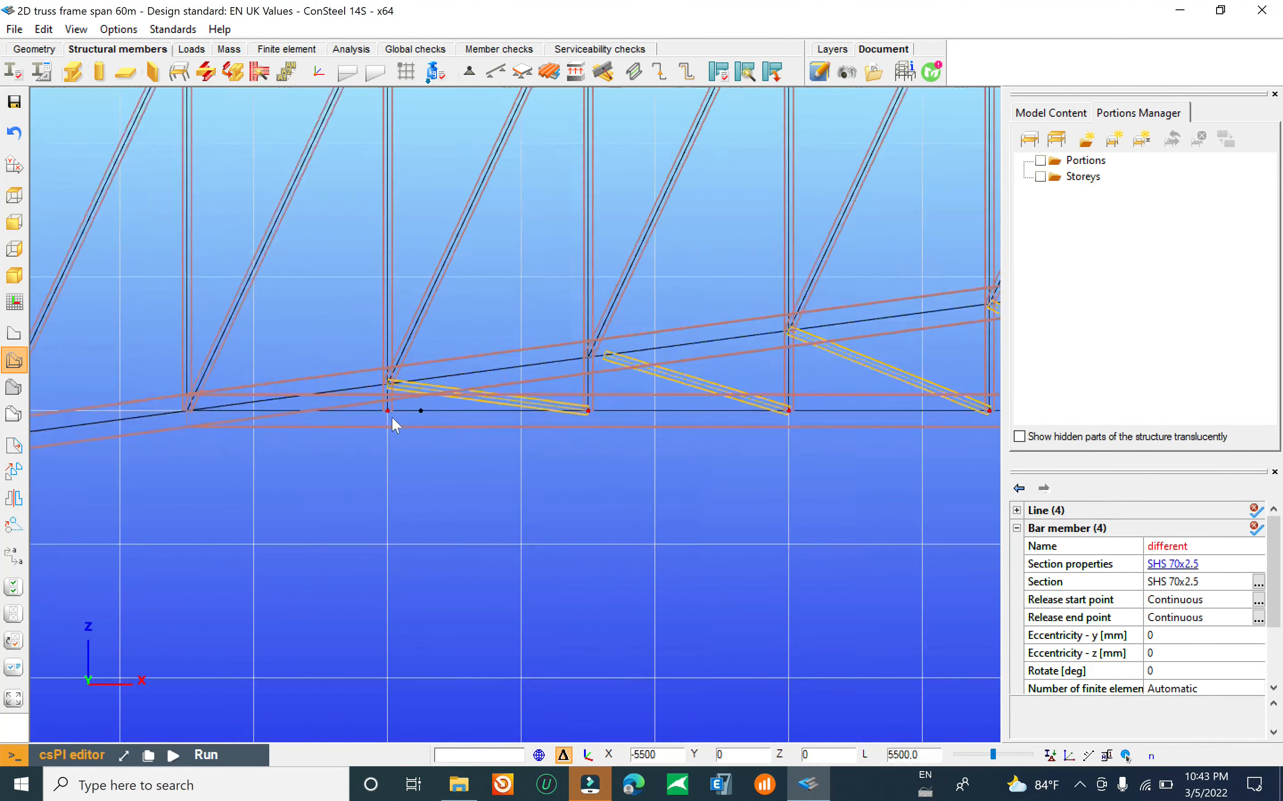
{"action": "scroll", "coordinate": [371, 432], "scroll_direction": "up", "scroll_amount": 2}
{"action": "scroll", "coordinate": [386, 376], "scroll_direction": "down", "scroll_amount": 4}
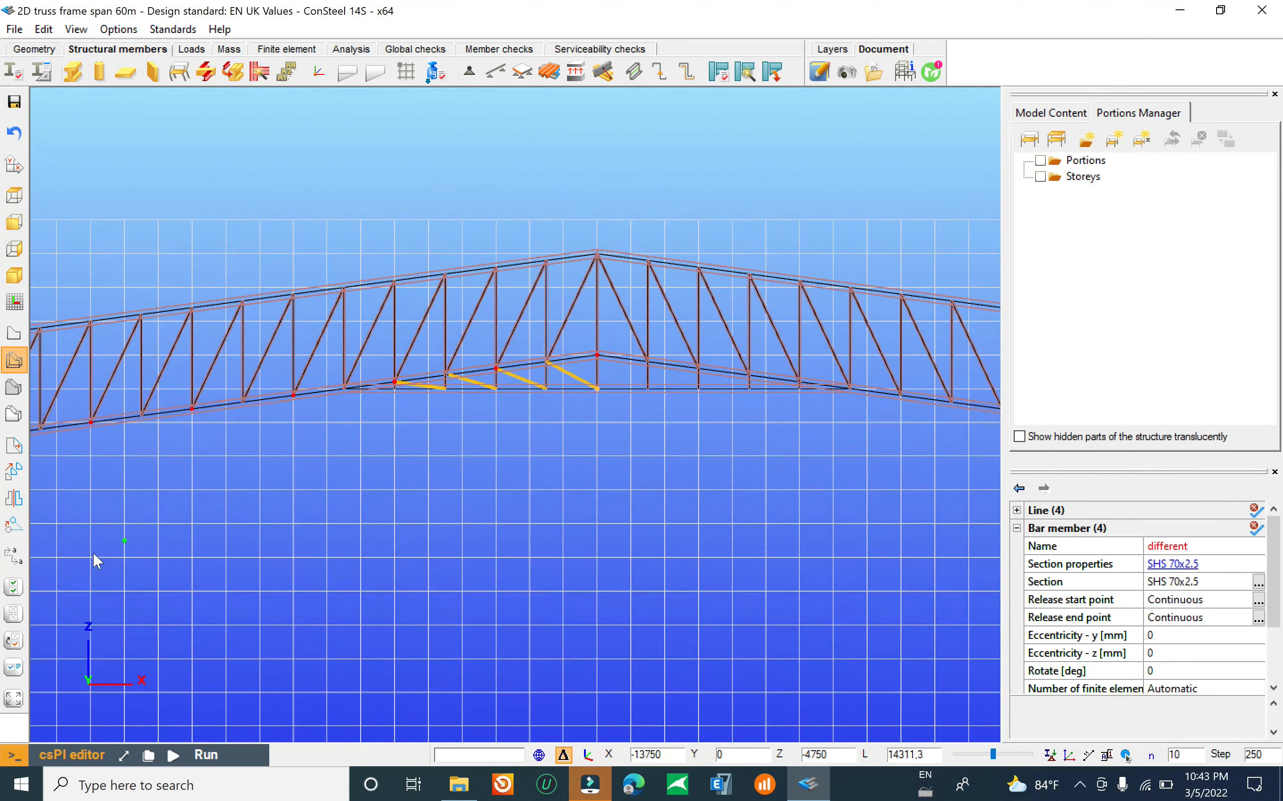
{"action": "left_click", "coordinate": [13, 525]}
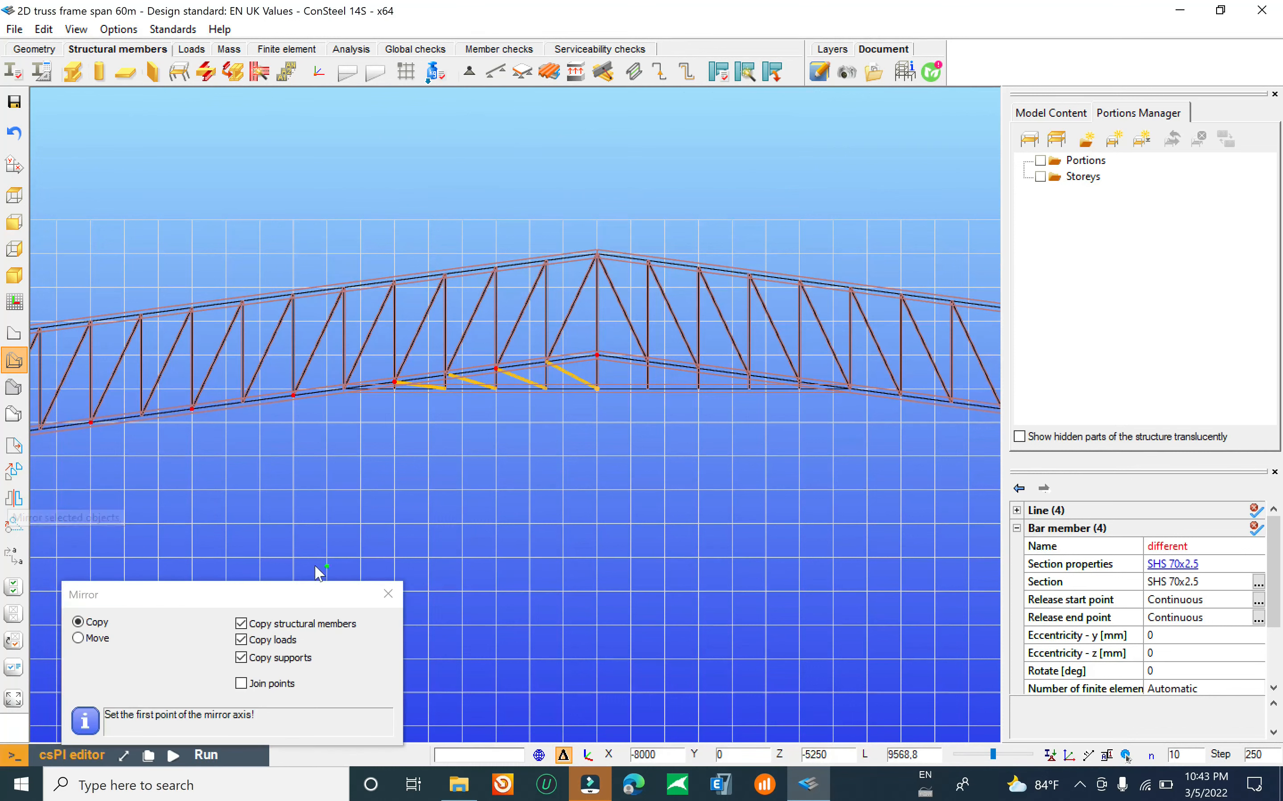
{"action": "scroll", "coordinate": [661, 353], "scroll_direction": "up", "scroll_amount": 3}
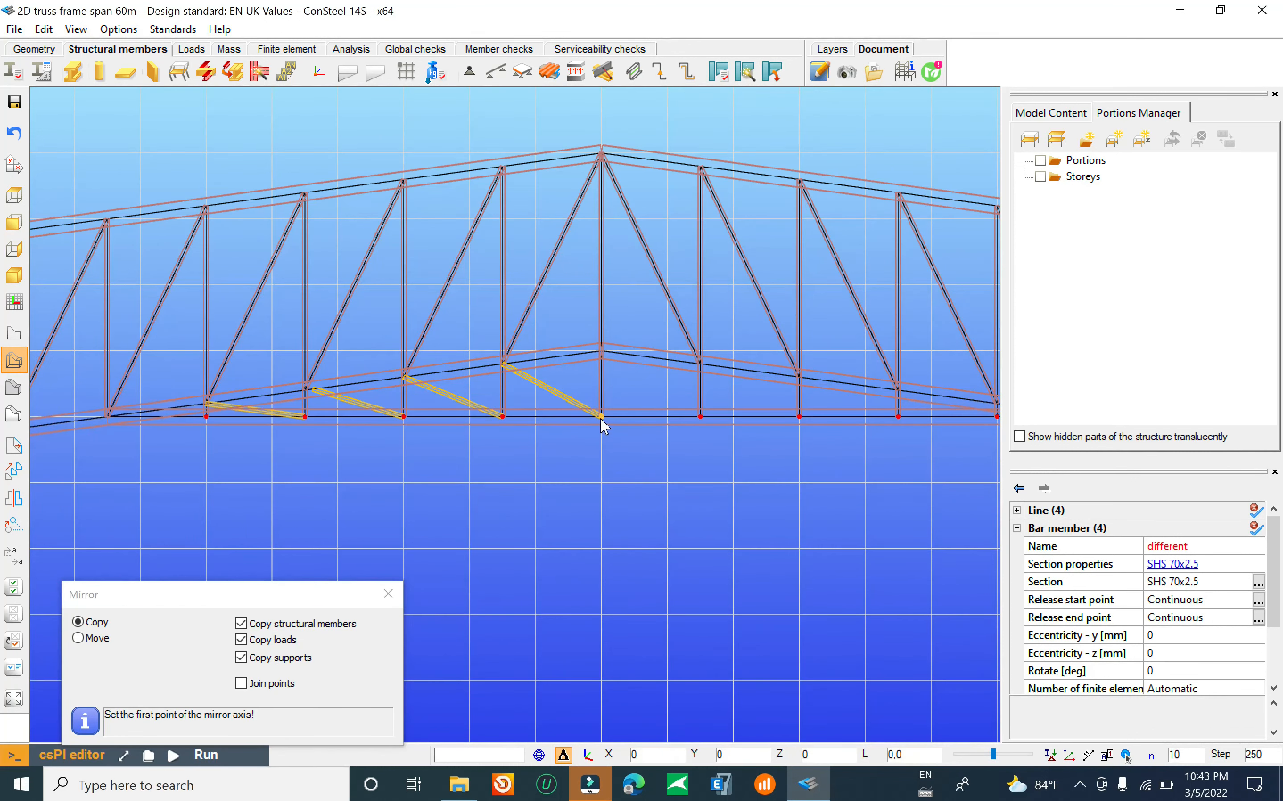
{"action": "left_click", "coordinate": [14, 334]}
{"action": "scroll", "coordinate": [602, 422], "scroll_direction": "up", "scroll_amount": 2}
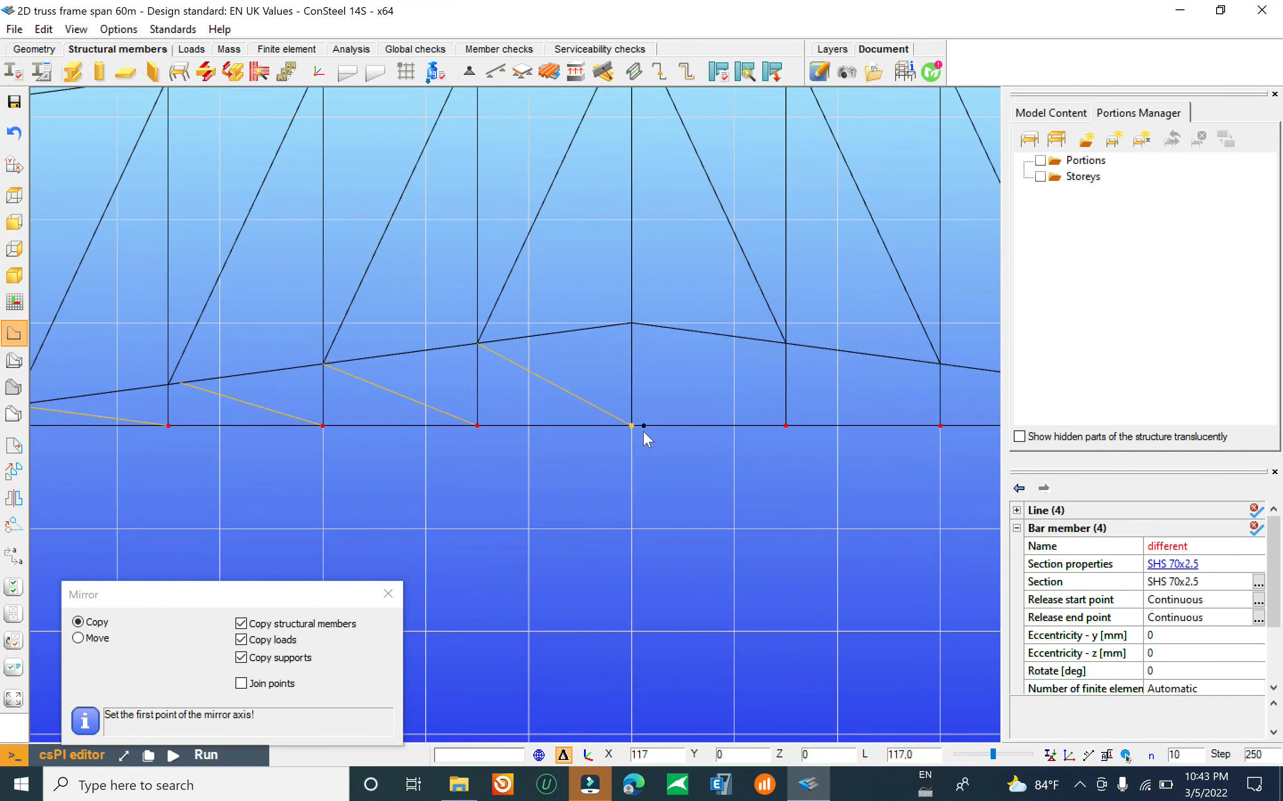
{"action": "left_click", "coordinate": [630, 426]}
{"action": "left_click", "coordinate": [633, 327]}
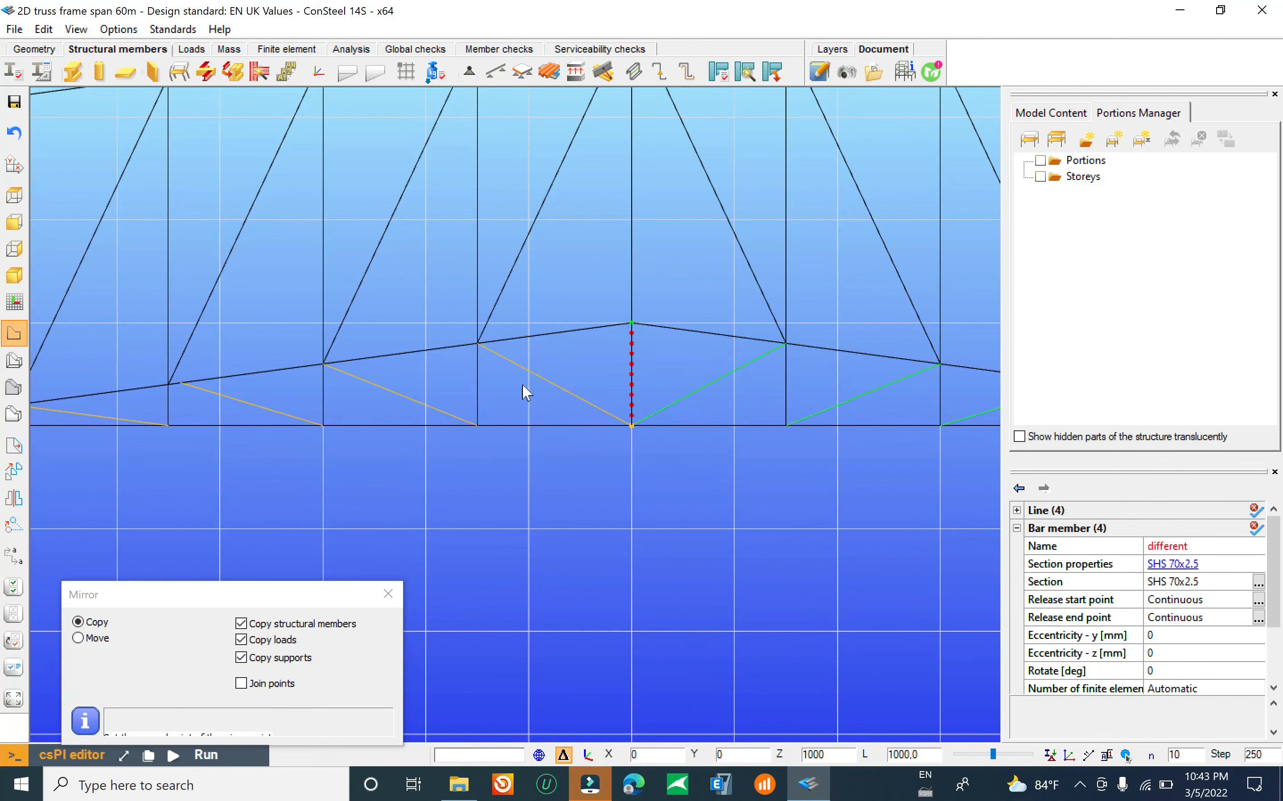
Step: Check the mirrored tie diagonals in the whole frame and save the model
{"action": "scroll", "coordinate": [527, 393], "scroll_direction": "down", "scroll_amount": 5}
{"action": "scroll", "coordinate": [544, 401], "scroll_direction": "up", "scroll_amount": 2}
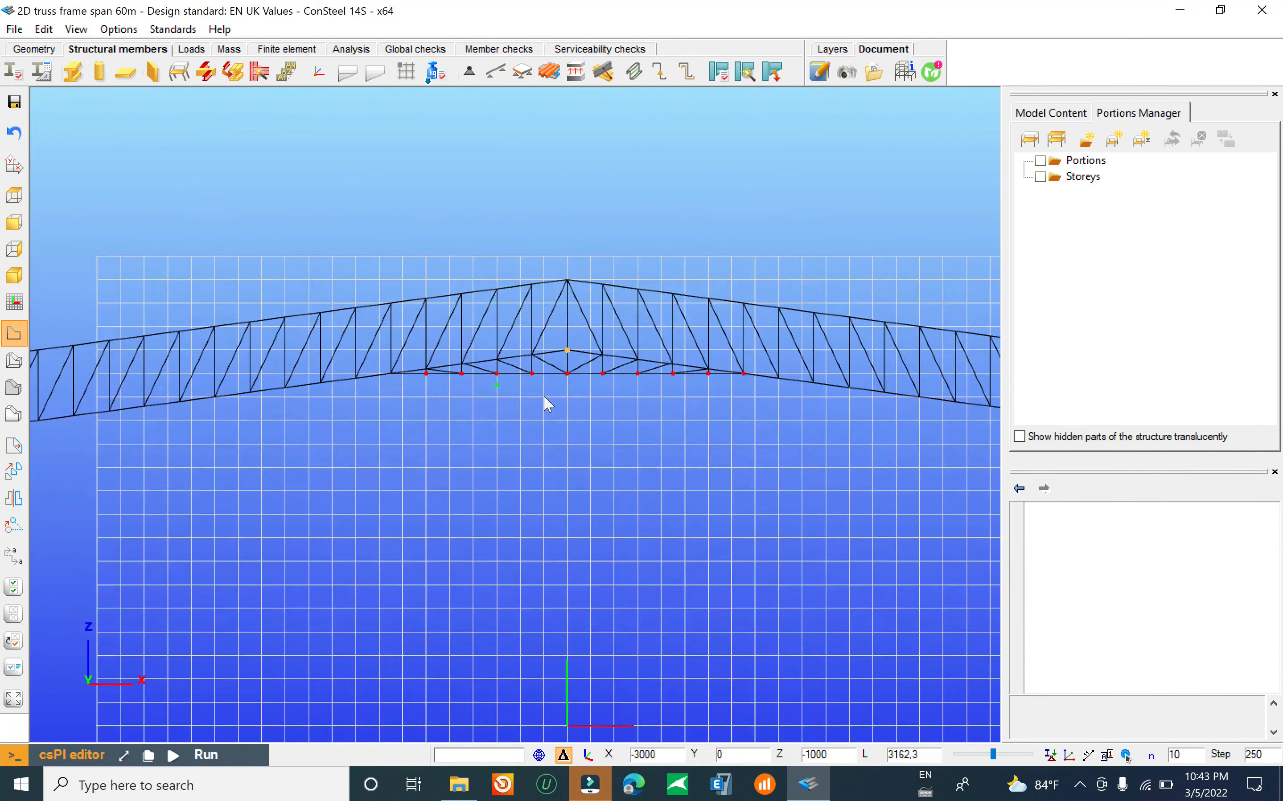
{"action": "scroll", "coordinate": [562, 415], "scroll_direction": "down", "scroll_amount": 3}
{"action": "scroll", "coordinate": [546, 375], "scroll_direction": "up", "scroll_amount": 3}
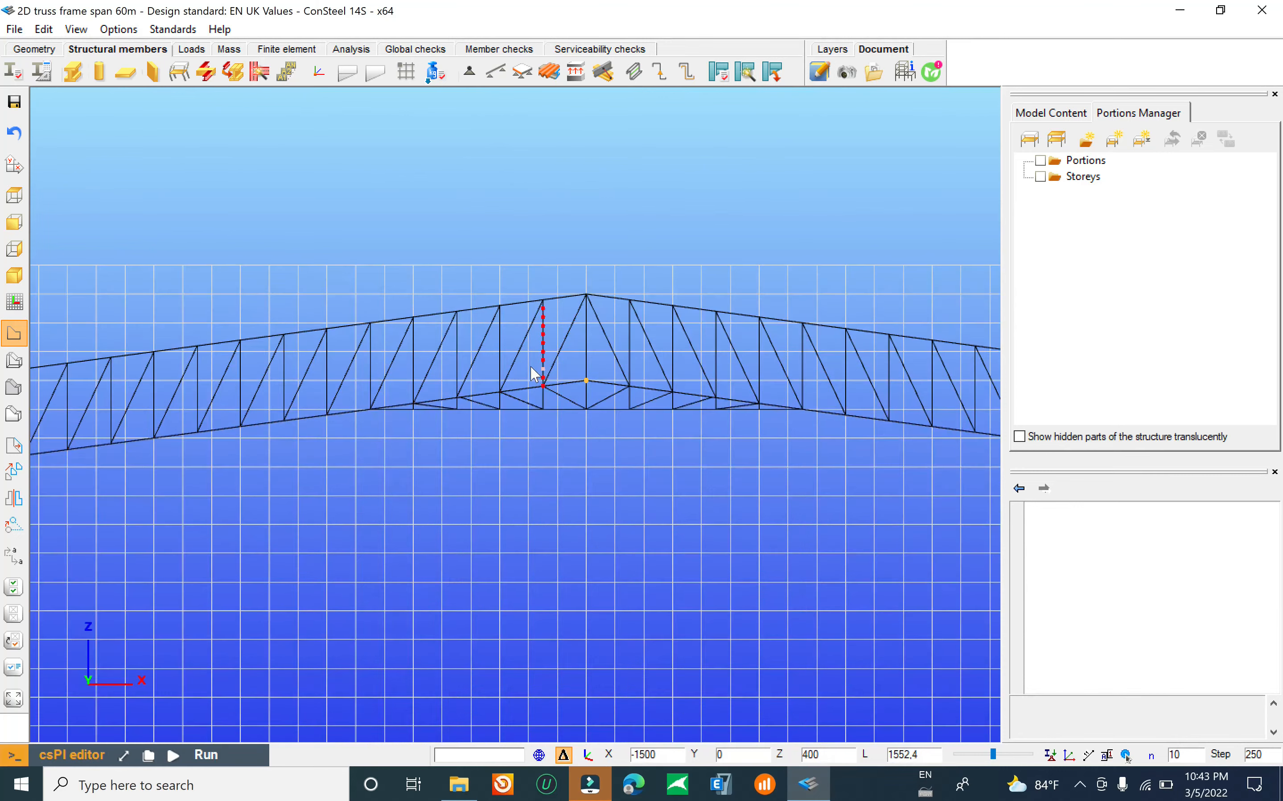
{"action": "scroll", "coordinate": [529, 368], "scroll_direction": "down", "scroll_amount": 4}
{"action": "left_click", "coordinate": [16, 29]}
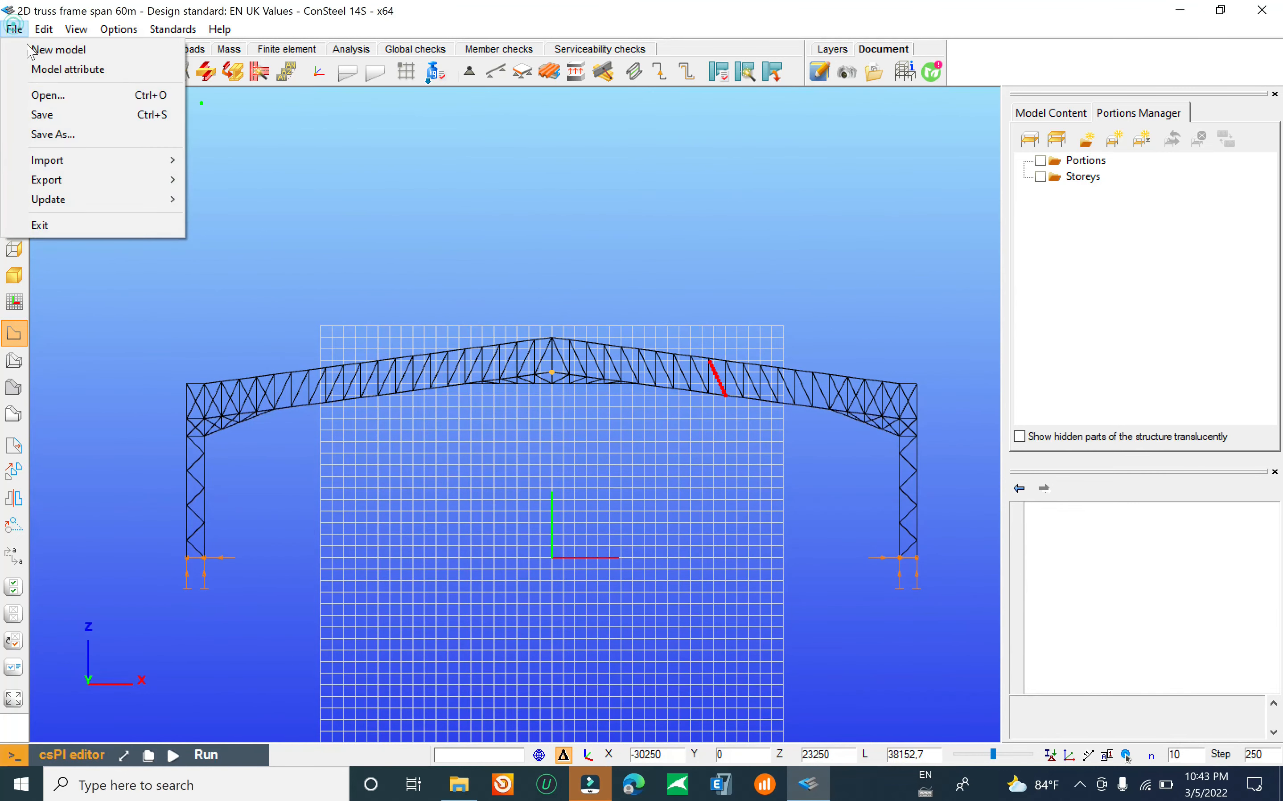
{"action": "left_click", "coordinate": [32, 116]}
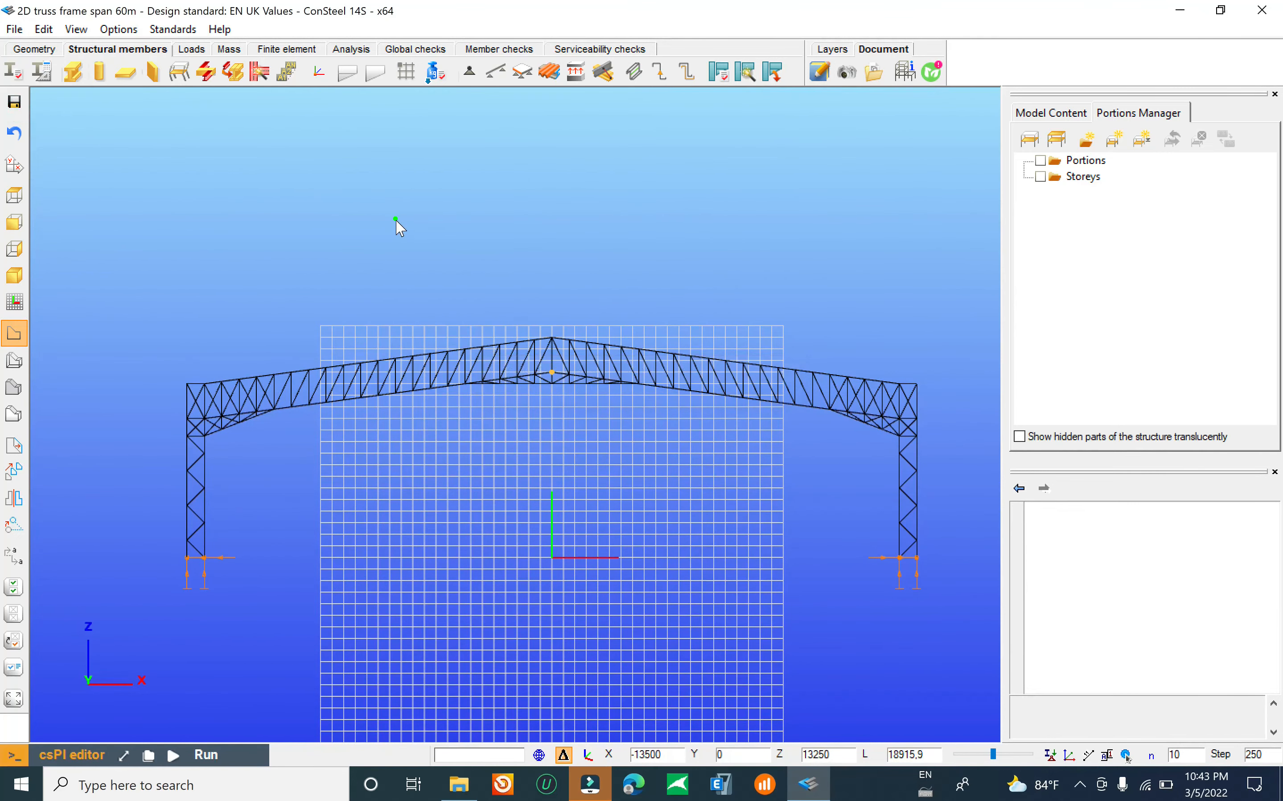
{"action": "left_click", "coordinate": [16, 30]}
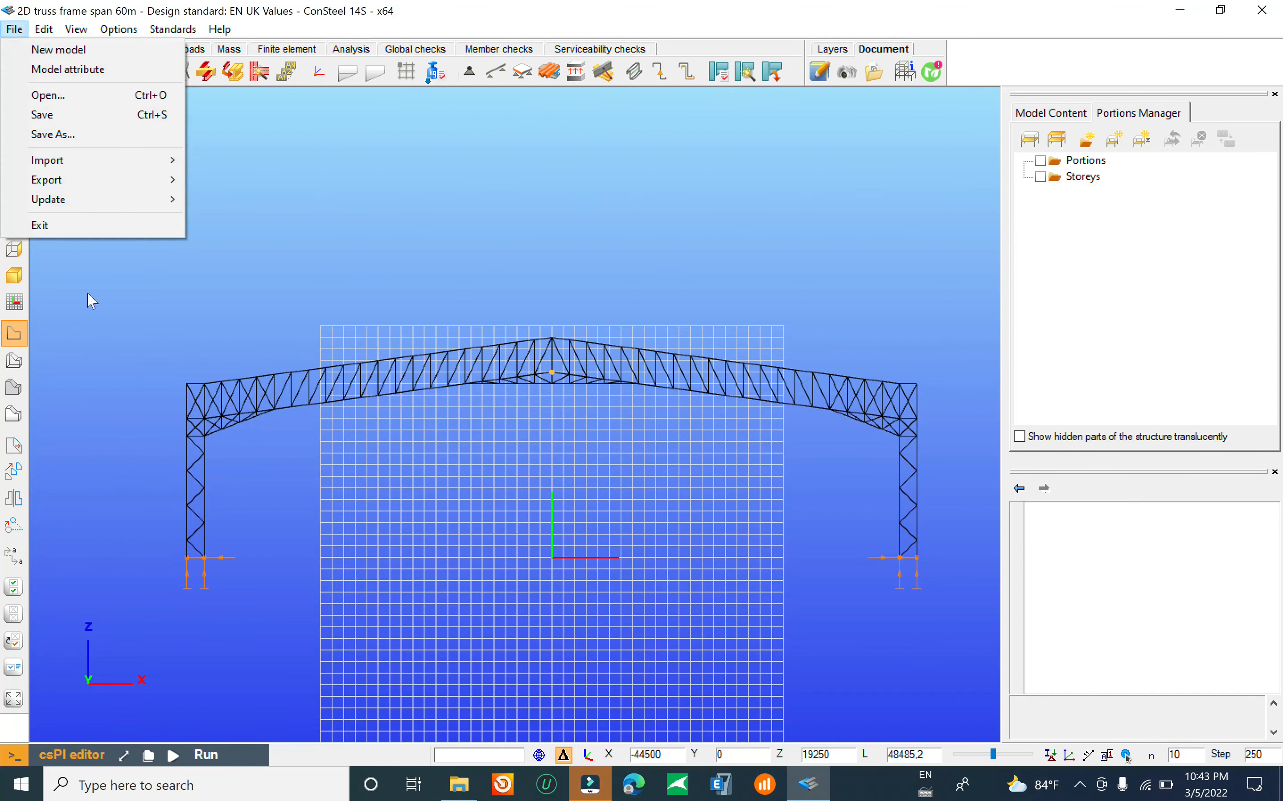
{"action": "left_click", "coordinate": [75, 112]}
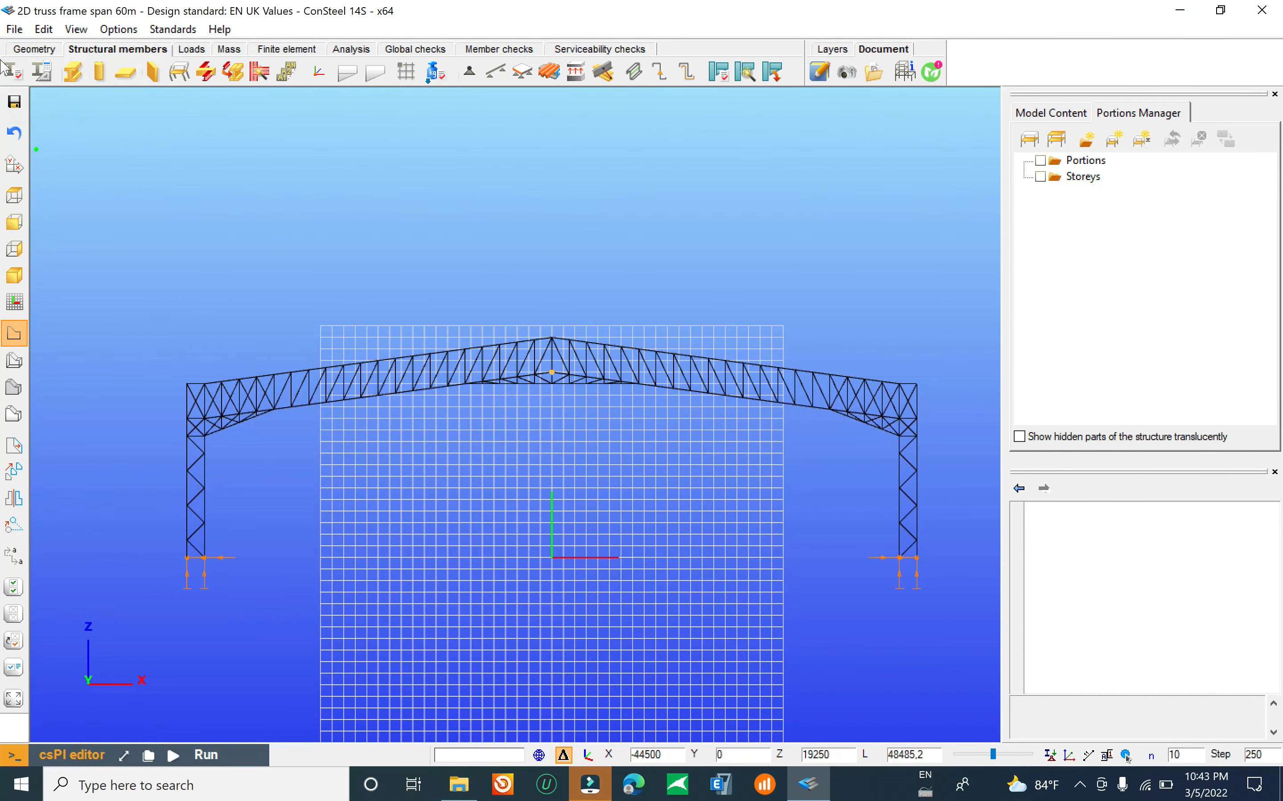
Step: Open the load case and load group definitions and rename the load case in the Permanent group to DL
{"action": "left_click", "coordinate": [192, 48]}
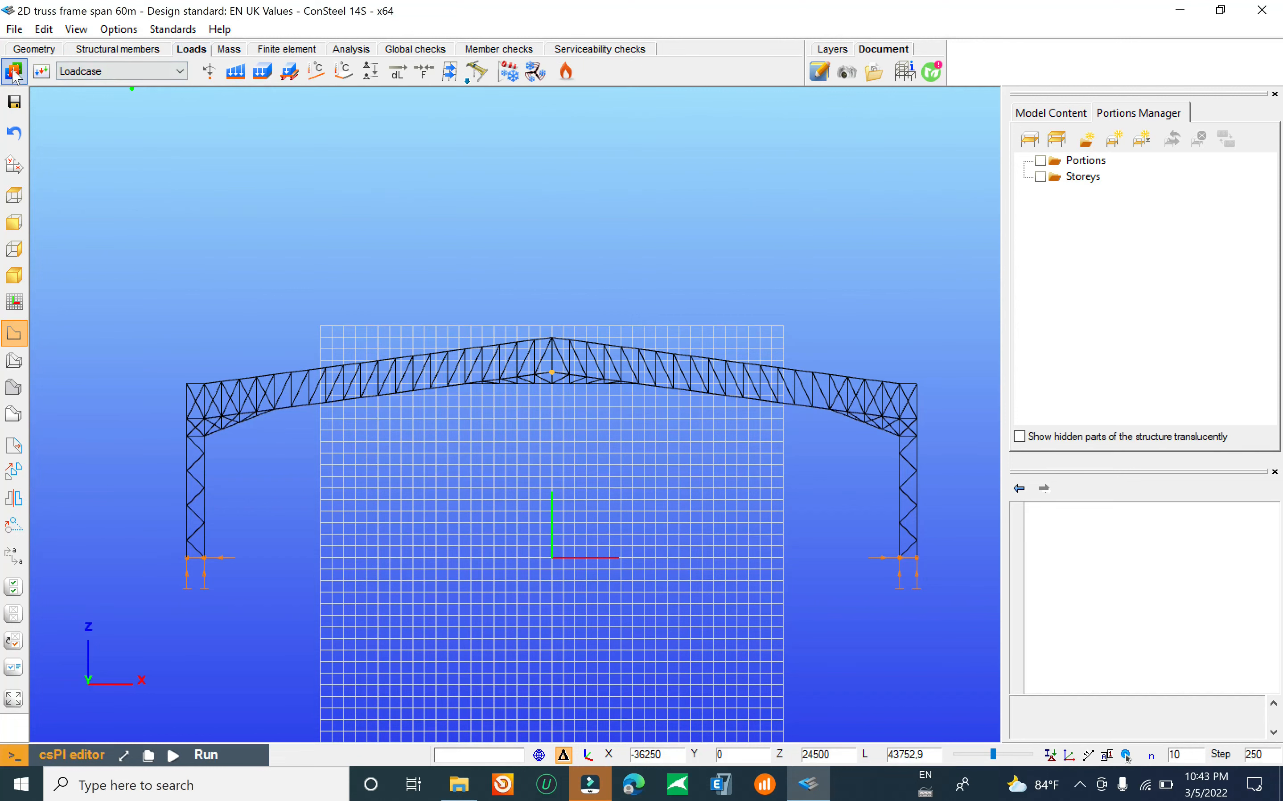
{"action": "left_click", "coordinate": [13, 70]}
{"action": "left_click", "coordinate": [467, 154]}
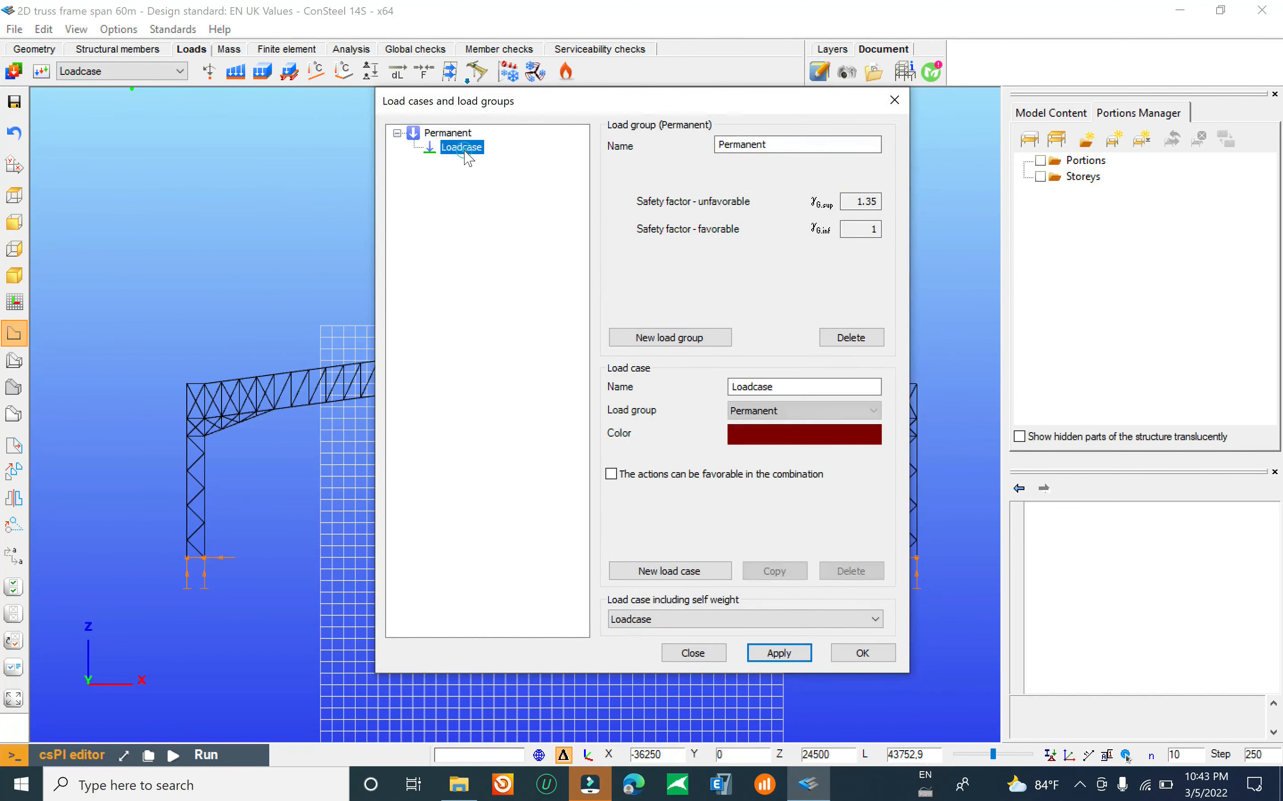
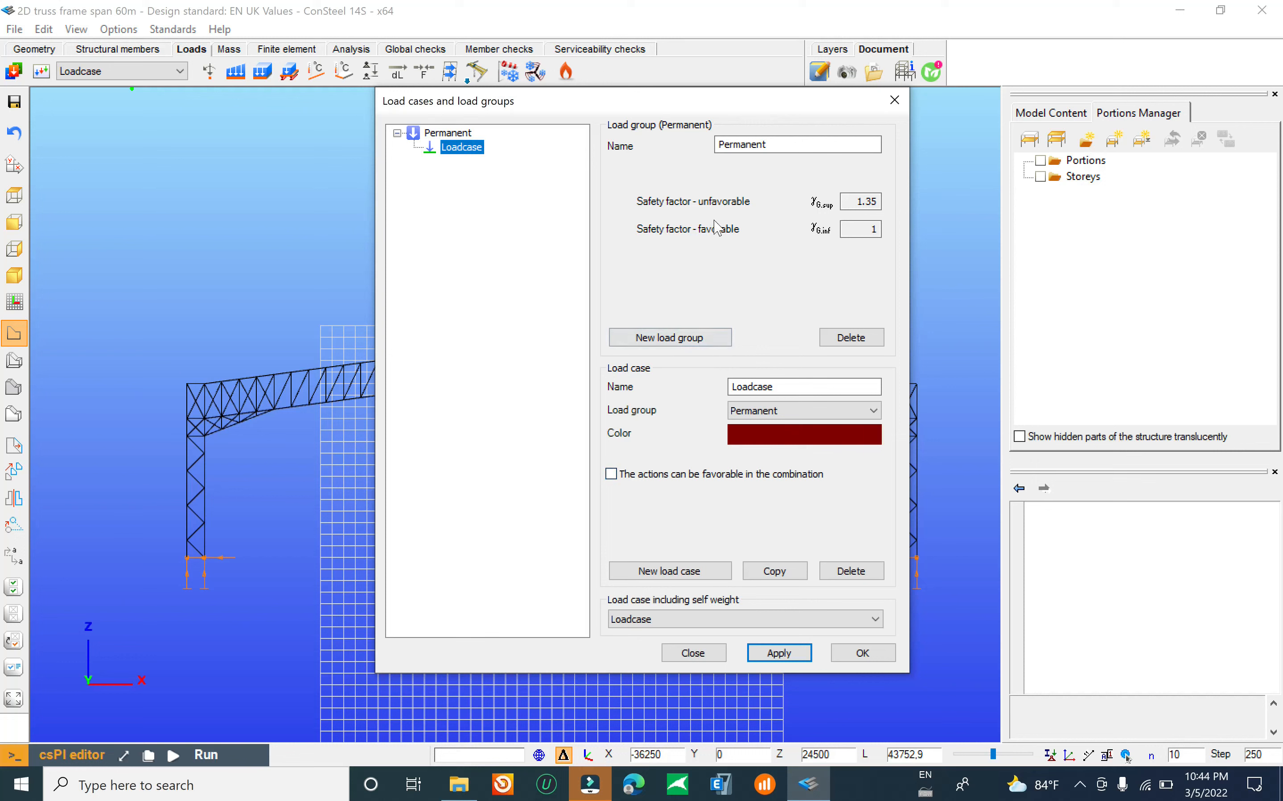
{"action": "left_click", "coordinate": [656, 338]}
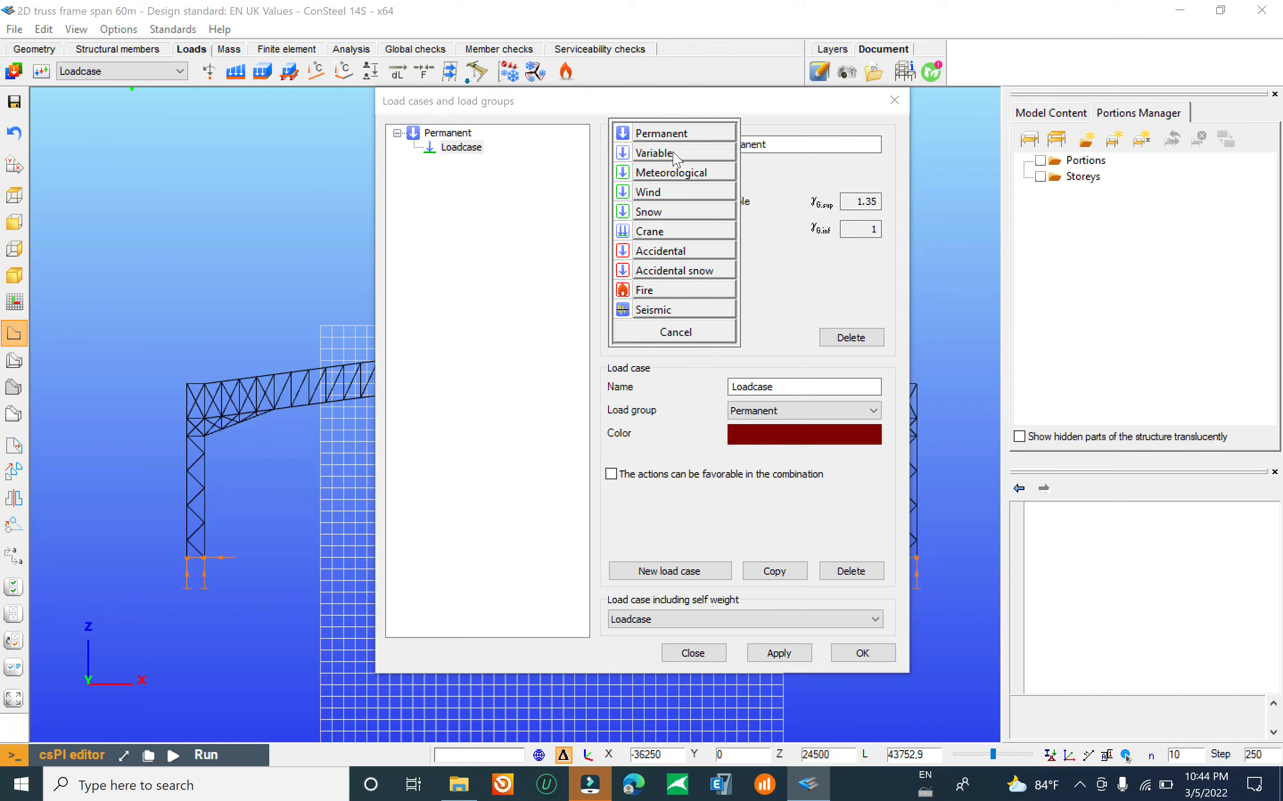
{"action": "left_click", "coordinate": [686, 339]}
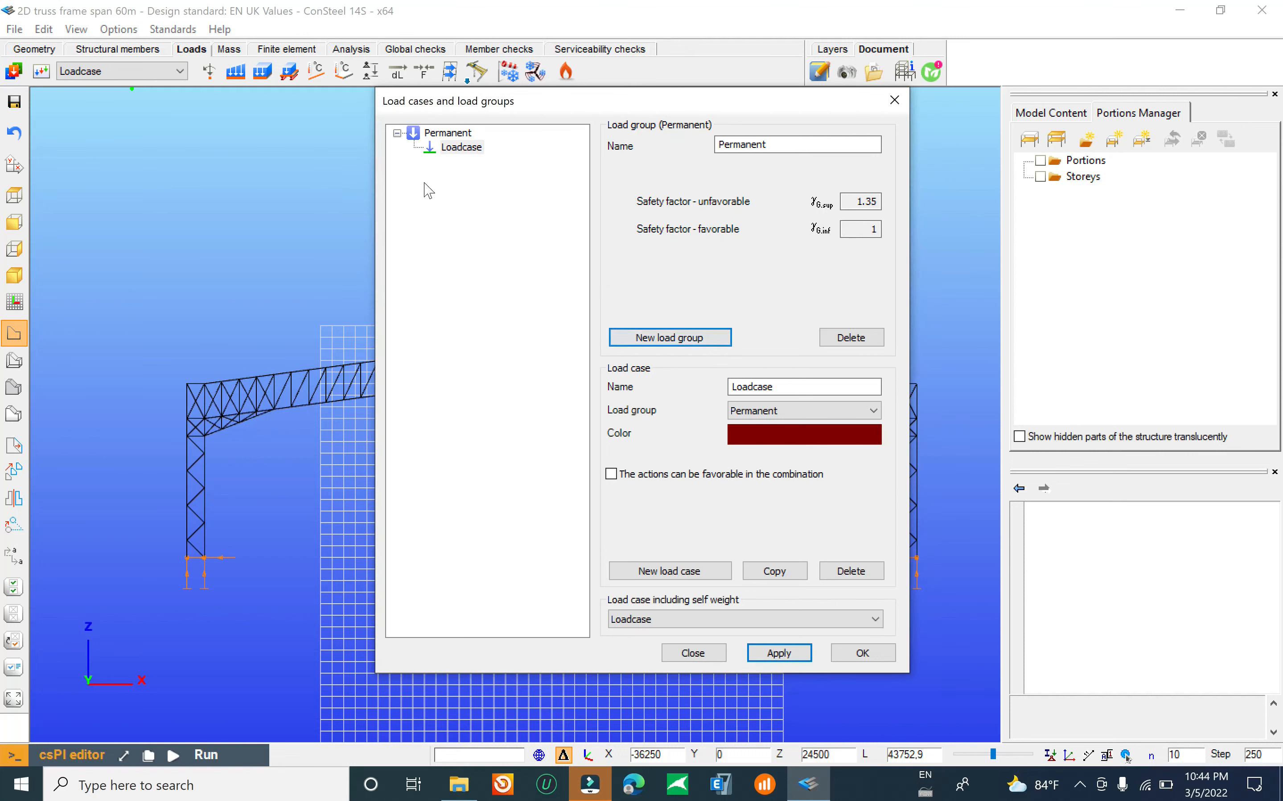
{"action": "left_click", "coordinate": [460, 148]}
{"action": "left_click_drag", "start_coordinate": [783, 388], "coordinate": [724, 389]}
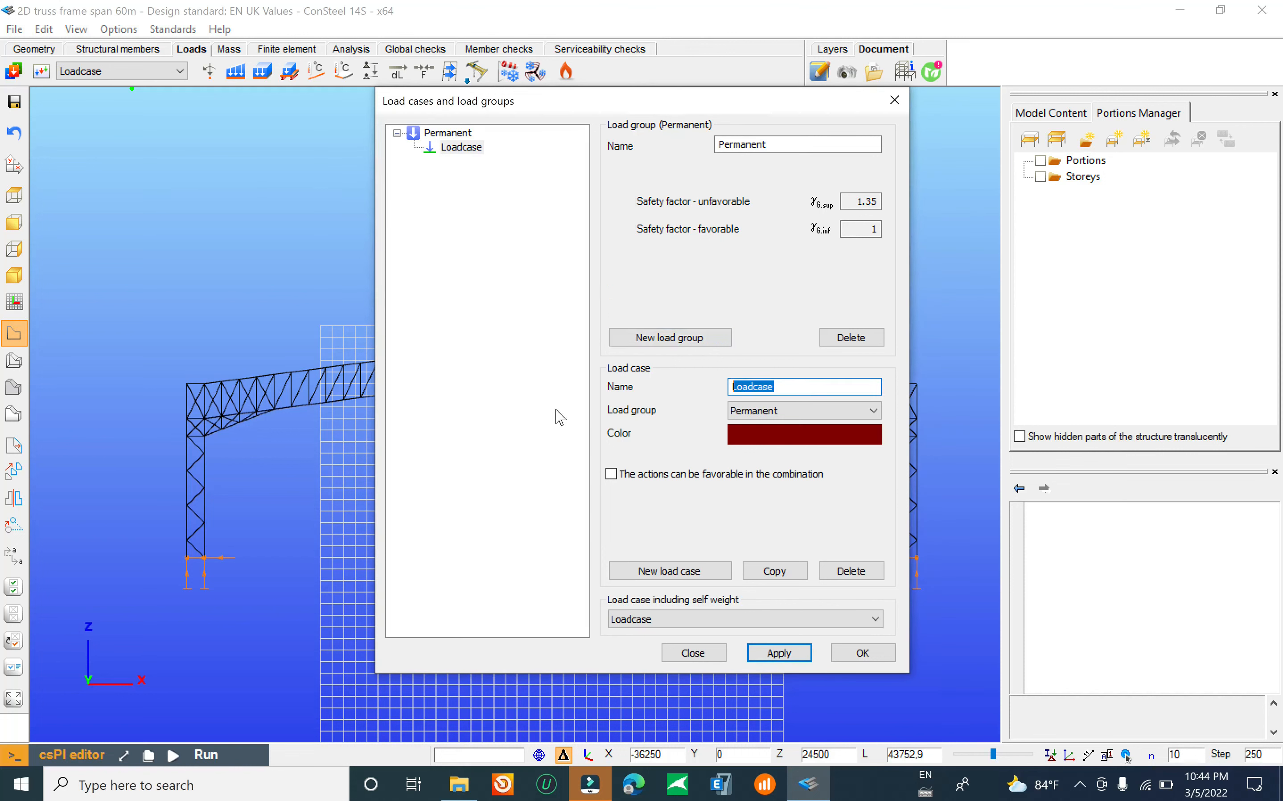
{"action": "type", "text": "DL"}
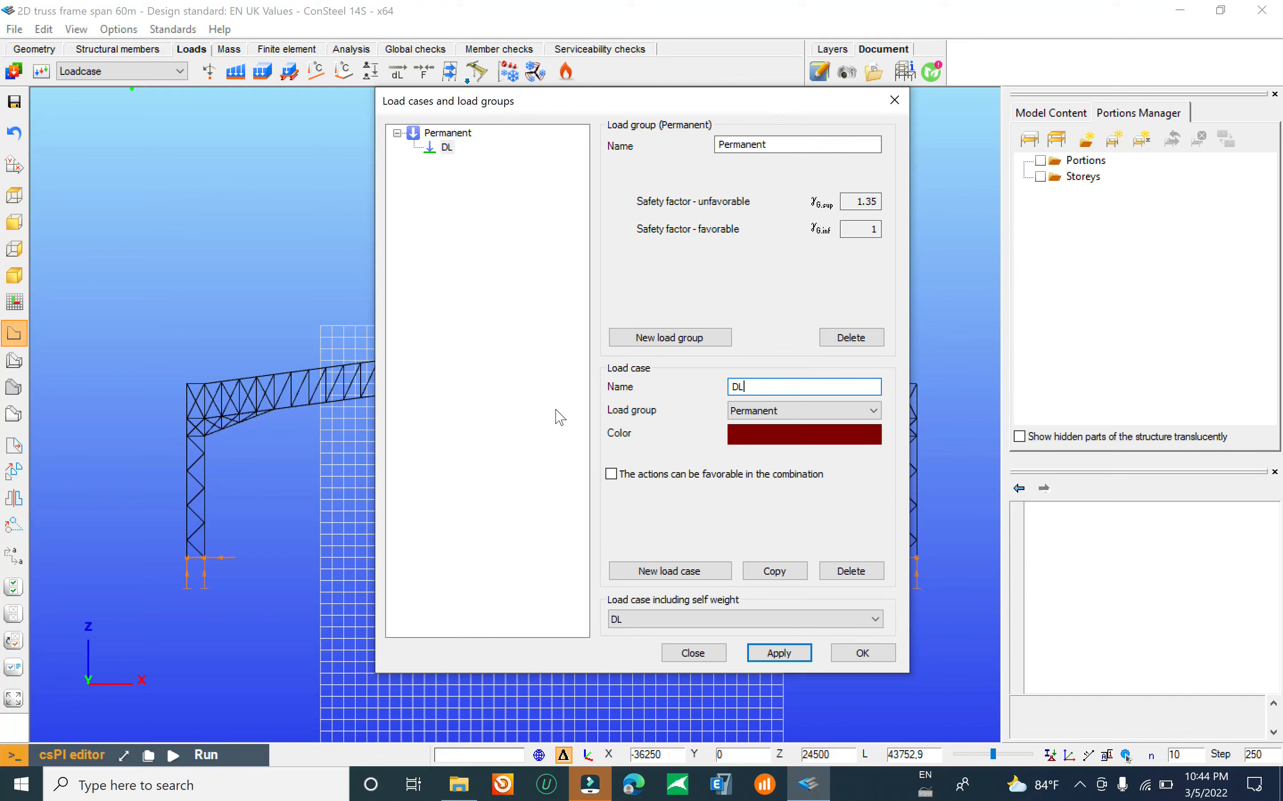
Step: Add a Variable load group with the standard factors of Category H: roofs and give it a load case named LL
{"action": "left_click", "coordinate": [697, 340]}
{"action": "left_click", "coordinate": [684, 155]}
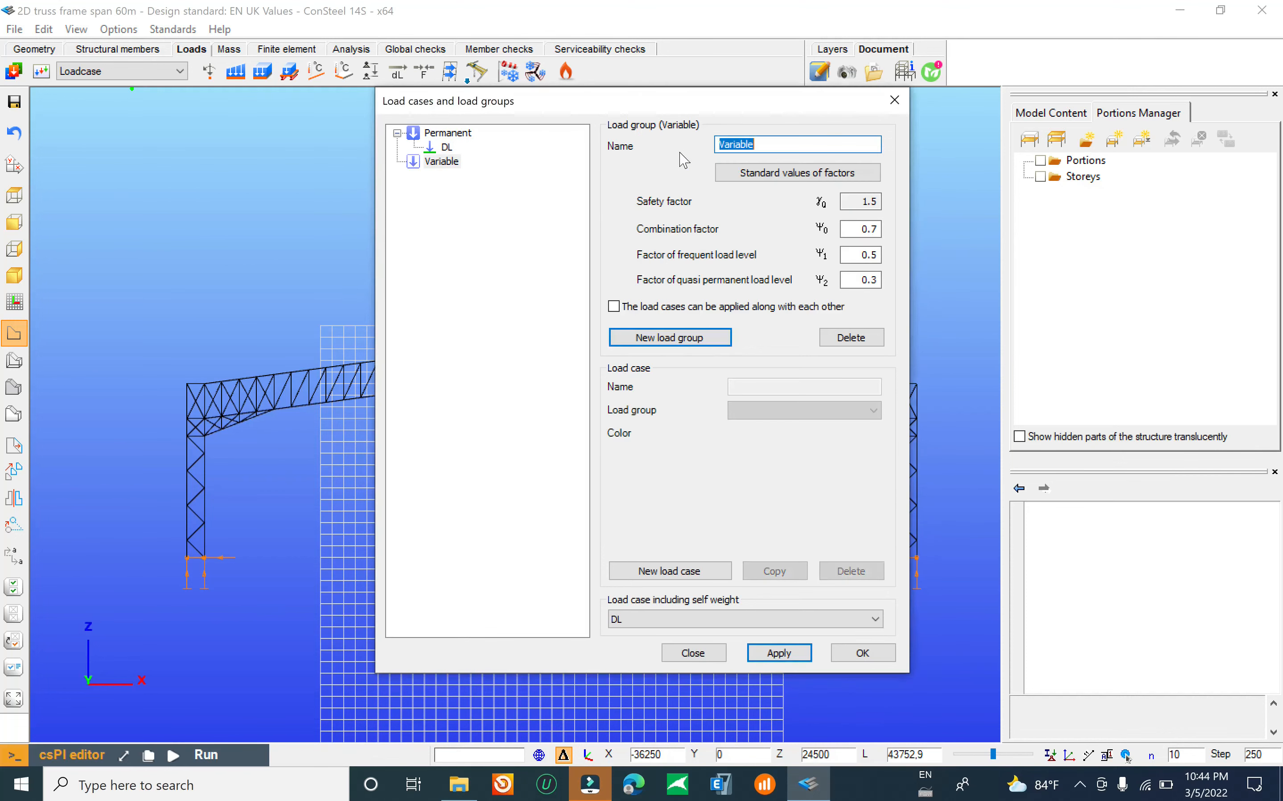
{"action": "left_click", "coordinate": [432, 161]}
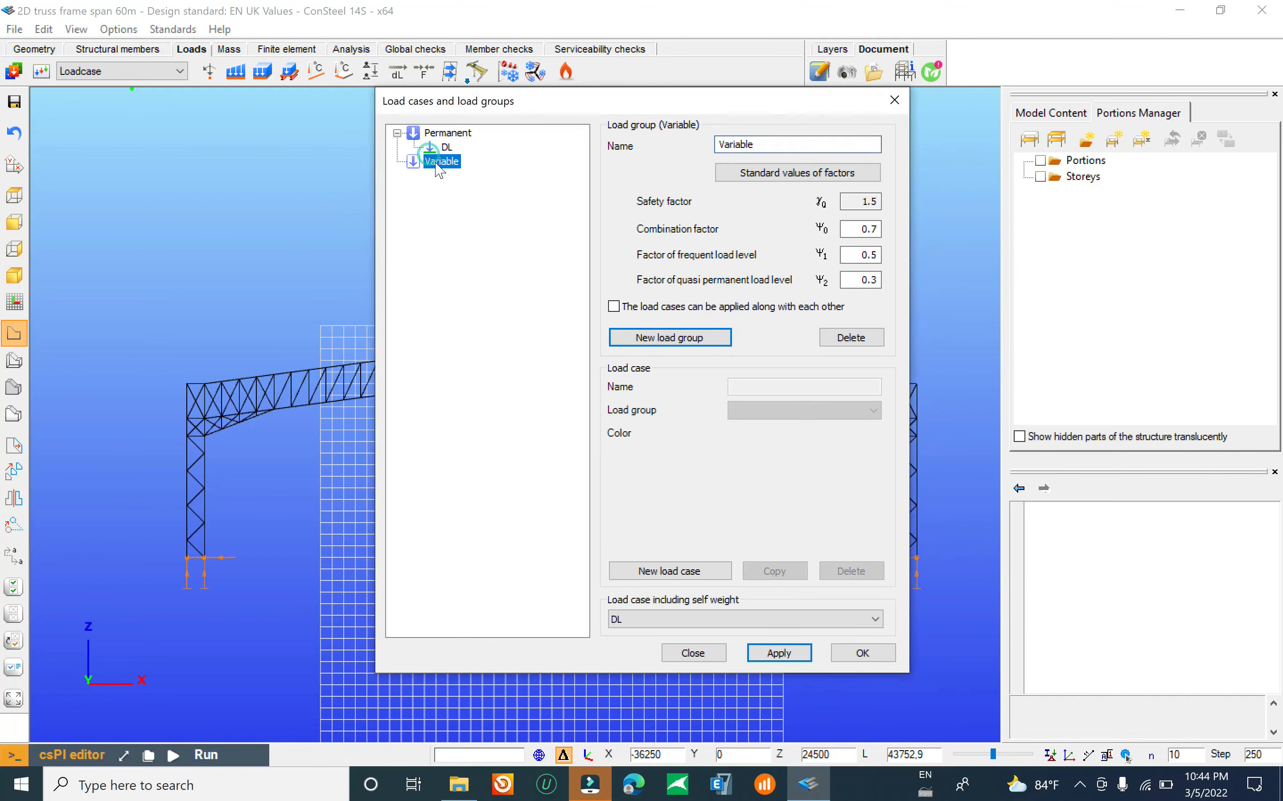
{"action": "left_click", "coordinate": [680, 572]}
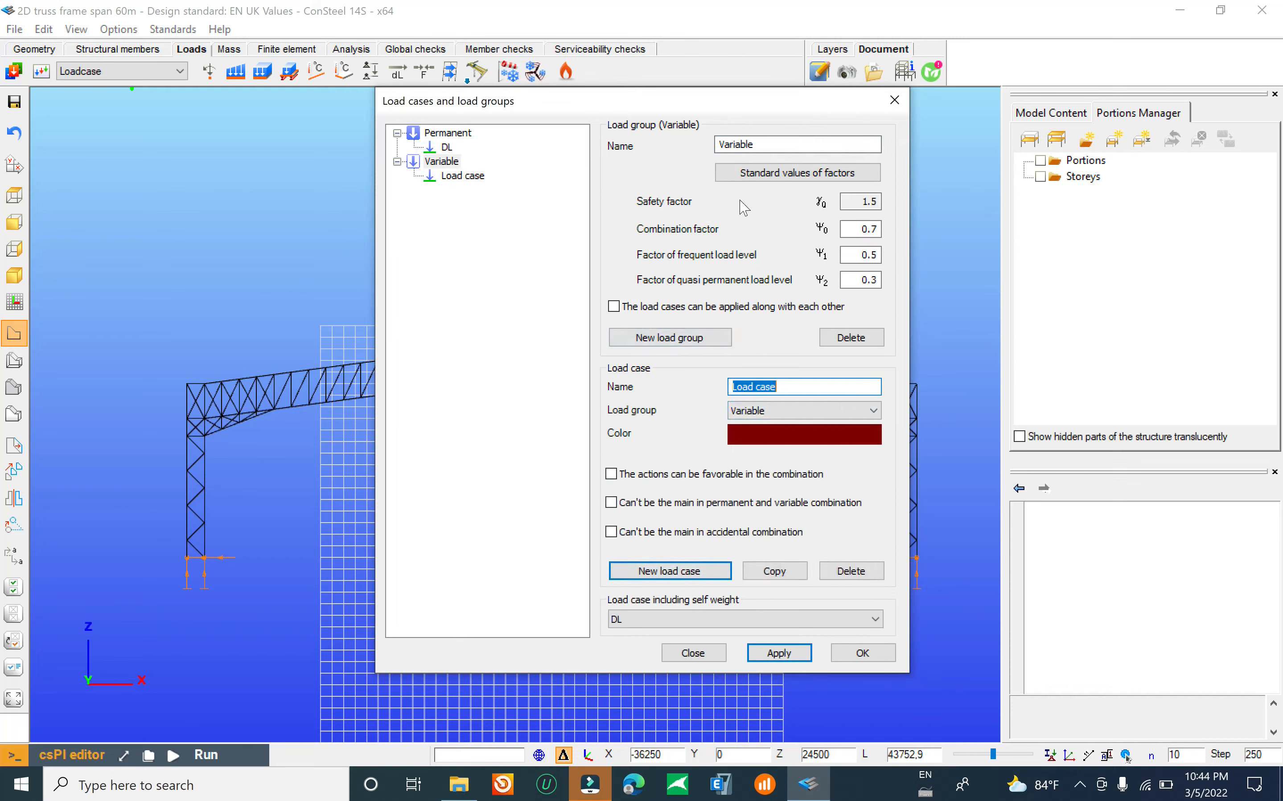
{"action": "left_click", "coordinate": [800, 176]}
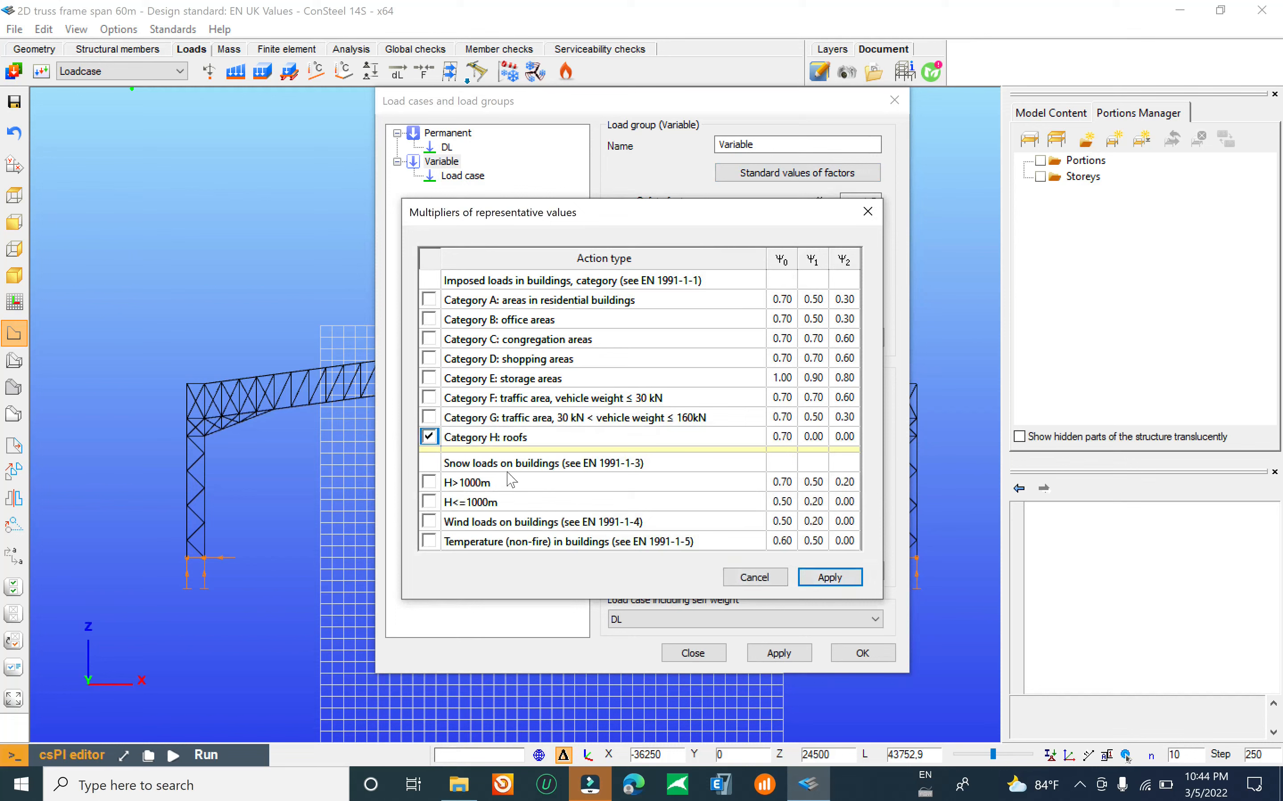
{"action": "left_click", "coordinate": [829, 577]}
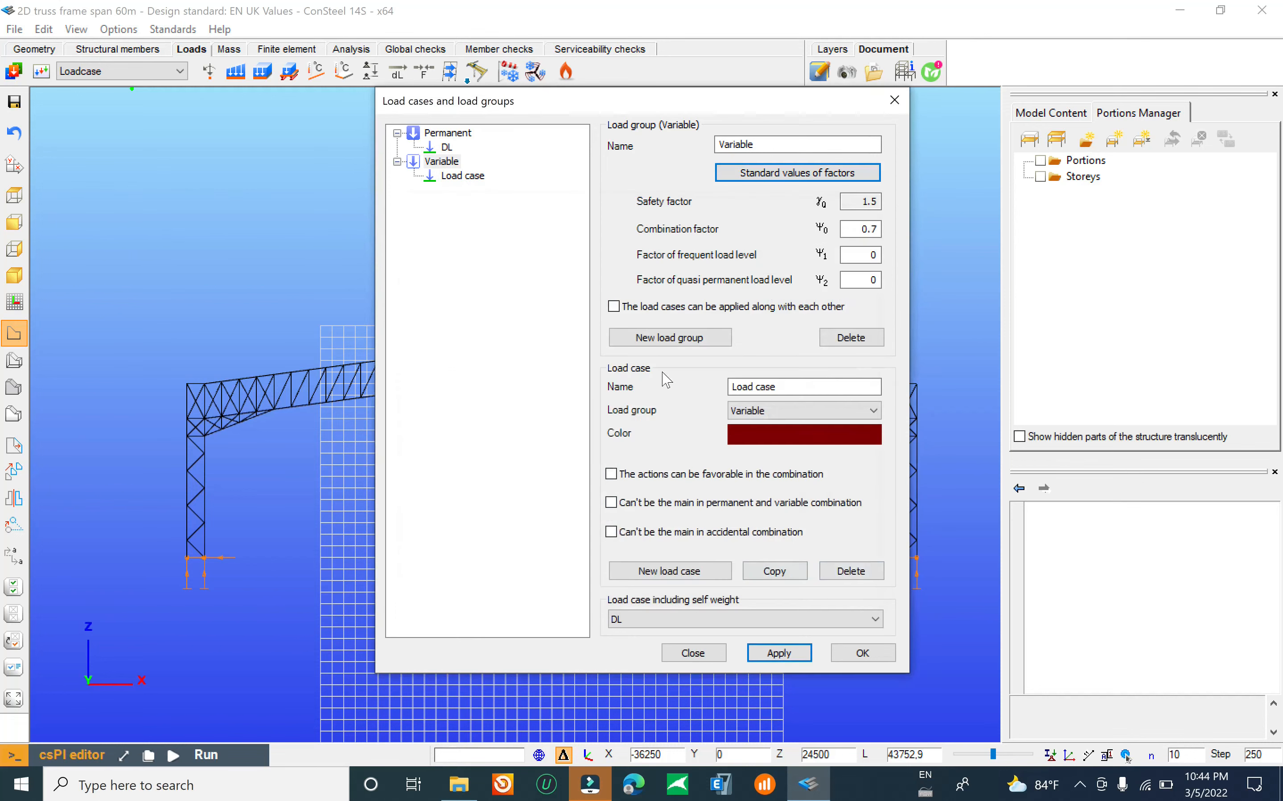
{"action": "left_click", "coordinate": [462, 176]}
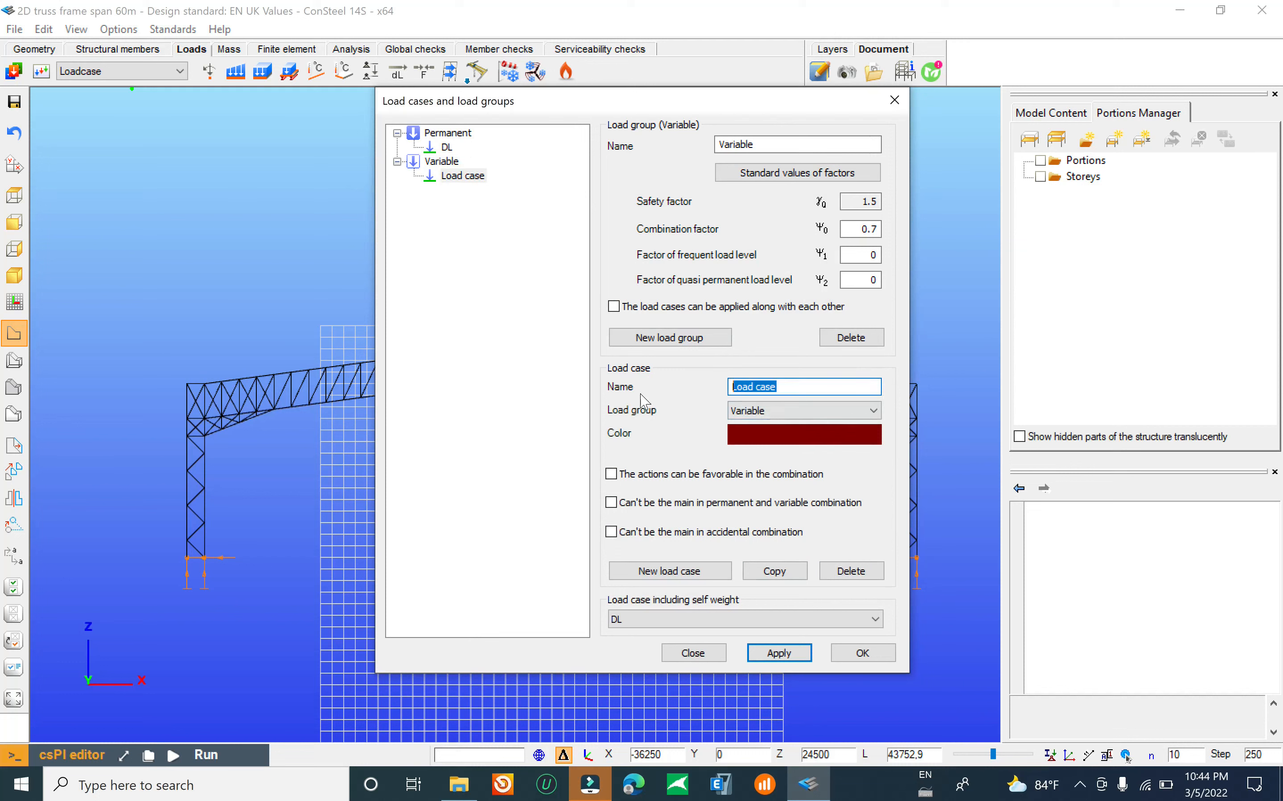
{"action": "type", "text": "LL"}
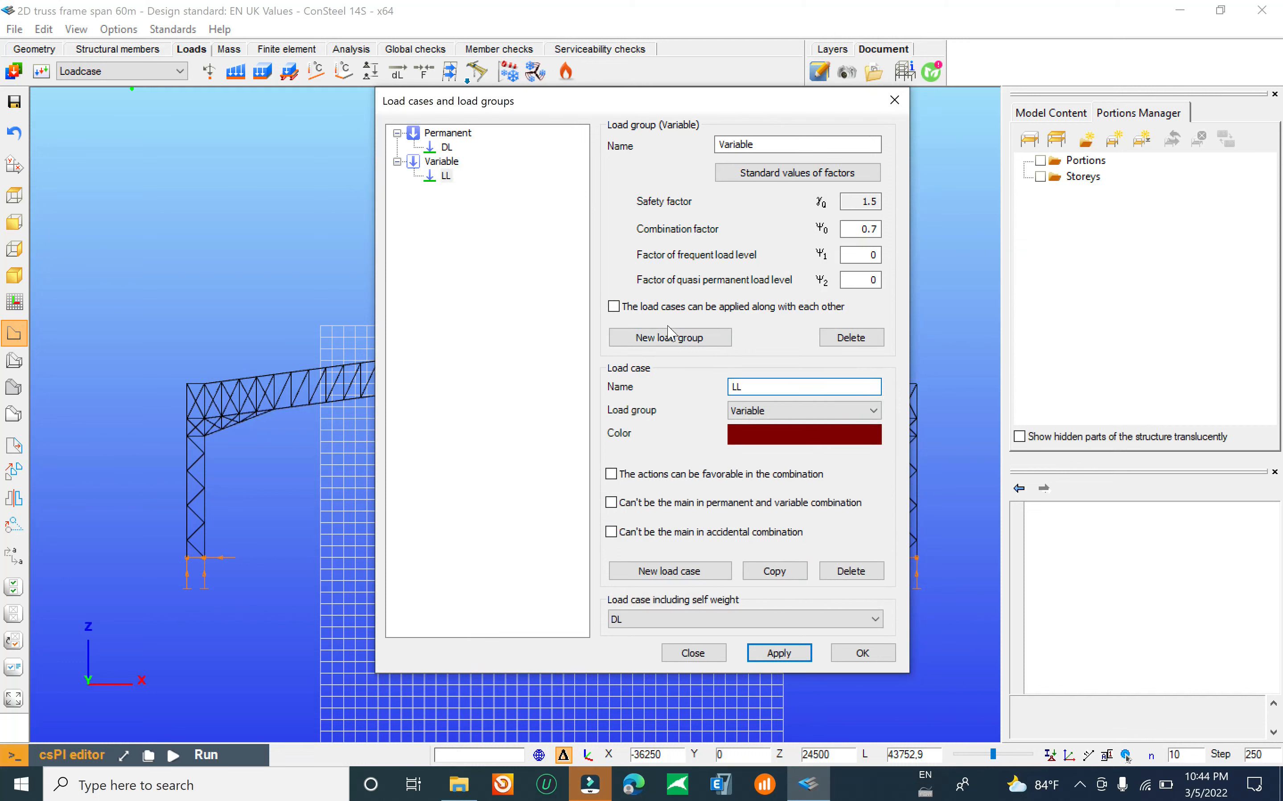
Step: Add a Wind load group containing a load case named Windx and accept the load case definitions
{"action": "left_click", "coordinate": [672, 337]}
{"action": "left_click", "coordinate": [663, 196]}
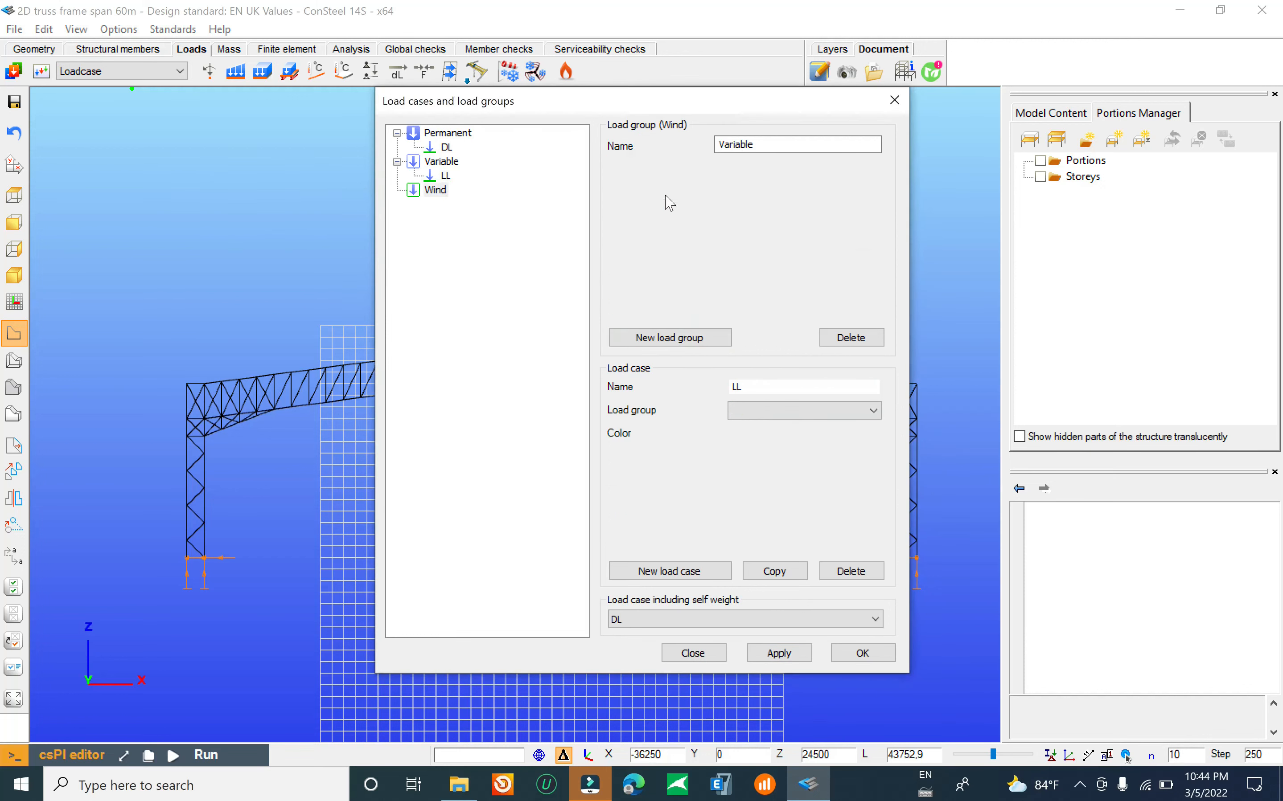
{"action": "left_click", "coordinate": [443, 191]}
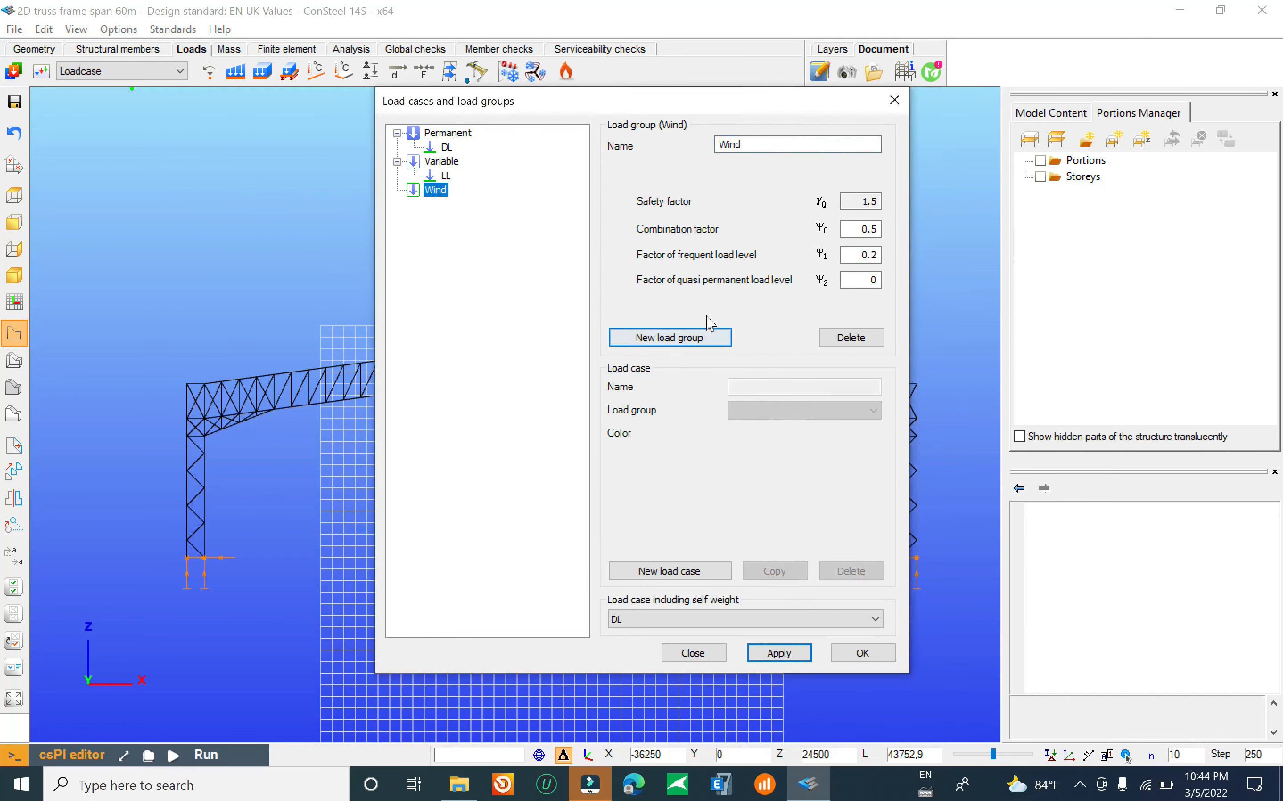
{"action": "left_click", "coordinate": [689, 571]}
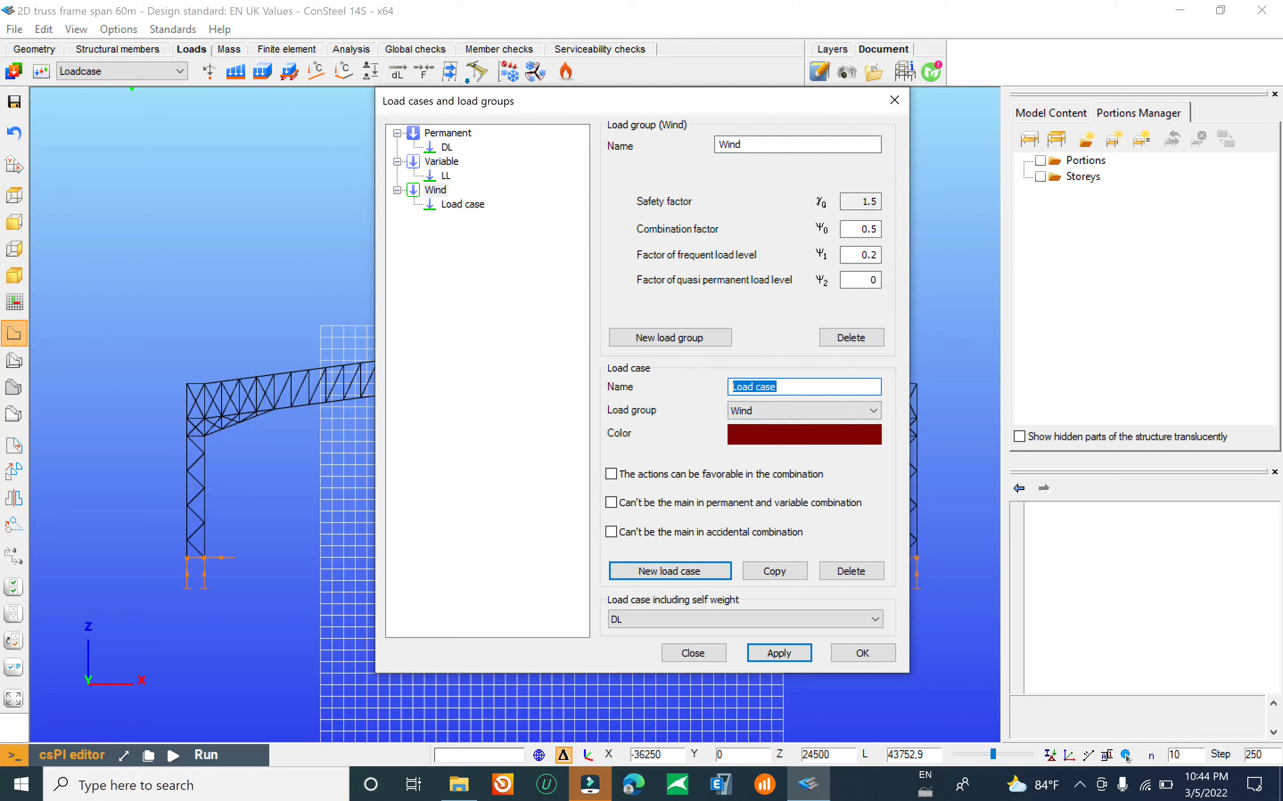
{"action": "type", "text": "Windx"}
{"action": "left_click", "coordinate": [843, 653]}
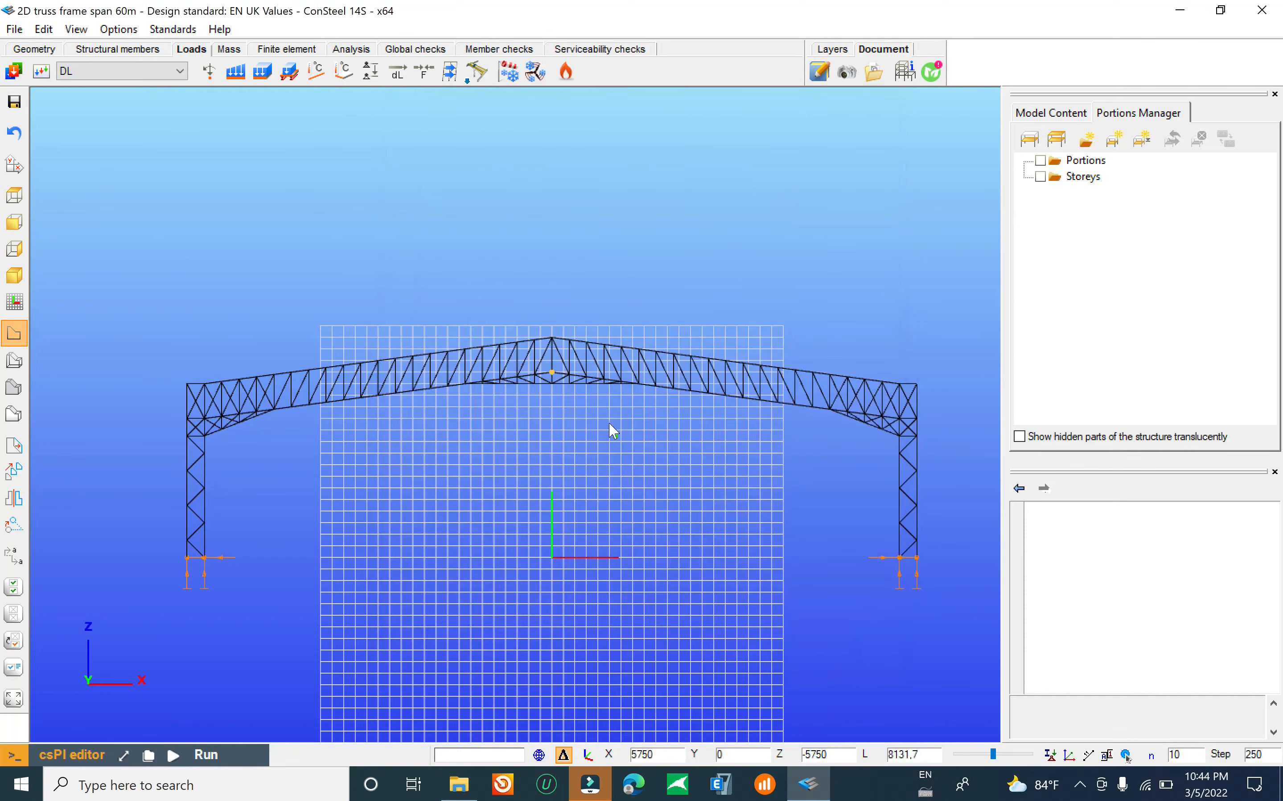
Step: Save the model with the DL, LL and Windx load cases
{"action": "scroll", "coordinate": [371, 165], "scroll_direction": "down", "scroll_amount": 3}
{"action": "left_click", "coordinate": [15, 31]}
{"action": "left_click", "coordinate": [72, 111]}
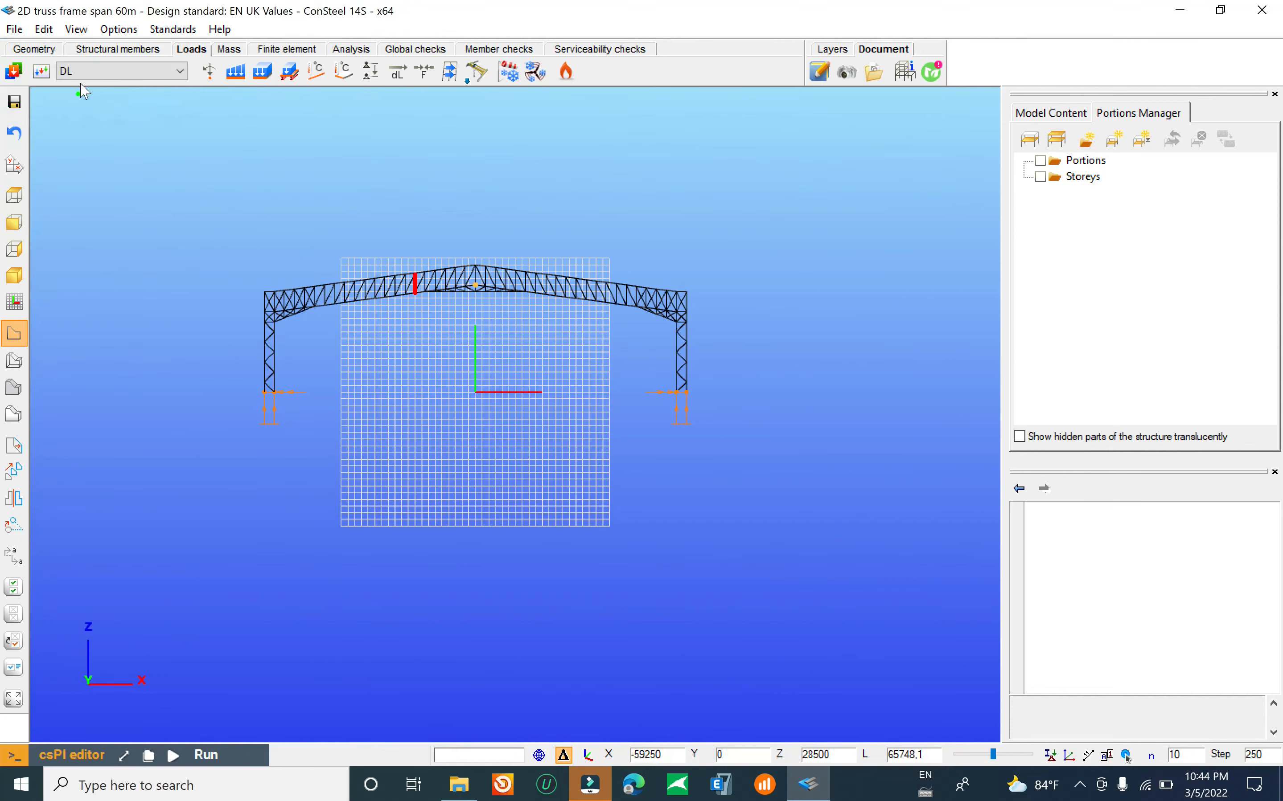
Step: Reopen the load case and load group definitions and try to add a second Wind load group
{"action": "left_click", "coordinate": [14, 71]}
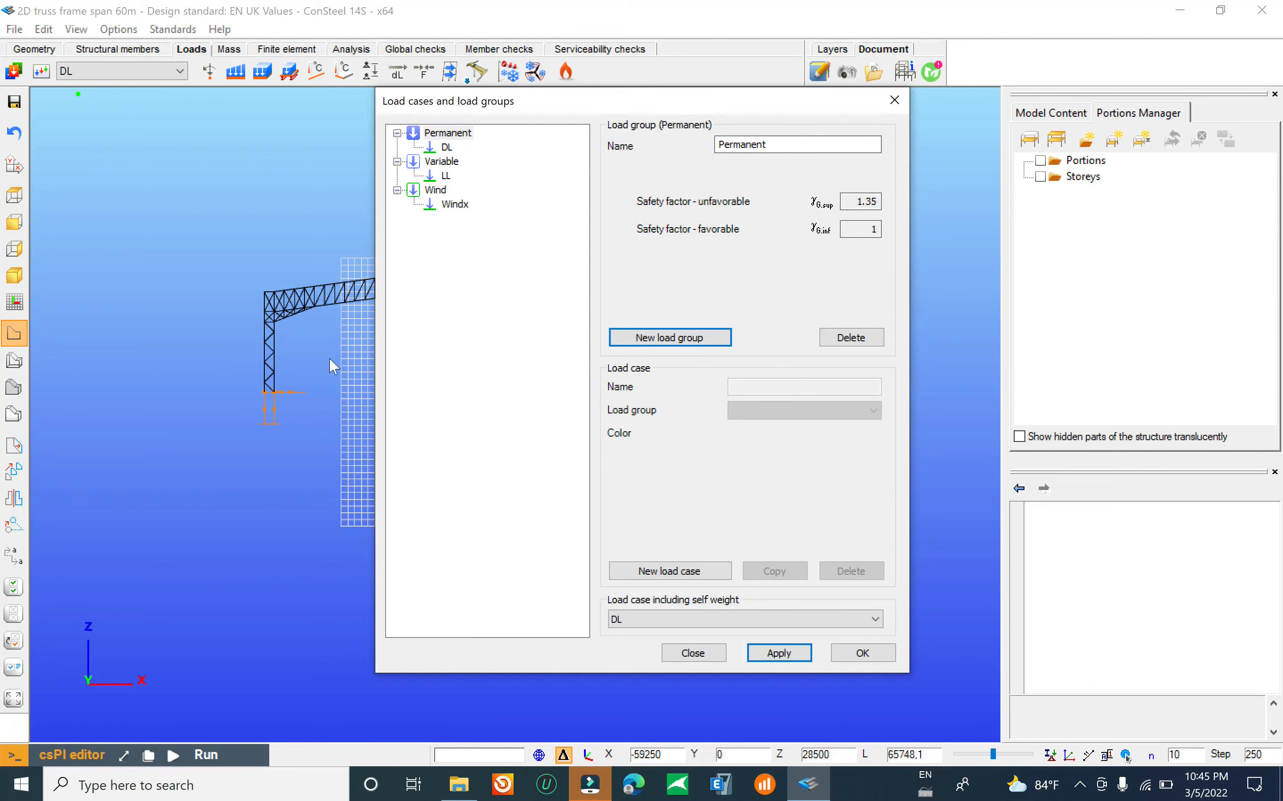
{"action": "left_click", "coordinate": [450, 206]}
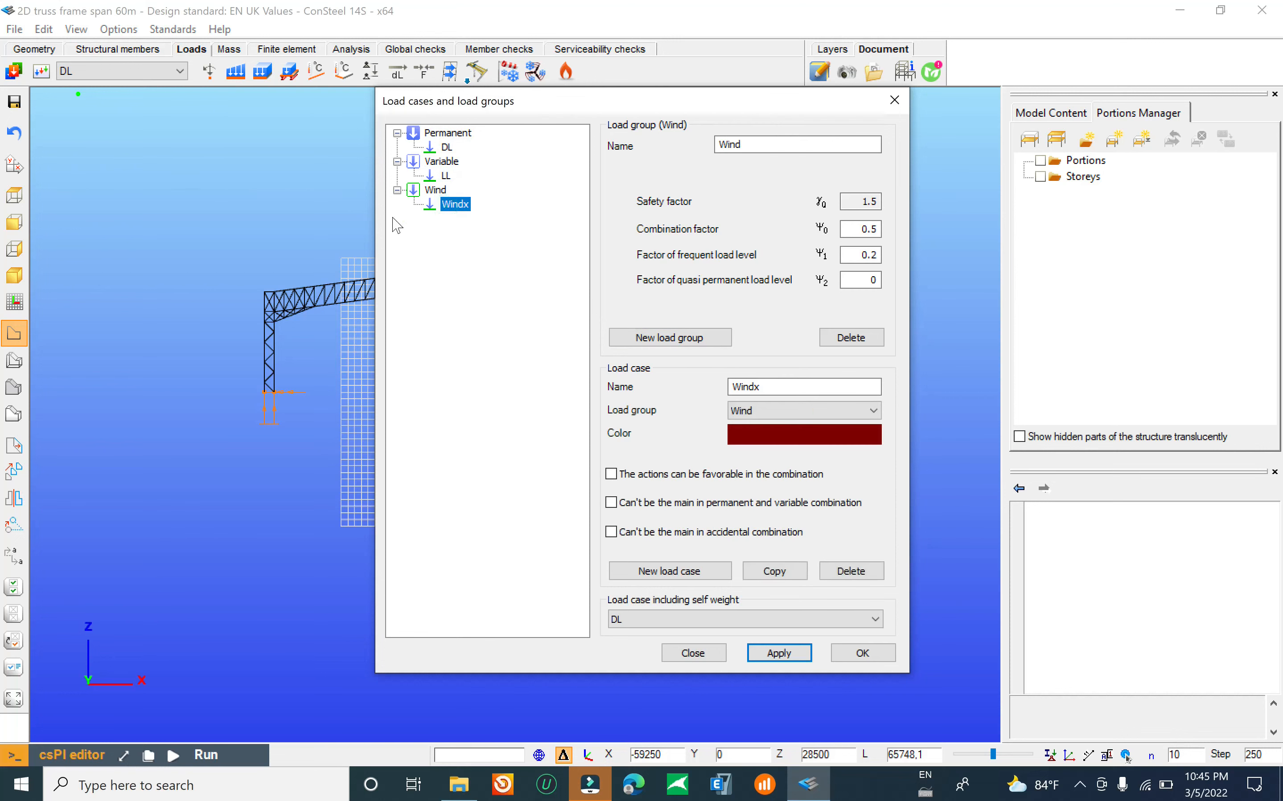
{"action": "left_click", "coordinate": [435, 190]}
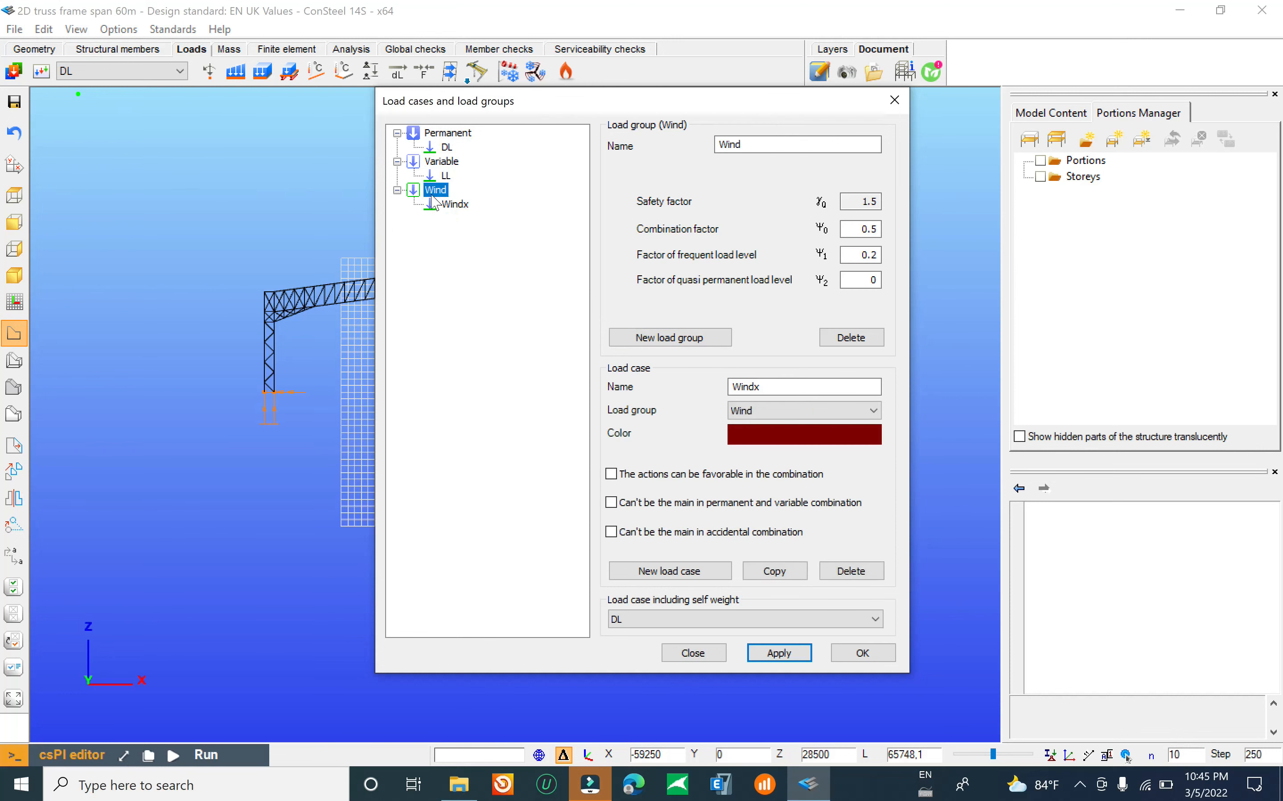
{"action": "left_click", "coordinate": [684, 339]}
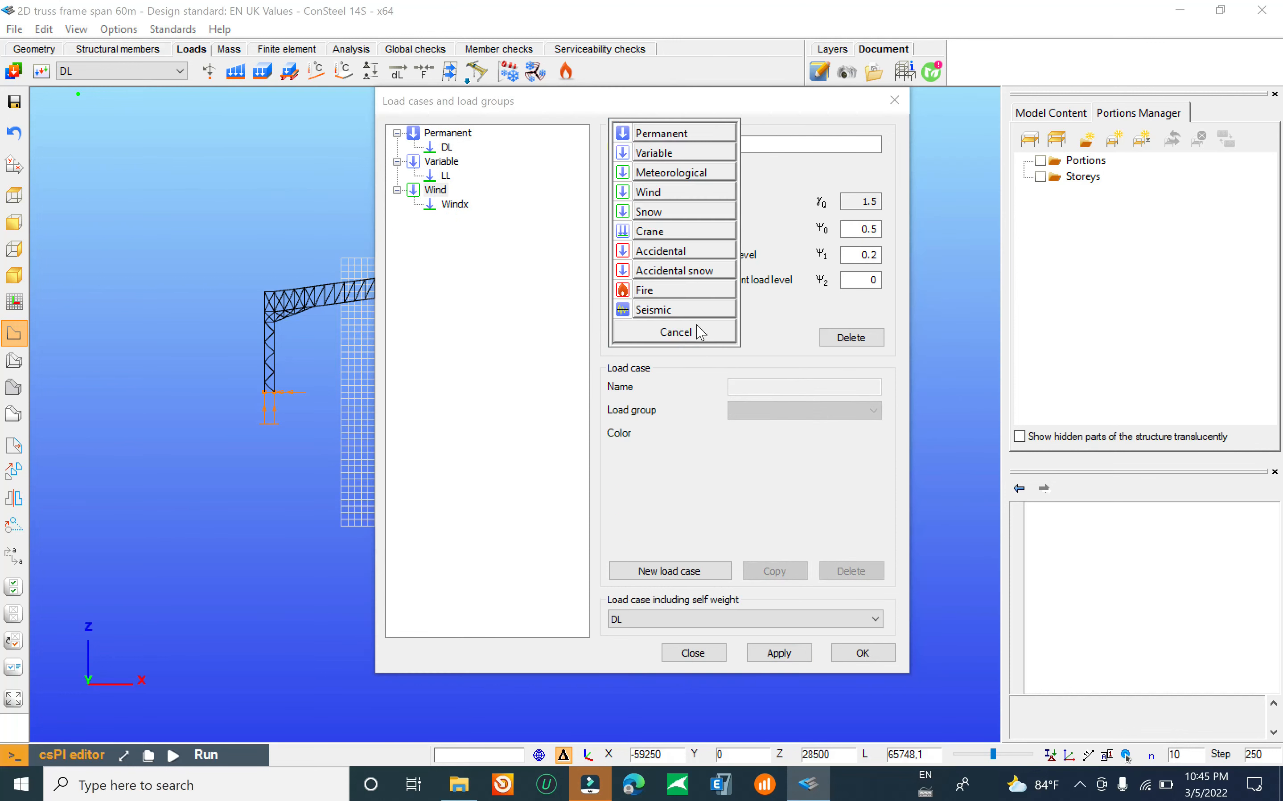
{"action": "left_click", "coordinate": [663, 196]}
{"action": "left_click", "coordinate": [803, 326]}
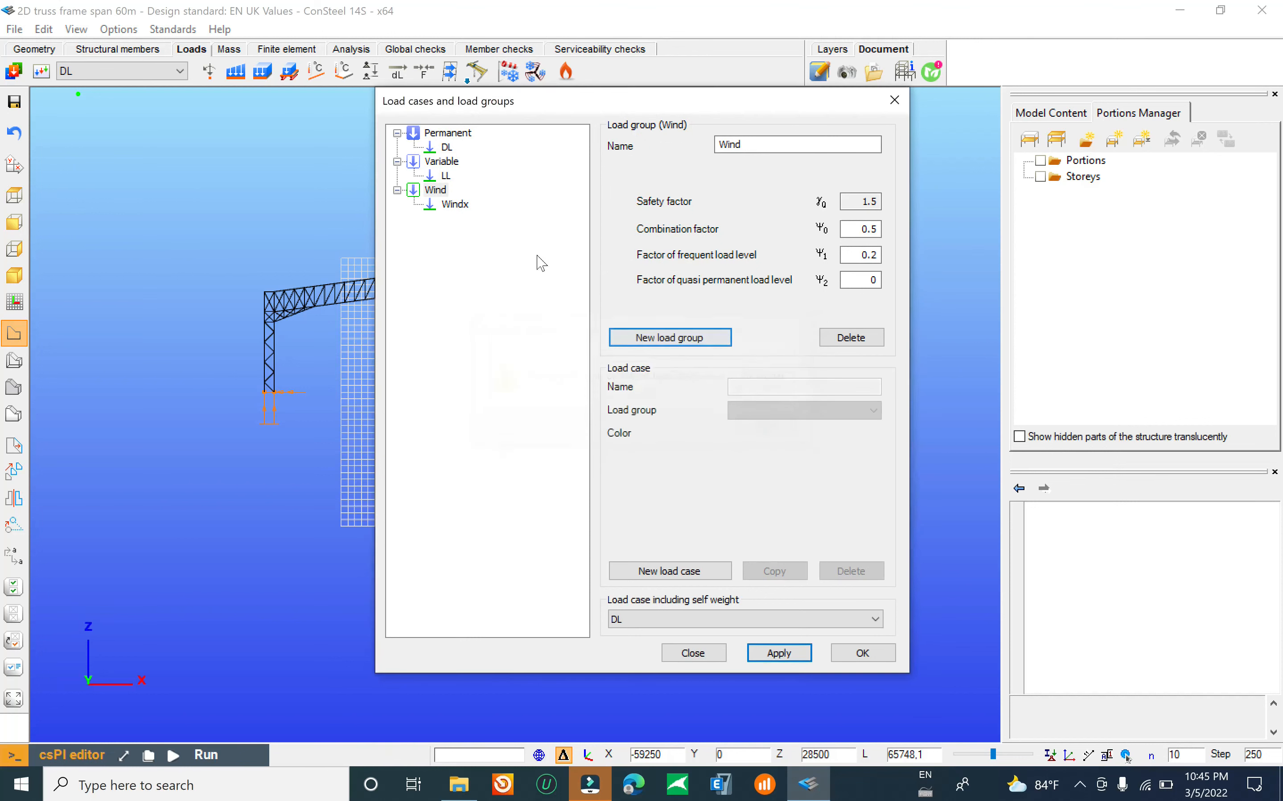
Step: Rename the Wind load group as Windx
{"action": "left_click", "coordinate": [427, 191]}
{"action": "left_click", "coordinate": [659, 335]}
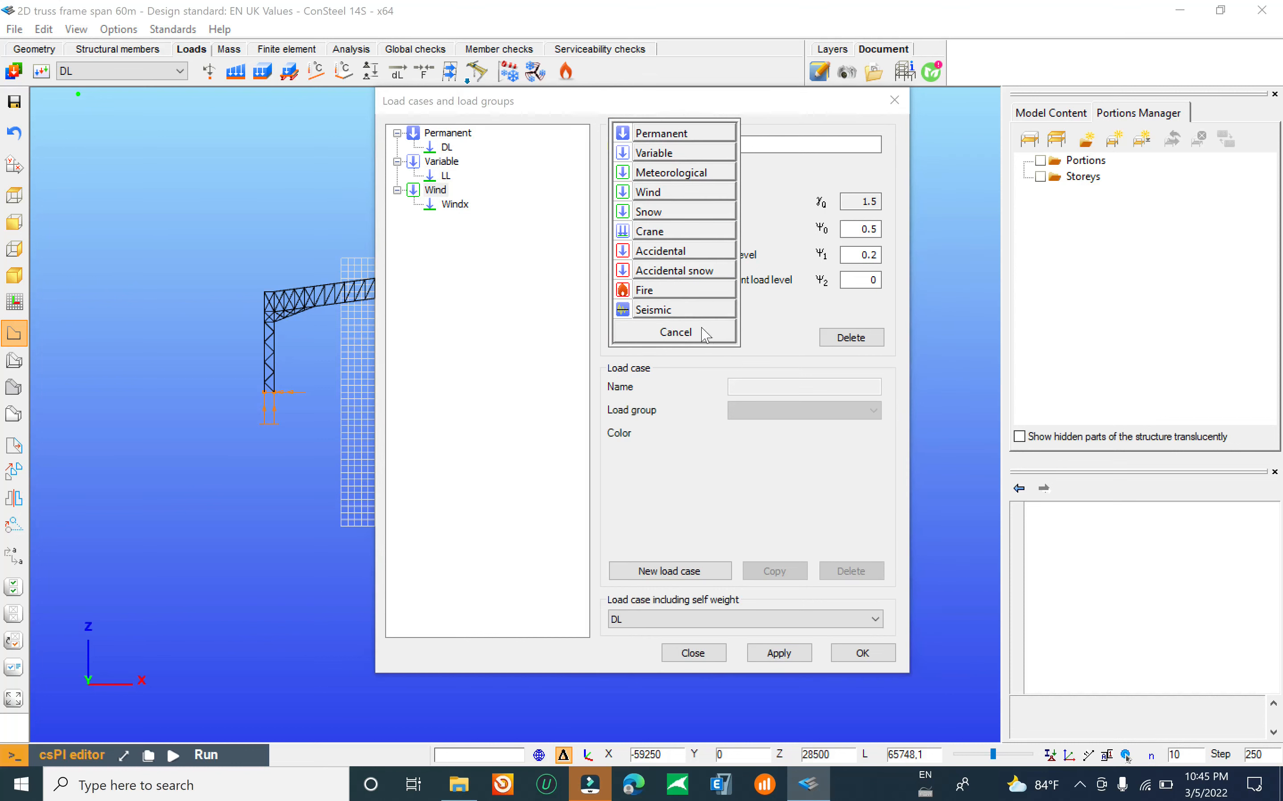
{"action": "left_click", "coordinate": [706, 335]}
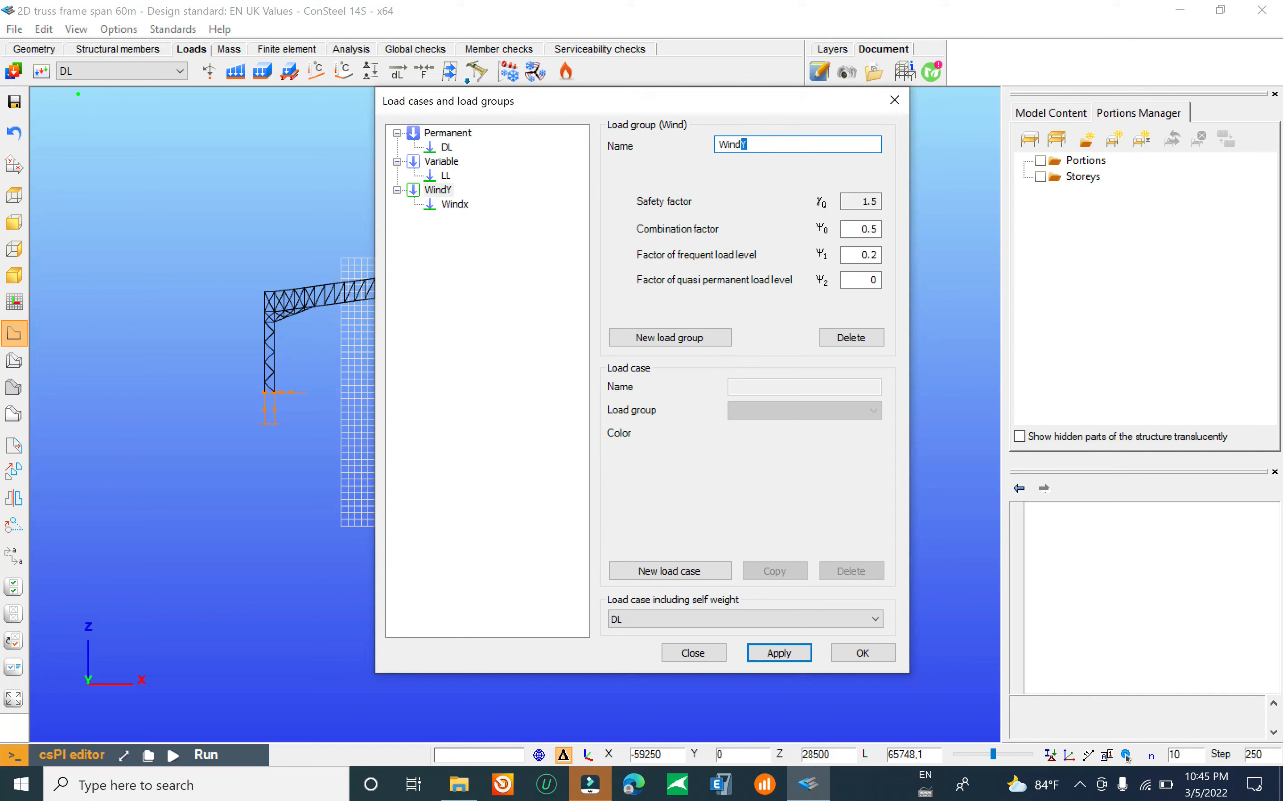
Step: Try again to add another Wind load group alongside the Windx group
{"action": "left_click", "coordinate": [657, 338]}
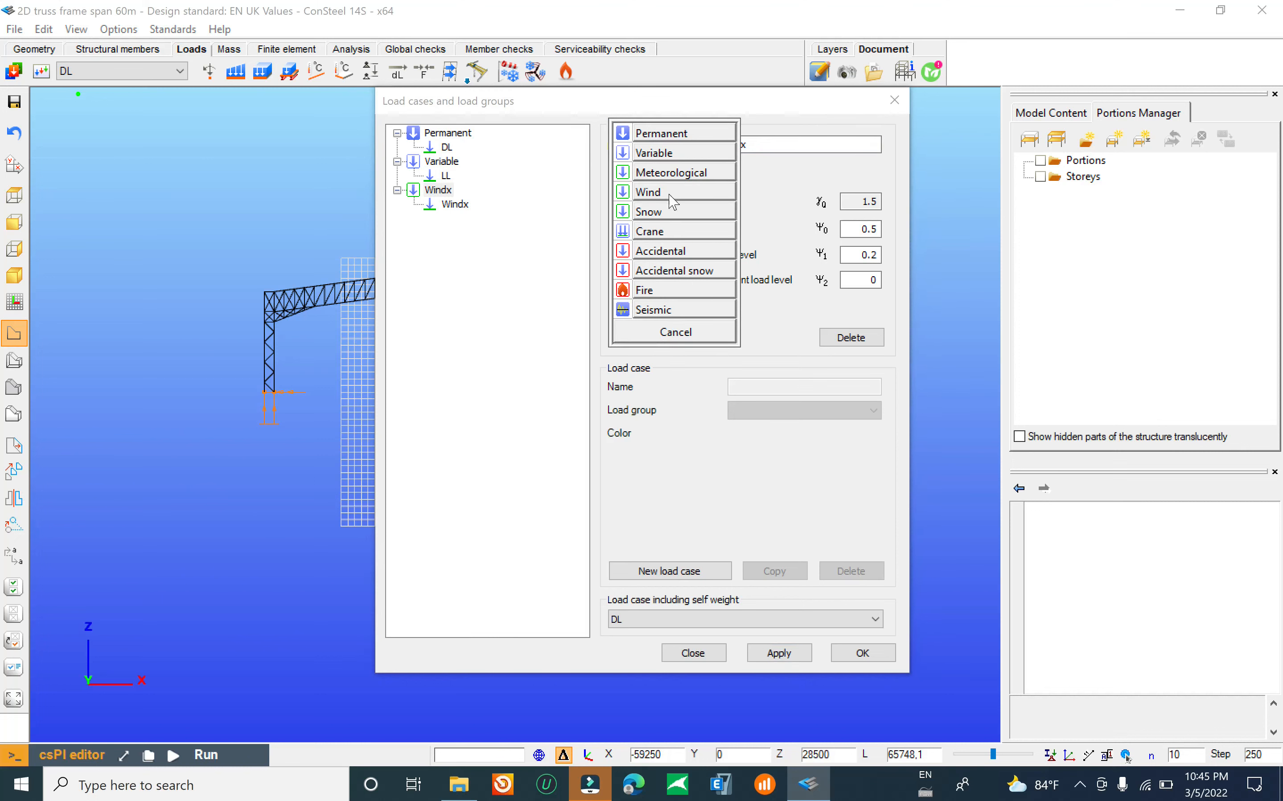
{"action": "left_click", "coordinate": [672, 193]}
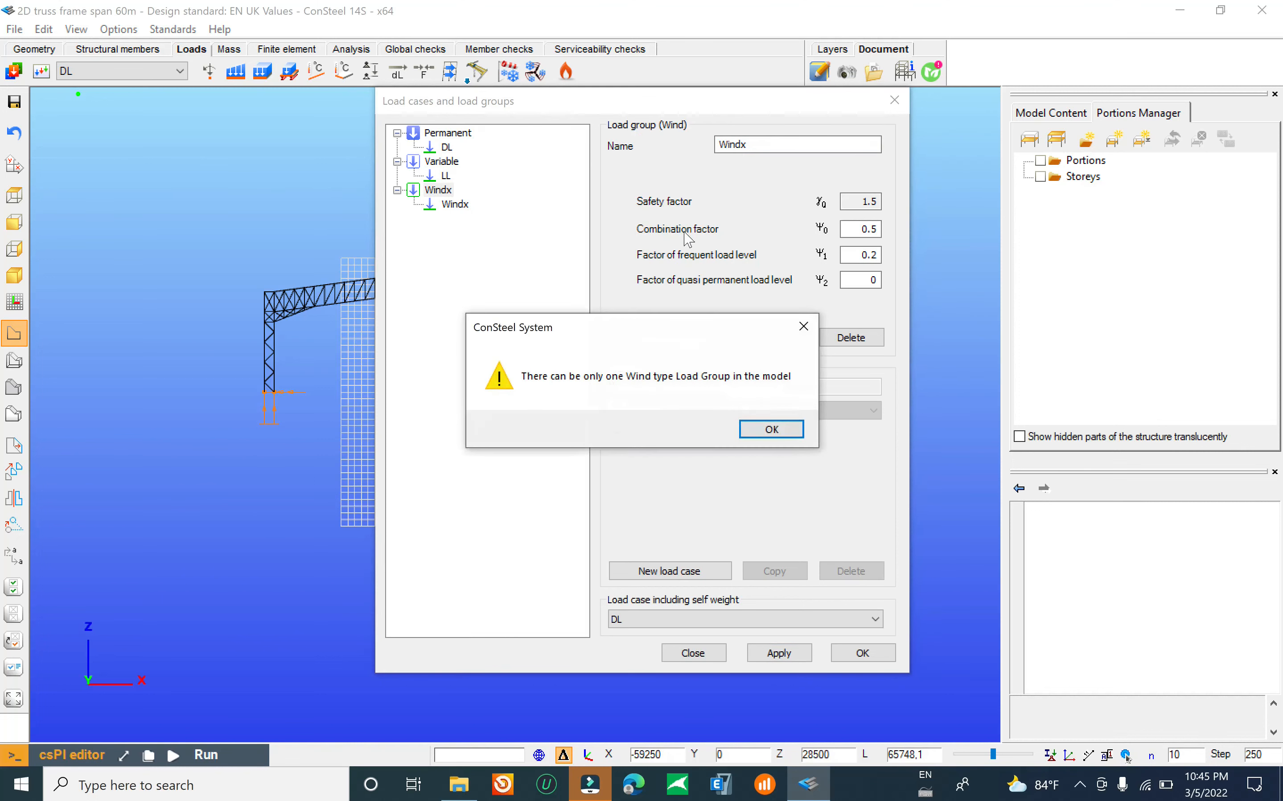
{"action": "left_click", "coordinate": [784, 439]}
Step: Accept the load case and load group definitions and save the model
{"action": "left_click", "coordinate": [439, 190]}
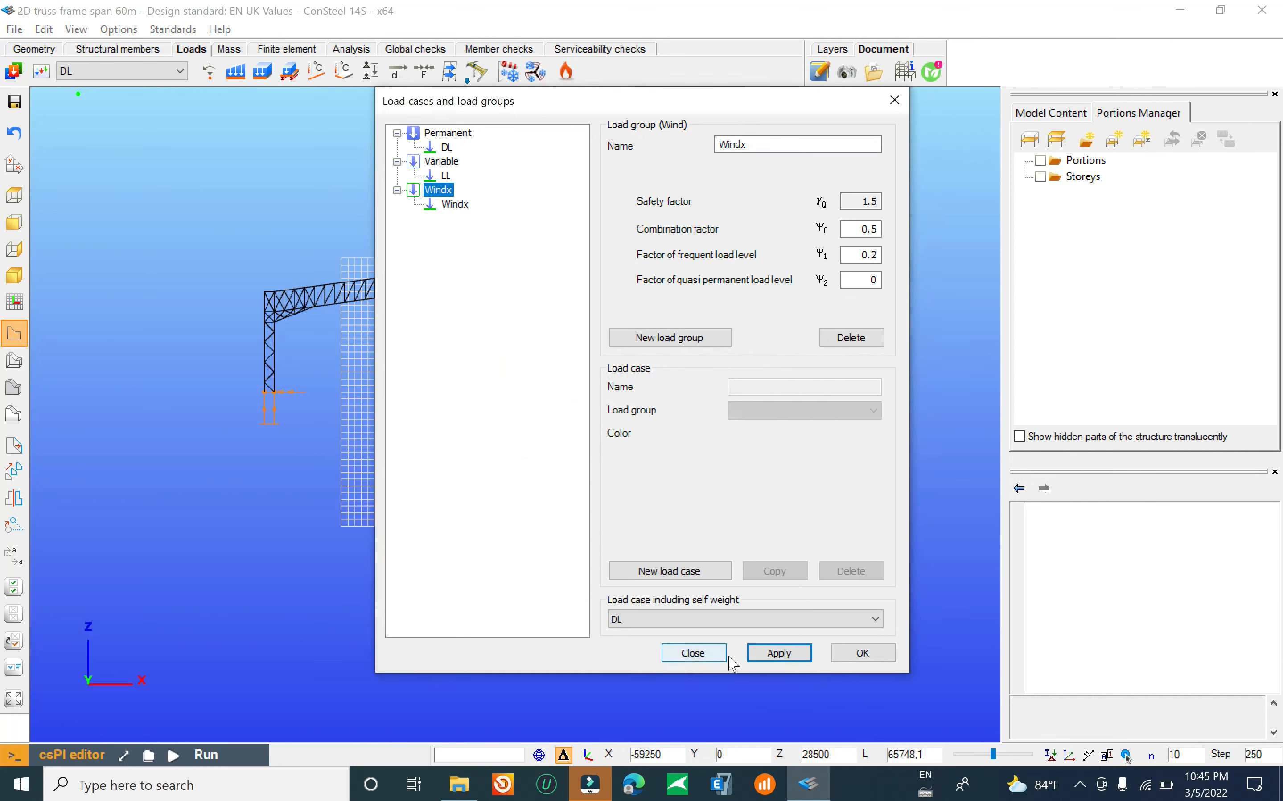
{"action": "left_click", "coordinate": [863, 655]}
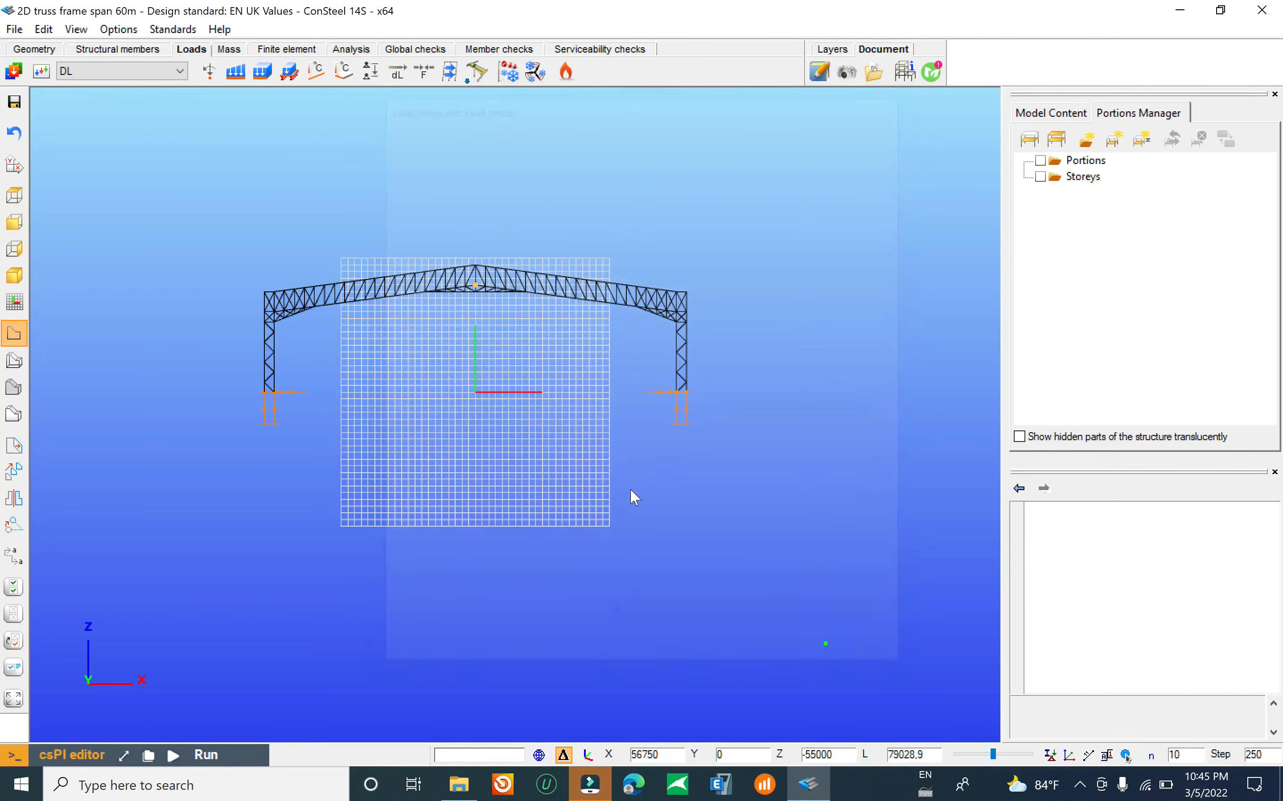
{"action": "left_click", "coordinate": [15, 31]}
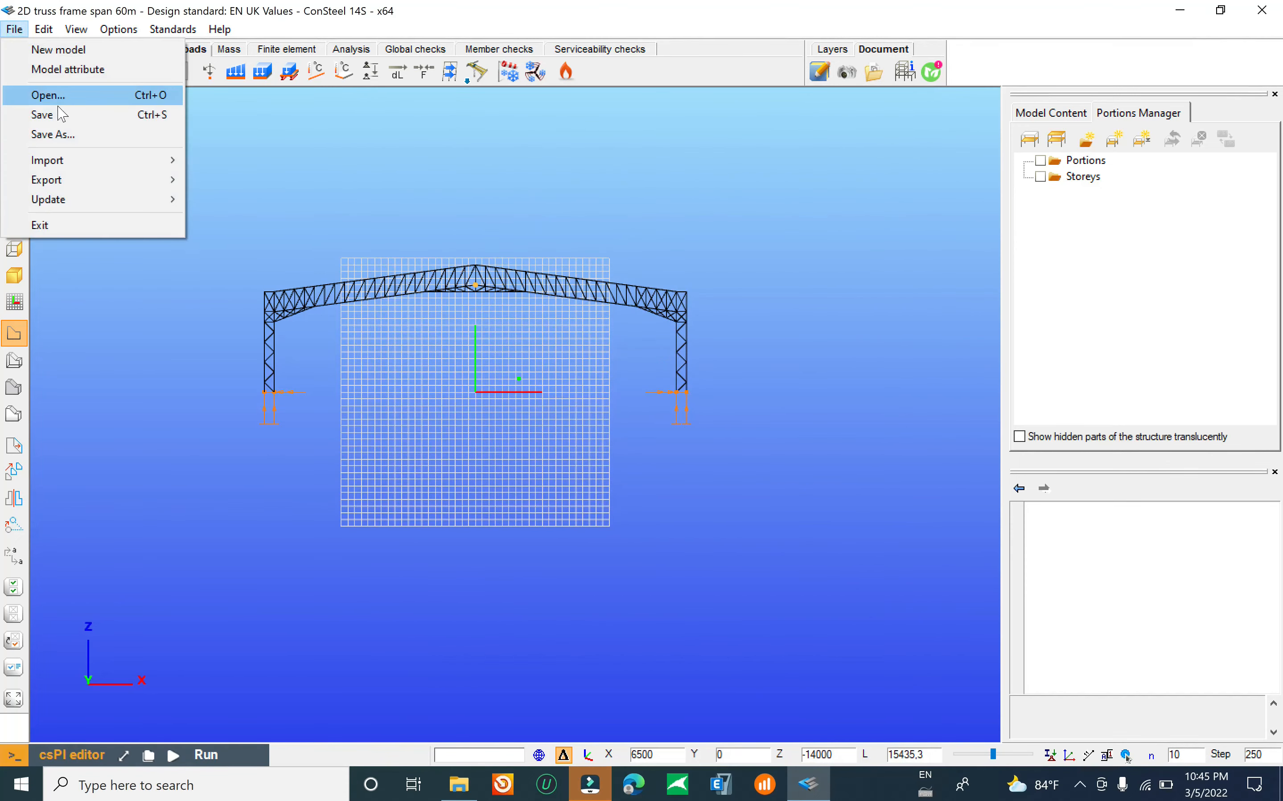
{"action": "left_click", "coordinate": [57, 113]}
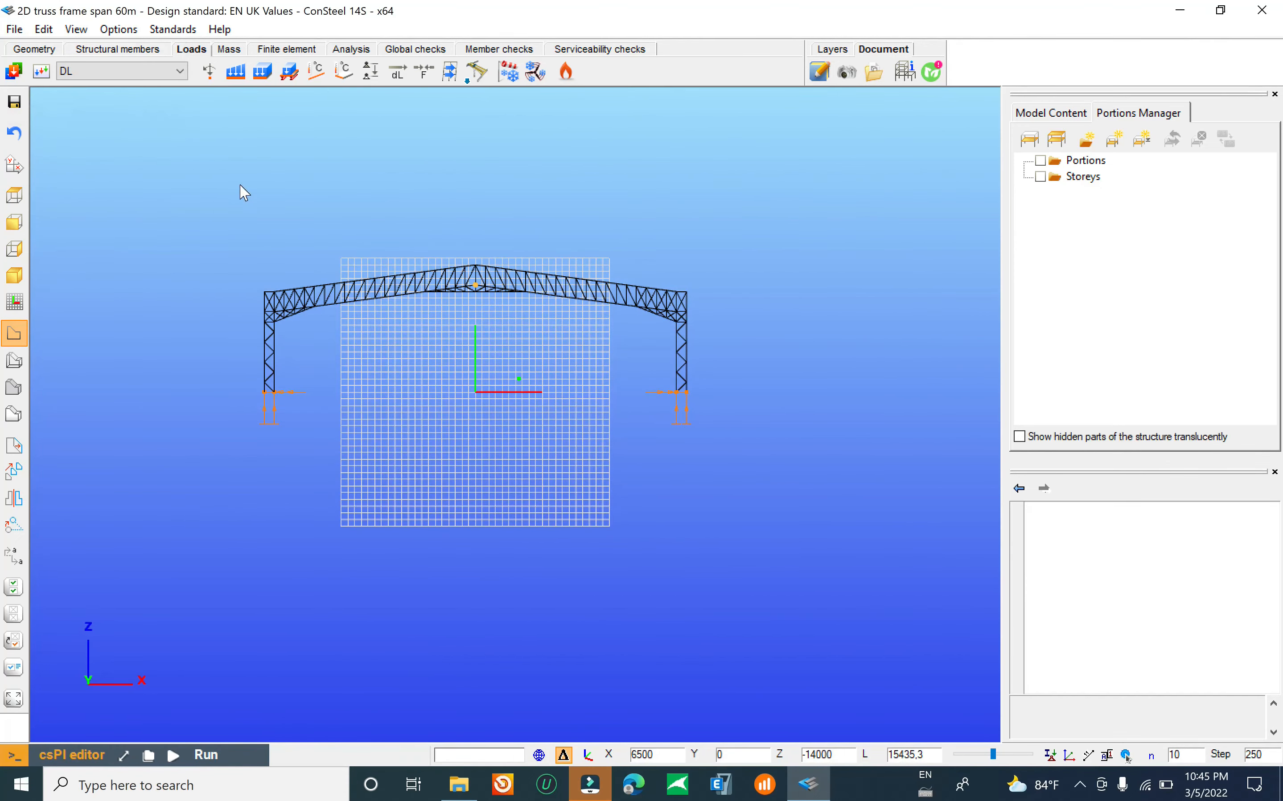
Step: Select DL as the active load case and open the line load definition
{"action": "scroll", "coordinate": [281, 250], "scroll_direction": "up", "scroll_amount": 4}
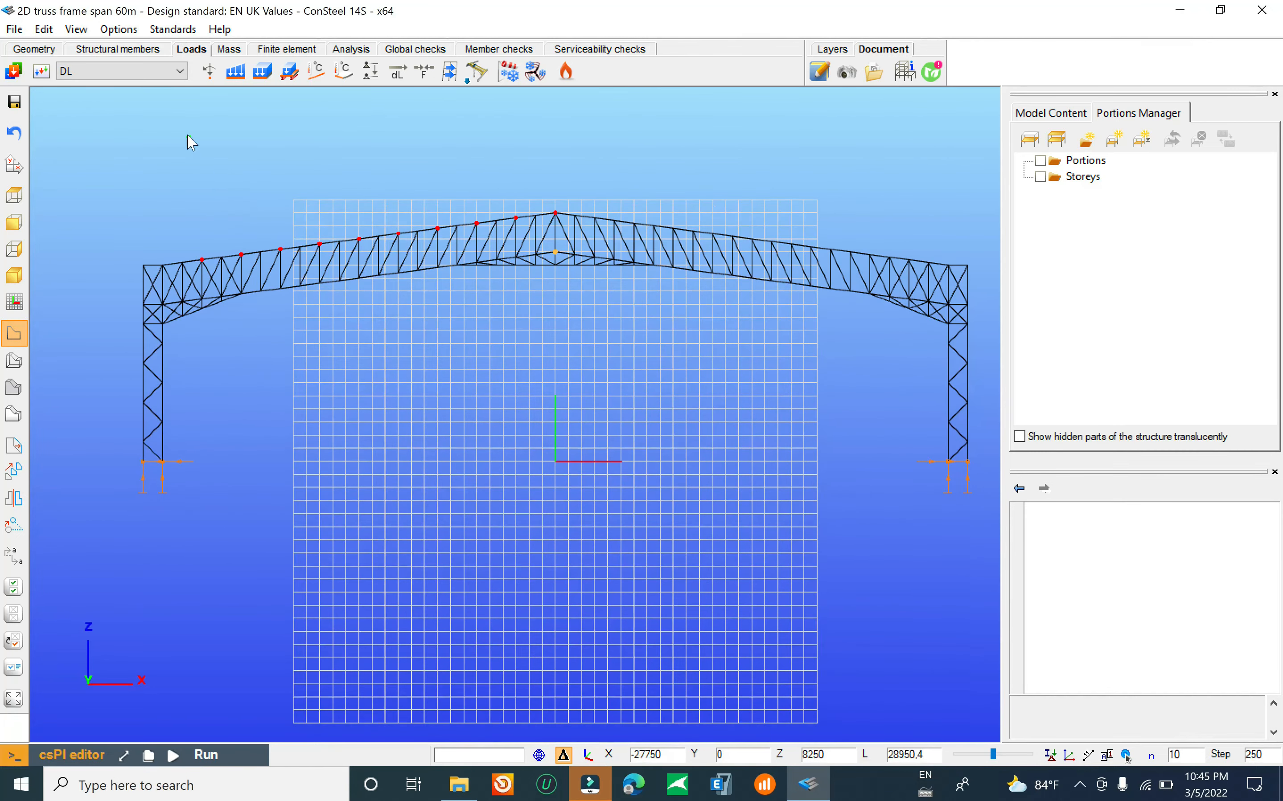
{"action": "left_click", "coordinate": [122, 71]}
{"action": "left_click", "coordinate": [107, 88]}
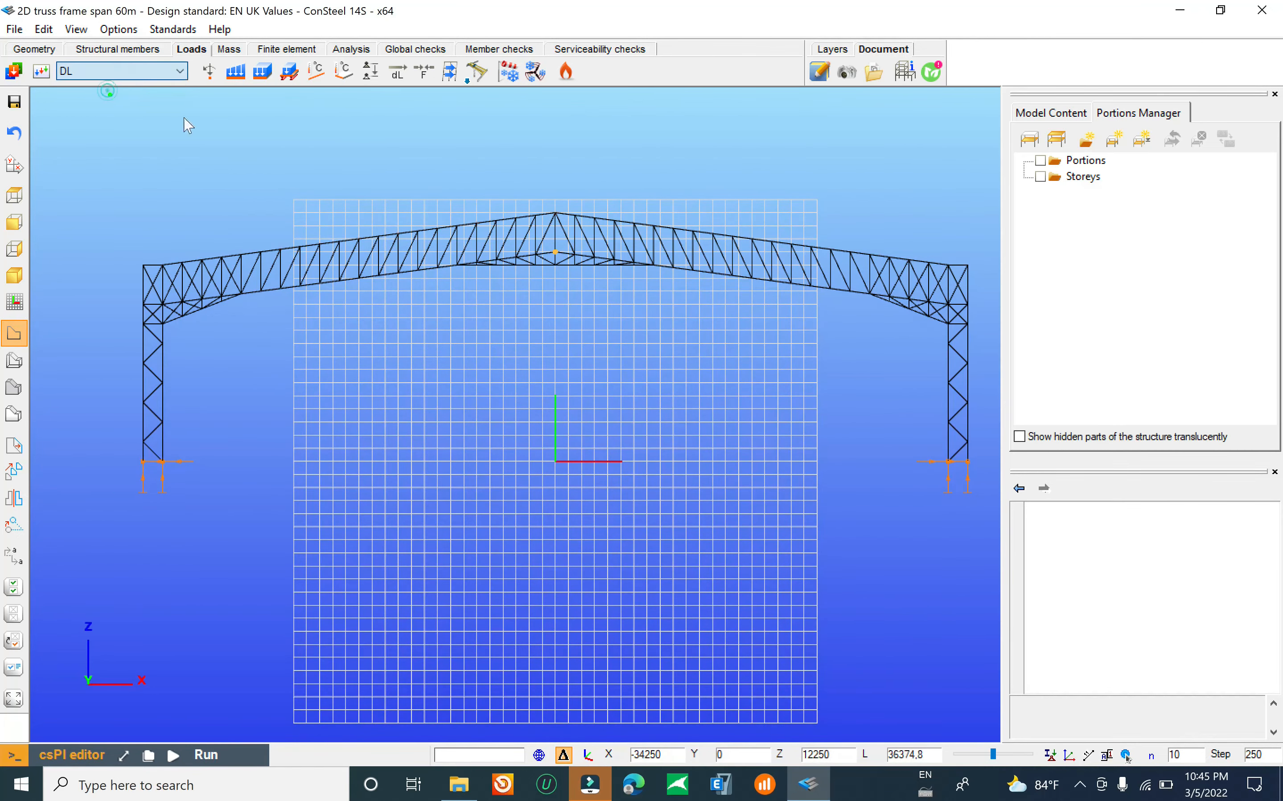
{"action": "left_click", "coordinate": [235, 71]}
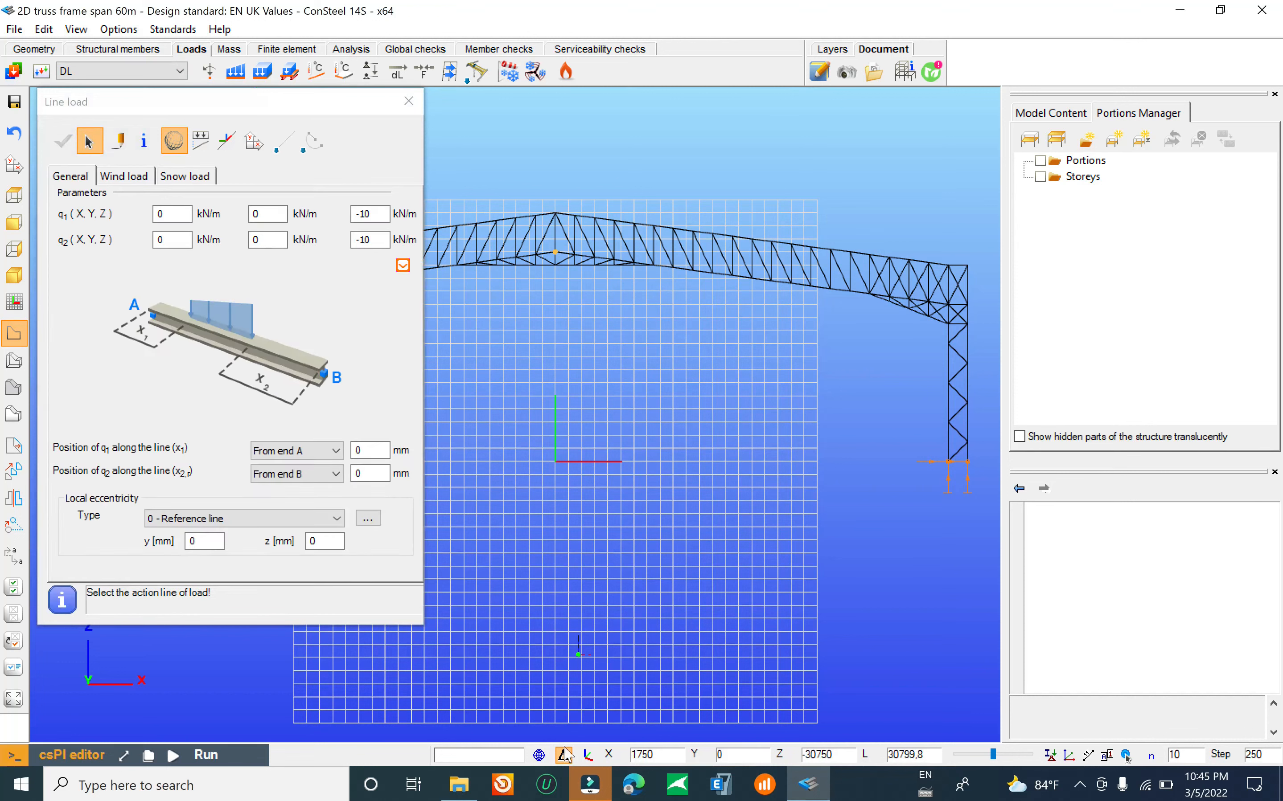
Step: Switch to Calculator and compute the dead line load as 0.3 × 6
{"action": "left_click", "coordinate": [159, 784]}
{"action": "type", "text": "ca"}
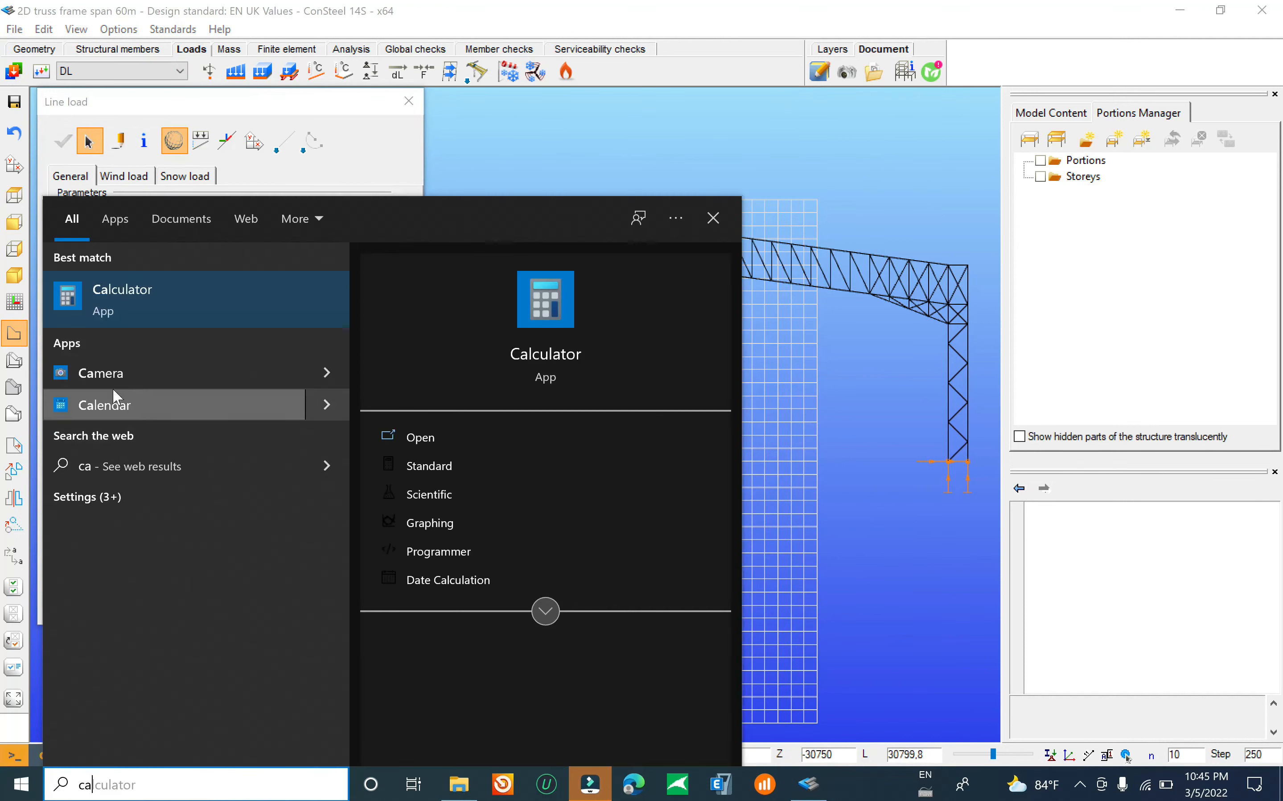
{"action": "left_click", "coordinate": [162, 294]}
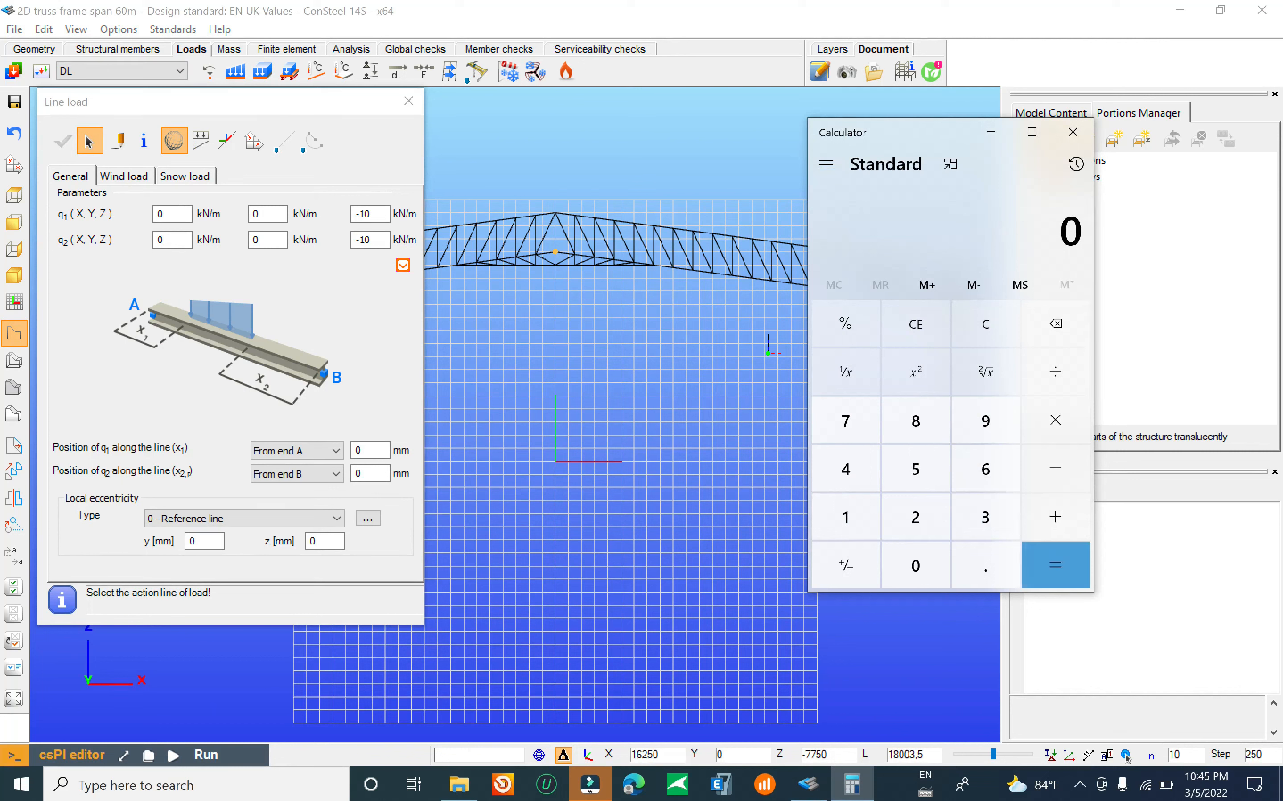
{"action": "left_click", "coordinate": [985, 559]}
{"action": "left_click", "coordinate": [994, 531]}
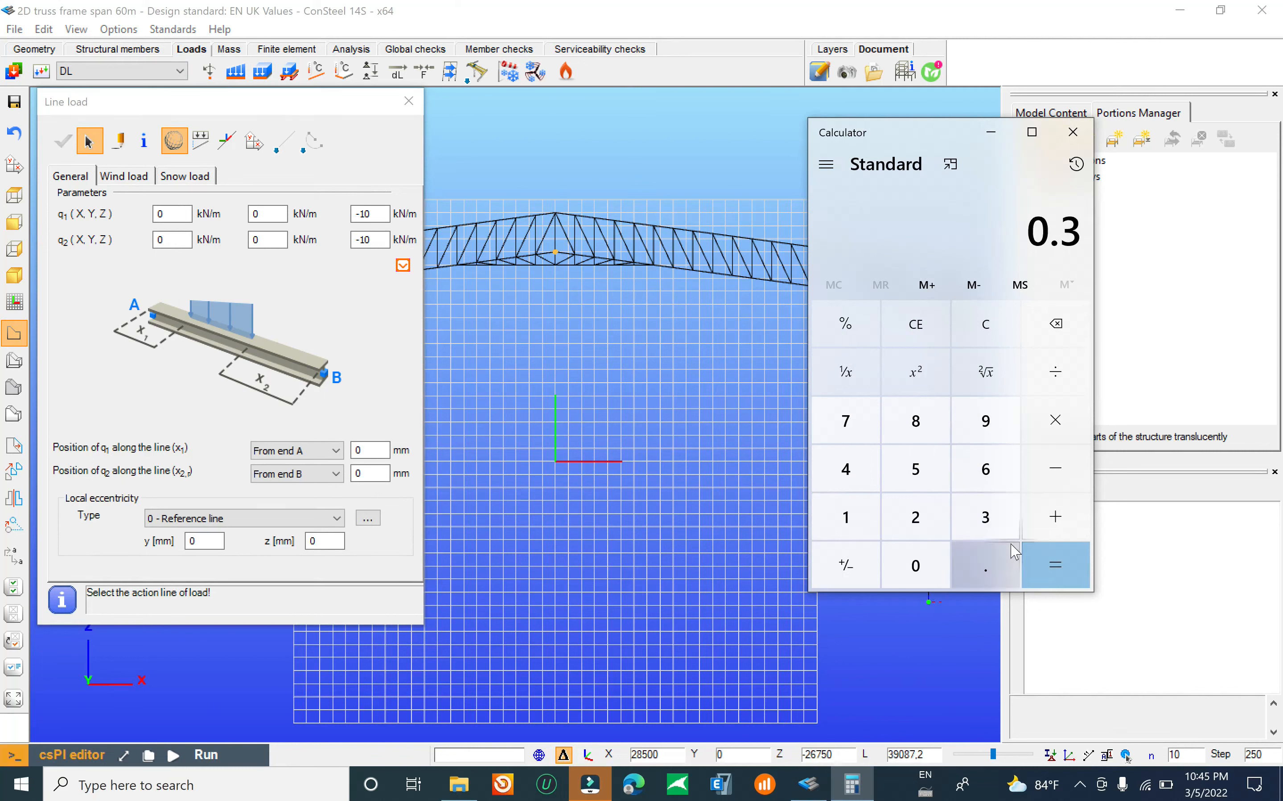
{"action": "left_click", "coordinate": [1055, 421]}
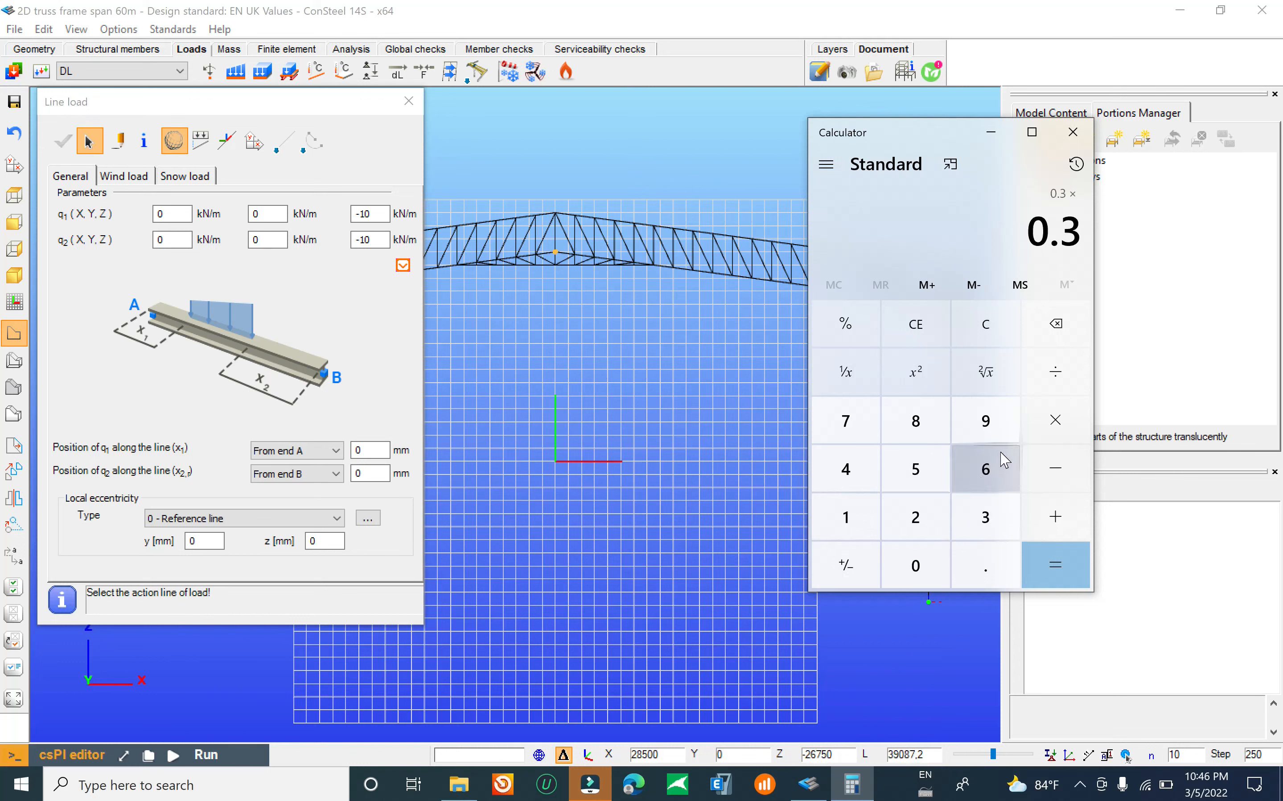
{"action": "left_click", "coordinate": [990, 468]}
{"action": "left_click", "coordinate": [1044, 563]}
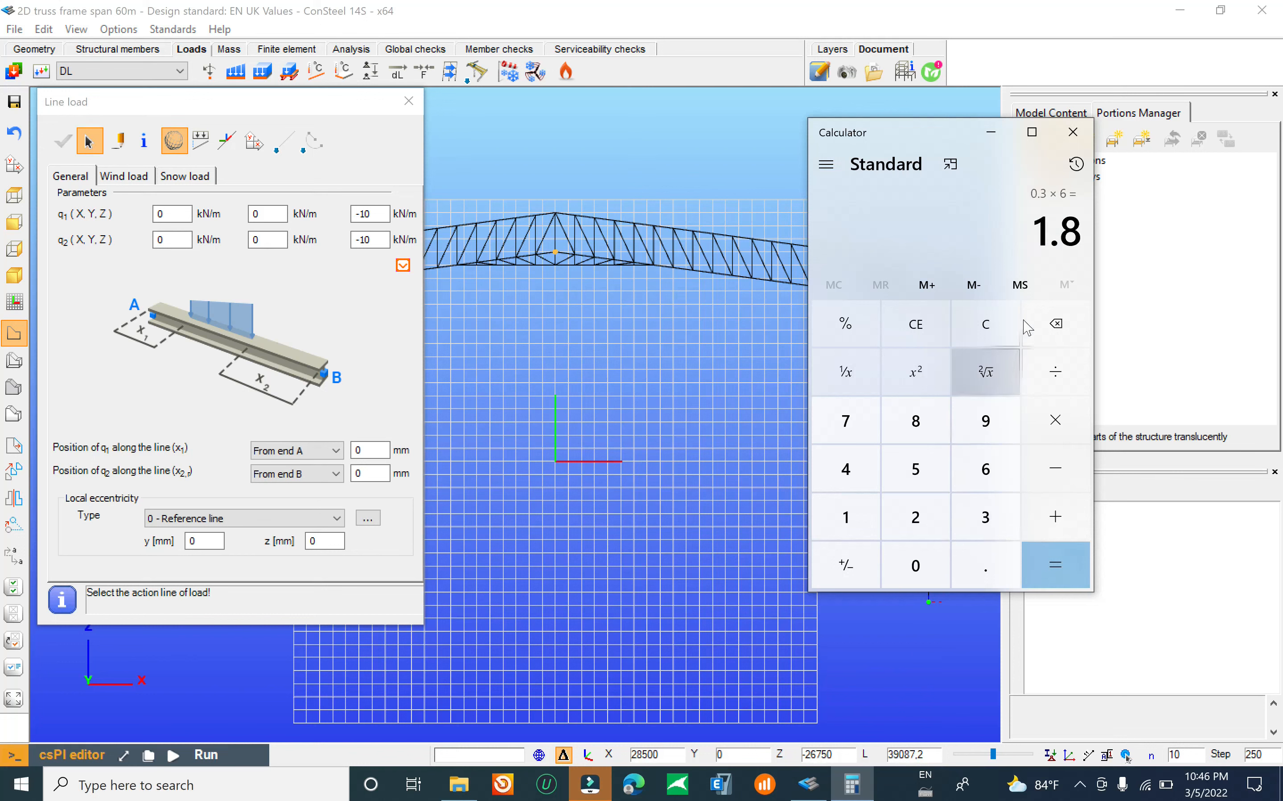
Step: Set the Z components of q1 and q2 of the line load to -1.8 kN/m
{"action": "double_click", "coordinate": [365, 214]}
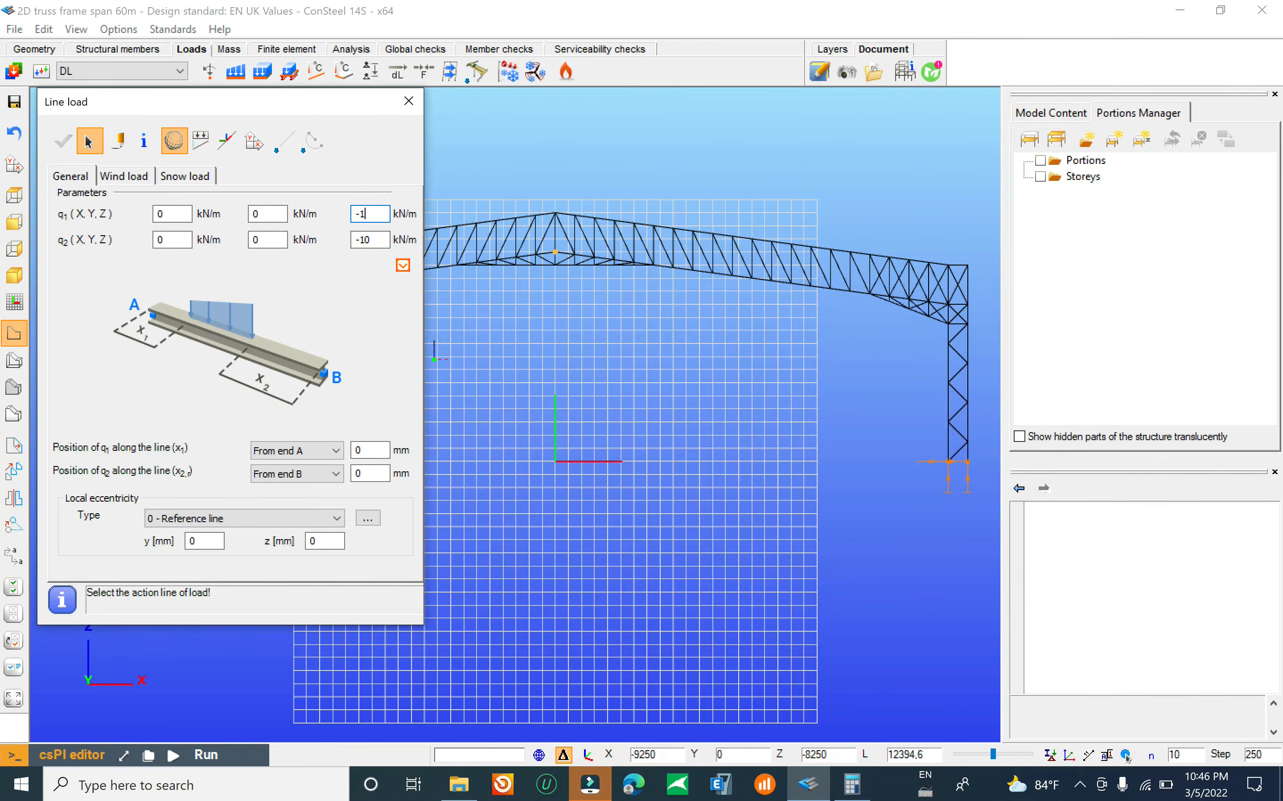
{"action": "double_click", "coordinate": [366, 239]}
{"action": "left_click", "coordinate": [174, 140]}
Step: Apply the -1.8 kN/m line load of case DL along the top chords of both roof slopes
{"action": "left_click_drag", "start_coordinate": [241, 257], "coordinate": [271, 426]}
{"action": "scroll", "coordinate": [313, 250], "scroll_direction": "up", "scroll_amount": 2}
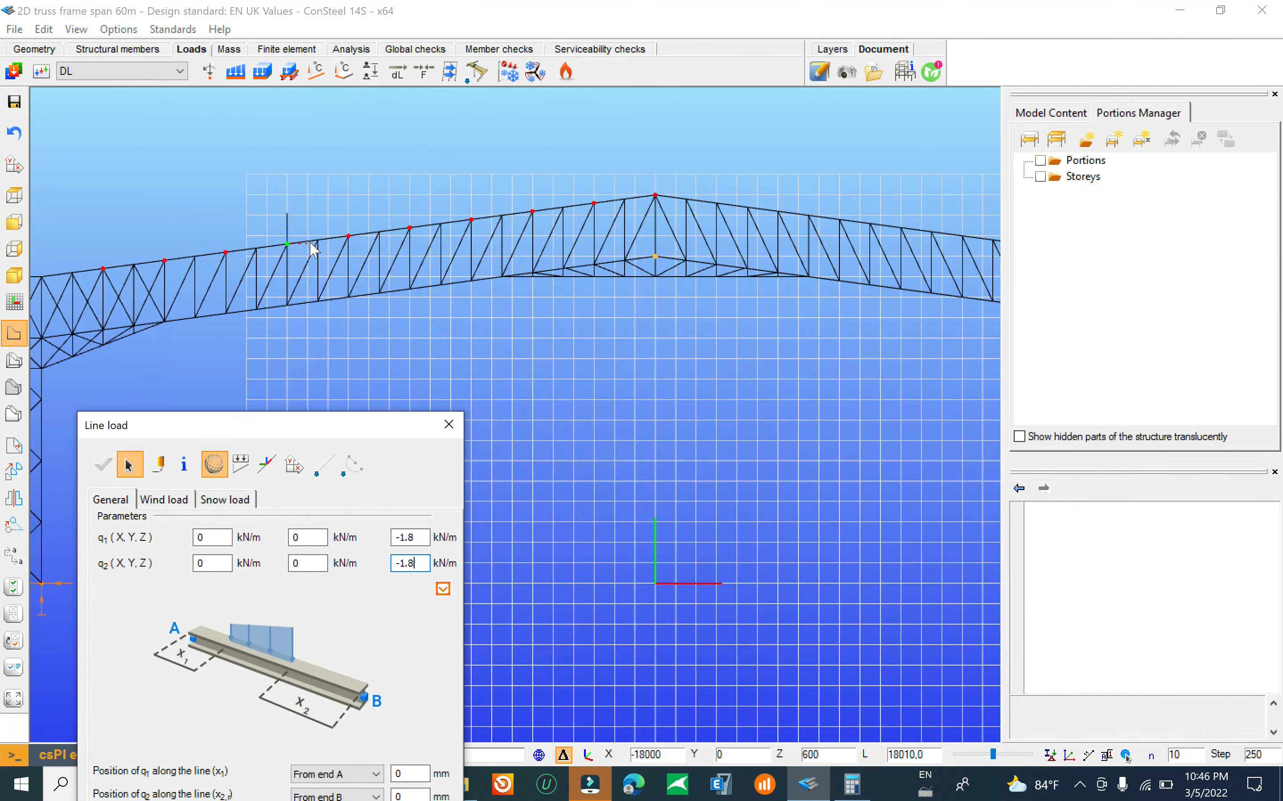
{"action": "left_click", "coordinate": [312, 242]}
{"action": "scroll", "coordinate": [356, 265], "scroll_direction": "down", "scroll_amount": 2}
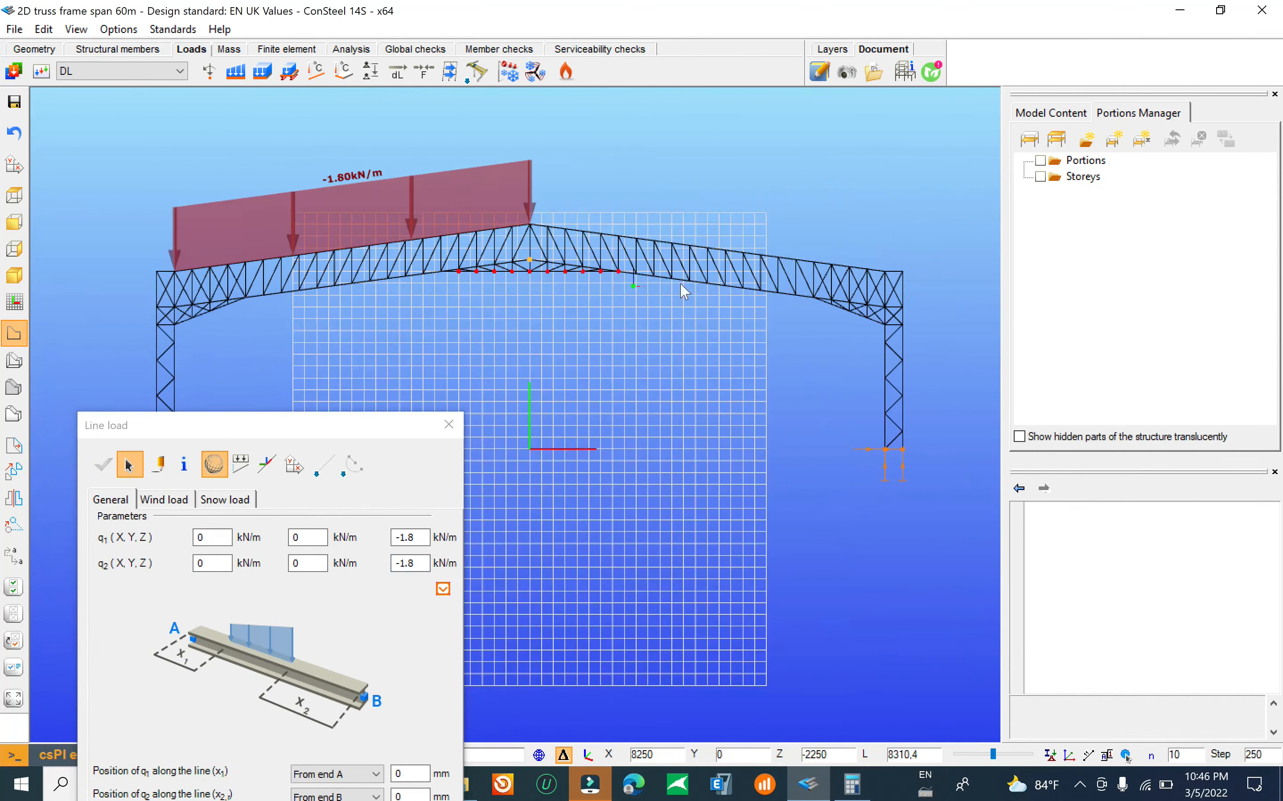
{"action": "scroll", "coordinate": [684, 291], "scroll_direction": "up", "scroll_amount": 2}
{"action": "left_click", "coordinate": [625, 222]}
{"action": "scroll", "coordinate": [459, 258], "scroll_direction": "down", "scroll_amount": 2}
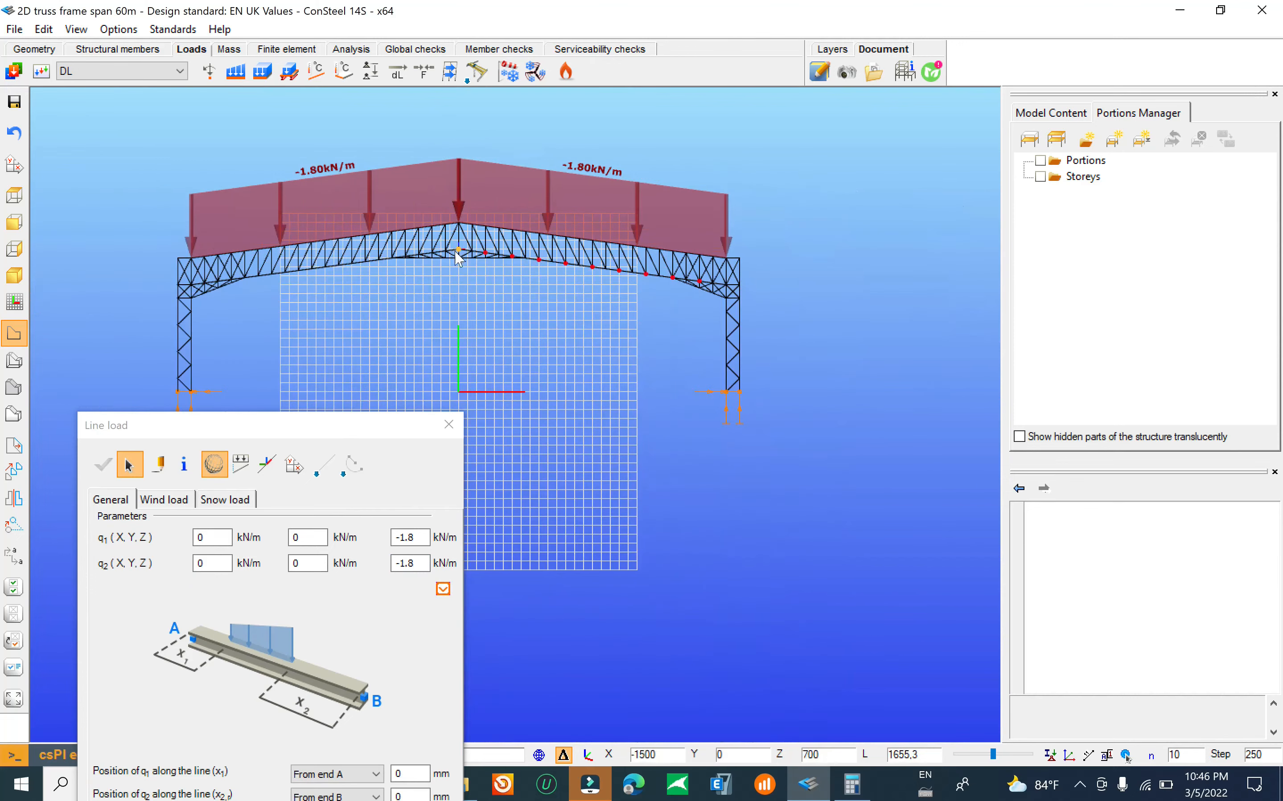
Step: Switch to Calculator and compute the live line load as 0.4 × 6
{"action": "left_click_drag", "start_coordinate": [345, 423], "coordinate": [409, 211]}
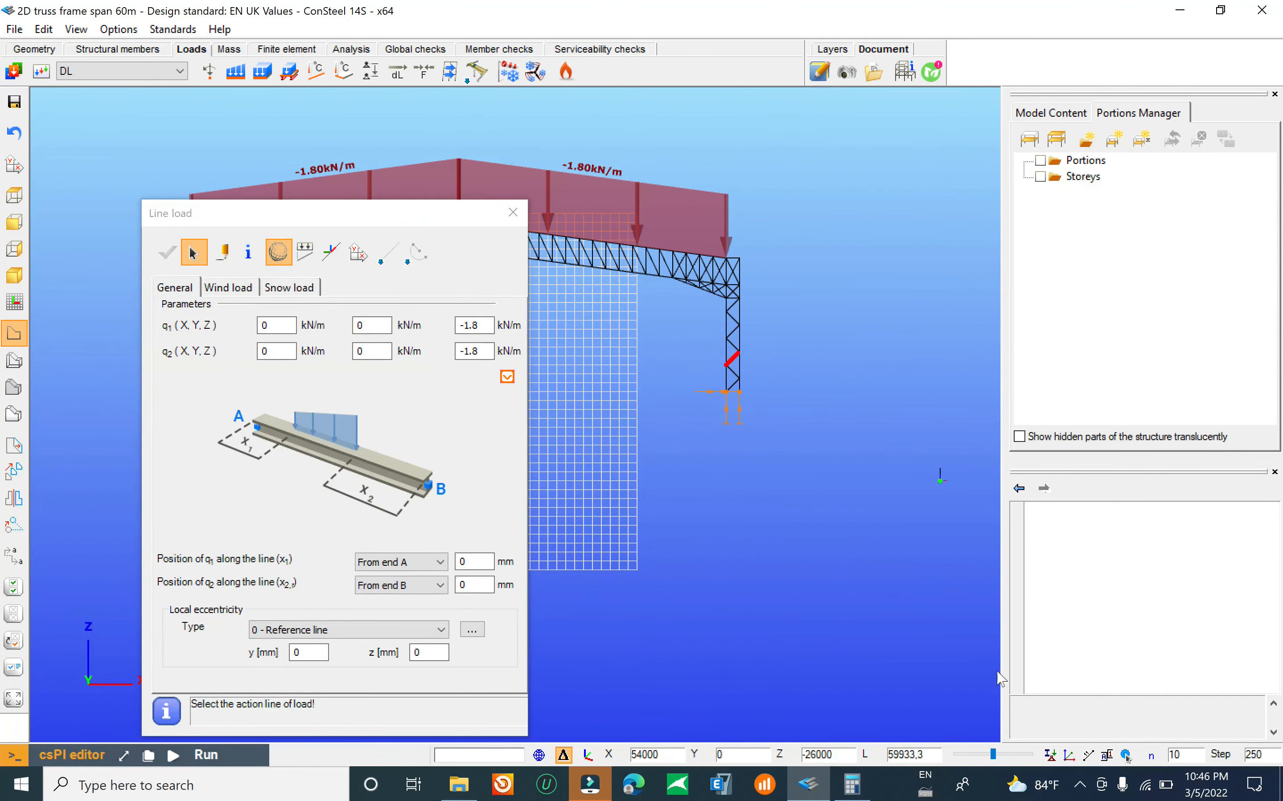
{"action": "left_click", "coordinate": [851, 784]}
{"action": "left_click", "coordinate": [986, 325]}
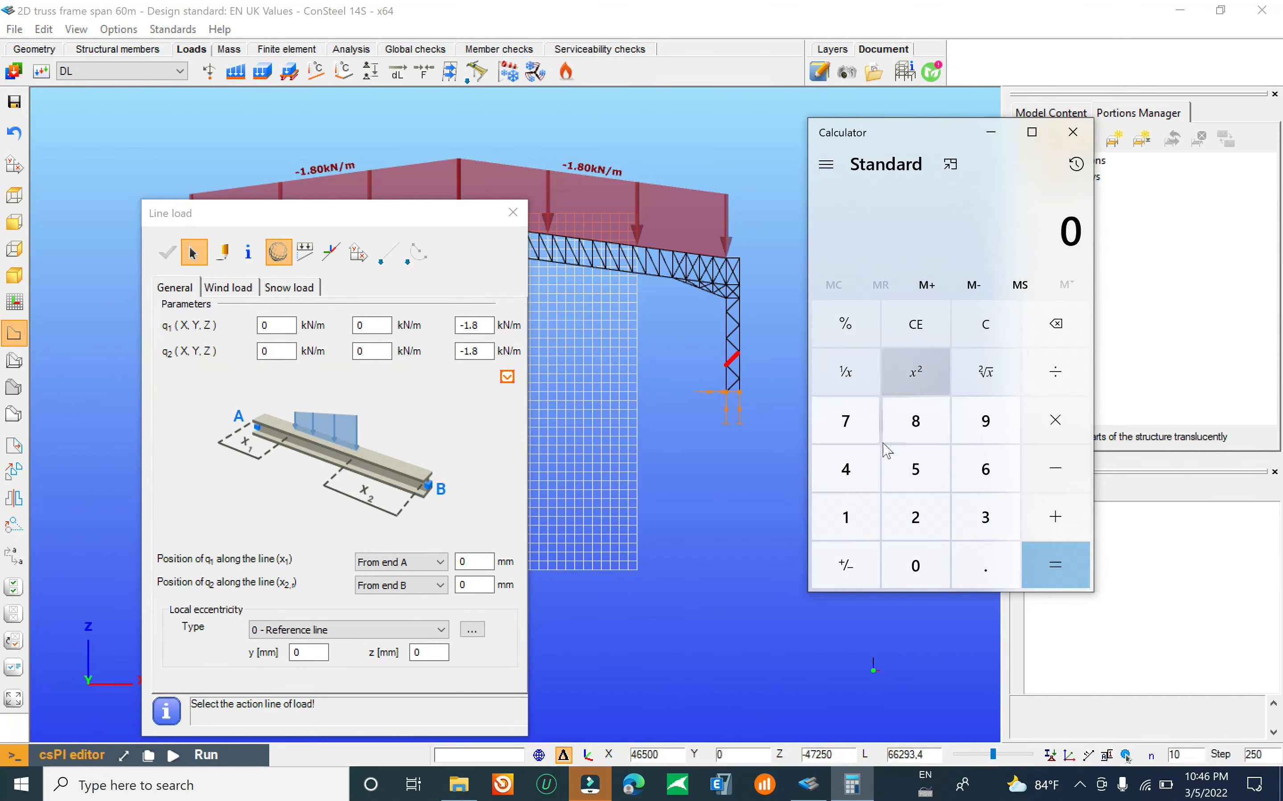
{"action": "left_click", "coordinate": [915, 566]}
{"action": "left_click", "coordinate": [985, 566]}
{"action": "left_click", "coordinate": [846, 469]}
{"action": "left_click", "coordinate": [1055, 421]}
{"action": "left_click", "coordinate": [986, 469]}
{"action": "left_click", "coordinate": [1056, 566]}
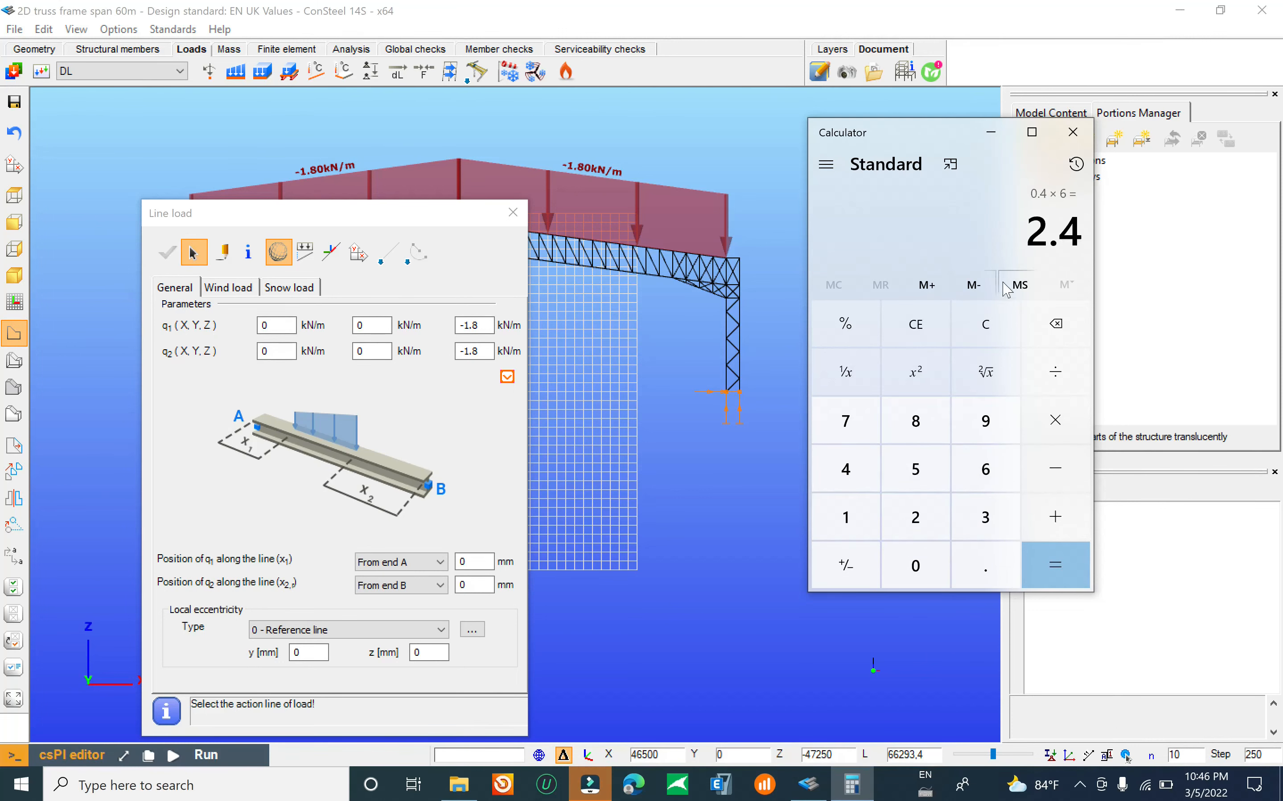
Step: Set the Z components of q1 and q2 to -2.4 kN/m and make LL the active load case
{"action": "left_click", "coordinate": [475, 325]}
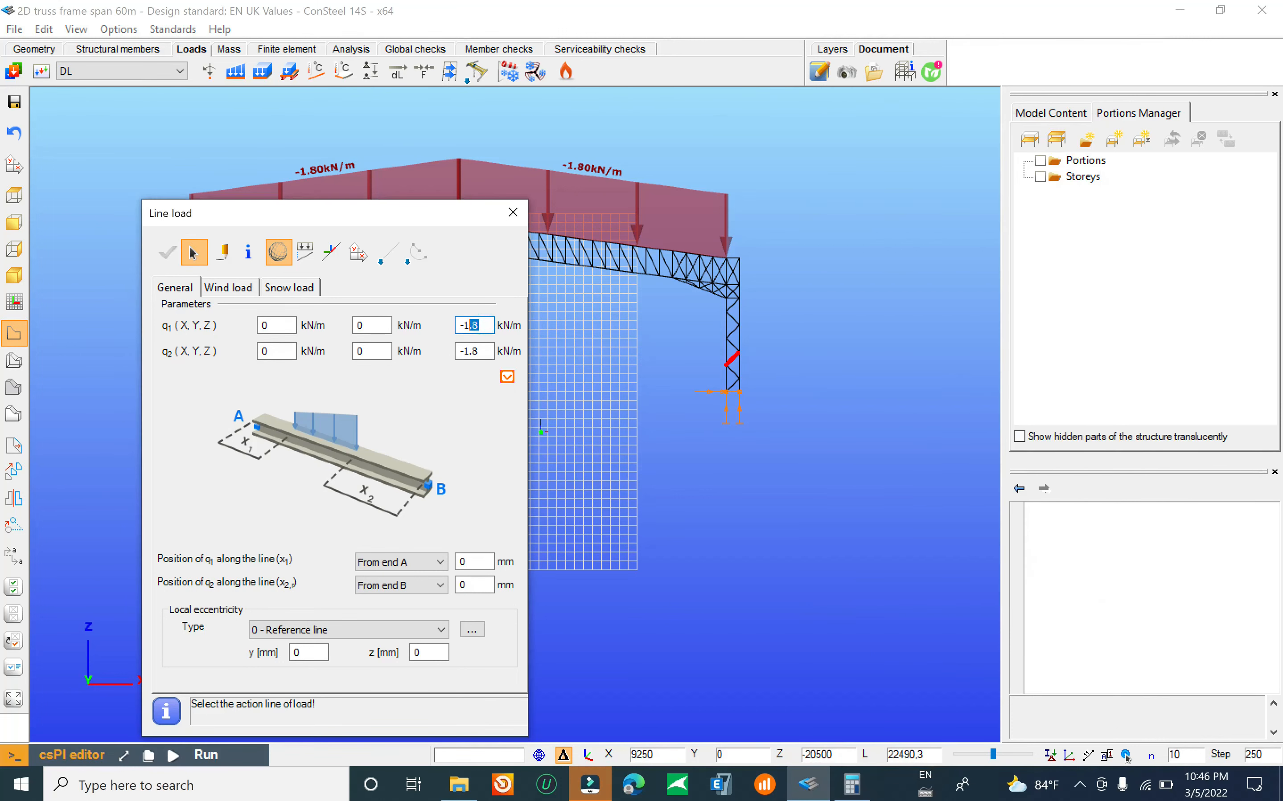
{"action": "type", "text": "-2.4"}
{"action": "double_click", "coordinate": [474, 350]}
{"action": "left_click", "coordinate": [150, 69]}
{"action": "left_click", "coordinate": [87, 99]}
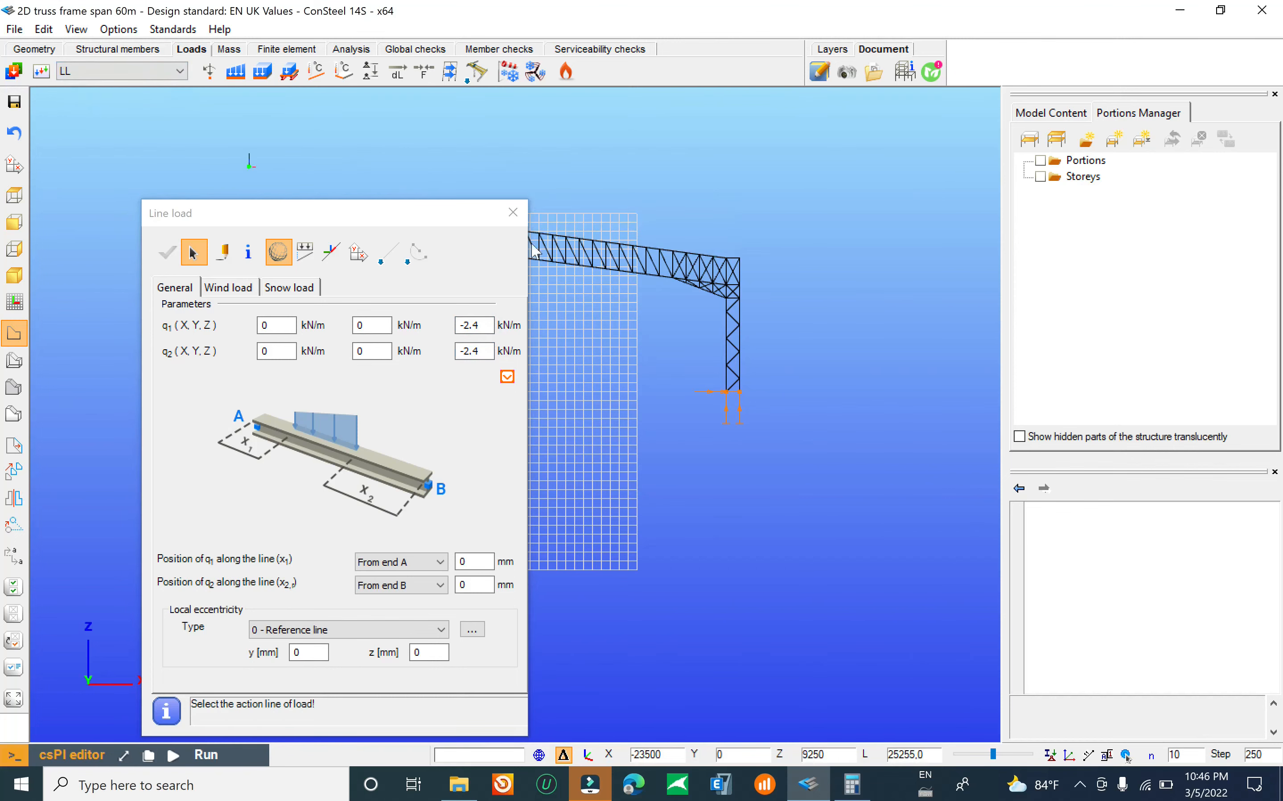
Step: Apply the -2.4 kN/m line load to the top chords of both roof slopes and close the line load definition
{"action": "middle_click_drag", "start_coordinate": [433, 368], "coordinate": [687, 196]}
{"action": "scroll", "coordinate": [687, 196], "scroll_direction": "down", "scroll_amount": 1}
{"action": "scroll", "coordinate": [620, 175], "scroll_direction": "up", "scroll_amount": 2}
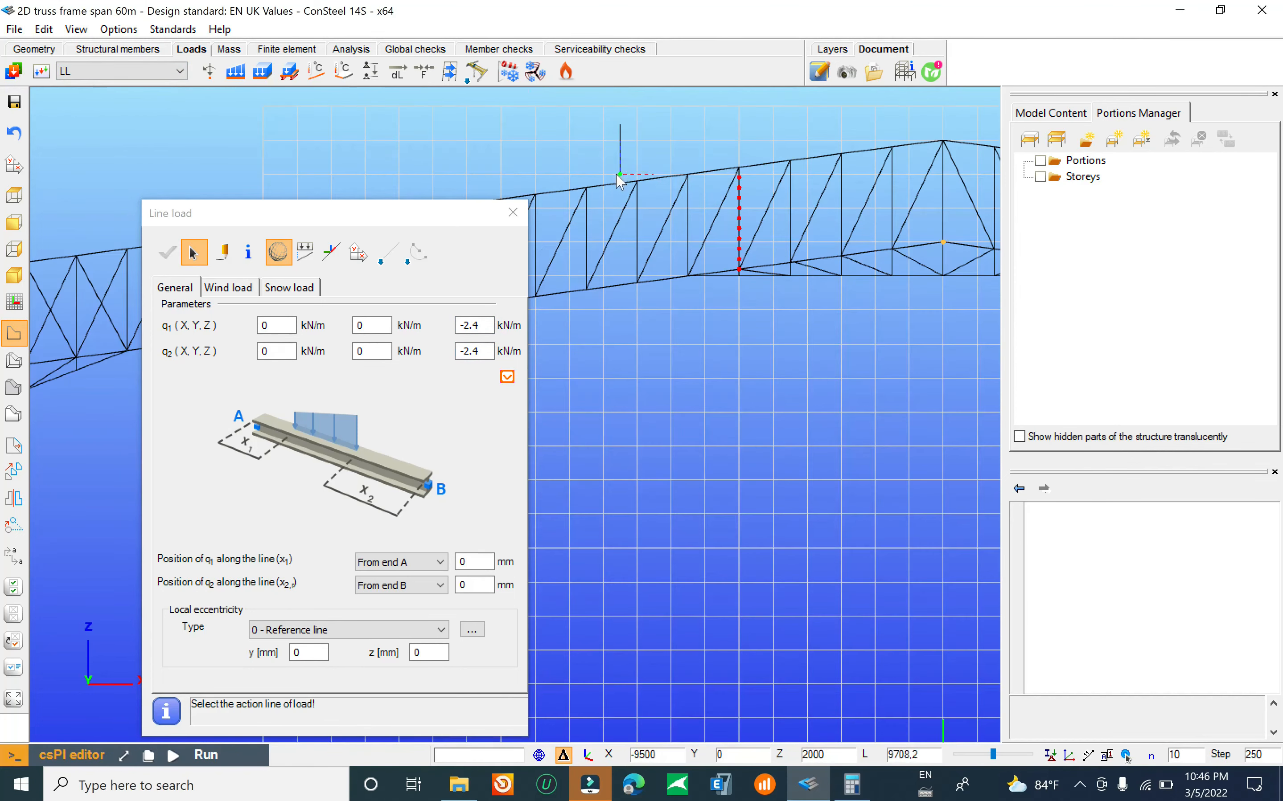
{"action": "left_click", "coordinate": [611, 184]}
{"action": "middle_click_drag", "start_coordinate": [856, 176], "coordinate": [625, 201]}
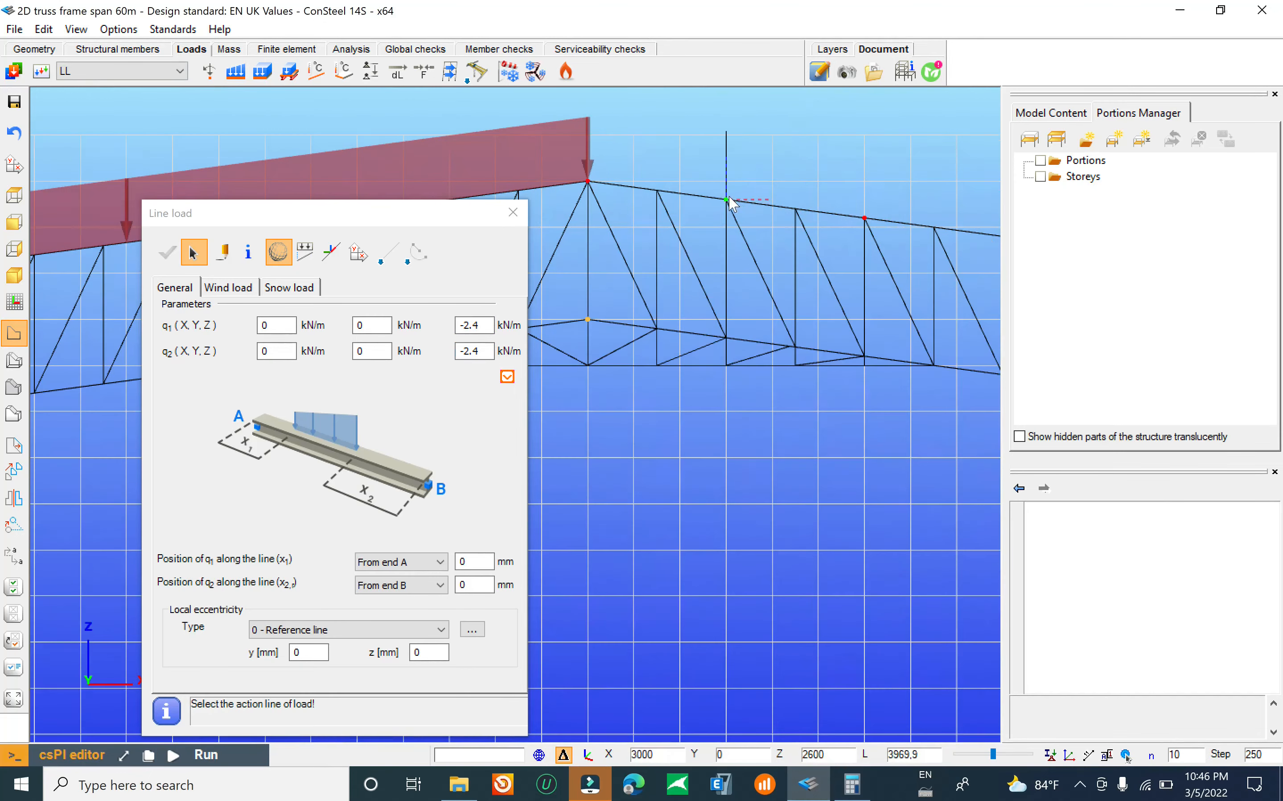
{"action": "left_click", "coordinate": [622, 196]}
{"action": "scroll", "coordinate": [624, 200], "scroll_direction": "down", "scroll_amount": 3}
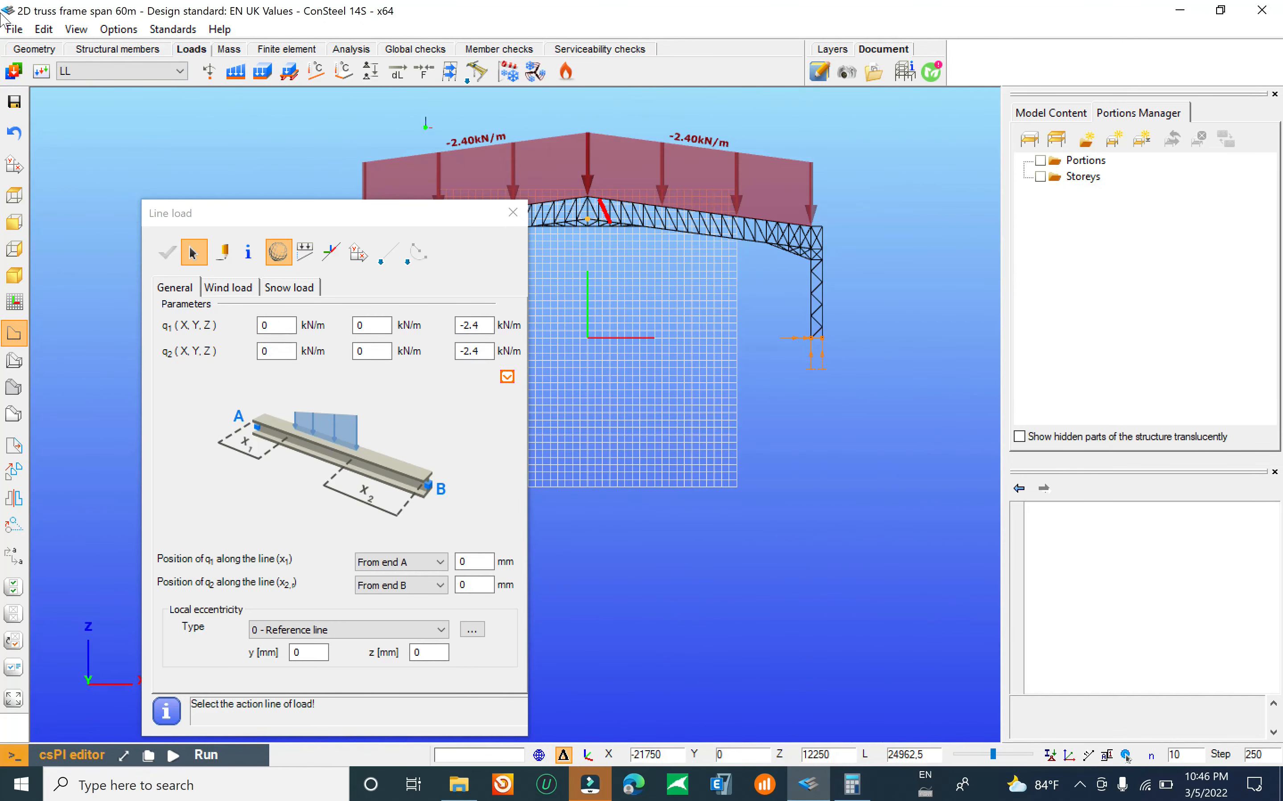
{"action": "left_click", "coordinate": [513, 213]}
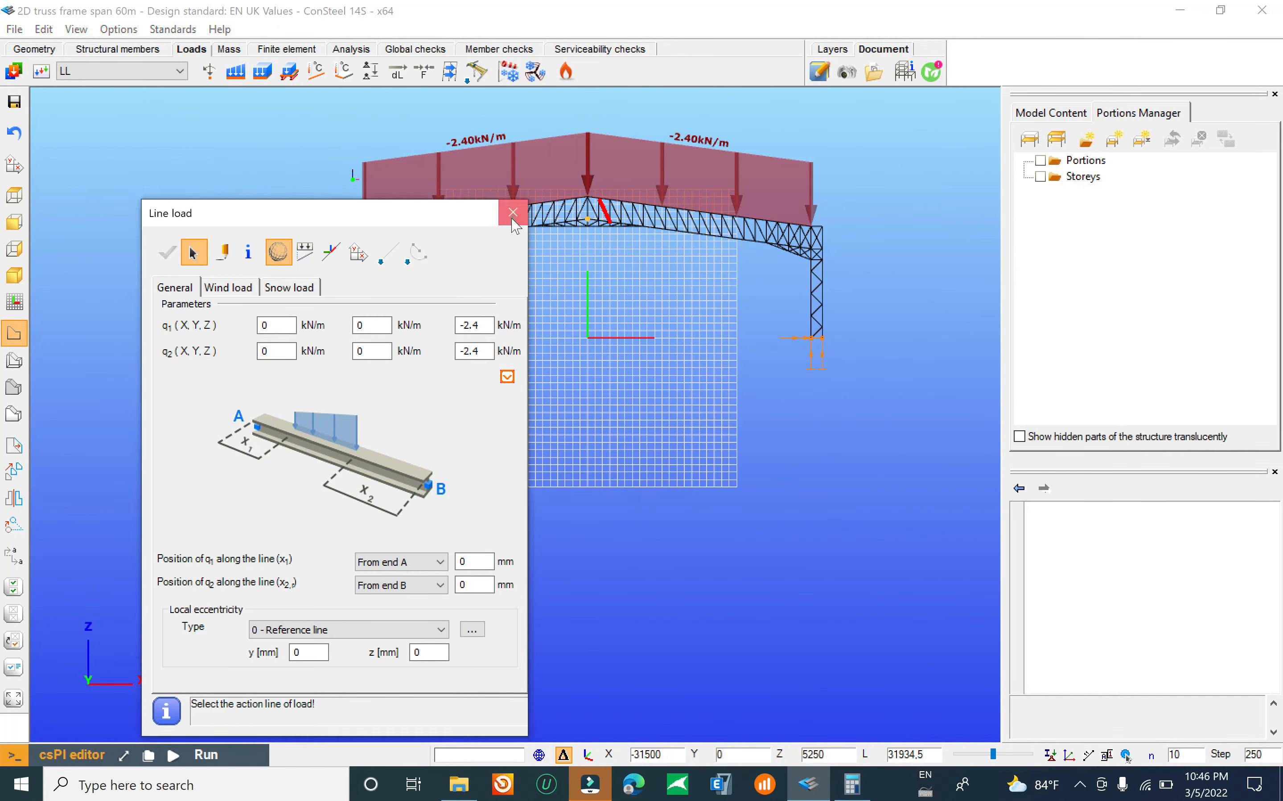
Step: Save the truss frame model
{"action": "left_click", "coordinate": [15, 30]}
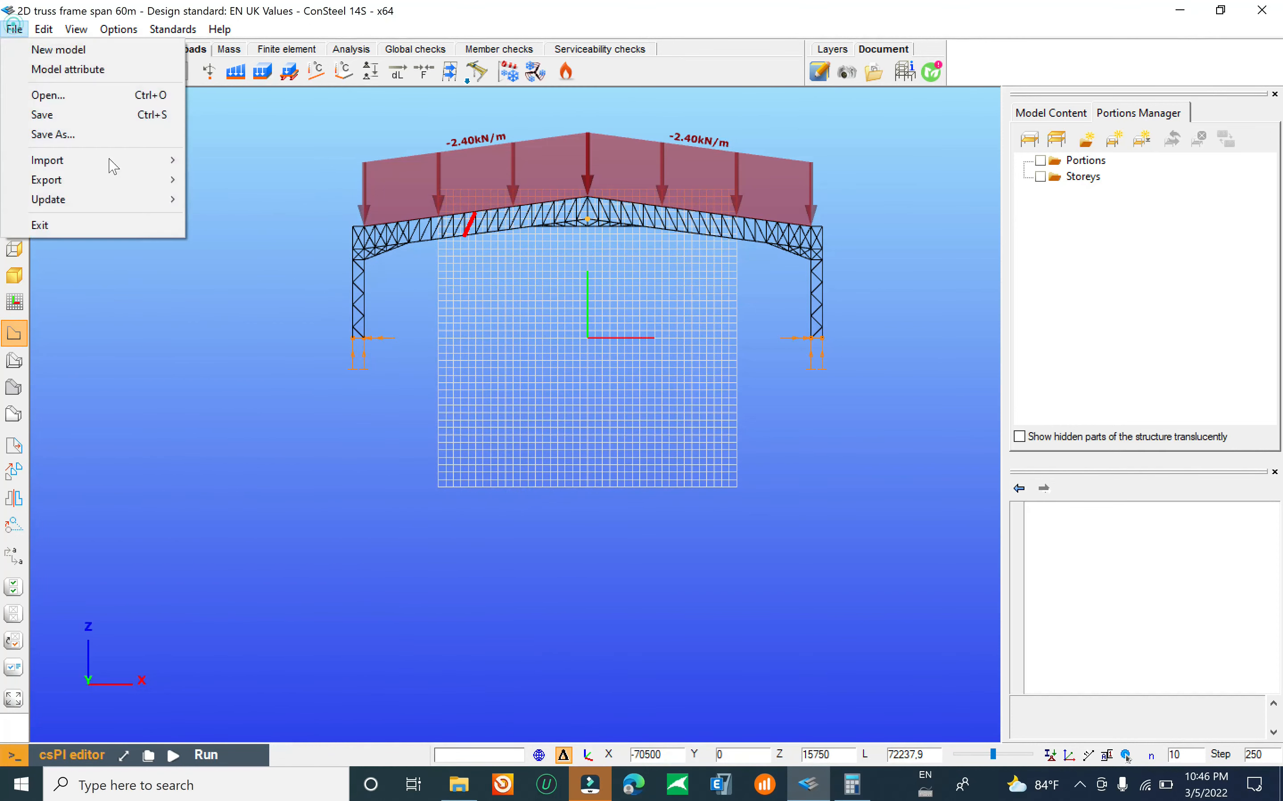
{"action": "left_click", "coordinate": [165, 134]}
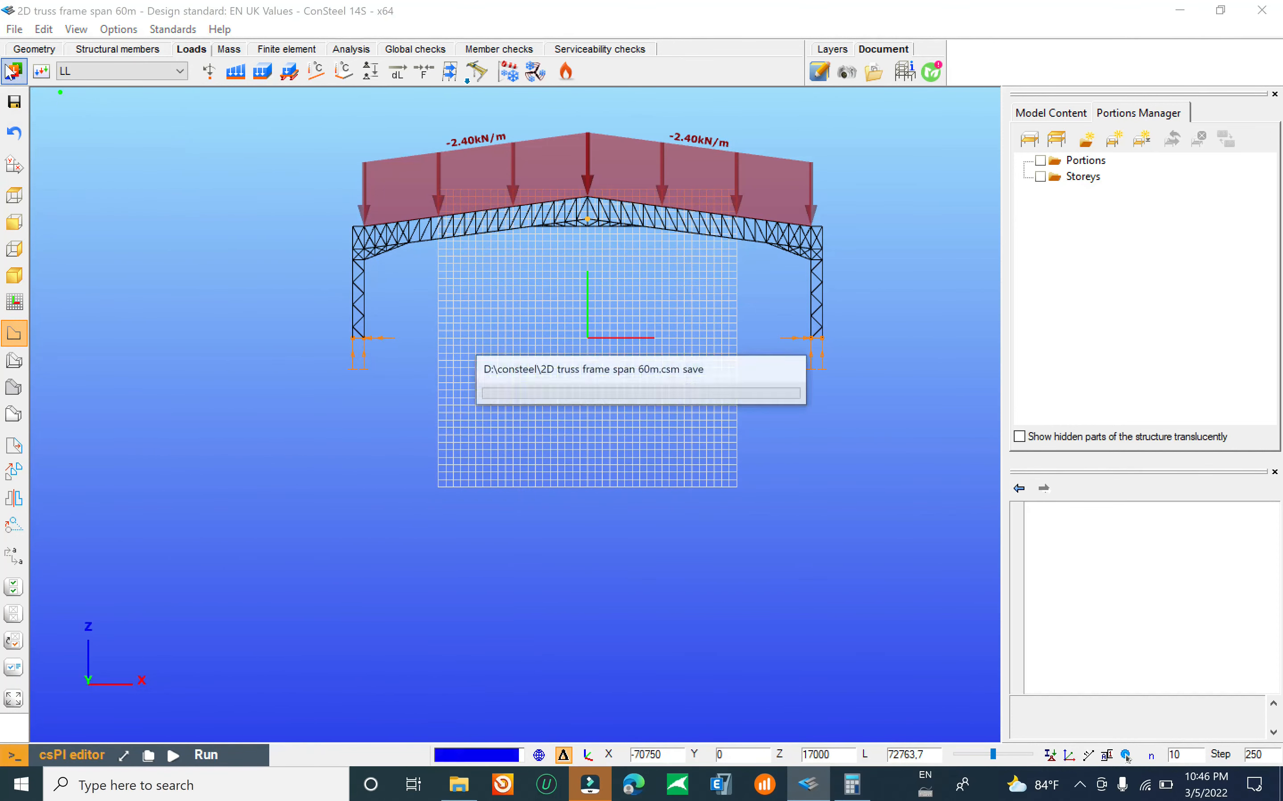
{"action": "left_click", "coordinate": [15, 30]}
{"action": "left_click", "coordinate": [107, 130]}
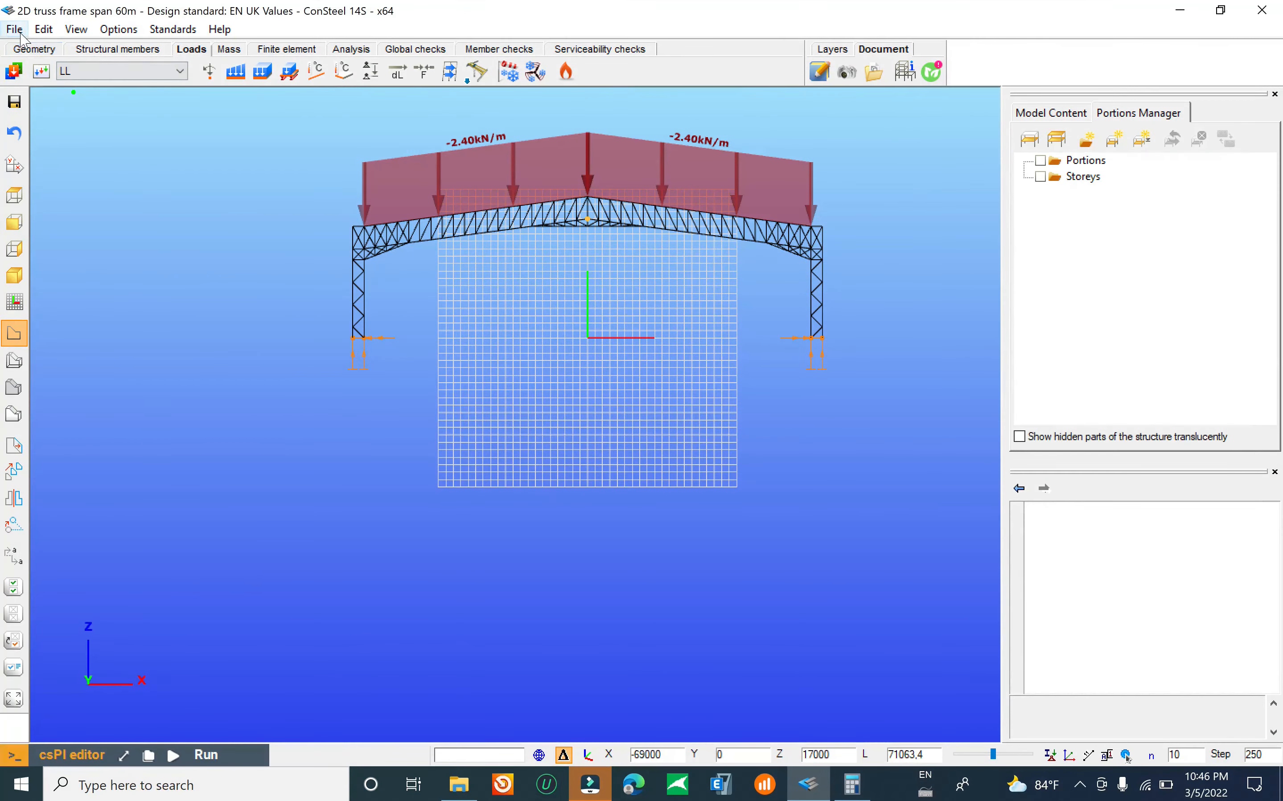
{"action": "left_click", "coordinate": [19, 31]}
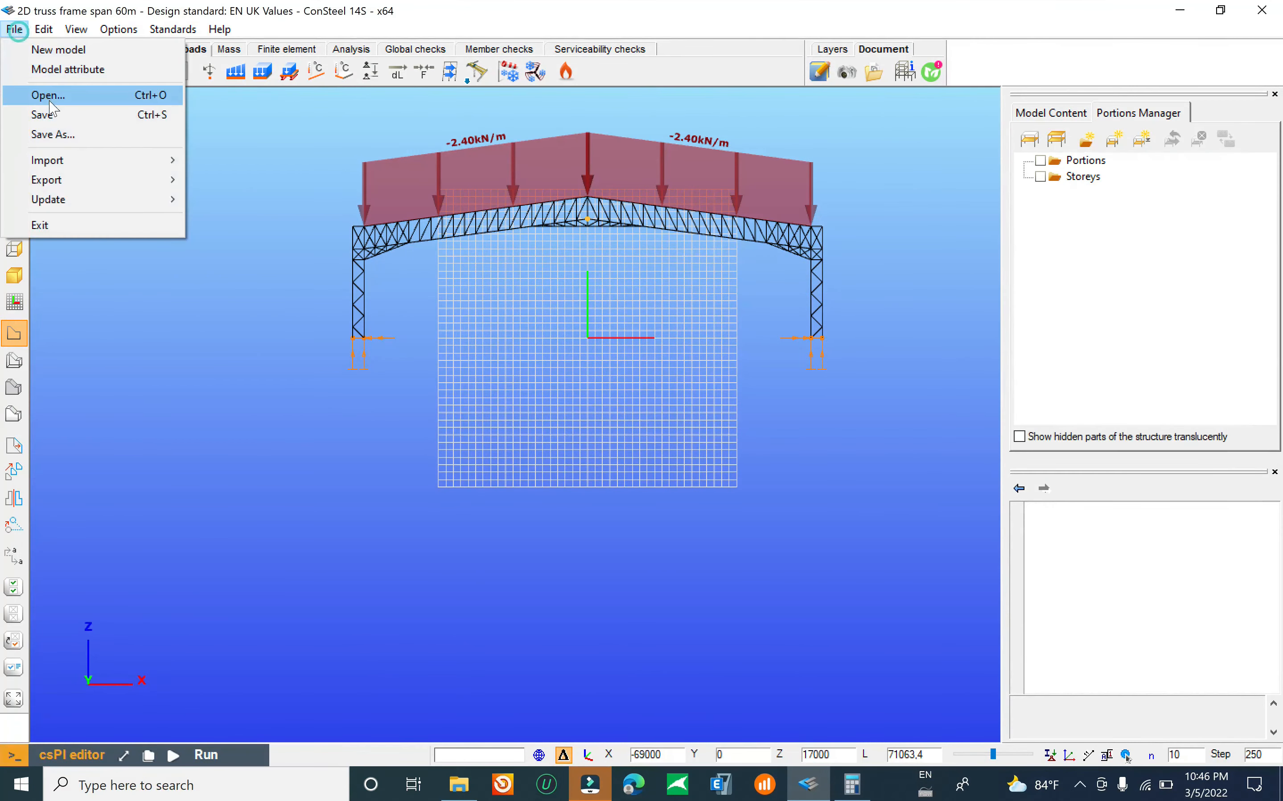
{"action": "left_click", "coordinate": [56, 114]}
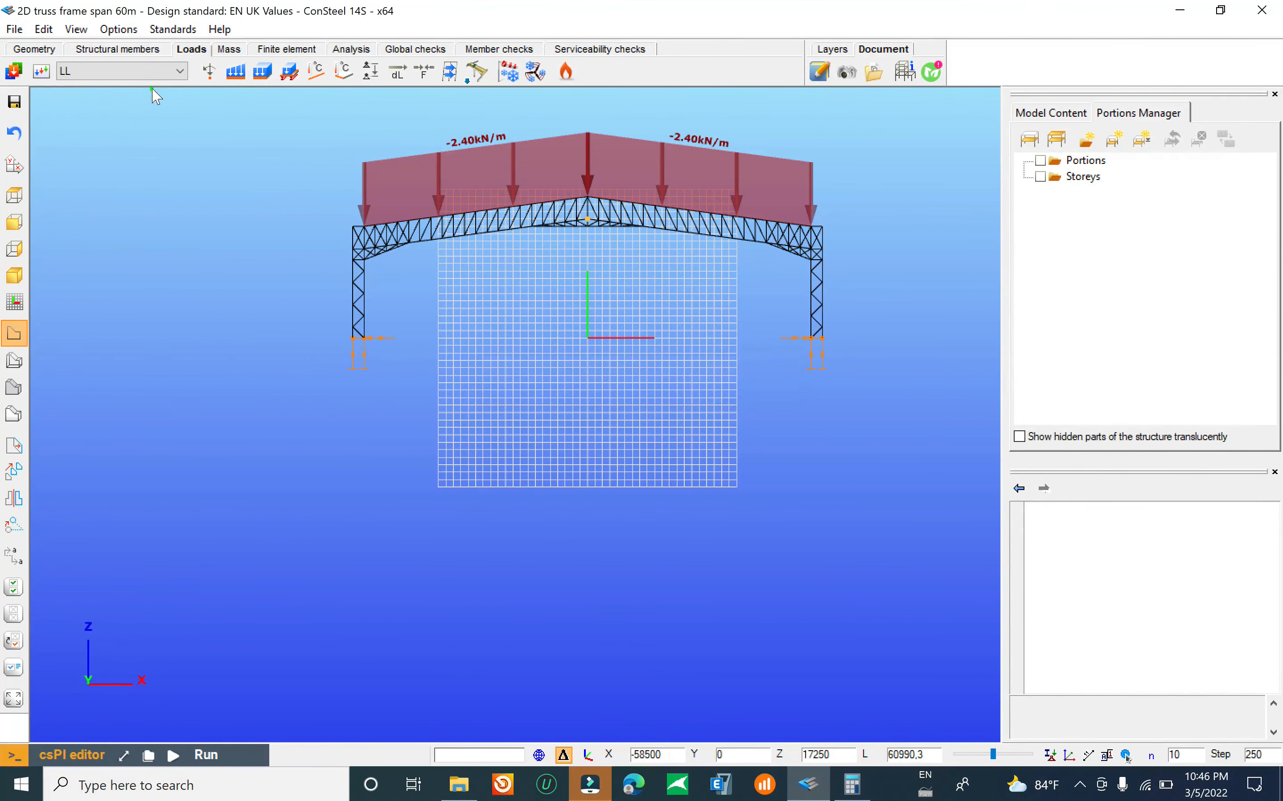
Step: Make Windx the active load case and start a wind line load with internal pressure switched off
{"action": "left_click", "coordinate": [133, 71]}
{"action": "left_click", "coordinate": [98, 108]}
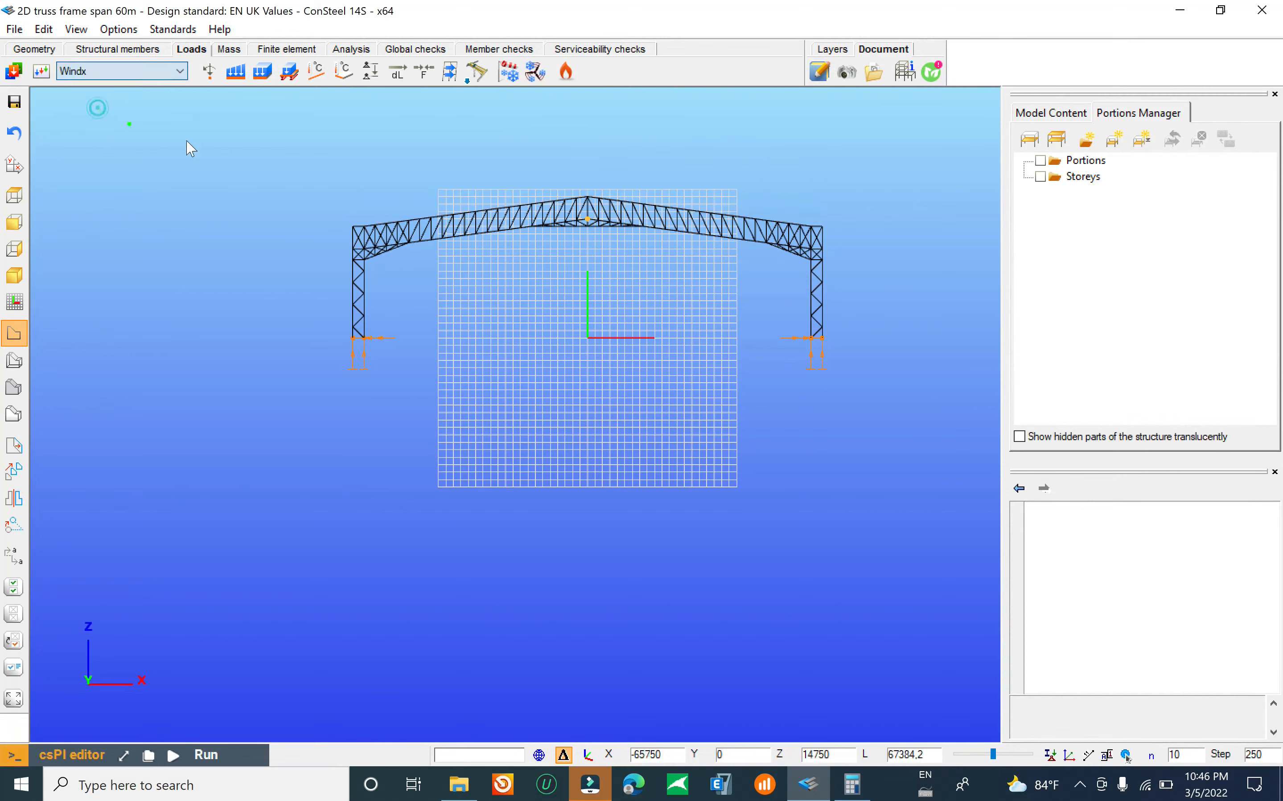
{"action": "left_click", "coordinate": [234, 72]}
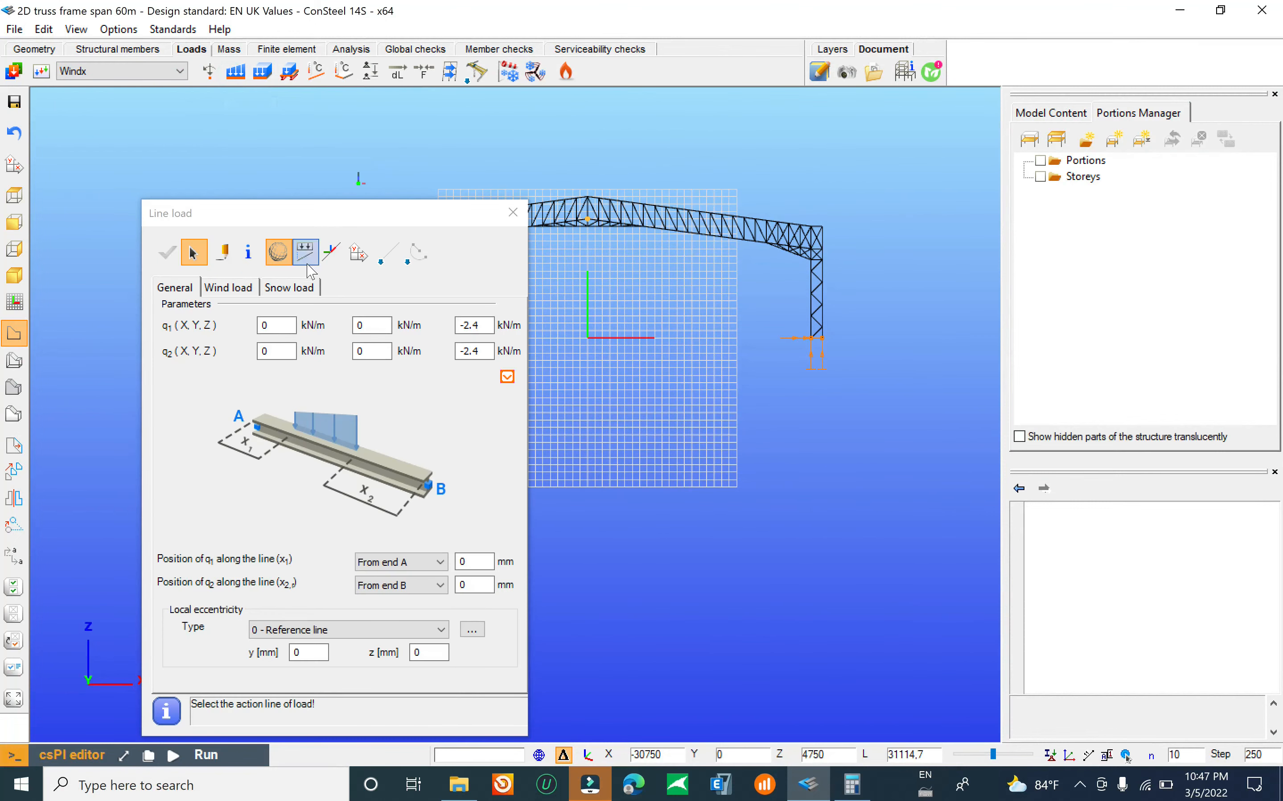
{"action": "left_click", "coordinate": [235, 289]}
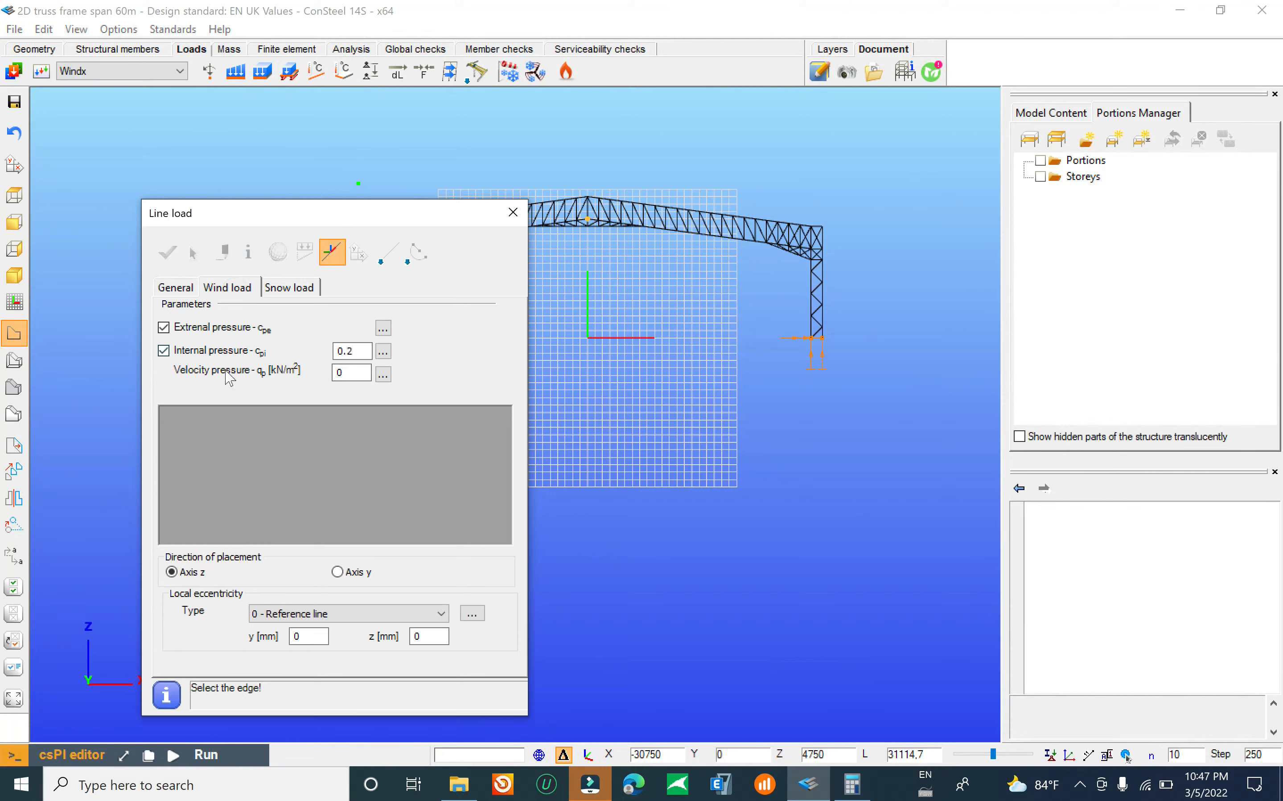
{"action": "left_click", "coordinate": [163, 352]}
{"action": "left_click", "coordinate": [383, 328]}
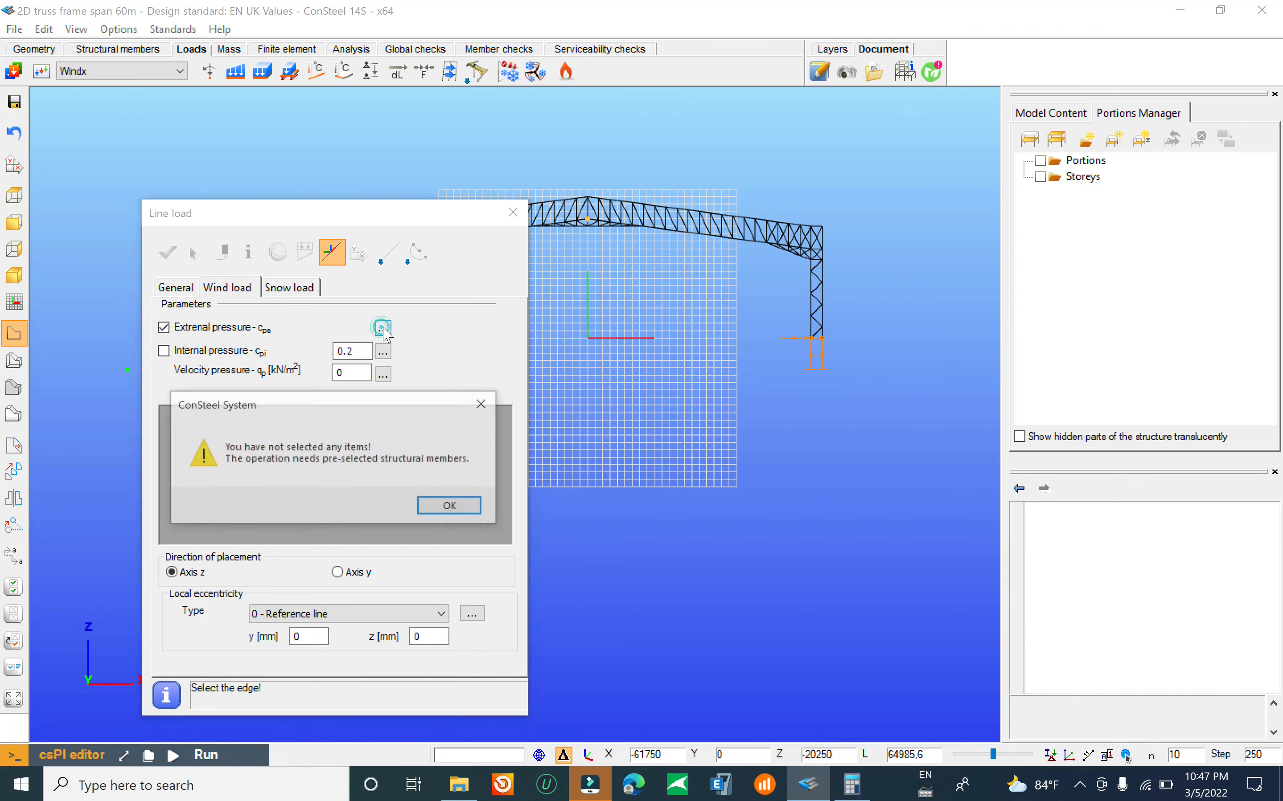
{"action": "left_click", "coordinate": [484, 404]}
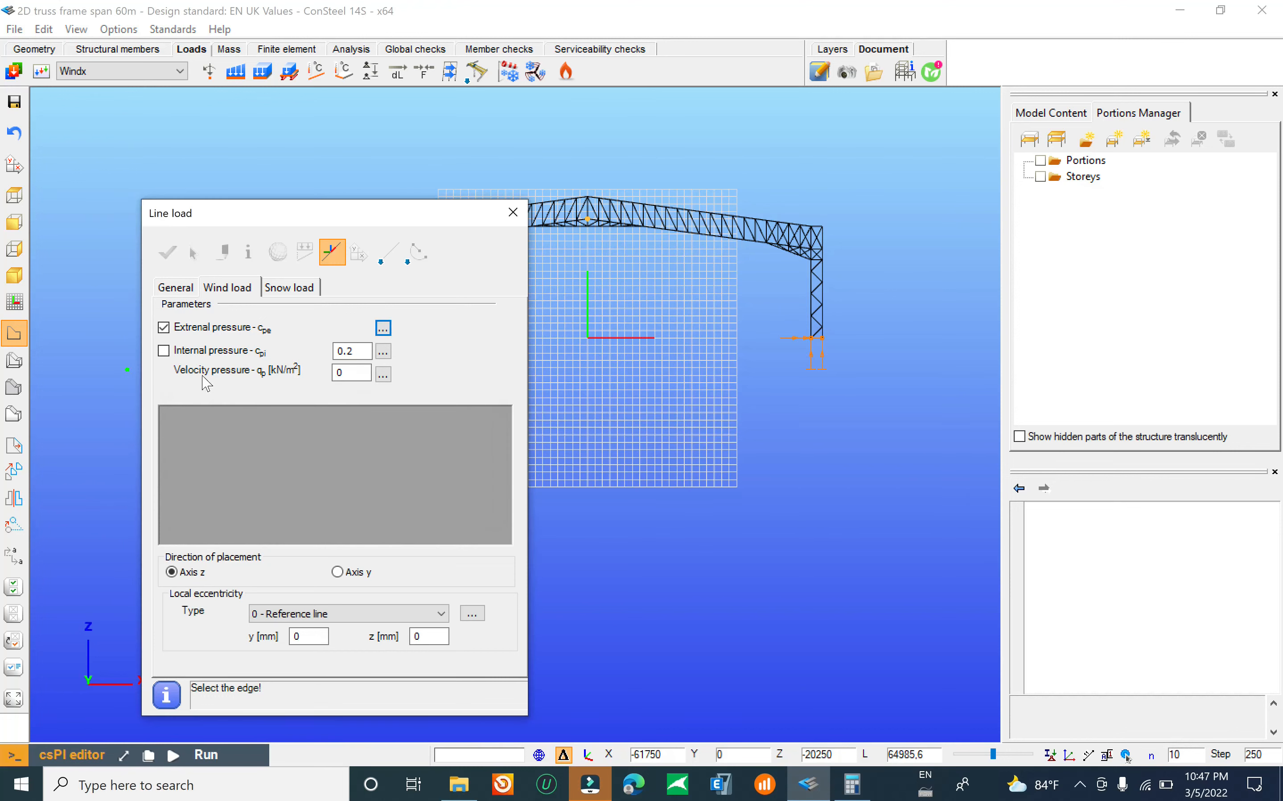
Step: Start a velocity pressure definition for the wind load and set its terrain category to Country
{"action": "left_click", "coordinate": [383, 374]}
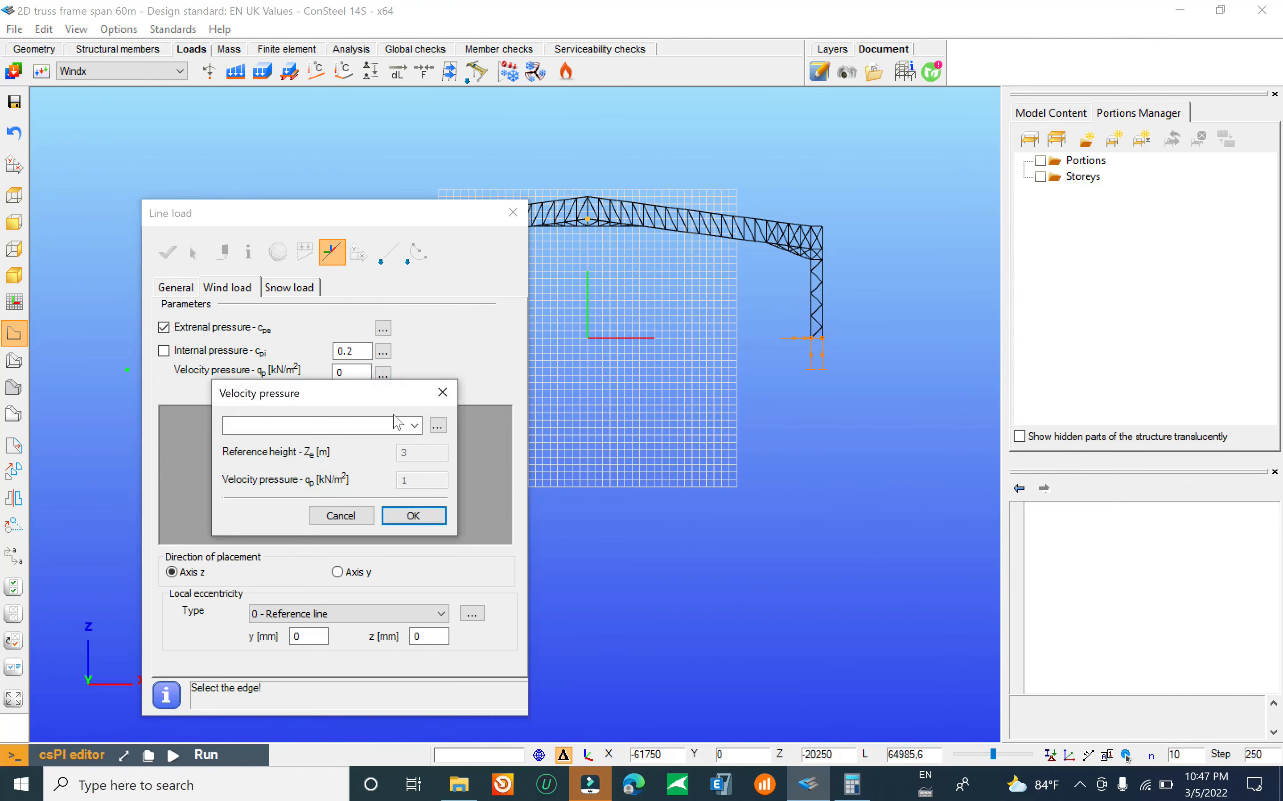
{"action": "left_click", "coordinate": [437, 425]}
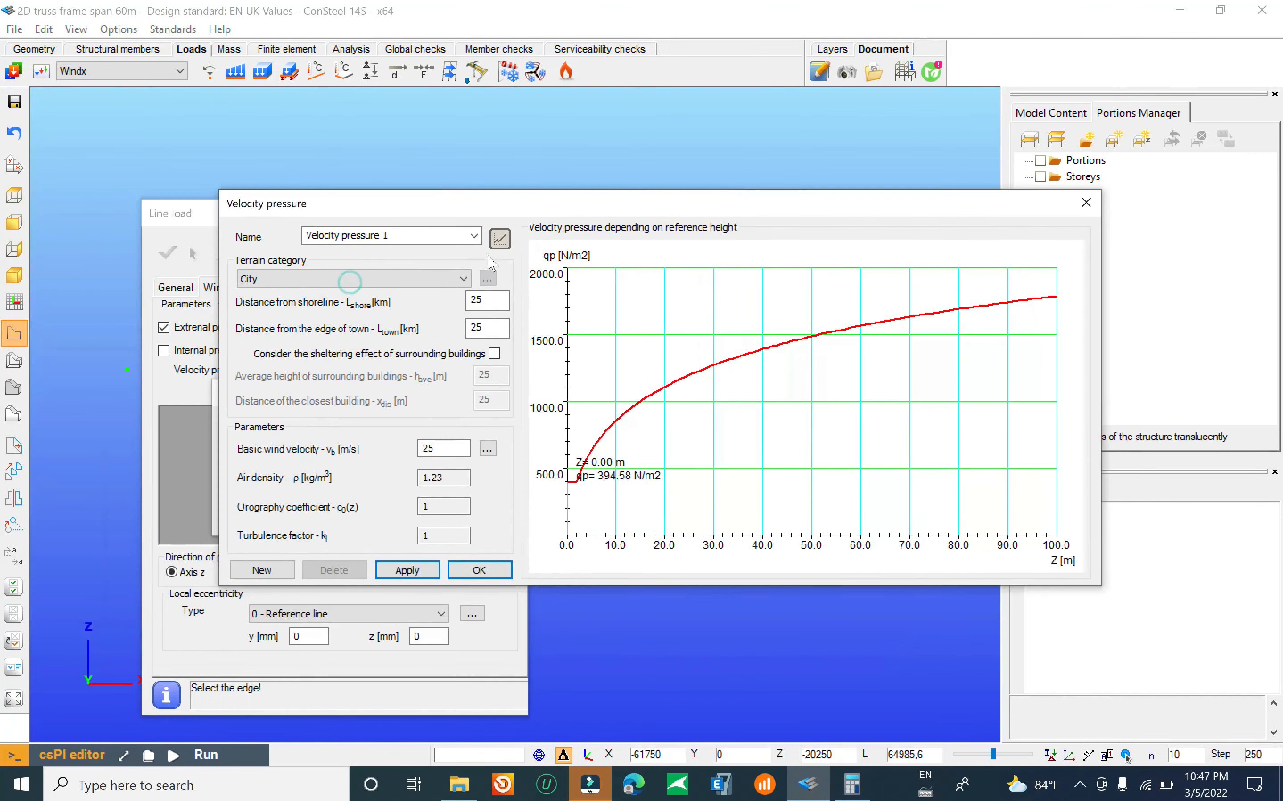
{"action": "left_click", "coordinate": [419, 279]}
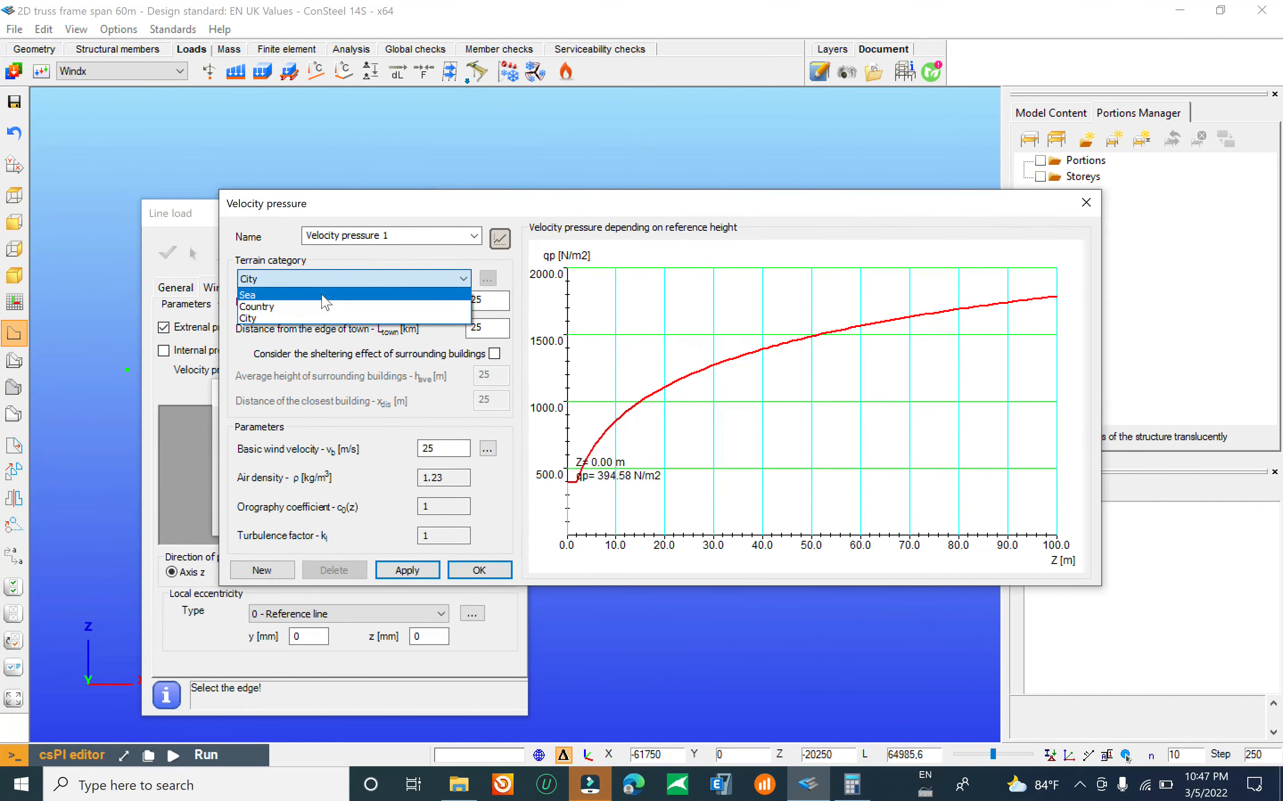
{"action": "left_click", "coordinate": [388, 295]}
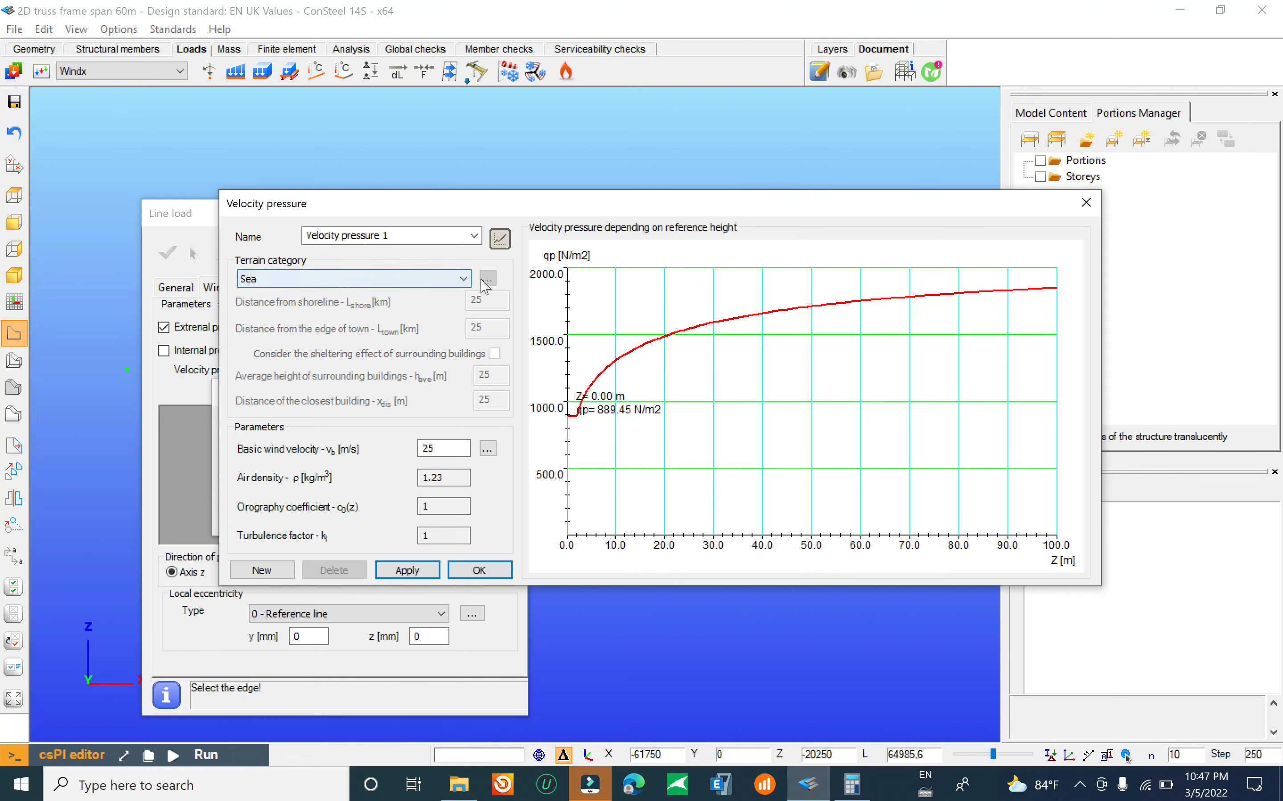
{"action": "left_click", "coordinate": [414, 278]}
{"action": "left_click", "coordinate": [345, 300]}
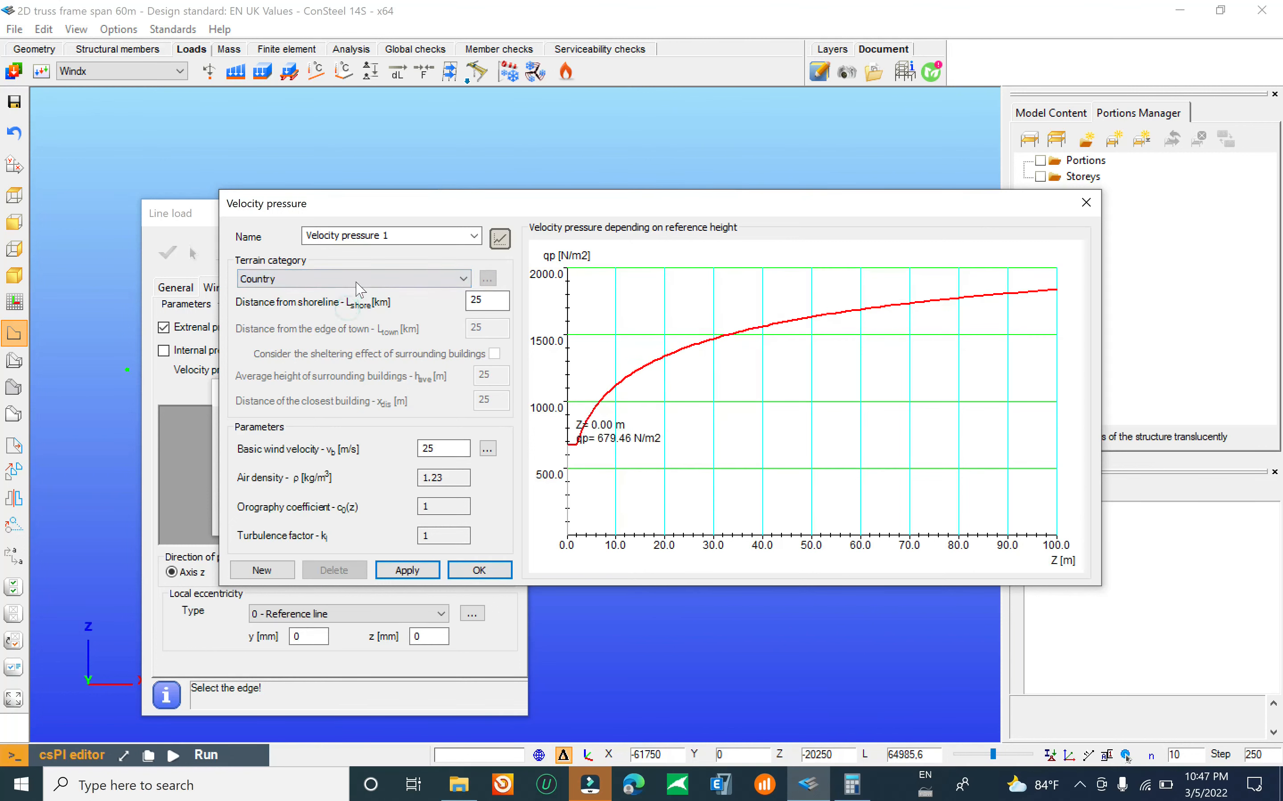
{"action": "left_click", "coordinate": [339, 278]}
{"action": "left_click", "coordinate": [318, 318]}
{"action": "left_click", "coordinate": [334, 278]}
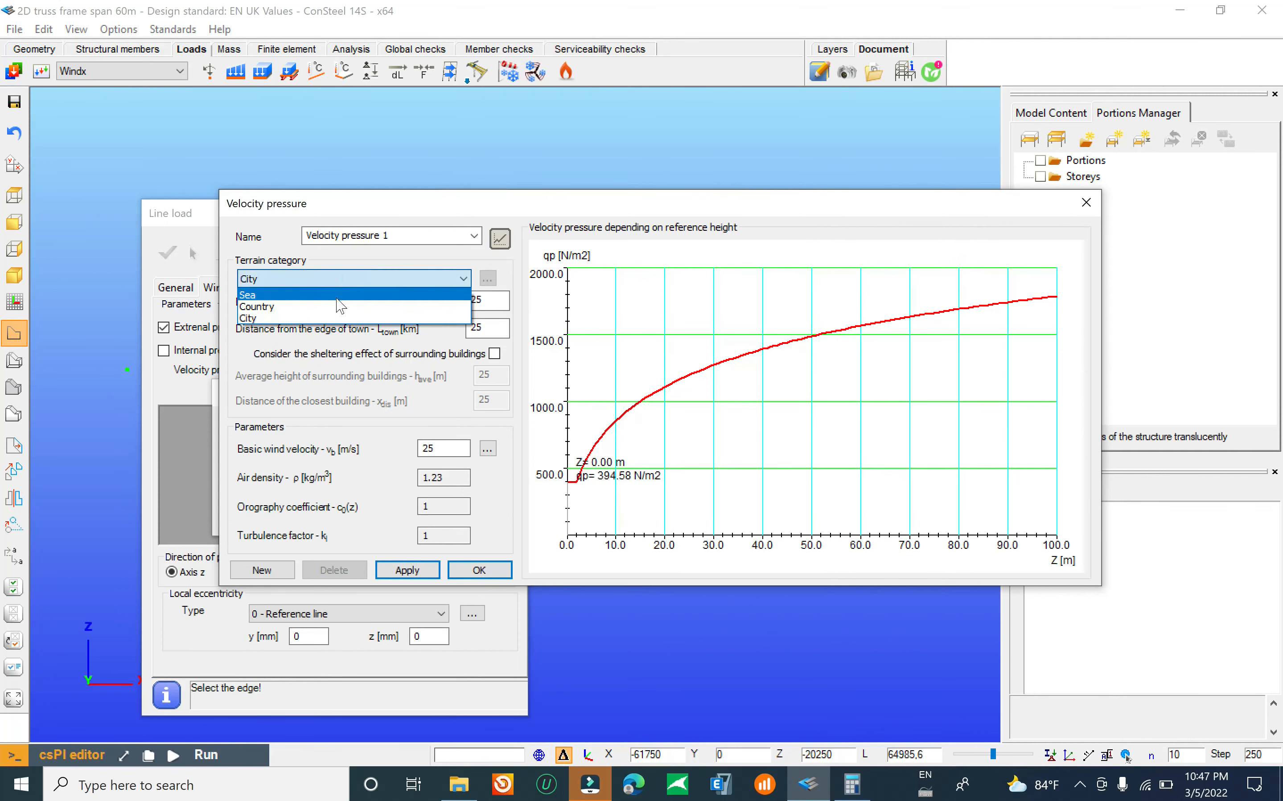
{"action": "left_click", "coordinate": [339, 307]}
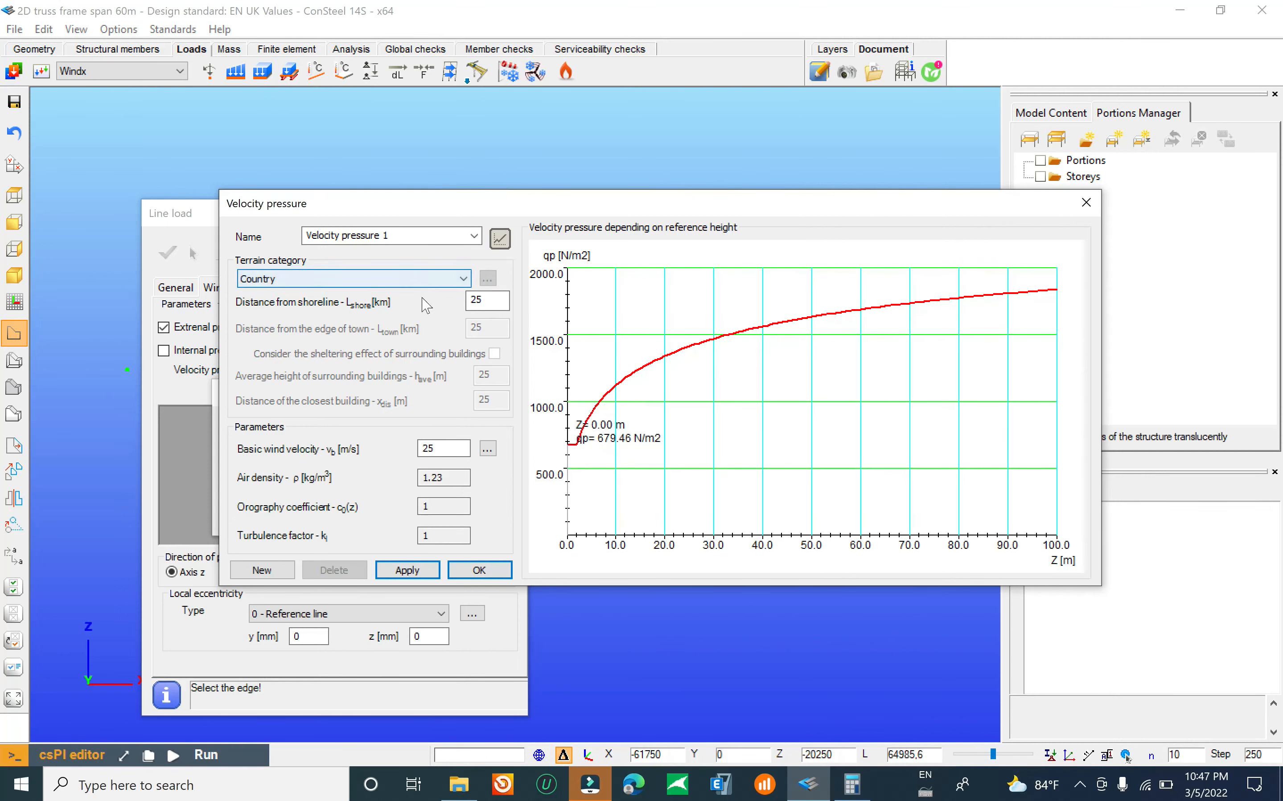
Step: Set the basic wind velocity to 22 m/s and assign the resulting velocity pressure to the wind load
{"action": "double_click", "coordinate": [450, 448]}
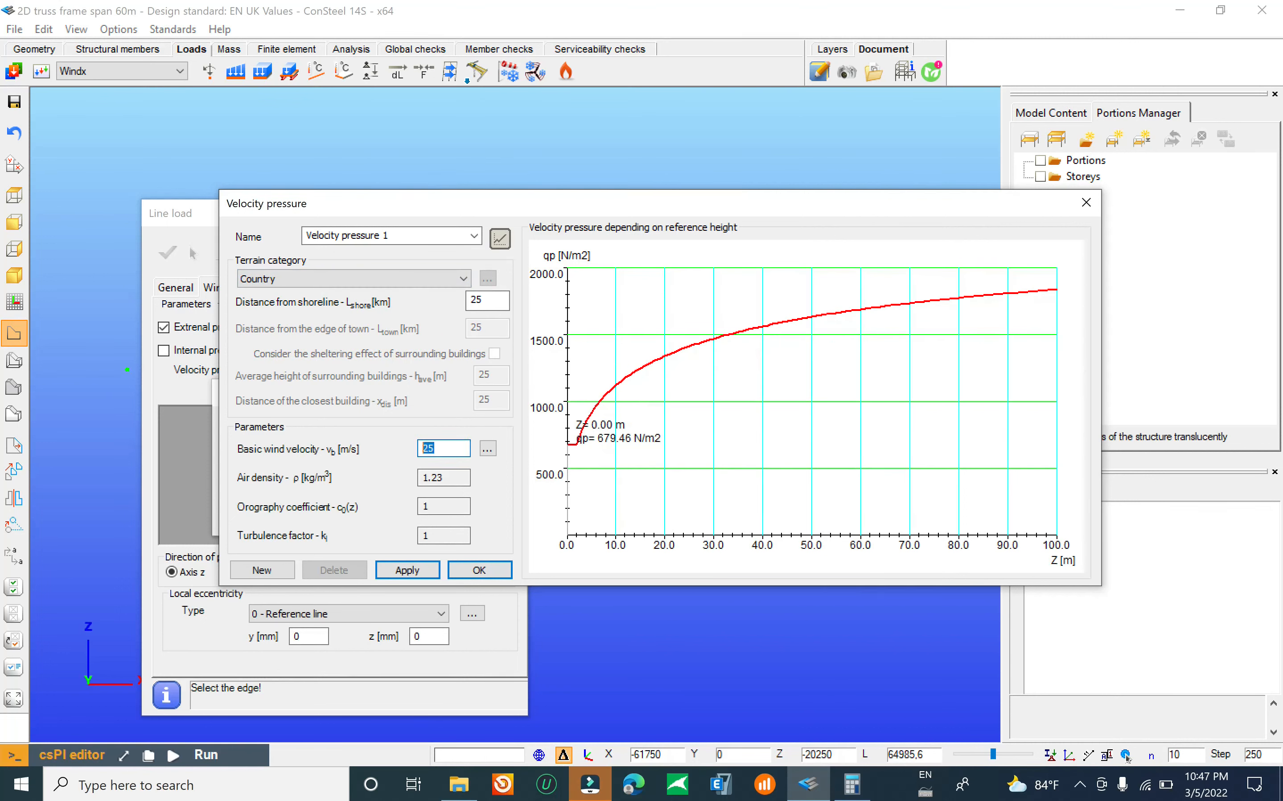
{"action": "type", "text": "22"}
{"action": "left_click", "coordinate": [475, 571]}
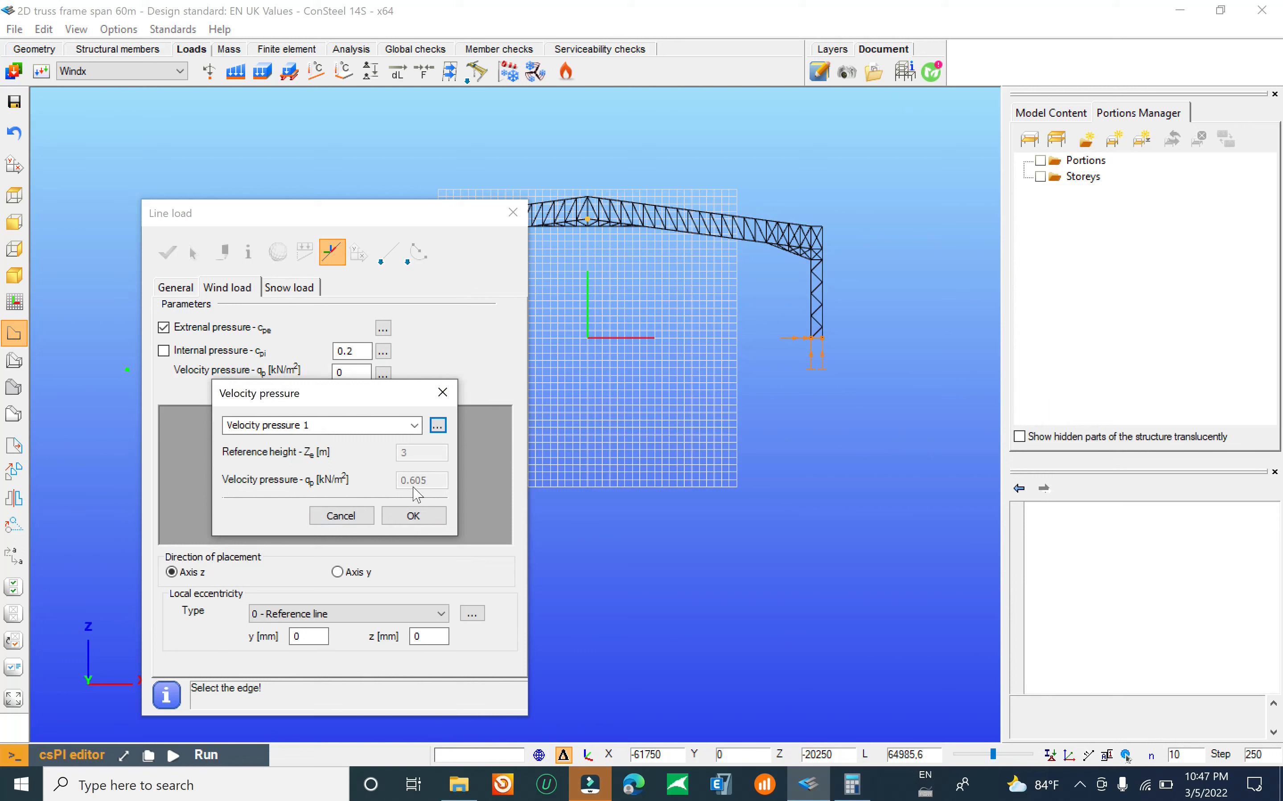
{"action": "left_click", "coordinate": [412, 516]}
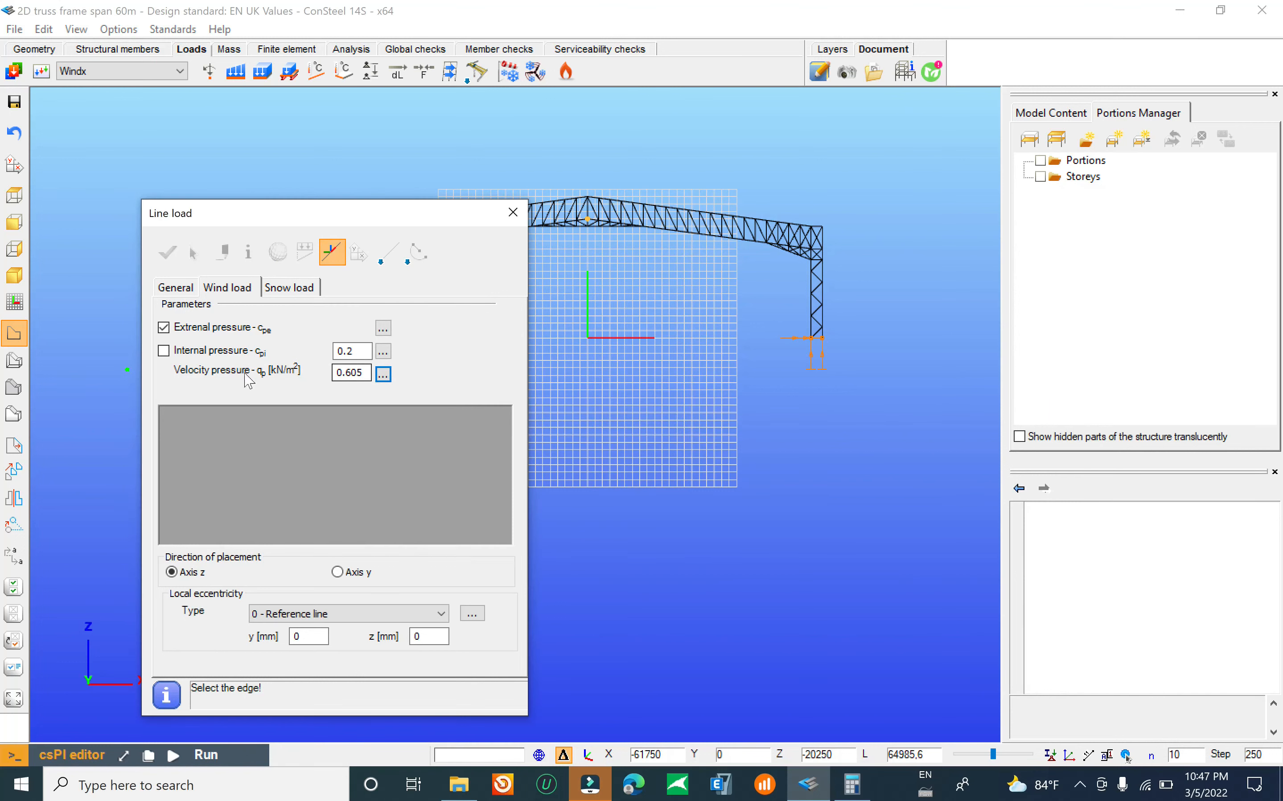
Step: Preselect the outer chord of the left column and restart the wind line load on it
{"action": "left_click", "coordinate": [382, 328]}
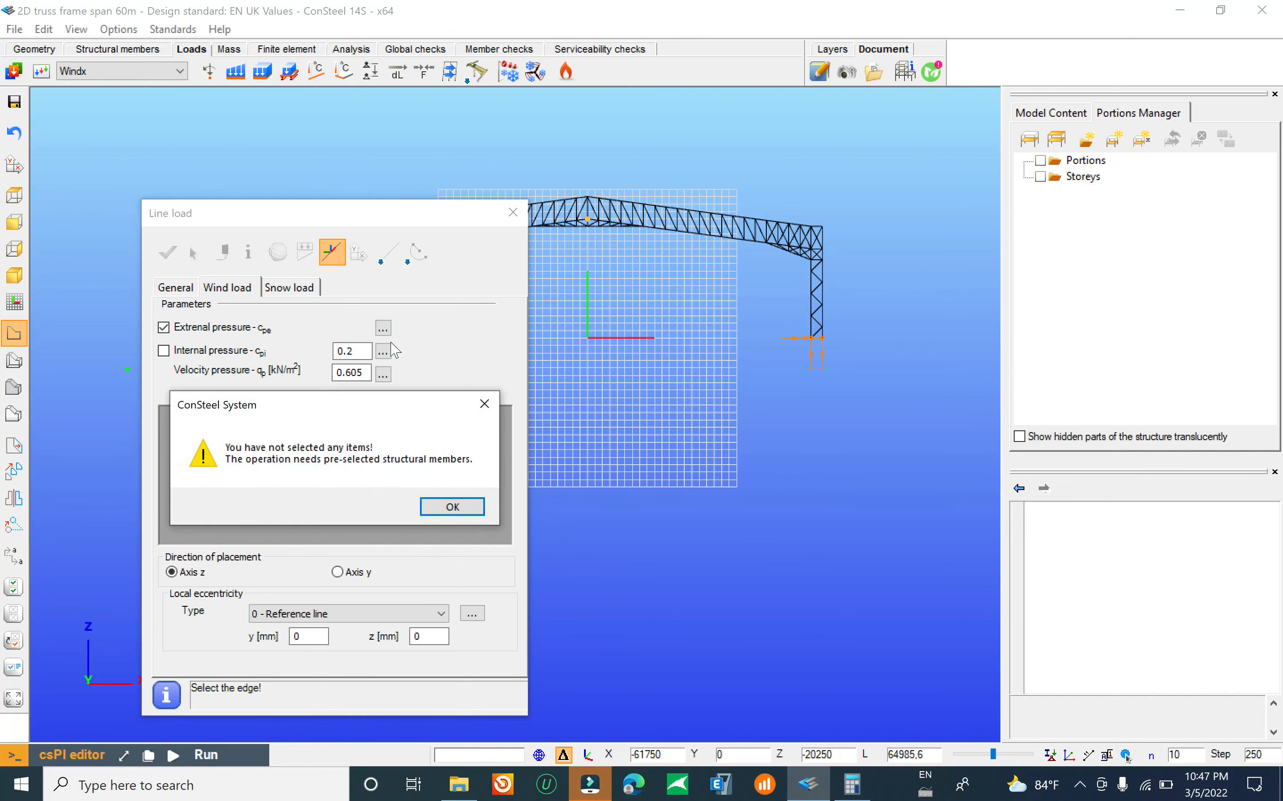
{"action": "left_click", "coordinate": [452, 507]}
{"action": "left_click_drag", "start_coordinate": [441, 216], "coordinate": [889, 274]}
{"action": "scroll", "coordinate": [354, 254], "scroll_direction": "up", "scroll_amount": 5}
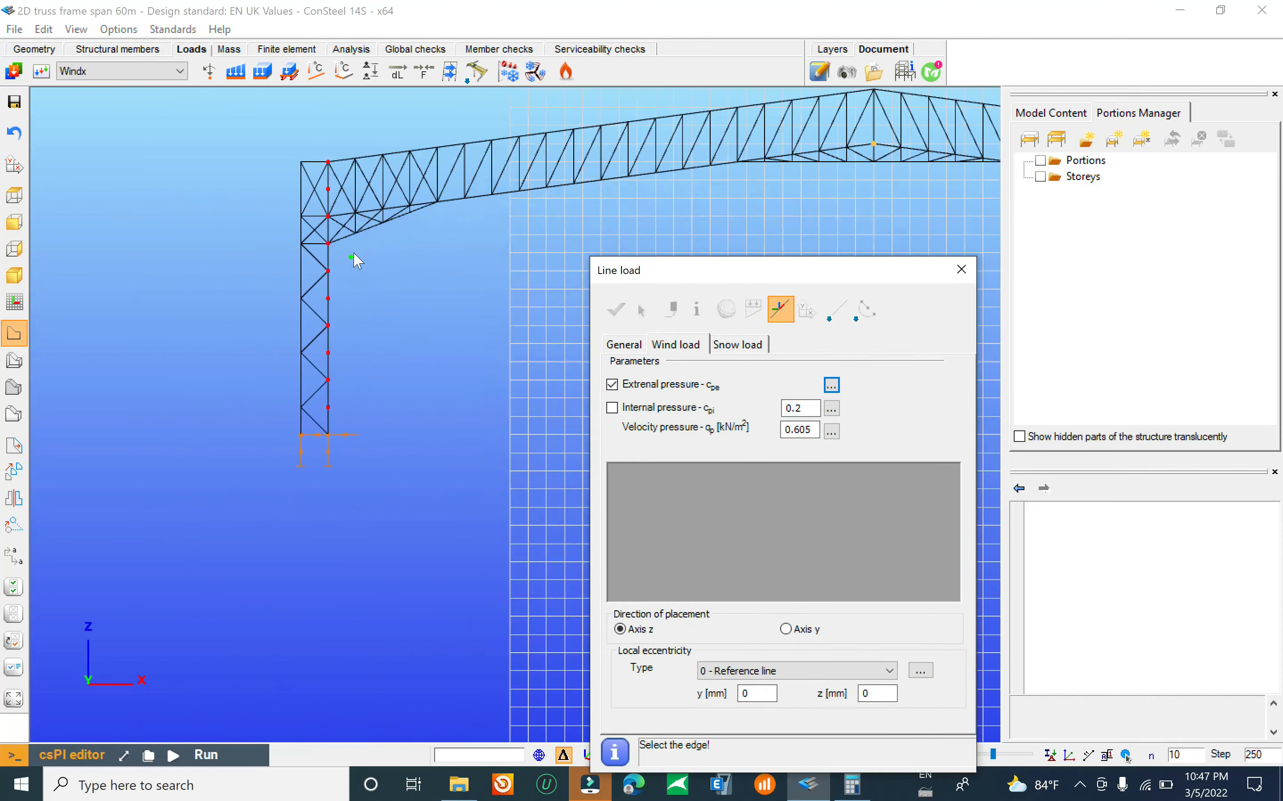
{"action": "left_click", "coordinate": [121, 313]}
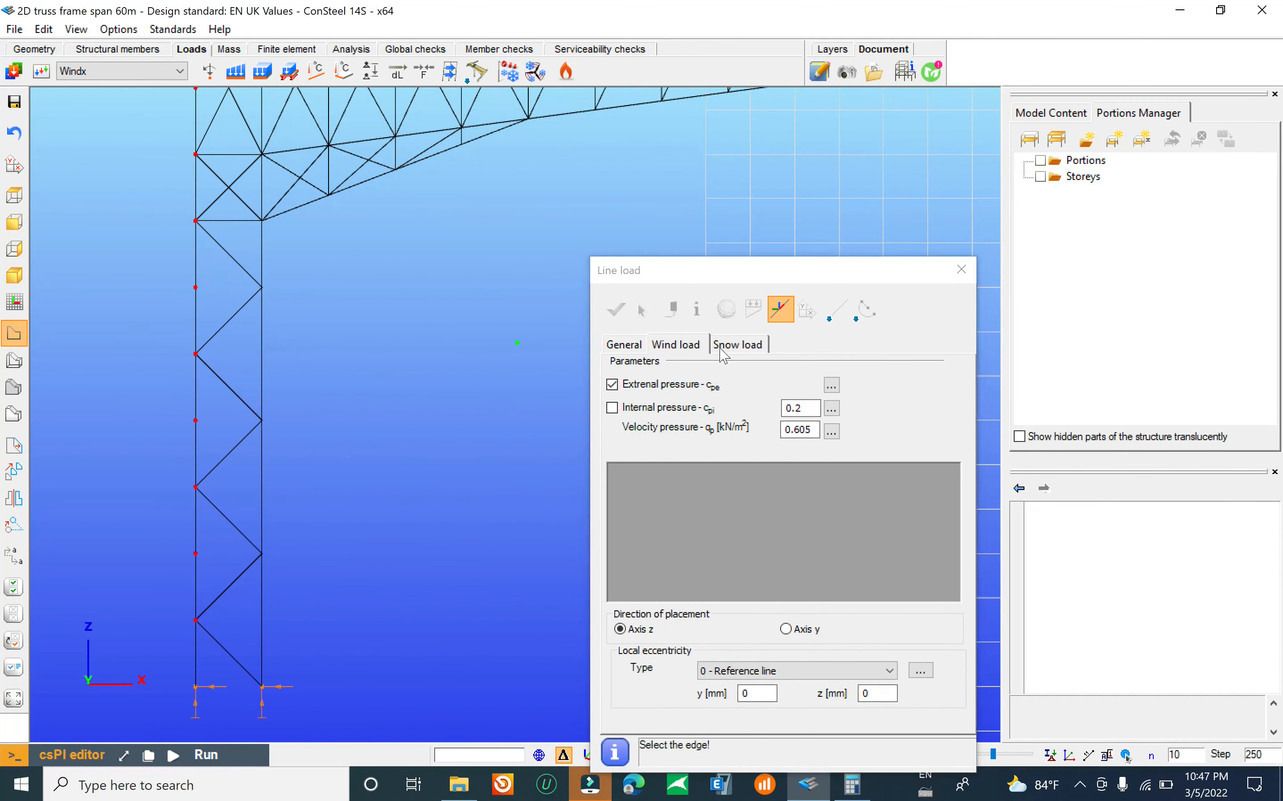
{"action": "left_click", "coordinate": [961, 269]}
{"action": "left_click", "coordinate": [197, 286]}
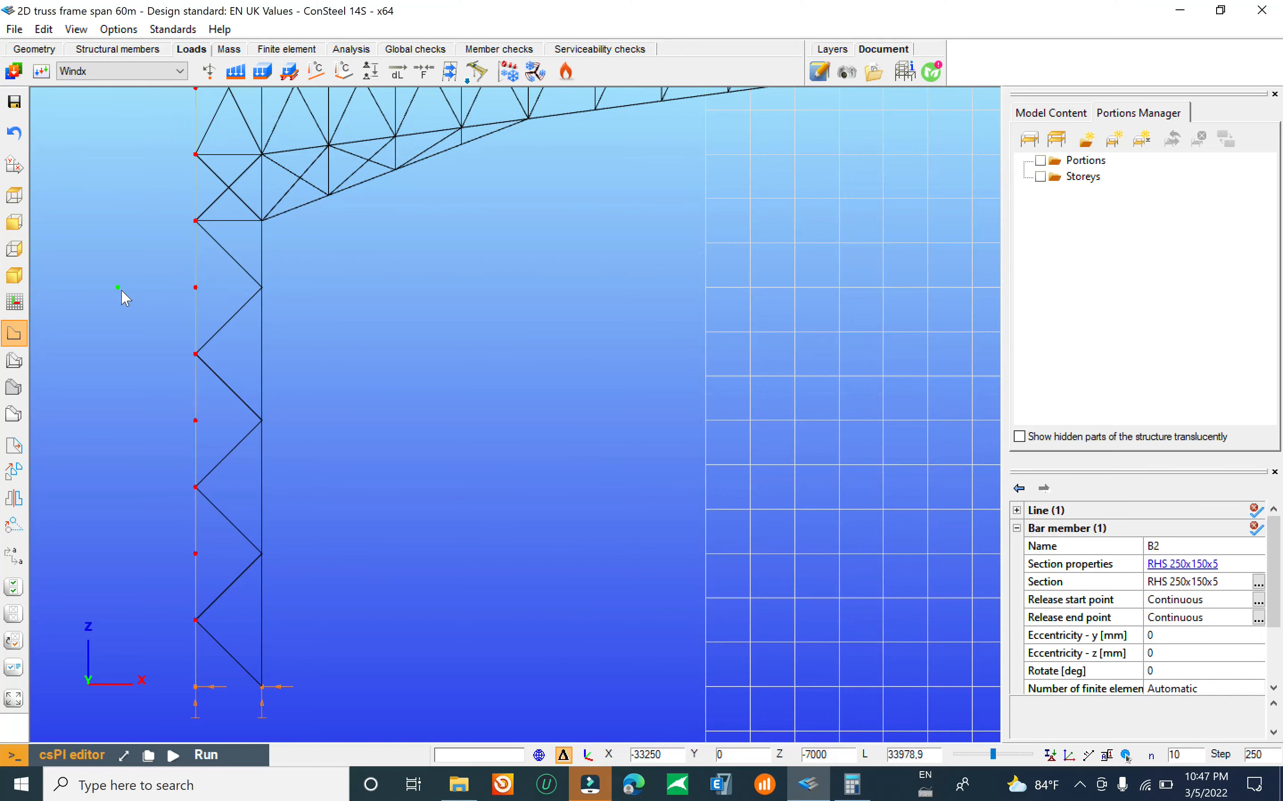
{"action": "scroll", "coordinate": [121, 290], "scroll_direction": "down", "scroll_amount": 5}
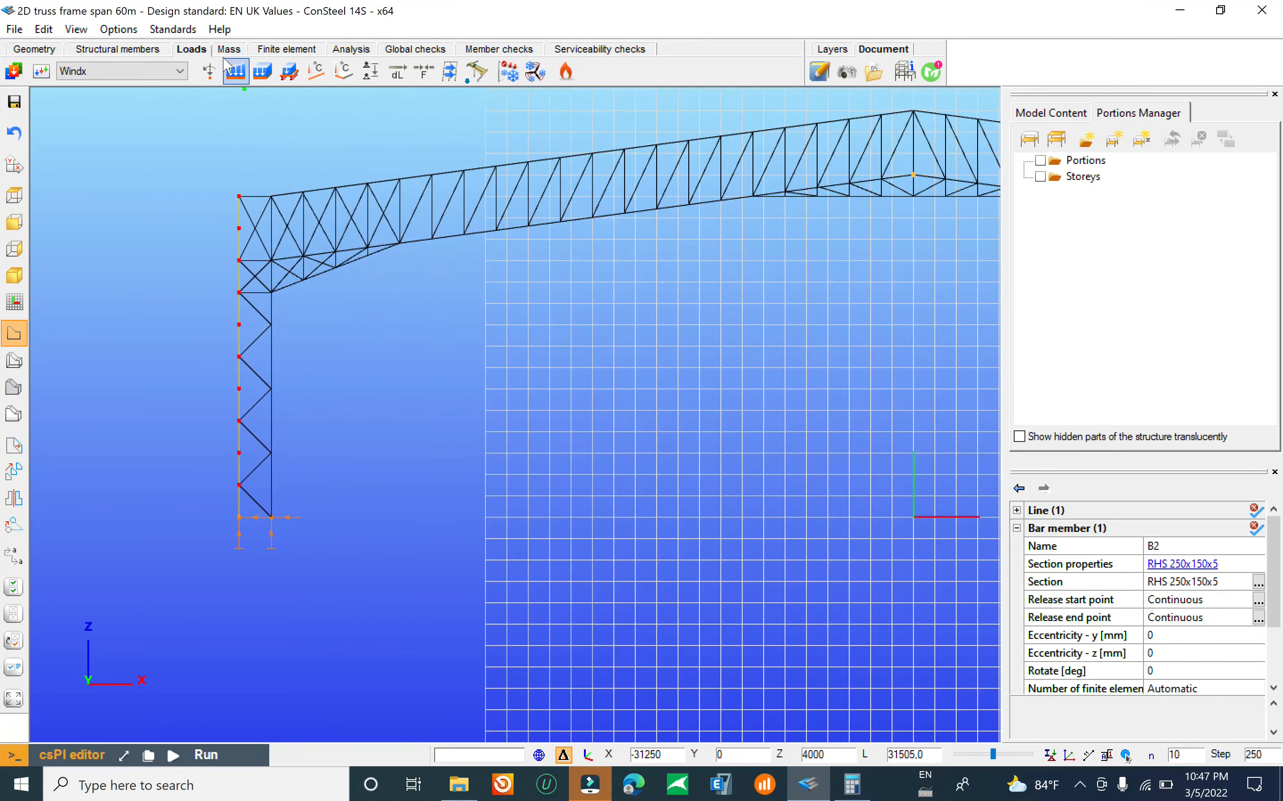
{"action": "left_click", "coordinate": [225, 72]}
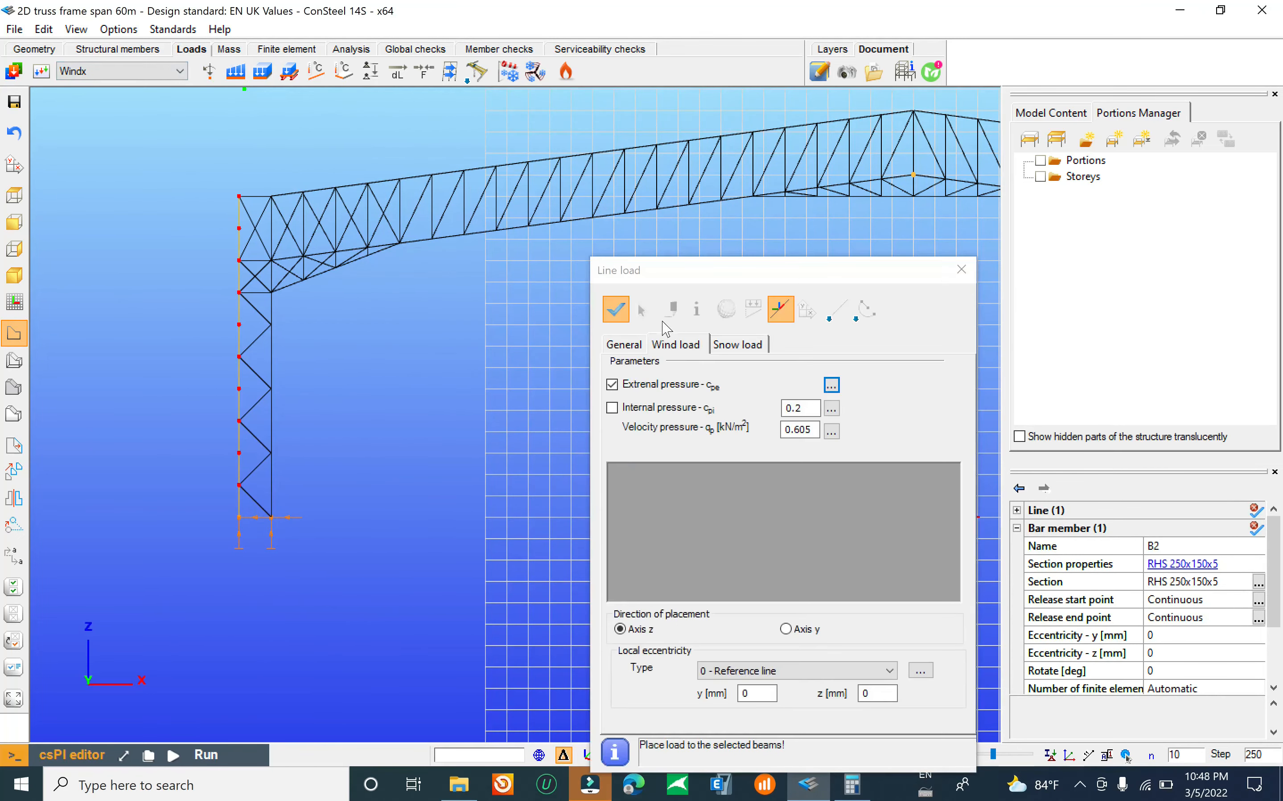
Step: Create global wind parameters for the external pressure coefficients, with parallel and perpendicular building dimensions d0 and b0 of 60 m
{"action": "left_click", "coordinate": [831, 386]}
{"action": "left_click", "coordinate": [799, 50]}
{"action": "left_click", "coordinate": [796, 51]}
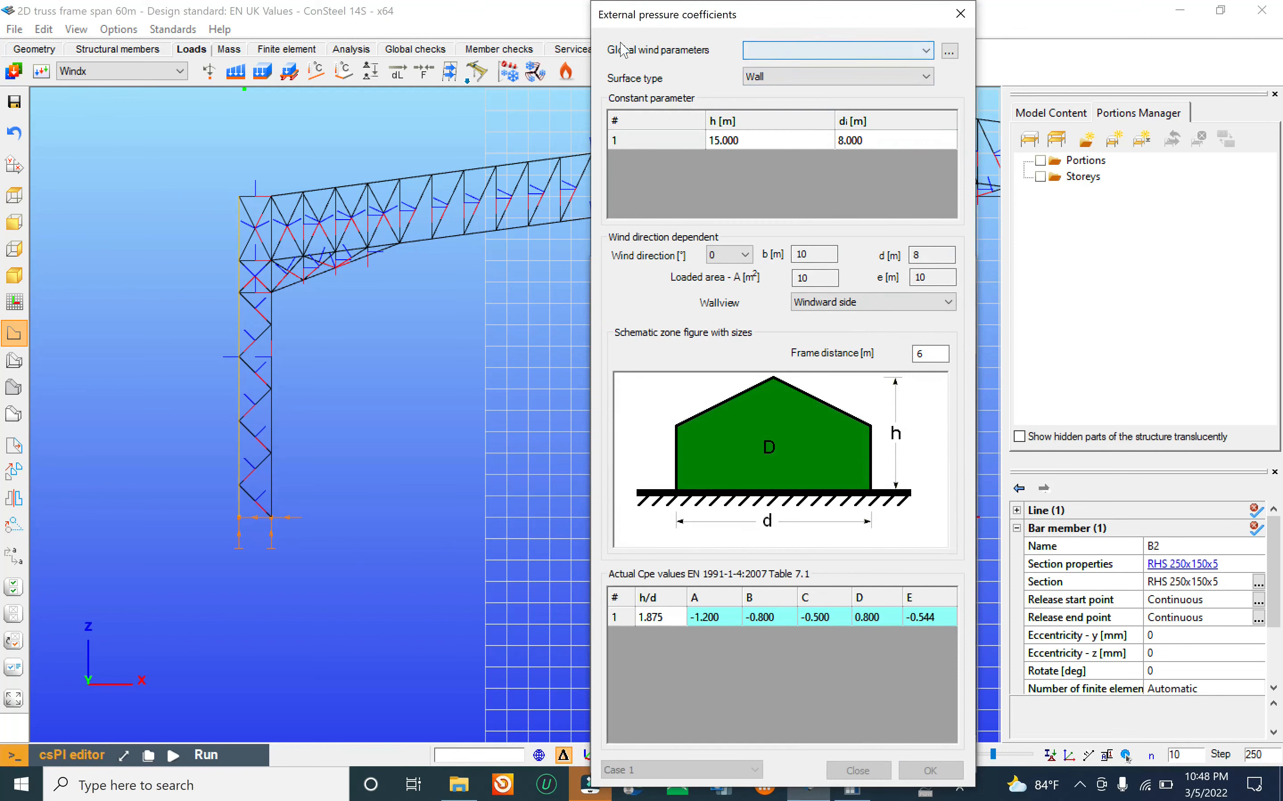
{"action": "left_click", "coordinate": [948, 51]}
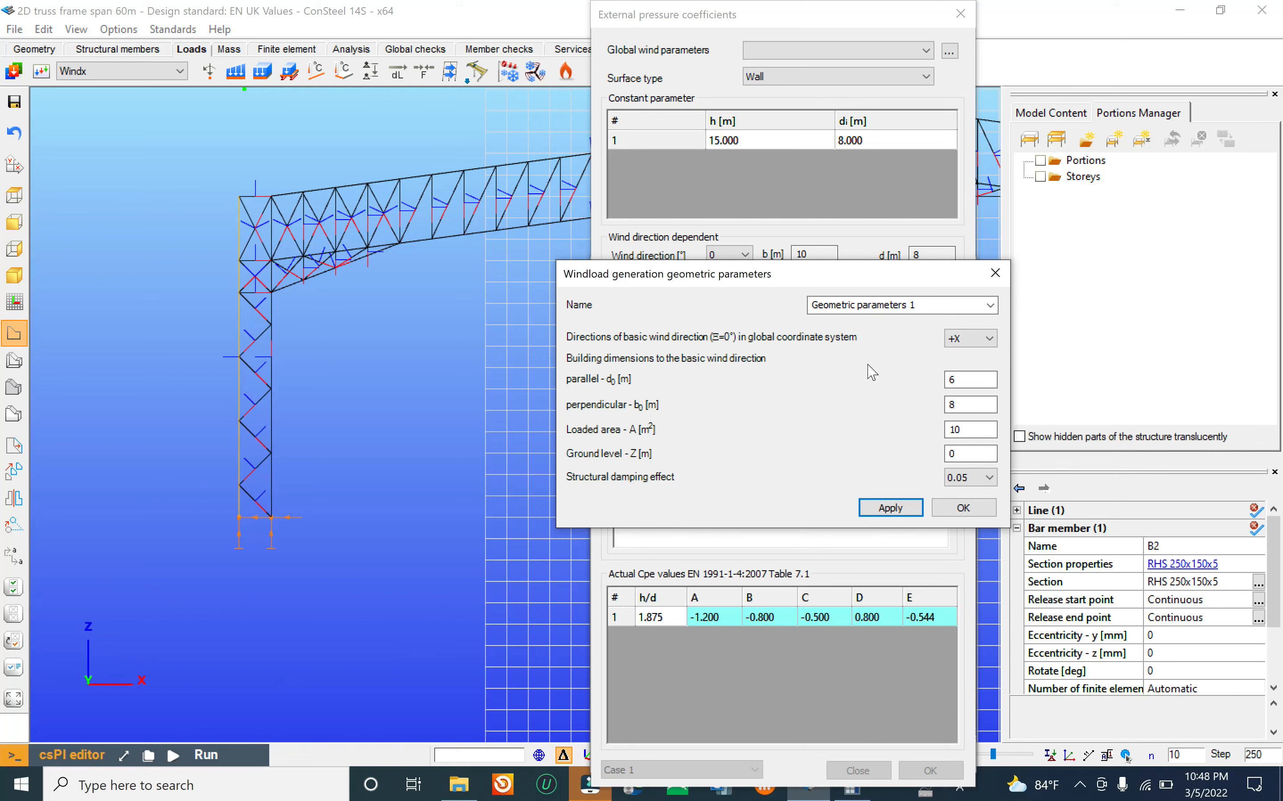
{"action": "key", "text": "Tab"}
{"action": "key", "text": "shift+Tab"}
{"action": "left_click", "coordinate": [976, 406]}
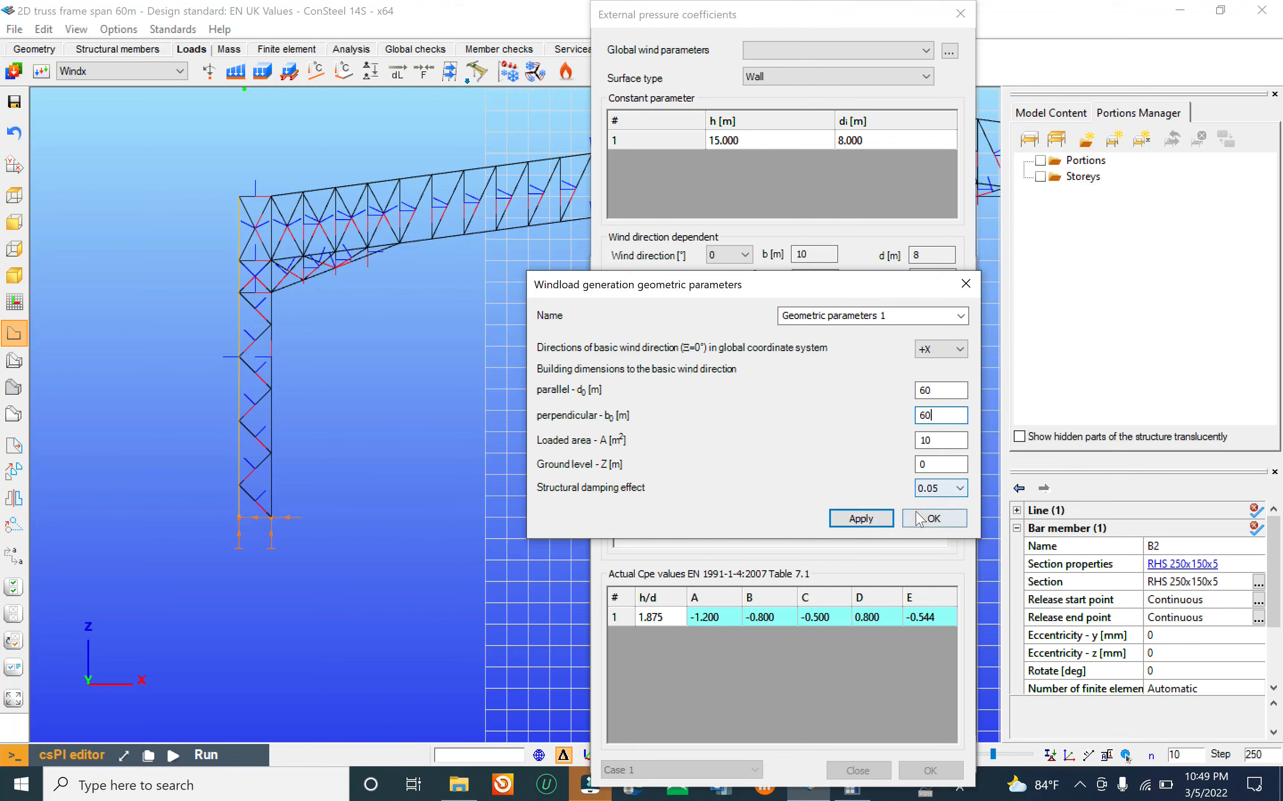
{"action": "left_click", "coordinate": [934, 519]}
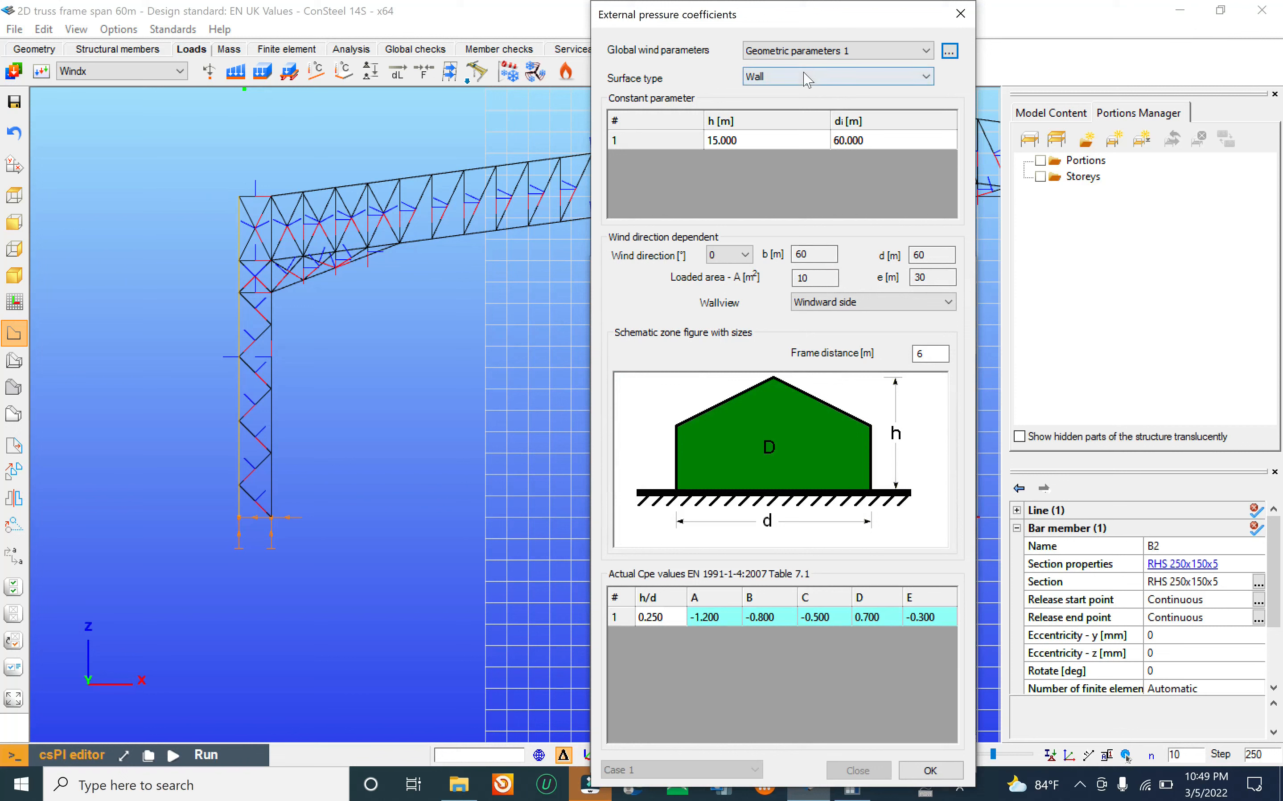
Step: Choose Windward side as the wall view and set the wall height h to 19 m
{"action": "left_click", "coordinate": [877, 305]}
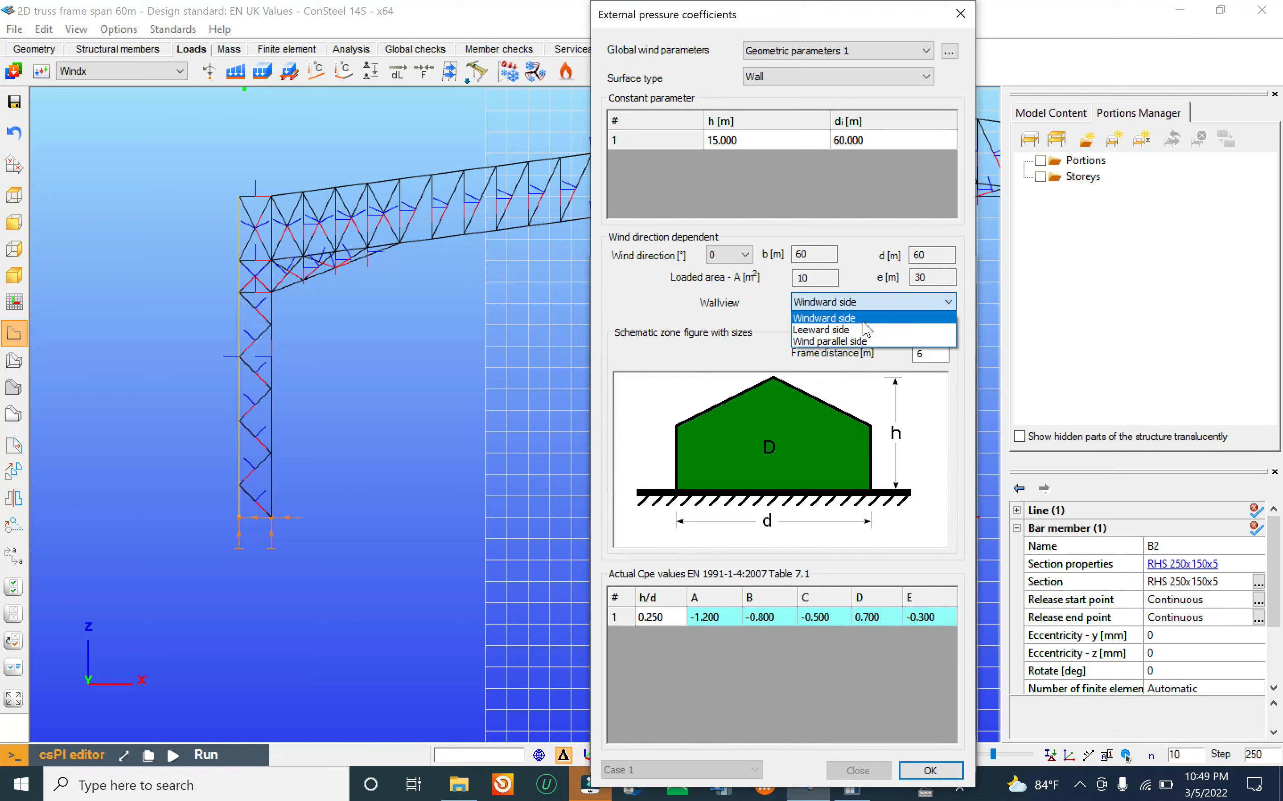
{"action": "left_click", "coordinate": [864, 320]}
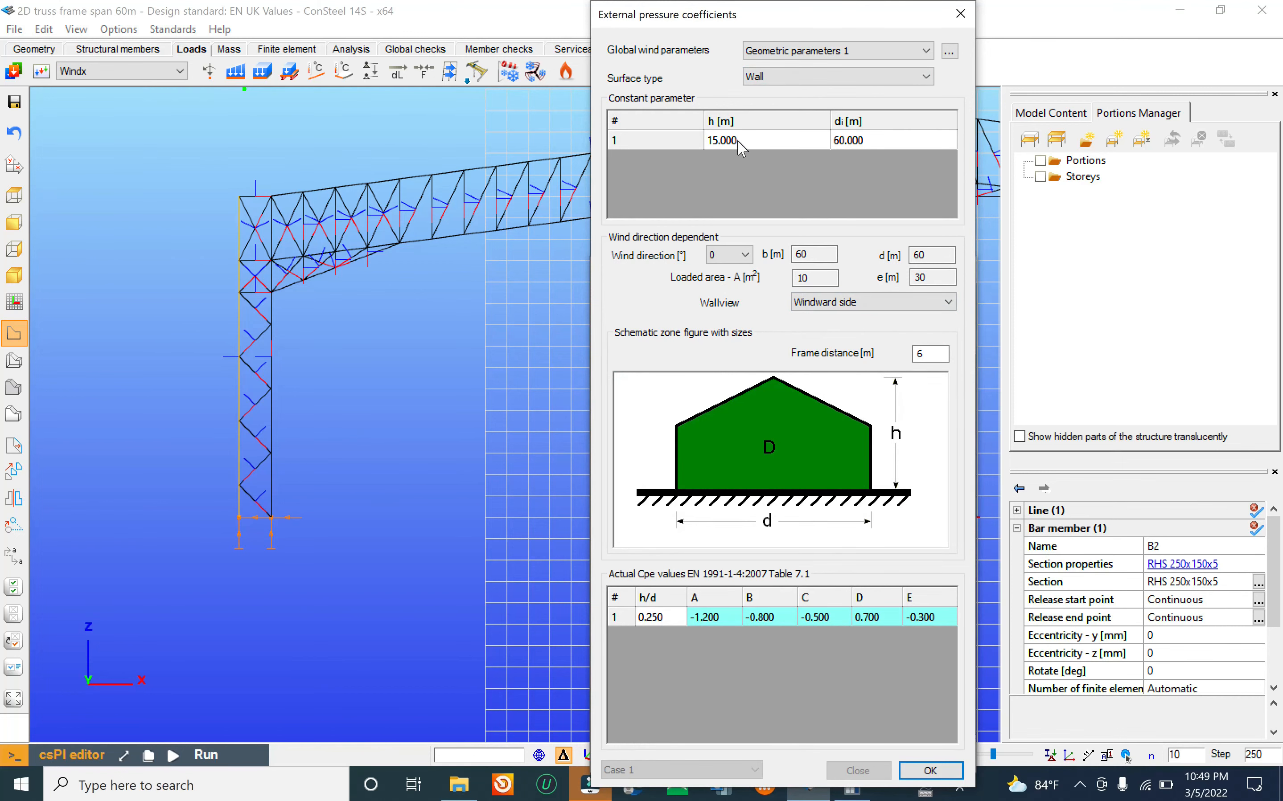
{"action": "left_click_drag", "start_coordinate": [744, 25], "coordinate": [956, 280]}
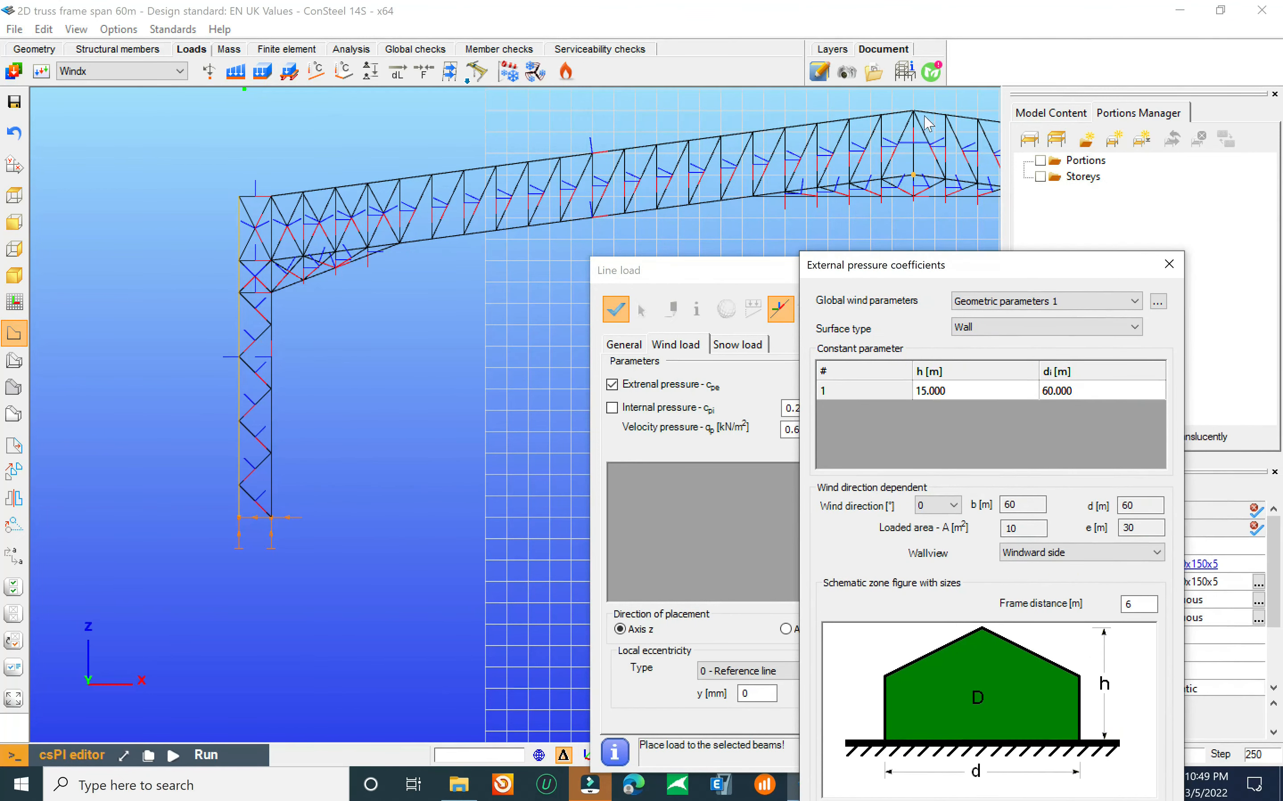
{"action": "left_click", "coordinate": [957, 393]}
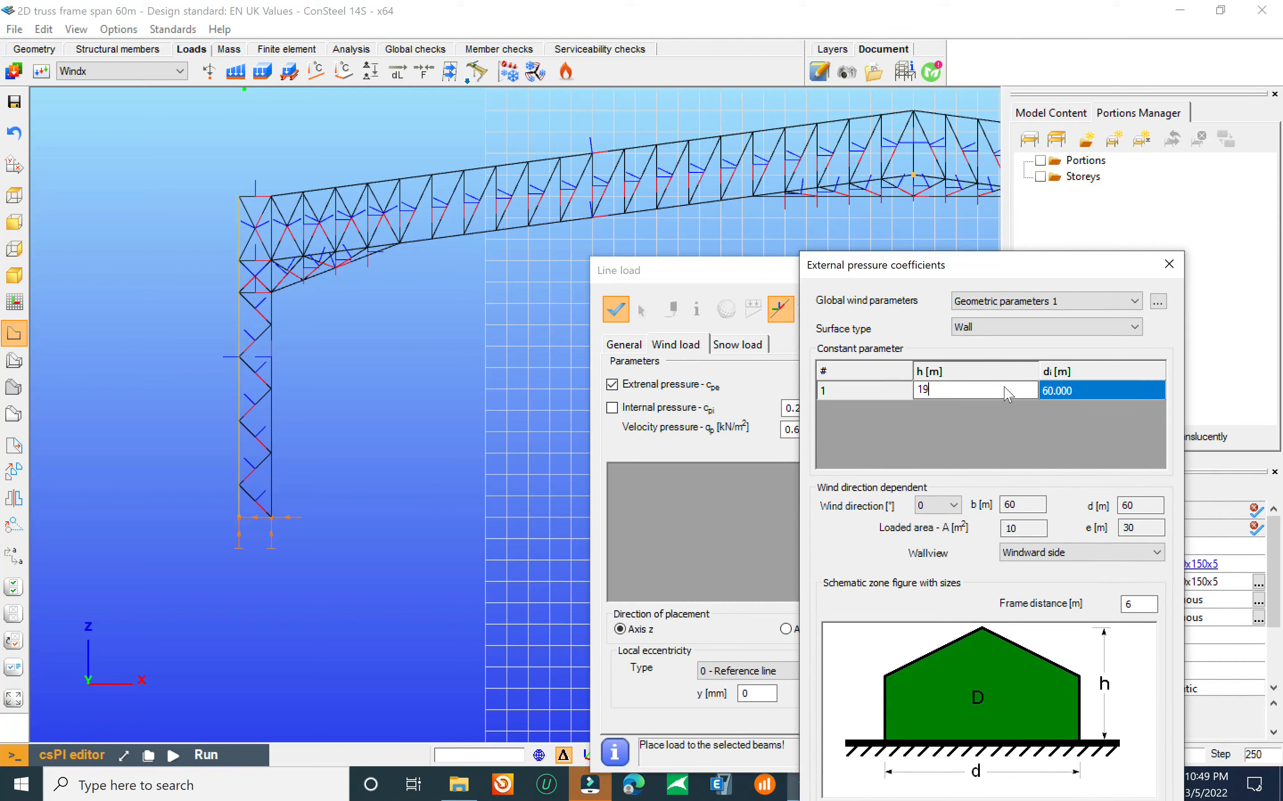
{"action": "type", "text": "19"}
{"action": "key", "text": "Return"}
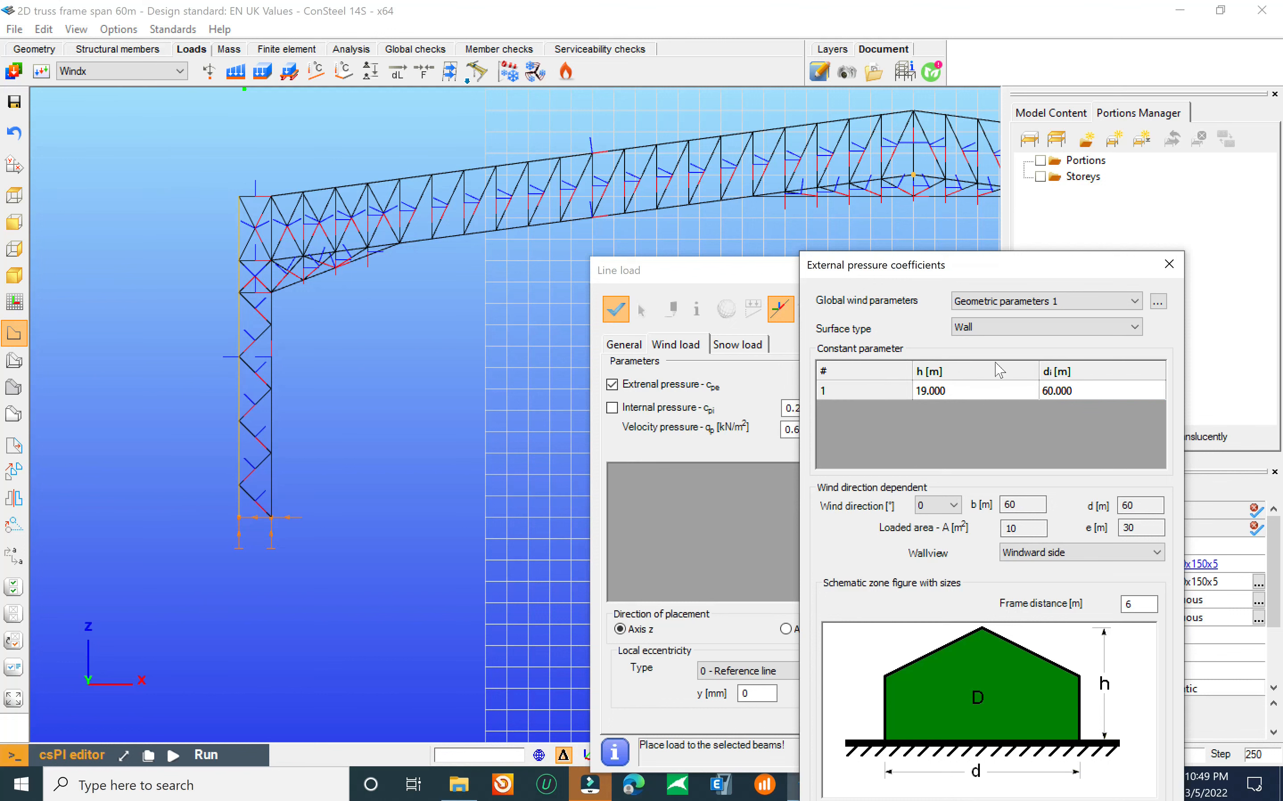
Step: Accept the windward wall's external pressure coefficients for the wind line load
{"action": "left_click_drag", "start_coordinate": [977, 276], "coordinate": [948, 118]}
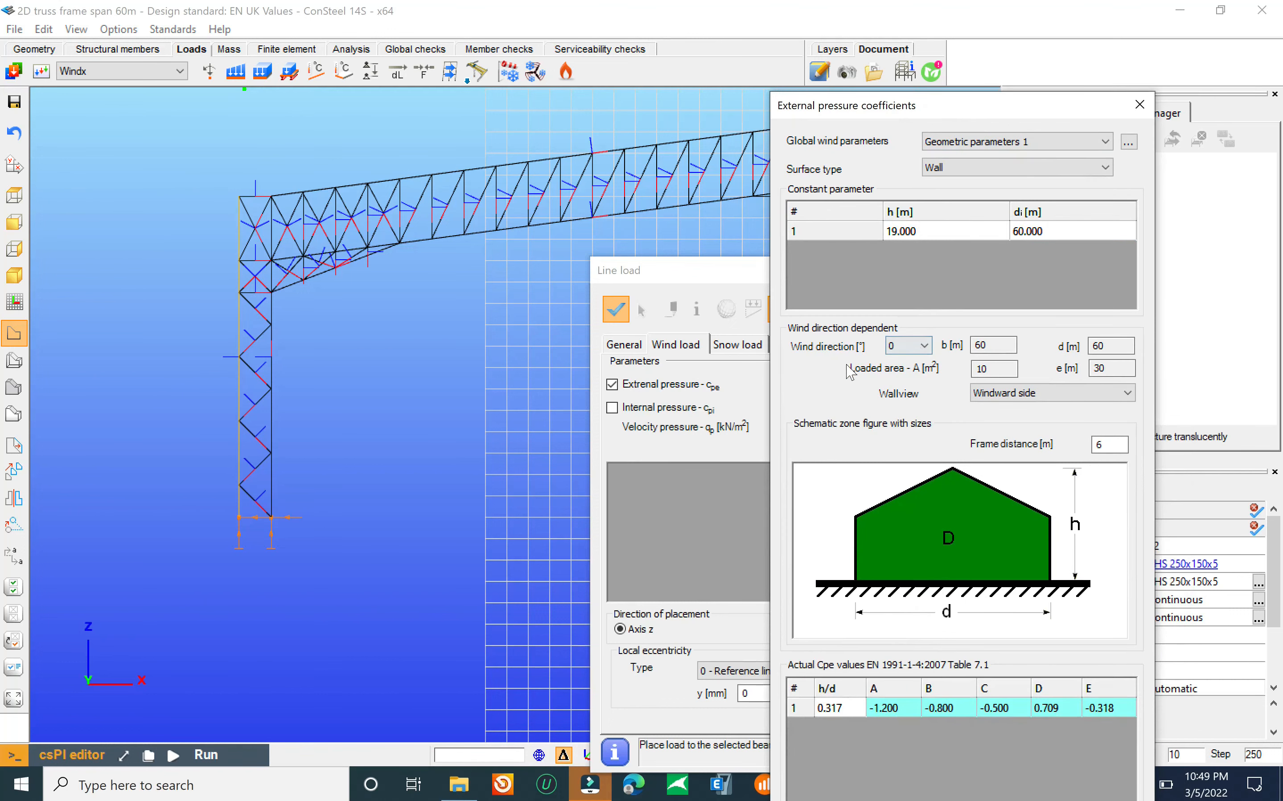
{"action": "left_click_drag", "start_coordinate": [993, 113], "coordinate": [960, 15]}
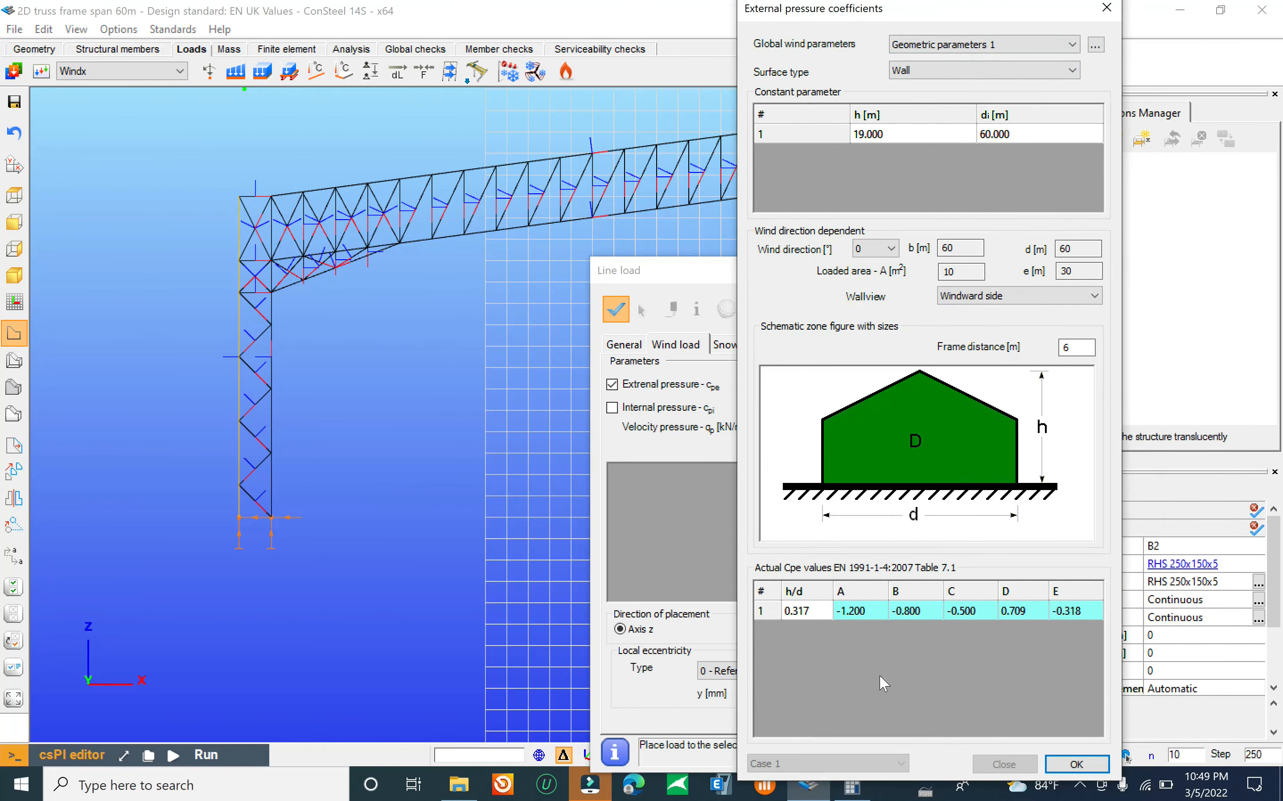
{"action": "left_click_drag", "start_coordinate": [874, 17], "coordinate": [721, 1]}
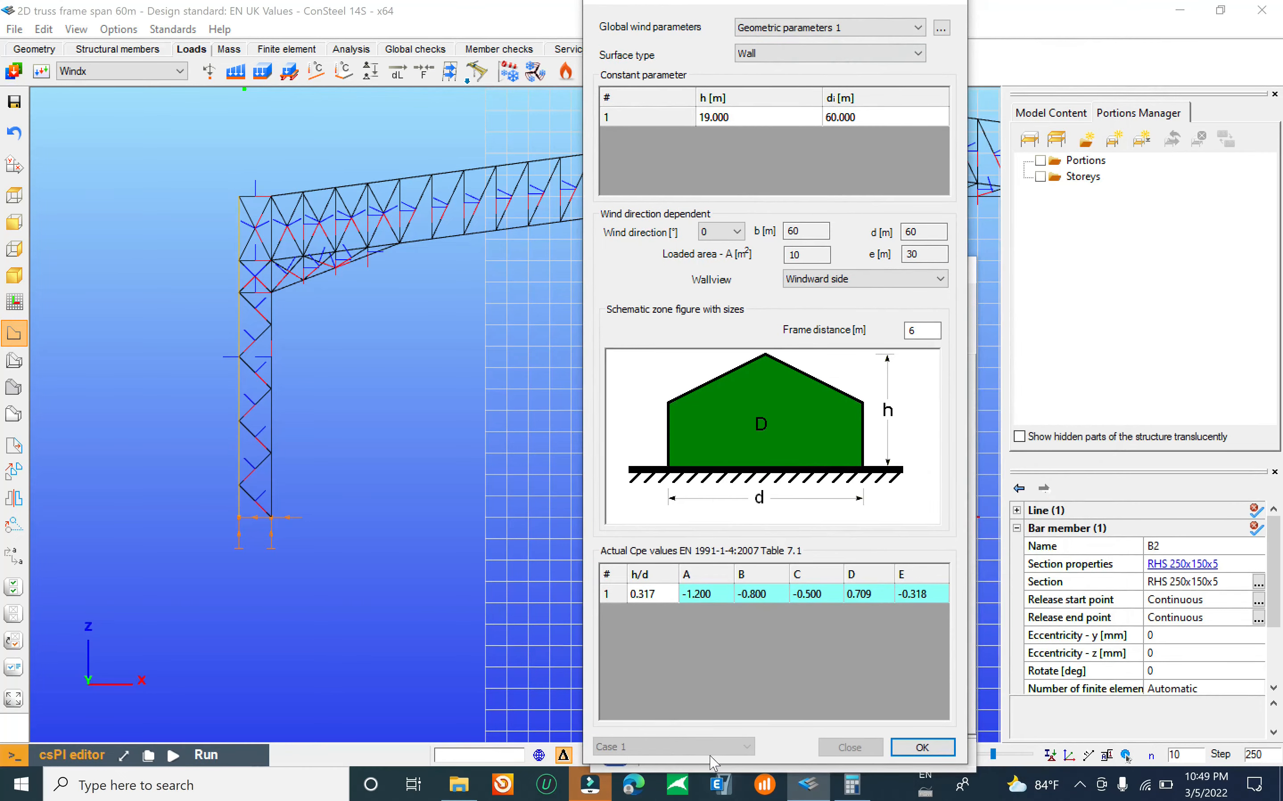
{"action": "left_click", "coordinate": [922, 747]}
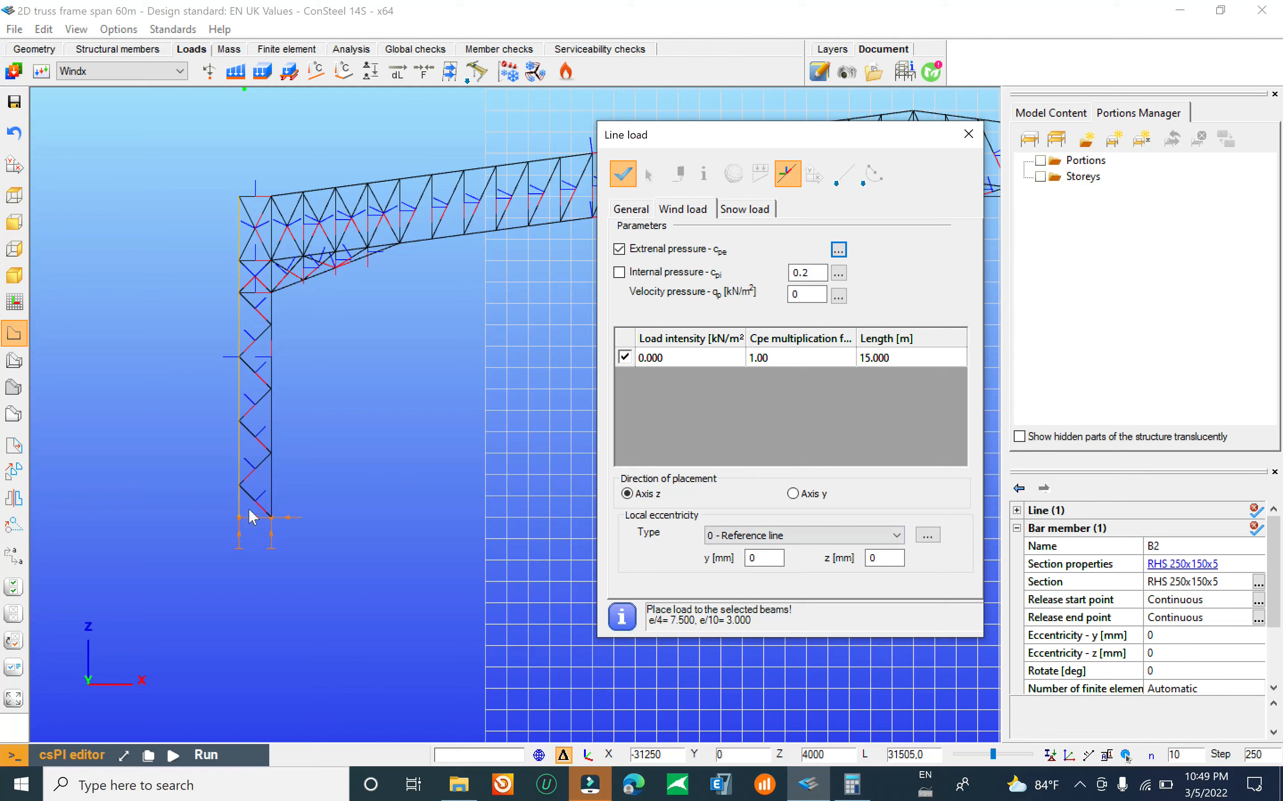
Step: Assign Velocity pressure 1 to the windward load and place it on the outer chord of the left column
{"action": "left_click", "coordinate": [623, 177]}
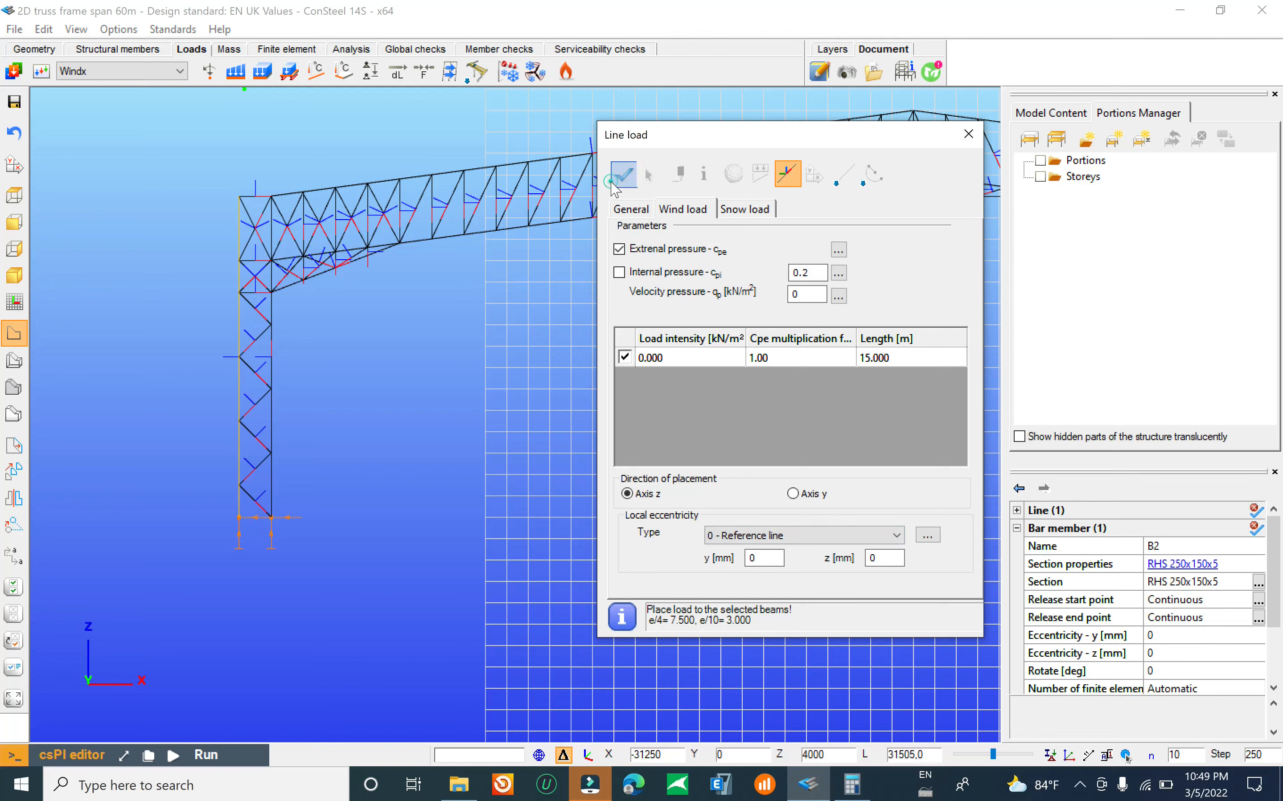
{"action": "left_click", "coordinate": [840, 298]}
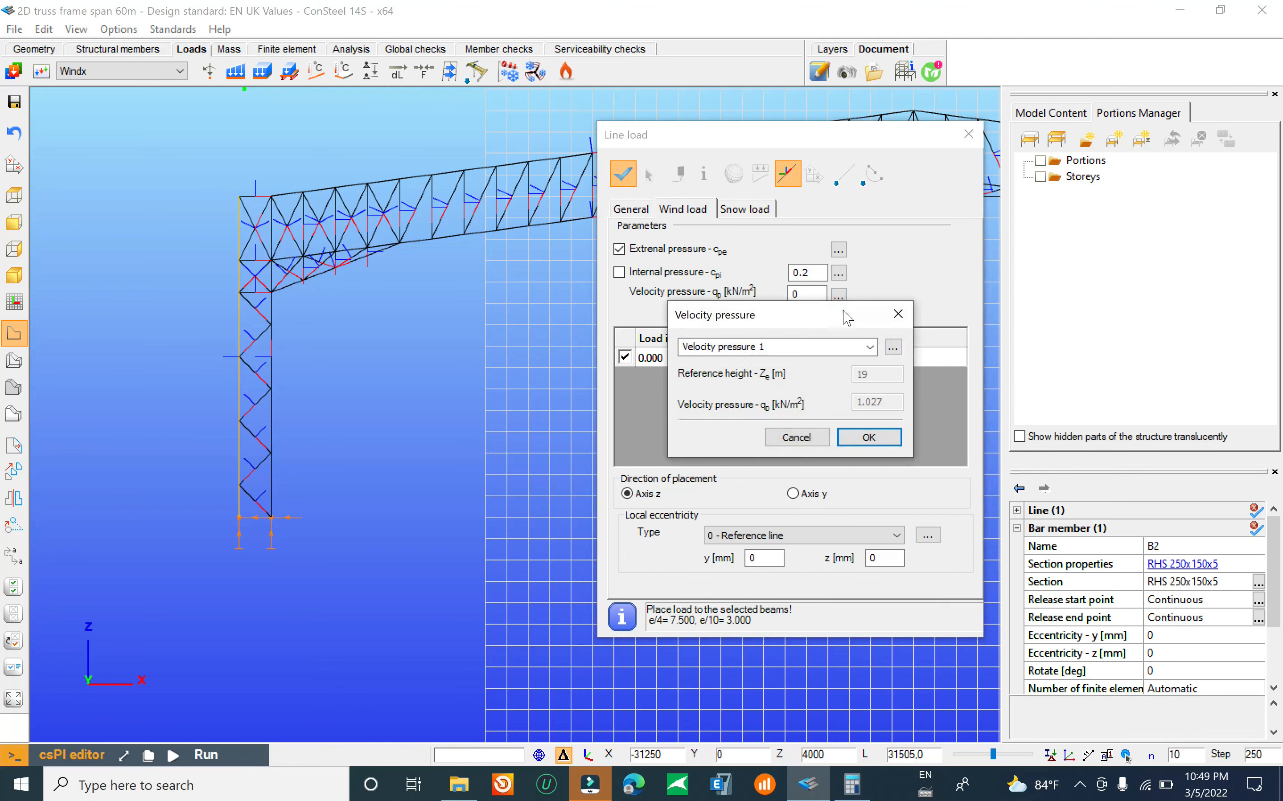
{"action": "left_click", "coordinate": [868, 441]}
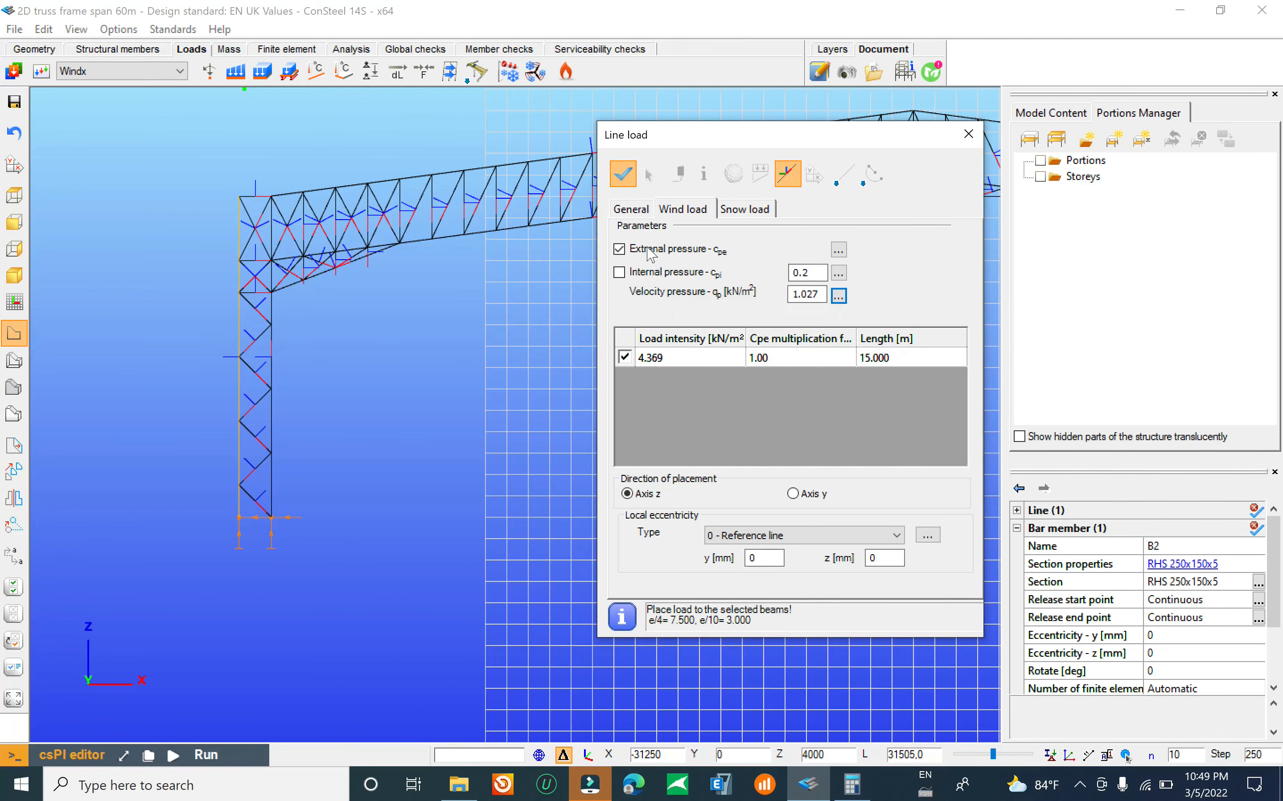
{"action": "left_click", "coordinate": [625, 173]}
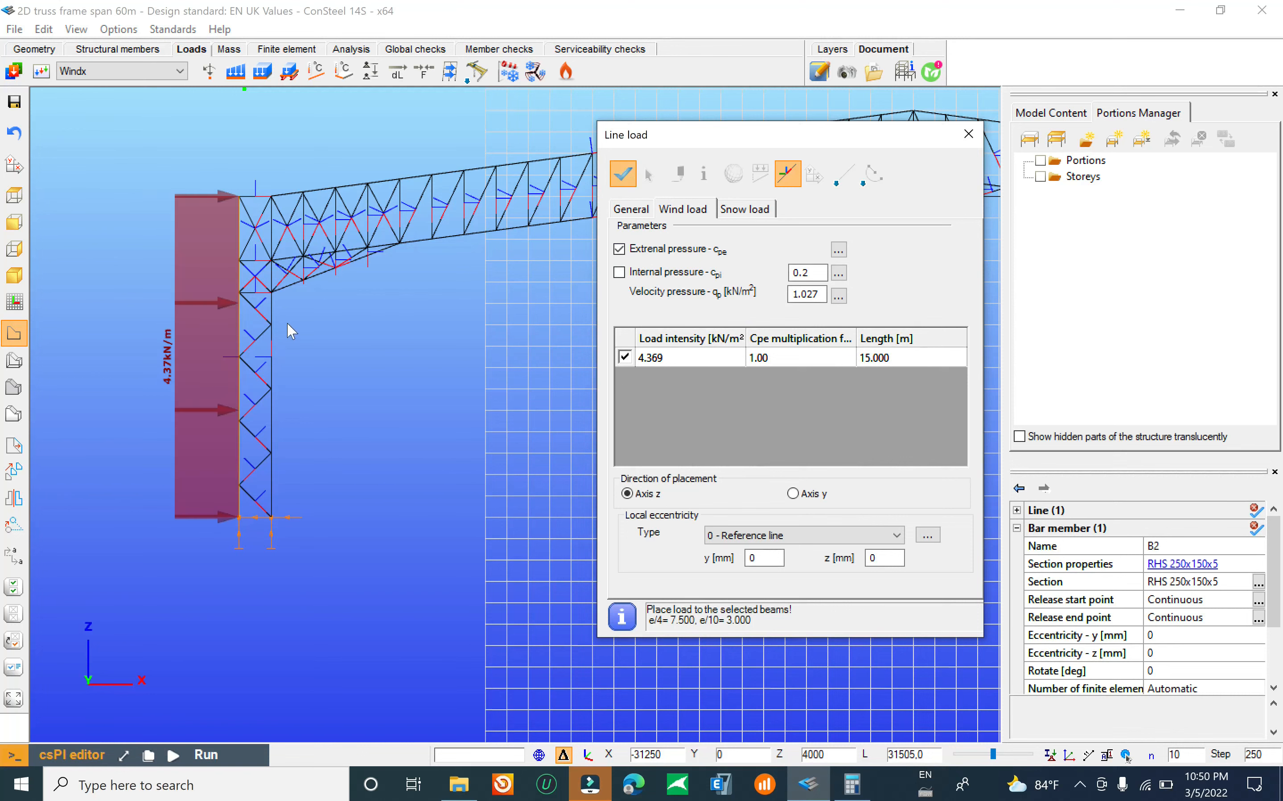
Step: Change the wall view in the external pressure coefficients to Leeward side for the right column's load
{"action": "scroll", "coordinate": [293, 333], "scroll_direction": "down", "scroll_amount": 2}
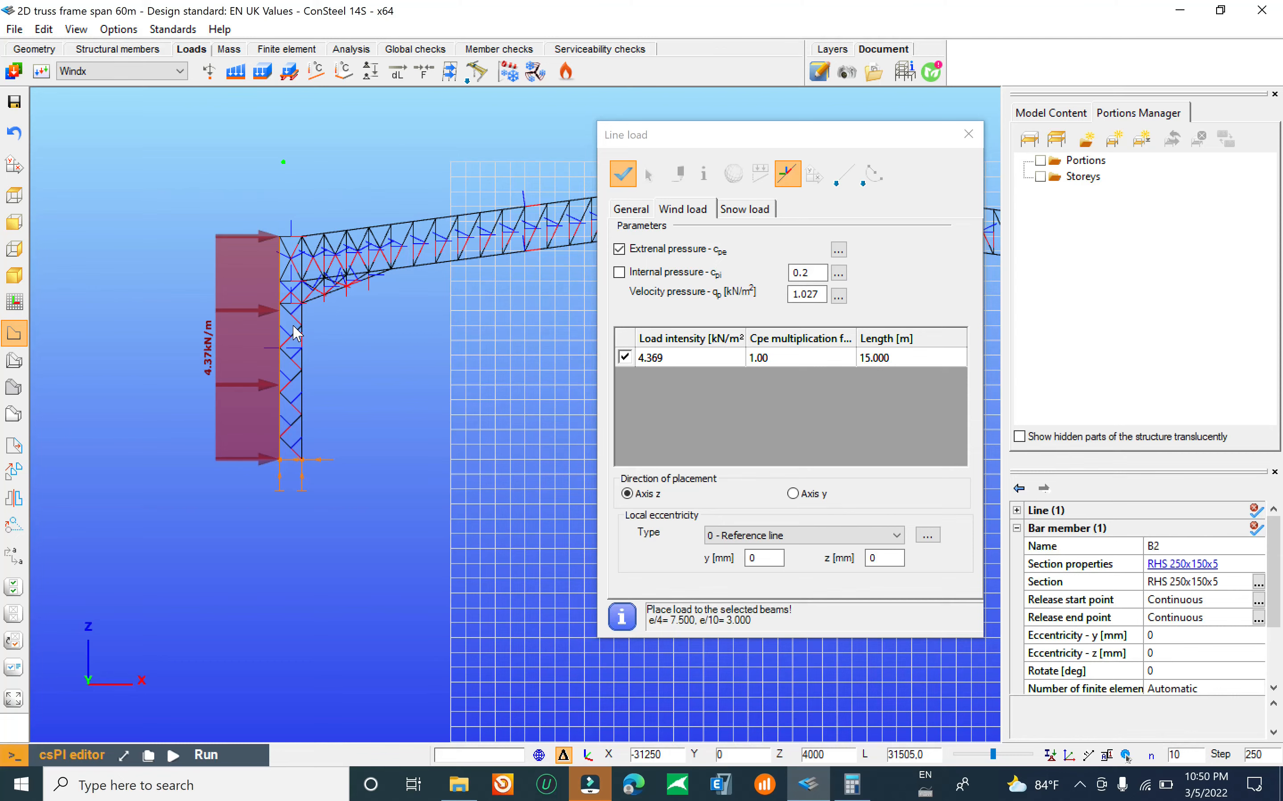
{"action": "scroll", "coordinate": [305, 334], "scroll_direction": "down", "scroll_amount": 6}
{"action": "scroll", "coordinate": [490, 371], "scroll_direction": "up", "scroll_amount": 6}
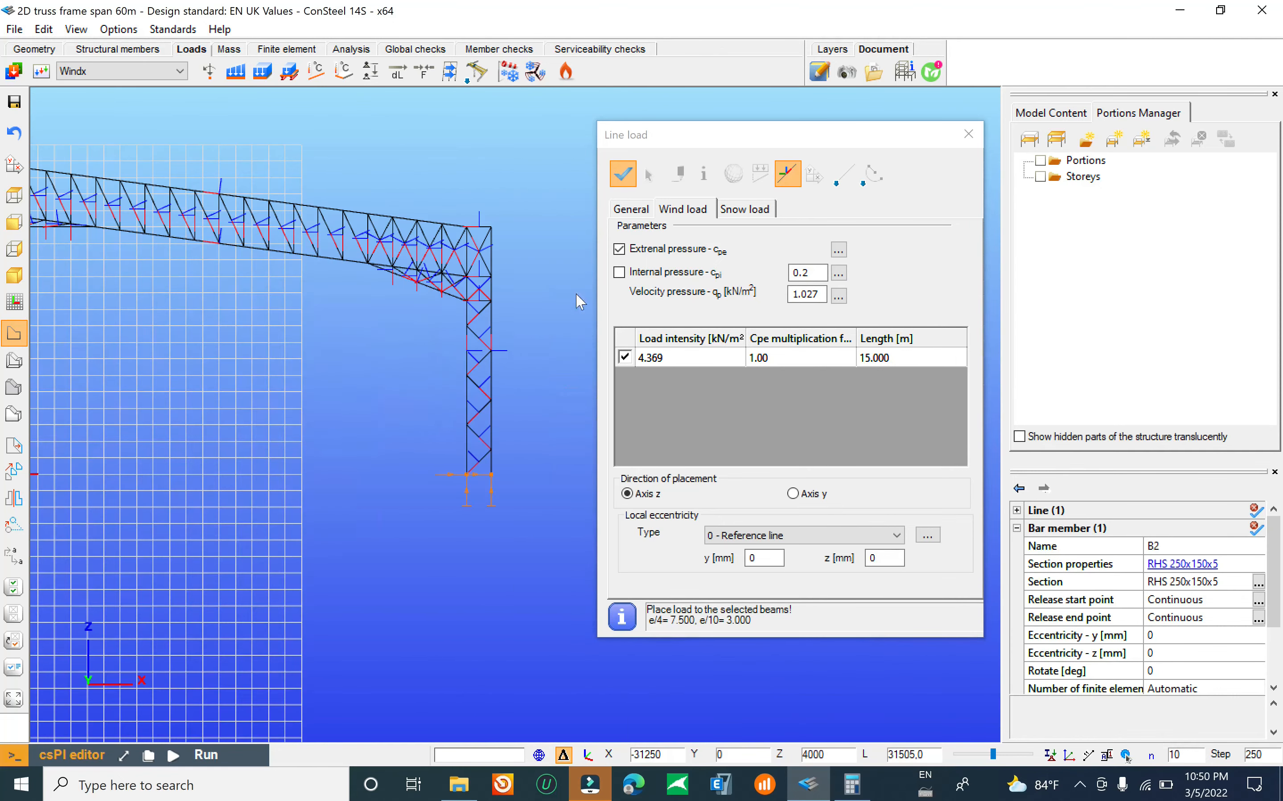
{"action": "left_click", "coordinate": [838, 250]}
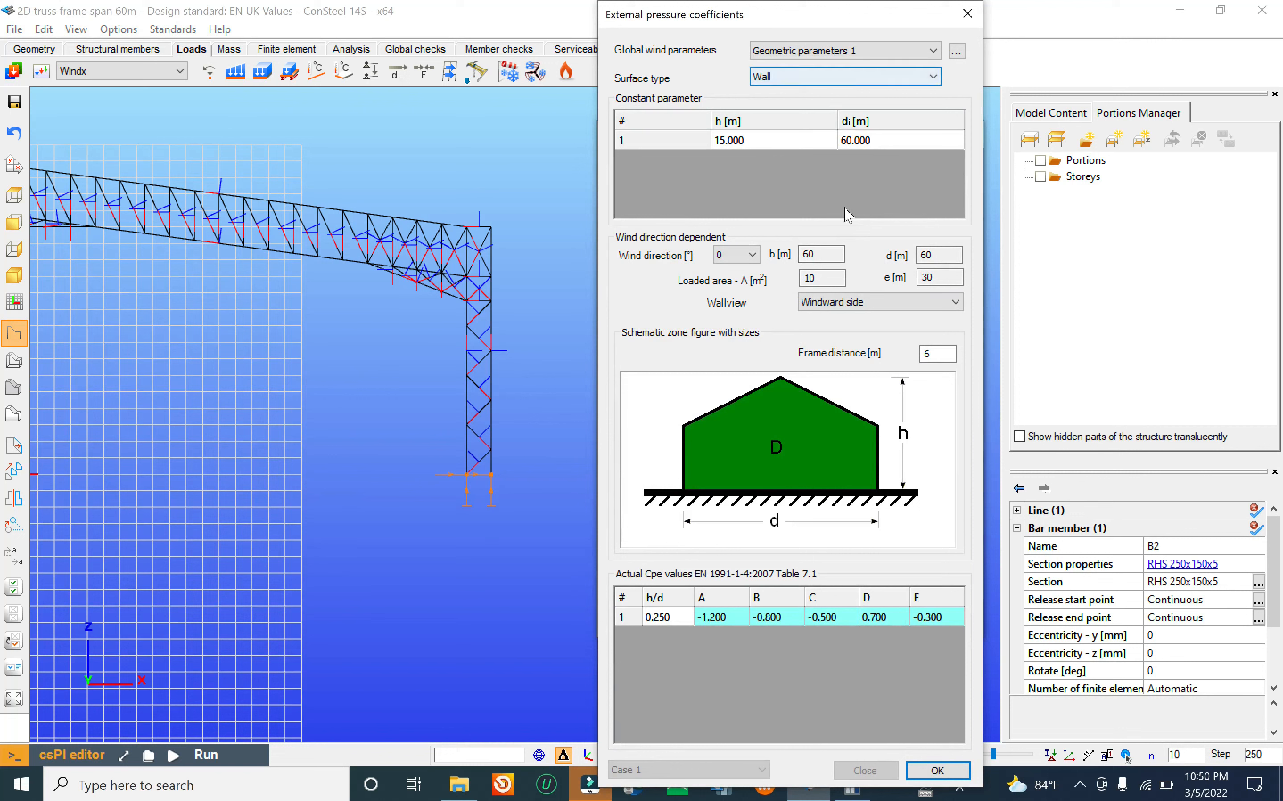
{"action": "left_click", "coordinate": [869, 302]}
{"action": "left_click", "coordinate": [869, 337]}
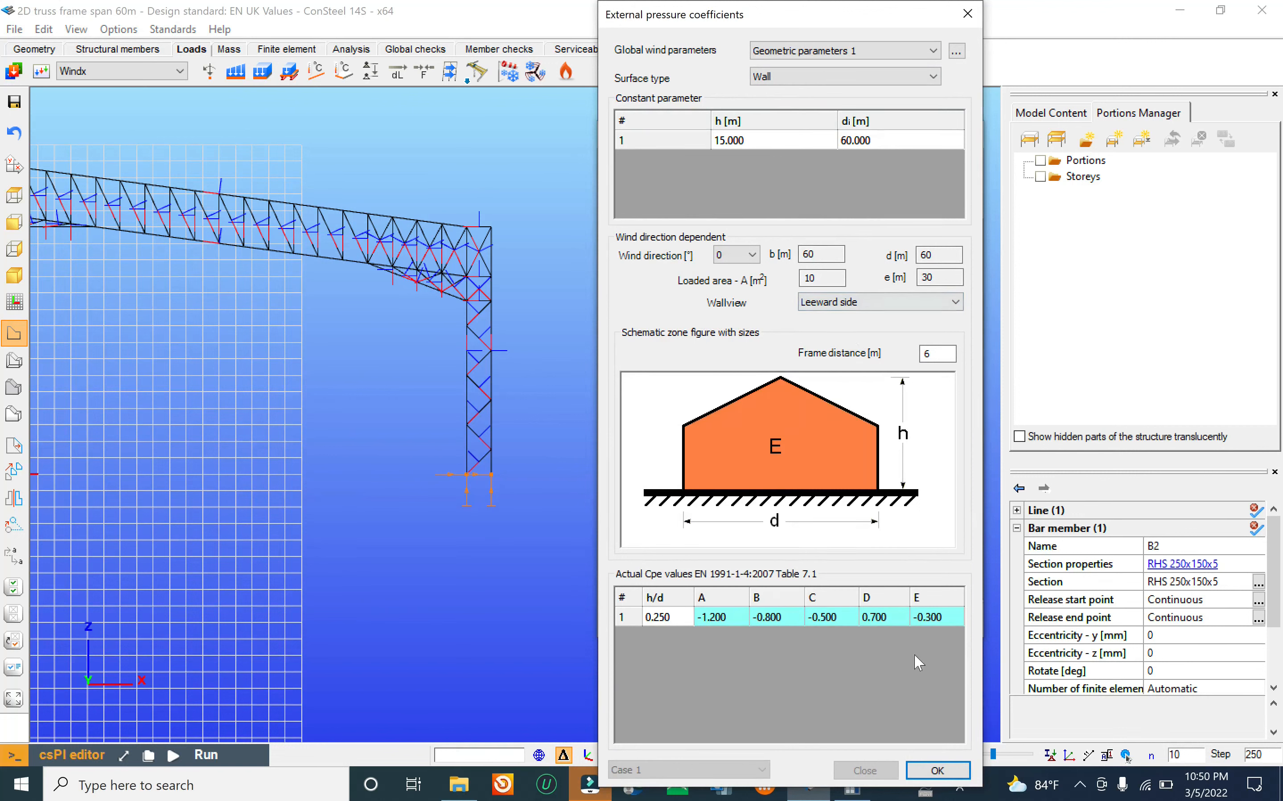
{"action": "left_click", "coordinate": [938, 771]}
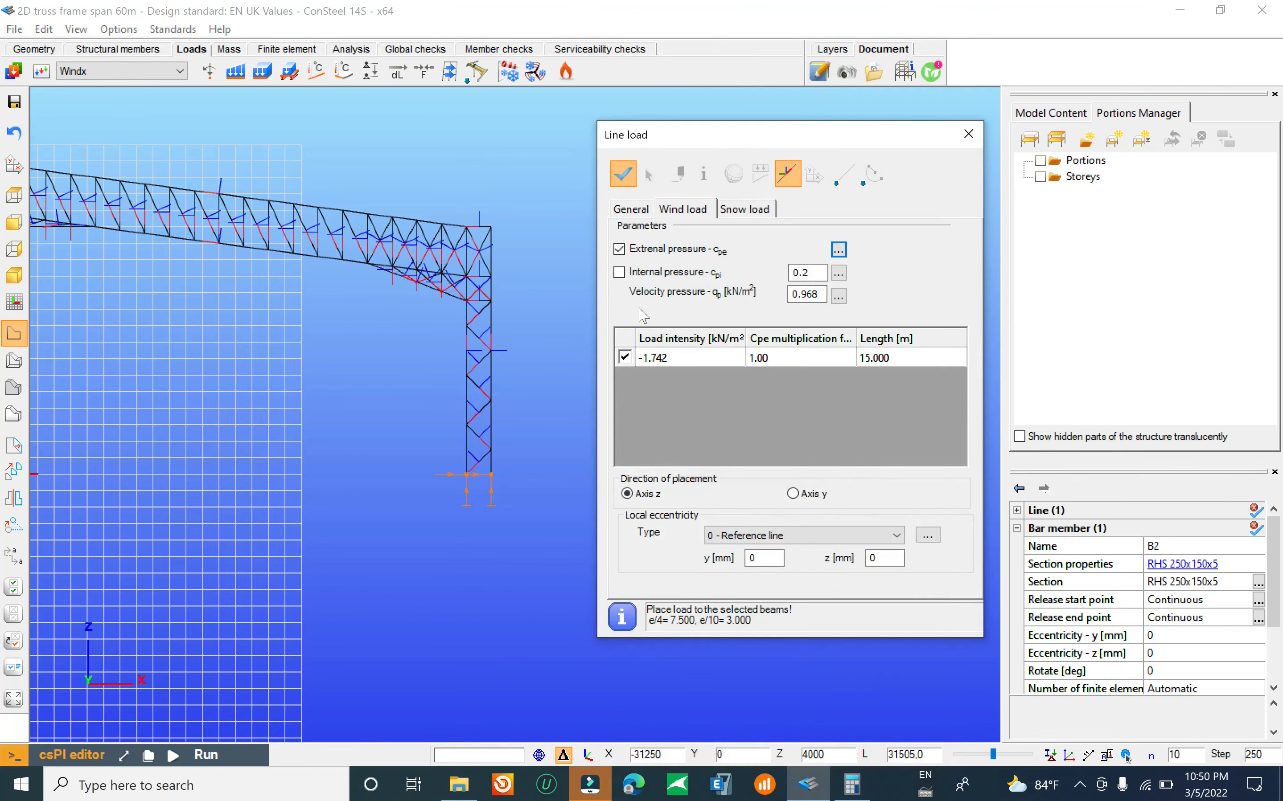
Step: Select the outer chord of the right column and restart the wind line load
{"action": "scroll", "coordinate": [506, 325], "scroll_direction": "down", "scroll_amount": 3}
{"action": "scroll", "coordinate": [509, 329], "scroll_direction": "up", "scroll_amount": 6}
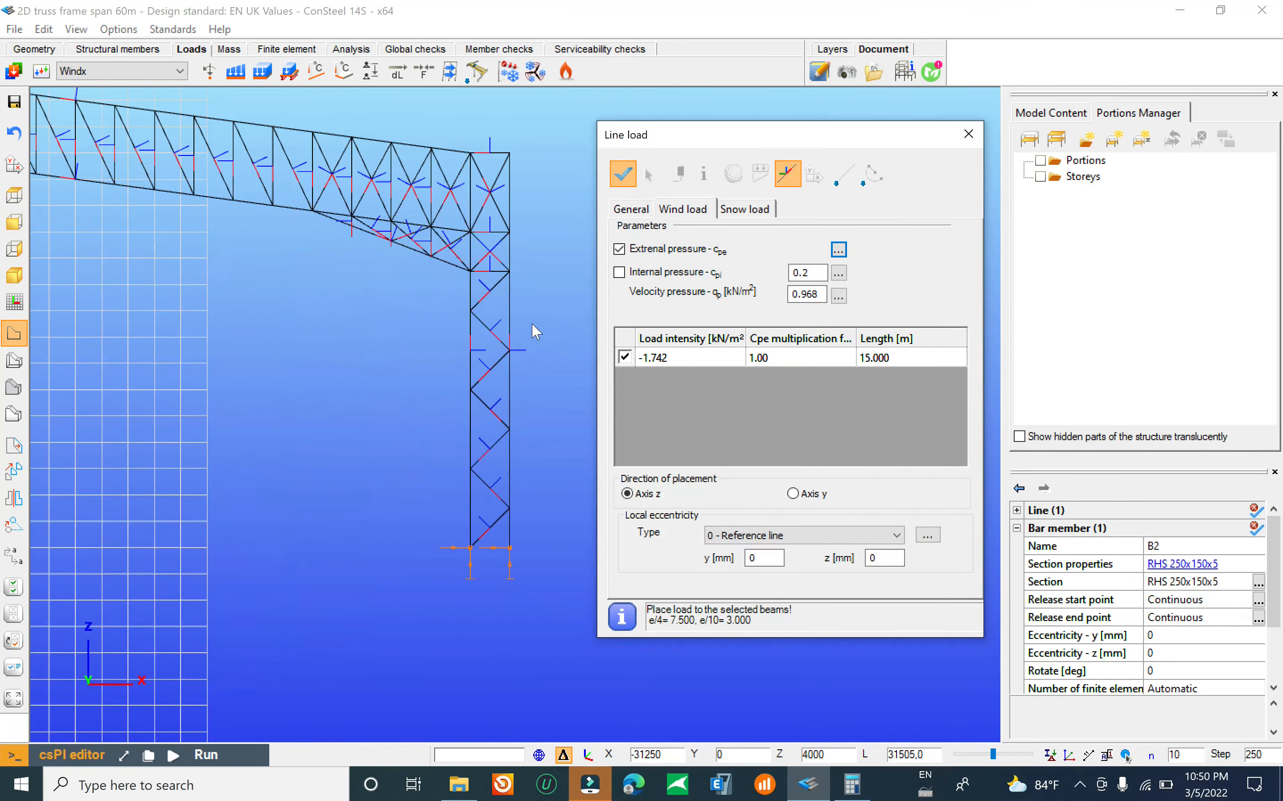
{"action": "left_click", "coordinate": [532, 278]}
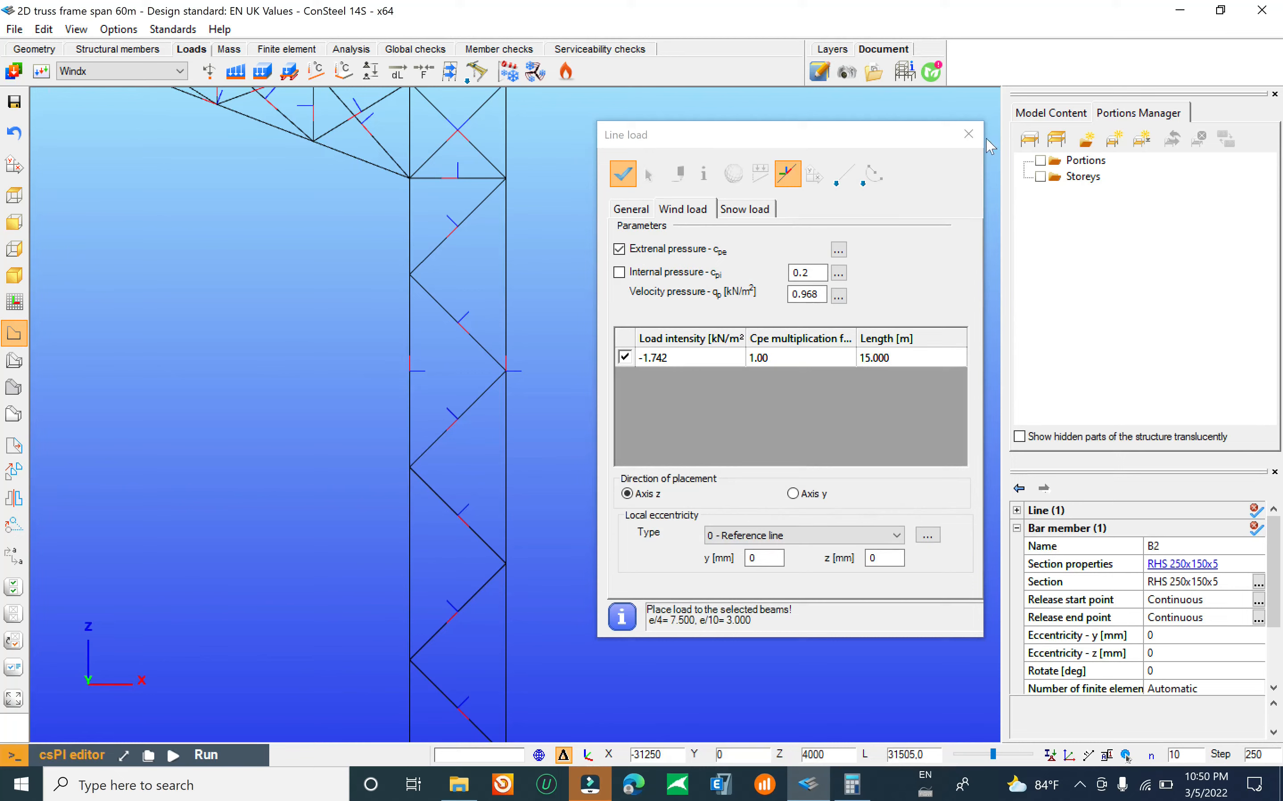
{"action": "left_click", "coordinate": [969, 134]}
{"action": "left_click", "coordinate": [506, 274]}
{"action": "scroll", "coordinate": [562, 362], "scroll_direction": "down", "scroll_amount": 4}
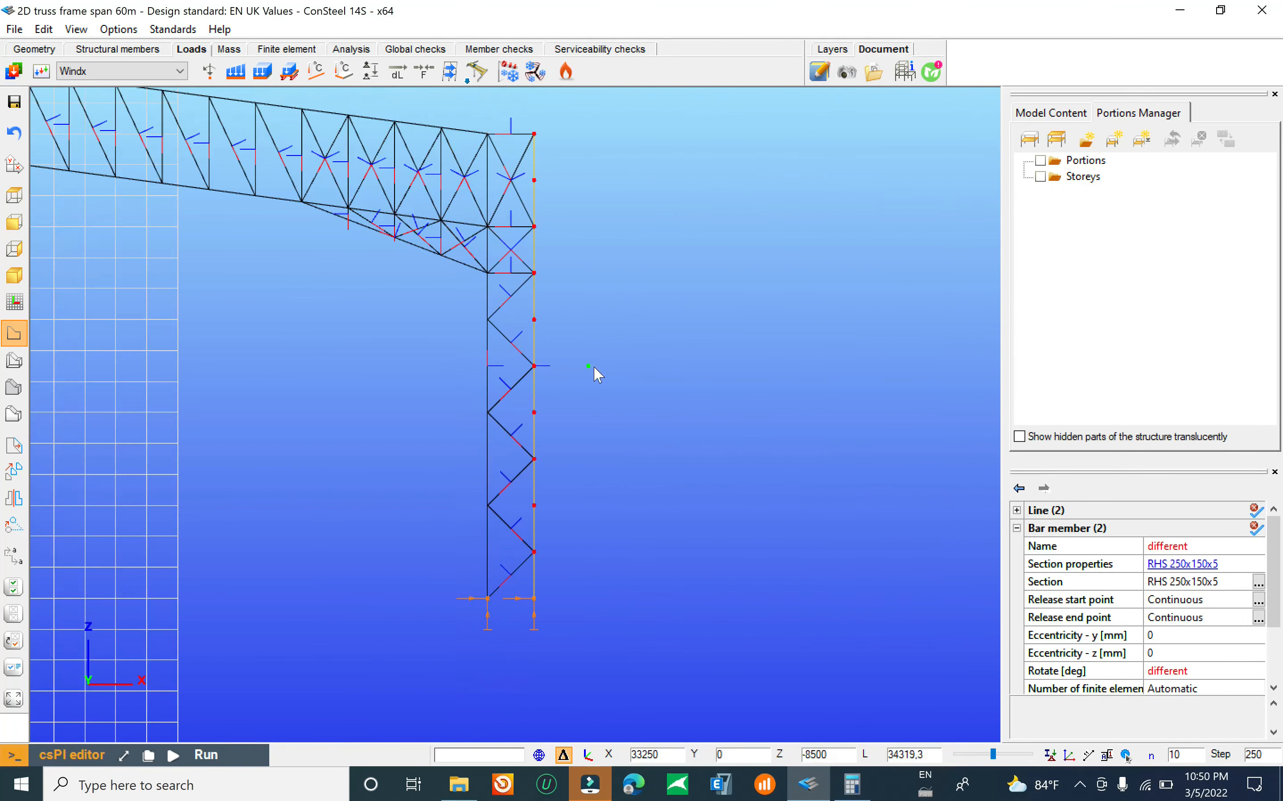
{"action": "left_click", "coordinate": [236, 71]}
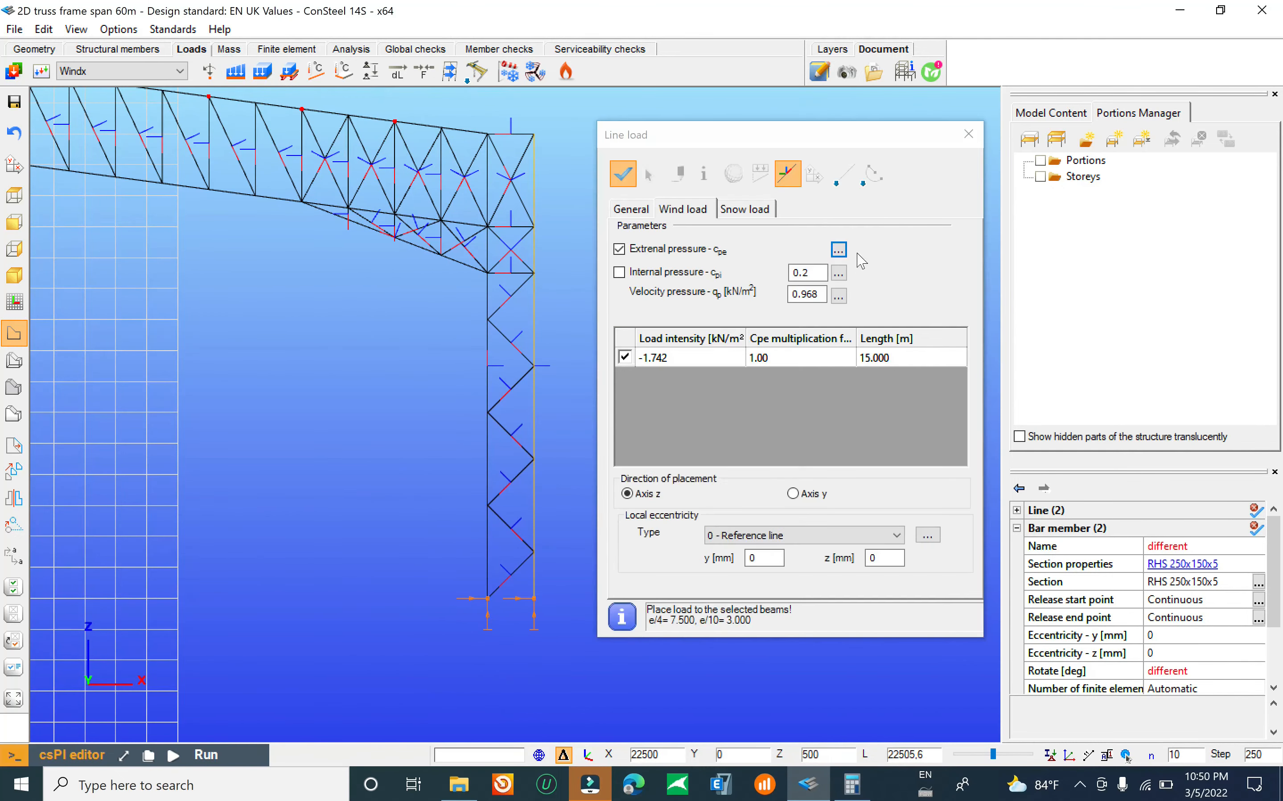
Step: Set the wall height h to 19 m in the leeward external pressure coefficients
{"action": "left_click", "coordinate": [838, 249]}
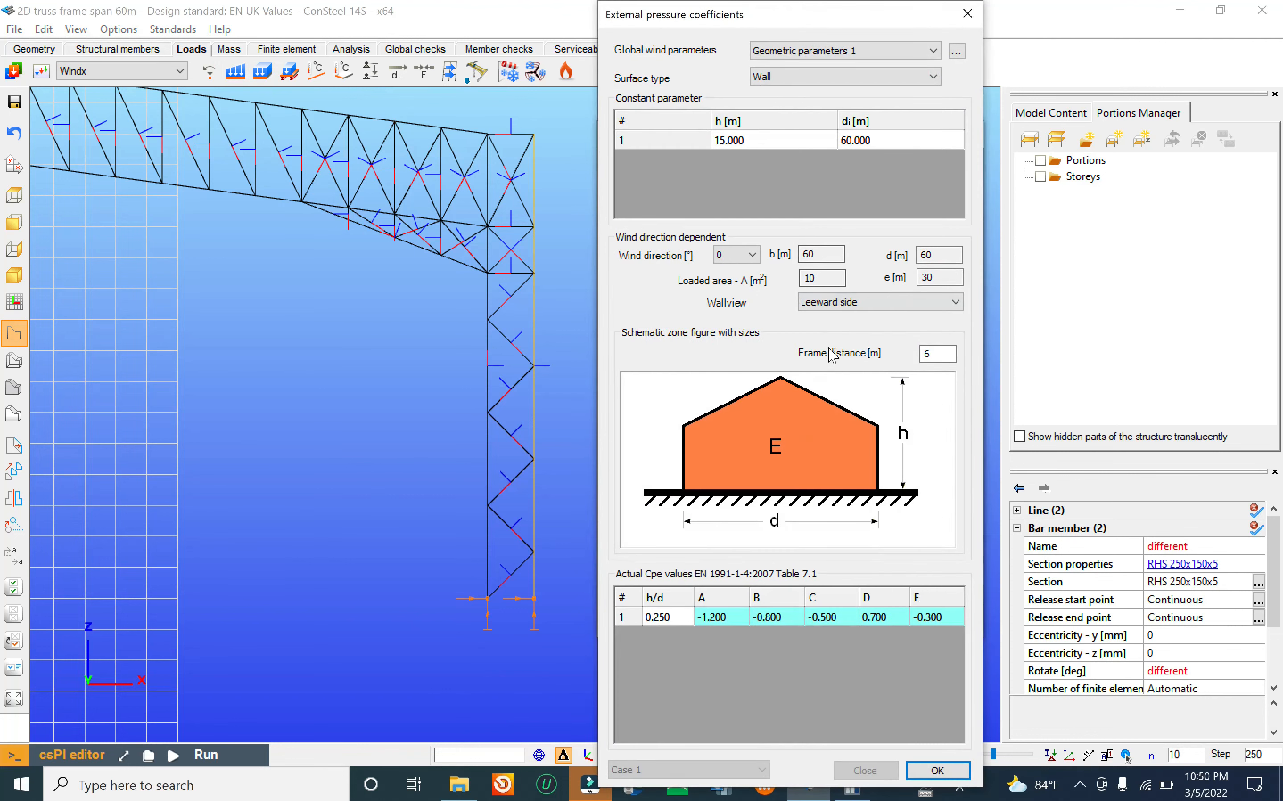
{"action": "left_click_drag", "start_coordinate": [975, 510], "coordinate": [977, 406]}
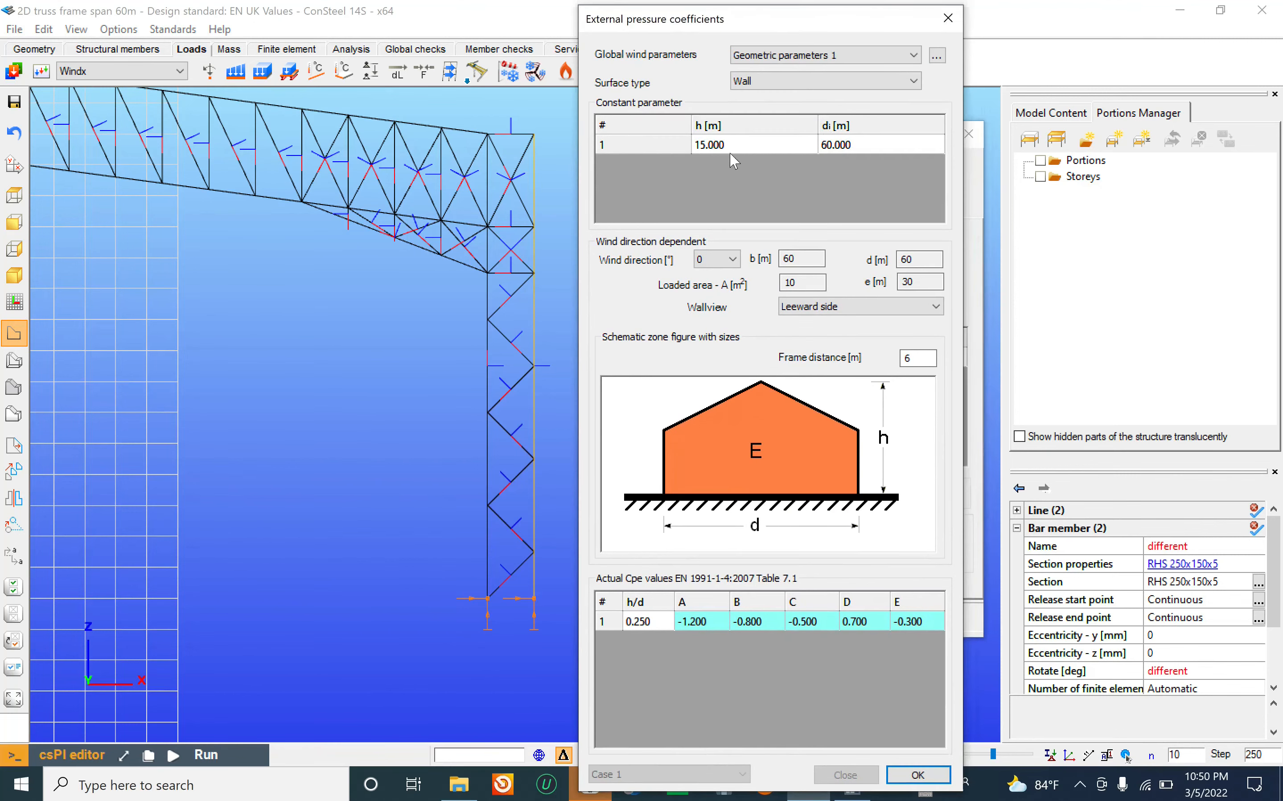
{"action": "left_click", "coordinate": [734, 149]}
{"action": "left_click", "coordinate": [741, 151]}
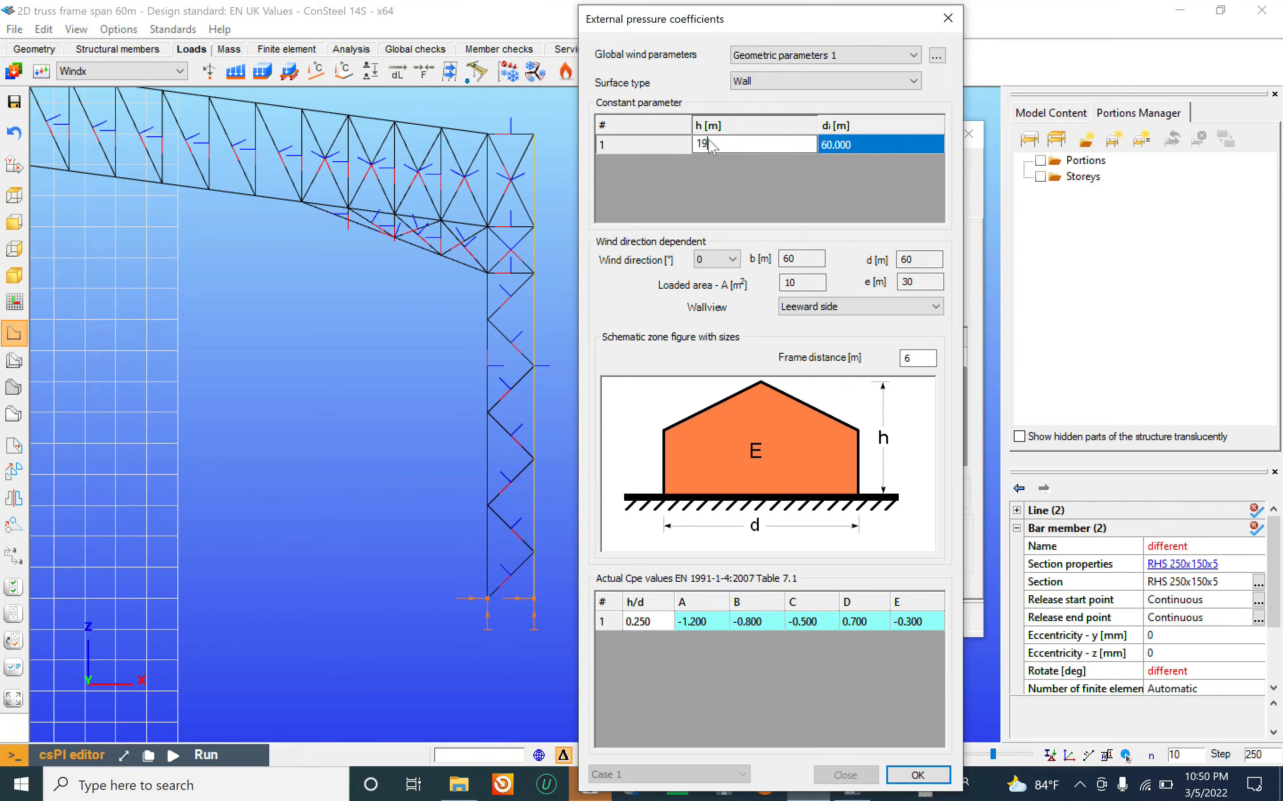
{"action": "left_click", "coordinate": [843, 146]}
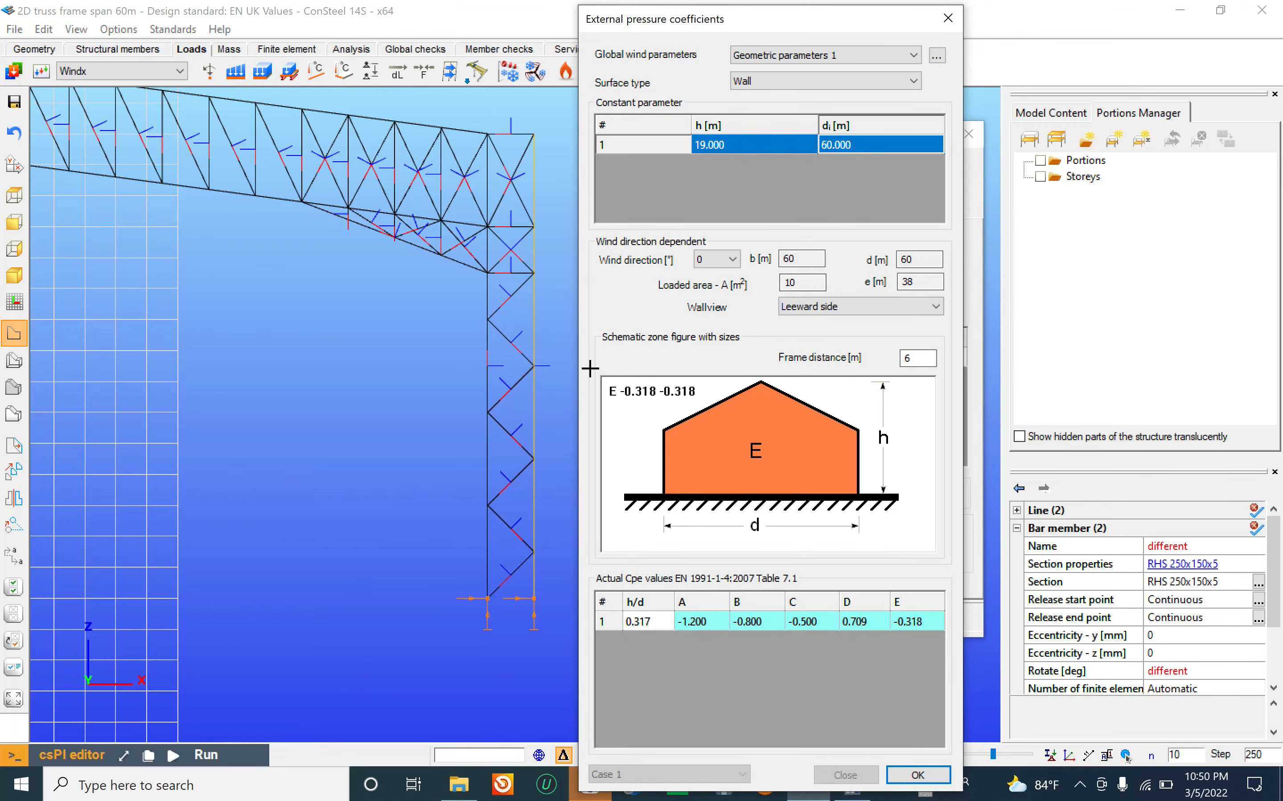
{"action": "left_click", "coordinate": [918, 775]}
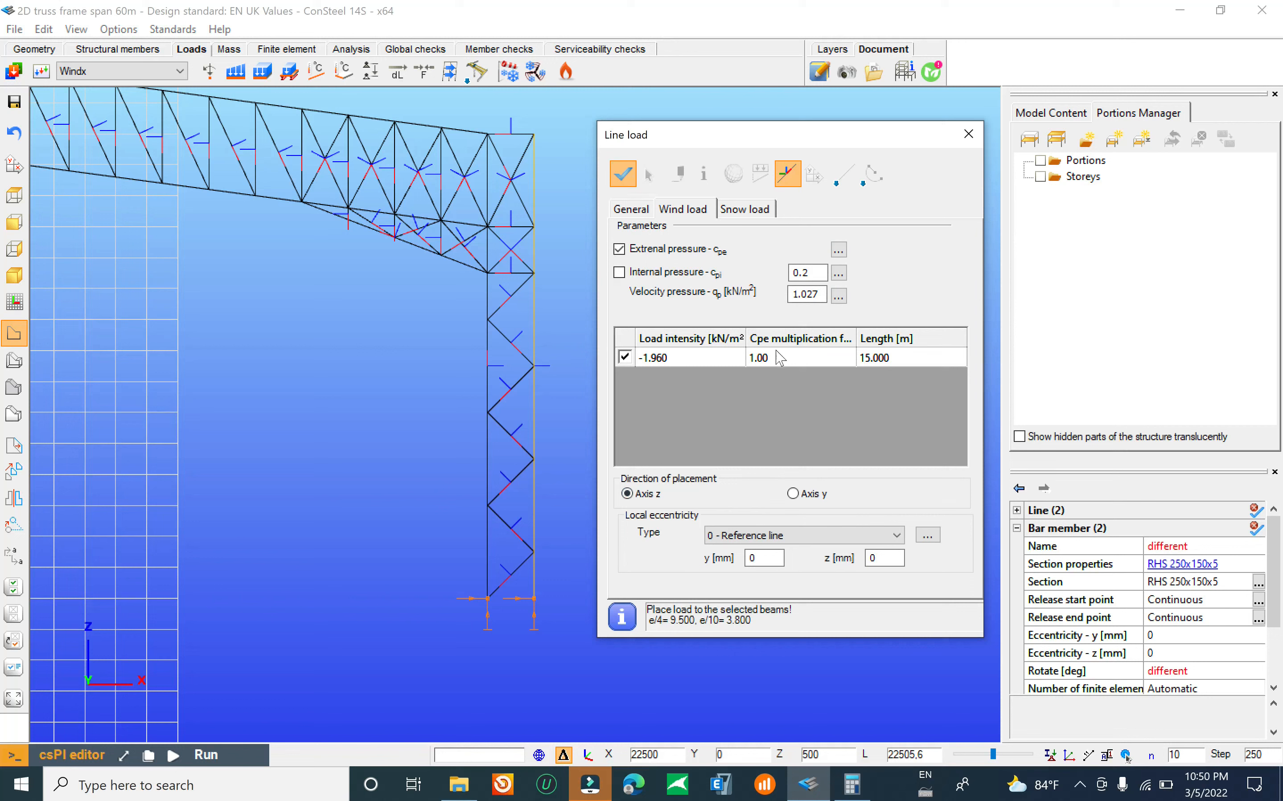
Step: Try placing the leeward line load on the selected column chords and undo it
{"action": "scroll", "coordinate": [552, 360], "scroll_direction": "down", "scroll_amount": 2}
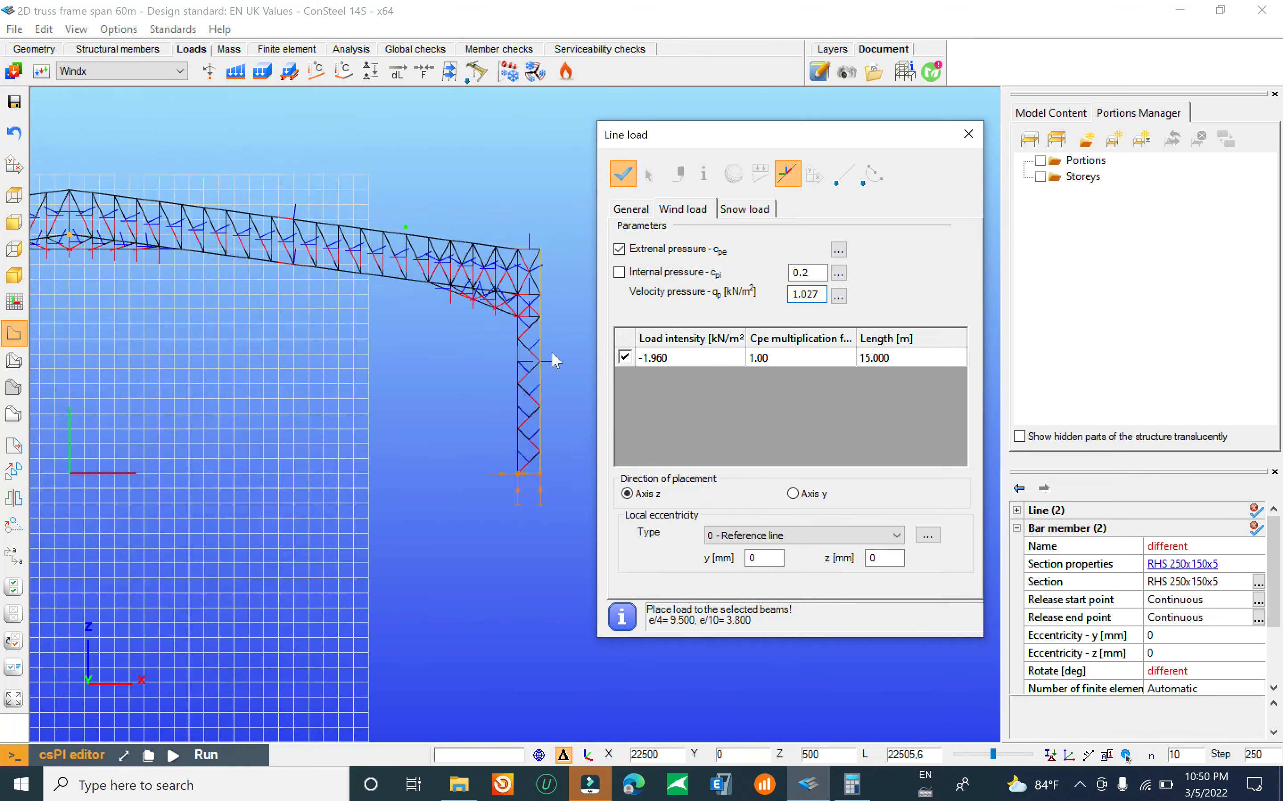
{"action": "scroll", "coordinate": [530, 349], "scroll_direction": "down", "scroll_amount": 3}
{"action": "scroll", "coordinate": [165, 339], "scroll_direction": "up", "scroll_amount": 2}
{"action": "scroll", "coordinate": [318, 339], "scroll_direction": "up", "scroll_amount": 3}
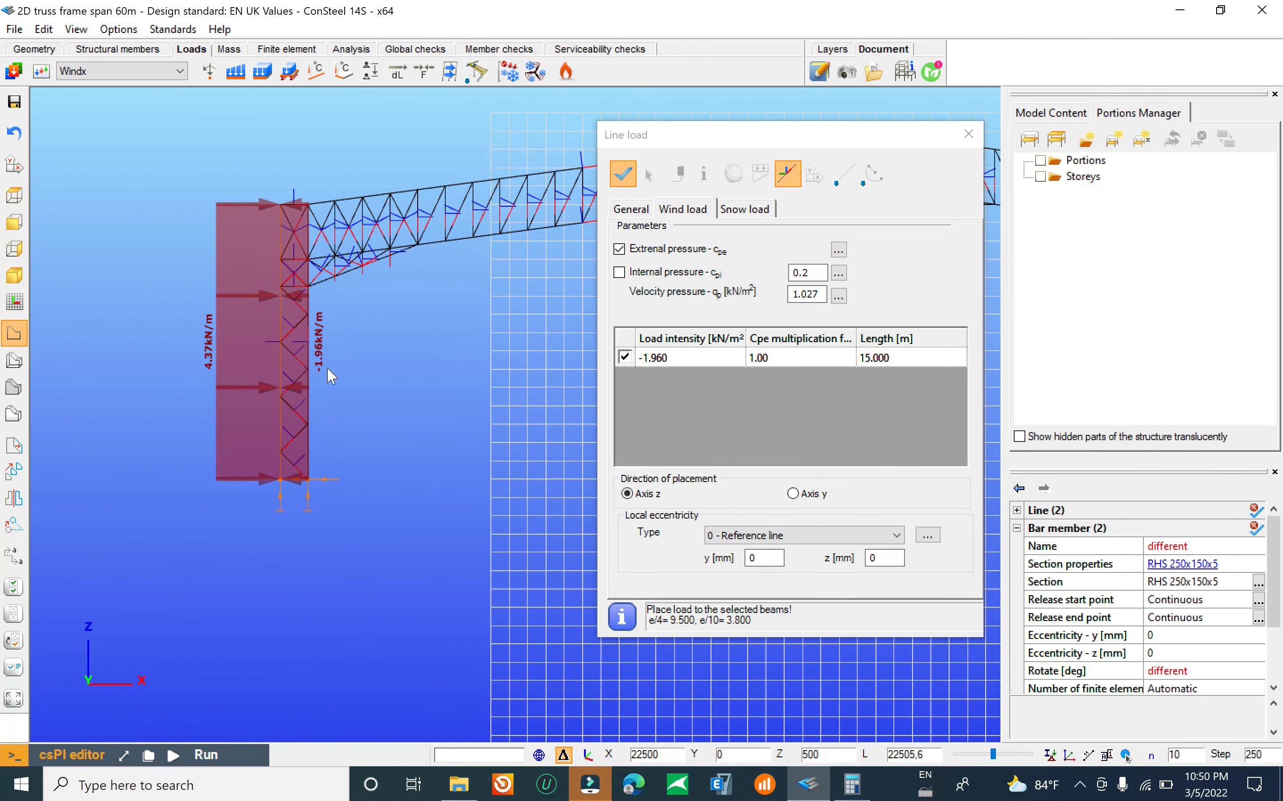
{"action": "scroll", "coordinate": [353, 372], "scroll_direction": "up", "scroll_amount": 1}
{"action": "key", "text": "Escape"}
{"action": "scroll", "coordinate": [339, 360], "scroll_direction": "down", "scroll_amount": 5}
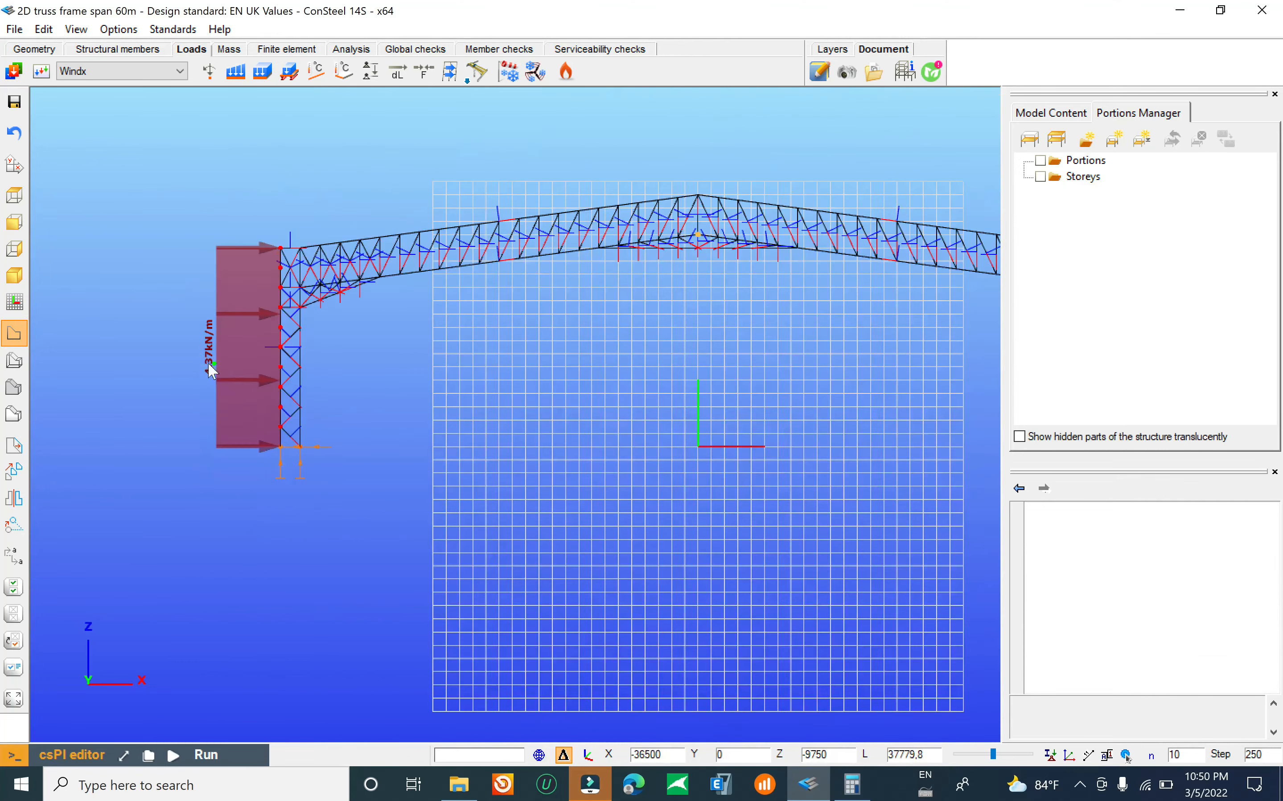
Step: Select only the outer chord of the right column and restart the wind line load on it
{"action": "middle_click_drag", "start_coordinate": [684, 351], "coordinate": [604, 373]}
{"action": "scroll", "coordinate": [610, 372], "scroll_direction": "up", "scroll_amount": 2}
{"action": "scroll", "coordinate": [654, 367], "scroll_direction": "up", "scroll_amount": 3}
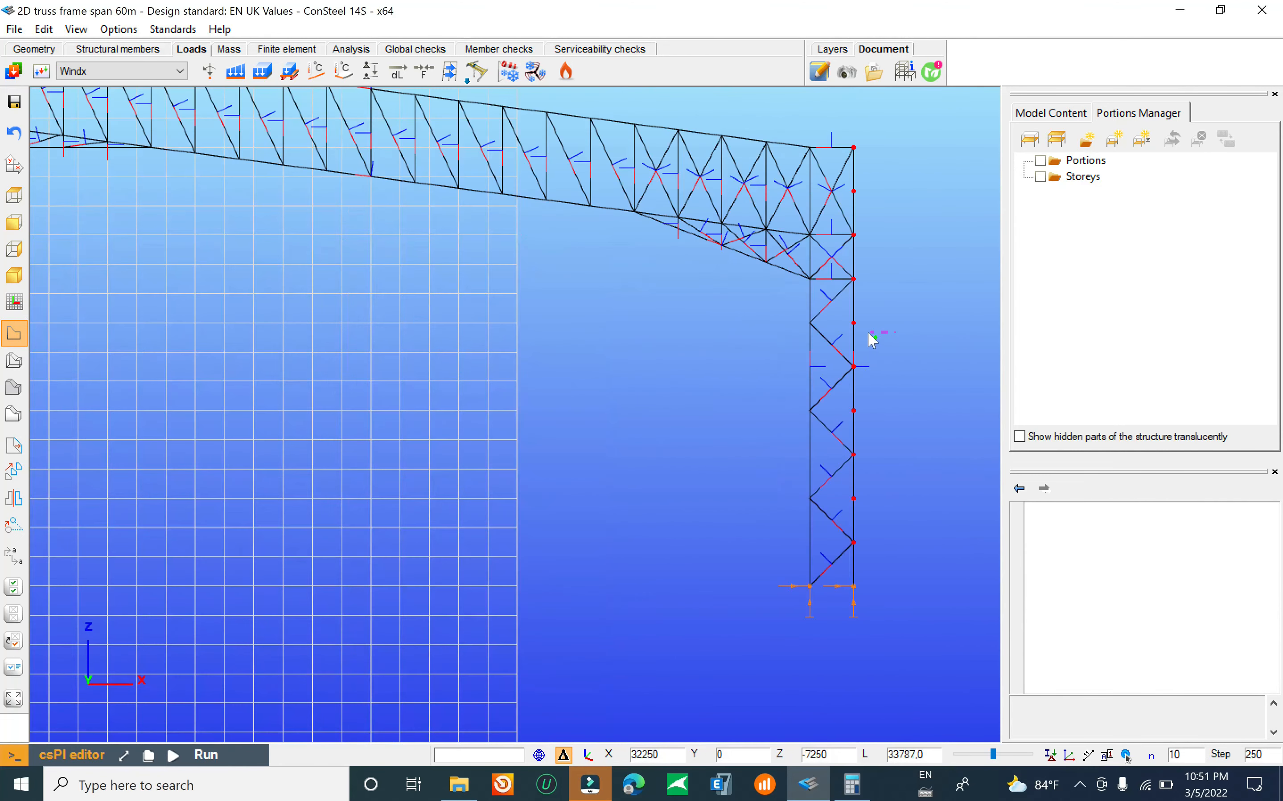
{"action": "left_click", "coordinate": [837, 350]}
{"action": "left_click", "coordinate": [101, 129]}
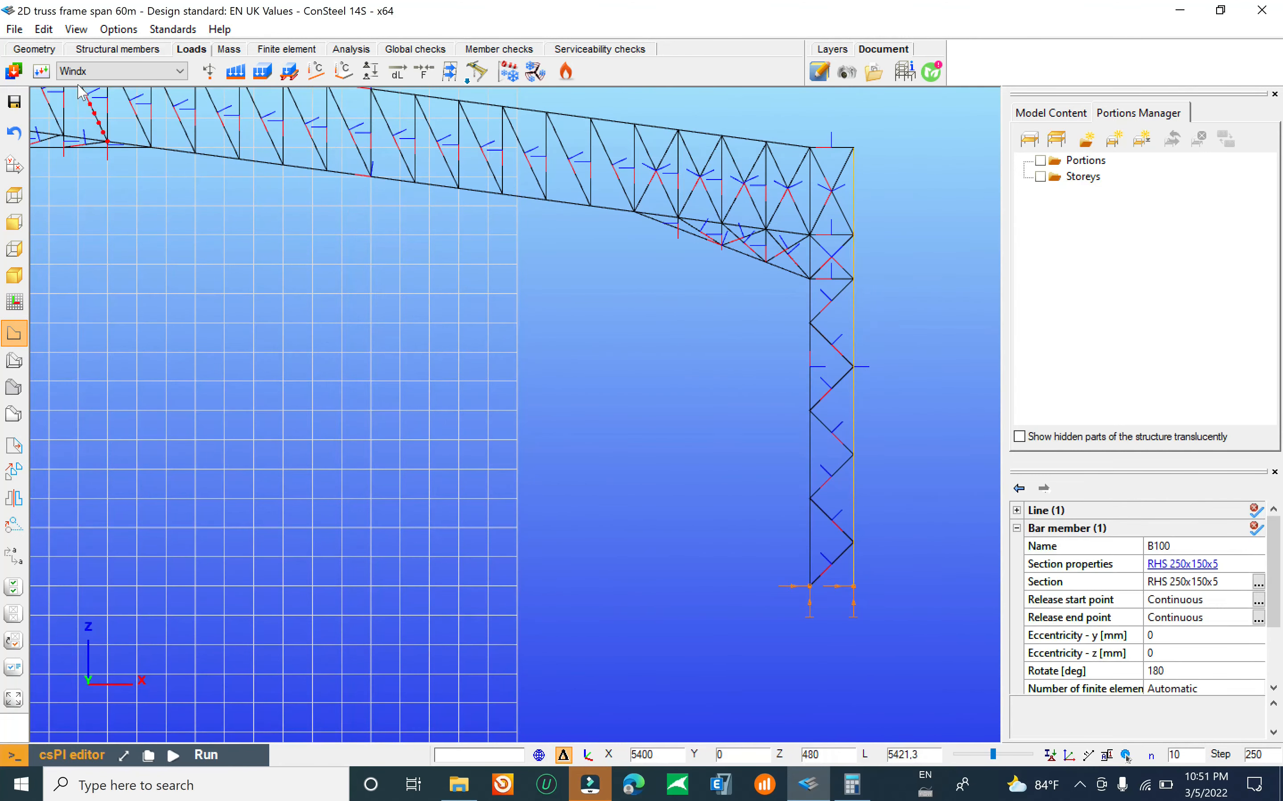
{"action": "left_click", "coordinate": [236, 71]}
{"action": "left_click_drag", "start_coordinate": [830, 135], "coordinate": [1103, 122]}
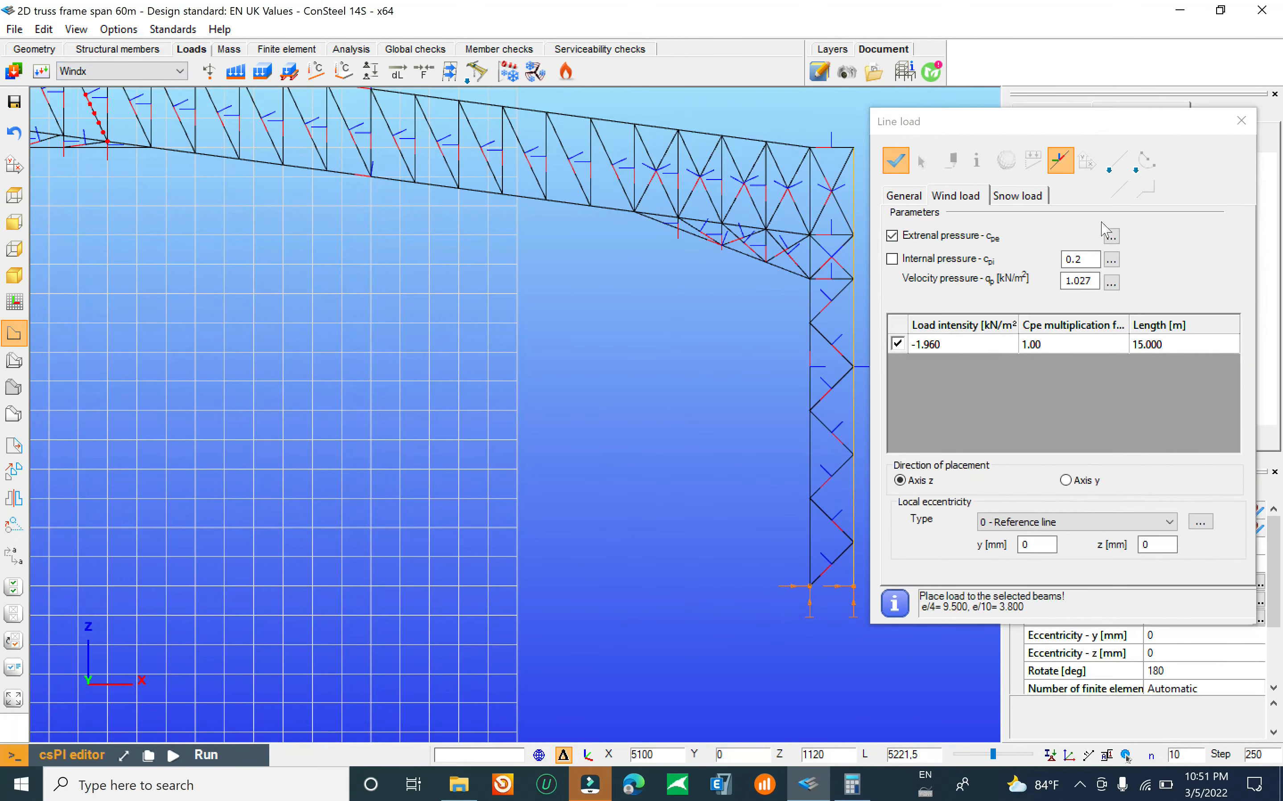
Step: Set the leeward wall height h to 19 m and place the wind line load on the right column's outer chord
{"action": "left_click", "coordinate": [1112, 236]}
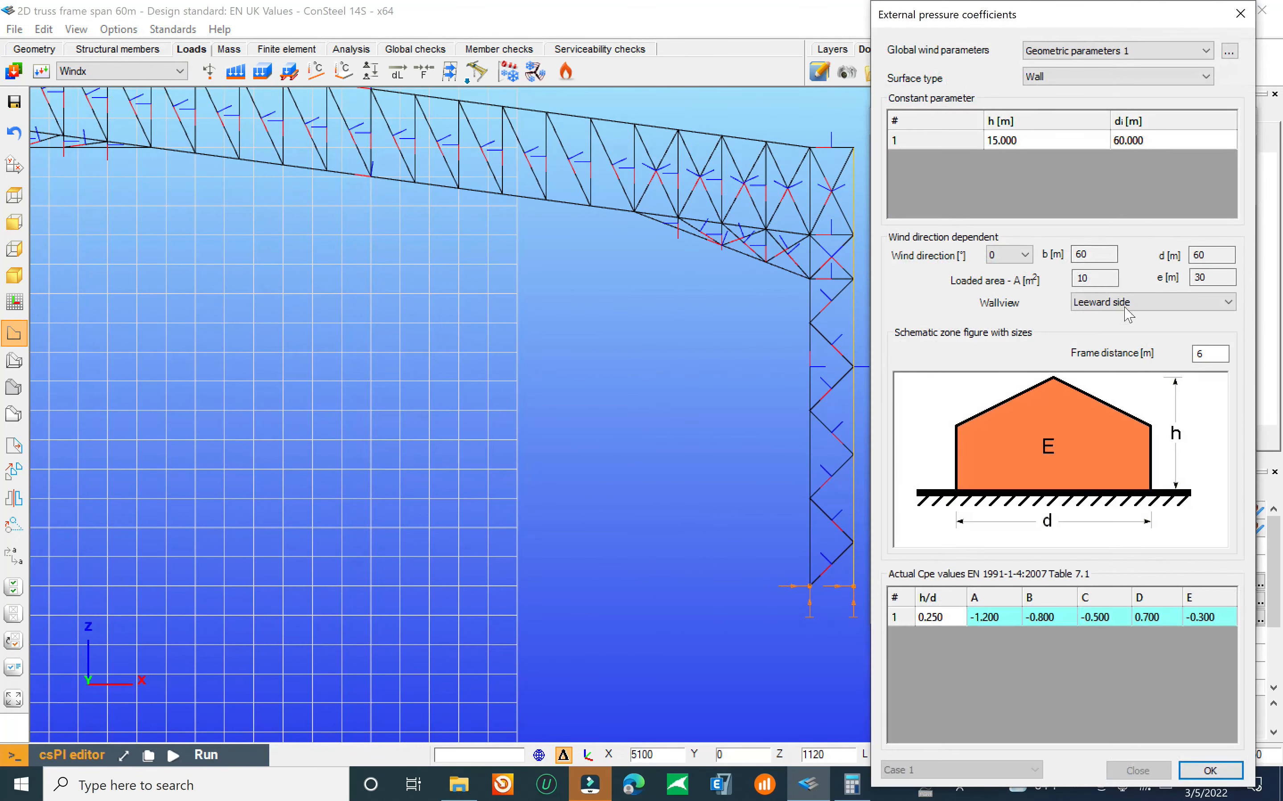
{"action": "left_click", "coordinate": [1020, 145]}
{"action": "left_click", "coordinate": [1020, 145]}
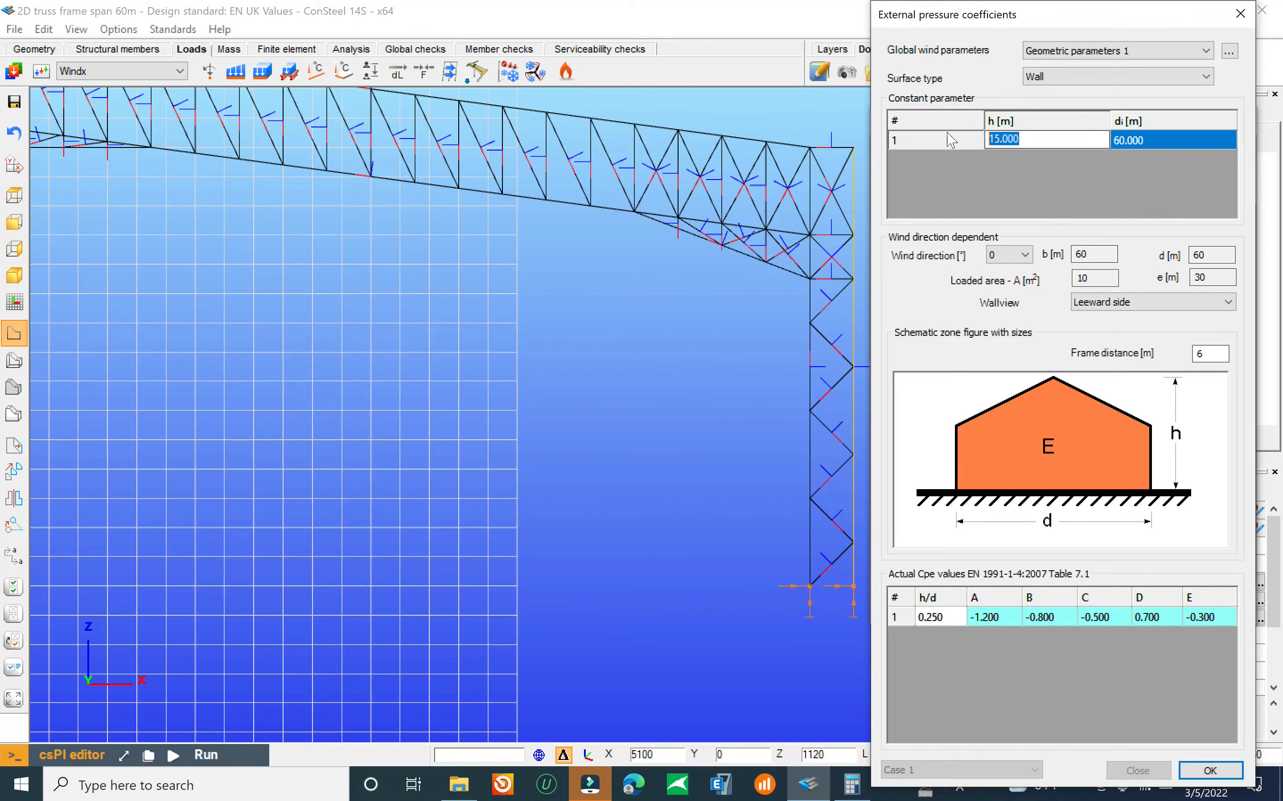
{"action": "type", "text": "1."}
{"action": "type", "text": "9"}
{"action": "left_click", "coordinate": [1210, 770]}
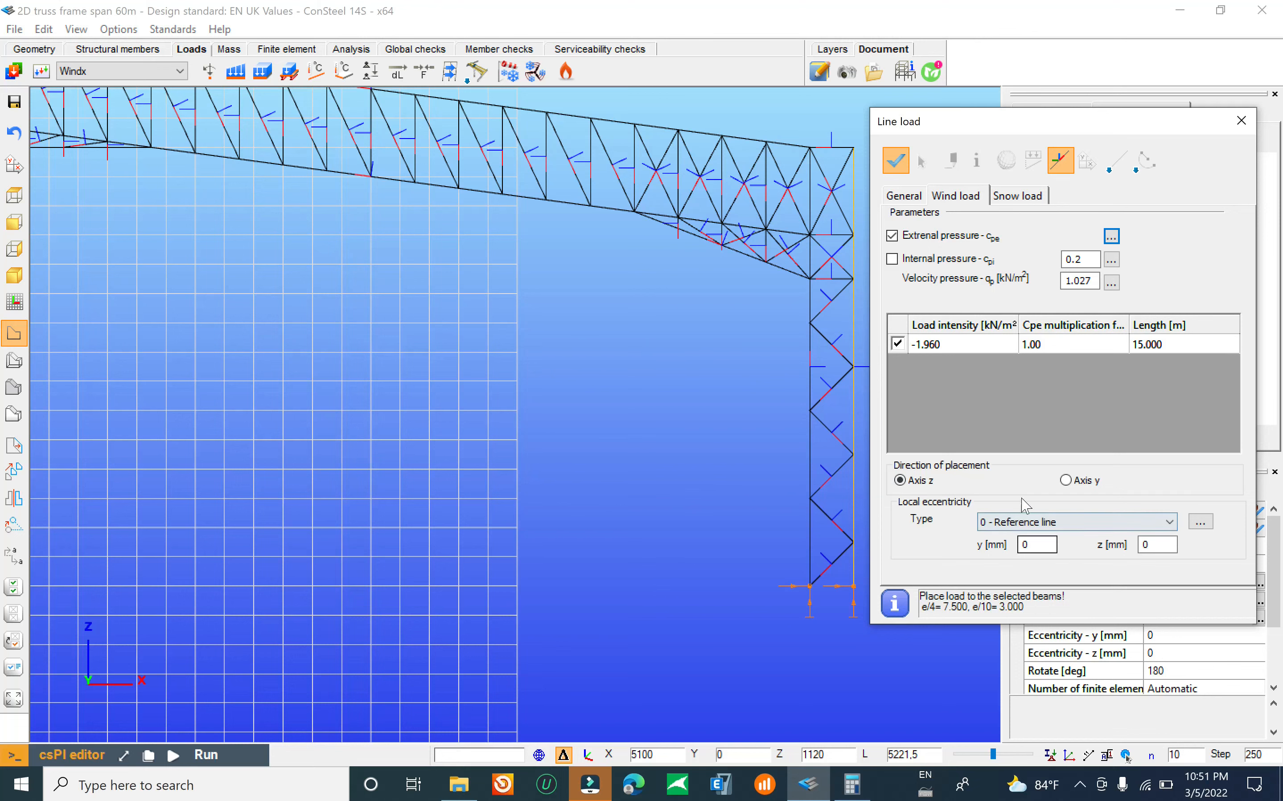
{"action": "left_click", "coordinate": [896, 161]}
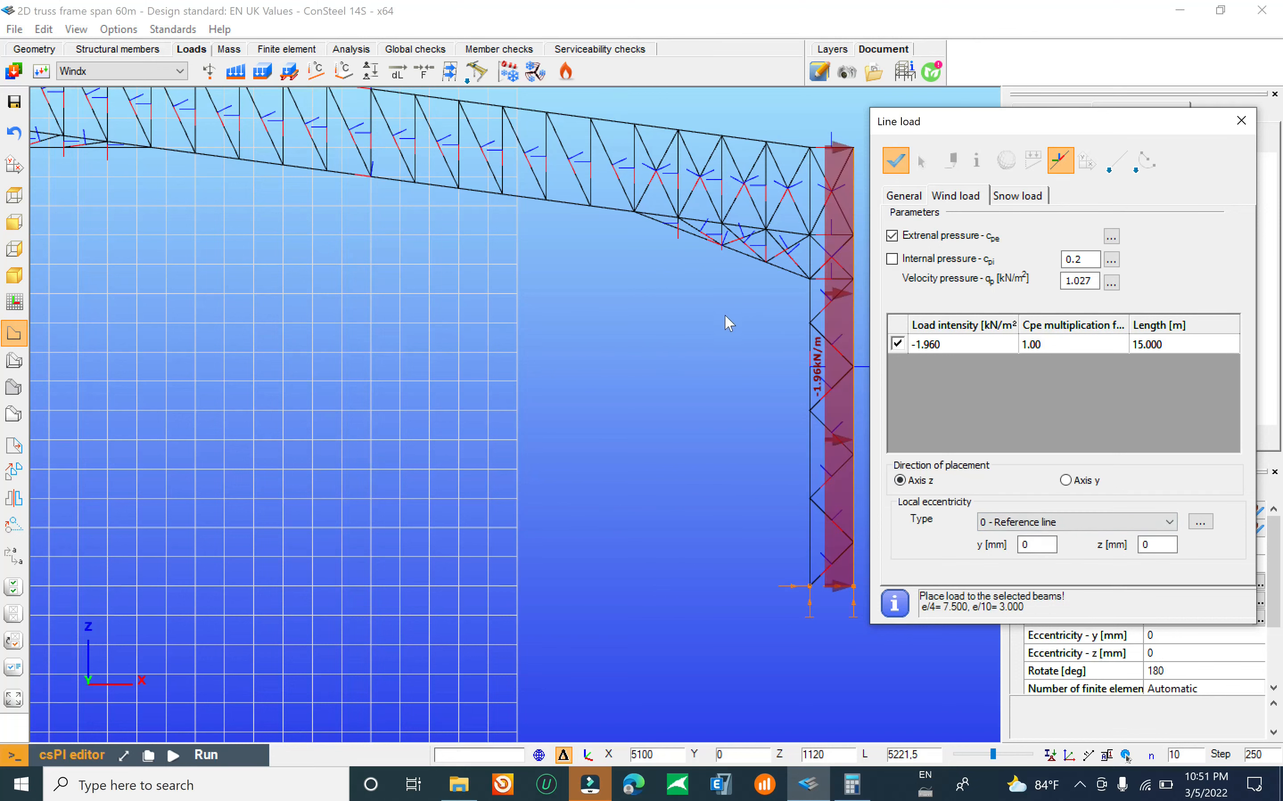
Step: Review the wind line loads on both outer columns, leave the line load settings, and save the model
{"action": "scroll", "coordinate": [728, 328], "scroll_direction": "down", "scroll_amount": 5}
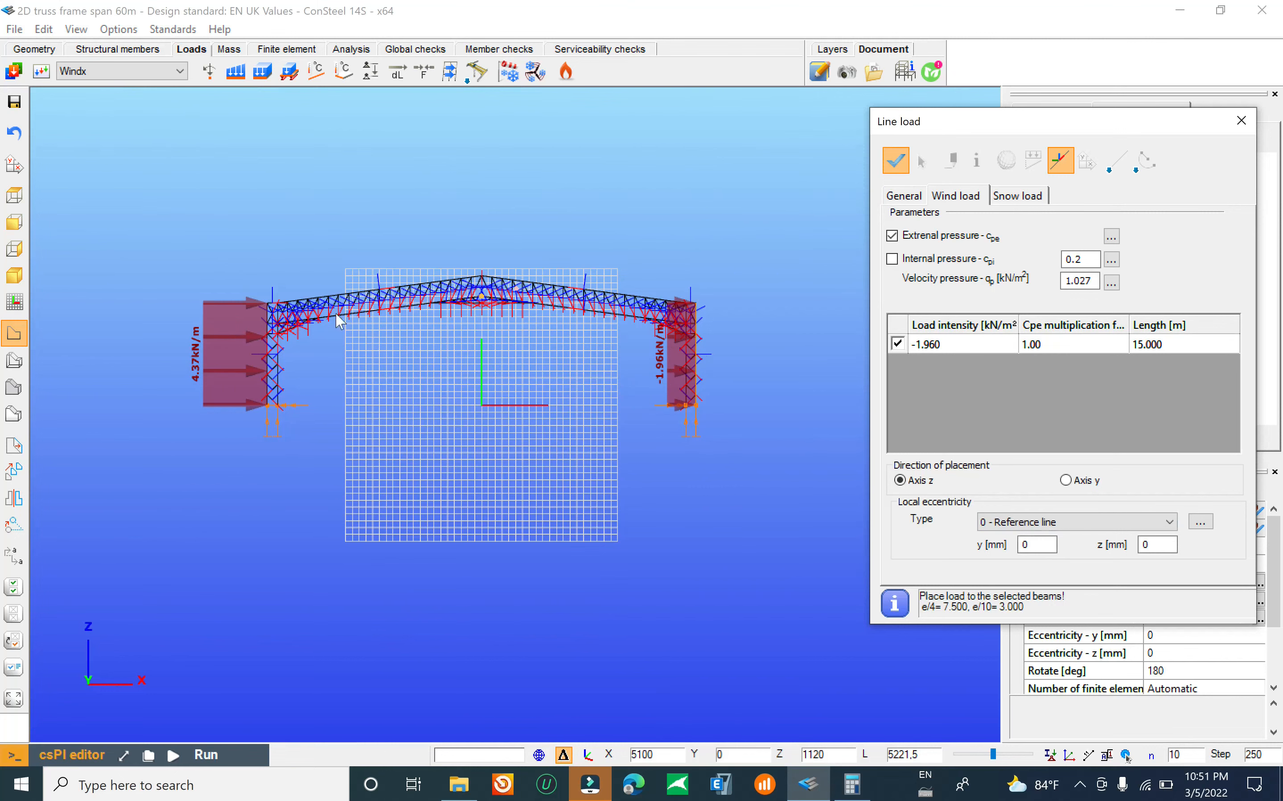
{"action": "scroll", "coordinate": [339, 320], "scroll_direction": "up", "scroll_amount": 5}
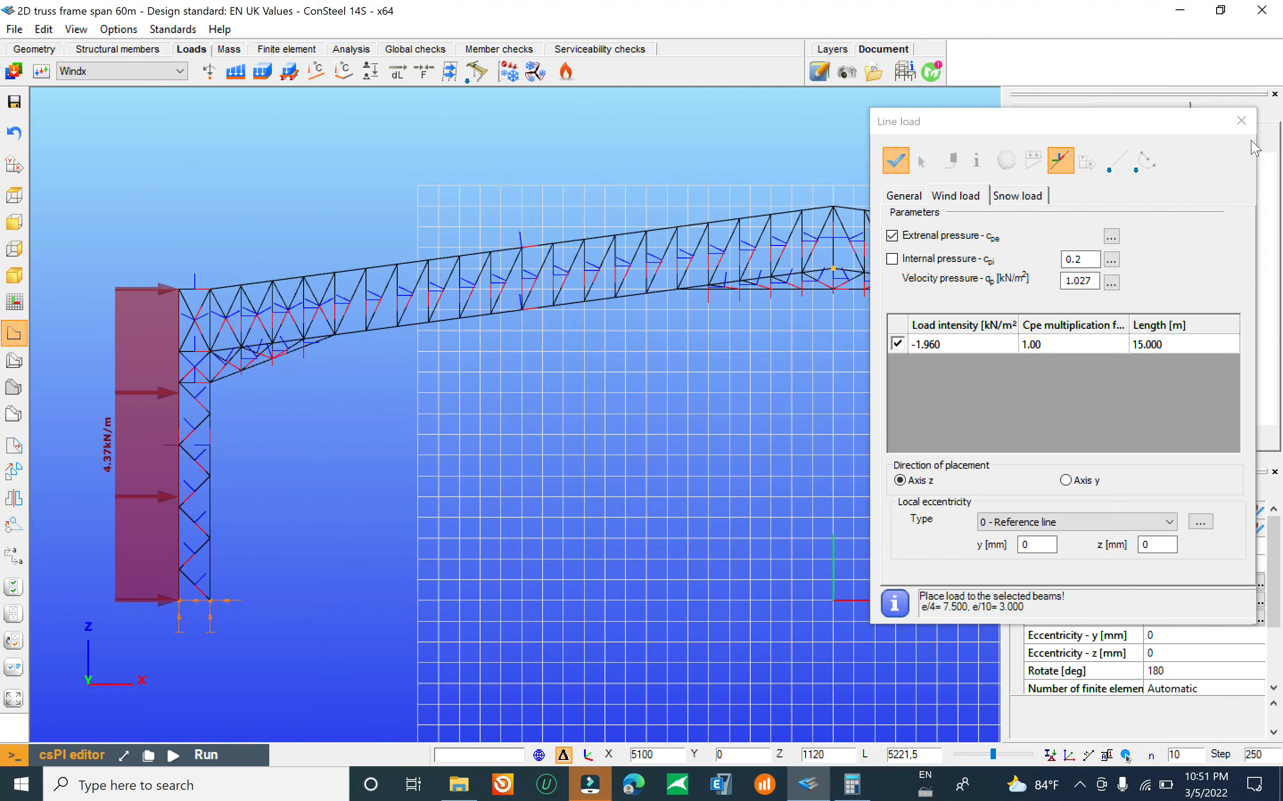
{"action": "left_click", "coordinate": [1241, 120]}
{"action": "left_click", "coordinate": [14, 29]}
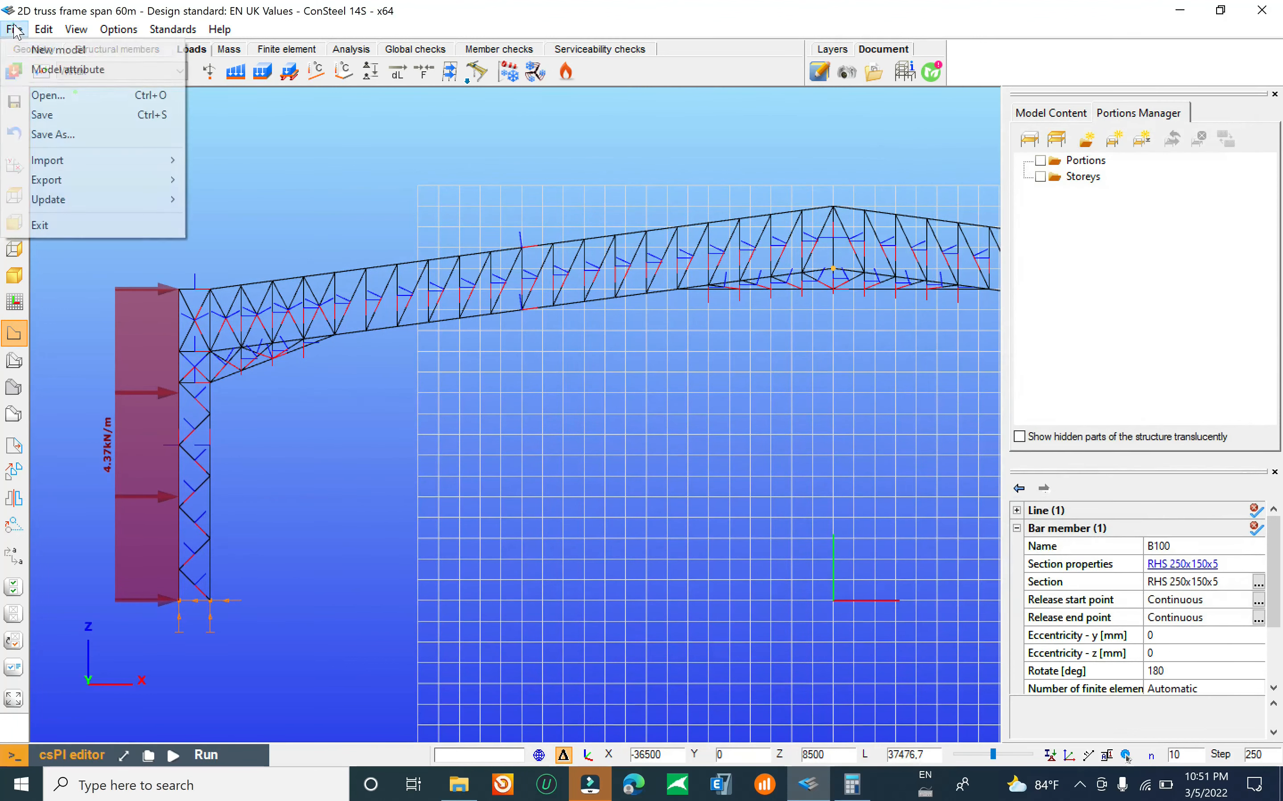
{"action": "left_click", "coordinate": [83, 114]}
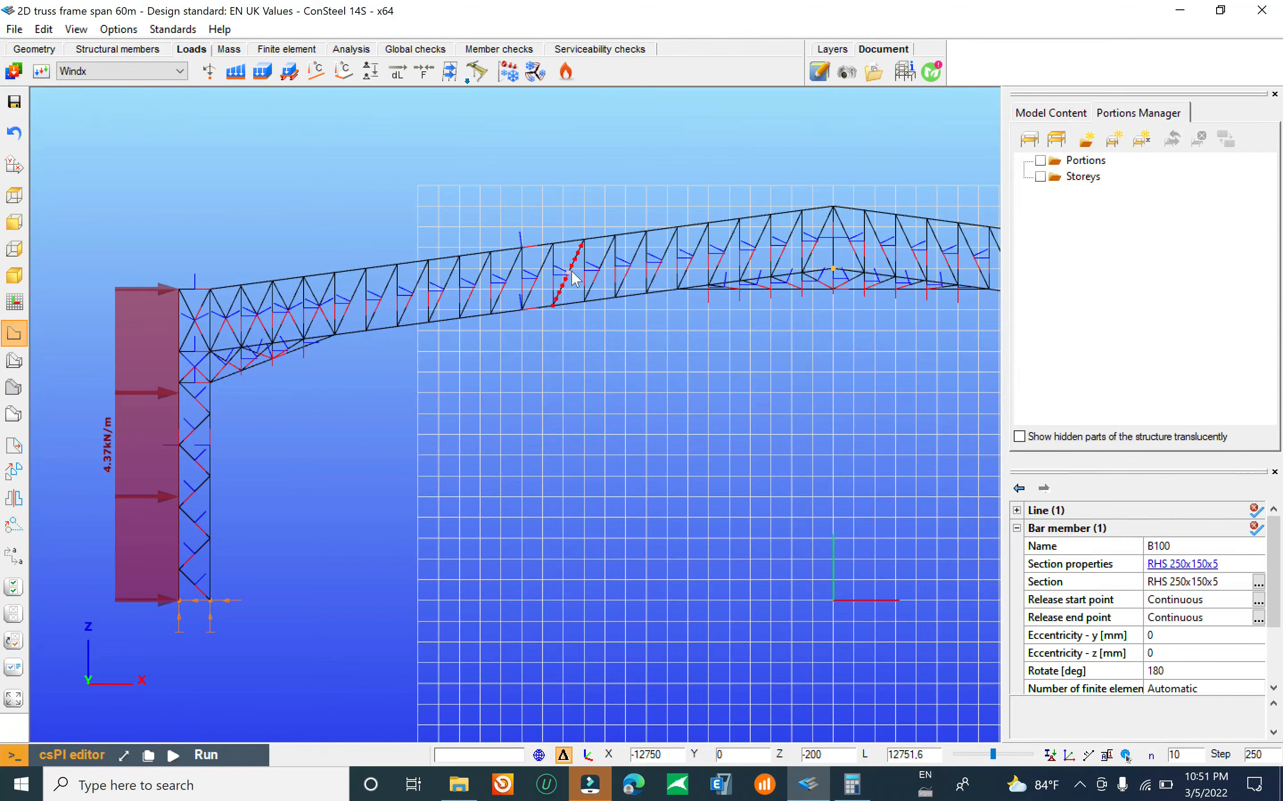
Step: Select both sloping top chords of the truss and set the wind line load's external pressure surface type to Duopitch roof
{"action": "scroll", "coordinate": [572, 252], "scroll_direction": "up", "scroll_amount": 5}
{"action": "scroll", "coordinate": [464, 337], "scroll_direction": "up", "scroll_amount": 4}
{"action": "left_click", "coordinate": [435, 324]}
{"action": "left_click", "coordinate": [302, 314]}
{"action": "scroll", "coordinate": [483, 244], "scroll_direction": "down", "scroll_amount": 8}
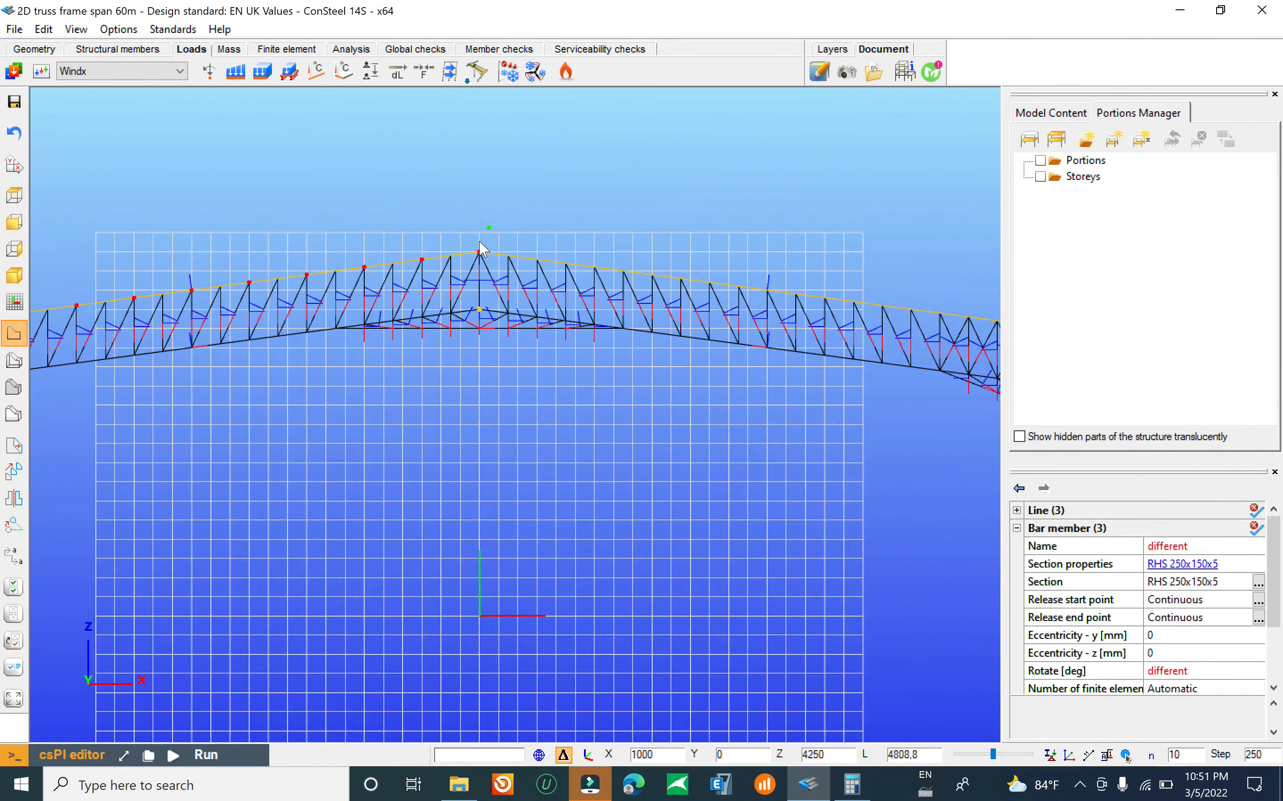
{"action": "scroll", "coordinate": [480, 245], "scroll_direction": "down", "scroll_amount": 3}
{"action": "left_click", "coordinate": [236, 71]}
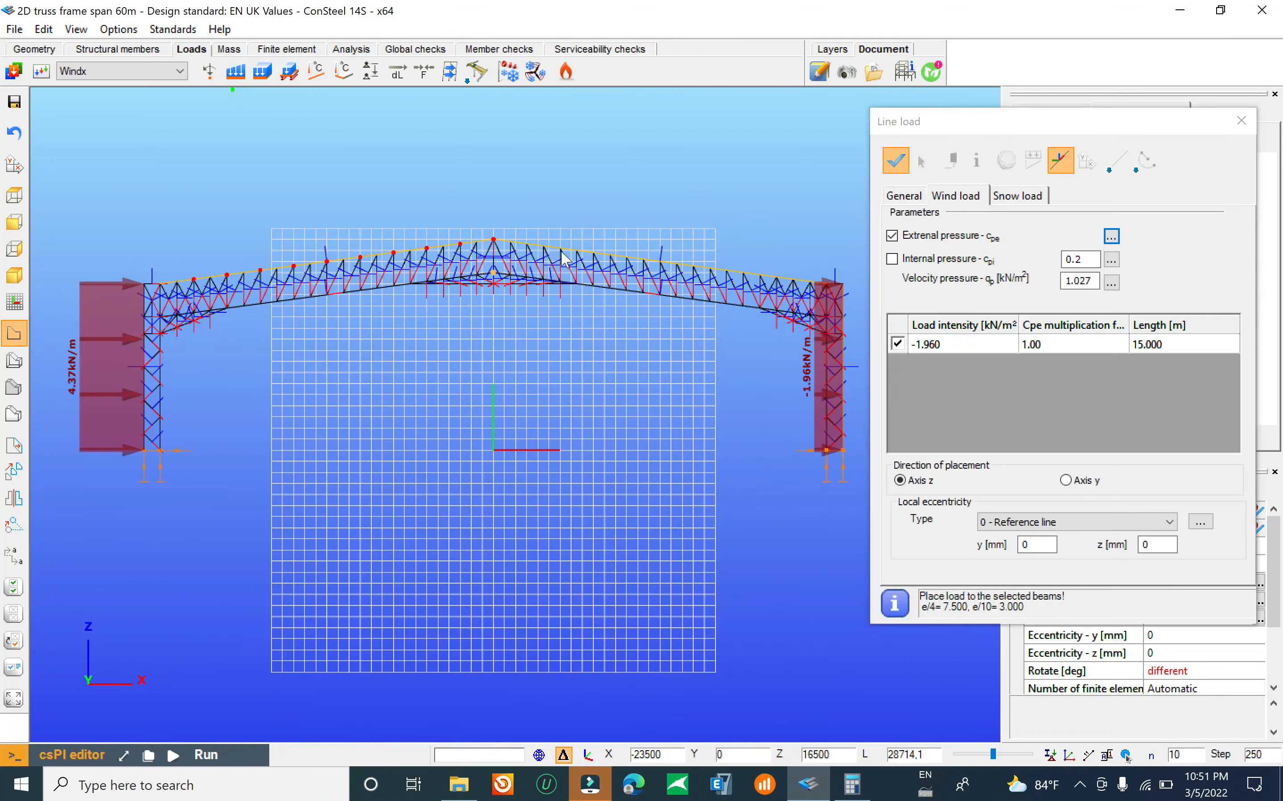
{"action": "left_click", "coordinate": [1112, 237]}
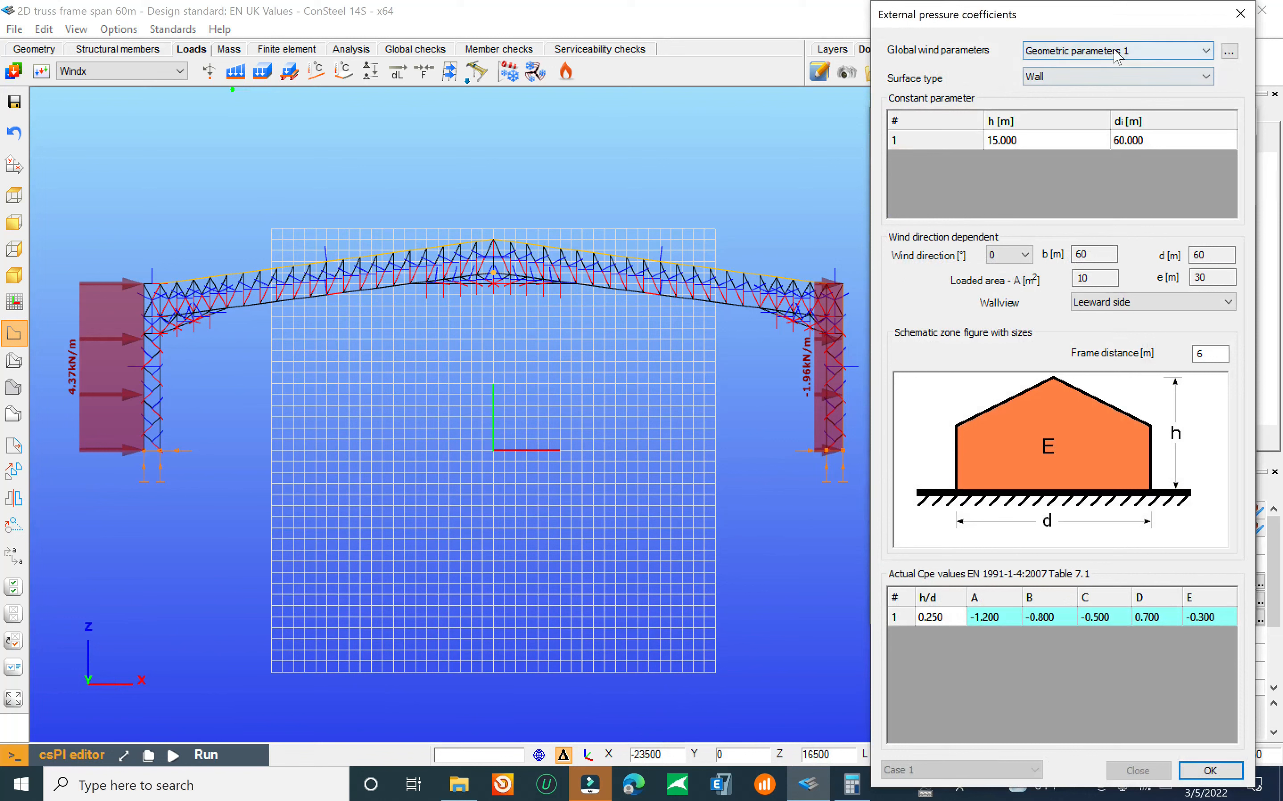
{"action": "left_click", "coordinate": [1108, 78]}
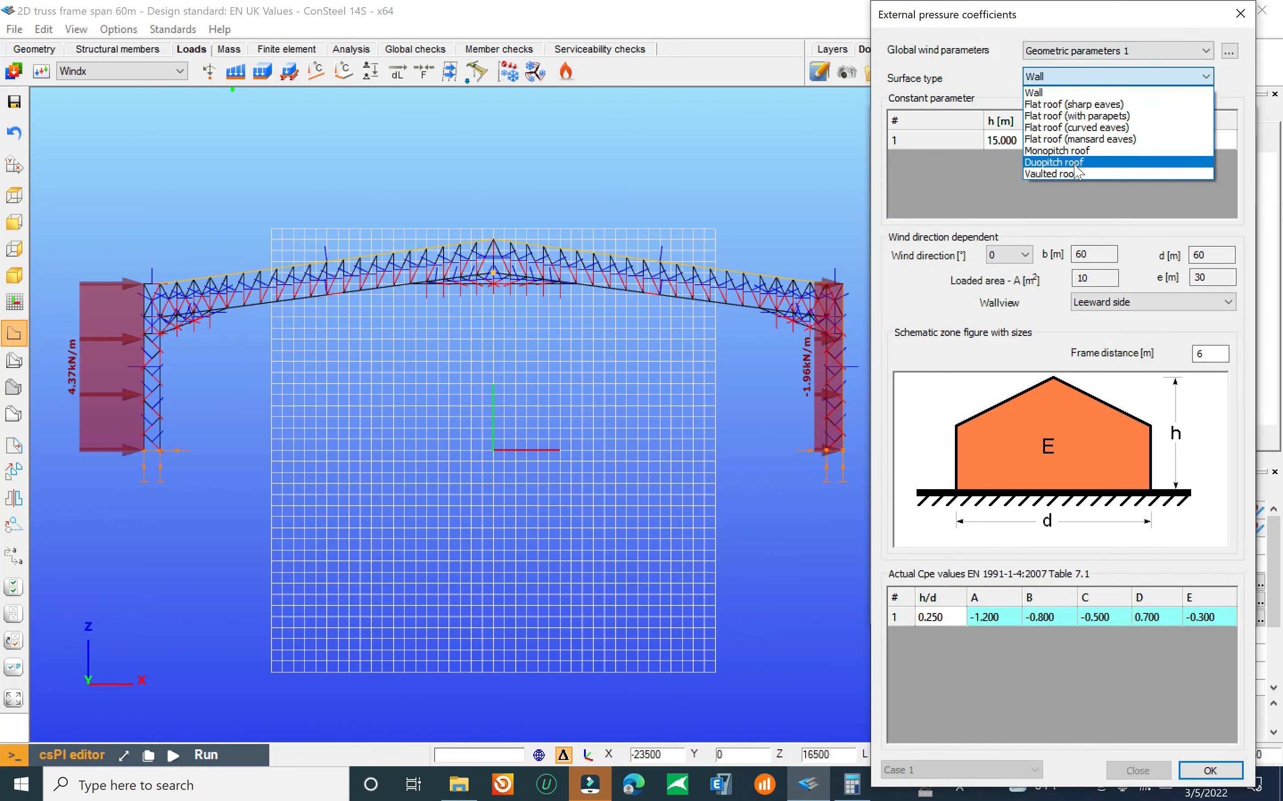
{"action": "left_click", "coordinate": [1078, 163]}
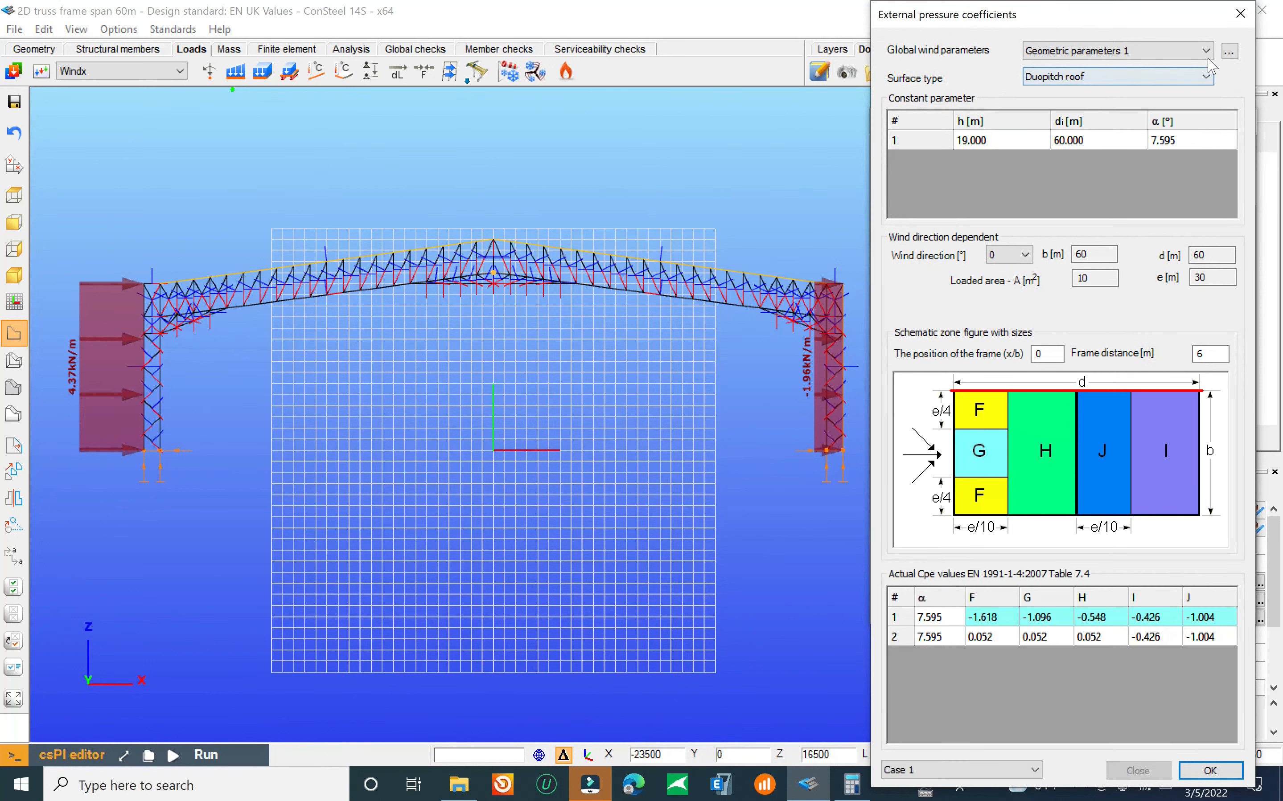
Step: Confirm Geometric parameters 1 with wind direction +X and a perpendicular dimension of 60 m, and close the wind load settings
{"action": "left_click", "coordinate": [1229, 53]}
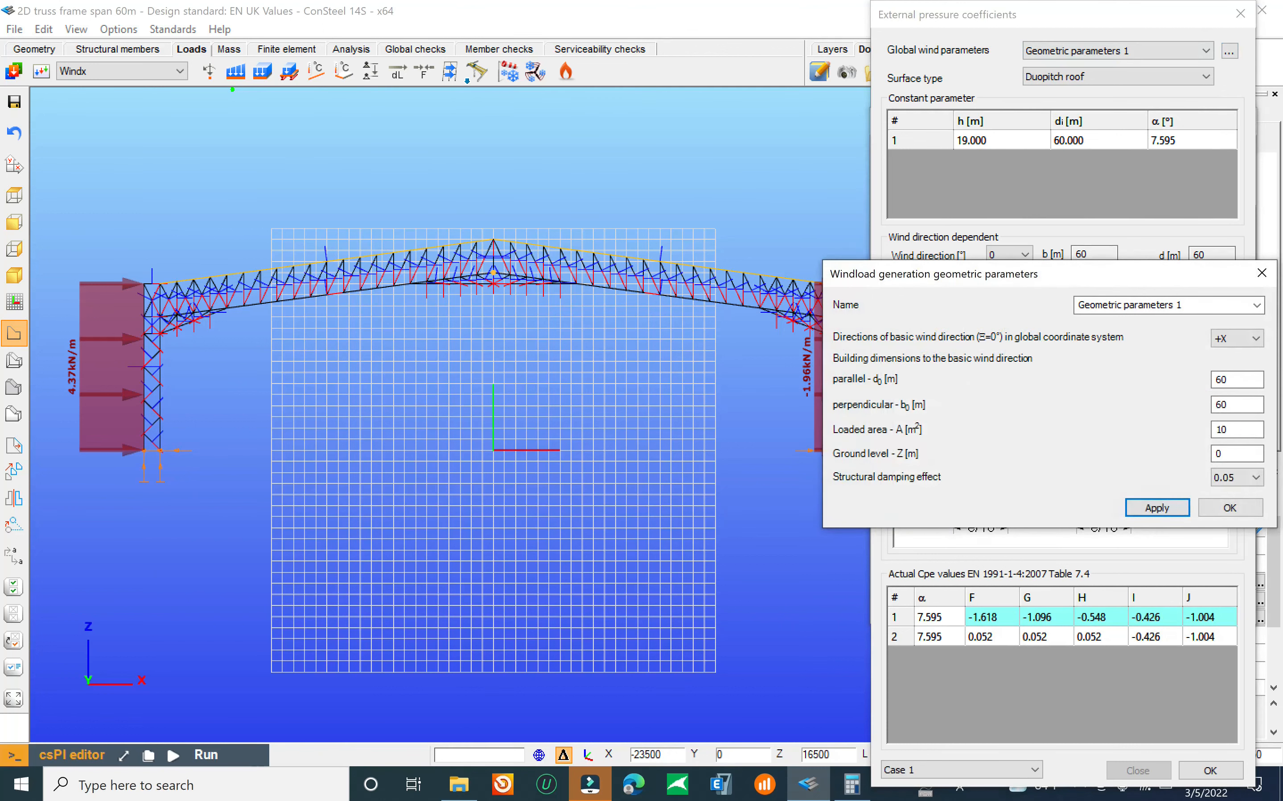
{"action": "double_click", "coordinate": [1225, 409]}
{"action": "left_click", "coordinate": [1228, 509]}
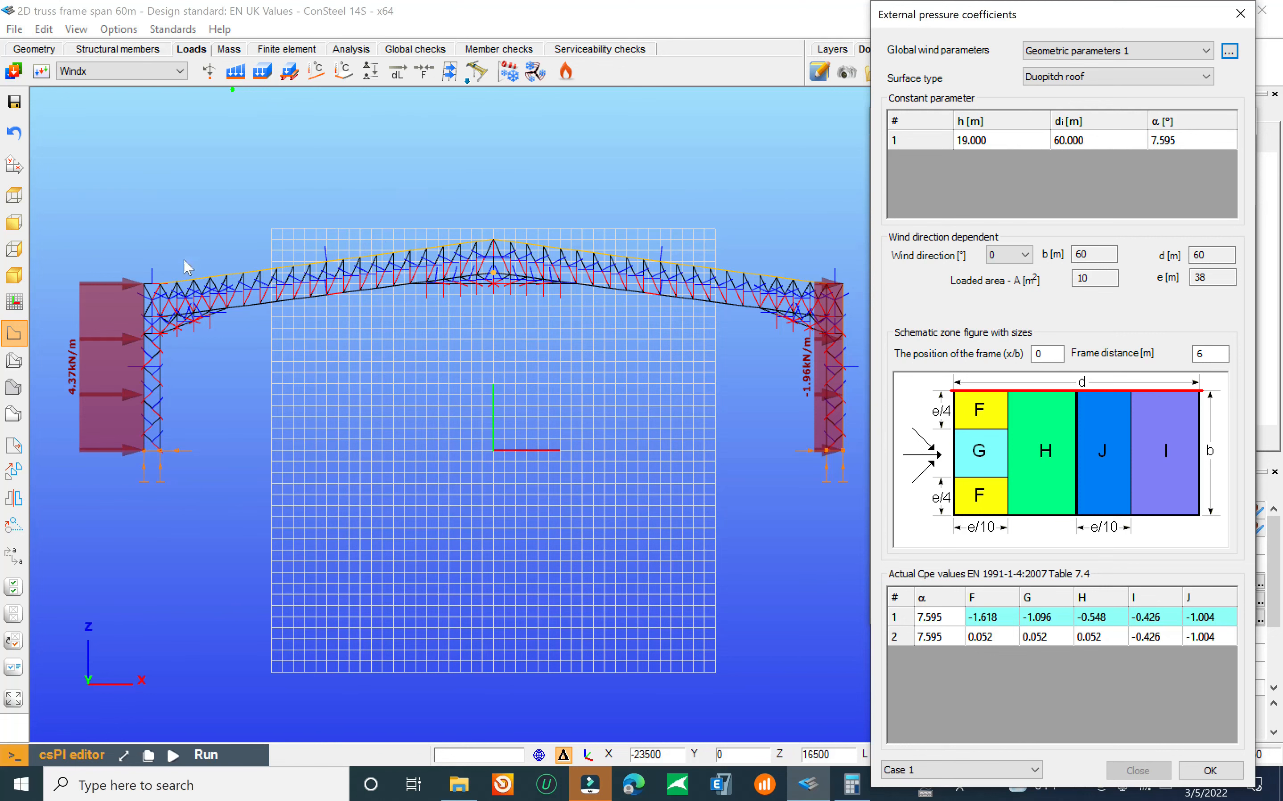
{"action": "left_click", "coordinate": [1240, 14]}
{"action": "left_click", "coordinate": [1240, 121]}
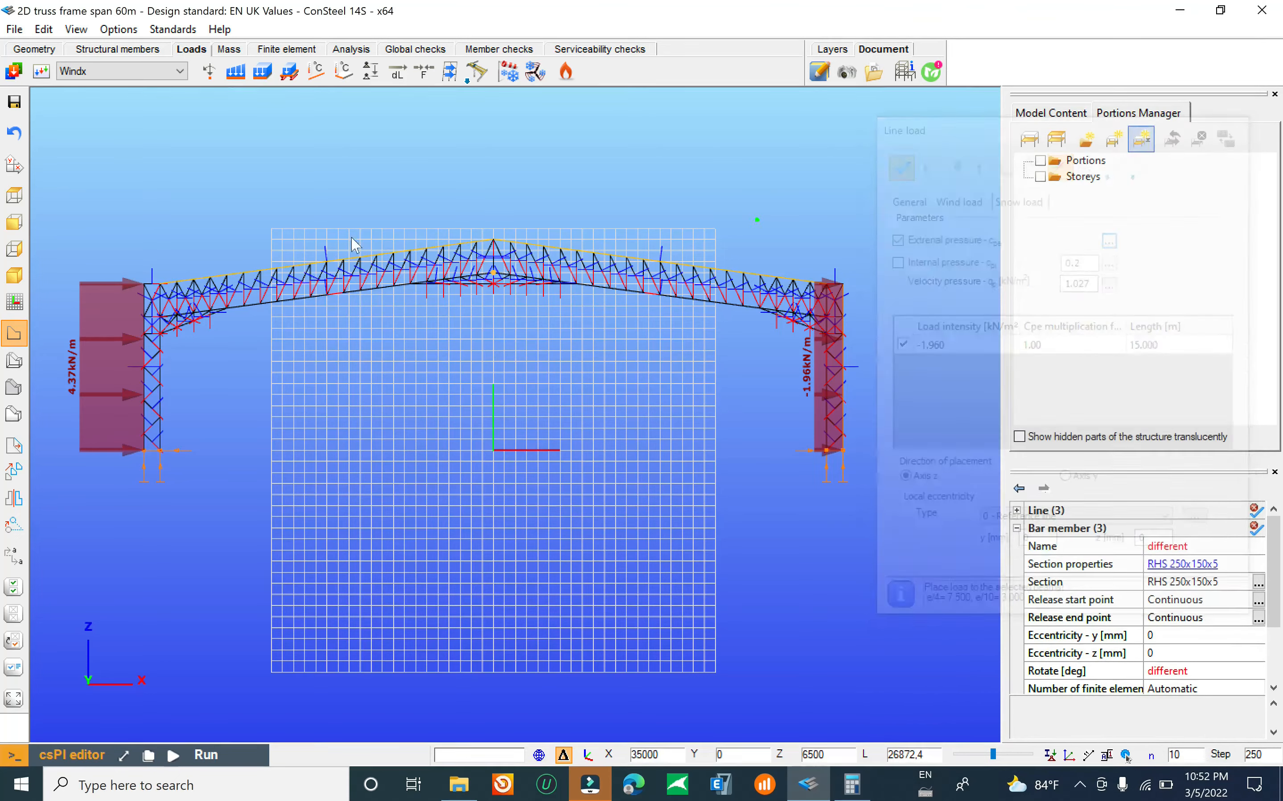
Step: Draw a horizontal SHS 70x2.5 beam about 4500 mm long from the lower end of the left top chord to a truss vertical
{"action": "scroll", "coordinate": [275, 283], "scroll_direction": "up", "scroll_amount": 6}
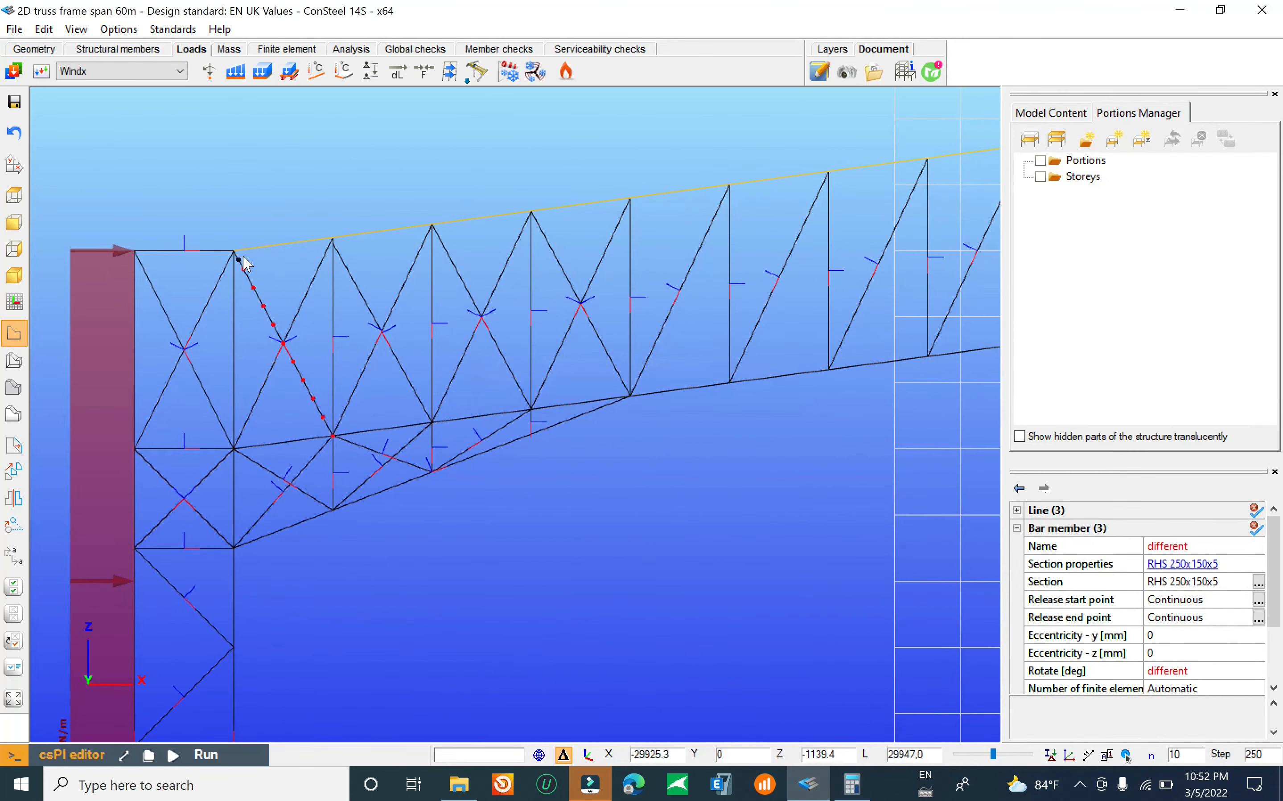
{"action": "left_click", "coordinate": [130, 51]}
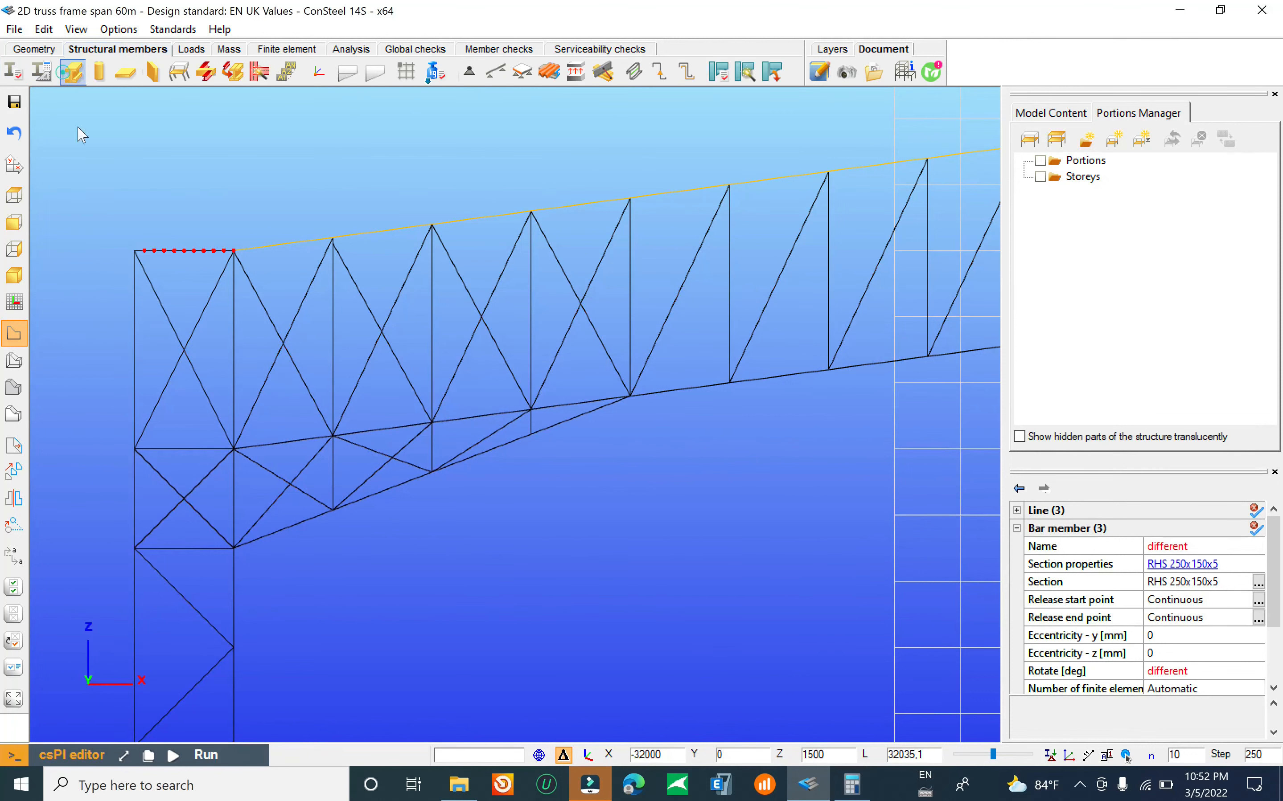
{"action": "left_click", "coordinate": [72, 71]}
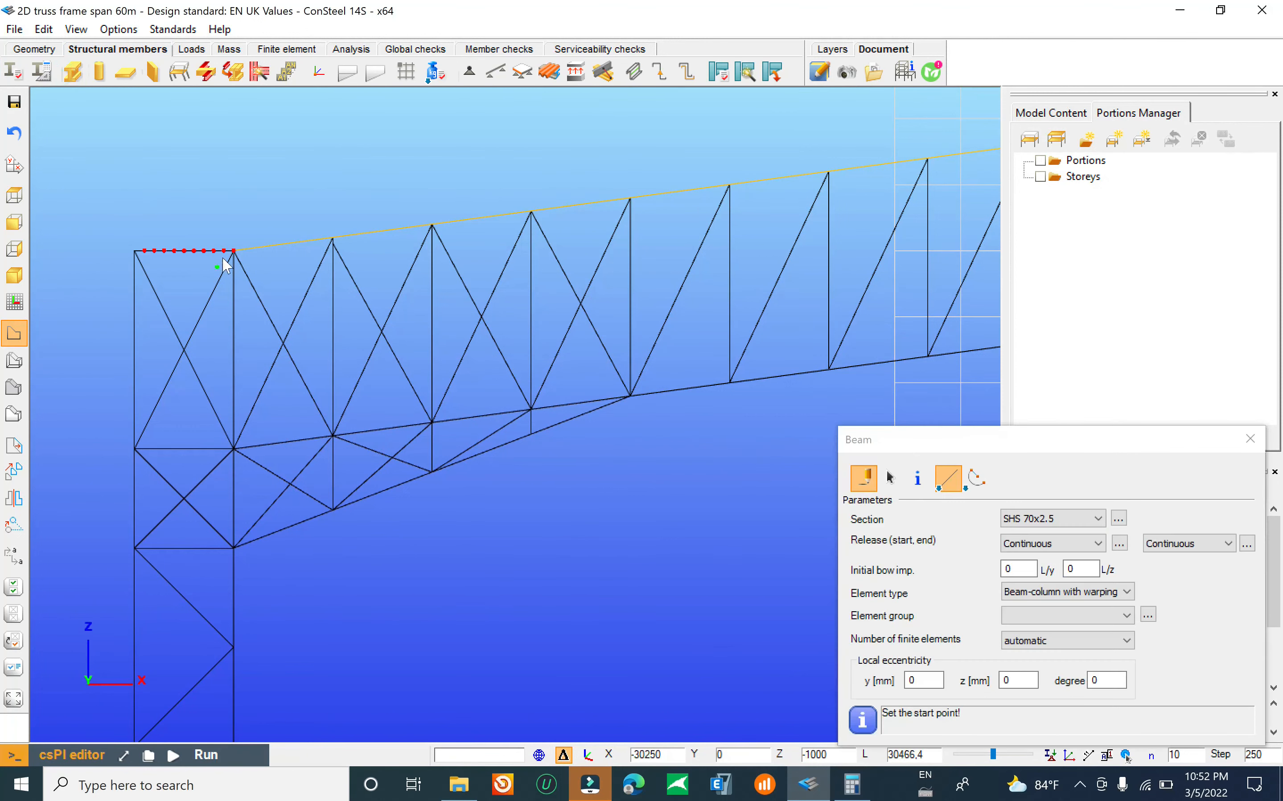
{"action": "left_click", "coordinate": [1124, 756]}
{"action": "mouse_move", "coordinate": [1122, 755]}
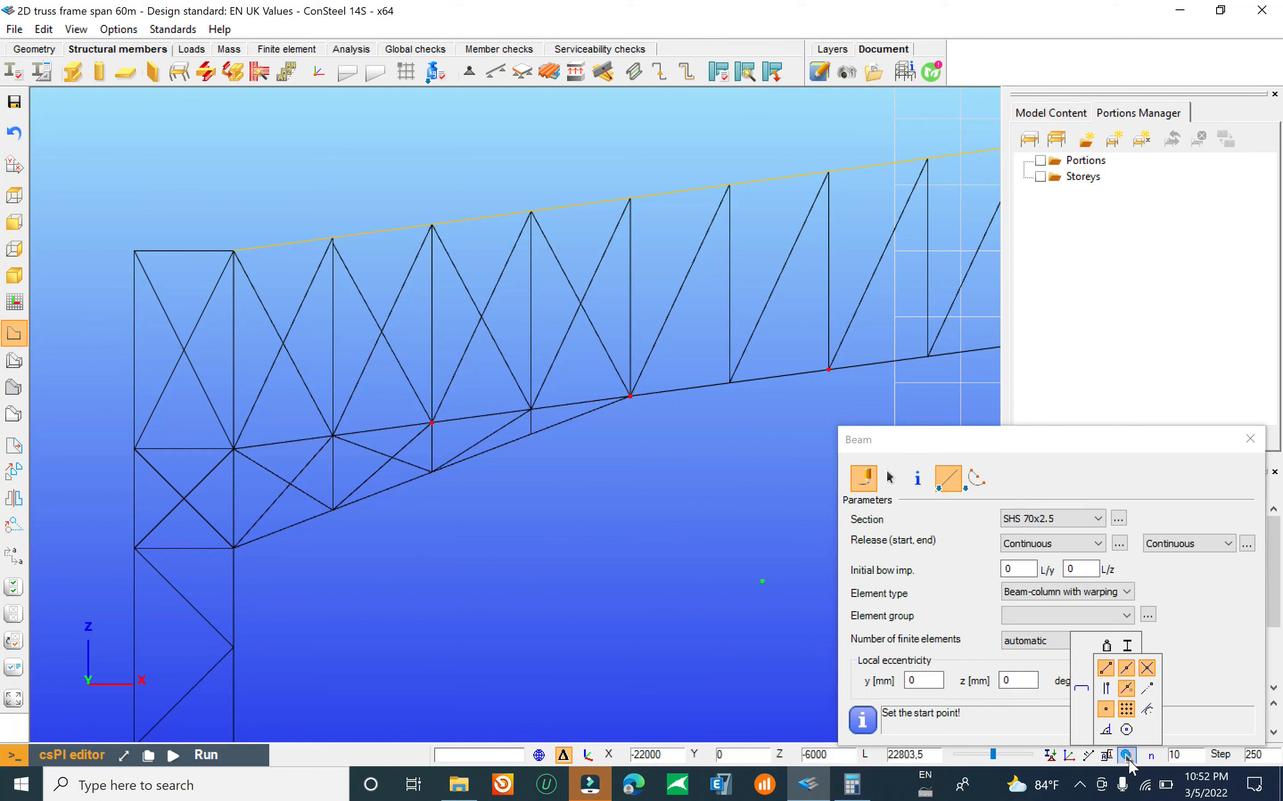
{"action": "left_click", "coordinate": [1146, 690]}
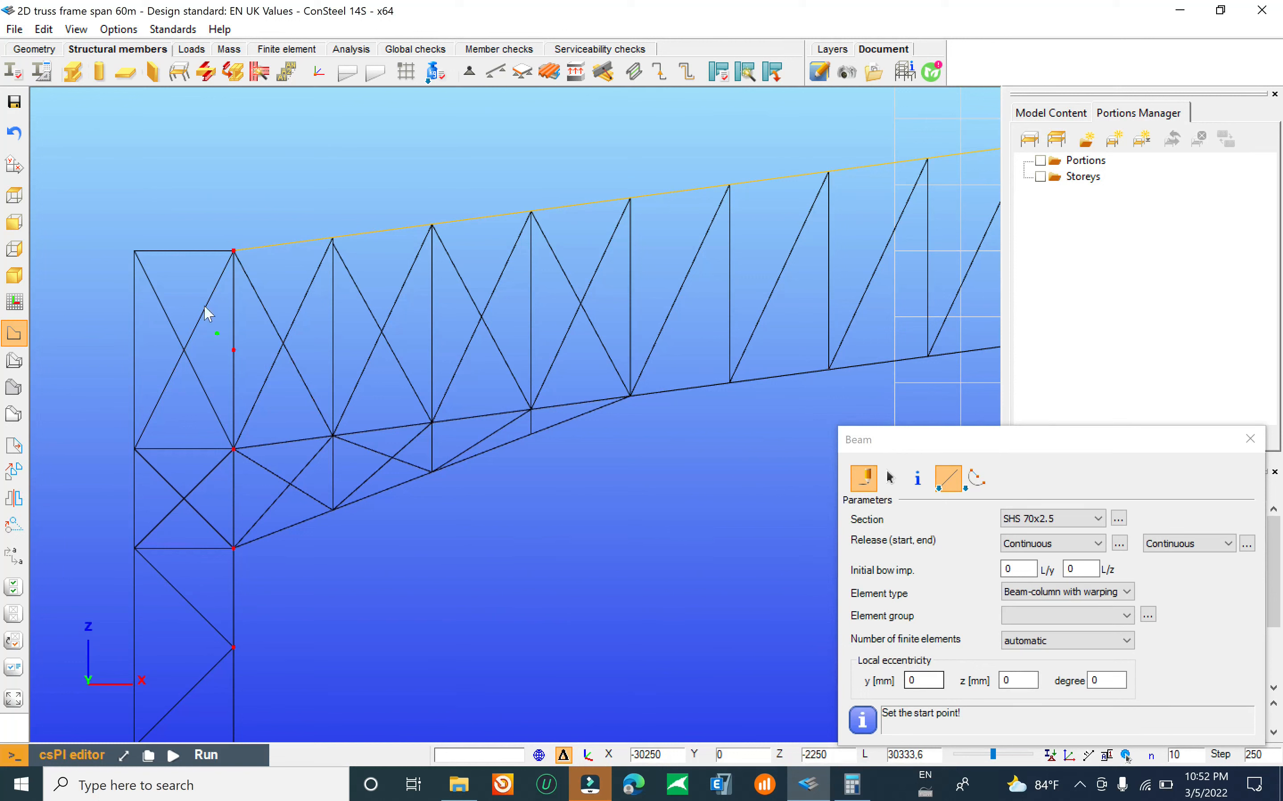
{"action": "left_click", "coordinate": [235, 252]}
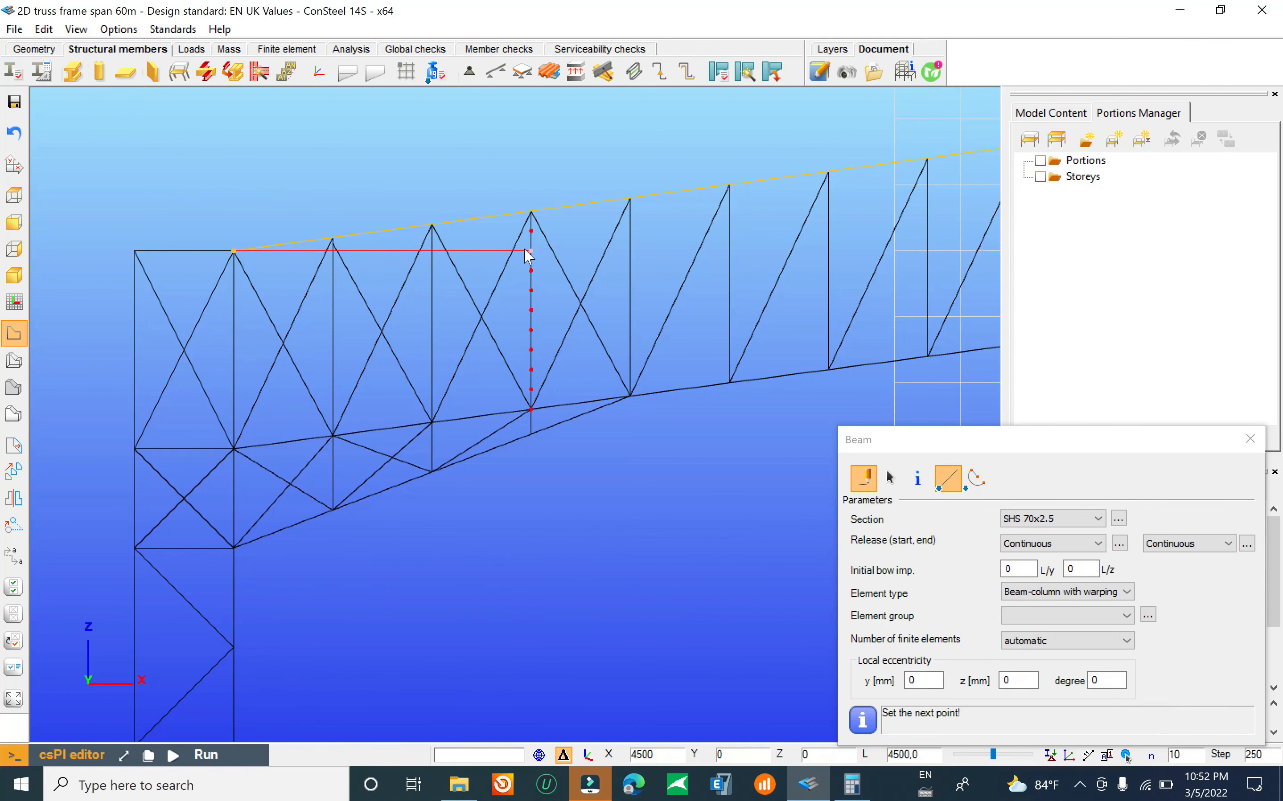
{"action": "left_click", "coordinate": [534, 246]}
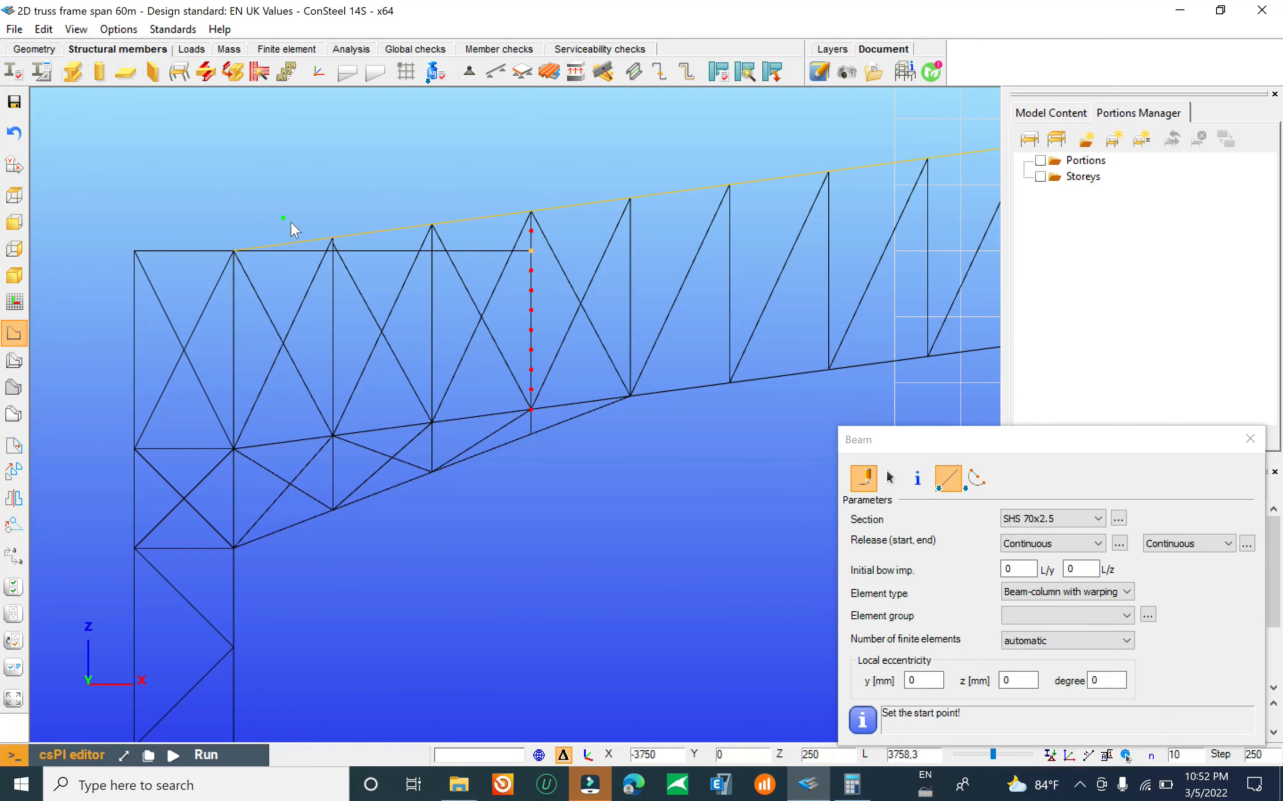
Step: Place an angular dimension between the left sloping top chord and the horizontal reference beam
{"action": "middle_click_drag", "start_coordinate": [283, 226], "coordinate": [319, 222]}
{"action": "left_click", "coordinate": [34, 49]}
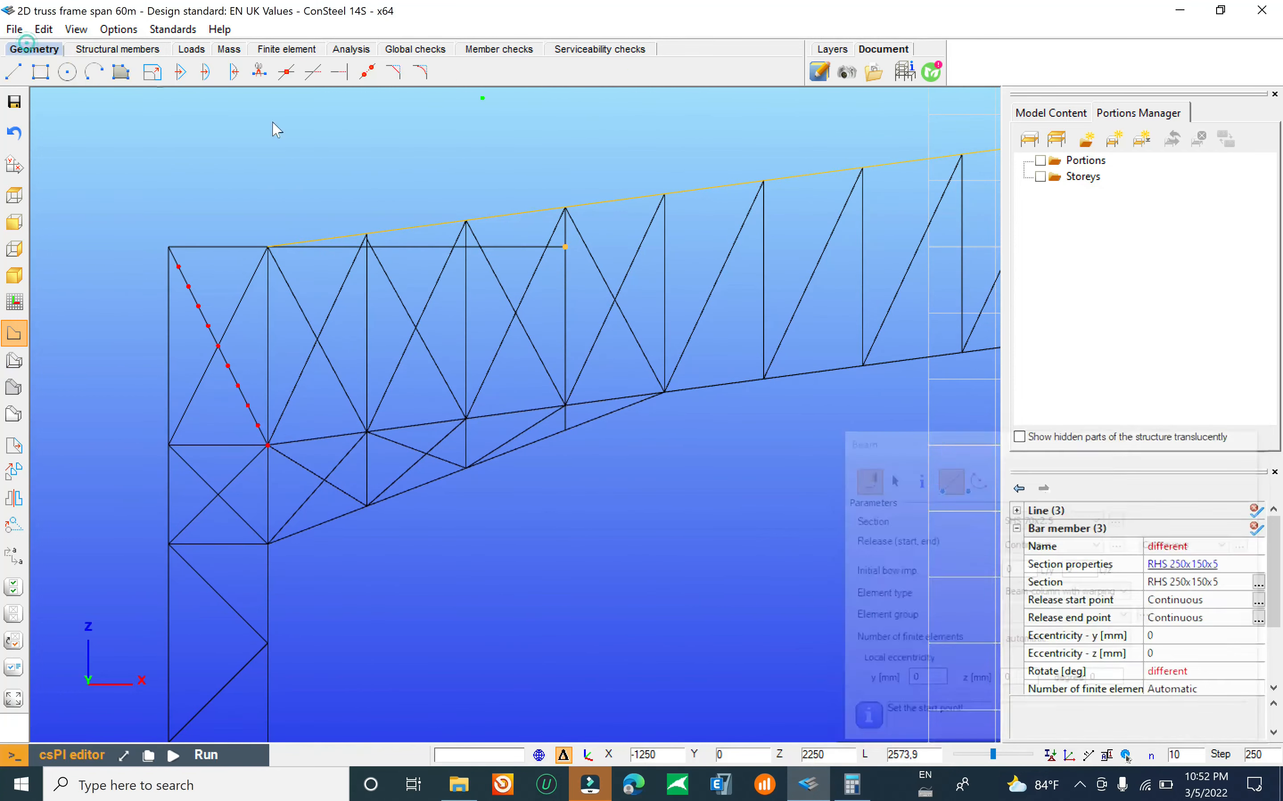
{"action": "left_click", "coordinate": [482, 72]}
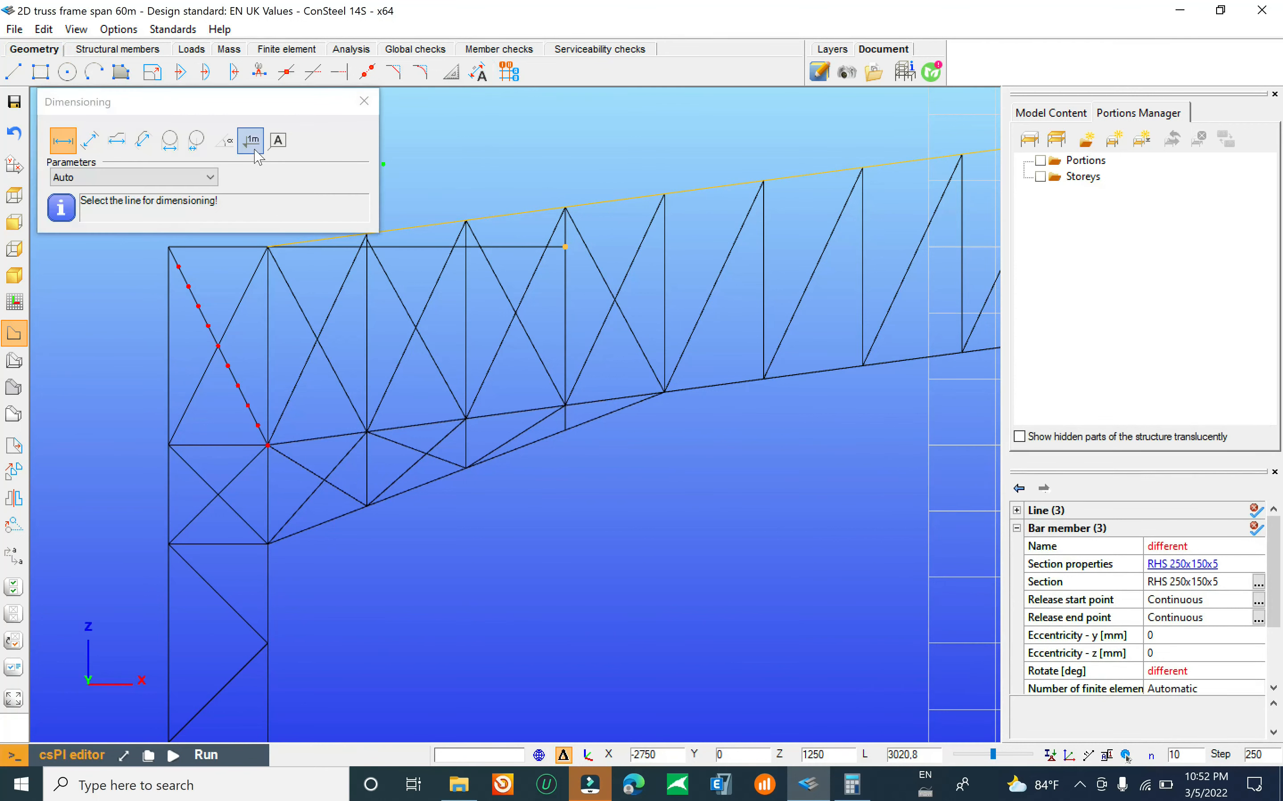
{"action": "left_click", "coordinate": [224, 140]}
{"action": "left_click", "coordinate": [518, 213]}
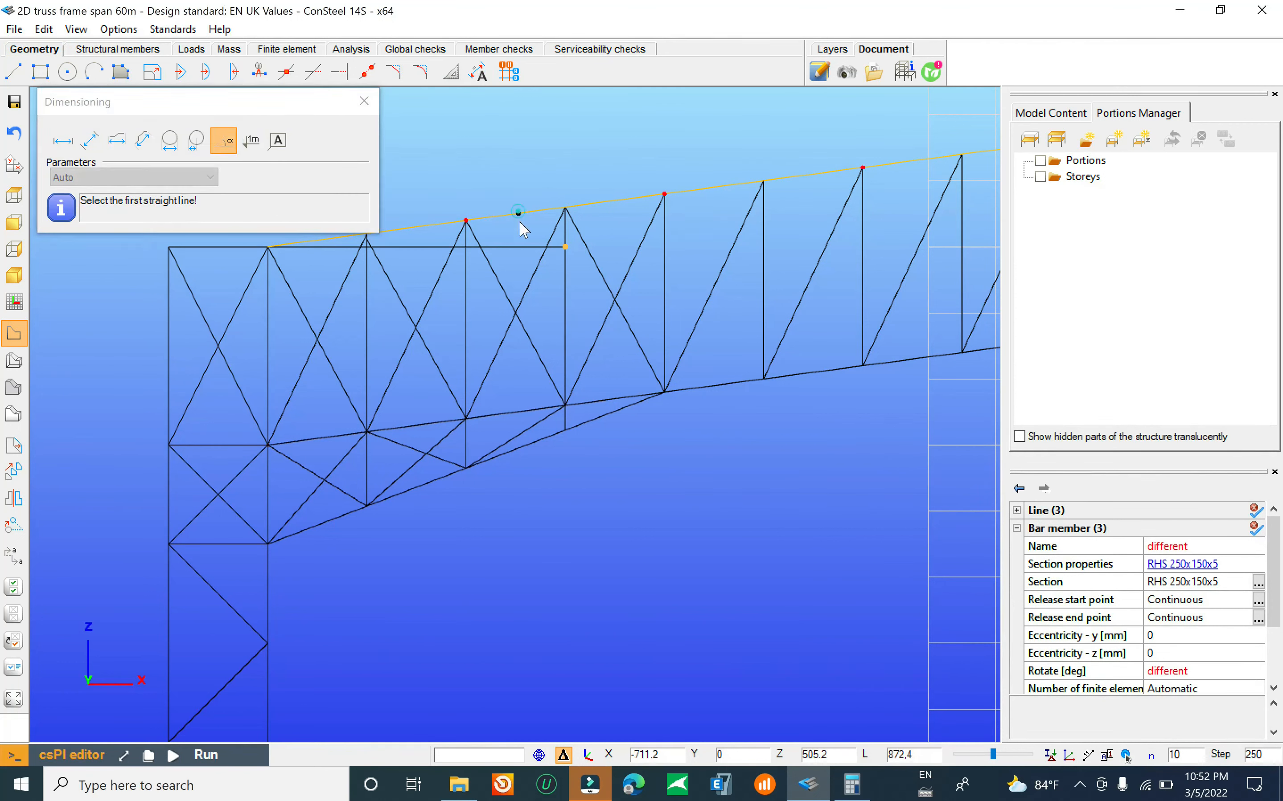
{"action": "left_click", "coordinate": [526, 248]}
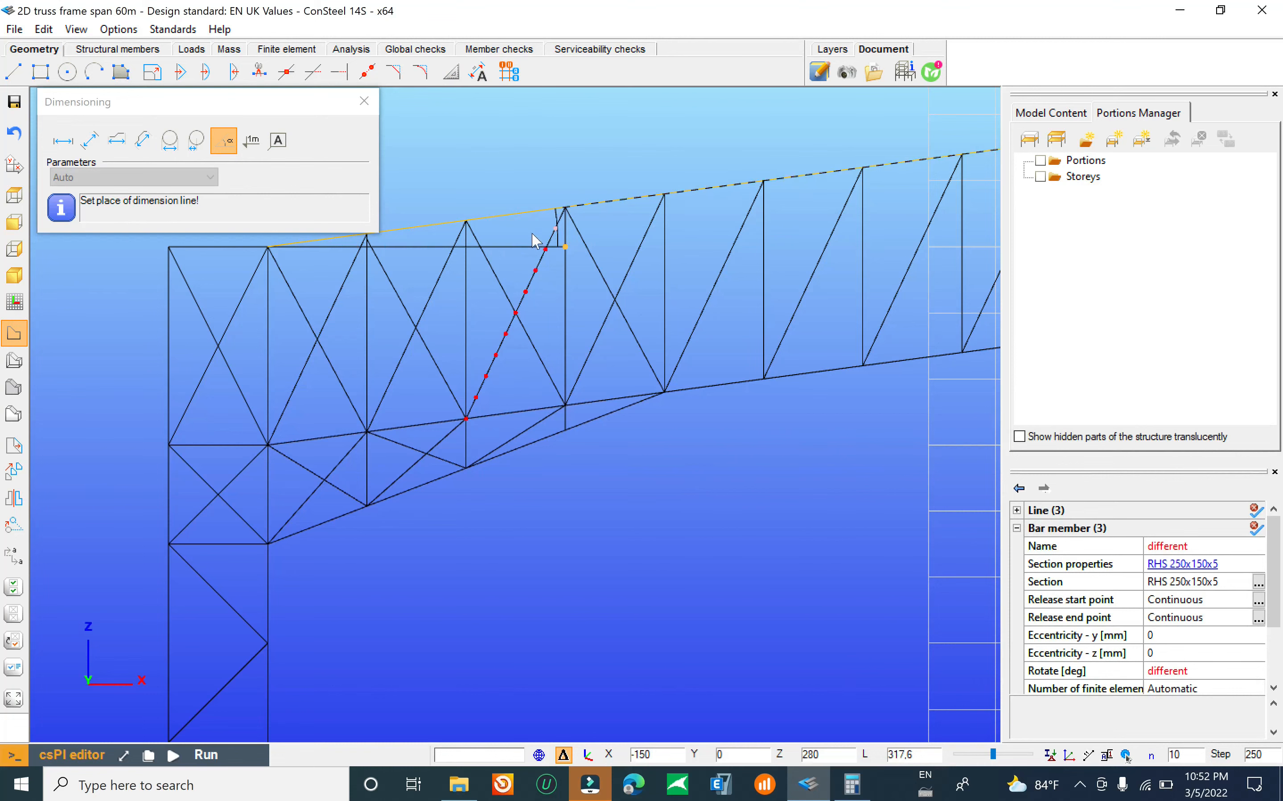
{"action": "scroll", "coordinate": [536, 235], "scroll_direction": "up", "scroll_amount": 1}
{"action": "left_click", "coordinate": [632, 225]}
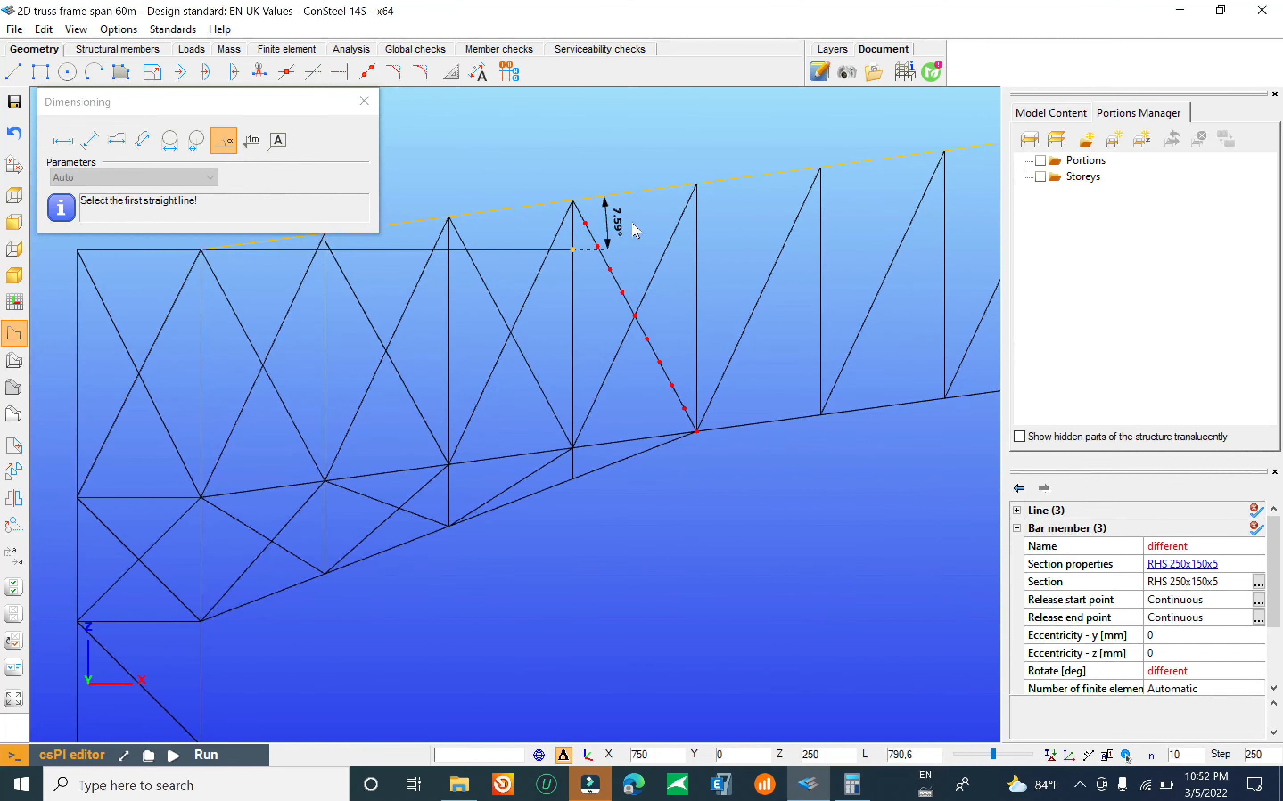
{"action": "scroll", "coordinate": [630, 215], "scroll_direction": "up", "scroll_amount": 2}
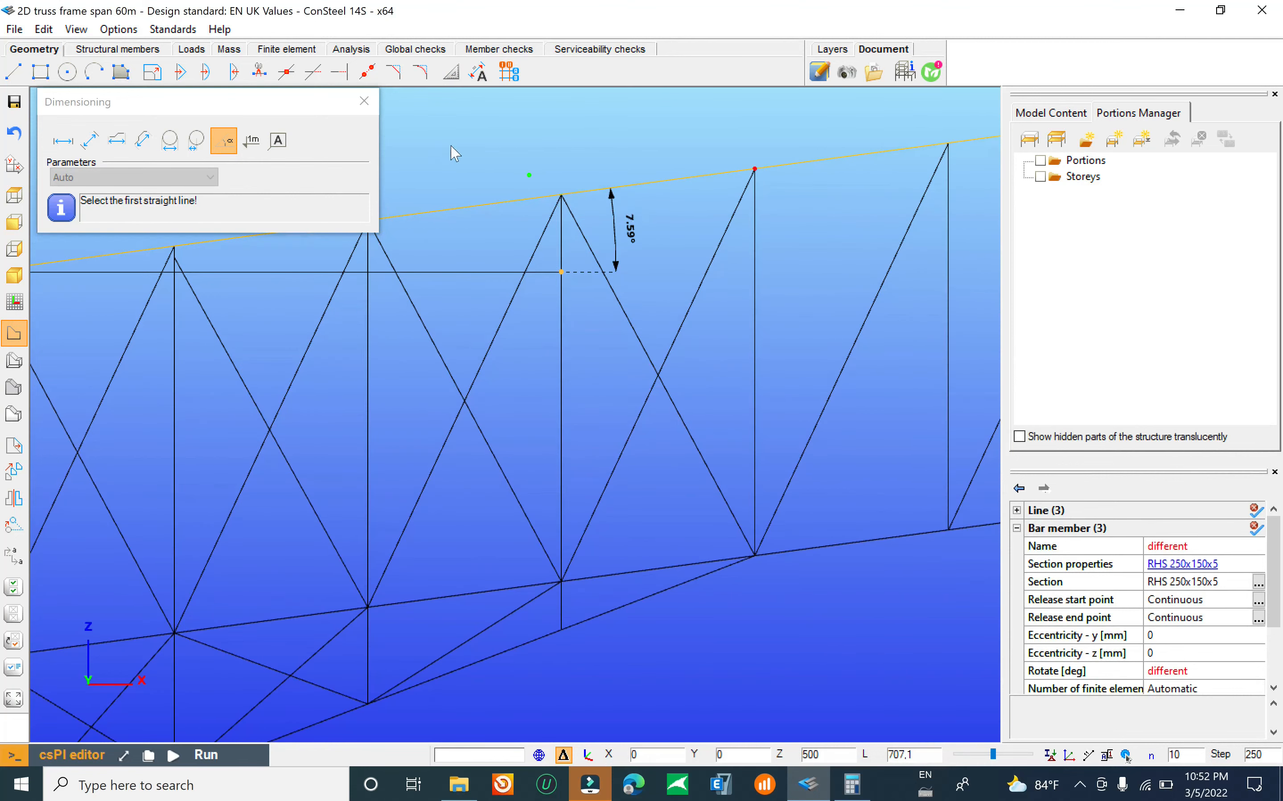
{"action": "key", "text": "Escape"}
Step: Reselect both sloping top chords and open the external pressure coefficients of a wind line load for them
{"action": "scroll", "coordinate": [412, 183], "scroll_direction": "down", "scroll_amount": 5}
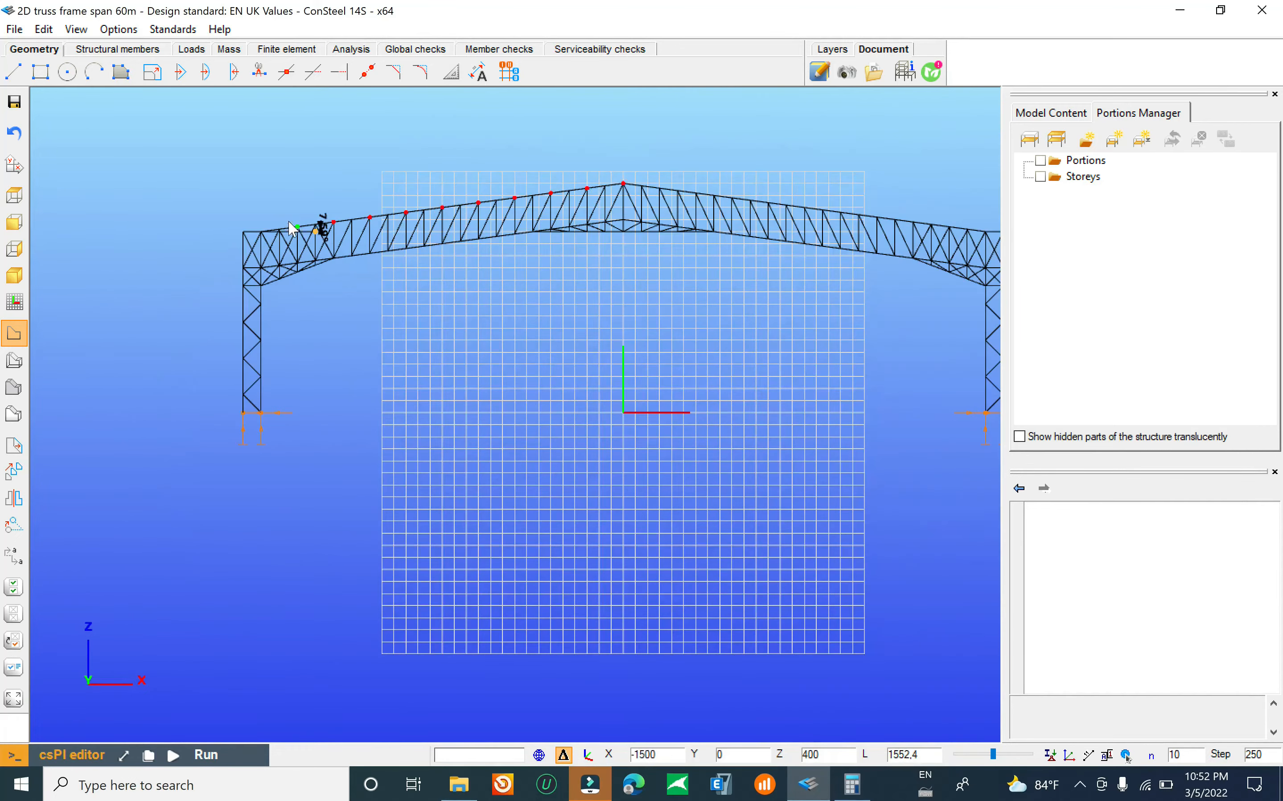
{"action": "scroll", "coordinate": [571, 209], "scroll_direction": "up", "scroll_amount": 3}
{"action": "left_click", "coordinate": [637, 185]}
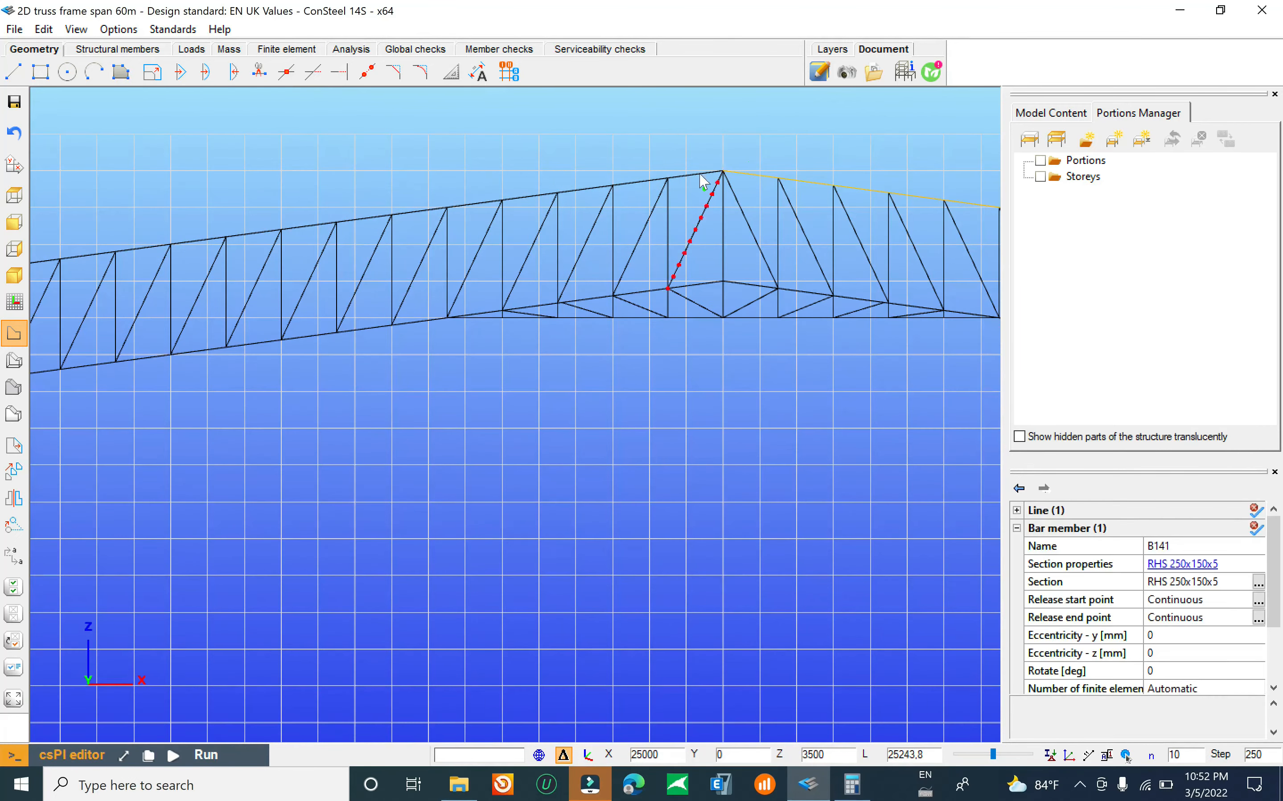
{"action": "left_click", "coordinate": [683, 177], "text": "ctrl"}
{"action": "scroll", "coordinate": [237, 229], "scroll_direction": "down", "scroll_amount": 4}
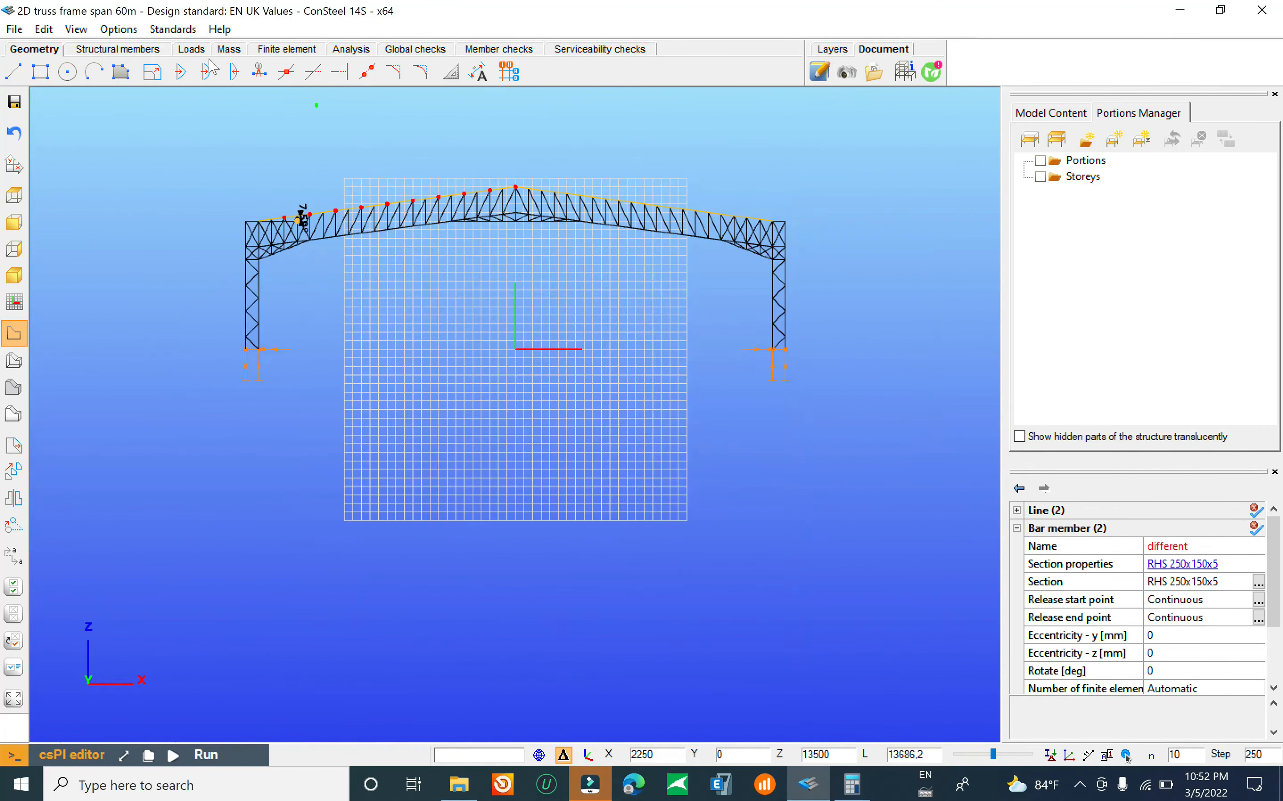
{"action": "left_click", "coordinate": [190, 49]}
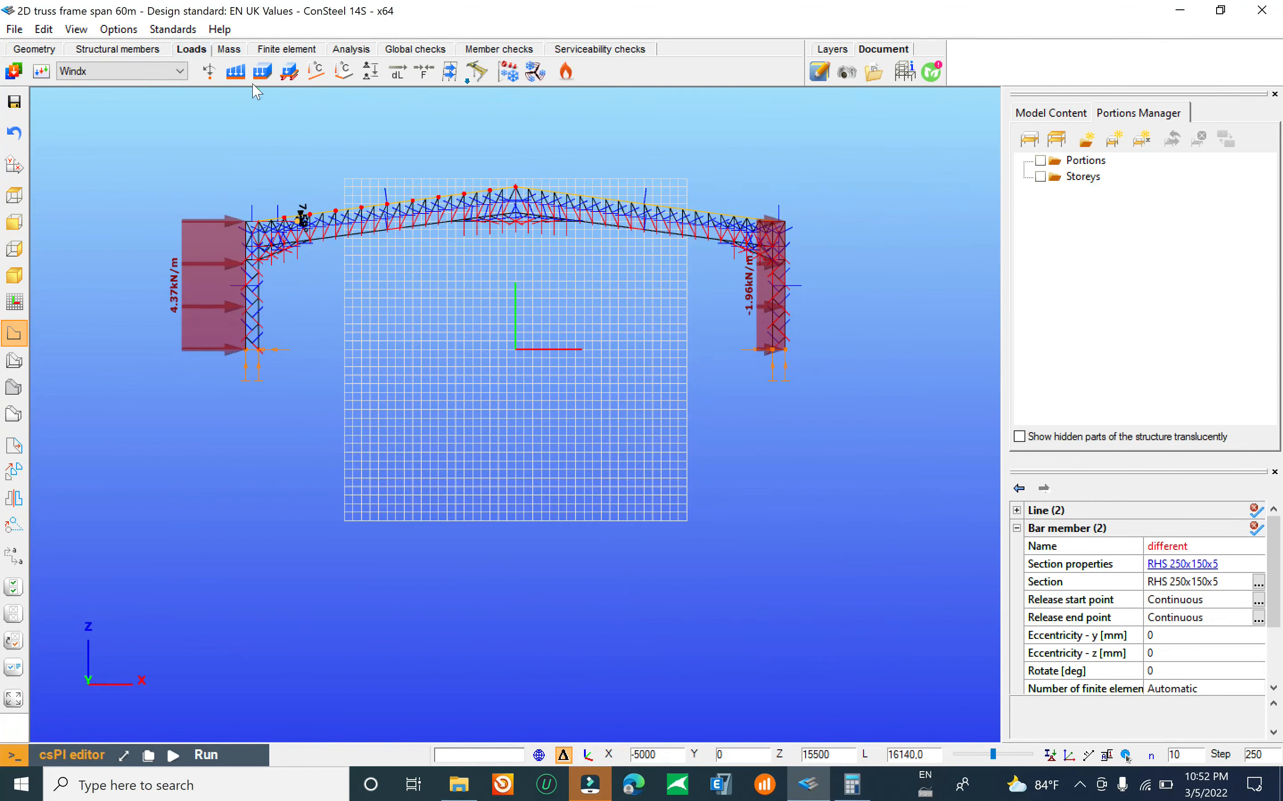
{"action": "left_click", "coordinate": [237, 73]}
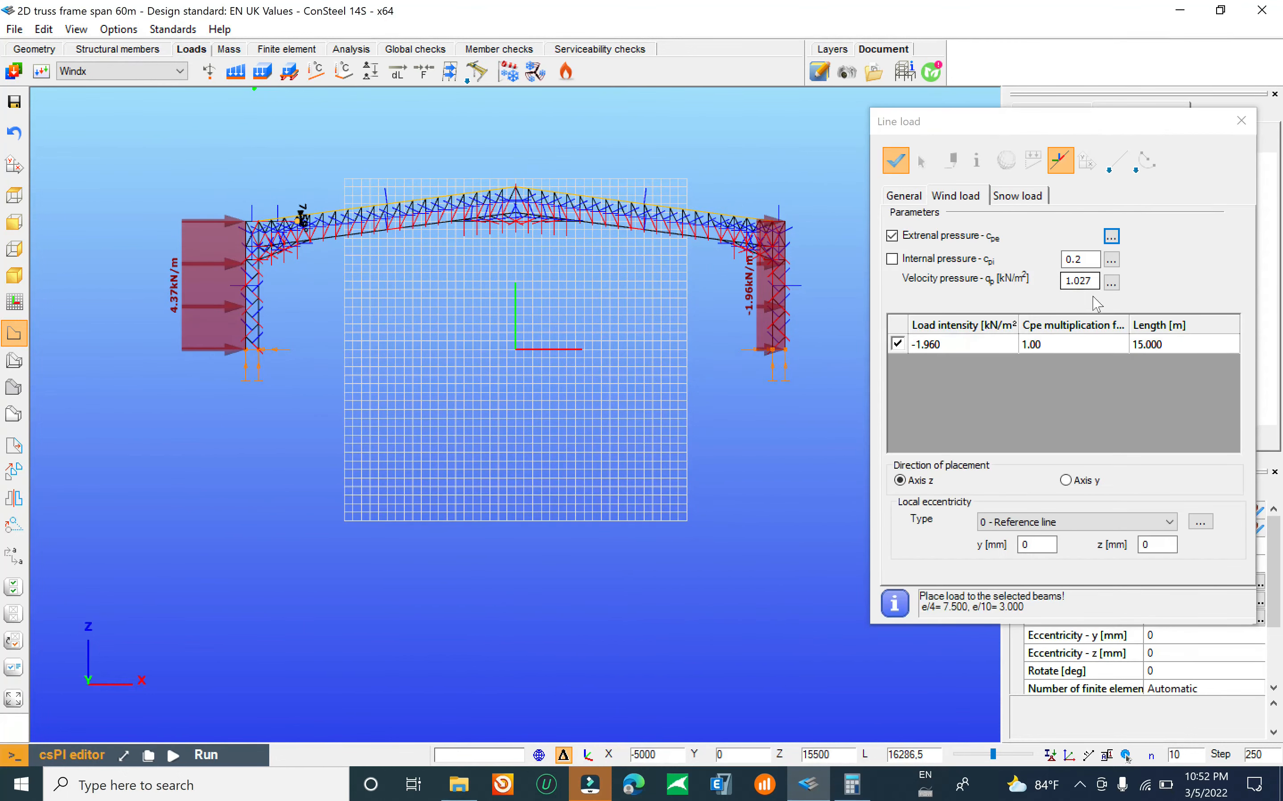
{"action": "left_click", "coordinate": [1111, 237]}
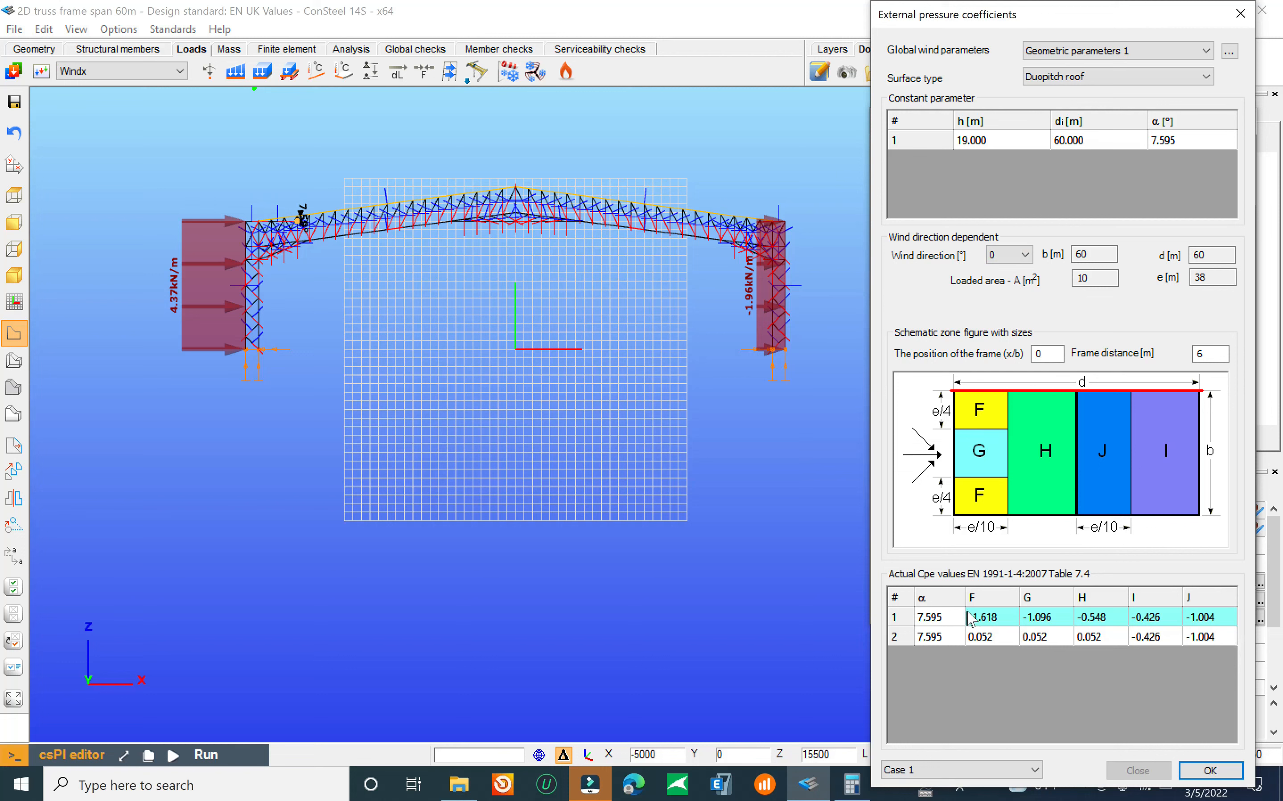
Step: Compare the duopitch roof zone coefficients of Case 1 and Case 2, returning to Case 1
{"action": "mouse_move", "coordinate": [981, 414]}
{"action": "left_click", "coordinate": [901, 644]}
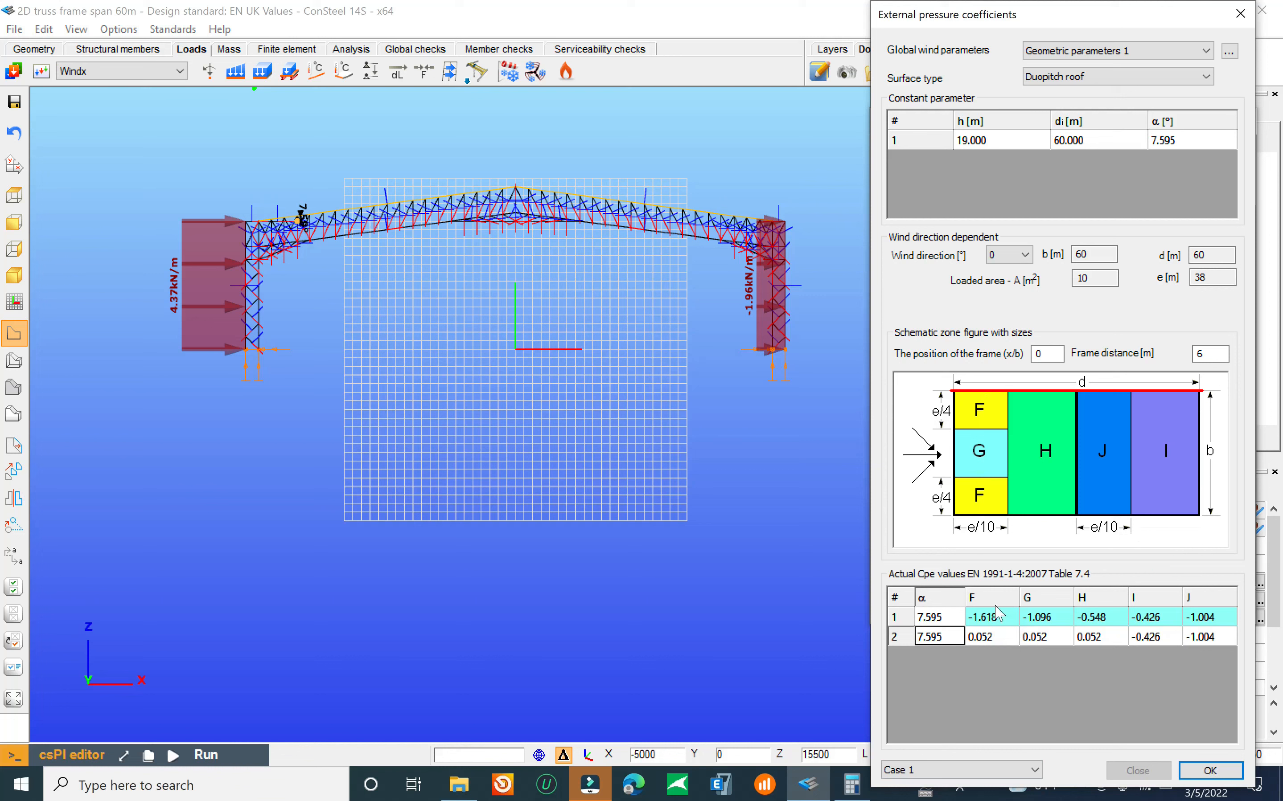
{"action": "mouse_move", "coordinate": [1015, 473]}
{"action": "left_click", "coordinate": [931, 768]}
{"action": "left_click", "coordinate": [932, 732]}
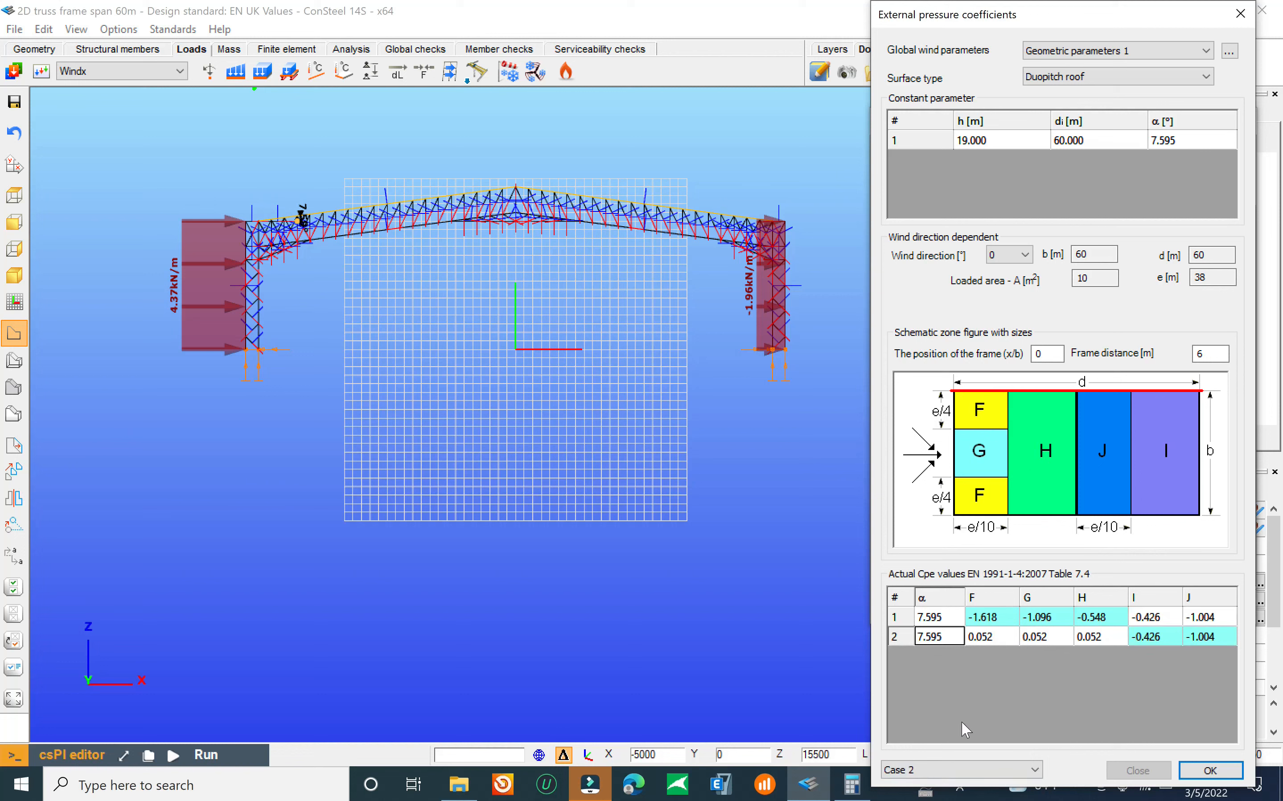
{"action": "left_click", "coordinate": [947, 765]}
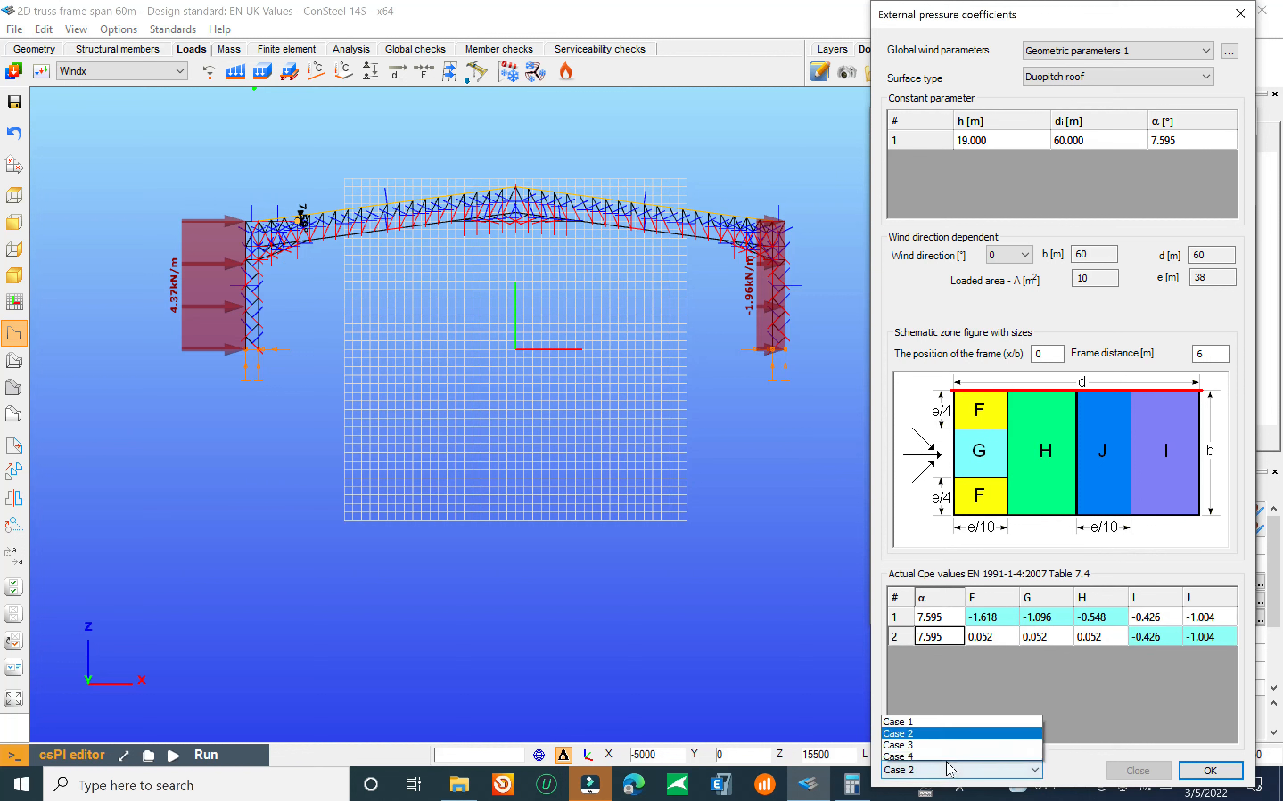
{"action": "left_click", "coordinate": [941, 721]}
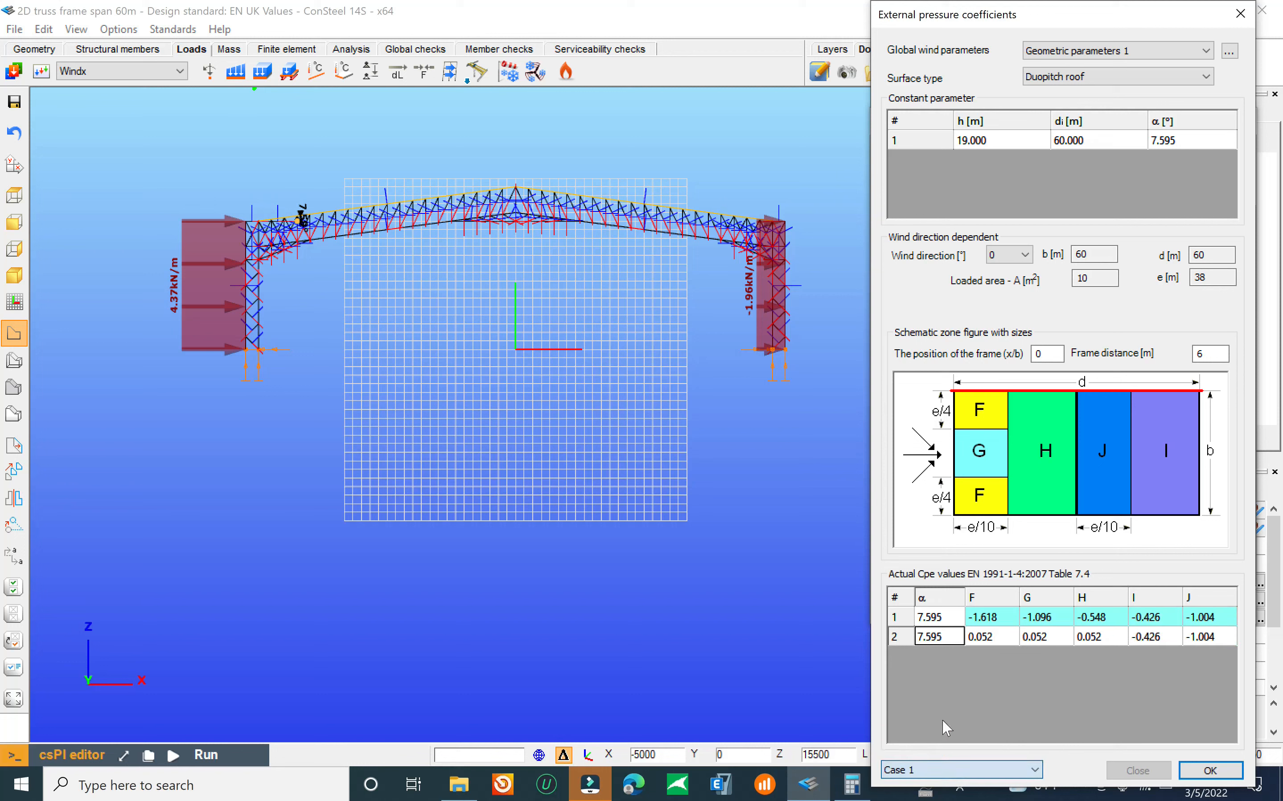
Step: Check the duopitch roof pressure coefficients of Case 4, returning to Case 1
{"action": "left_click", "coordinate": [978, 764]}
{"action": "left_click", "coordinate": [969, 768]}
{"action": "left_click", "coordinate": [941, 753]}
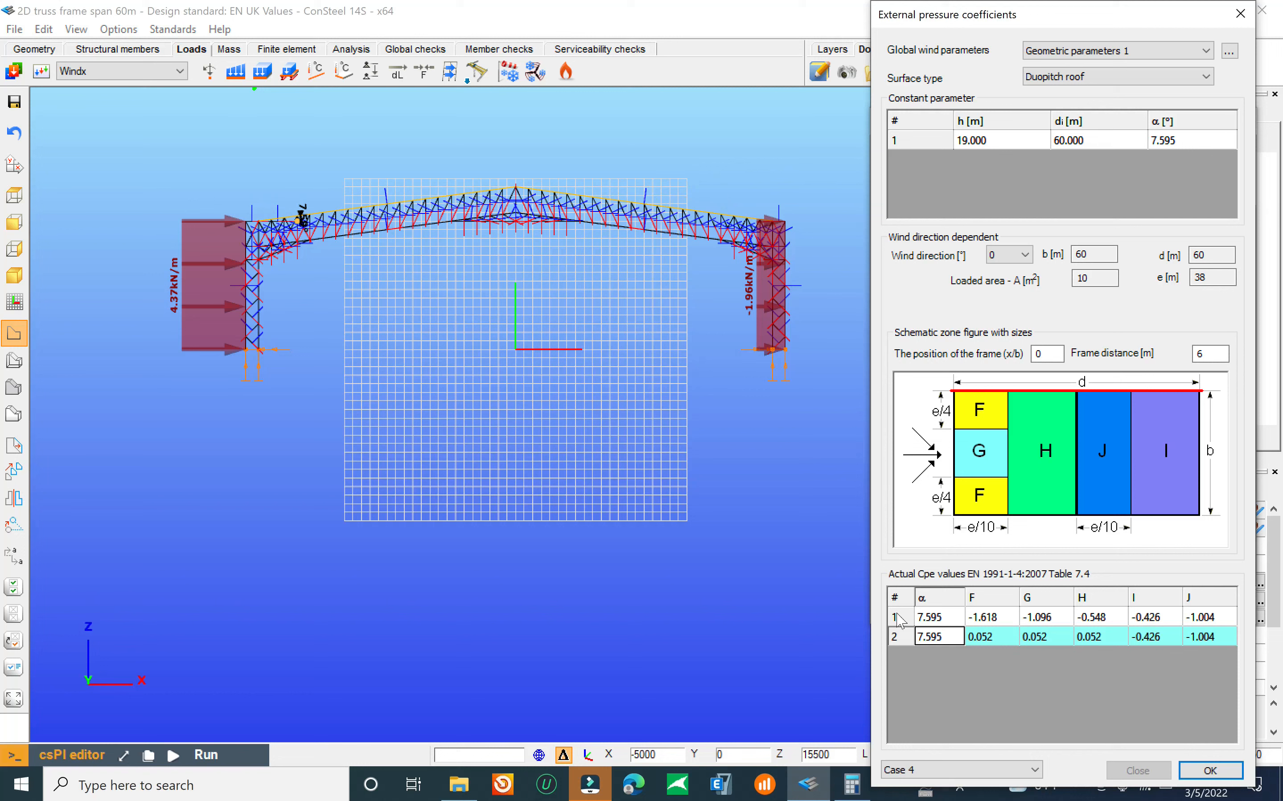
{"action": "left_click", "coordinate": [947, 771]}
{"action": "left_click", "coordinate": [935, 717]}
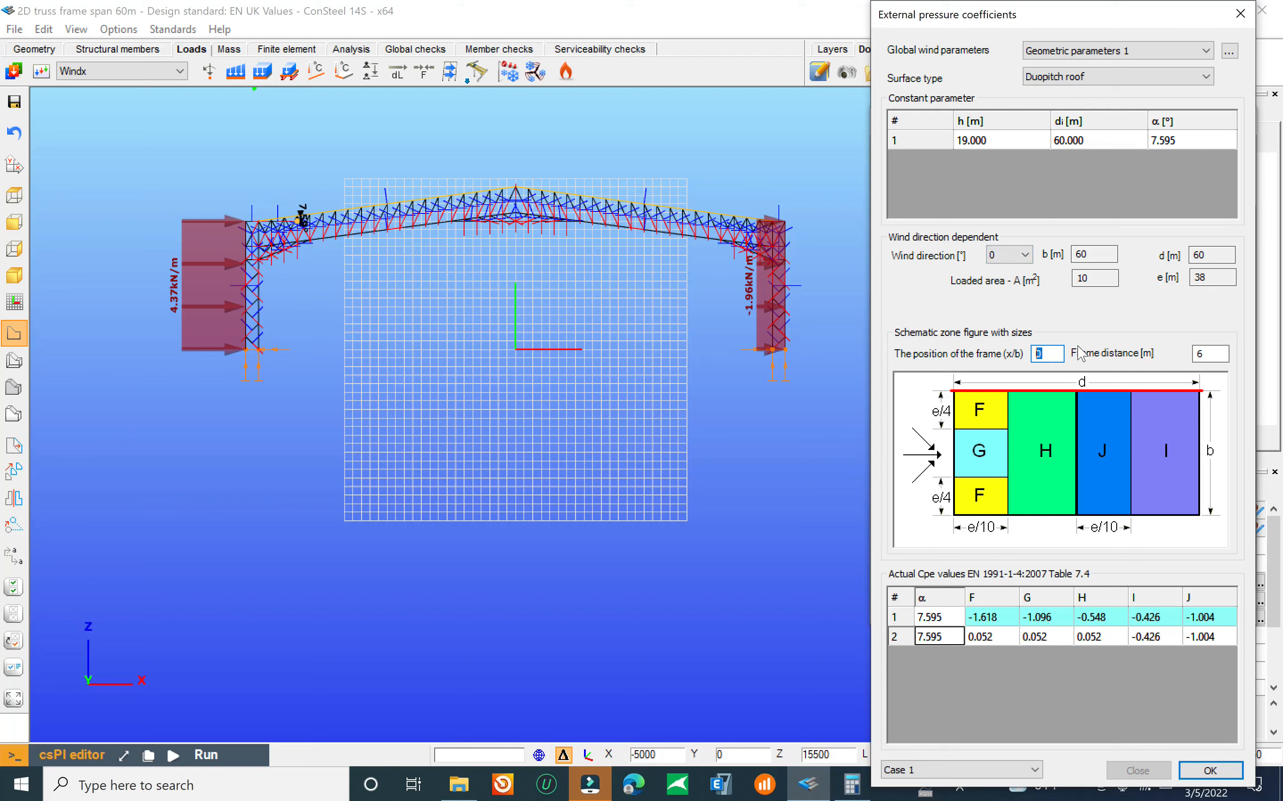
Step: Accept the Case 1 coefficients and place the external-pressure wind line load on both selected top chords along axis z, then close the load definition
{"action": "key", "text": "Tab"}
{"action": "left_click", "coordinate": [1210, 771]}
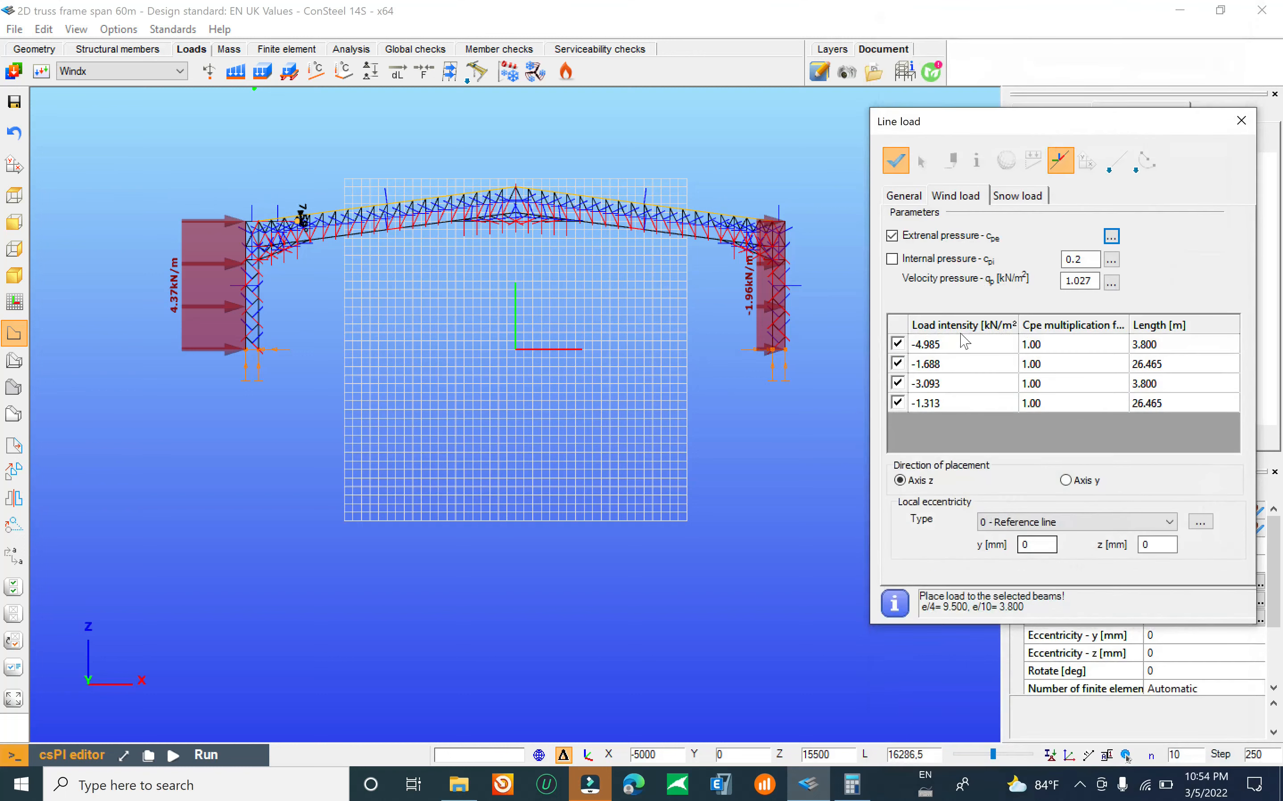
{"action": "left_click", "coordinate": [899, 168]}
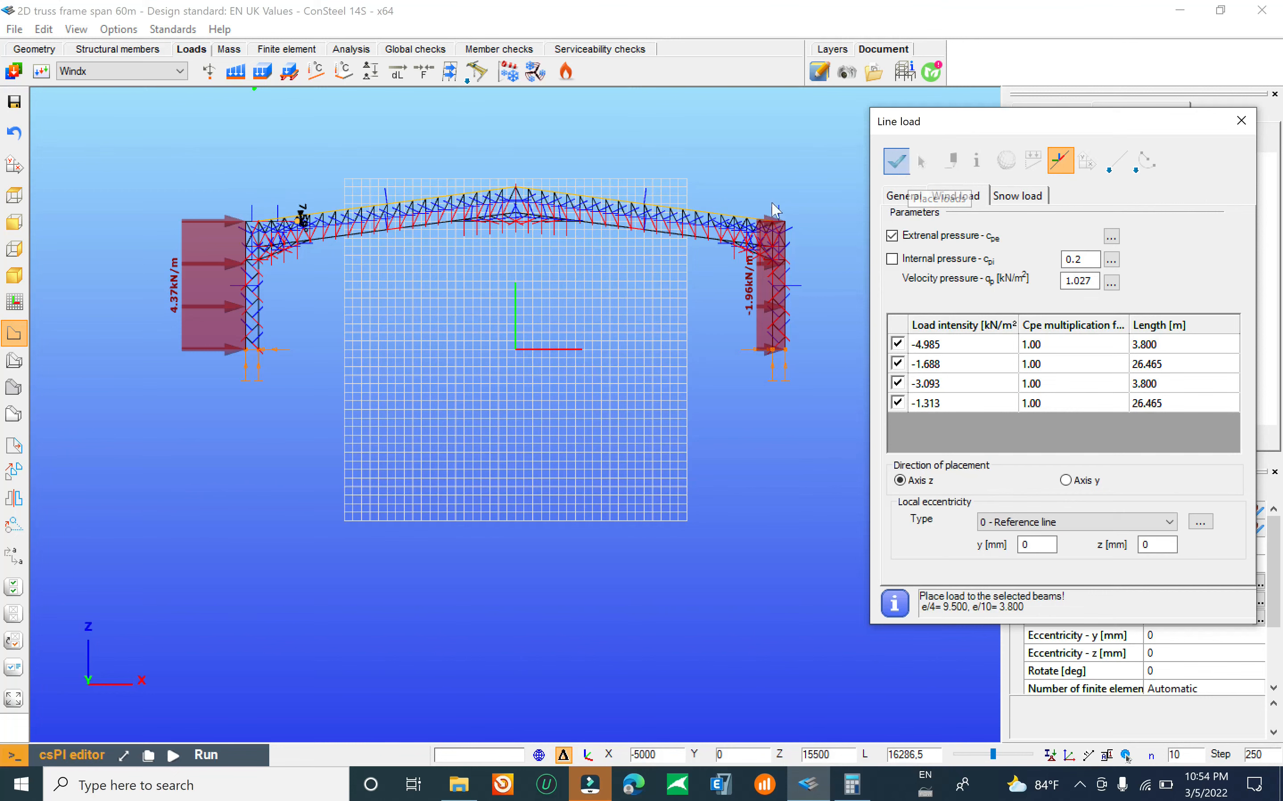
{"action": "scroll", "coordinate": [299, 223], "scroll_direction": "up", "scroll_amount": 3}
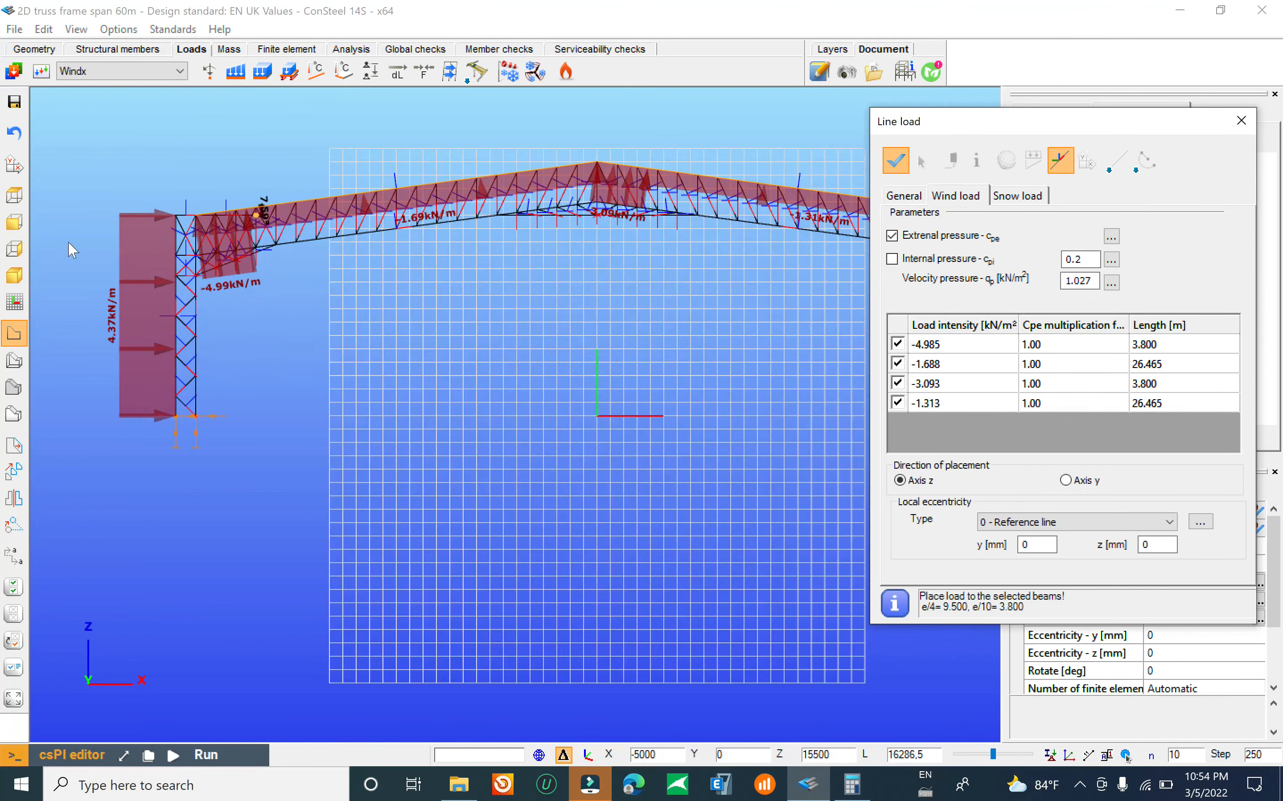
{"action": "scroll", "coordinate": [159, 297], "scroll_direction": "down", "scroll_amount": 3}
{"action": "scroll", "coordinate": [530, 280], "scroll_direction": "up", "scroll_amount": 4}
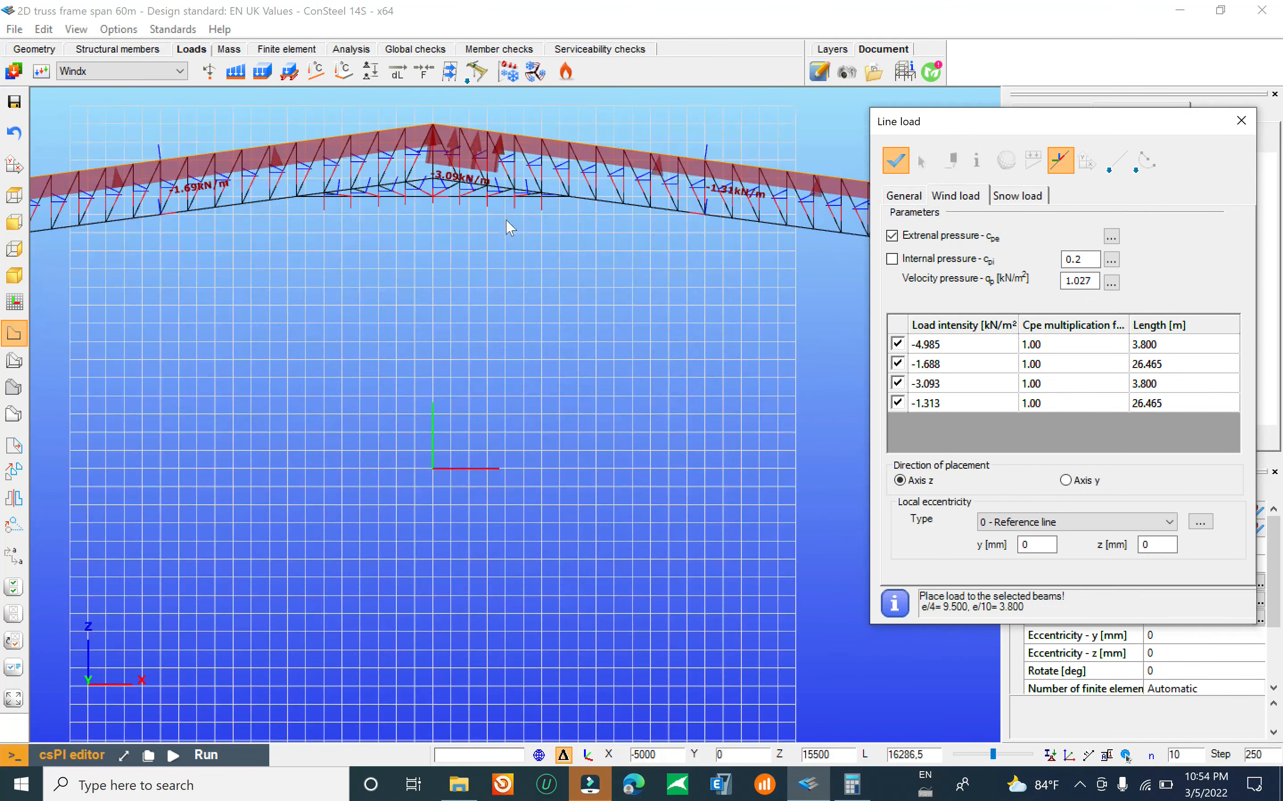
{"action": "scroll", "coordinate": [516, 223], "scroll_direction": "down", "scroll_amount": 3}
{"action": "key", "text": "Escape"}
Step: Examine the wind loads placed on the left column, the eaves zone, the ridge zone and the roof slopes
{"action": "scroll", "coordinate": [206, 212], "scroll_direction": "up", "scroll_amount": 3}
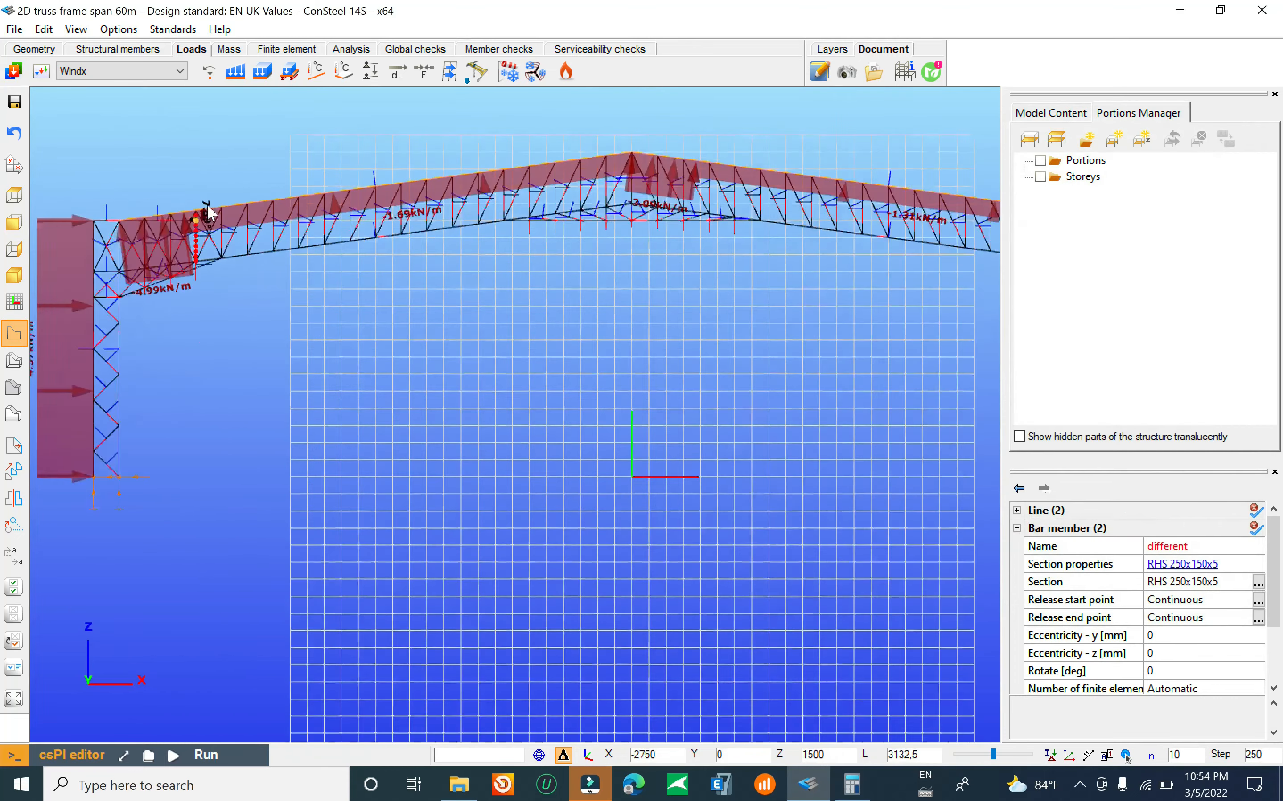
{"action": "scroll", "coordinate": [208, 213], "scroll_direction": "up", "scroll_amount": 5}
{"action": "scroll", "coordinate": [333, 311], "scroll_direction": "down", "scroll_amount": 2}
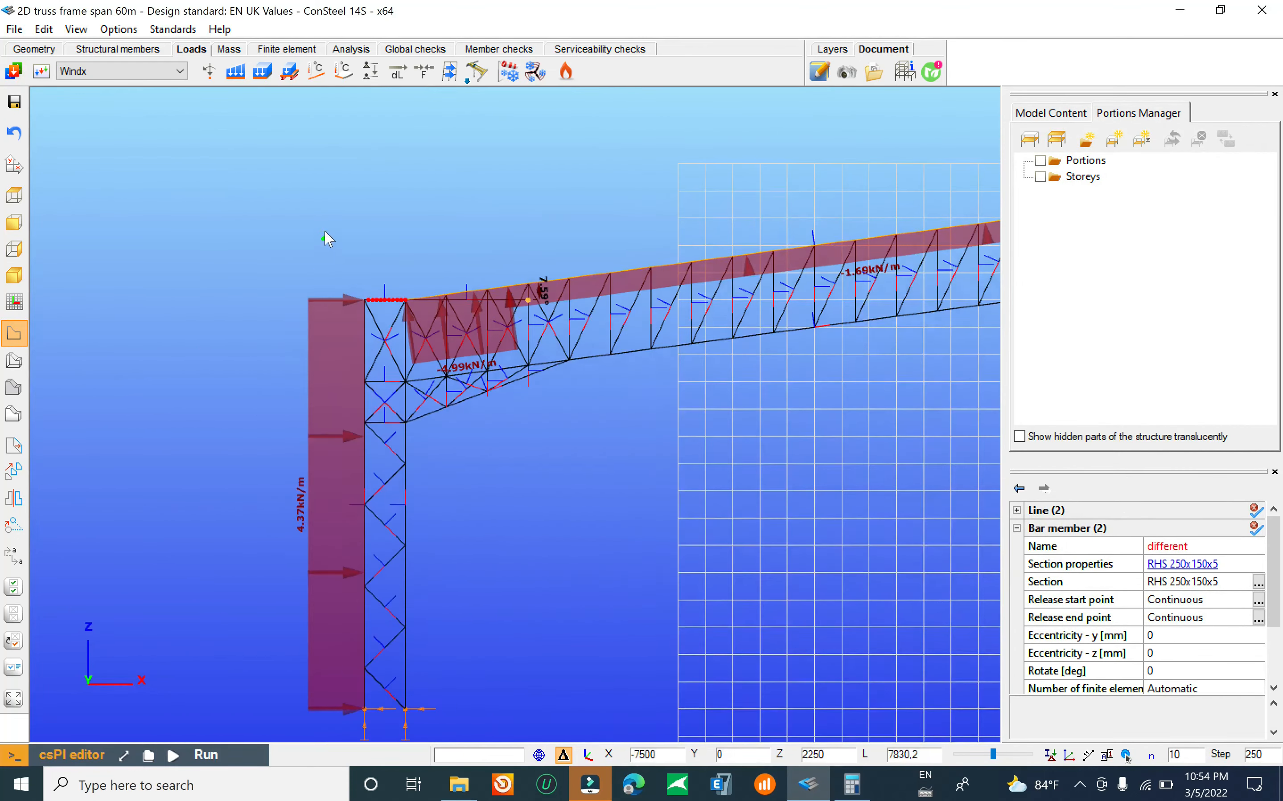
{"action": "scroll", "coordinate": [325, 232], "scroll_direction": "down", "scroll_amount": 3}
{"action": "scroll", "coordinate": [428, 317], "scroll_direction": "up", "scroll_amount": 3}
{"action": "scroll", "coordinate": [428, 317], "scroll_direction": "down", "scroll_amount": 1}
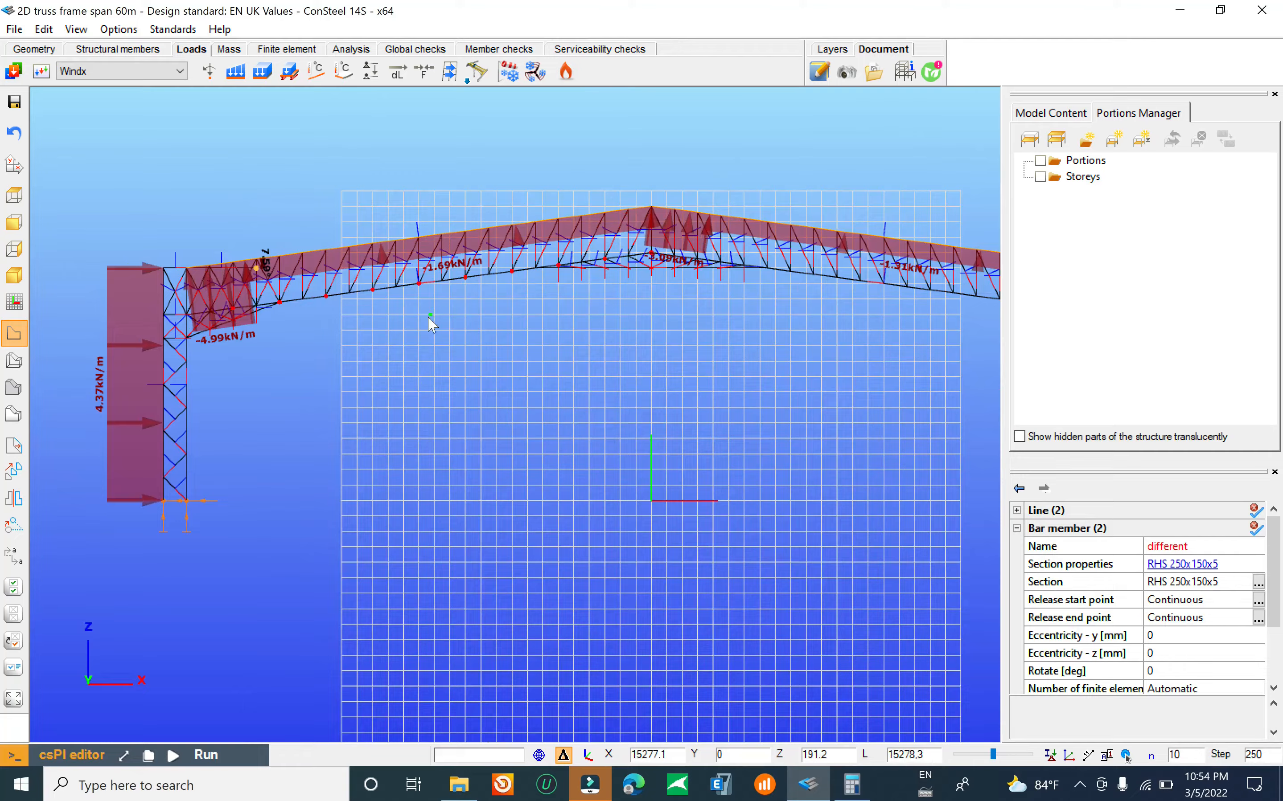
{"action": "middle_click_drag", "start_coordinate": [310, 325], "coordinate": [655, 309]}
{"action": "scroll", "coordinate": [530, 281], "scroll_direction": "up", "scroll_amount": 4}
{"action": "middle_click_drag", "start_coordinate": [715, 278], "coordinate": [462, 255]}
{"action": "scroll", "coordinate": [453, 243], "scroll_direction": "down", "scroll_amount": 5}
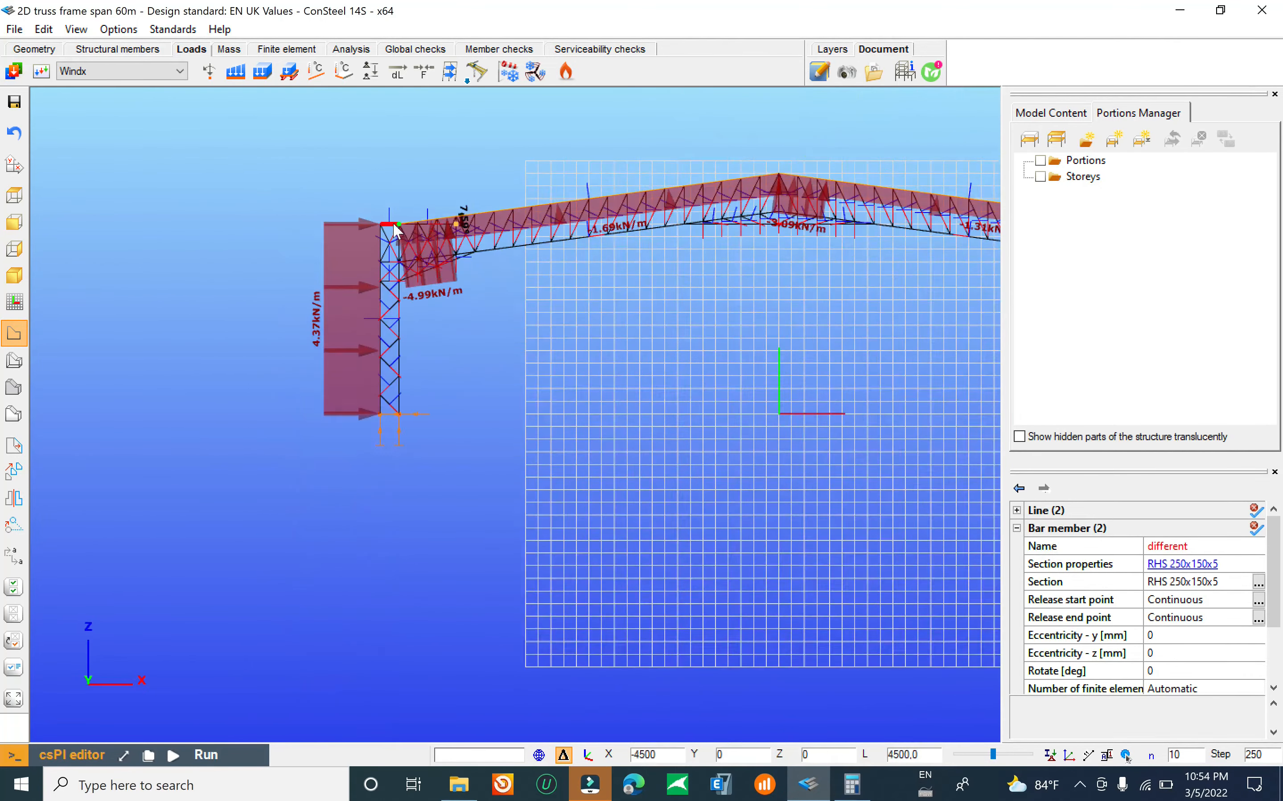
{"action": "scroll", "coordinate": [396, 232], "scroll_direction": "down", "scroll_amount": 2}
Step: Save the model with the roof wind loads applied
{"action": "left_click", "coordinate": [14, 29]}
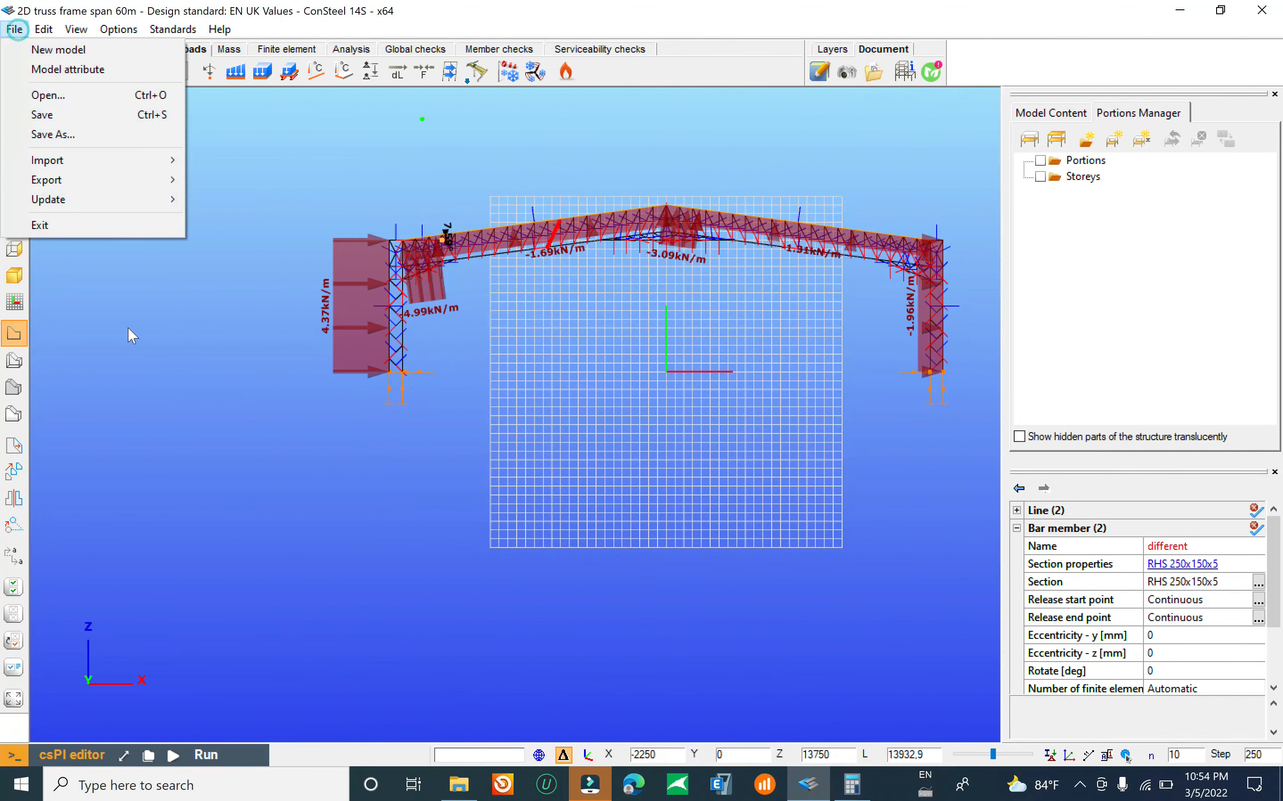
{"action": "left_click", "coordinate": [96, 116]}
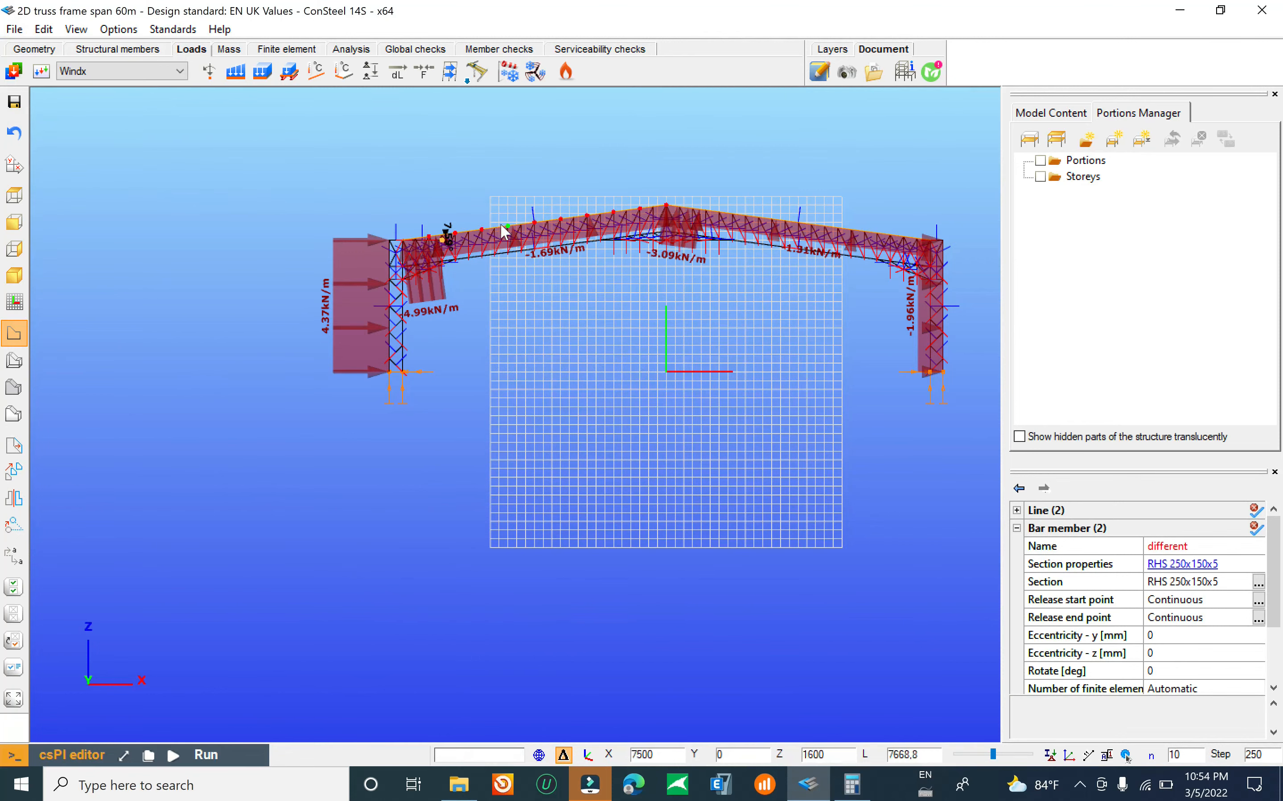
Step: Inspect the roof wind load intensities and directions from the windward eaves across the ridge to the leeward column
{"action": "middle_click_drag", "start_coordinate": [527, 286], "coordinate": [483, 335]}
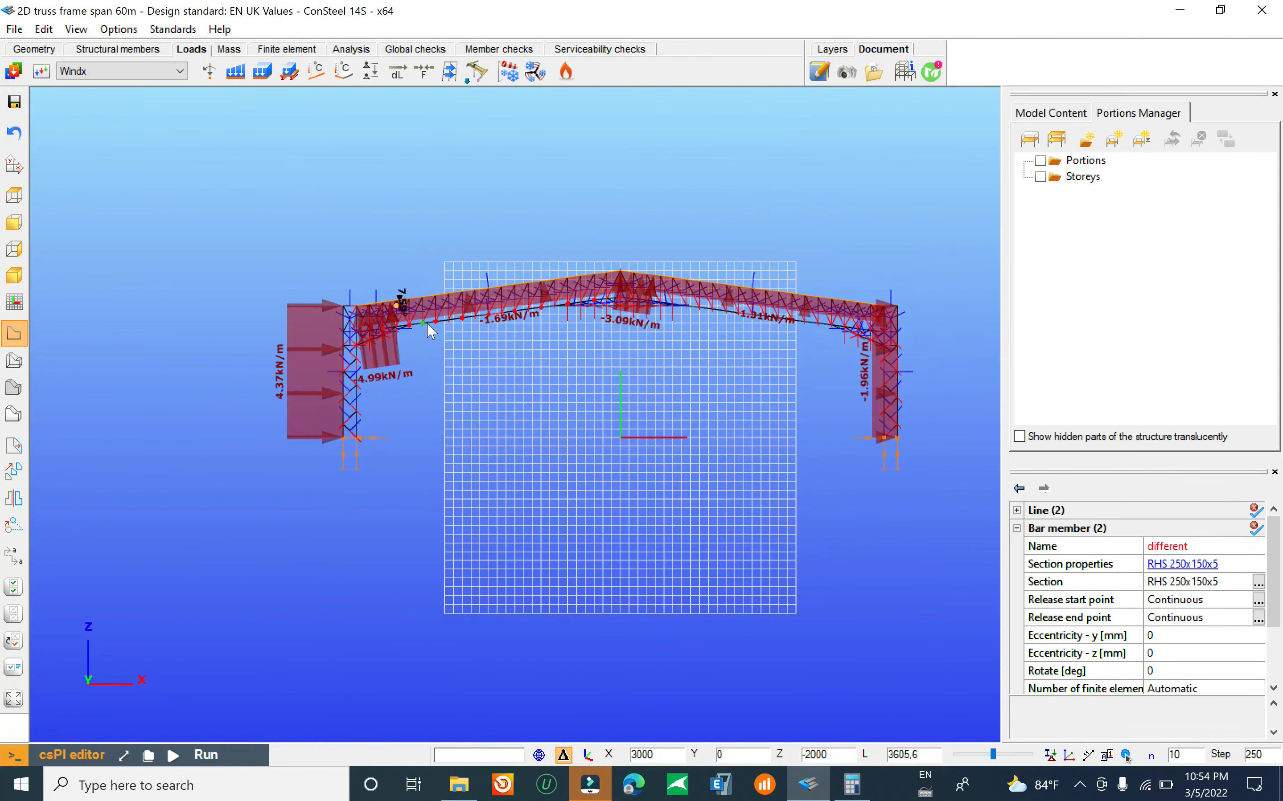
{"action": "scroll", "coordinate": [431, 331], "scroll_direction": "up", "scroll_amount": 2}
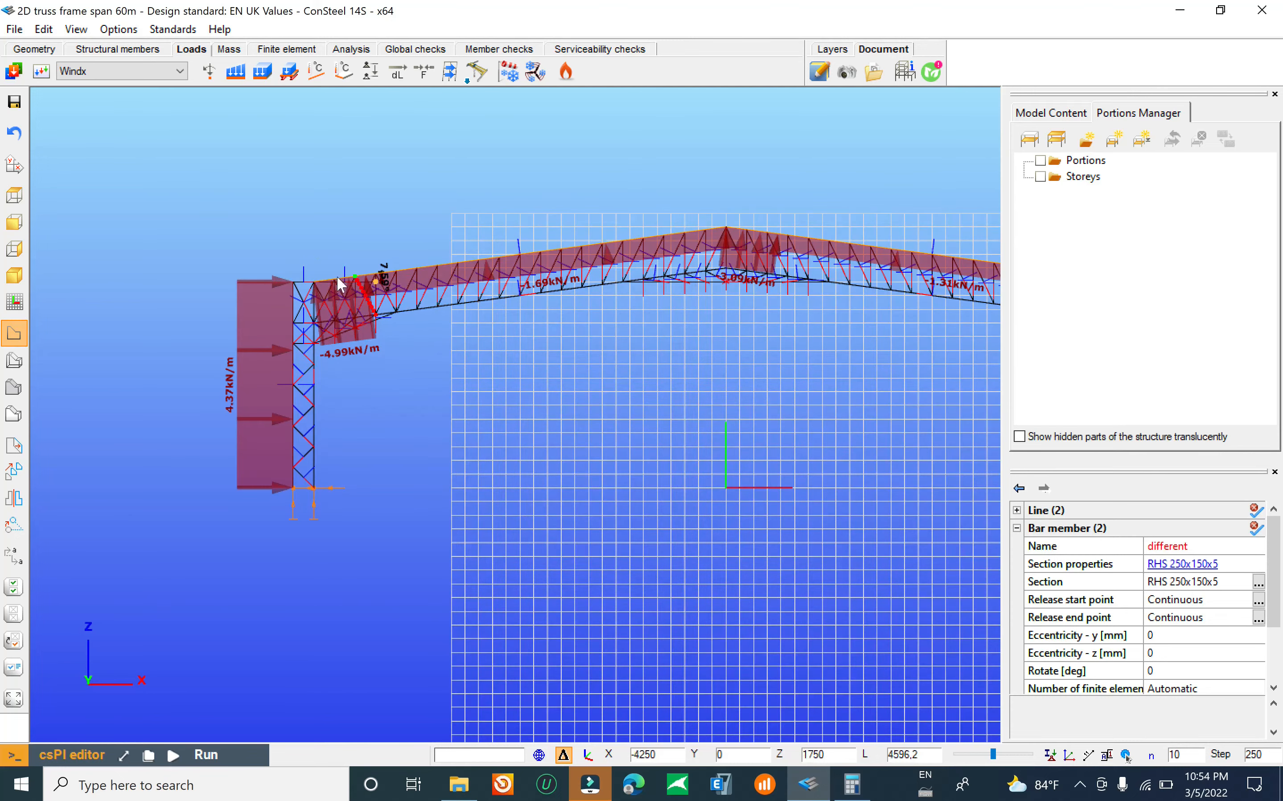
{"action": "scroll", "coordinate": [341, 285], "scroll_direction": "up", "scroll_amount": 1}
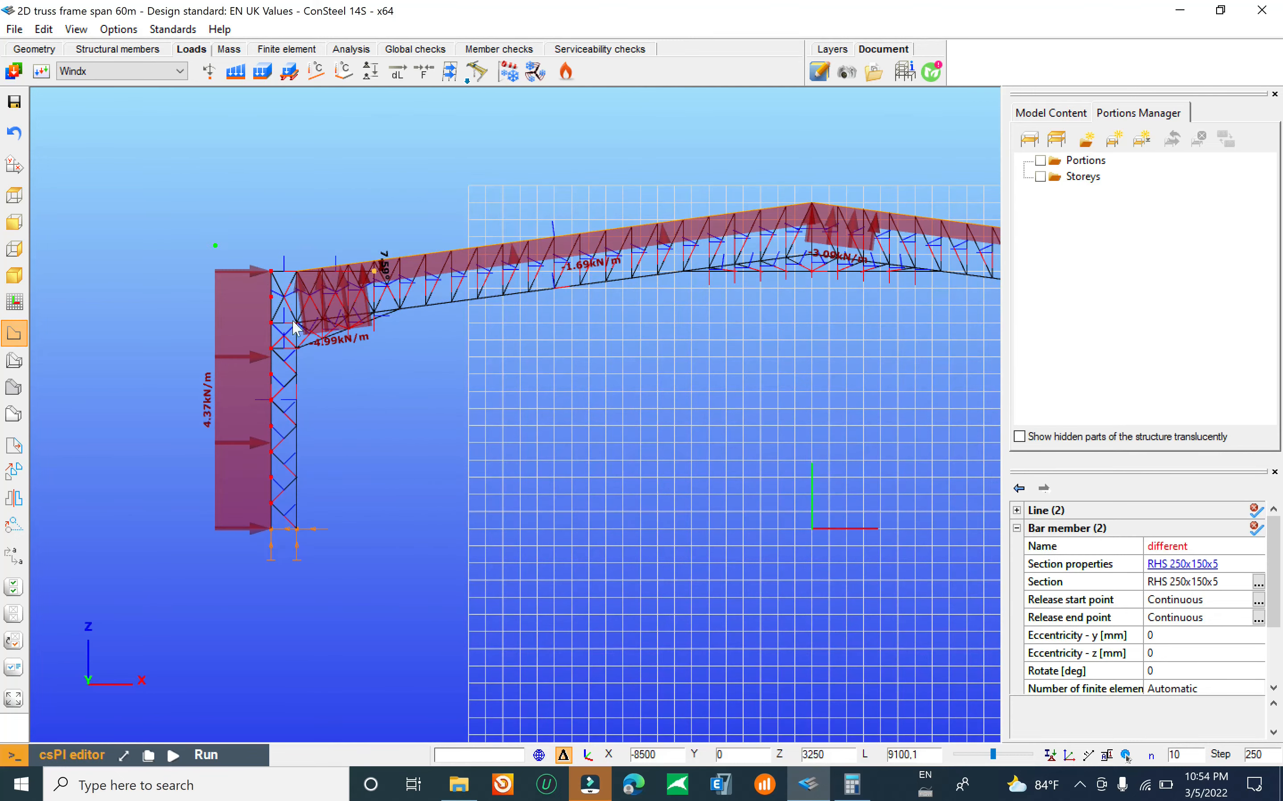
{"action": "scroll", "coordinate": [377, 298], "scroll_direction": "up", "scroll_amount": 2}
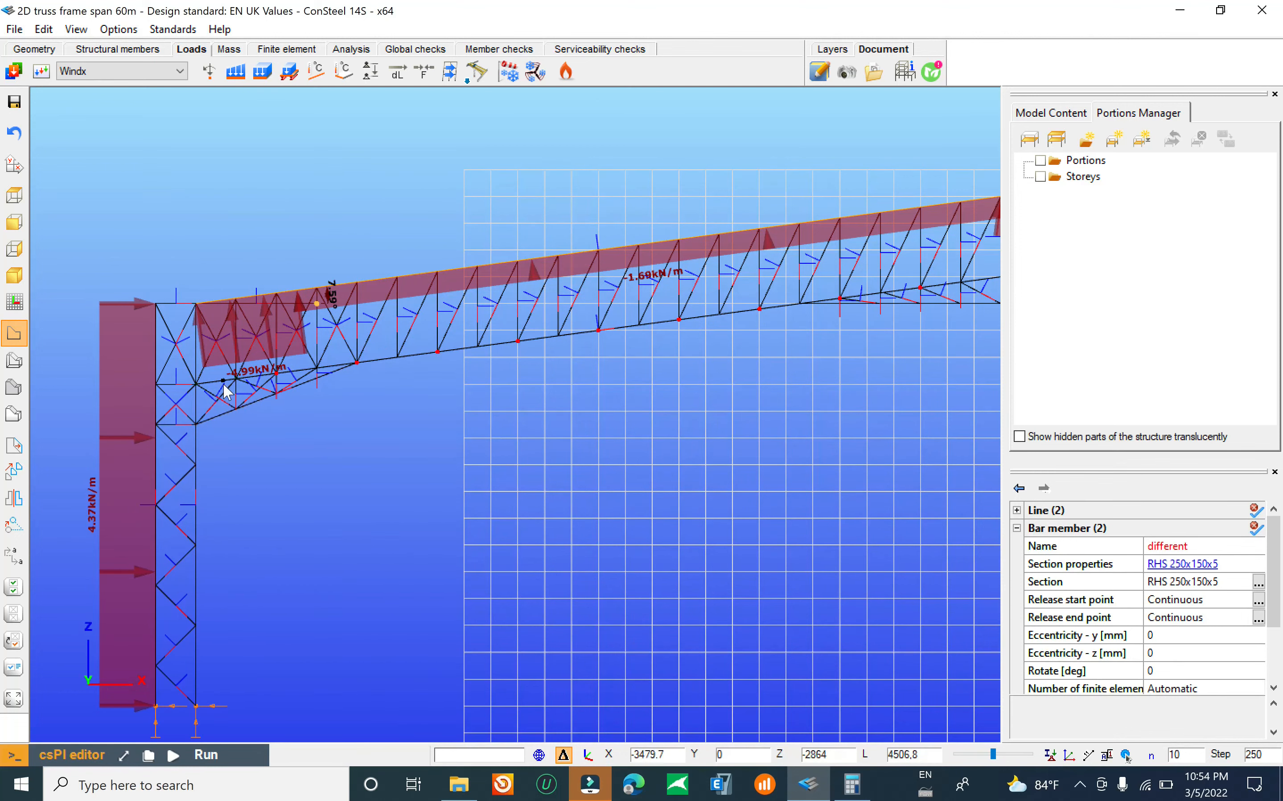
{"action": "scroll", "coordinate": [225, 393], "scroll_direction": "down", "scroll_amount": 3}
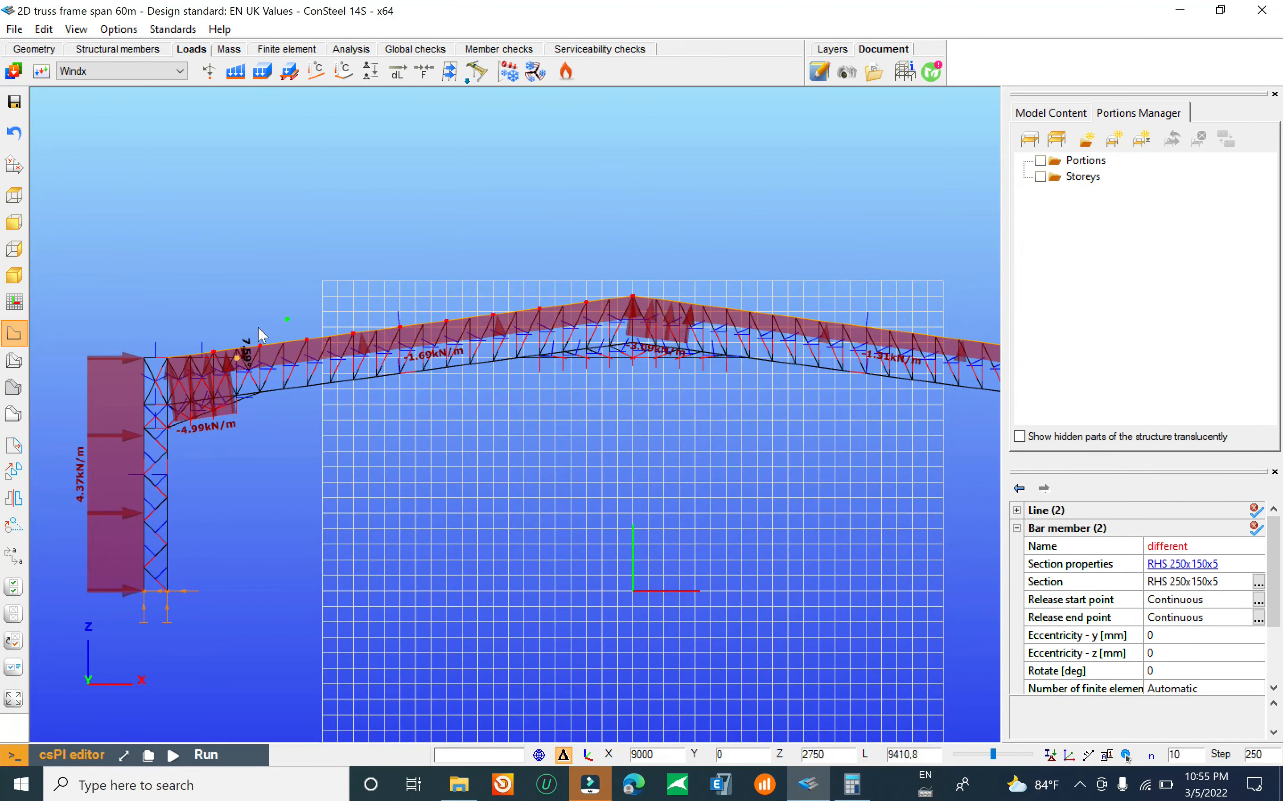
{"action": "scroll", "coordinate": [322, 356], "scroll_direction": "up", "scroll_amount": 1}
{"action": "middle_click_drag", "start_coordinate": [564, 339], "coordinate": [383, 363]}
{"action": "scroll", "coordinate": [383, 362], "scroll_direction": "up", "scroll_amount": 4}
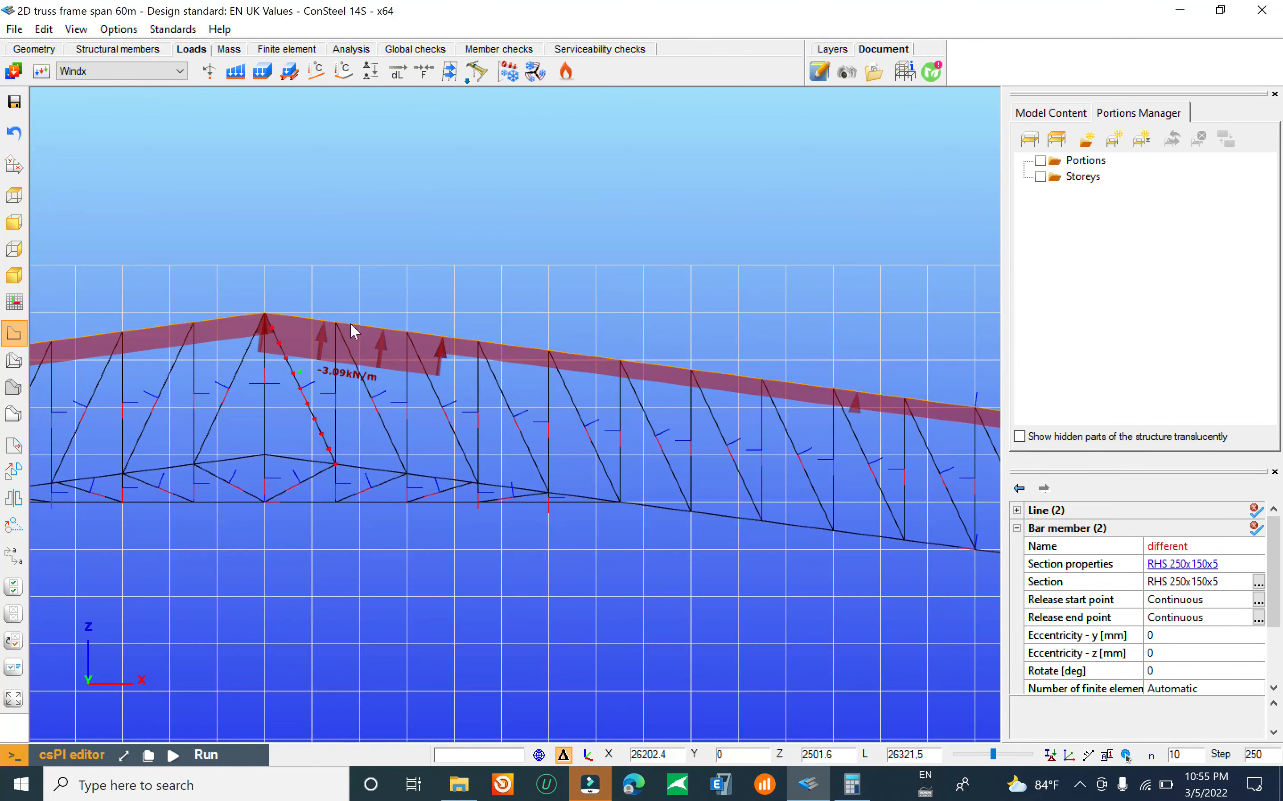
{"action": "scroll", "coordinate": [322, 401], "scroll_direction": "down", "scroll_amount": 5}
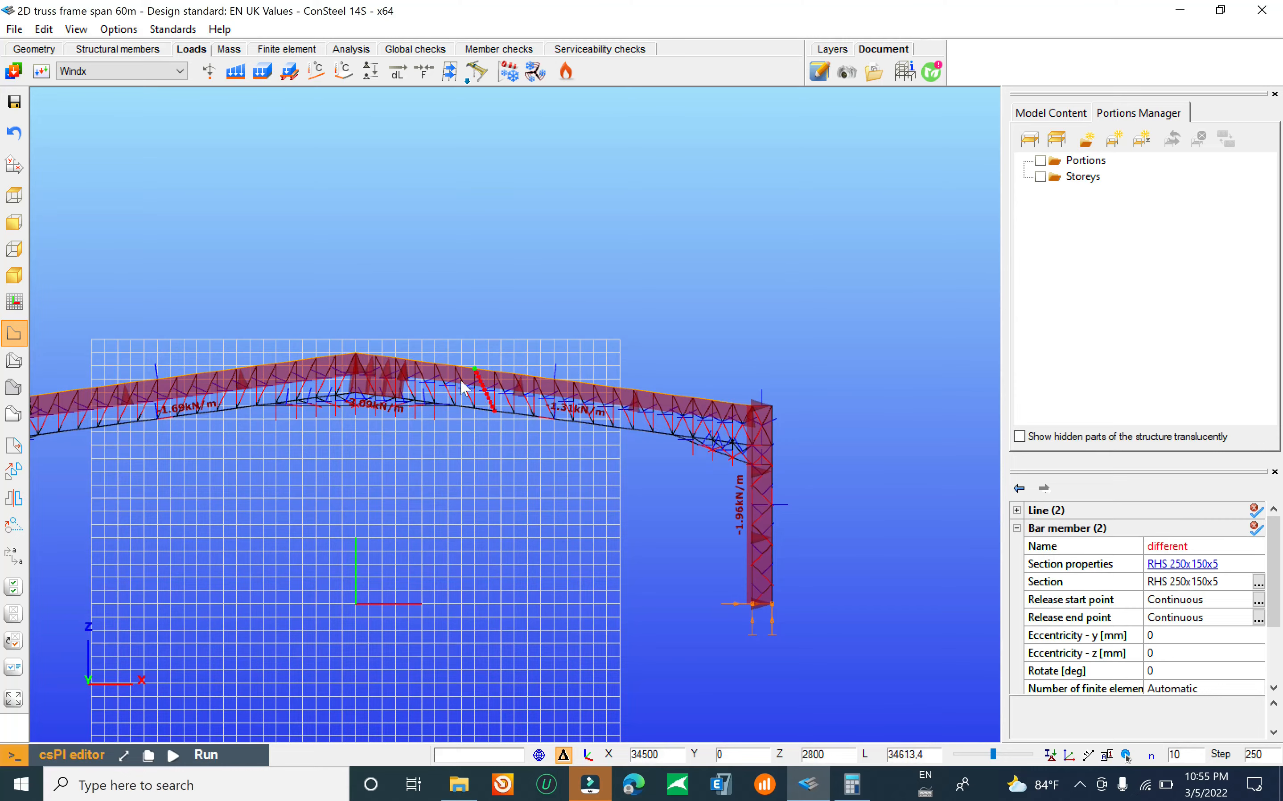
{"action": "middle_click_drag", "start_coordinate": [361, 363], "coordinate": [614, 303]}
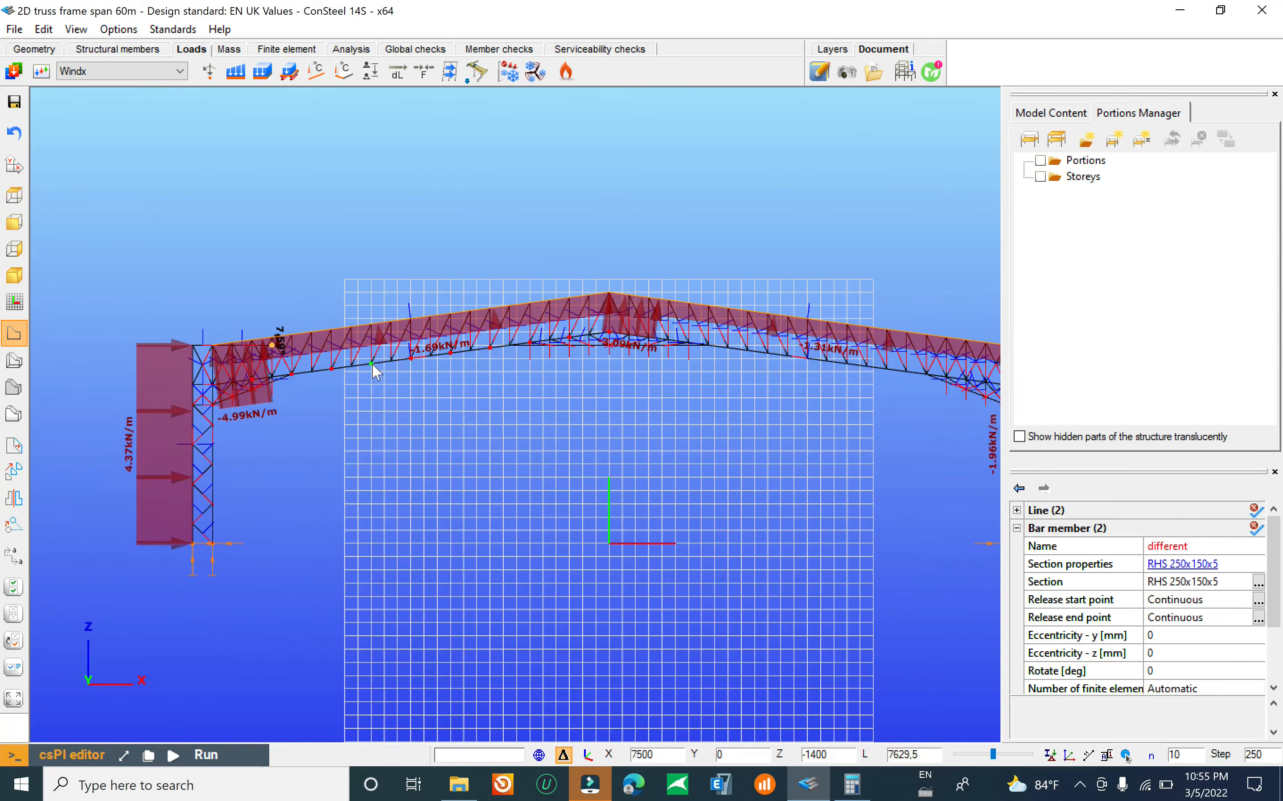
{"action": "middle_click_drag", "start_coordinate": [587, 304], "coordinate": [494, 333]}
{"action": "scroll", "coordinate": [478, 296], "scroll_direction": "down", "scroll_amount": 2}
Step: Save the truss frame model again
{"action": "left_click", "coordinate": [14, 29]}
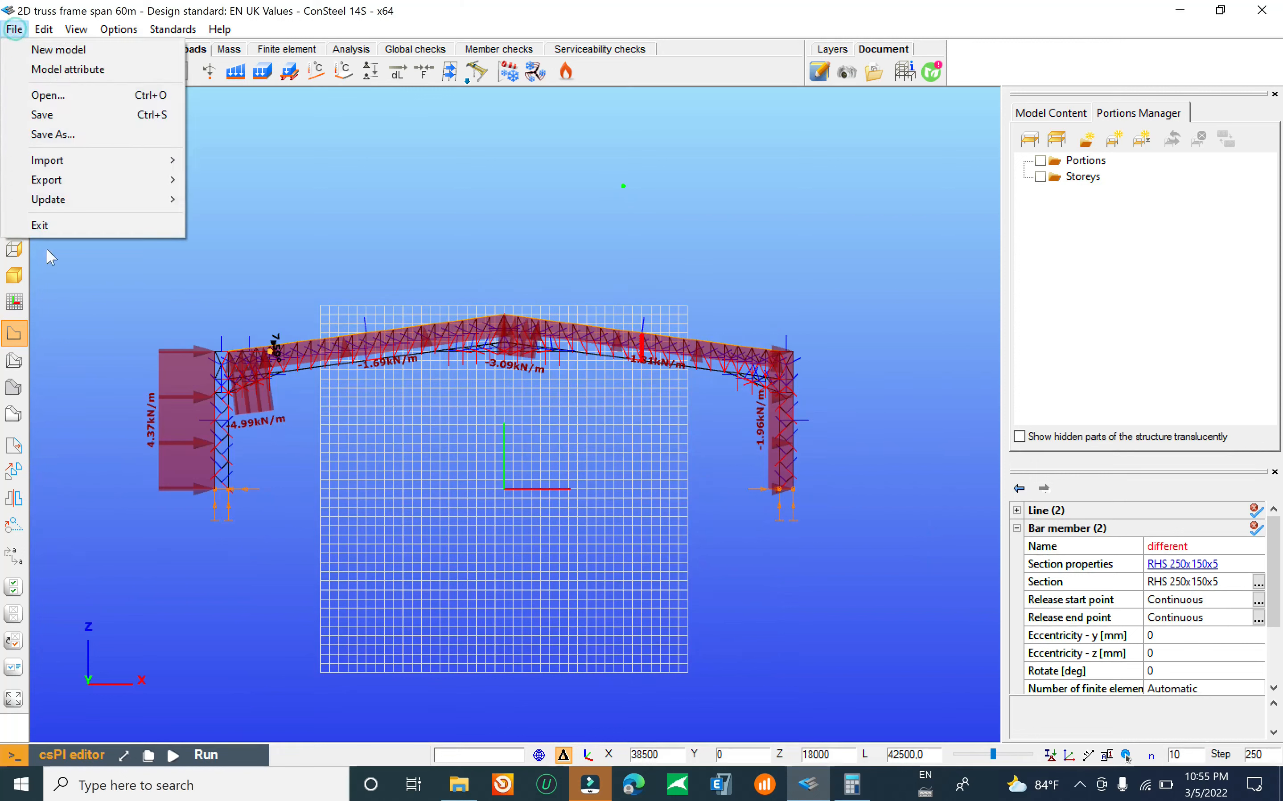
{"action": "left_click", "coordinate": [24, 114]}
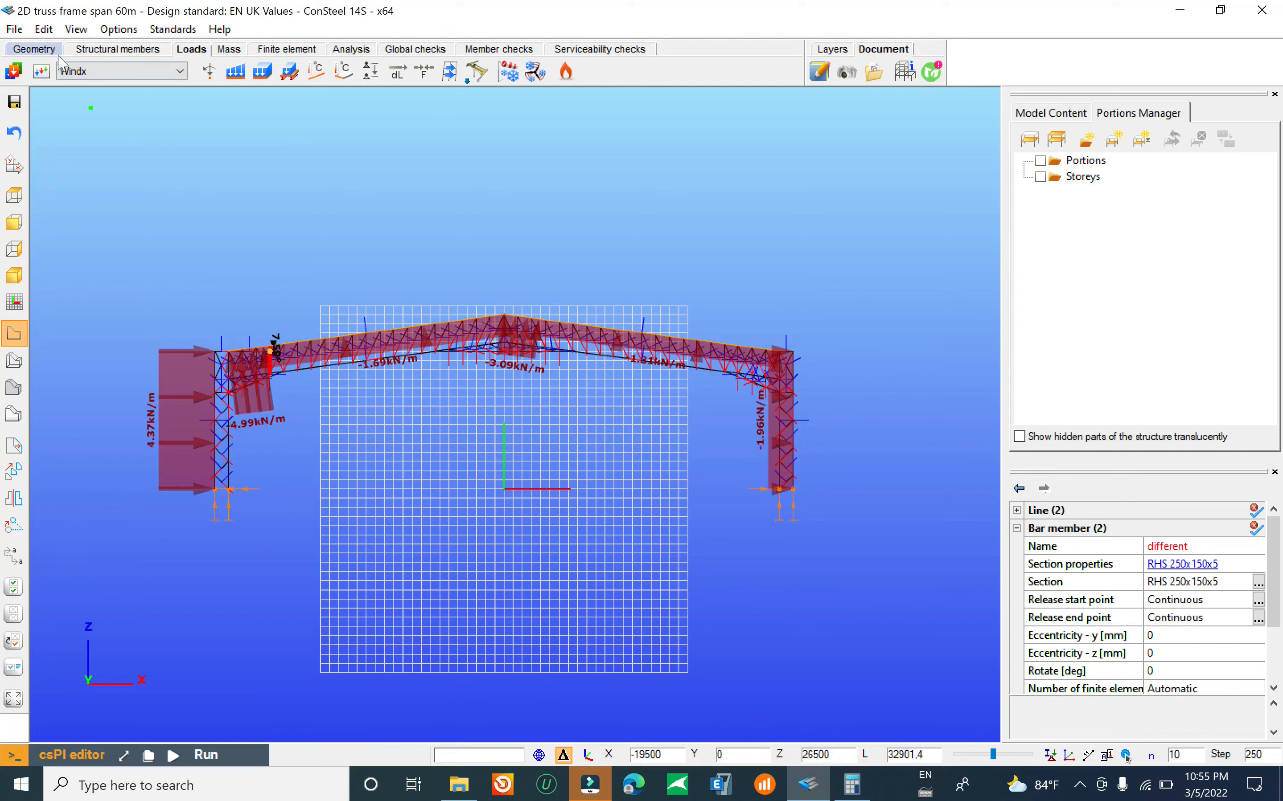
{"action": "left_click", "coordinate": [14, 29]}
{"action": "left_click", "coordinate": [24, 113]}
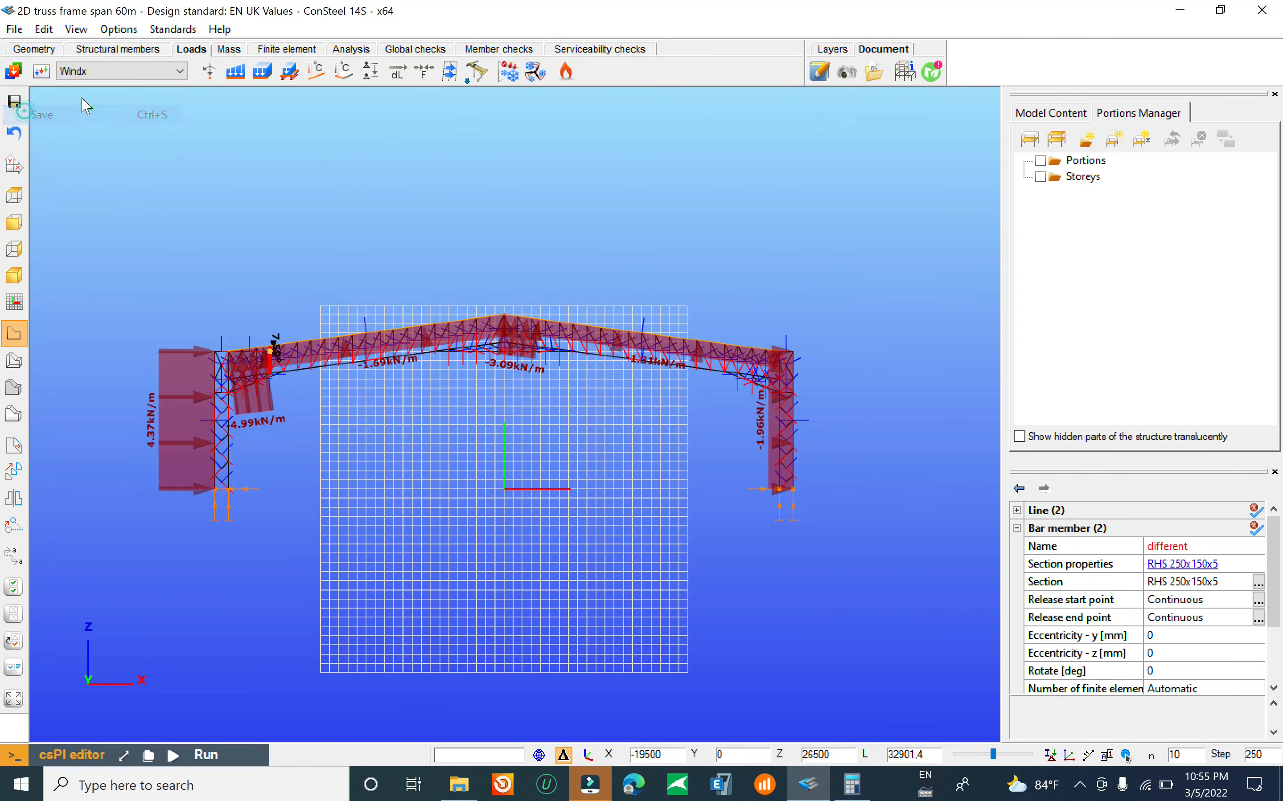
{"action": "left_click", "coordinate": [114, 74]}
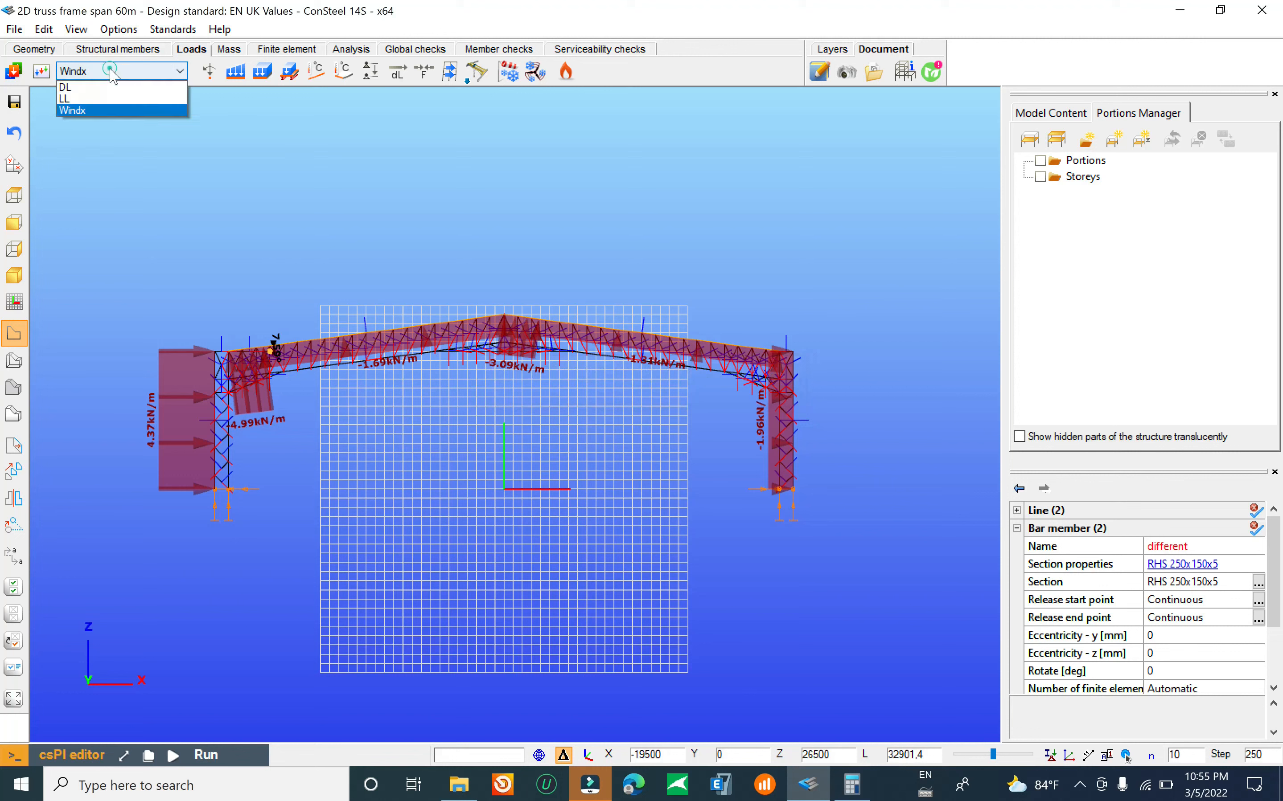
{"action": "left_click", "coordinate": [74, 87]}
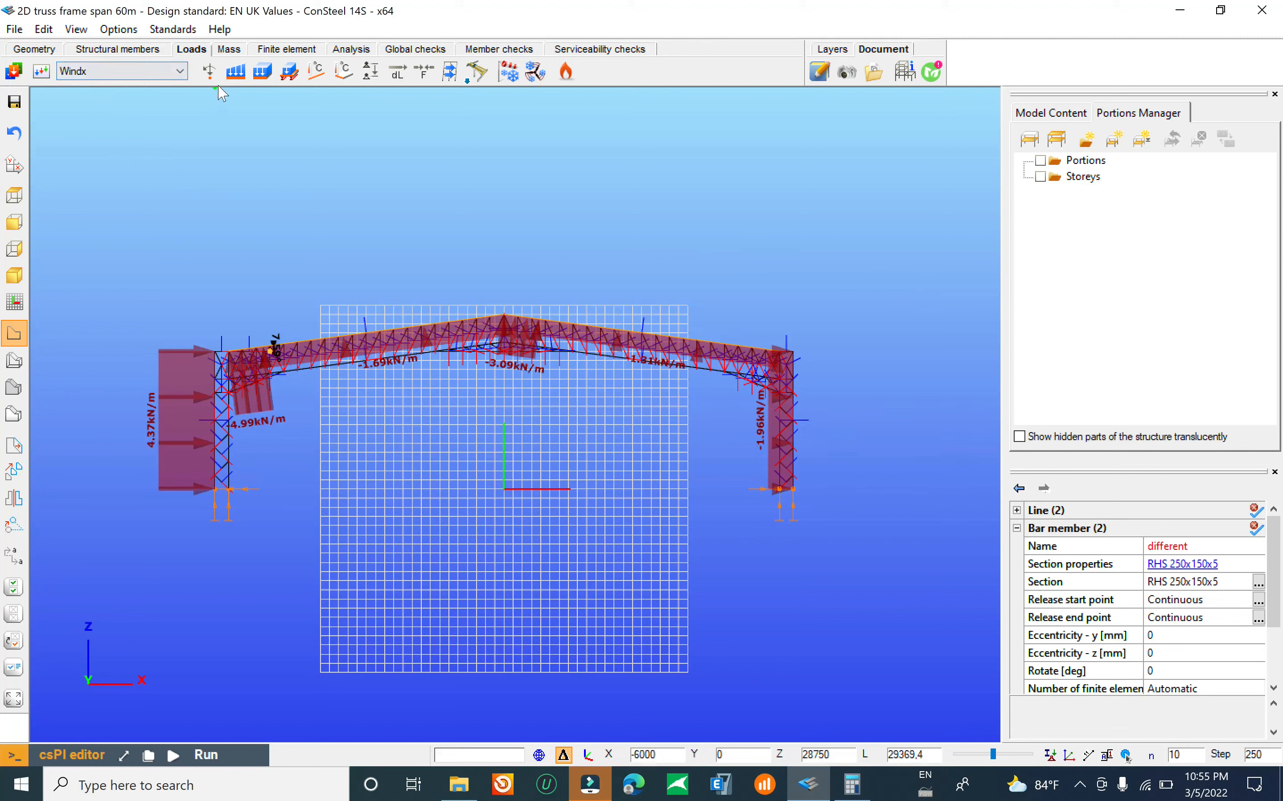
Step: Open the load combinations and delete the existing combination
{"action": "left_click", "coordinate": [41, 70]}
{"action": "left_click", "coordinate": [468, 316]}
{"action": "left_click", "coordinate": [439, 242]}
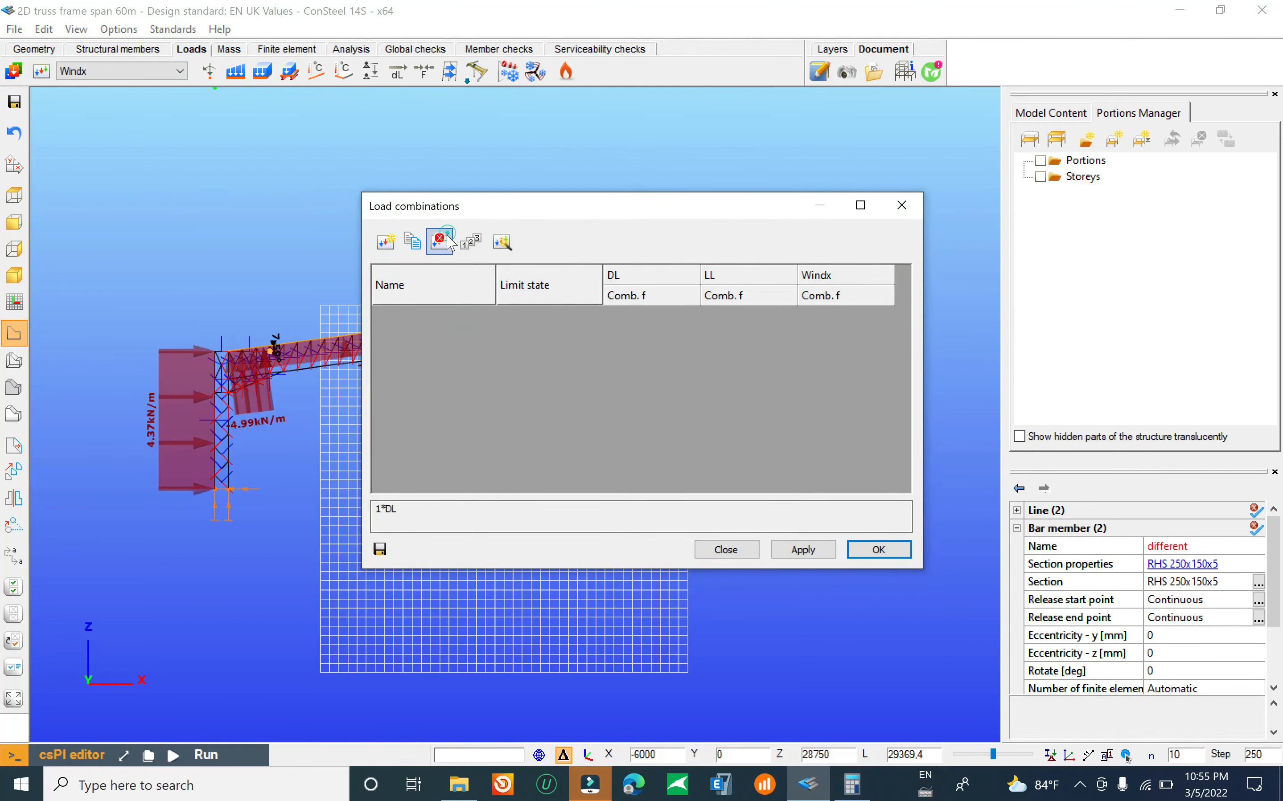
Step: Automatically generate ultimate (6.10) and characteristic serviceability (6.14 b) load combinations for the DL, LL and Windx load cases
{"action": "left_click", "coordinate": [501, 243]}
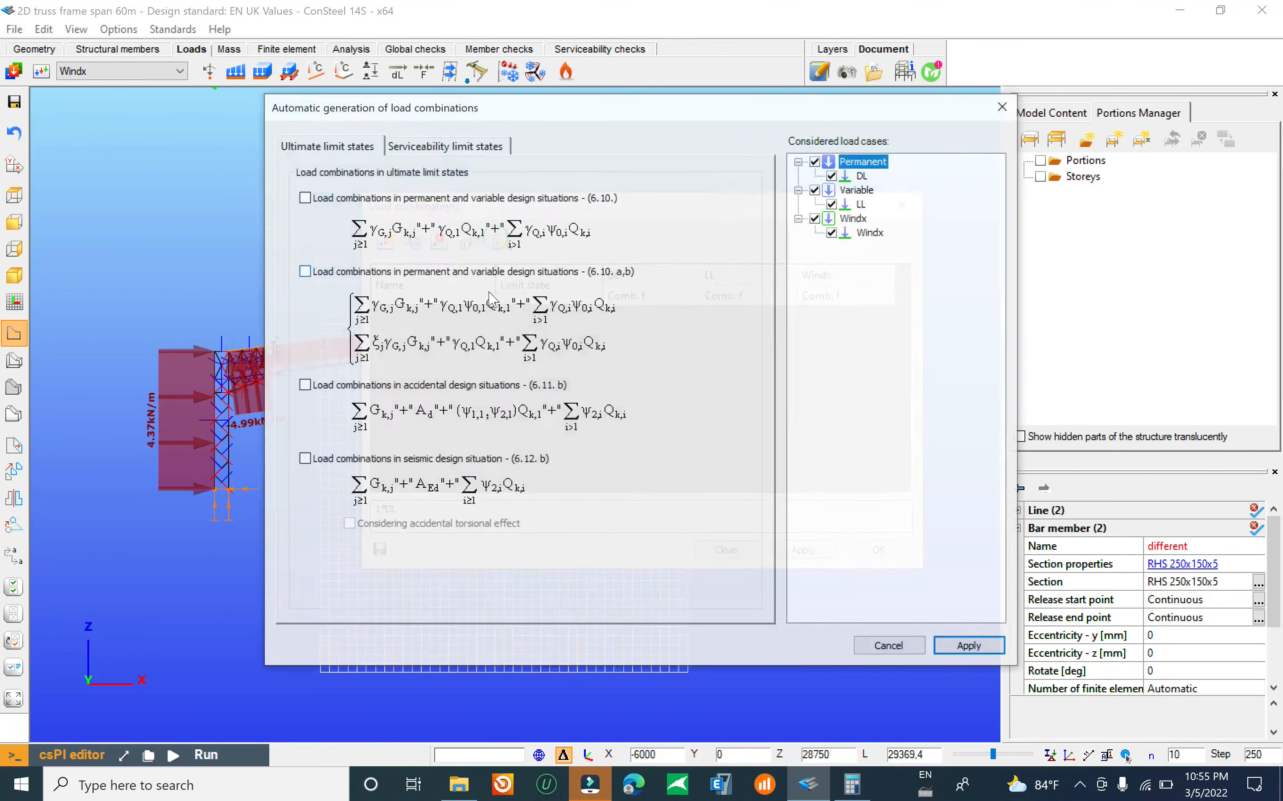
{"action": "left_click", "coordinate": [304, 198]}
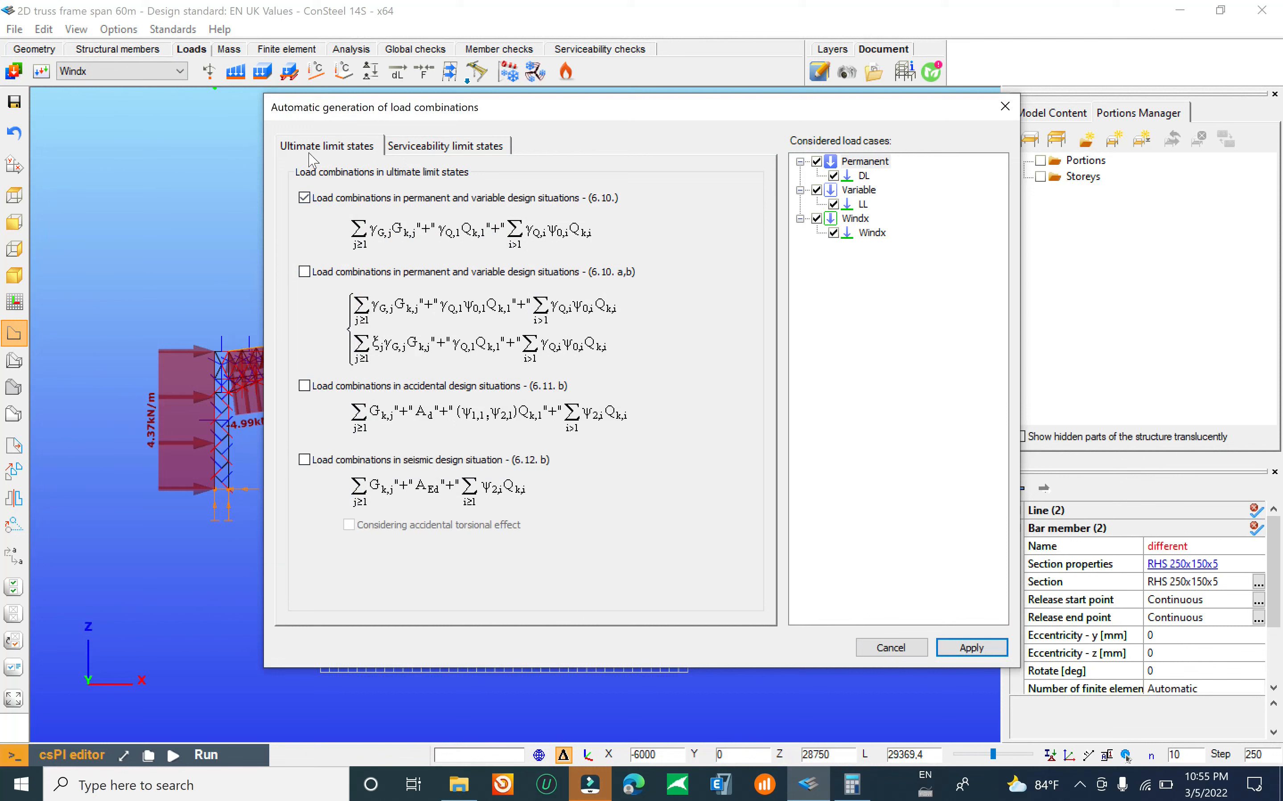
{"action": "left_click", "coordinate": [392, 145]}
{"action": "left_click", "coordinate": [335, 197]}
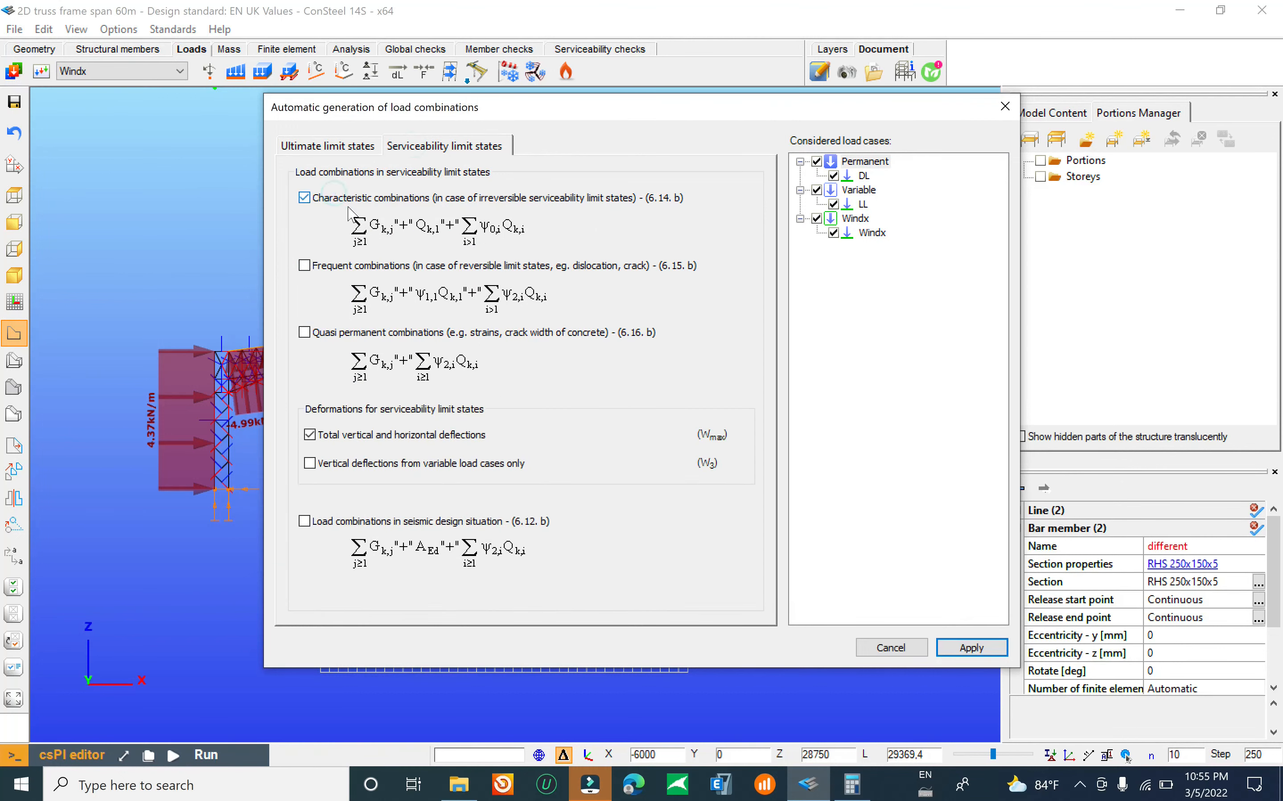
{"action": "left_click", "coordinate": [963, 649]}
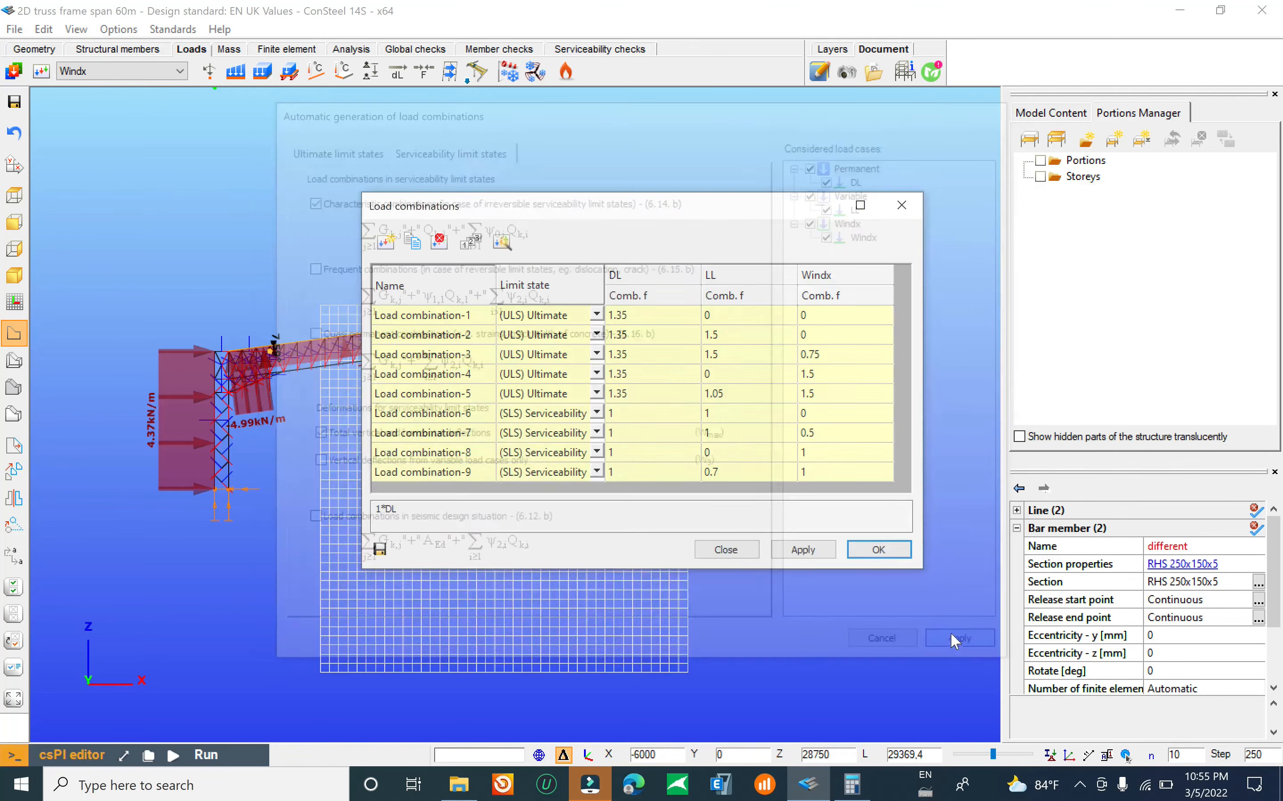
Step: Review the DL, LL and Windx factors of the first three ultimate load combinations
{"action": "left_click", "coordinate": [674, 317]}
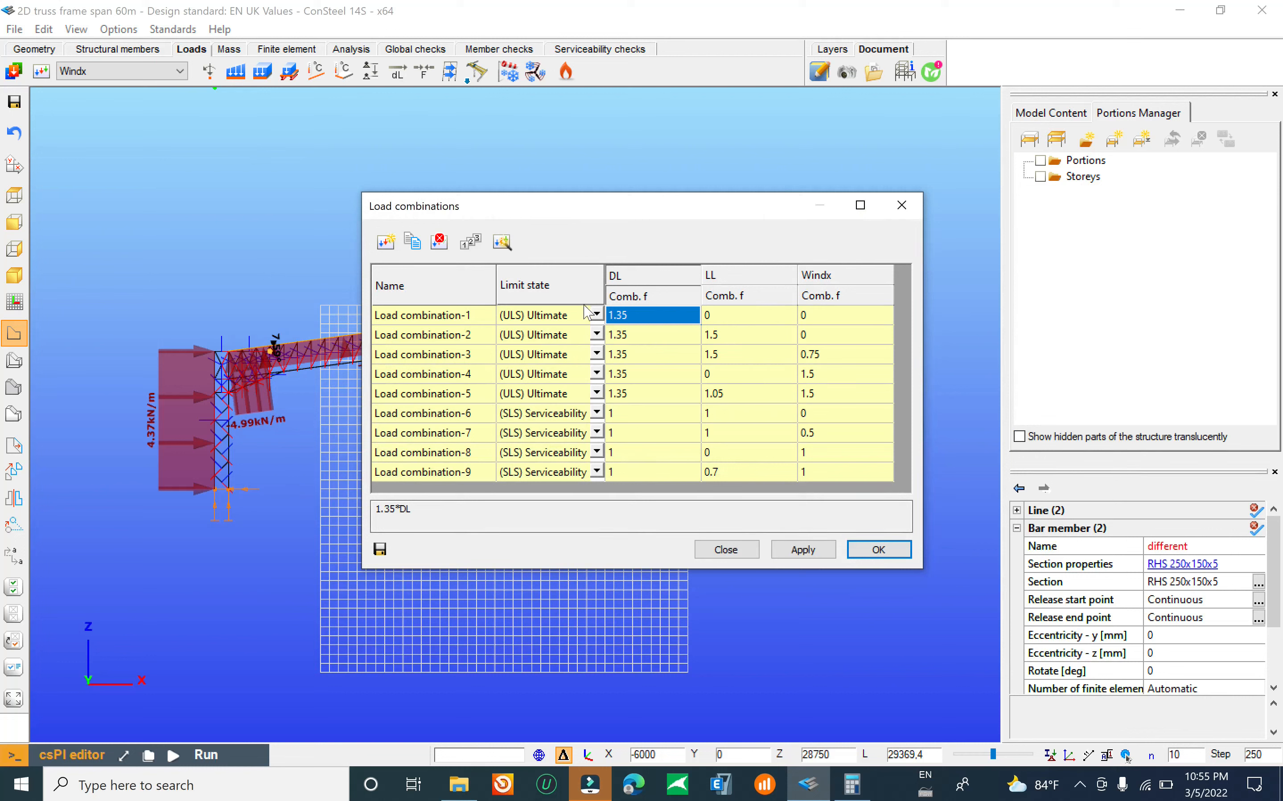
{"action": "left_click", "coordinate": [407, 337]}
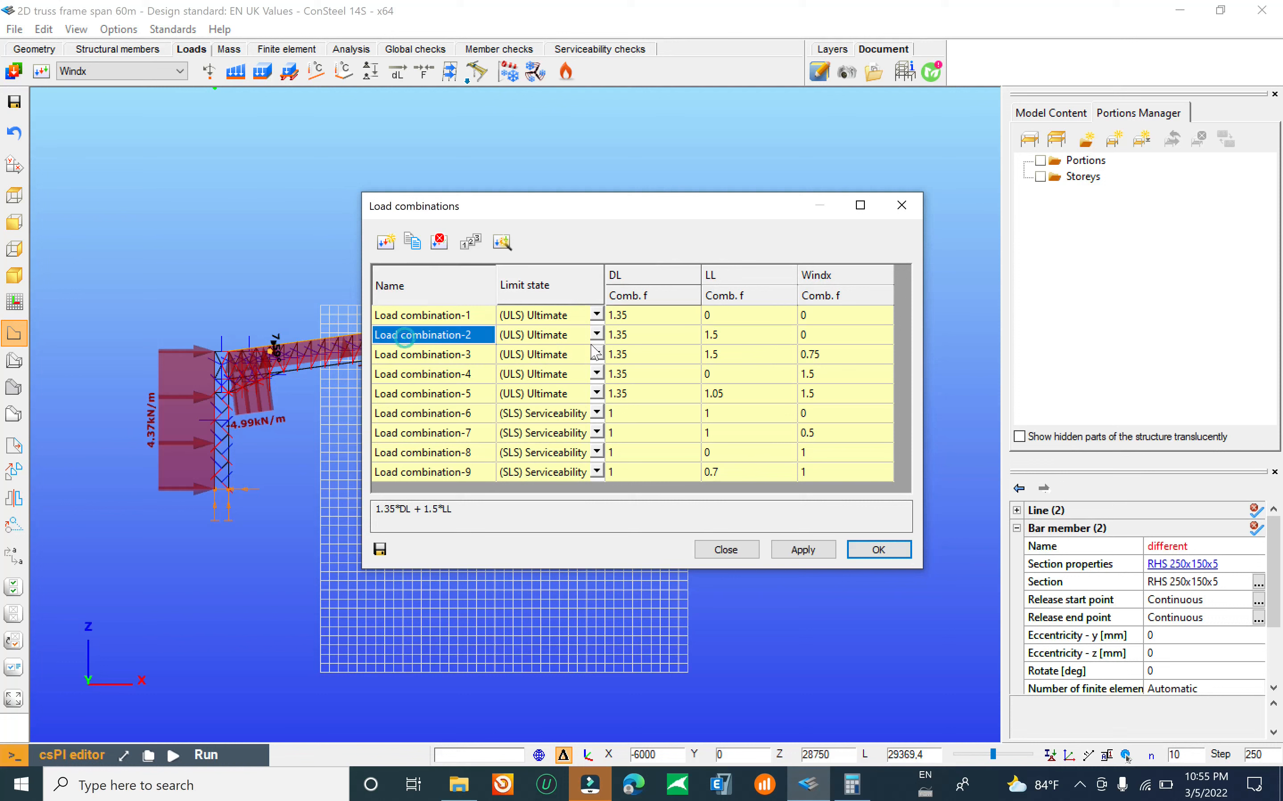
{"action": "left_click", "coordinate": [654, 339]}
{"action": "left_click", "coordinate": [730, 340]}
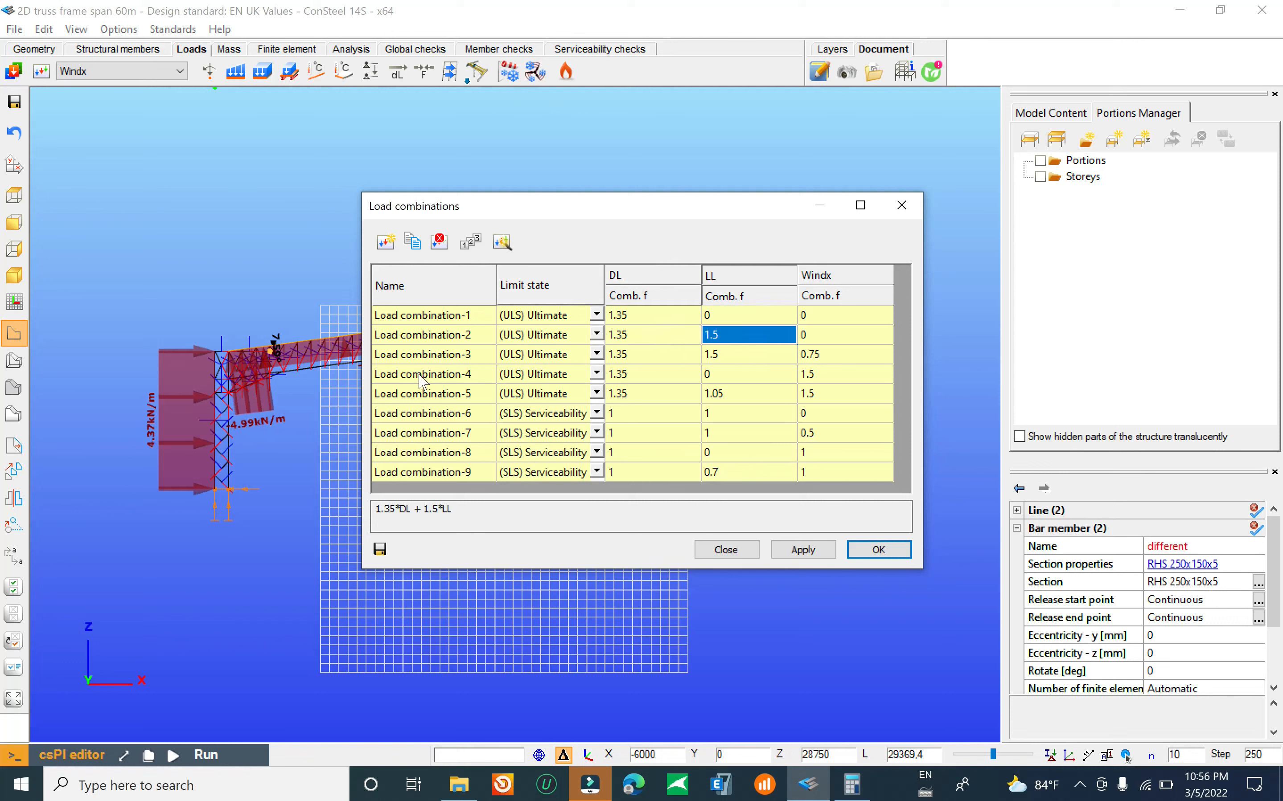
{"action": "left_click", "coordinate": [439, 361]}
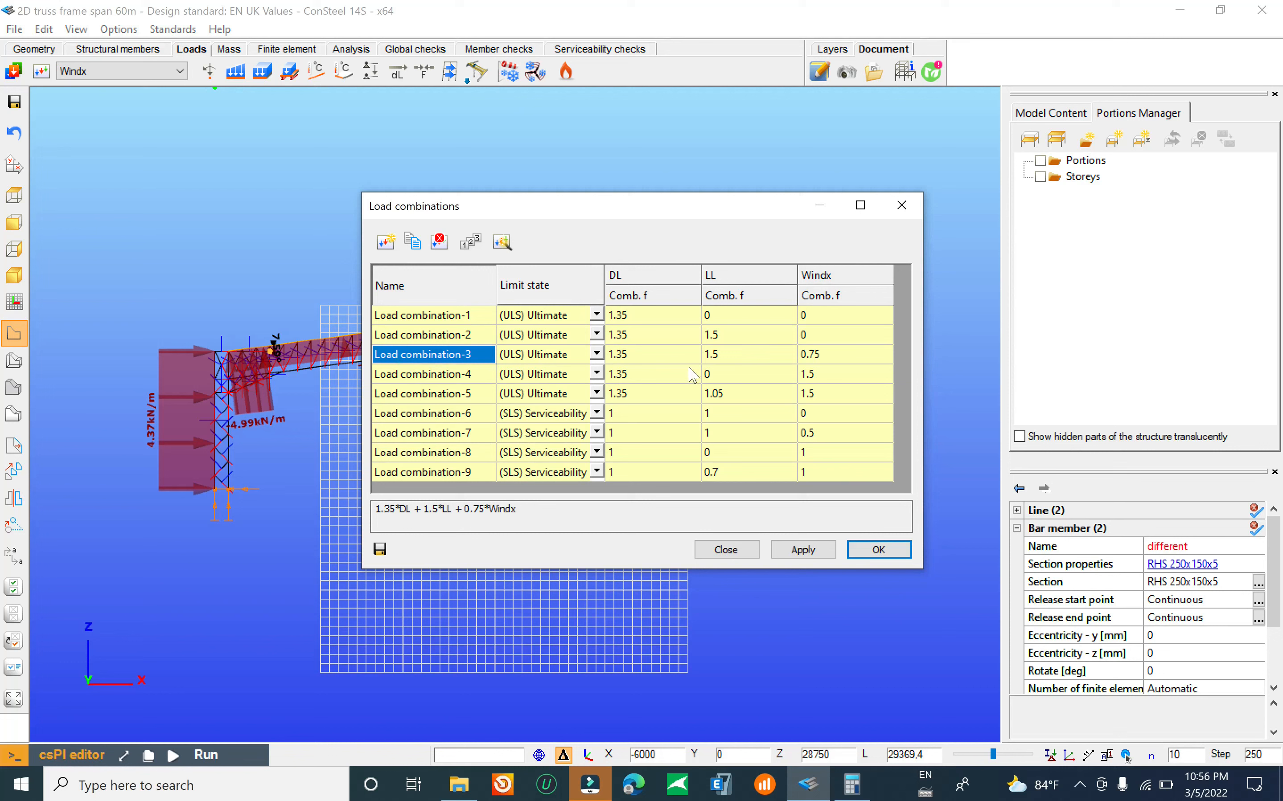
{"action": "left_click", "coordinate": [837, 356]}
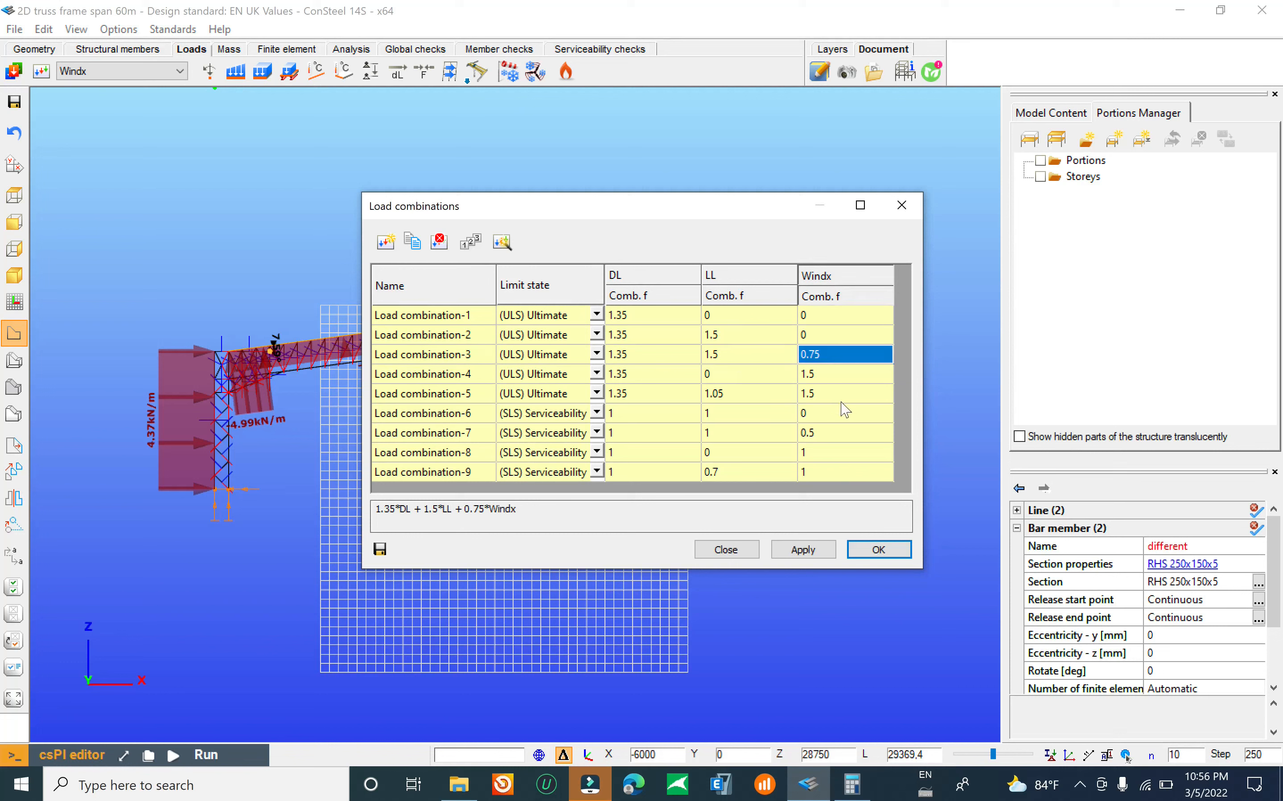
Step: Review the DL, LL and Windx factors and the combination formulas of the fourth and fifth ultimate load combinations
{"action": "left_click", "coordinate": [411, 378]}
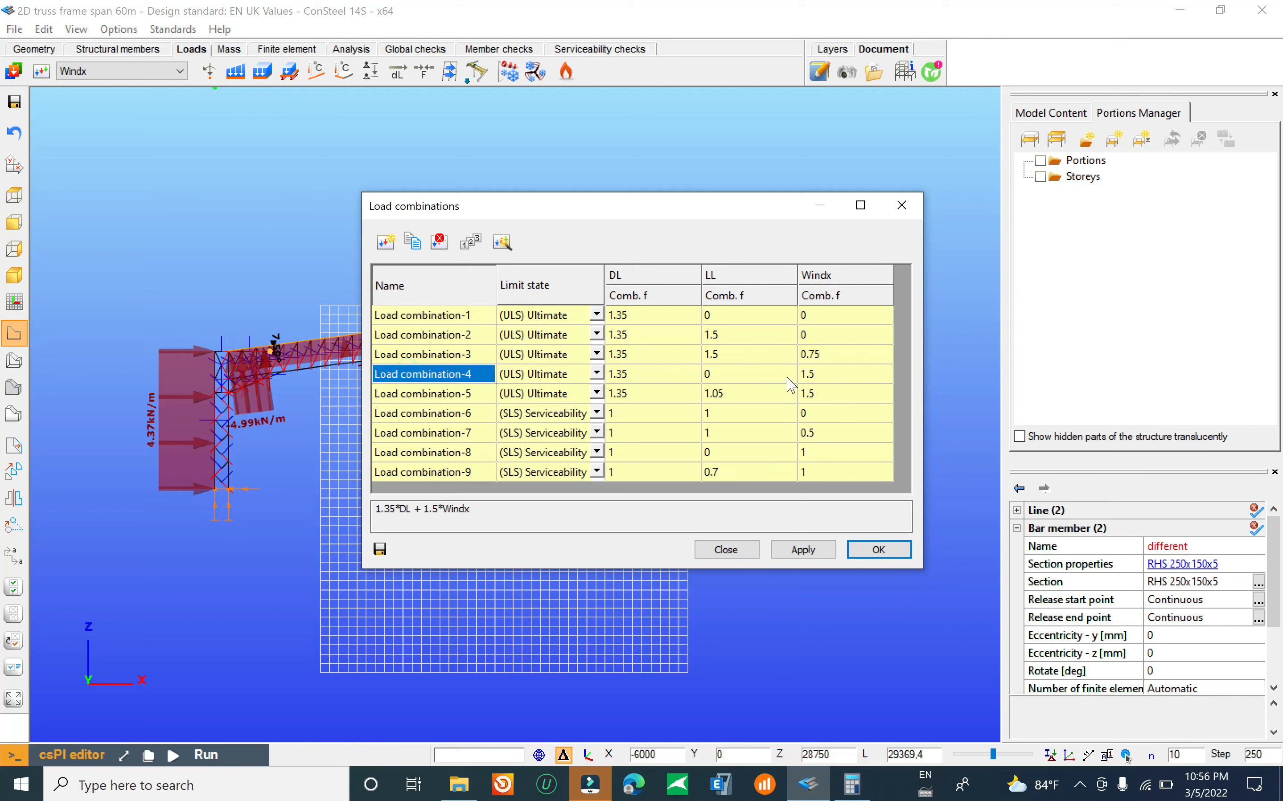
{"action": "left_click", "coordinate": [819, 378]}
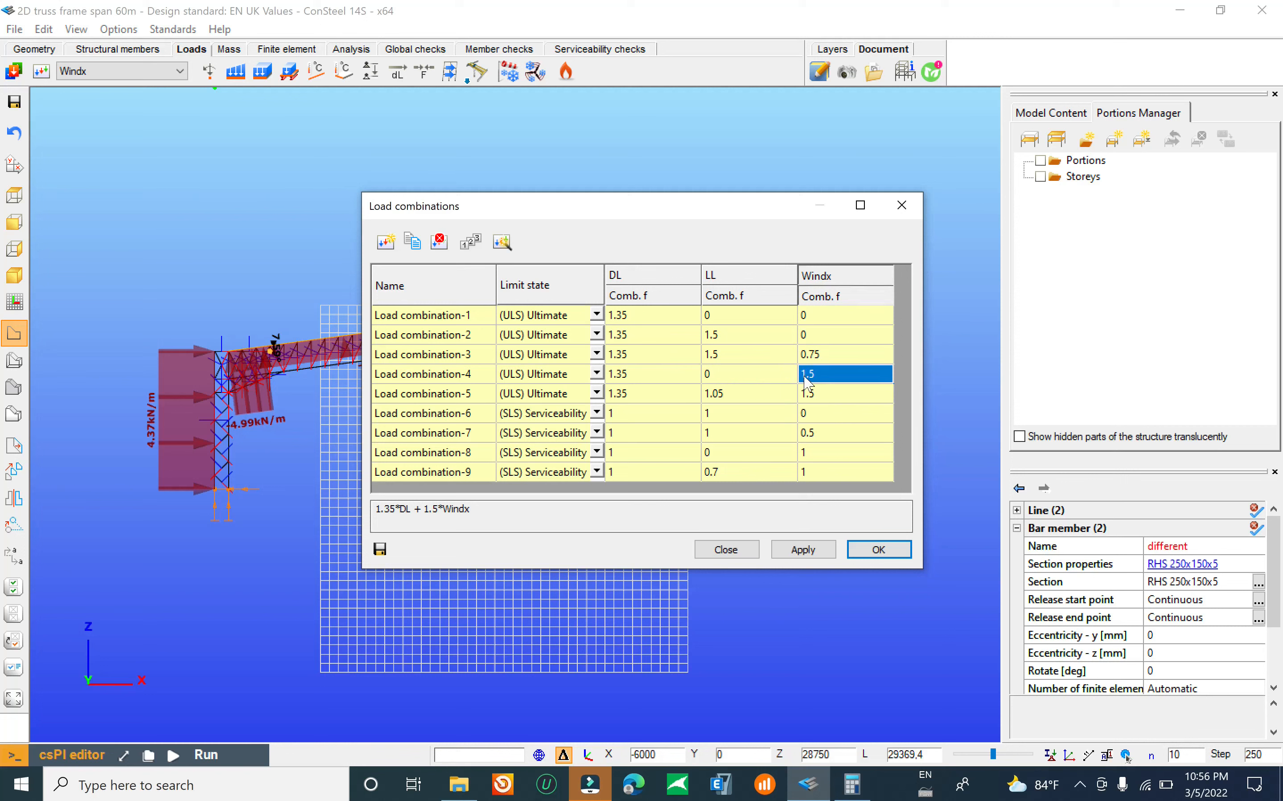
{"action": "left_click", "coordinate": [636, 378]}
{"action": "left_click", "coordinate": [660, 395]}
{"action": "left_click", "coordinate": [708, 395]}
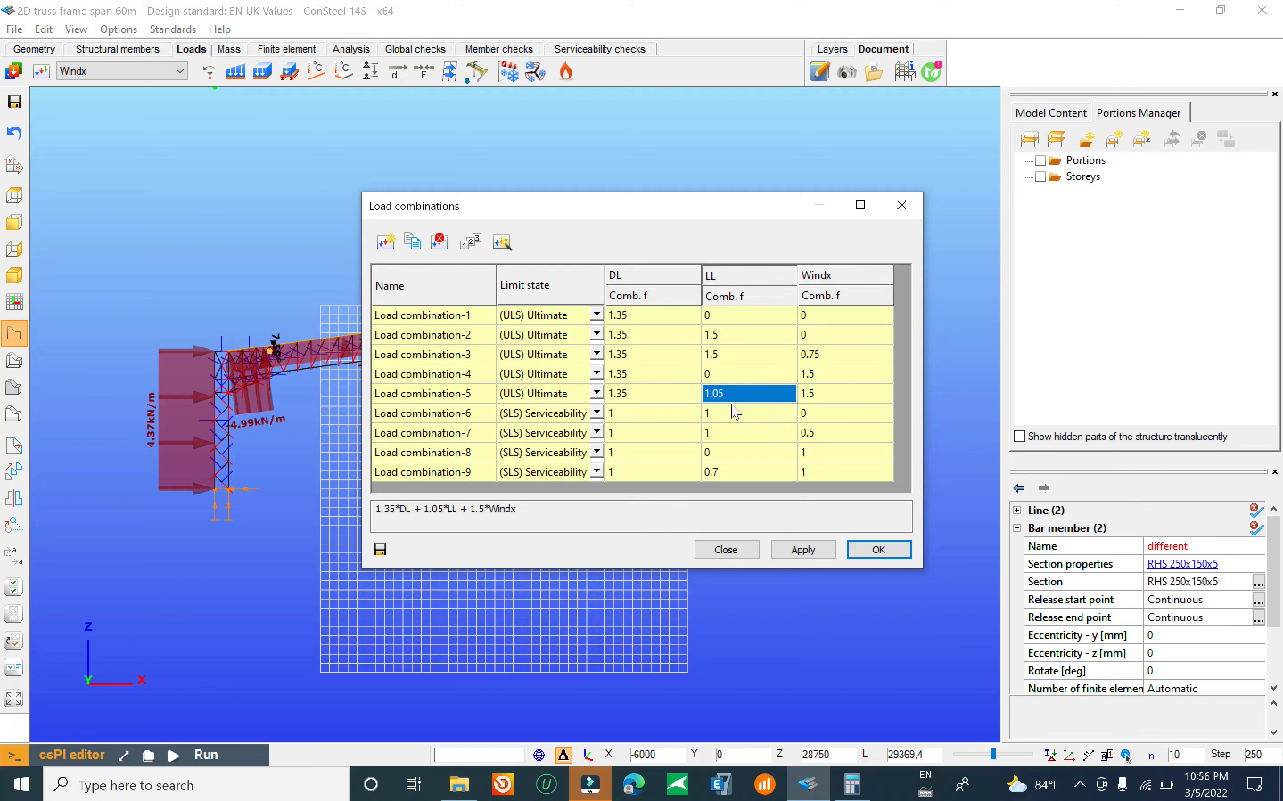
{"action": "left_click", "coordinate": [880, 549]}
{"action": "left_click_drag", "start_coordinate": [375, 509], "coordinate": [517, 509]}
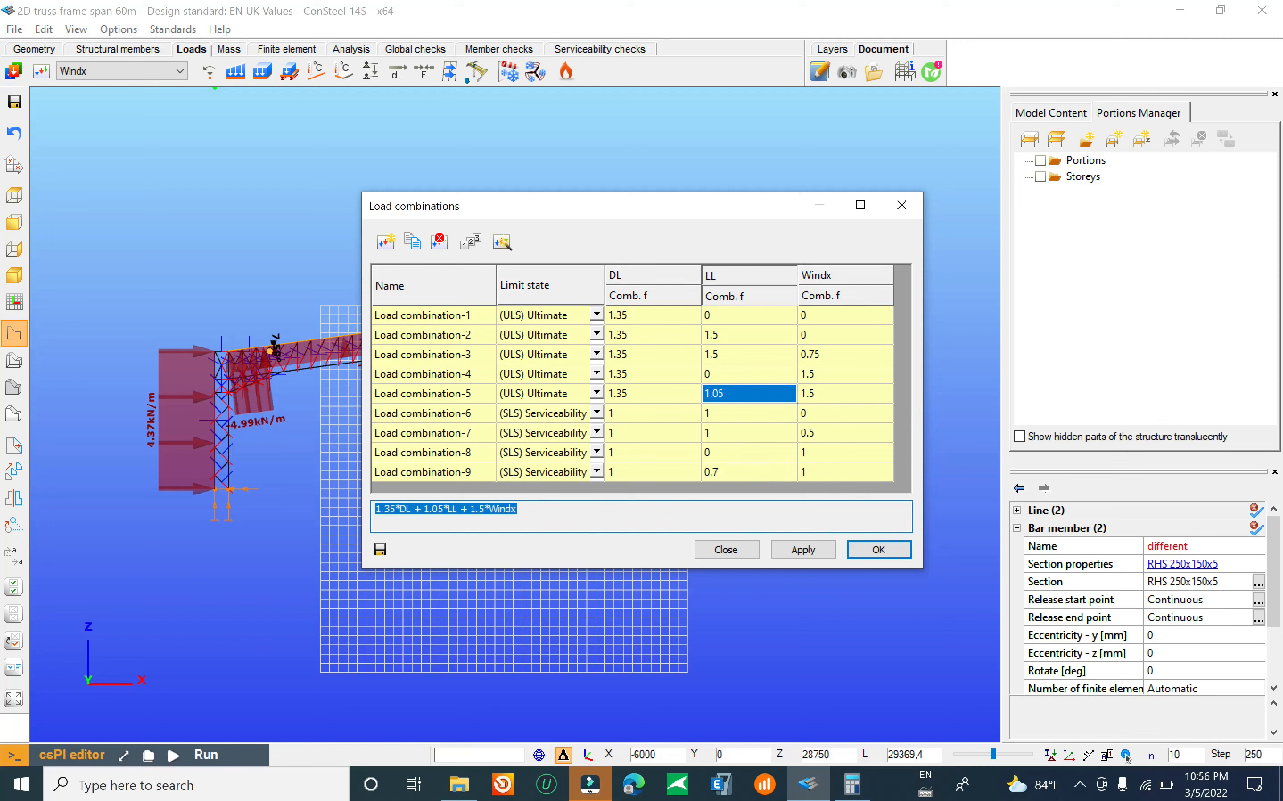
Step: Accept the generated load combinations and save the truss frame model
{"action": "left_click", "coordinate": [878, 550]}
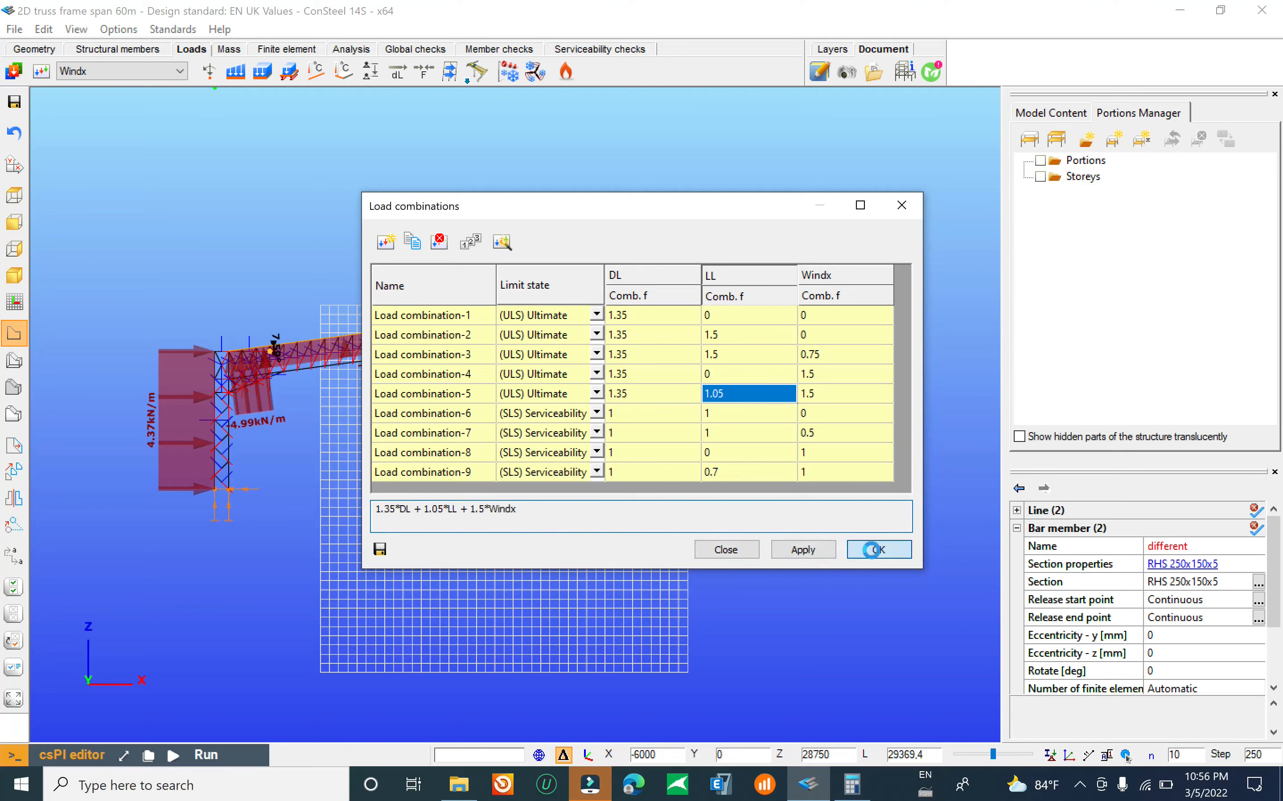
{"action": "scroll", "coordinate": [366, 180], "scroll_direction": "down", "scroll_amount": 2}
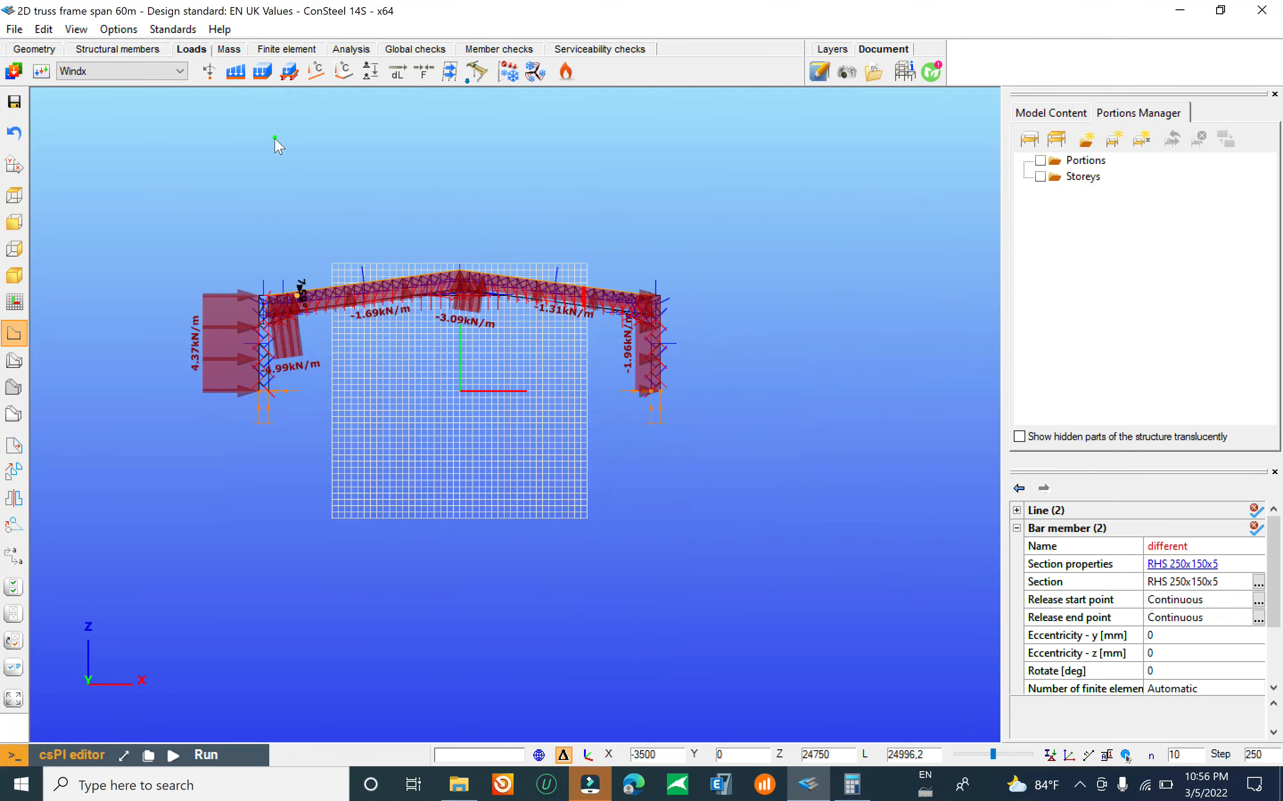
{"action": "left_click", "coordinate": [15, 29]}
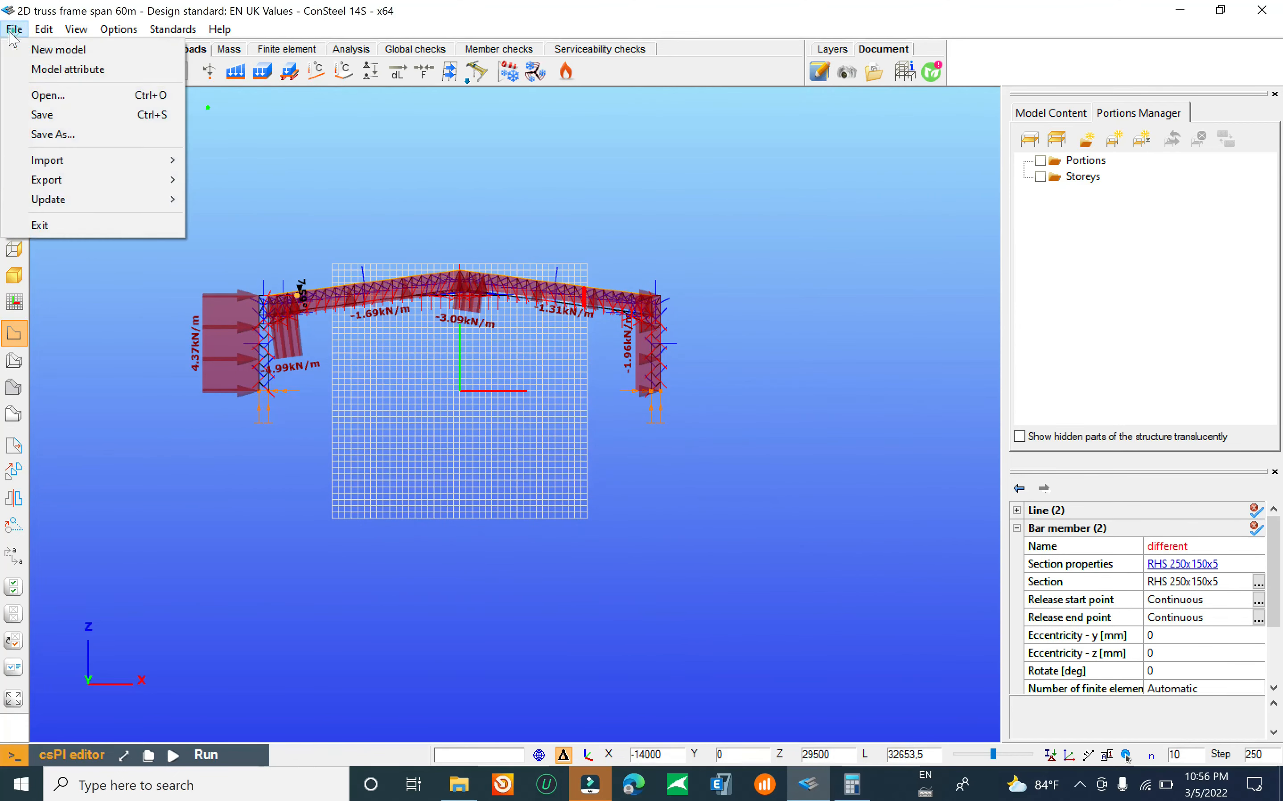
{"action": "left_click", "coordinate": [74, 116]}
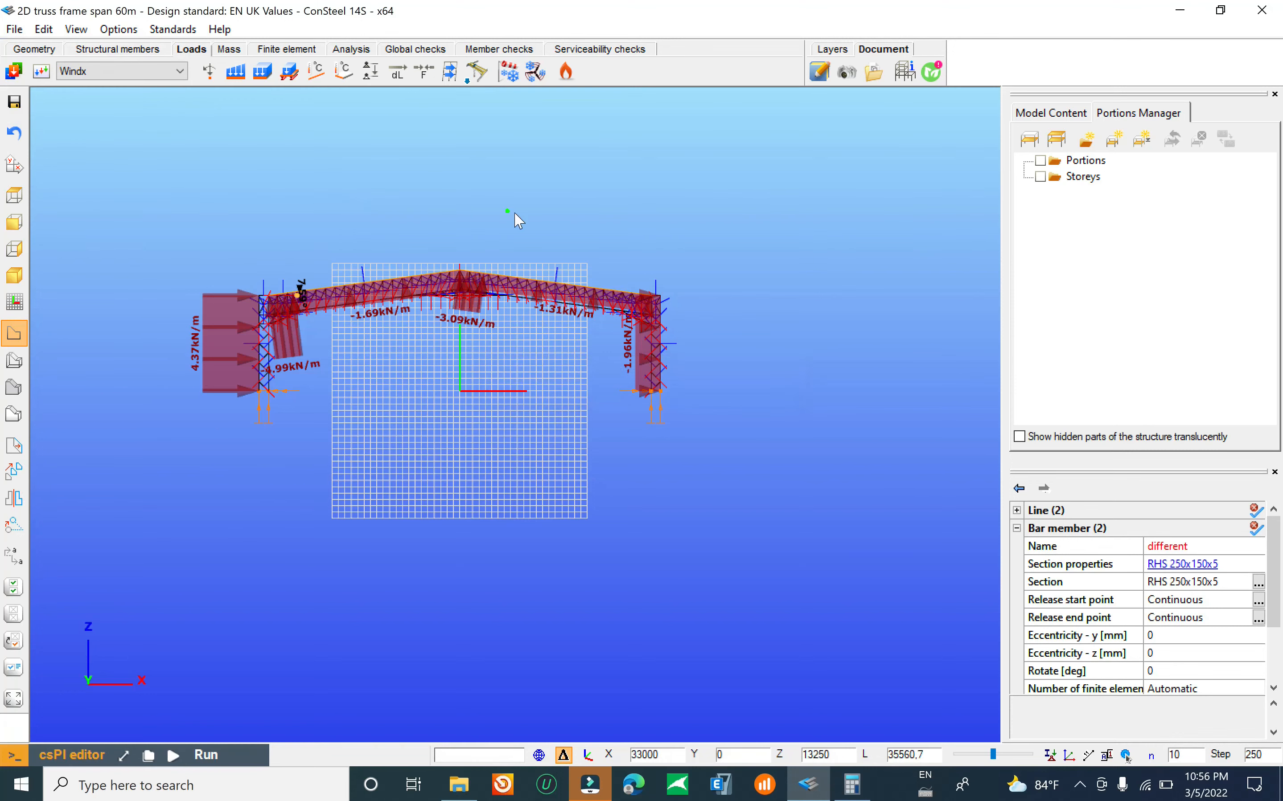
{"action": "middle_click_drag", "start_coordinate": [273, 166], "coordinate": [310, 150]}
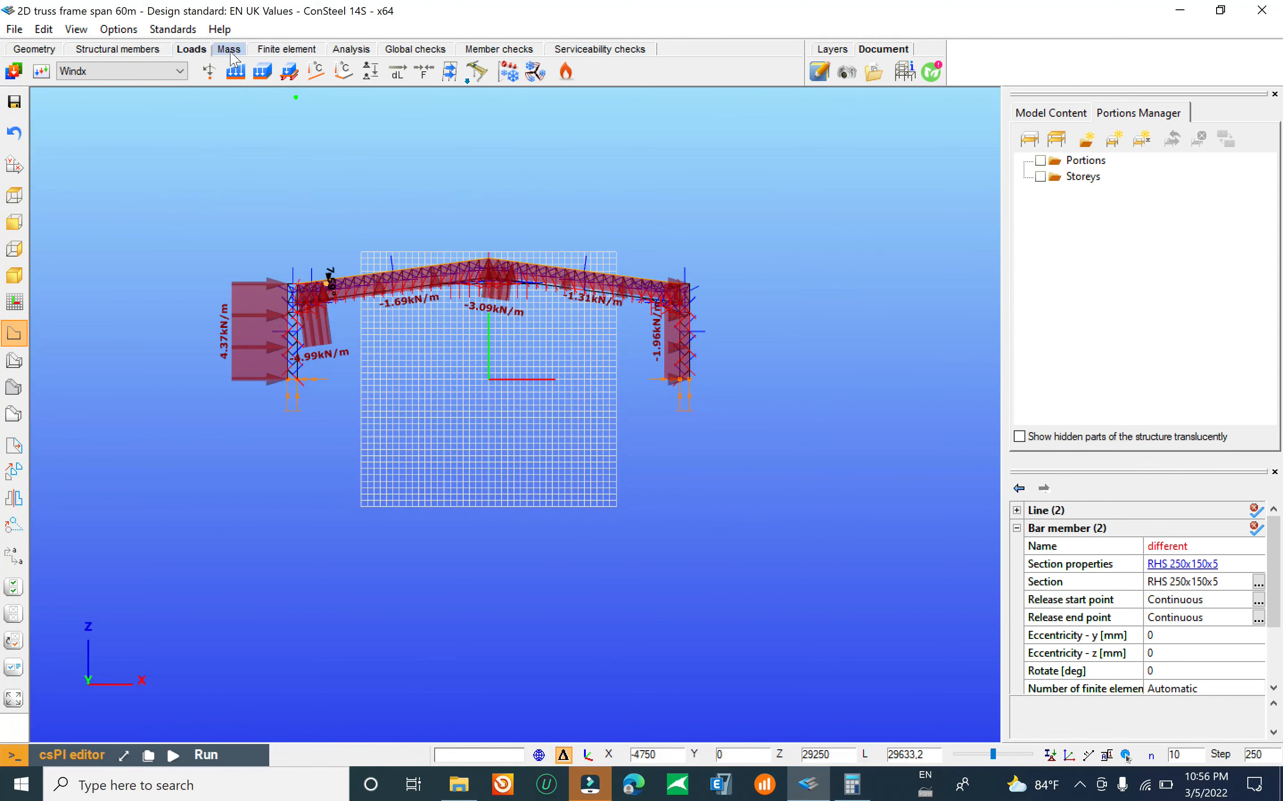
Step: Switch to the analysis view and examine the whole frame, its Windx loads and the column base supports
{"action": "left_click", "coordinate": [351, 48]}
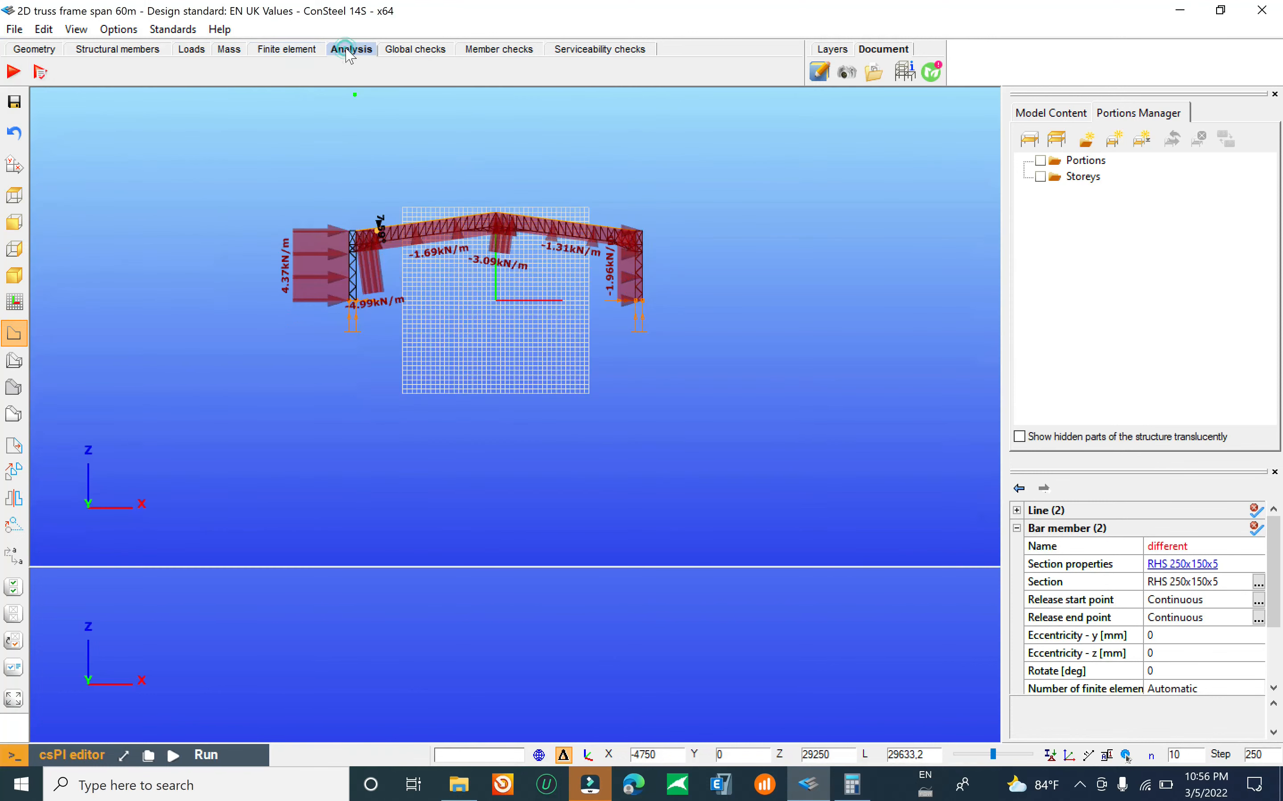
{"action": "scroll", "coordinate": [453, 233], "scroll_direction": "up", "scroll_amount": 3}
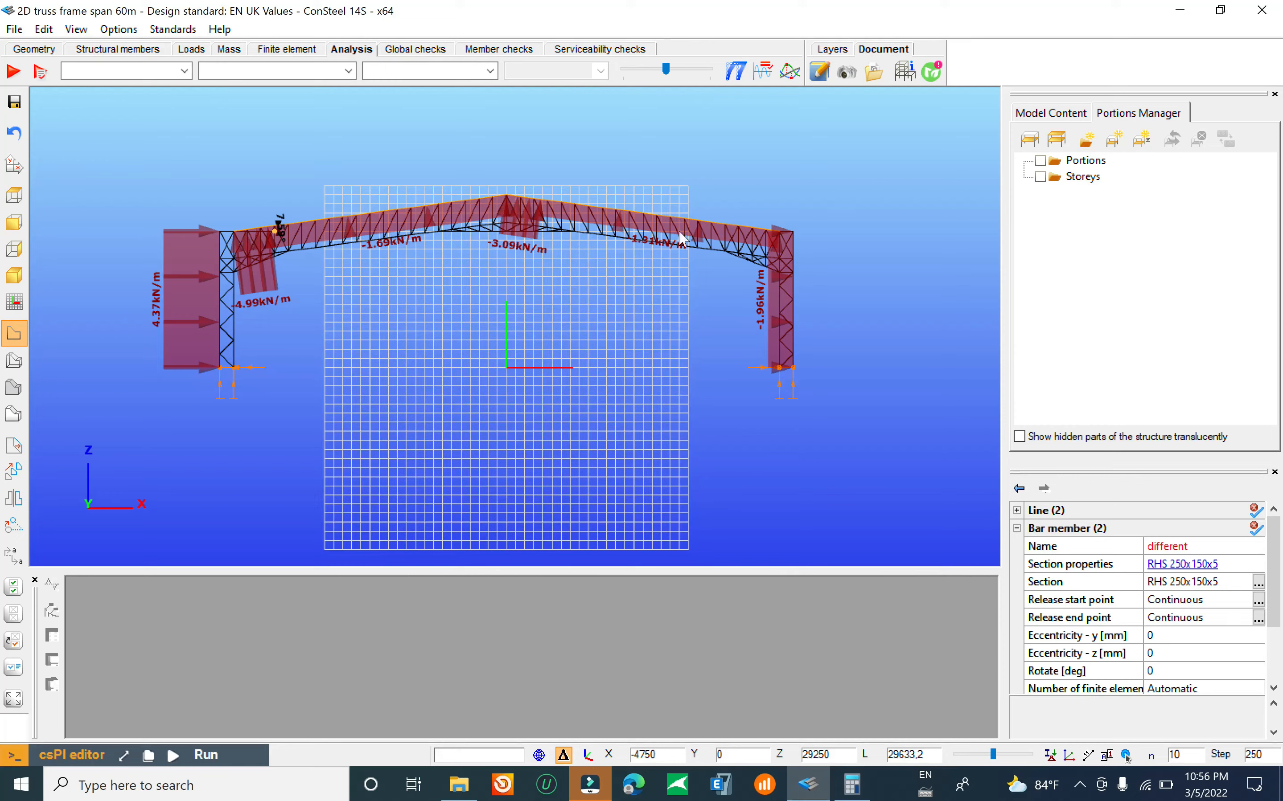
{"action": "scroll", "coordinate": [759, 300], "scroll_direction": "up", "scroll_amount": 5}
{"action": "scroll", "coordinate": [724, 373], "scroll_direction": "down", "scroll_amount": 8}
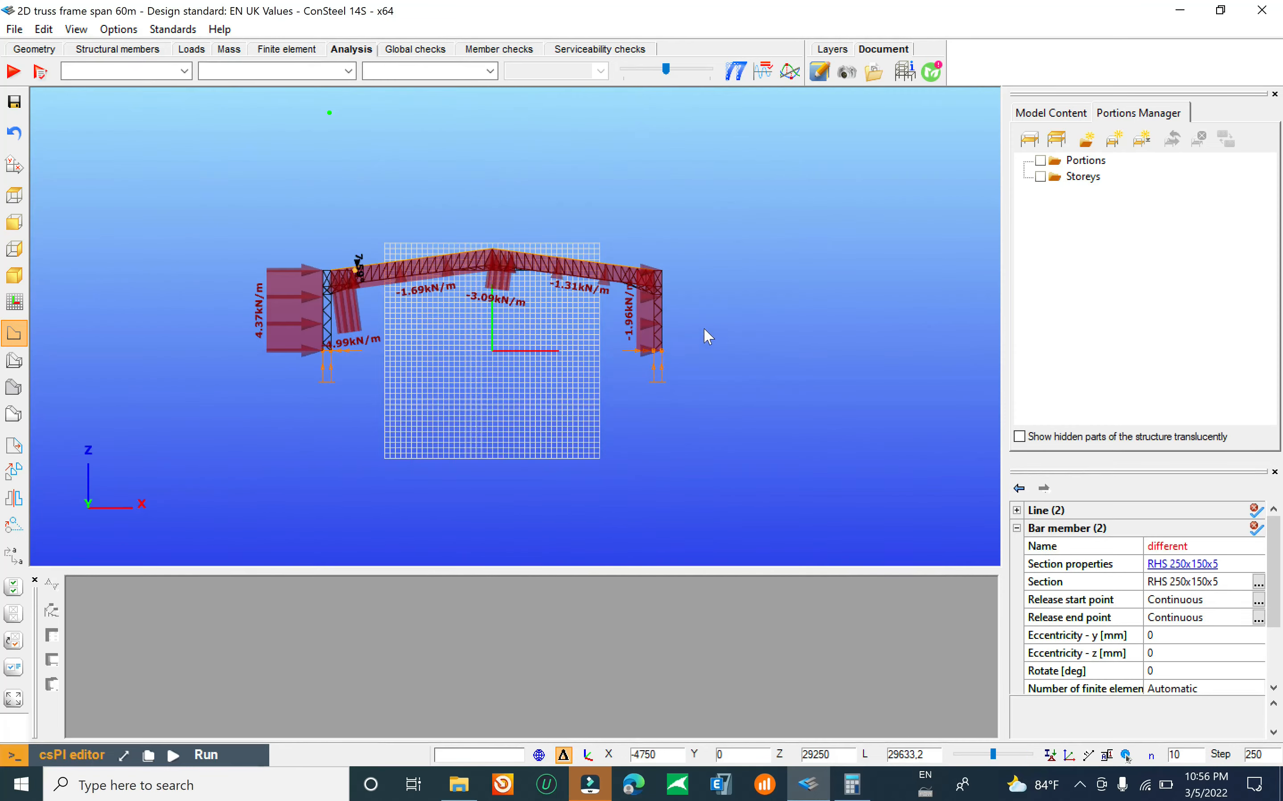
{"action": "scroll", "coordinate": [774, 386], "scroll_direction": "up", "scroll_amount": 8}
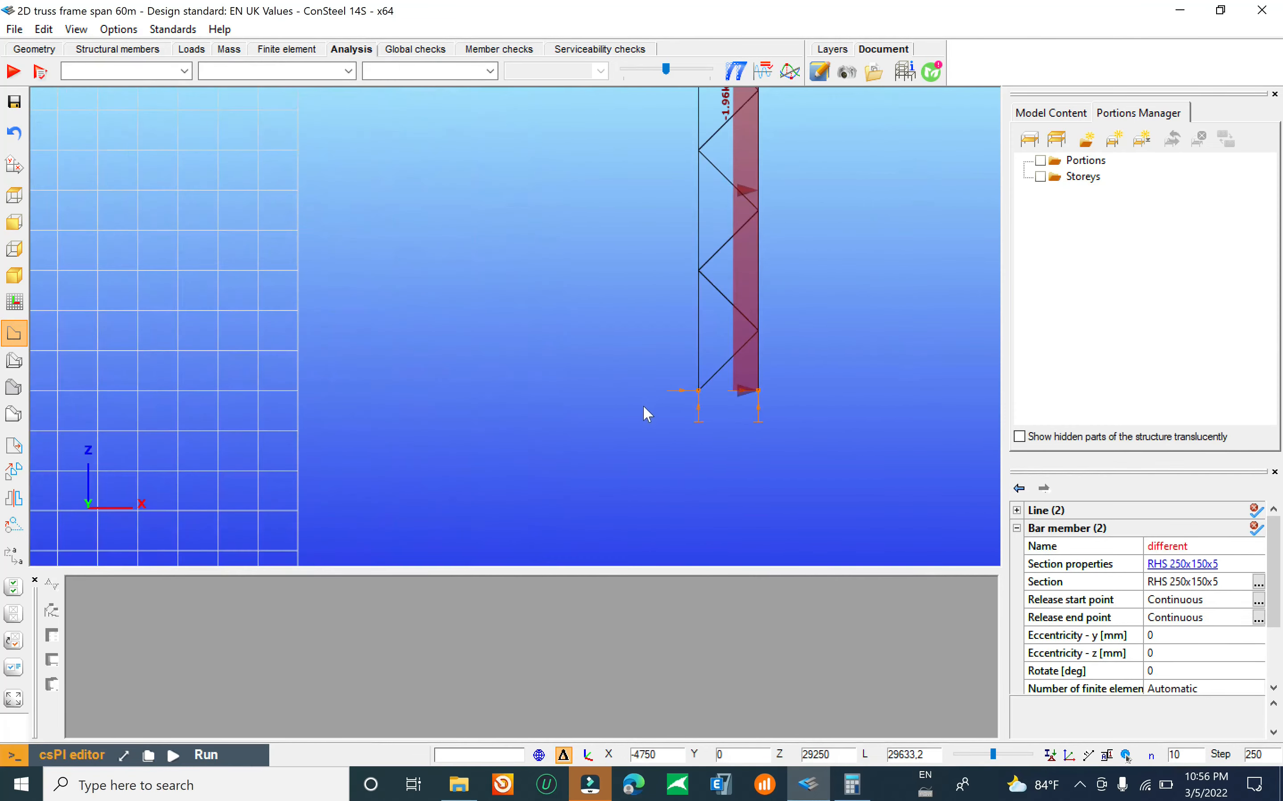
{"action": "scroll", "coordinate": [643, 405], "scroll_direction": "down", "scroll_amount": 4}
{"action": "scroll", "coordinate": [644, 406], "scroll_direction": "up", "scroll_amount": 3}
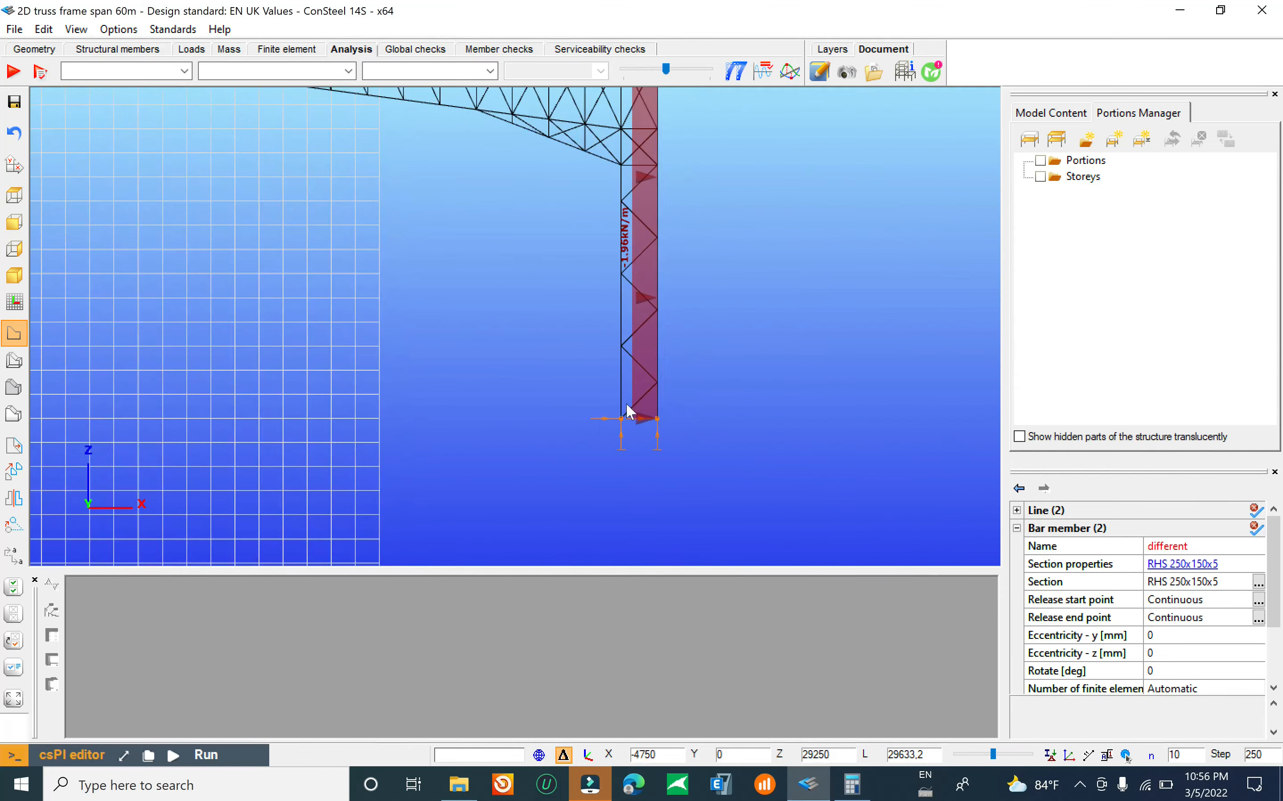
{"action": "scroll", "coordinate": [605, 426], "scroll_direction": "up", "scroll_amount": 3}
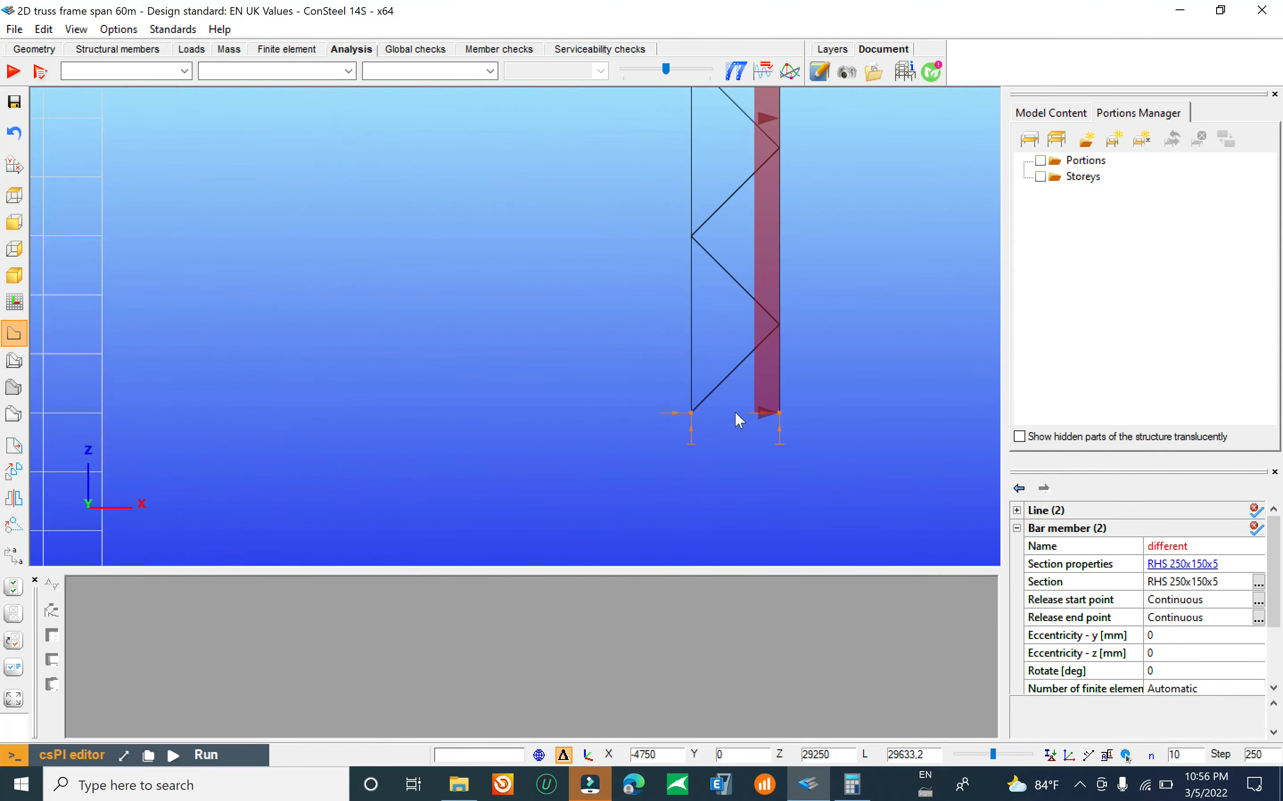
{"action": "scroll", "coordinate": [736, 411], "scroll_direction": "down", "scroll_amount": 6}
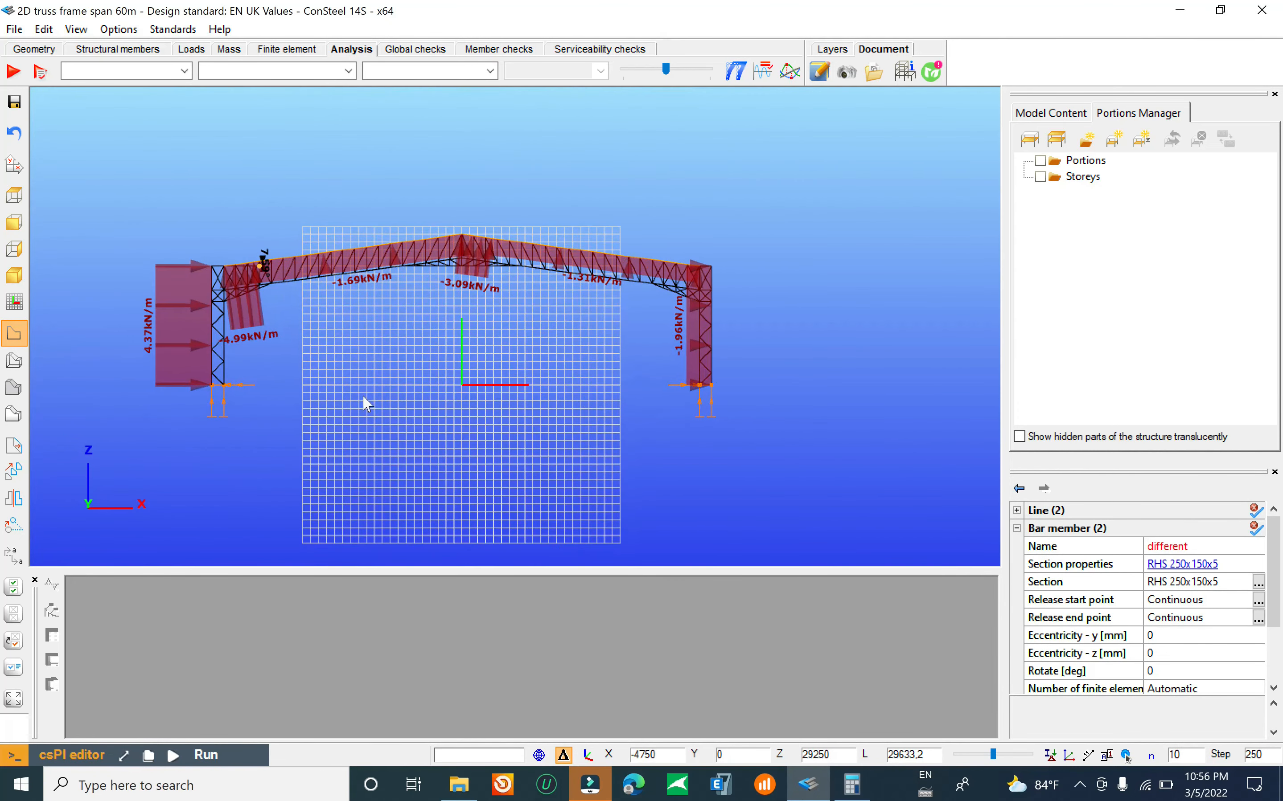
{"action": "scroll", "coordinate": [202, 353], "scroll_direction": "up", "scroll_amount": 3}
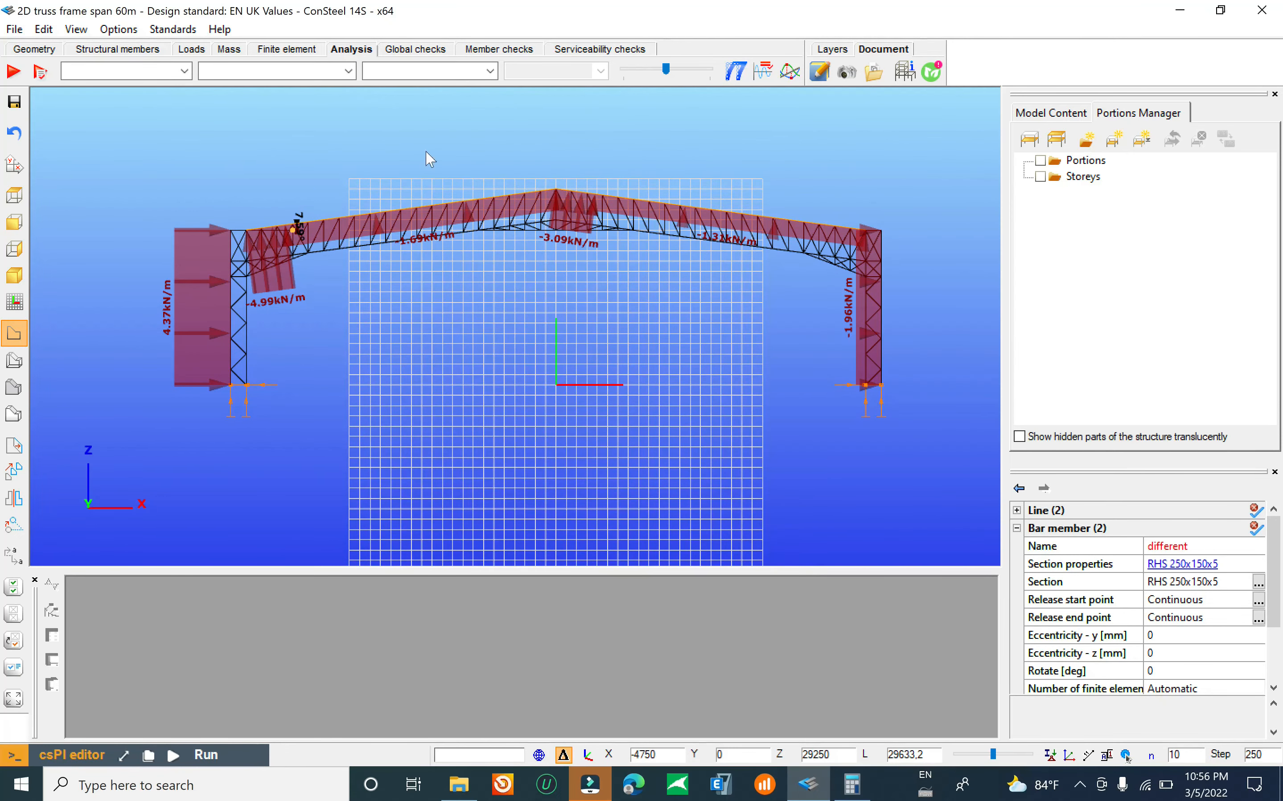
Step: Try deleting the horizontal helper line below the left top chord together with the selected chord lines, and undo that deletion
{"action": "left_click", "coordinate": [36, 53]}
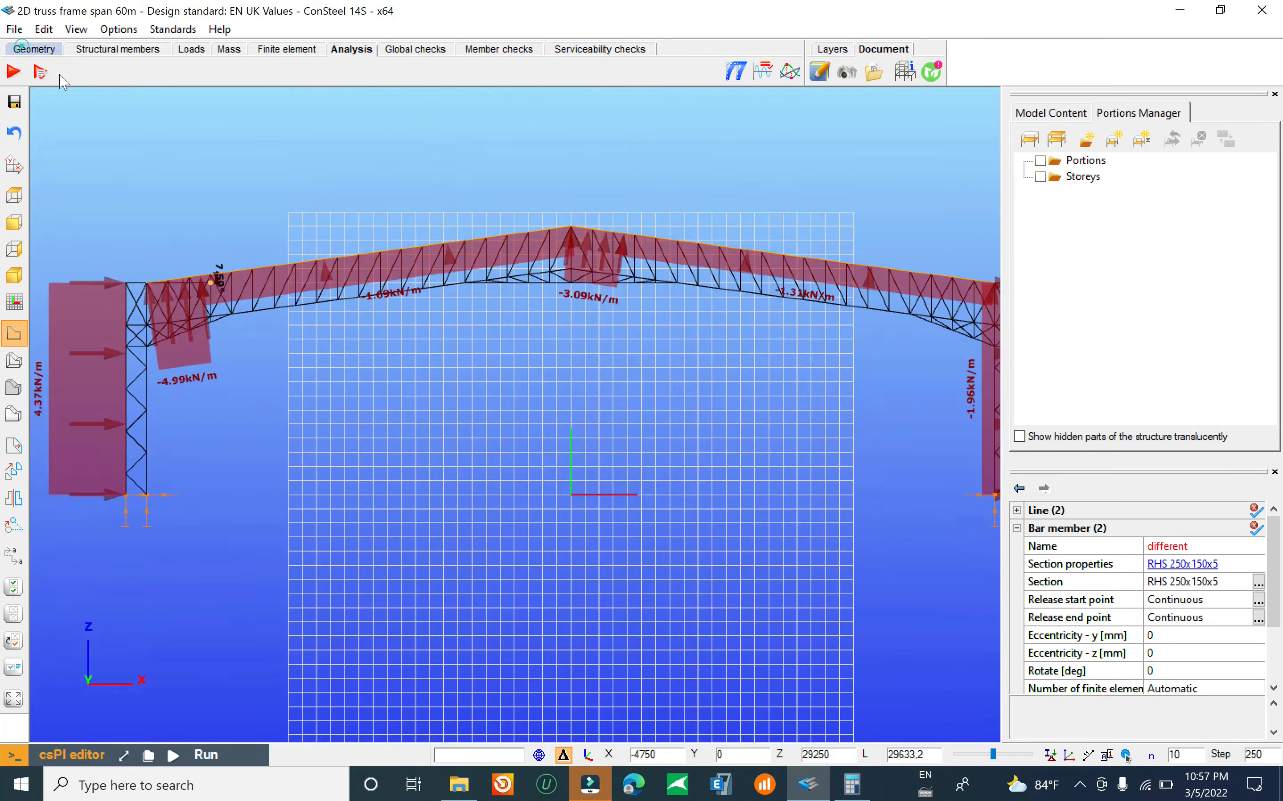
{"action": "scroll", "coordinate": [450, 334], "scroll_direction": "down", "scroll_amount": 5}
{"action": "scroll", "coordinate": [413, 329], "scroll_direction": "up", "scroll_amount": 10}
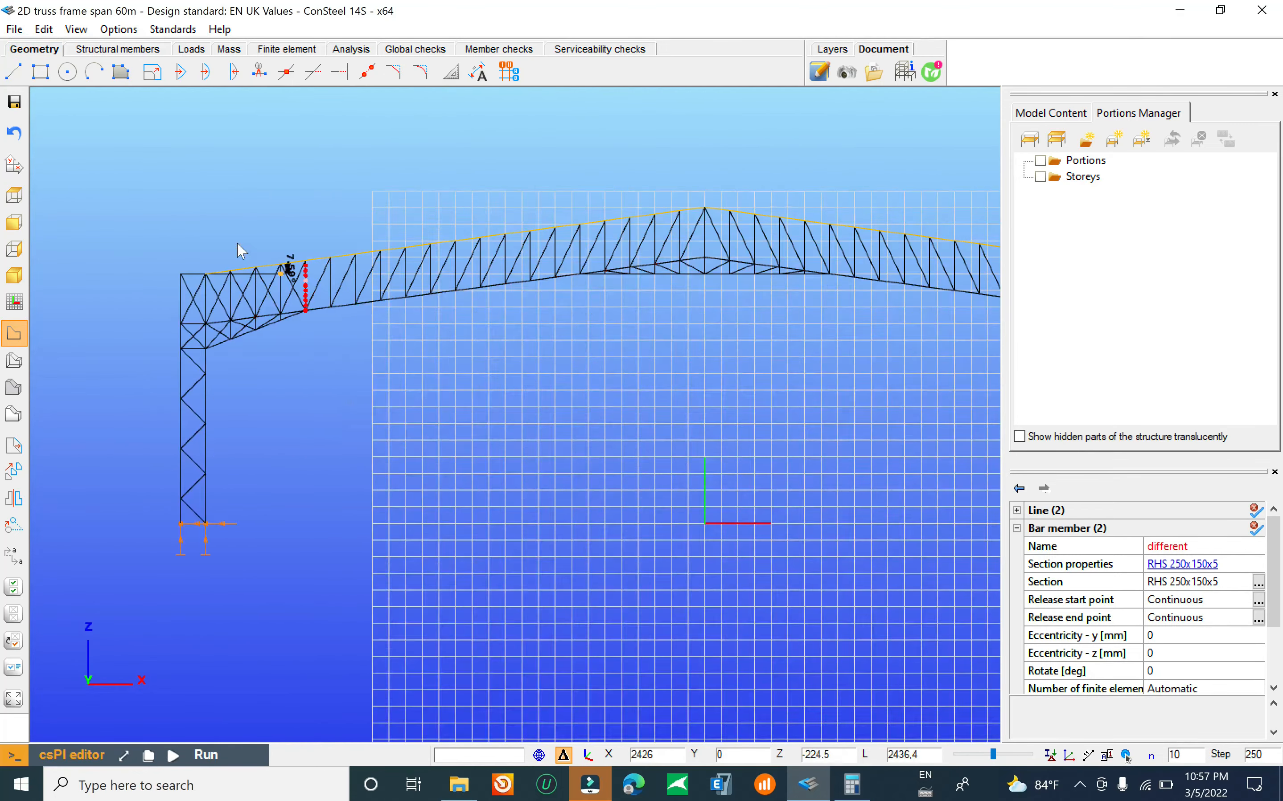
{"action": "left_click_drag", "start_coordinate": [464, 293], "coordinate": [361, 371]}
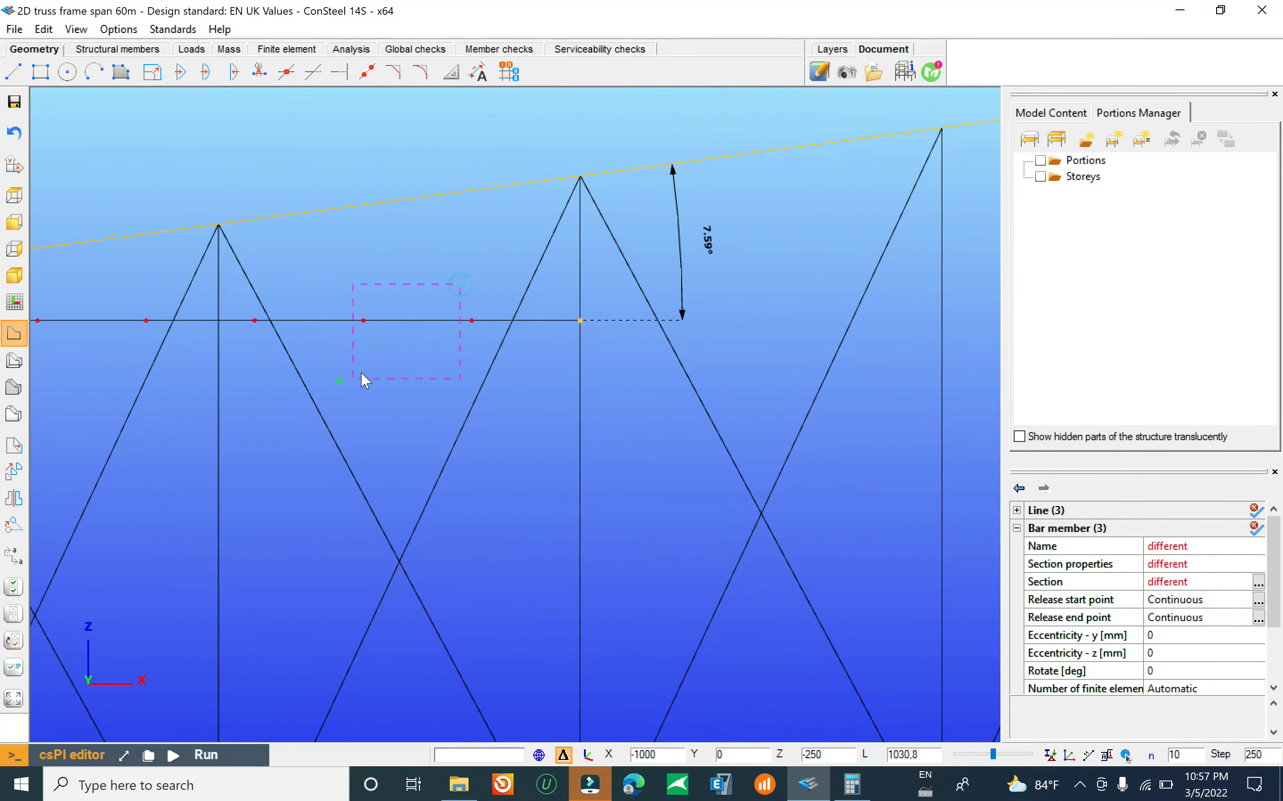
{"action": "scroll", "coordinate": [433, 305], "scroll_direction": "down", "scroll_amount": 4}
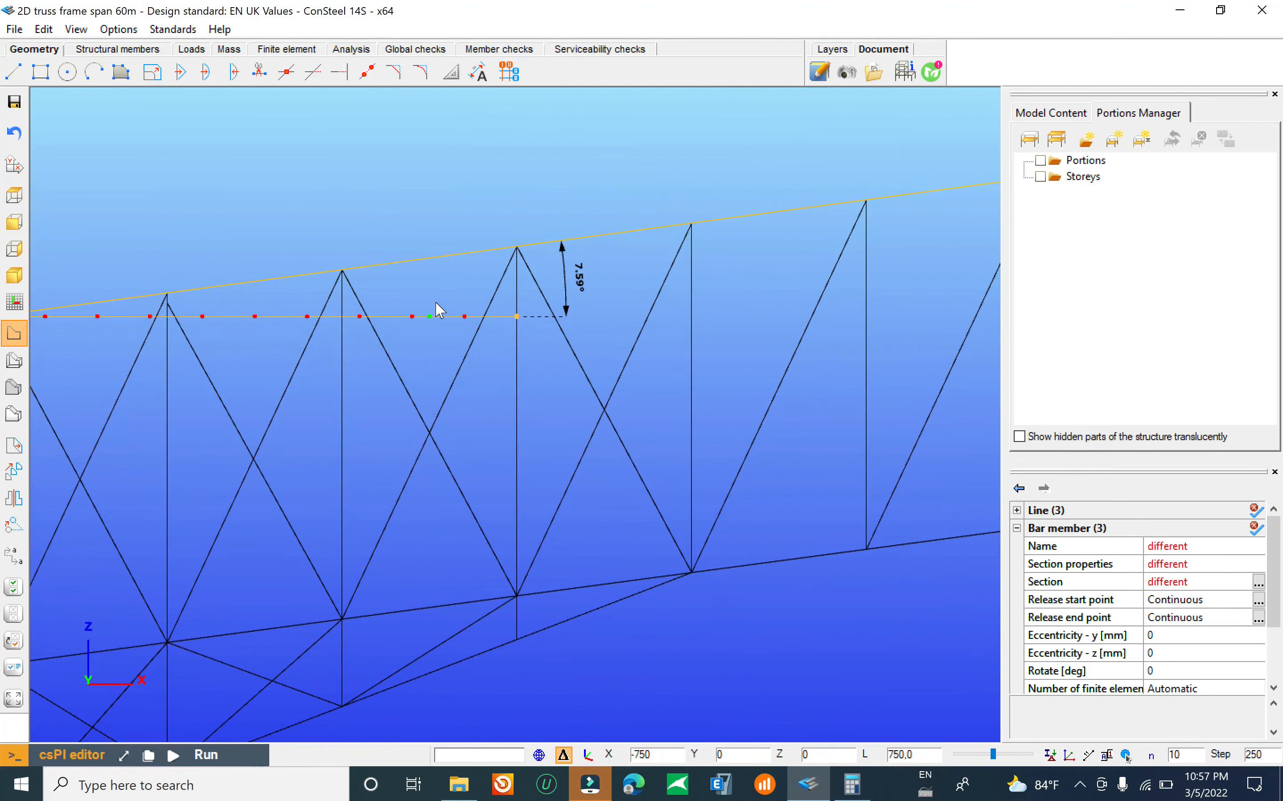
{"action": "key", "text": "Delete"}
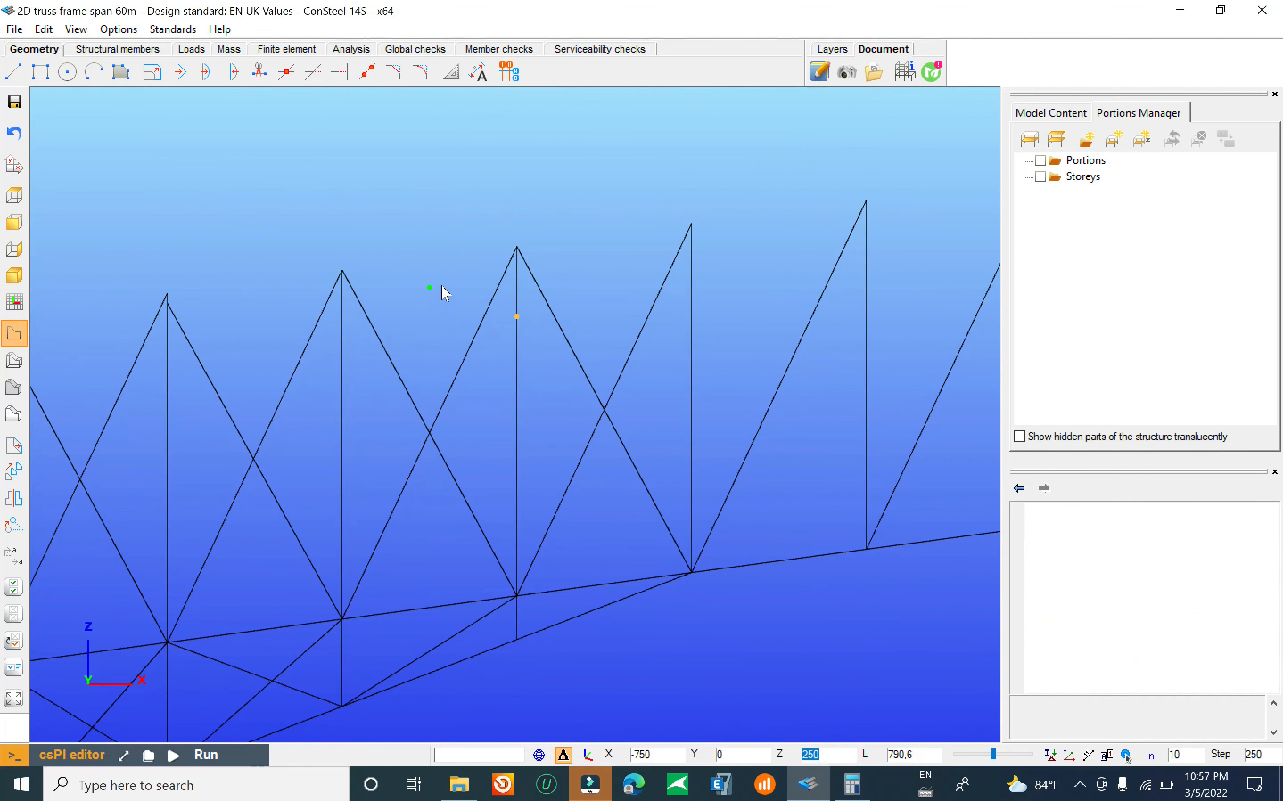
{"action": "key", "text": "ctrl+z"}
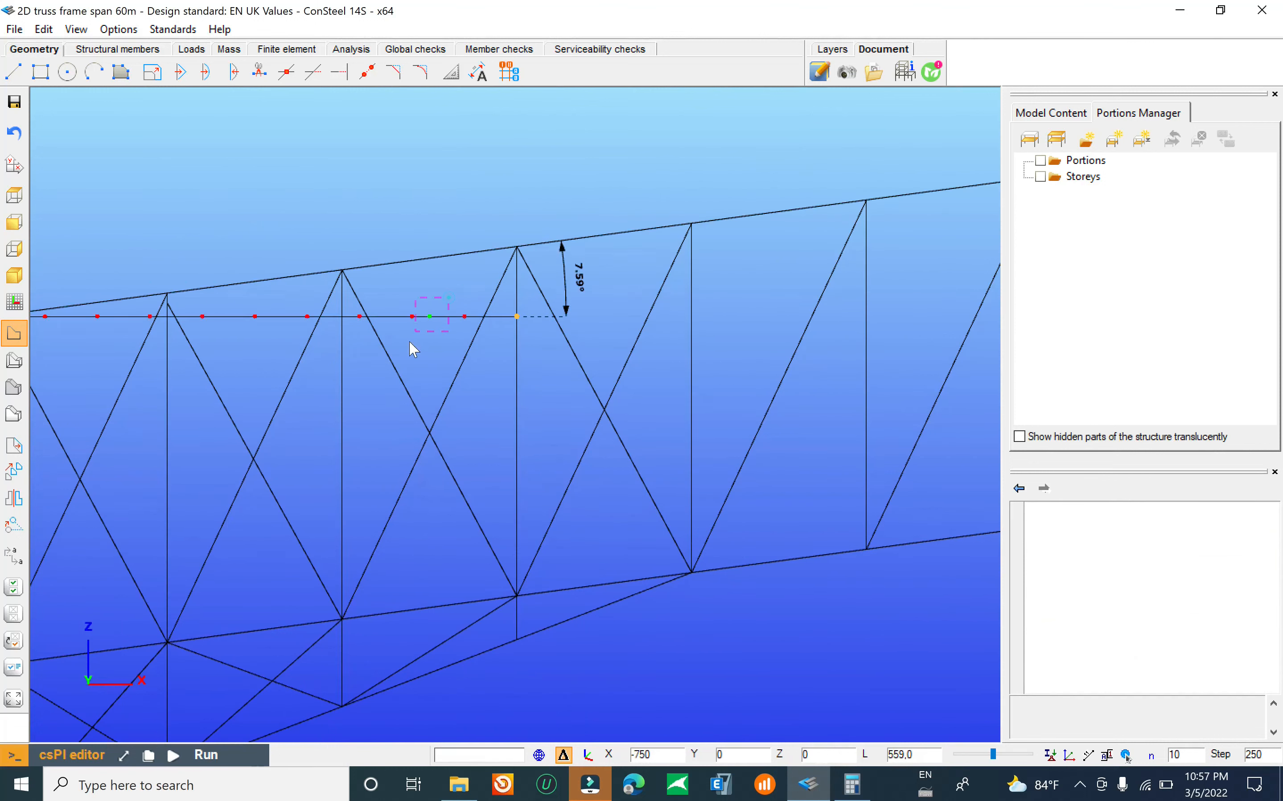
Step: Delete only the horizontal helper line with the 7.59° angle mark below the left top chord, and save the model
{"action": "left_click_drag", "start_coordinate": [449, 297], "coordinate": [408, 342]}
{"action": "key", "text": "Delete"}
{"action": "scroll", "coordinate": [417, 339], "scroll_direction": "down", "scroll_amount": 3}
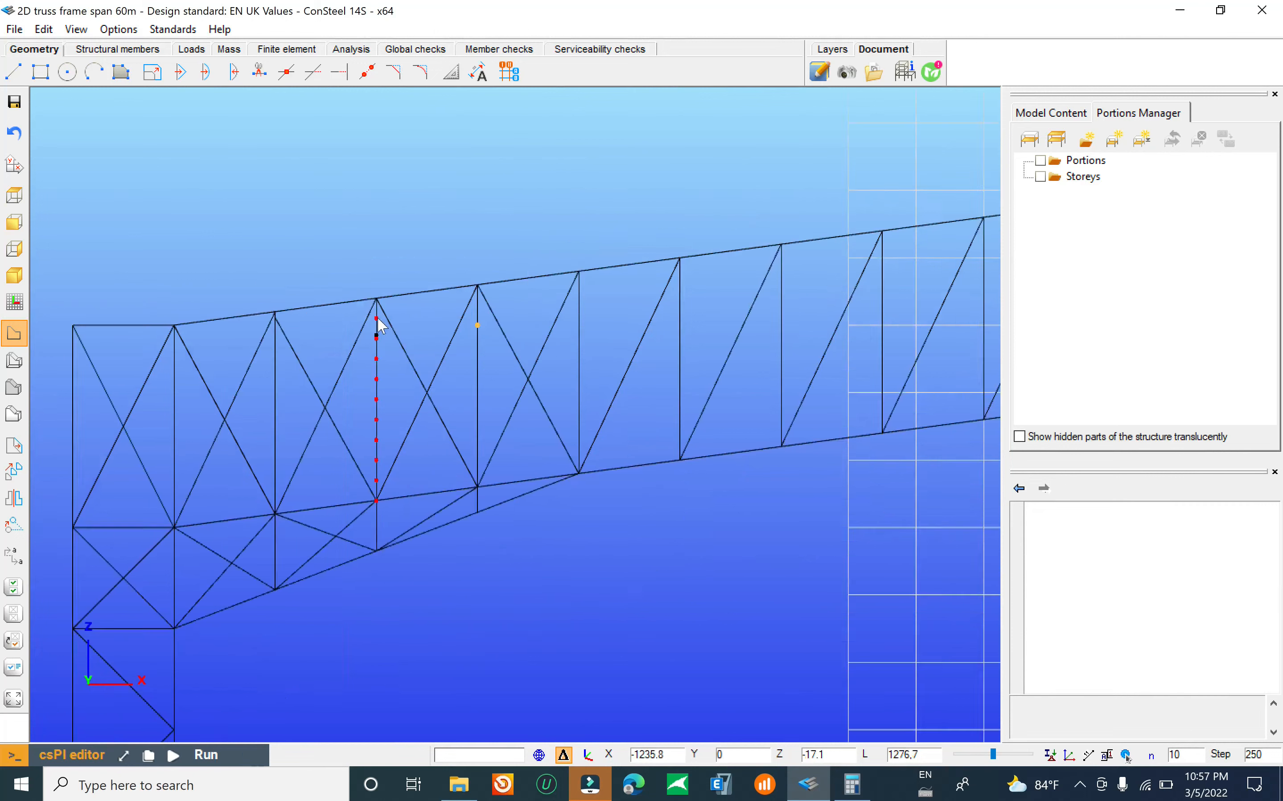
{"action": "scroll", "coordinate": [380, 325], "scroll_direction": "down", "scroll_amount": 5}
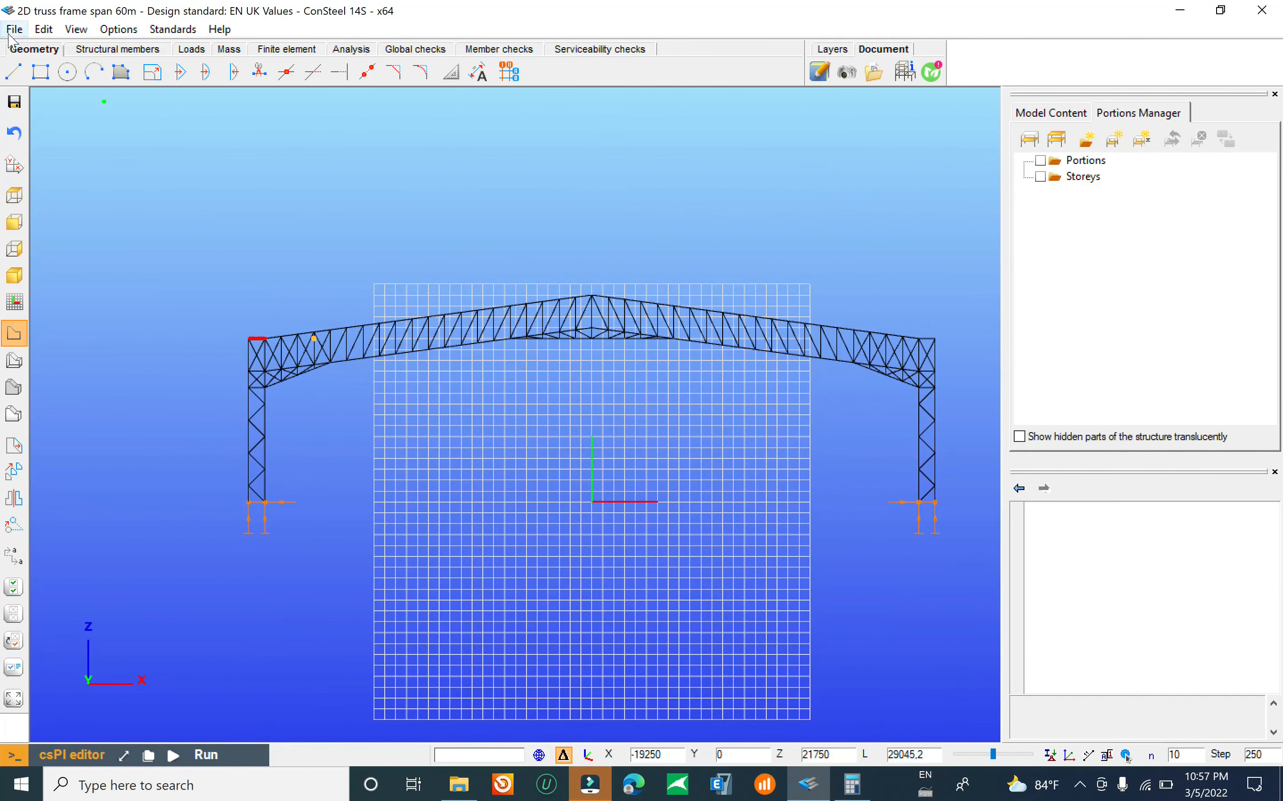
{"action": "left_click", "coordinate": [10, 32]}
{"action": "left_click", "coordinate": [103, 114]}
Step: Place a point support of type y on the reference line at the ridge apex of the truss top chord
{"action": "left_click", "coordinate": [103, 50]}
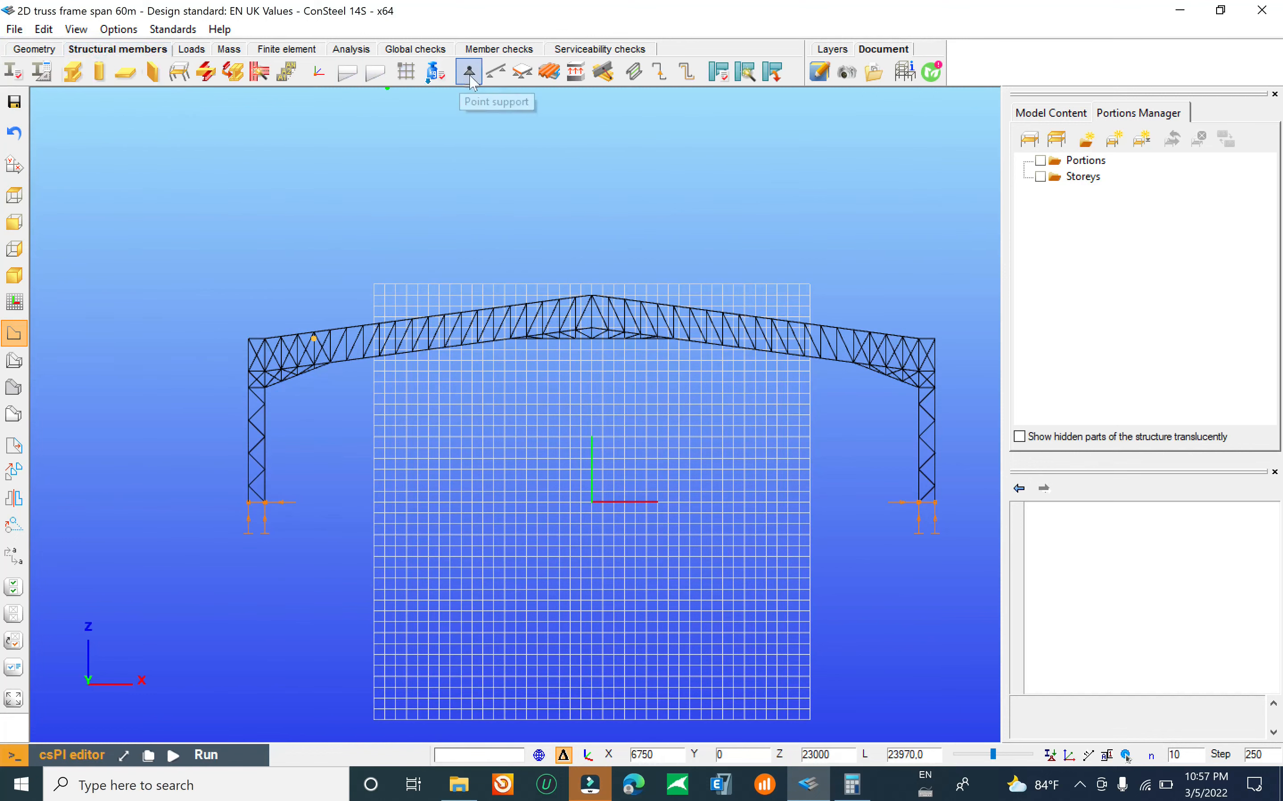
{"action": "left_click", "coordinate": [352, 75]}
{"action": "left_click", "coordinate": [272, 180]}
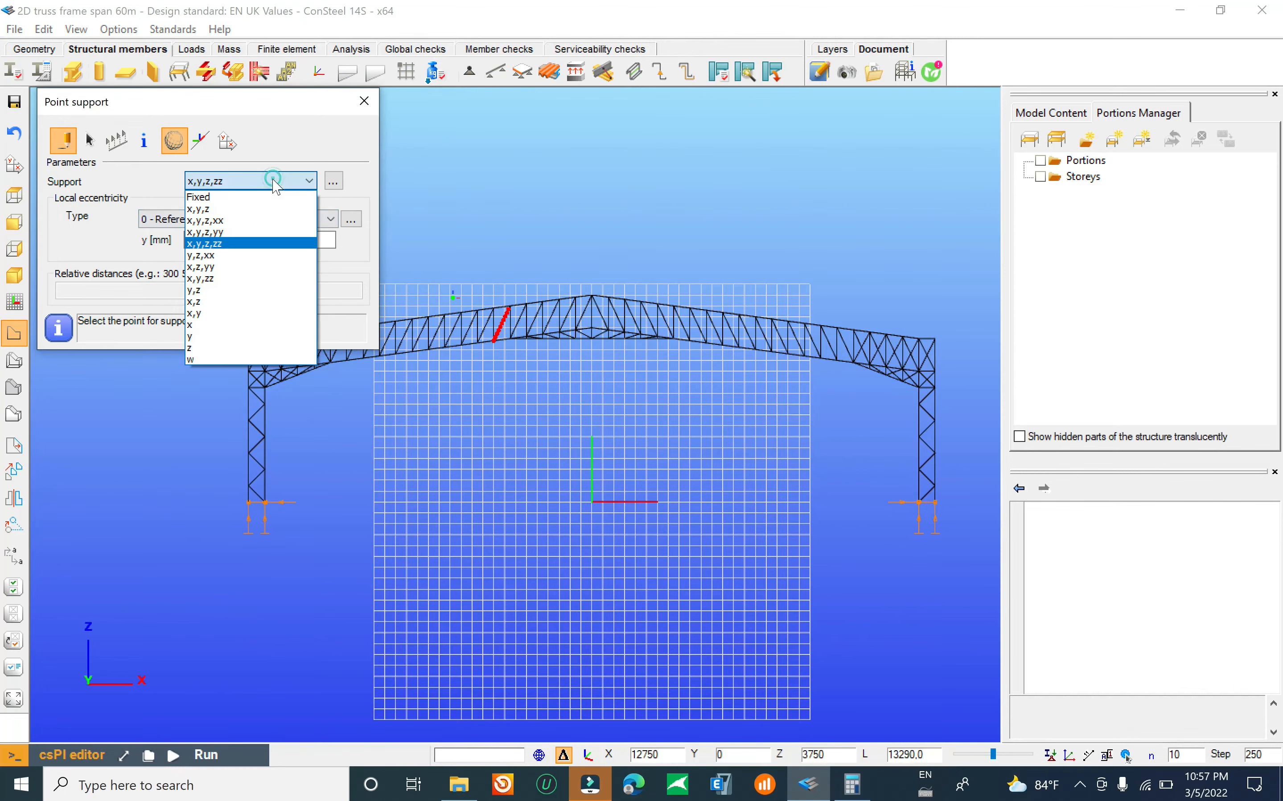
{"action": "left_click", "coordinate": [223, 336]}
{"action": "scroll", "coordinate": [610, 295], "scroll_direction": "up", "scroll_amount": 6}
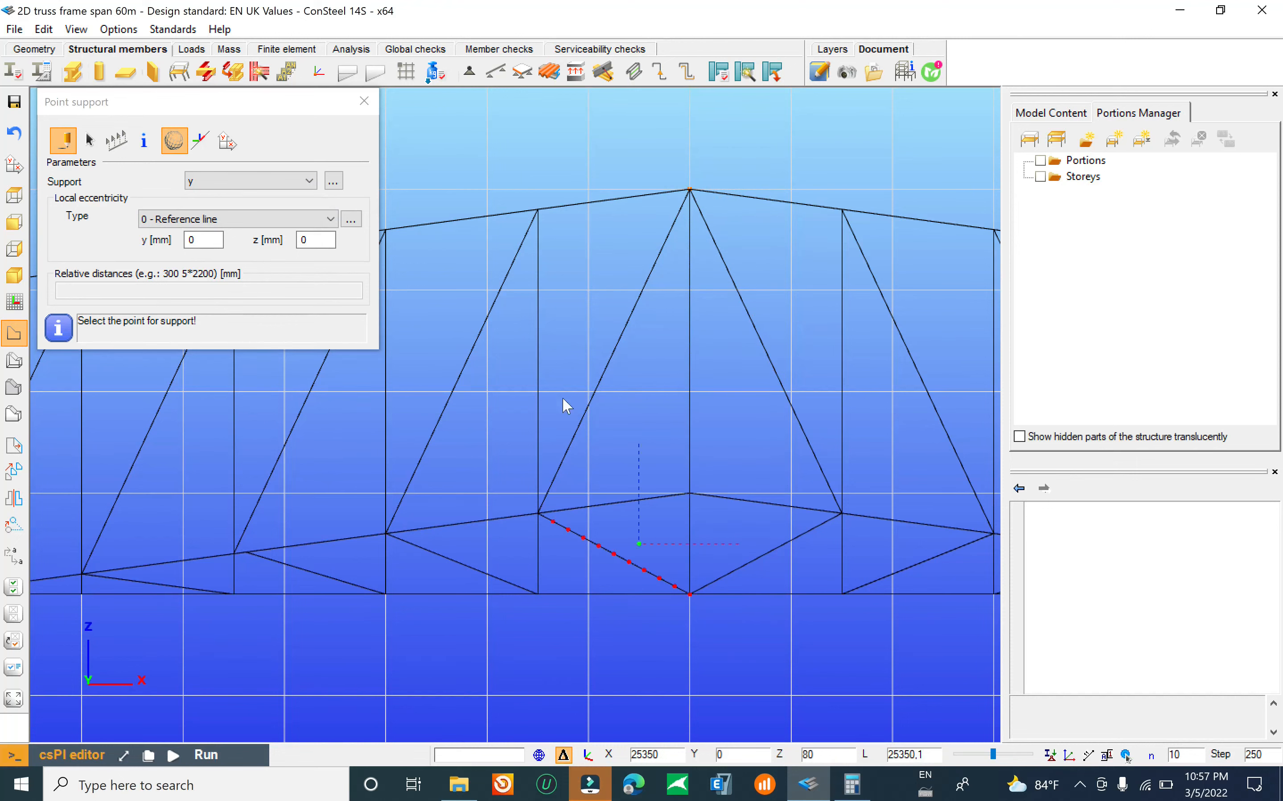
{"action": "scroll", "coordinate": [562, 397], "scroll_direction": "down", "scroll_amount": 5}
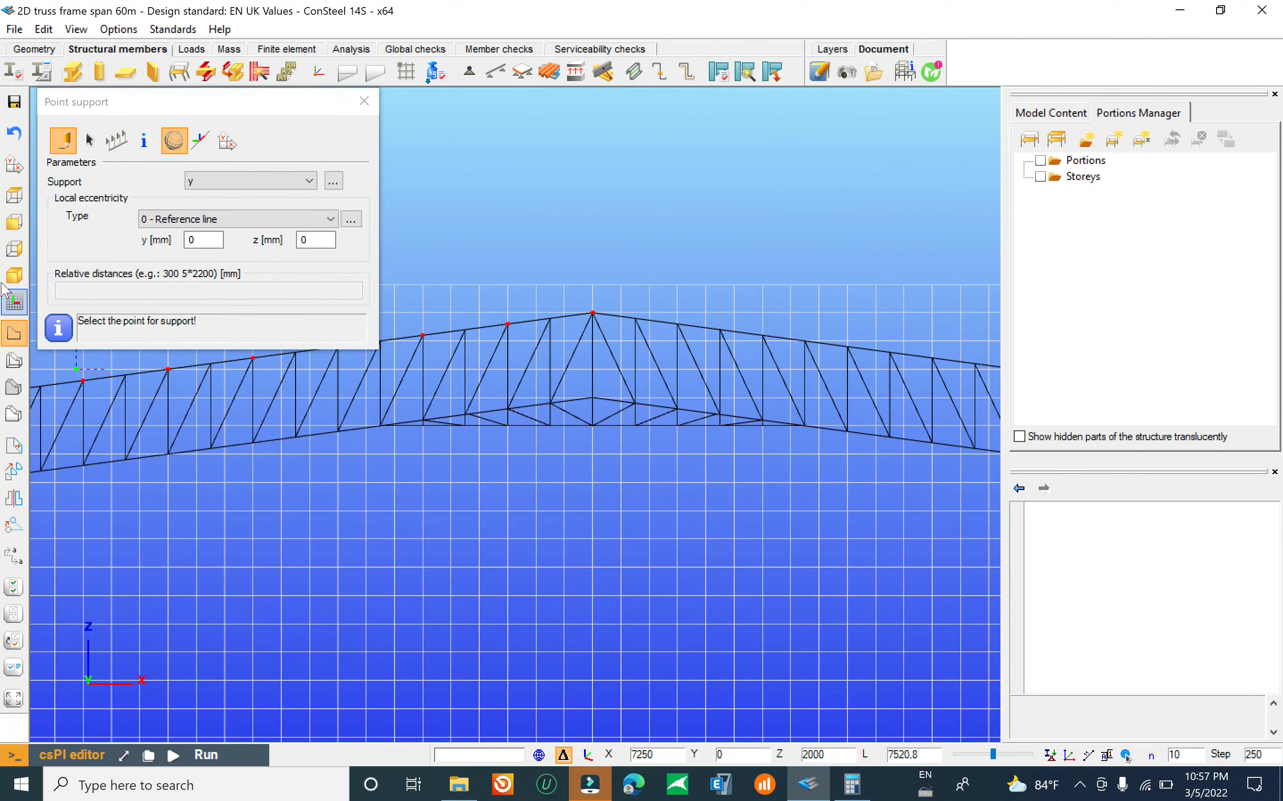
Step: Switch to a 3D view and place another y point support at the bottom chord node directly below the ridge apex
{"action": "left_click", "coordinate": [14, 275]}
{"action": "scroll", "coordinate": [578, 572], "scroll_direction": "down", "scroll_amount": 5}
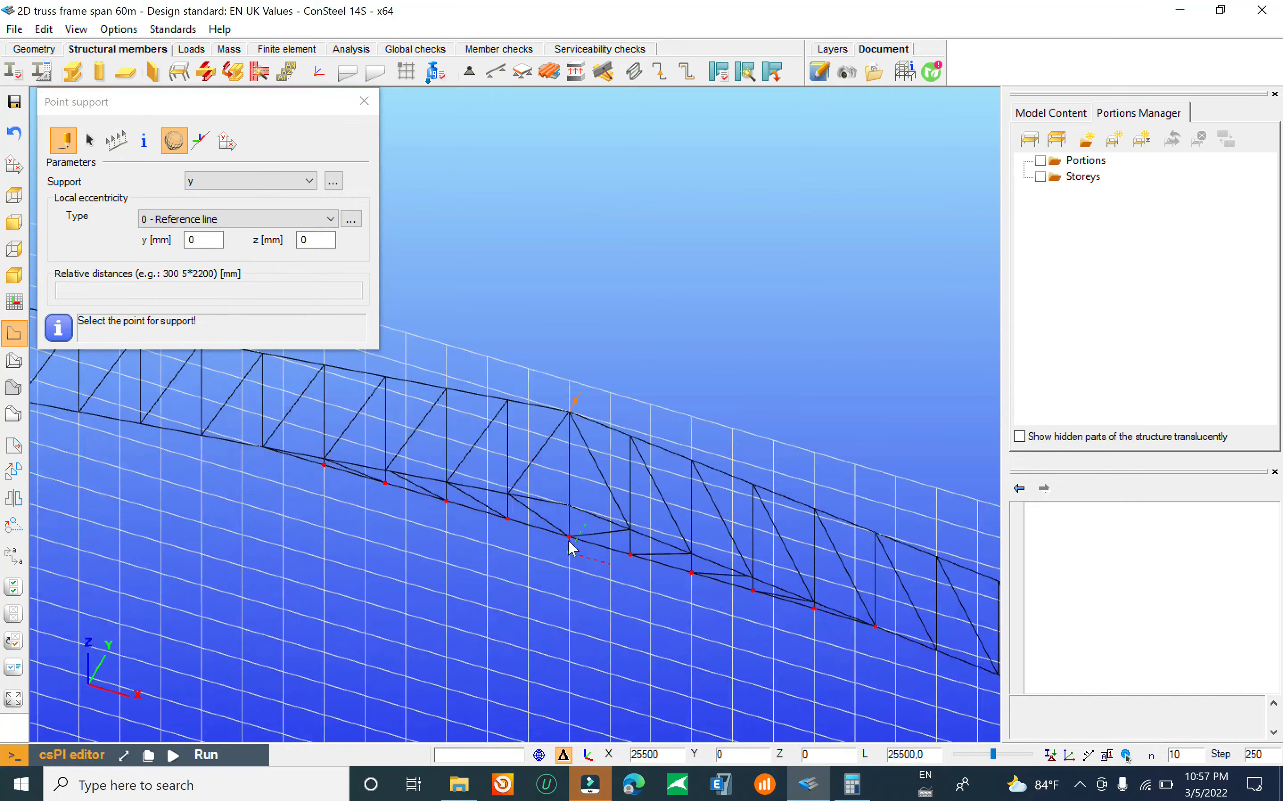
{"action": "scroll", "coordinate": [663, 423], "scroll_direction": "up", "scroll_amount": 5}
{"action": "scroll", "coordinate": [670, 423], "scroll_direction": "up", "scroll_amount": 4}
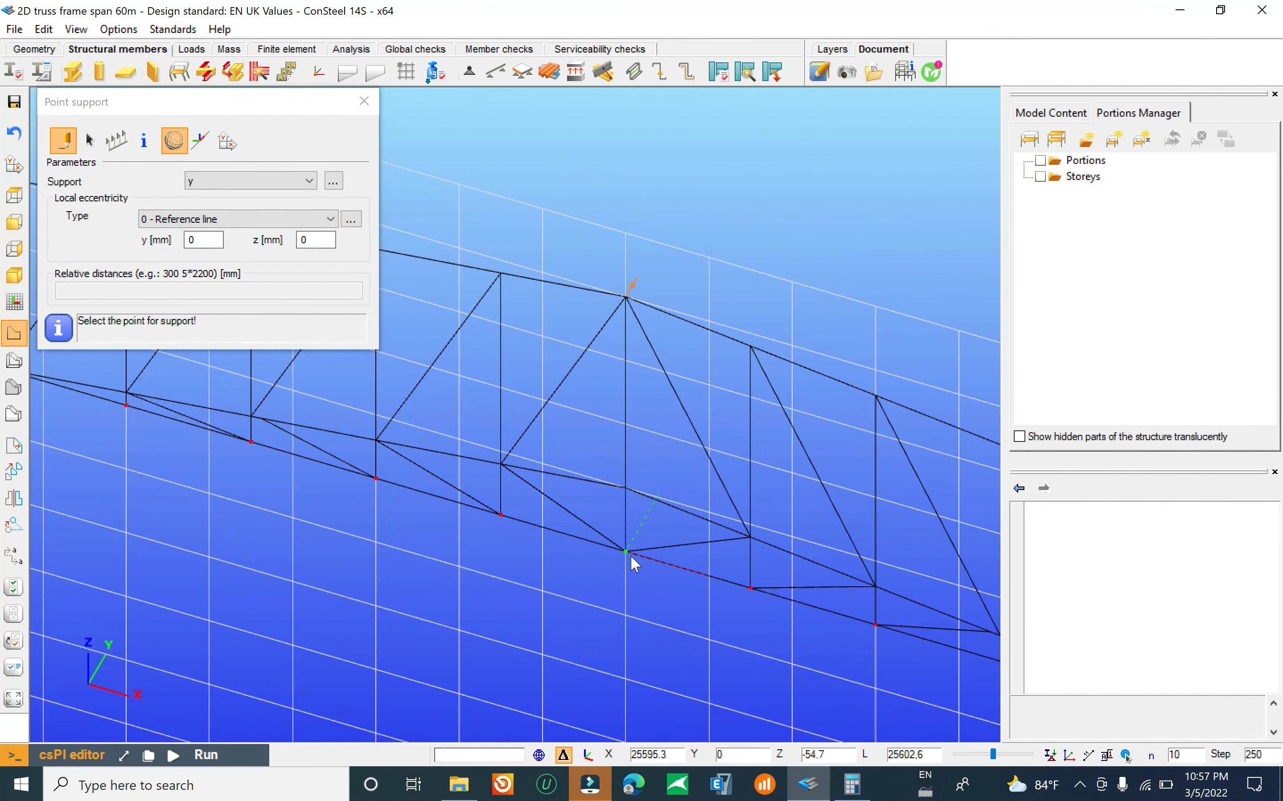
{"action": "scroll", "coordinate": [555, 600], "scroll_direction": "down", "scroll_amount": 6}
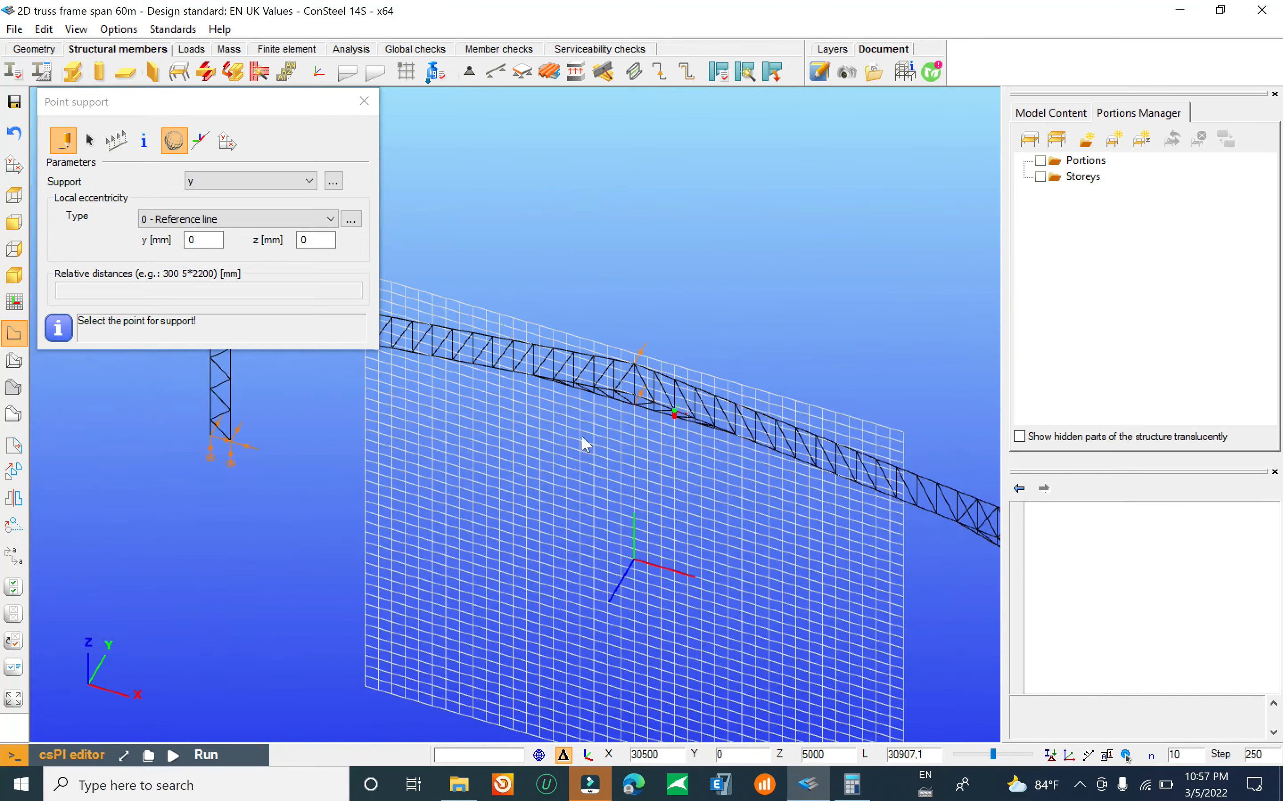
Step: Copy the y point support at the ridge apex 18 times along the right top chord at one-panel spacing
{"action": "middle_click_drag", "start_coordinate": [534, 492], "coordinate": [709, 276]}
{"action": "middle_click_drag", "start_coordinate": [498, 368], "coordinate": [462, 424]}
{"action": "scroll", "coordinate": [652, 318], "scroll_direction": "up", "scroll_amount": 3}
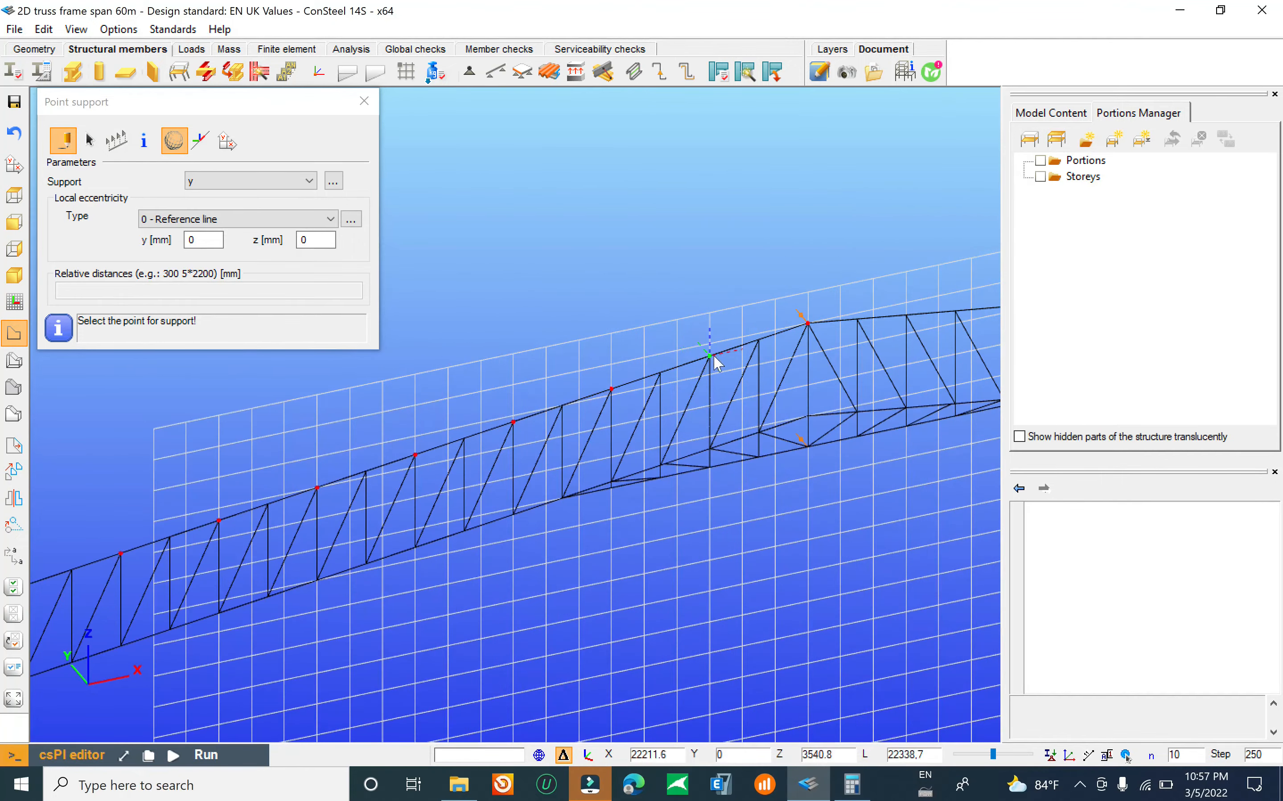
{"action": "scroll", "coordinate": [670, 359], "scroll_direction": "down", "scroll_amount": 3}
{"action": "middle_click_drag", "start_coordinate": [536, 313], "coordinate": [458, 403]}
{"action": "key", "text": "Escape"}
{"action": "scroll", "coordinate": [342, 374], "scroll_direction": "up", "scroll_amount": 2}
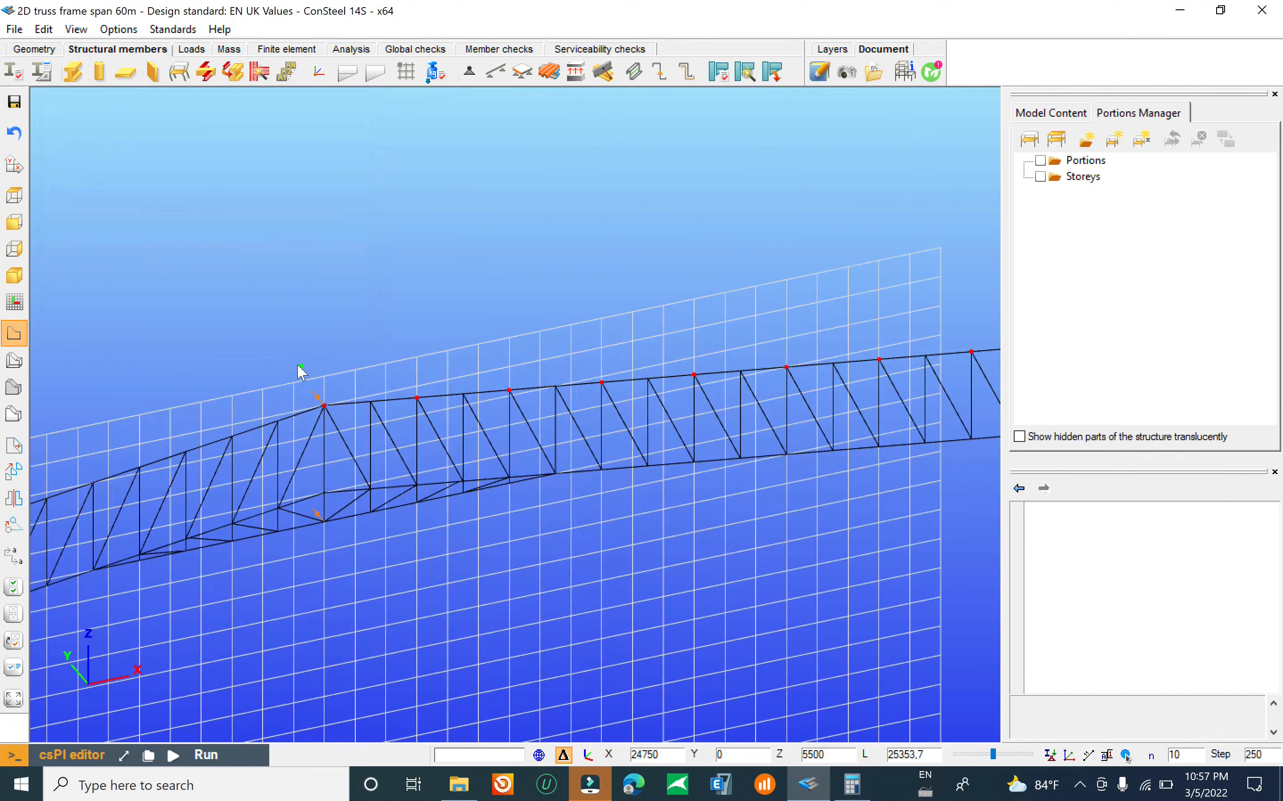
{"action": "left_click", "coordinate": [342, 430]}
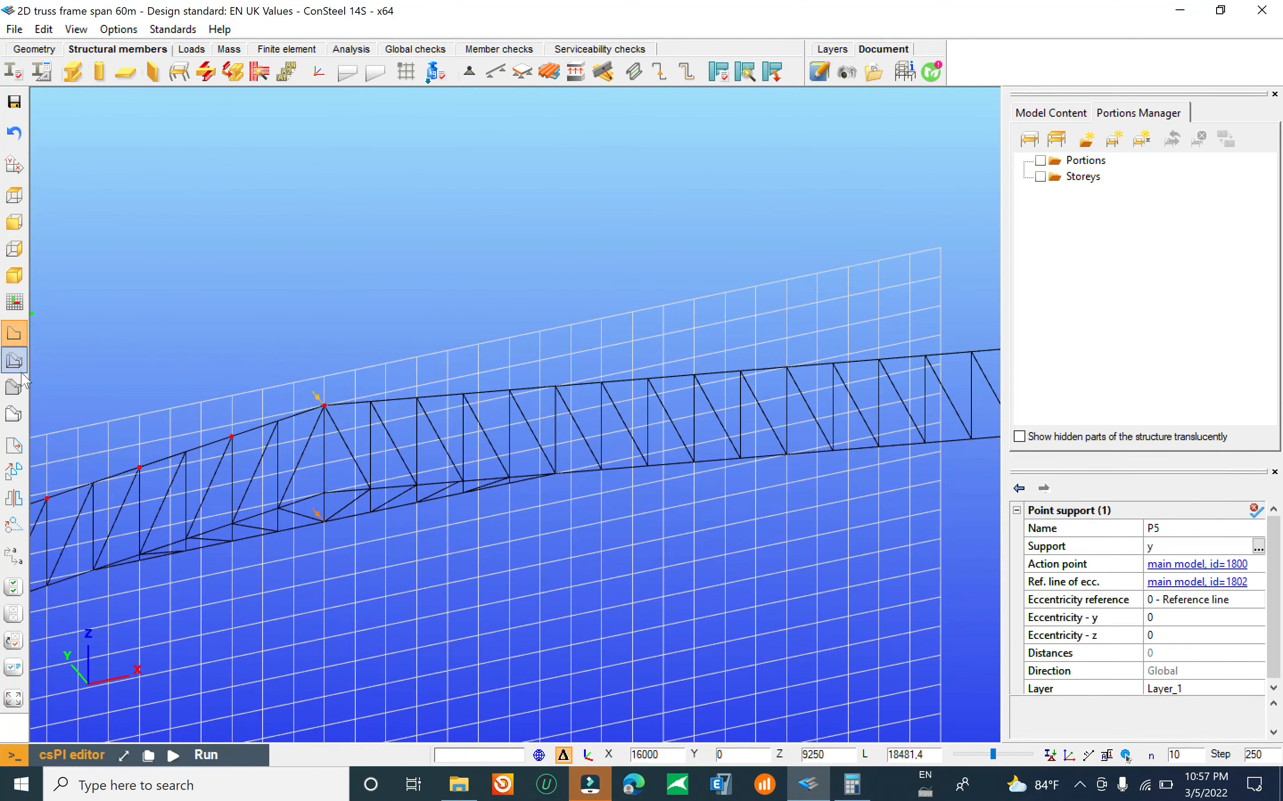
{"action": "left_click", "coordinate": [14, 471]}
{"action": "left_click", "coordinate": [326, 407]}
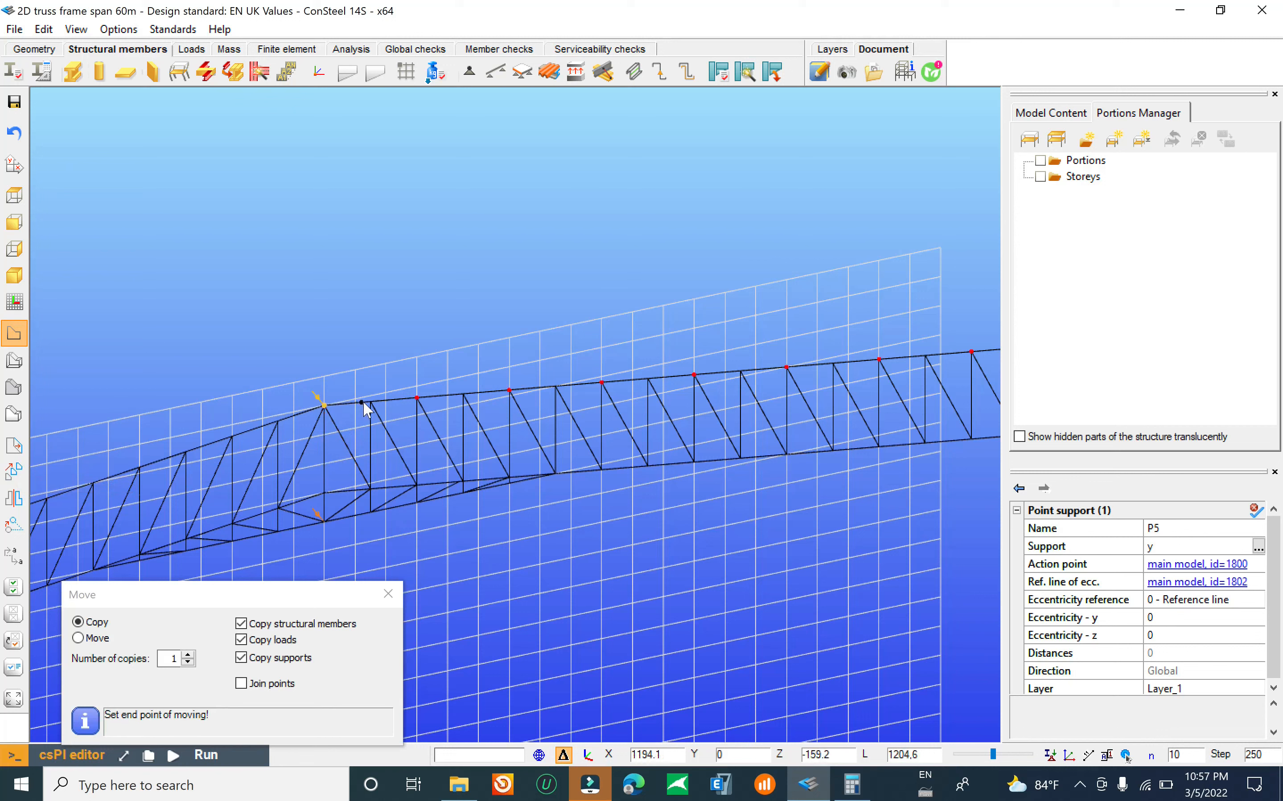
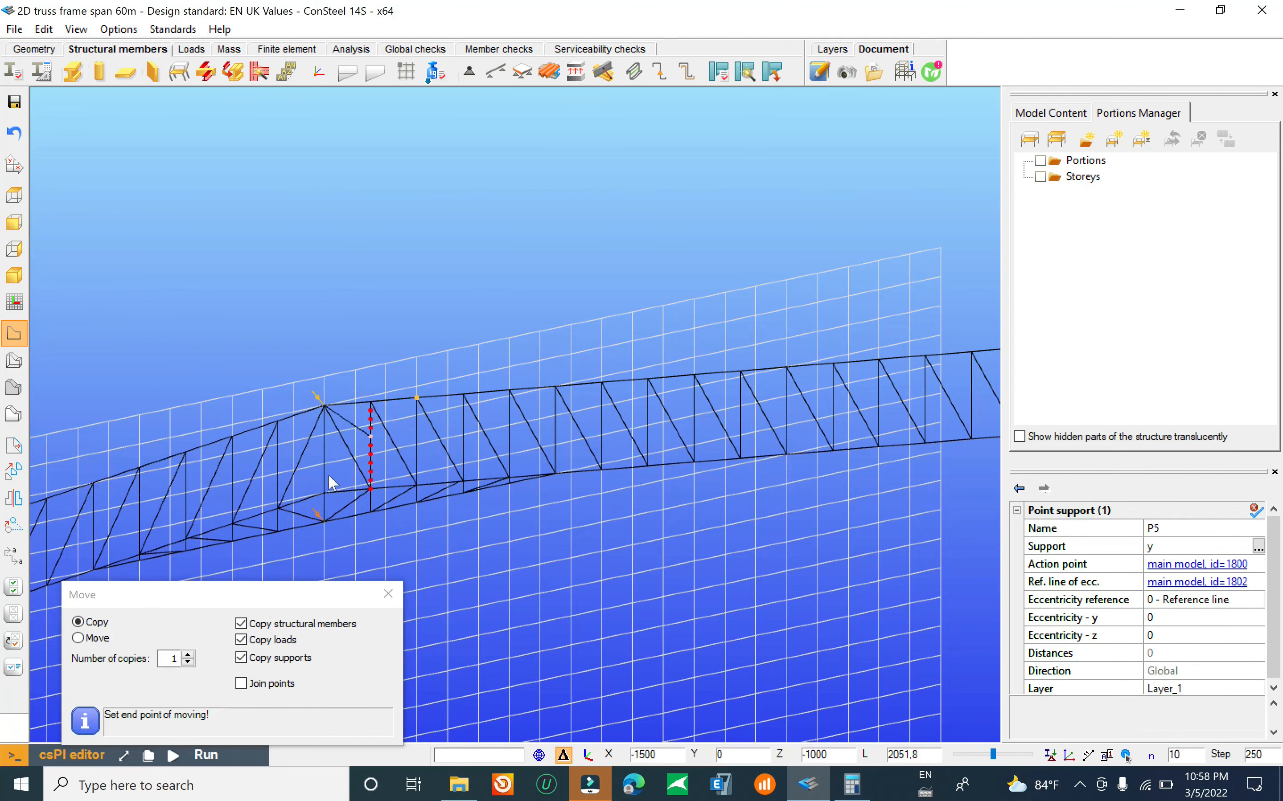
{"action": "left_click", "coordinate": [180, 659]}
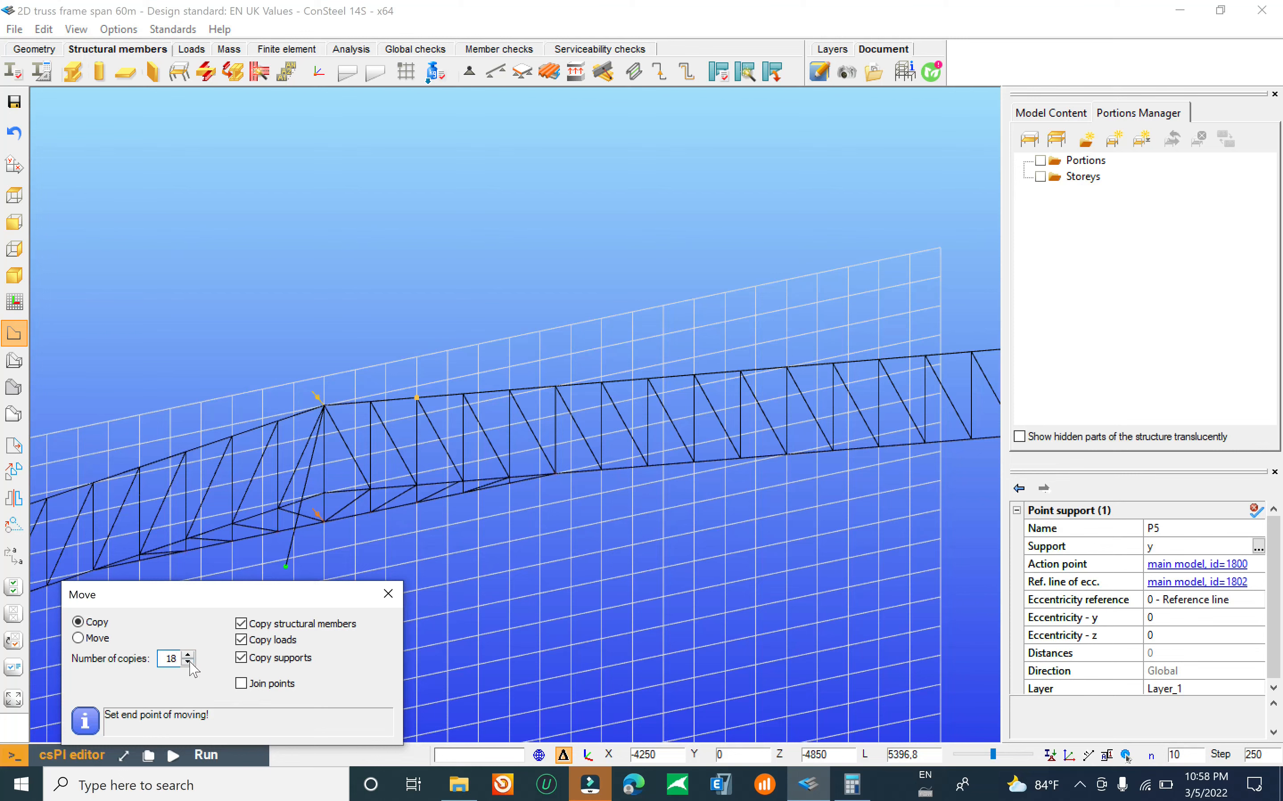
{"action": "left_click", "coordinate": [373, 409]}
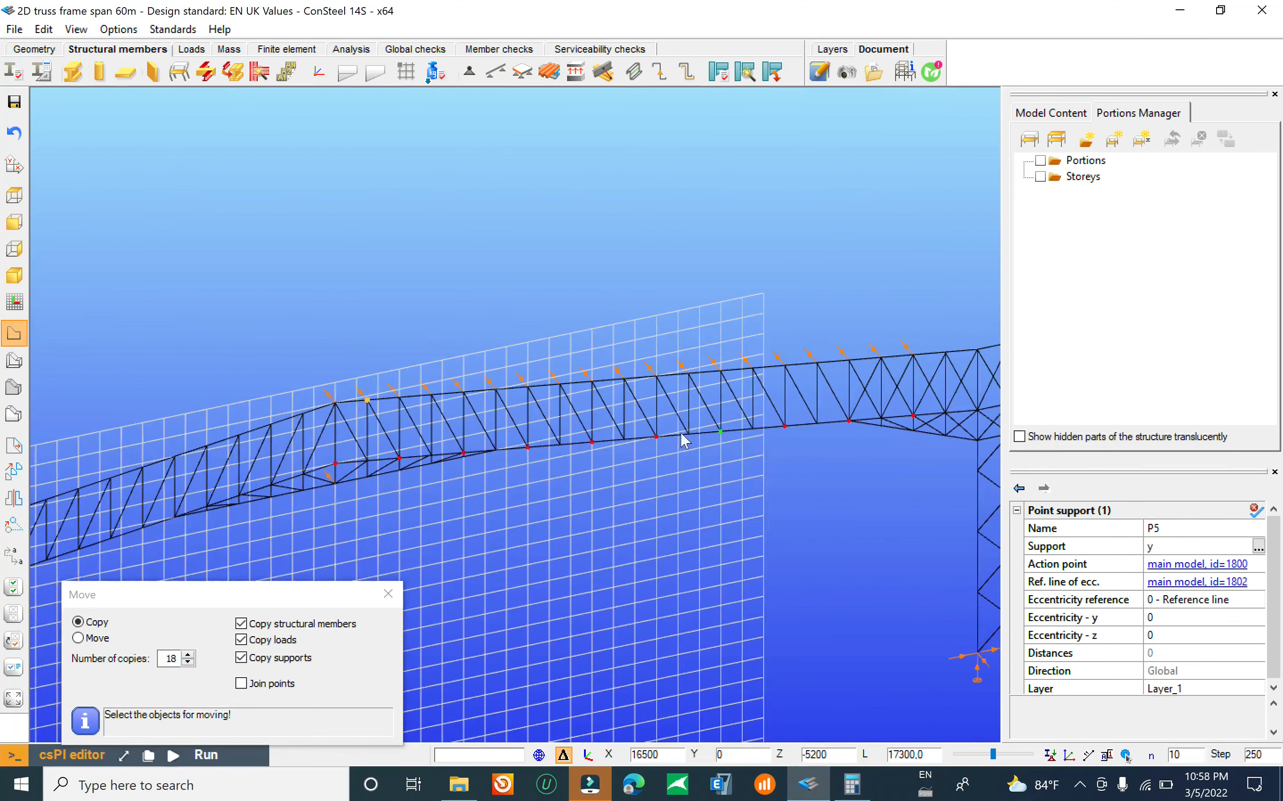
{"action": "middle_click_drag", "start_coordinate": [935, 352], "coordinate": [540, 401]}
{"action": "scroll", "coordinate": [540, 401], "scroll_direction": "up", "scroll_amount": 6}
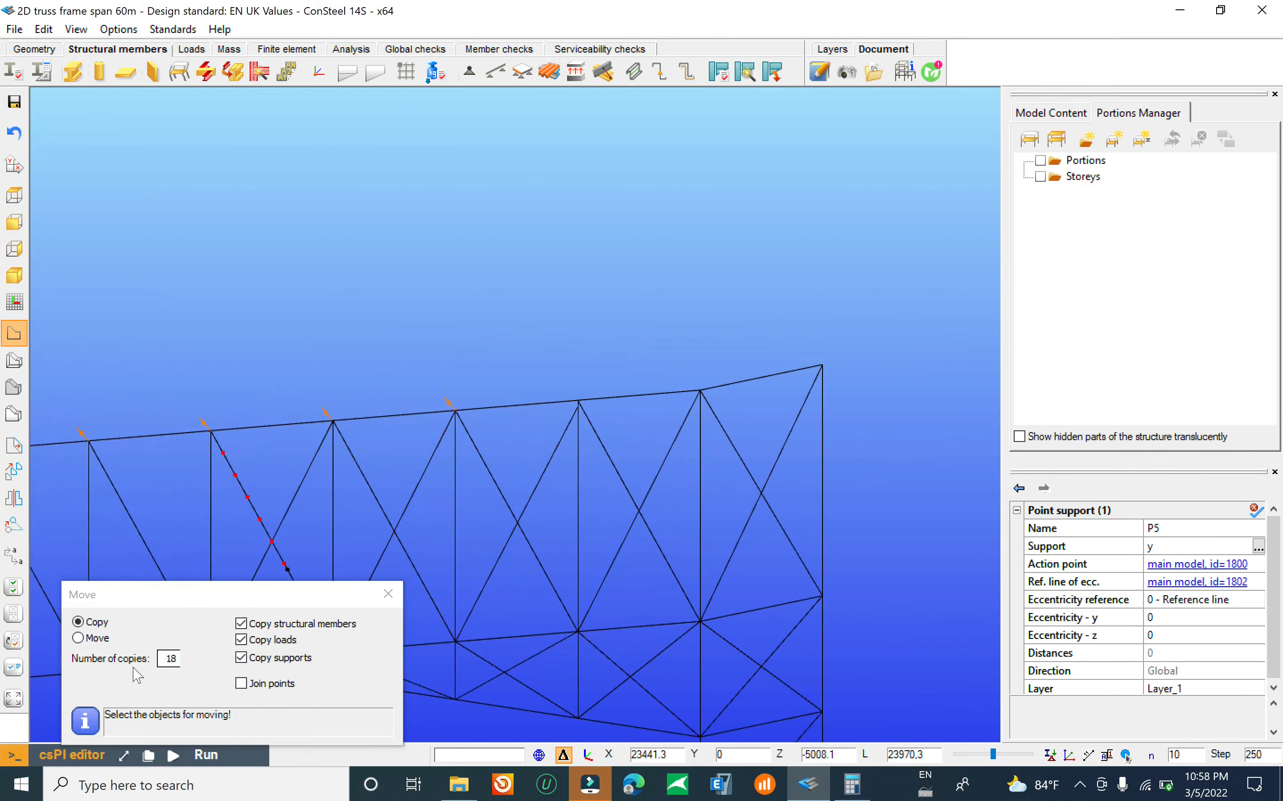
{"action": "left_click", "coordinate": [350, 695]}
{"action": "scroll", "coordinate": [742, 354], "scroll_direction": "down", "scroll_amount": 7}
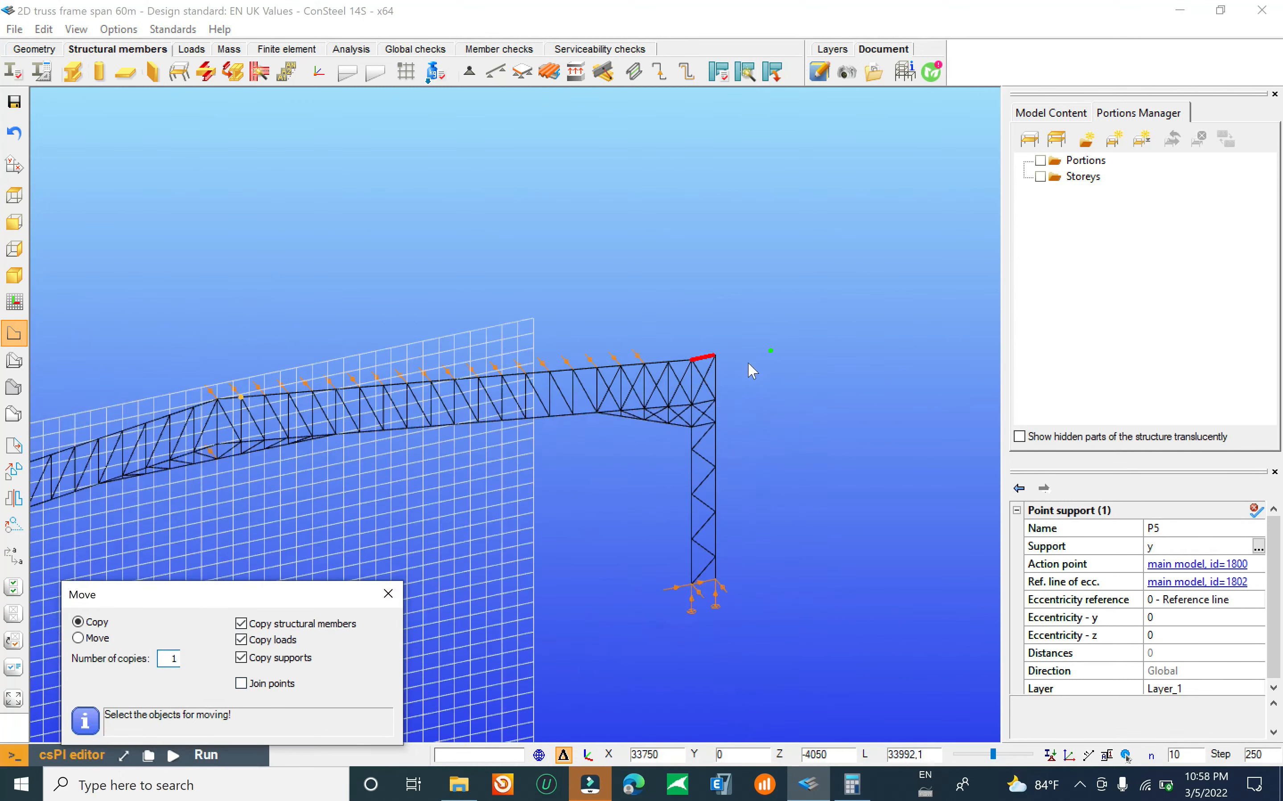
{"action": "left_click", "coordinate": [227, 403]}
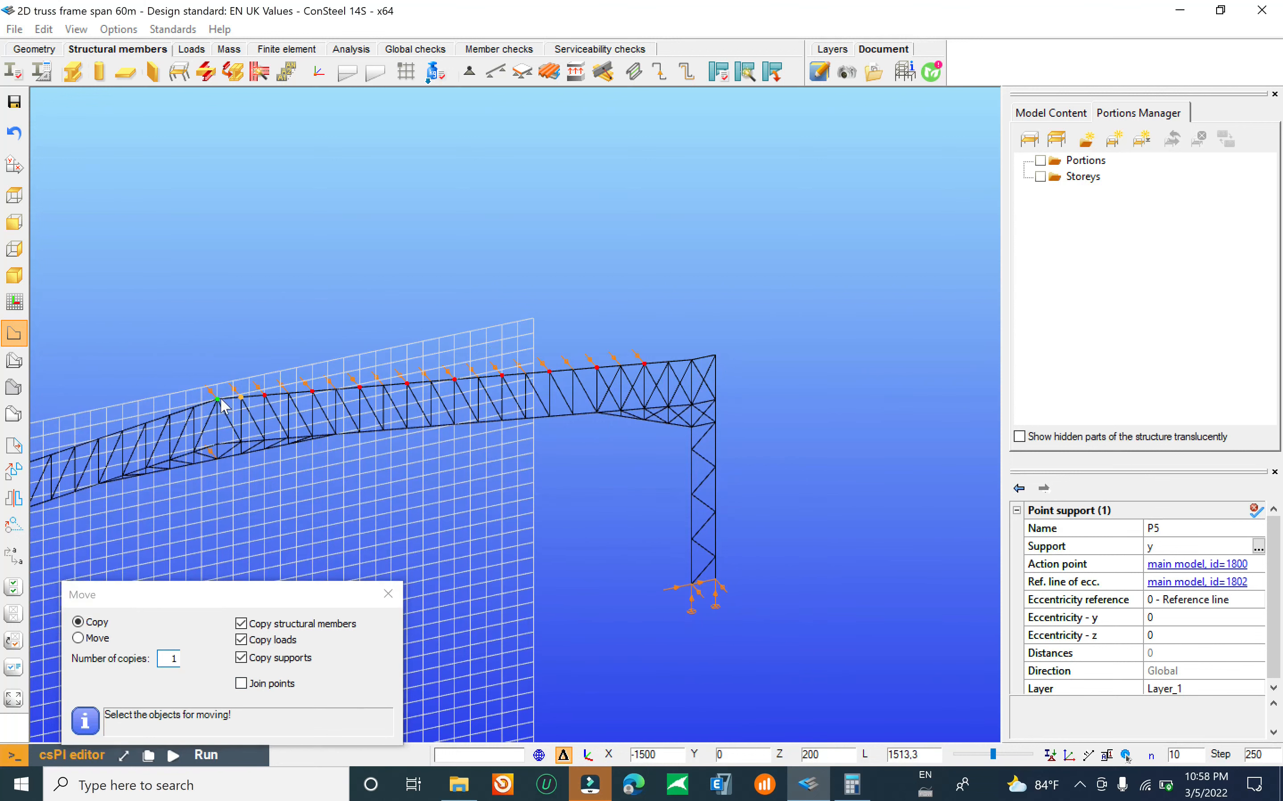
{"action": "scroll", "coordinate": [710, 366], "scroll_direction": "up", "scroll_amount": 6}
{"action": "key", "text": "Escape"}
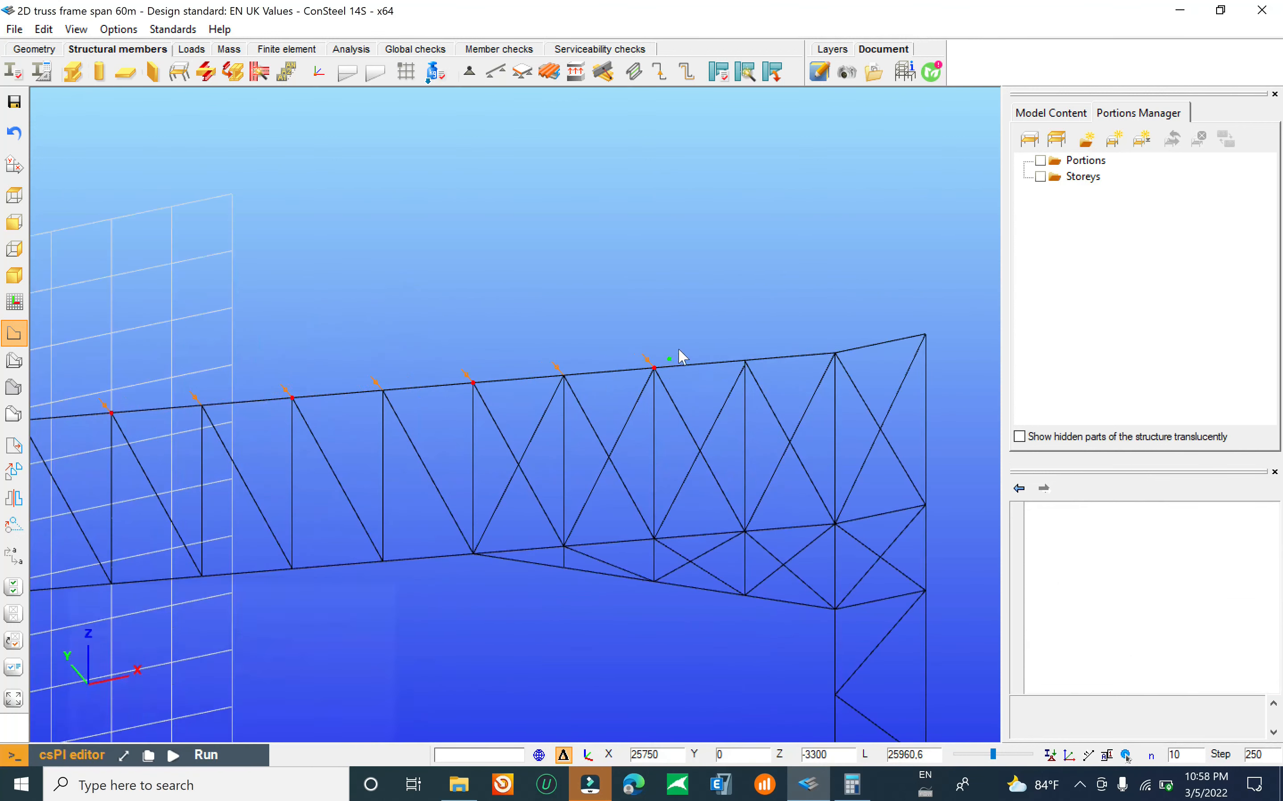
Step: Copy the outermost y support on the right top chord to the remaining top chord nodes up to the outer column top
{"action": "middle_click_drag", "start_coordinate": [616, 341], "coordinate": [613, 341]}
{"action": "left_click_drag", "start_coordinate": [614, 341], "coordinate": [699, 396]}
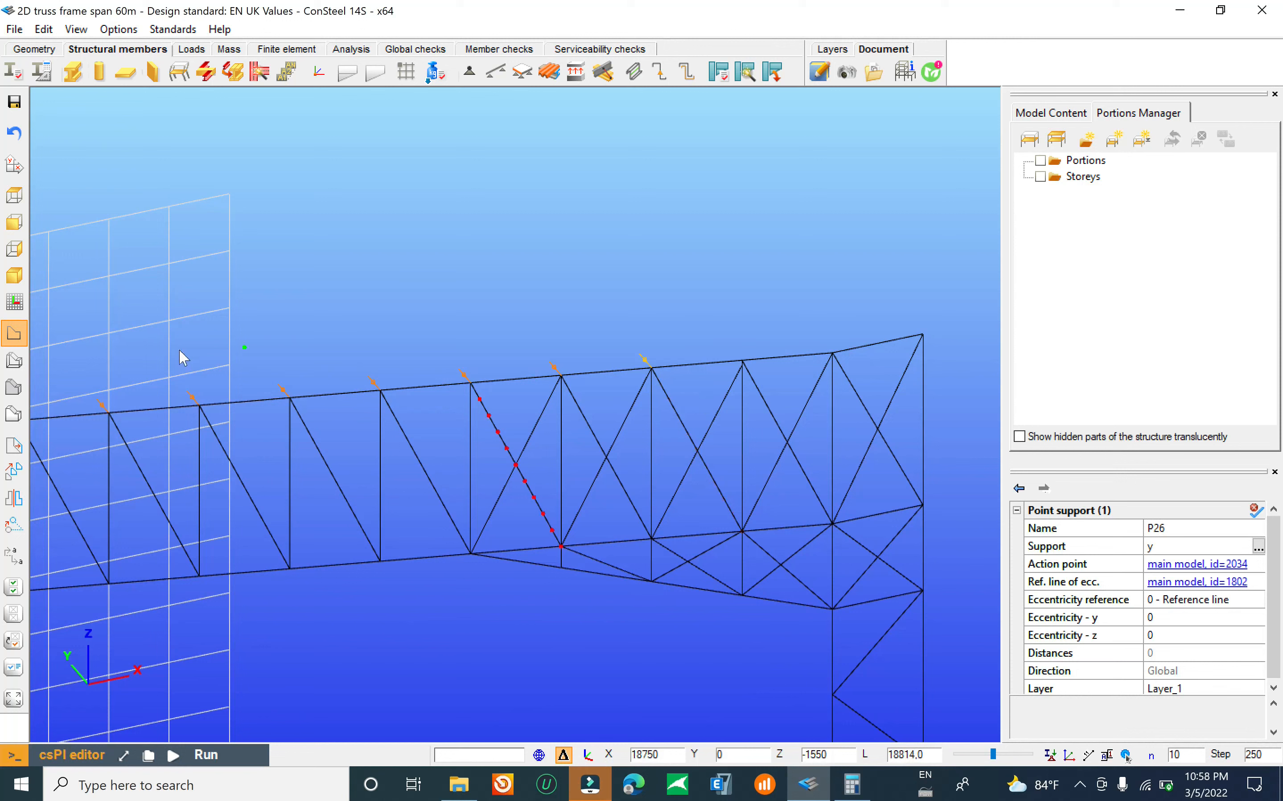
{"action": "left_click", "coordinate": [14, 471]}
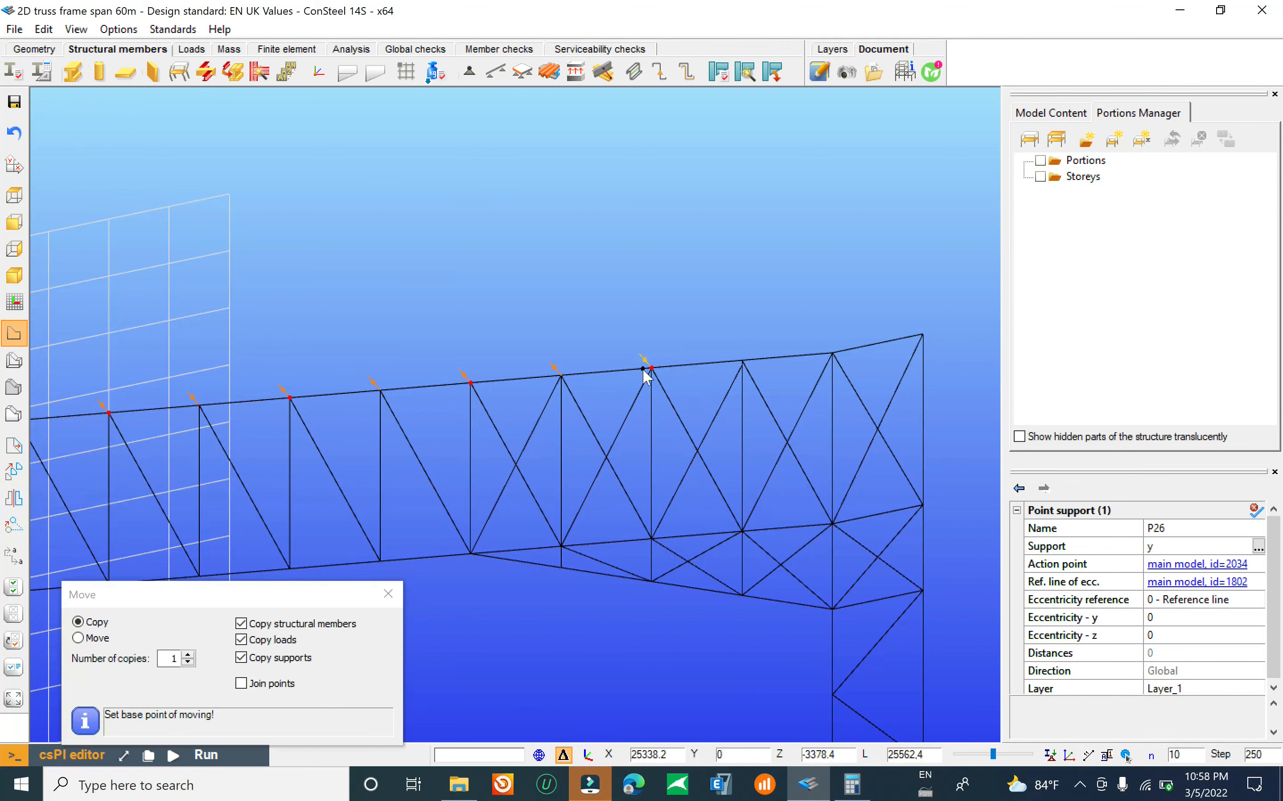
{"action": "left_click", "coordinate": [682, 369]}
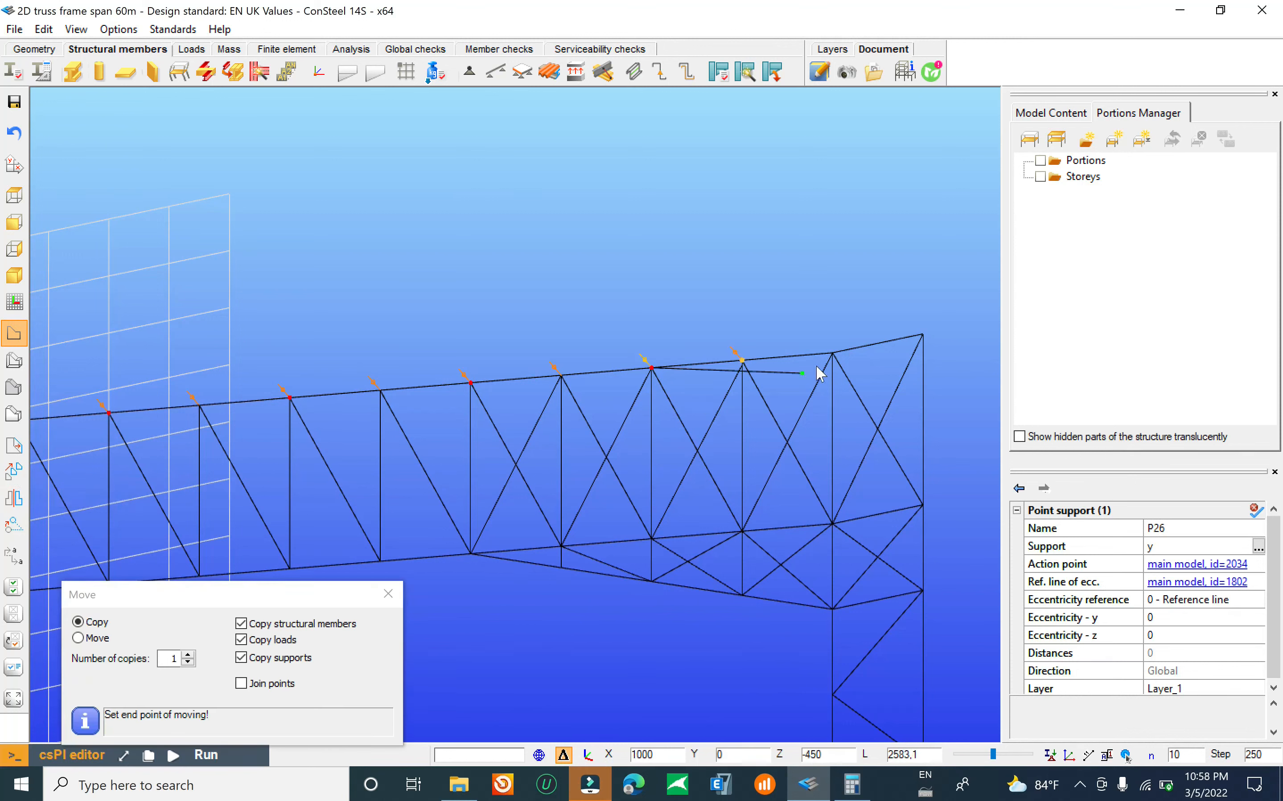
{"action": "left_click", "coordinate": [922, 334]}
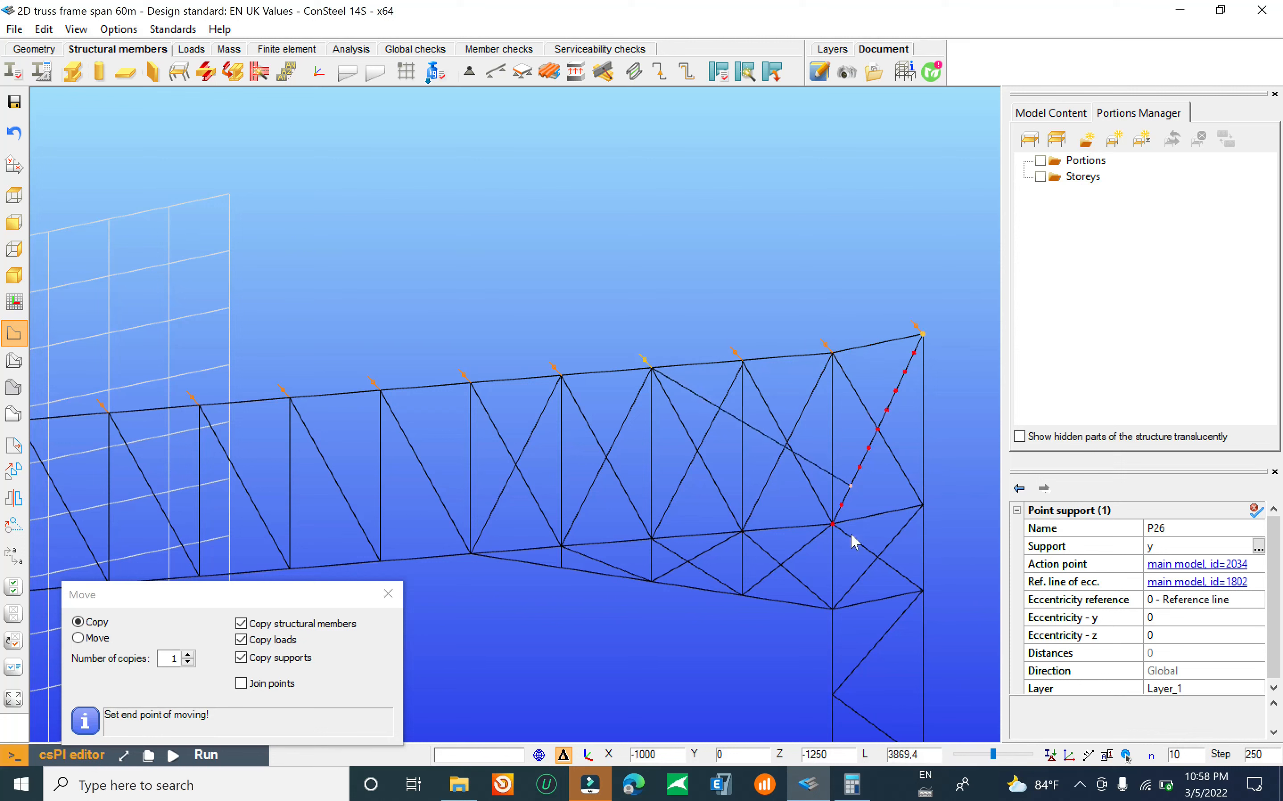
Step: Copy the y support to three right bottom chord nodes: at the haunch start, midway, and where the ridge haunch ends
{"action": "scroll", "coordinate": [808, 490], "scroll_direction": "down", "scroll_amount": 3}
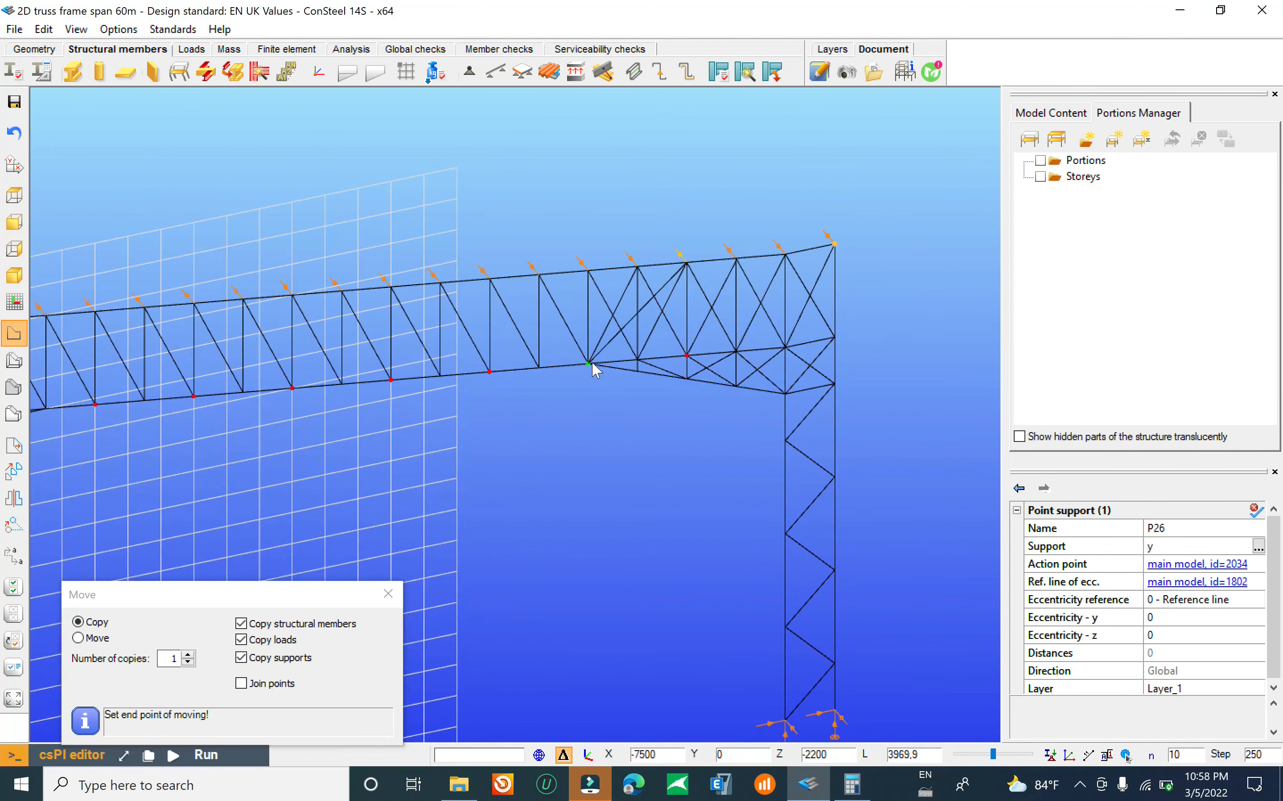
{"action": "left_click", "coordinate": [589, 364]}
{"action": "scroll", "coordinate": [469, 394], "scroll_direction": "down", "scroll_amount": 2}
{"action": "middle_click_drag", "start_coordinate": [414, 398], "coordinate": [681, 393]}
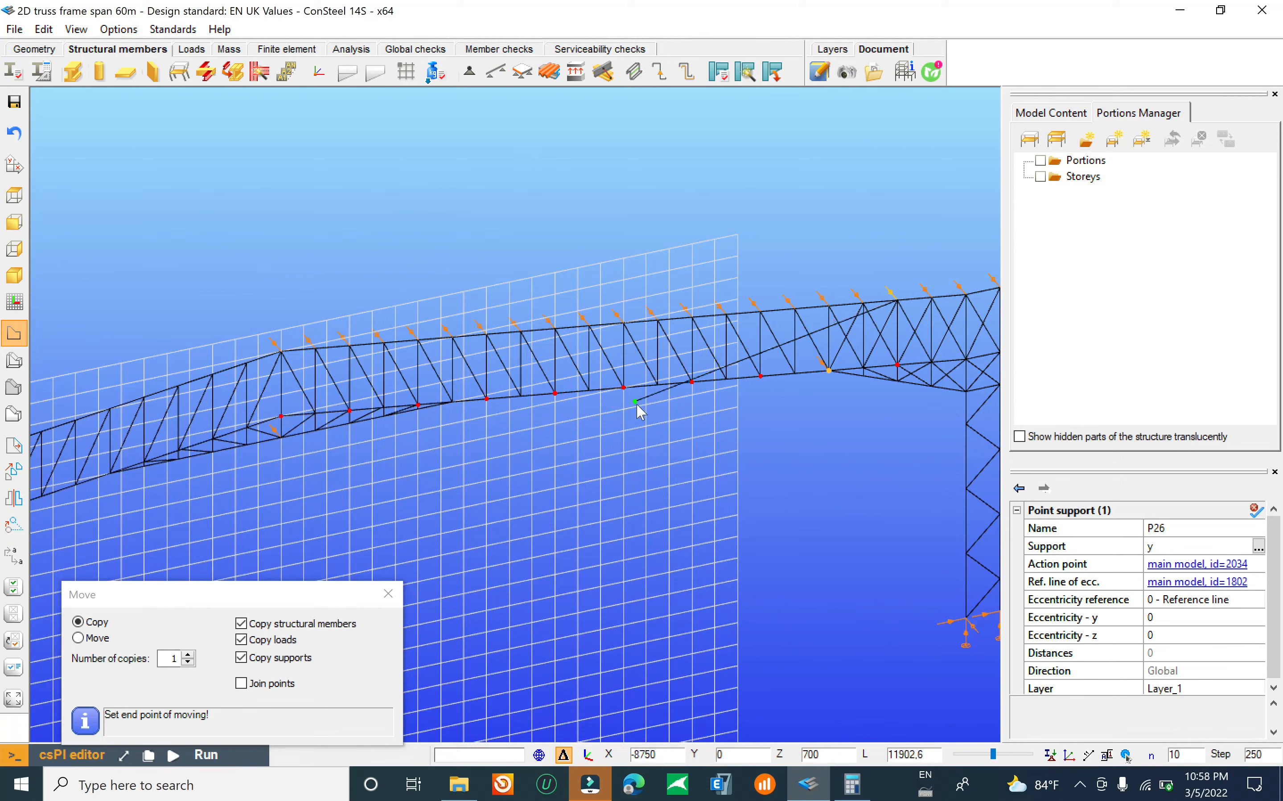
{"action": "scroll", "coordinate": [638, 396], "scroll_direction": "up", "scroll_amount": 1}
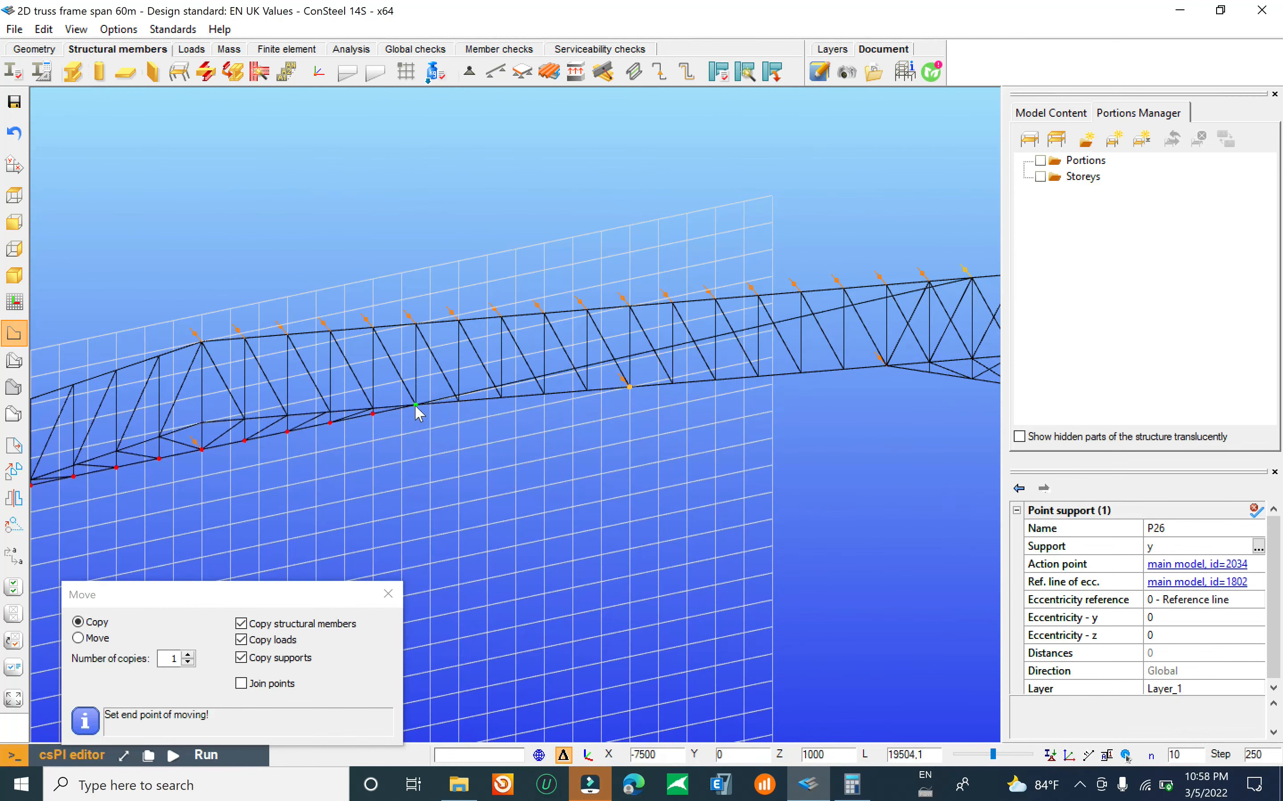
{"action": "scroll", "coordinate": [466, 397], "scroll_direction": "down", "scroll_amount": 2}
{"action": "scroll", "coordinate": [463, 391], "scroll_direction": "down", "scroll_amount": 1}
{"action": "middle_click_drag", "start_coordinate": [626, 464], "coordinate": [571, 451]}
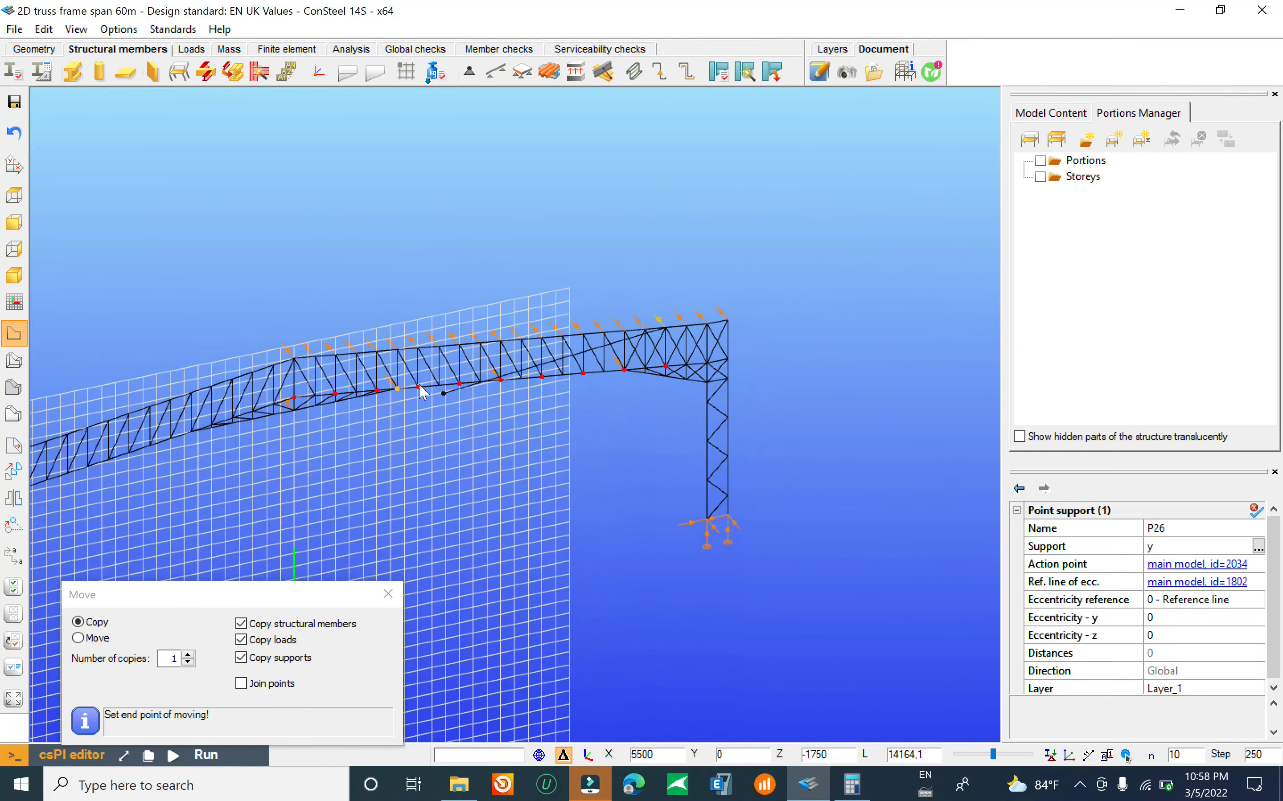
{"action": "scroll", "coordinate": [434, 385], "scroll_direction": "up", "scroll_amount": 1}
{"action": "scroll", "coordinate": [376, 383], "scroll_direction": "up", "scroll_amount": 3}
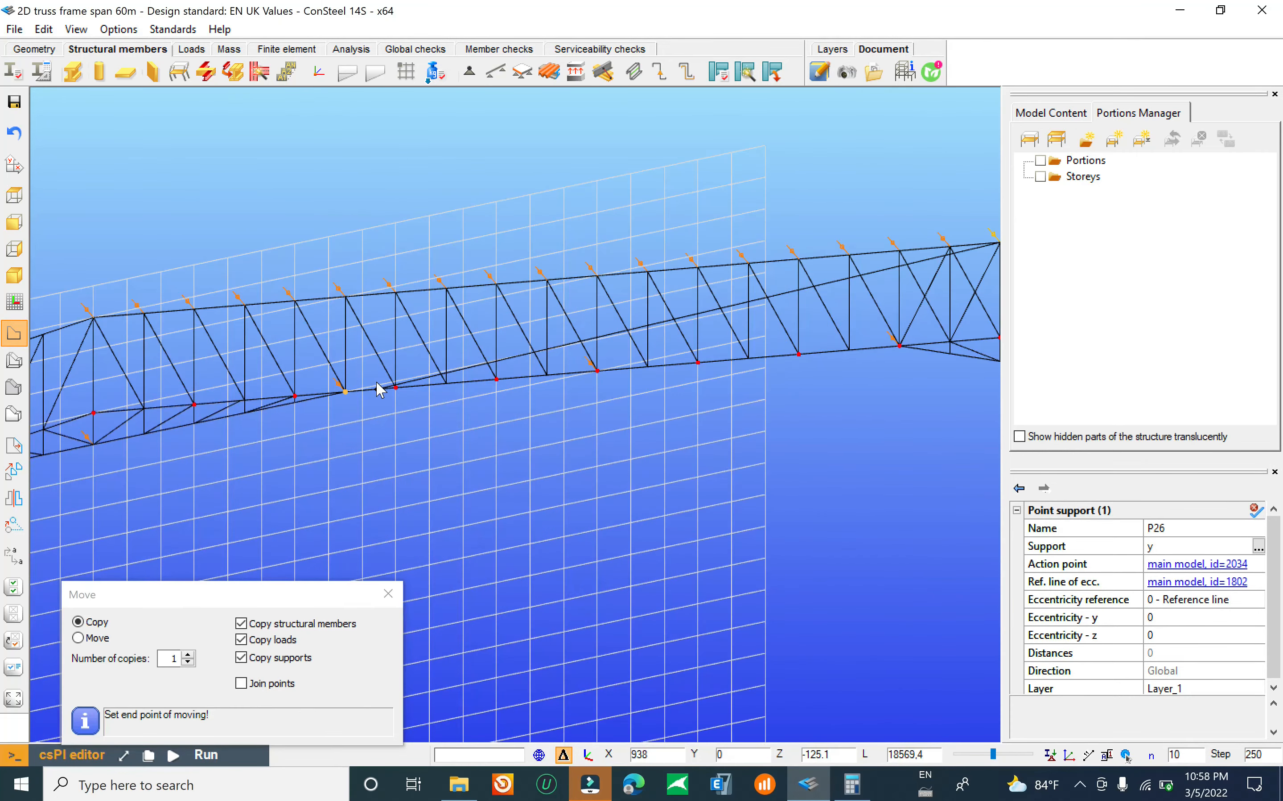
{"action": "scroll", "coordinate": [501, 392], "scroll_direction": "down", "scroll_amount": 2}
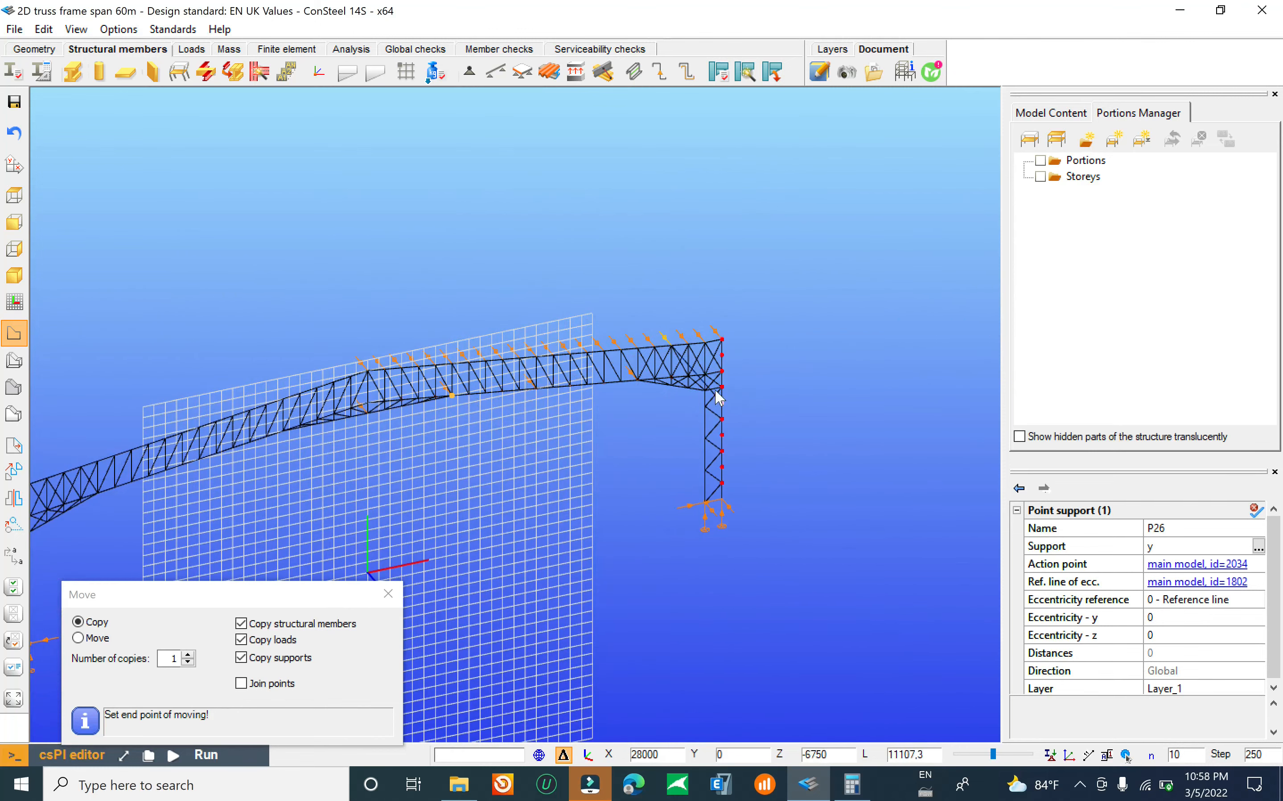
Step: Copy the y support to the inner corner of the right eaves and the two outer column nodes beside the truss end
{"action": "scroll", "coordinate": [785, 413], "scroll_direction": "up", "scroll_amount": 3}
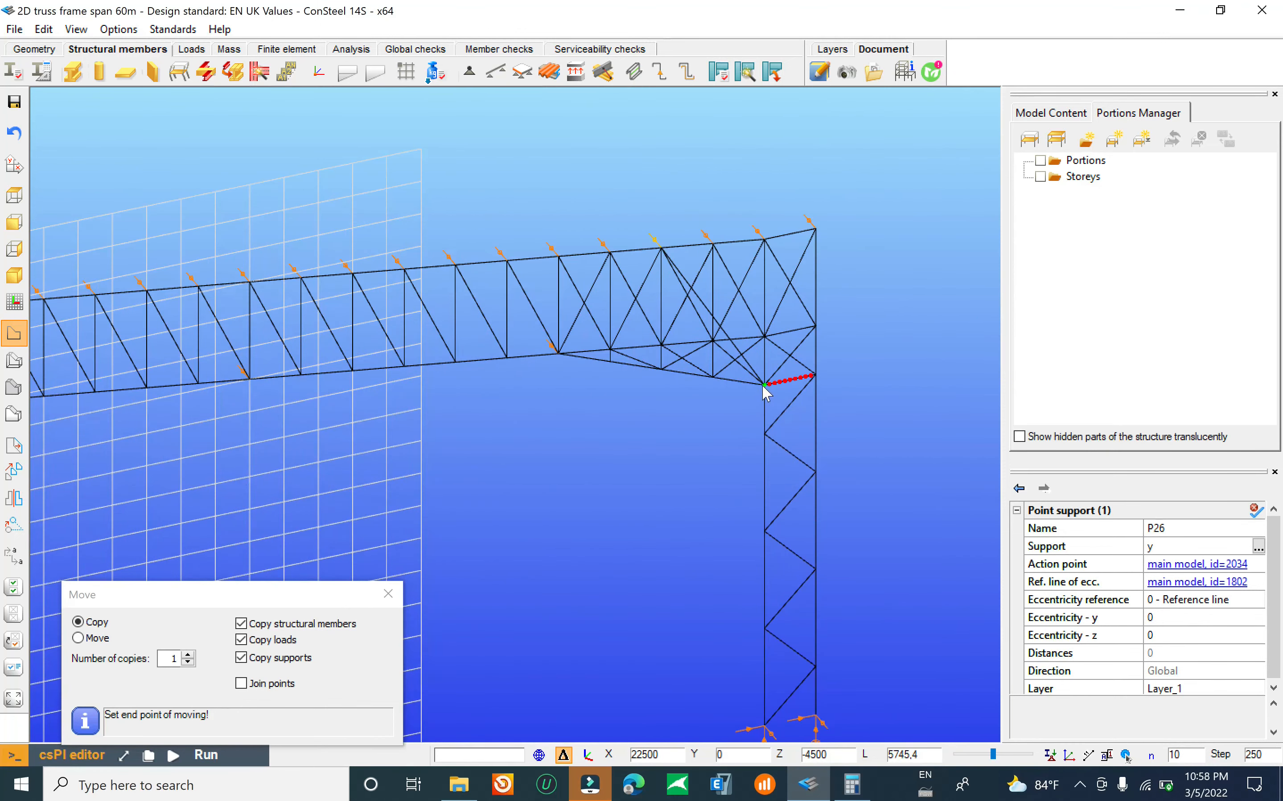
{"action": "scroll", "coordinate": [787, 439], "scroll_direction": "up", "scroll_amount": 2}
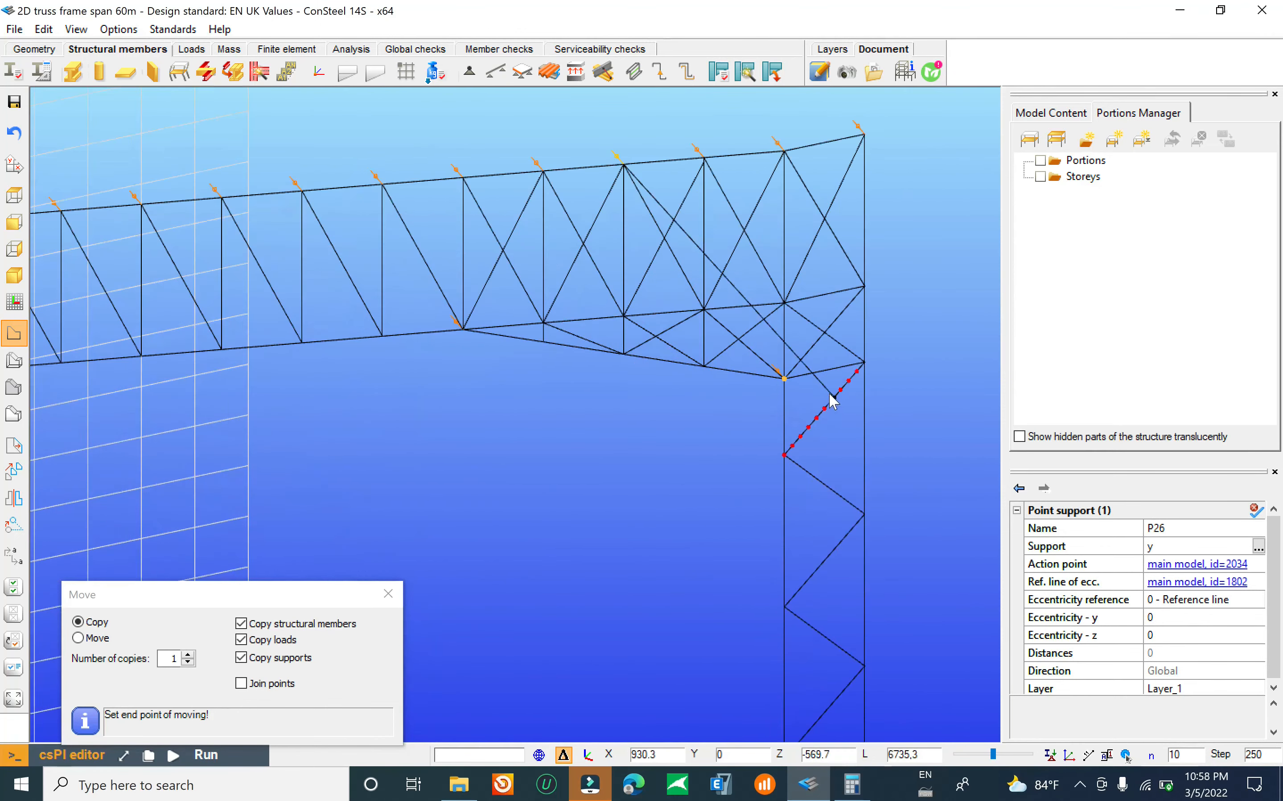
{"action": "left_click", "coordinate": [863, 363]}
{"action": "left_click", "coordinate": [868, 289]}
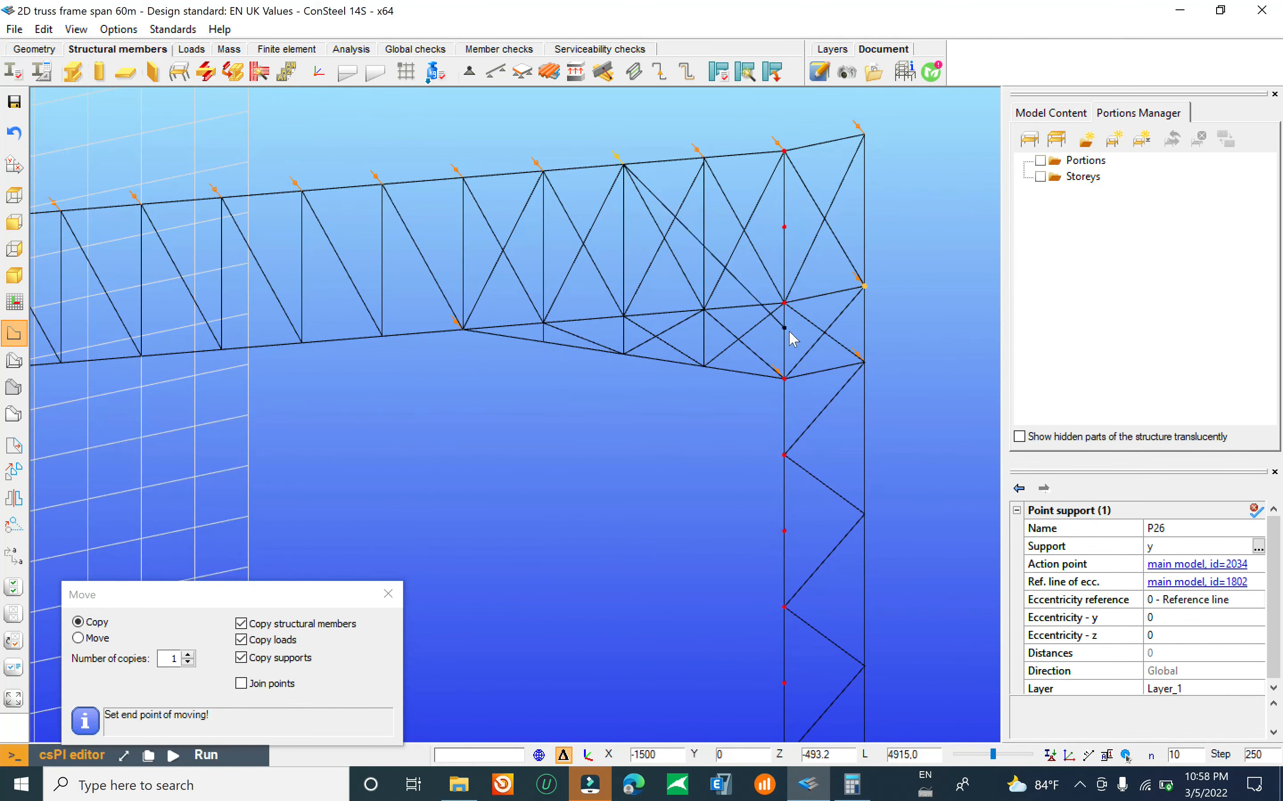
Step: Copy the y support to the inner and outer bracing nodes down the right column, and save the model
{"action": "scroll", "coordinate": [790, 259], "scroll_direction": "down", "scroll_amount": 2}
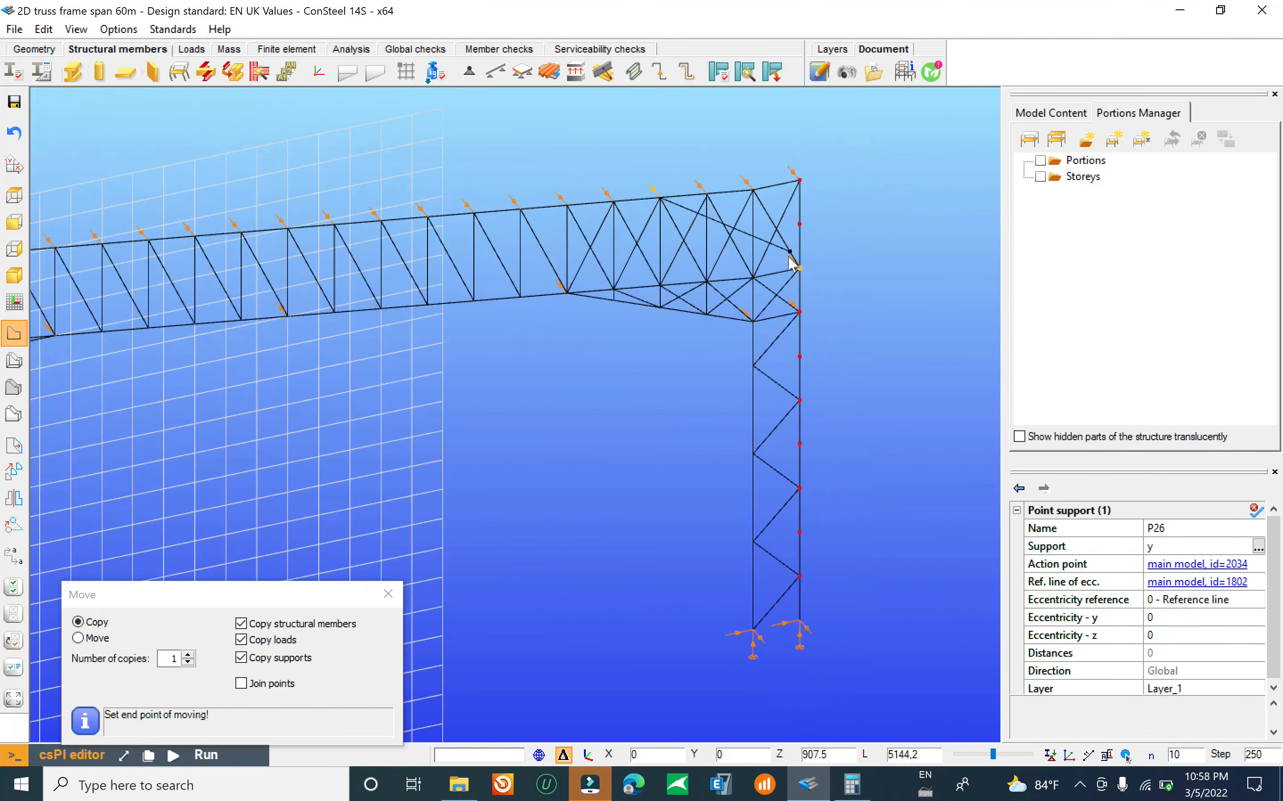
{"action": "middle_click_drag", "start_coordinate": [755, 396], "coordinate": [743, 373]}
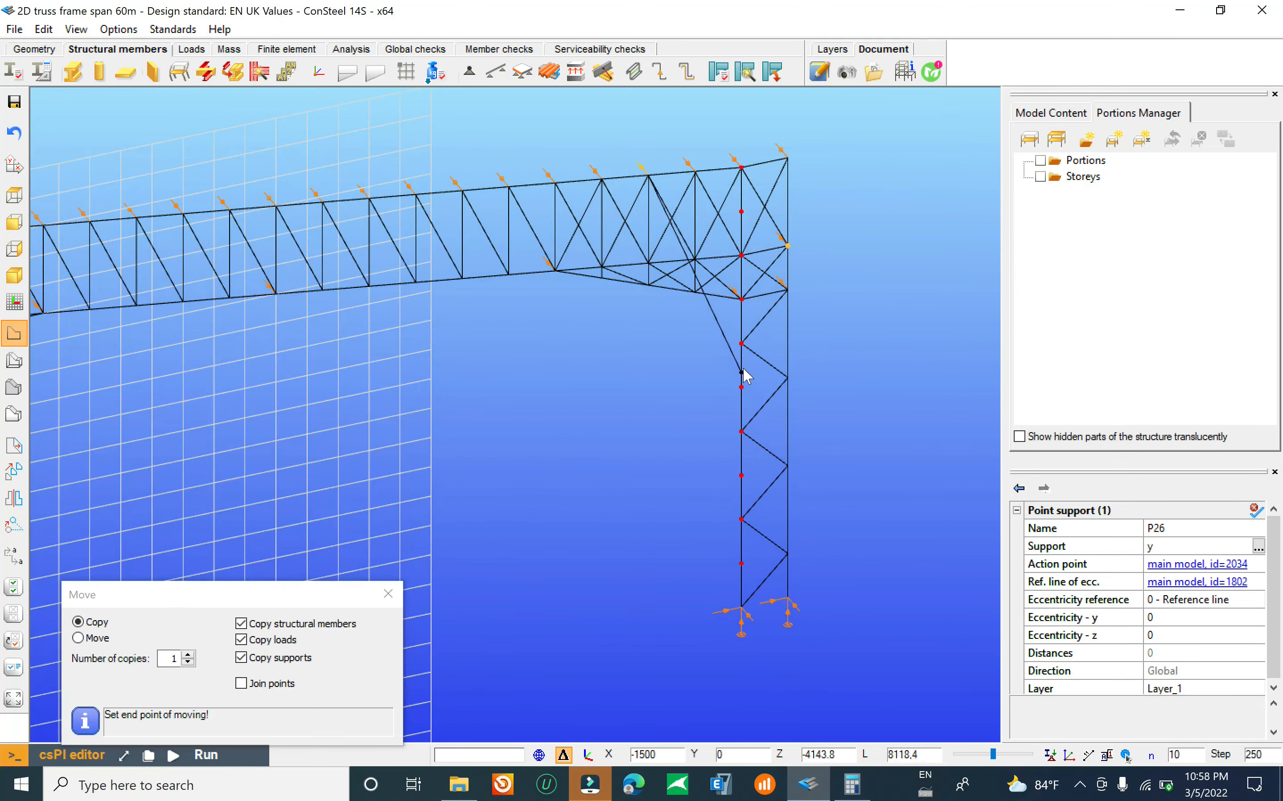
{"action": "left_click", "coordinate": [742, 344]}
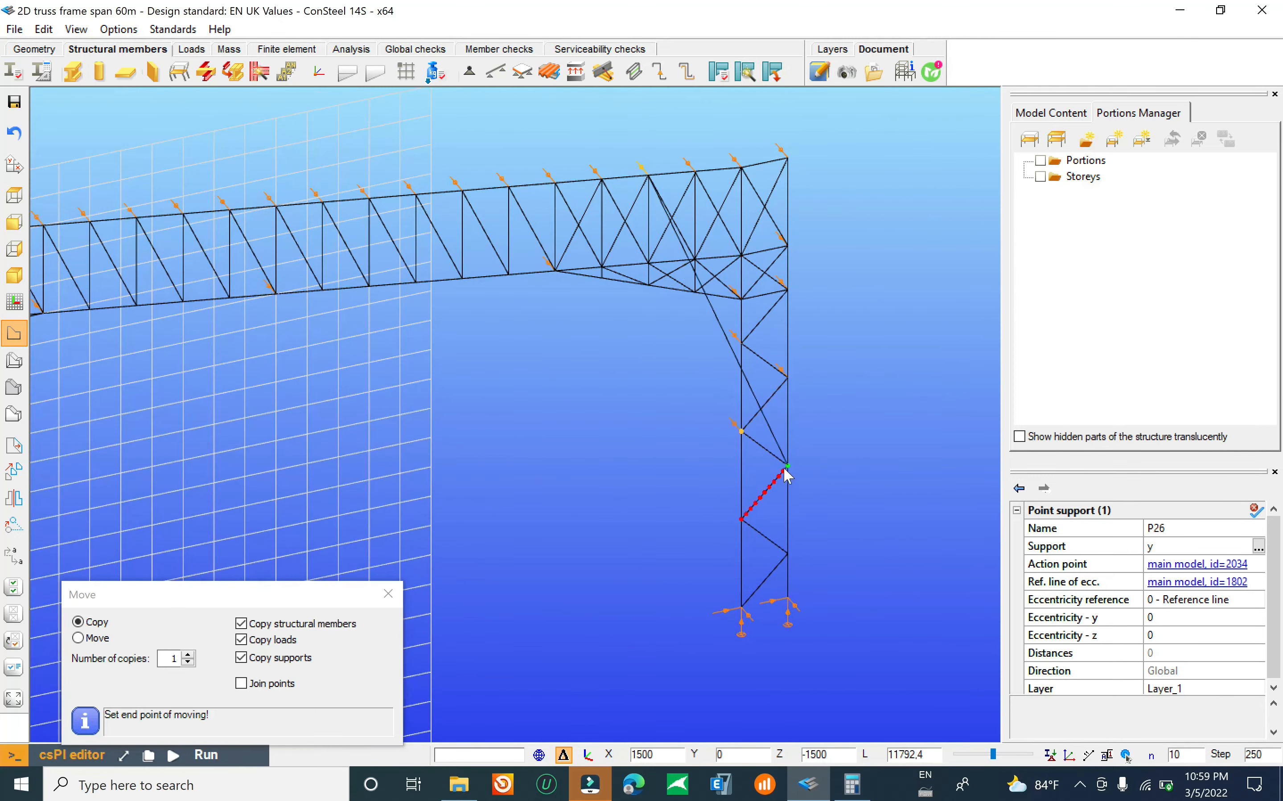
{"action": "left_click", "coordinate": [742, 521]}
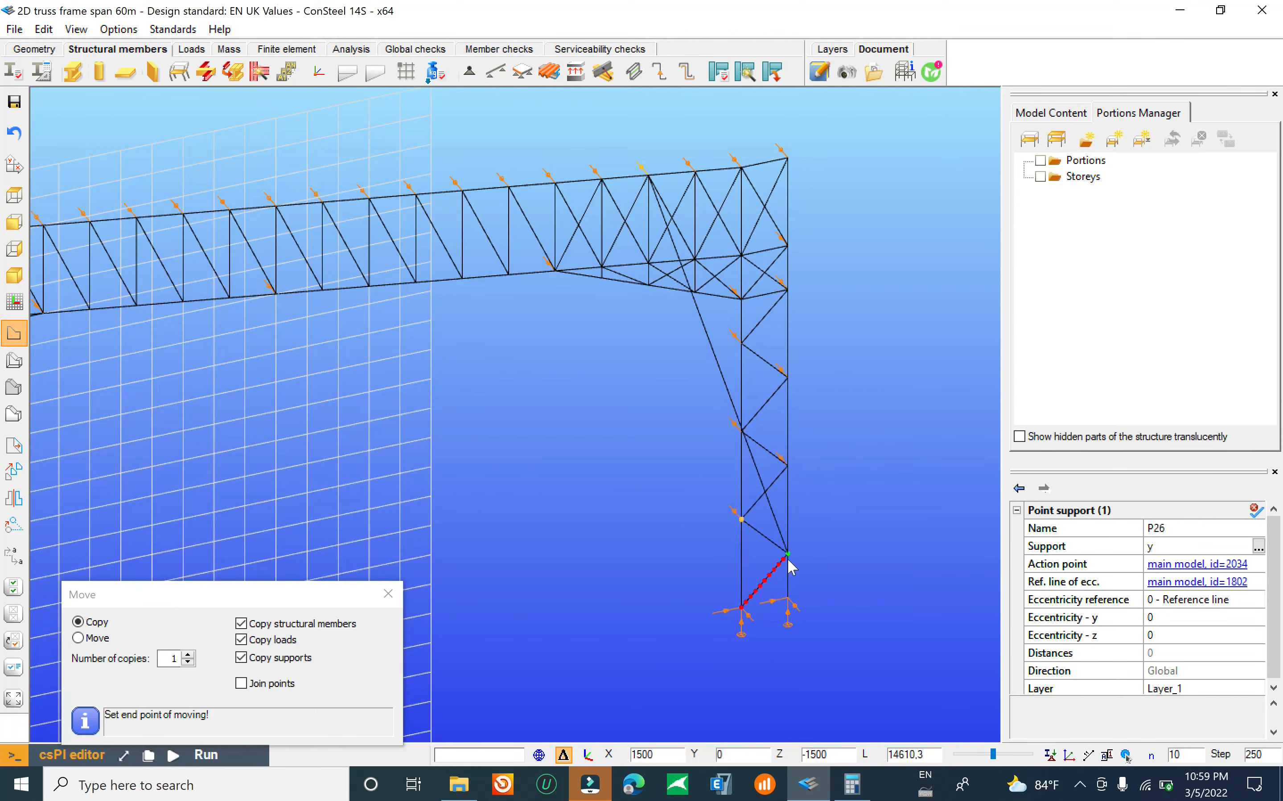
{"action": "left_click", "coordinate": [787, 555]}
{"action": "scroll", "coordinate": [728, 468], "scroll_direction": "down", "scroll_amount": 5}
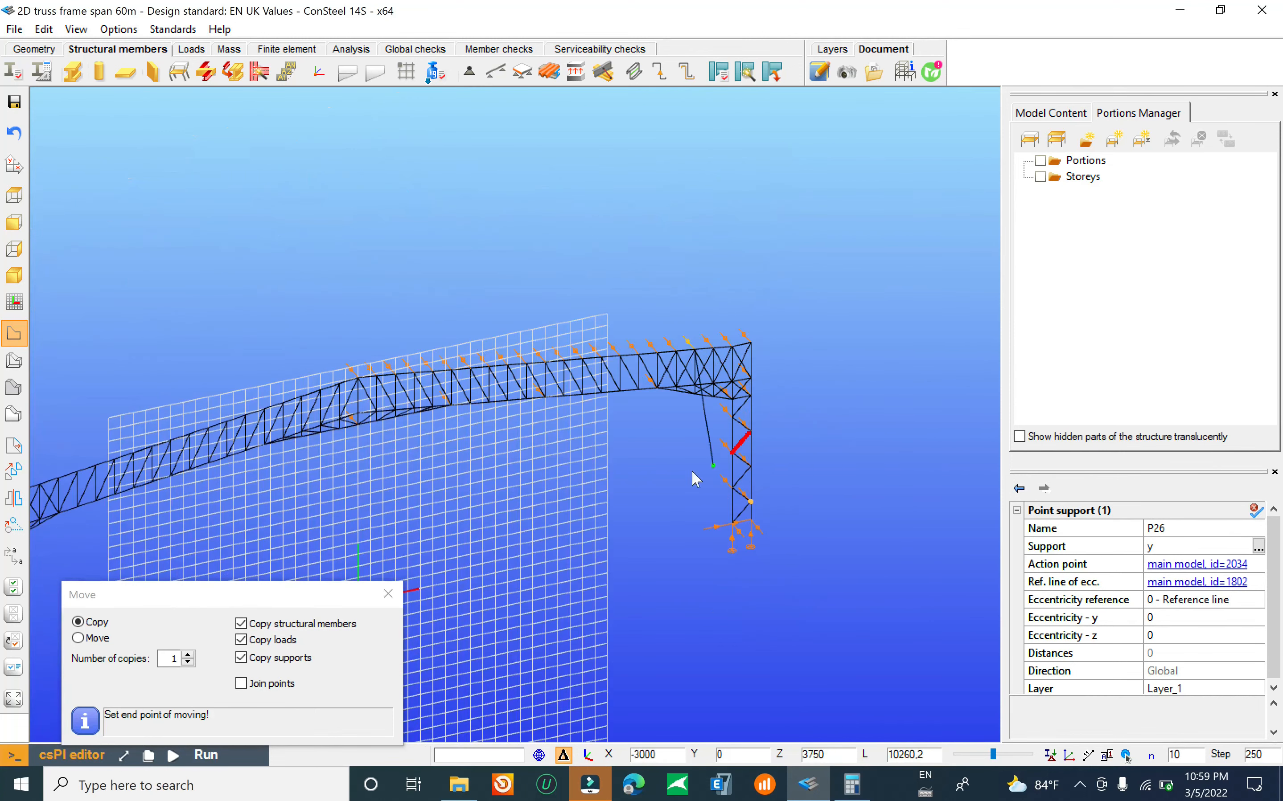
{"action": "key", "text": "Escape"}
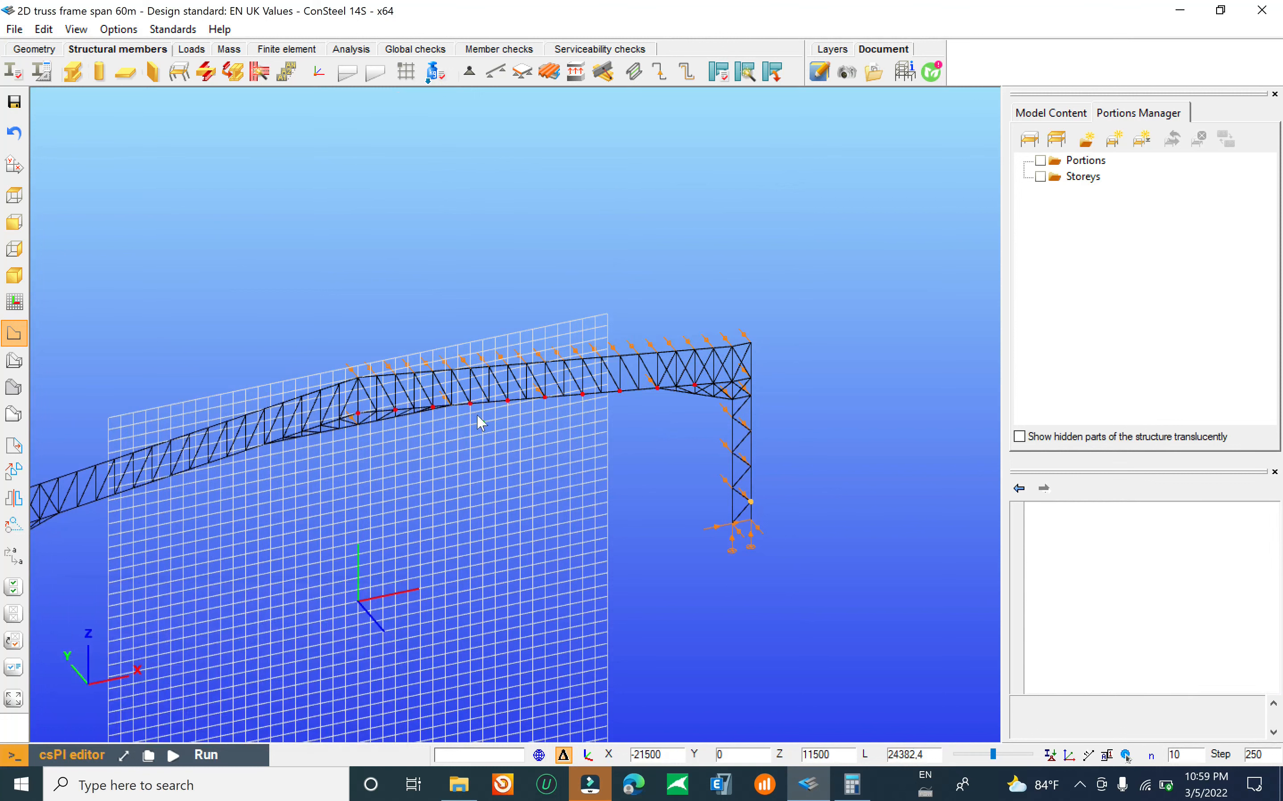
{"action": "left_click", "coordinate": [14, 29]}
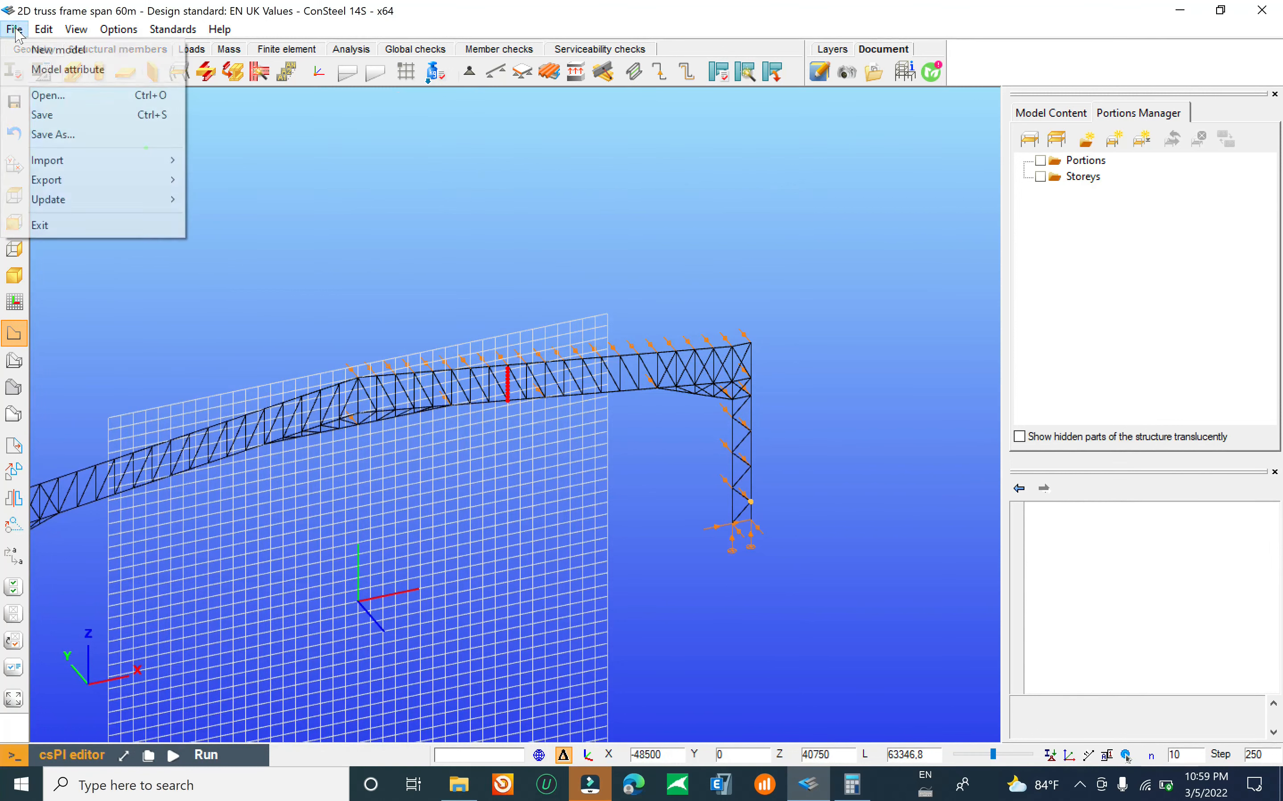
{"action": "left_click", "coordinate": [89, 121]}
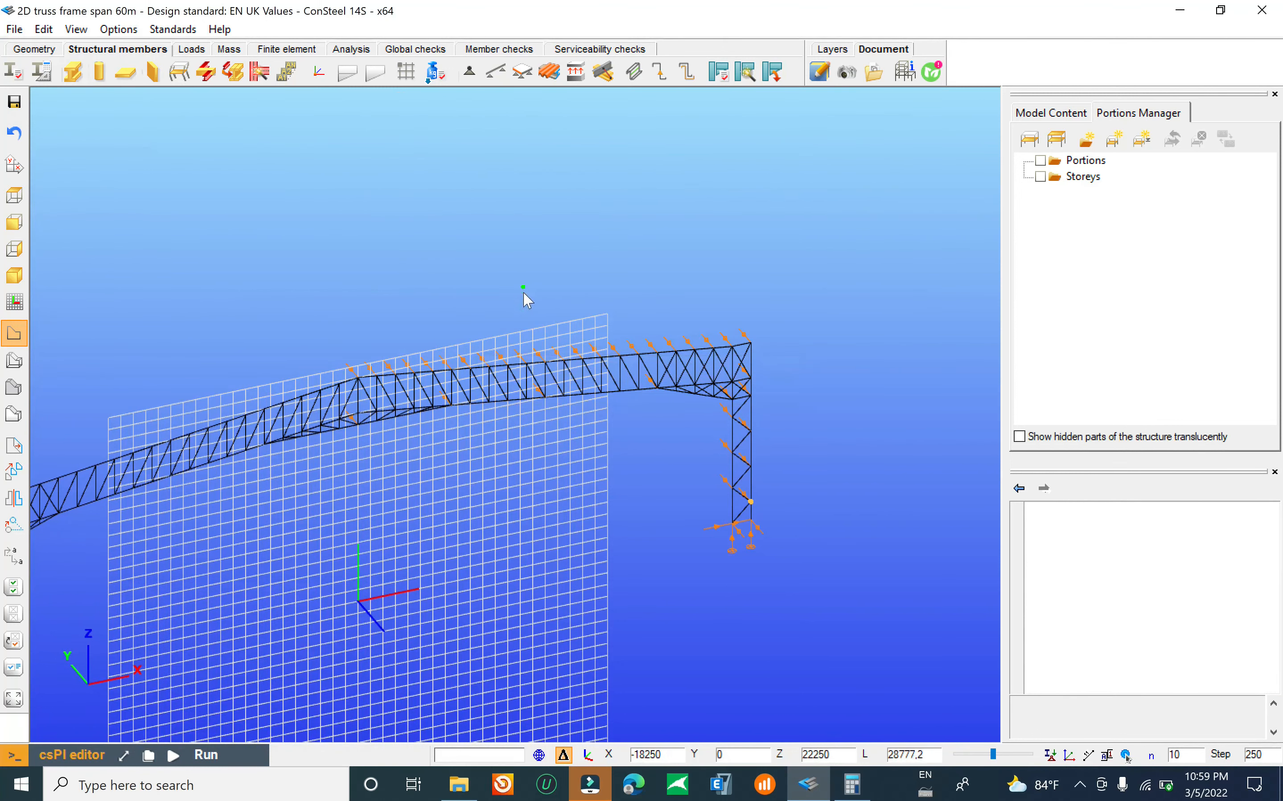
Step: Select all point supports of type y in the model by property
{"action": "scroll", "coordinate": [604, 289], "scroll_direction": "down", "scroll_amount": 4}
{"action": "scroll", "coordinate": [519, 303], "scroll_direction": "up", "scroll_amount": 2}
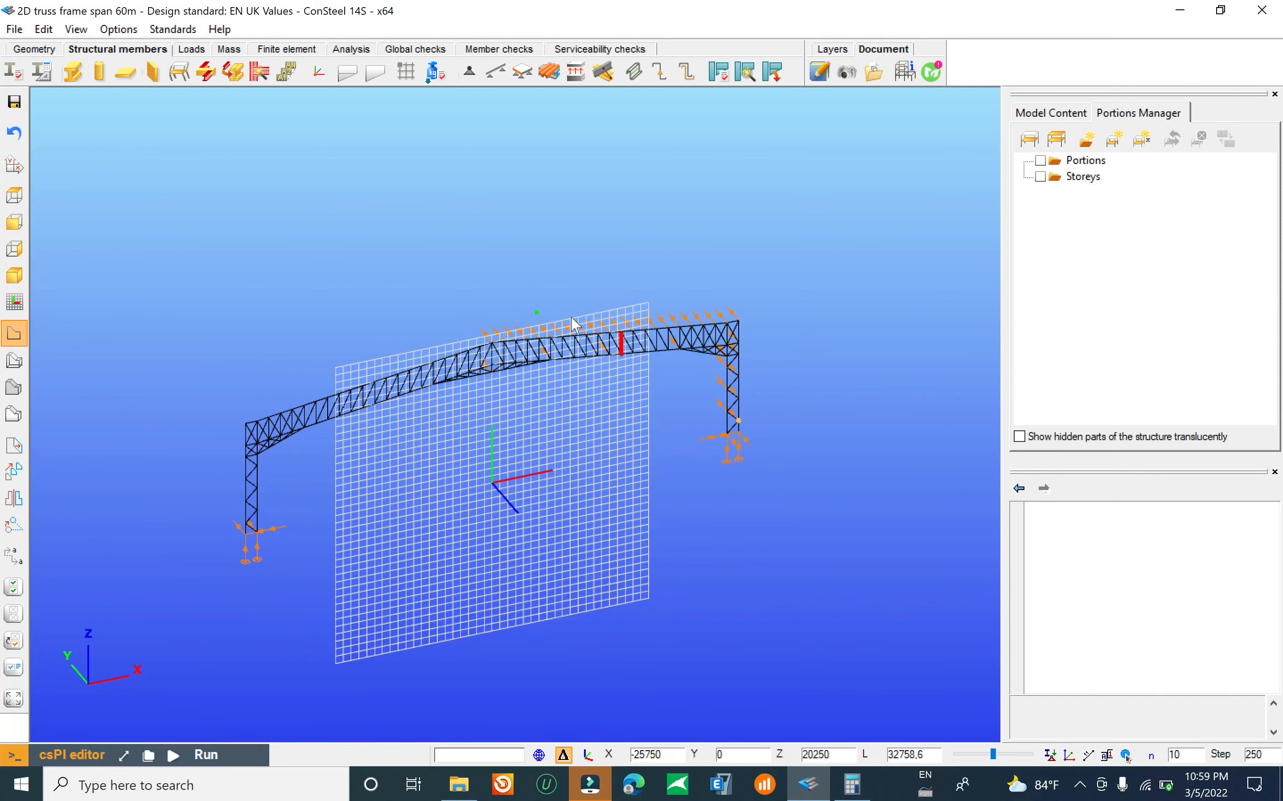
{"action": "right_click", "coordinate": [803, 205]}
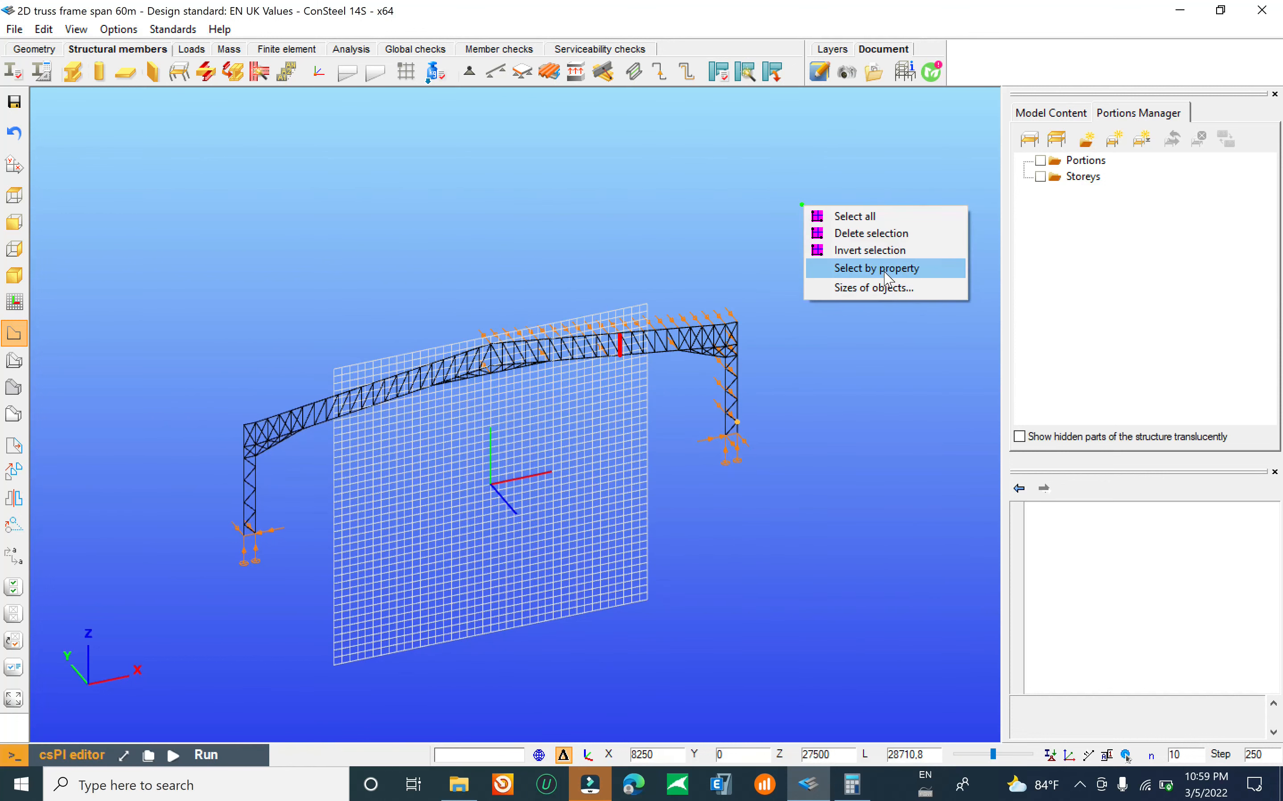
{"action": "left_click", "coordinate": [884, 269]}
{"action": "left_click", "coordinate": [653, 285]}
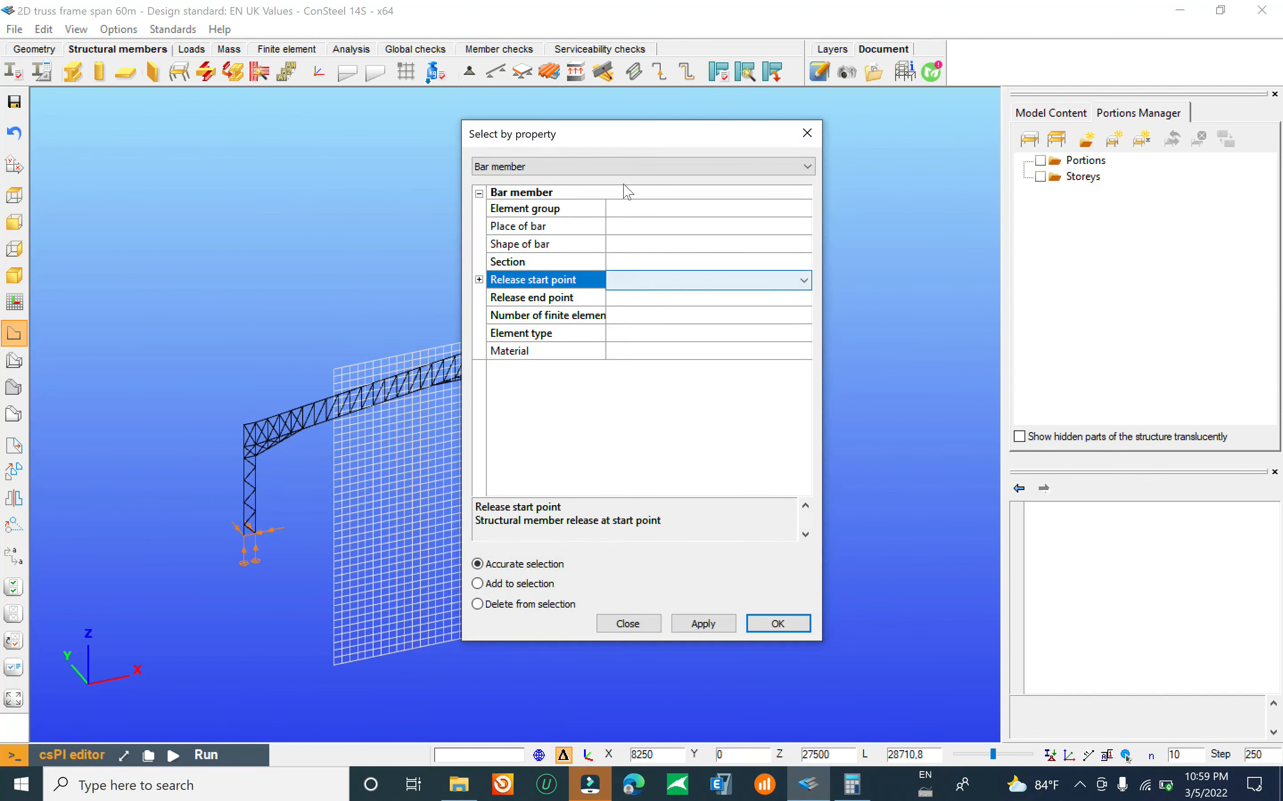
{"action": "left_click", "coordinate": [629, 166]}
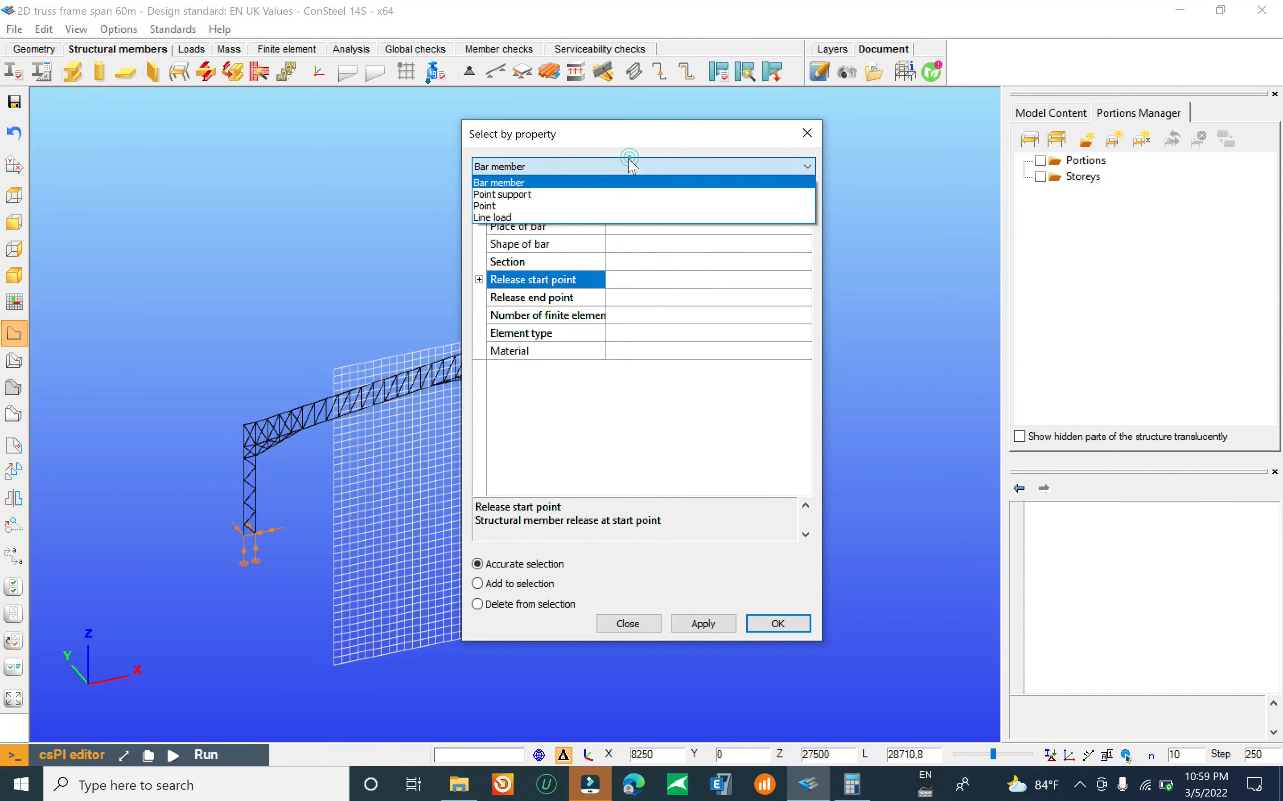
{"action": "left_click", "coordinate": [581, 196]}
{"action": "left_click", "coordinate": [658, 211]}
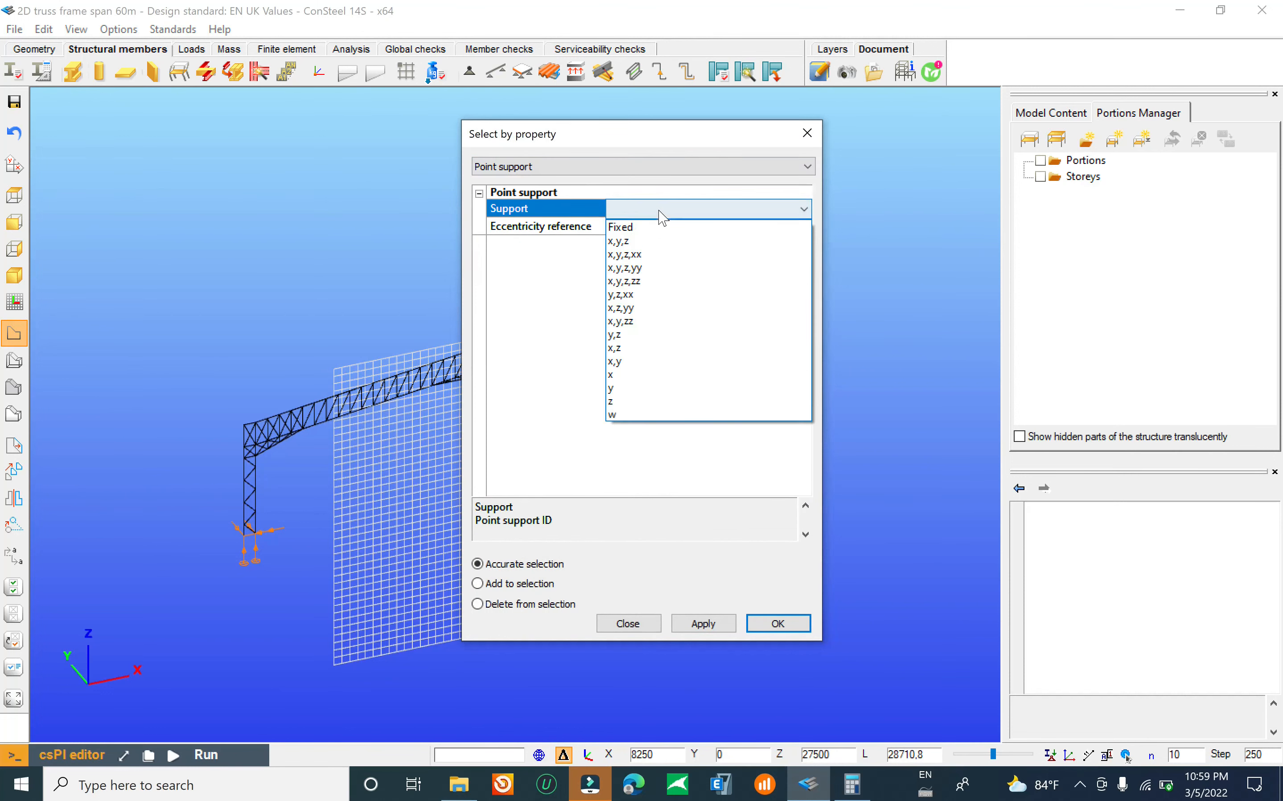
{"action": "left_click", "coordinate": [639, 392]}
{"action": "left_click", "coordinate": [775, 623]}
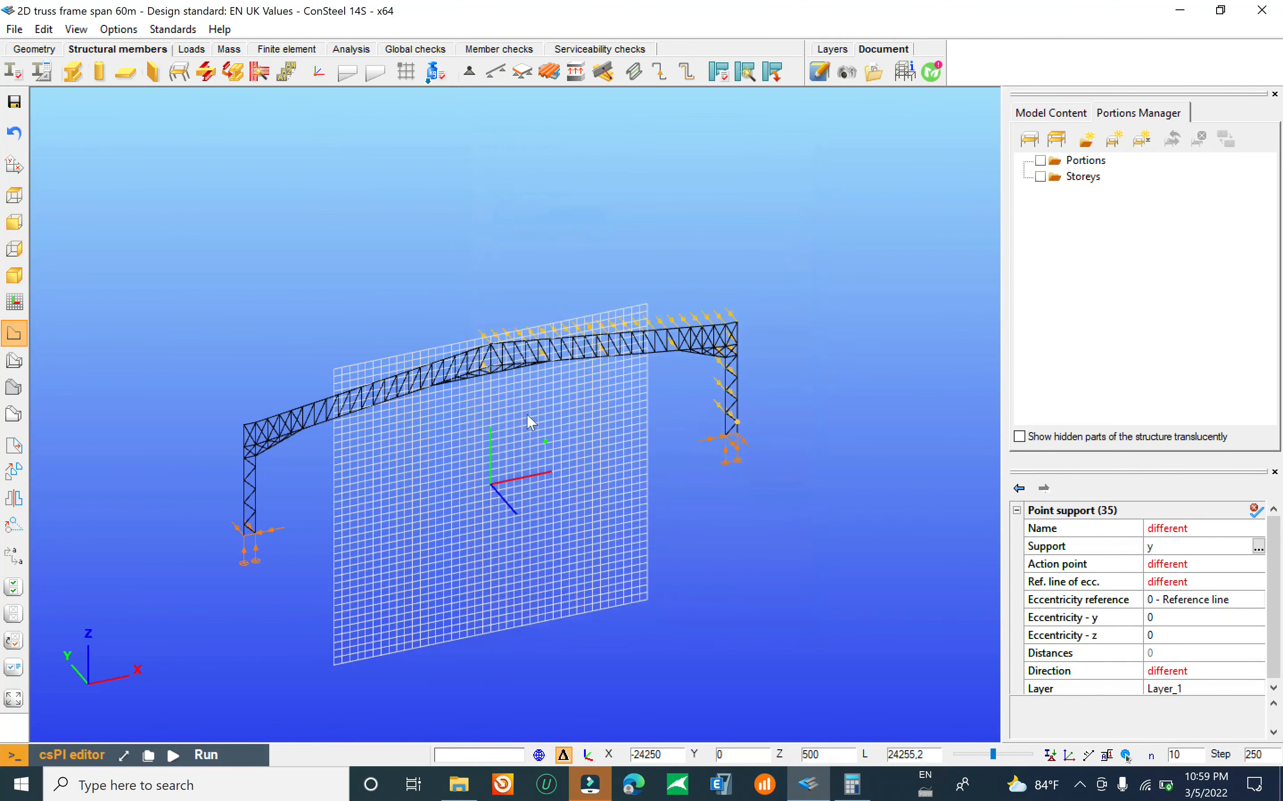
{"action": "scroll", "coordinate": [509, 371], "scroll_direction": "up", "scroll_amount": 3}
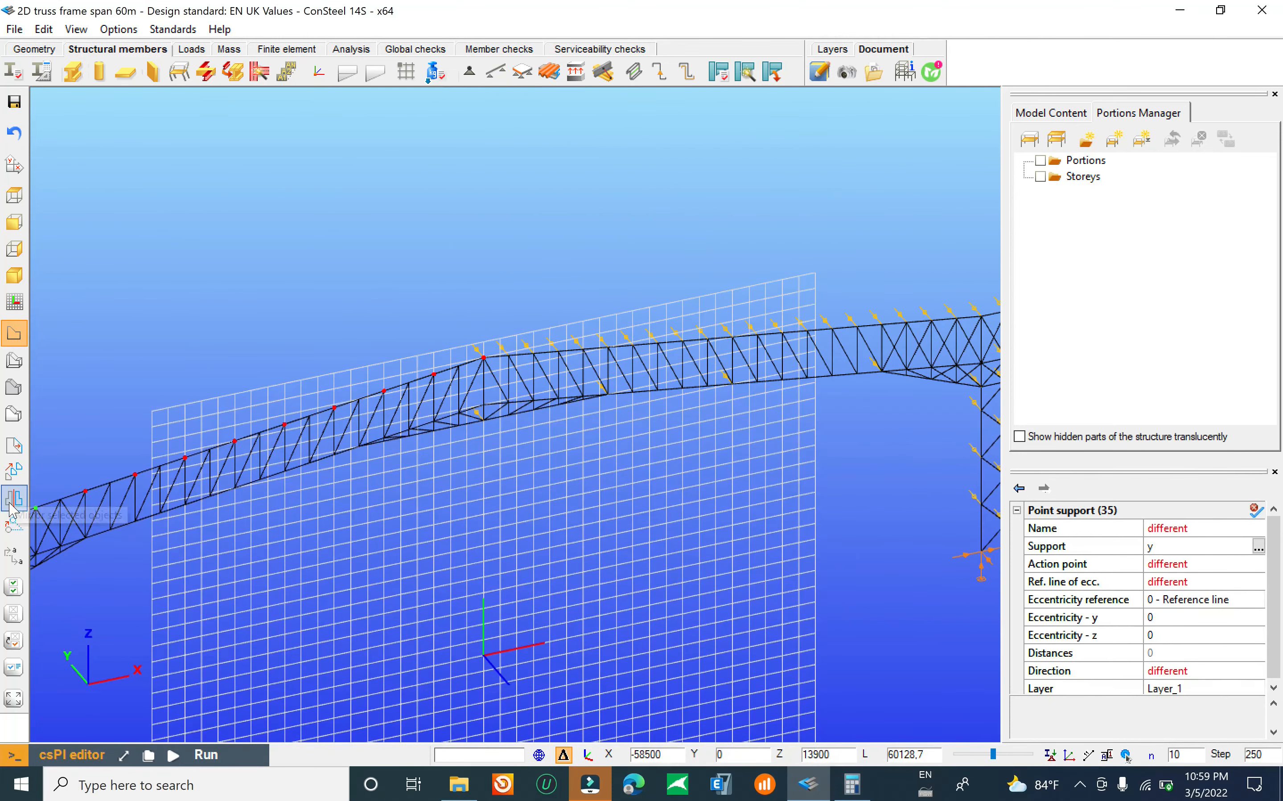
{"action": "left_click", "coordinate": [12, 503]}
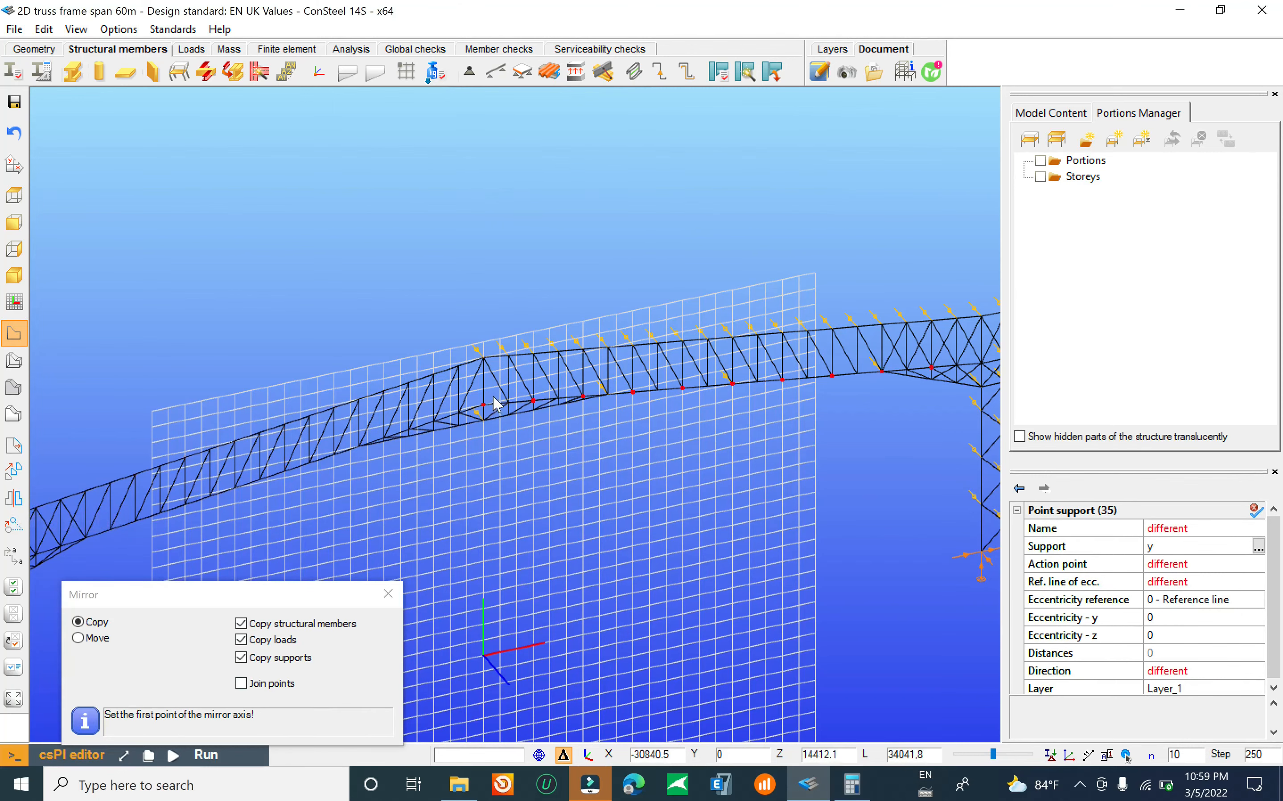
{"action": "scroll", "coordinate": [498, 406], "scroll_direction": "up", "scroll_amount": 3}
{"action": "scroll", "coordinate": [429, 288], "scroll_direction": "up", "scroll_amount": 2}
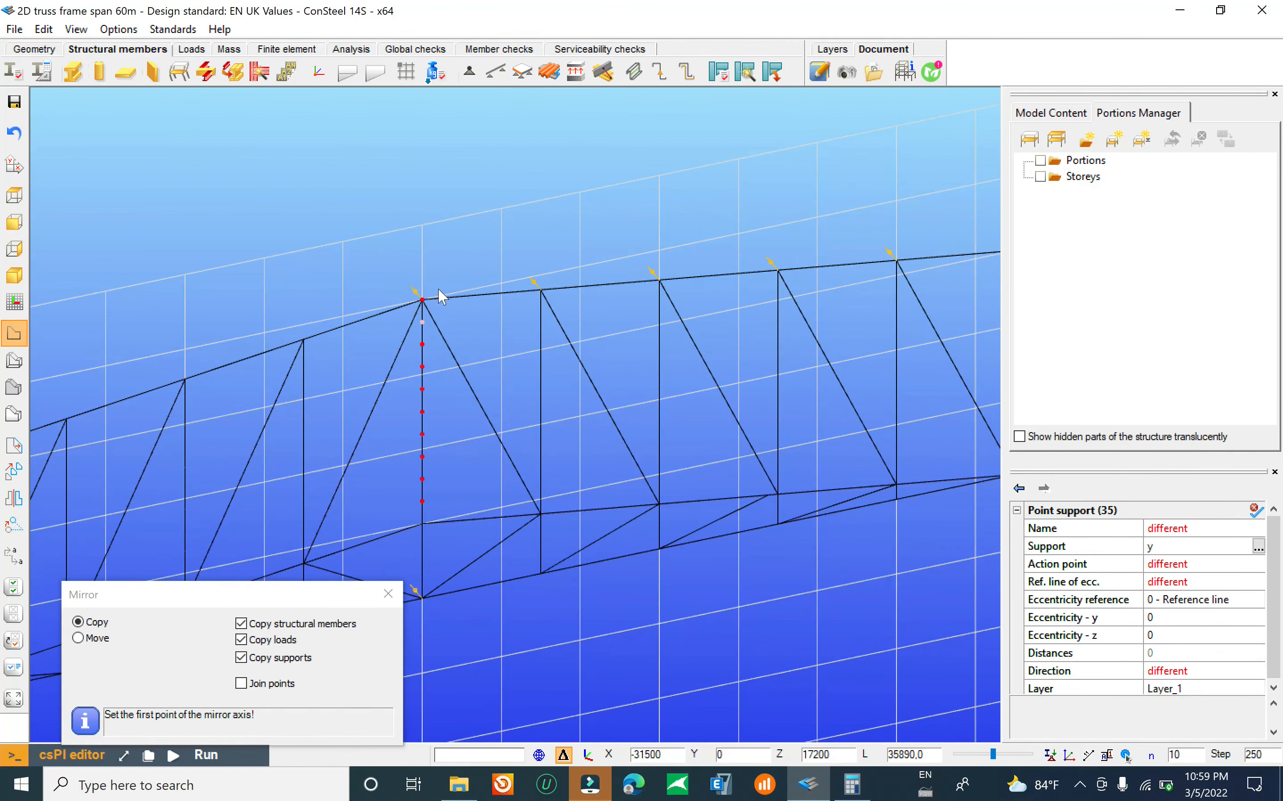
{"action": "scroll", "coordinate": [432, 318], "scroll_direction": "up", "scroll_amount": 3}
{"action": "scroll", "coordinate": [417, 289], "scroll_direction": "down", "scroll_amount": 3}
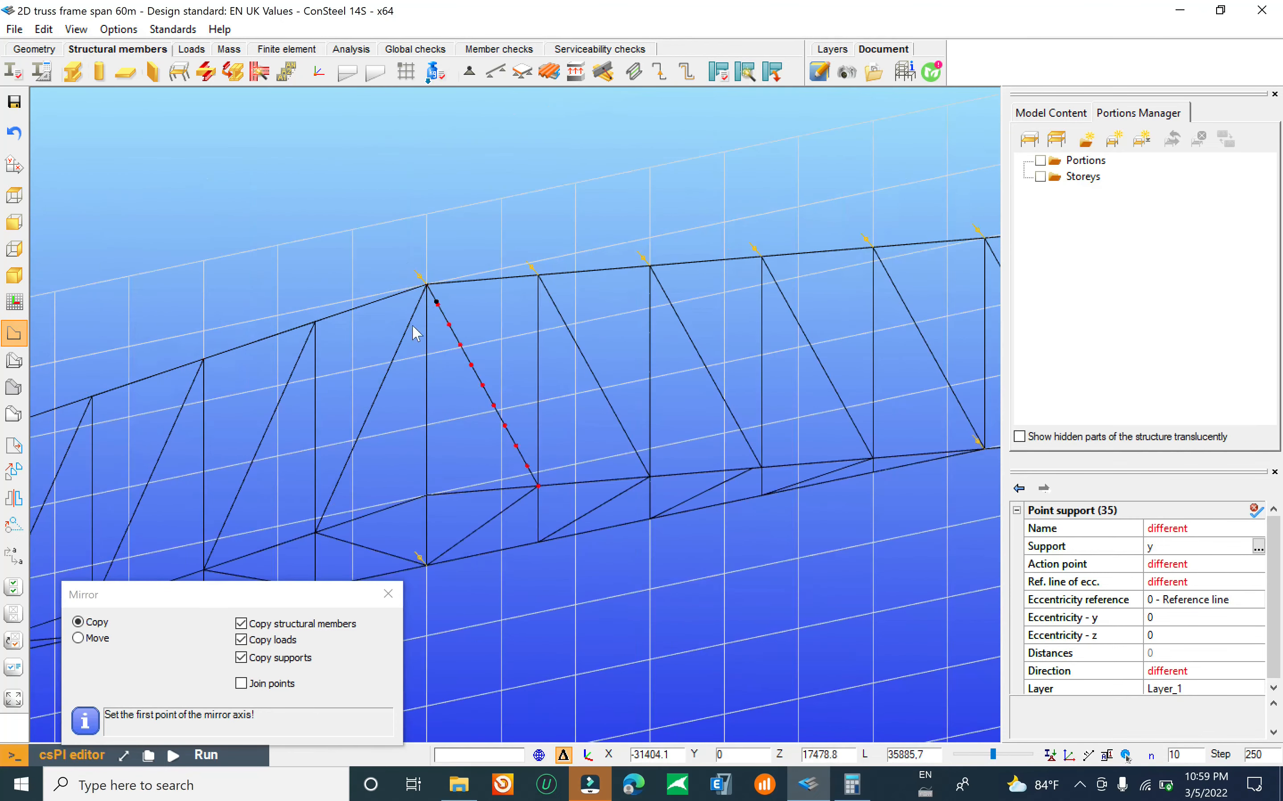
{"action": "left_click", "coordinate": [388, 595]}
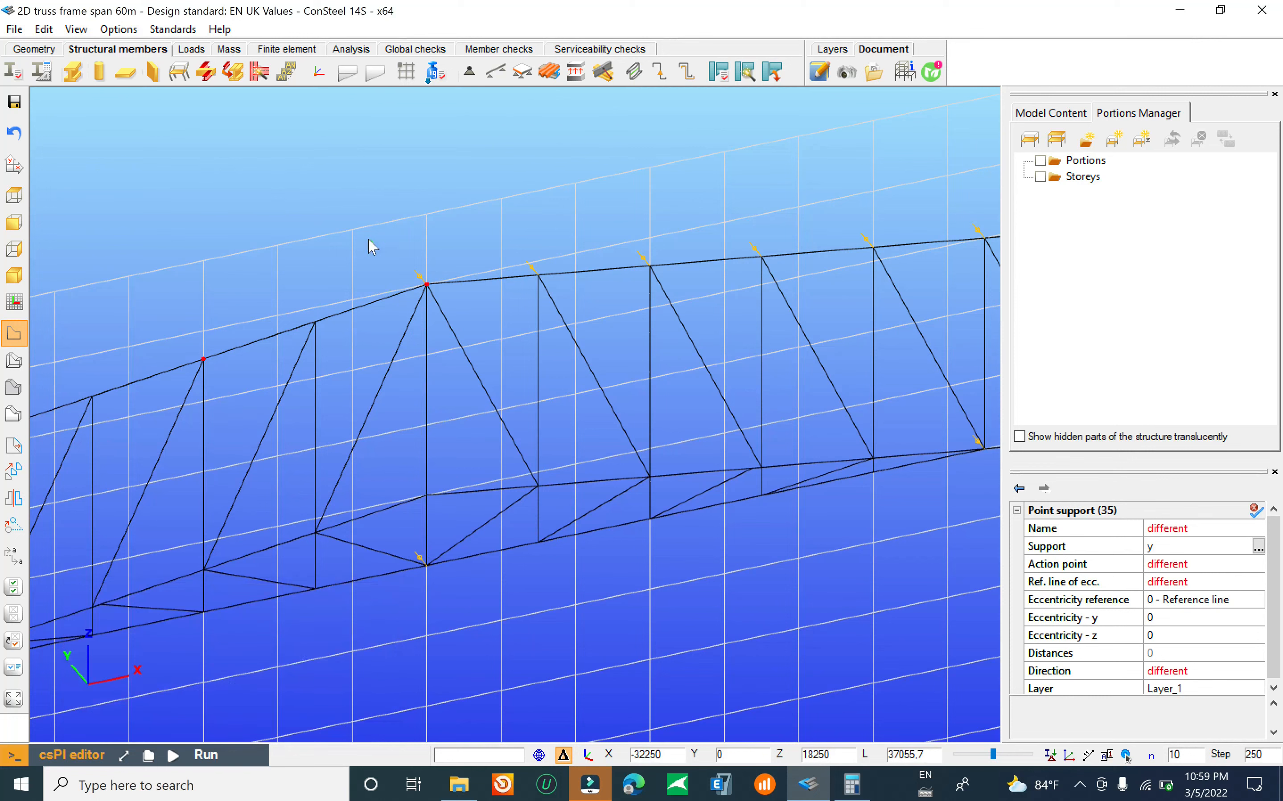
Step: Remove the two y supports on the ridge line, at the top and bottom chords, from the selection
{"action": "left_click_drag", "start_coordinate": [367, 239], "coordinate": [456, 315]}
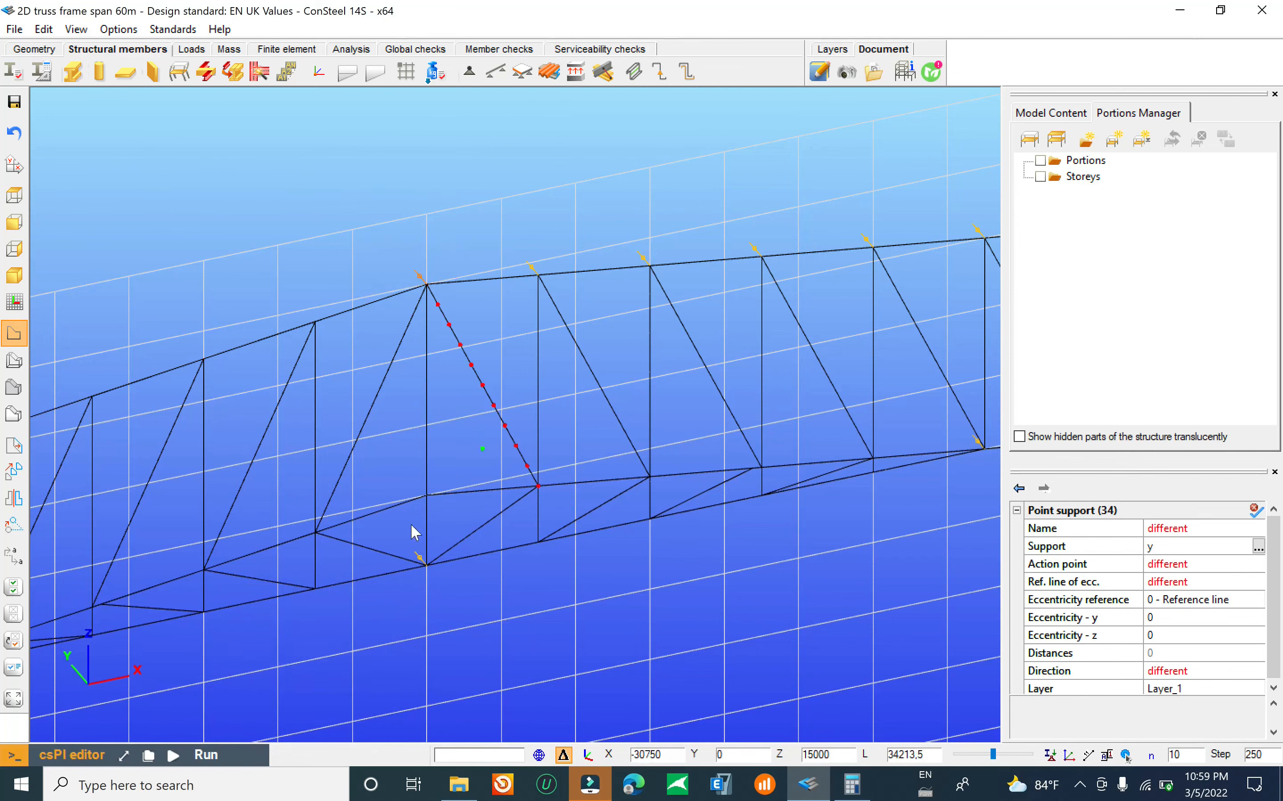
{"action": "left_click_drag", "start_coordinate": [398, 528], "coordinate": [455, 602]}
{"action": "scroll", "coordinate": [450, 599], "scroll_direction": "down", "scroll_amount": 3}
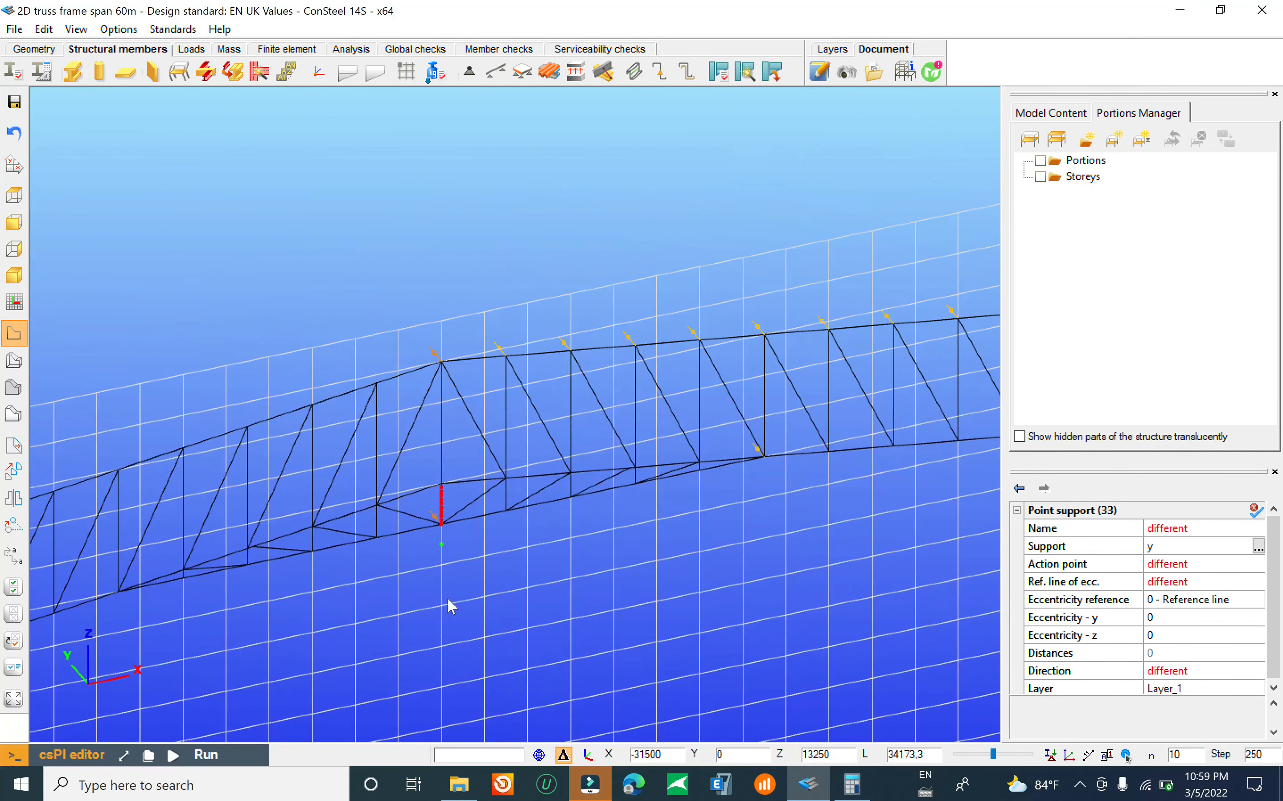
{"action": "scroll", "coordinate": [444, 501], "scroll_direction": "up", "scroll_amount": 5}
{"action": "scroll", "coordinate": [392, 536], "scroll_direction": "down", "scroll_amount": 5}
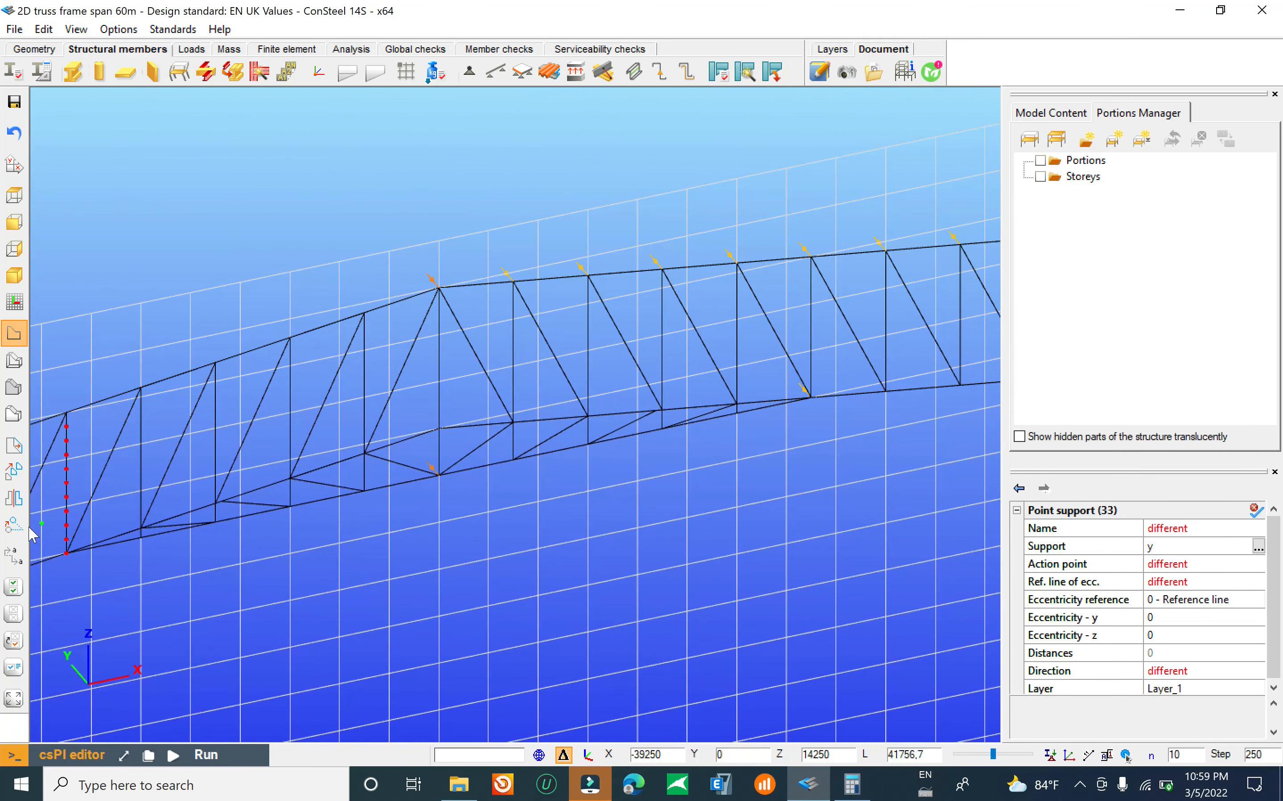
Step: Mirror the selected y supports as copies to the left half of the frame, about the vertical axis through the bottom and top ridge nodes
{"action": "left_click", "coordinate": [14, 498]}
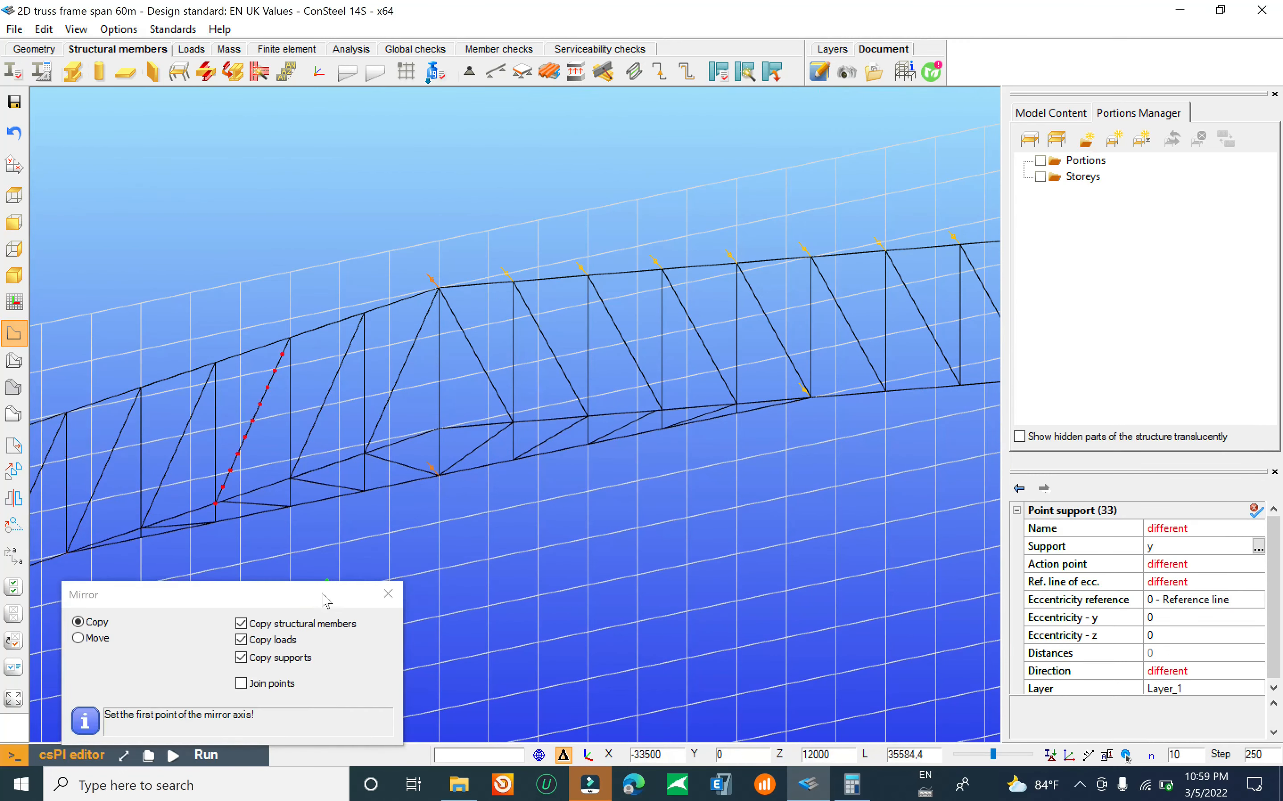
{"action": "left_click_drag", "start_coordinate": [206, 604], "coordinate": [231, 585]}
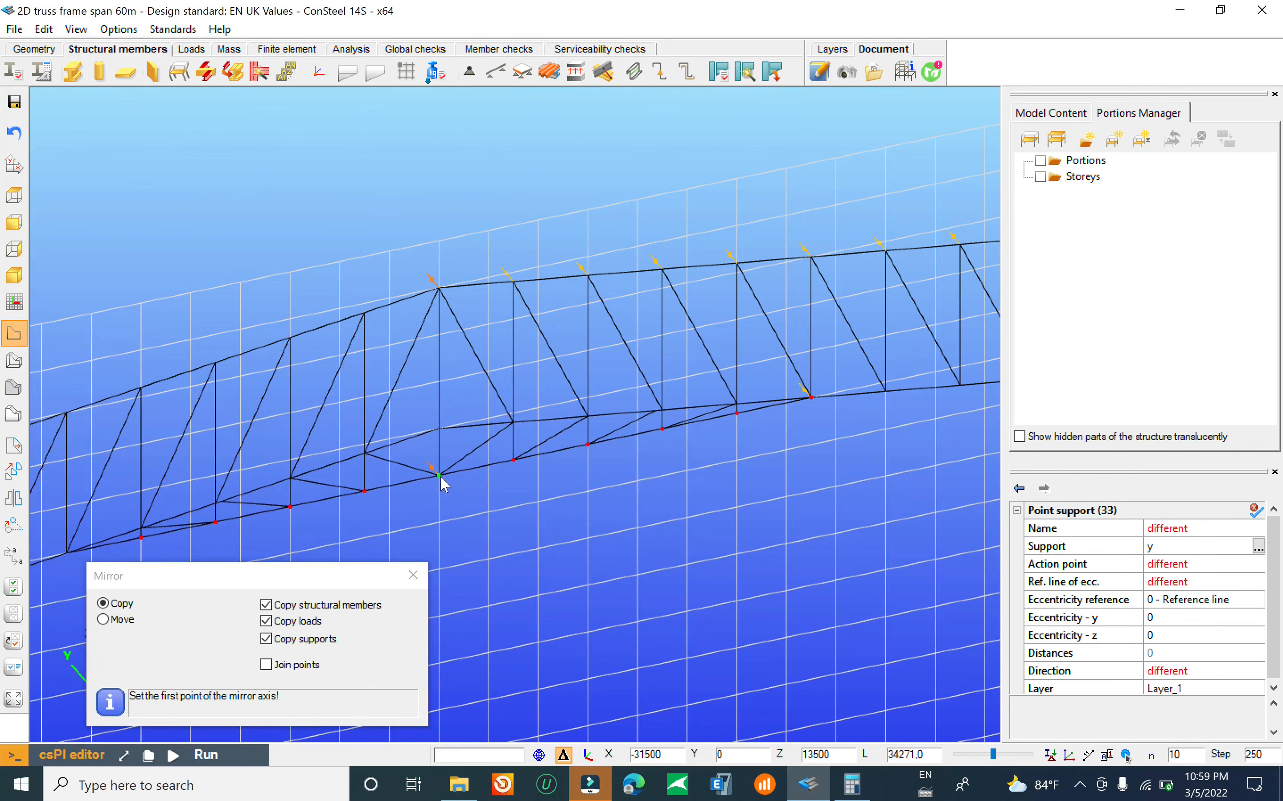
{"action": "left_click", "coordinate": [439, 475]}
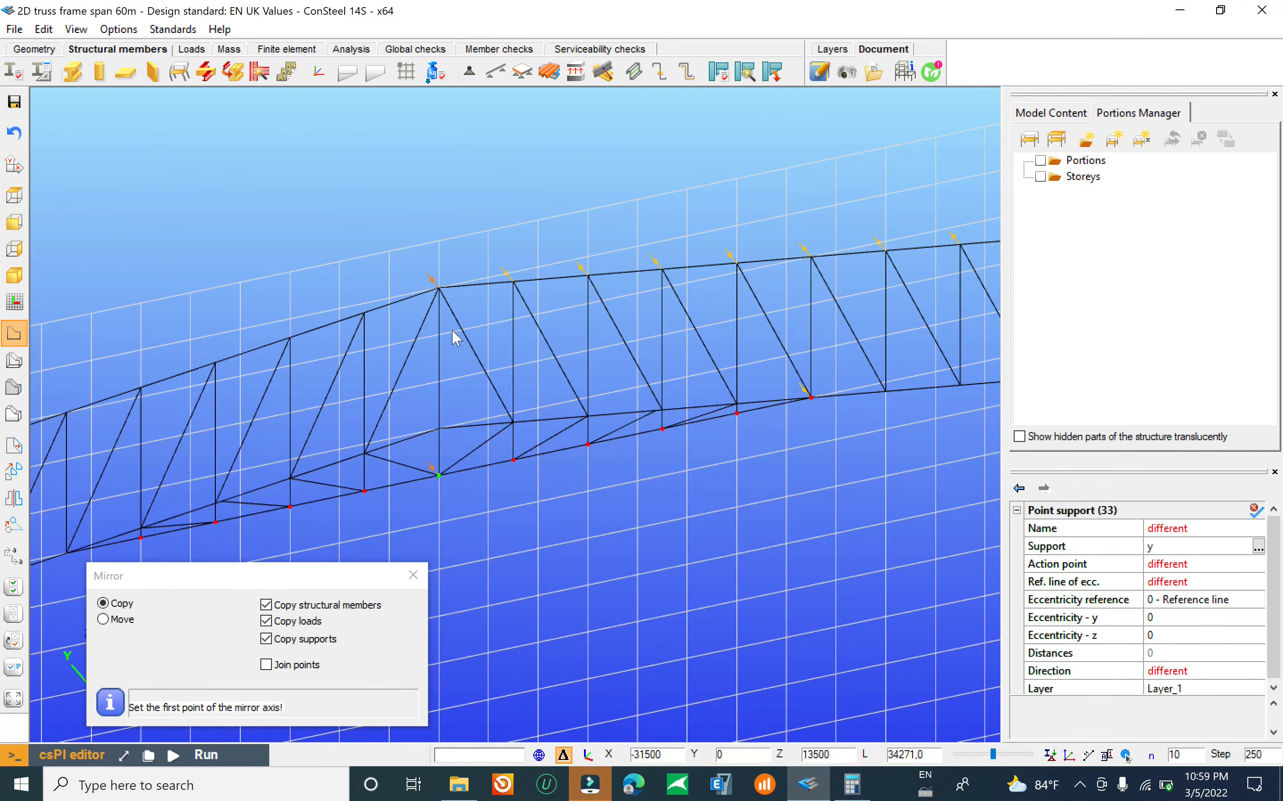
{"action": "left_click", "coordinate": [440, 289]}
{"action": "scroll", "coordinate": [588, 291], "scroll_direction": "down", "scroll_amount": 5}
{"action": "scroll", "coordinate": [339, 417], "scroll_direction": "up", "scroll_amount": 3}
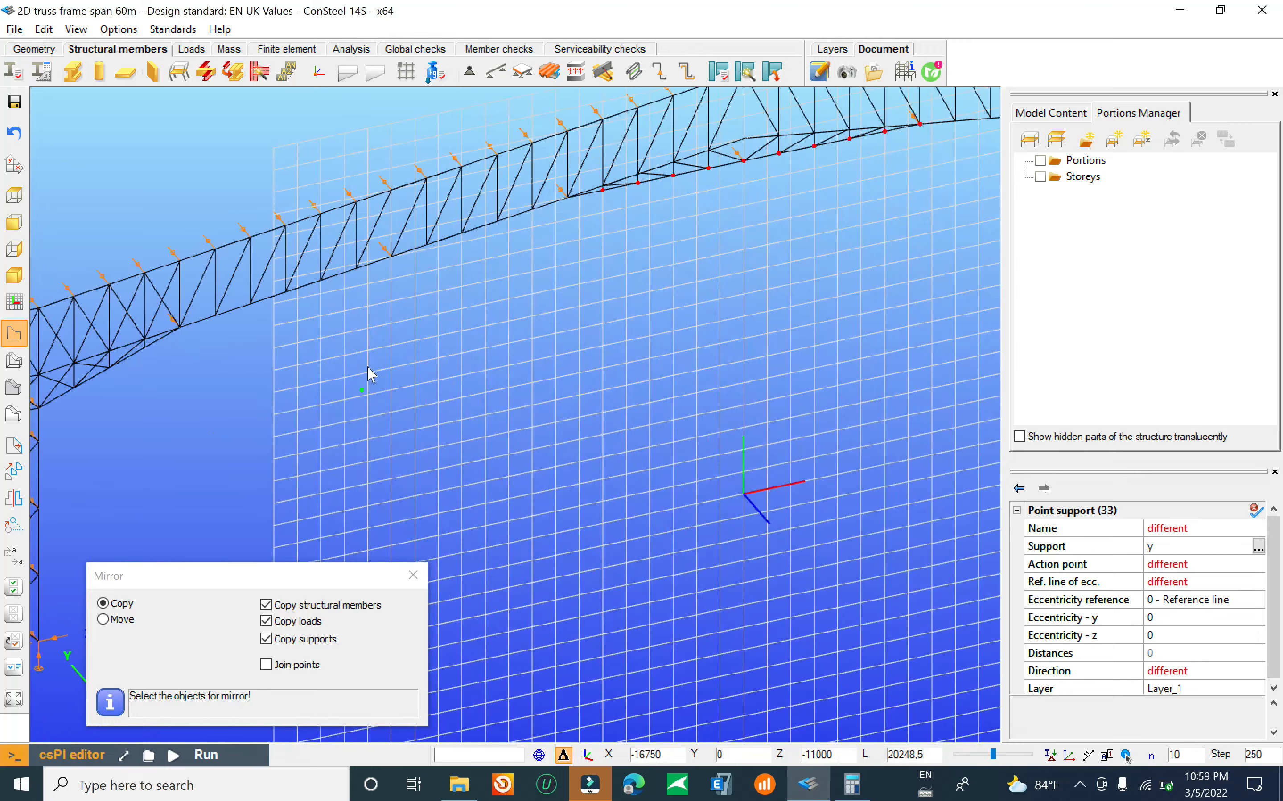
{"action": "left_click", "coordinate": [208, 320]}
{"action": "scroll", "coordinate": [182, 242], "scroll_direction": "down", "scroll_amount": 4}
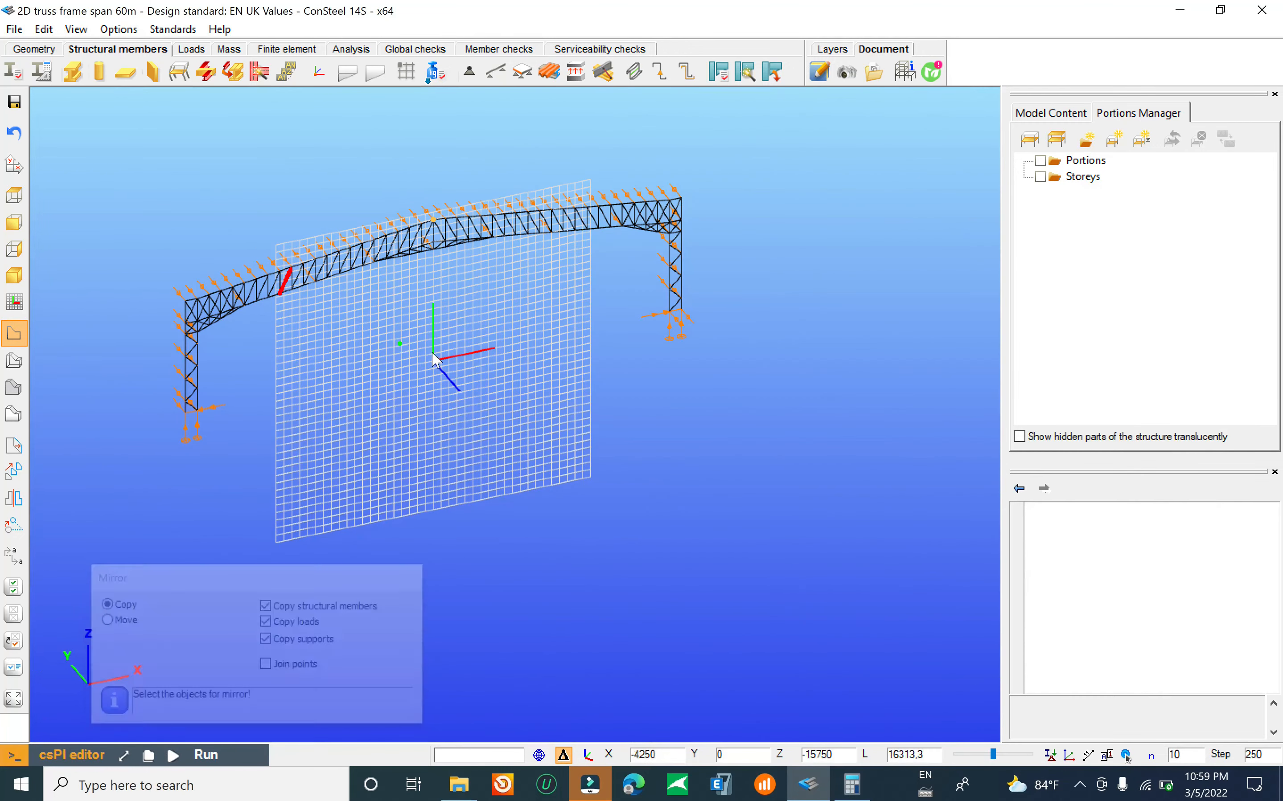
Step: Hide the drawing grid behind the frame
{"action": "left_click", "coordinate": [1067, 754]}
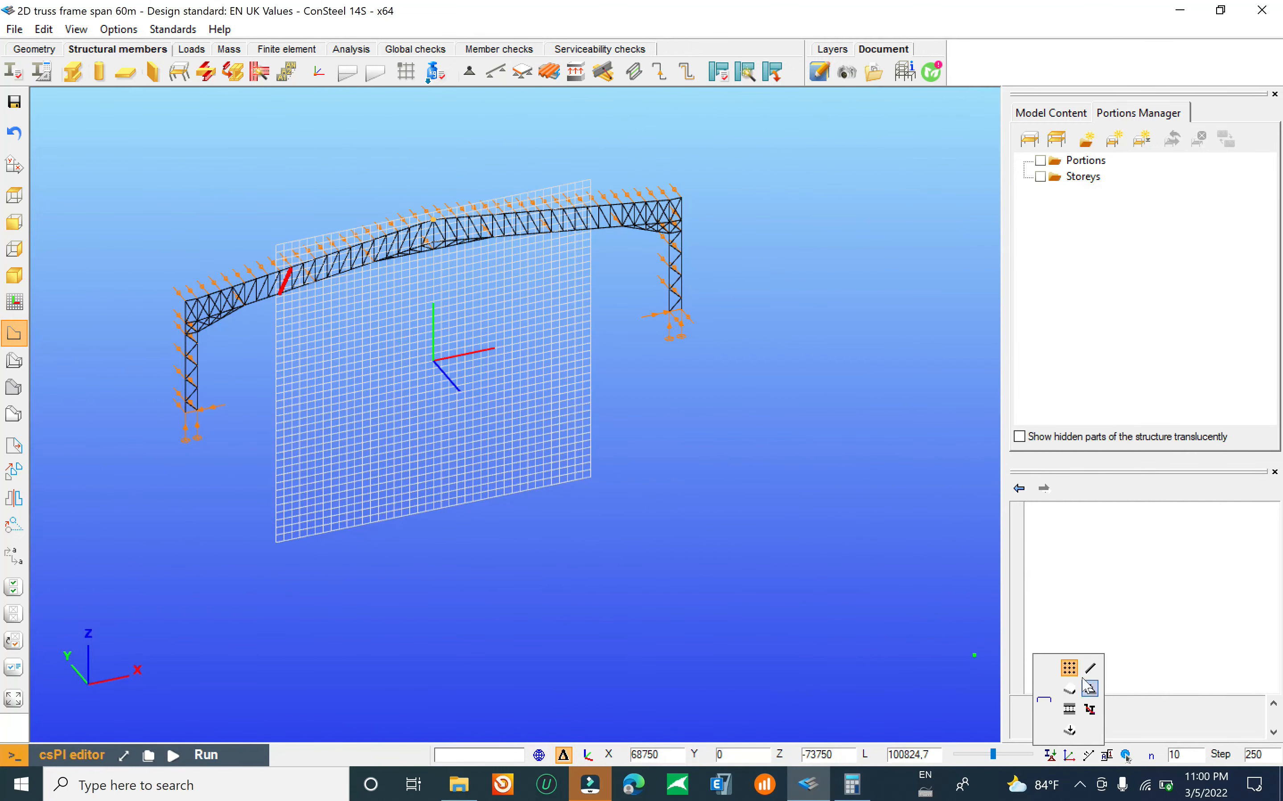
{"action": "scroll", "coordinate": [721, 514], "scroll_direction": "down", "scroll_amount": 2}
{"action": "scroll", "coordinate": [294, 271], "scroll_direction": "up", "scroll_amount": 4}
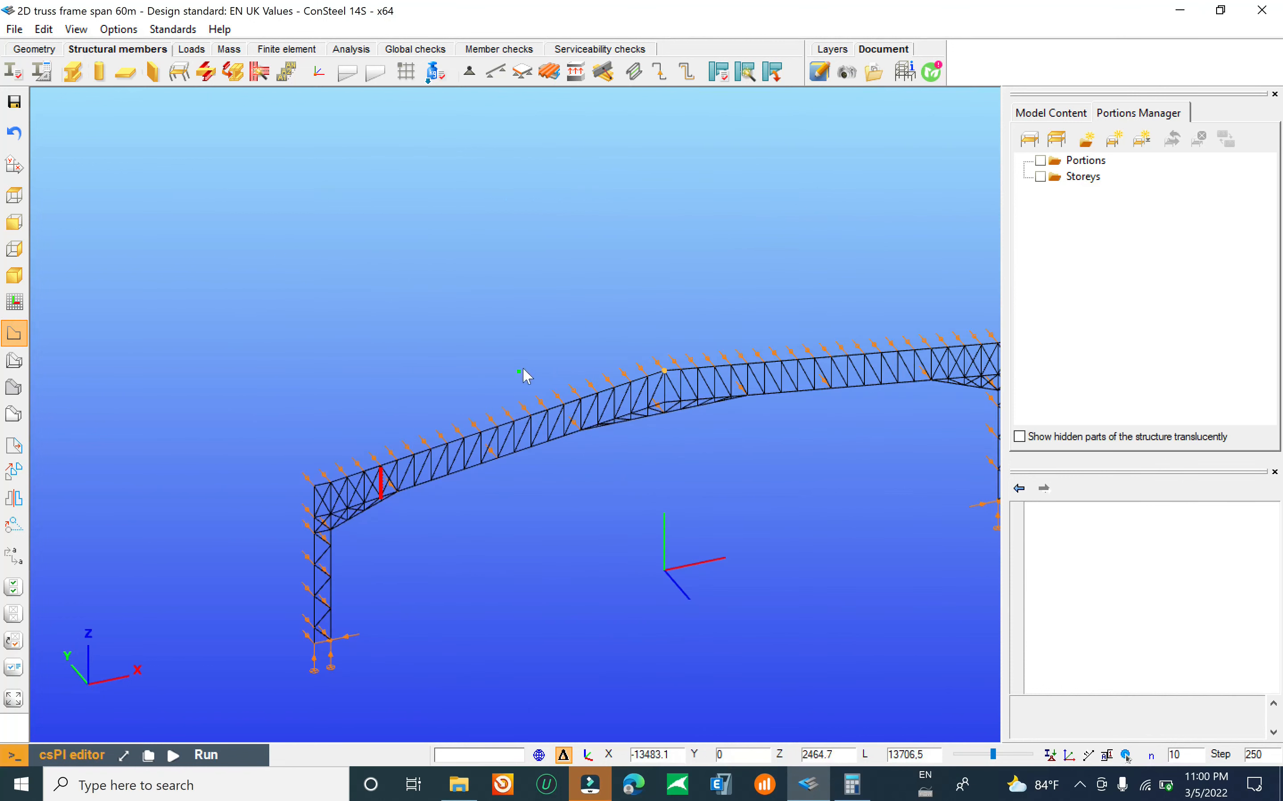
{"action": "scroll", "coordinate": [369, 399], "scroll_direction": "down", "scroll_amount": 1}
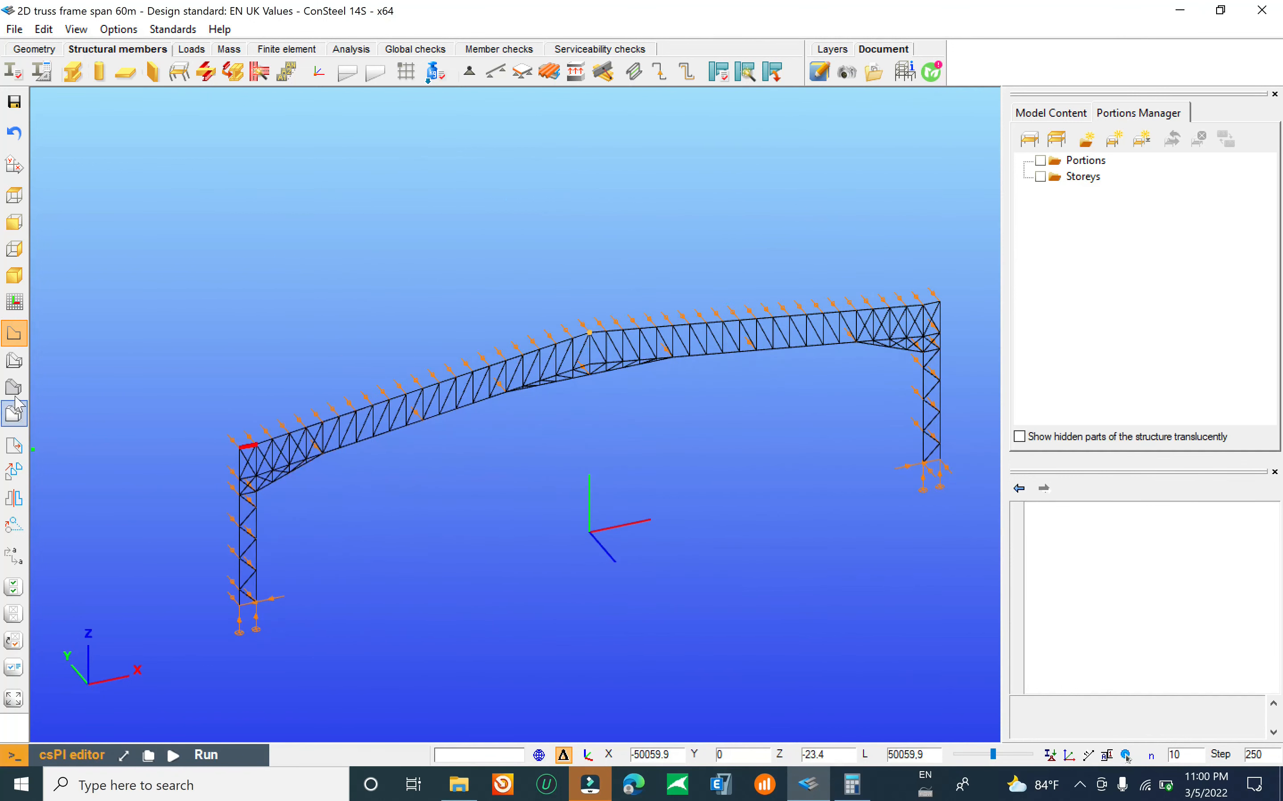
Step: Display the frame with solid members and examine the y supports along both chords and columns
{"action": "left_click", "coordinate": [14, 414]}
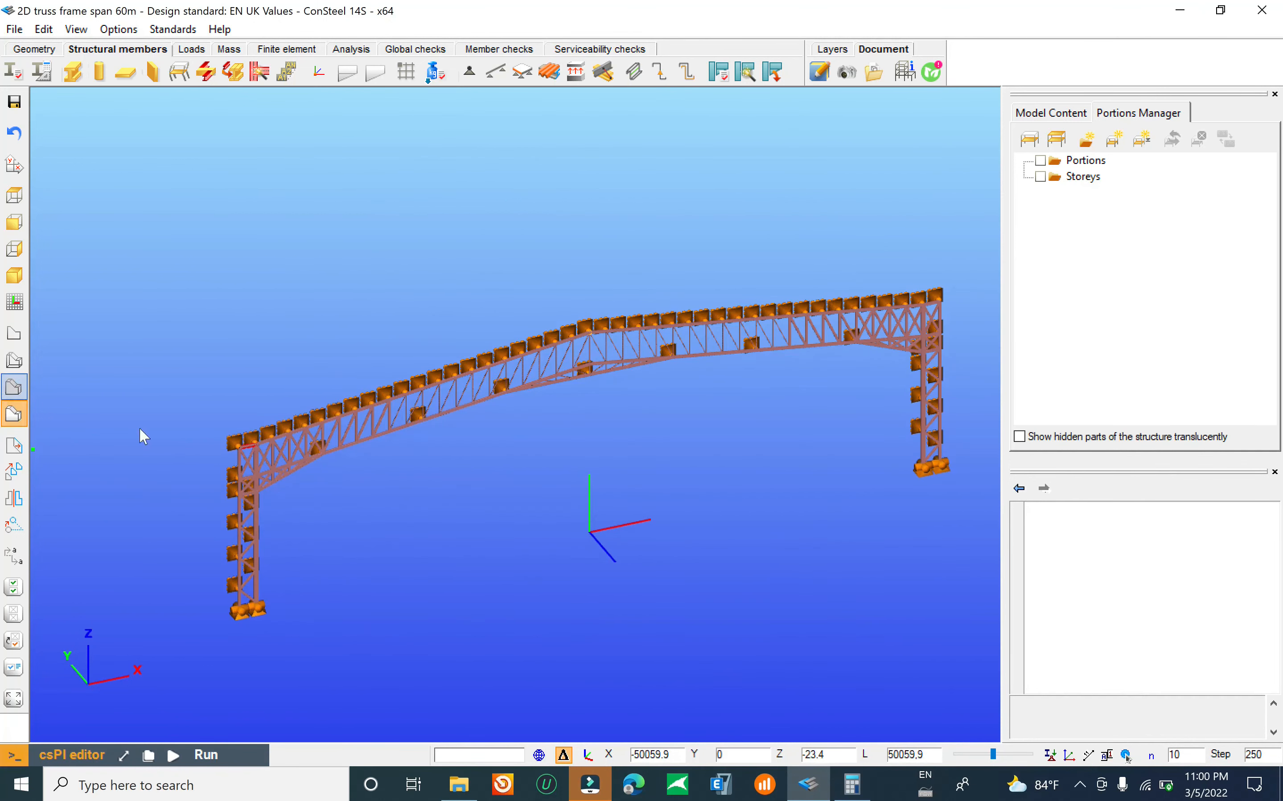
{"action": "scroll", "coordinate": [160, 424], "scroll_direction": "up", "scroll_amount": 3}
{"action": "scroll", "coordinate": [230, 416], "scroll_direction": "down", "scroll_amount": 3}
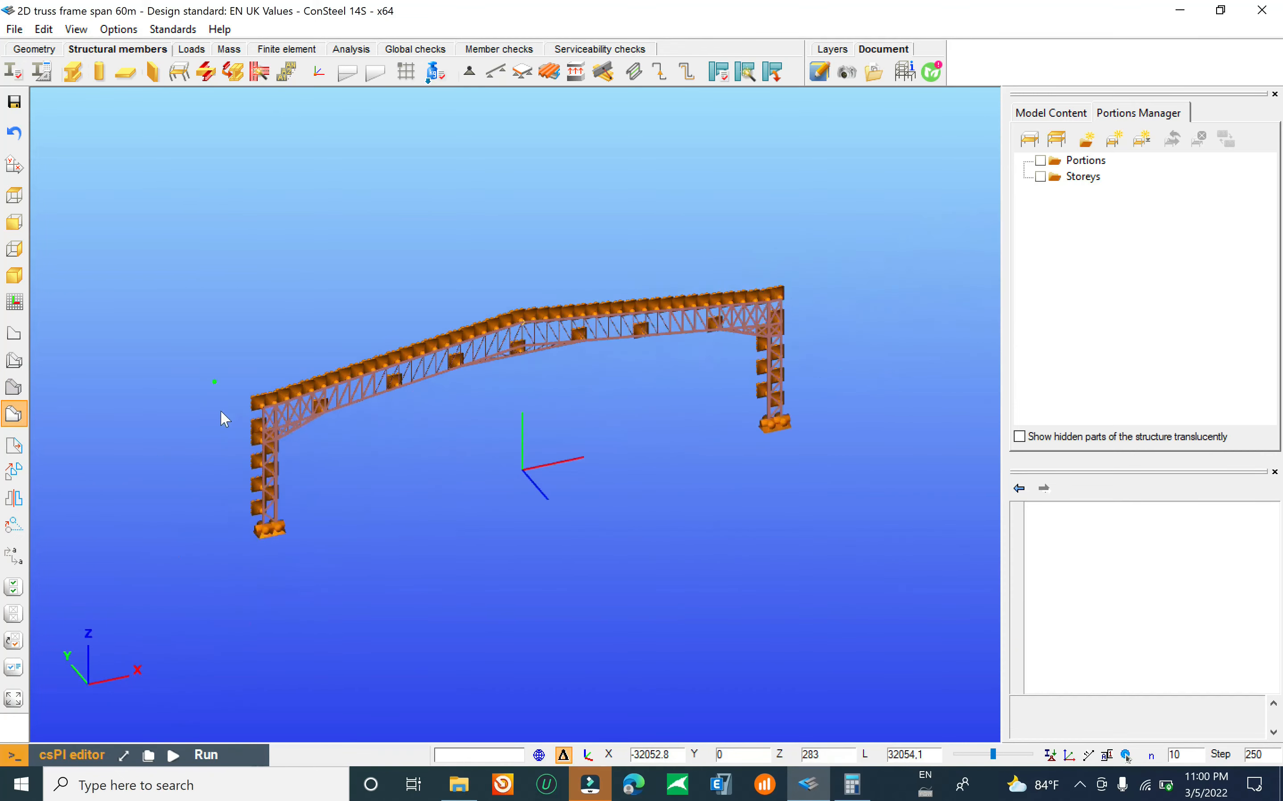
{"action": "scroll", "coordinate": [221, 409], "scroll_direction": "up", "scroll_amount": 2}
{"action": "scroll", "coordinate": [178, 435], "scroll_direction": "up", "scroll_amount": 2}
{"action": "scroll", "coordinate": [178, 431], "scroll_direction": "down", "scroll_amount": 6}
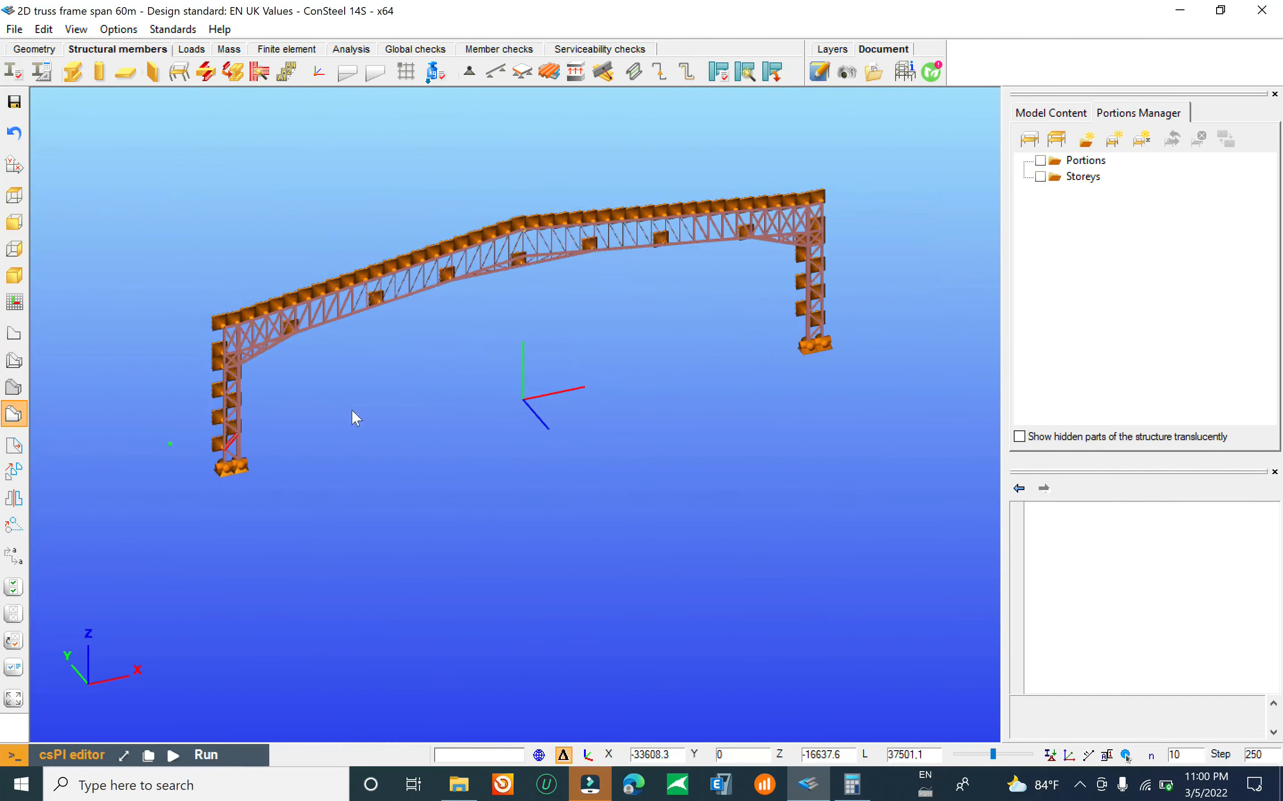
{"action": "scroll", "coordinate": [685, 297], "scroll_direction": "up", "scroll_amount": 3}
{"action": "scroll", "coordinate": [686, 366], "scroll_direction": "down", "scroll_amount": 5}
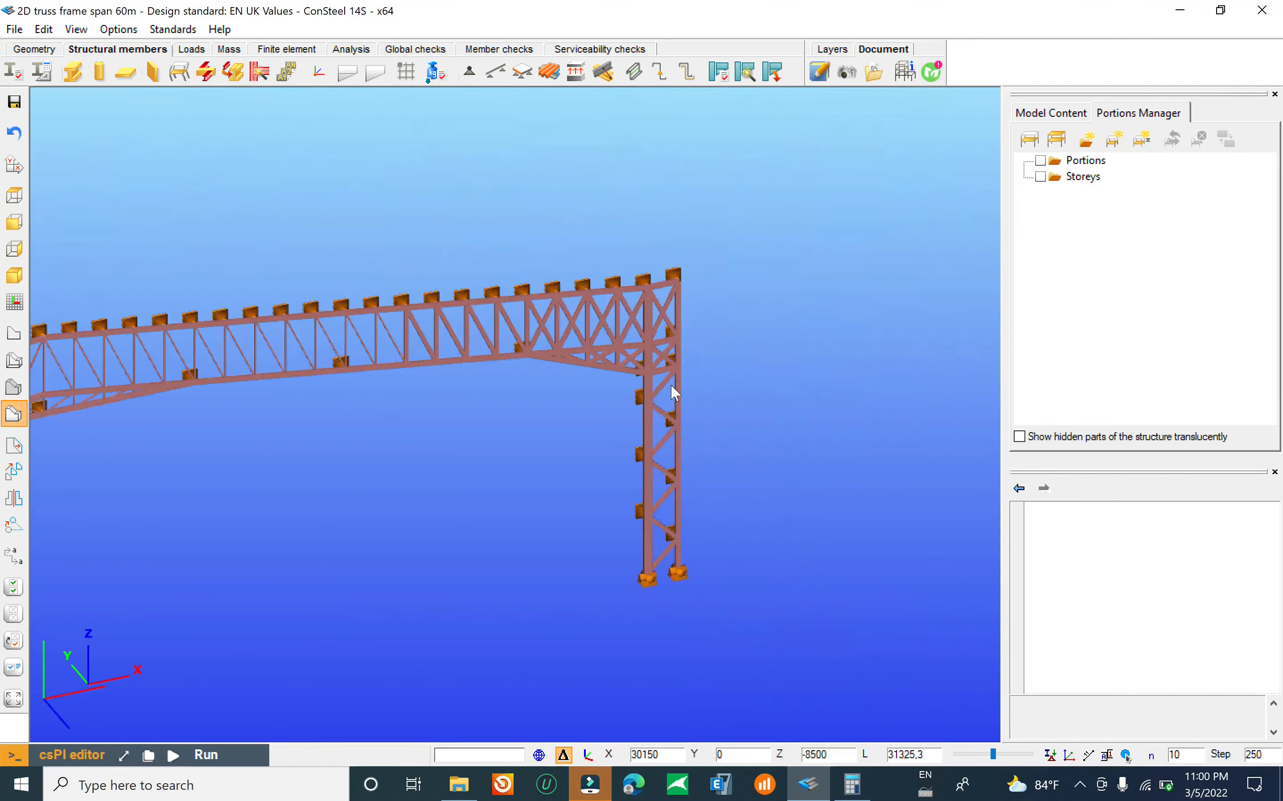
Step: Show the frame from the front with the simpler outlined member display, and save the model
{"action": "key", "text": "ctrl+2"}
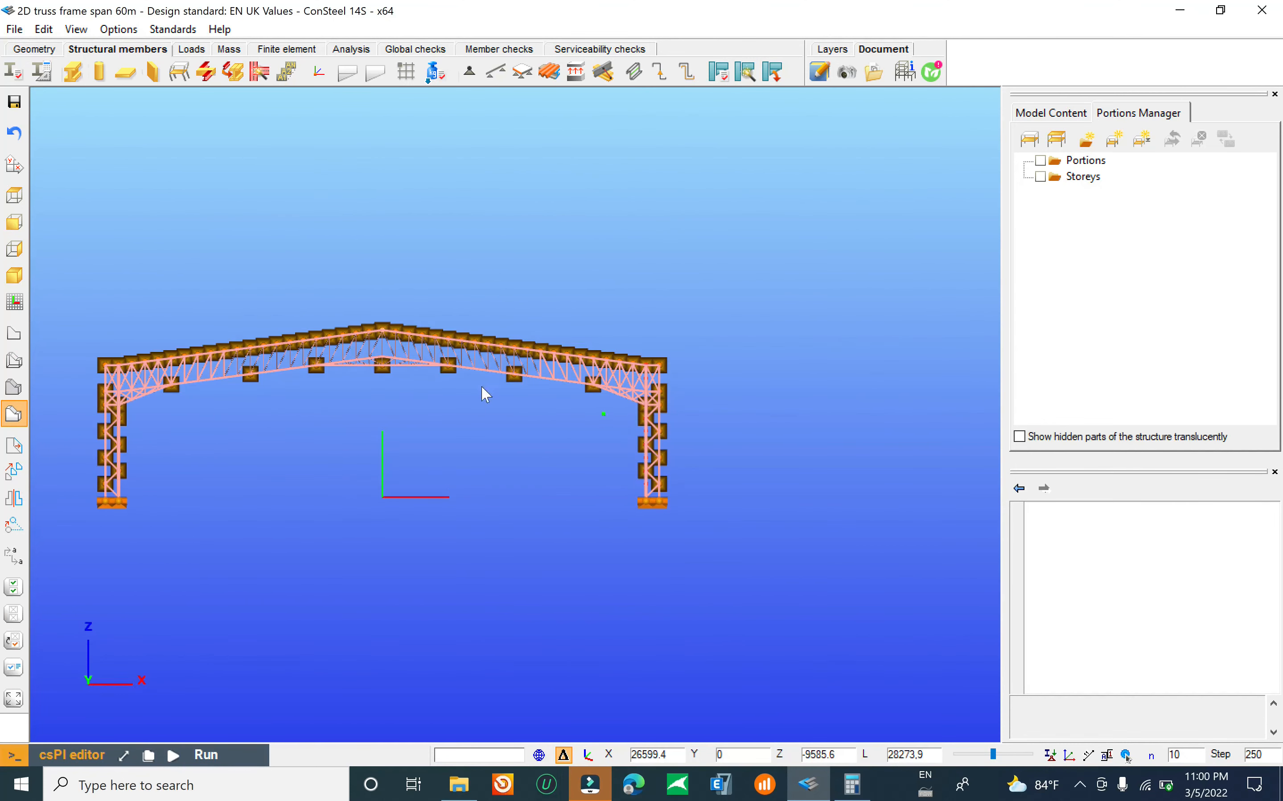
{"action": "left_click", "coordinate": [14, 361]}
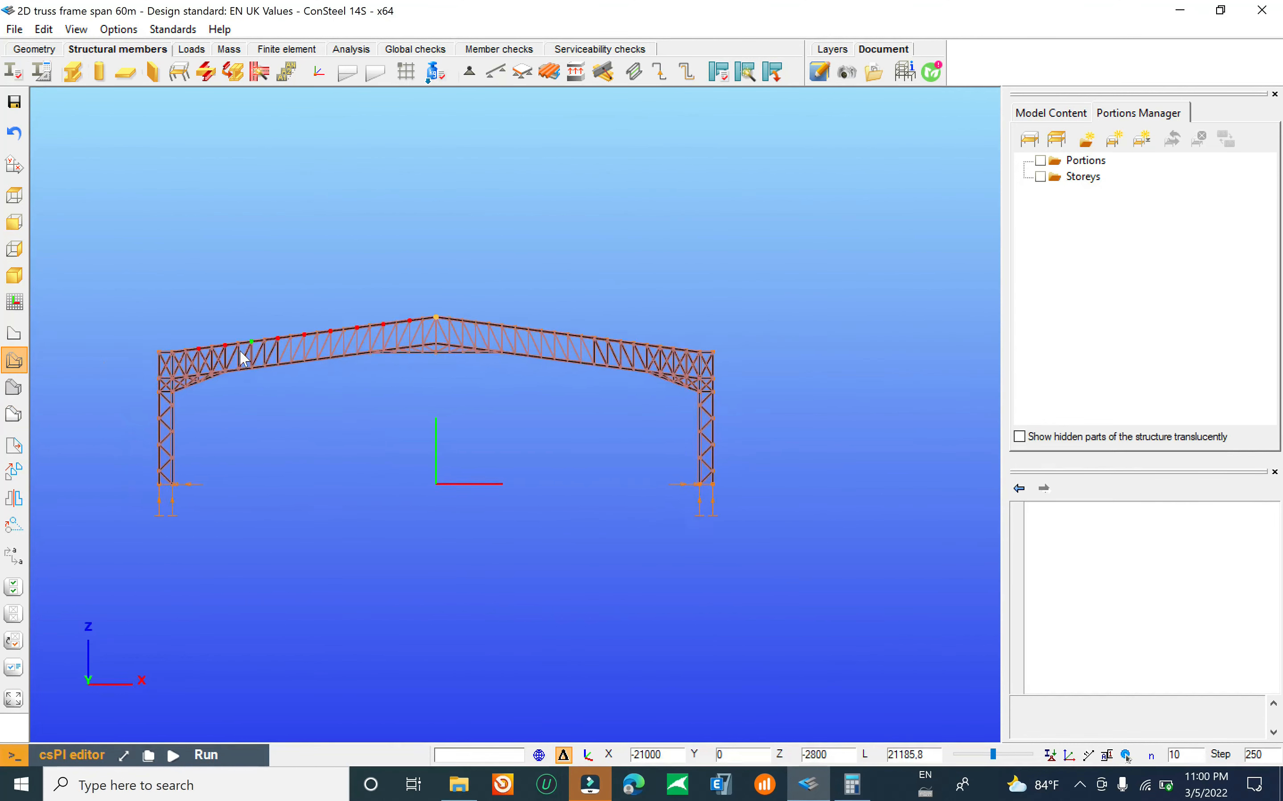
{"action": "left_click", "coordinate": [14, 29]}
{"action": "left_click", "coordinate": [82, 115]}
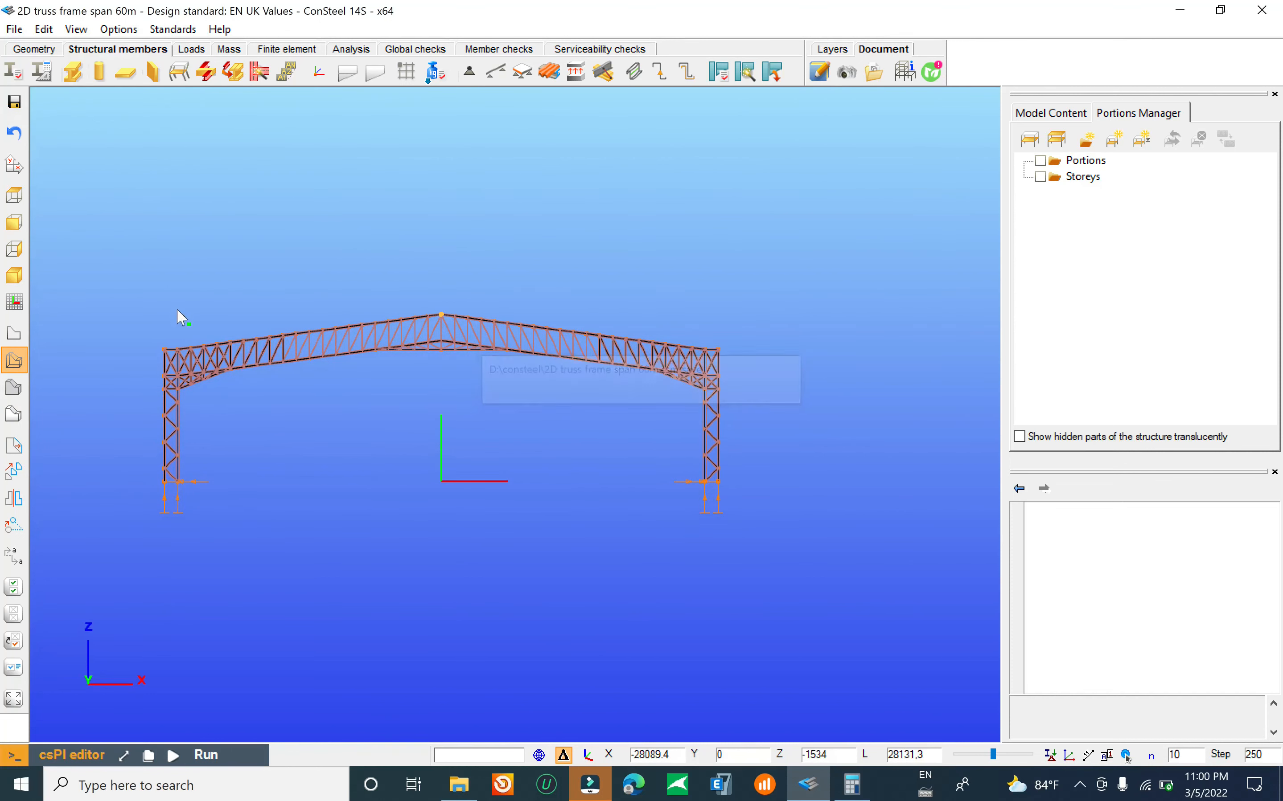
{"action": "left_click", "coordinate": [14, 29]}
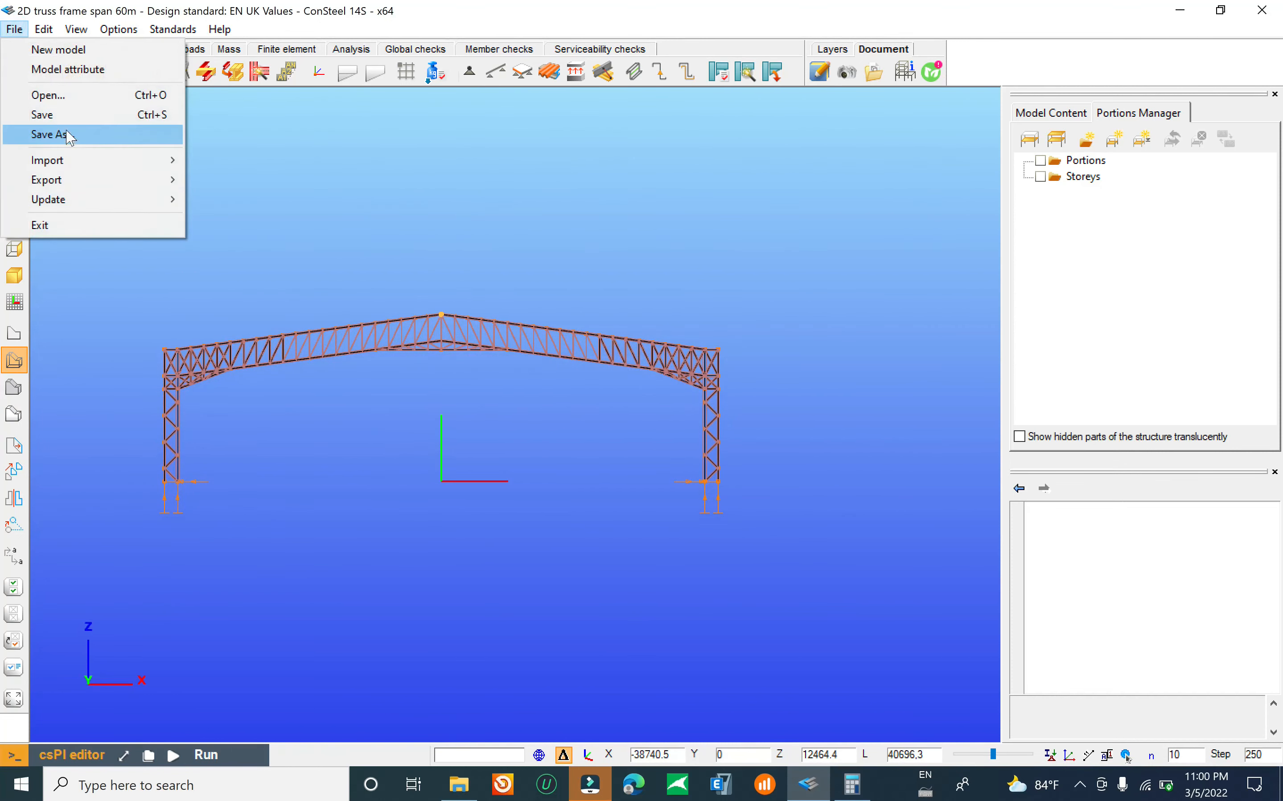
{"action": "left_click", "coordinate": [65, 115]}
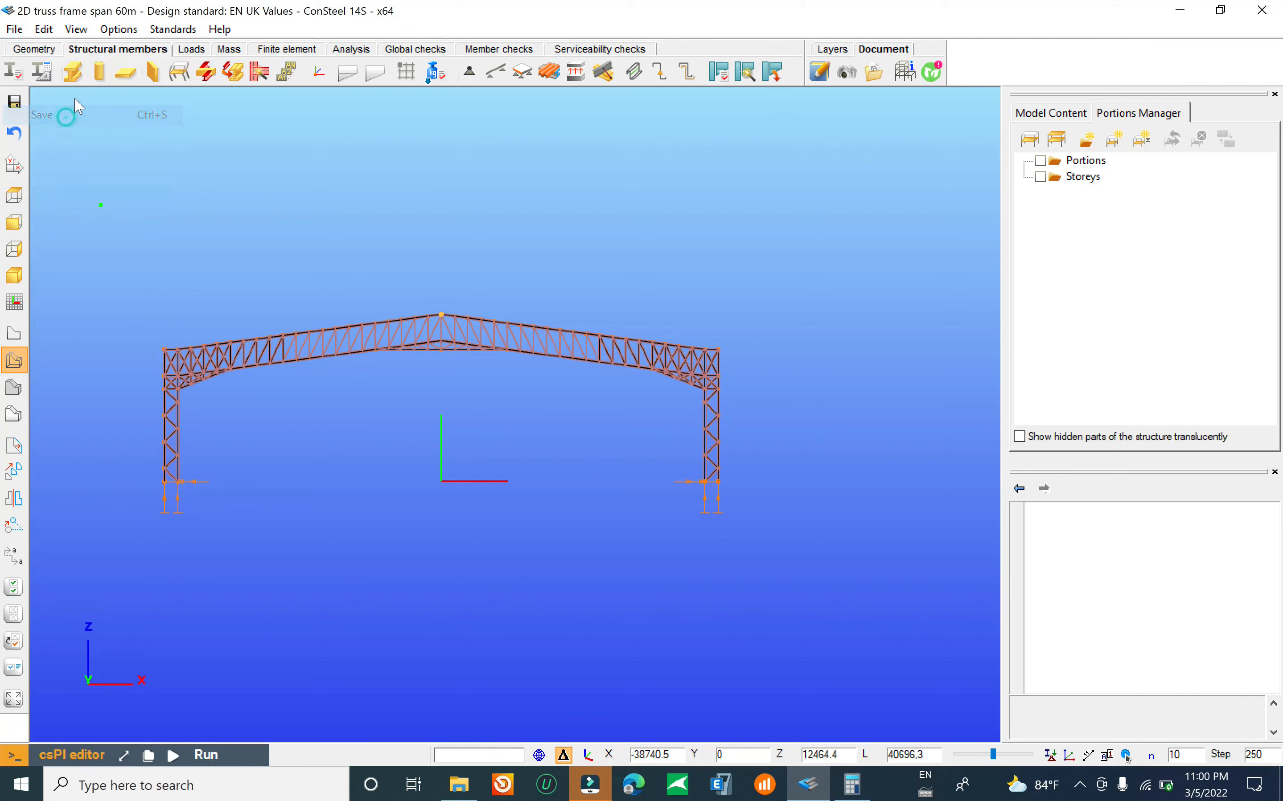
{"action": "left_click", "coordinate": [14, 29]}
{"action": "left_click", "coordinate": [89, 121]}
{"action": "scroll", "coordinate": [350, 244], "scroll_direction": "up", "scroll_amount": 2}
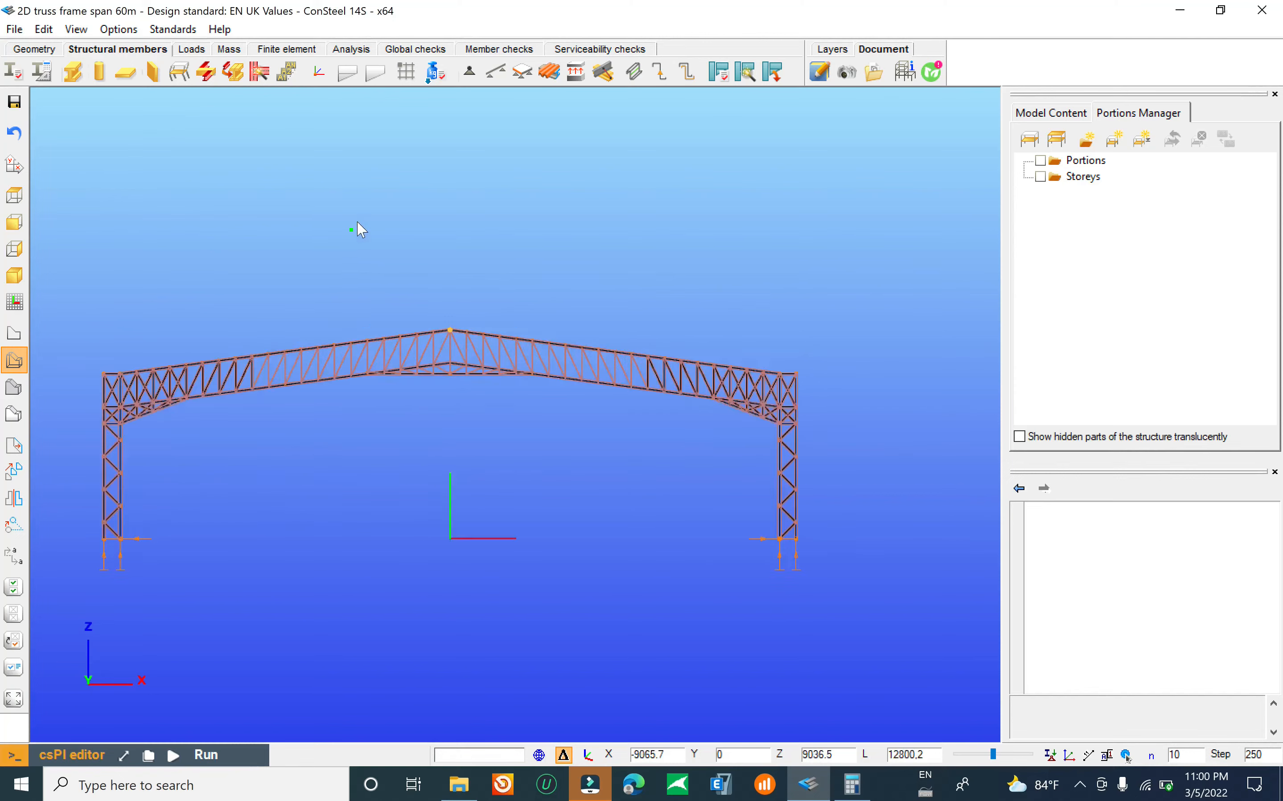
Step: Enable elastic analysis of load cases in the analysis parameters and start the calculation
{"action": "left_click", "coordinate": [351, 49]}
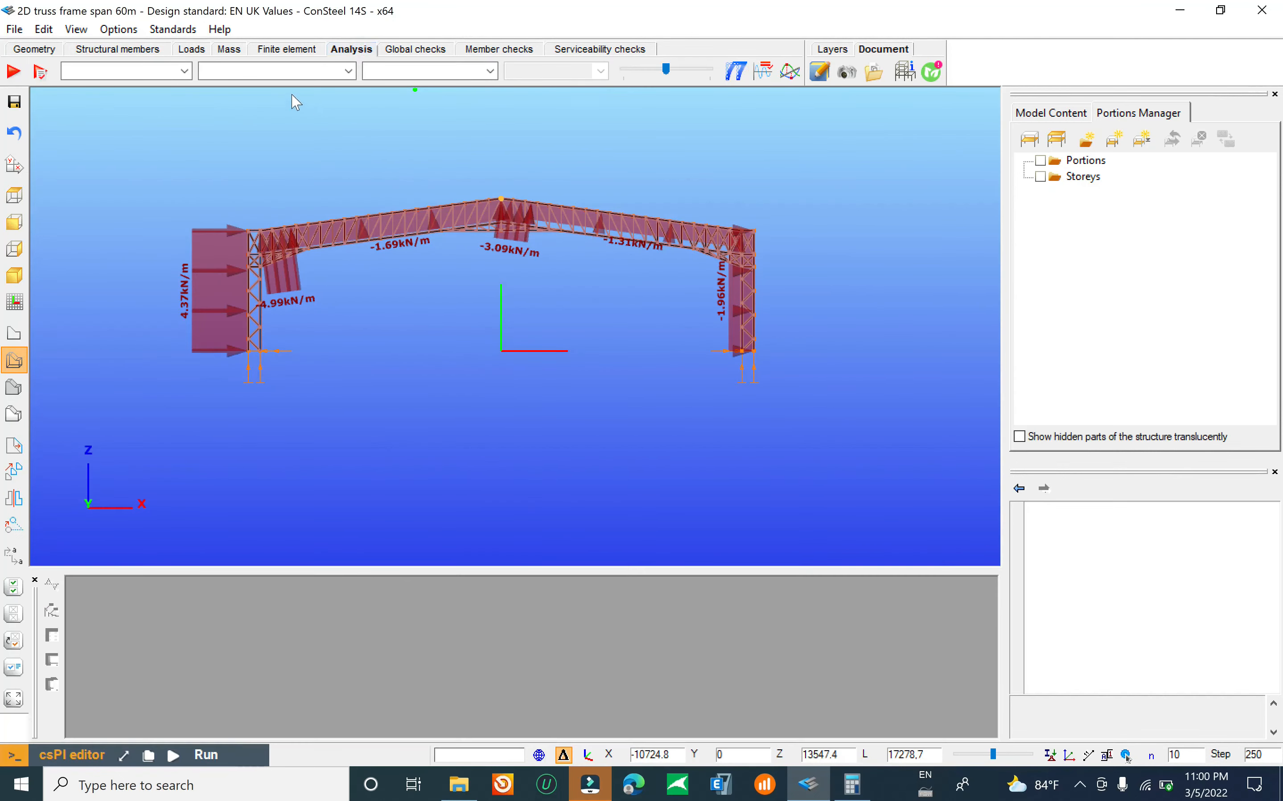
{"action": "left_click", "coordinate": [40, 74]}
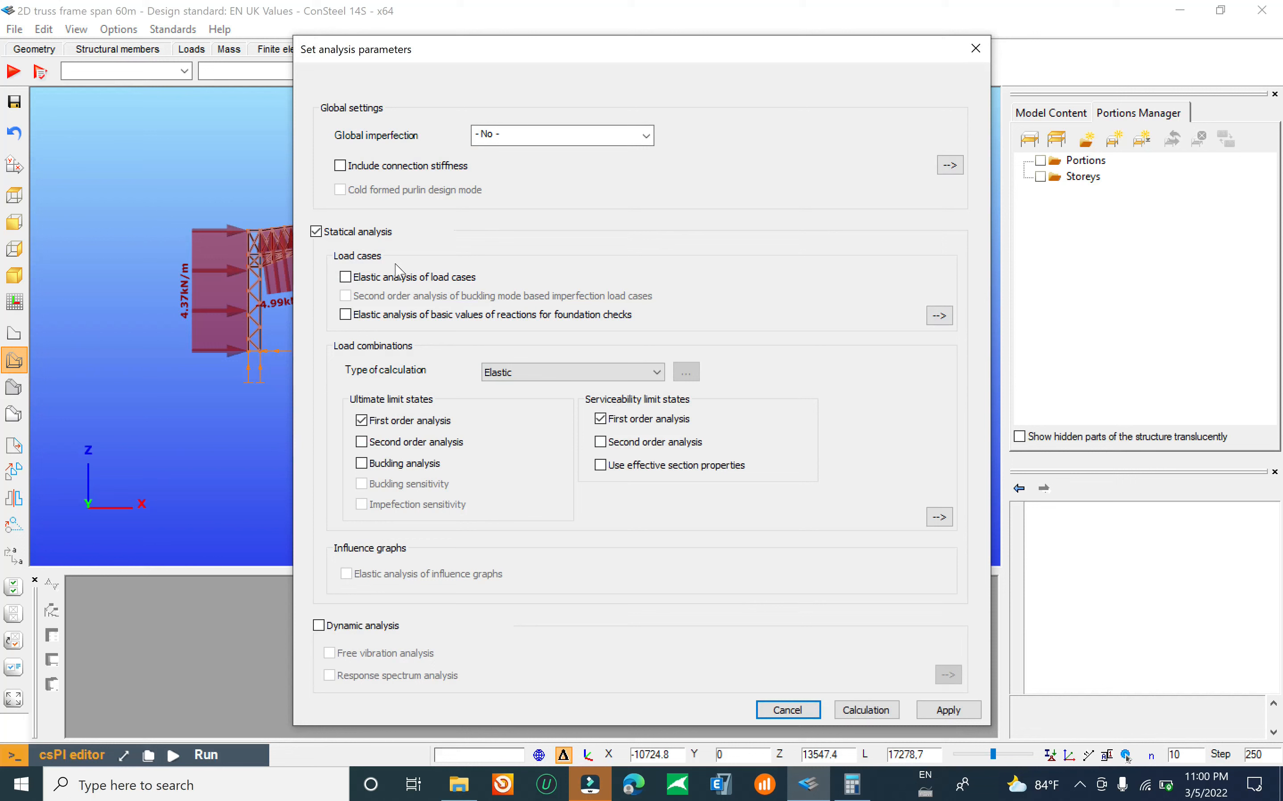
{"action": "left_click", "coordinate": [370, 278]}
{"action": "left_click", "coordinate": [882, 713]}
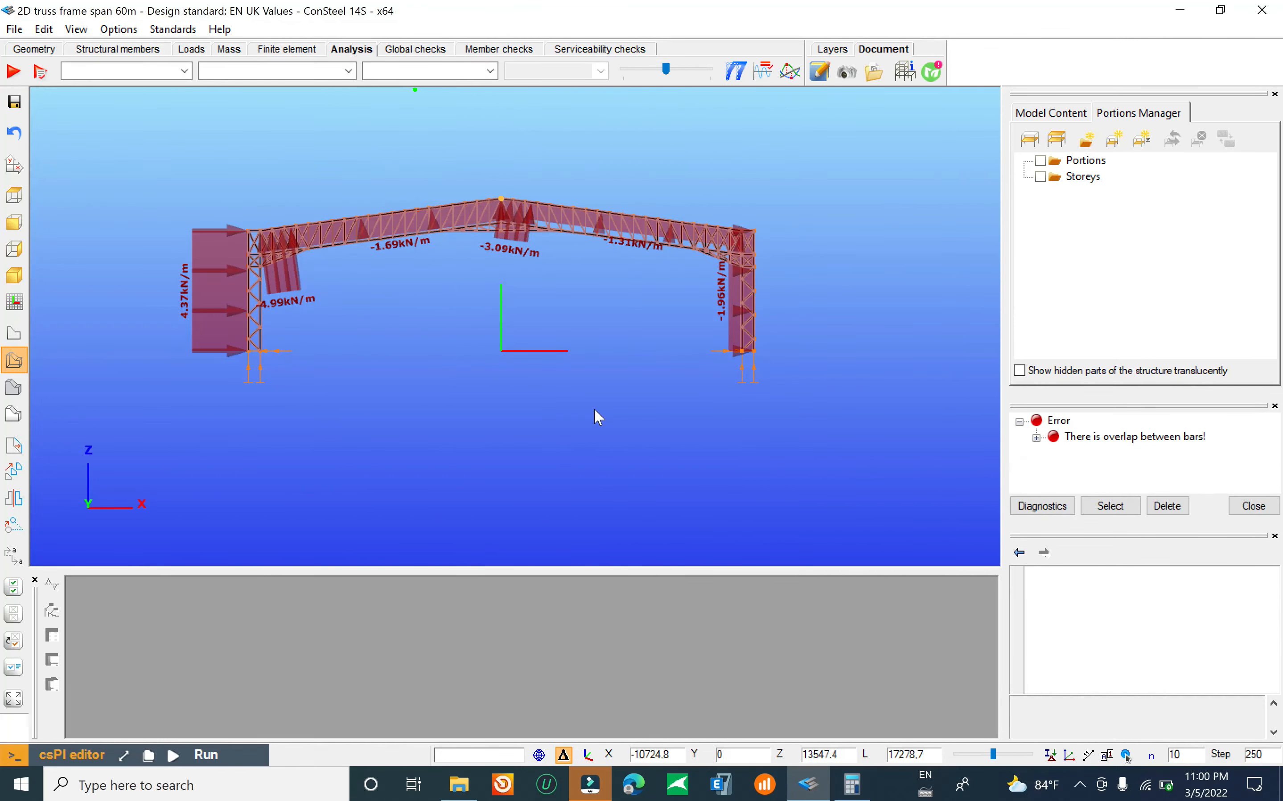
Step: Save the model, then select the overlapping bars B99 and B43 from the error list and examine them at the ridge
{"action": "left_click", "coordinate": [14, 28]}
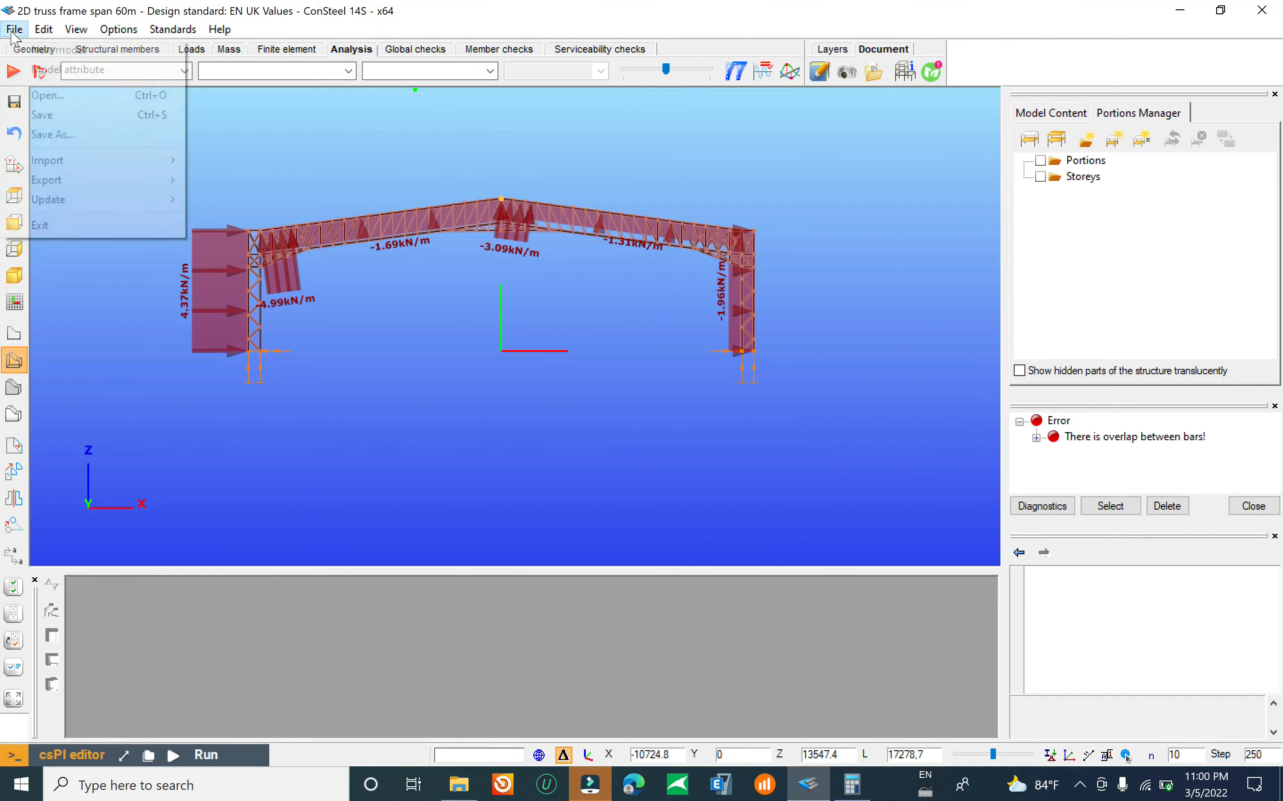
{"action": "left_click", "coordinate": [66, 116]}
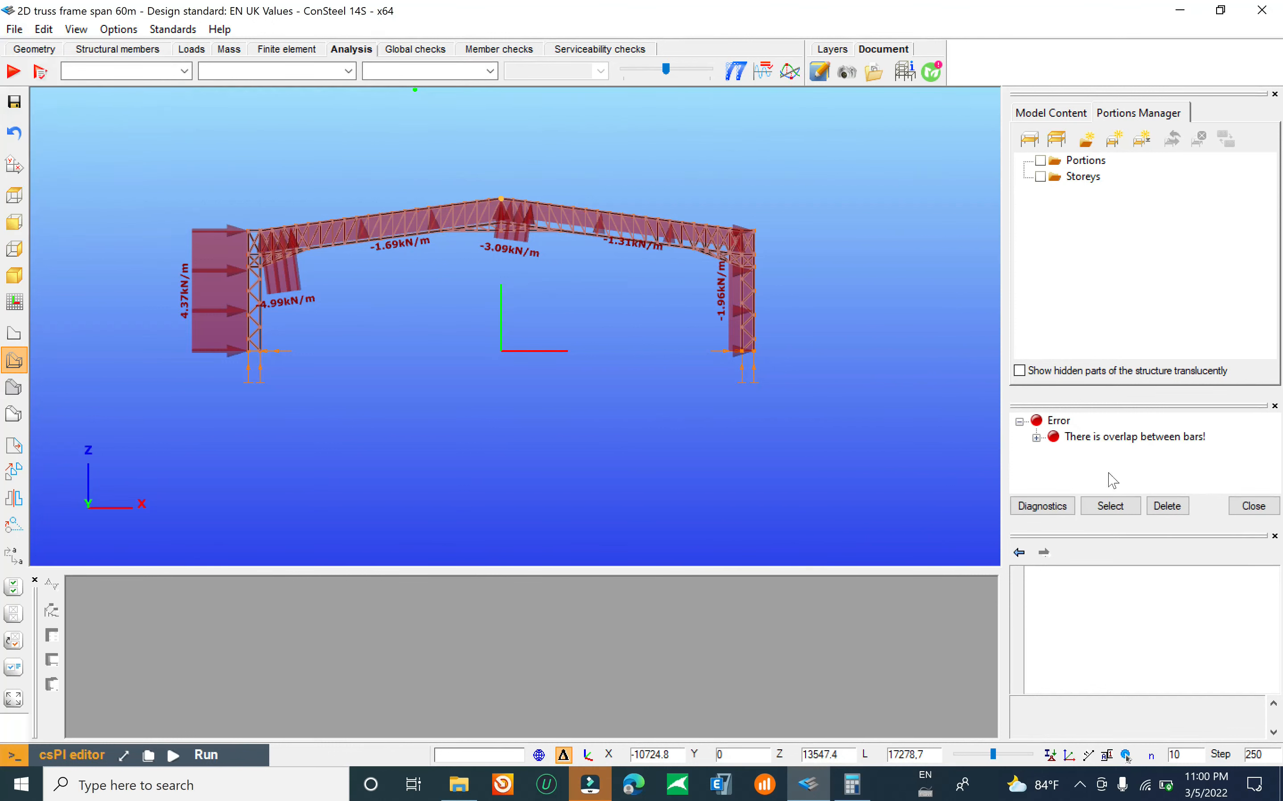
{"action": "left_click", "coordinate": [34, 49]}
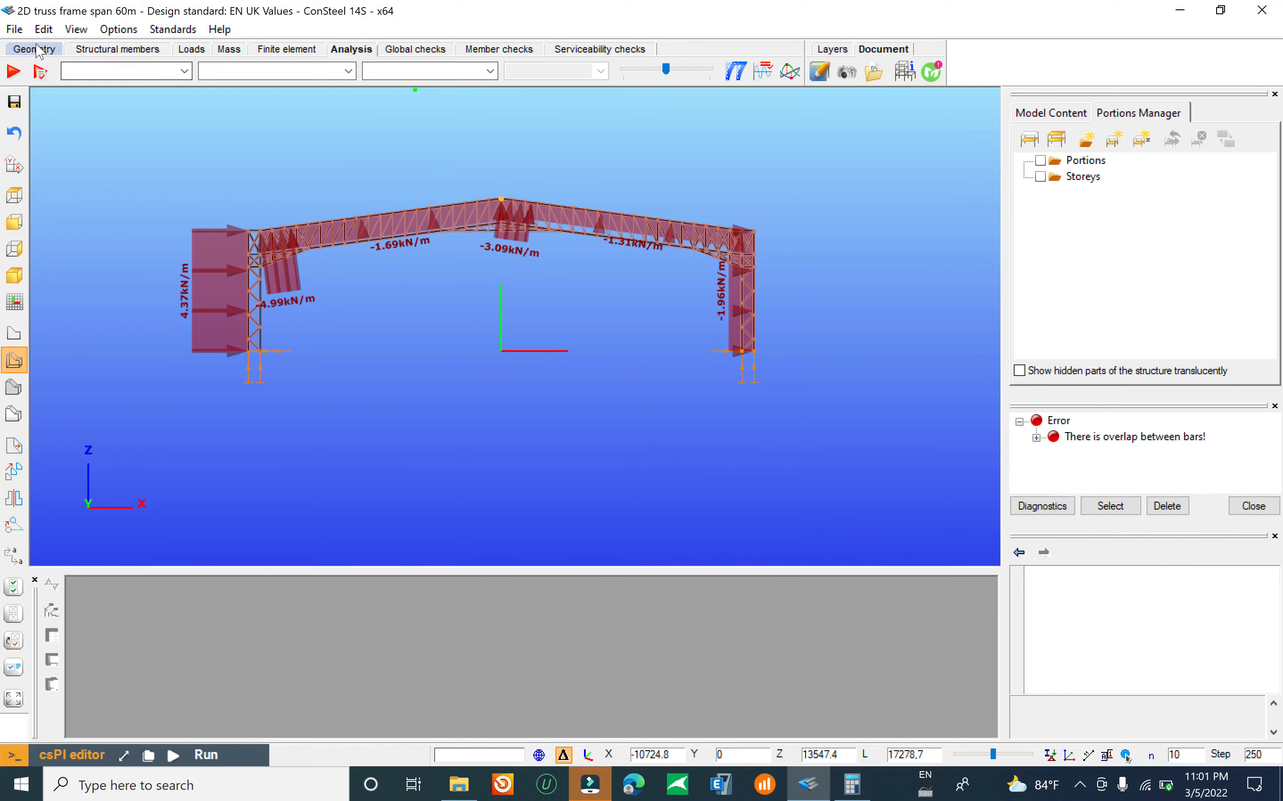
{"action": "left_click", "coordinate": [1037, 438]}
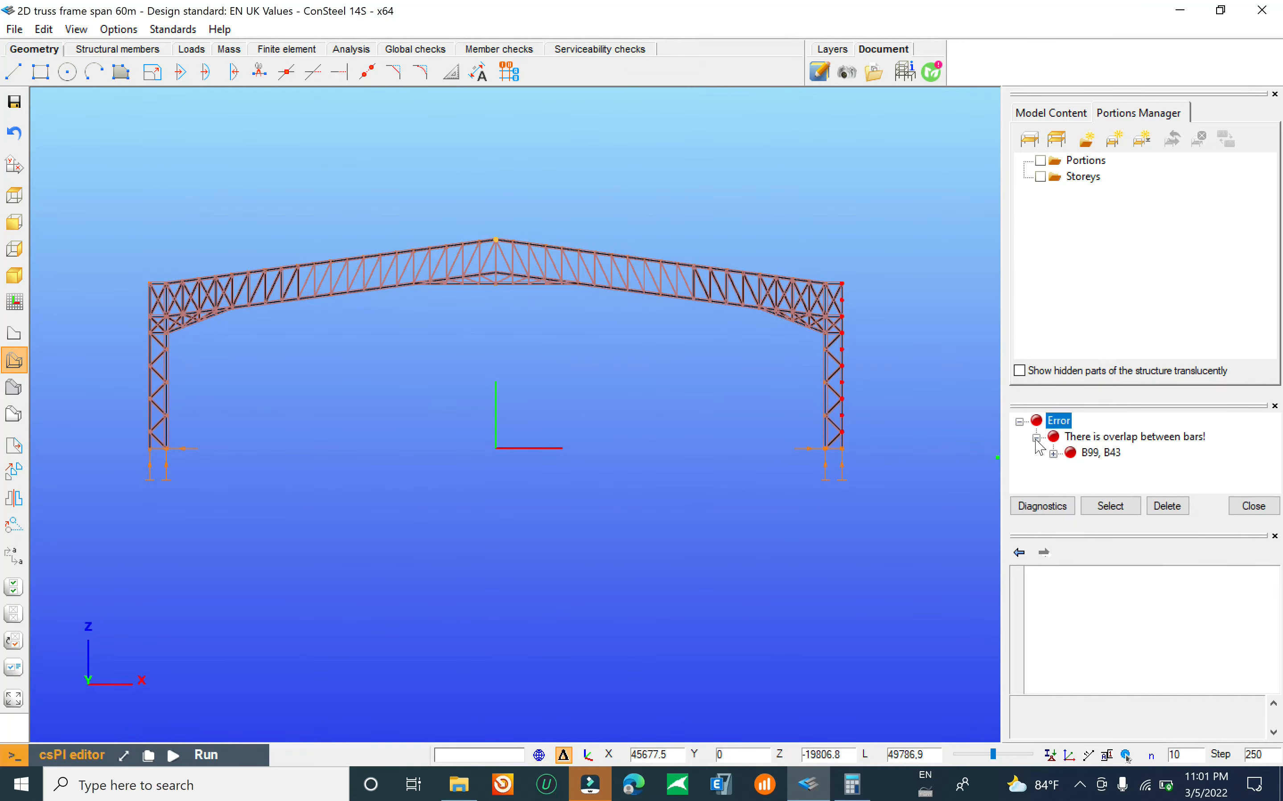
{"action": "left_click", "coordinate": [1092, 453]}
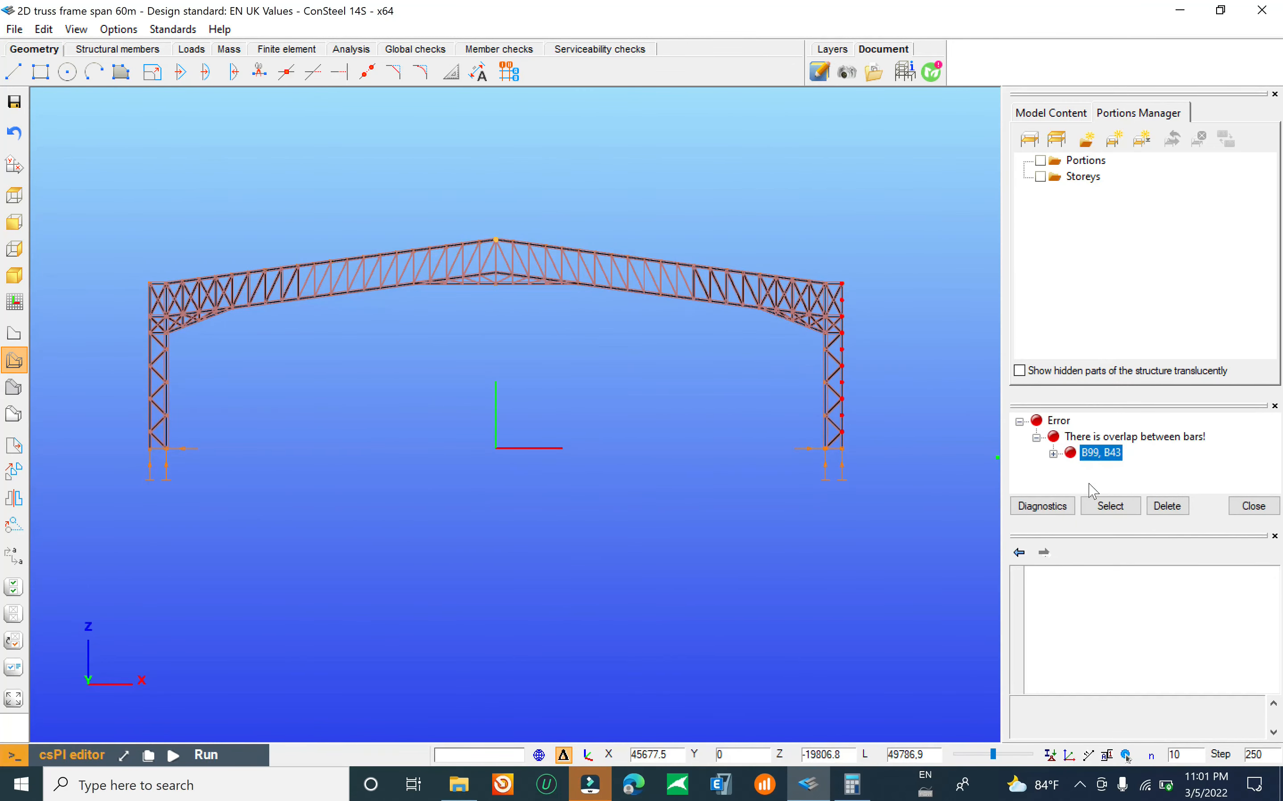
{"action": "left_click", "coordinate": [1111, 506]}
{"action": "scroll", "coordinate": [492, 253], "scroll_direction": "up", "scroll_amount": 3}
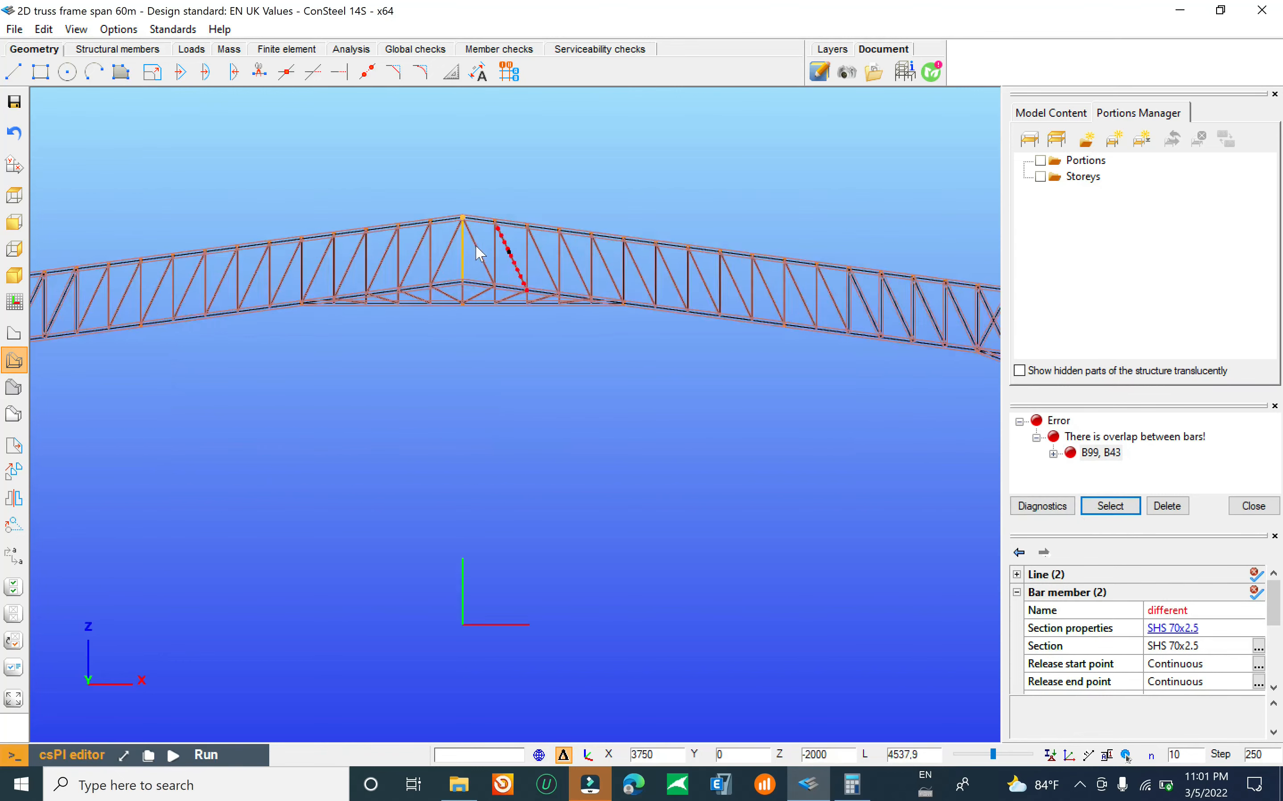
{"action": "scroll", "coordinate": [445, 260], "scroll_direction": "up", "scroll_amount": 5}
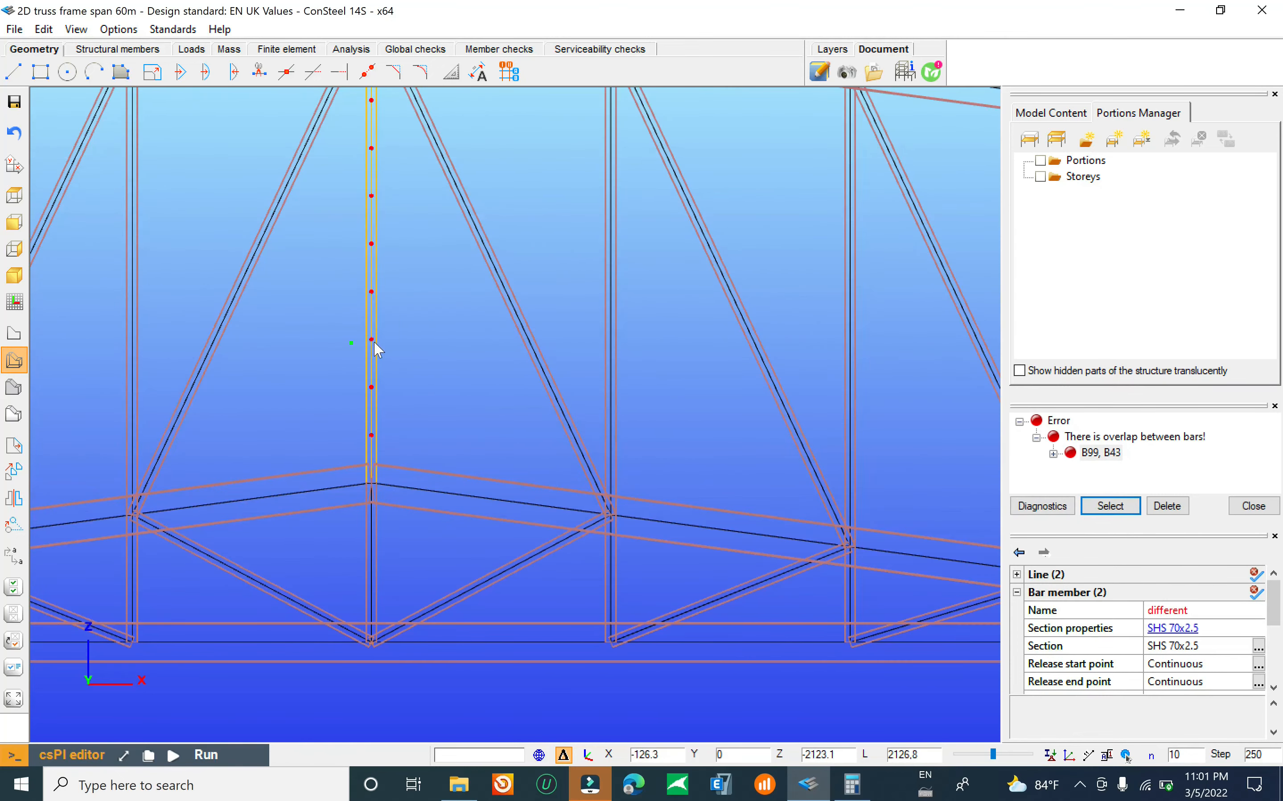
{"action": "scroll", "coordinate": [355, 350], "scroll_direction": "down", "scroll_amount": 6}
Step: Select only bar B99 of the overlapping pair and delete it from the ridge of the truss
{"action": "left_click", "coordinate": [1053, 454]}
{"action": "left_click", "coordinate": [1103, 470]}
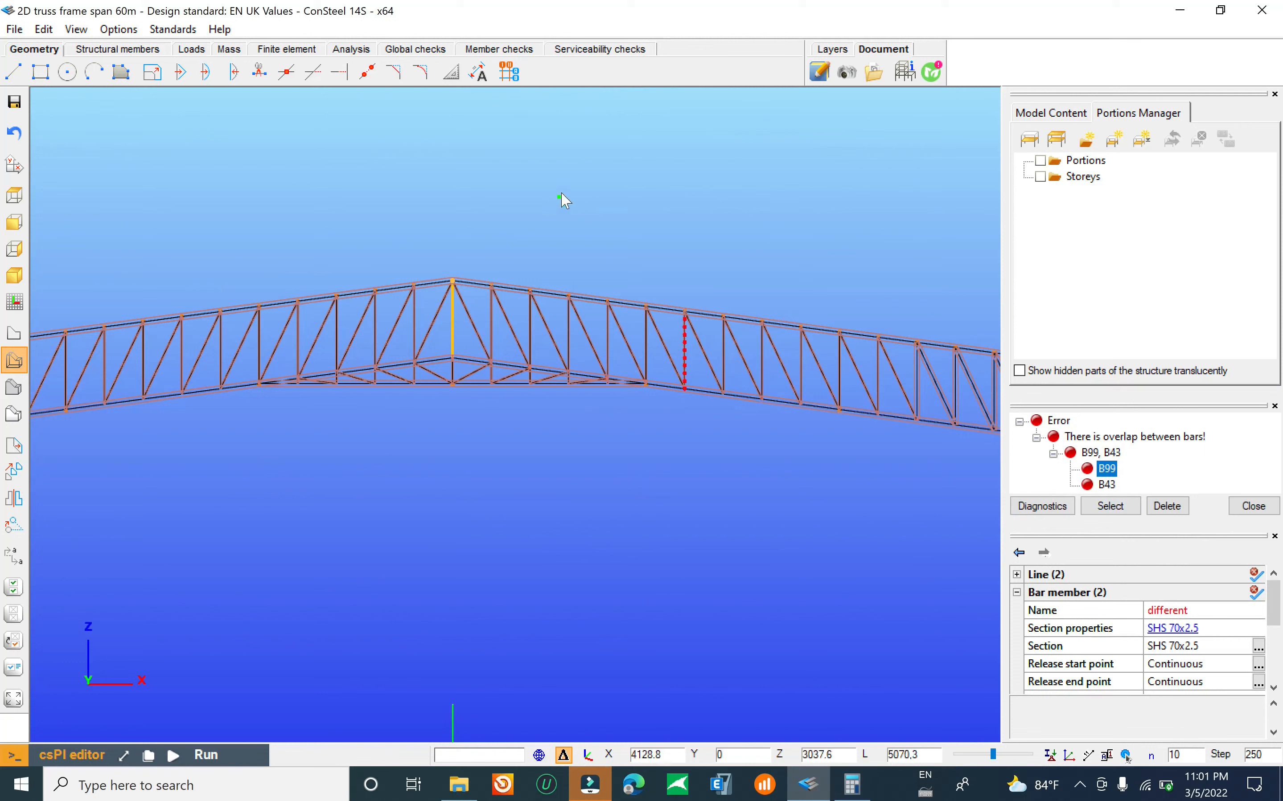
{"action": "left_click", "coordinate": [562, 195]}
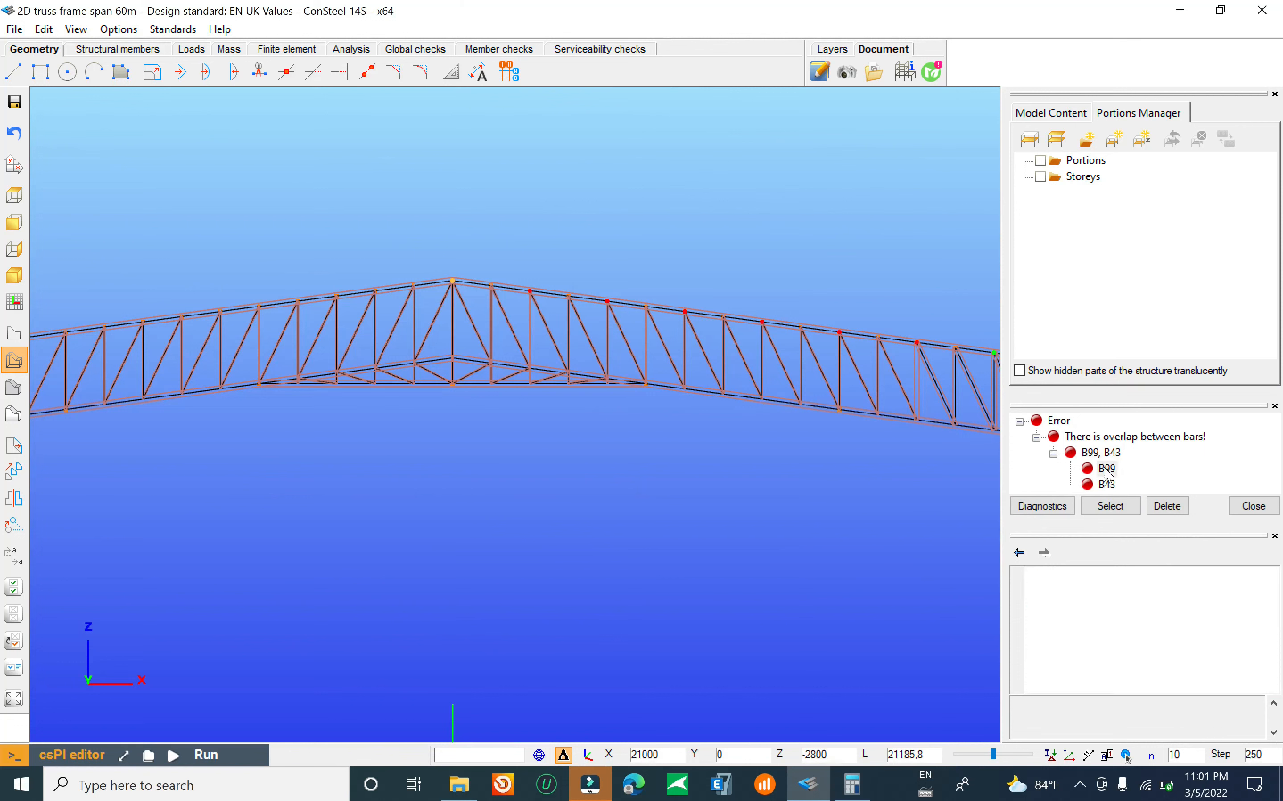
{"action": "left_click", "coordinate": [1110, 507]}
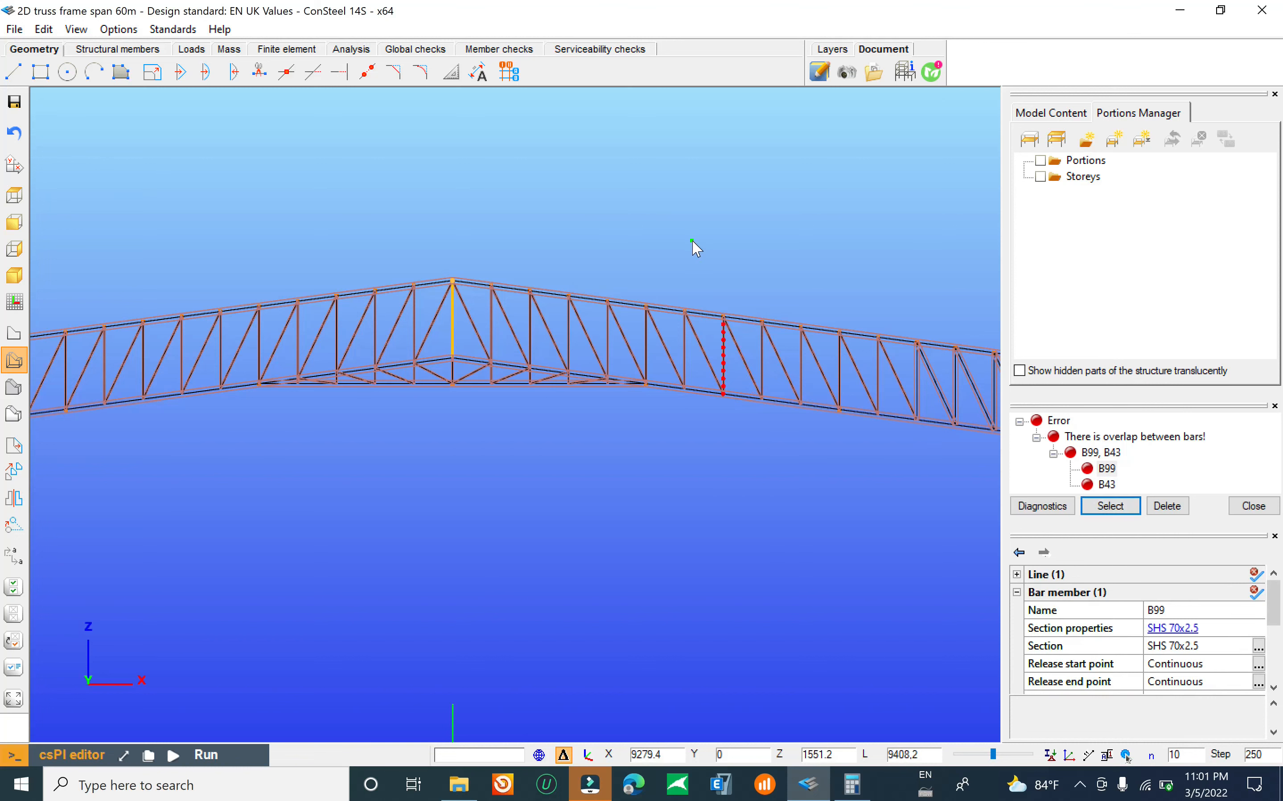
{"action": "left_click", "coordinate": [1167, 507]}
{"action": "scroll", "coordinate": [668, 223], "scroll_direction": "down", "scroll_amount": 6}
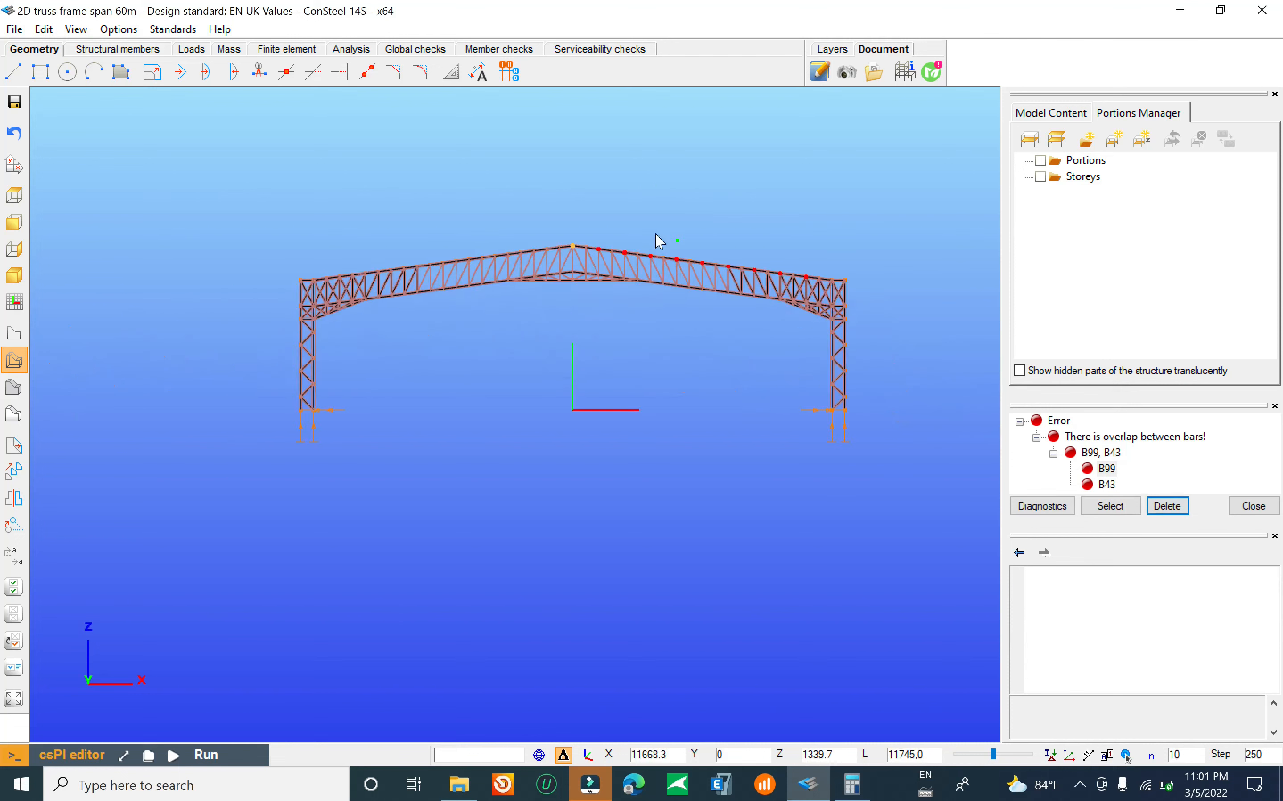
{"action": "scroll", "coordinate": [658, 214], "scroll_direction": "up", "scroll_amount": 2}
Step: Save the model and run the structural analysis again
{"action": "left_click", "coordinate": [14, 29]}
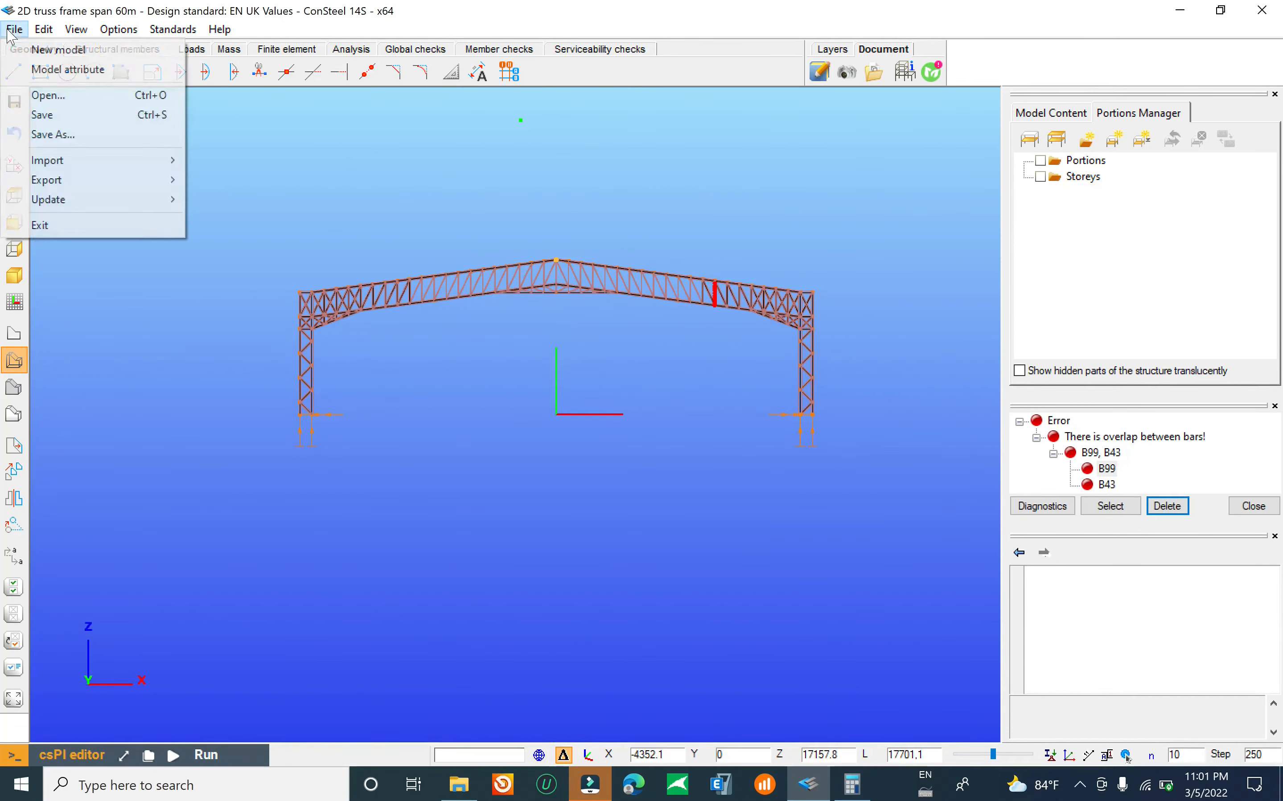
{"action": "left_click", "coordinate": [180, 115]}
{"action": "left_click", "coordinate": [351, 49]}
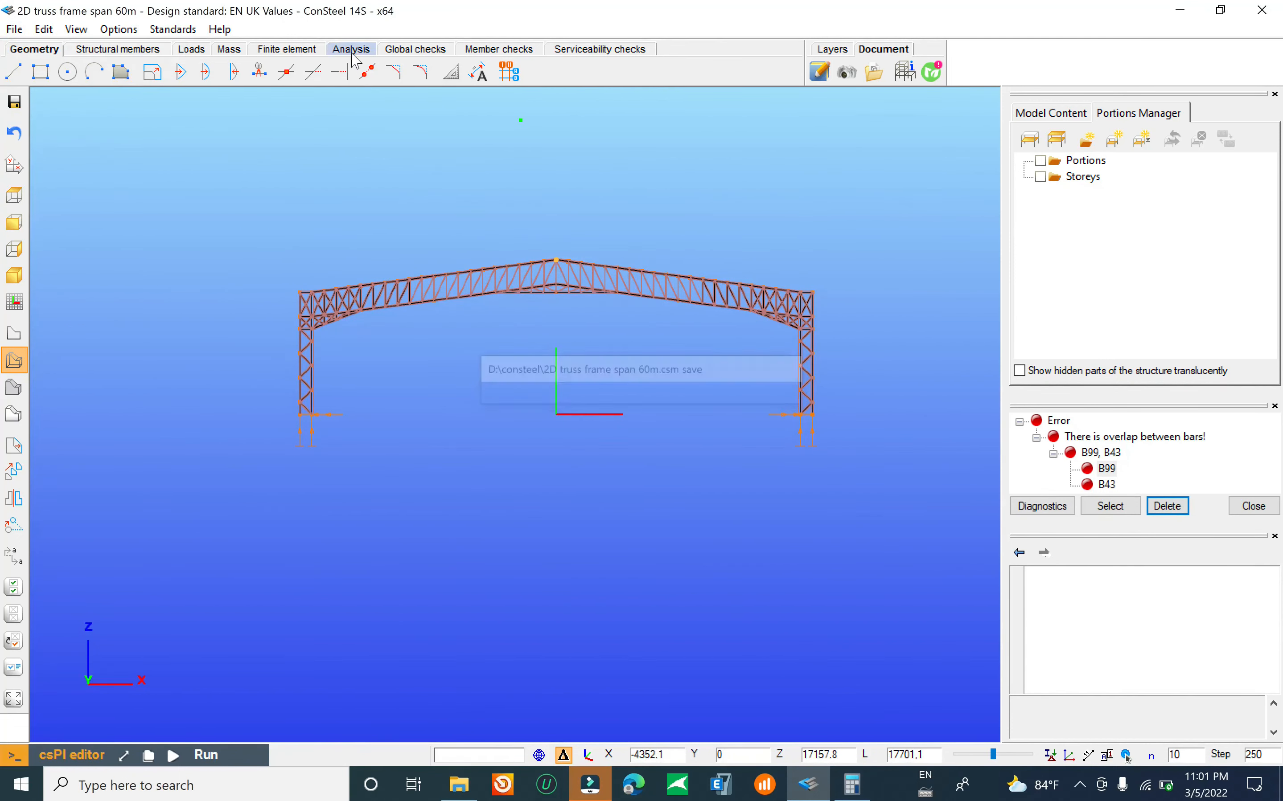
{"action": "left_click", "coordinate": [39, 72]}
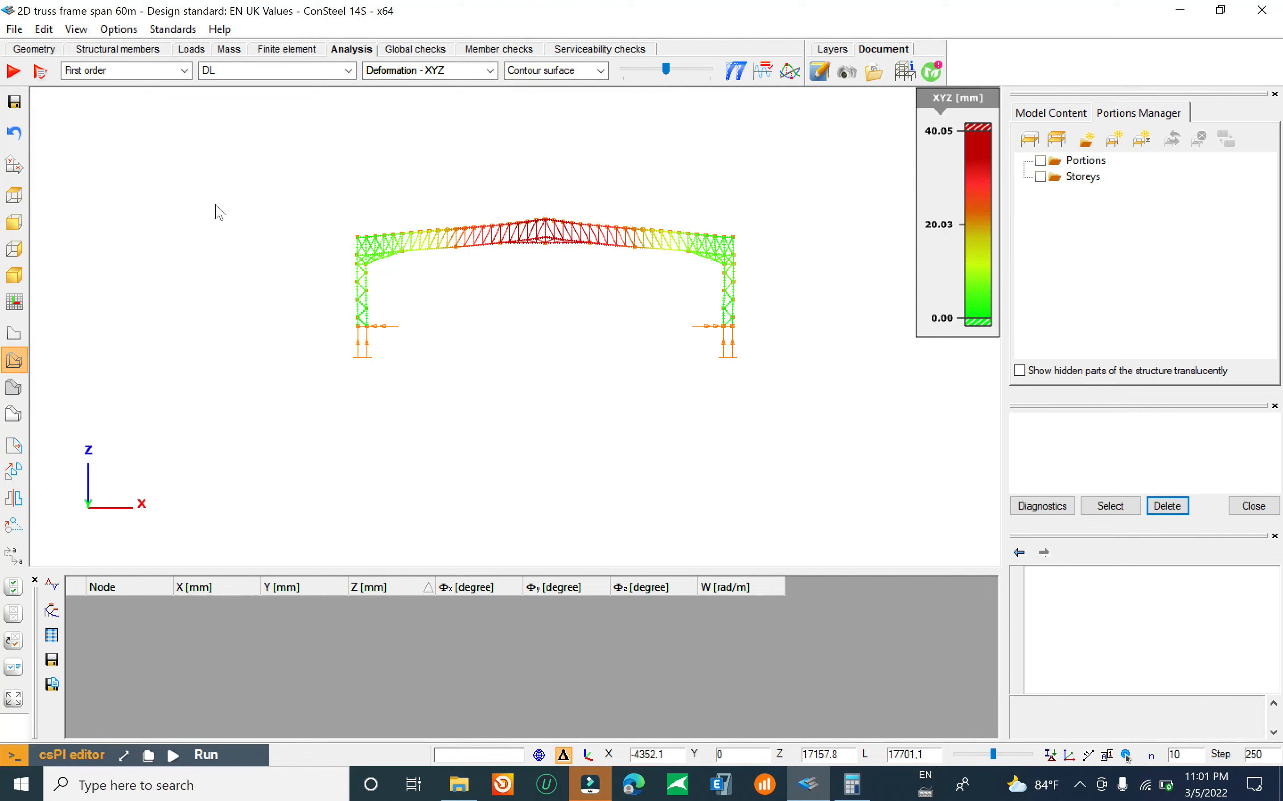
Step: Run the model diagnostics, then select the bar pairs B69, B21 and B74, B139 and examine where they lie in the truss
{"action": "left_click", "coordinate": [1042, 506]}
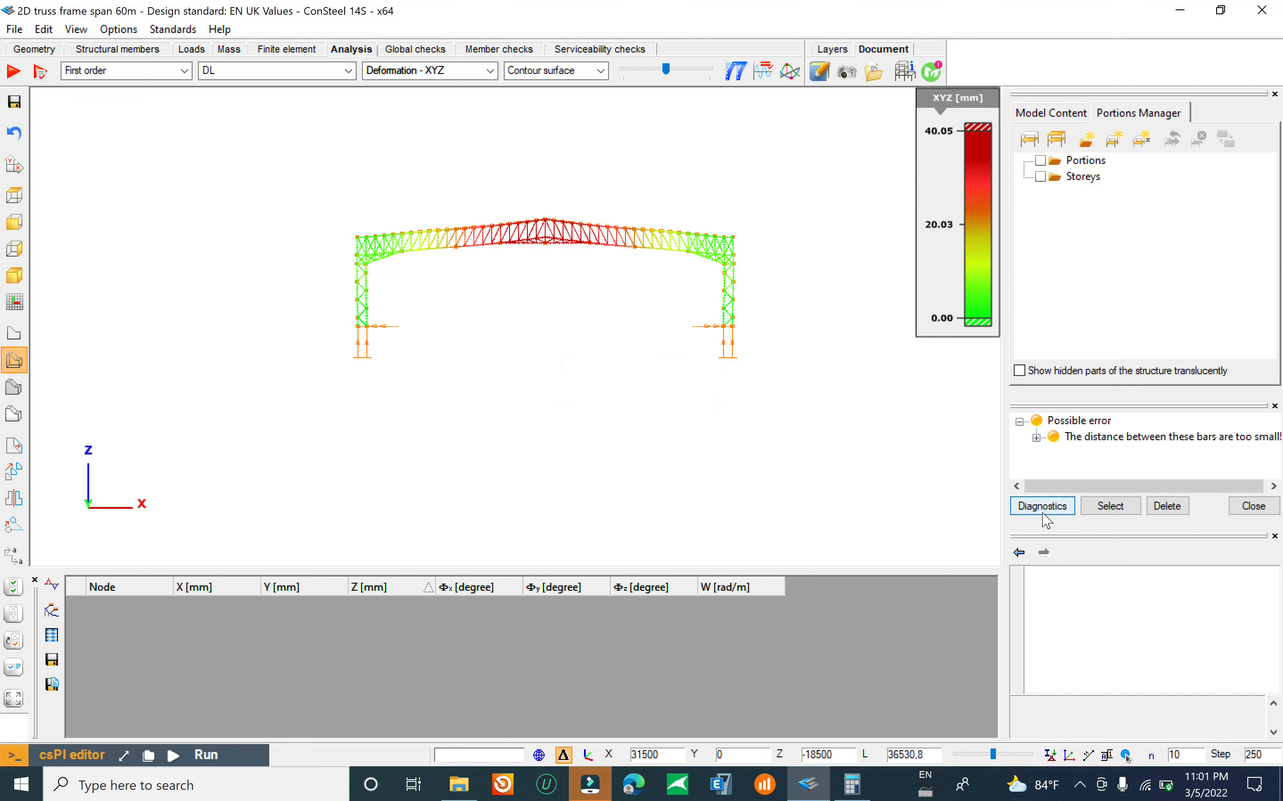
{"action": "left_click_drag", "start_coordinate": [1105, 484], "coordinate": [1112, 484]}
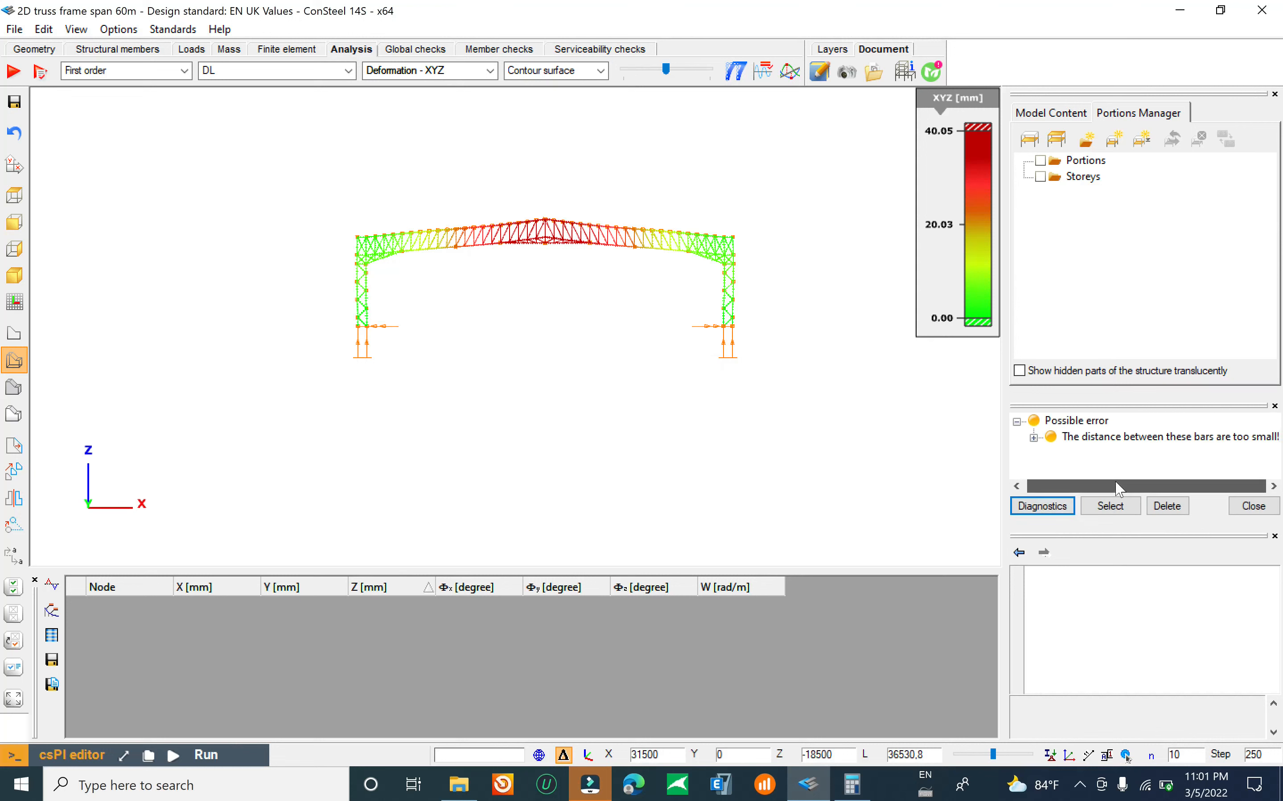
{"action": "left_click", "coordinate": [1035, 437]}
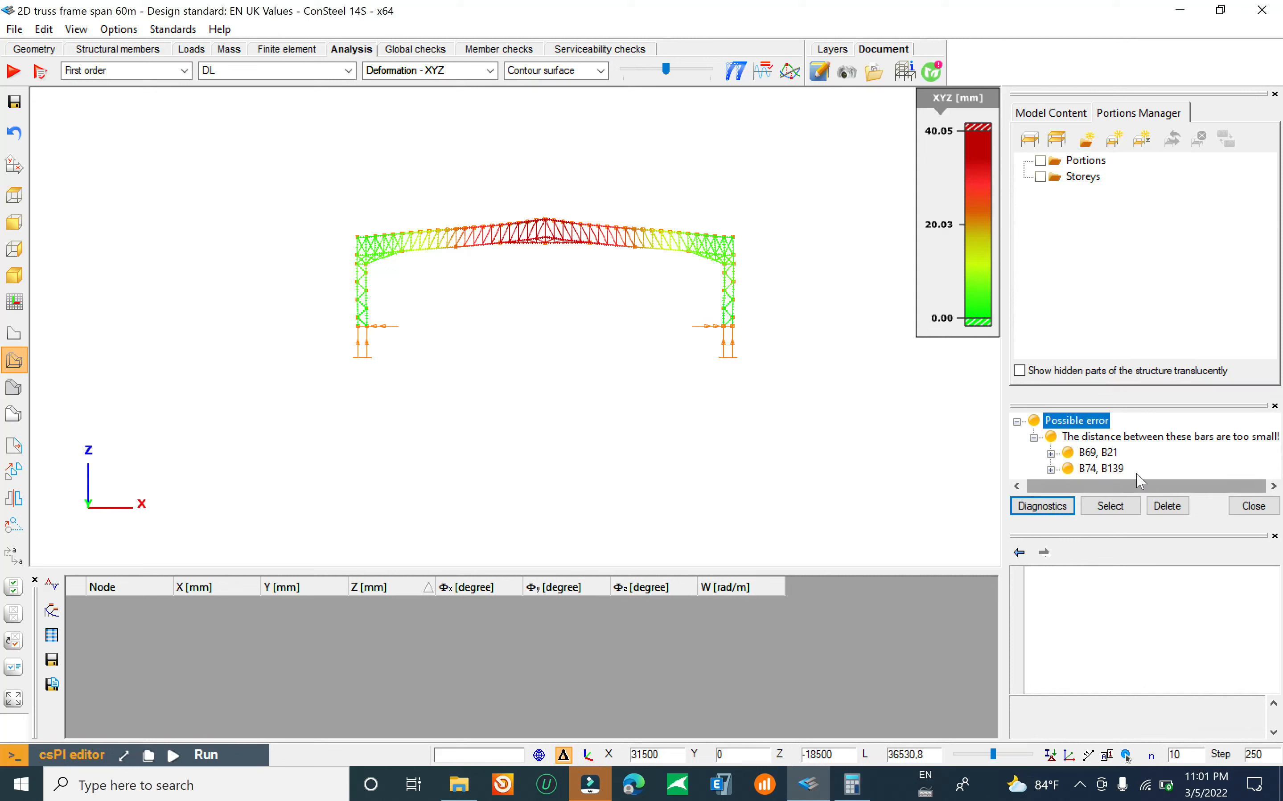
{"action": "left_click", "coordinate": [1224, 439]}
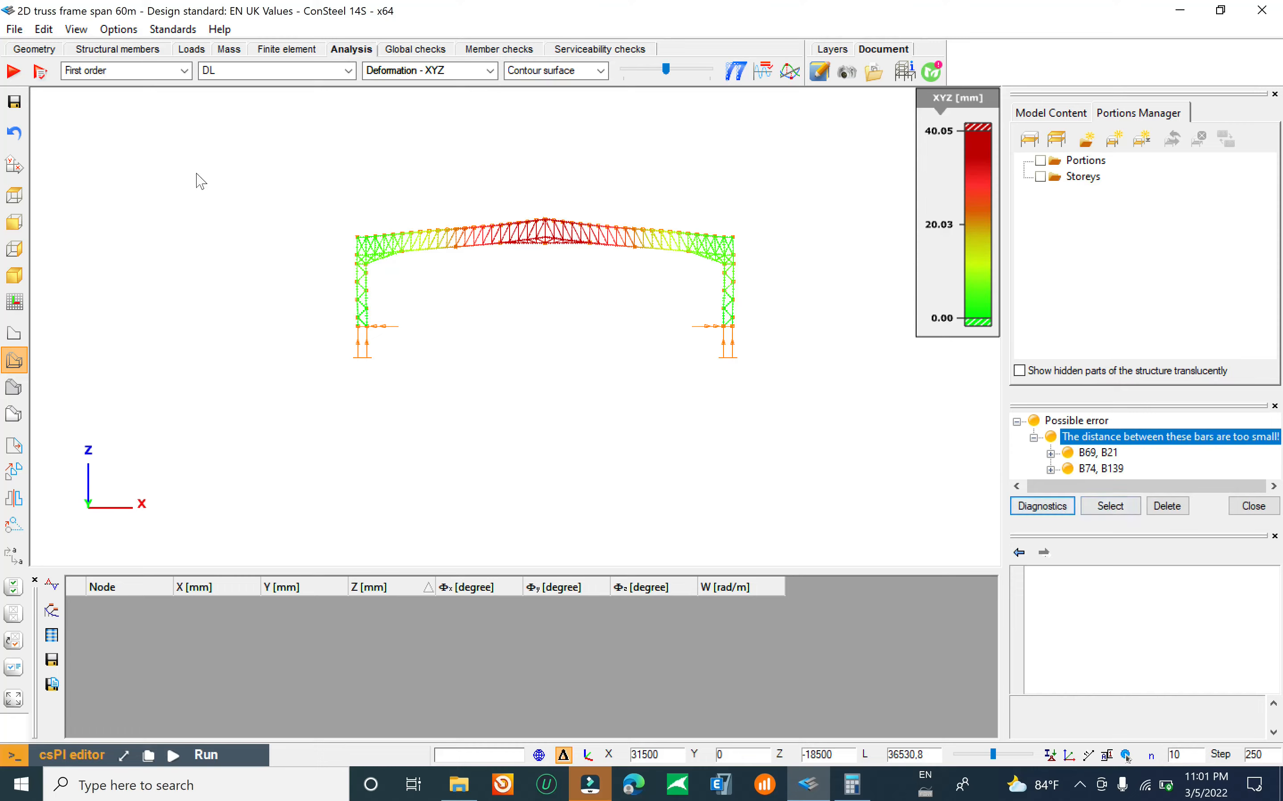
{"action": "left_click", "coordinate": [34, 49]}
{"action": "left_click", "coordinate": [1121, 509]}
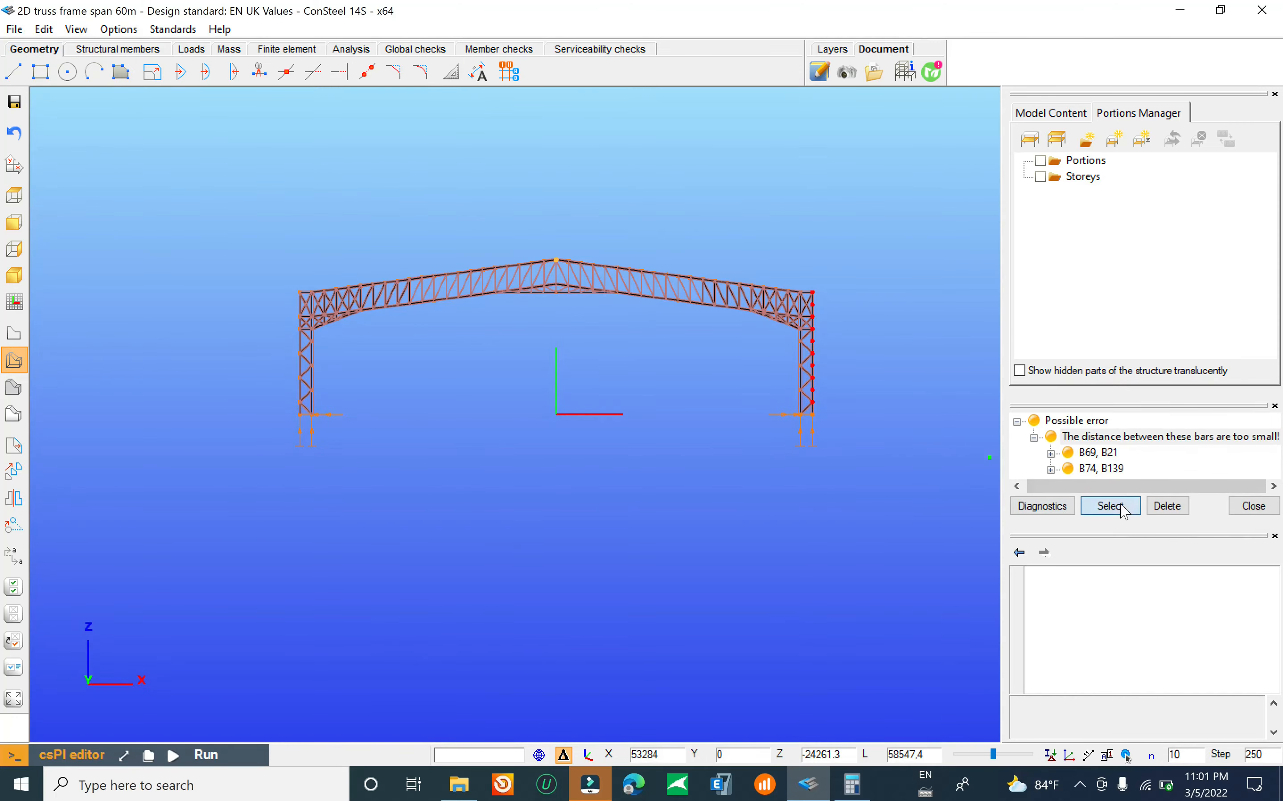
{"action": "scroll", "coordinate": [503, 357], "scroll_direction": "up", "scroll_amount": 10}
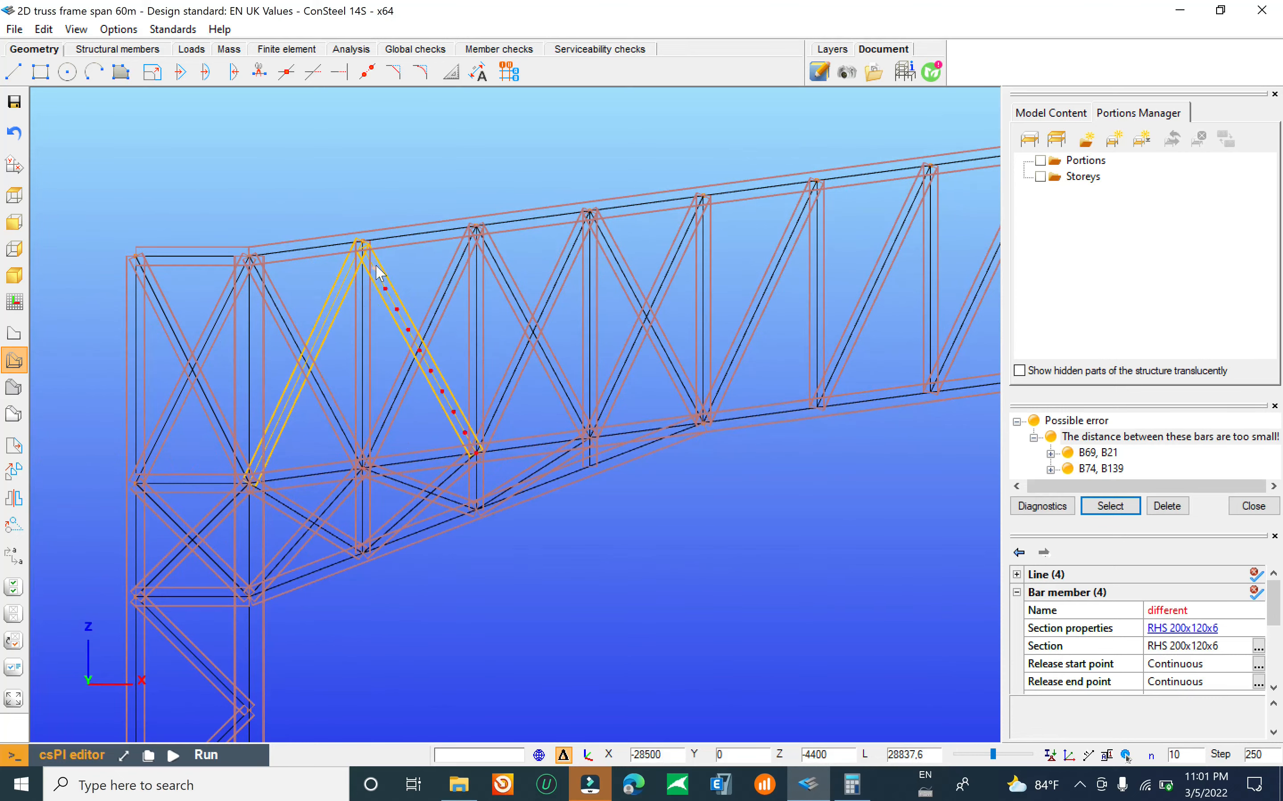
{"action": "scroll", "coordinate": [420, 267], "scroll_direction": "up", "scroll_amount": 3}
{"action": "scroll", "coordinate": [434, 248], "scroll_direction": "down", "scroll_amount": 5}
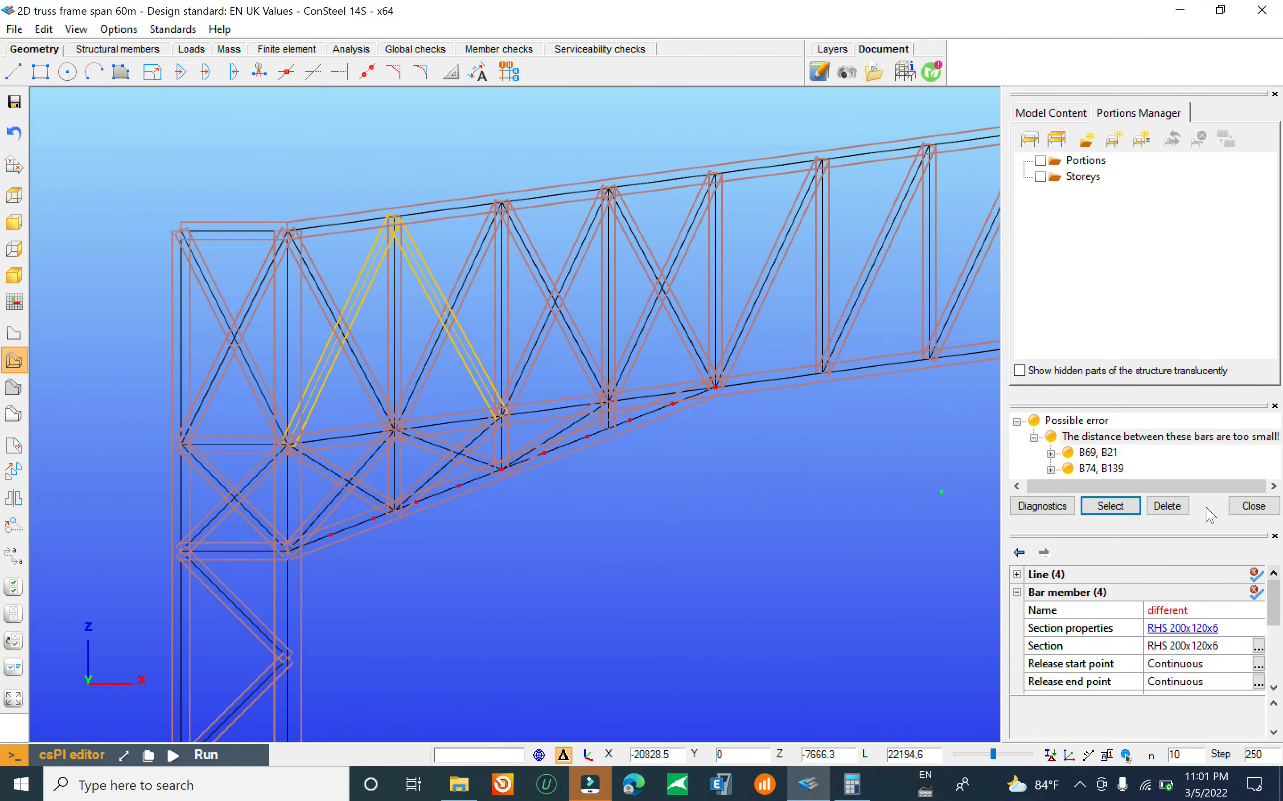
Step: Delete the four diagonals flagged as too close together, B69, B21, B74 and B139
{"action": "left_click", "coordinate": [1090, 454]}
{"action": "left_click", "coordinate": [1100, 443]}
{"action": "left_click", "coordinate": [1113, 513]}
{"action": "left_click", "coordinate": [1167, 507]}
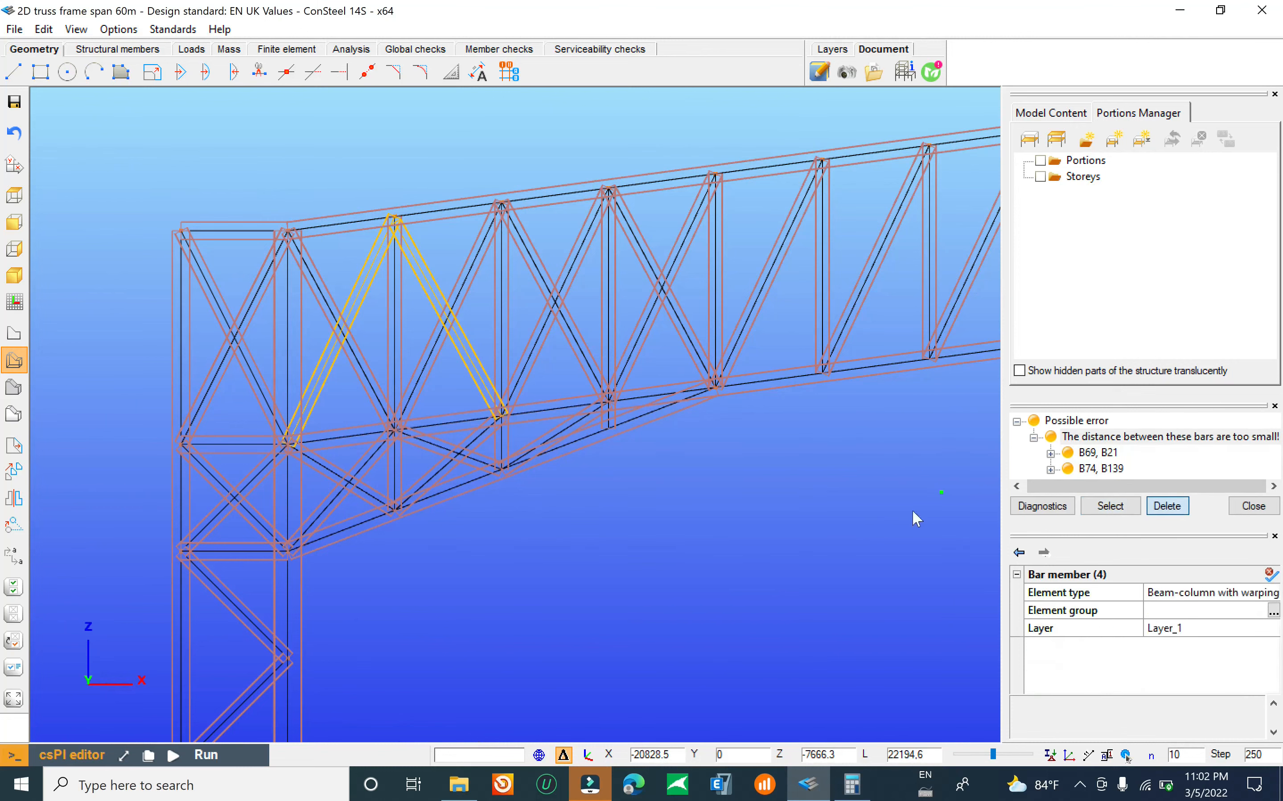
{"action": "scroll", "coordinate": [293, 301], "scroll_direction": "down", "scroll_amount": 2}
{"action": "scroll", "coordinate": [293, 300], "scroll_direction": "down", "scroll_amount": 6}
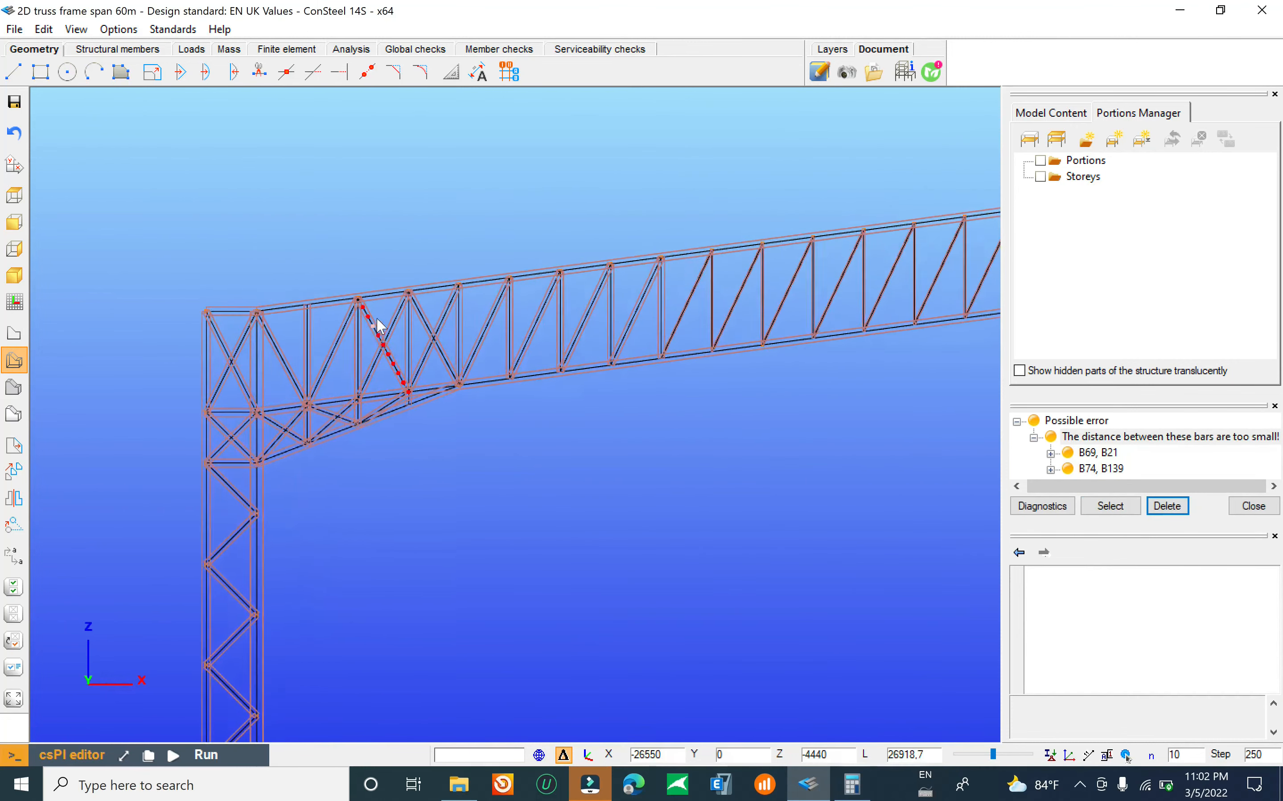
Step: Copy diagonal B70 one panel toward the left column to replace a deleted diagonal
{"action": "middle_click_drag", "start_coordinate": [769, 259], "coordinate": [265, 283]}
{"action": "scroll", "coordinate": [570, 292], "scroll_direction": "up", "scroll_amount": 1}
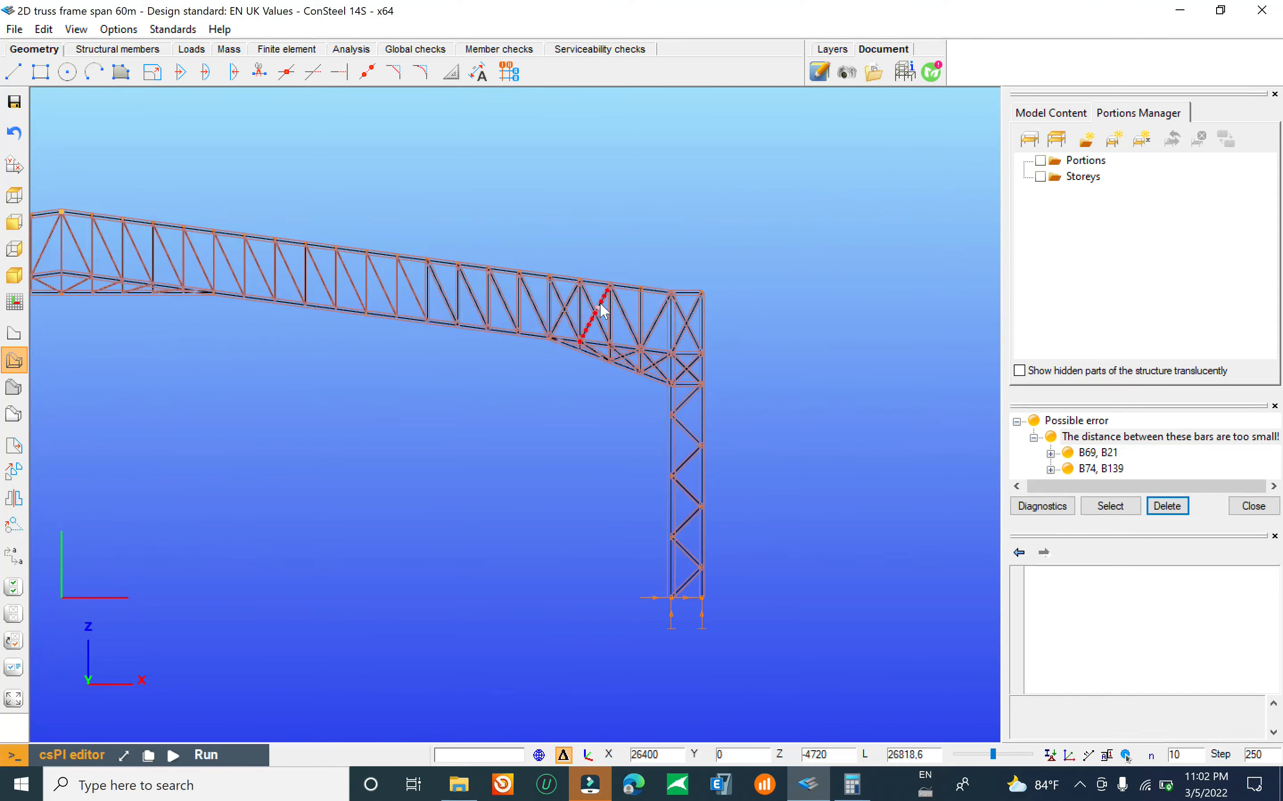
{"action": "middle_click_drag", "start_coordinate": [148, 356], "coordinate": [818, 392]}
{"action": "scroll", "coordinate": [479, 359], "scroll_direction": "up", "scroll_amount": 8}
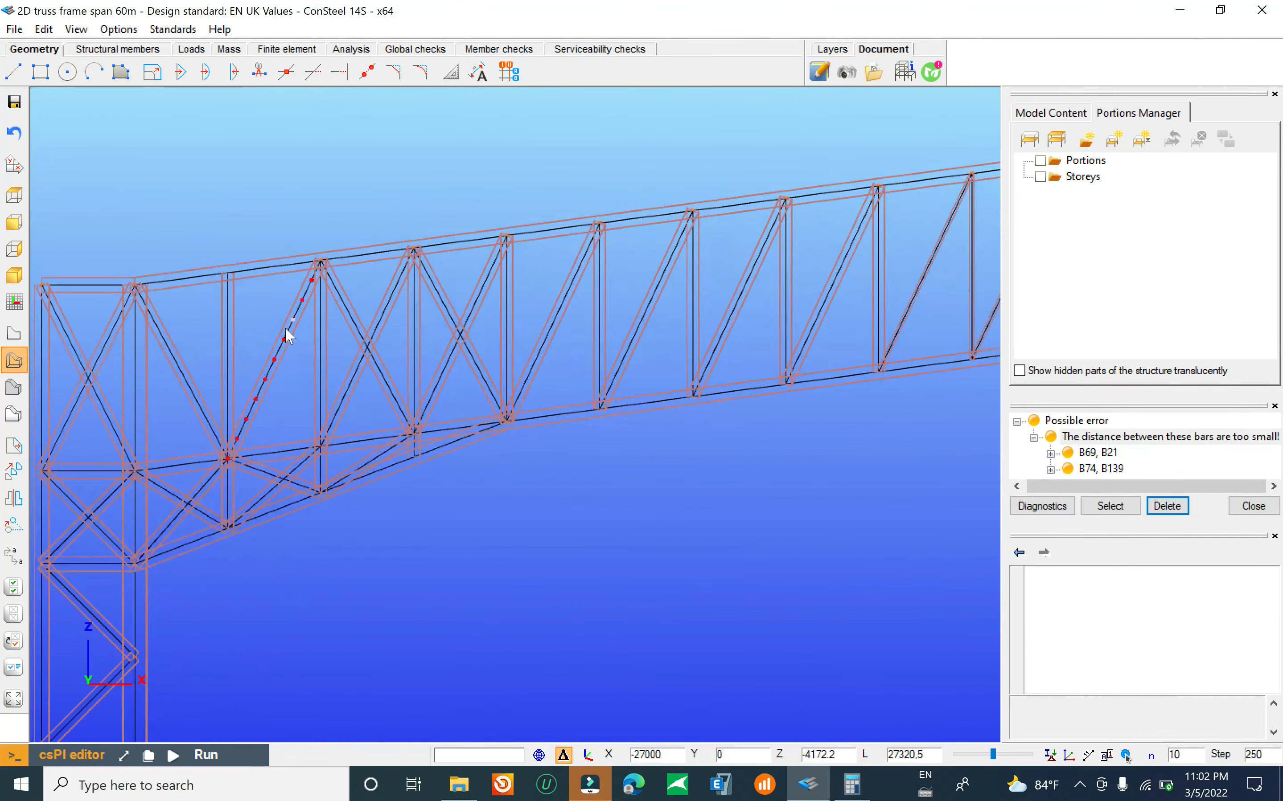
{"action": "scroll", "coordinate": [569, 249], "scroll_direction": "down", "scroll_amount": 3}
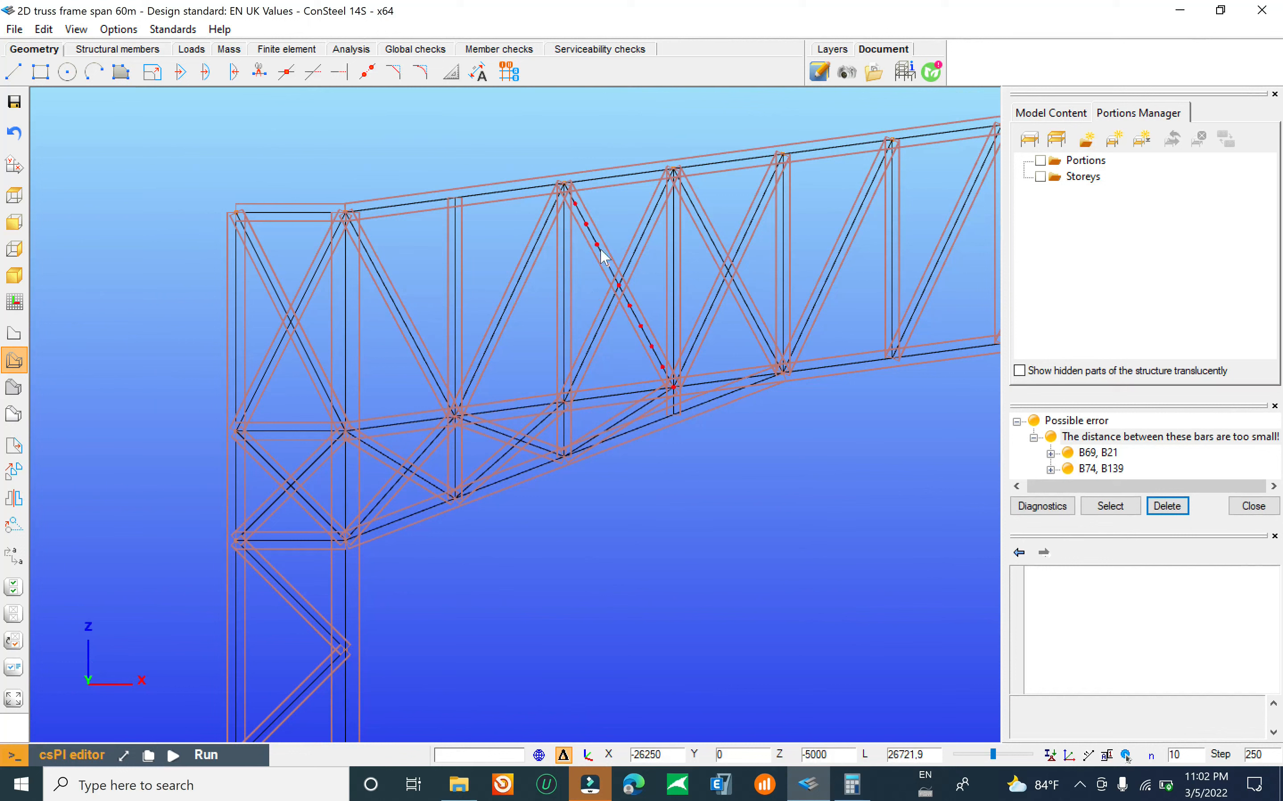
{"action": "left_click", "coordinate": [580, 269]}
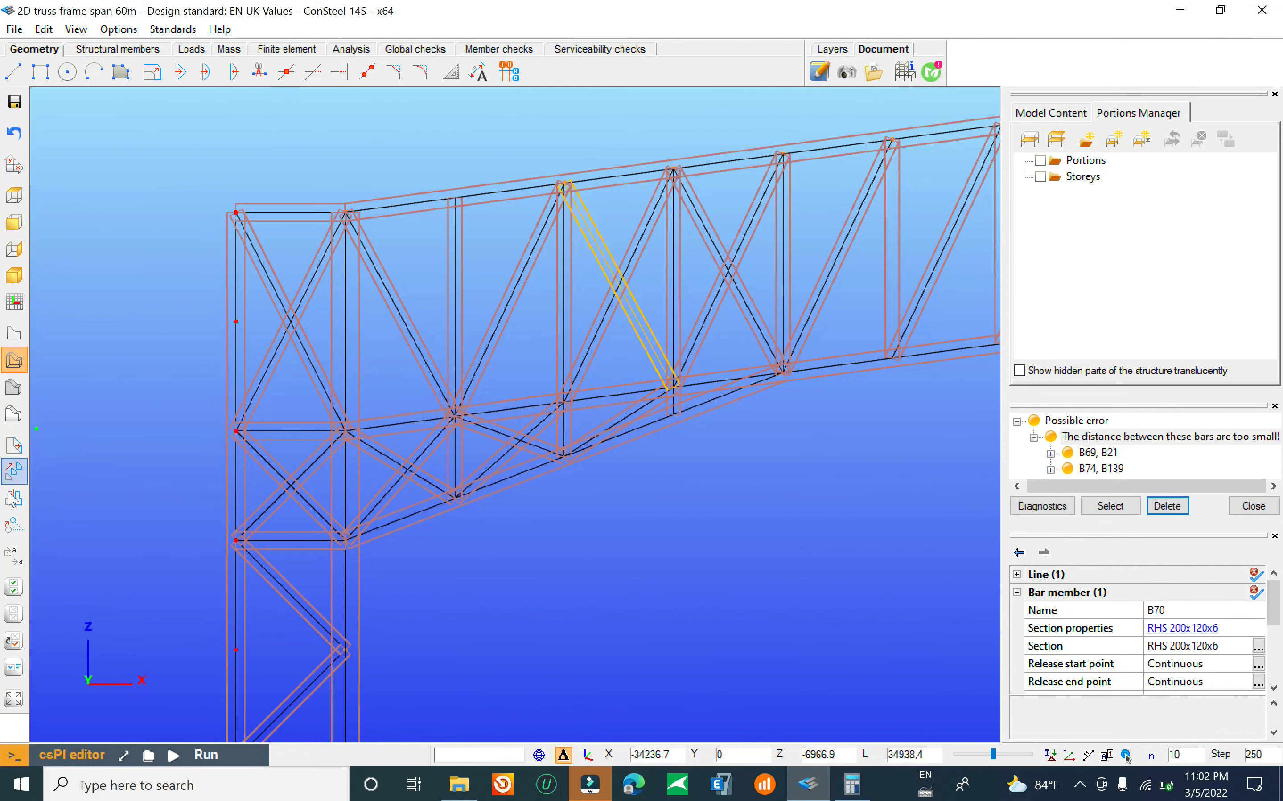
{"action": "left_click", "coordinate": [13, 470]}
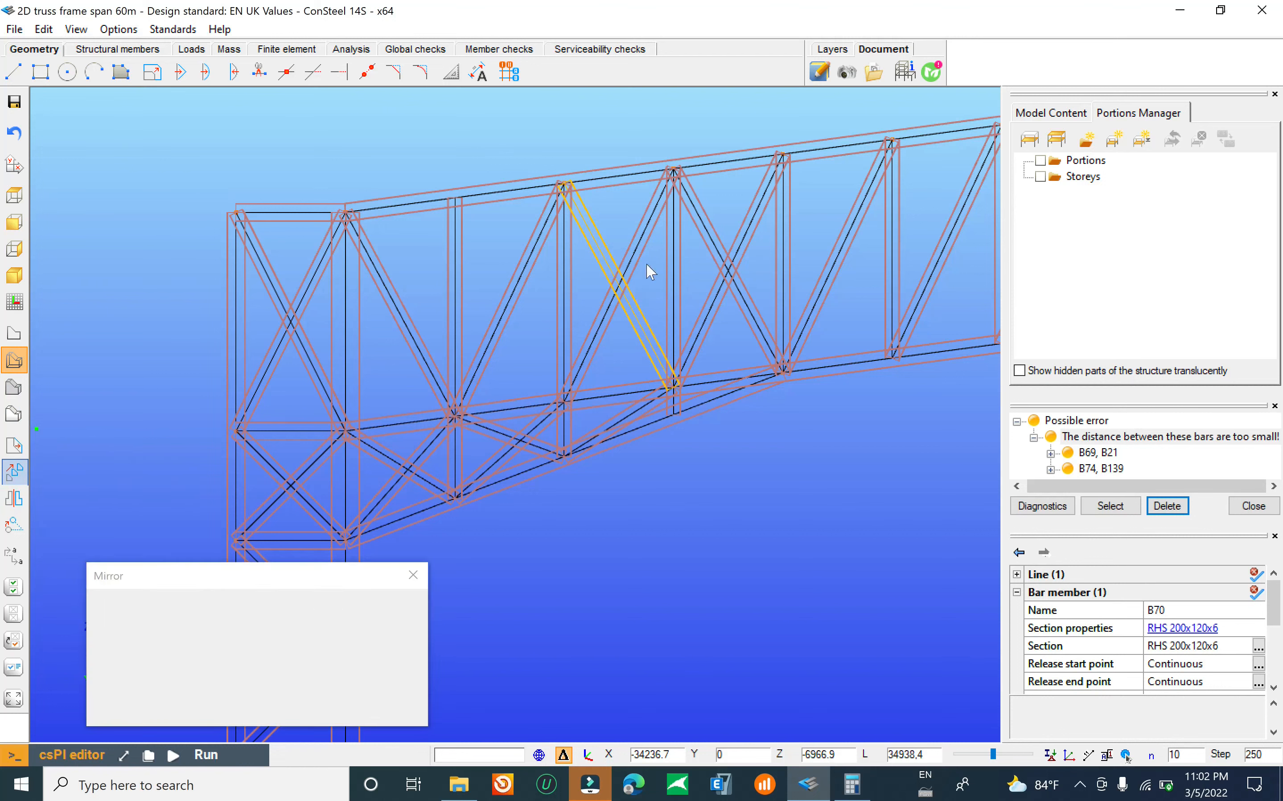
{"action": "left_click", "coordinate": [565, 185]}
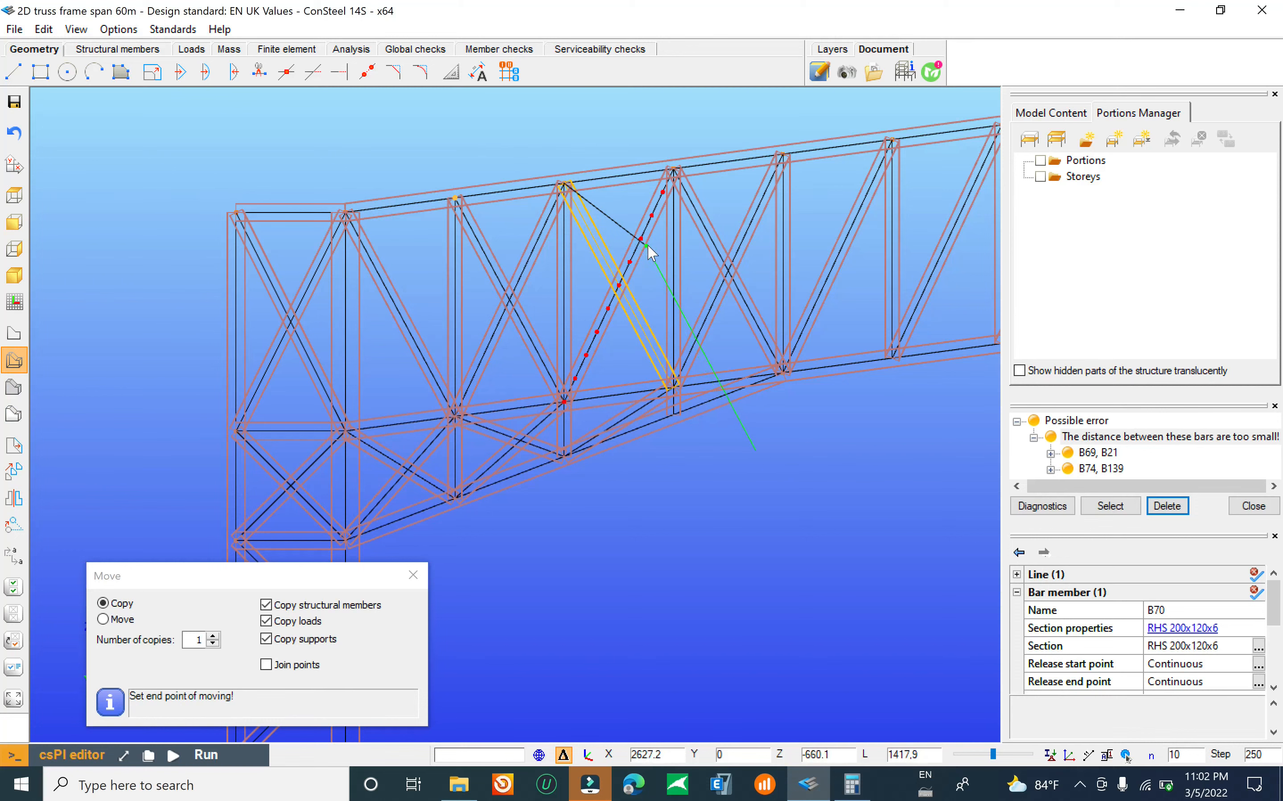
Step: Copy diagonal B18 two panels toward the left column to fill the panel beside it
{"action": "left_click", "coordinate": [646, 249]}
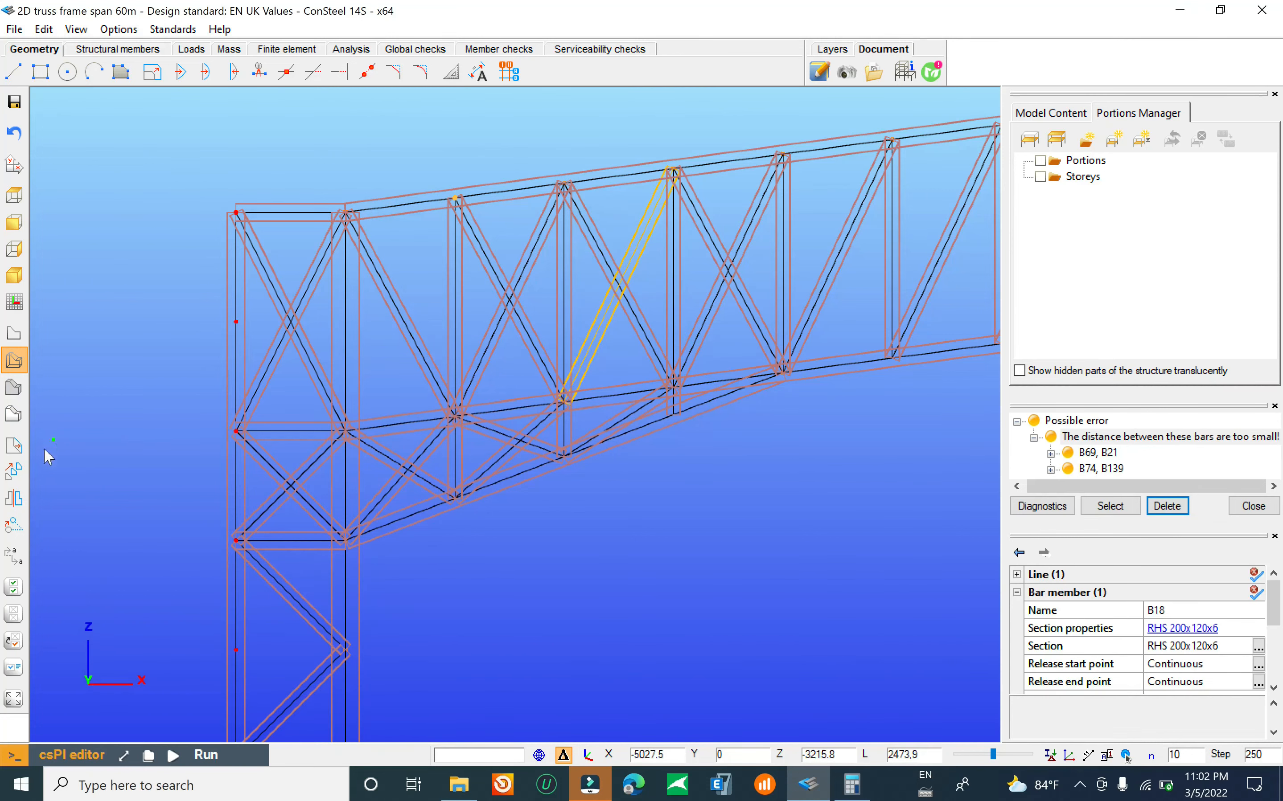
{"action": "left_click", "coordinate": [13, 471]}
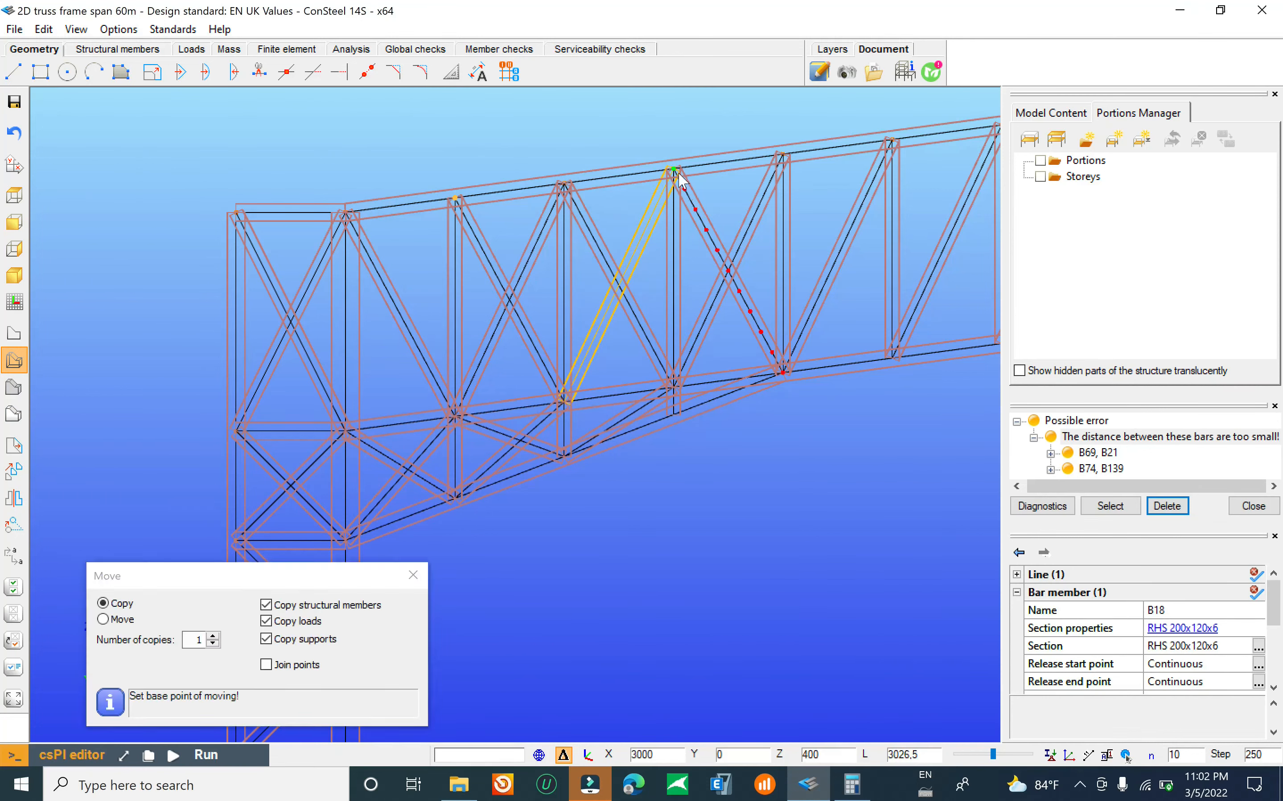
{"action": "left_click", "coordinate": [659, 177]}
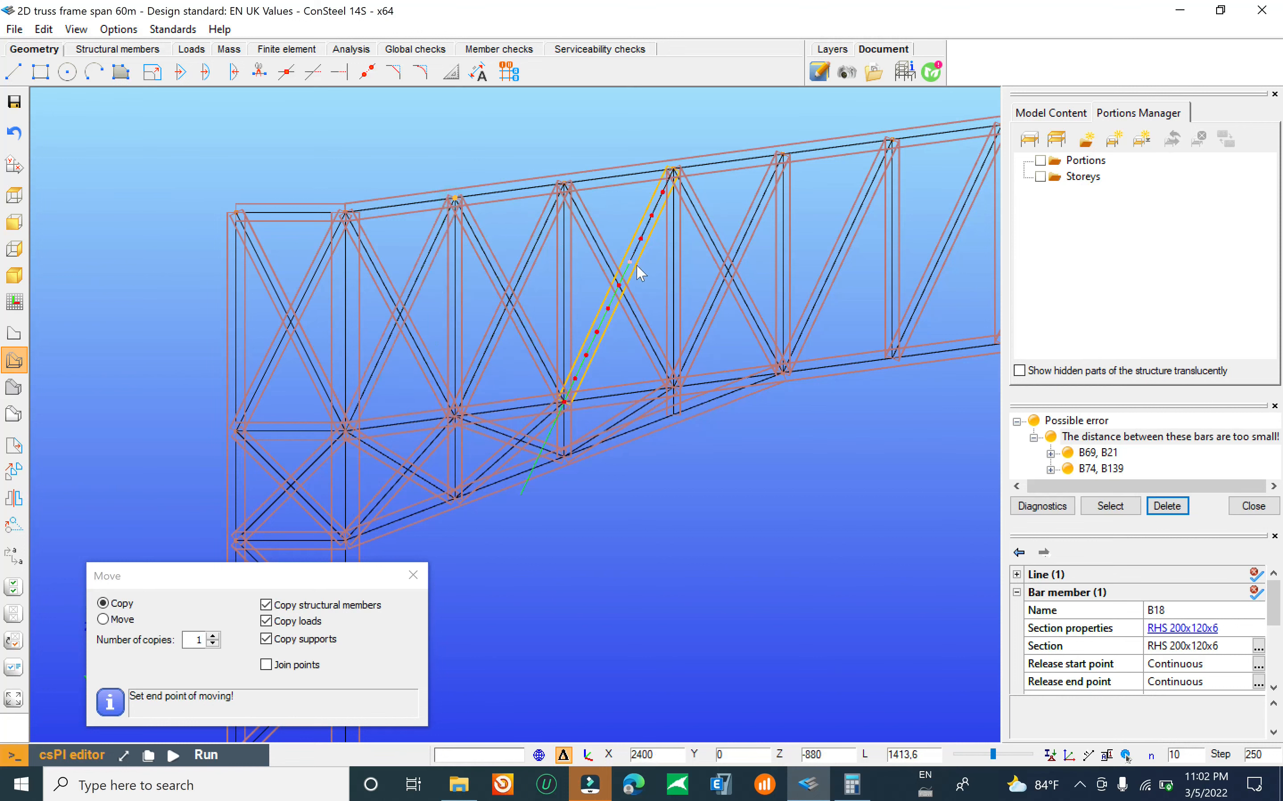
{"action": "left_click", "coordinate": [589, 260]}
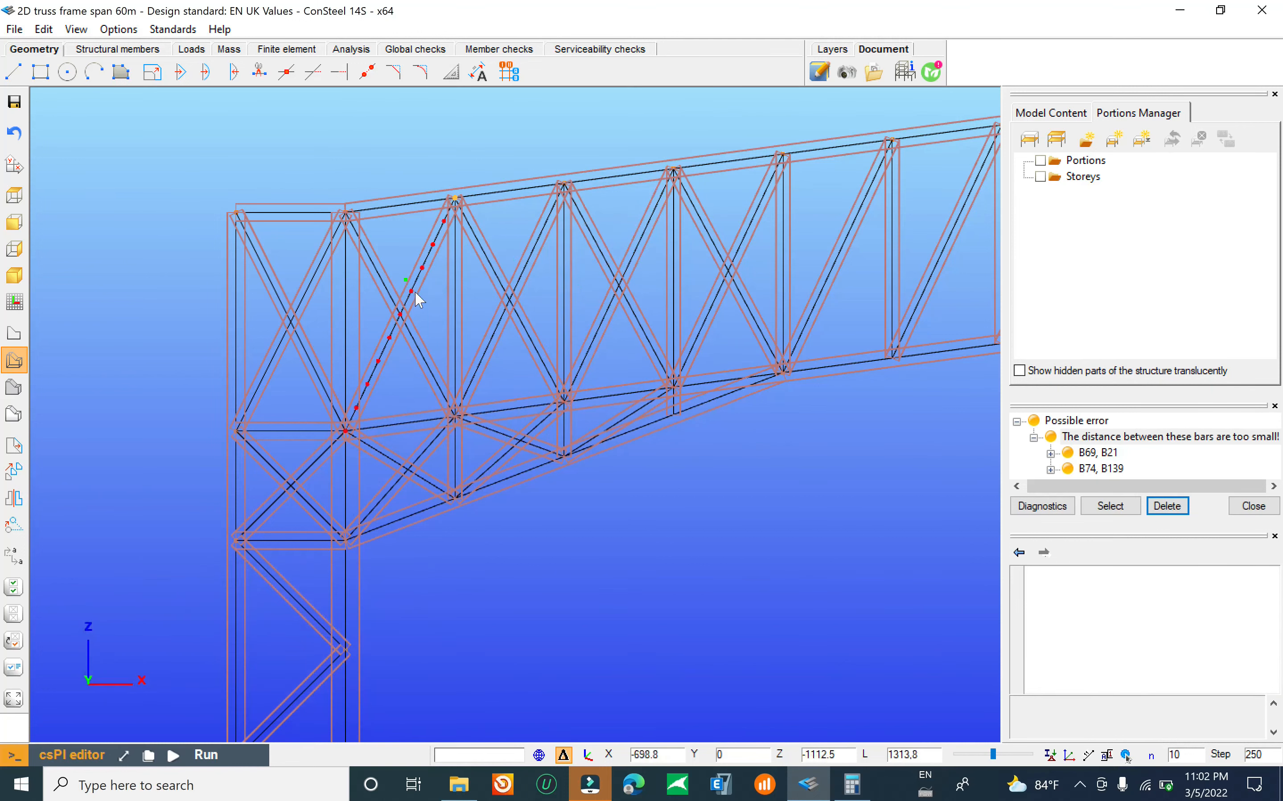
Step: Select the two copied diagonals near the left column and compare their panels with those beside the right column
{"action": "scroll", "coordinate": [419, 295], "scroll_direction": "up", "scroll_amount": 2}
{"action": "left_click", "coordinate": [401, 244]}
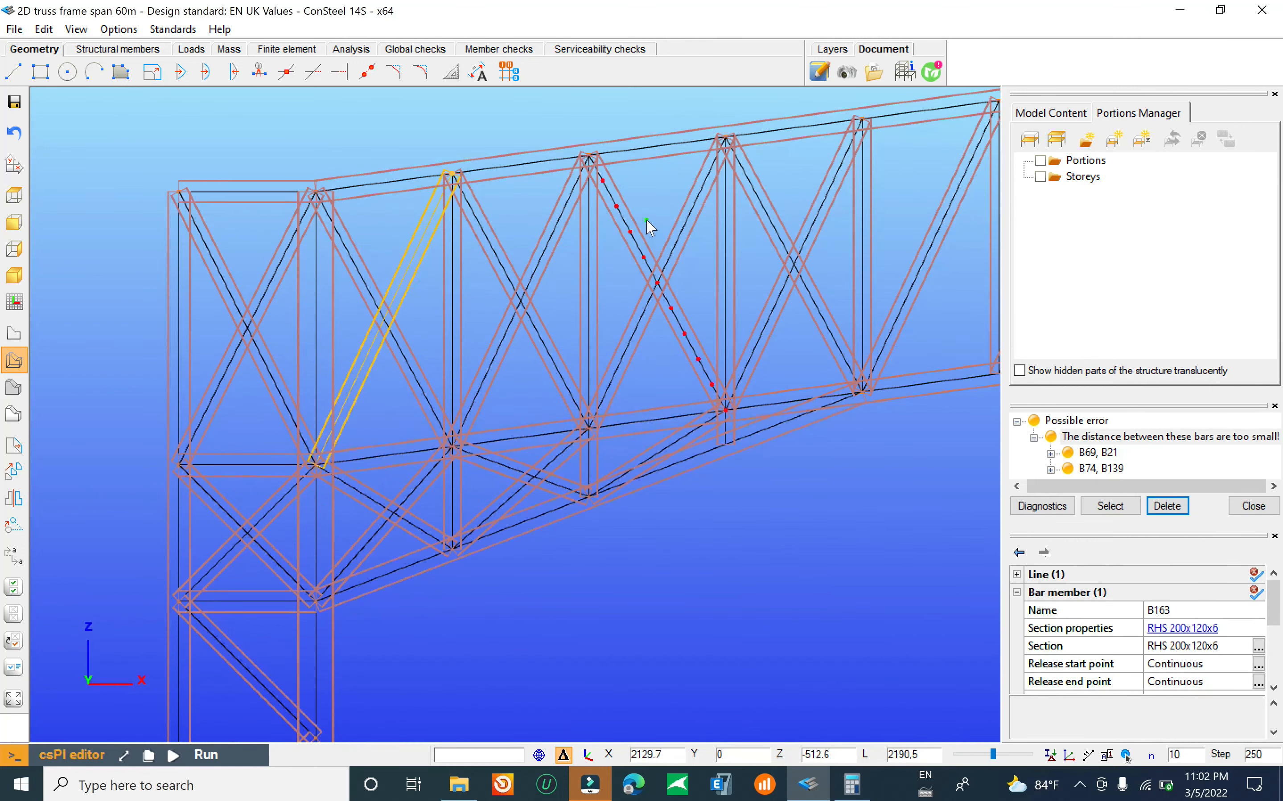
{"action": "left_click", "coordinate": [620, 249]}
{"action": "scroll", "coordinate": [620, 249], "scroll_direction": "down", "scroll_amount": 5}
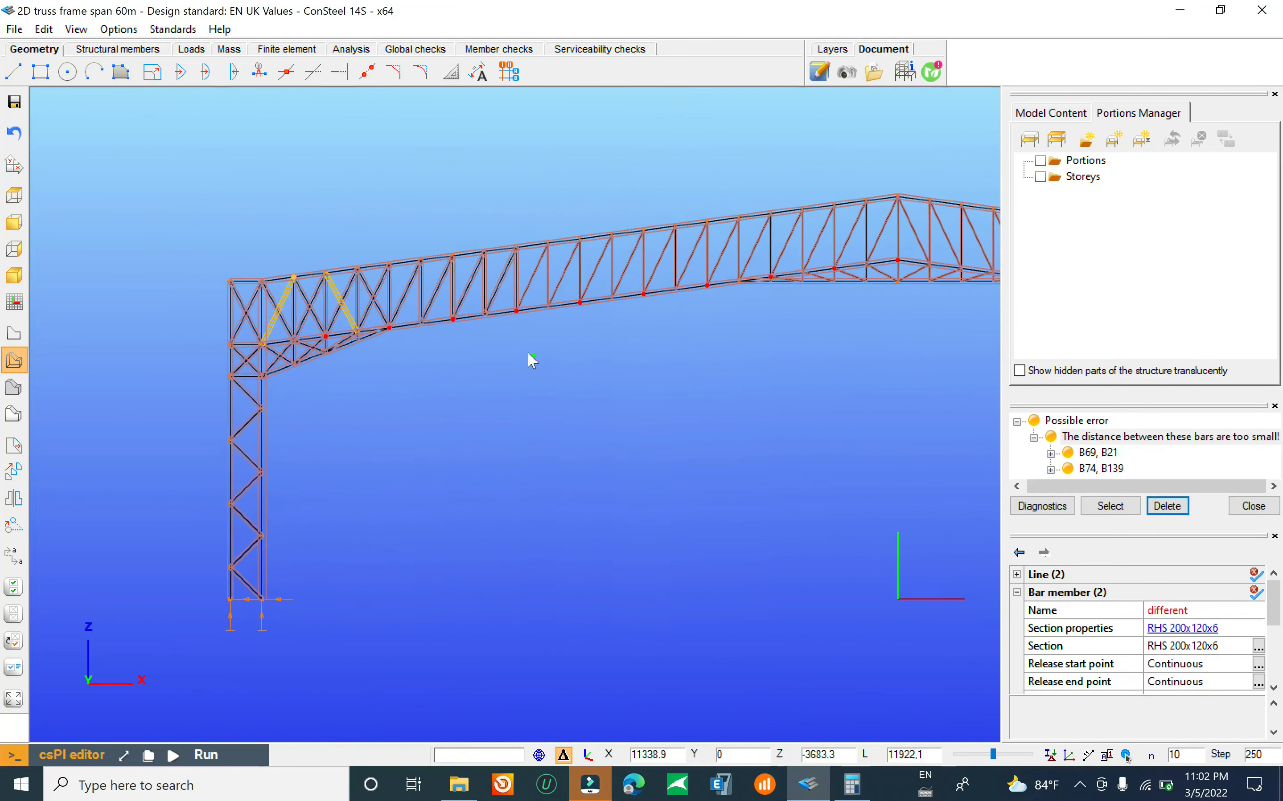
{"action": "scroll", "coordinate": [339, 323], "scroll_direction": "down", "scroll_amount": 3}
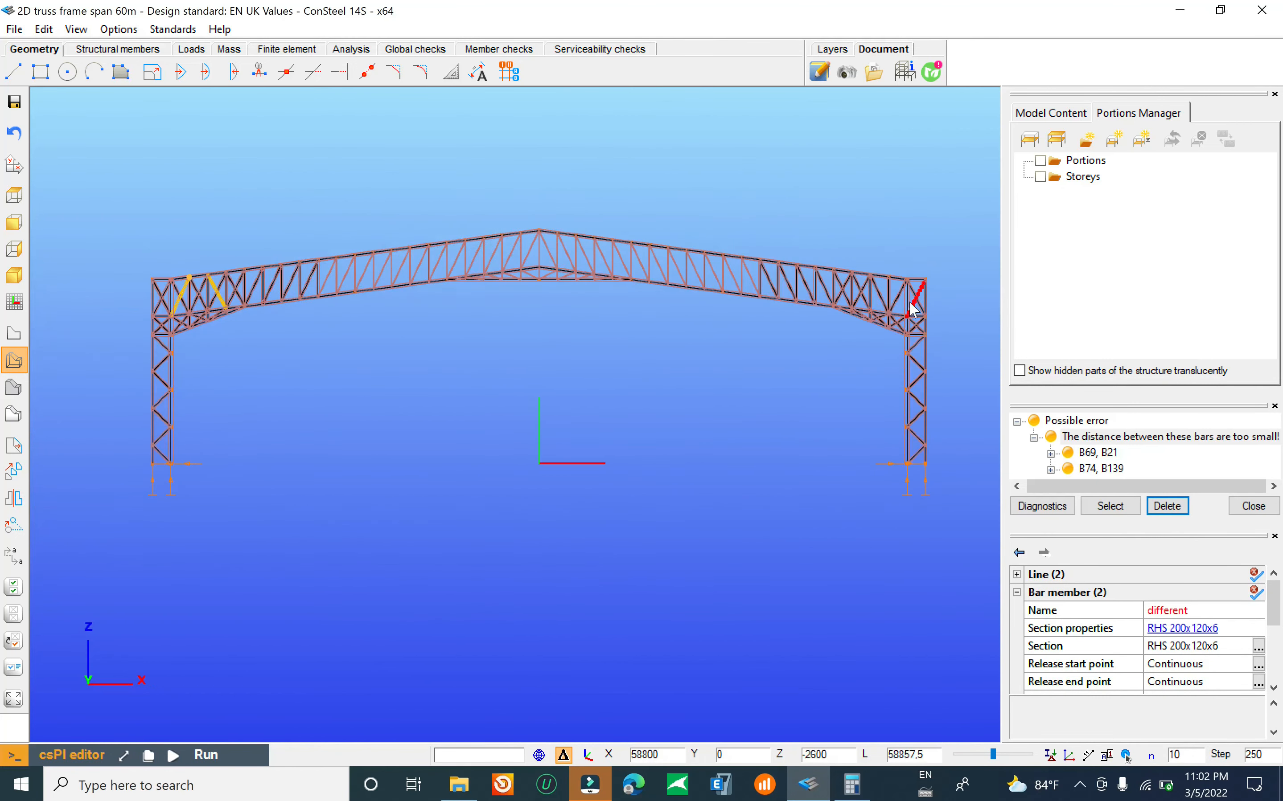
{"action": "scroll", "coordinate": [911, 311], "scroll_direction": "up", "scroll_amount": 1}
{"action": "scroll", "coordinate": [908, 297], "scroll_direction": "down", "scroll_amount": 1}
{"action": "scroll", "coordinate": [907, 294], "scroll_direction": "up", "scroll_amount": 3}
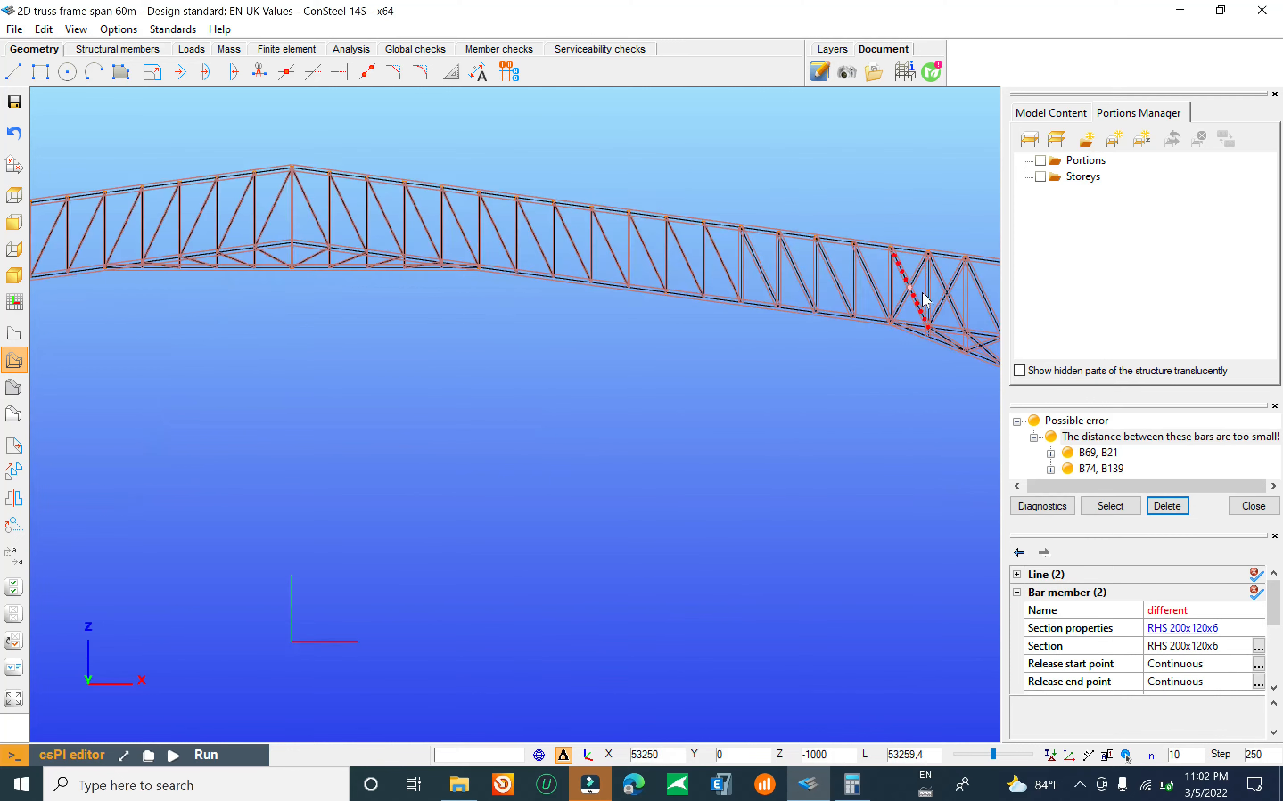
{"action": "scroll", "coordinate": [892, 287], "scroll_direction": "down", "scroll_amount": 3}
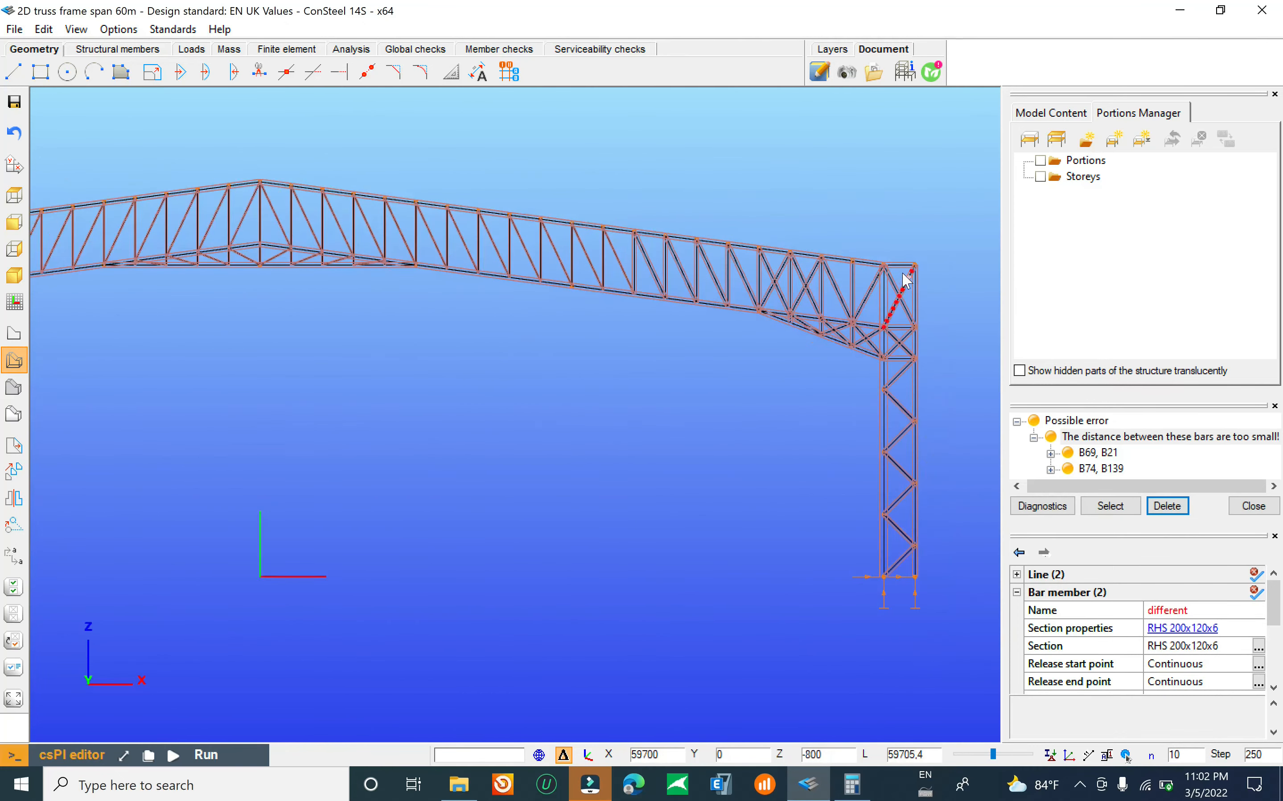
{"action": "scroll", "coordinate": [519, 305], "scroll_direction": "down", "scroll_amount": 1}
{"action": "middle_click_drag", "start_coordinate": [140, 297], "coordinate": [168, 282]}
{"action": "left_click", "coordinate": [389, 335]}
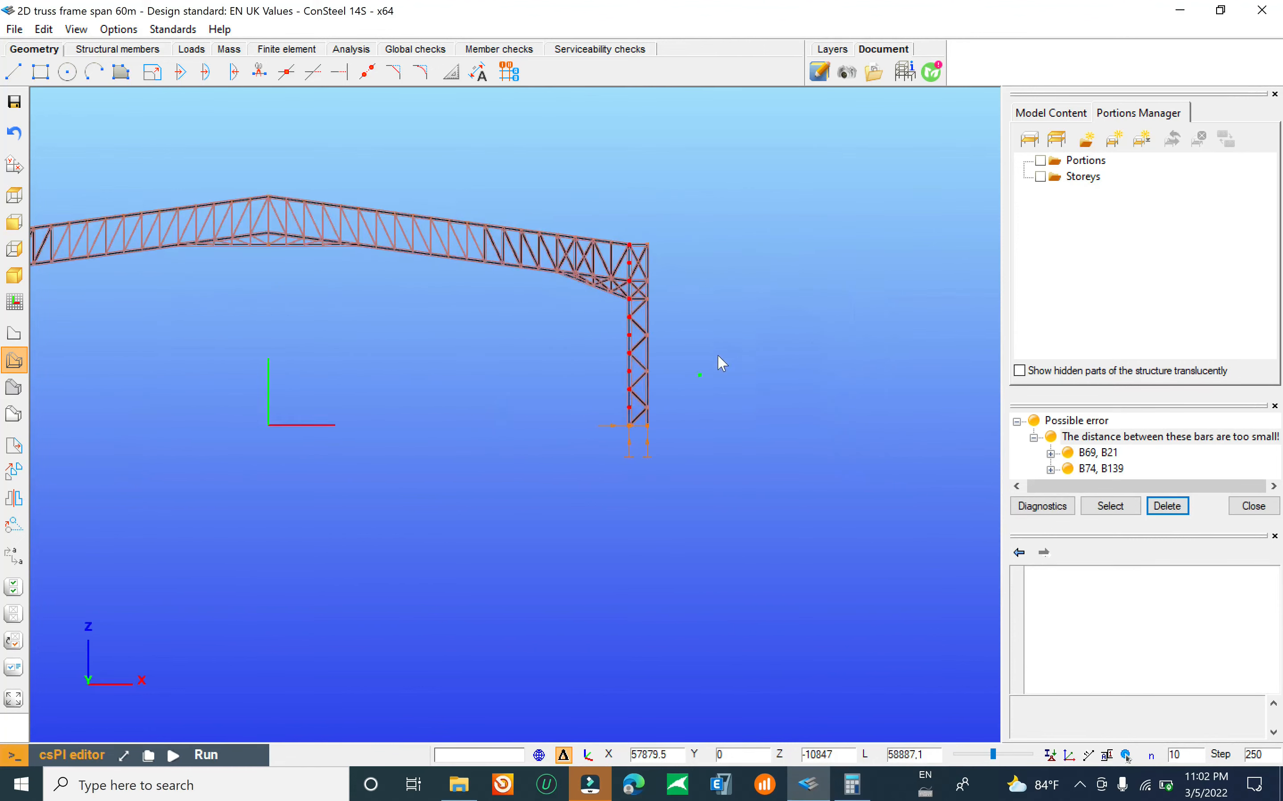
Step: Copy diagonal B73 one panel toward the right column to replace a deleted diagonal
{"action": "scroll", "coordinate": [581, 206], "scroll_direction": "up", "scroll_amount": 5}
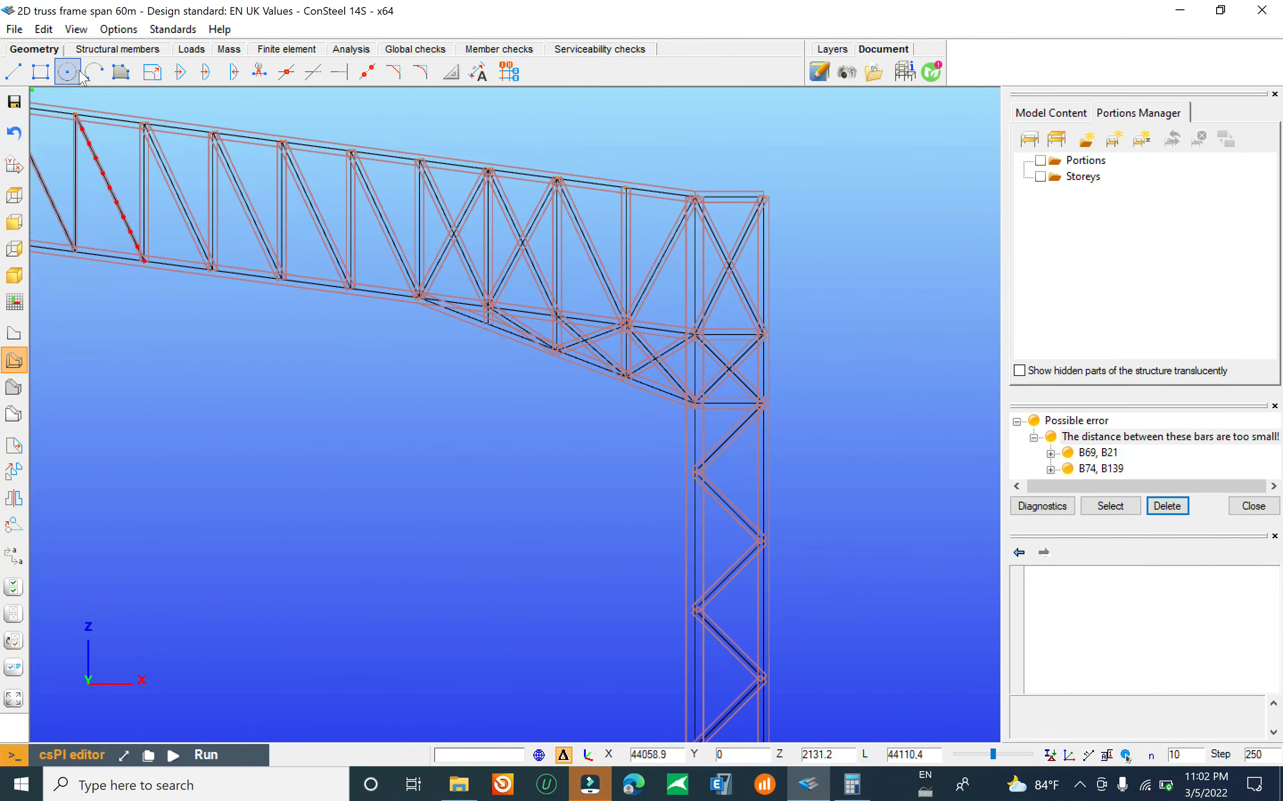
{"action": "scroll", "coordinate": [529, 260], "scroll_direction": "up", "scroll_amount": 3}
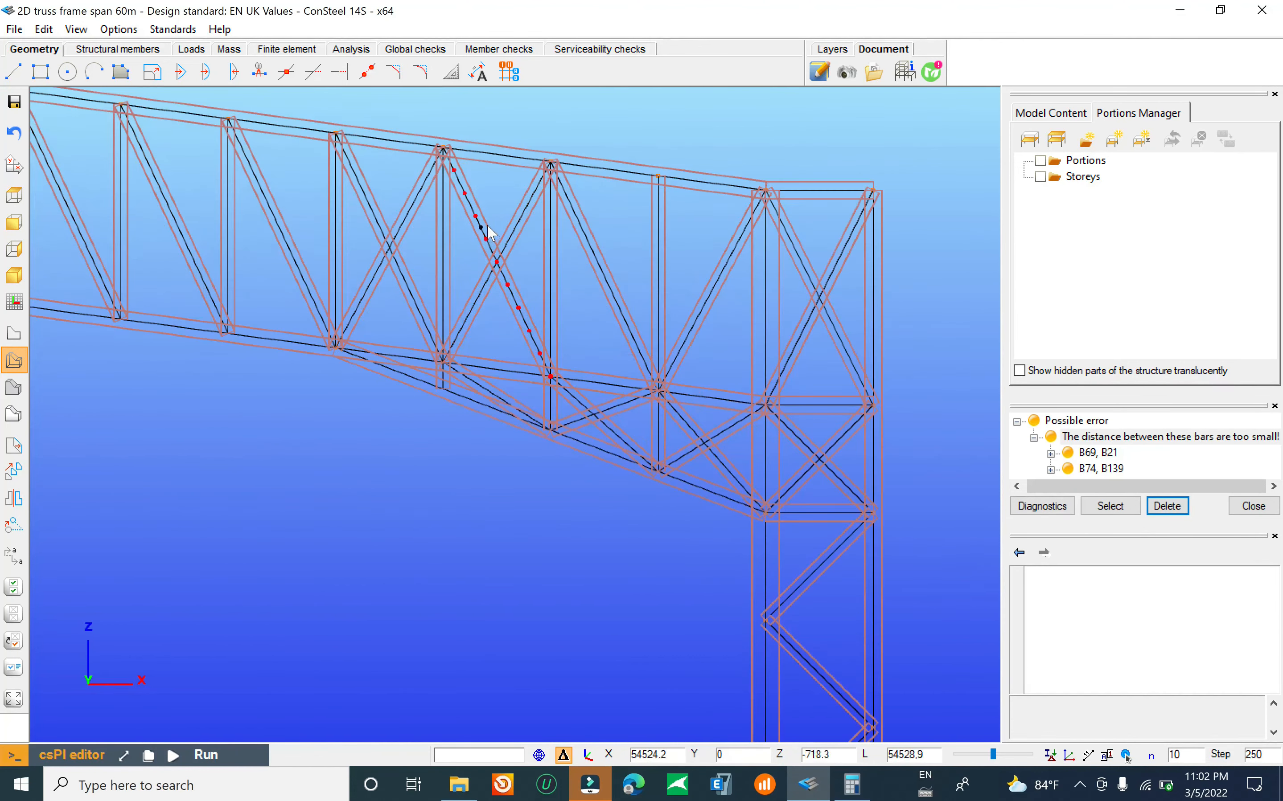
{"action": "left_click", "coordinate": [515, 216]}
{"action": "left_click", "coordinate": [14, 470]}
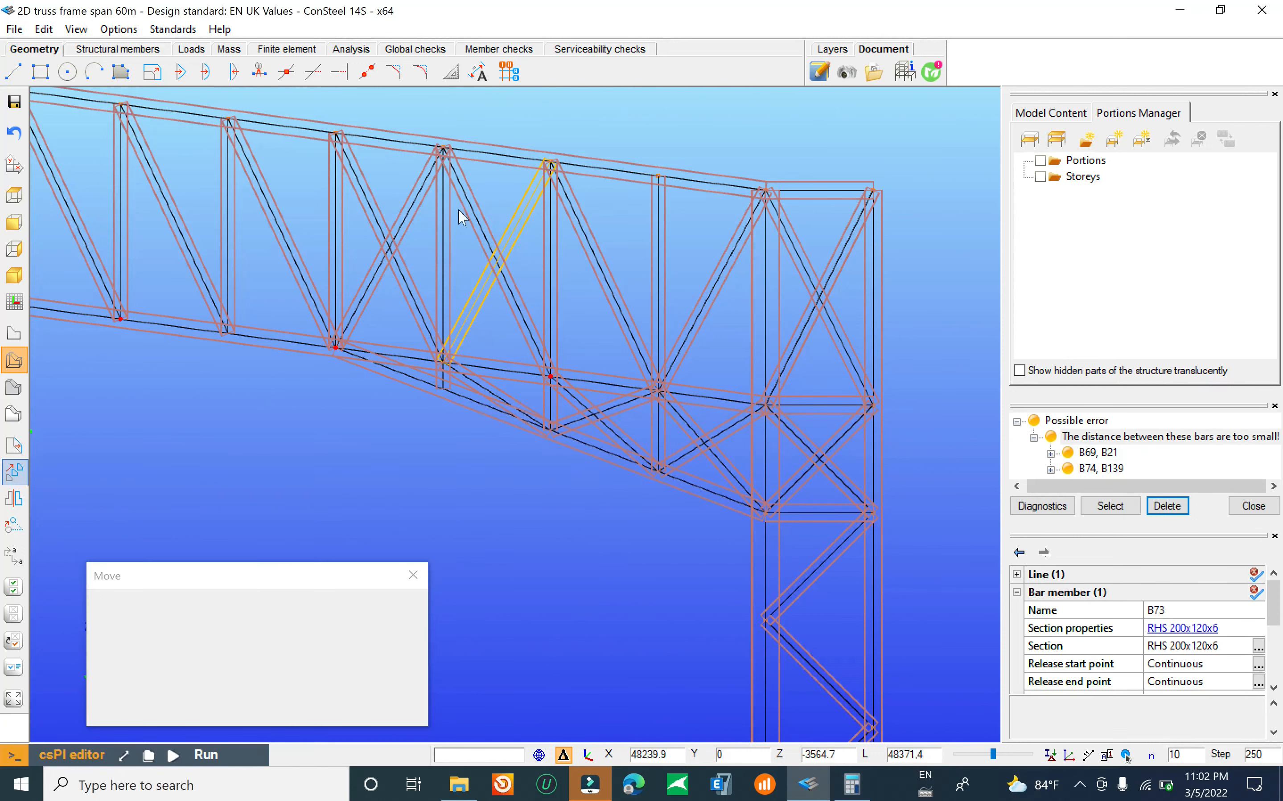
{"action": "left_click", "coordinate": [550, 162]}
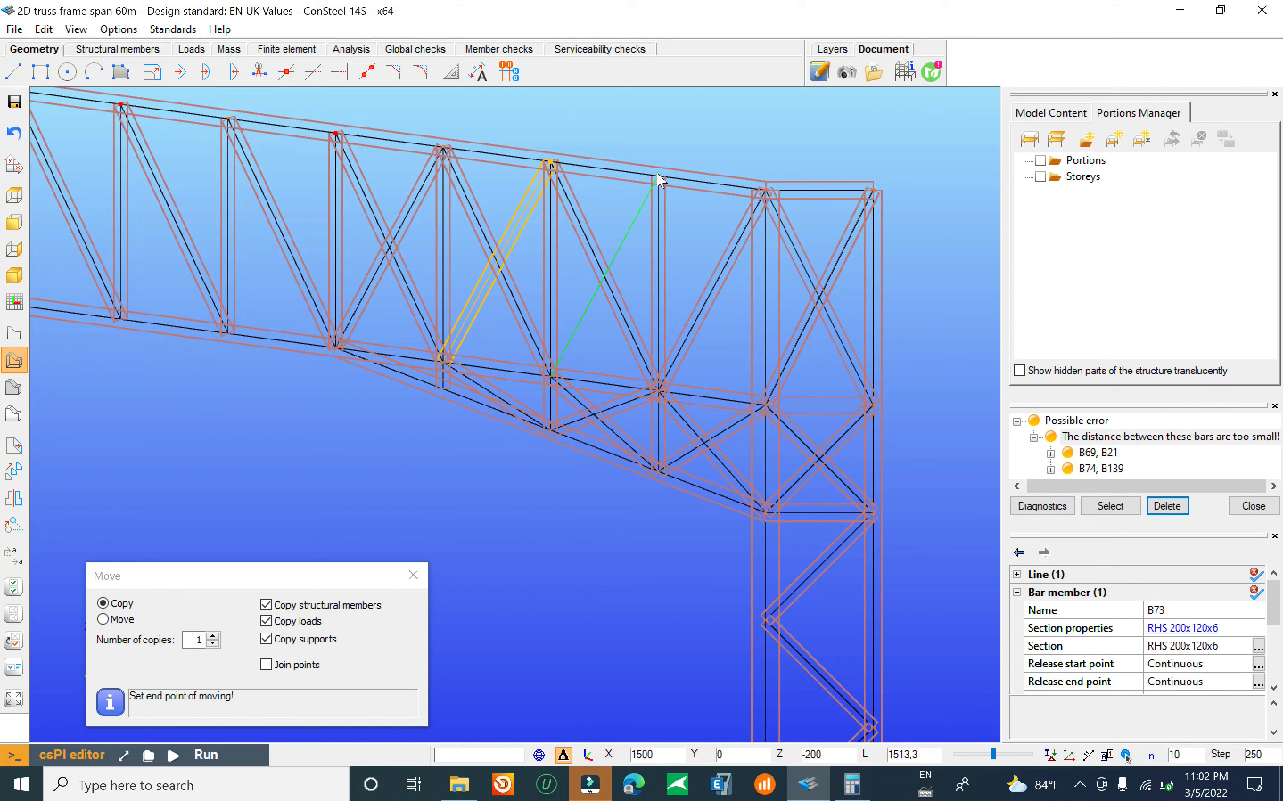
{"action": "key", "text": "Escape"}
{"action": "key", "text": "Escape"}
{"action": "key", "text": "Escape"}
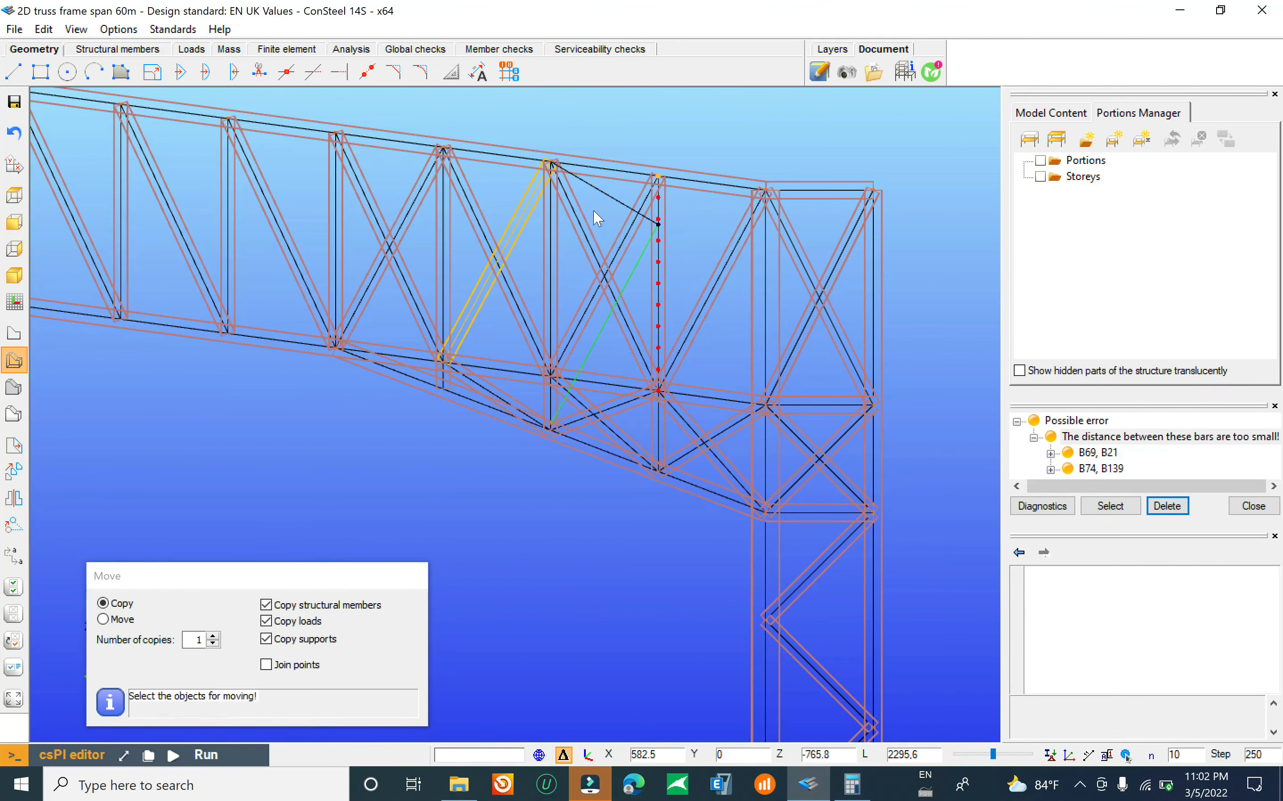
Step: Copy diagonal B102 one panel toward the right column to complete the cross bracing there
{"action": "left_click", "coordinate": [575, 221]}
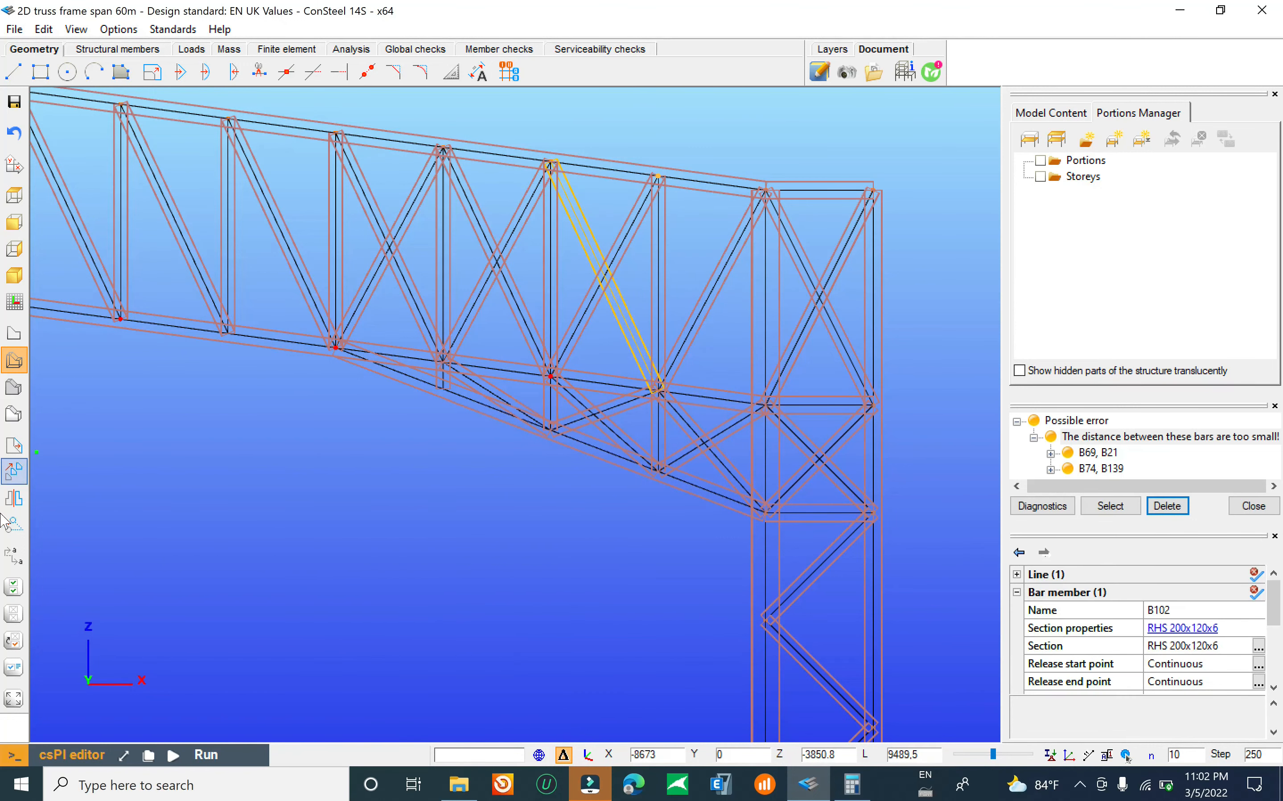
{"action": "left_click", "coordinate": [18, 472]}
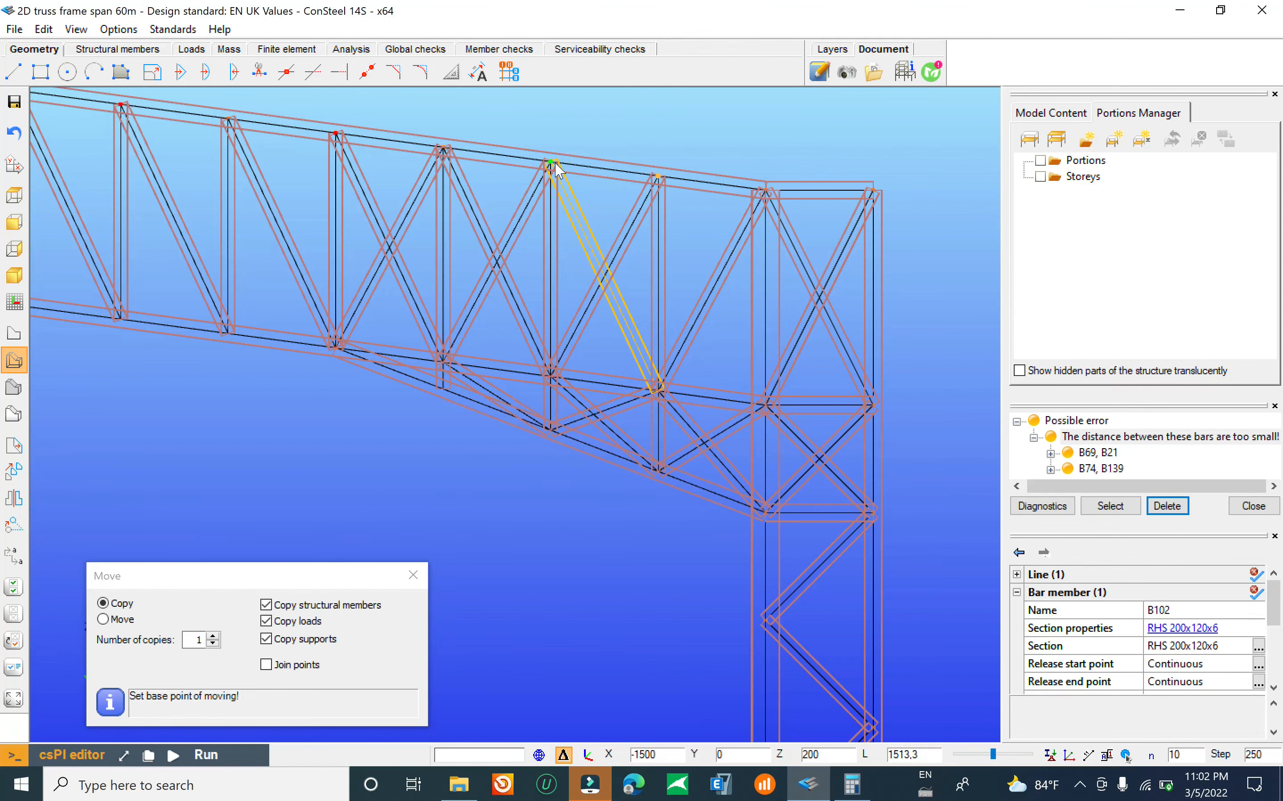
{"action": "left_click", "coordinate": [616, 177]}
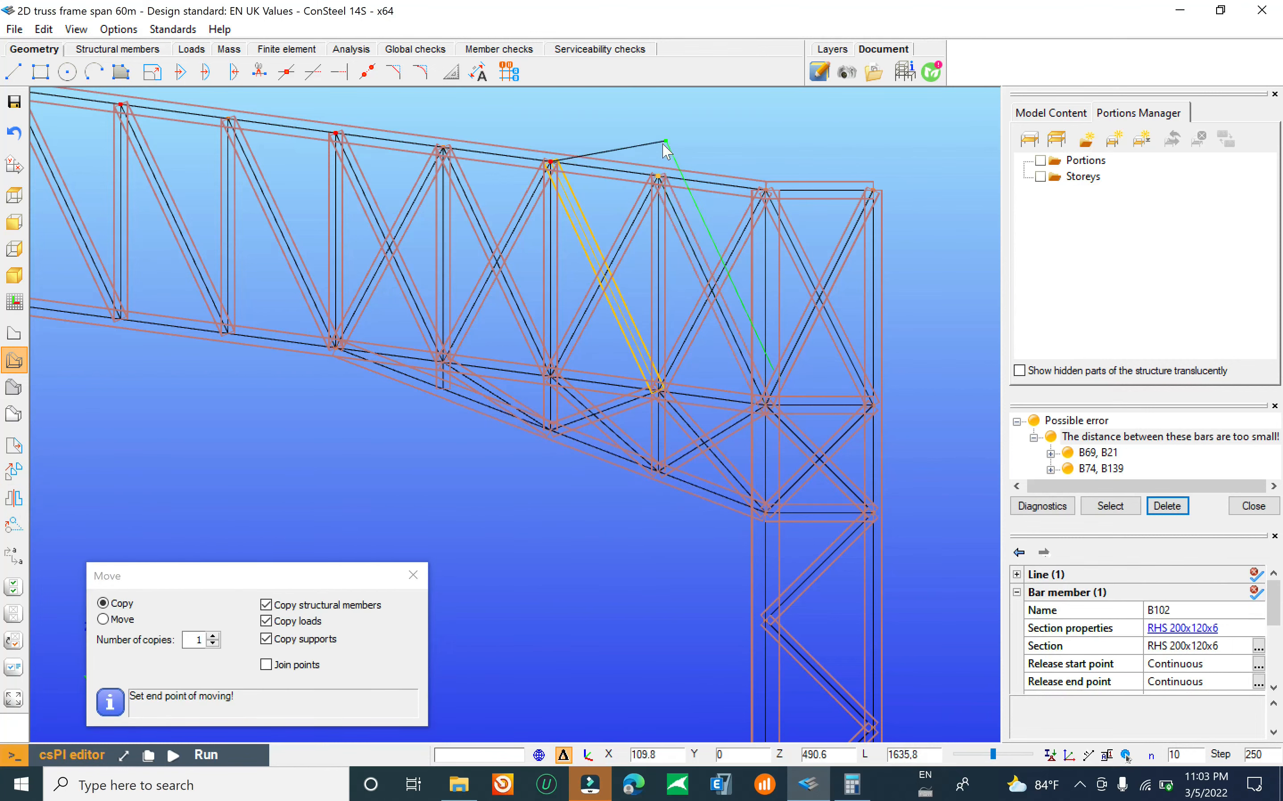
{"action": "scroll", "coordinate": [763, 201], "scroll_direction": "down", "scroll_amount": 3}
{"action": "scroll", "coordinate": [763, 201], "scroll_direction": "down", "scroll_amount": 3}
{"action": "left_click", "coordinate": [590, 315]}
{"action": "key", "text": "Escape"}
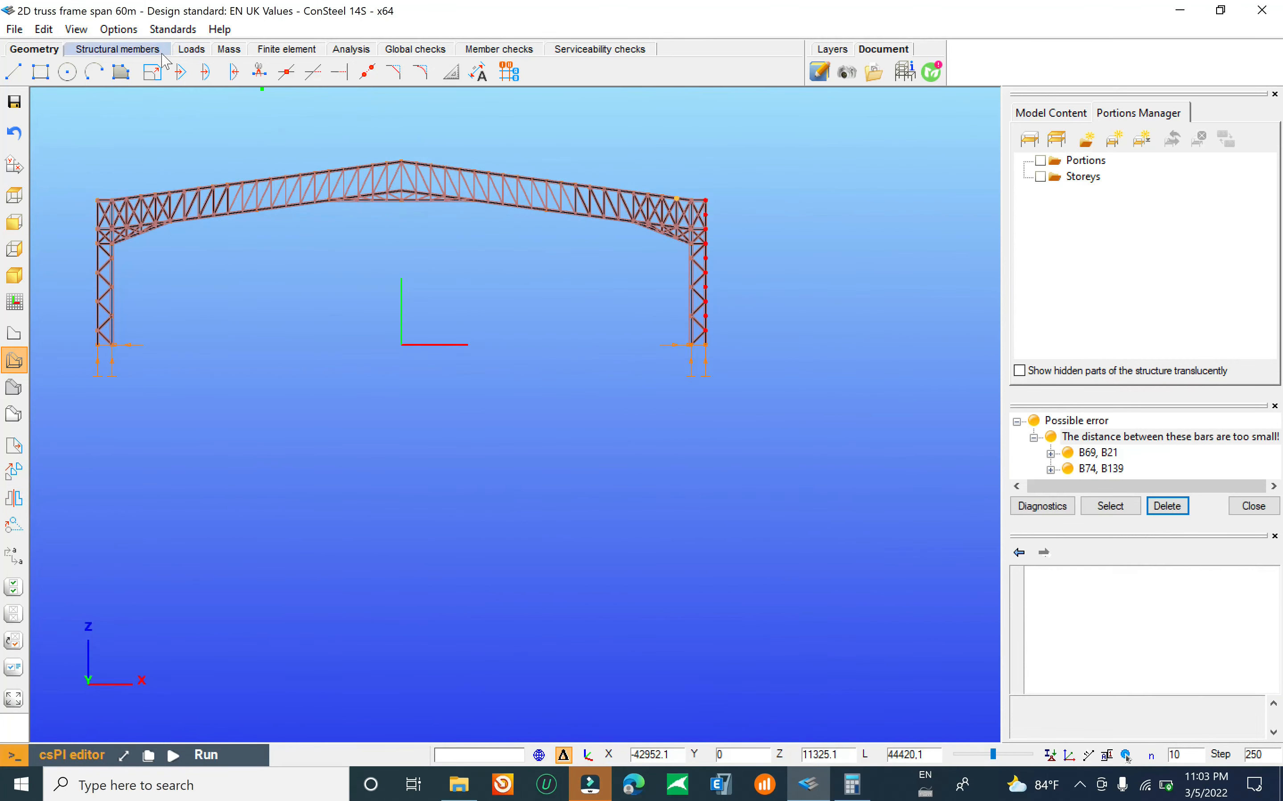
Step: Run the structural analysis and repeat the model diagnostics on the repaired truss frame
{"action": "left_click", "coordinate": [351, 49]}
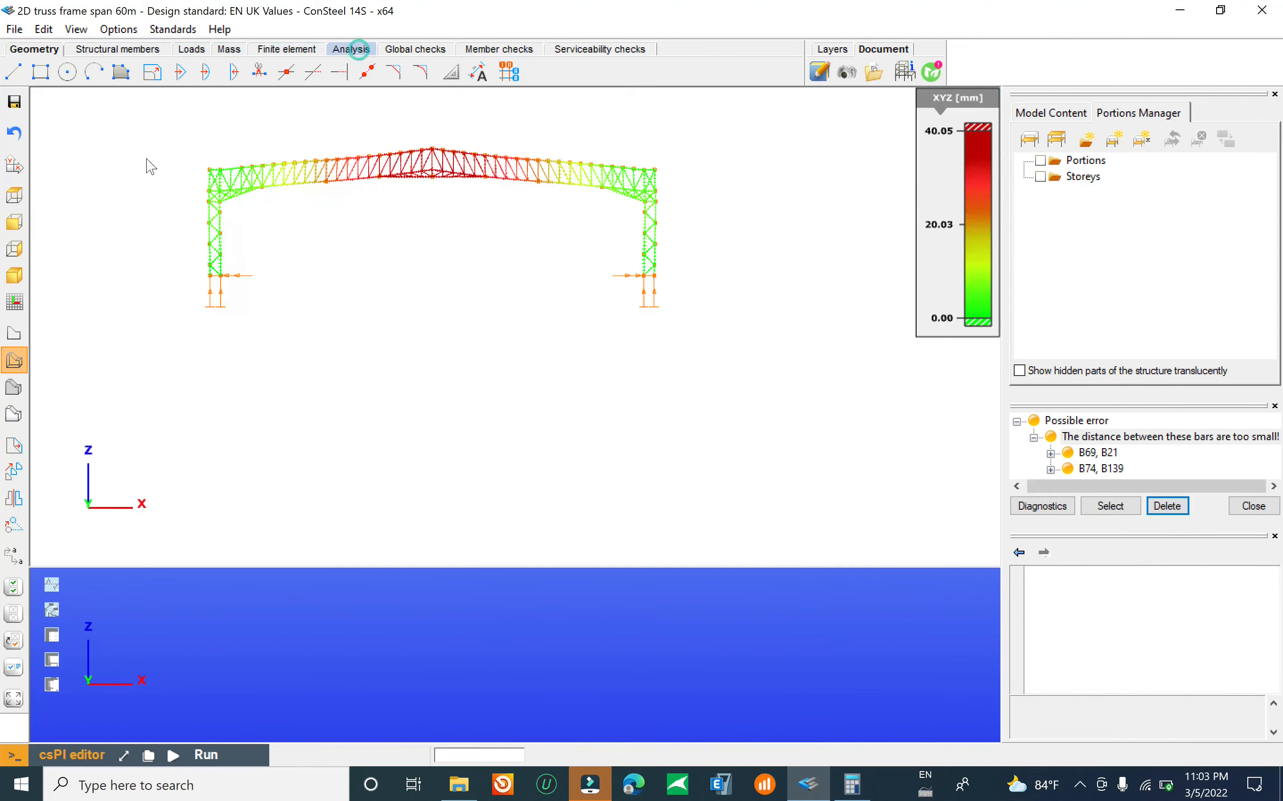
{"action": "left_click", "coordinate": [14, 72]}
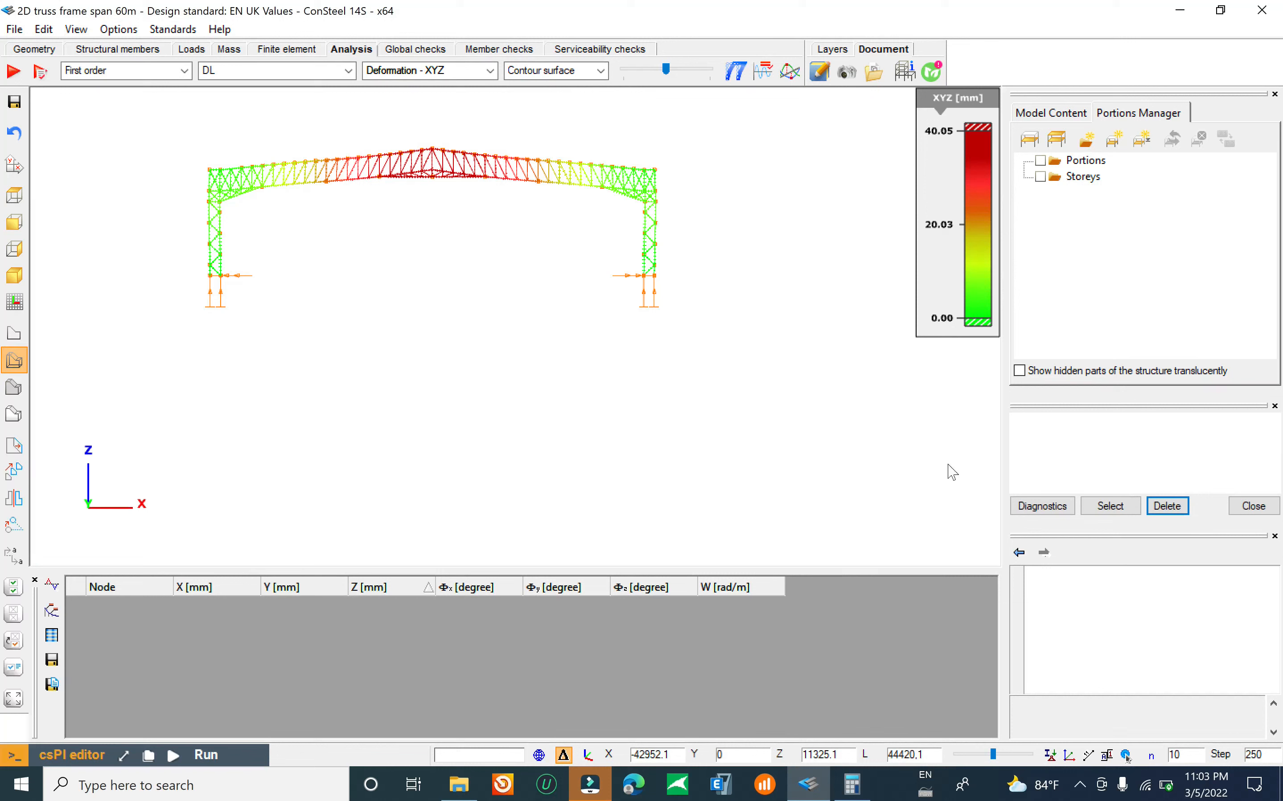
{"action": "left_click", "coordinate": [1029, 505]}
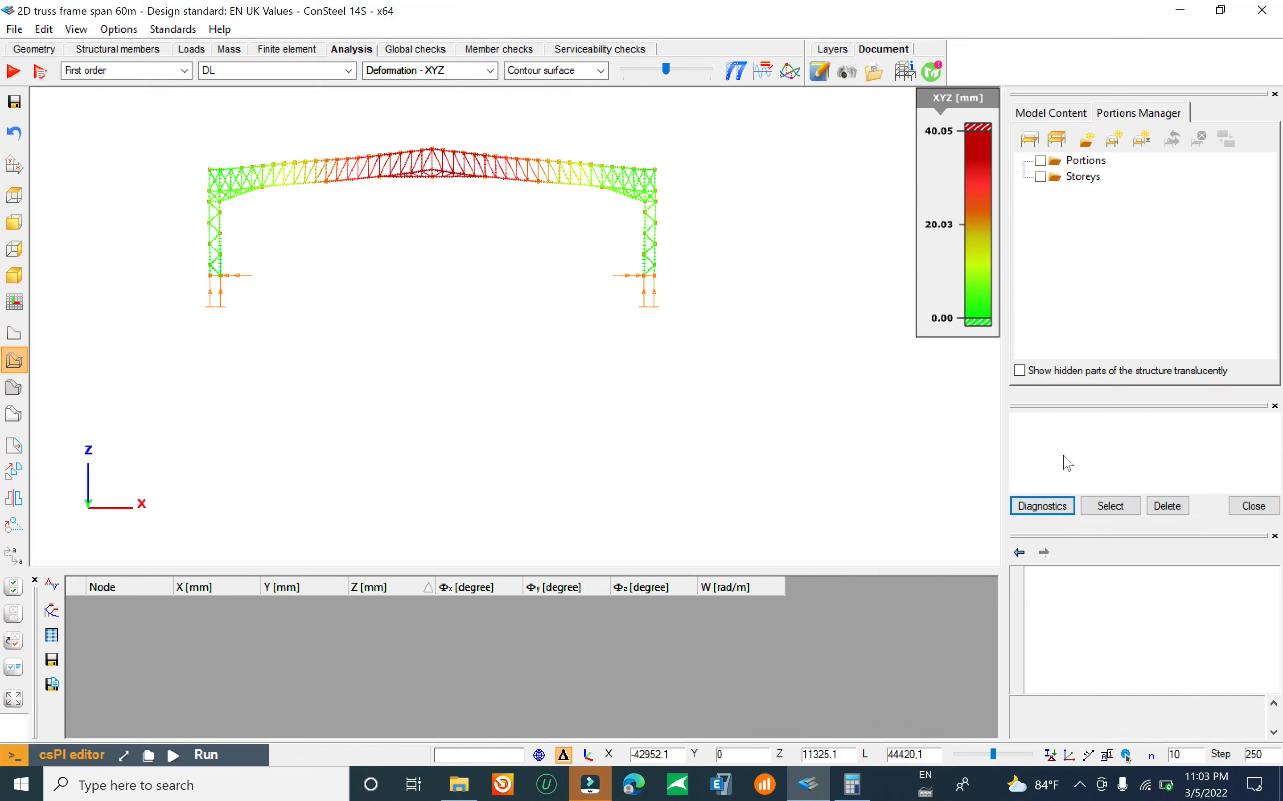
{"action": "left_click", "coordinate": [1039, 506]}
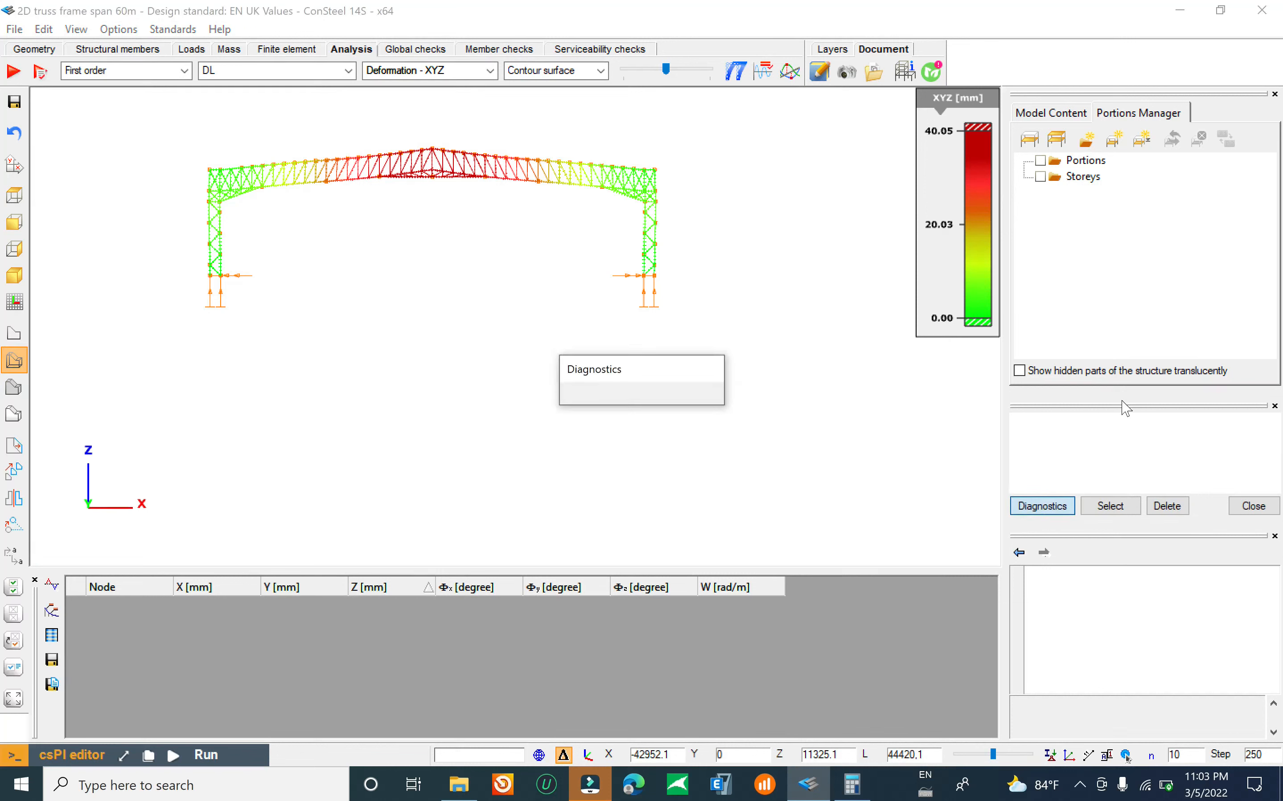
{"action": "left_click", "coordinate": [16, 36]}
{"action": "left_click", "coordinate": [45, 114]}
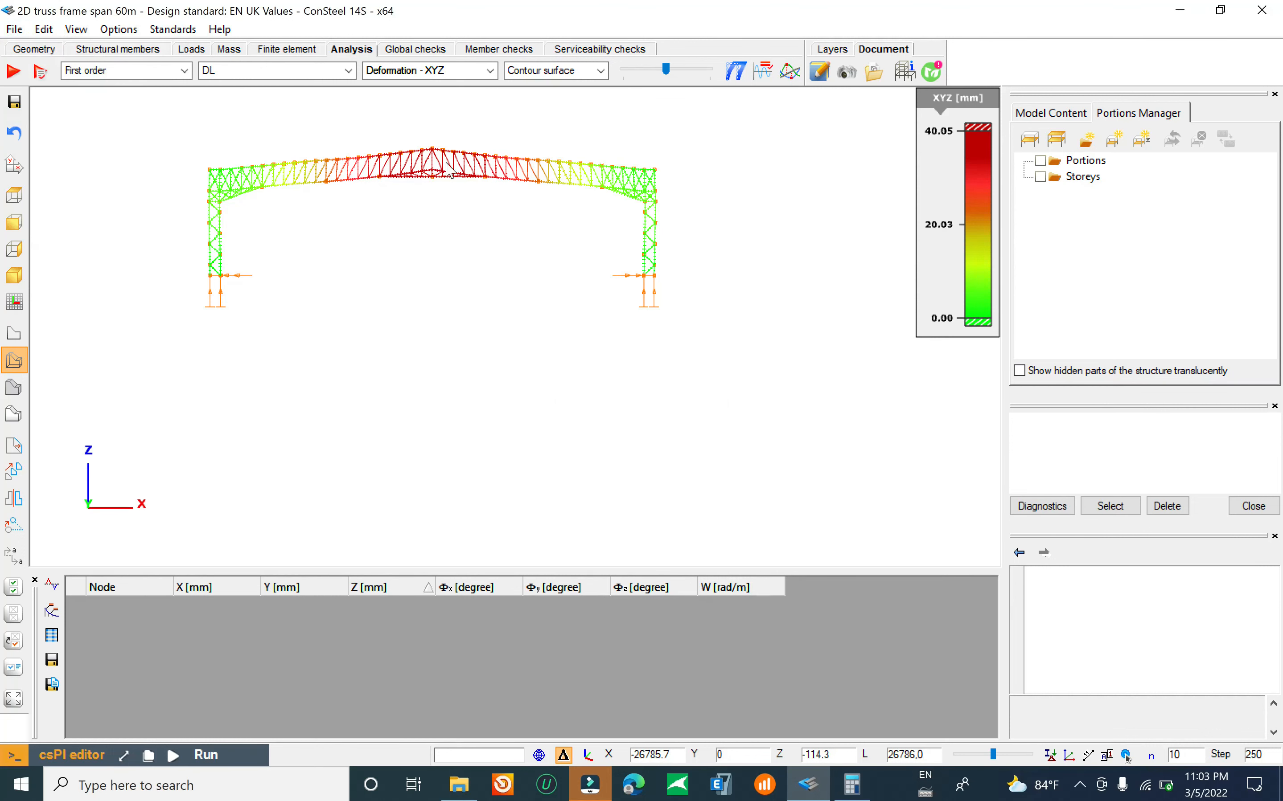
Step: Display the first-order XYZ deformation for the serviceability case Load combination-6
{"action": "left_click", "coordinate": [147, 68]}
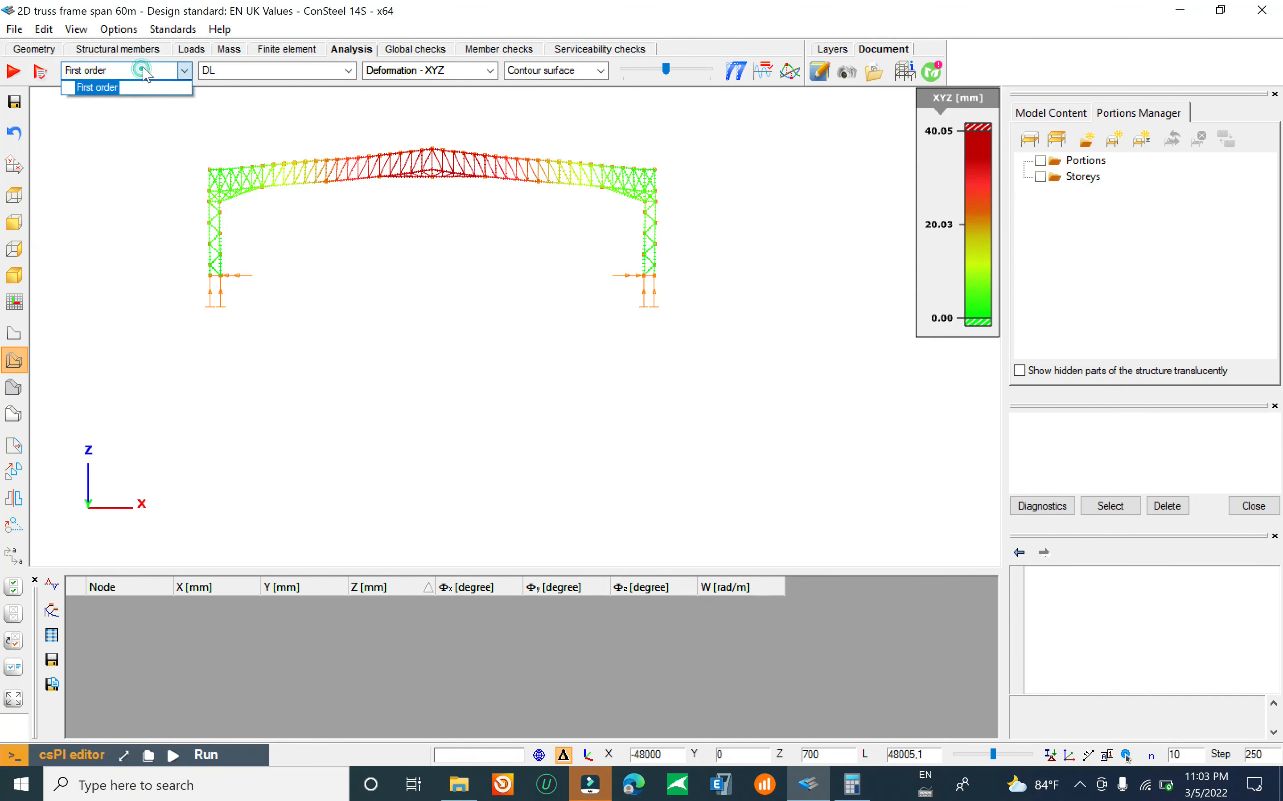
{"action": "left_click", "coordinate": [148, 73]}
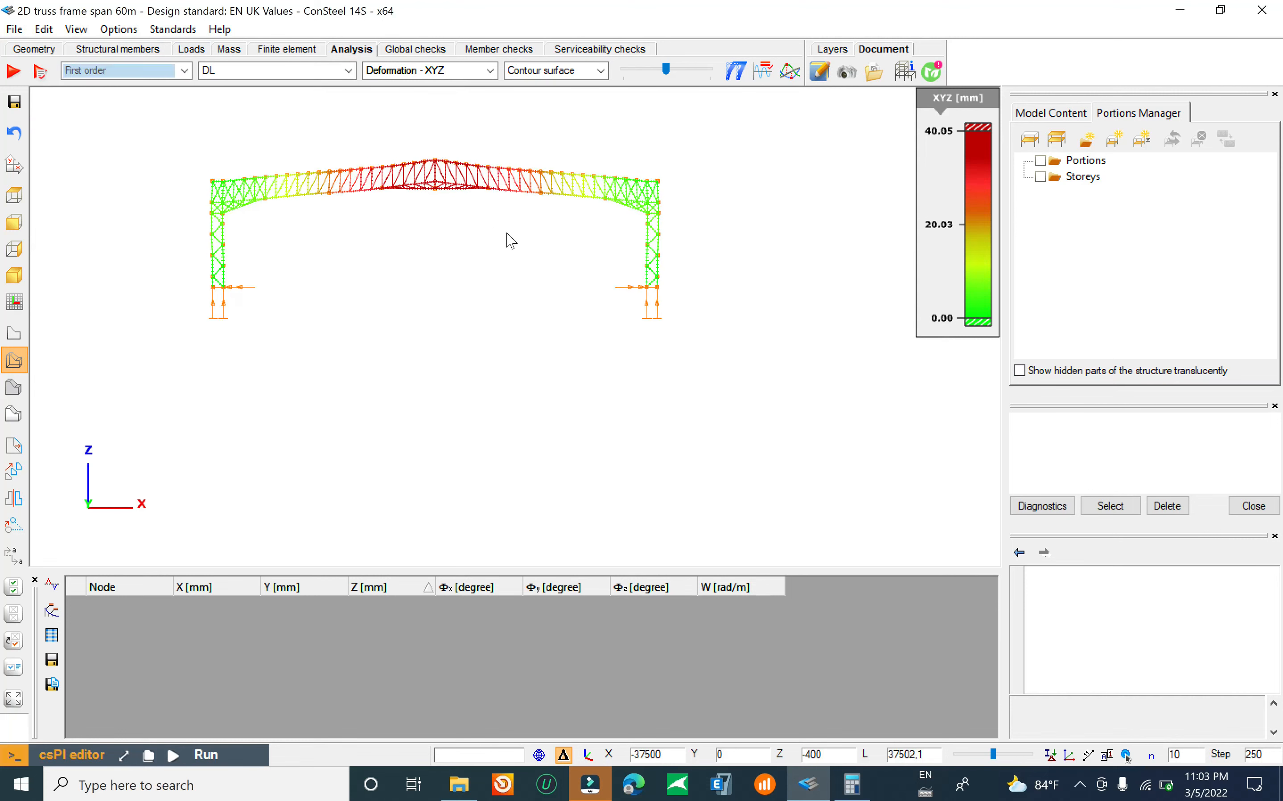
{"action": "left_click", "coordinate": [301, 73]}
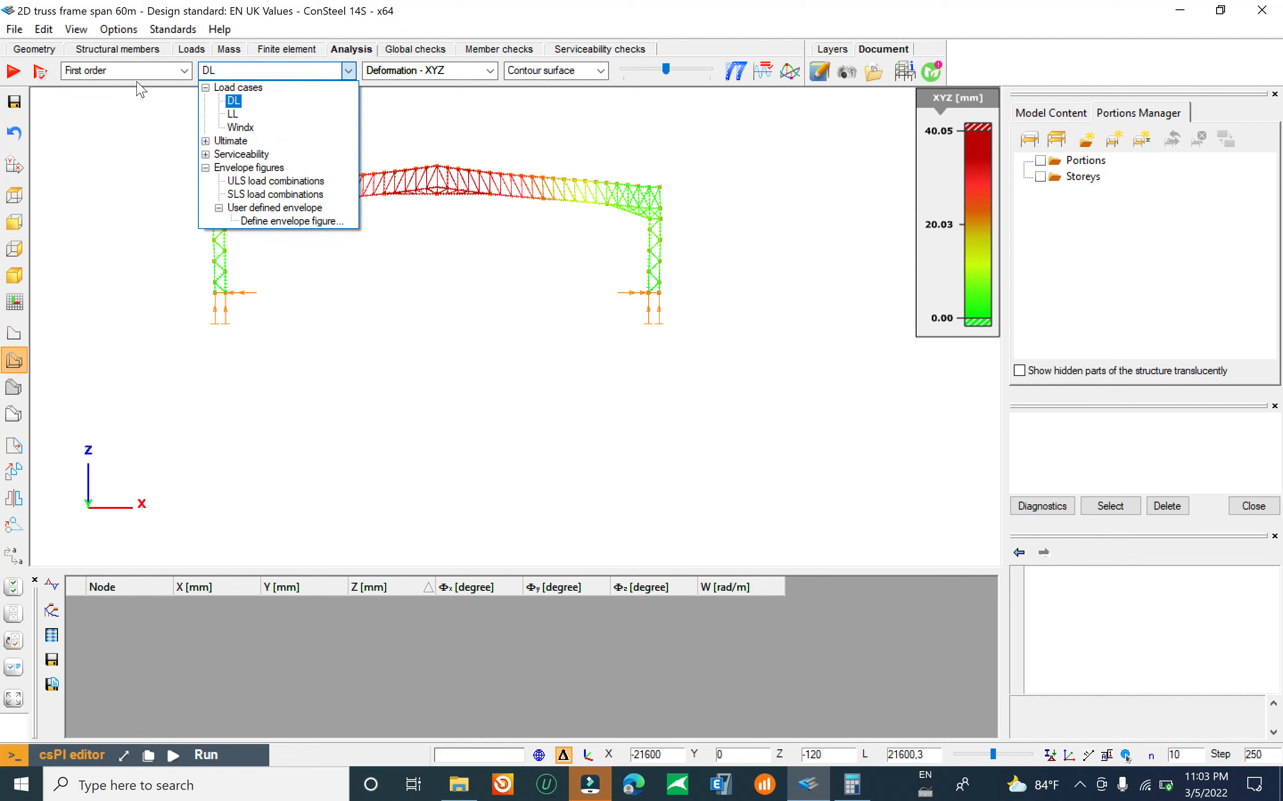
{"action": "left_click", "coordinate": [205, 154]}
{"action": "left_click", "coordinate": [255, 166]}
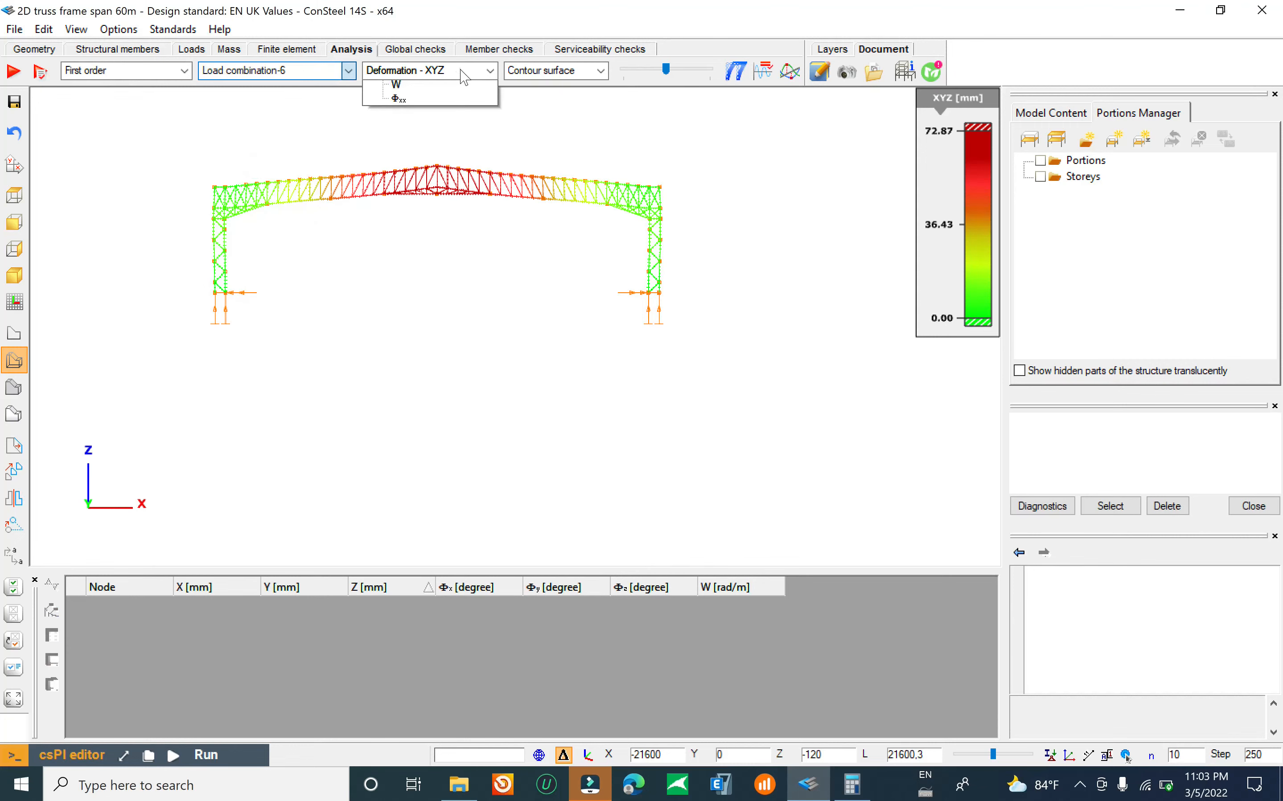
{"action": "left_click", "coordinate": [424, 70]}
{"action": "left_click", "coordinate": [419, 84]}
Step: Place a deformation marker on the mid-span node of the truss's horizontal bottom tie
{"action": "mouse_move", "coordinate": [443, 199]}
{"action": "scroll", "coordinate": [443, 199], "scroll_direction": "up", "scroll_amount": 3}
{"action": "middle_click_drag", "start_coordinate": [393, 194], "coordinate": [405, 196]}
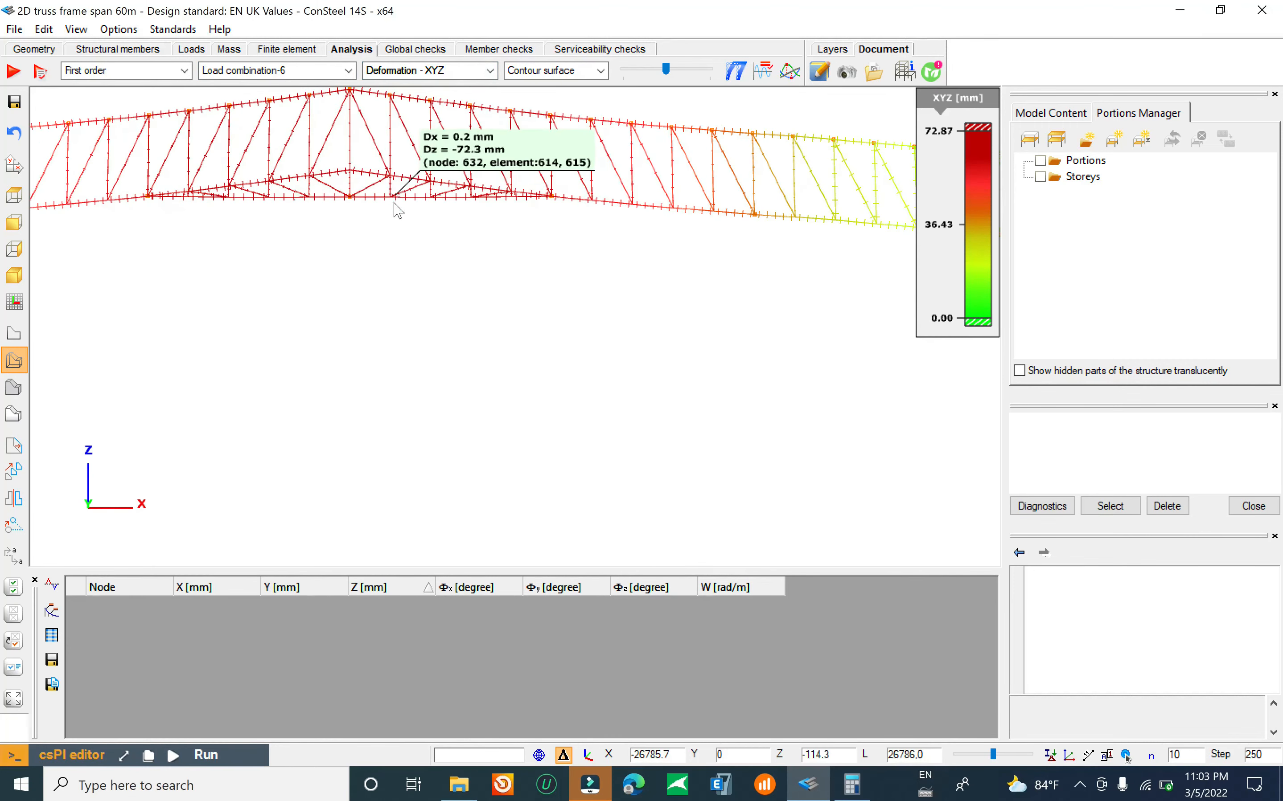
{"action": "right_click", "coordinate": [351, 201]}
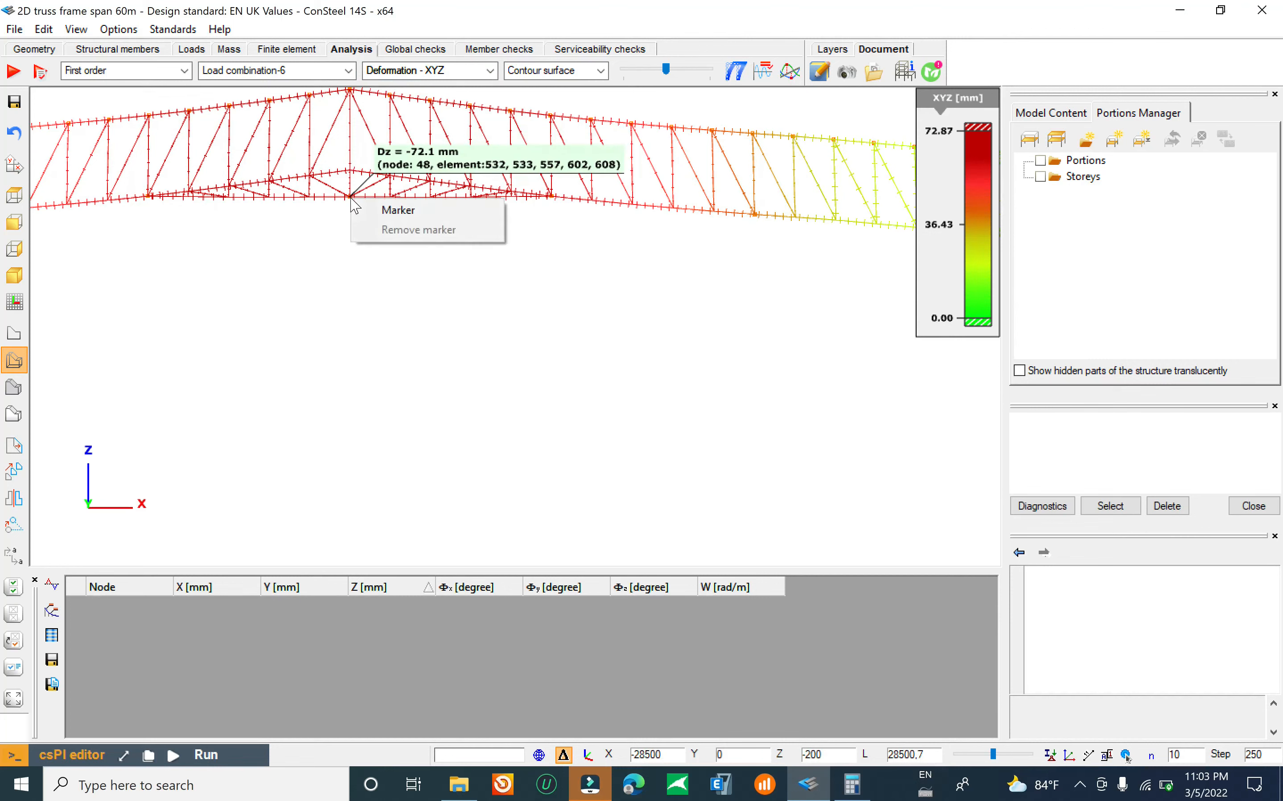
{"action": "left_click", "coordinate": [376, 209]}
{"action": "scroll", "coordinate": [403, 222], "scroll_direction": "down", "scroll_amount": 3}
{"action": "scroll", "coordinate": [416, 201], "scroll_direction": "up", "scroll_amount": 3}
{"action": "scroll", "coordinate": [416, 201], "scroll_direction": "down", "scroll_amount": 4}
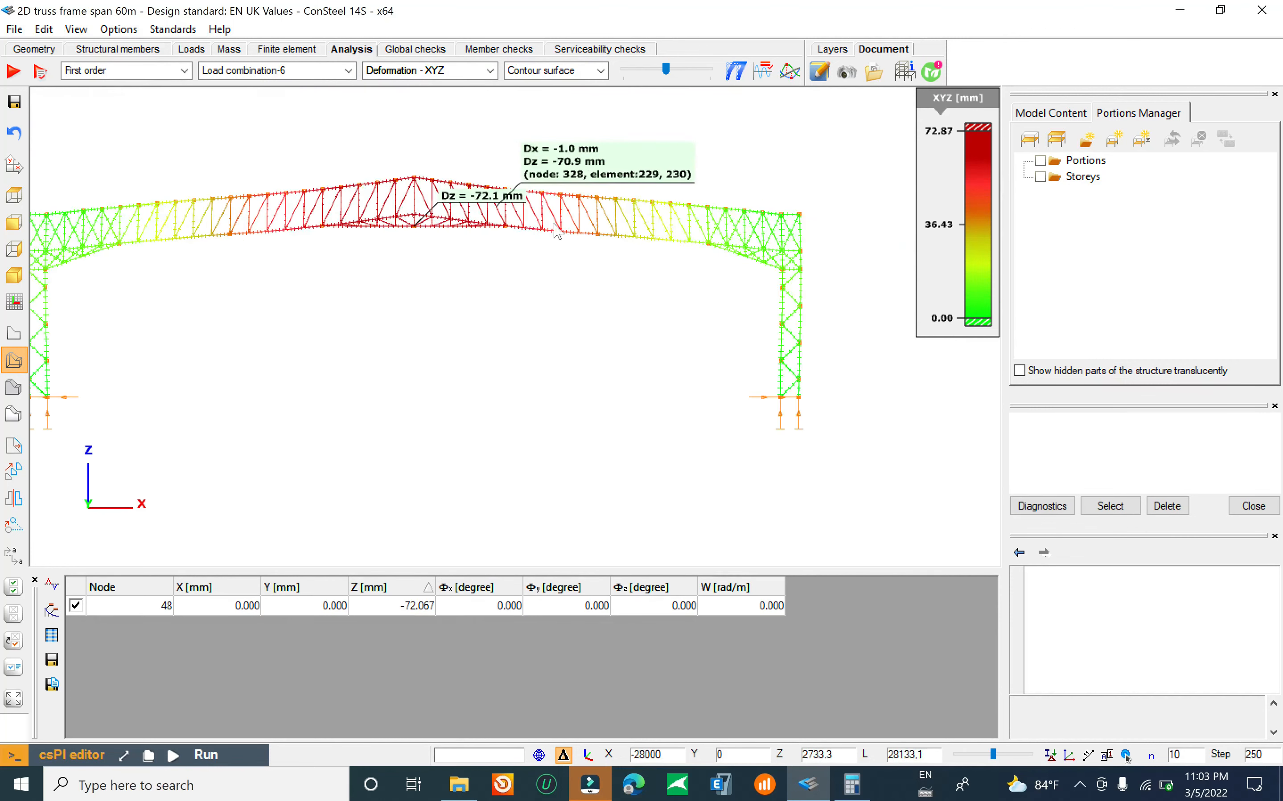
Step: Place deformation markers on the outer top corner nodes of the left and right columns
{"action": "scroll", "coordinate": [291, 233], "scroll_direction": "up", "scroll_amount": 4}
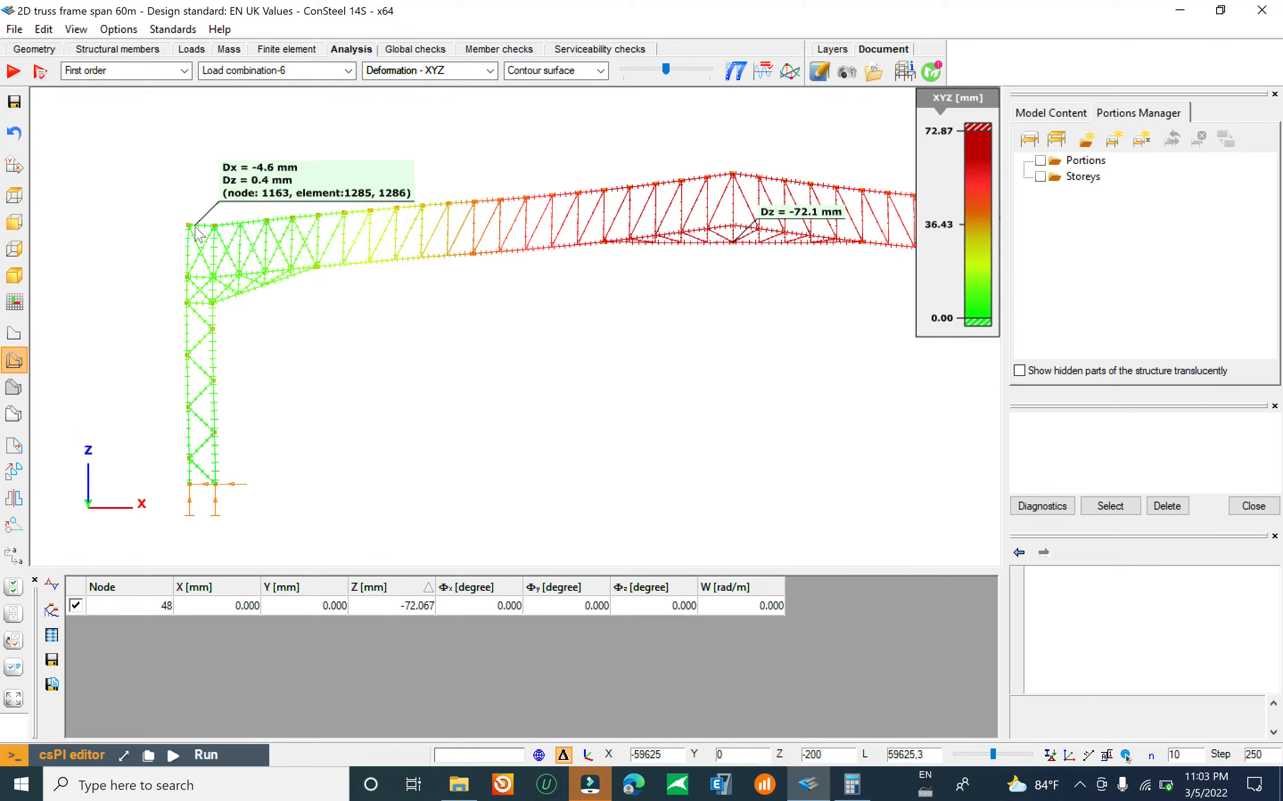
{"action": "right_click", "coordinate": [188, 227]}
{"action": "left_click", "coordinate": [206, 238]}
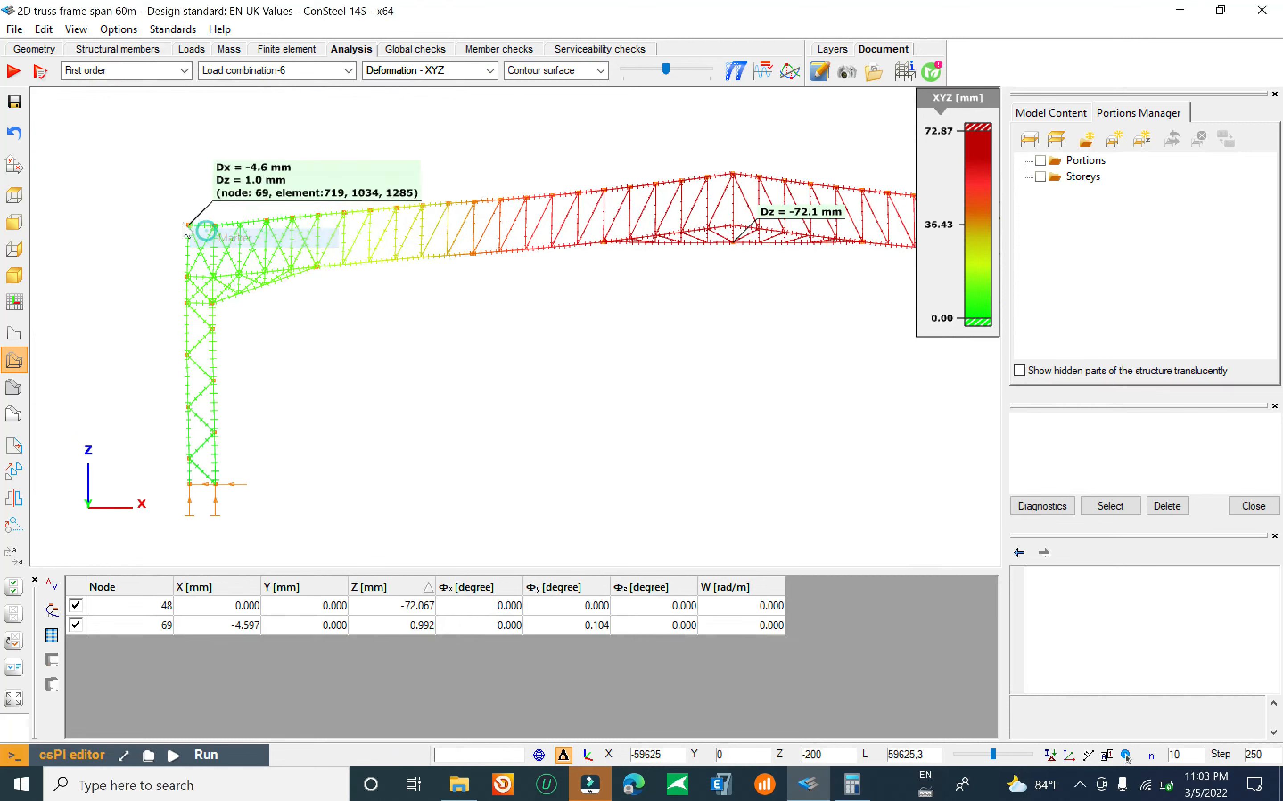
{"action": "scroll", "coordinate": [170, 245], "scroll_direction": "down", "scroll_amount": 5}
{"action": "scroll", "coordinate": [580, 235], "scroll_direction": "up", "scroll_amount": 3}
{"action": "scroll", "coordinate": [755, 246], "scroll_direction": "up", "scroll_amount": 3}
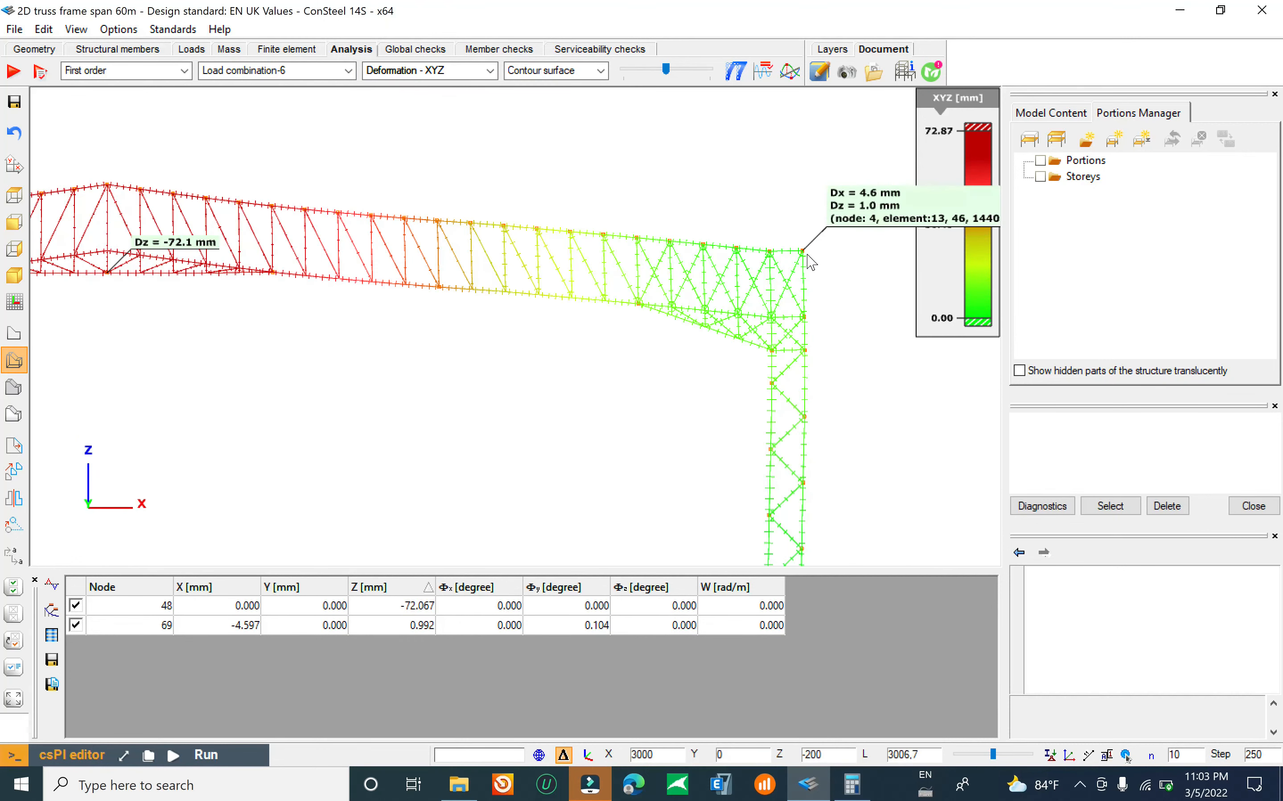
{"action": "right_click", "coordinate": [814, 252]}
{"action": "left_click", "coordinate": [846, 266]}
{"action": "scroll", "coordinate": [742, 266], "scroll_direction": "down", "scroll_amount": 3}
{"action": "scroll", "coordinate": [373, 314], "scroll_direction": "up", "scroll_amount": 3}
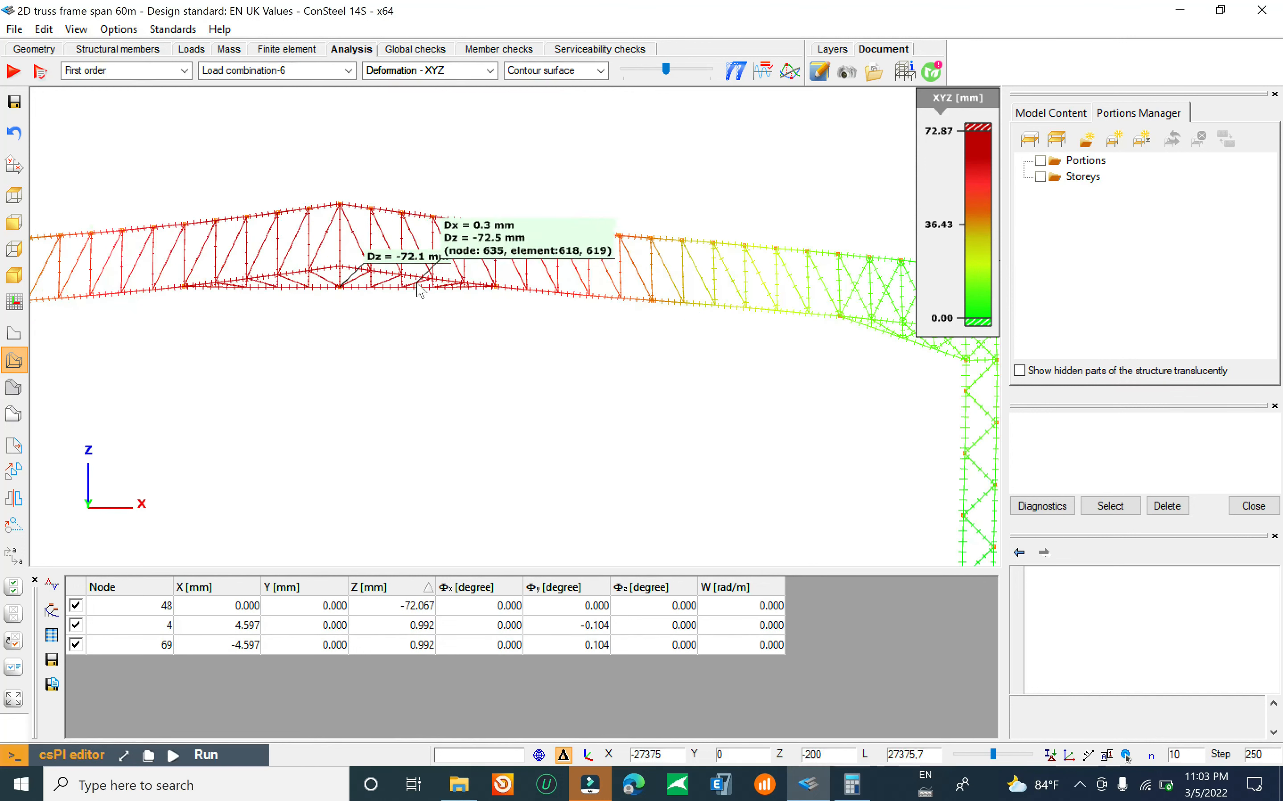
Step: Place deformation markers on the ridge node and on a top-chord node about midway between the ridge and the right column
{"action": "right_click", "coordinate": [340, 204]}
{"action": "left_click", "coordinate": [372, 212]}
{"action": "scroll", "coordinate": [522, 191], "scroll_direction": "down", "scroll_amount": 3}
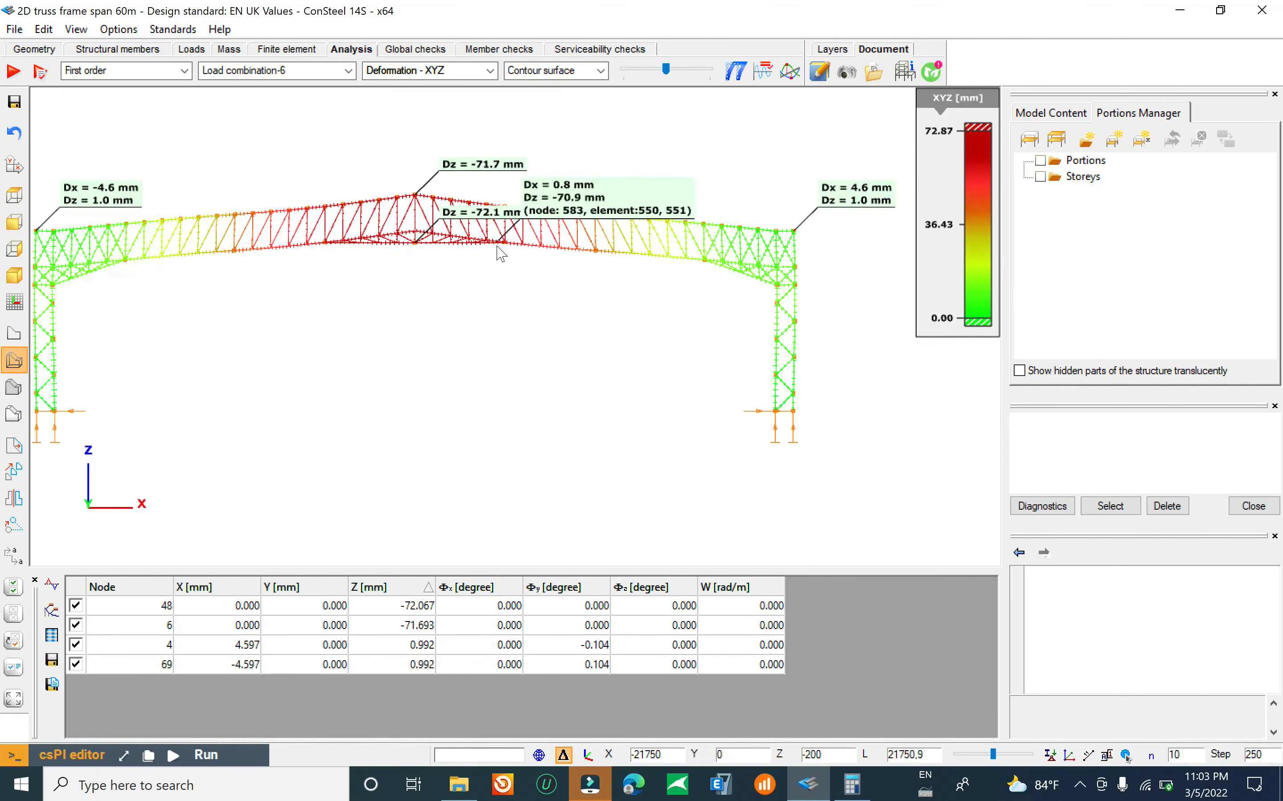
{"action": "right_click", "coordinate": [633, 218]}
{"action": "left_click", "coordinate": [663, 221]}
{"action": "scroll", "coordinate": [605, 266], "scroll_direction": "down", "scroll_amount": 2}
{"action": "scroll", "coordinate": [382, 261], "scroll_direction": "up", "scroll_amount": 4}
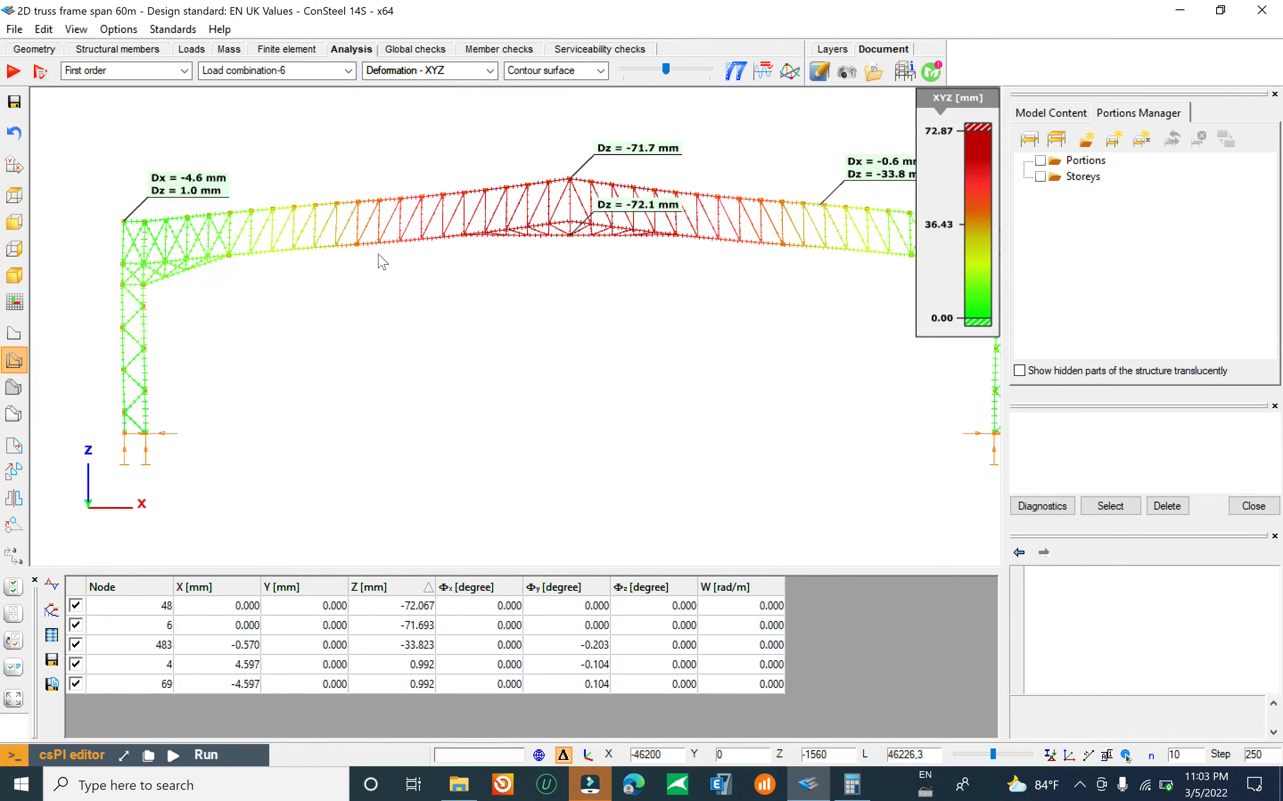
{"action": "middle_click_drag", "start_coordinate": [785, 292], "coordinate": [610, 283]}
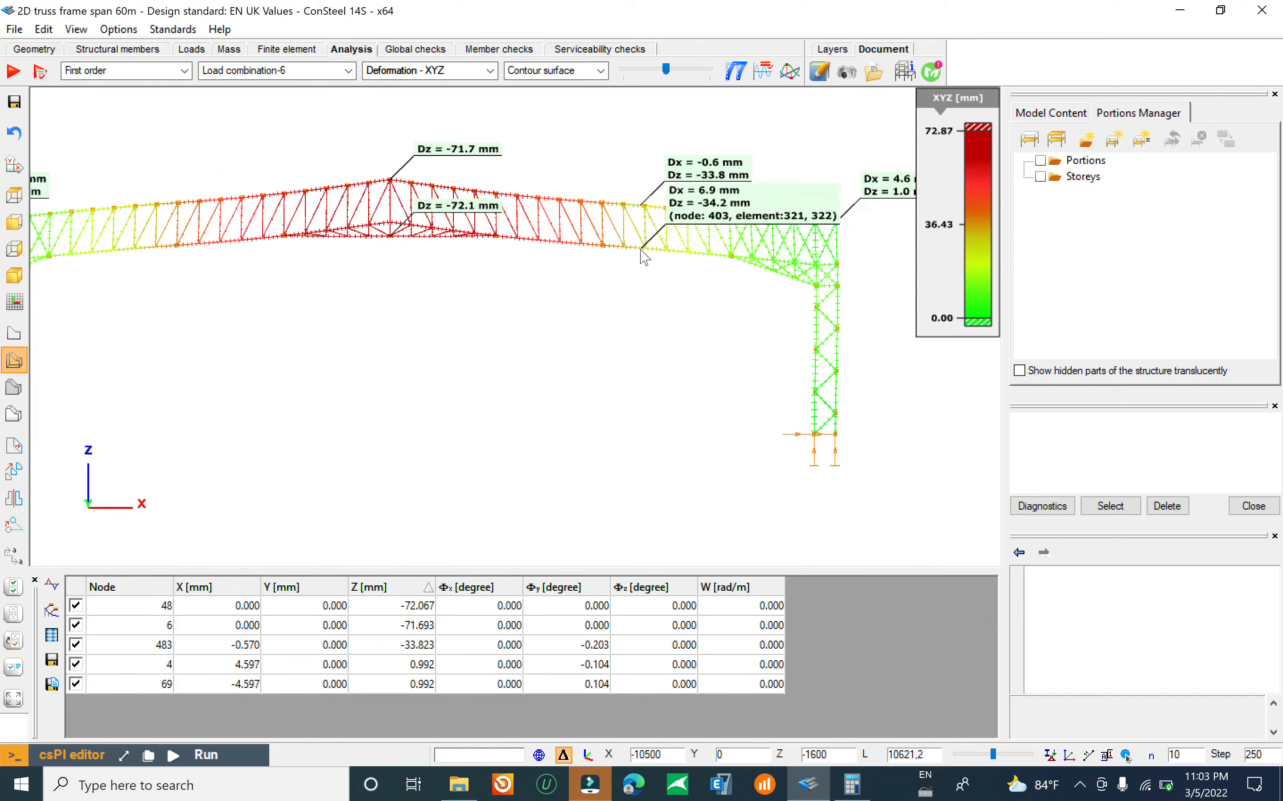
{"action": "mouse_move", "coordinate": [615, 255]}
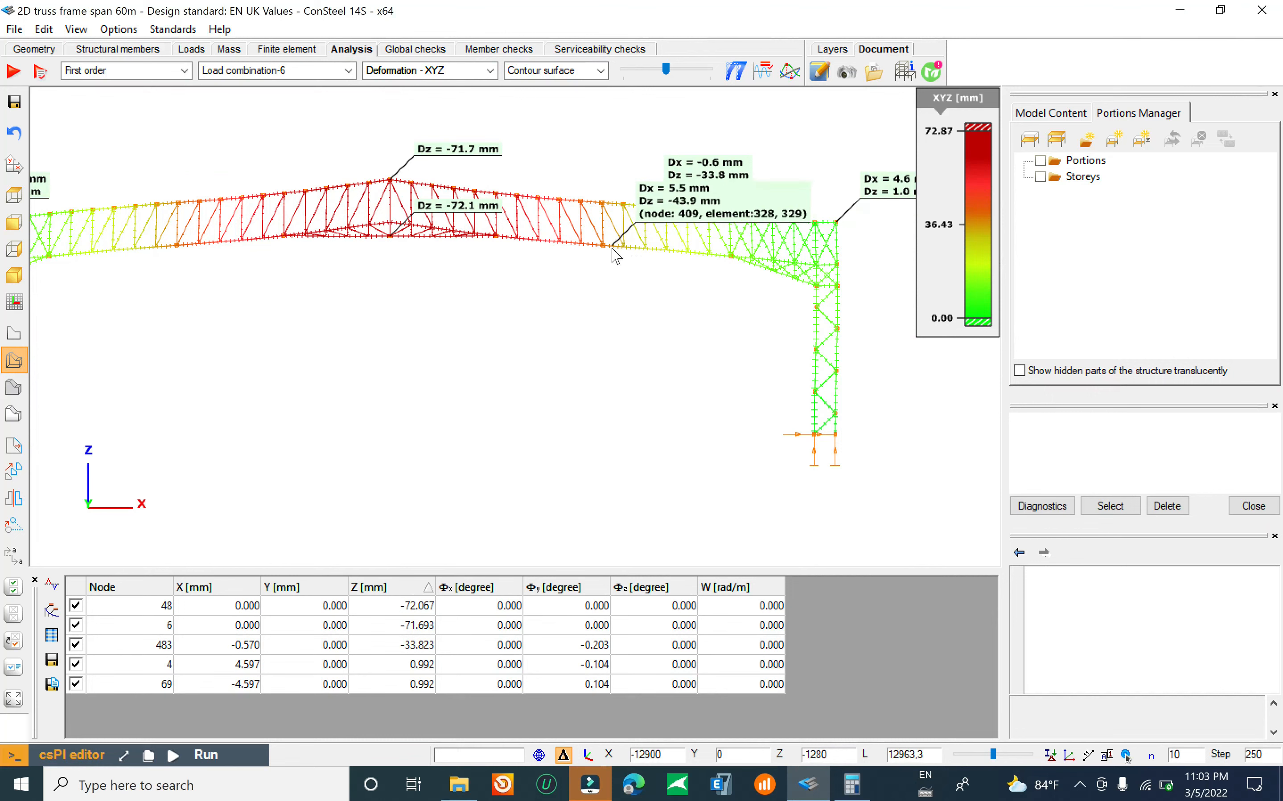
Step: Place a deformation marker on the bottom-chord node about midway between the ridge and the right column, and save the model
{"action": "right_click", "coordinate": [653, 252]}
{"action": "left_click", "coordinate": [689, 260]}
{"action": "scroll", "coordinate": [668, 233], "scroll_direction": "down", "scroll_amount": 3}
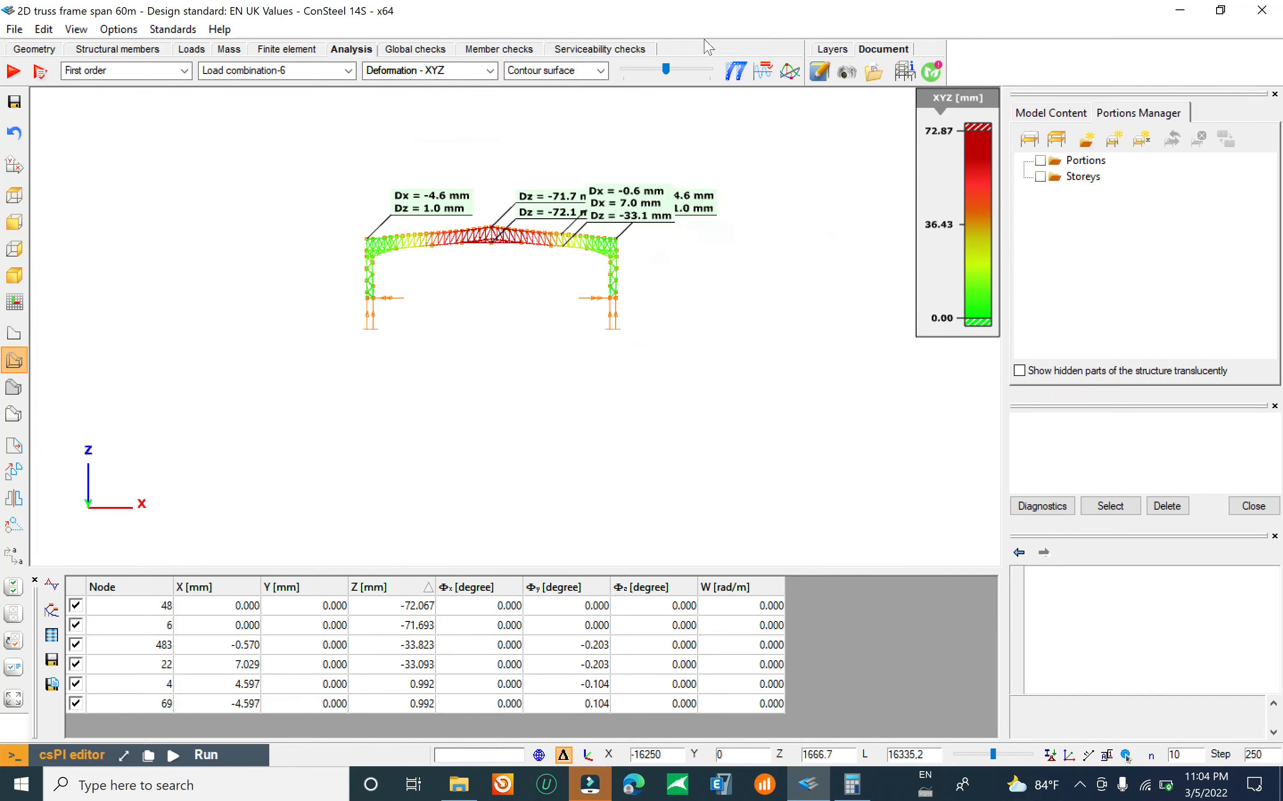
{"action": "scroll", "coordinate": [591, 156], "scroll_direction": "up", "scroll_amount": 2}
{"action": "left_click", "coordinate": [14, 28]}
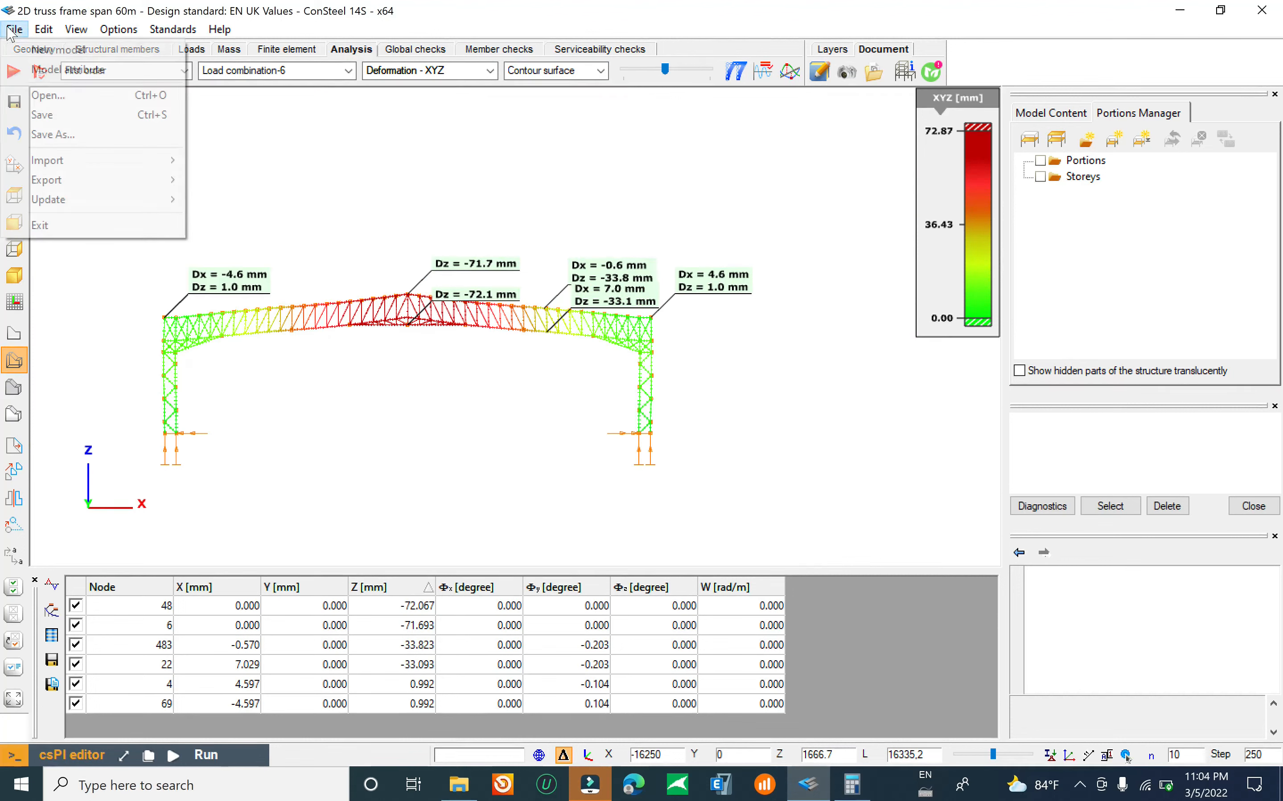
{"action": "left_click", "coordinate": [115, 116]}
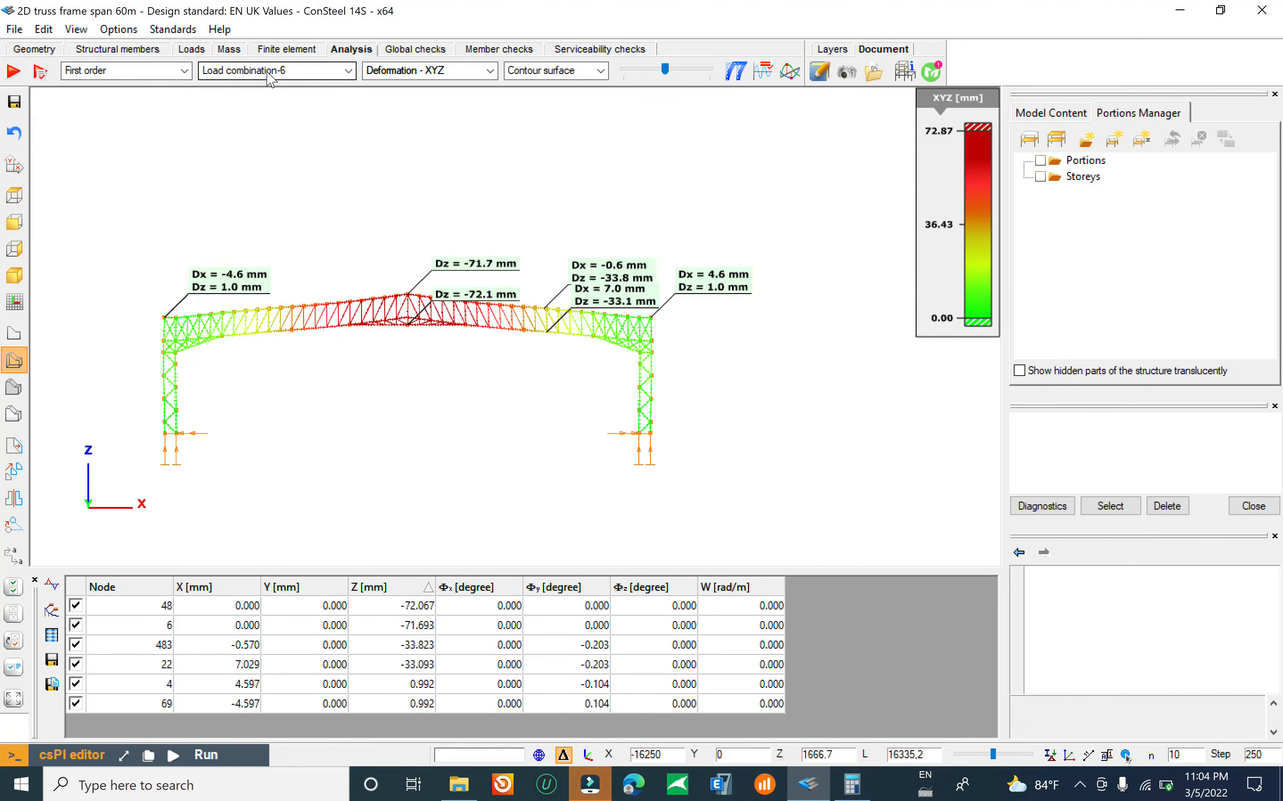
Step: Examine the XYZ deformations along the top chord and around the mid-span tie under Load combination-6
{"action": "scroll", "coordinate": [453, 381], "scroll_direction": "up", "scroll_amount": 2}
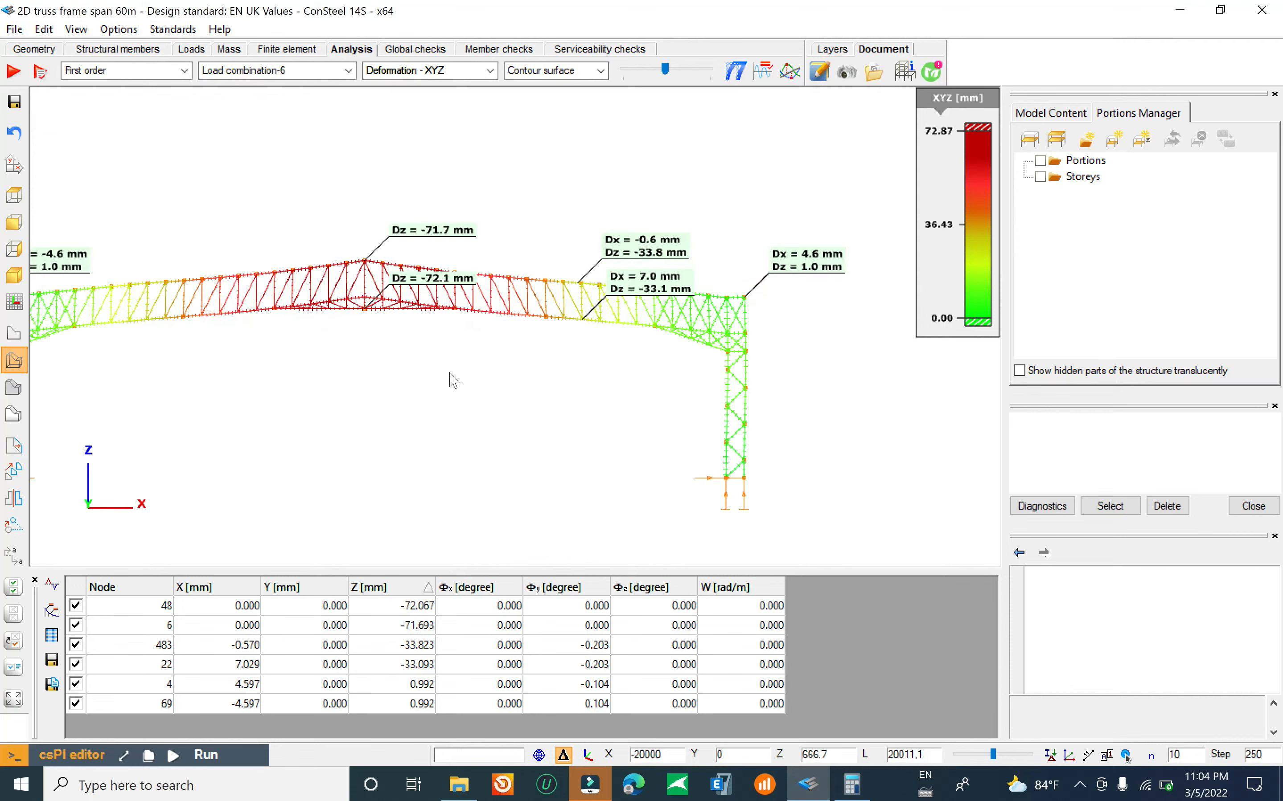
{"action": "mouse_move", "coordinate": [498, 317]}
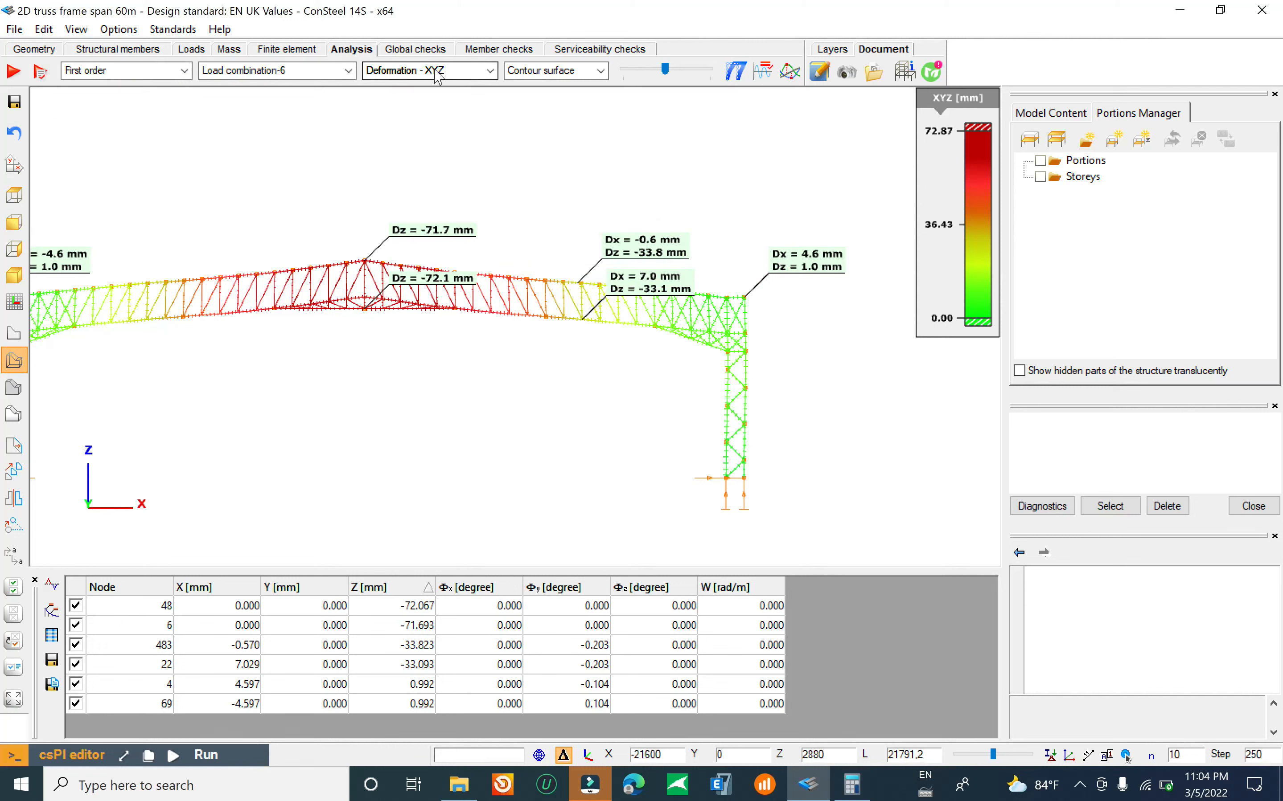
{"action": "middle_click_drag", "start_coordinate": [449, 139], "coordinate": [485, 126]}
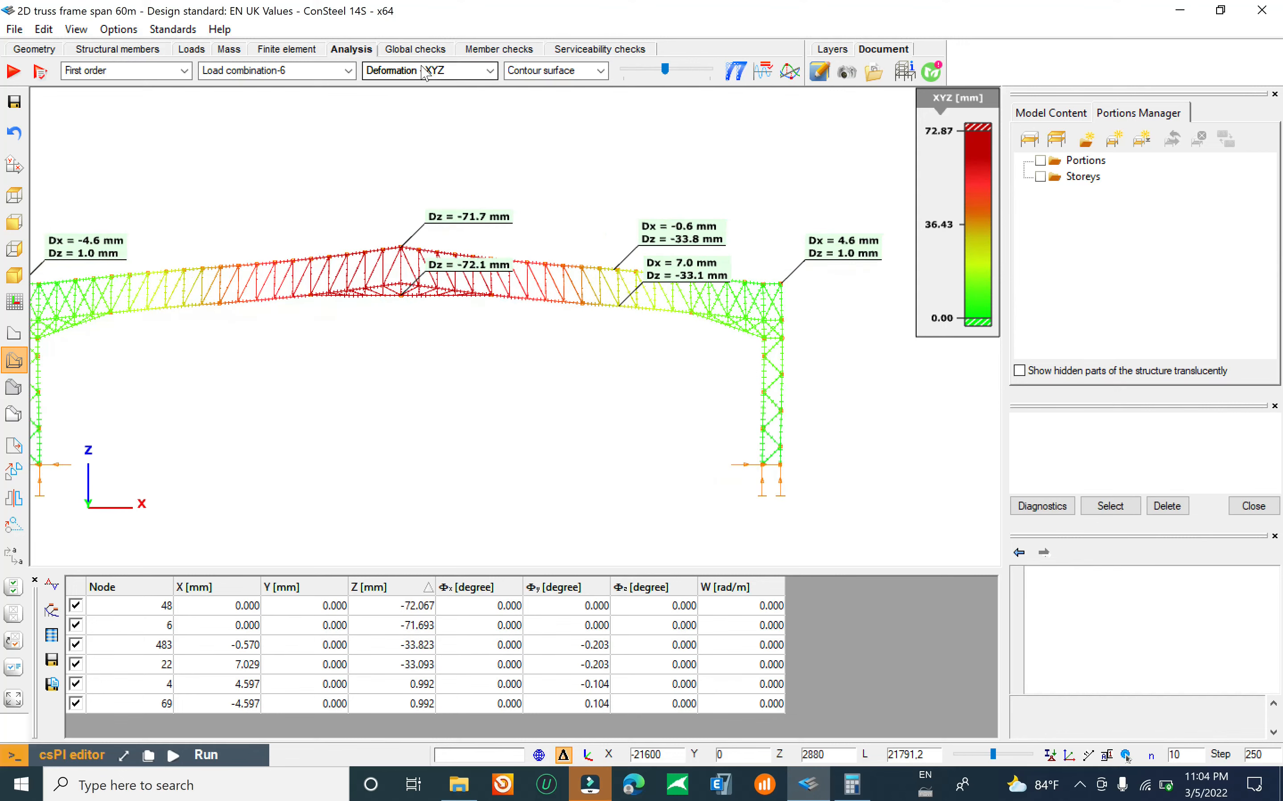
{"action": "middle_click_drag", "start_coordinate": [415, 286], "coordinate": [544, 255]}
{"action": "scroll", "coordinate": [544, 255], "scroll_direction": "up", "scroll_amount": 2}
{"action": "scroll", "coordinate": [593, 252], "scroll_direction": "up", "scroll_amount": 2}
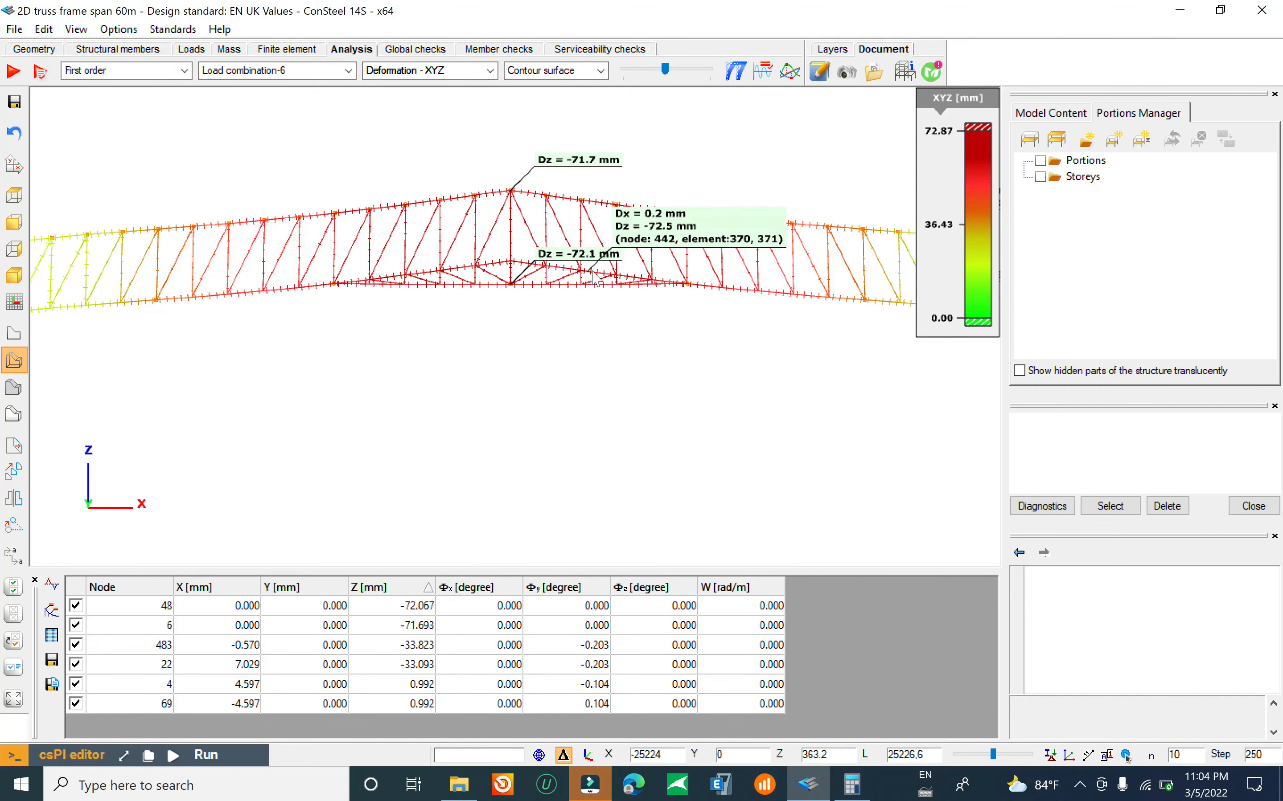
{"action": "scroll", "coordinate": [529, 186], "scroll_direction": "down", "scroll_amount": 4}
{"action": "left_click", "coordinate": [450, 71]}
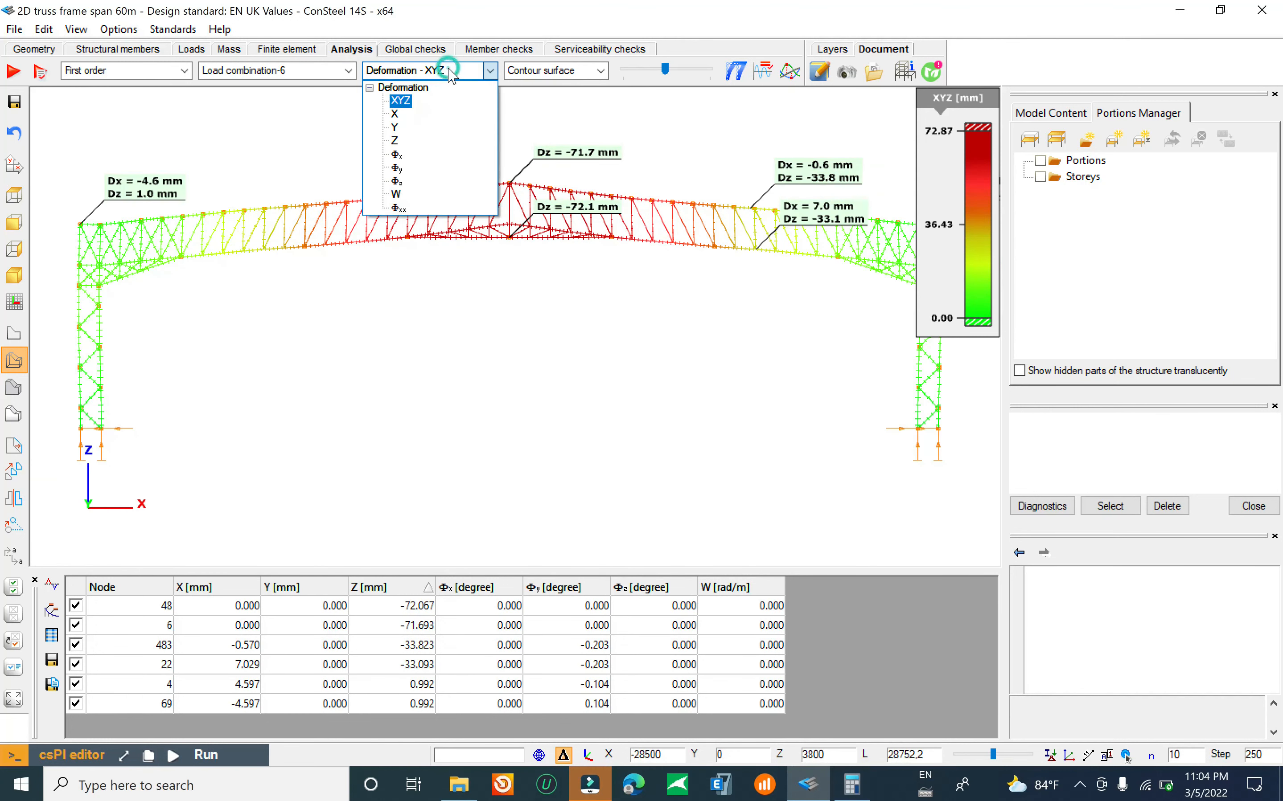
{"action": "left_click", "coordinate": [613, 128]}
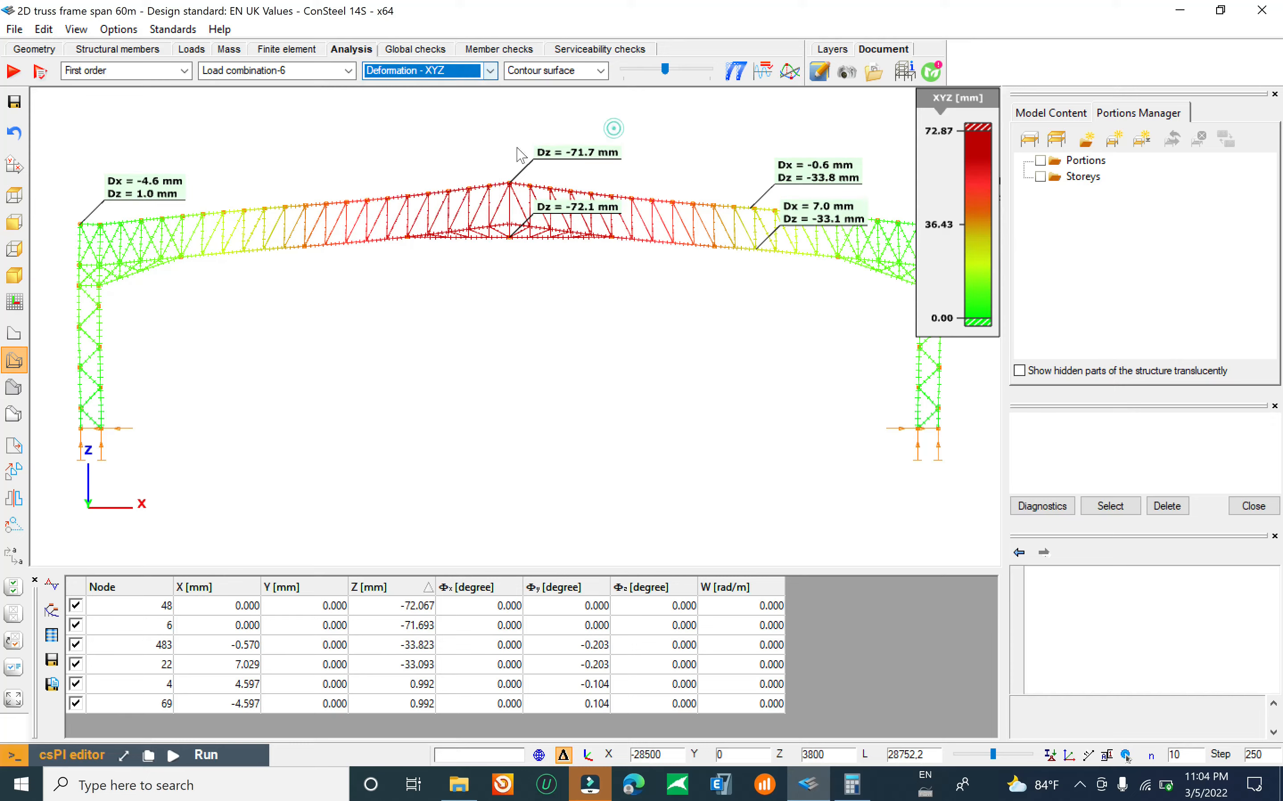
{"action": "scroll", "coordinate": [473, 198], "scroll_direction": "down", "scroll_amount": 4}
{"action": "scroll", "coordinate": [507, 197], "scroll_direction": "up", "scroll_amount": 5}
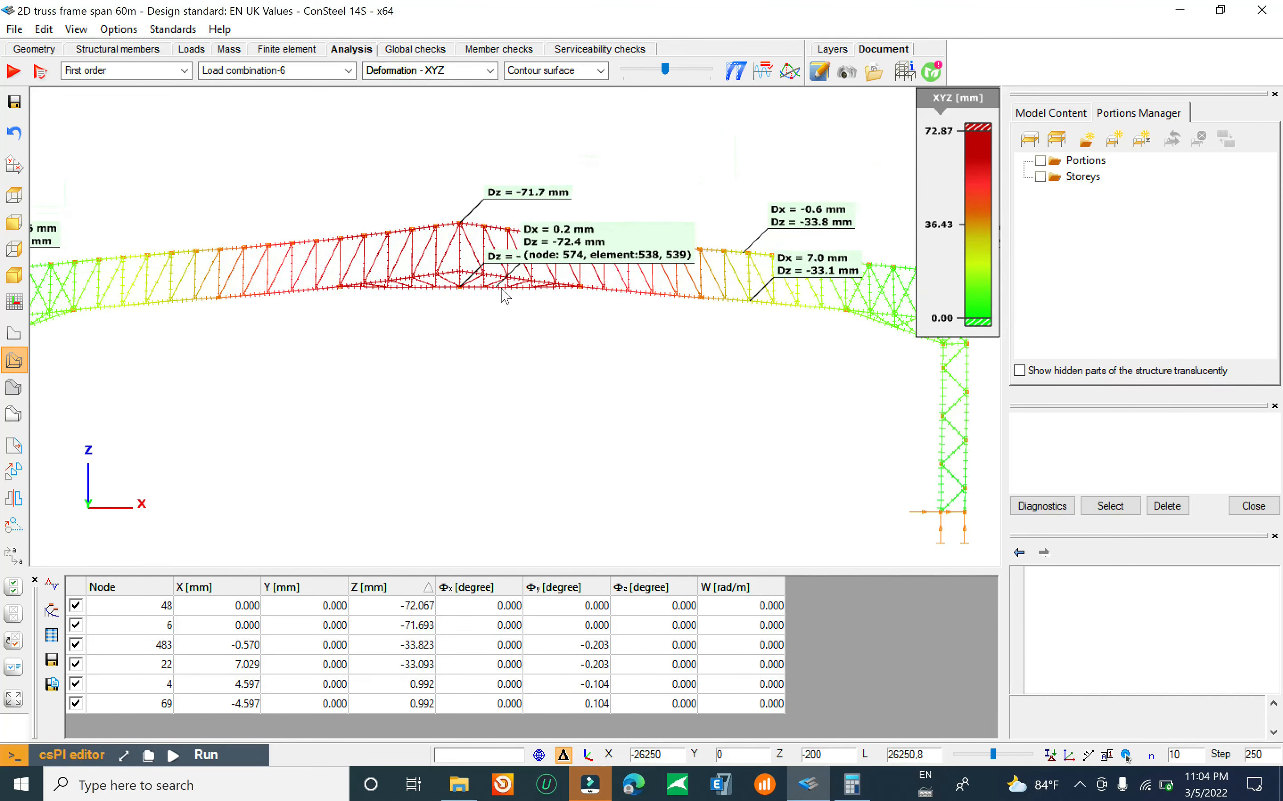
{"action": "scroll", "coordinate": [530, 275], "scroll_direction": "down", "scroll_amount": 4}
{"action": "scroll", "coordinate": [501, 204], "scroll_direction": "up", "scroll_amount": 2}
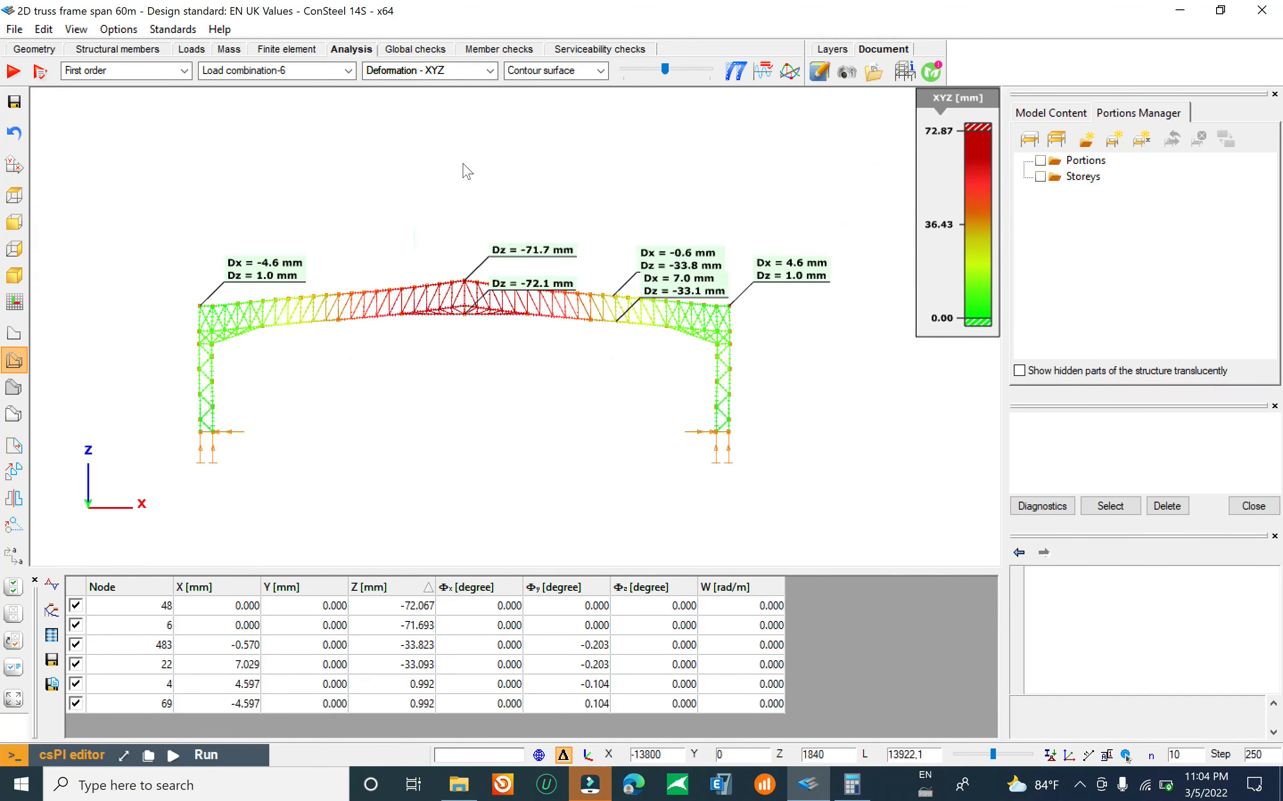
Step: Review the marked frame deformations under serviceability Load combination-7 and Load combination-8
{"action": "left_click", "coordinate": [336, 74]}
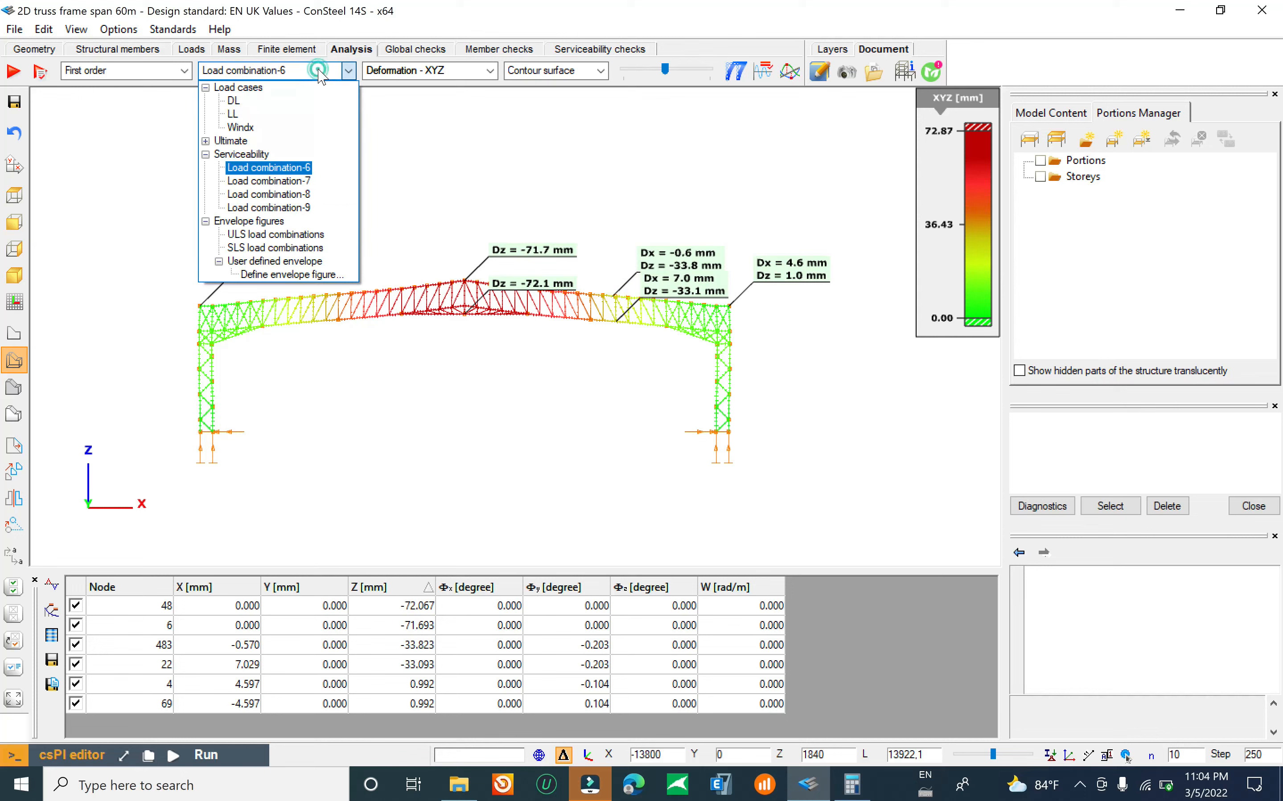
{"action": "left_click", "coordinate": [292, 181]}
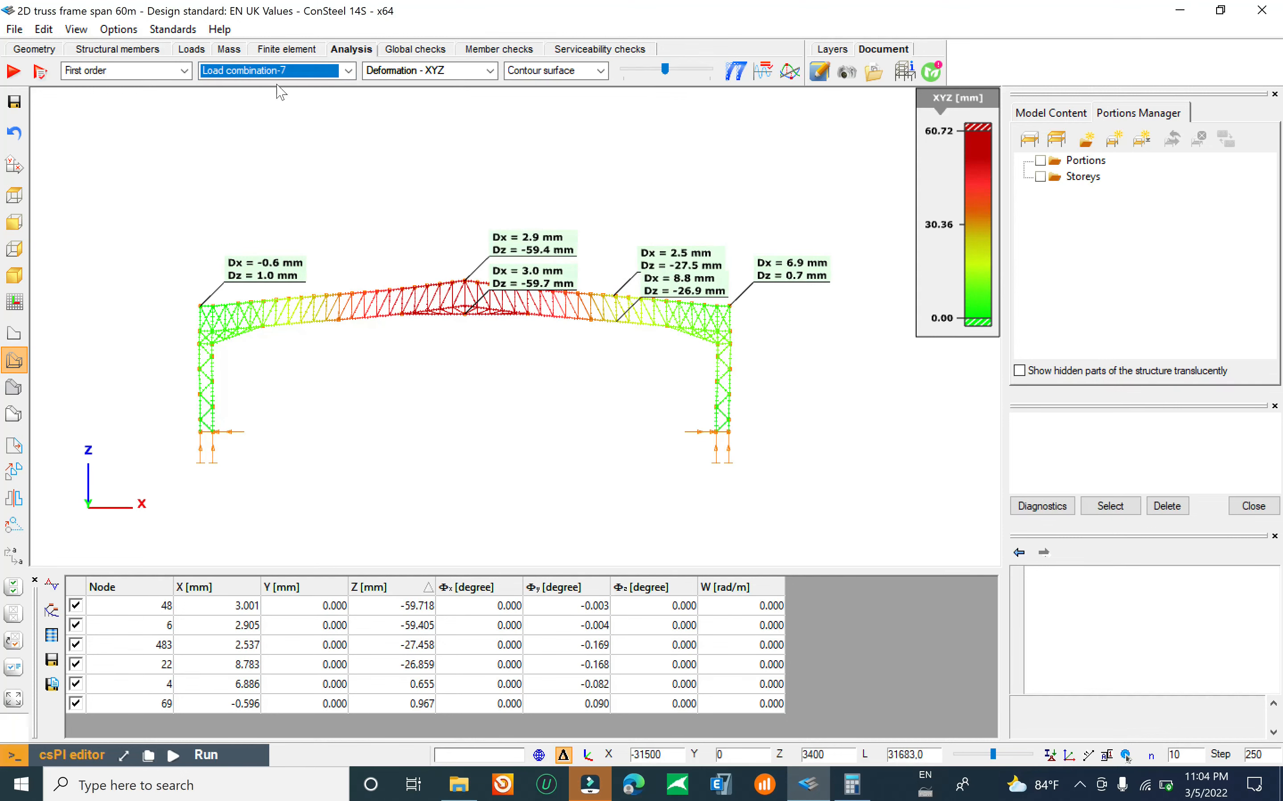
{"action": "left_click", "coordinate": [302, 75]}
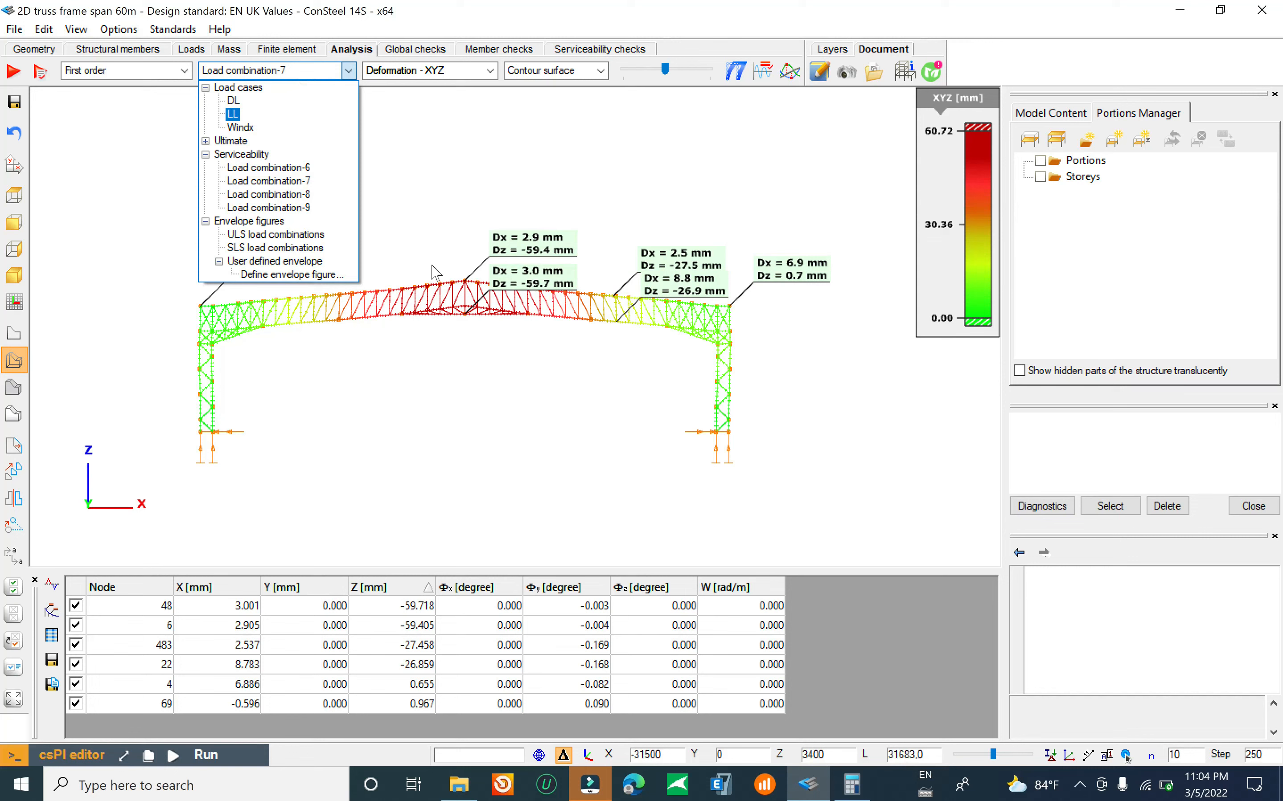
{"action": "left_click", "coordinate": [296, 194]}
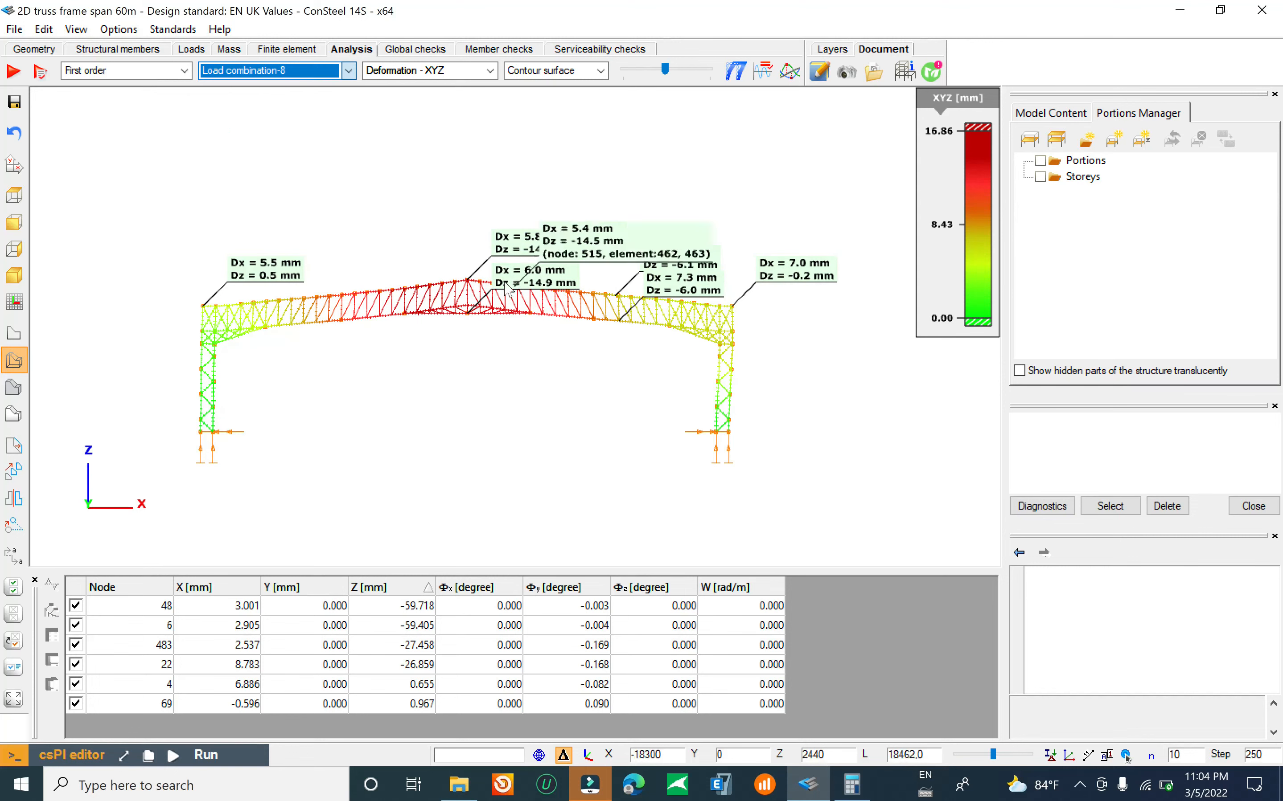
{"action": "scroll", "coordinate": [501, 296], "scroll_direction": "up", "scroll_amount": 2}
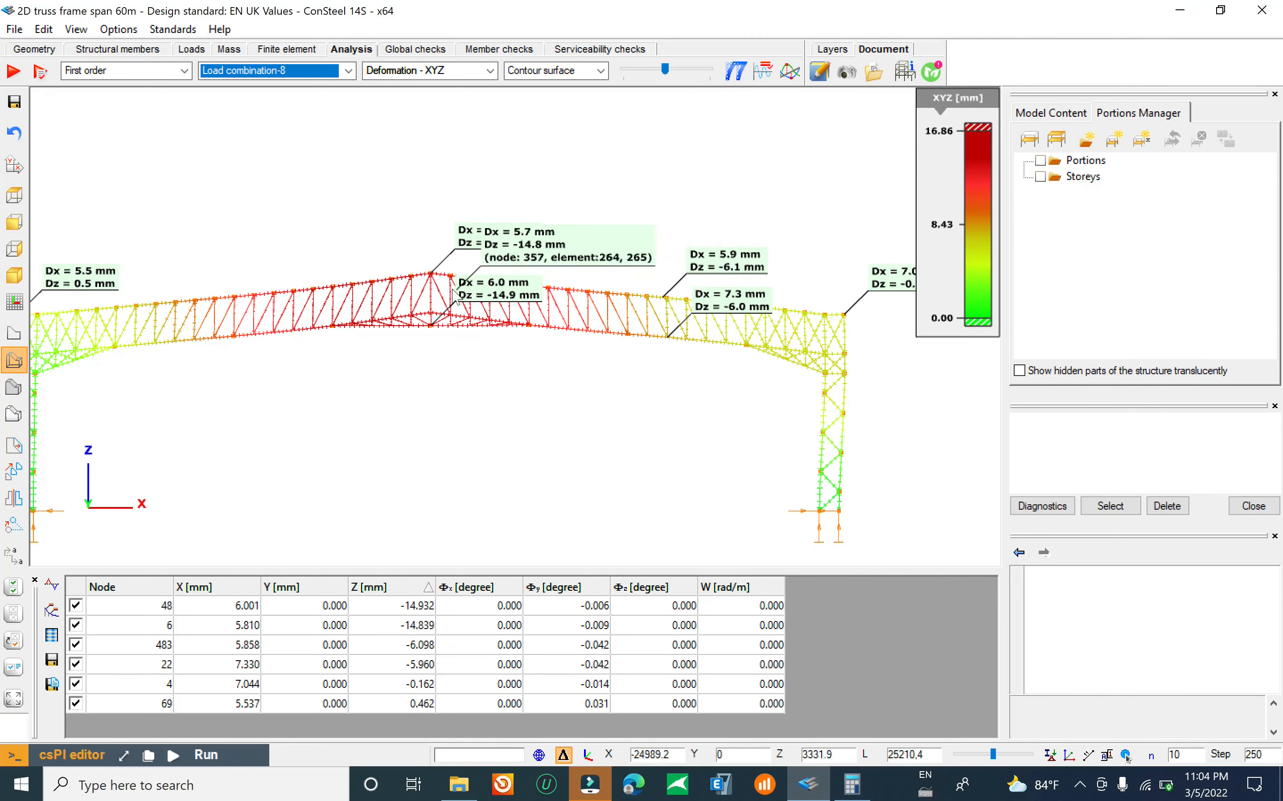
{"action": "scroll", "coordinate": [493, 291], "scroll_direction": "down", "scroll_amount": 3}
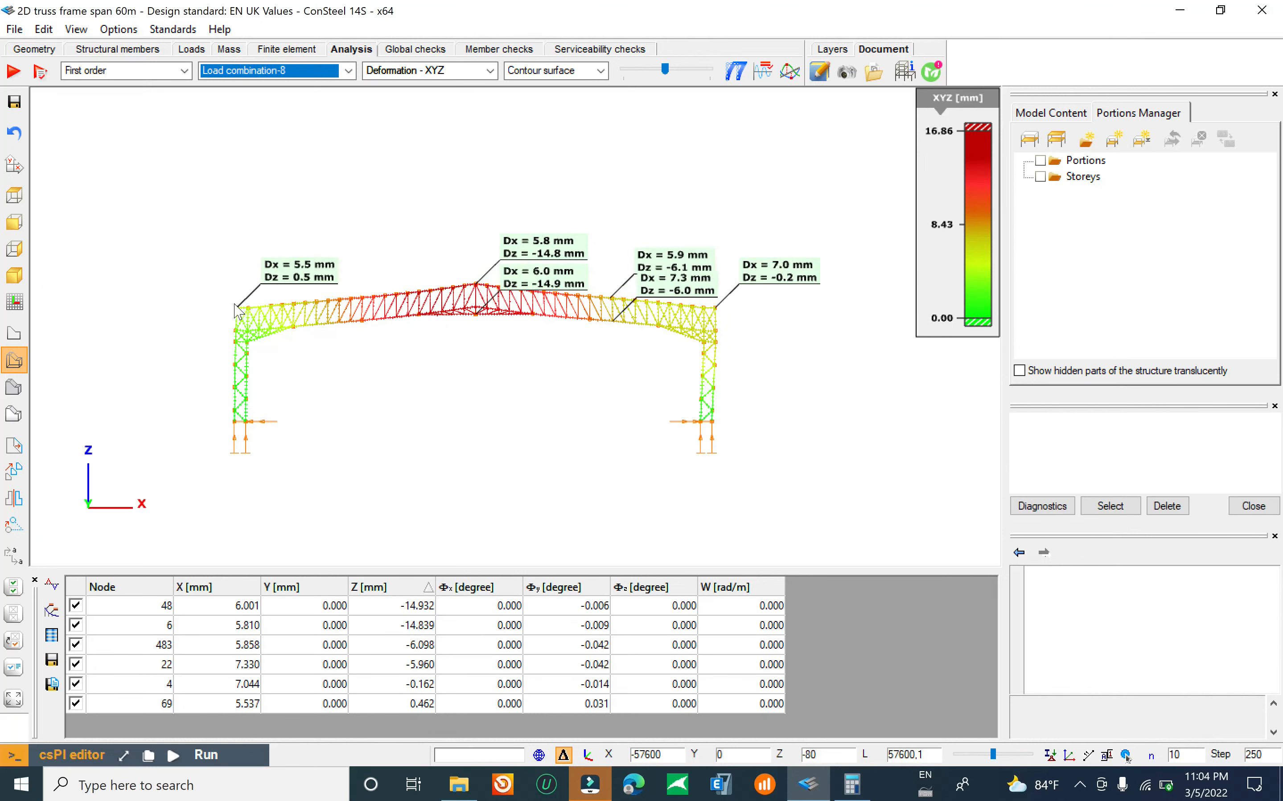
{"action": "middle_click_drag", "start_coordinate": [270, 296], "coordinate": [332, 275]}
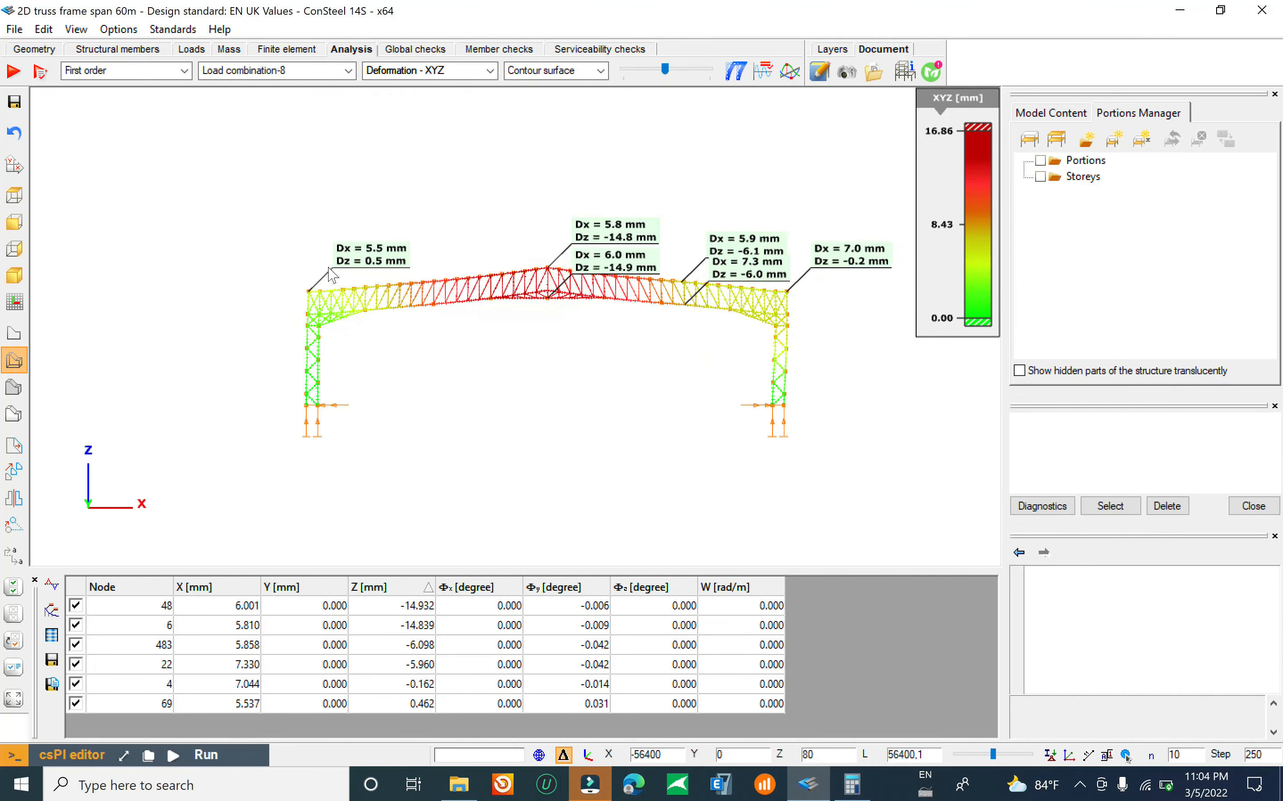
Step: Display the deformations for serviceability Load combination-9 and save the model
{"action": "left_click", "coordinate": [287, 74]}
{"action": "left_click", "coordinate": [280, 207]}
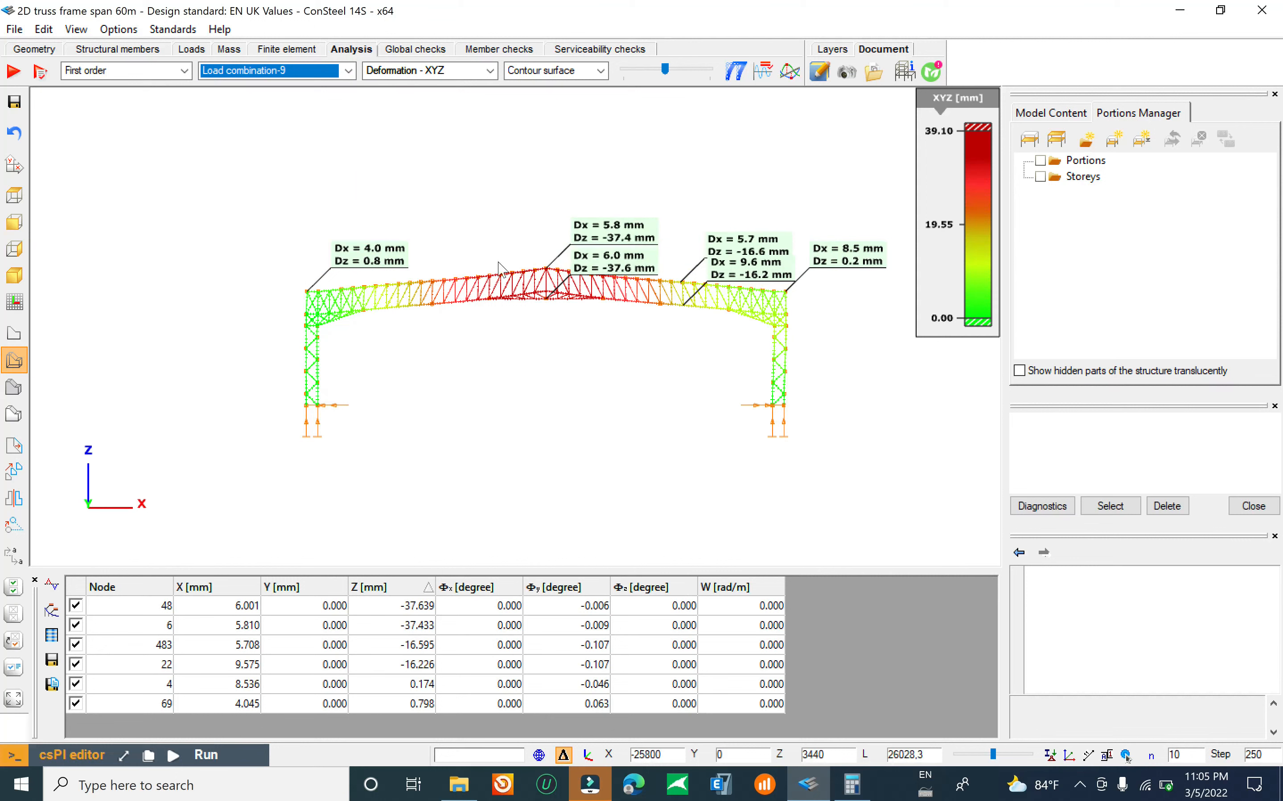
{"action": "scroll", "coordinate": [309, 241], "scroll_direction": "down", "scroll_amount": 2}
{"action": "left_click", "coordinate": [14, 29]}
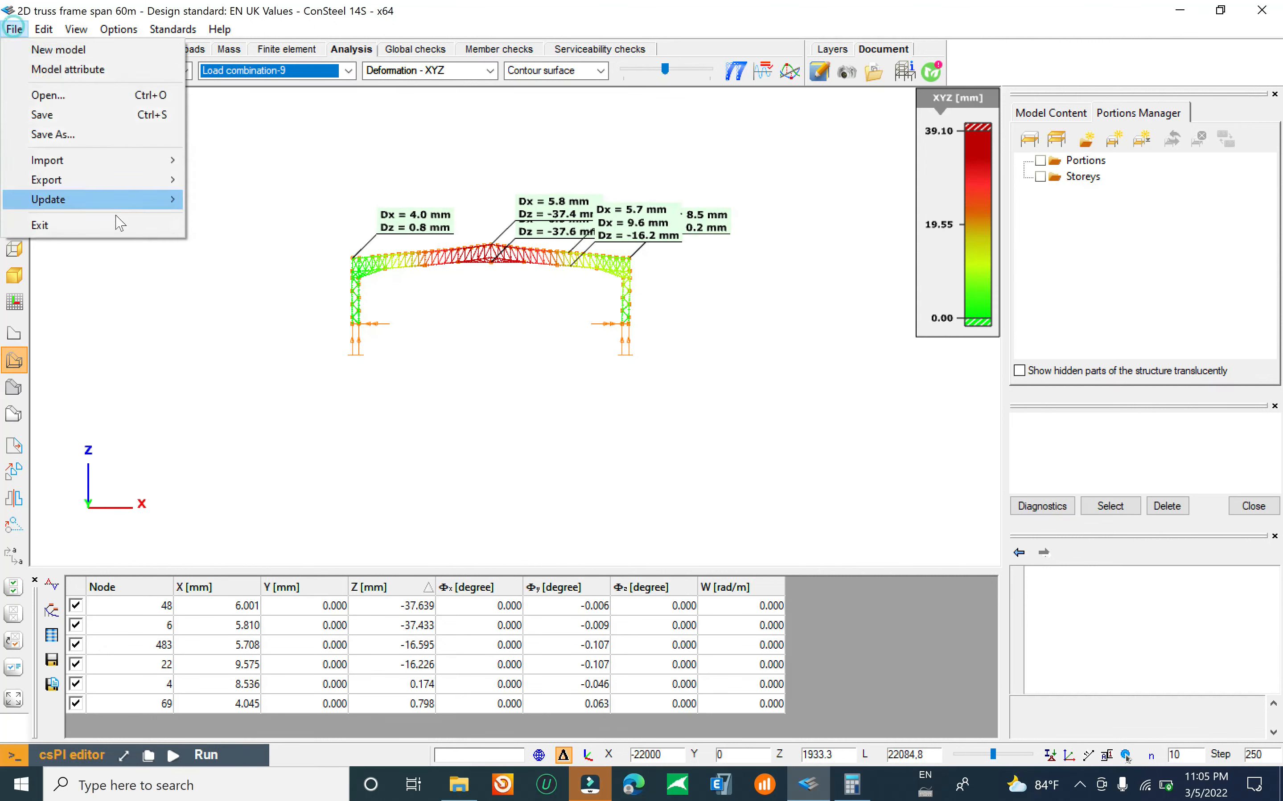
{"action": "left_click", "coordinate": [50, 115]}
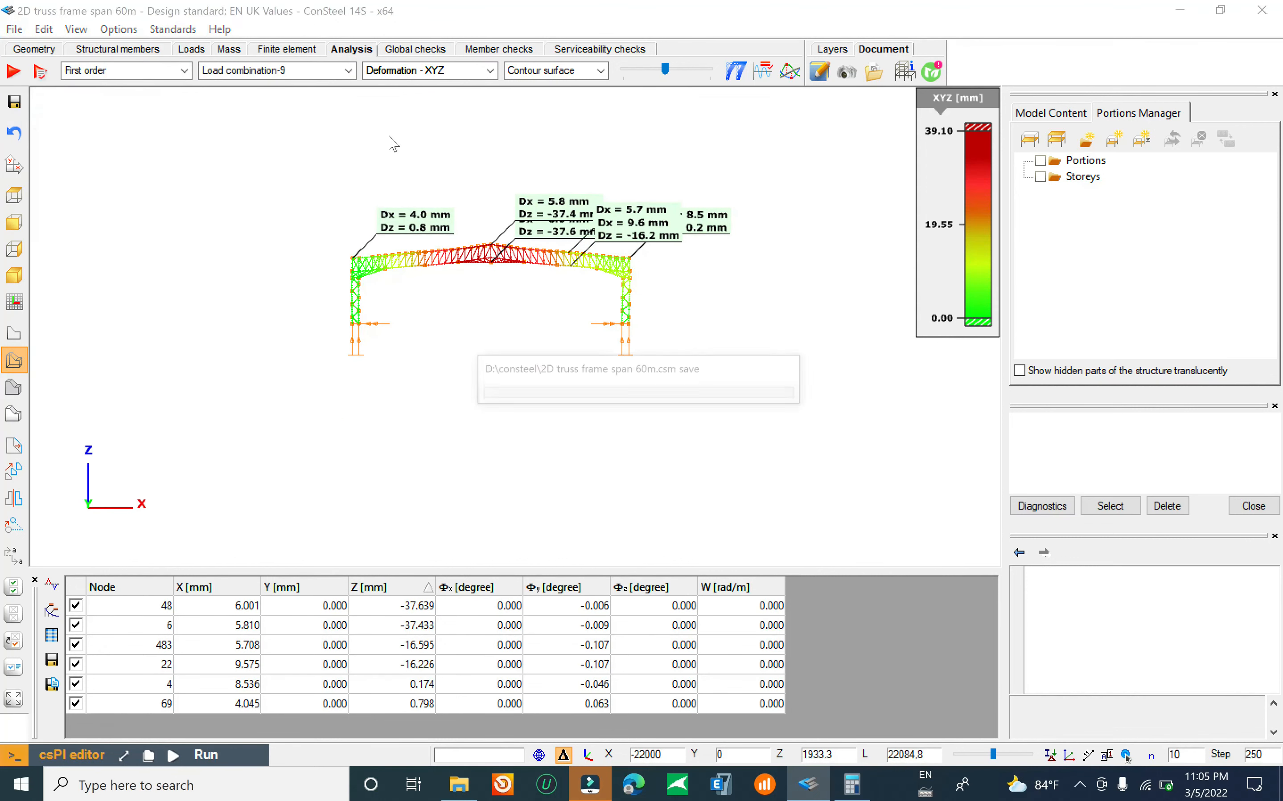
Step: Run the analysis with basic reaction values for foundation checks, plus second order, buckling, buckling sensitivity and imperfection sensitivity for the ultimate limit states
{"action": "left_click", "coordinate": [40, 70]}
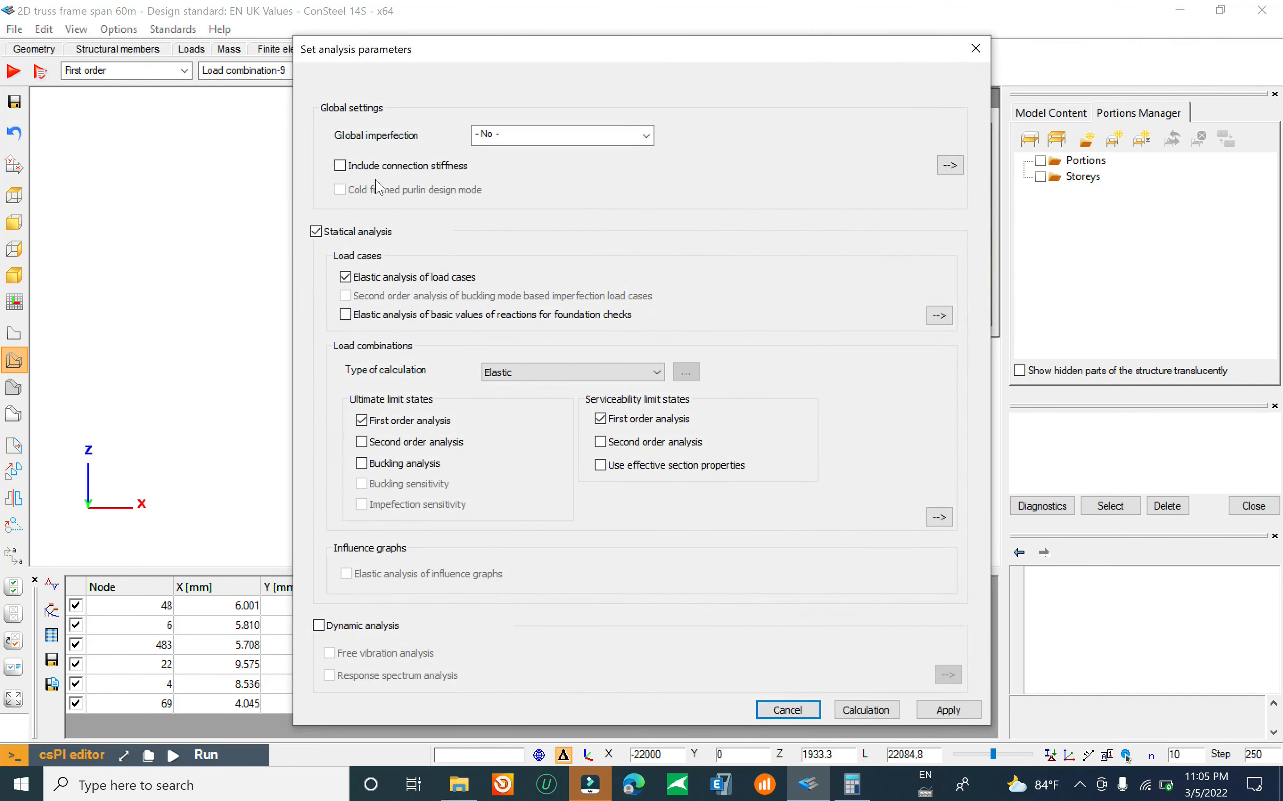
{"action": "left_click", "coordinate": [400, 314]}
{"action": "left_click", "coordinate": [404, 466]}
{"action": "left_click", "coordinate": [405, 485]}
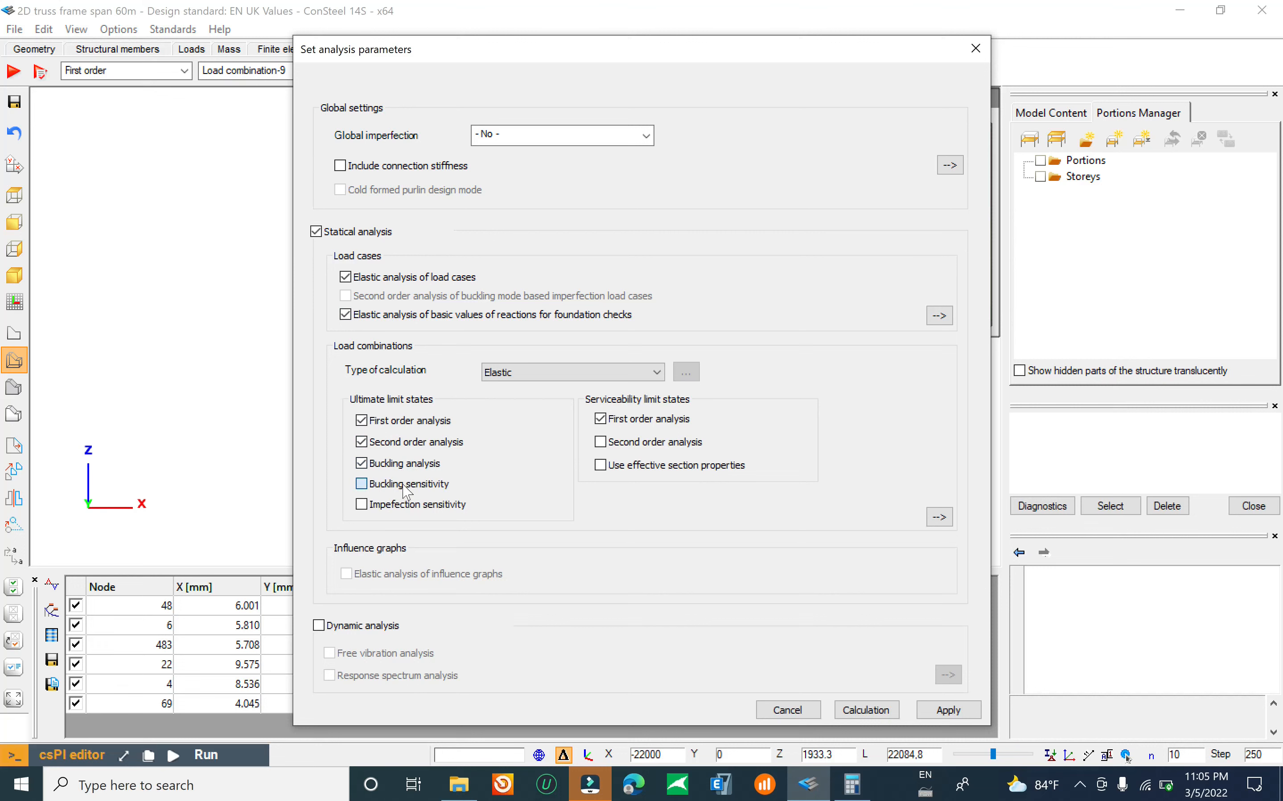
{"action": "left_click", "coordinate": [403, 504]}
{"action": "left_click", "coordinate": [864, 710]}
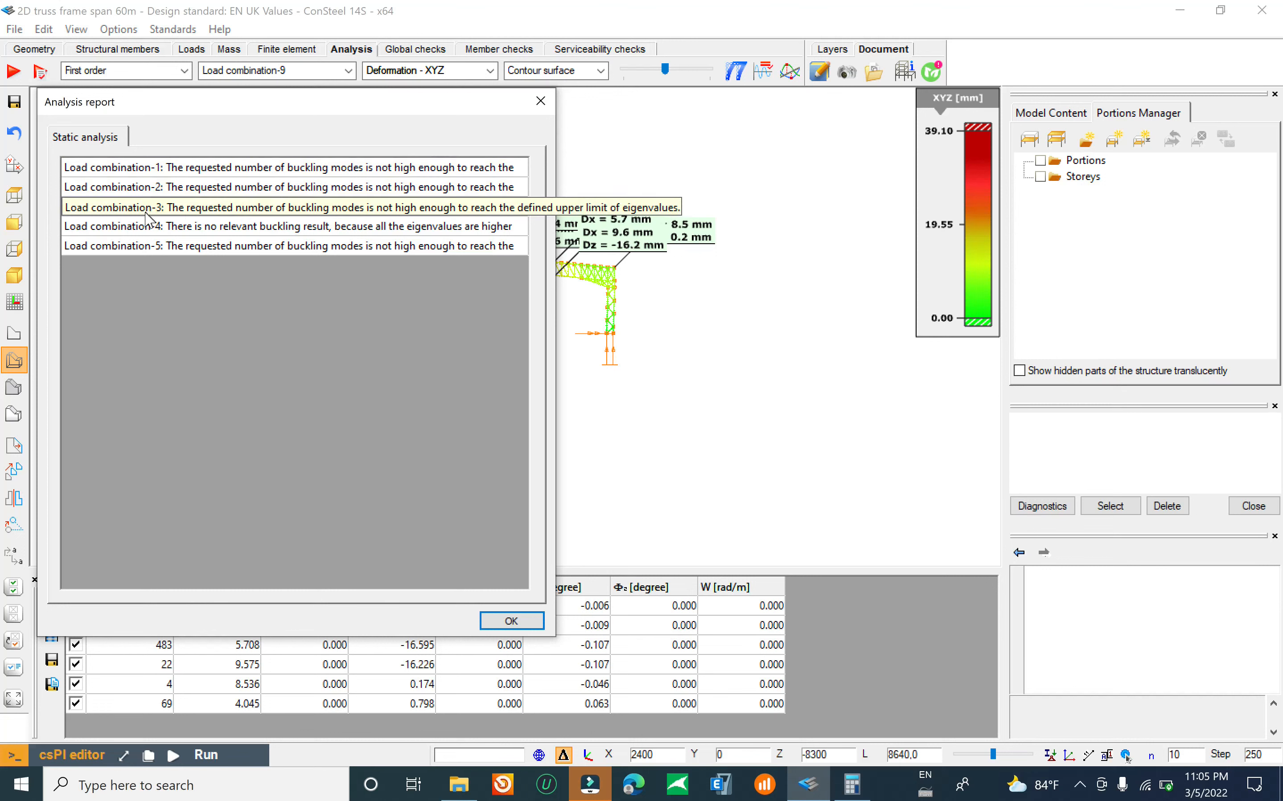
{"action": "left_click", "coordinate": [517, 620]}
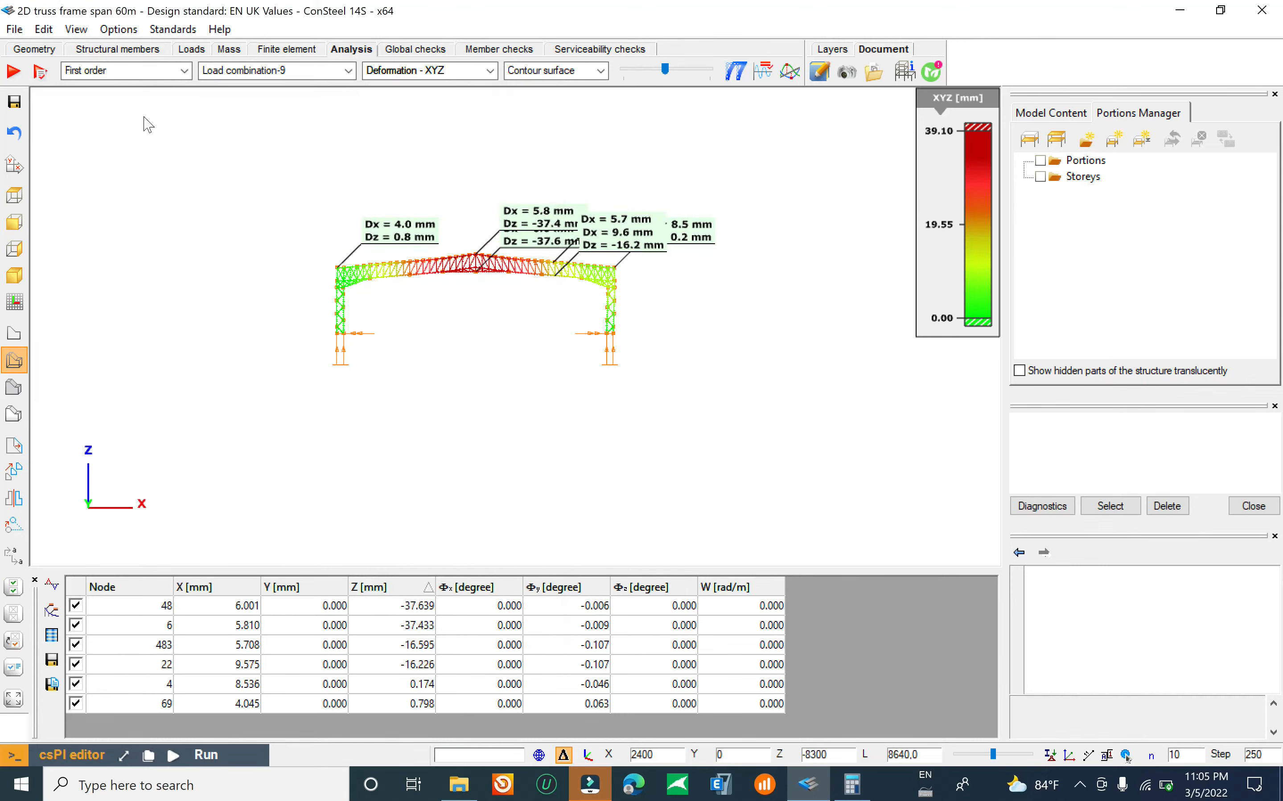
Step: In the load combination analysis parameters, set the number of buckling modes to 20 for ULS Load combination-1 and Load combination-2
{"action": "left_click", "coordinate": [40, 70]}
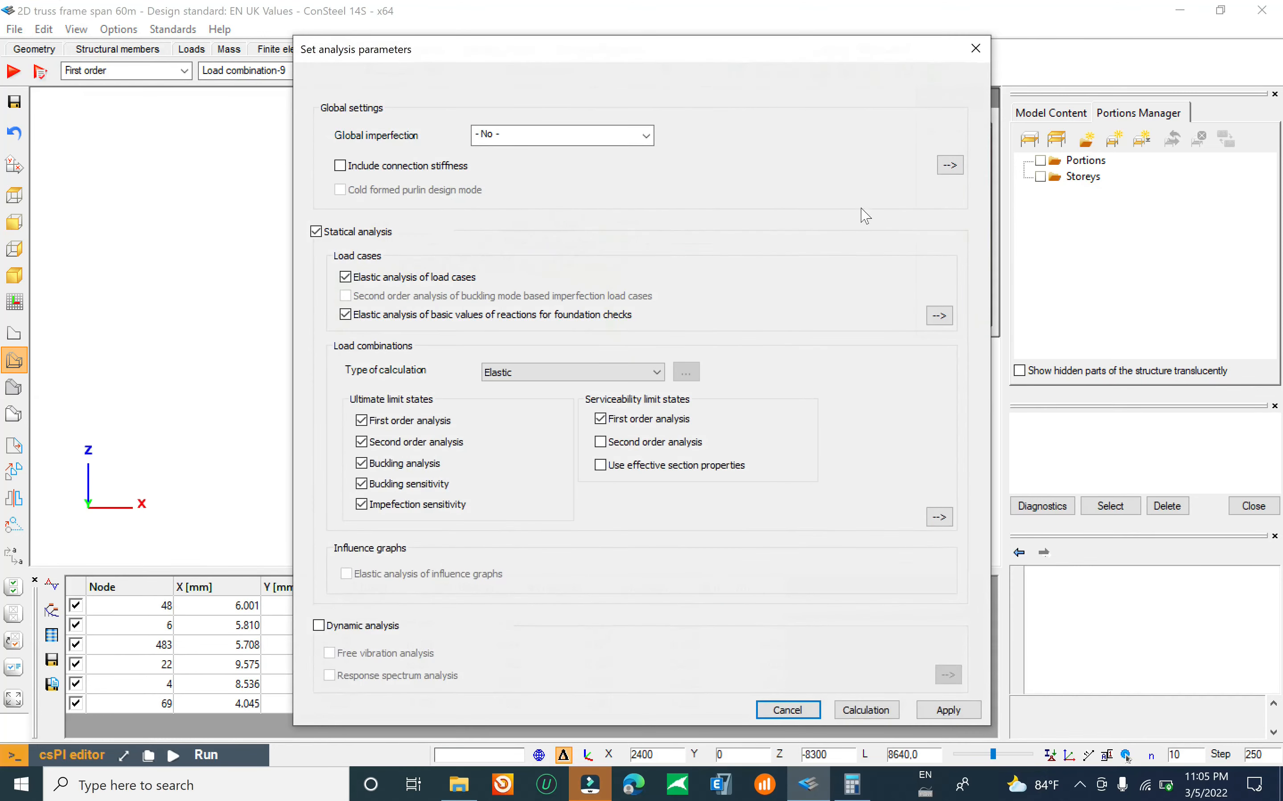
{"action": "left_click", "coordinate": [939, 317]}
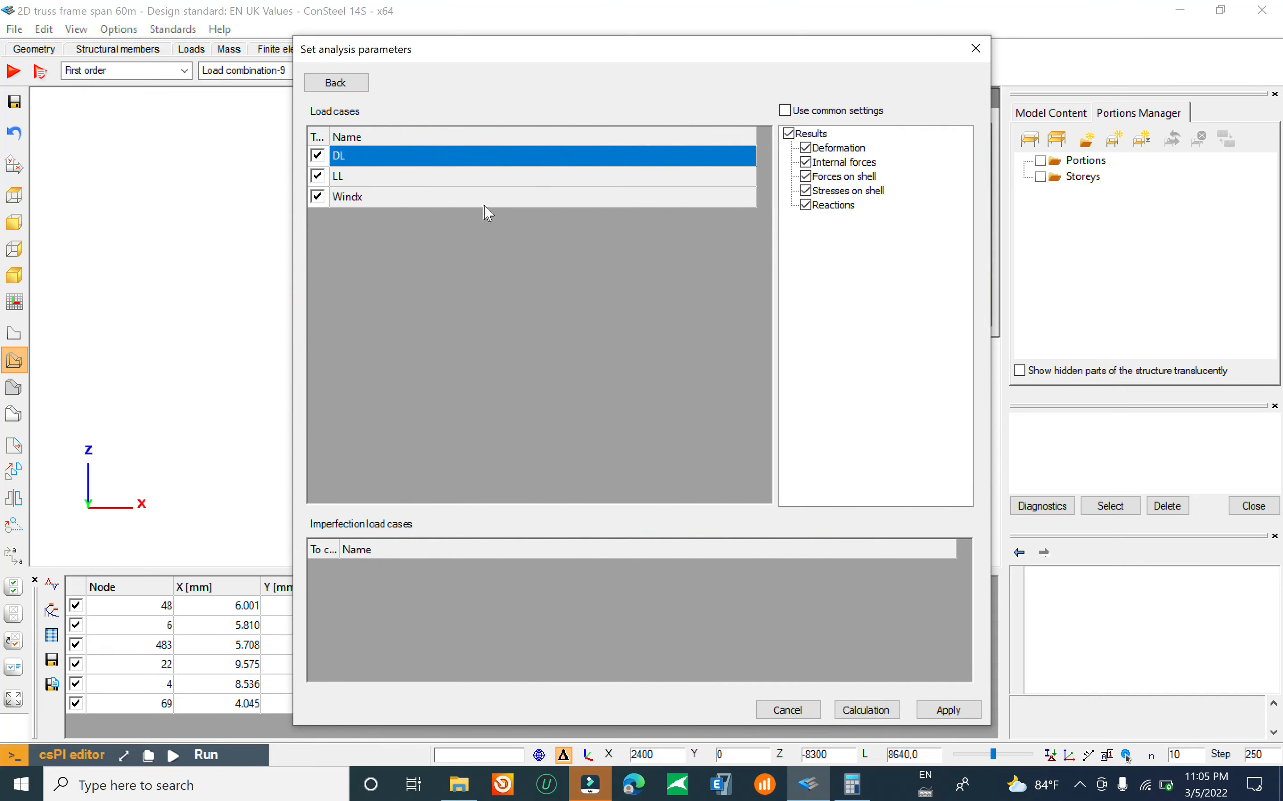
{"action": "left_click", "coordinate": [334, 85]}
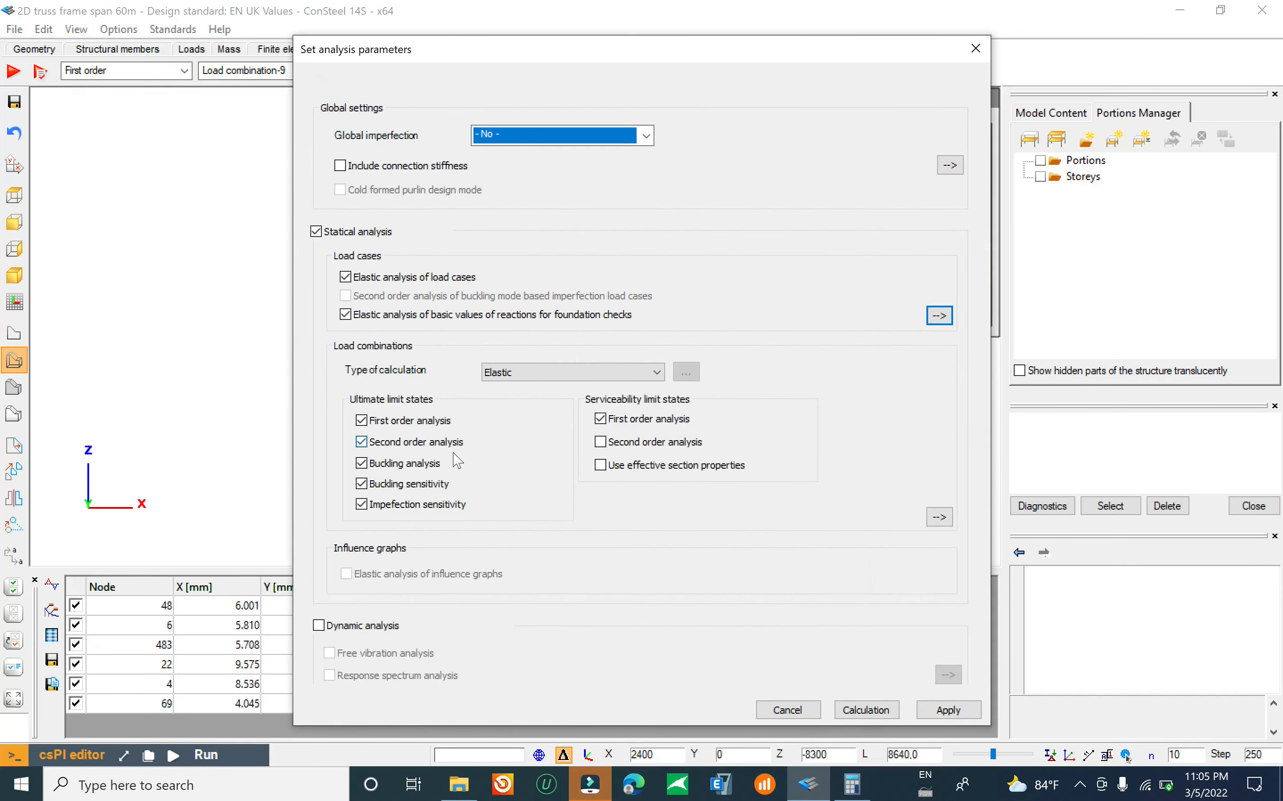
{"action": "left_click", "coordinate": [939, 518]}
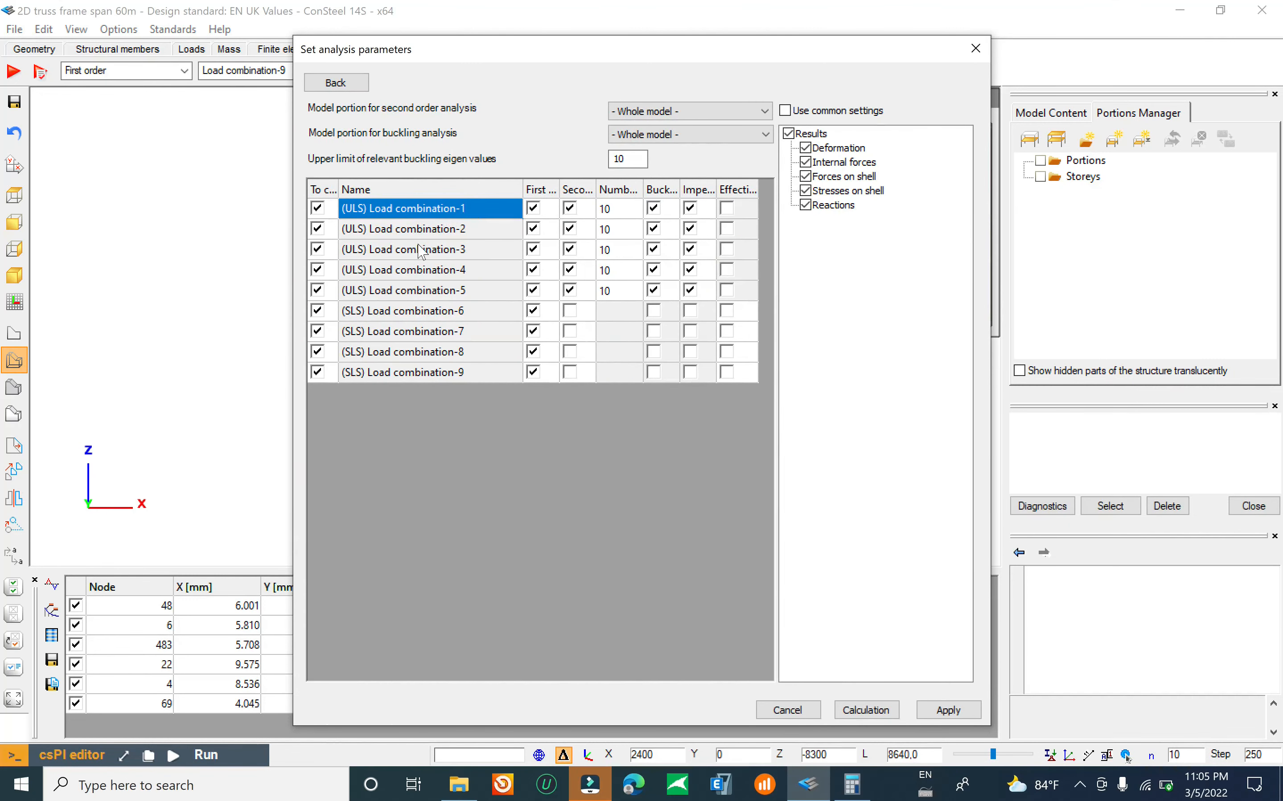
{"action": "left_click", "coordinate": [616, 209]}
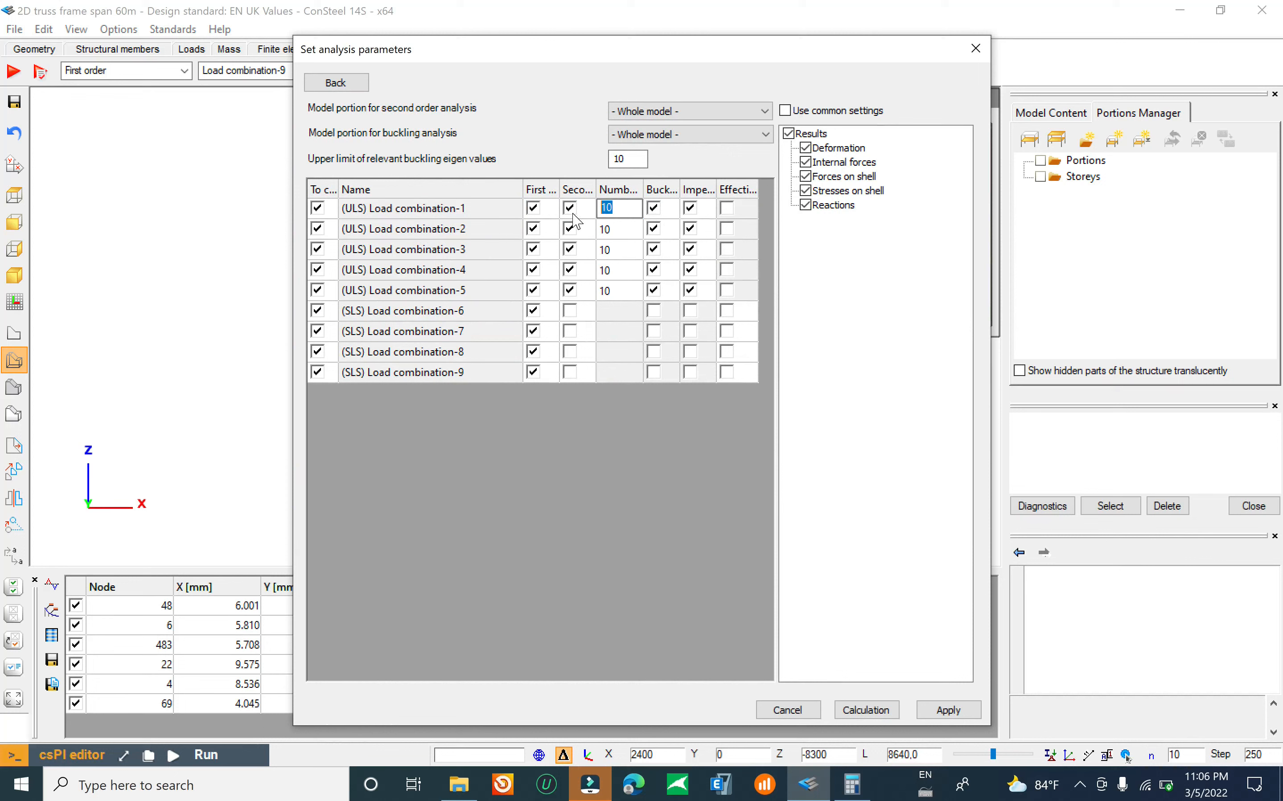
{"action": "type", "text": "2"}
{"action": "left_click", "coordinate": [613, 229]}
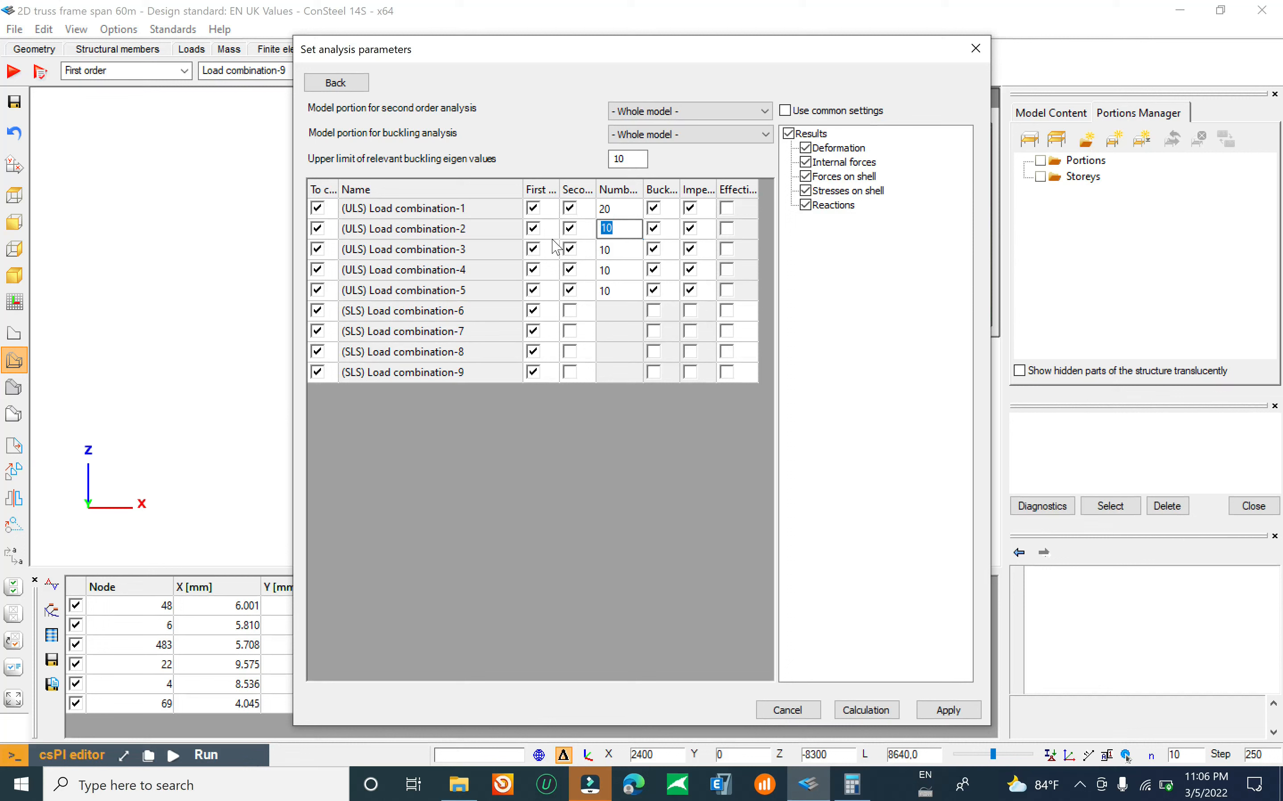
{"action": "type", "text": "20"}
Step: Set the number of buckling modes to 20 for ULS Load combination-3, -4 and -5, and run the calculation
{"action": "left_click", "coordinate": [616, 249]}
{"action": "left_click", "coordinate": [621, 249]}
{"action": "double_click", "coordinate": [607, 250]}
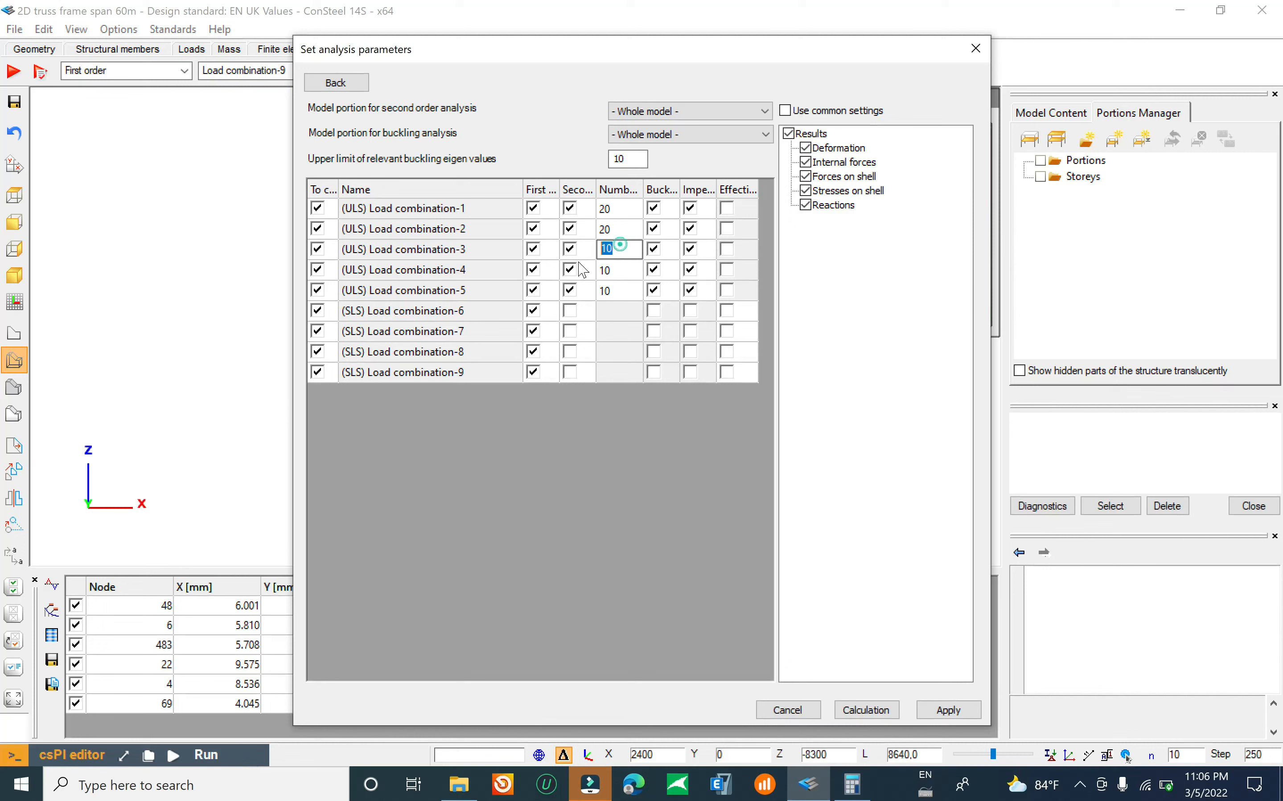
{"action": "type", "text": "20"}
{"action": "left_click", "coordinate": [627, 275]}
{"action": "double_click", "coordinate": [610, 270]}
{"action": "type", "text": "20"}
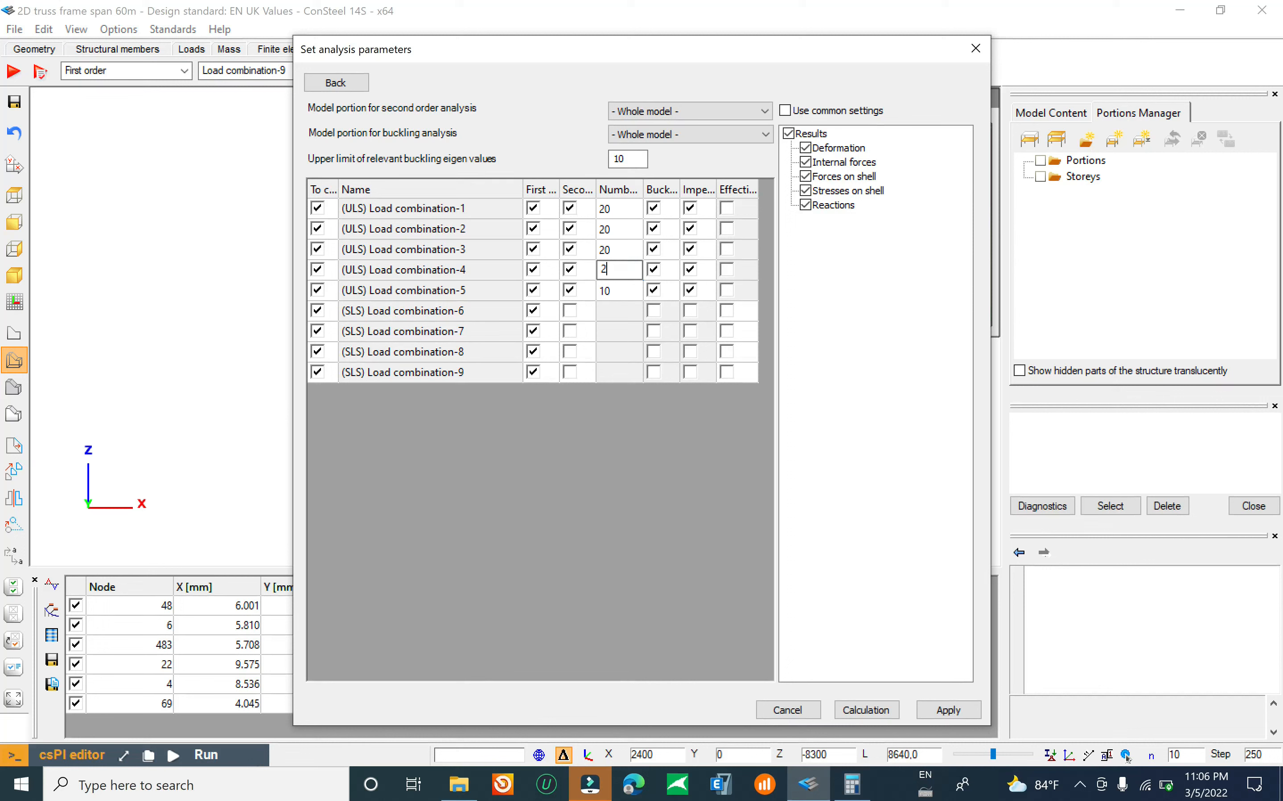
{"action": "left_click", "coordinate": [624, 292]}
{"action": "type", "text": "2"}
{"action": "left_click", "coordinate": [635, 161]}
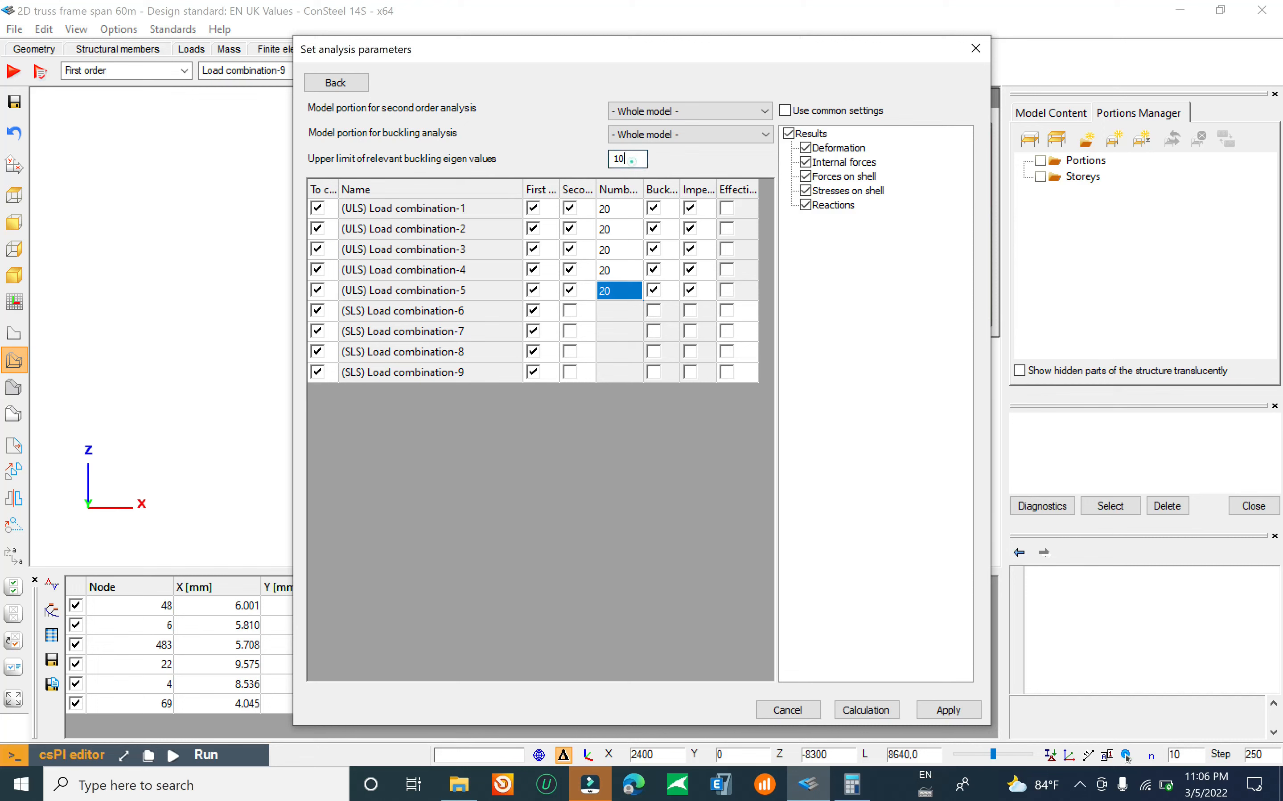
{"action": "left_click", "coordinate": [897, 712]}
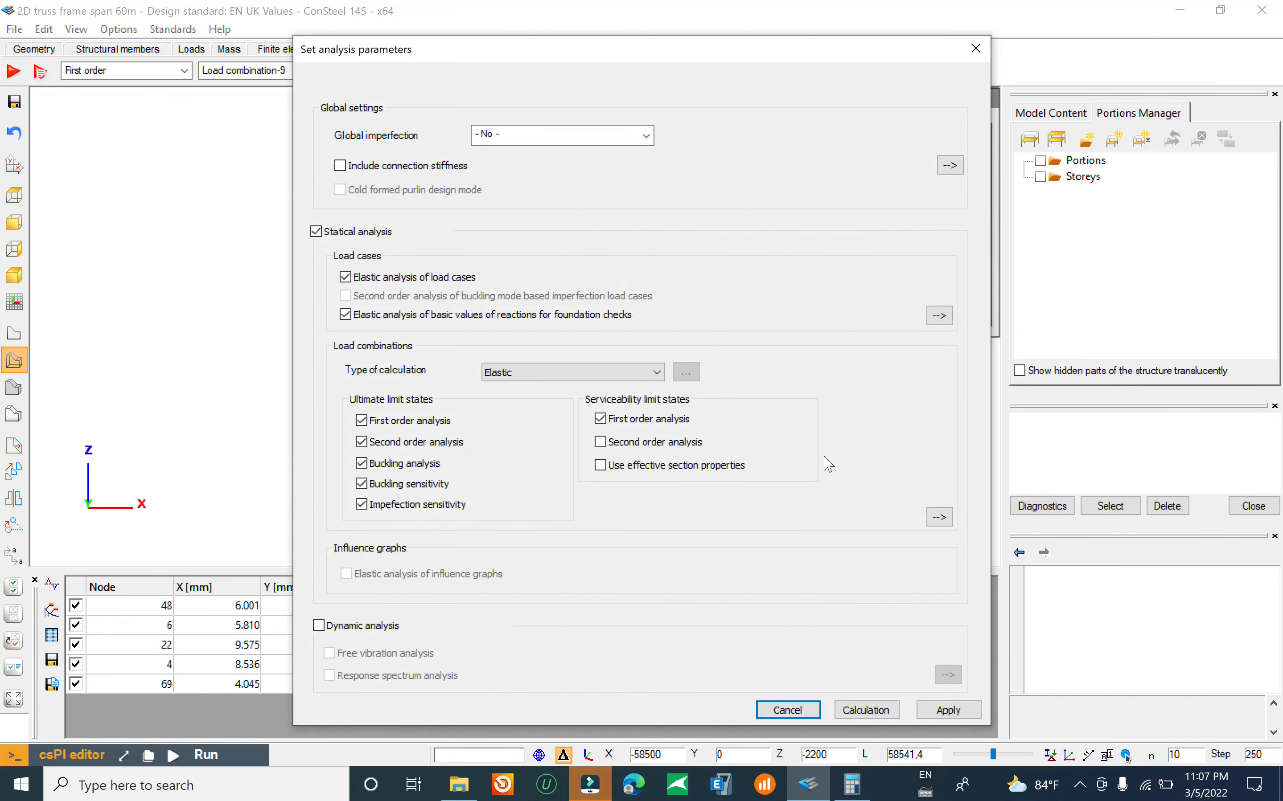
Step: Set the number of buckling modes to 50 for ULS Load combination-3, -4 and -5, and run the calculation
{"action": "left_click", "coordinate": [939, 517]}
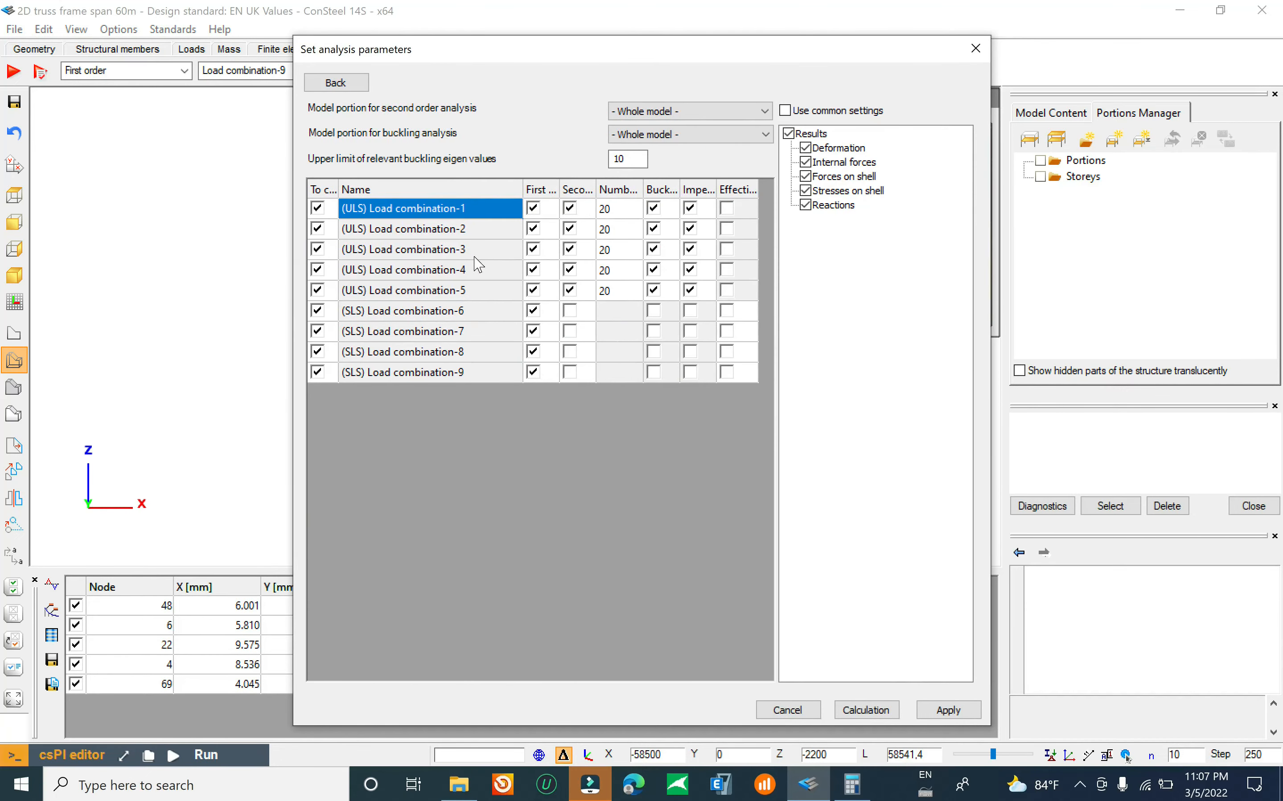
{"action": "left_click", "coordinate": [619, 249]}
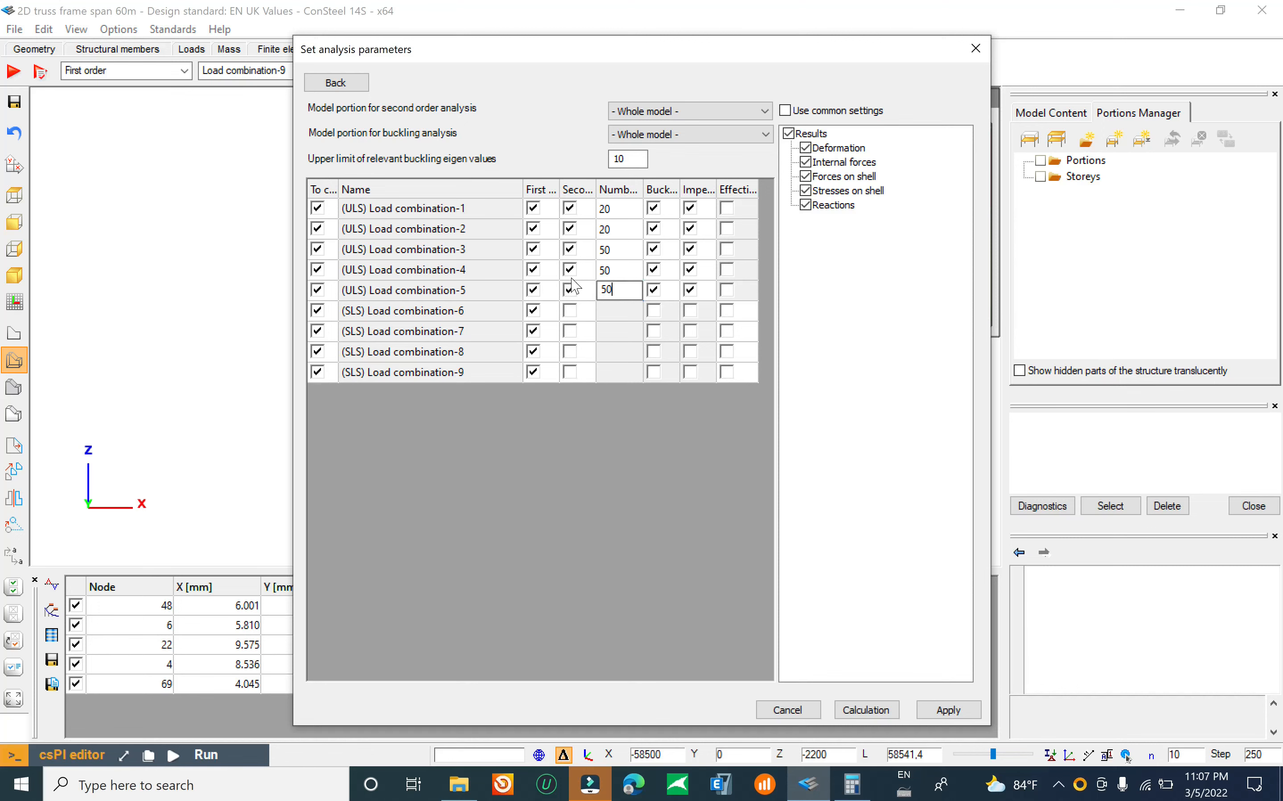
{"action": "left_click", "coordinate": [860, 709]}
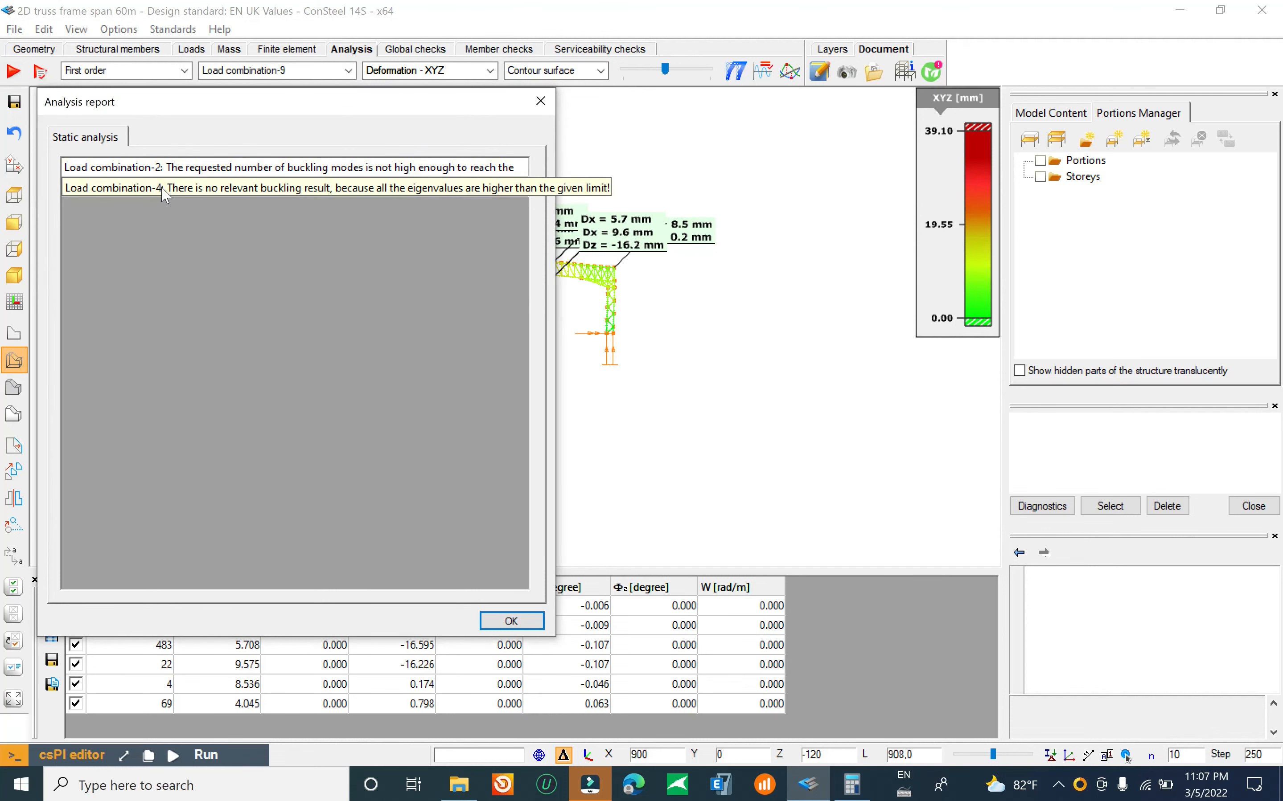
{"action": "left_click", "coordinate": [510, 621]}
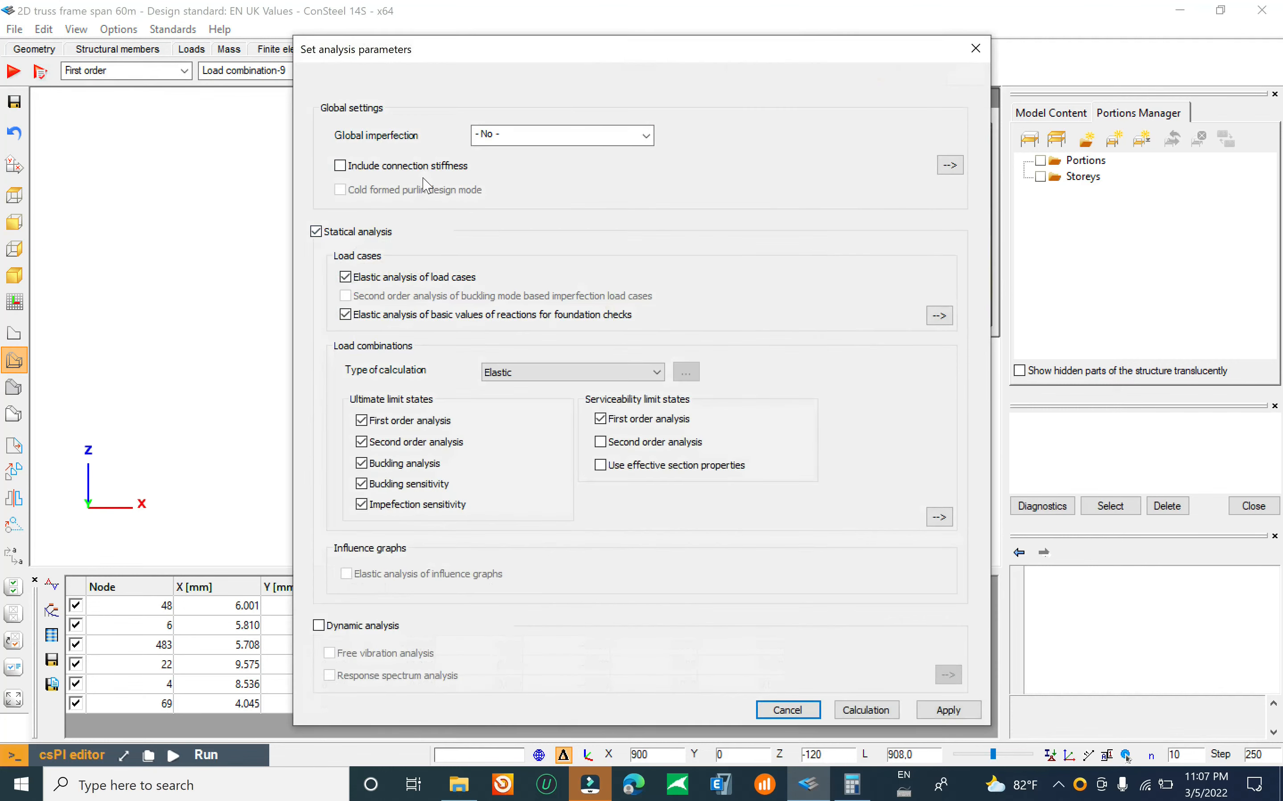
Step: Set the number of buckling modes to 50 for ULS Load combination-2 and 10 for Load combination-4, and rerun the calculation
{"action": "left_click", "coordinate": [933, 515]}
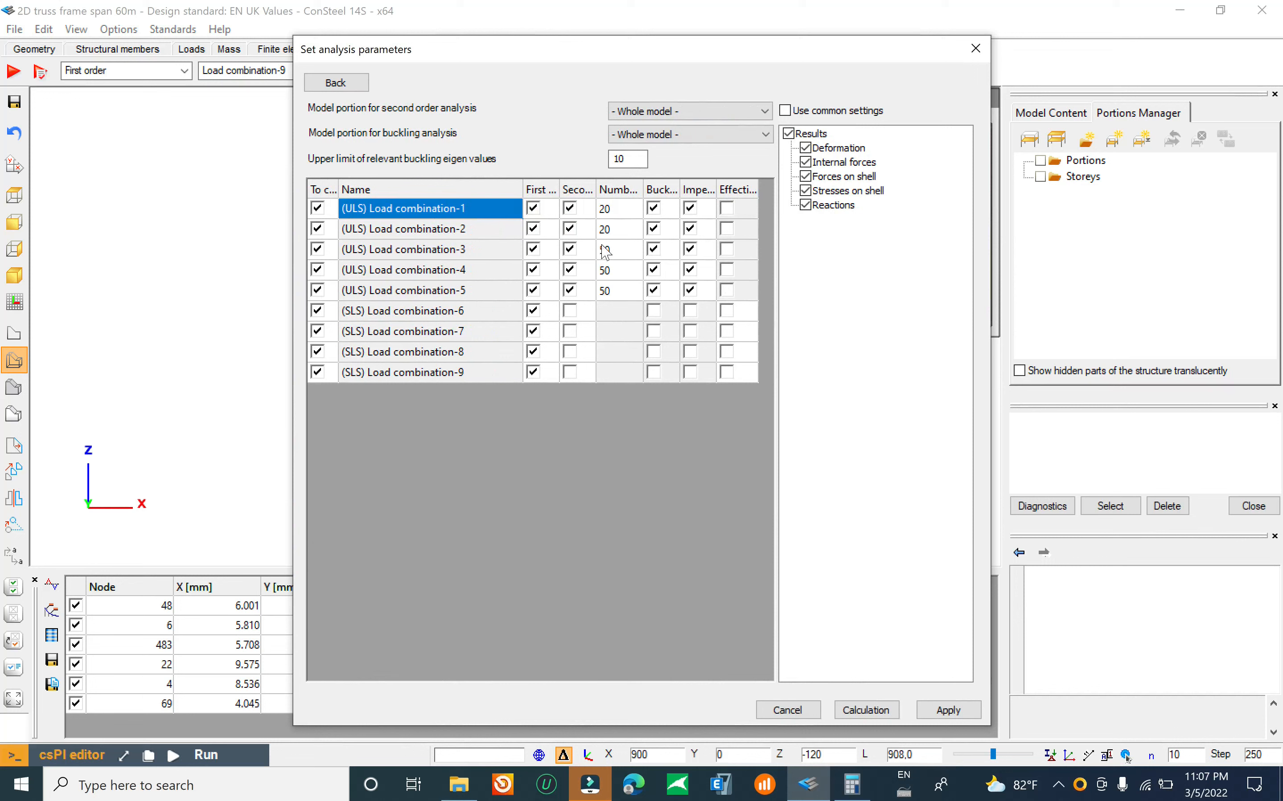
{"action": "left_click", "coordinate": [621, 235]}
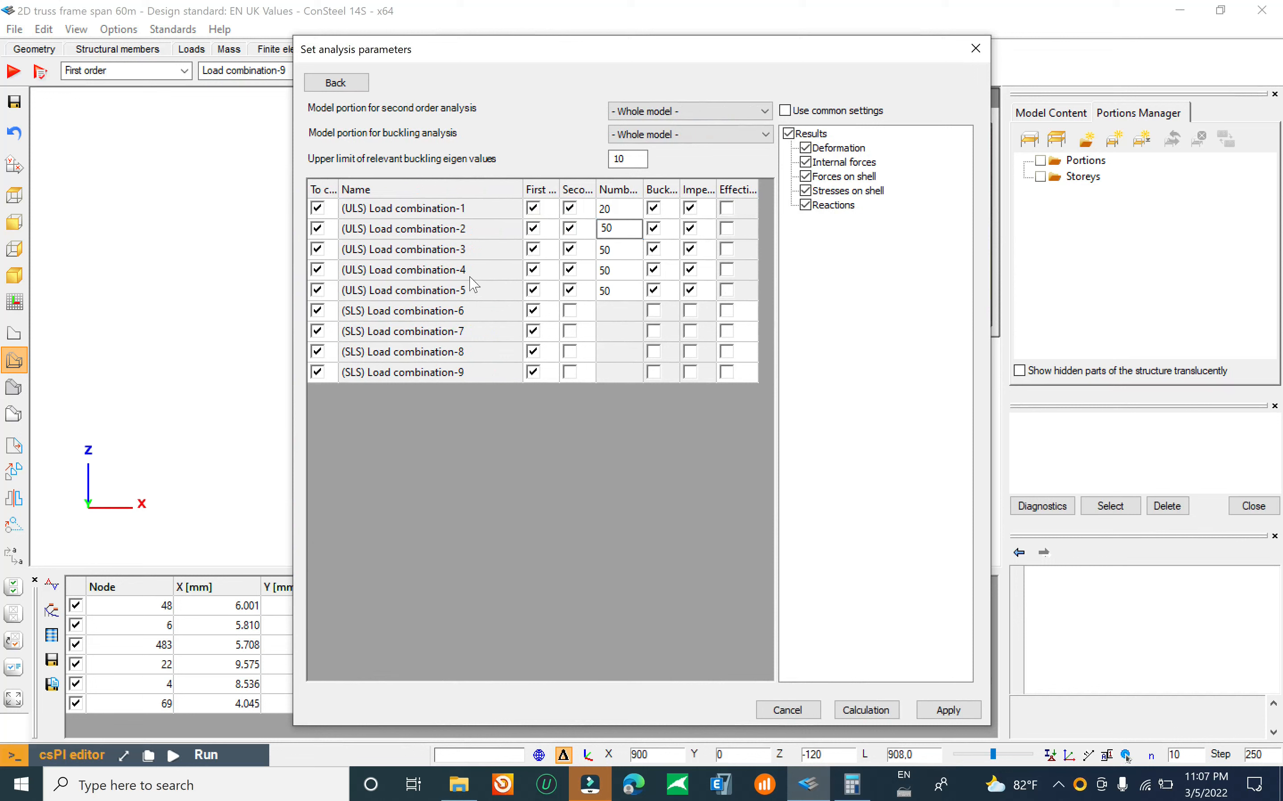
{"action": "left_click", "coordinate": [619, 274]}
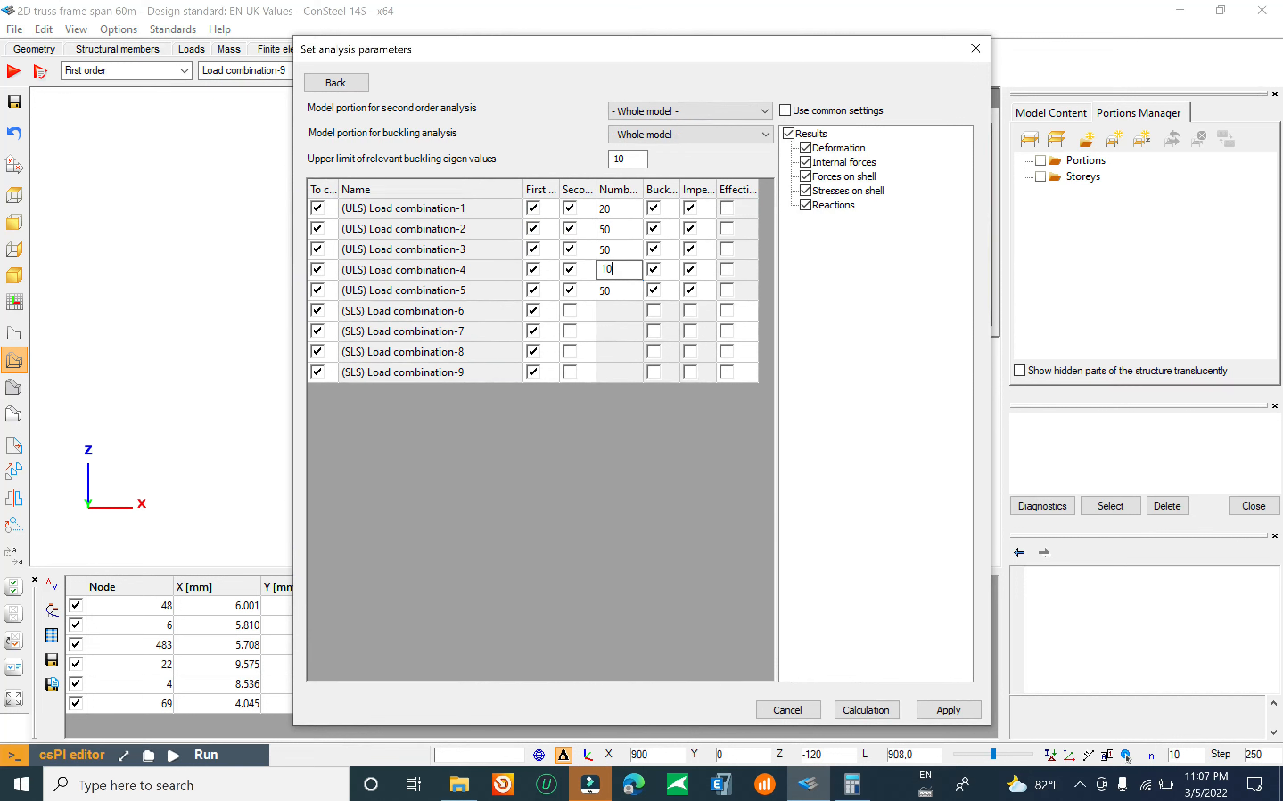
{"action": "left_click", "coordinate": [866, 709]}
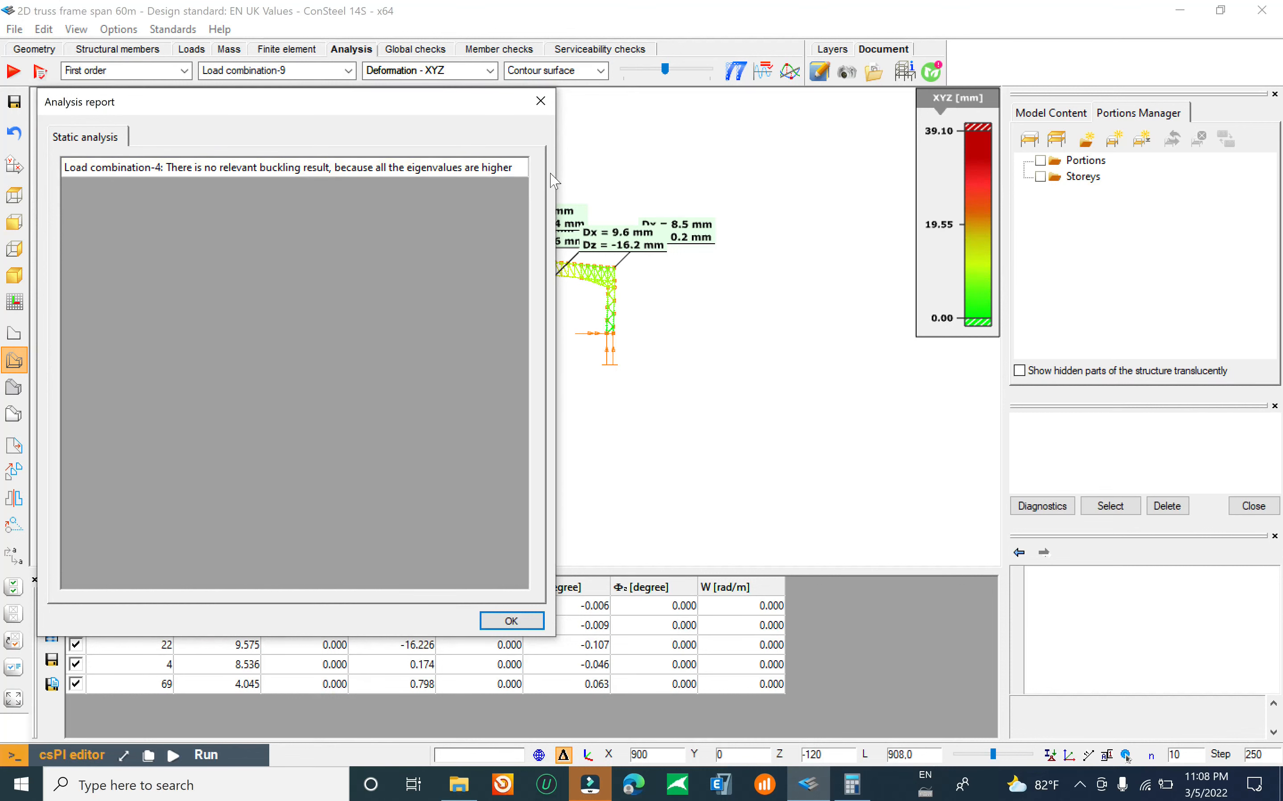
{"action": "left_click", "coordinate": [510, 622]}
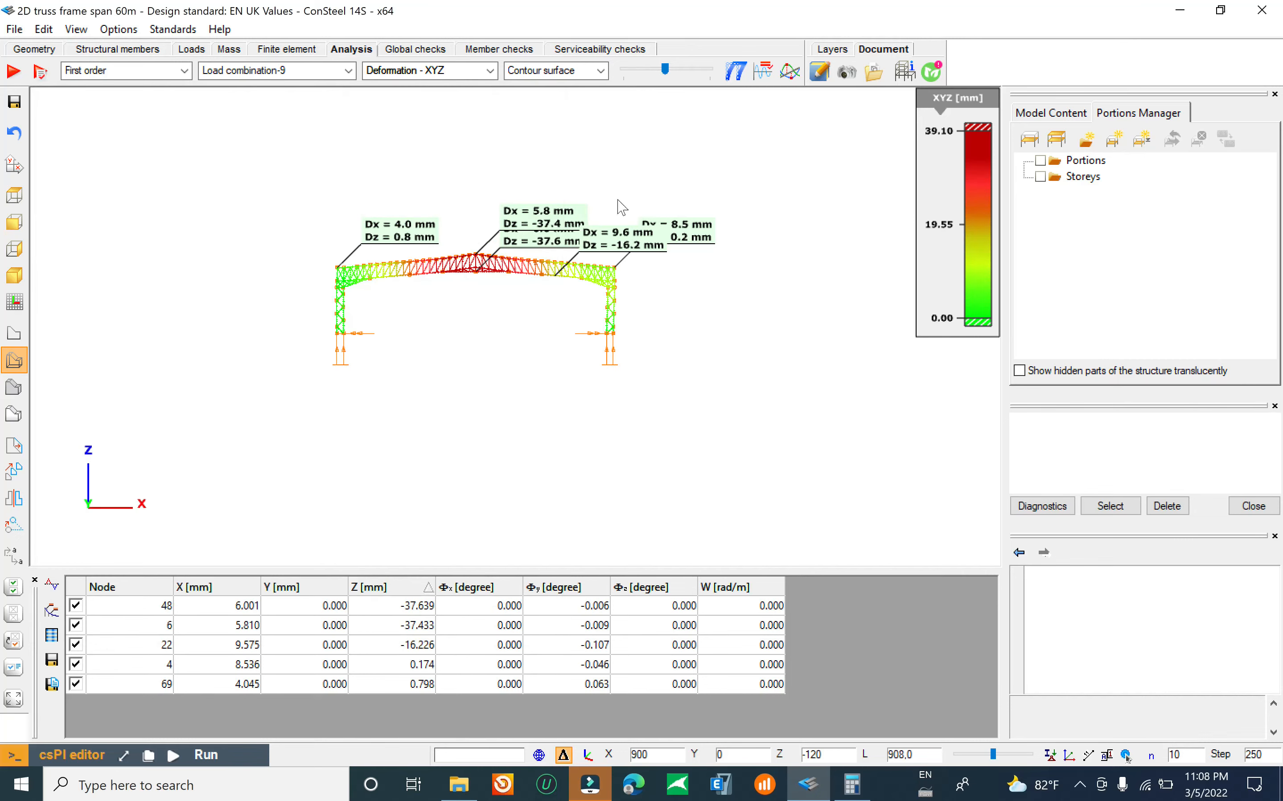
Step: Save the model and display the first order deformations for serviceability Load combination-6, -7 and -8
{"action": "left_click", "coordinate": [14, 29]}
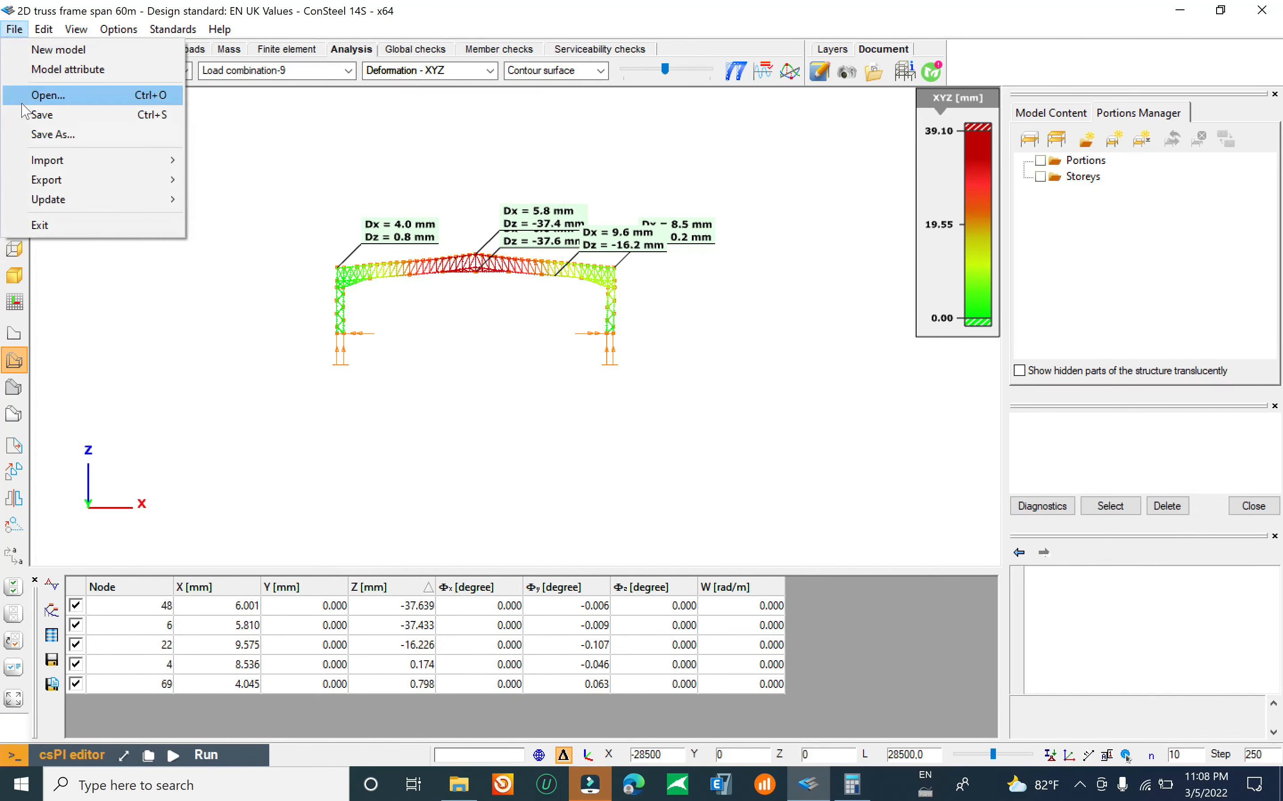
{"action": "left_click", "coordinate": [90, 115]}
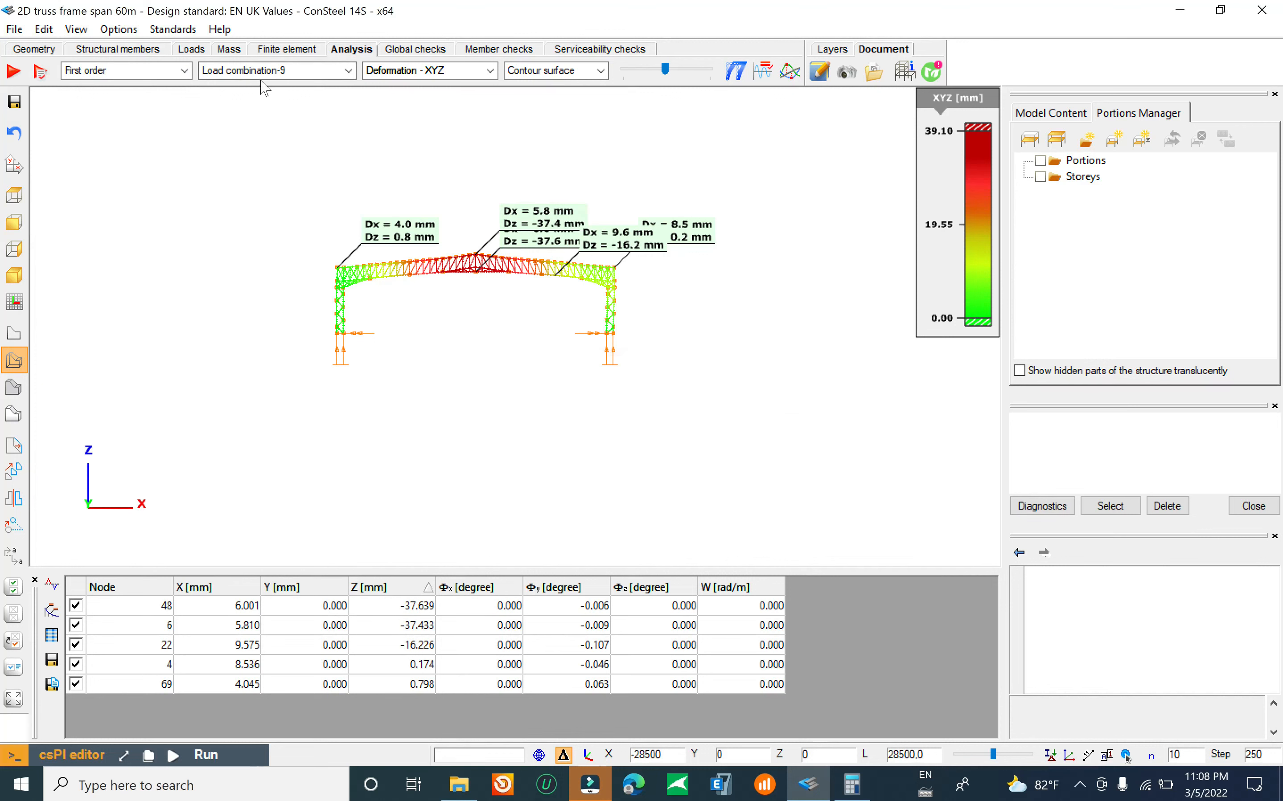
{"action": "left_click", "coordinate": [275, 73]}
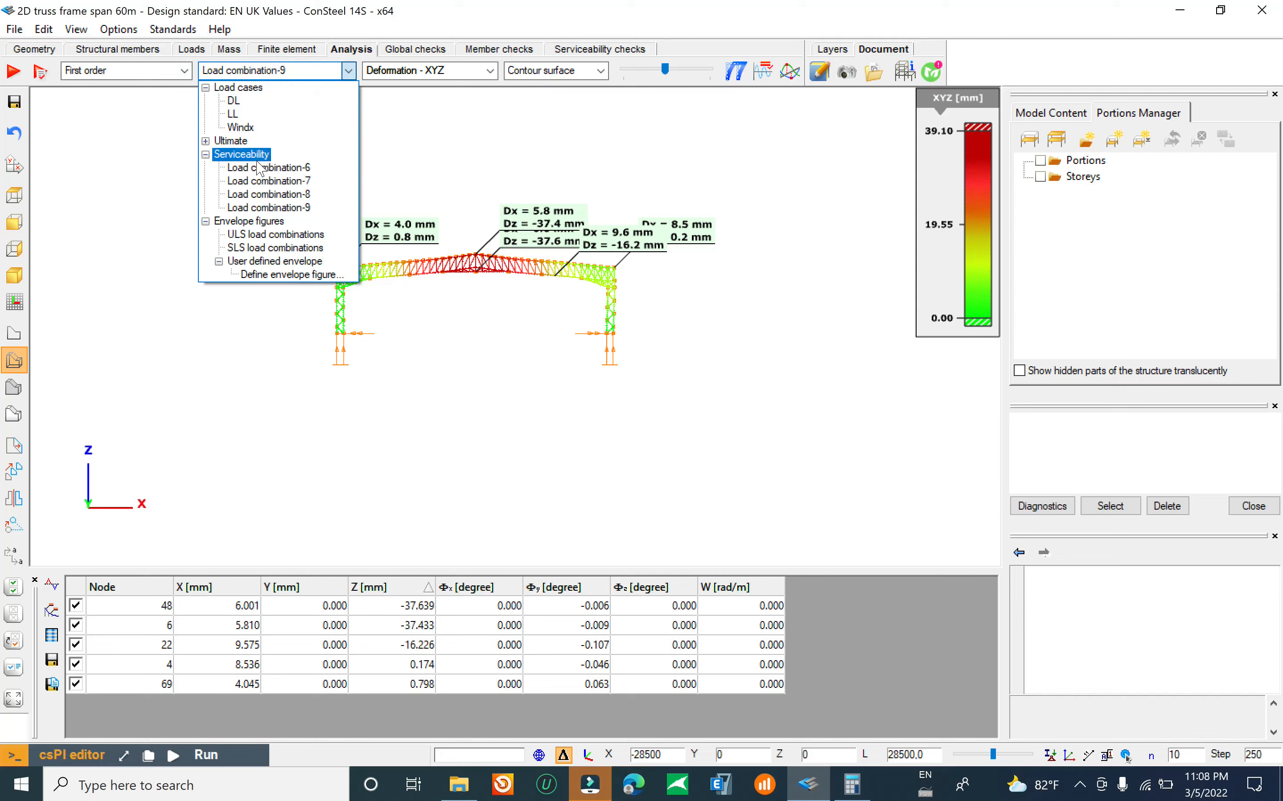
{"action": "left_click", "coordinate": [260, 169]}
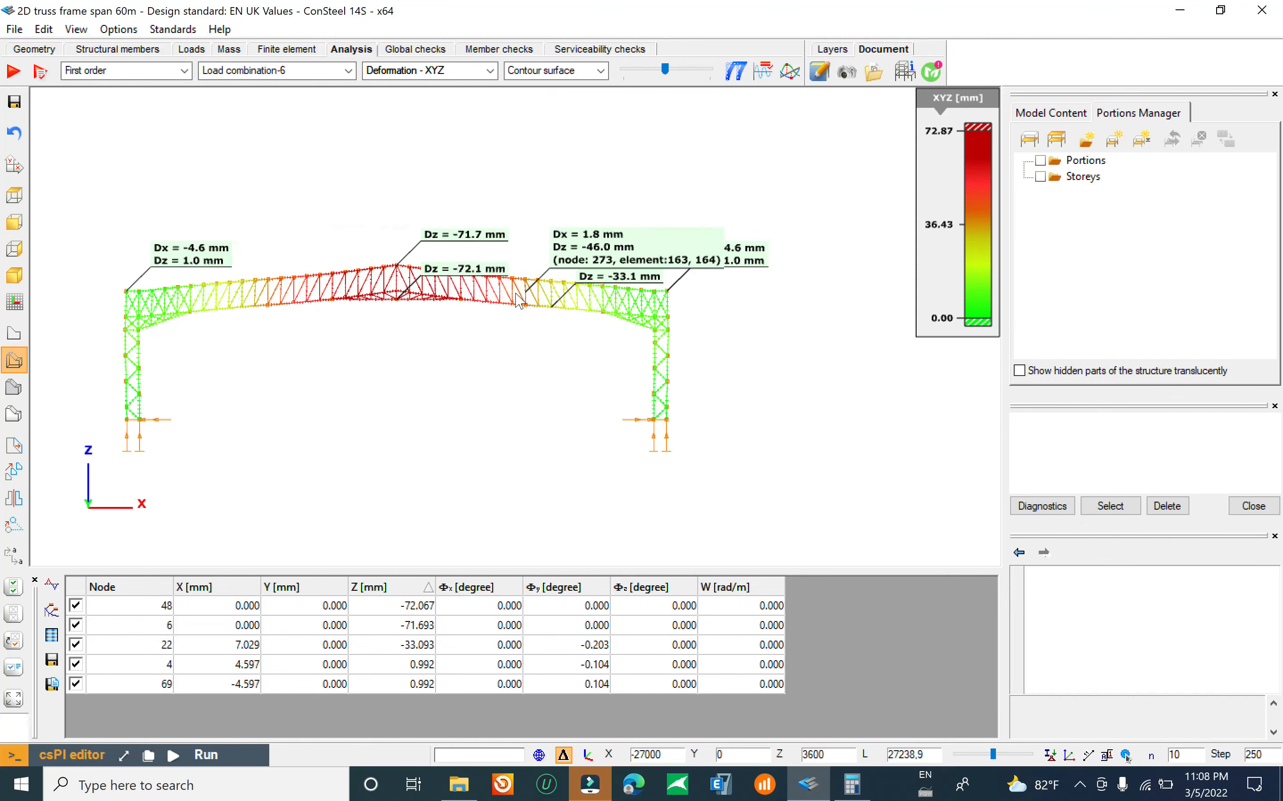
{"action": "left_click", "coordinate": [348, 71]}
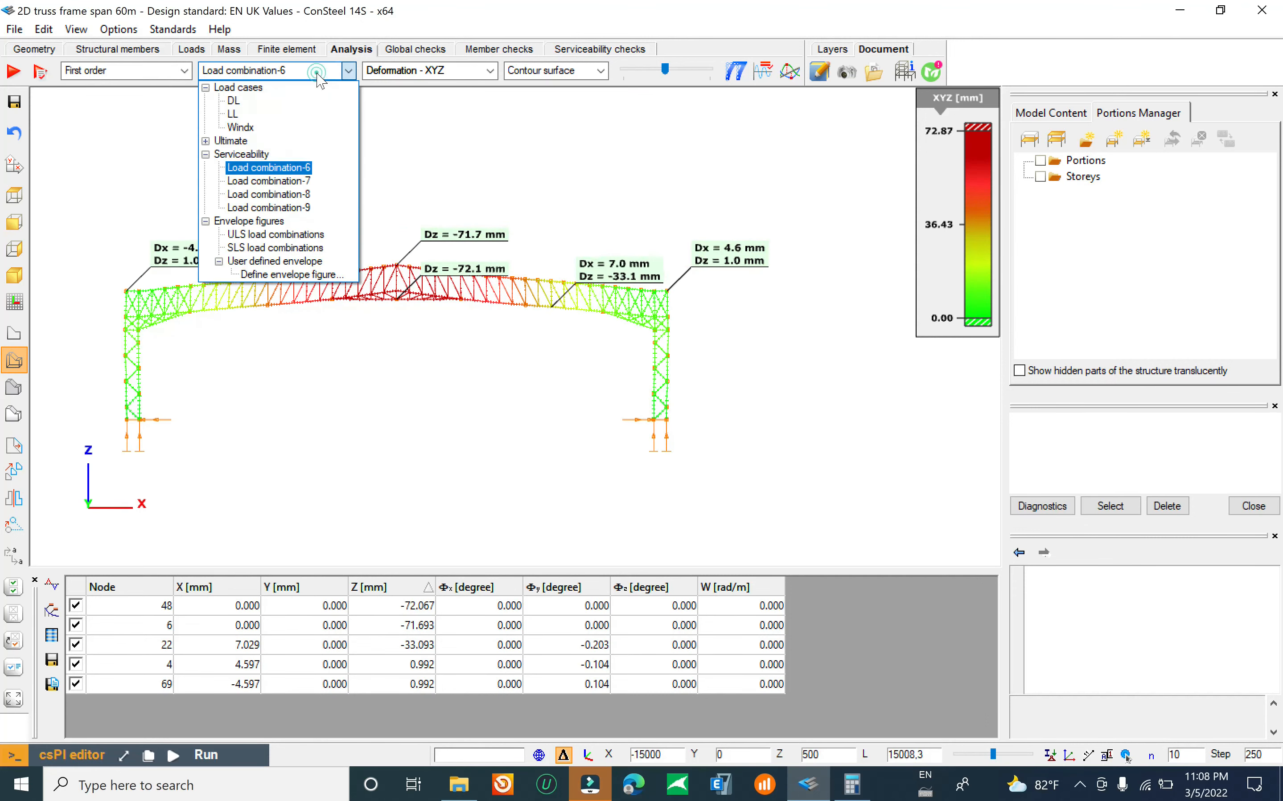
{"action": "left_click", "coordinate": [320, 181]}
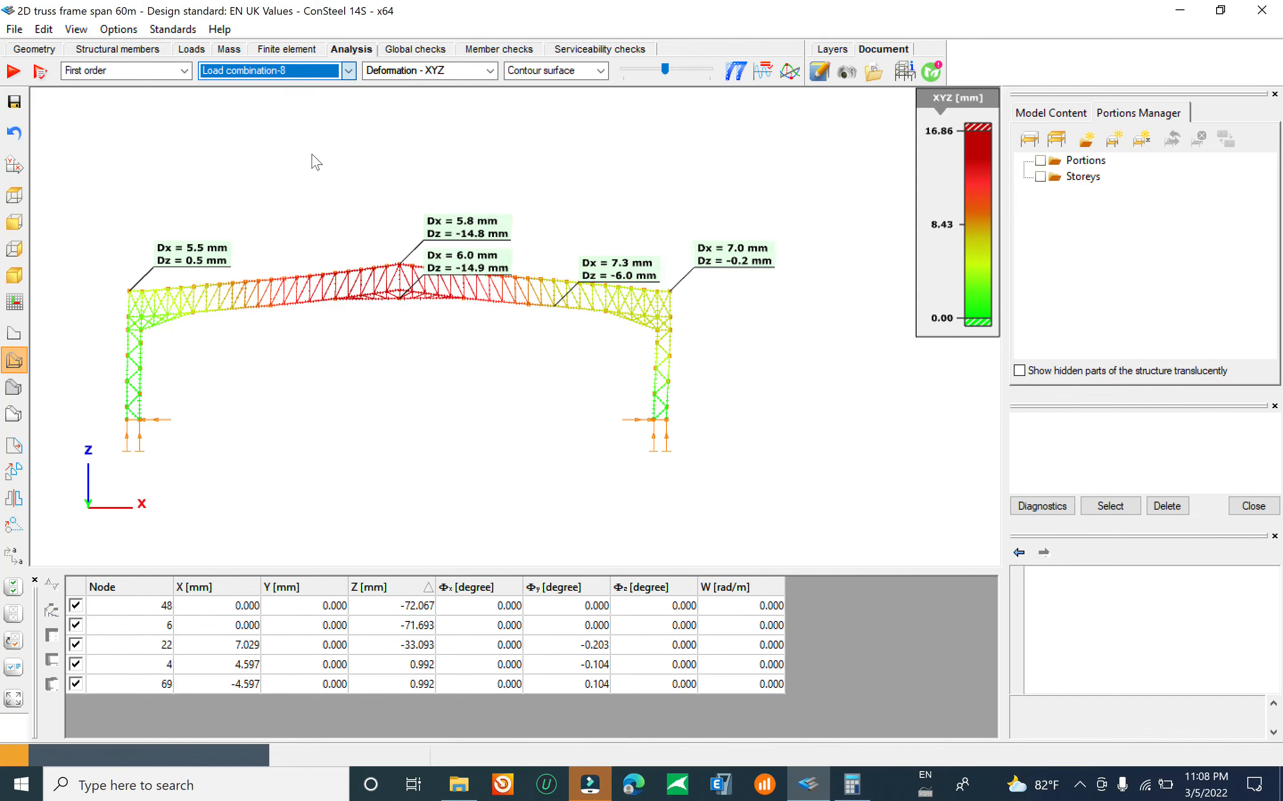
Step: Display the first order XYZ deformations for load cases LL and Windx
{"action": "left_click", "coordinate": [295, 72]}
{"action": "left_click", "coordinate": [294, 73]}
{"action": "left_click", "coordinate": [295, 73]}
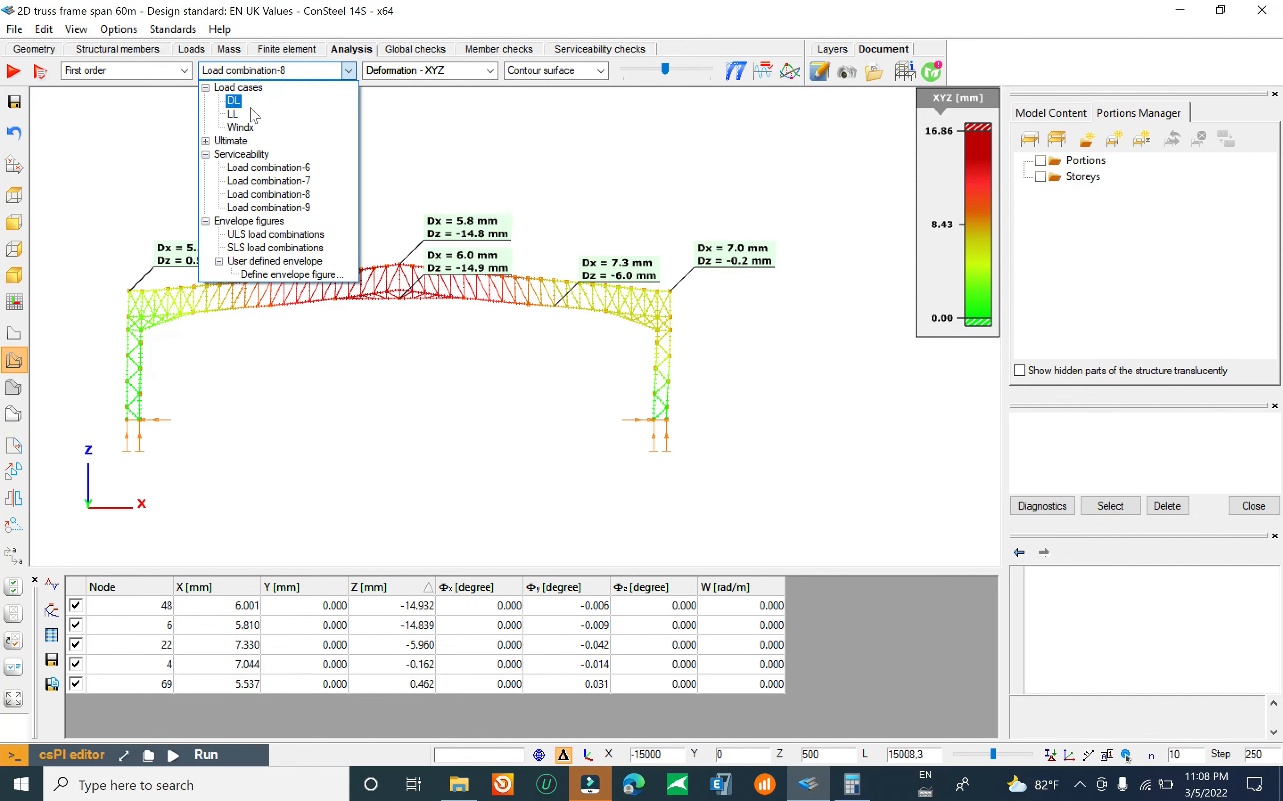
{"action": "left_click", "coordinate": [249, 113]}
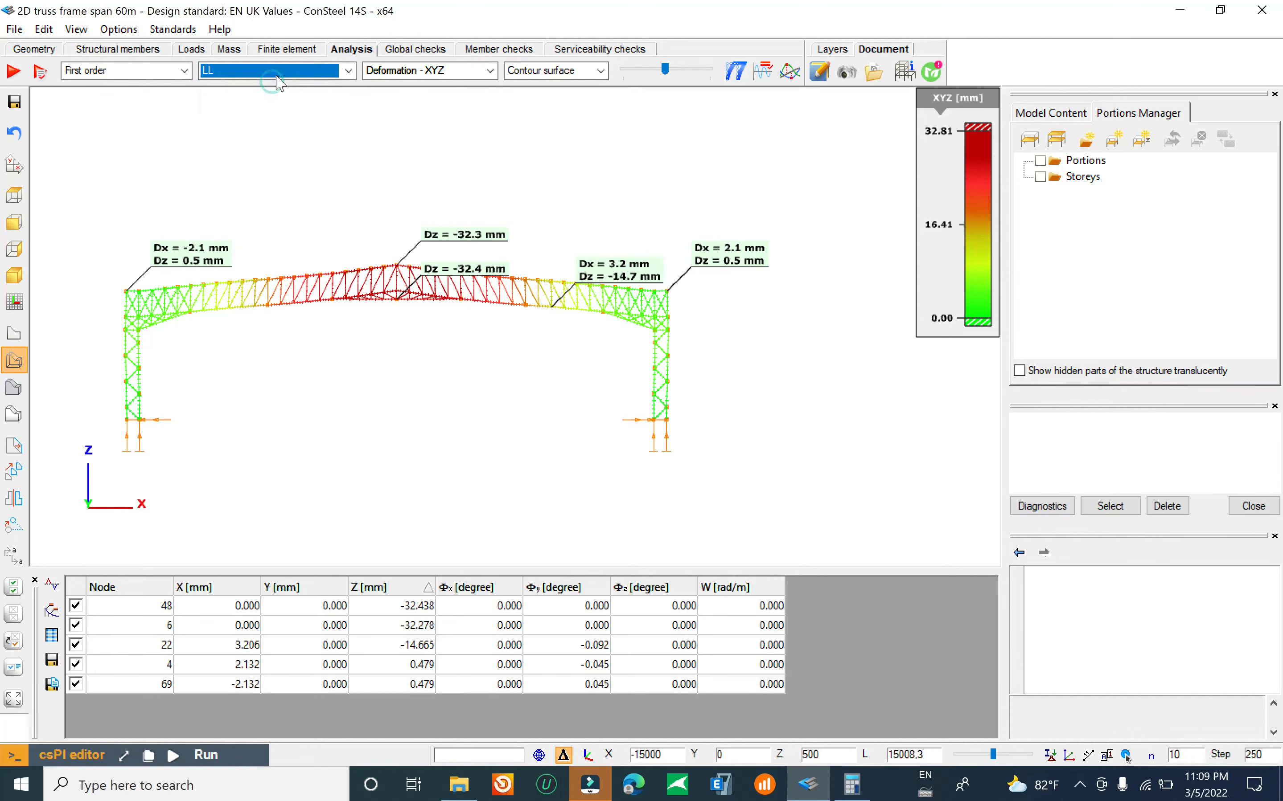
{"action": "left_click", "coordinate": [276, 74]}
{"action": "left_click", "coordinate": [245, 114]}
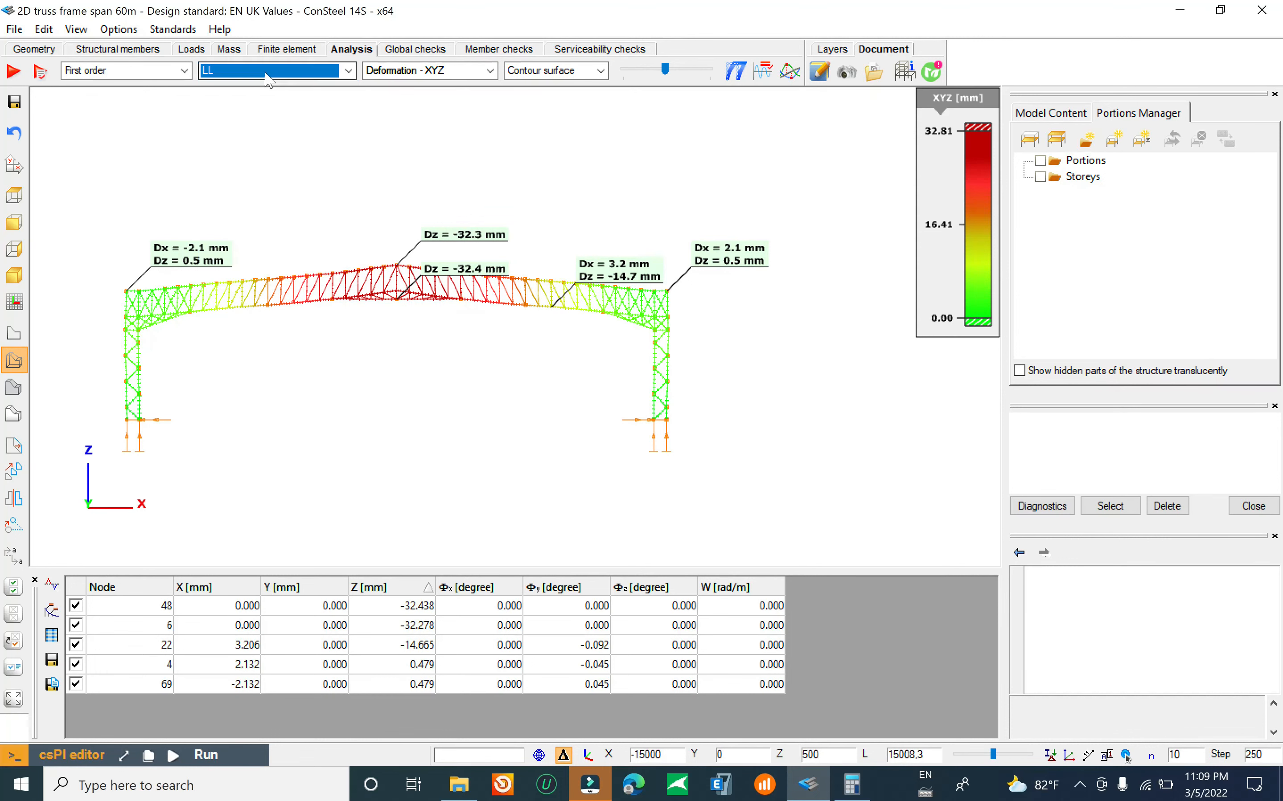
{"action": "left_click", "coordinate": [275, 73]}
{"action": "left_click", "coordinate": [241, 128]}
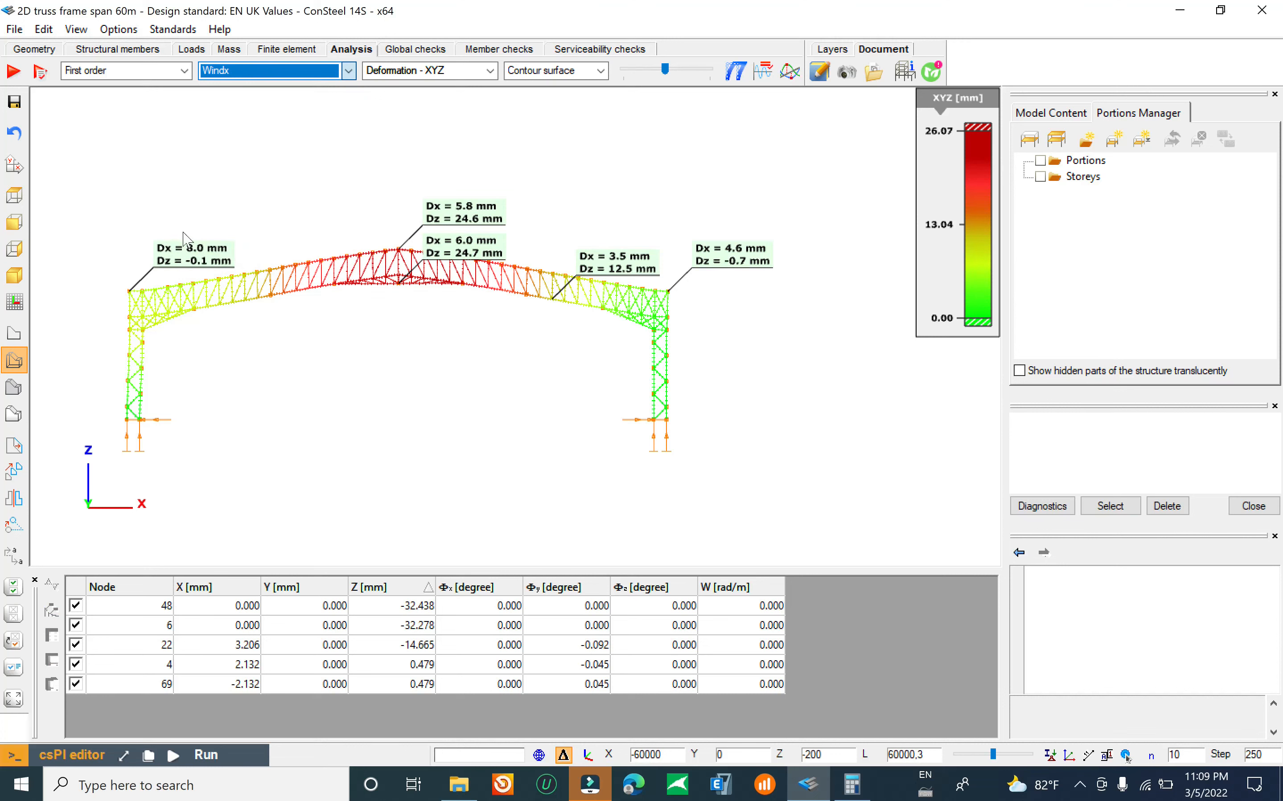
Step: Display the maximum XYZ deformation envelope of the ULS load combinations and examine it around the truss ridge
{"action": "left_click", "coordinate": [268, 68]}
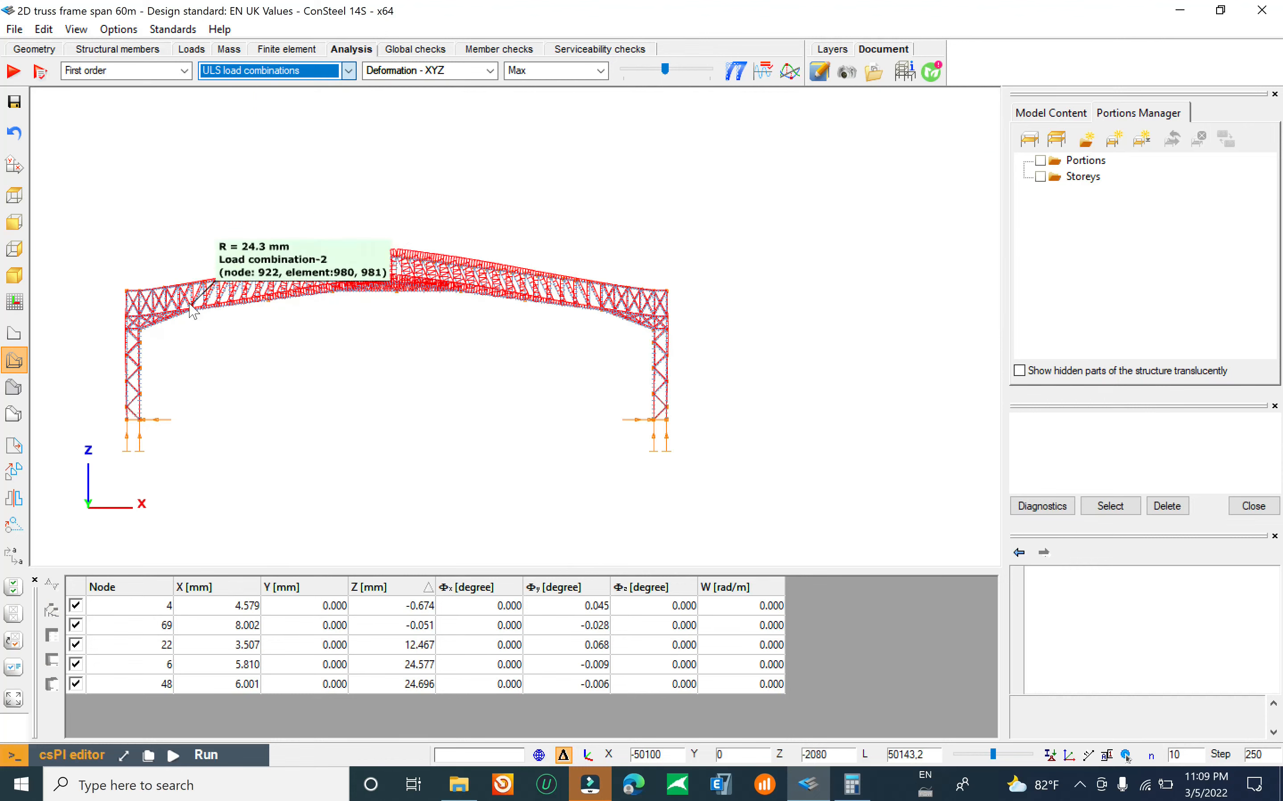
{"action": "scroll", "coordinate": [366, 308], "scroll_direction": "up", "scroll_amount": 2}
{"action": "middle_click_drag", "start_coordinate": [423, 310], "coordinate": [493, 266]}
{"action": "scroll", "coordinate": [479, 180], "scroll_direction": "up", "scroll_amount": 5}
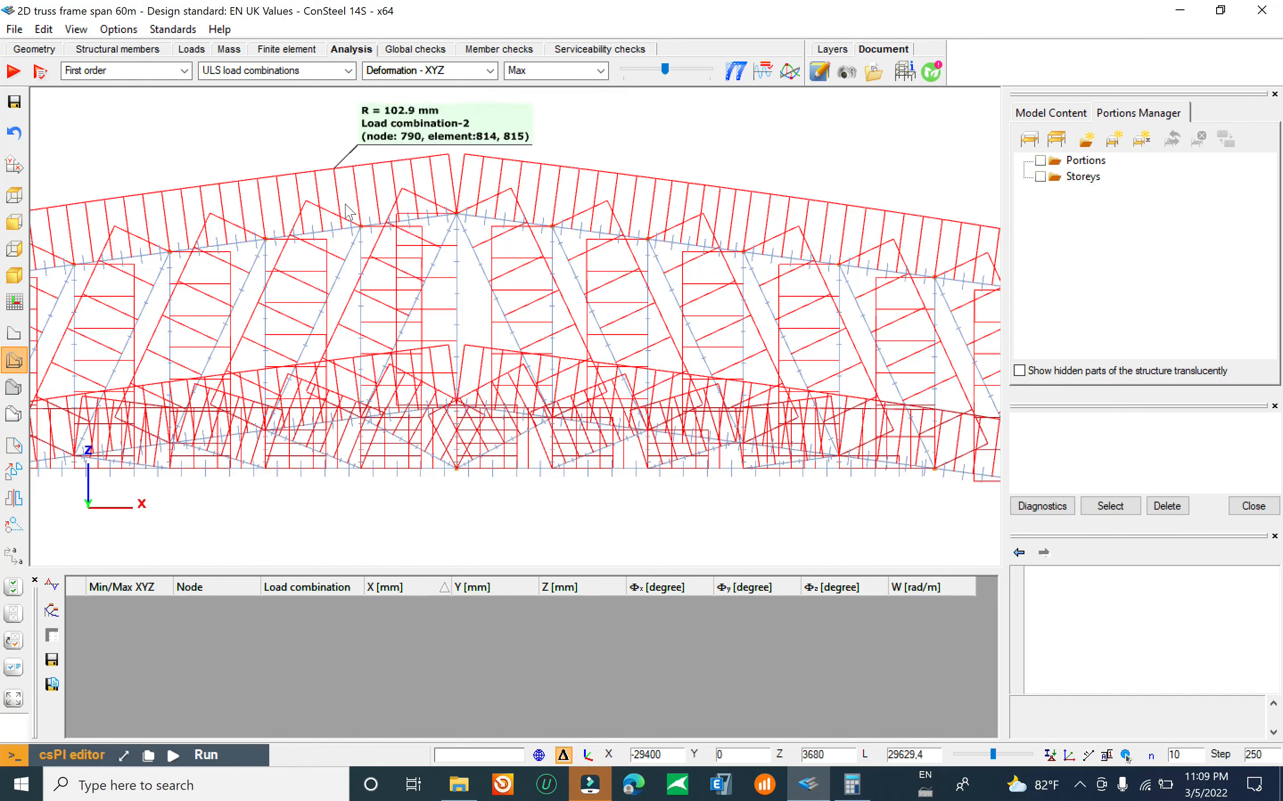
Step: Display the Min+Max envelope of internal axial force N for the ULS load combinations
{"action": "left_click", "coordinate": [443, 72]}
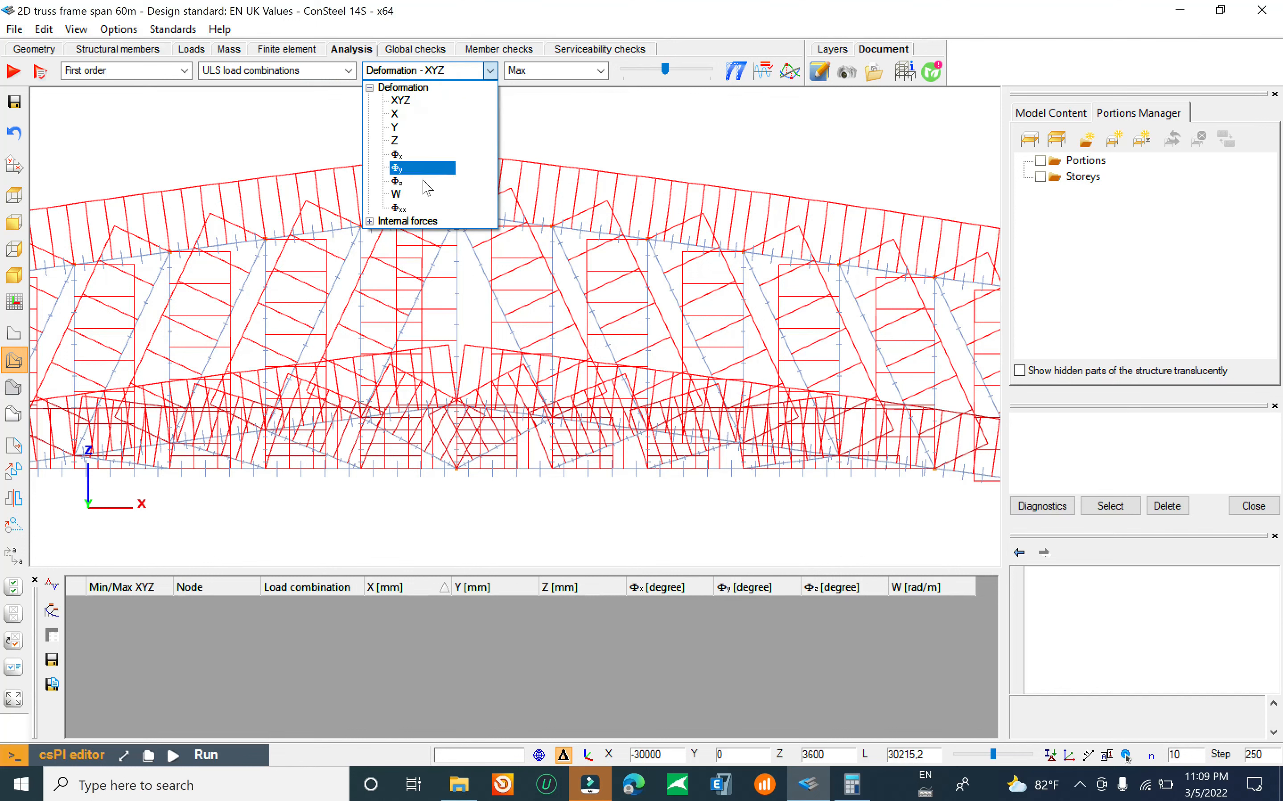
{"action": "left_click", "coordinate": [371, 222]}
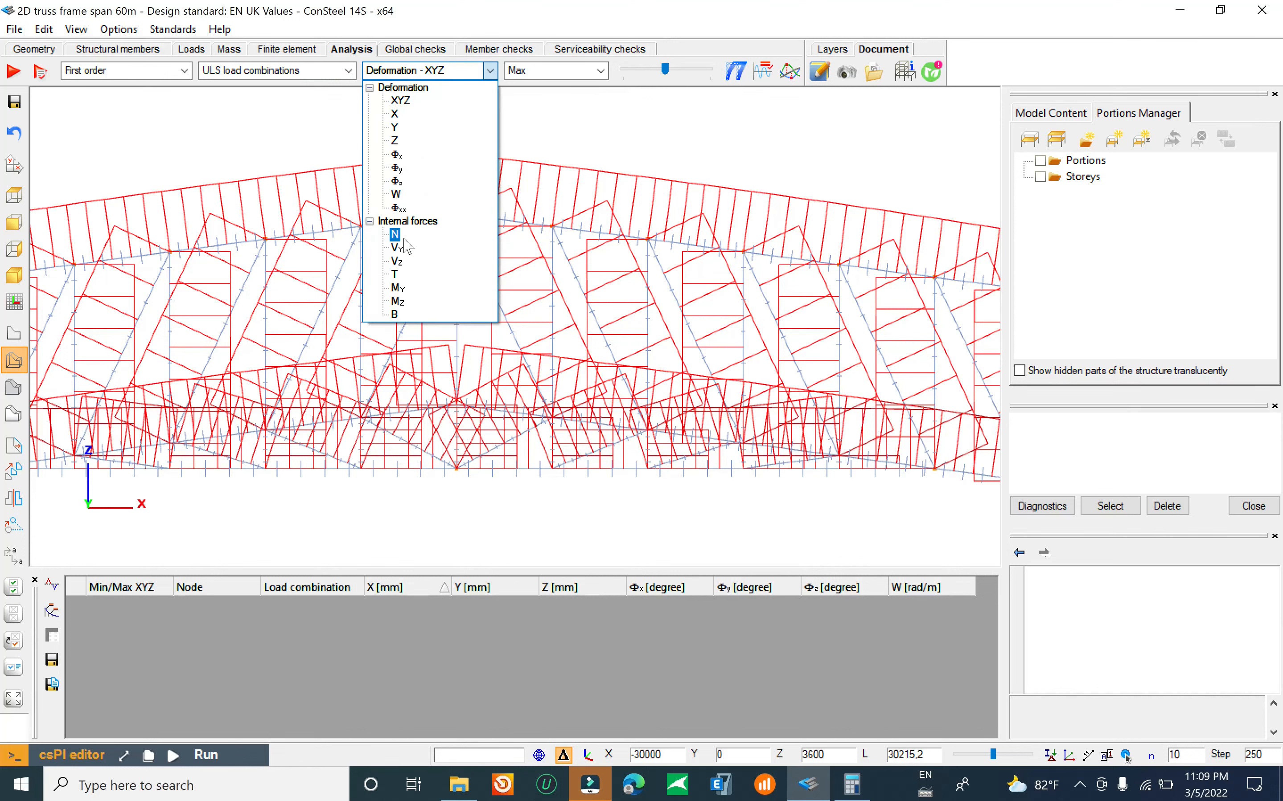
{"action": "left_click", "coordinate": [401, 237]}
{"action": "scroll", "coordinate": [349, 259], "scroll_direction": "down", "scroll_amount": 5}
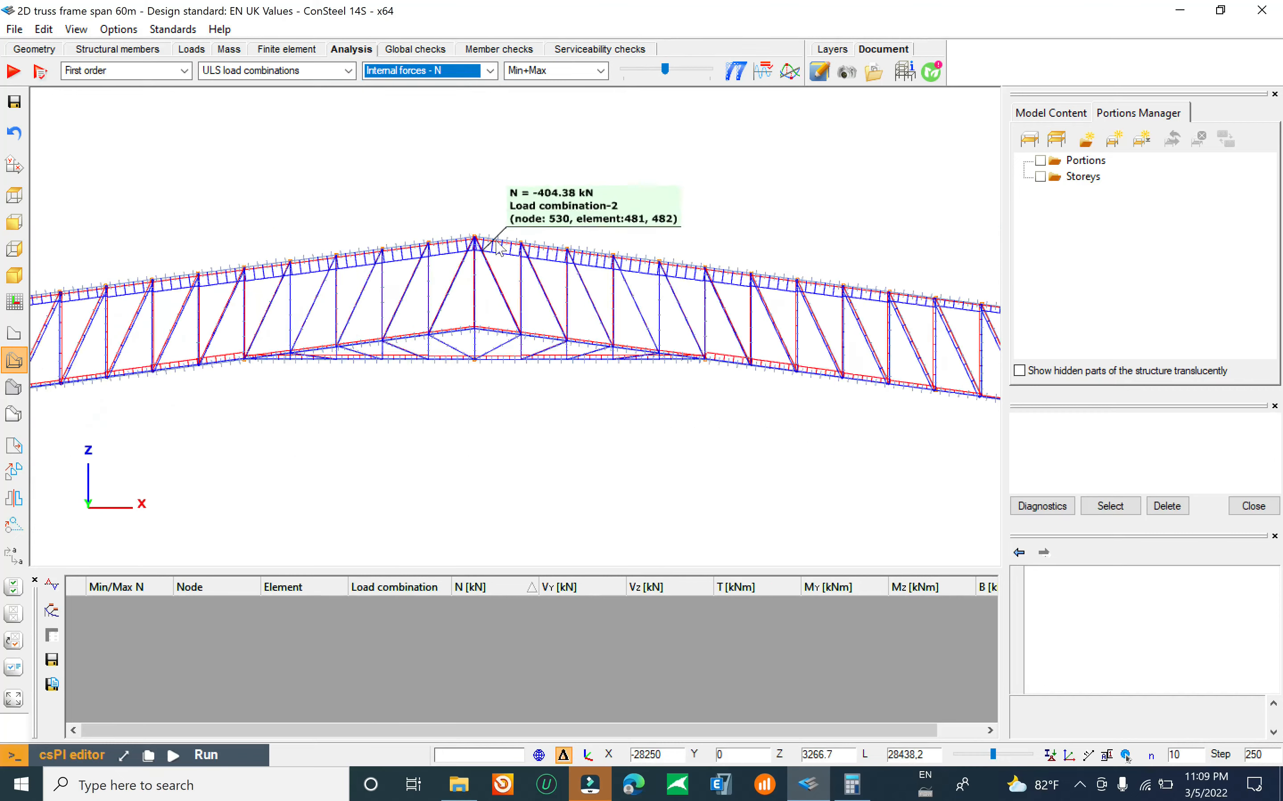
Step: Examine the axial force envelope values along the left truss column's chords and at its haunch
{"action": "scroll", "coordinate": [220, 286], "scroll_direction": "up", "scroll_amount": 5}
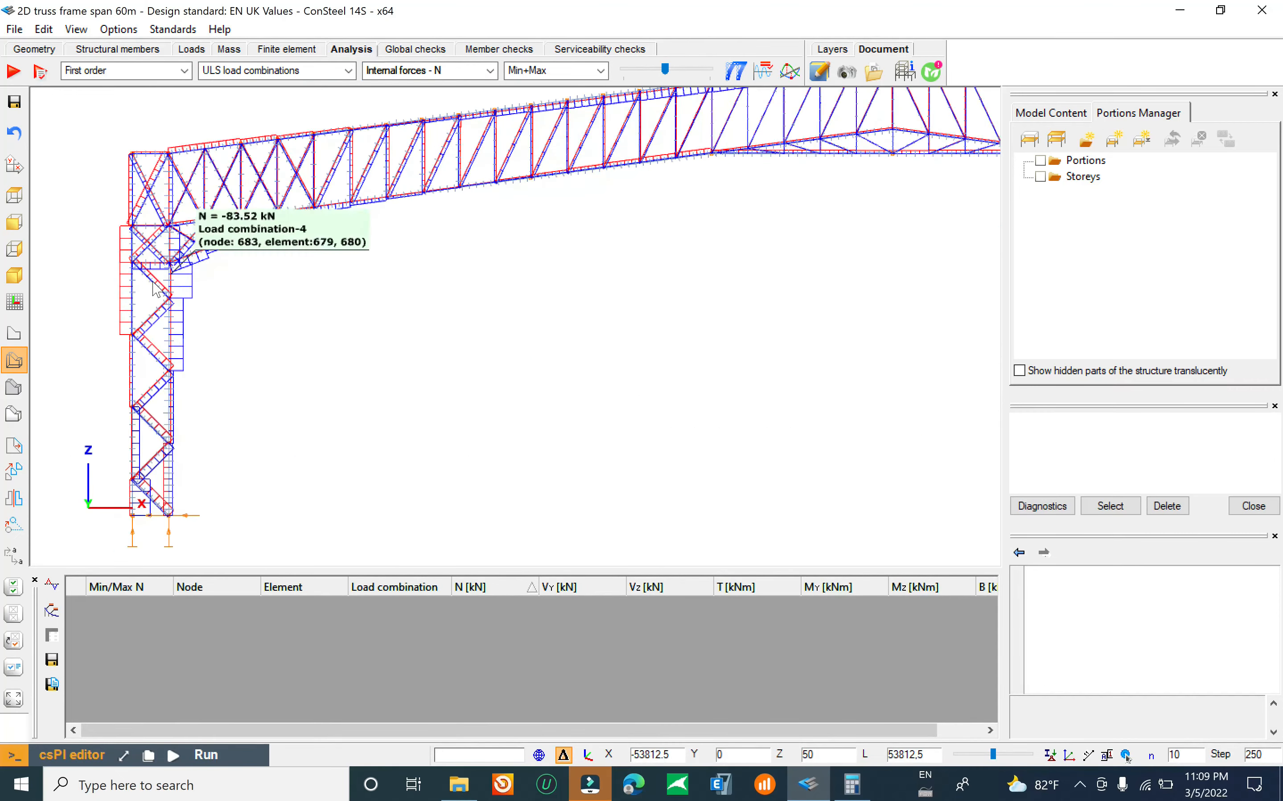
{"action": "scroll", "coordinate": [220, 286], "scroll_direction": "up", "scroll_amount": 4}
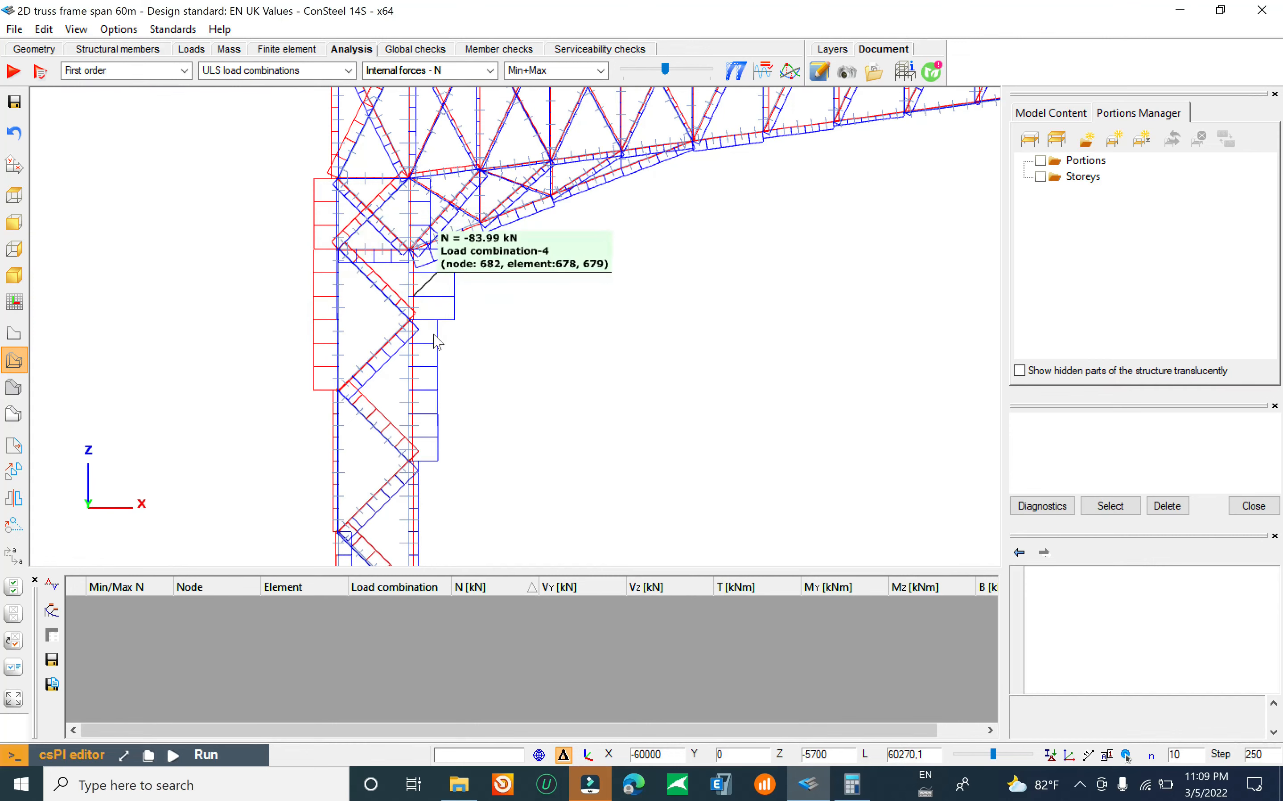
{"action": "scroll", "coordinate": [346, 323], "scroll_direction": "down", "scroll_amount": 8}
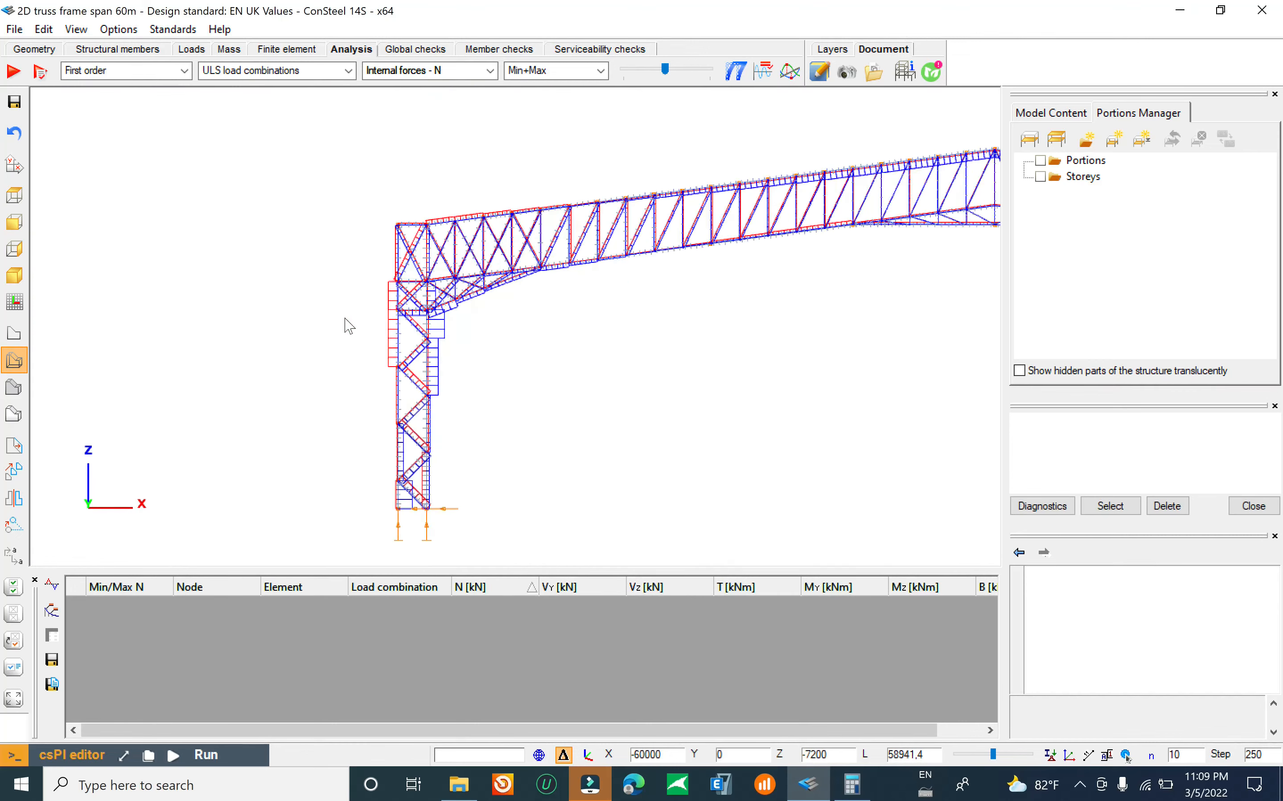
{"action": "scroll", "coordinate": [392, 297], "scroll_direction": "up", "scroll_amount": 7}
{"action": "scroll", "coordinate": [418, 360], "scroll_direction": "down", "scroll_amount": 5}
{"action": "scroll", "coordinate": [232, 407], "scroll_direction": "up", "scroll_amount": 7}
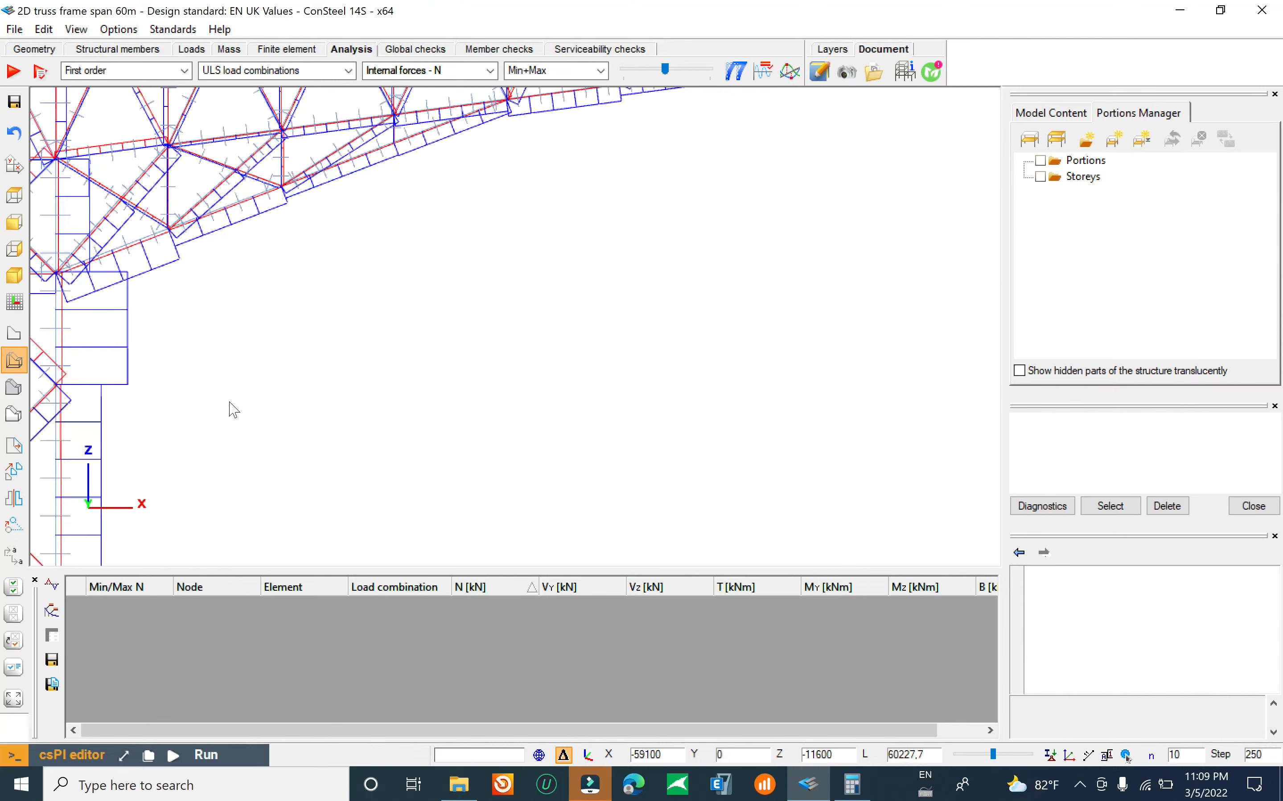
{"action": "middle_click_drag", "start_coordinate": [379, 245], "coordinate": [420, 213]}
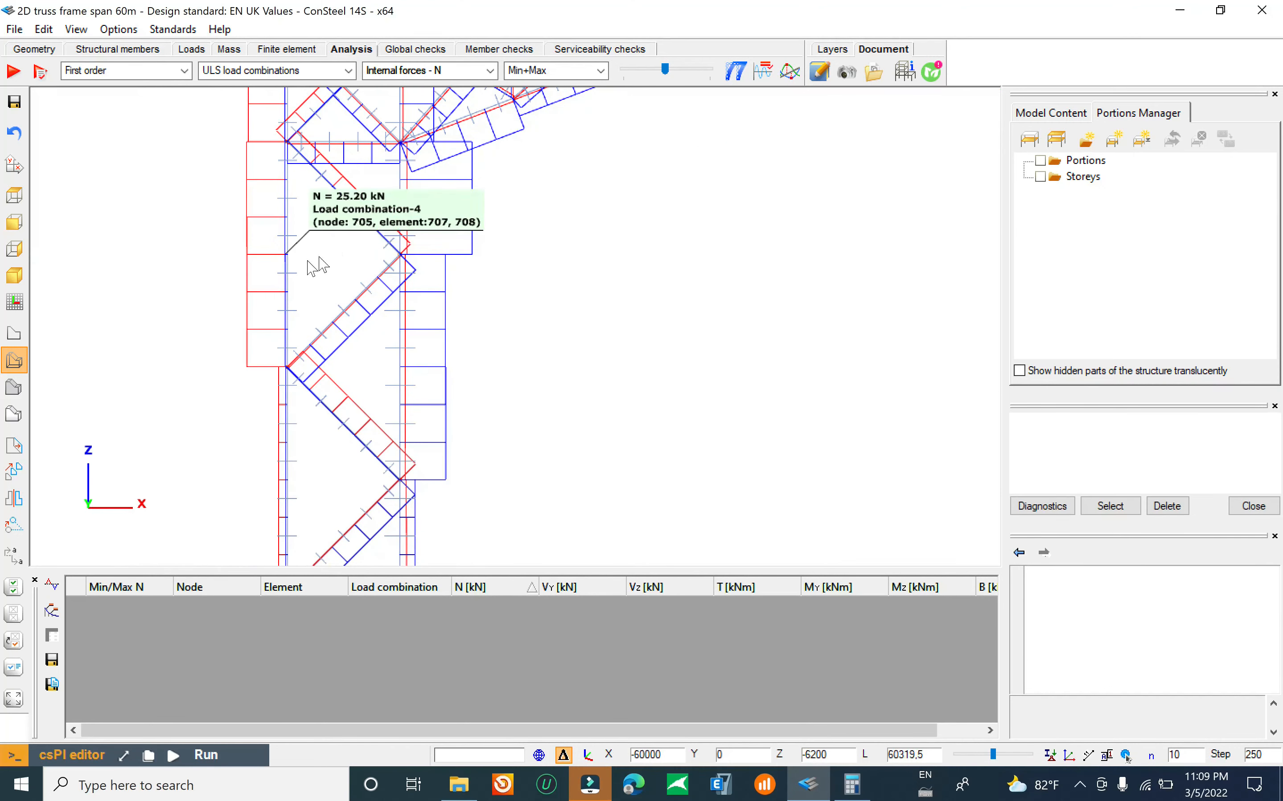
{"action": "scroll", "coordinate": [367, 284], "scroll_direction": "down", "scroll_amount": 3}
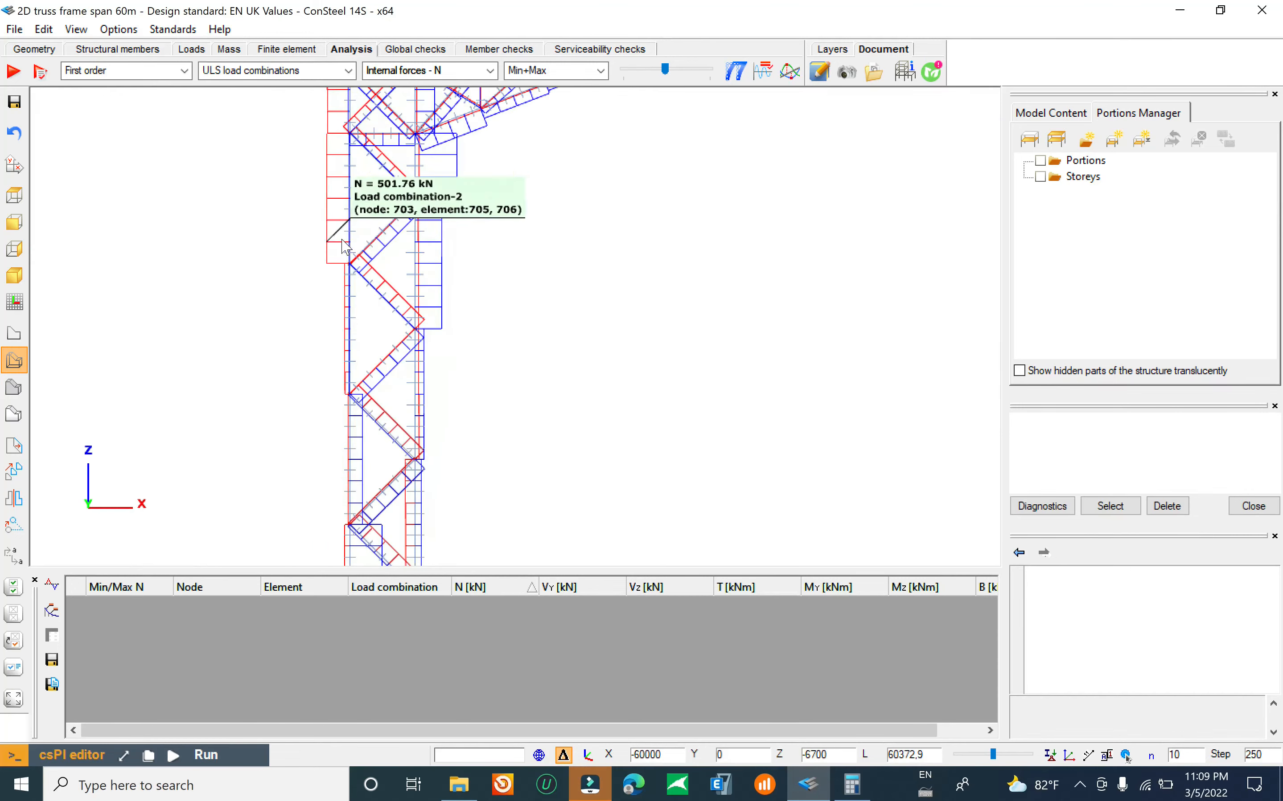
Step: Examine the axial force envelope along the truss rafter's top chord and around the ridge
{"action": "middle_click_drag", "start_coordinate": [440, 272], "coordinate": [356, 340]}
{"action": "scroll", "coordinate": [356, 341], "scroll_direction": "down", "scroll_amount": 3}
{"action": "middle_click_drag", "start_coordinate": [488, 312], "coordinate": [24, 355]}
{"action": "middle_click_drag", "start_coordinate": [513, 288], "coordinate": [355, 365]}
{"action": "scroll", "coordinate": [360, 205], "scroll_direction": "up", "scroll_amount": 5}
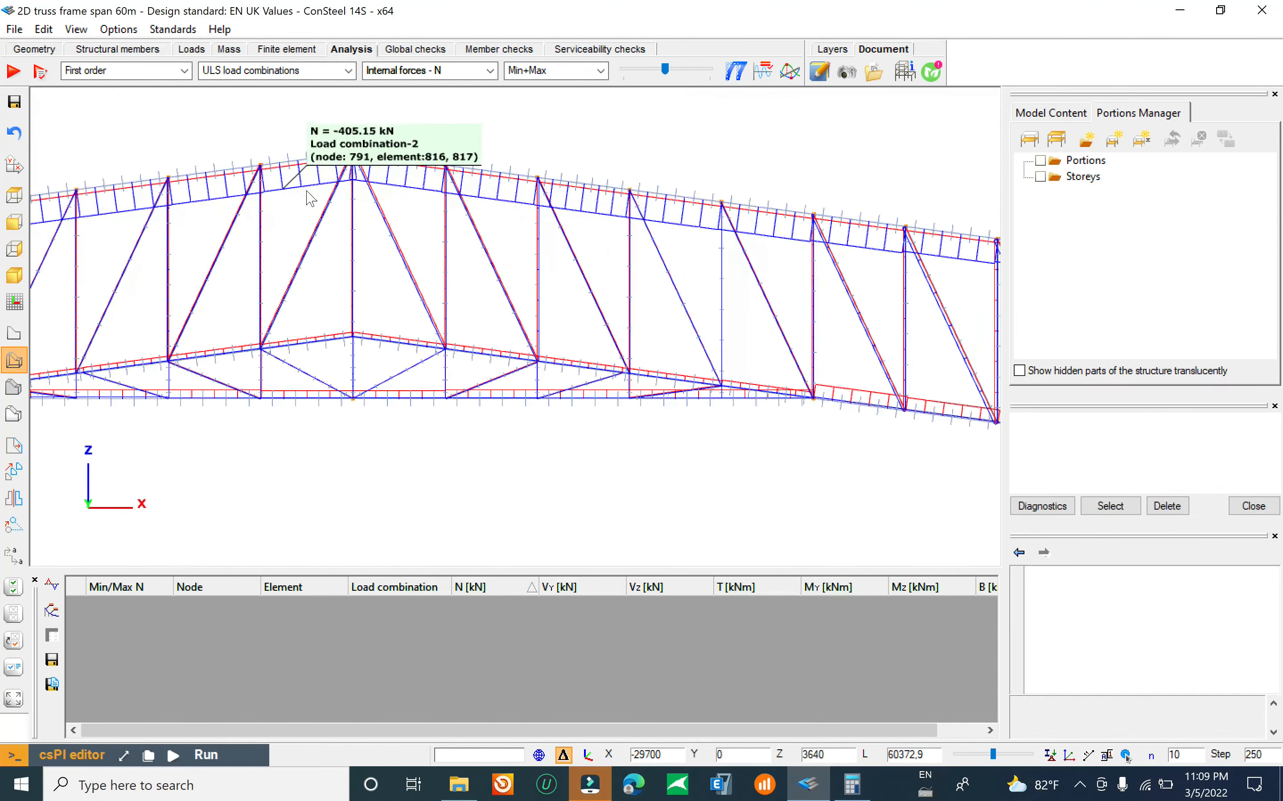
{"action": "middle_click_drag", "start_coordinate": [433, 204], "coordinate": [609, 202]}
{"action": "scroll", "coordinate": [599, 236], "scroll_direction": "down", "scroll_amount": 5}
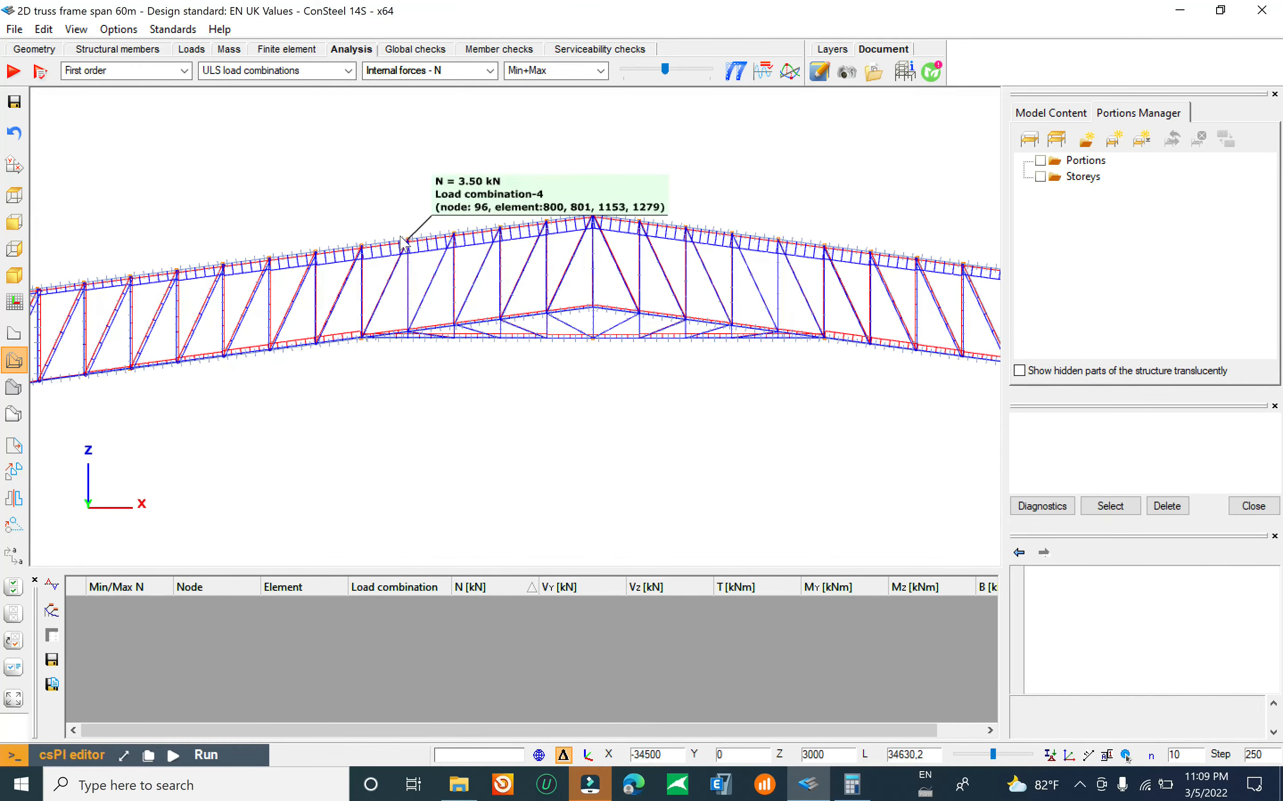
{"action": "middle_click_drag", "start_coordinate": [372, 243], "coordinate": [213, 303]}
{"action": "scroll", "coordinate": [463, 283], "scroll_direction": "up", "scroll_amount": 3}
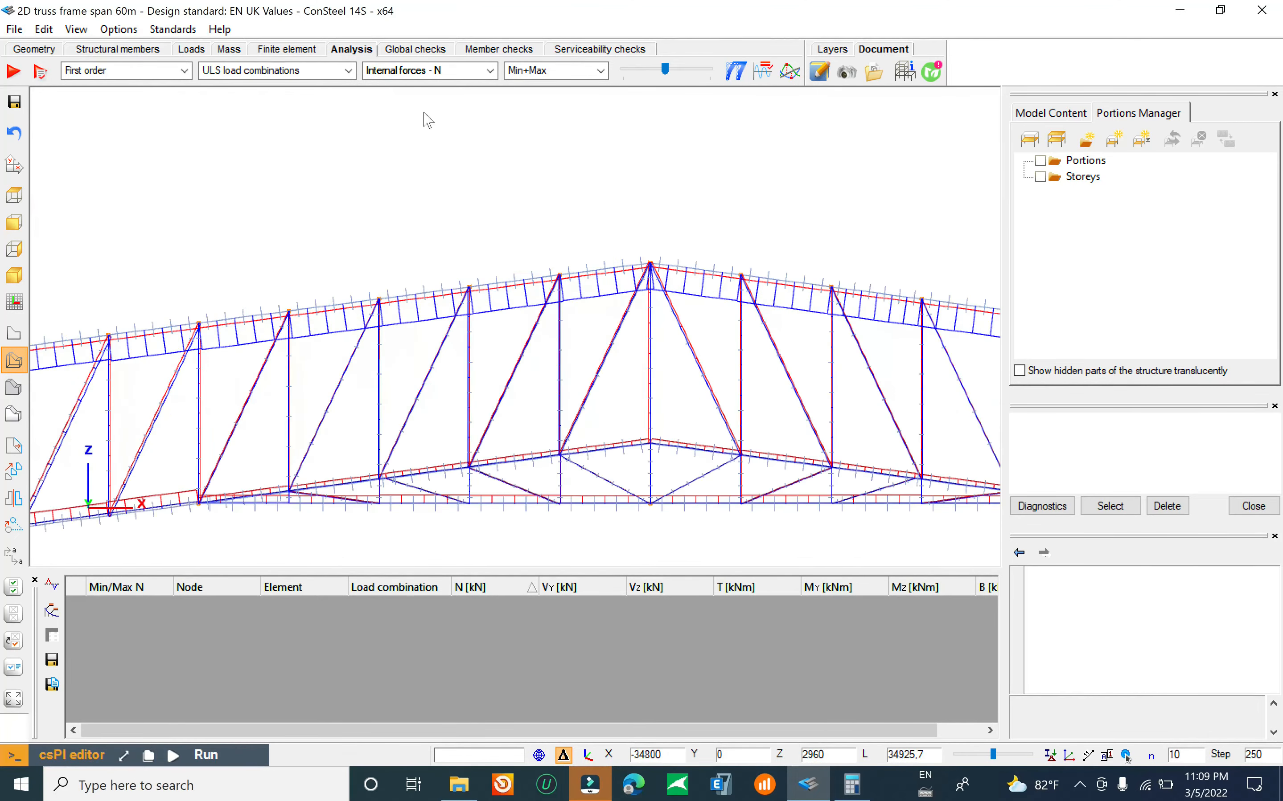
Step: Display the Min+Max envelope of bending moment My for the ULS load combinations and examine it across the frame
{"action": "left_click", "coordinate": [487, 73]}
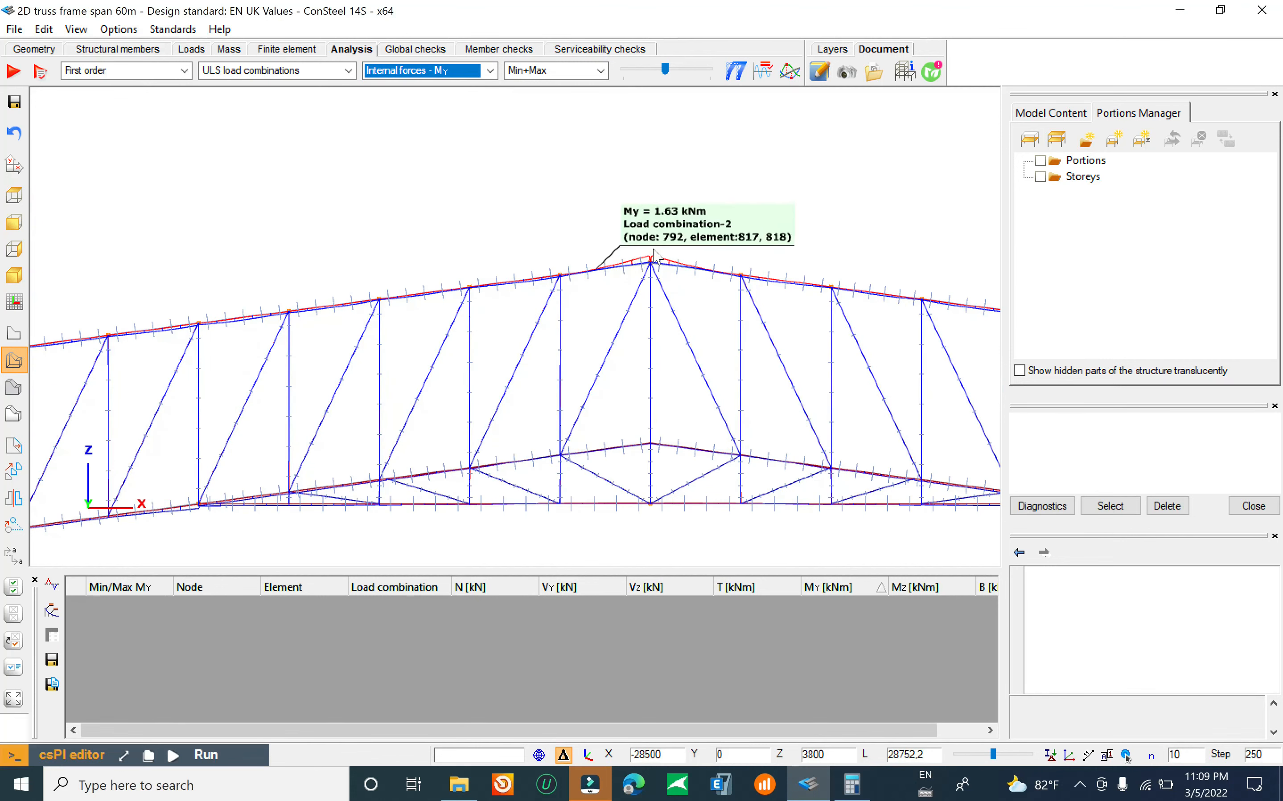
{"action": "mouse_move", "coordinate": [632, 263]}
{"action": "middle_mouse_down"}
{"action": "mouse_move", "coordinate": [901, 297]}
{"action": "mouse_move", "coordinate": [715, 222]}
{"action": "mouse_move", "coordinate": [616, 264]}
{"action": "middle_mouse_up"}
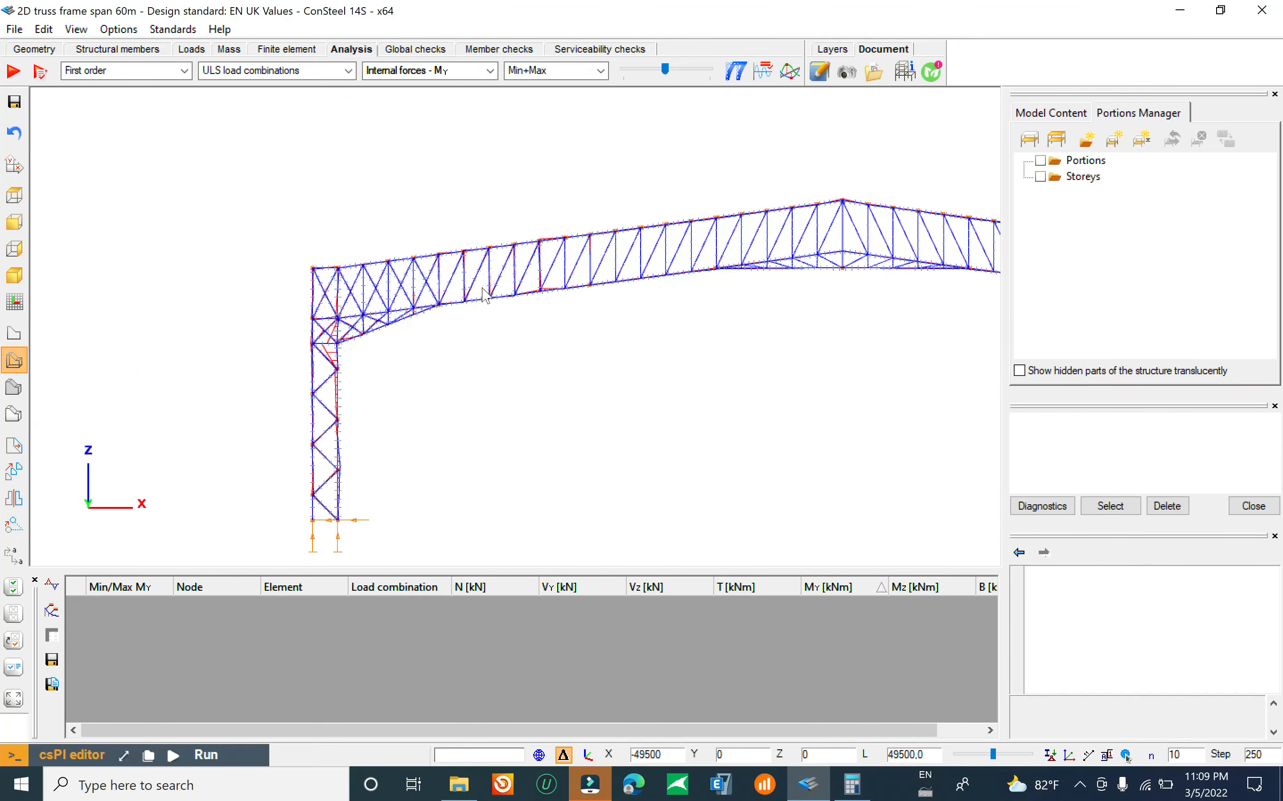
Step: Examine the bending moment My envelope around the left column's top and the haunch connection
{"action": "scroll", "coordinate": [244, 318], "scroll_direction": "up", "scroll_amount": 3}
{"action": "scroll", "coordinate": [286, 342], "scroll_direction": "up", "scroll_amount": 5}
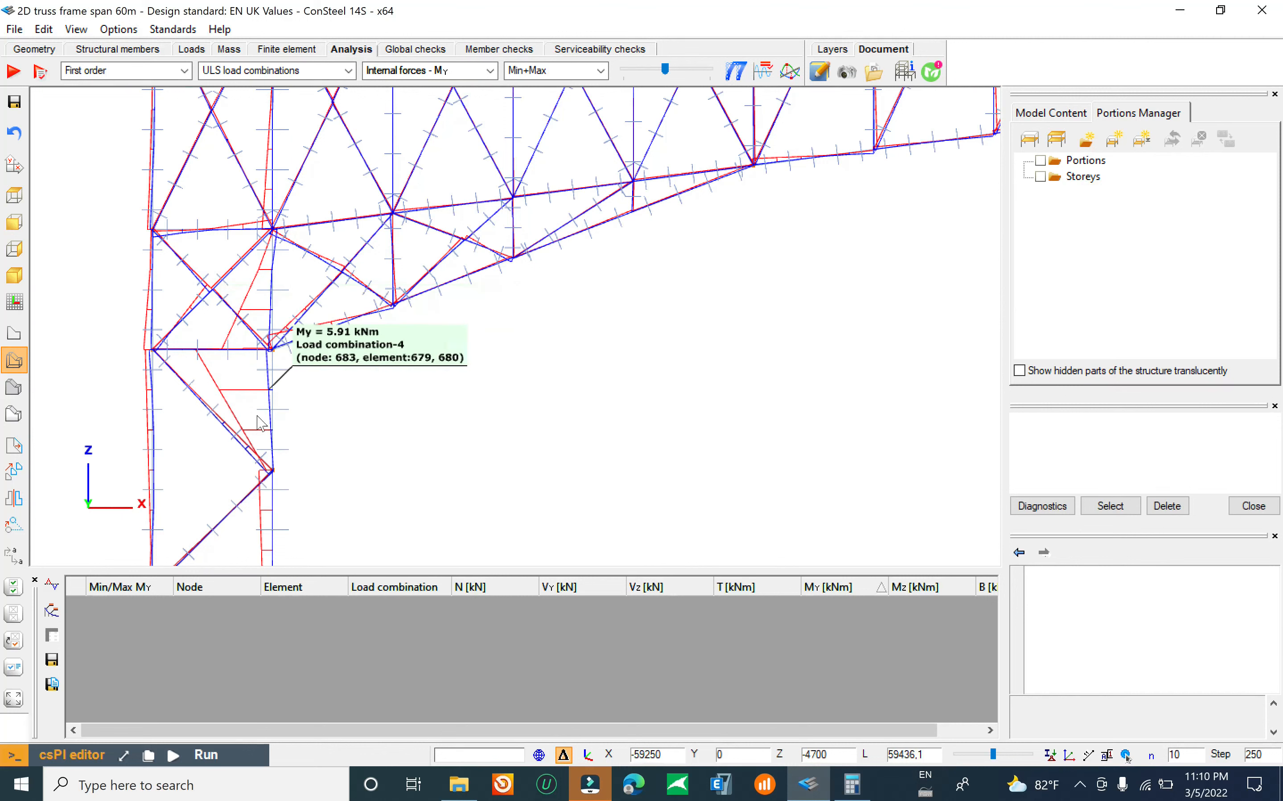
{"action": "scroll", "coordinate": [241, 255], "scroll_direction": "down", "scroll_amount": 8}
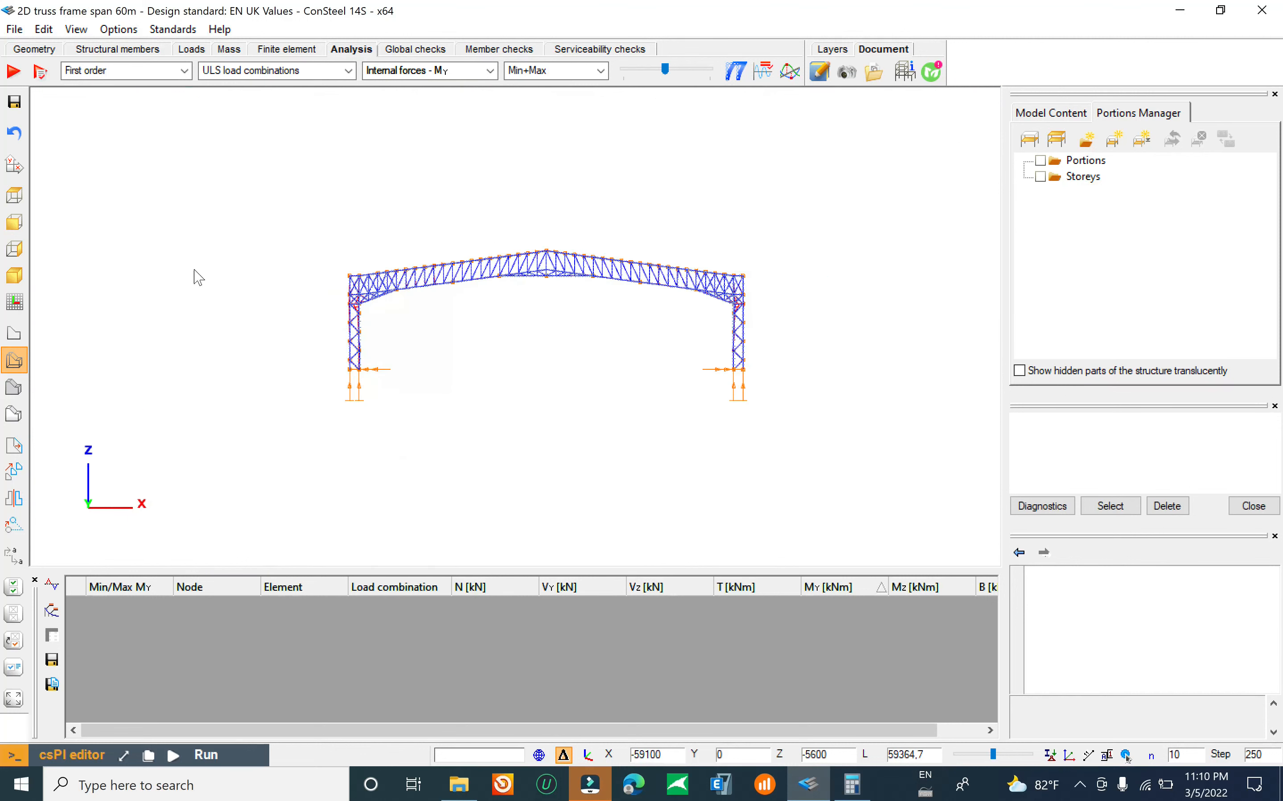
Step: Save the model under its existing file name
{"action": "left_click", "coordinate": [14, 29]}
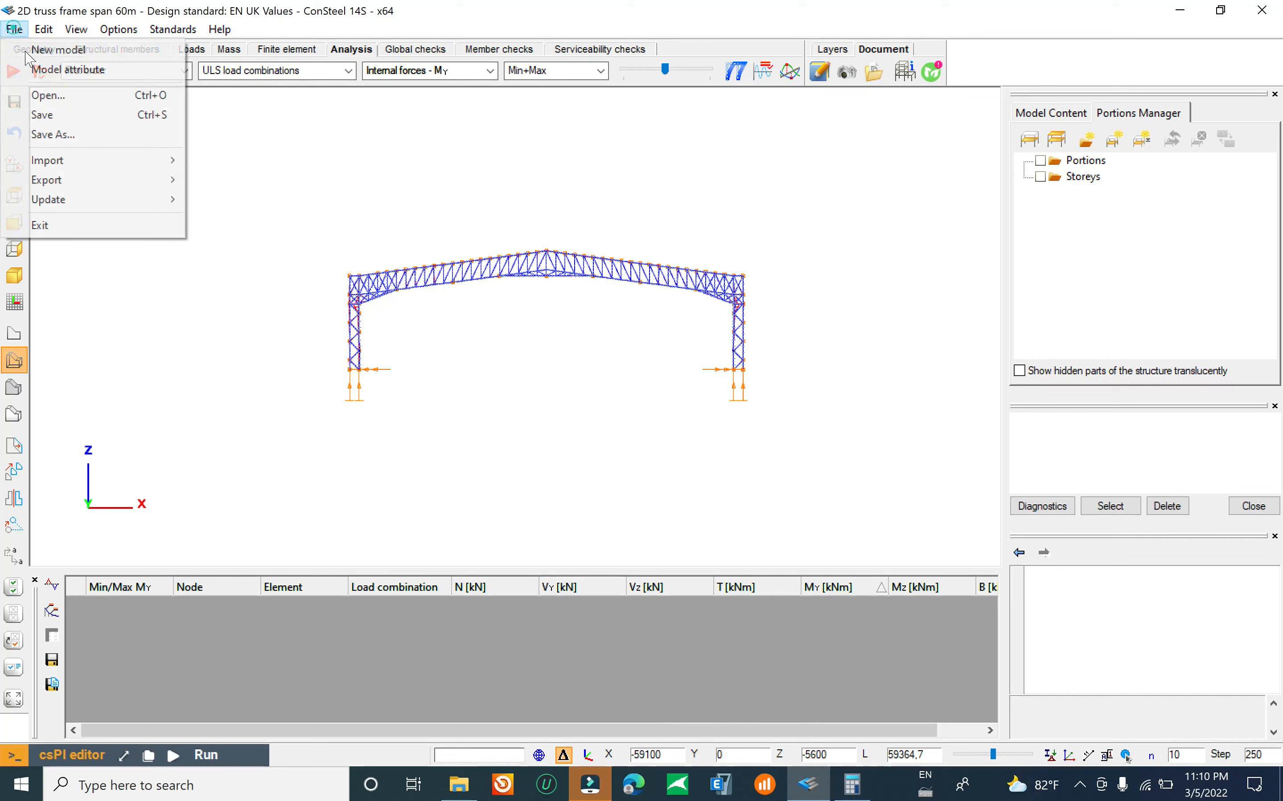
{"action": "left_click", "coordinate": [72, 115]}
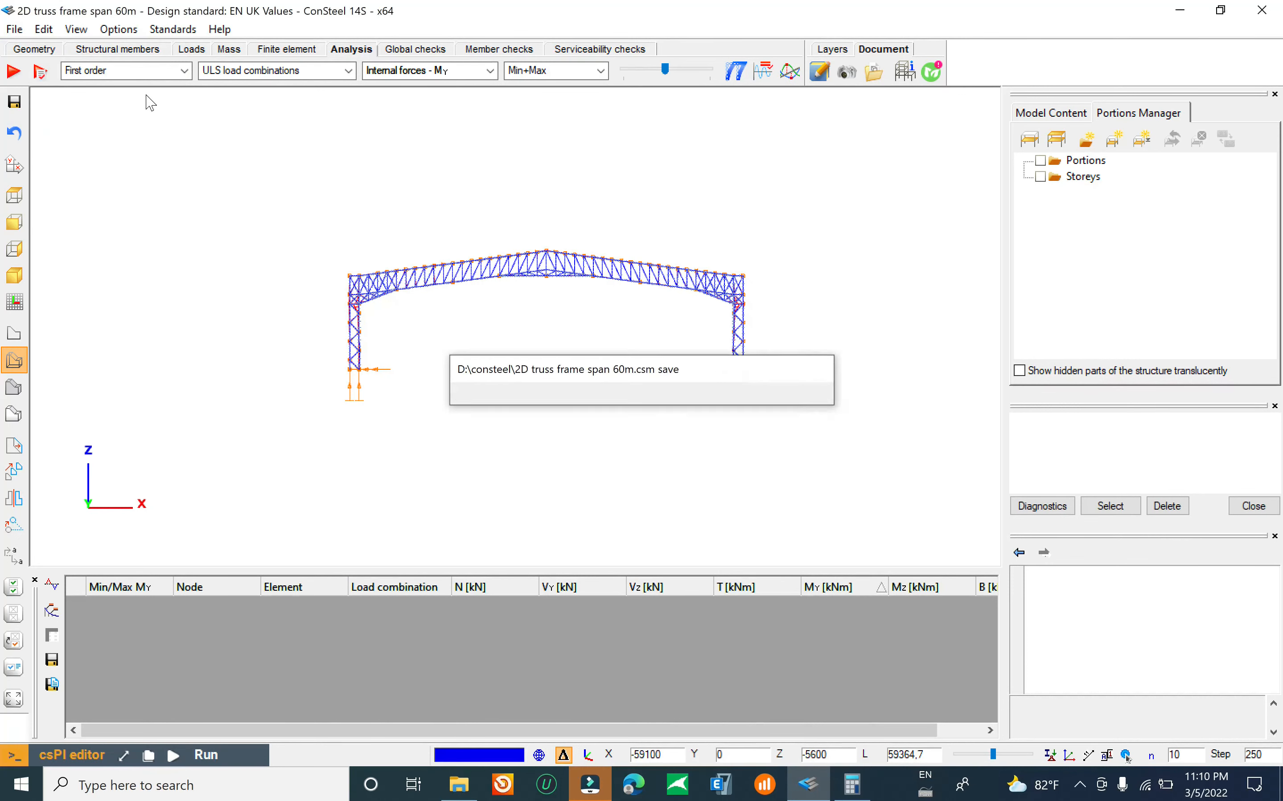
Step: Display the buckling analysis results for Load combination-1 in a three-dimensional view of the whole frame
{"action": "left_click", "coordinate": [152, 69]}
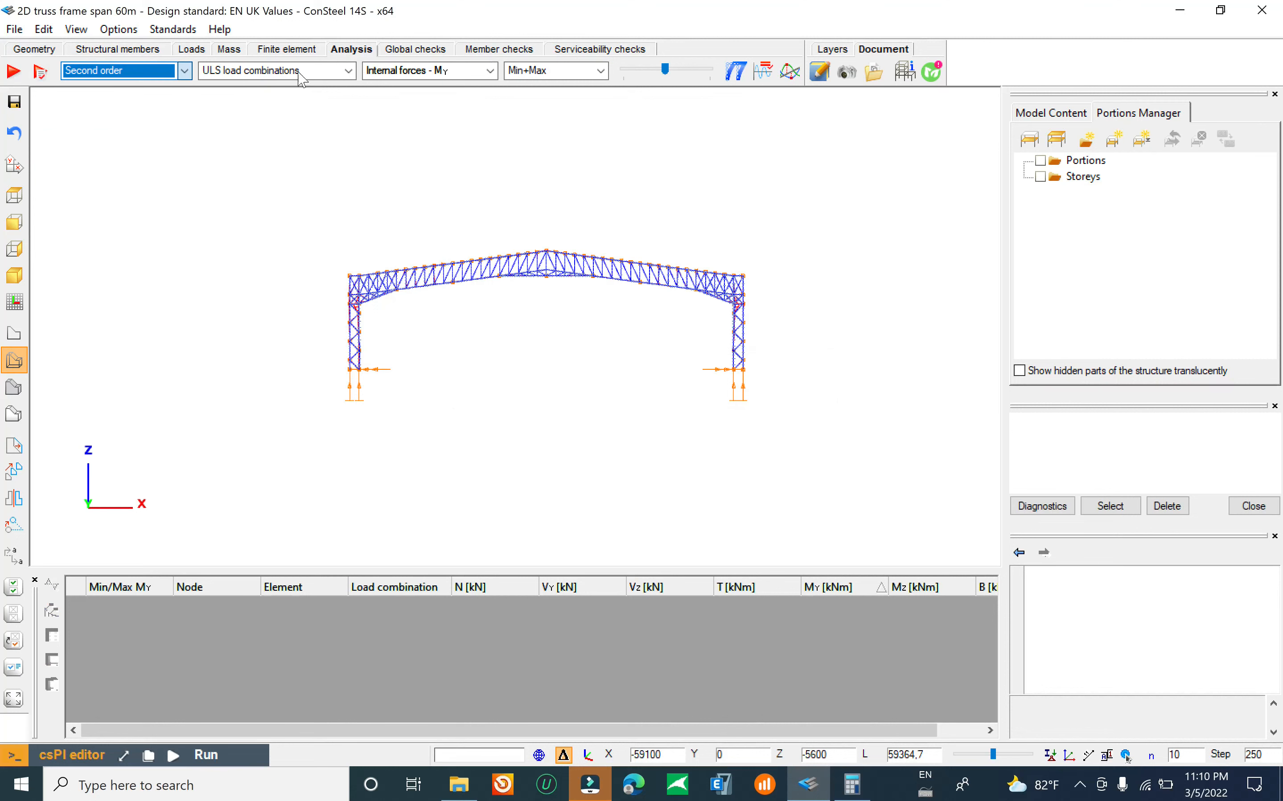
{"action": "left_click", "coordinate": [148, 74]}
{"action": "left_click", "coordinate": [96, 114]}
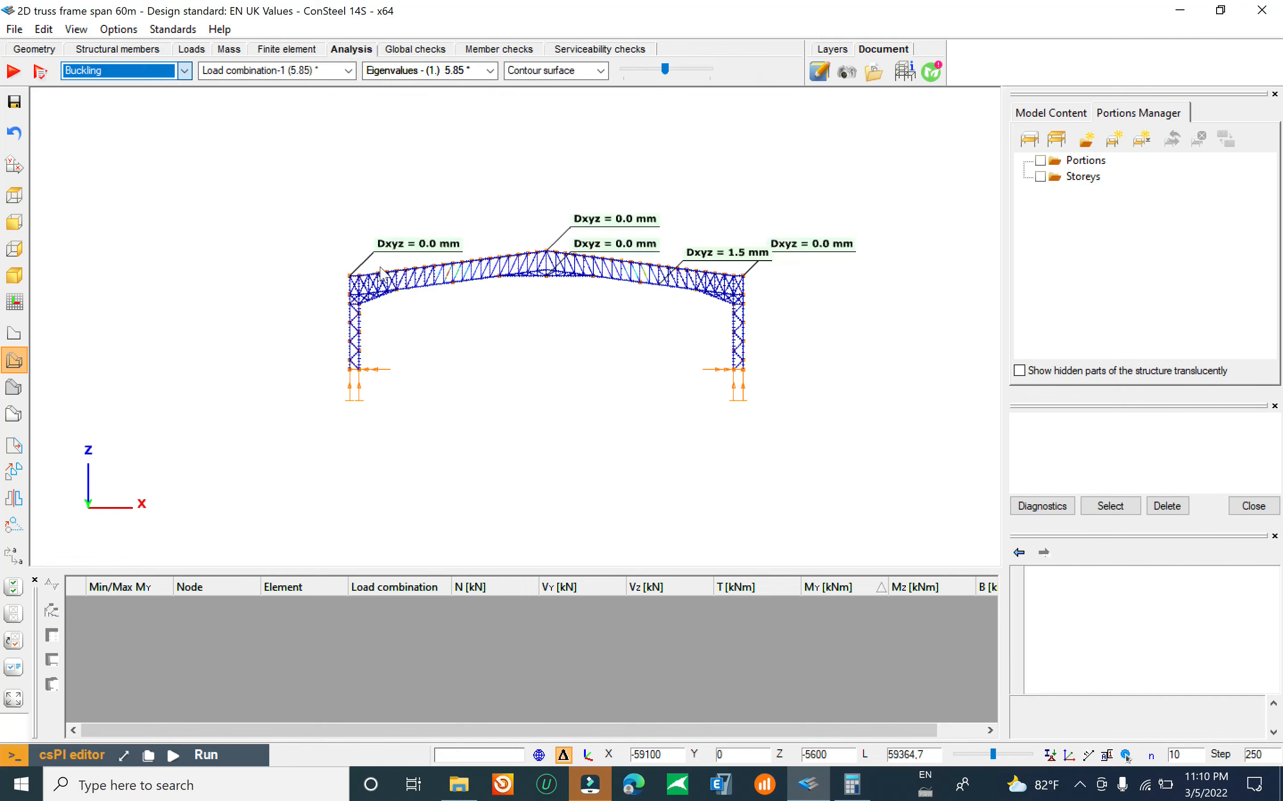
{"action": "left_click", "coordinate": [388, 362]}
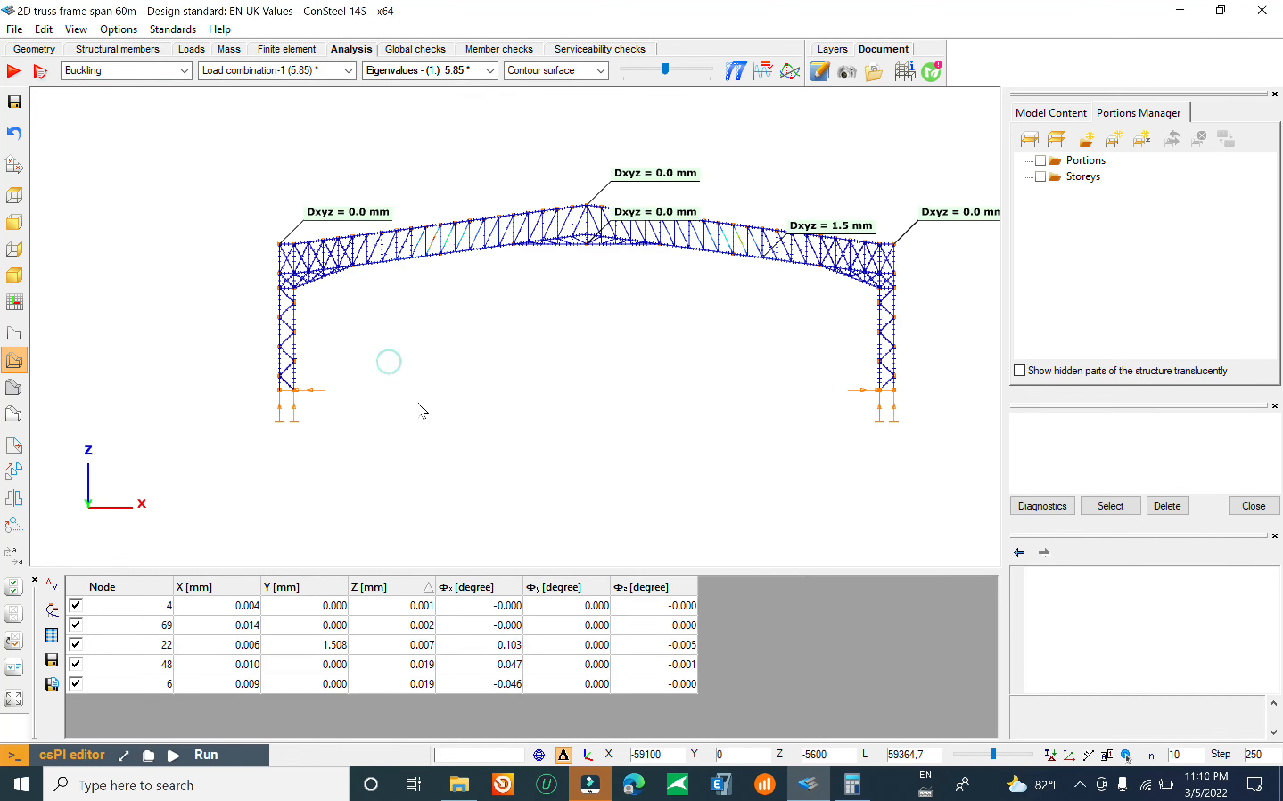
{"action": "left_click_drag", "start_coordinate": [402, 373], "coordinate": [458, 418]}
{"action": "middle_click_drag", "start_coordinate": [563, 432], "coordinate": [466, 418]}
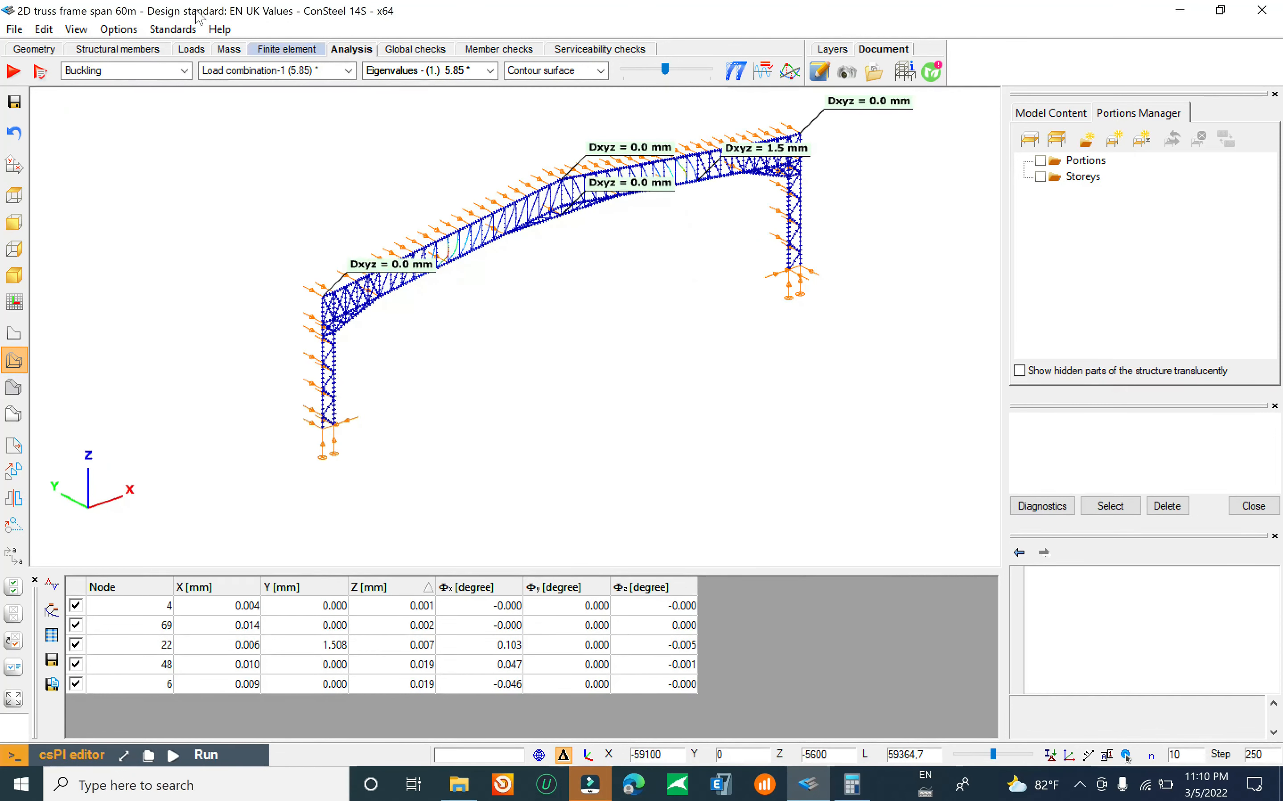
Step: Review the buckling load combinations and the eigenvalues of Load combination-1, keeping the first eigenvalue displayed
{"action": "left_click", "coordinate": [289, 71]}
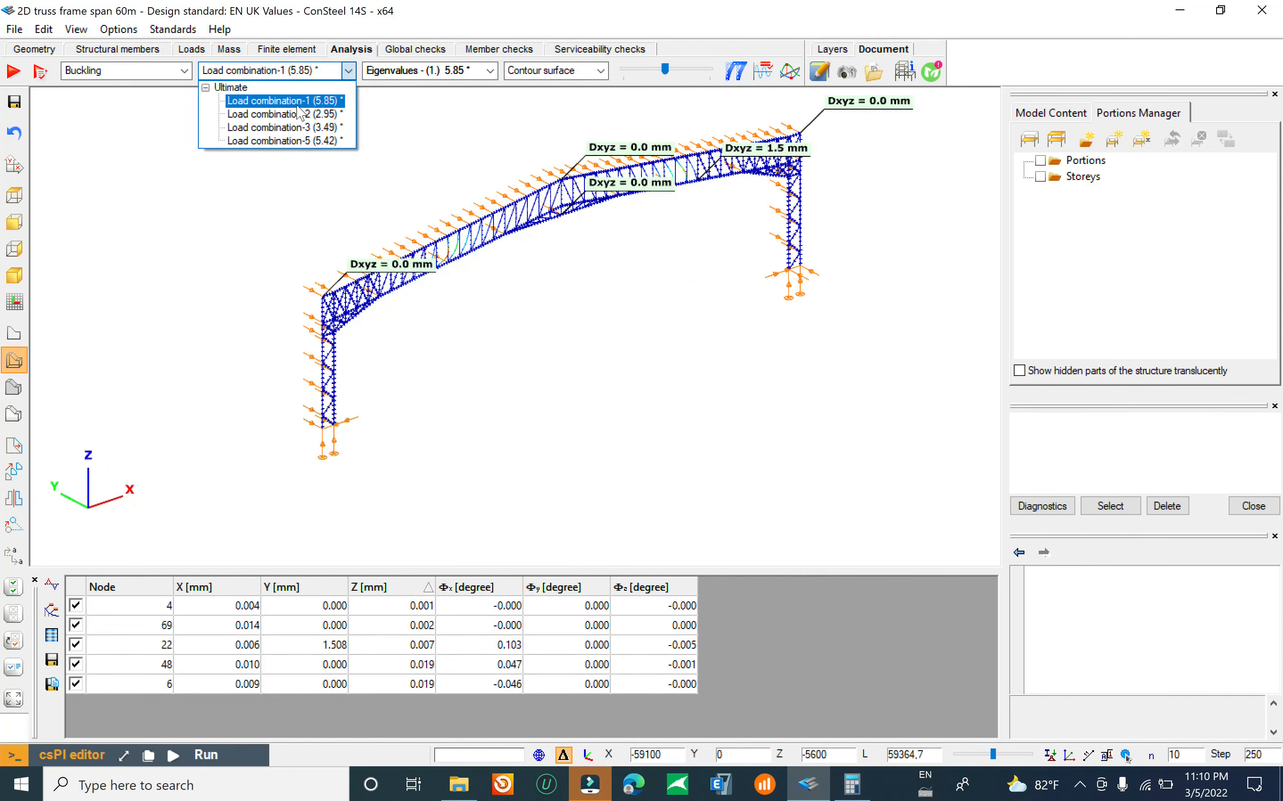
{"action": "left_click", "coordinate": [342, 101]}
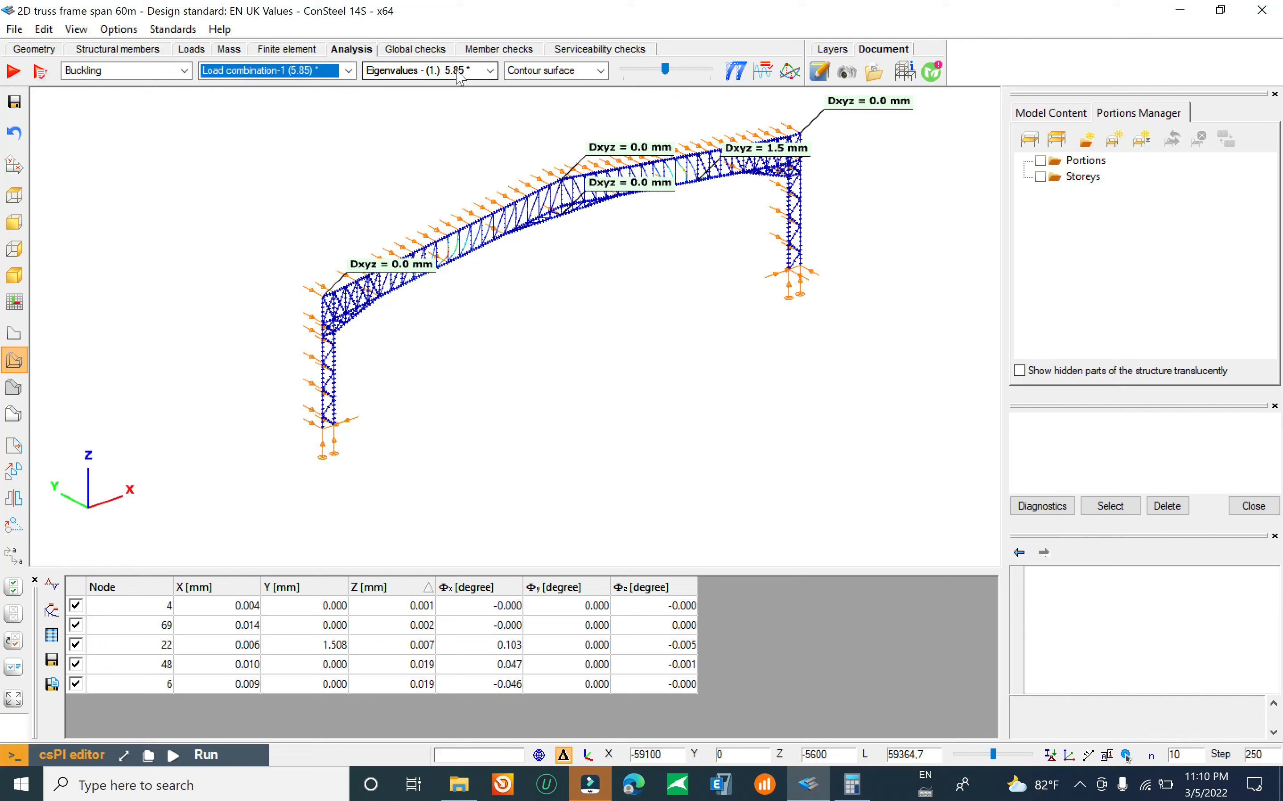
{"action": "left_click", "coordinate": [479, 71]}
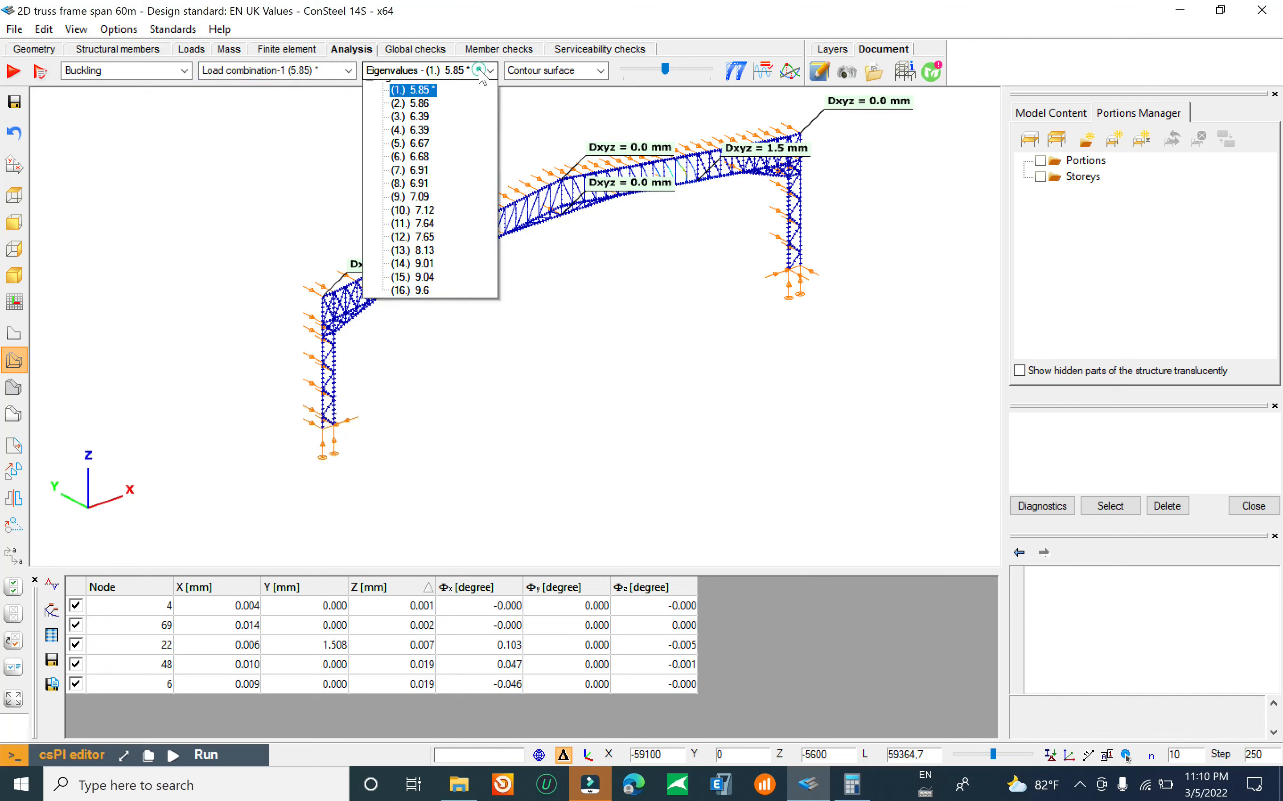
{"action": "left_click", "coordinate": [481, 77]}
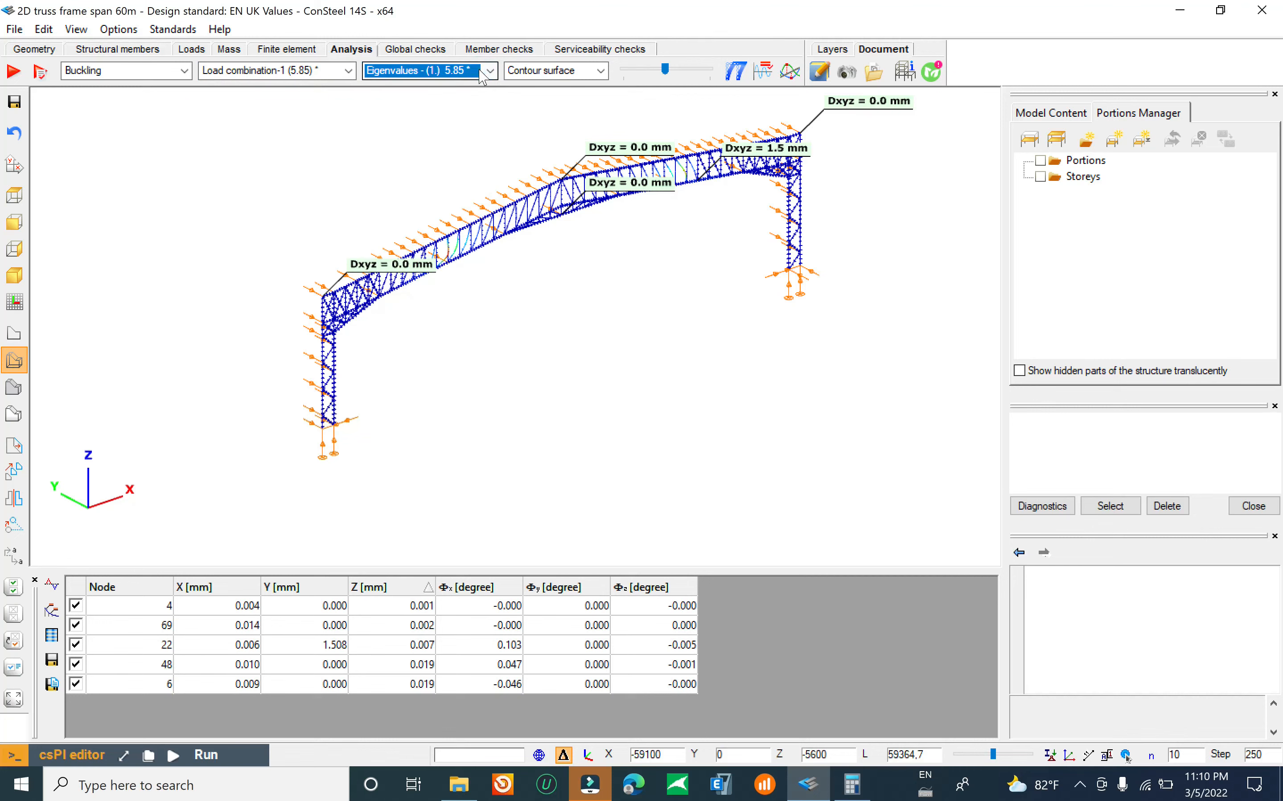
Step: Examine the first buckling mode shape of Load combination-1 along both truss rafters and at the column haunches
{"action": "scroll", "coordinate": [415, 258], "scroll_direction": "up", "scroll_amount": 8}
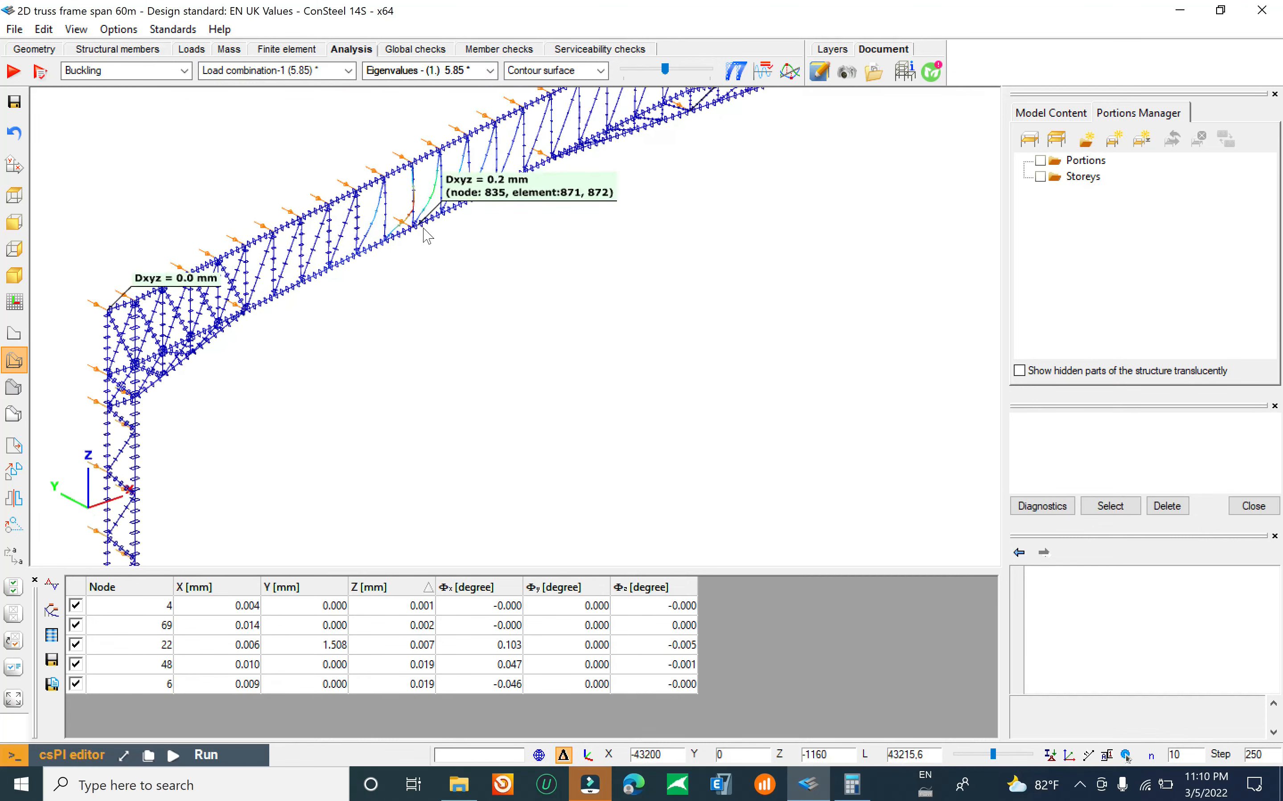
{"action": "scroll", "coordinate": [416, 210], "scroll_direction": "down", "scroll_amount": 10}
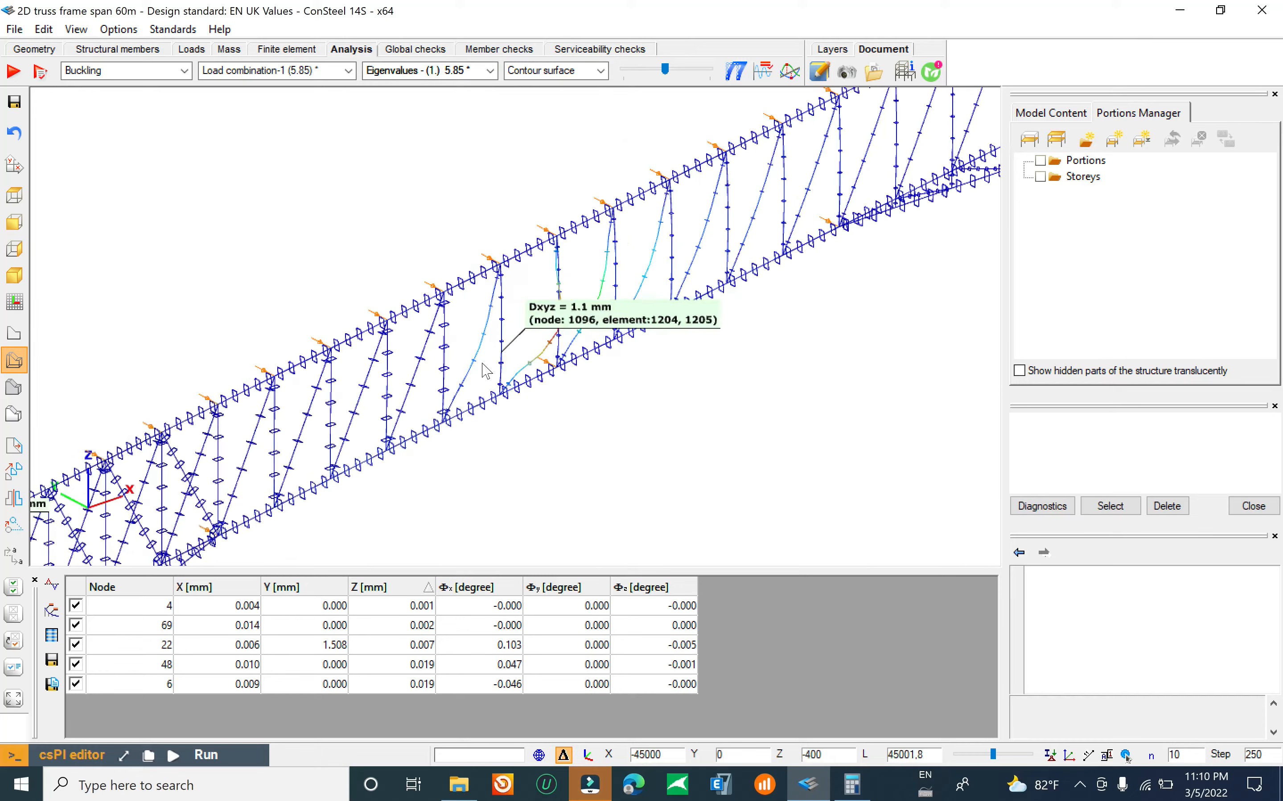
{"action": "middle_click_drag", "start_coordinate": [506, 260], "coordinate": [467, 195]}
{"action": "scroll", "coordinate": [217, 174], "scroll_direction": "up", "scroll_amount": 5}
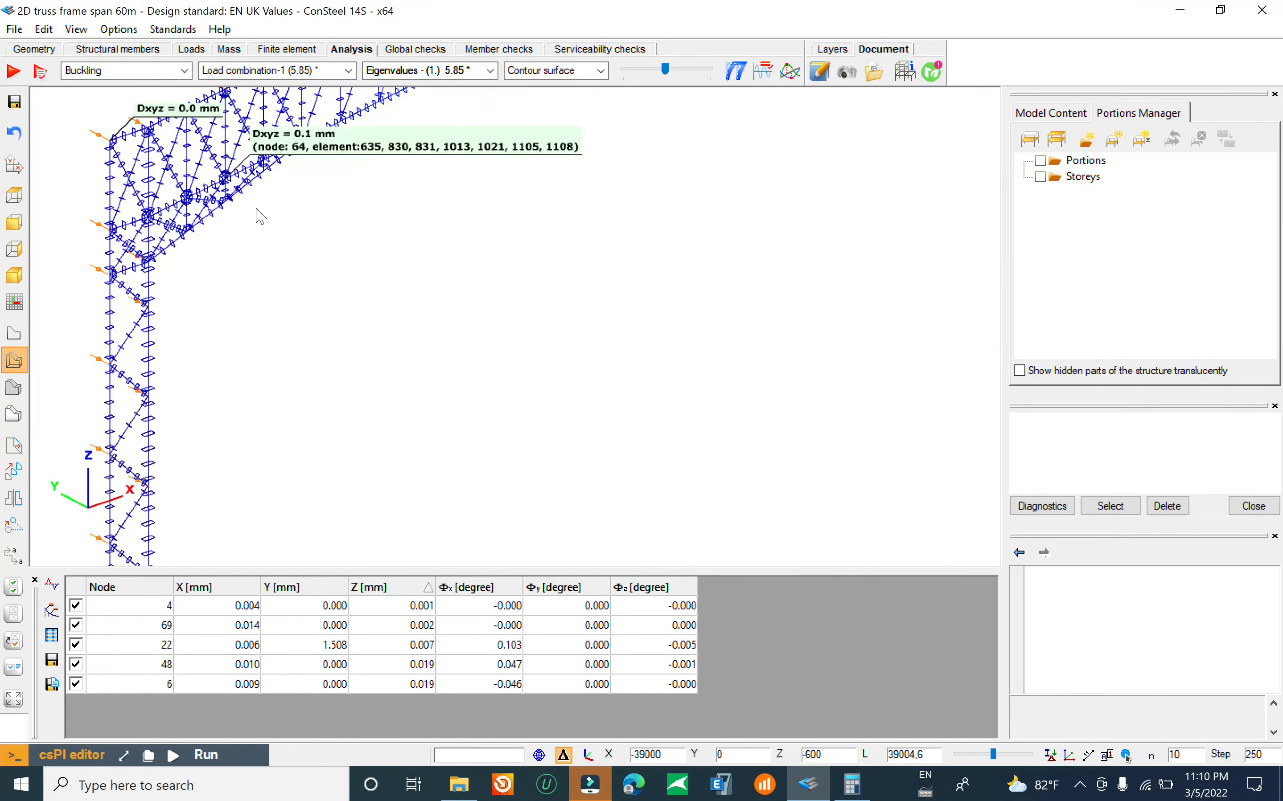
{"action": "middle_click_drag", "start_coordinate": [257, 209], "coordinate": [271, 375]}
{"action": "scroll", "coordinate": [265, 371], "scroll_direction": "down", "scroll_amount": 8}
{"action": "scroll", "coordinate": [644, 308], "scroll_direction": "up", "scroll_amount": 6}
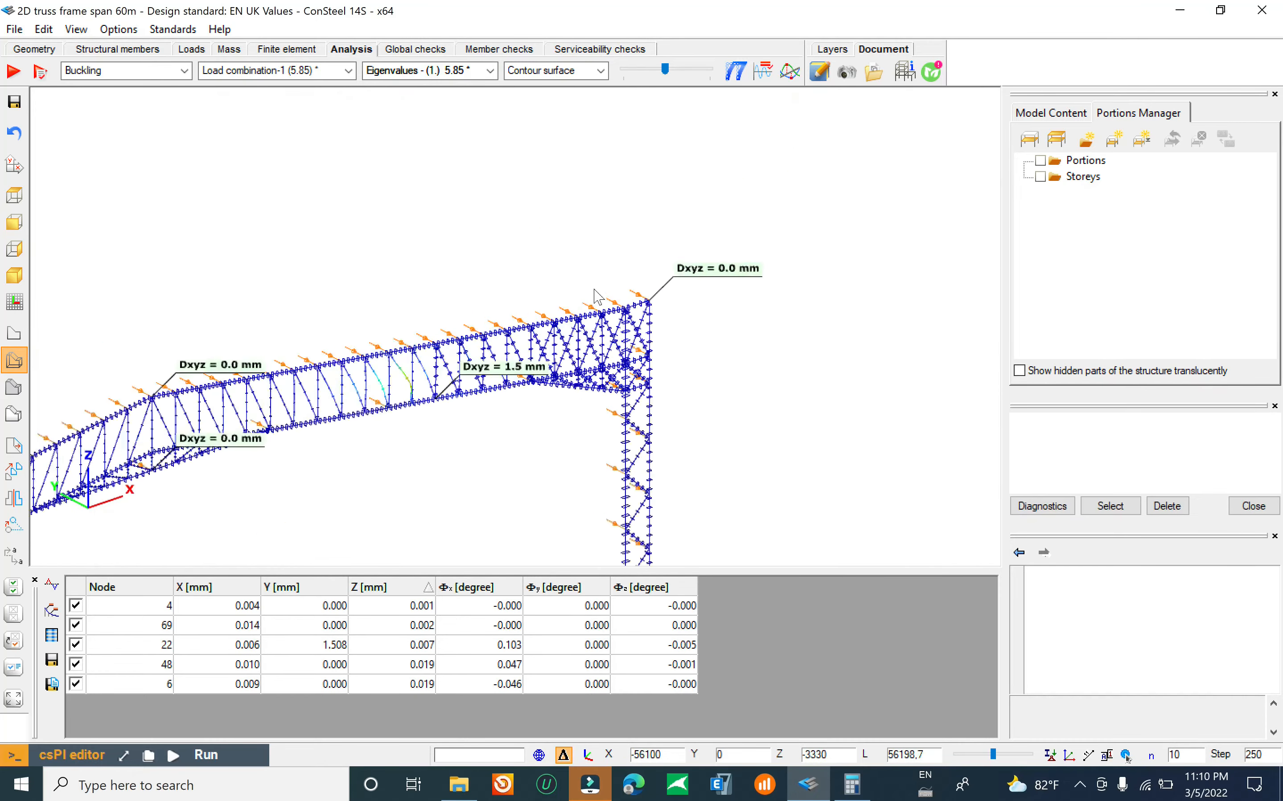
{"action": "scroll", "coordinate": [678, 333], "scroll_direction": "down", "scroll_amount": 6}
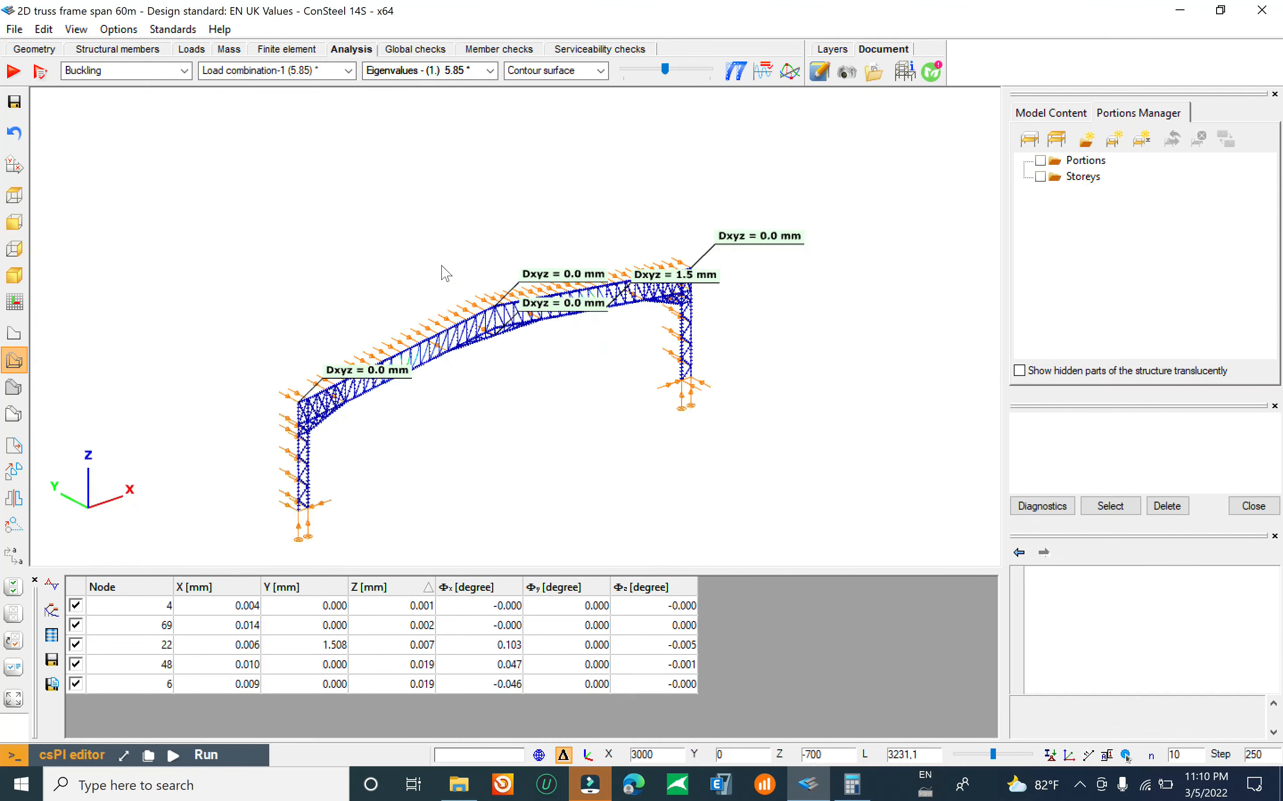
Step: Step through the buckling modes of Load combination-1 from the first to the sixteenth eigenvalue
{"action": "left_click", "coordinate": [412, 67]}
{"action": "left_click", "coordinate": [412, 67]}
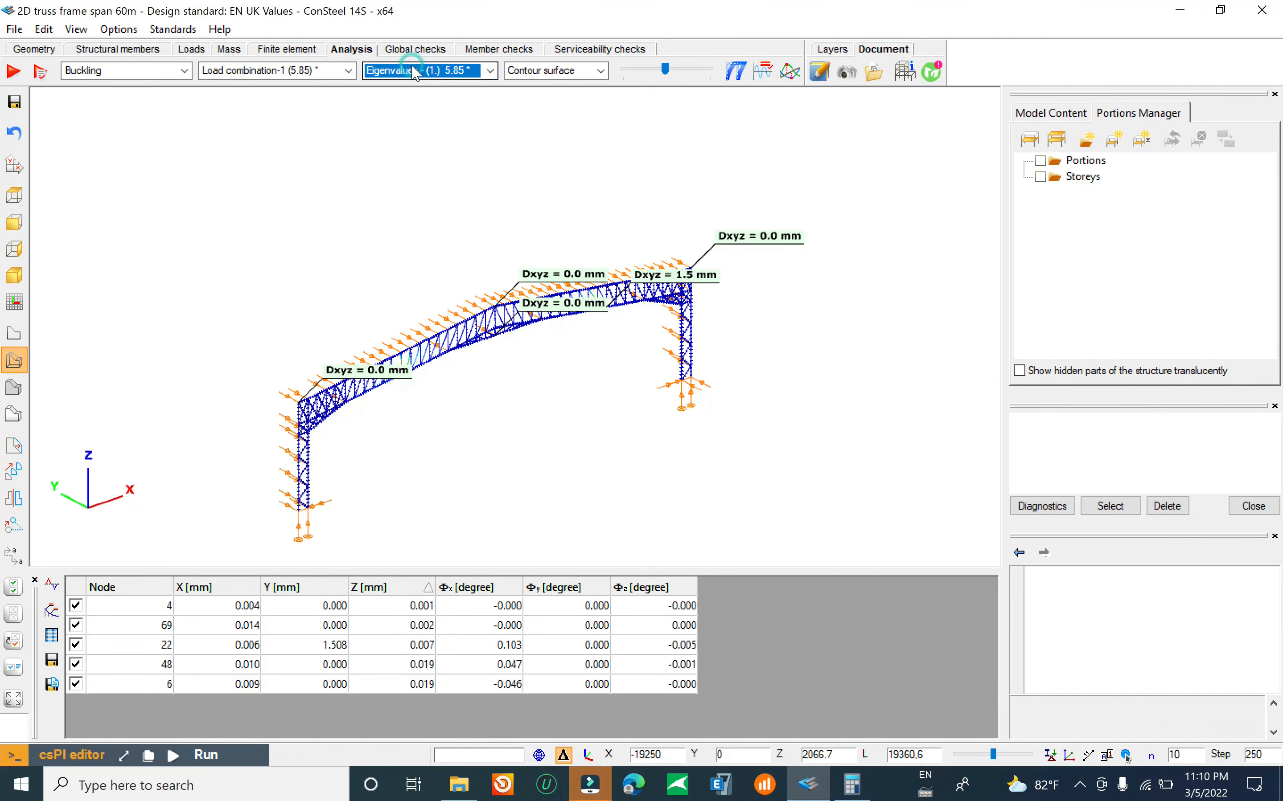
{"action": "scroll", "coordinate": [413, 67], "scroll_direction": "down", "scroll_amount": 7}
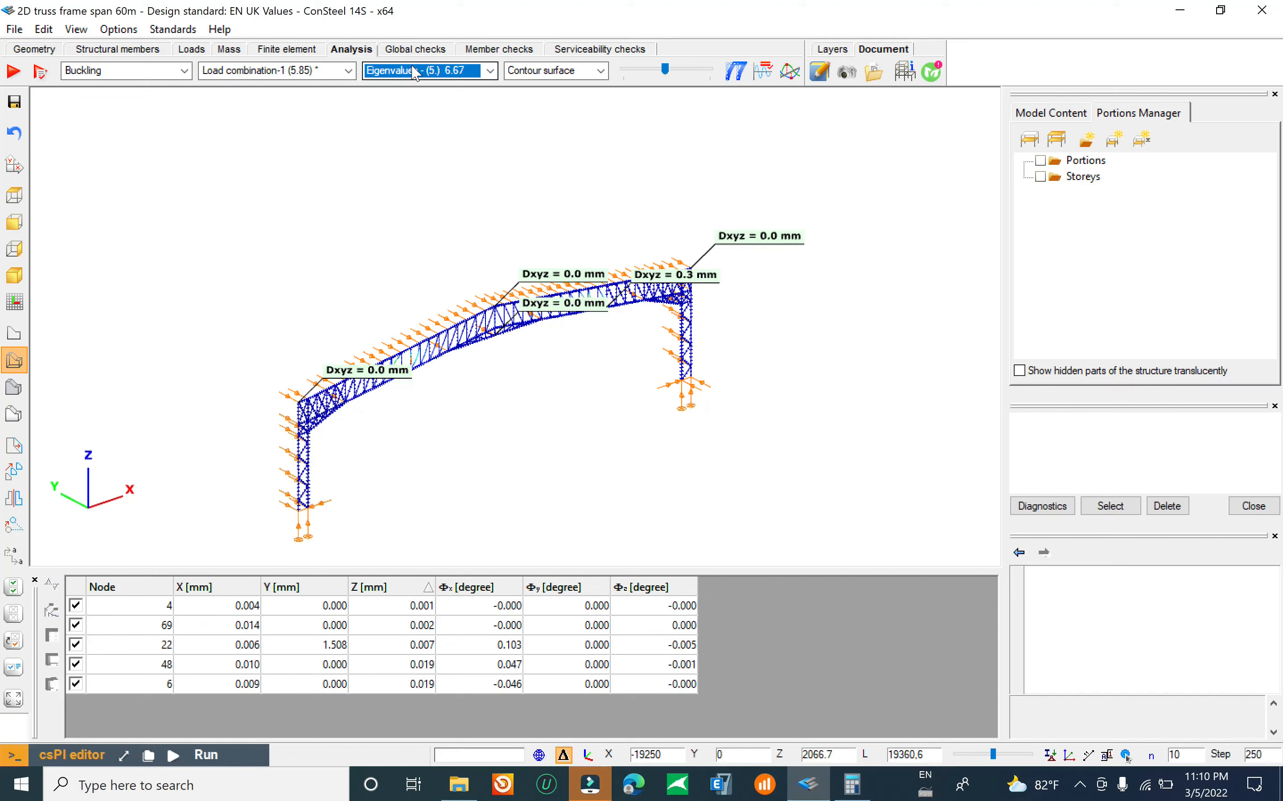
{"action": "scroll", "coordinate": [412, 67], "scroll_direction": "down", "scroll_amount": 7}
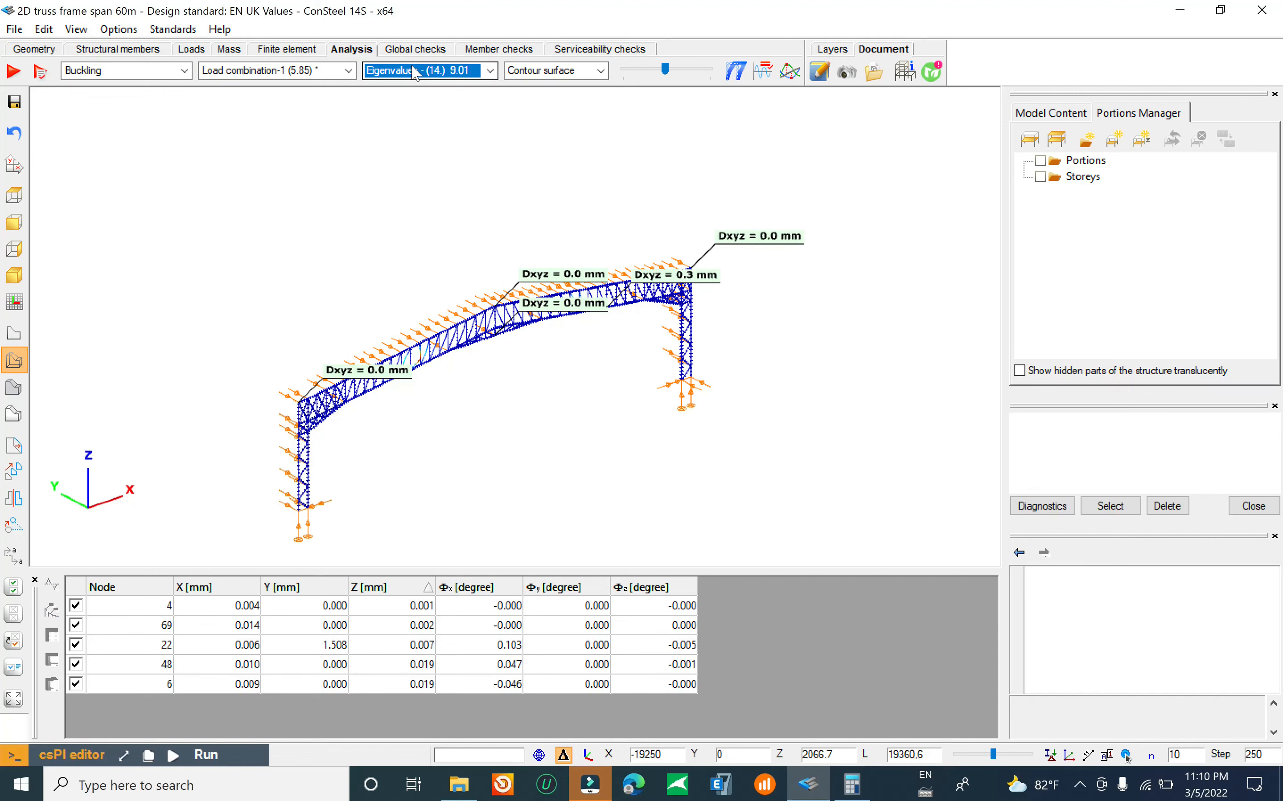
{"action": "scroll", "coordinate": [414, 72], "scroll_direction": "down", "scroll_amount": 1}
Step: Switch the buckling results to Load combination-2
{"action": "left_click", "coordinate": [335, 70]}
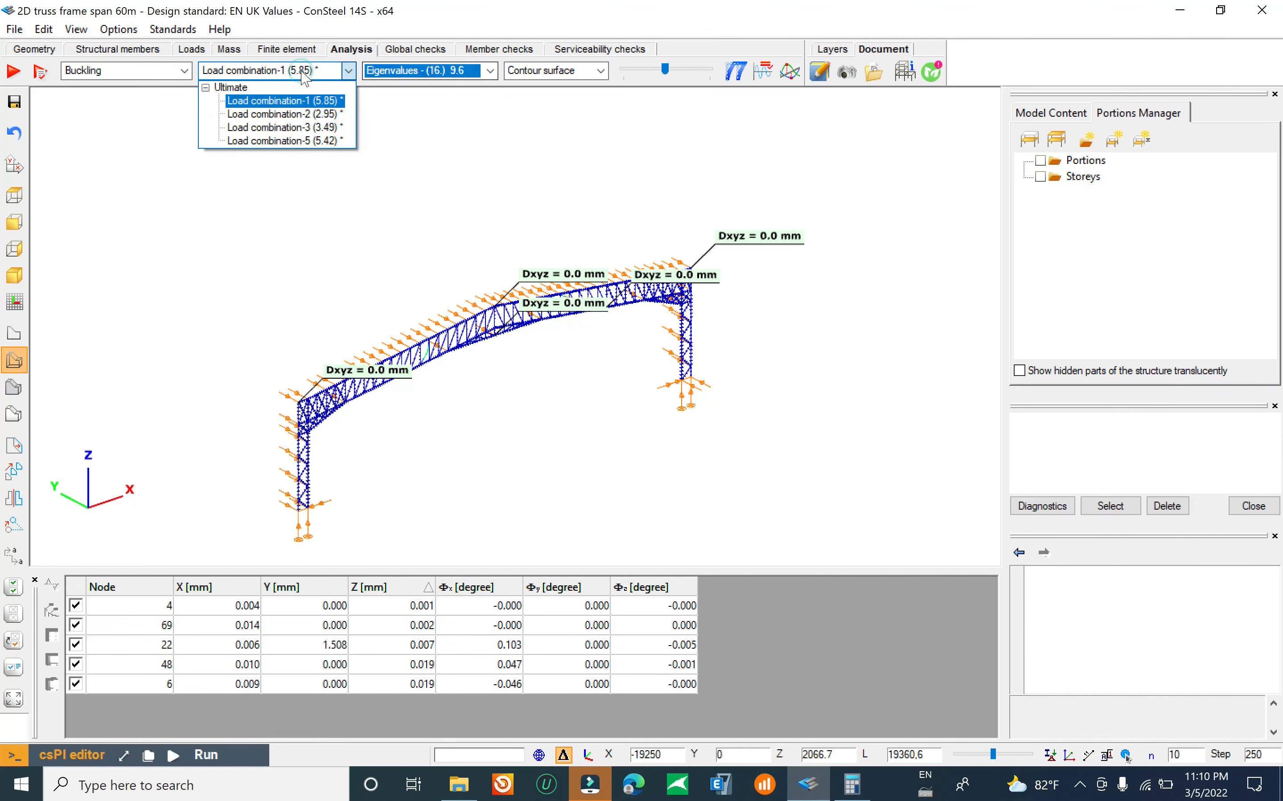
{"action": "left_click", "coordinate": [281, 114]}
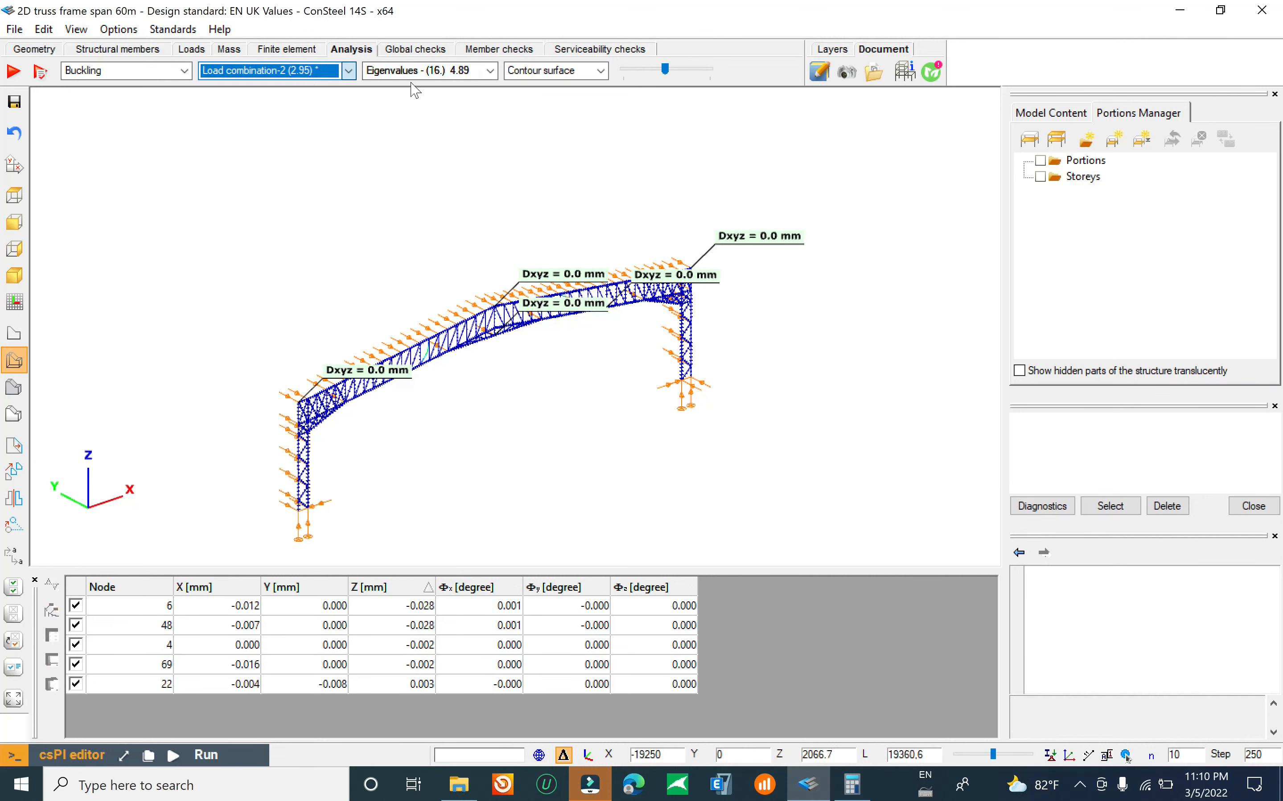
{"action": "left_click", "coordinate": [294, 78]}
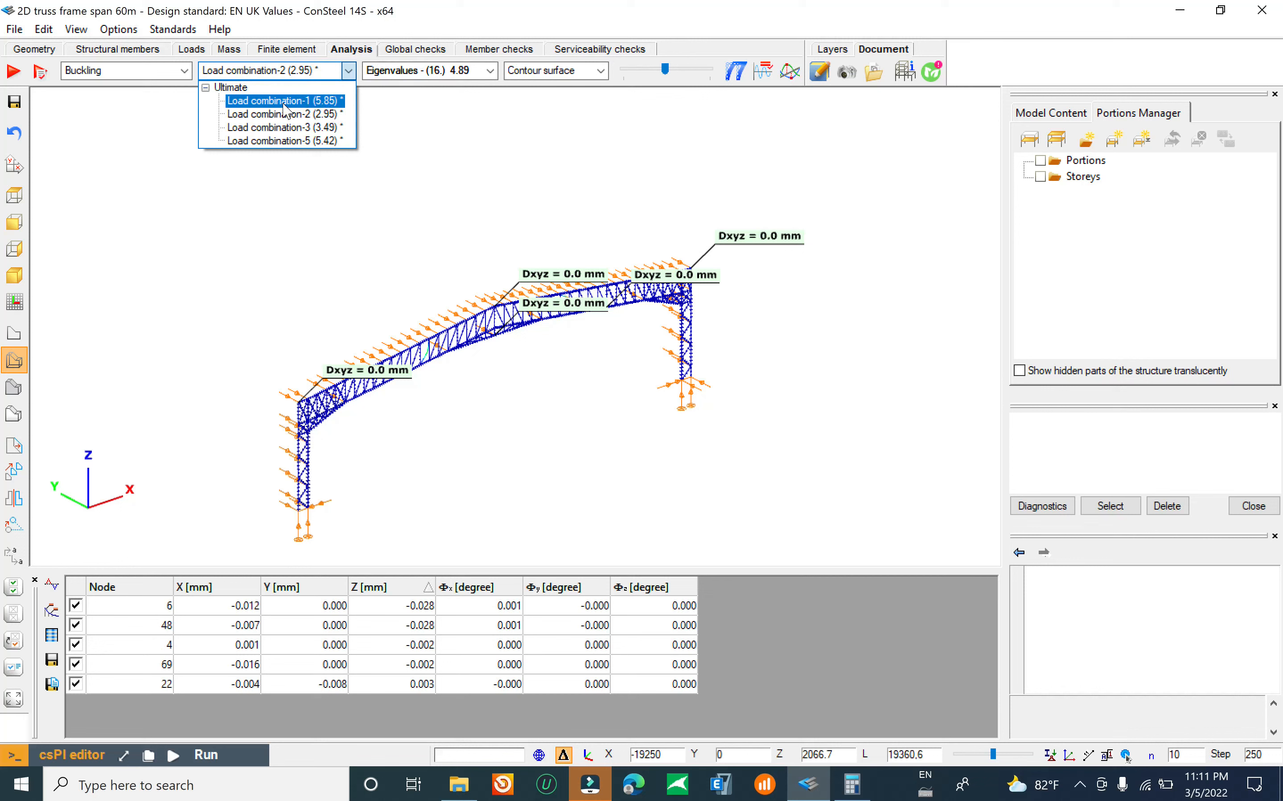
{"action": "left_click", "coordinate": [244, 118]}
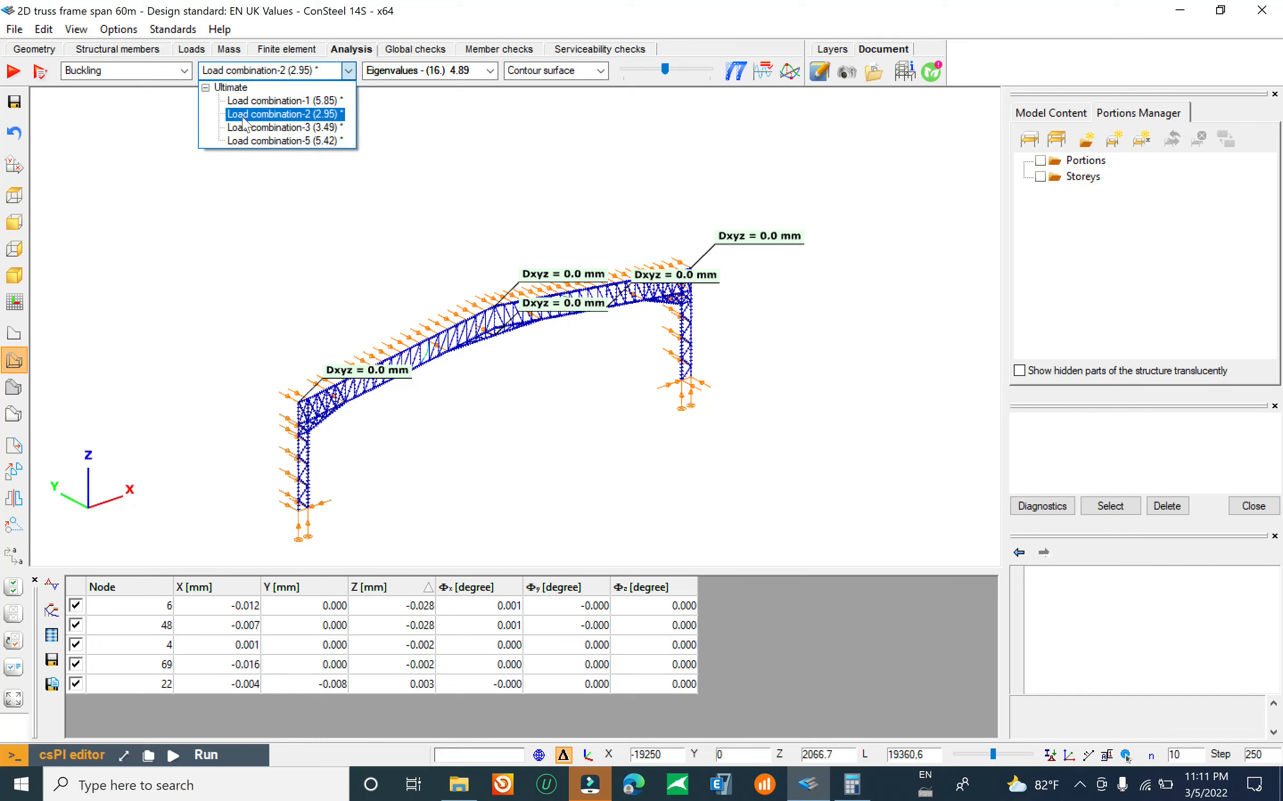
{"action": "left_click", "coordinate": [291, 115]}
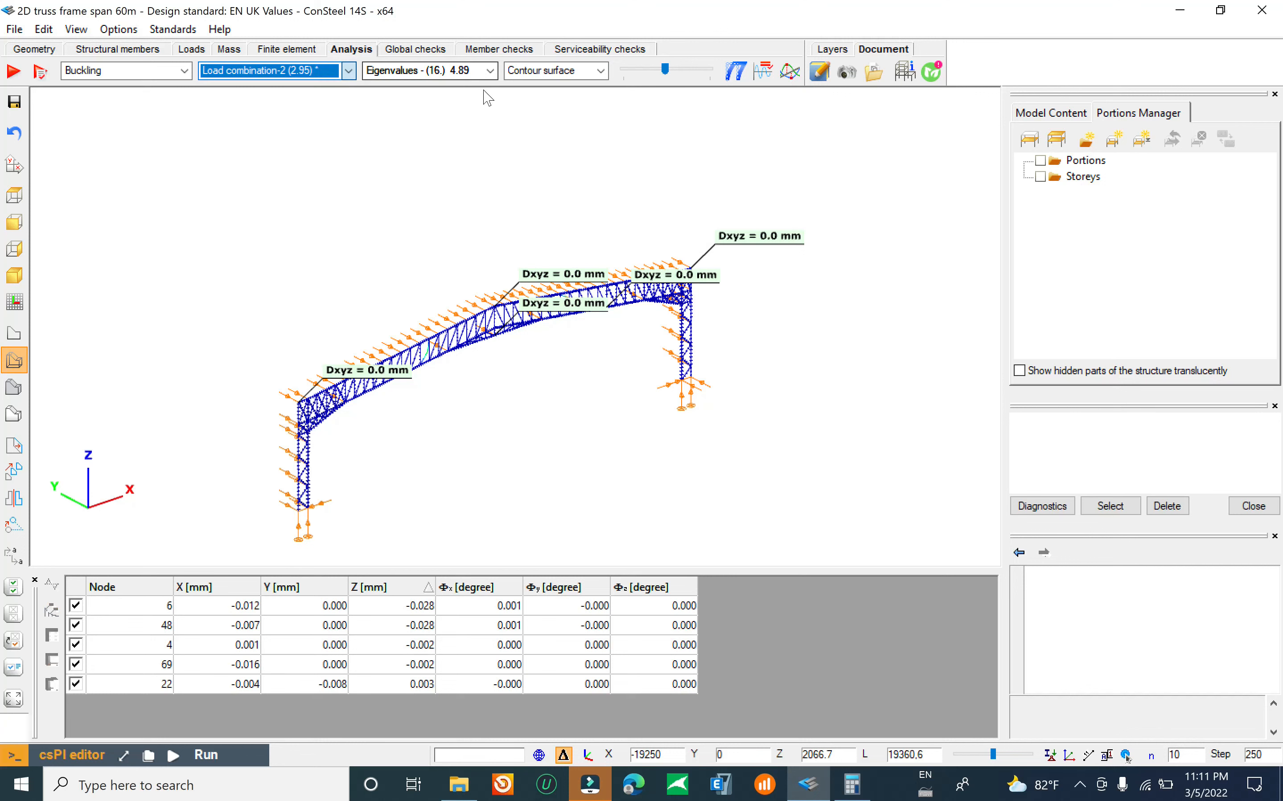
Step: Display the first buckling eigenvalue of Load combination-2 and step through its modes to the fifth
{"action": "left_click", "coordinate": [478, 73]}
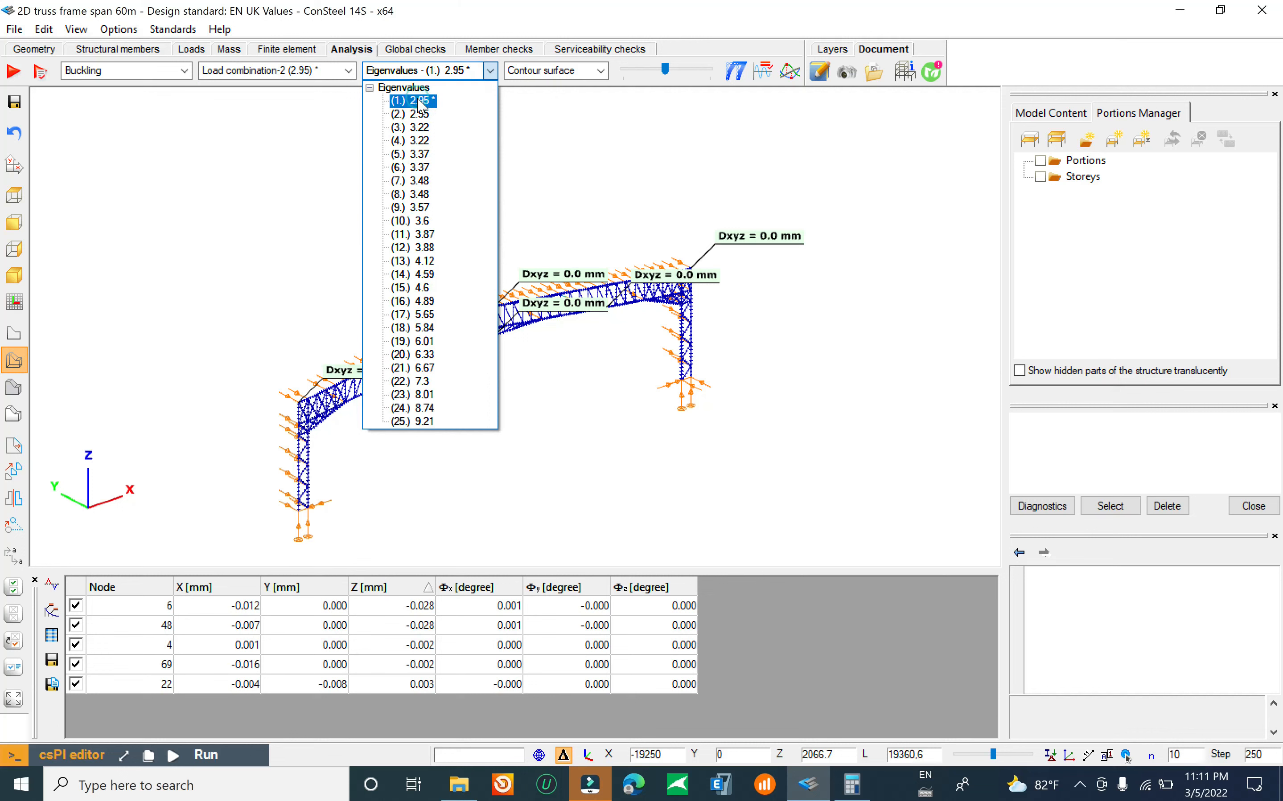
{"action": "left_click", "coordinate": [420, 102]}
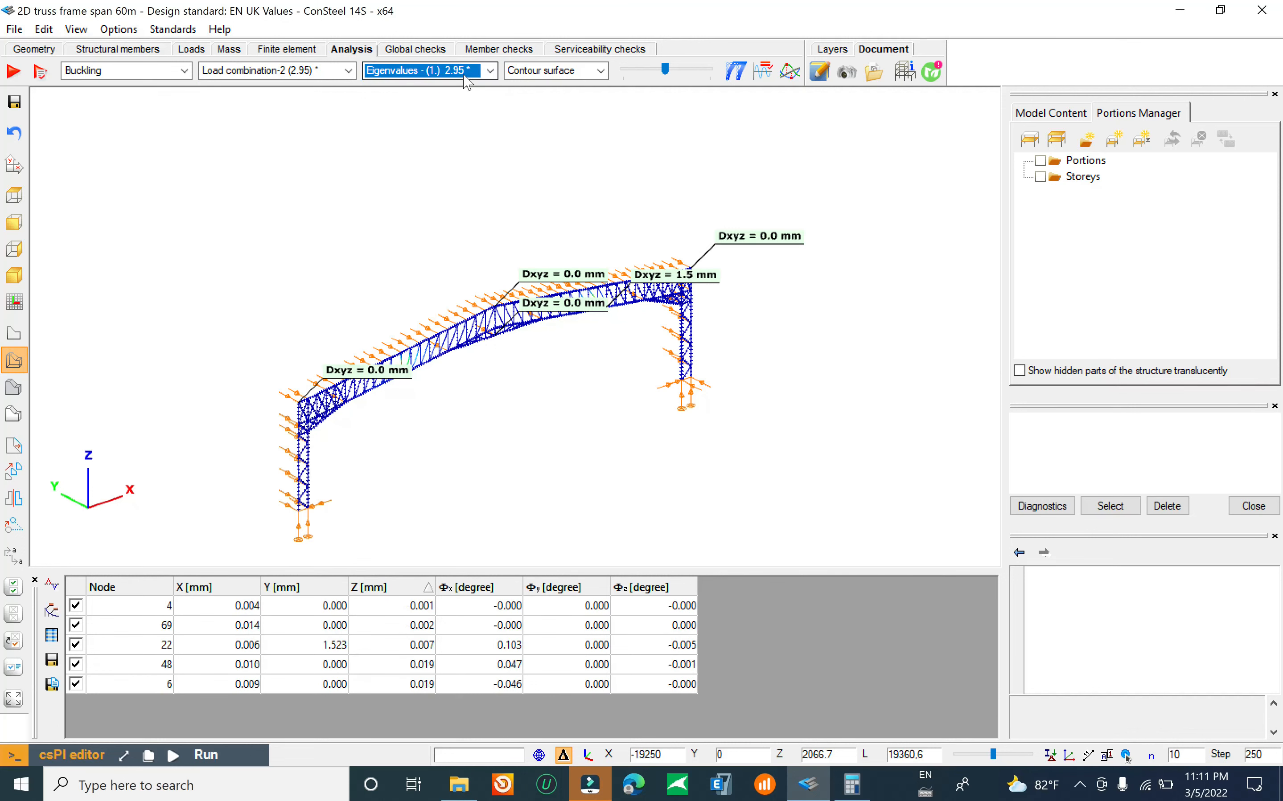
{"action": "scroll", "coordinate": [466, 73], "scroll_direction": "down", "scroll_amount": 4}
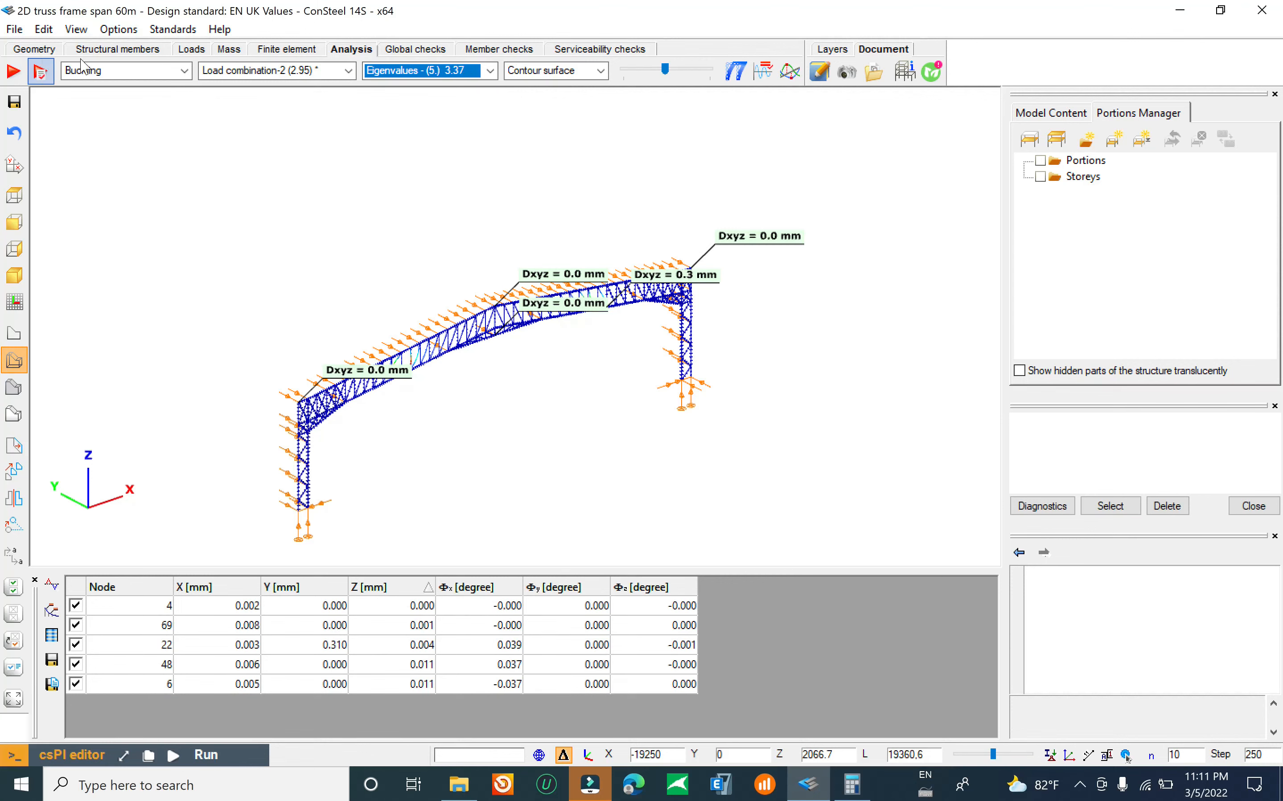
Step: Review the DL, LL and Windx factors of Load combination-2 in the load combination definitions
{"action": "left_click", "coordinate": [192, 50]}
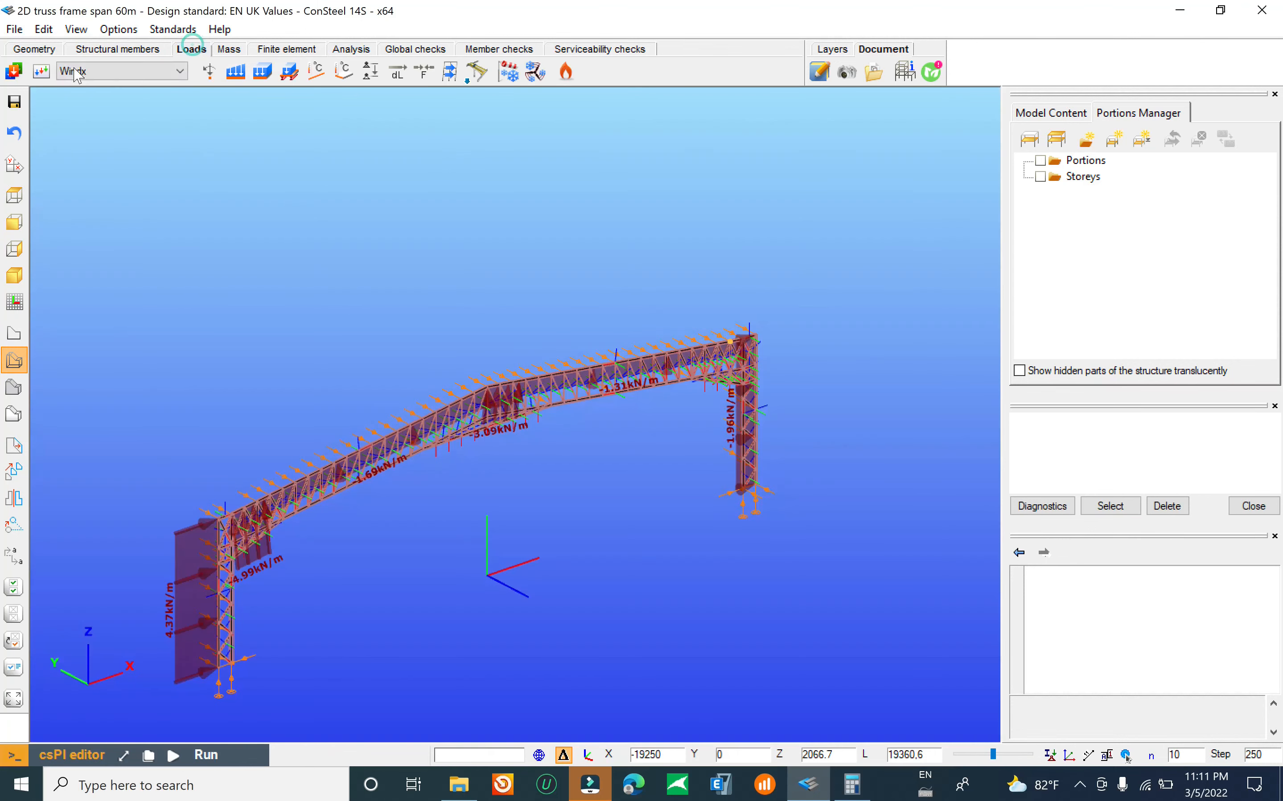
{"action": "left_click", "coordinate": [41, 70]}
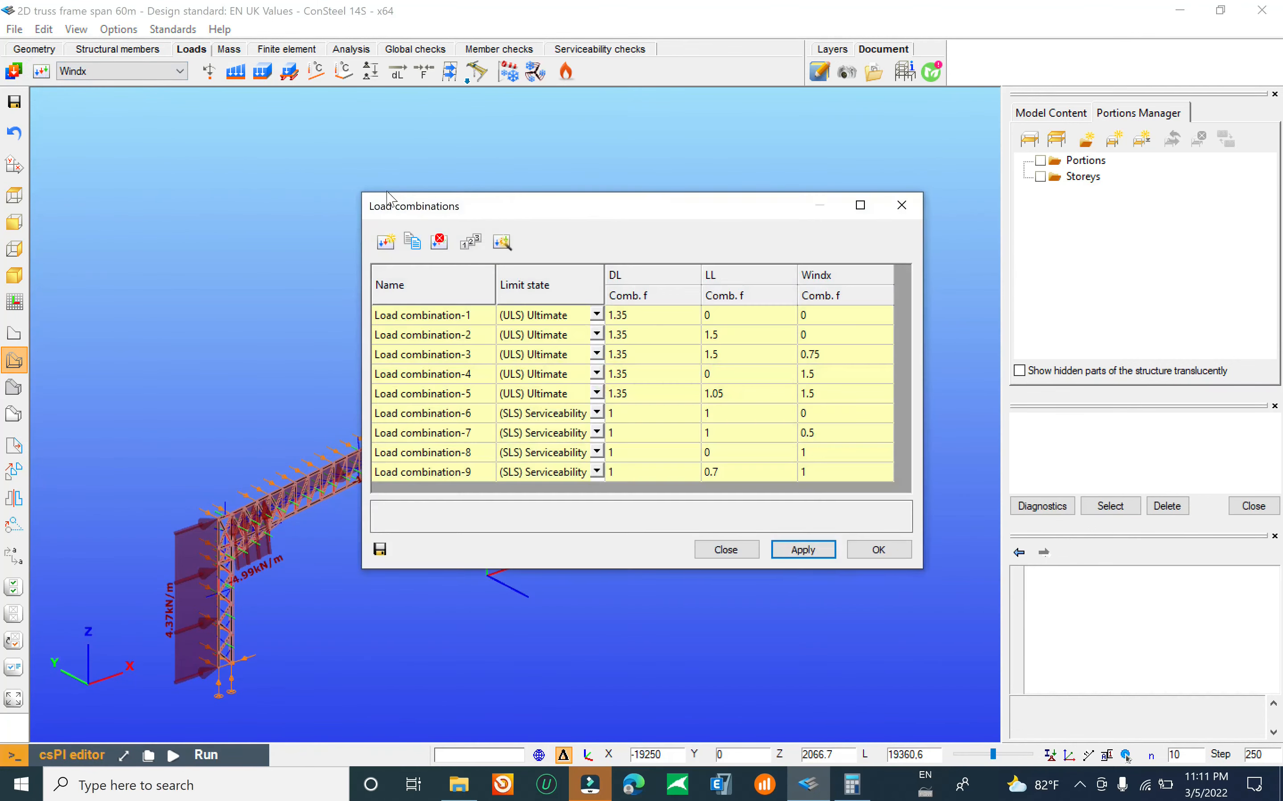
{"action": "left_click", "coordinate": [460, 337]}
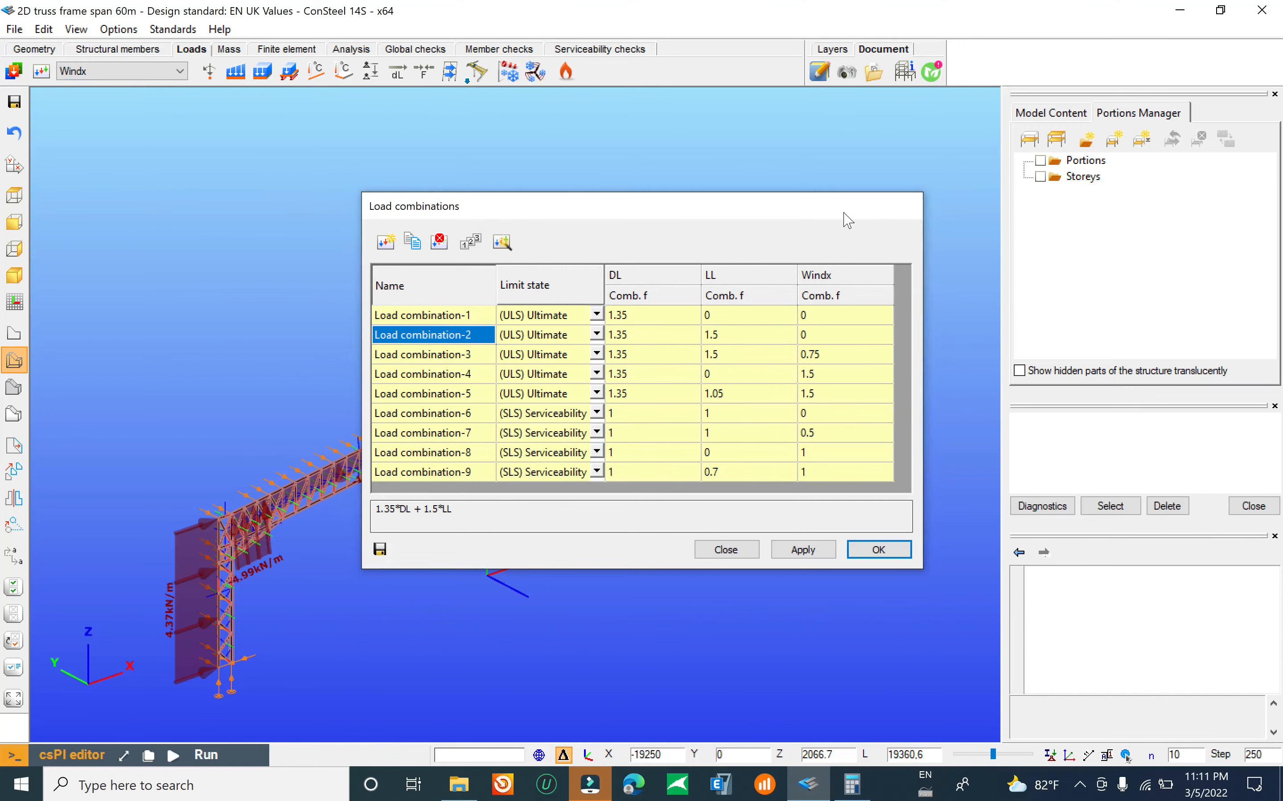
{"action": "left_click", "coordinate": [902, 205]}
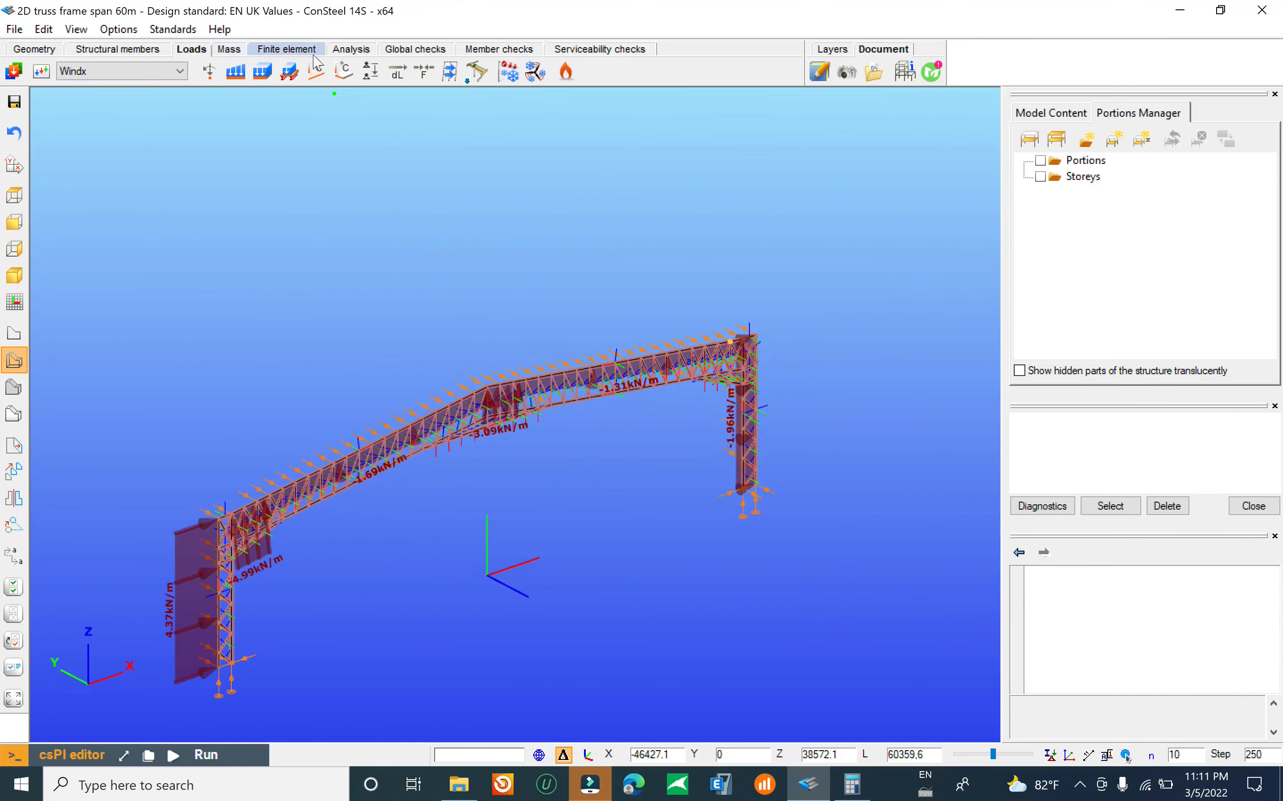
Step: Return to the buckling analysis results and display the first eigenvalue of Load combination-2
{"action": "left_click", "coordinate": [347, 52]}
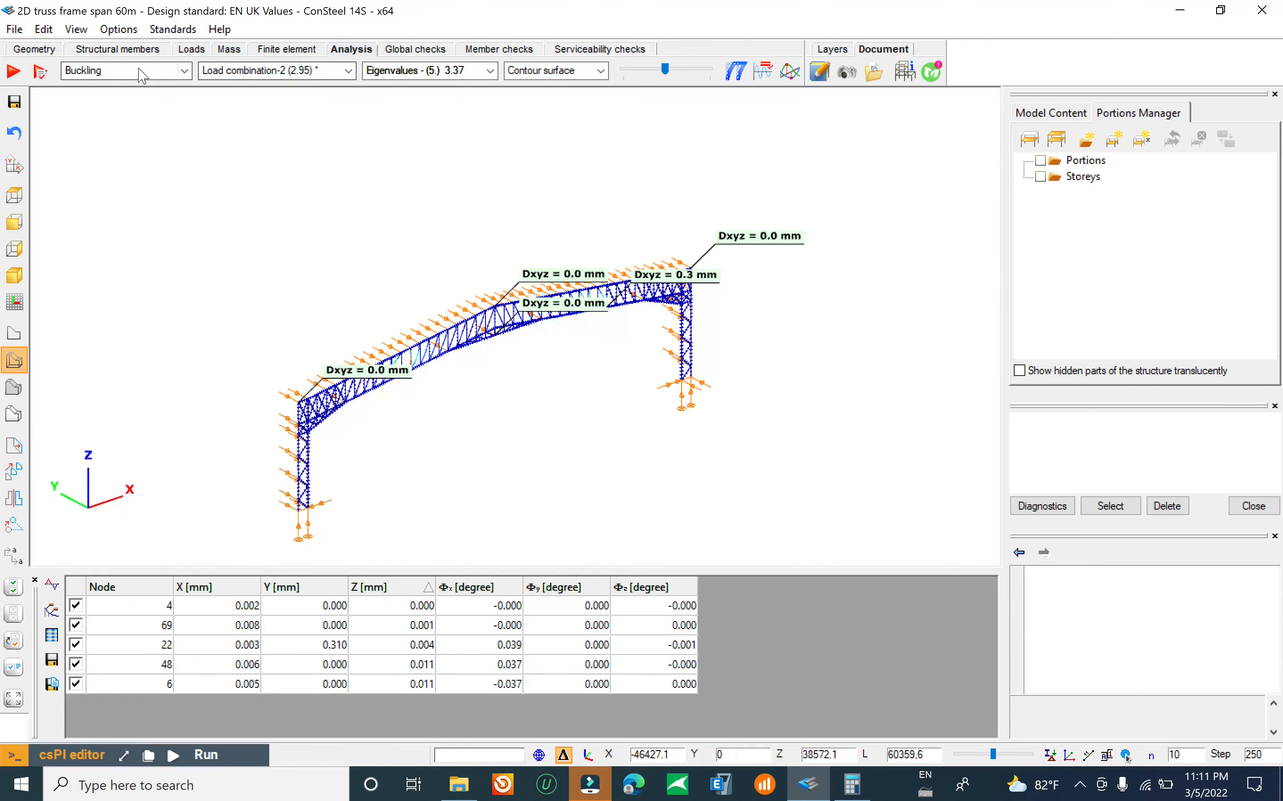
{"action": "left_click", "coordinate": [144, 78]}
{"action": "left_click", "coordinate": [138, 106]}
{"action": "left_click", "coordinate": [321, 74]}
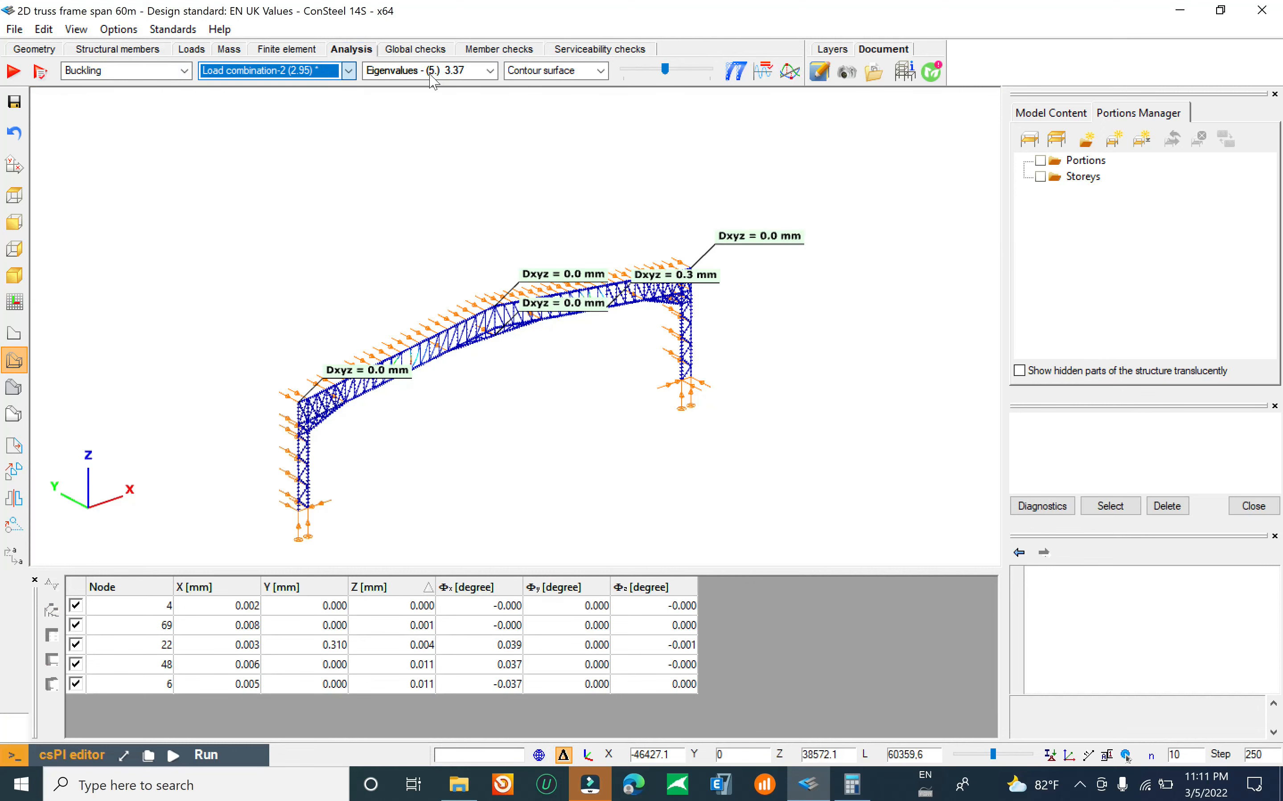
{"action": "left_click", "coordinate": [328, 72]}
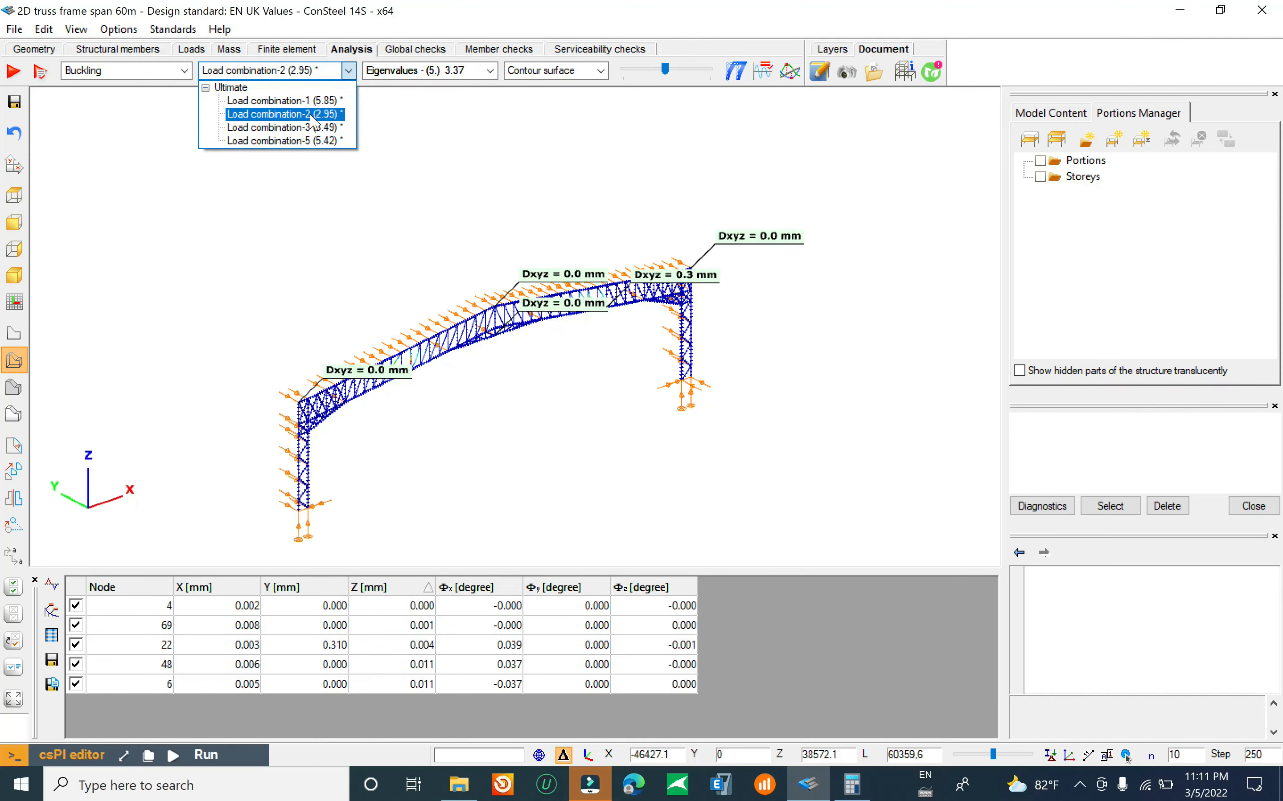
{"action": "left_click", "coordinate": [493, 72]}
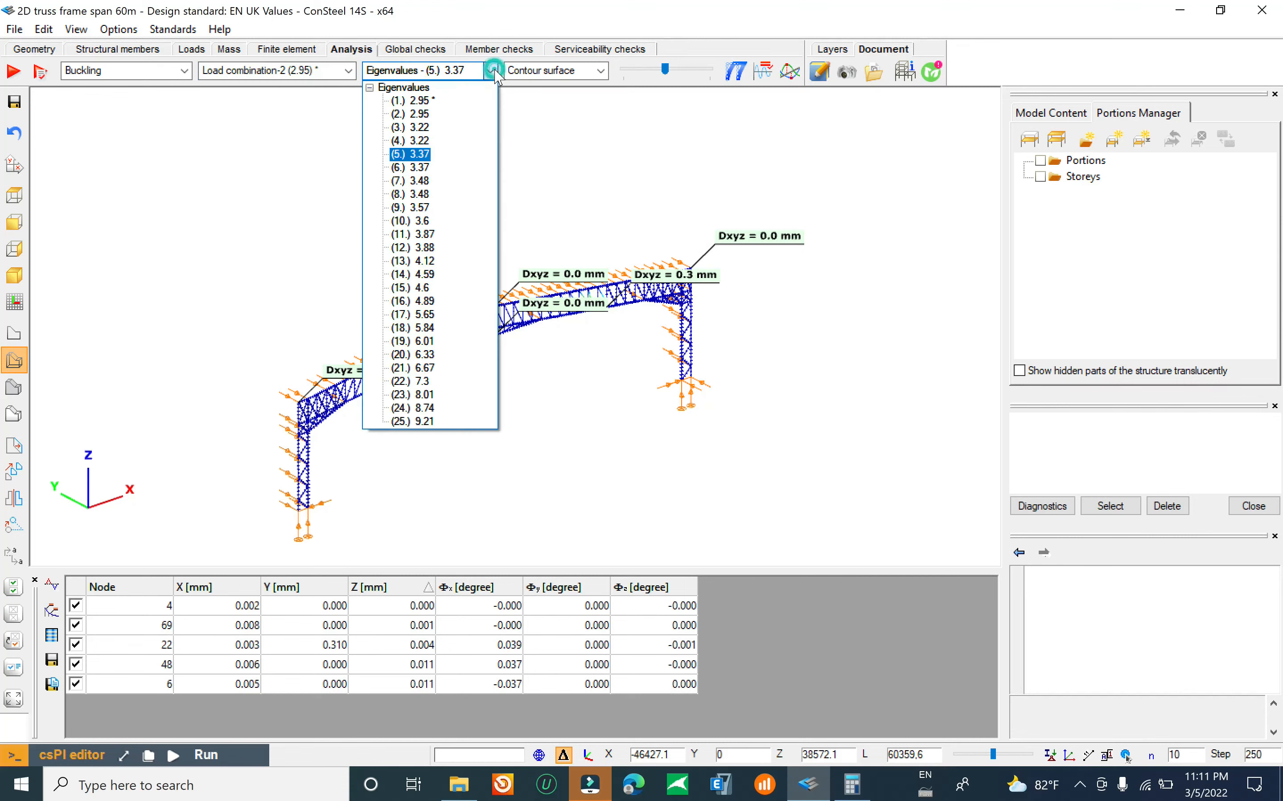
{"action": "left_click", "coordinate": [421, 98]}
Step: Examine the first buckling mode shape of Load combination-2 along the truss web members and down to the columns
{"action": "scroll", "coordinate": [445, 388], "scroll_direction": "up", "scroll_amount": 2}
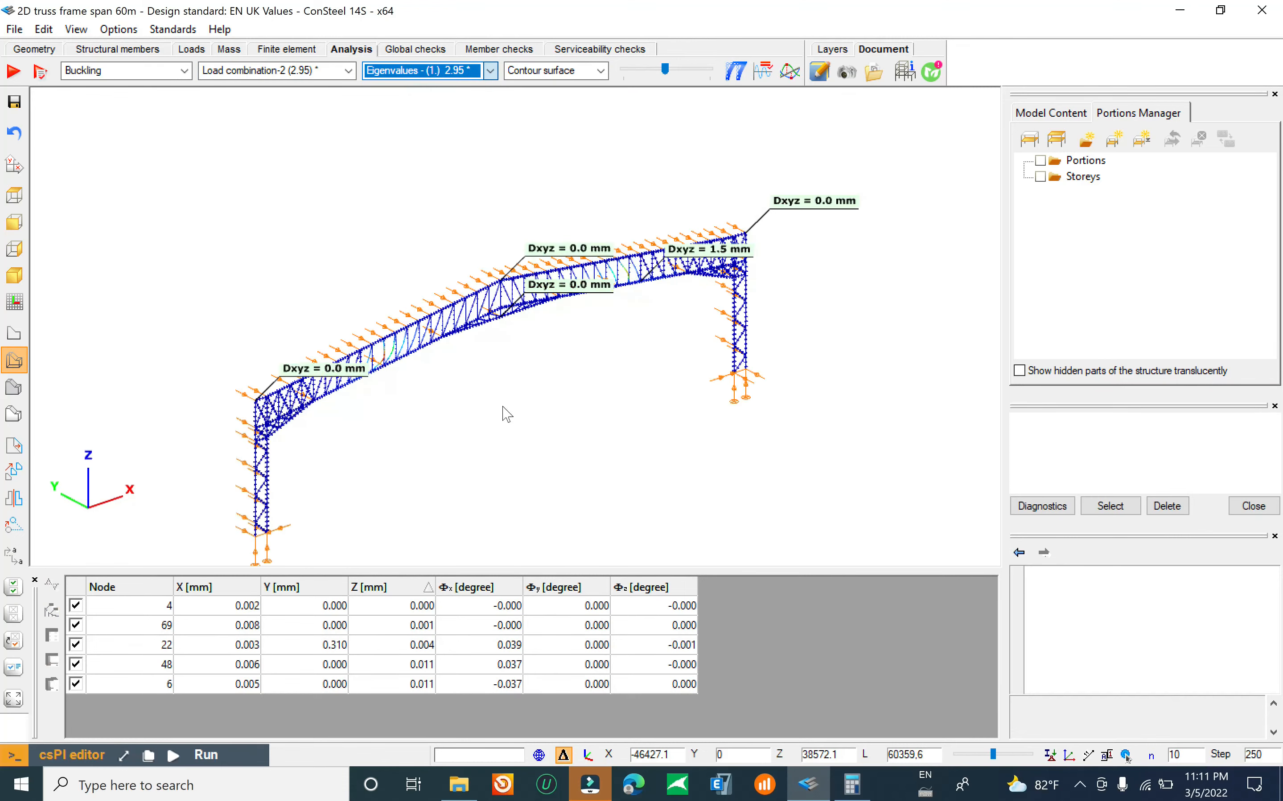
{"action": "middle_click_drag", "start_coordinate": [501, 405], "coordinate": [479, 373]}
{"action": "scroll", "coordinate": [419, 317], "scroll_direction": "up", "scroll_amount": 5}
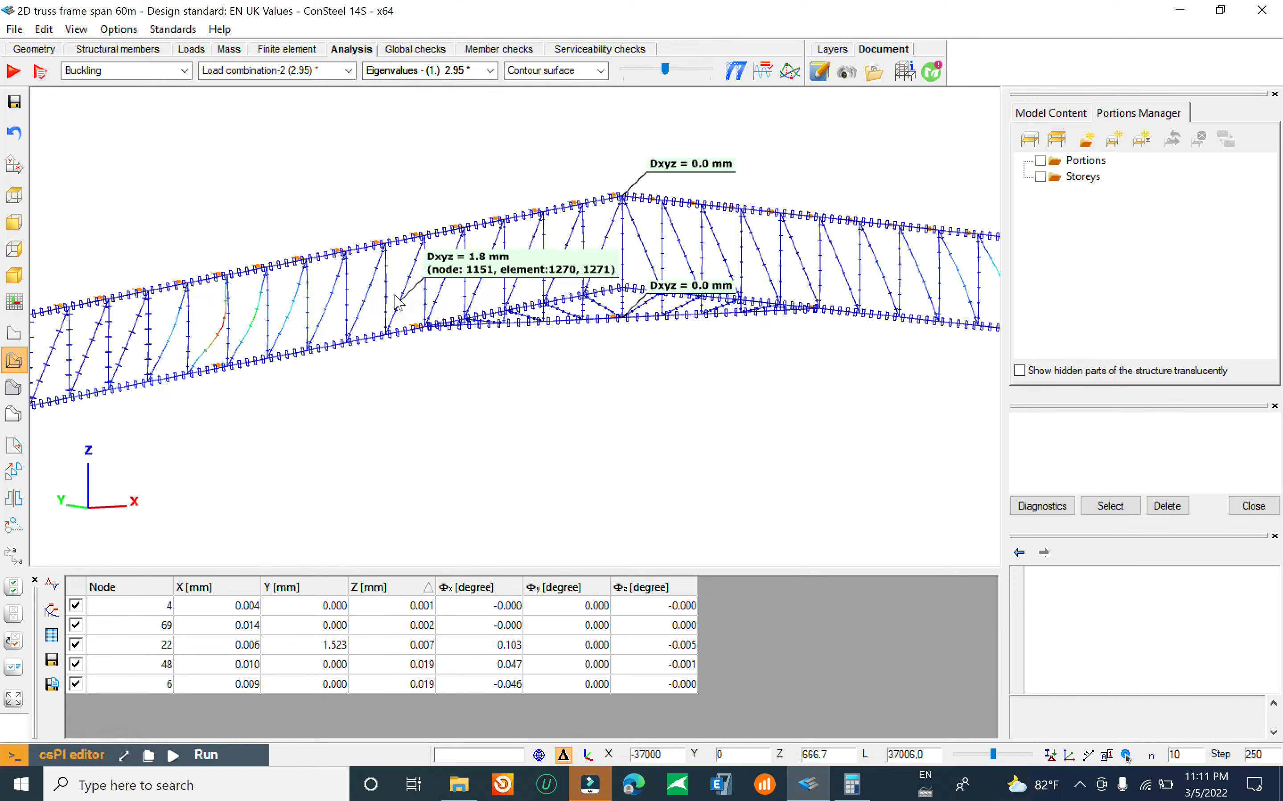
{"action": "scroll", "coordinate": [406, 290], "scroll_direction": "down", "scroll_amount": 5}
{"action": "scroll", "coordinate": [333, 367], "scroll_direction": "up", "scroll_amount": 1}
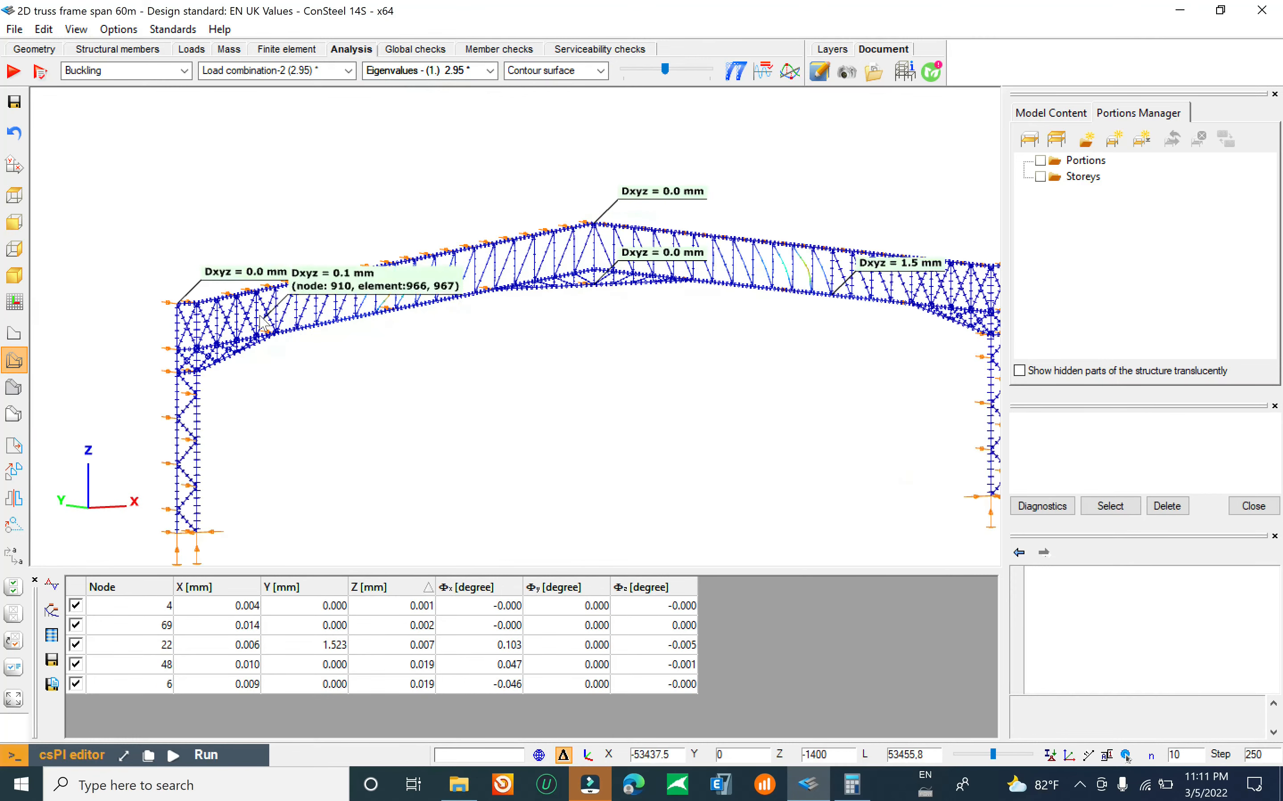
{"action": "scroll", "coordinate": [226, 308], "scroll_direction": "down", "scroll_amount": 2}
{"action": "scroll", "coordinate": [276, 323], "scroll_direction": "down", "scroll_amount": 1}
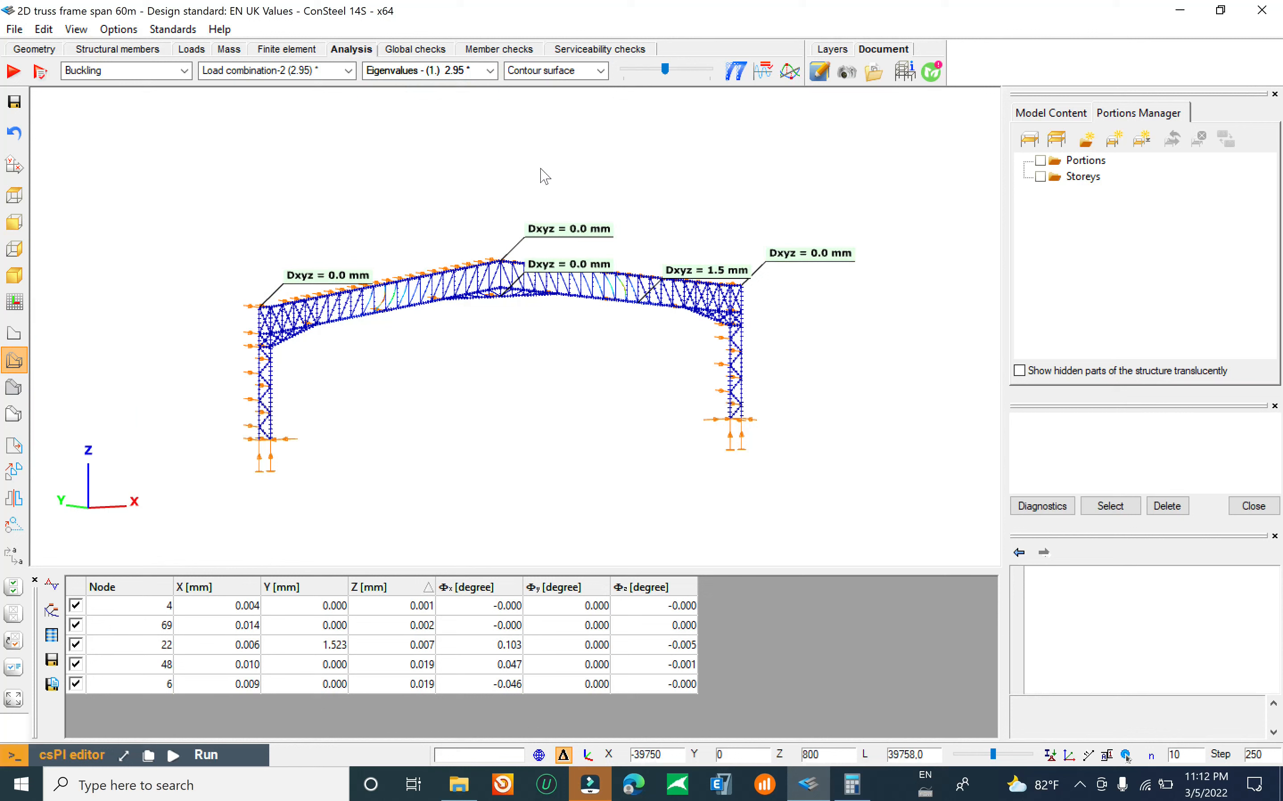
Step: Step through the buckling modes of Load combination-2 from the first to the twenty-fifth eigenvalue
{"action": "left_click", "coordinate": [492, 69]}
{"action": "left_click", "coordinate": [490, 69]}
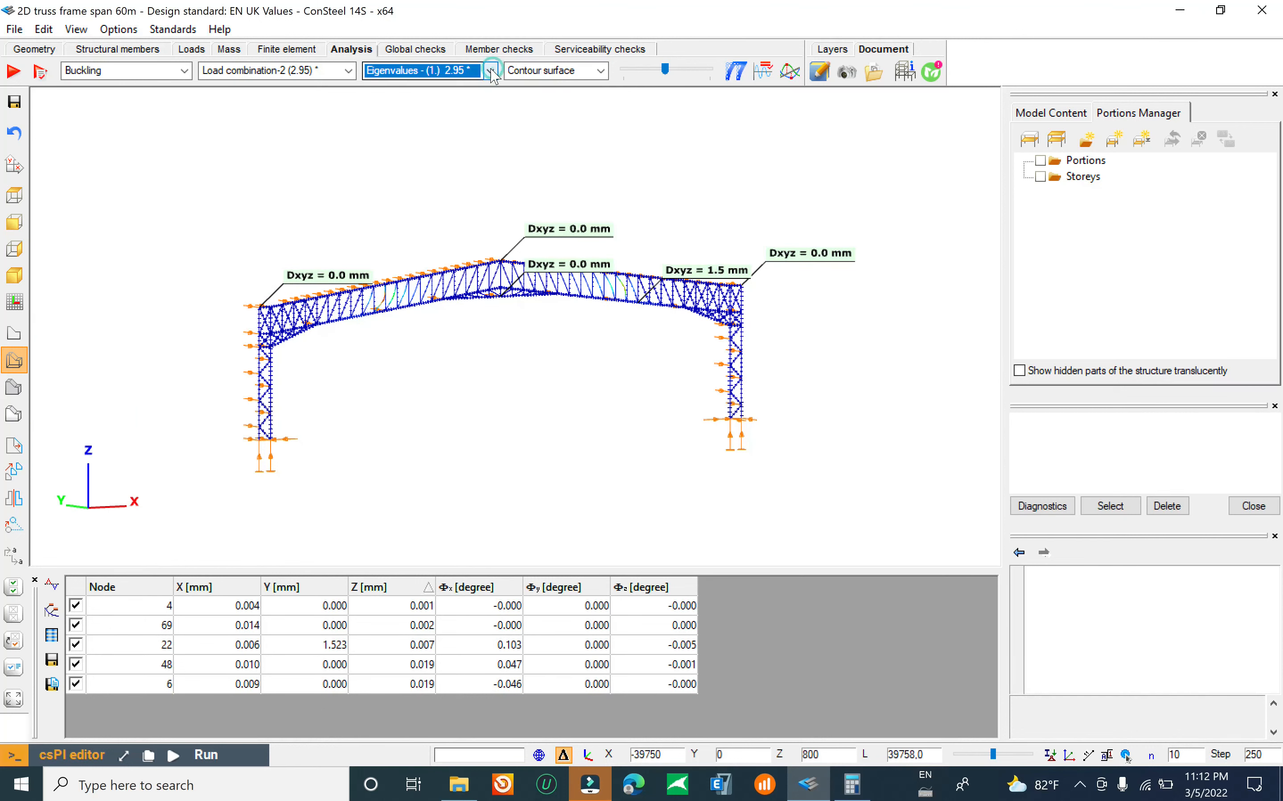
{"action": "scroll", "coordinate": [490, 68], "scroll_direction": "down", "scroll_amount": 4}
{"action": "scroll", "coordinate": [492, 74], "scroll_direction": "down", "scroll_amount": 9}
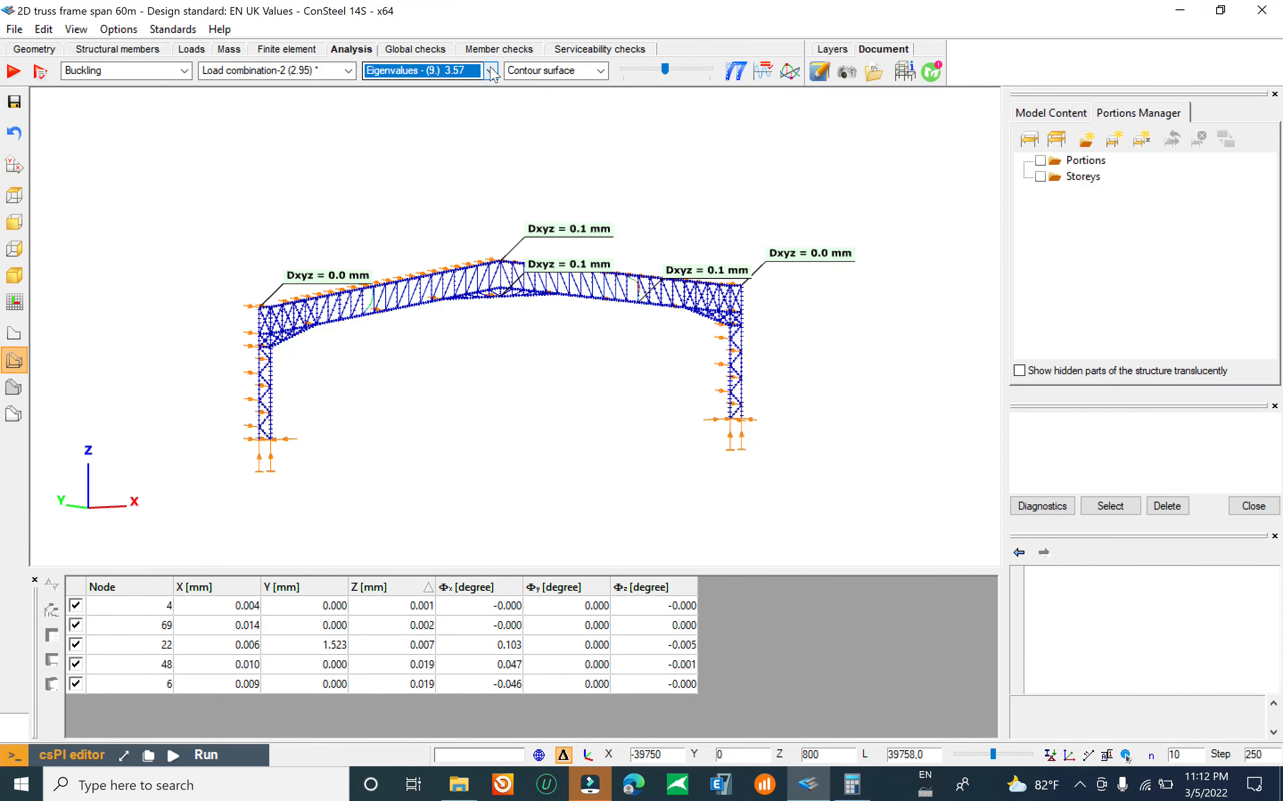
{"action": "scroll", "coordinate": [492, 77], "scroll_direction": "down", "scroll_amount": 8}
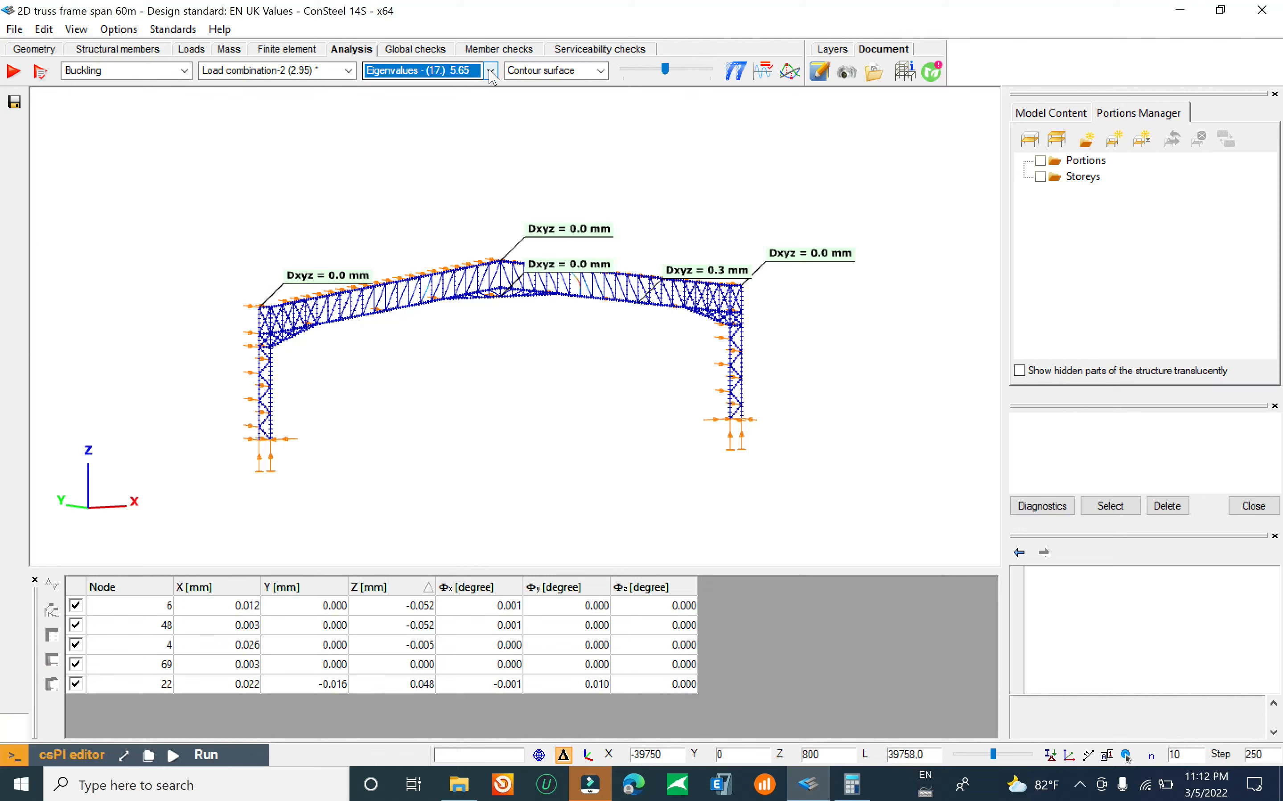
{"action": "scroll", "coordinate": [492, 77], "scroll_direction": "down", "scroll_amount": 3}
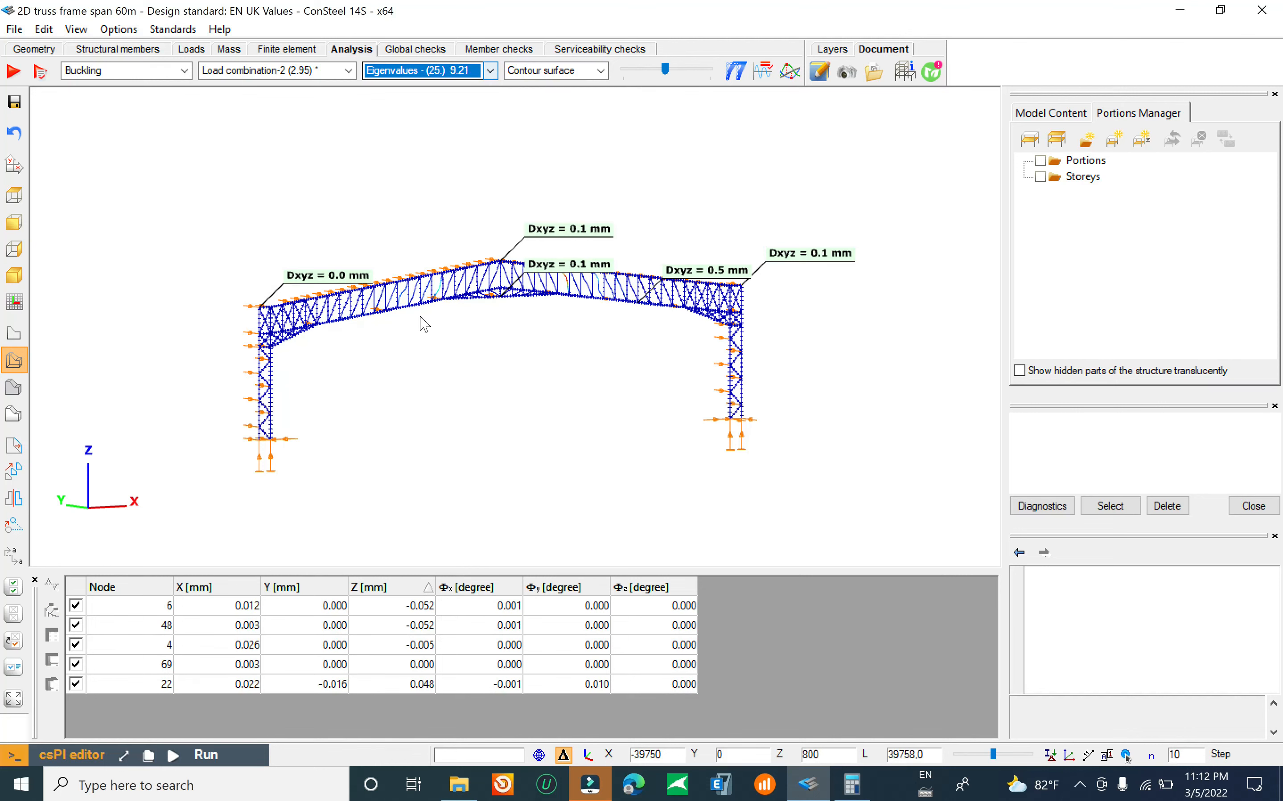
Step: Examine the deformed web members near the ridge for the twenty-fifth buckling mode of Load combination-2
{"action": "scroll", "coordinate": [392, 286], "scroll_direction": "up", "scroll_amount": 6}
{"action": "scroll", "coordinate": [289, 281], "scroll_direction": "down", "scroll_amount": 5}
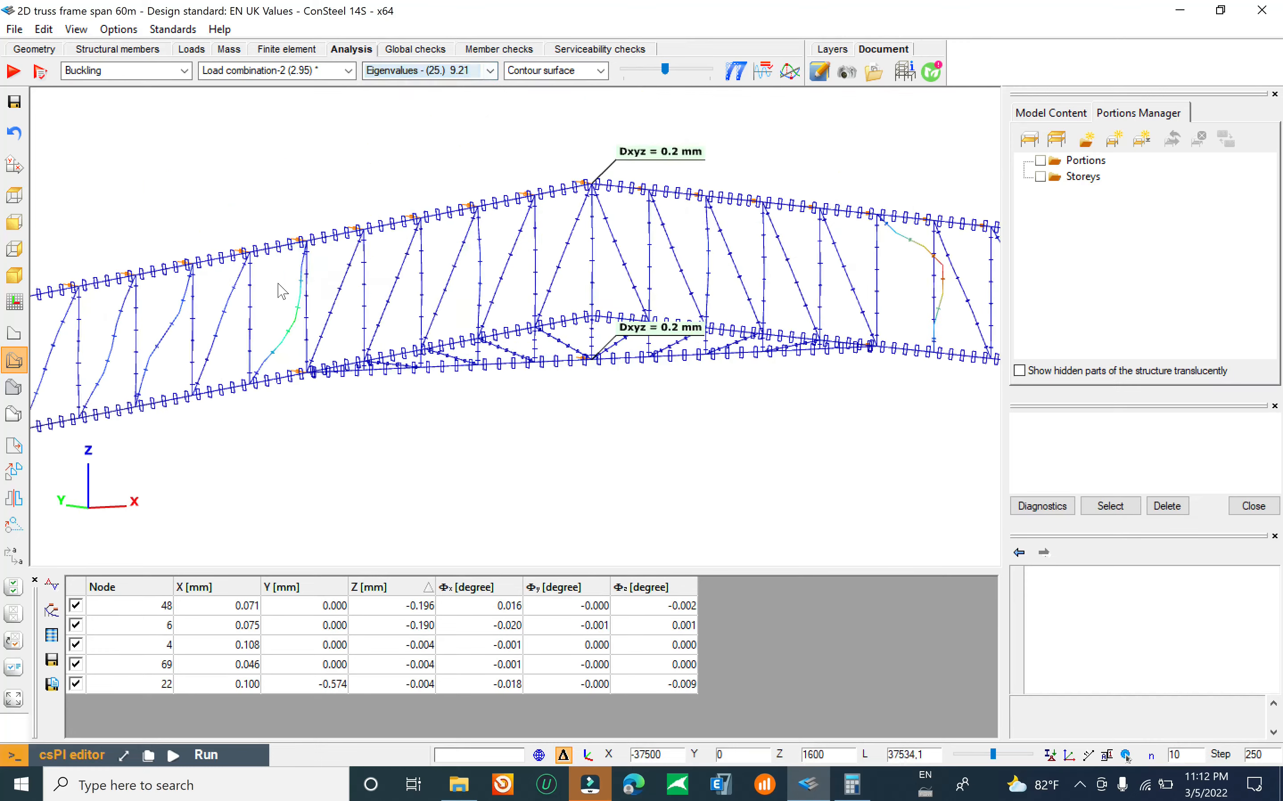
{"action": "scroll", "coordinate": [288, 280], "scroll_direction": "up", "scroll_amount": 4}
{"action": "scroll", "coordinate": [291, 275], "scroll_direction": "down", "scroll_amount": 2}
{"action": "scroll", "coordinate": [291, 275], "scroll_direction": "down", "scroll_amount": 3}
{"action": "scroll", "coordinate": [290, 276], "scroll_direction": "up", "scroll_amount": 3}
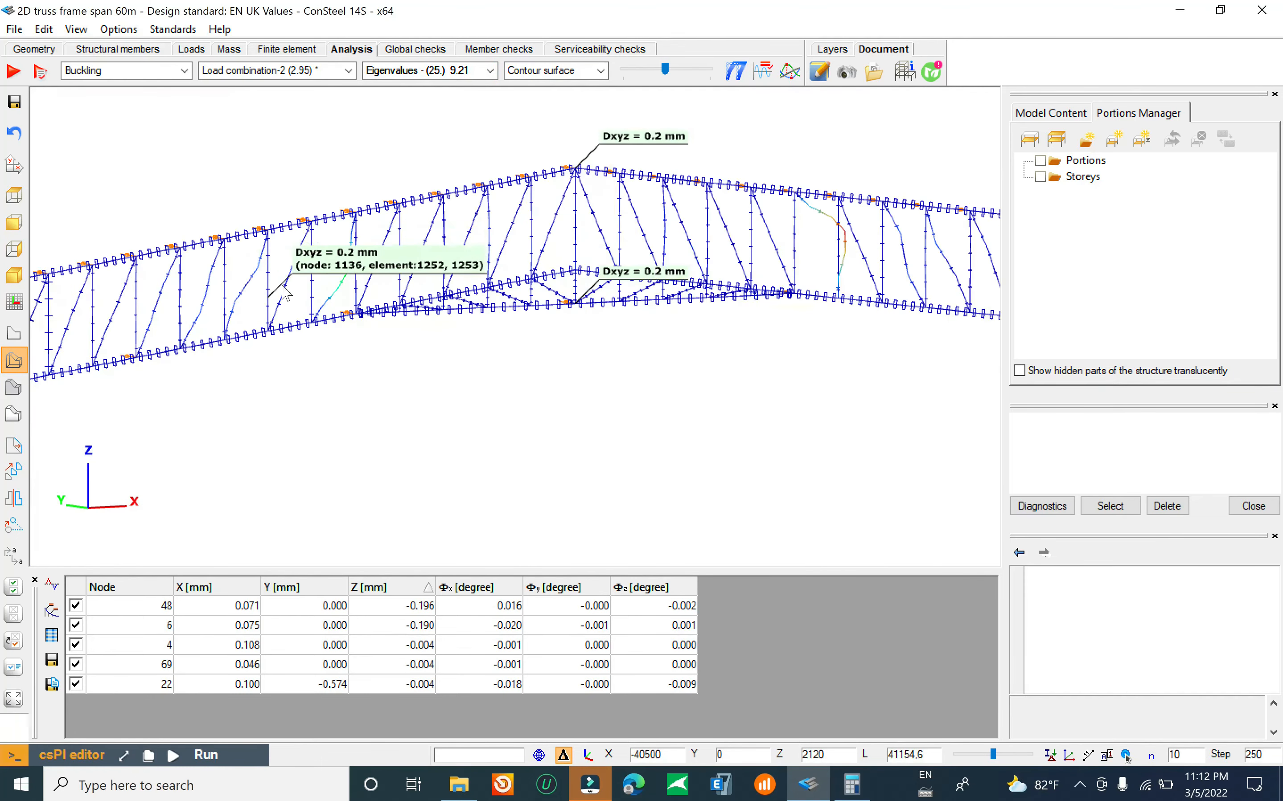
{"action": "scroll", "coordinate": [290, 276], "scroll_direction": "down", "scroll_amount": 4}
Step: Switch the buckling results to Load combination-3 and display its first eigenvalue
{"action": "left_click", "coordinate": [284, 74]}
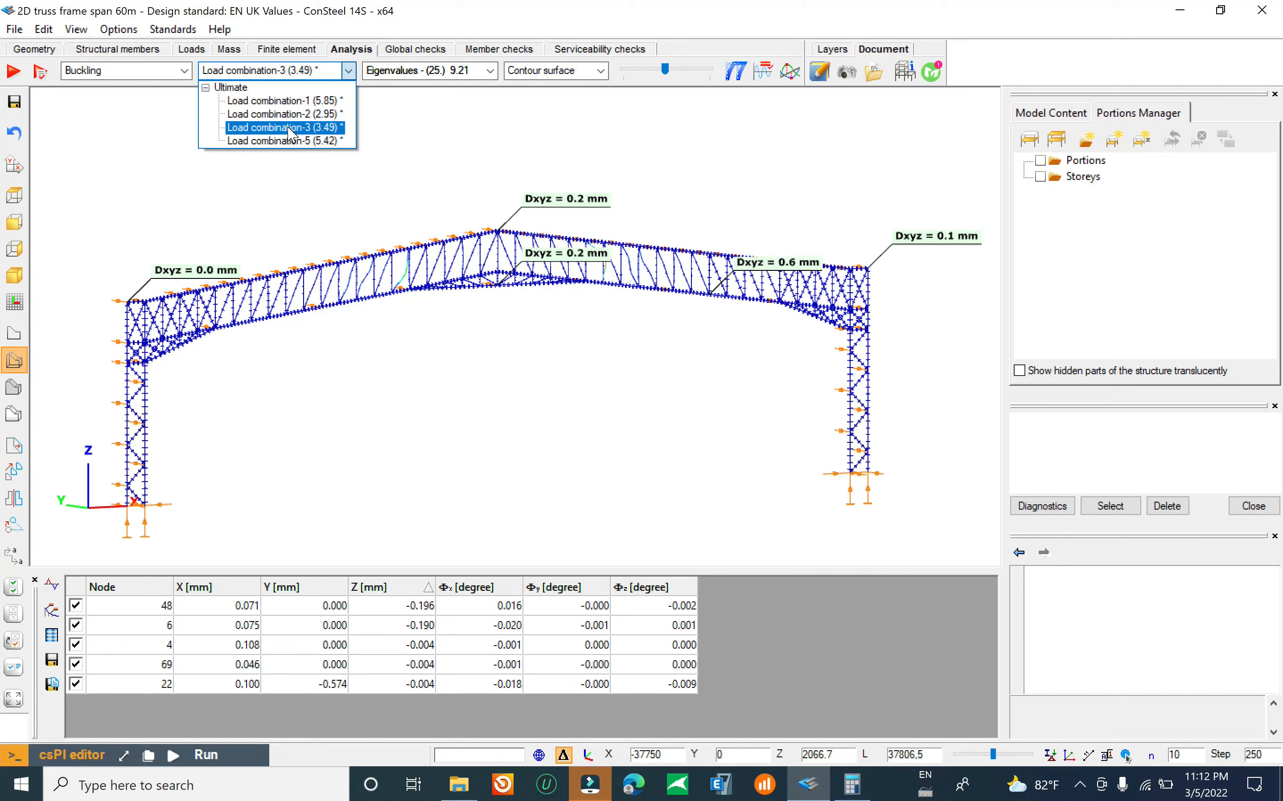
{"action": "left_click", "coordinate": [402, 169]}
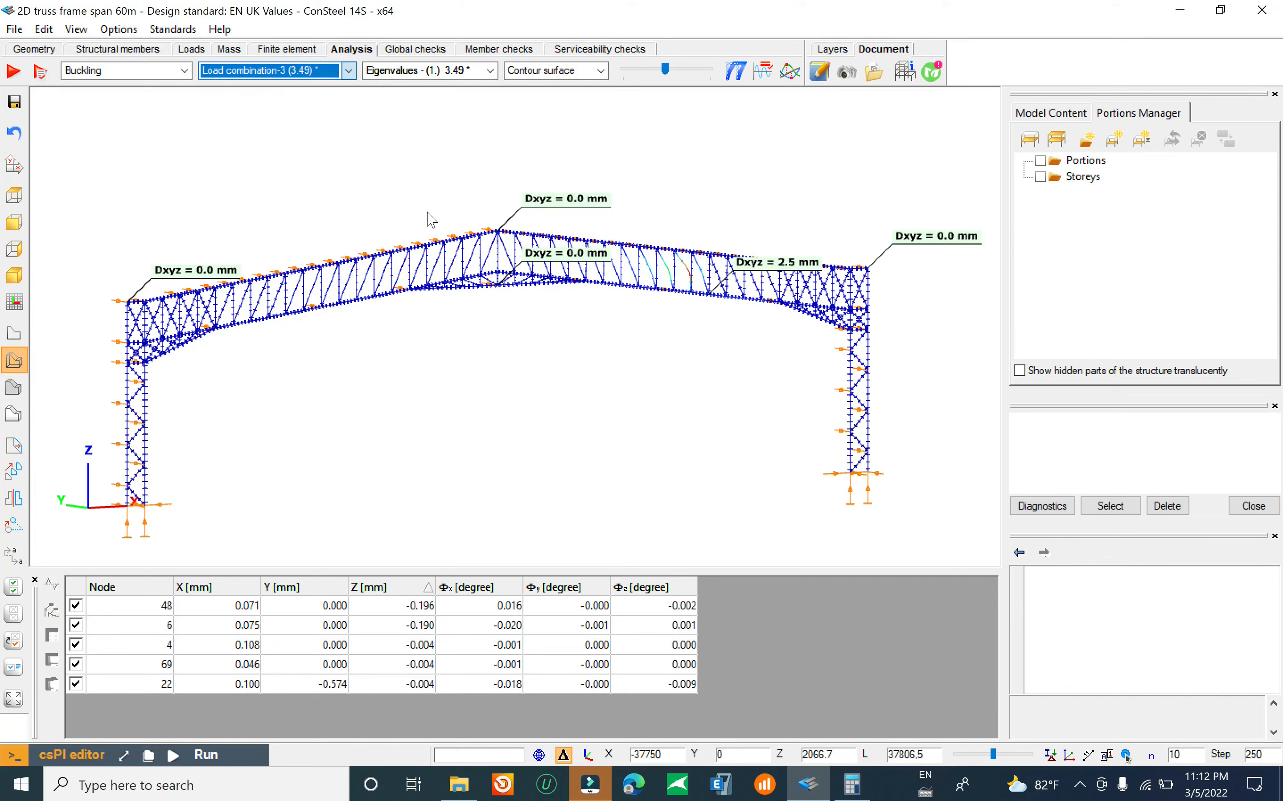
{"action": "left_click", "coordinate": [486, 70]}
{"action": "scroll", "coordinate": [444, 106], "scroll_direction": "up", "scroll_amount": 5}
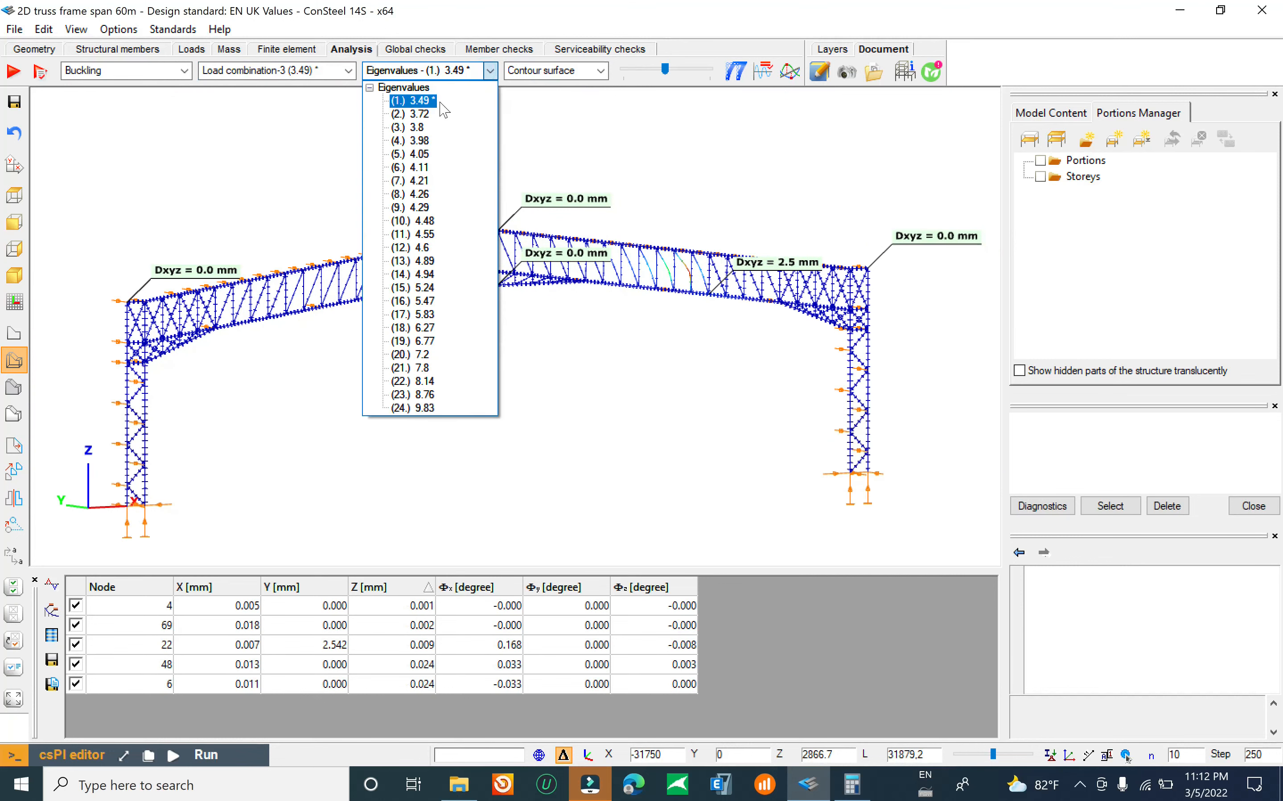
{"action": "left_click", "coordinate": [434, 109]}
Step: Step through the buckling modes of Load combination-3 to the twenty-fourth eigenvalue and view the whole frame in 3D
{"action": "scroll", "coordinate": [487, 73], "scroll_direction": "down", "scroll_amount": 11}
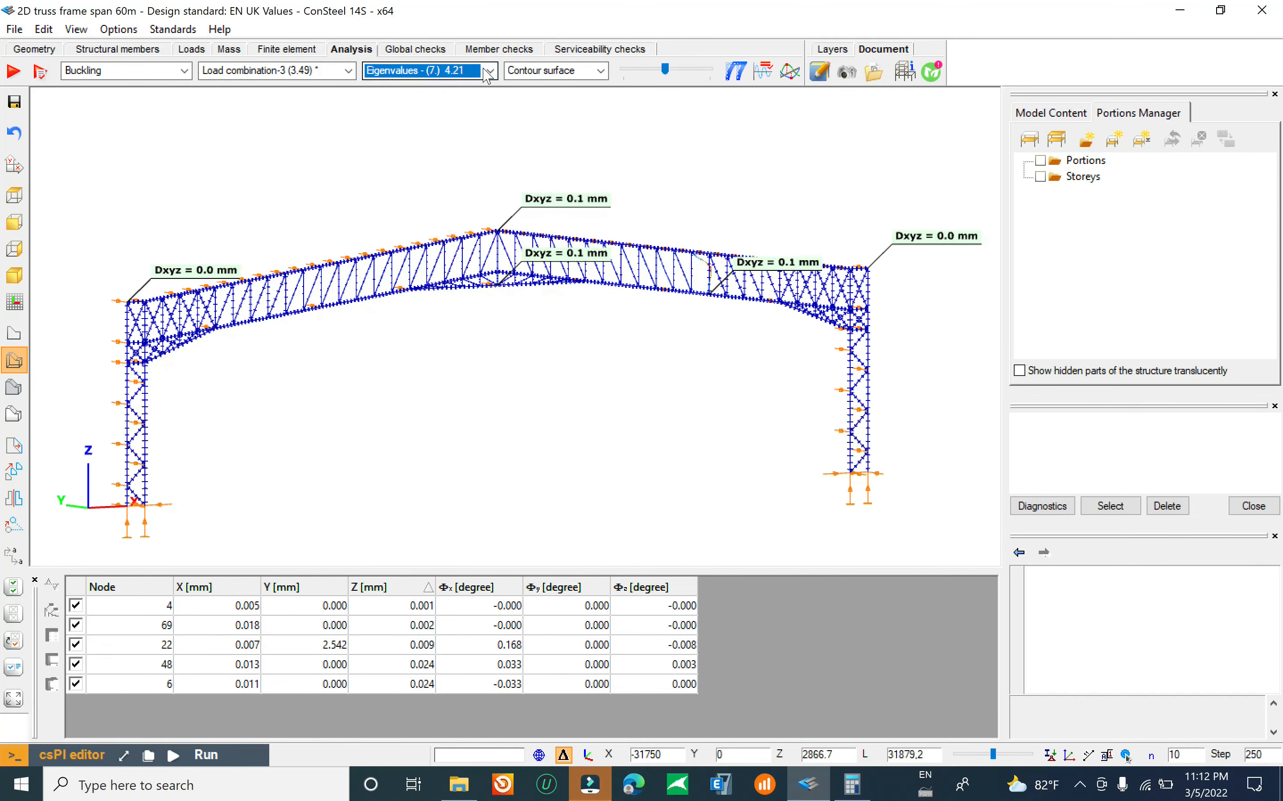
{"action": "scroll", "coordinate": [485, 77], "scroll_direction": "down", "scroll_amount": 3}
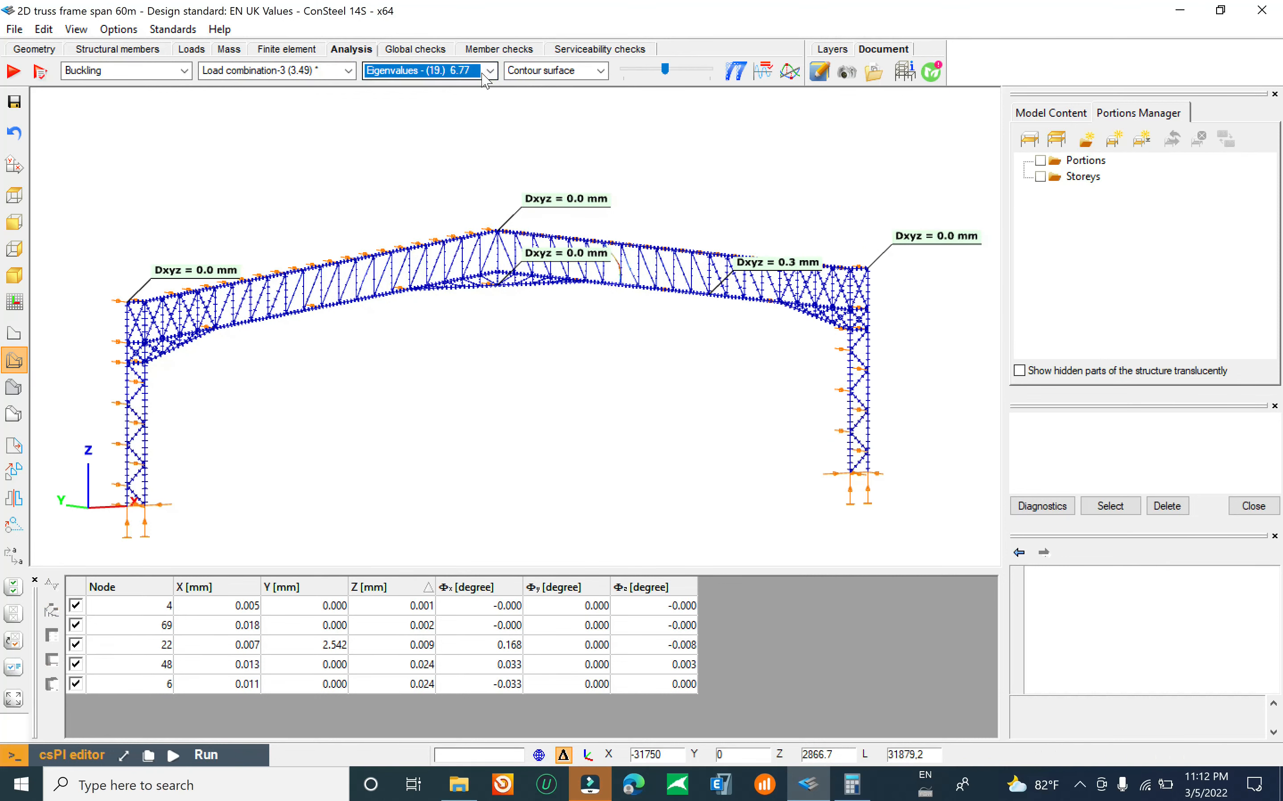
{"action": "scroll", "coordinate": [496, 199], "scroll_direction": "down", "scroll_amount": 1}
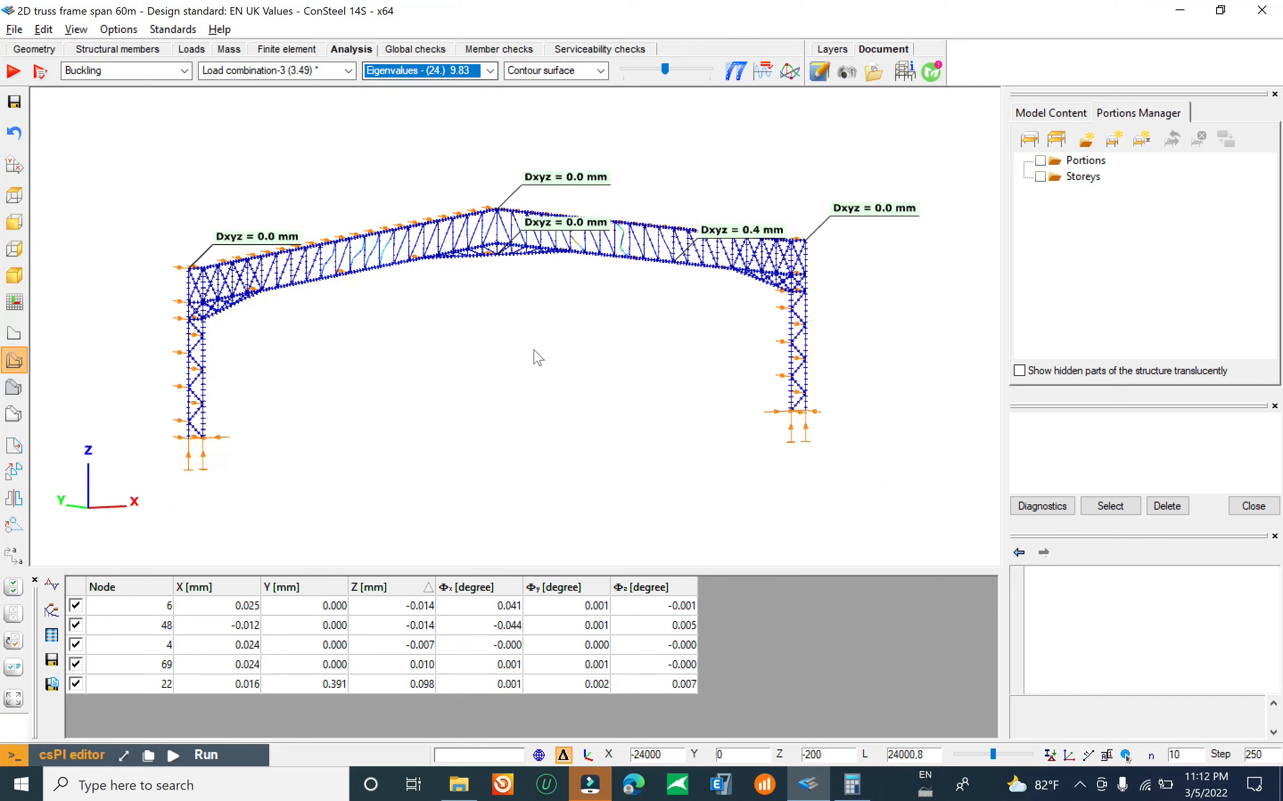
{"action": "mouse_move", "coordinate": [532, 349]}
{"action": "middle_mouse_down"}
{"action": "mouse_move", "coordinate": [544, 388]}
{"action": "mouse_move", "coordinate": [493, 344]}
{"action": "middle_mouse_up"}
{"action": "scroll", "coordinate": [371, 244], "scroll_direction": "down", "scroll_amount": 1}
{"action": "scroll", "coordinate": [356, 233], "scroll_direction": "down", "scroll_amount": 1}
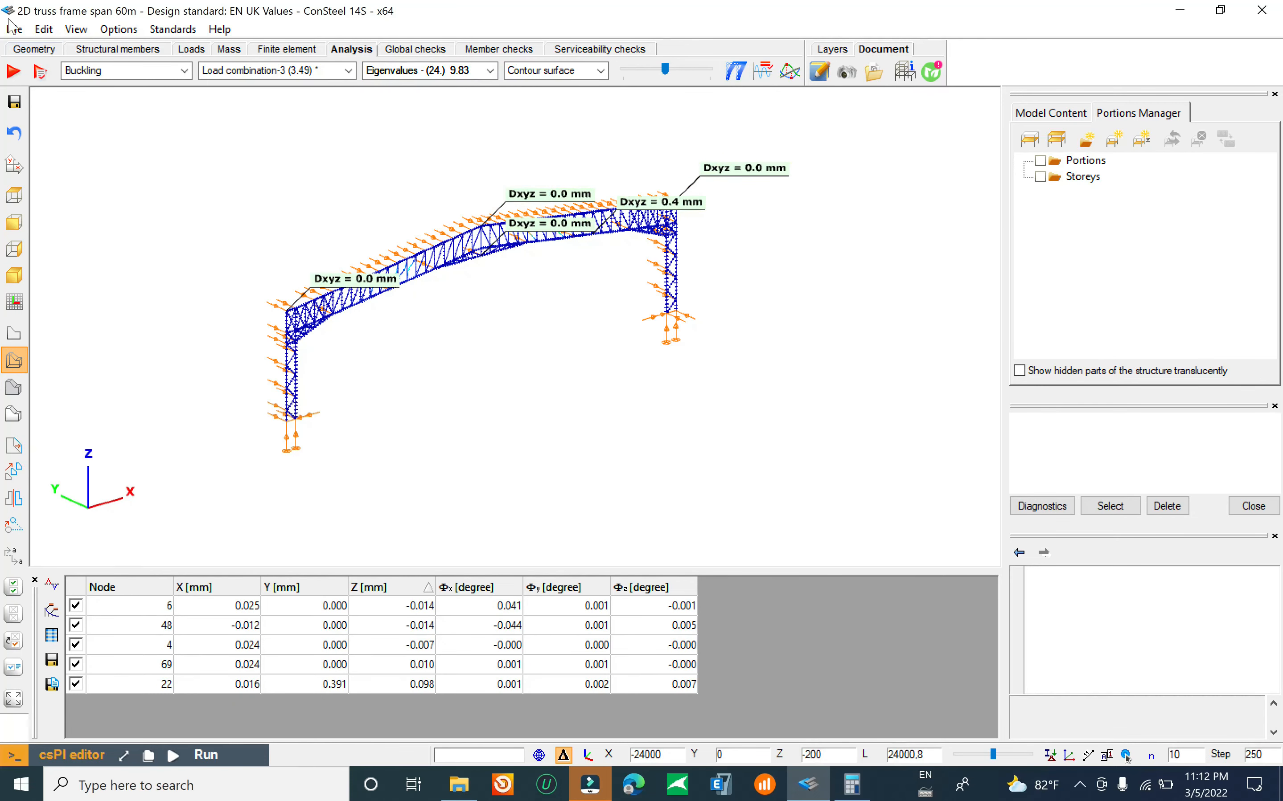
Step: Switch the analysis results to Buckling Sensitivity and open the choice of load combinations
{"action": "left_click", "coordinate": [184, 70]}
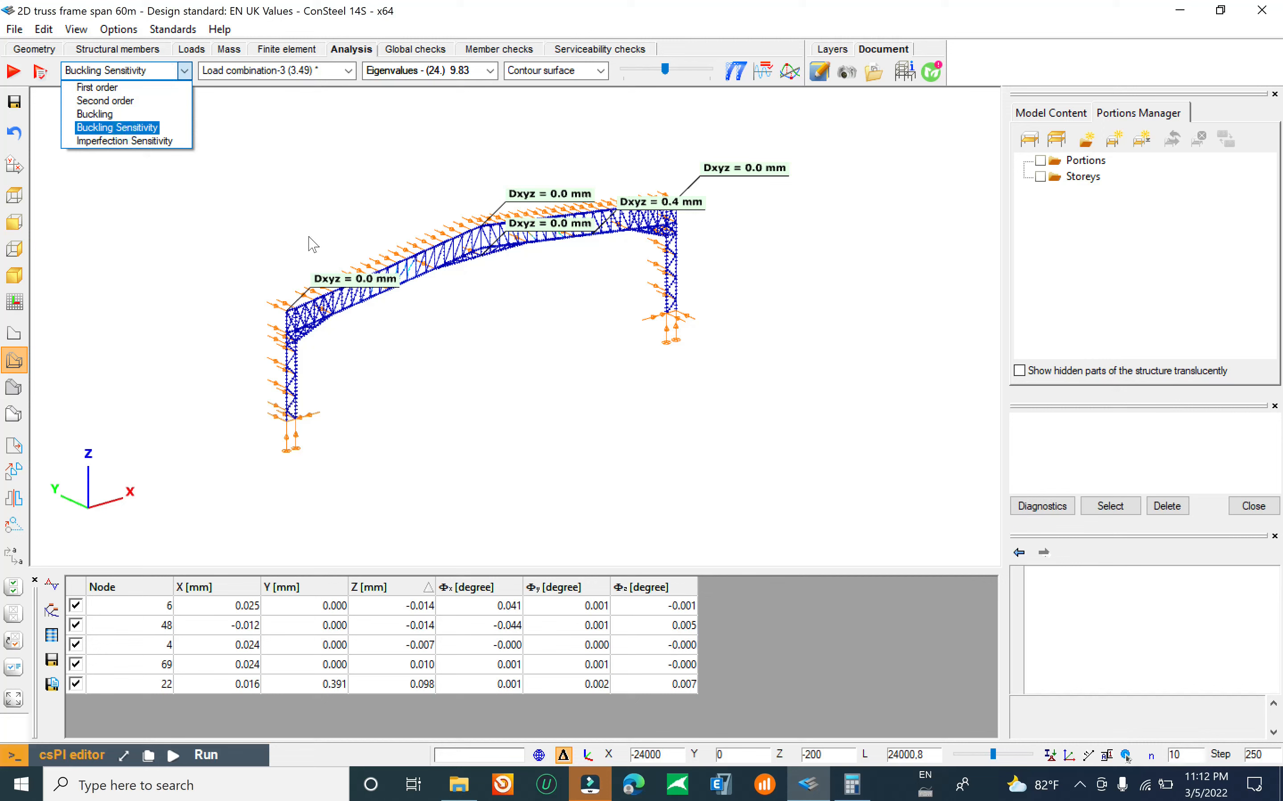
{"action": "left_click", "coordinate": [333, 76]}
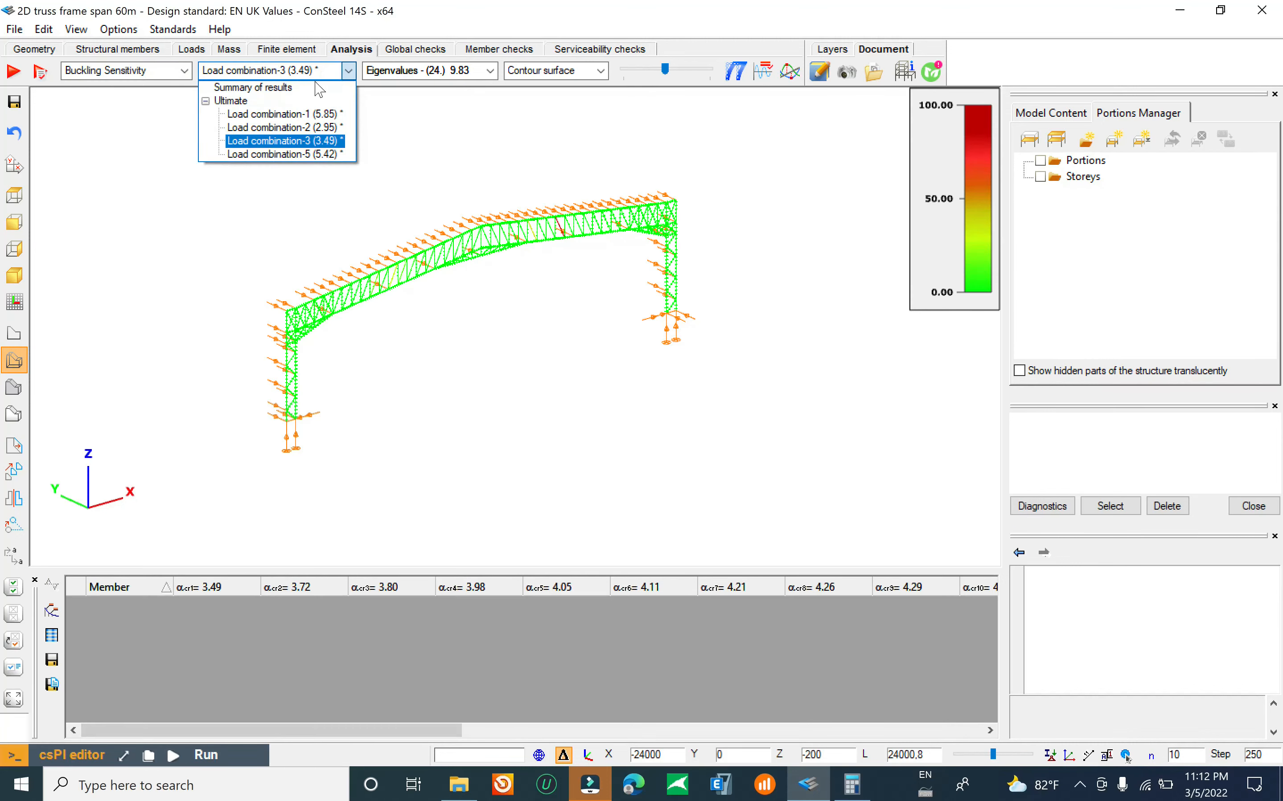
Step: Review the buckling sensitivity results for Load combination-1, Load combination-2, Load combination-3 and Load combination-5 in turn
{"action": "left_click", "coordinate": [283, 114]}
{"action": "scroll", "coordinate": [397, 277], "scroll_direction": "up", "scroll_amount": 3}
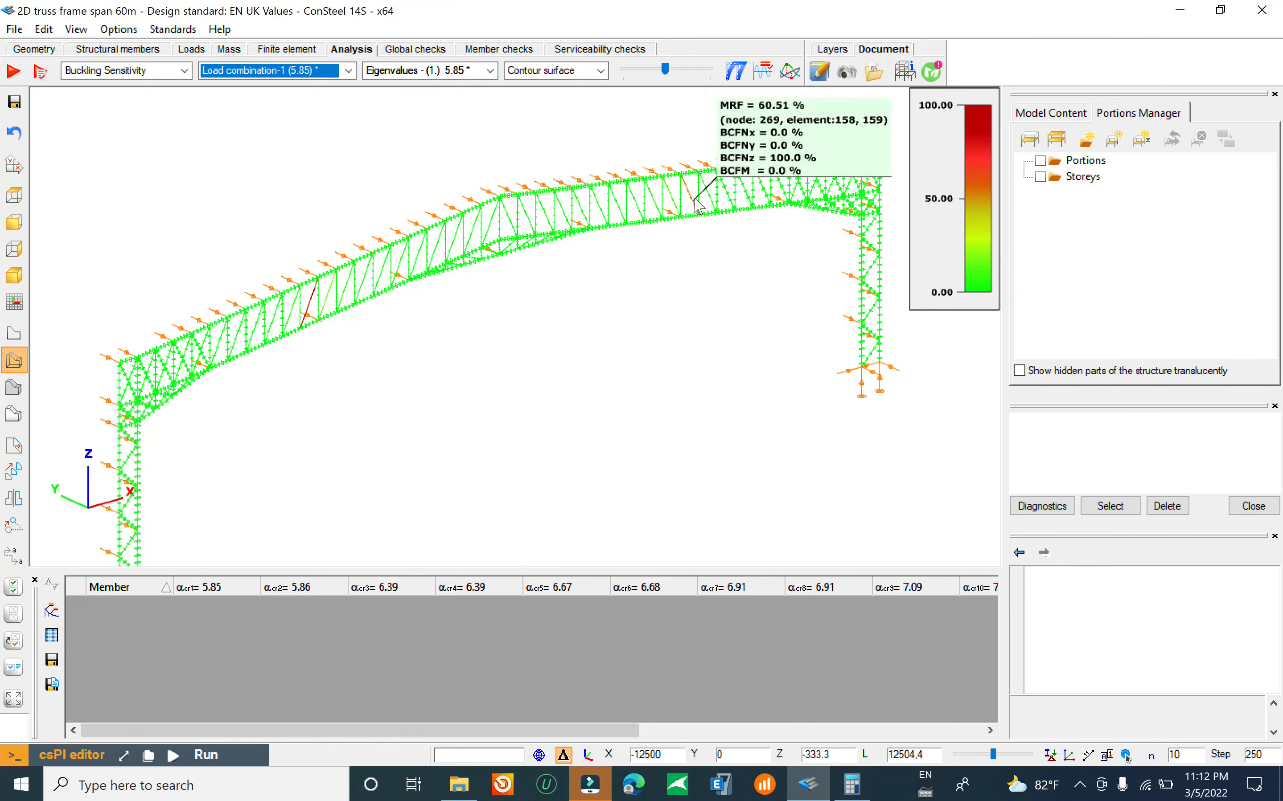
{"action": "left_click", "coordinate": [286, 71]}
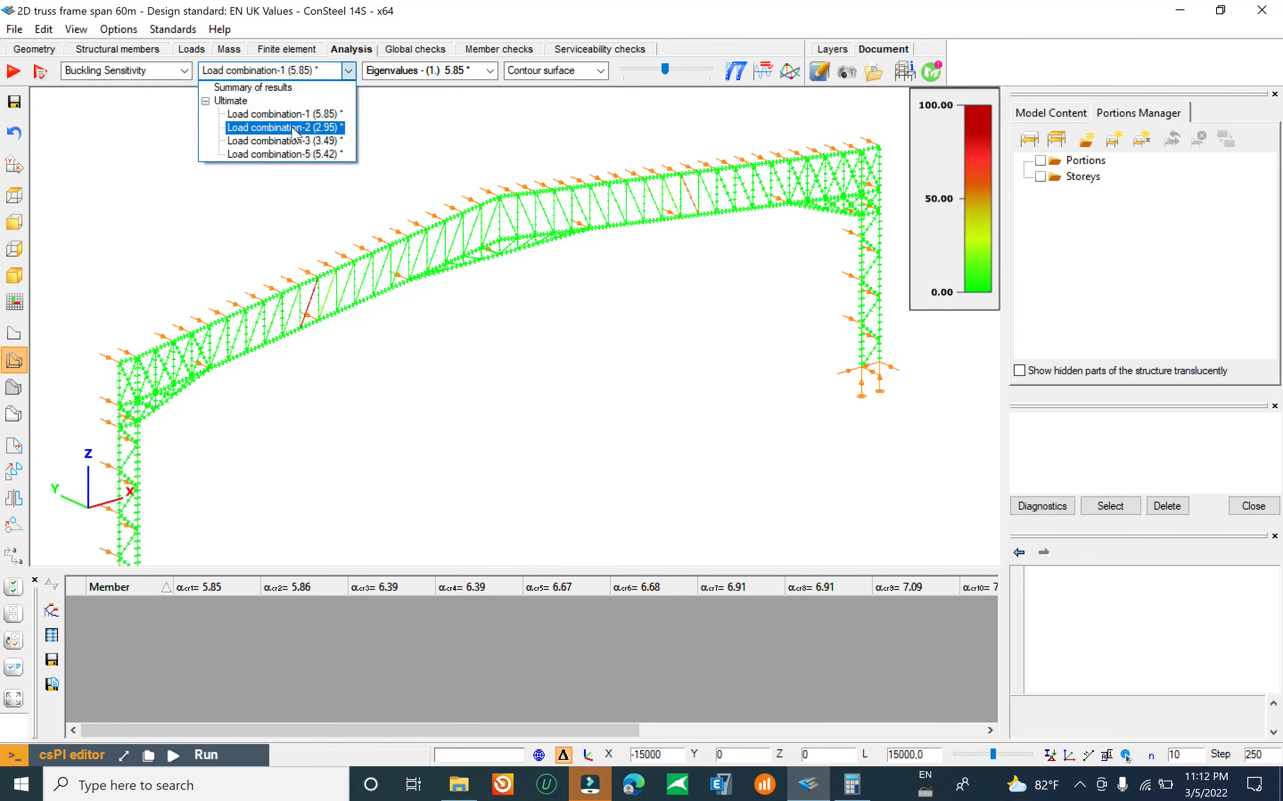
{"action": "left_click", "coordinate": [293, 128]}
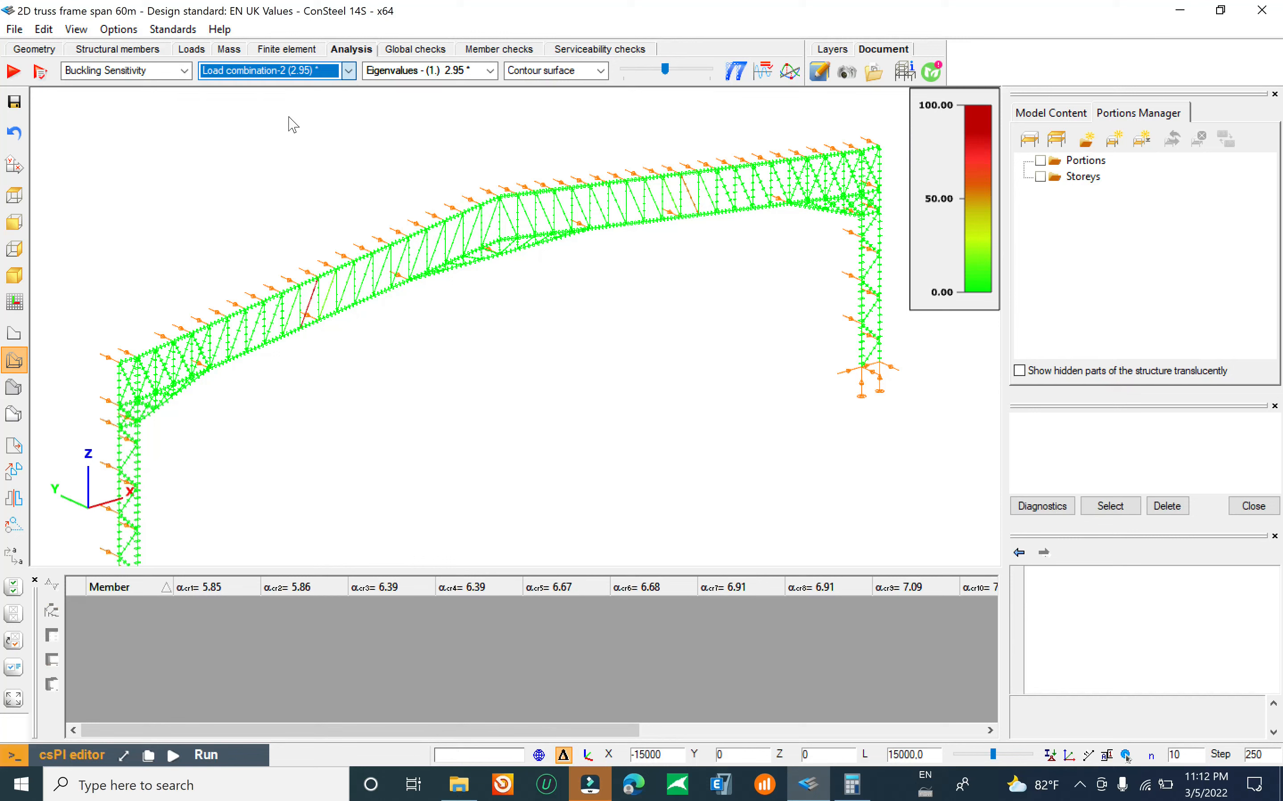
{"action": "left_click", "coordinate": [325, 71]}
{"action": "left_click", "coordinate": [319, 354]}
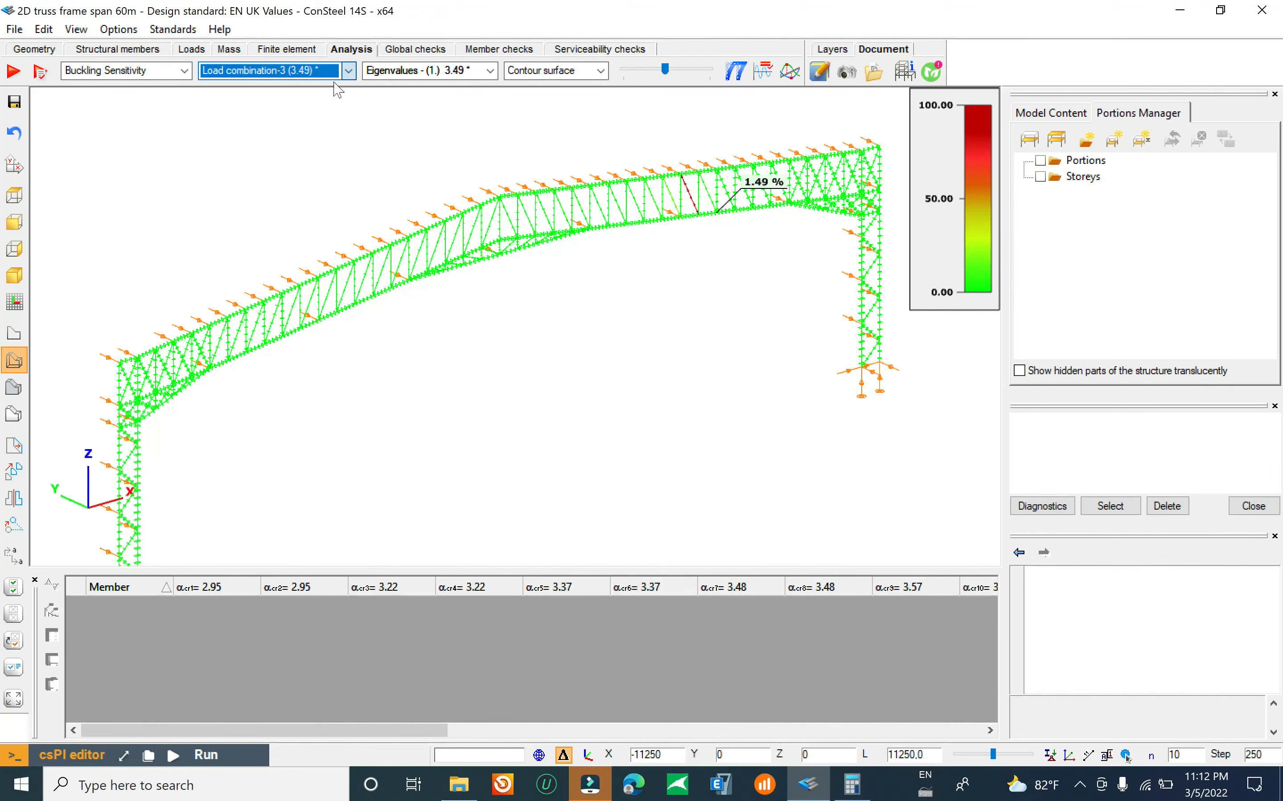
{"action": "key", "text": "alt+Down"}
{"action": "key", "text": "Down"}
{"action": "left_click", "coordinate": [376, 310]}
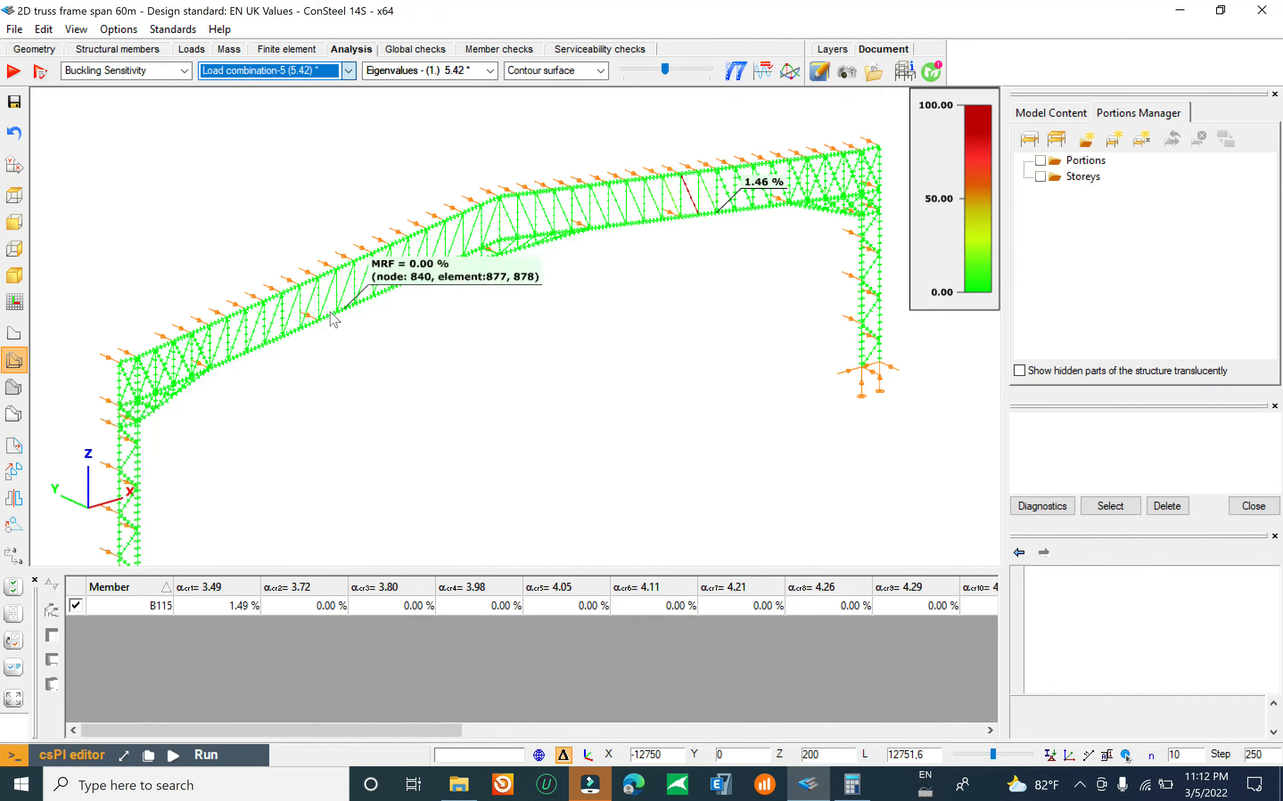
Step: Inspect the buckling-sensitive diagonal in the roof truss under Load combination-5, including its neighbouring web members
{"action": "scroll", "coordinate": [636, 244], "scroll_direction": "up", "scroll_amount": 3}
{"action": "scroll", "coordinate": [636, 243], "scroll_direction": "up", "scroll_amount": 2}
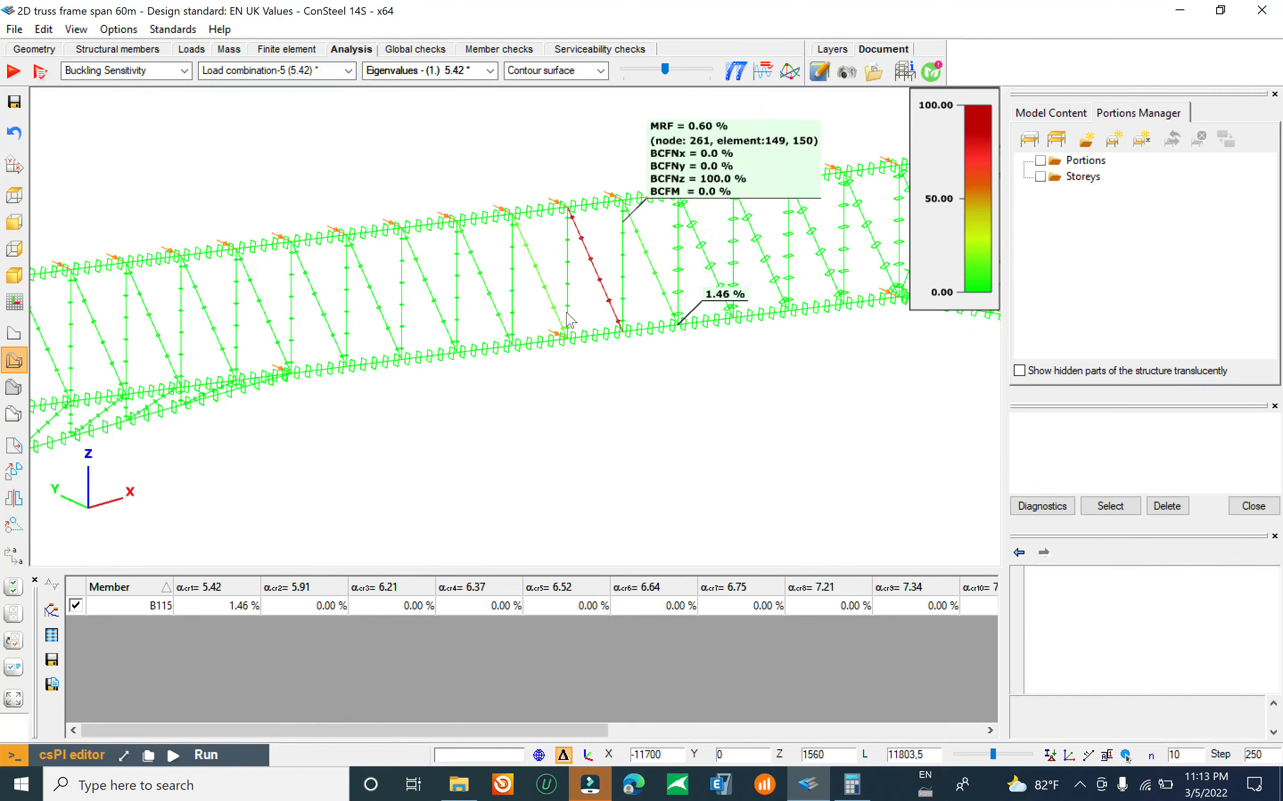
{"action": "scroll", "coordinate": [524, 162], "scroll_direction": "down", "scroll_amount": 5}
{"action": "scroll", "coordinate": [525, 162], "scroll_direction": "down", "scroll_amount": 2}
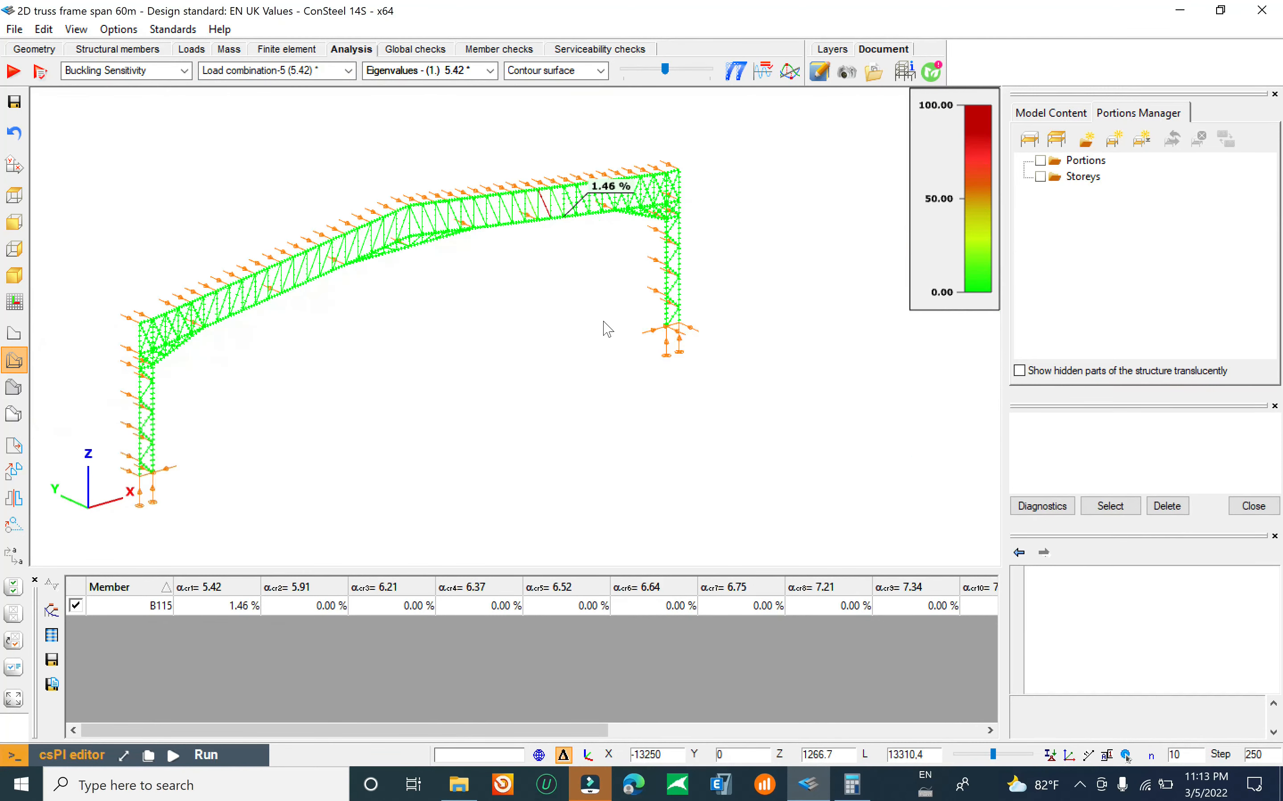
Step: Run the global steel design with the whole-model cross-section check EN 1993-1-1 6.2, first order elastic, for all five load combinations
{"action": "left_click", "coordinate": [406, 50]}
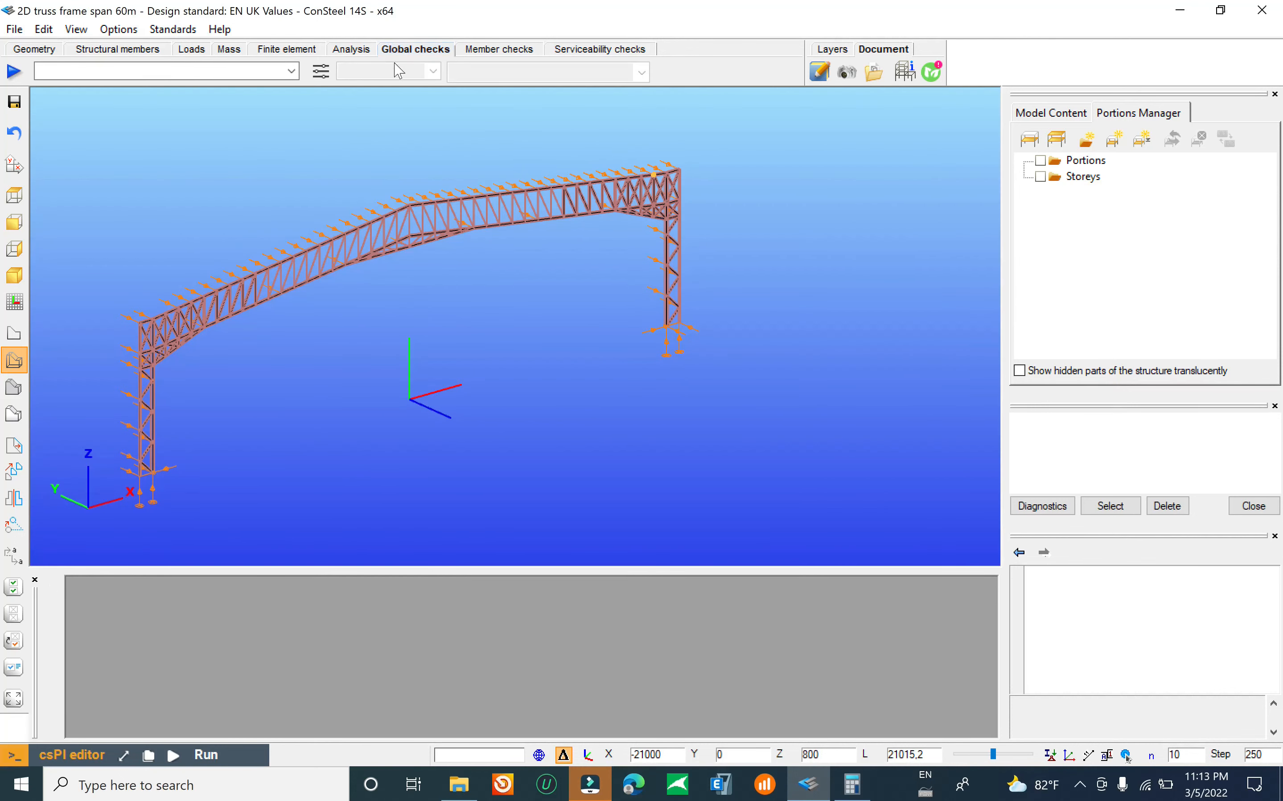
{"action": "left_click", "coordinate": [13, 71]}
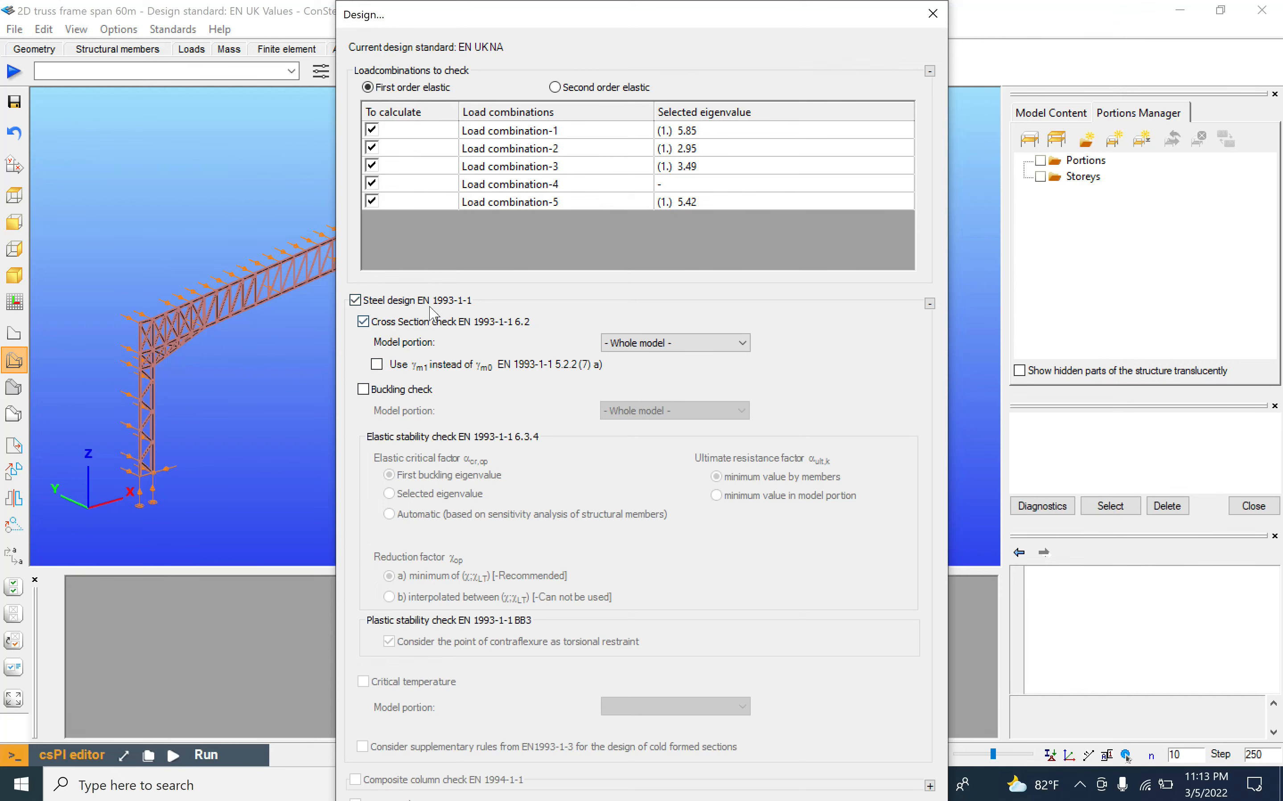
{"action": "left_click_drag", "start_coordinate": [942, 554], "coordinate": [922, 469]}
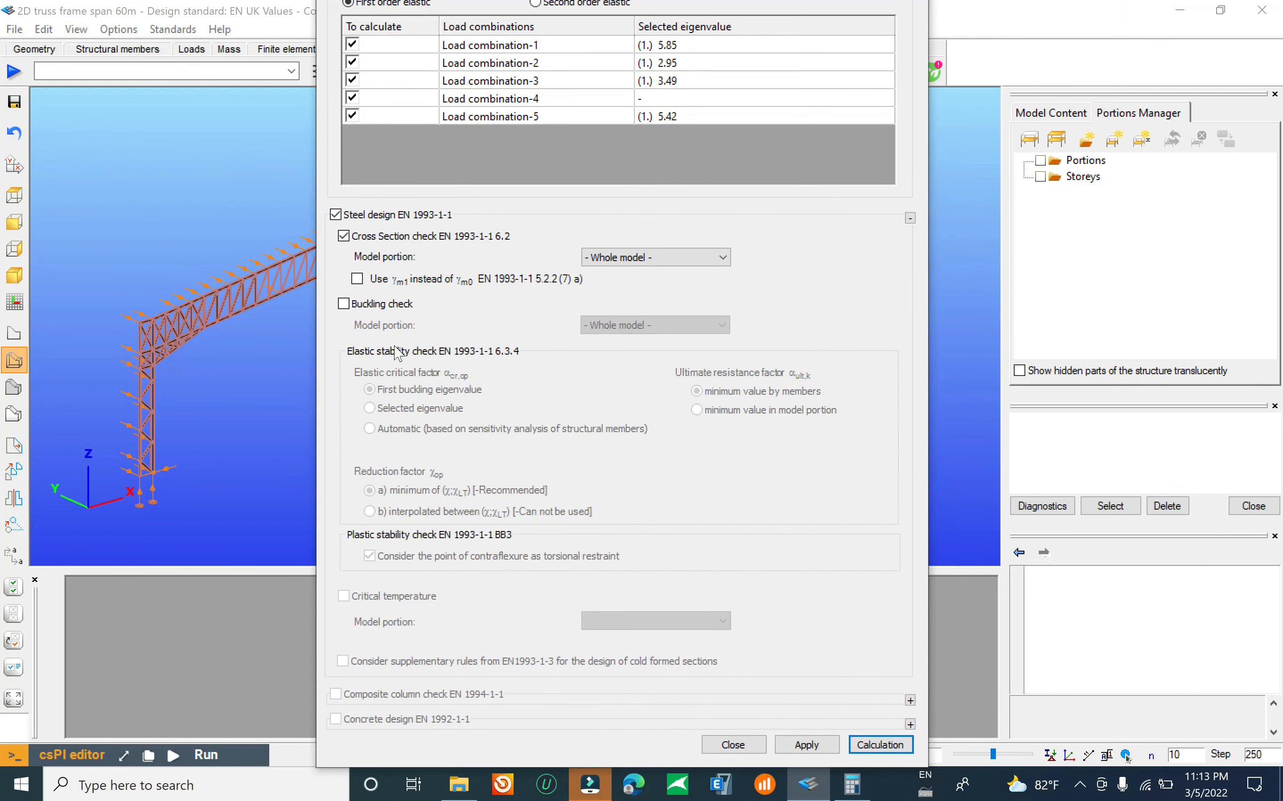
{"action": "left_click", "coordinate": [879, 745]}
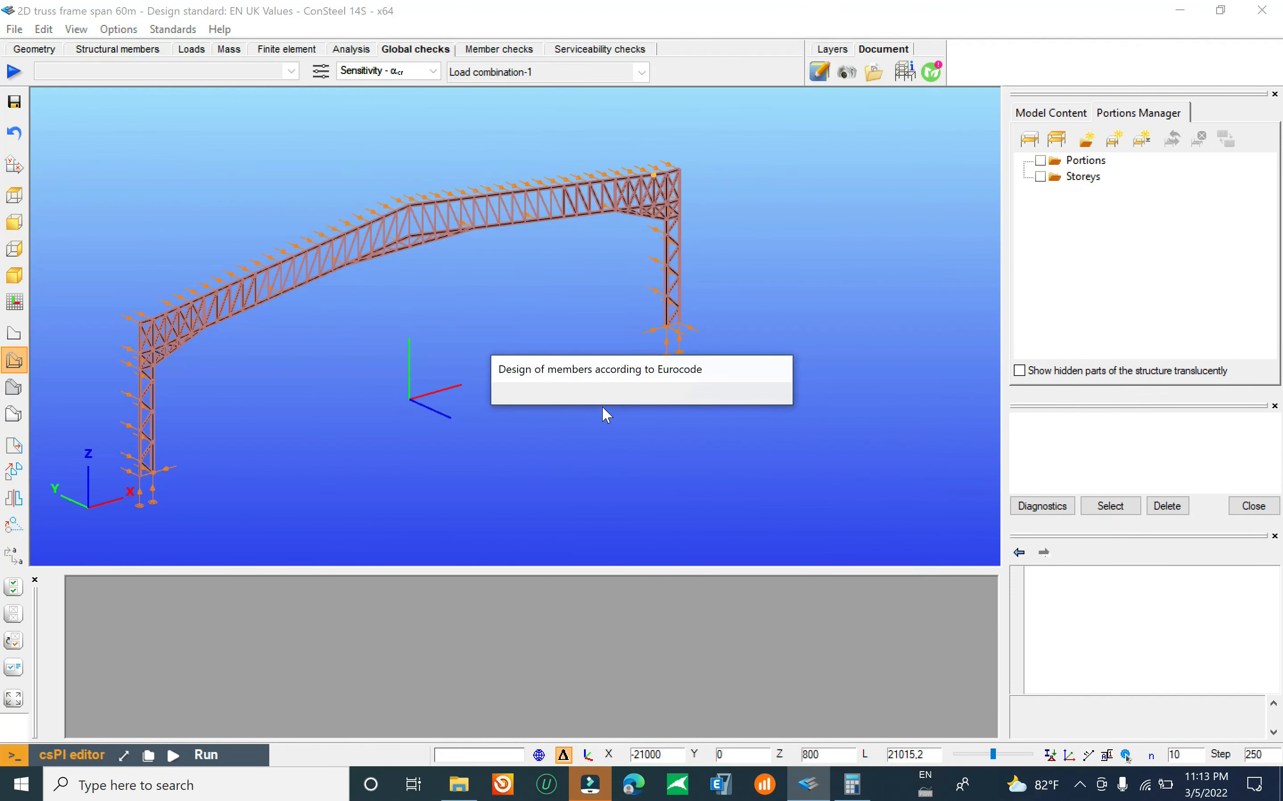
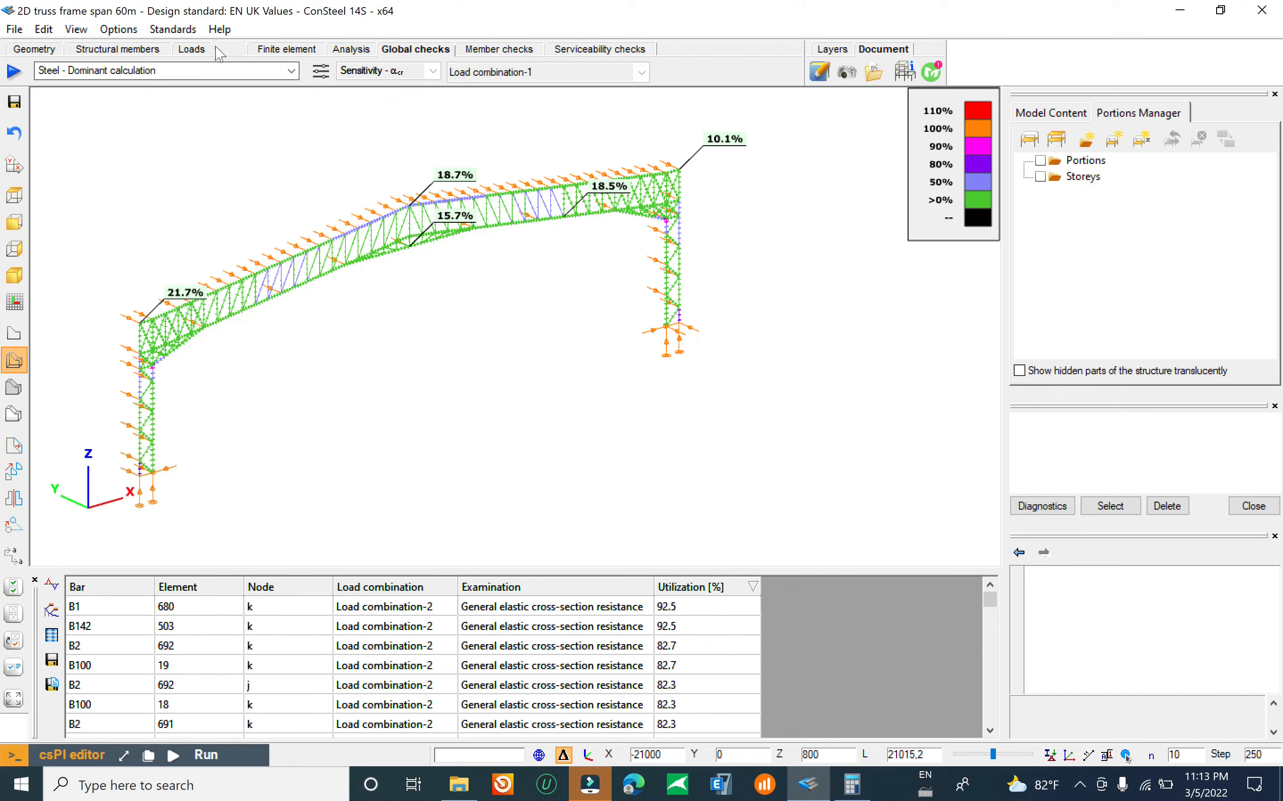
Step: Revisit the buckling sensitivity load combinations in the analysis results, and return to the global check results
{"action": "left_click", "coordinate": [350, 49]}
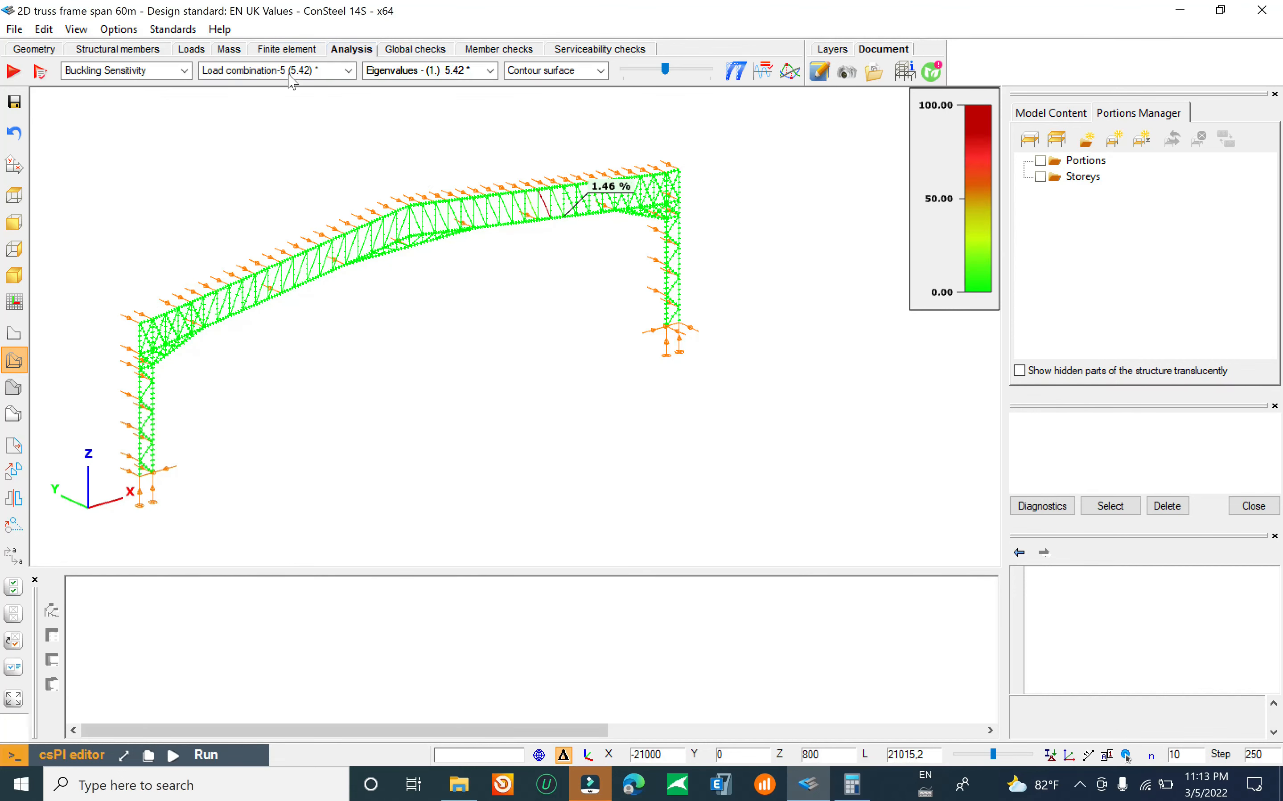
{"action": "left_click", "coordinate": [235, 71]}
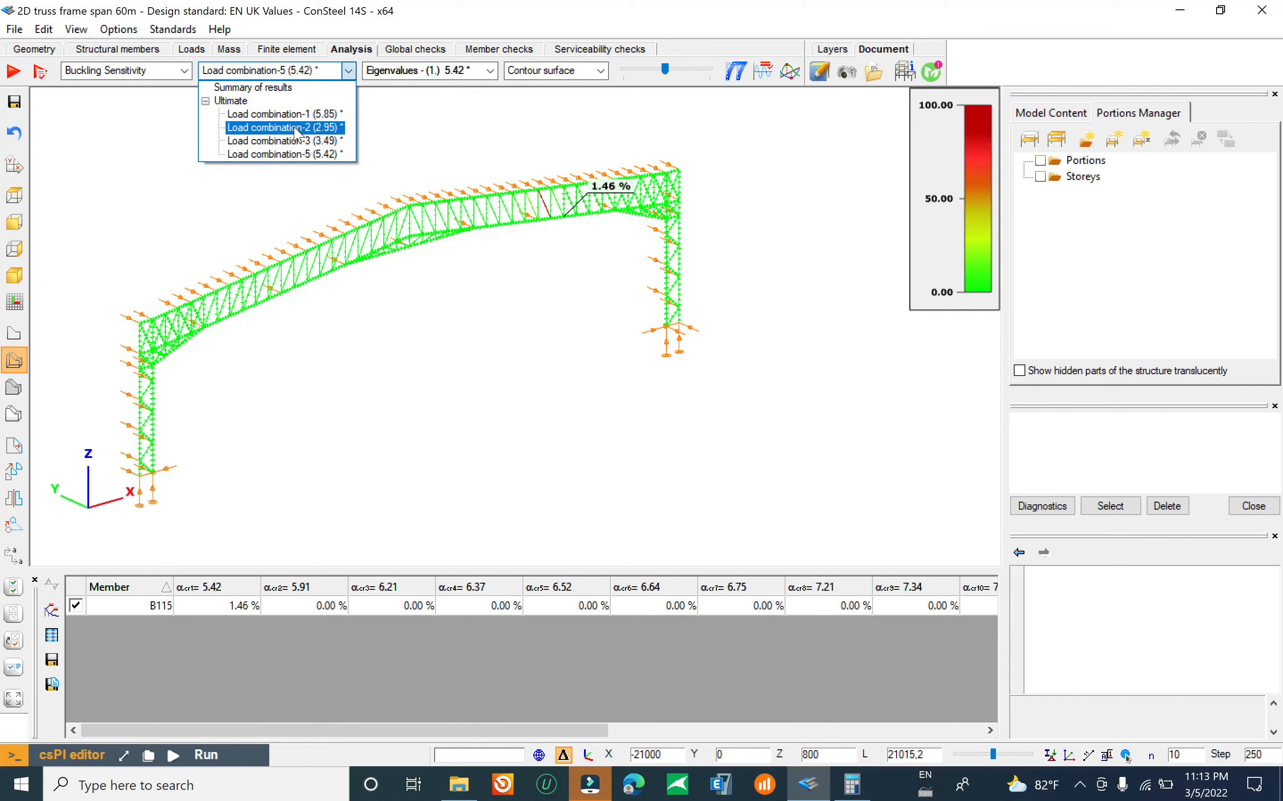
{"action": "left_click", "coordinate": [418, 123]}
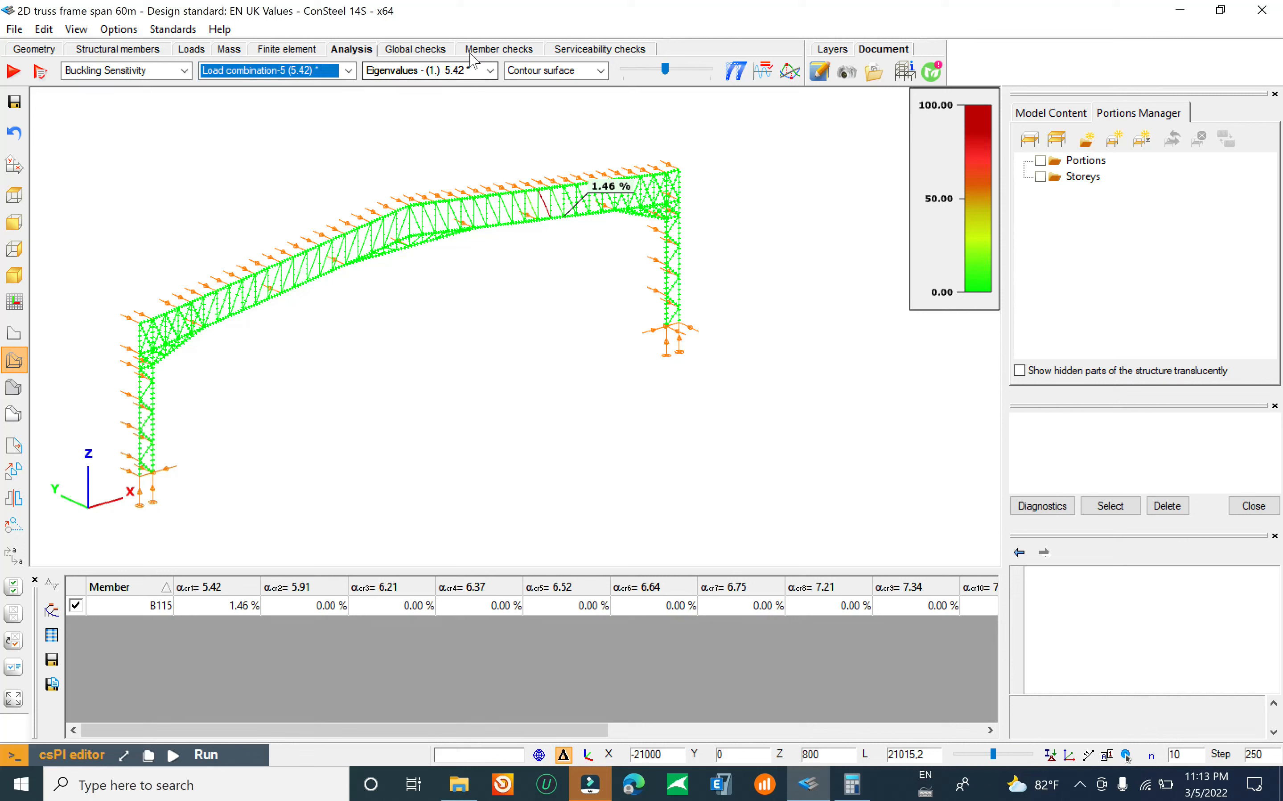
{"action": "left_click", "coordinate": [429, 53]}
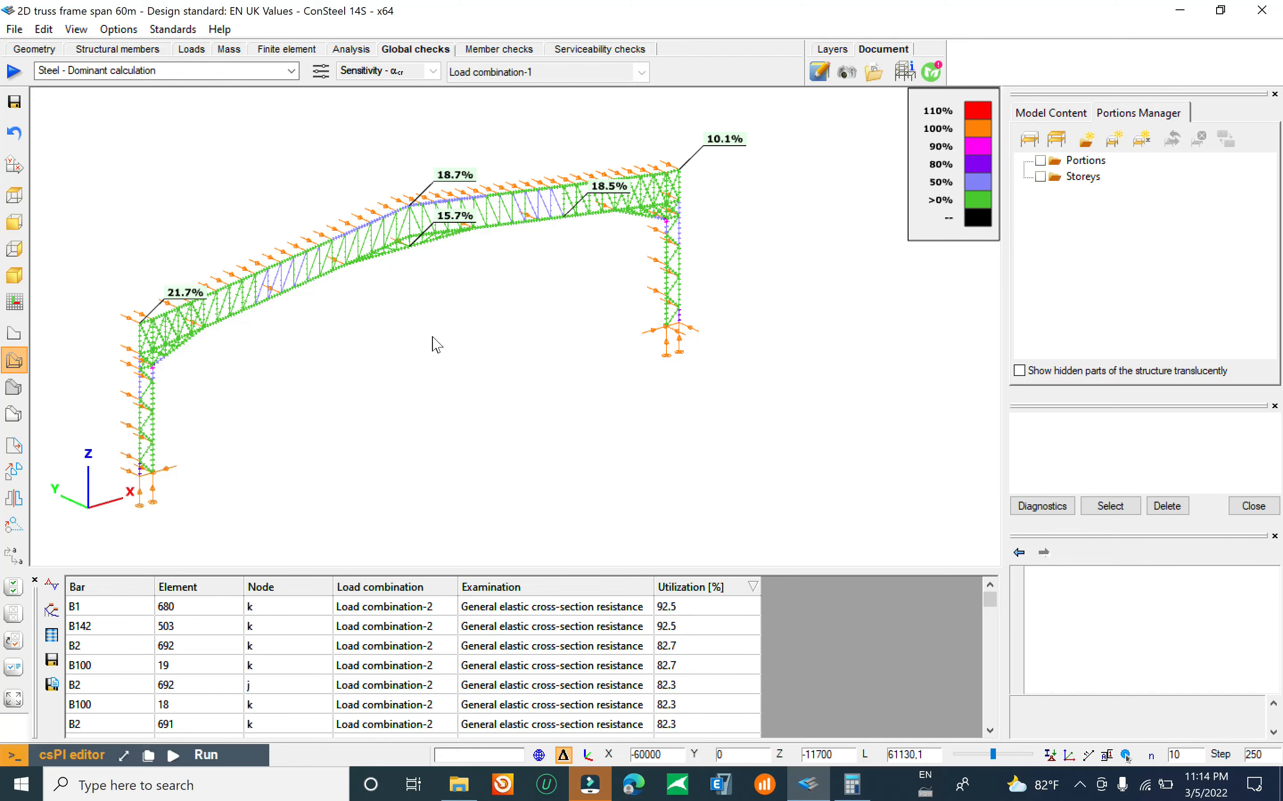
Step: Locate the most utilized element of bar B1 on the frame in front view and examine utilizations around the column-truss joint
{"action": "middle_click_drag", "start_coordinate": [477, 379], "coordinate": [449, 359], "text": "alt"}
{"action": "scroll", "coordinate": [432, 324], "scroll_direction": "down", "scroll_amount": 3}
{"action": "scroll", "coordinate": [431, 322], "scroll_direction": "up", "scroll_amount": 4}
{"action": "left_click", "coordinate": [577, 612]}
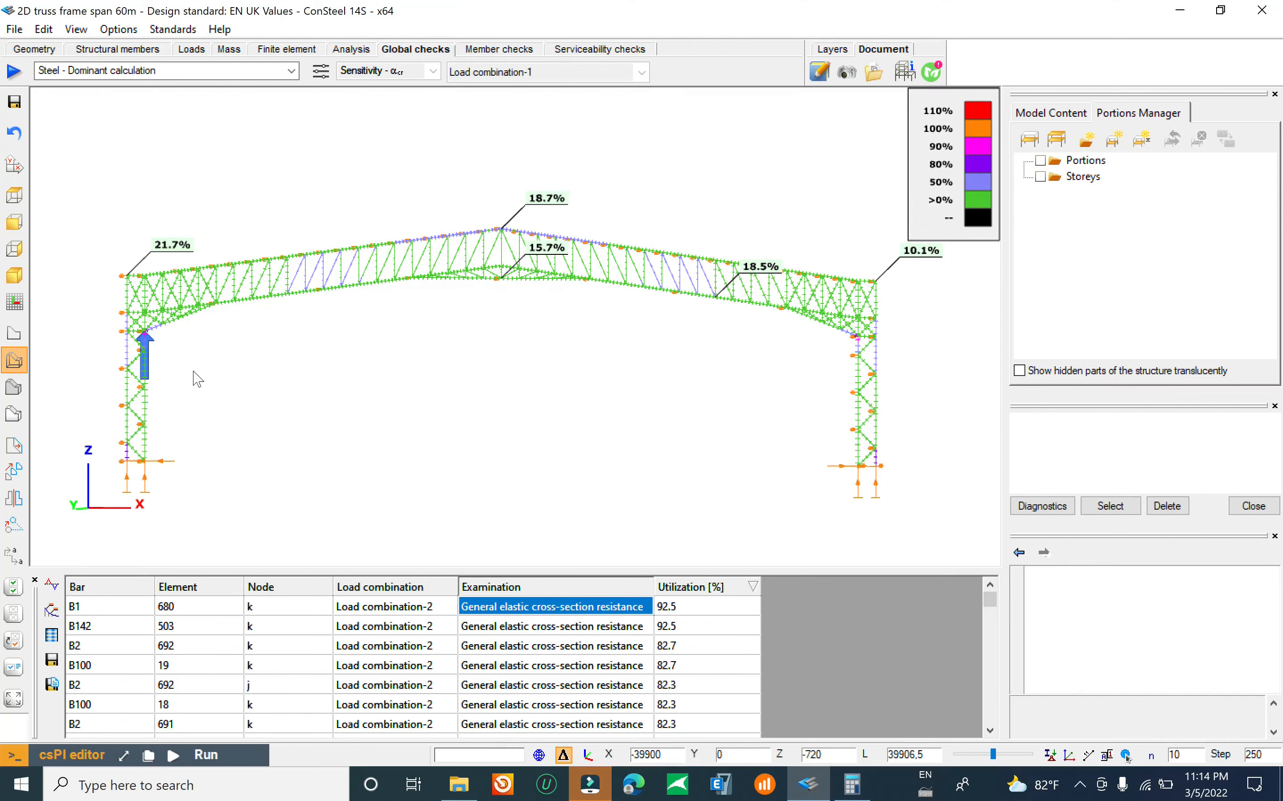
{"action": "scroll", "coordinate": [261, 318], "scroll_direction": "up", "scroll_amount": 6}
{"action": "scroll", "coordinate": [433, 316], "scroll_direction": "up", "scroll_amount": 5}
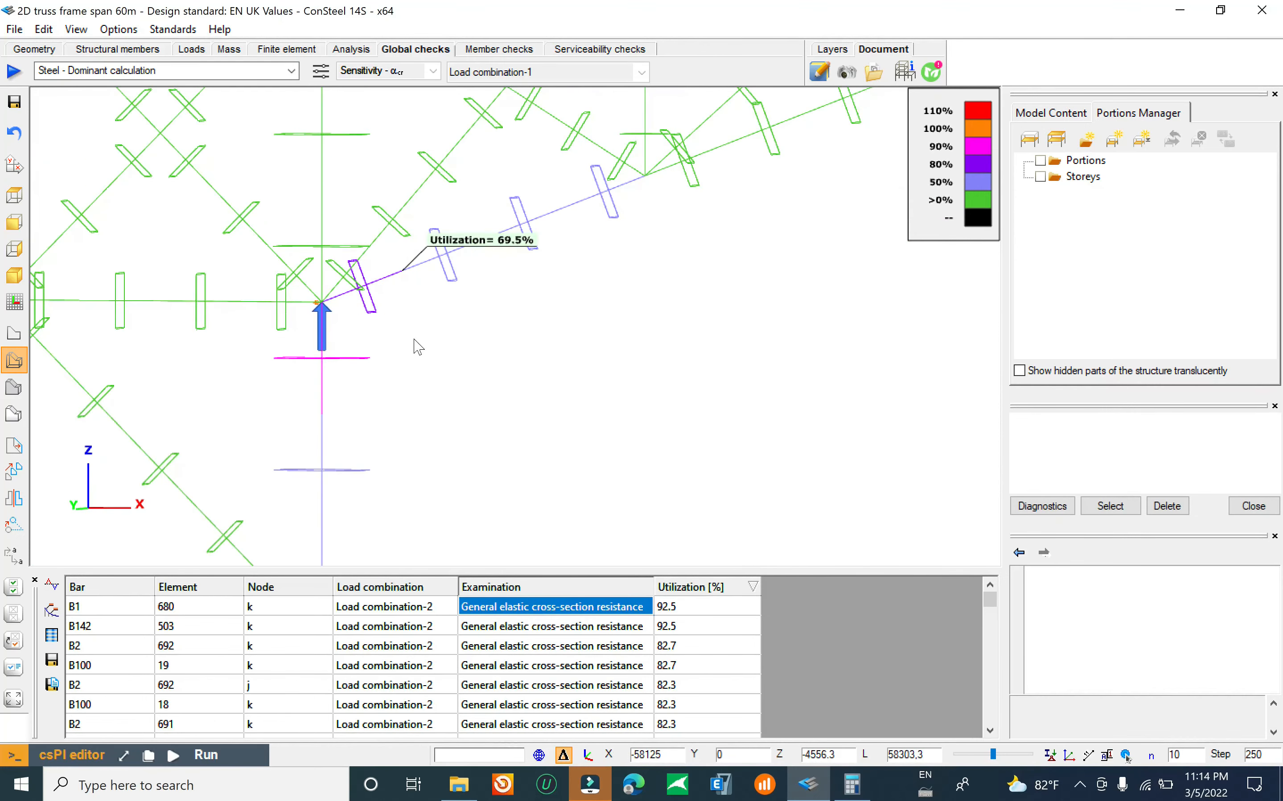
{"action": "scroll", "coordinate": [422, 340], "scroll_direction": "down", "scroll_amount": 5}
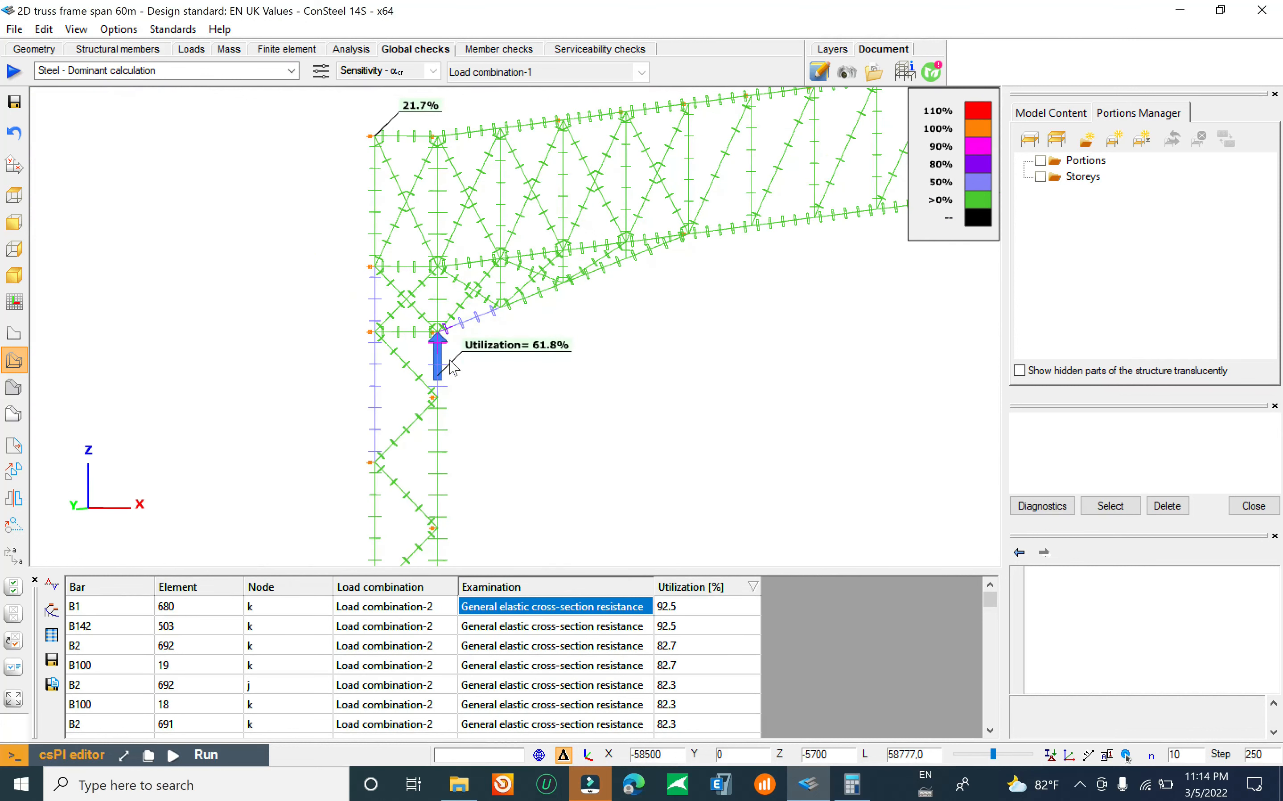
{"action": "scroll", "coordinate": [434, 342], "scroll_direction": "up", "scroll_amount": 4}
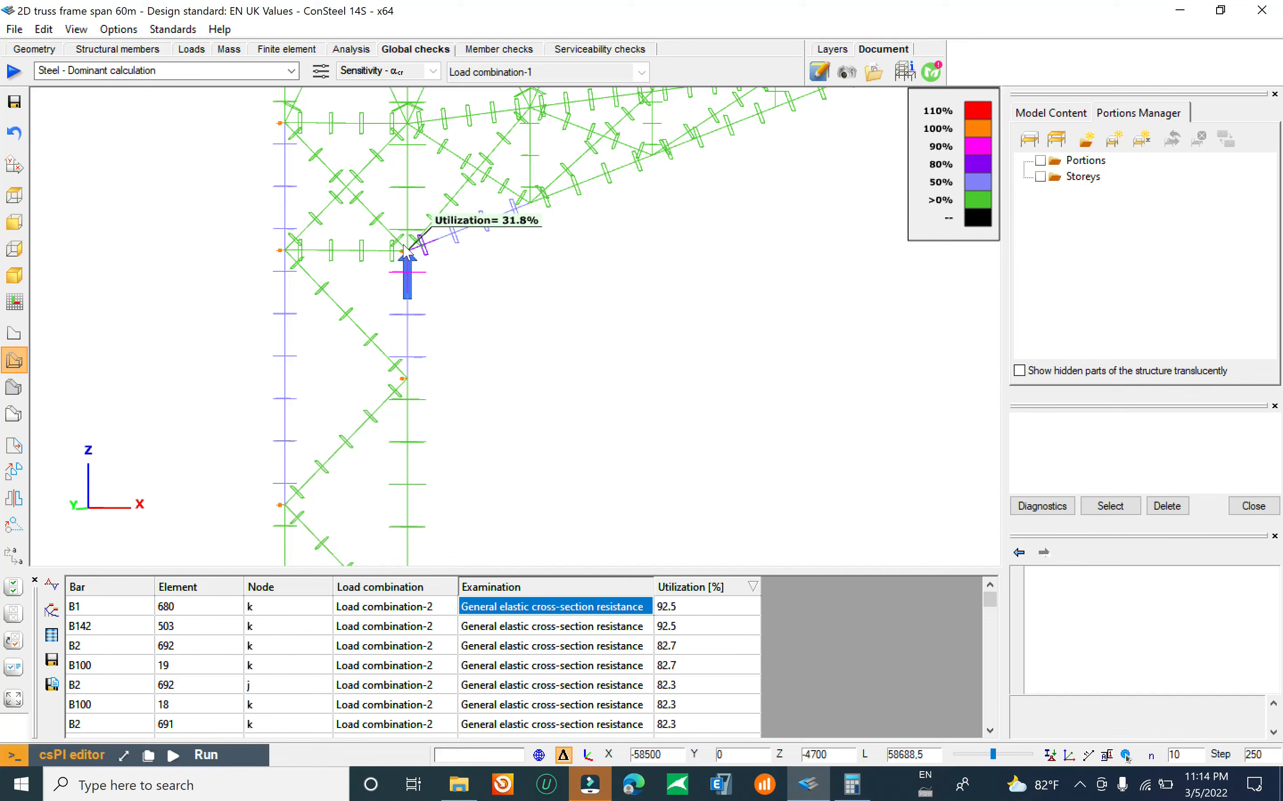
{"action": "scroll", "coordinate": [301, 295], "scroll_direction": "down", "scroll_amount": 5}
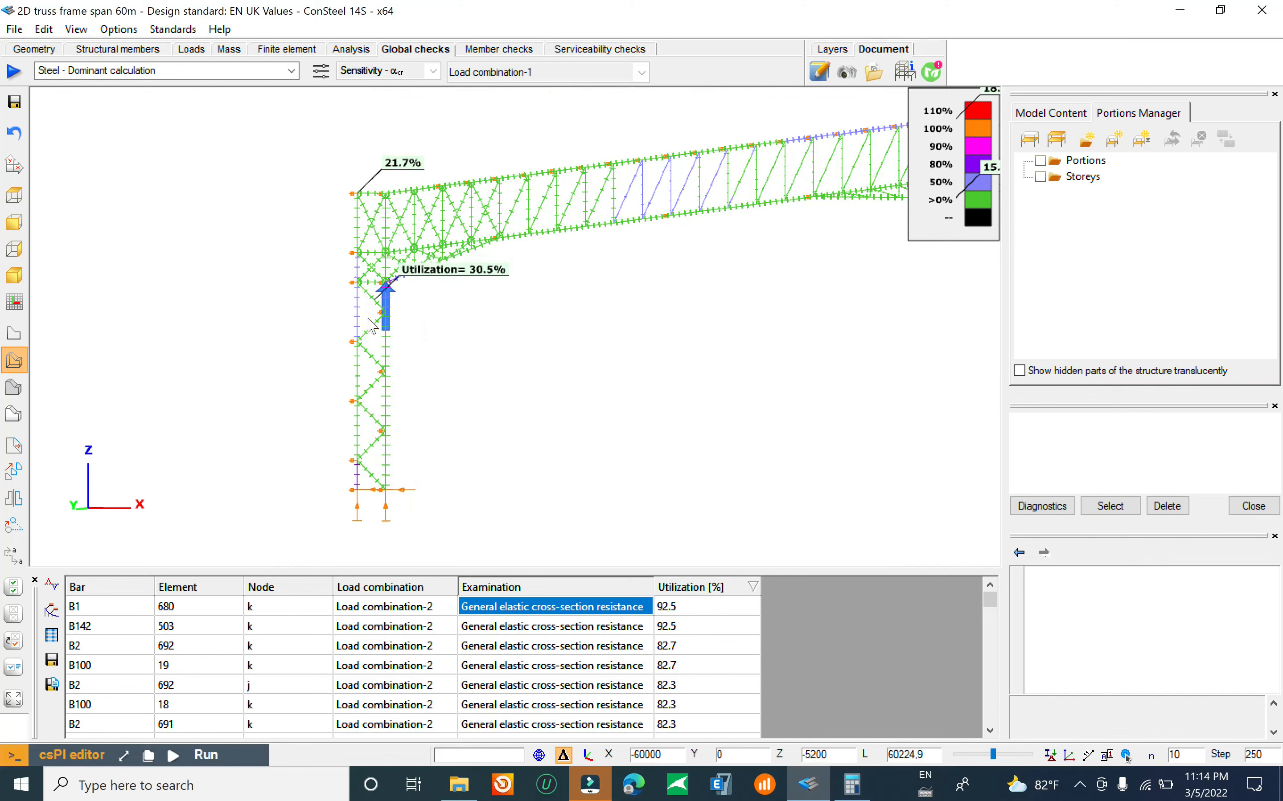
{"action": "middle_click_drag", "start_coordinate": [493, 280], "coordinate": [392, 289]}
{"action": "scroll", "coordinate": [437, 306], "scroll_direction": "down", "scroll_amount": 3}
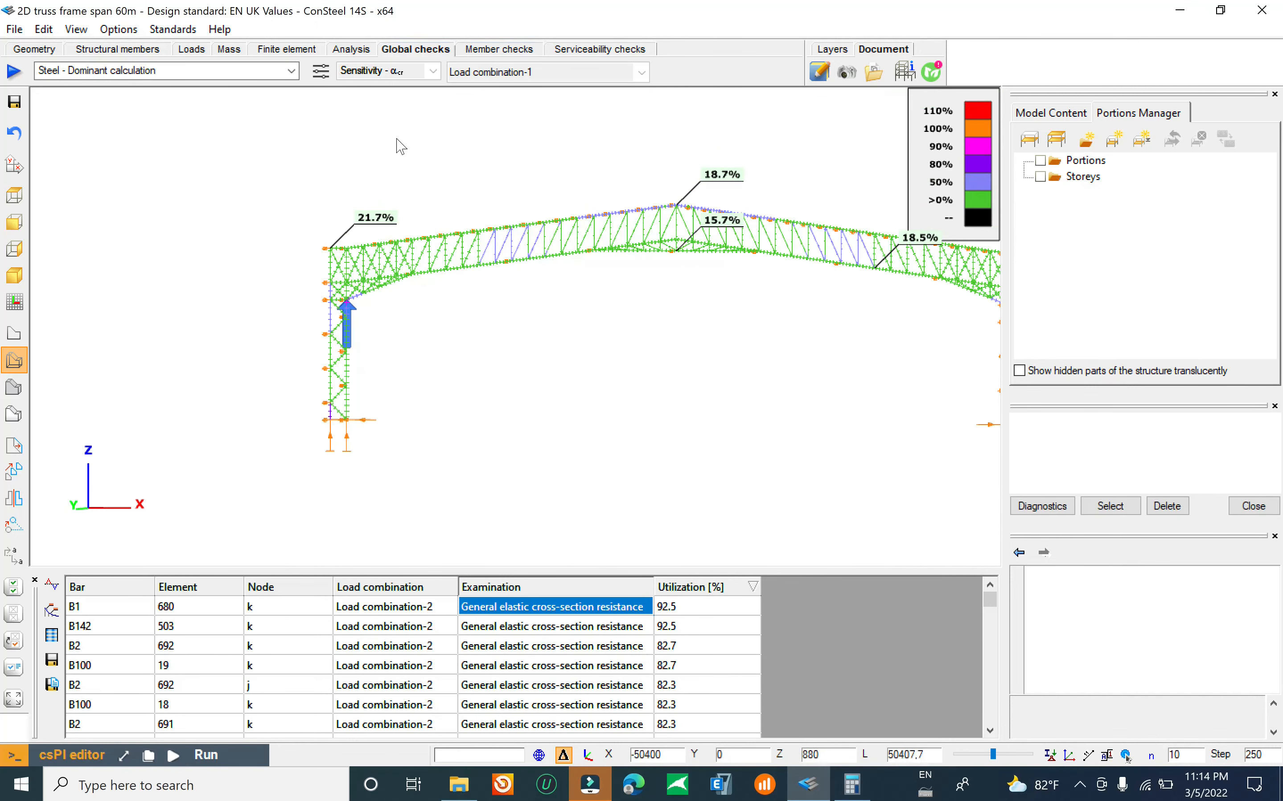
Step: Rerun the global steel design as second order elastic with the buckling check enabled and the elastic critical factor set to Automatic
{"action": "left_click", "coordinate": [13, 71]}
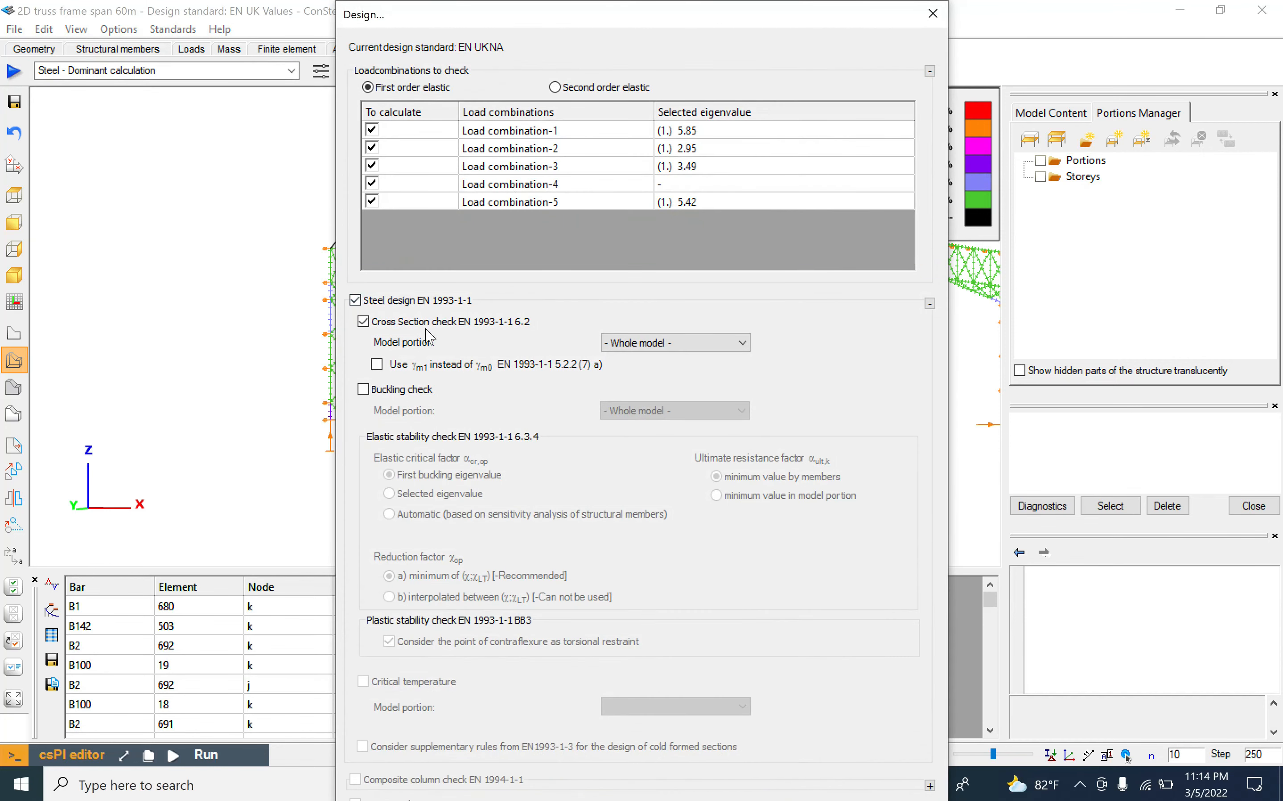
{"action": "left_click", "coordinate": [399, 389]}
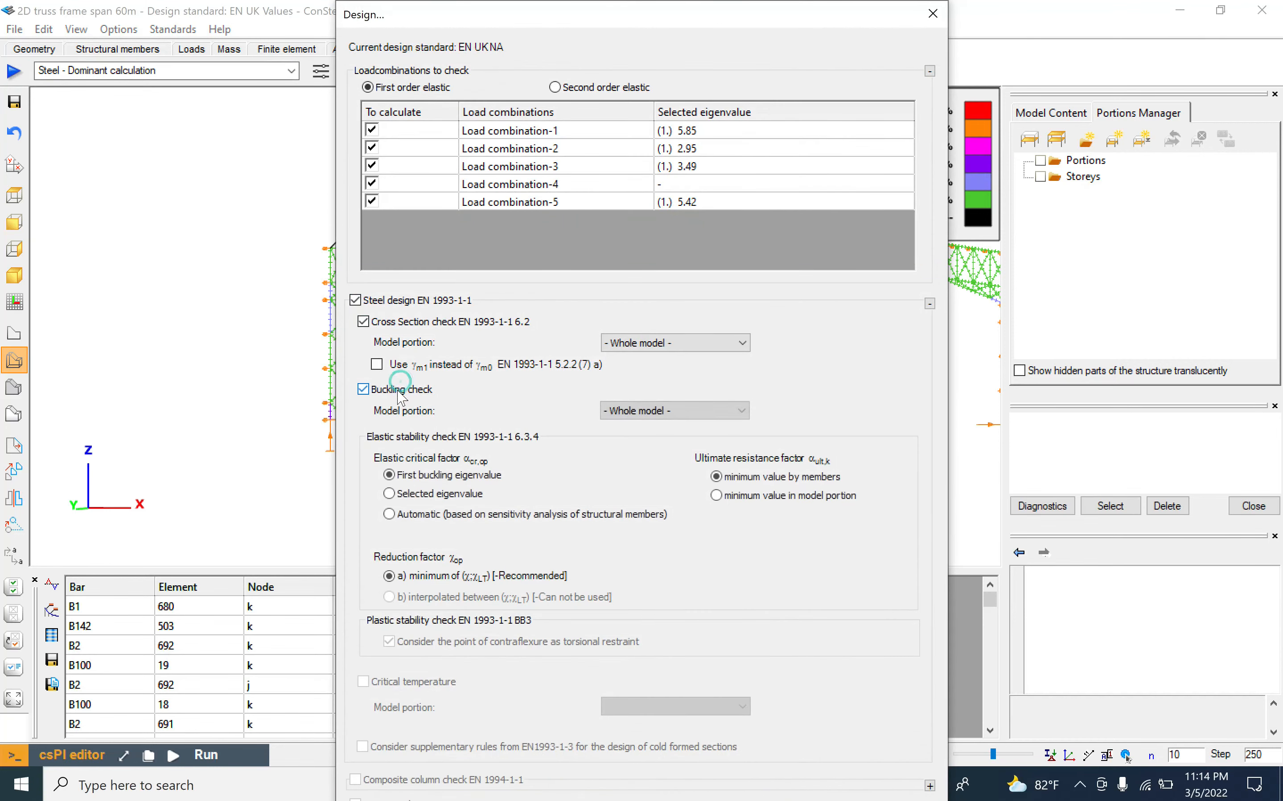
{"action": "left_click", "coordinate": [428, 501]}
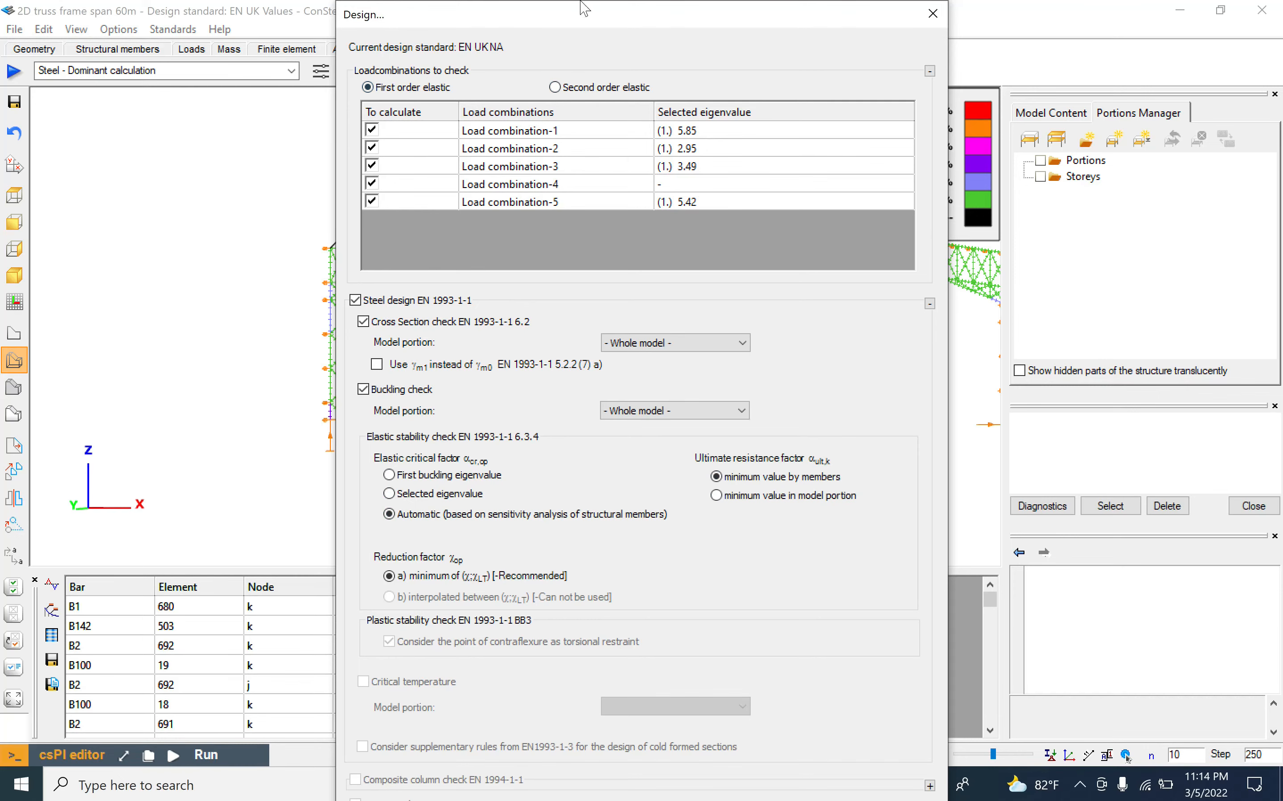
{"action": "left_click_drag", "start_coordinate": [582, 8], "coordinate": [557, 11]}
{"action": "left_click", "coordinate": [541, 88]}
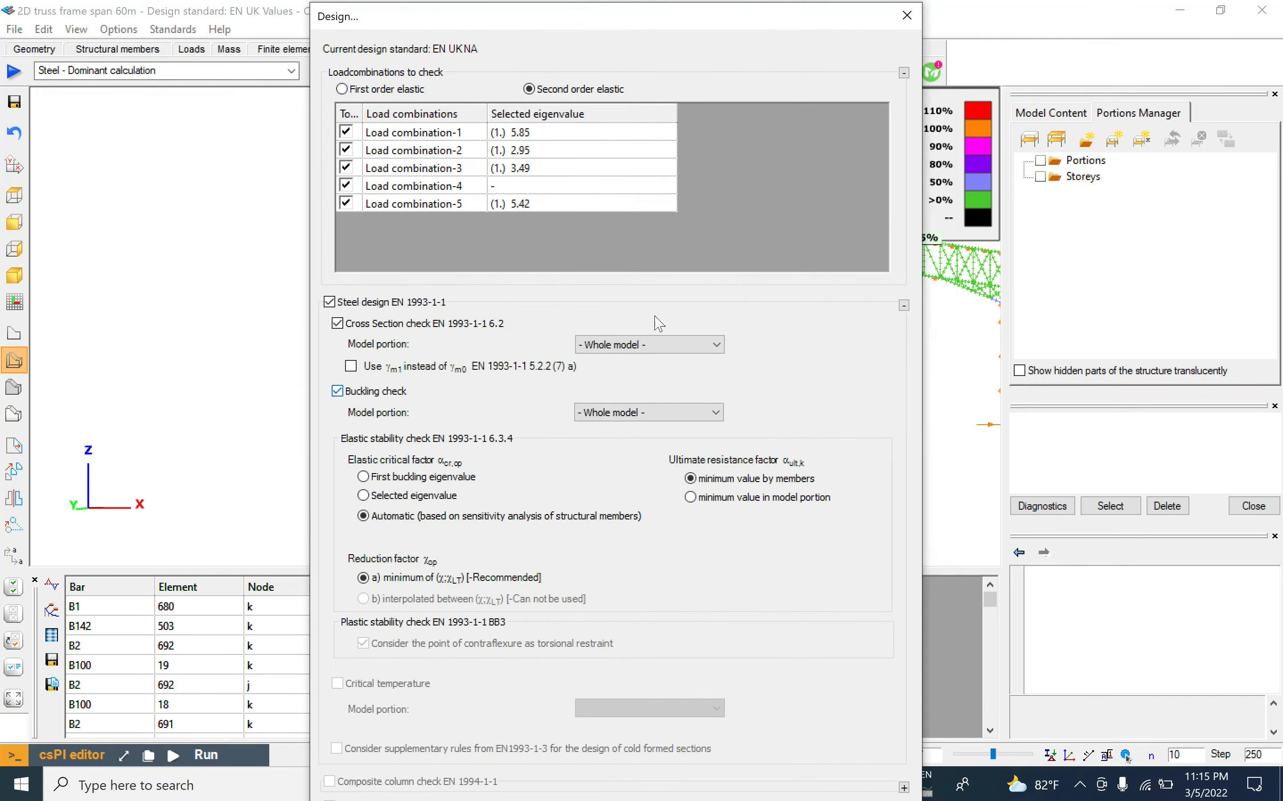
{"action": "scroll", "coordinate": [915, 716], "scroll_direction": "down", "scroll_amount": 3}
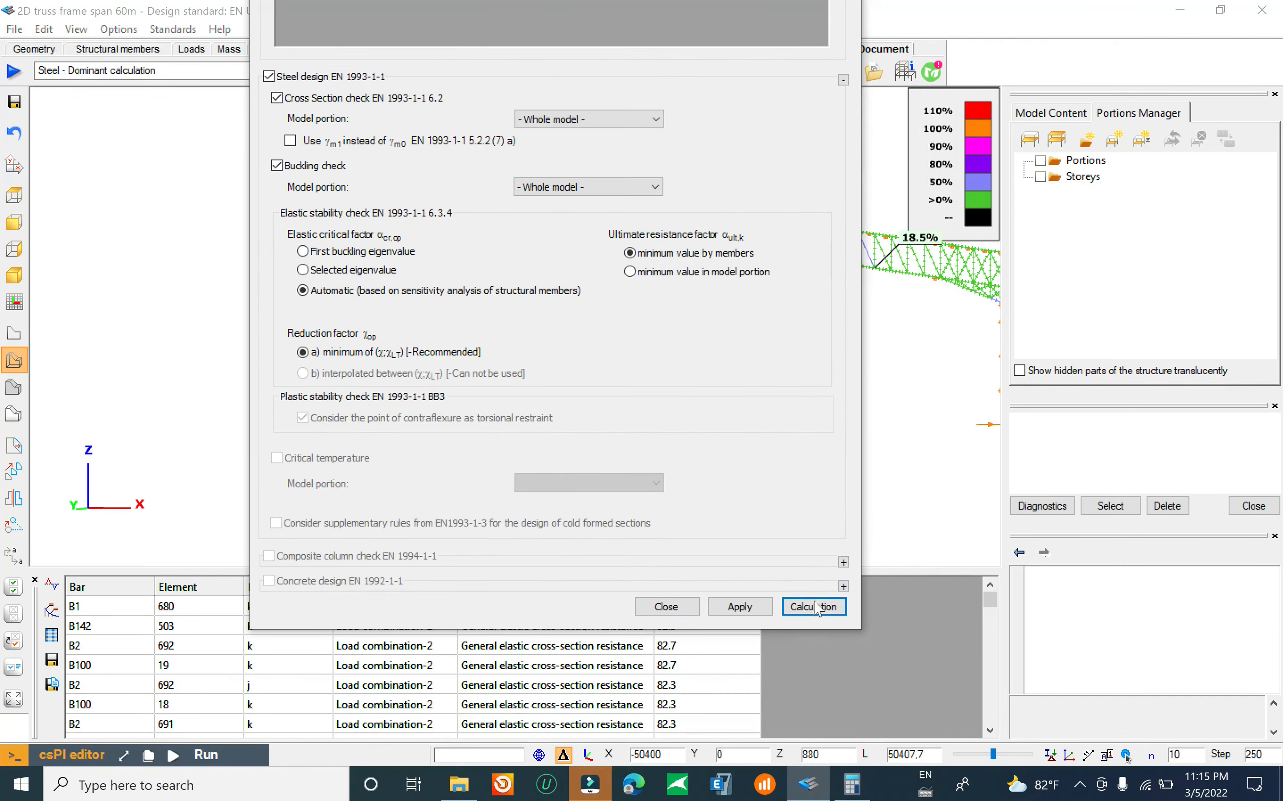
{"action": "left_click", "coordinate": [813, 607]}
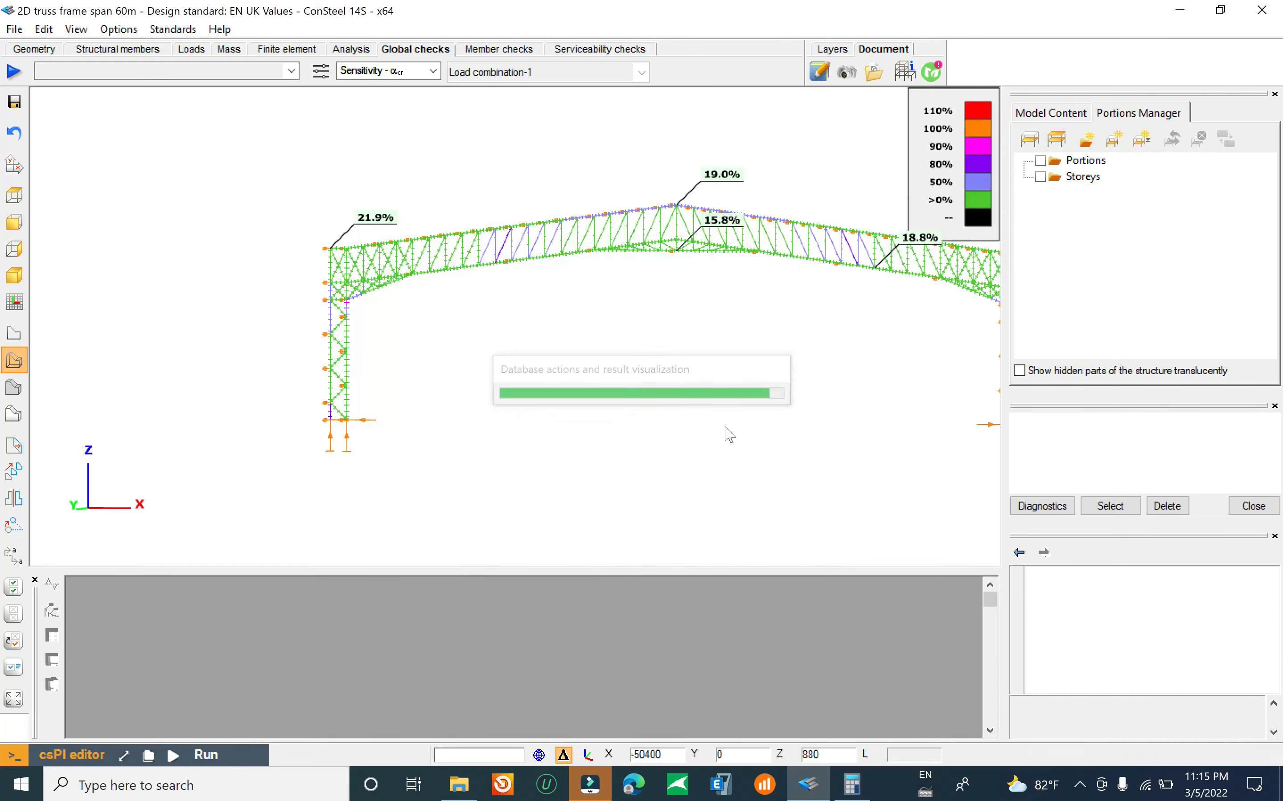
Step: Locate the governing elements of bars B1 and B54 on the frame and examine utilization around the B54 diagonal
{"action": "left_click", "coordinate": [713, 605]}
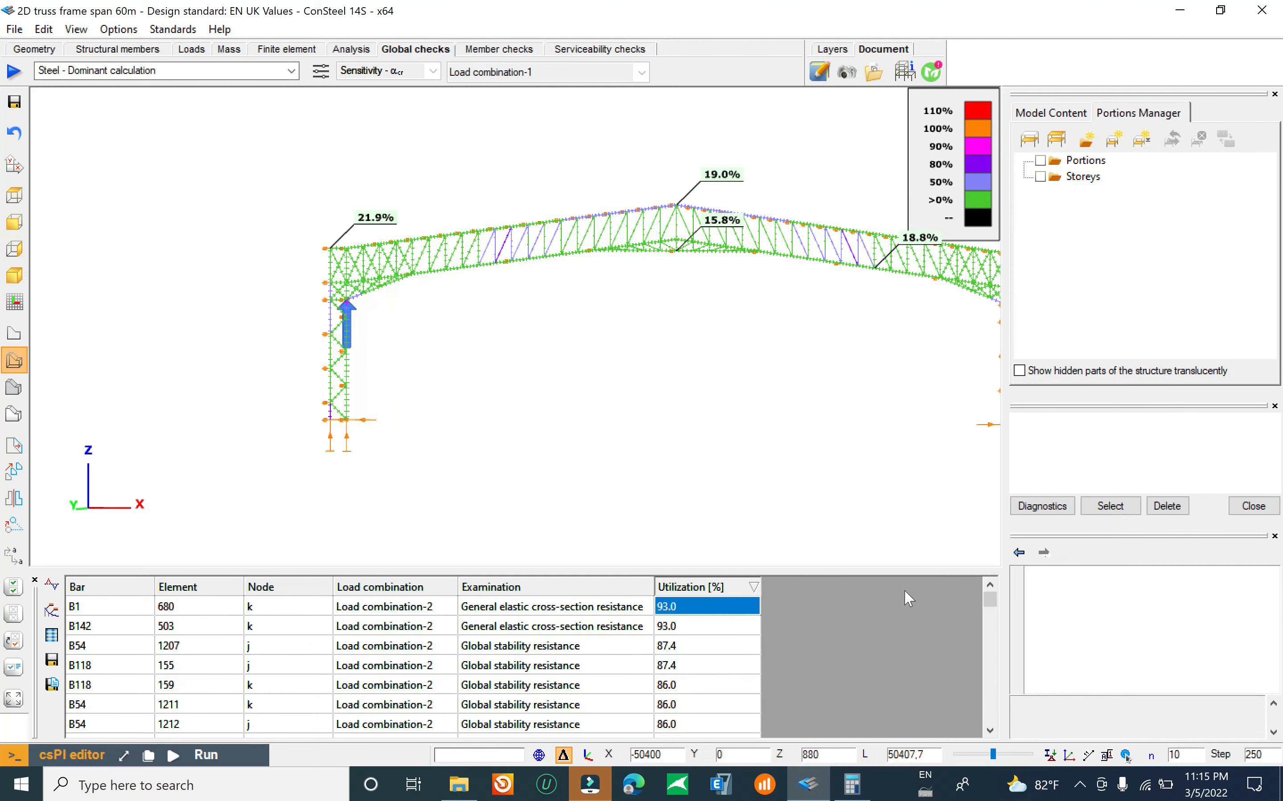
{"action": "left_click_drag", "start_coordinate": [988, 596], "coordinate": [997, 566]}
{"action": "left_click", "coordinate": [508, 649]}
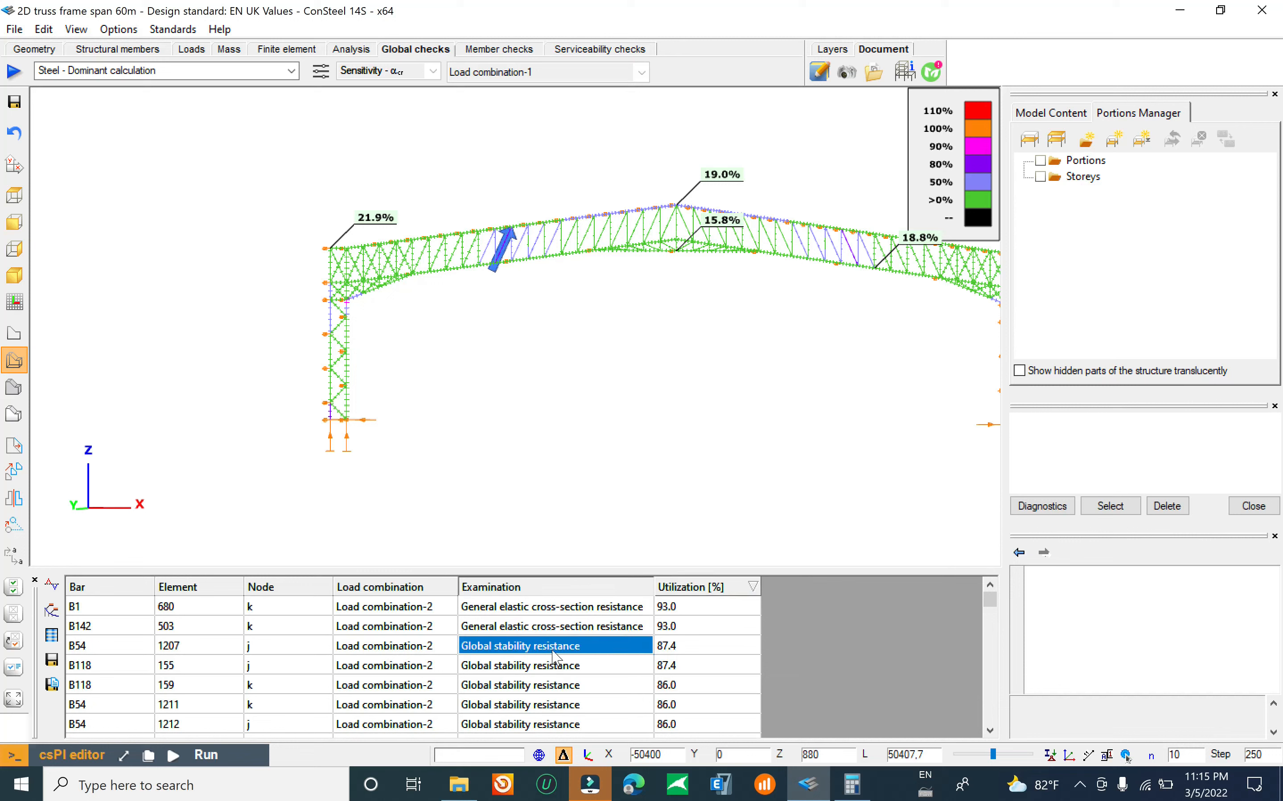
{"action": "scroll", "coordinate": [524, 233], "scroll_direction": "up", "scroll_amount": 8}
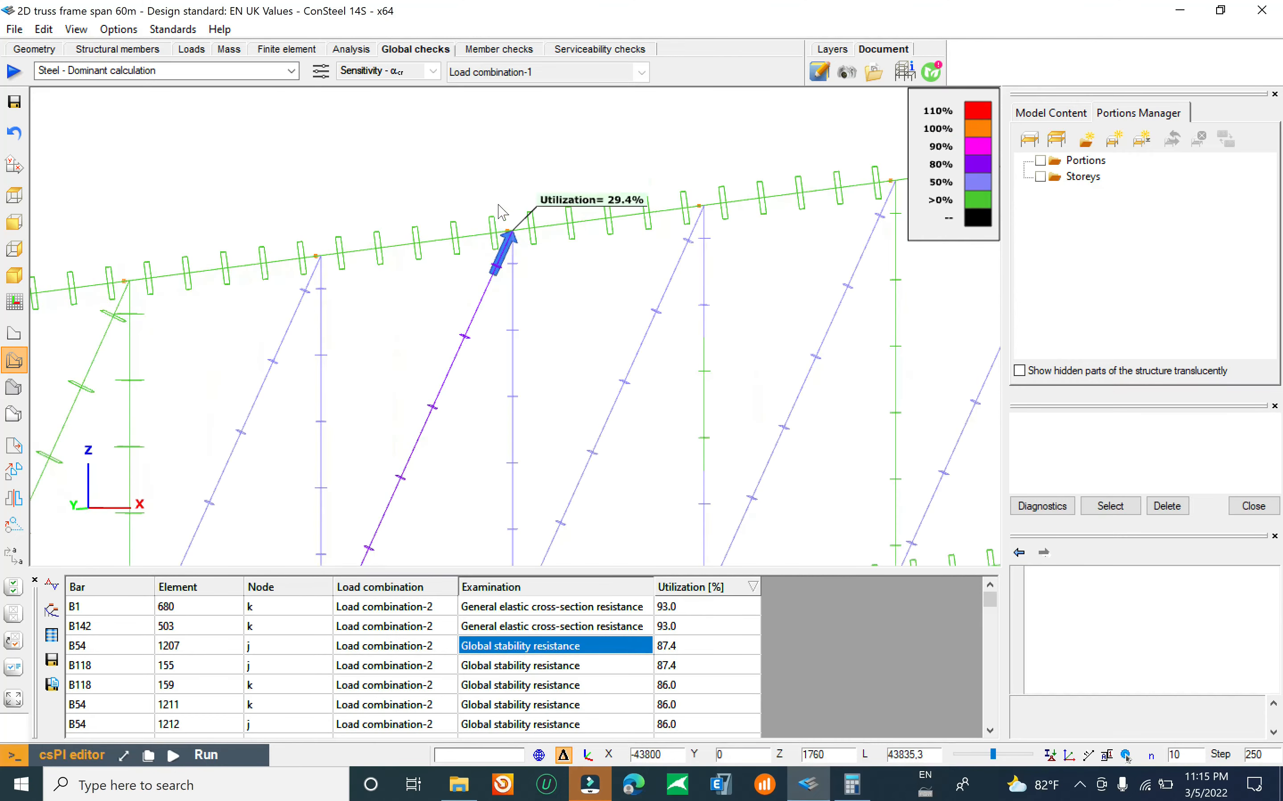
{"action": "scroll", "coordinate": [525, 233], "scroll_direction": "down", "scroll_amount": 8}
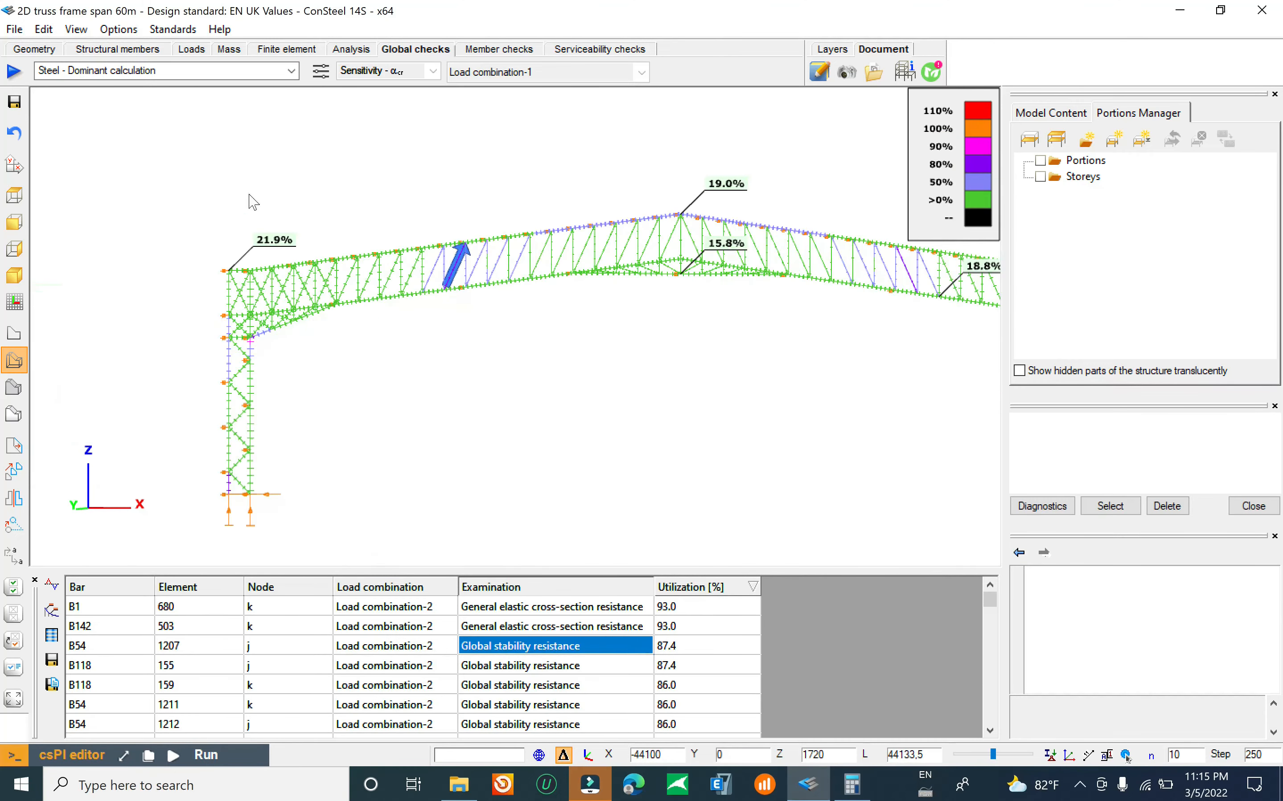
Step: Inspect the truss diagonals in the geometry model in front view, and return to the global check results
{"action": "left_click", "coordinate": [31, 48]}
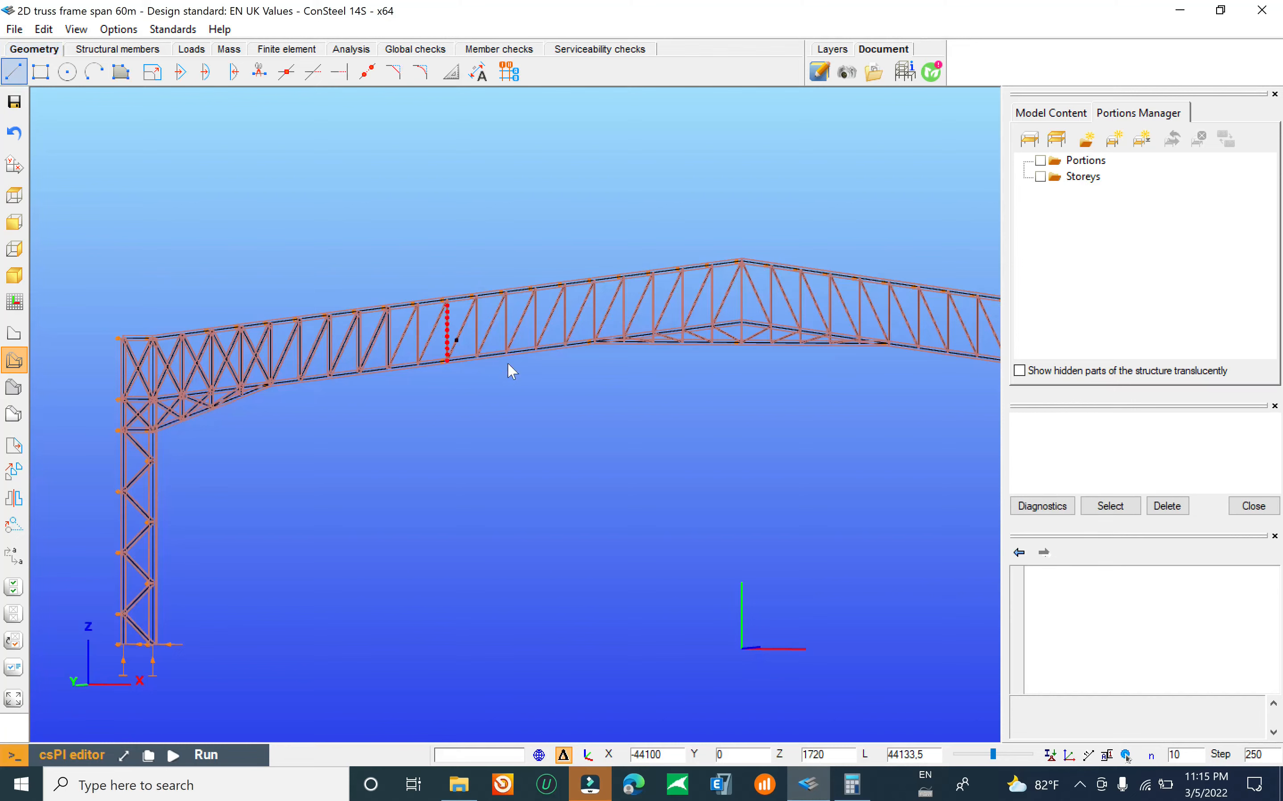
{"action": "scroll", "coordinate": [444, 372], "scroll_direction": "up", "scroll_amount": 5}
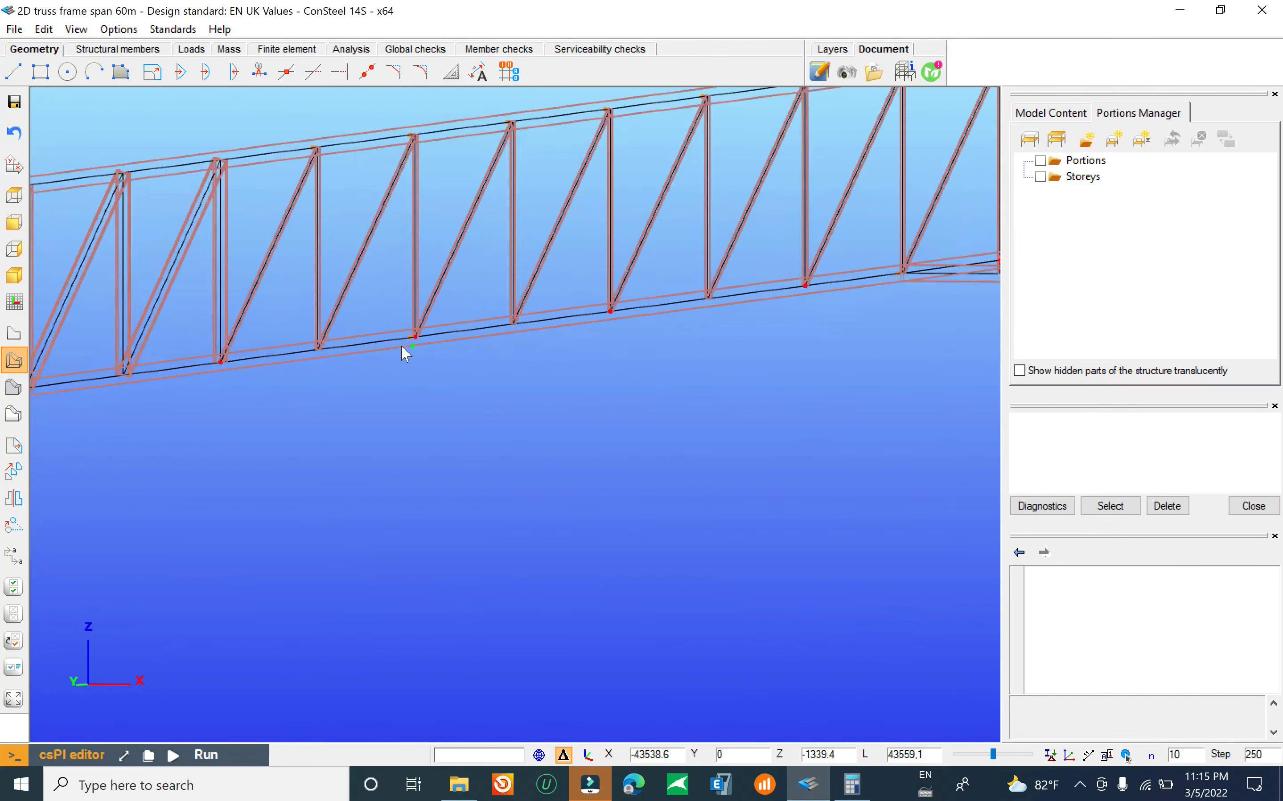
{"action": "middle_click_drag", "start_coordinate": [457, 448], "coordinate": [434, 392]}
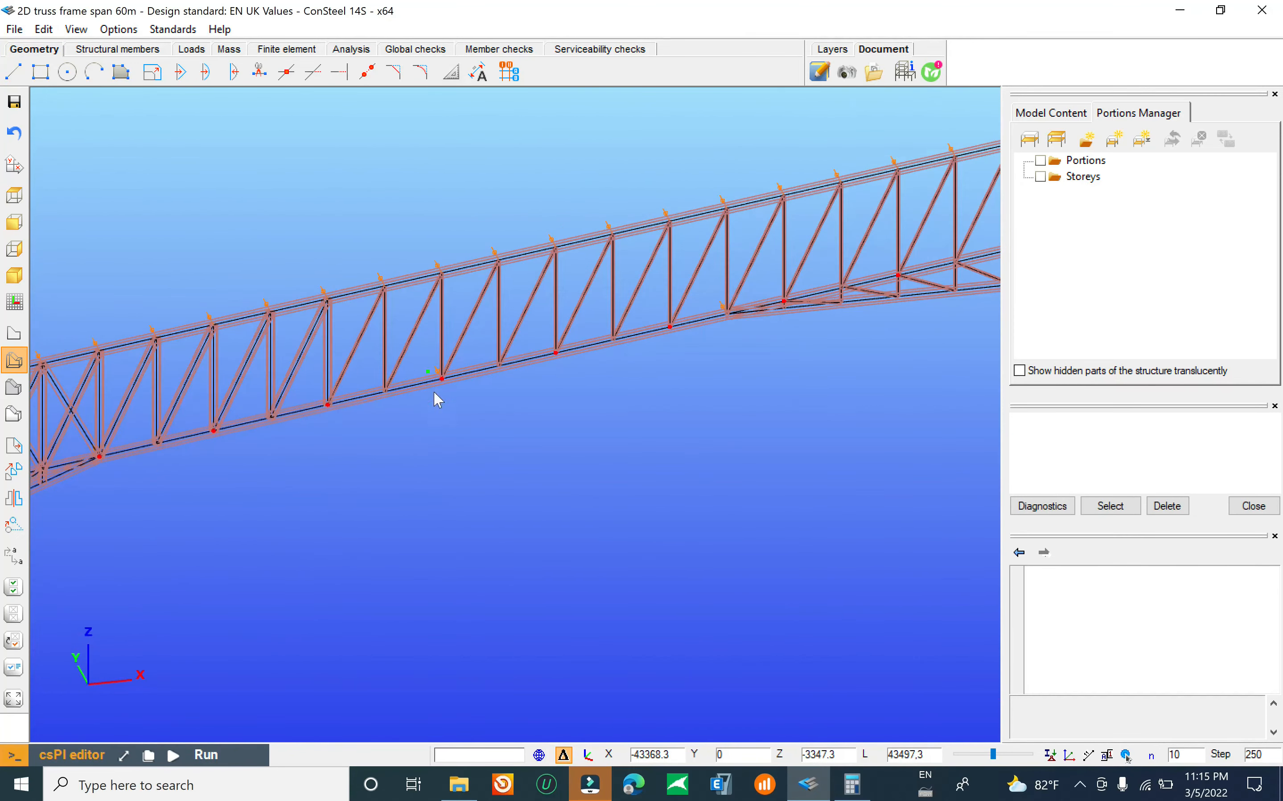
{"action": "left_click", "coordinate": [14, 222]}
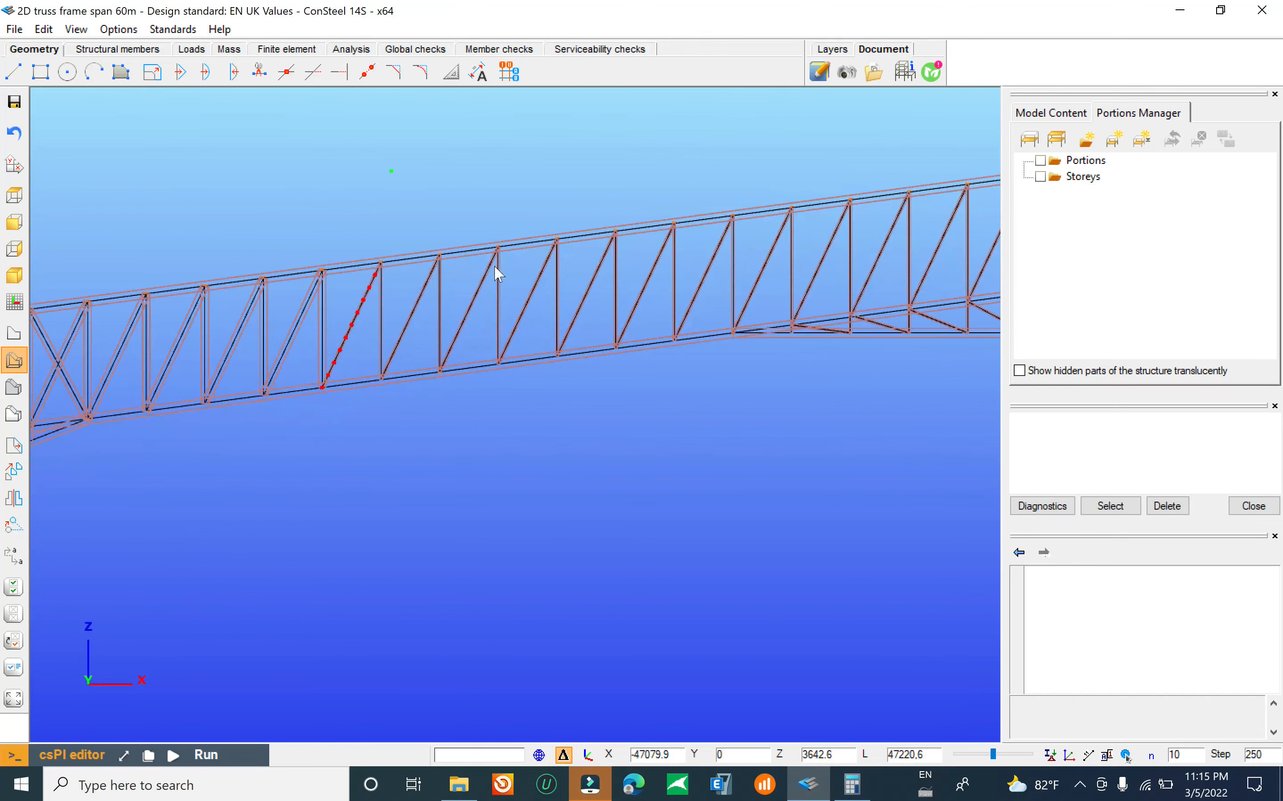
{"action": "scroll", "coordinate": [494, 268], "scroll_direction": "down", "scroll_amount": 3}
{"action": "left_click", "coordinate": [415, 49]}
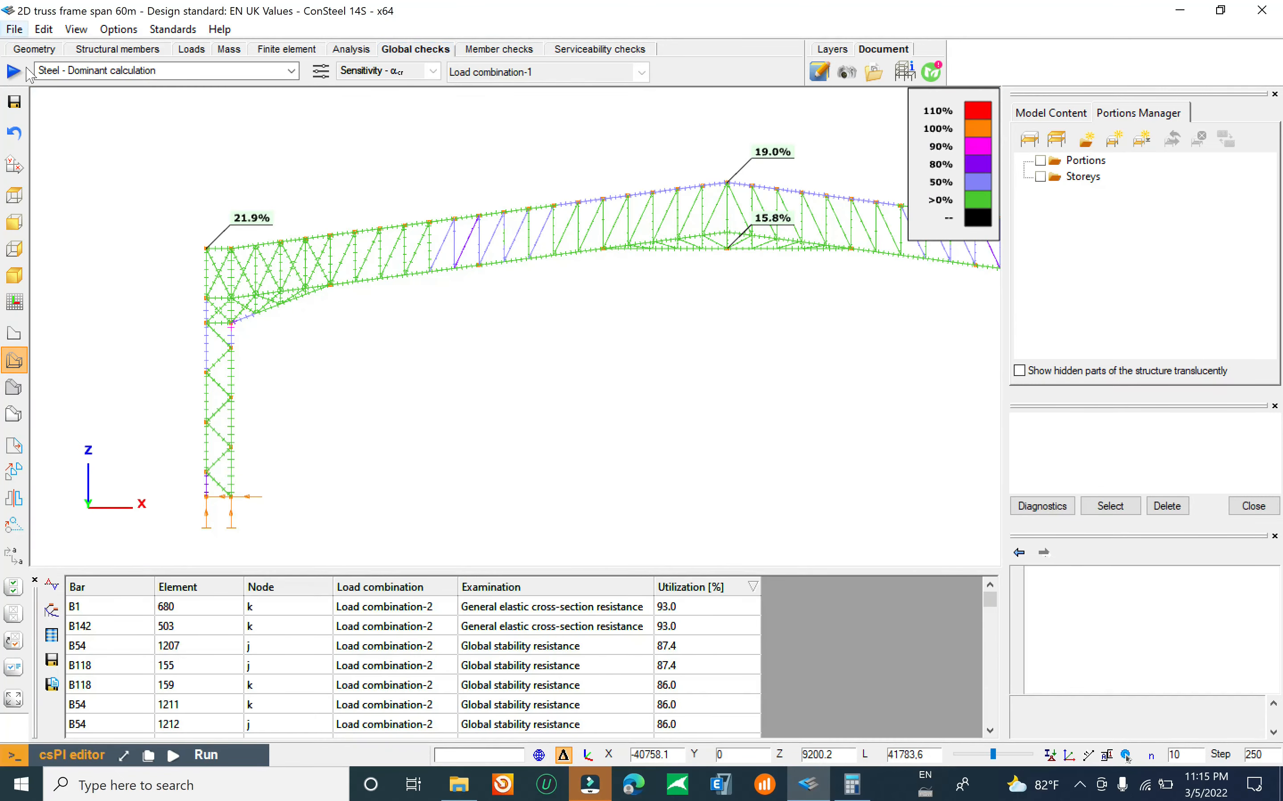
Step: Locate the most utilized elements of bars B1 and B142 and examine the column-truss joint at B142
{"action": "left_click", "coordinate": [674, 606]}
{"action": "left_click", "coordinate": [674, 626]}
{"action": "scroll", "coordinate": [567, 268], "scroll_direction": "down", "scroll_amount": 3}
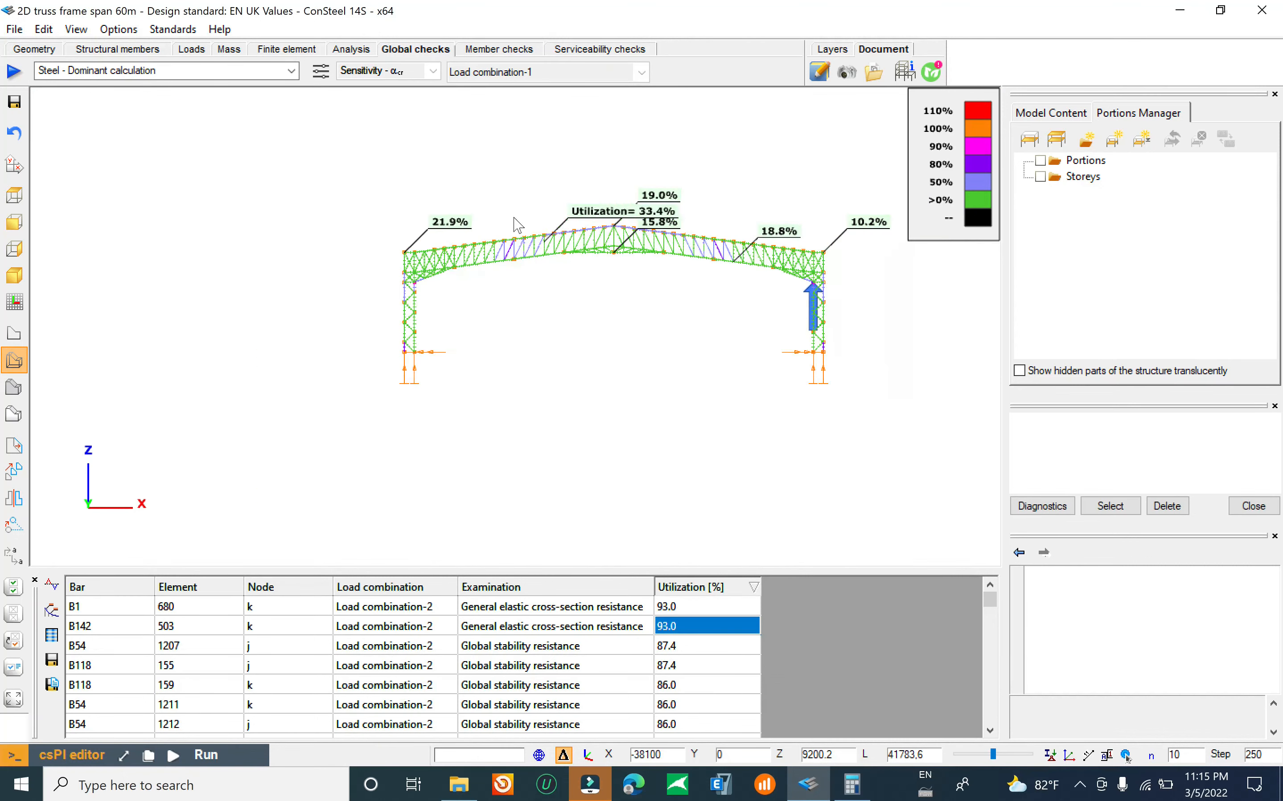
{"action": "scroll", "coordinate": [859, 306], "scroll_direction": "up", "scroll_amount": 6}
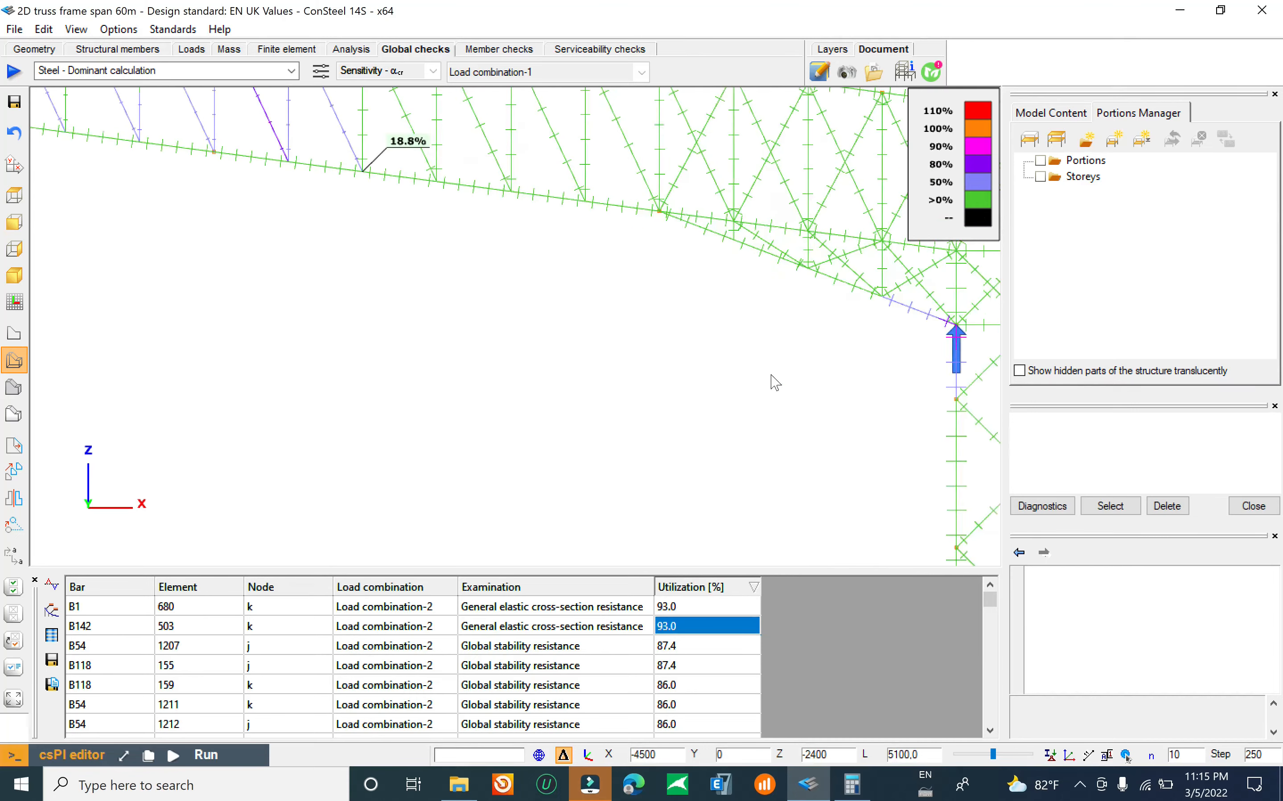
{"action": "middle_click_drag", "start_coordinate": [770, 375], "coordinate": [468, 337]}
{"action": "scroll", "coordinate": [590, 333], "scroll_direction": "down", "scroll_amount": 2}
Step: Locate the B54 elements governed by global stability resistance and the least utilized elements of bar B131 on the full frame
{"action": "left_click", "coordinate": [675, 647]}
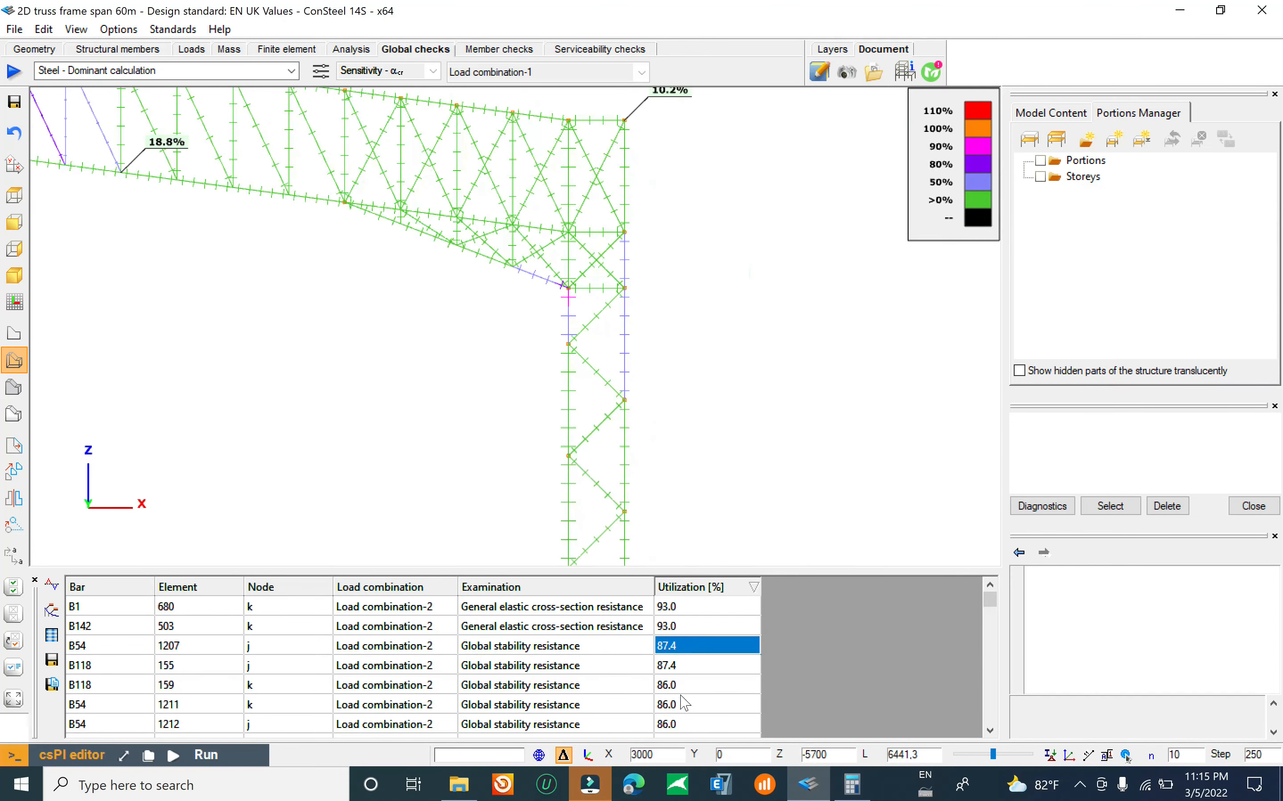
{"action": "left_click", "coordinate": [681, 696]}
{"action": "scroll", "coordinate": [596, 157], "scroll_direction": "down", "scroll_amount": 6}
{"action": "middle_click_drag", "start_coordinate": [532, 272], "coordinate": [566, 297]}
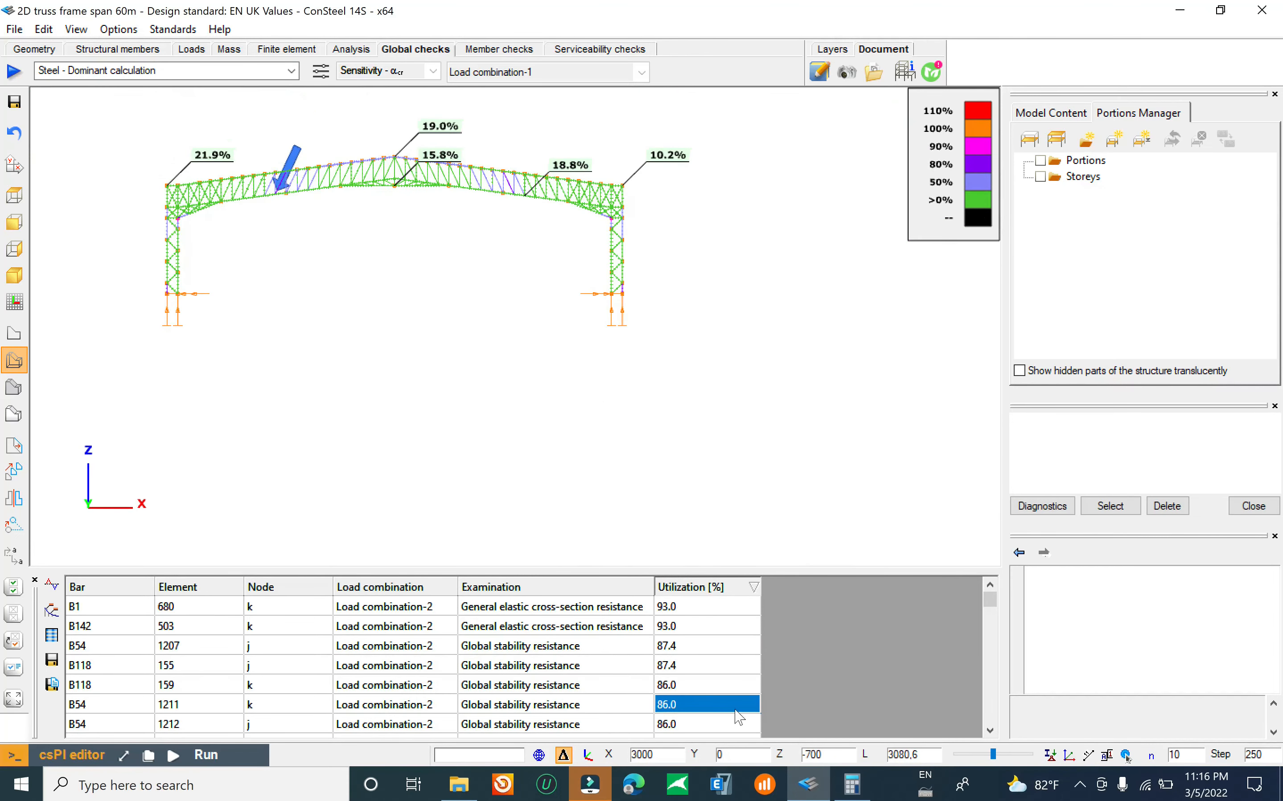
{"action": "left_click", "coordinate": [722, 727]}
{"action": "left_click_drag", "start_coordinate": [991, 602], "coordinate": [990, 718]}
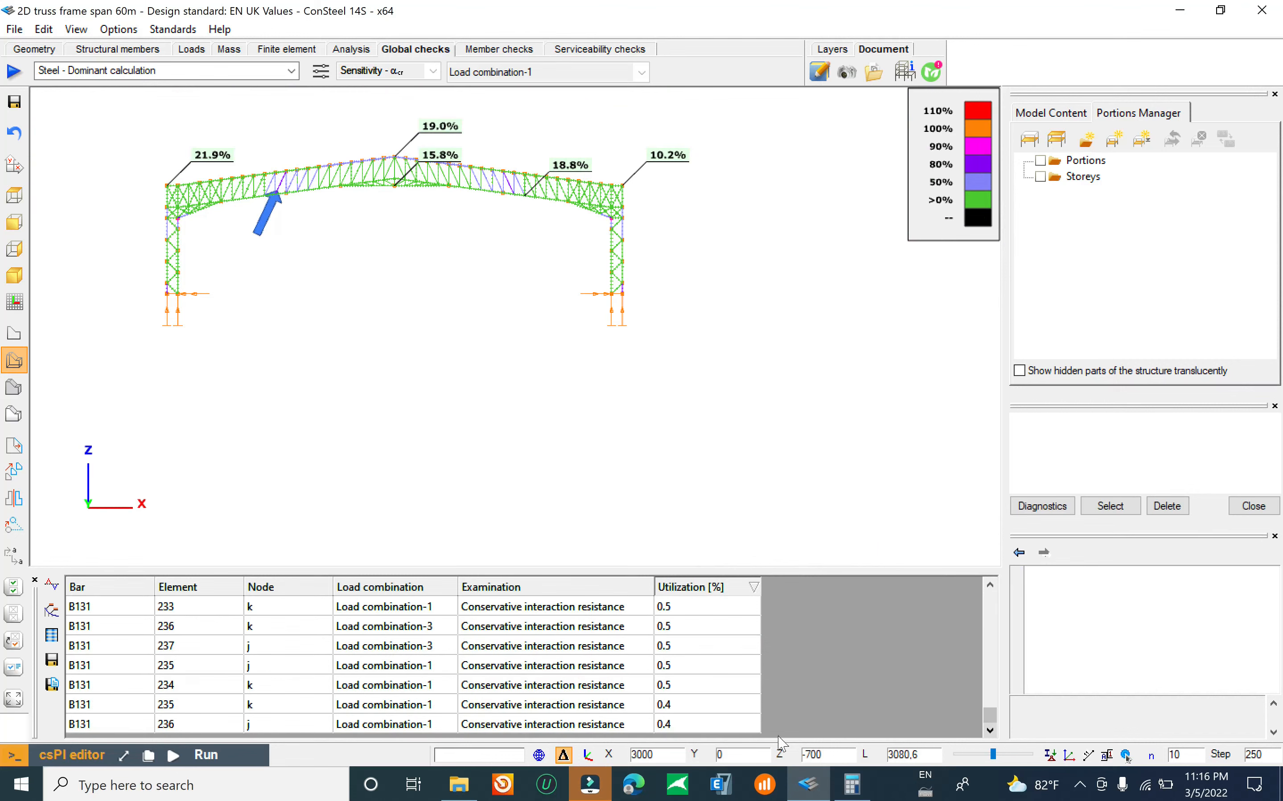
{"action": "left_click", "coordinate": [695, 686]}
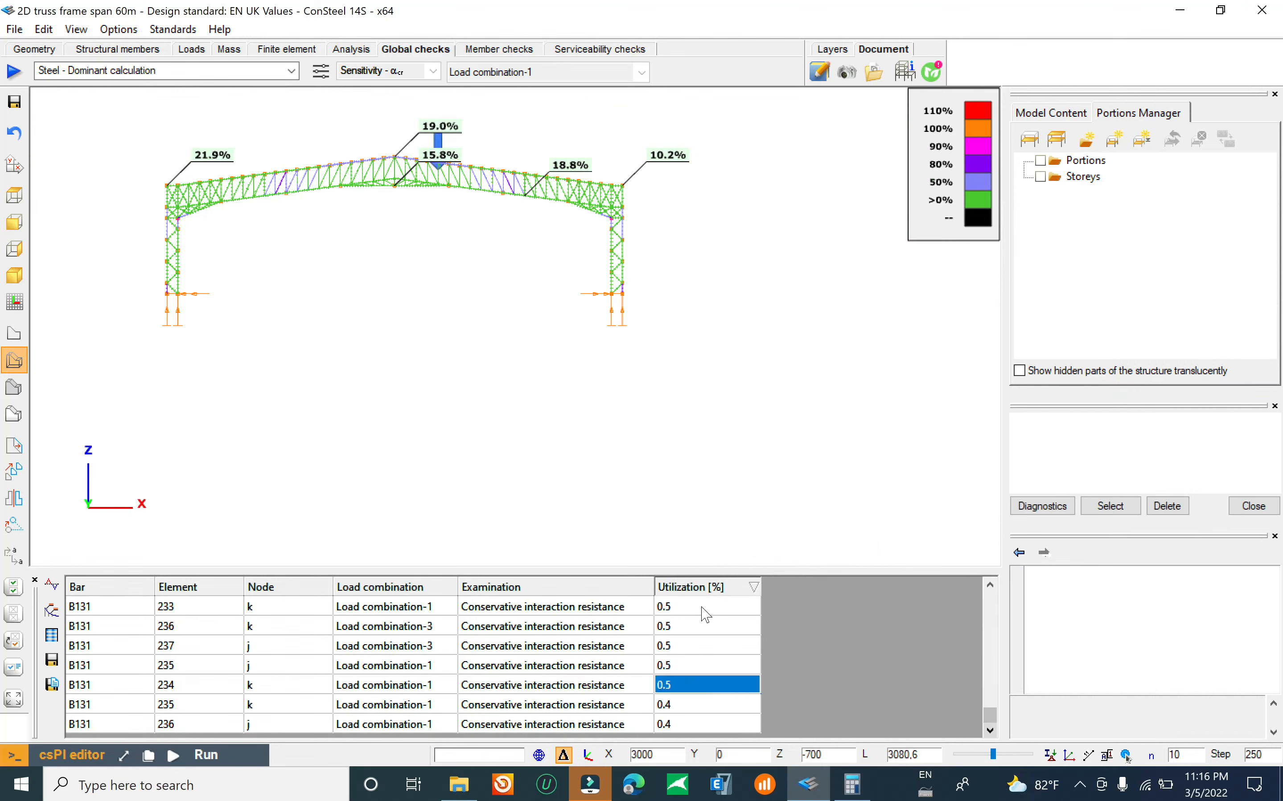
{"action": "left_click", "coordinate": [14, 28]}
{"action": "left_click", "coordinate": [64, 113]}
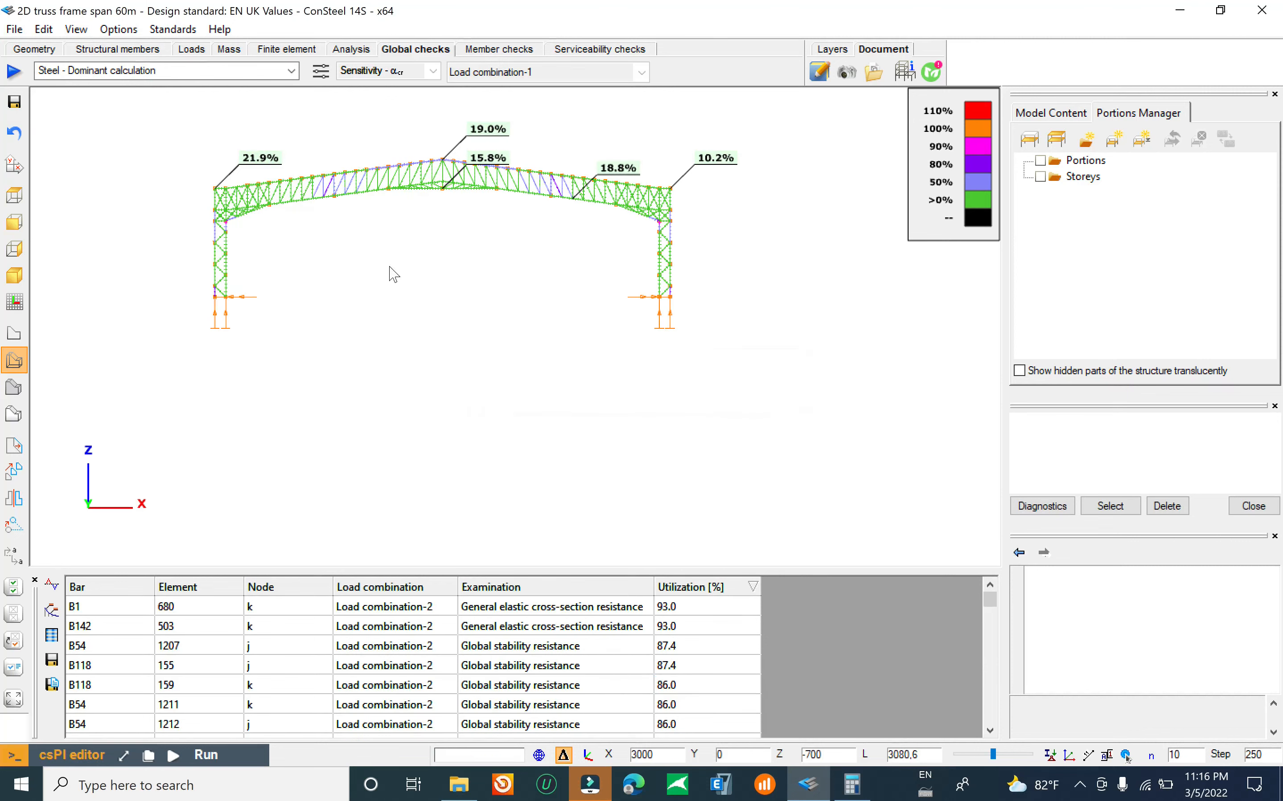
{"action": "scroll", "coordinate": [499, 298], "scroll_direction": "up", "scroll_amount": 5}
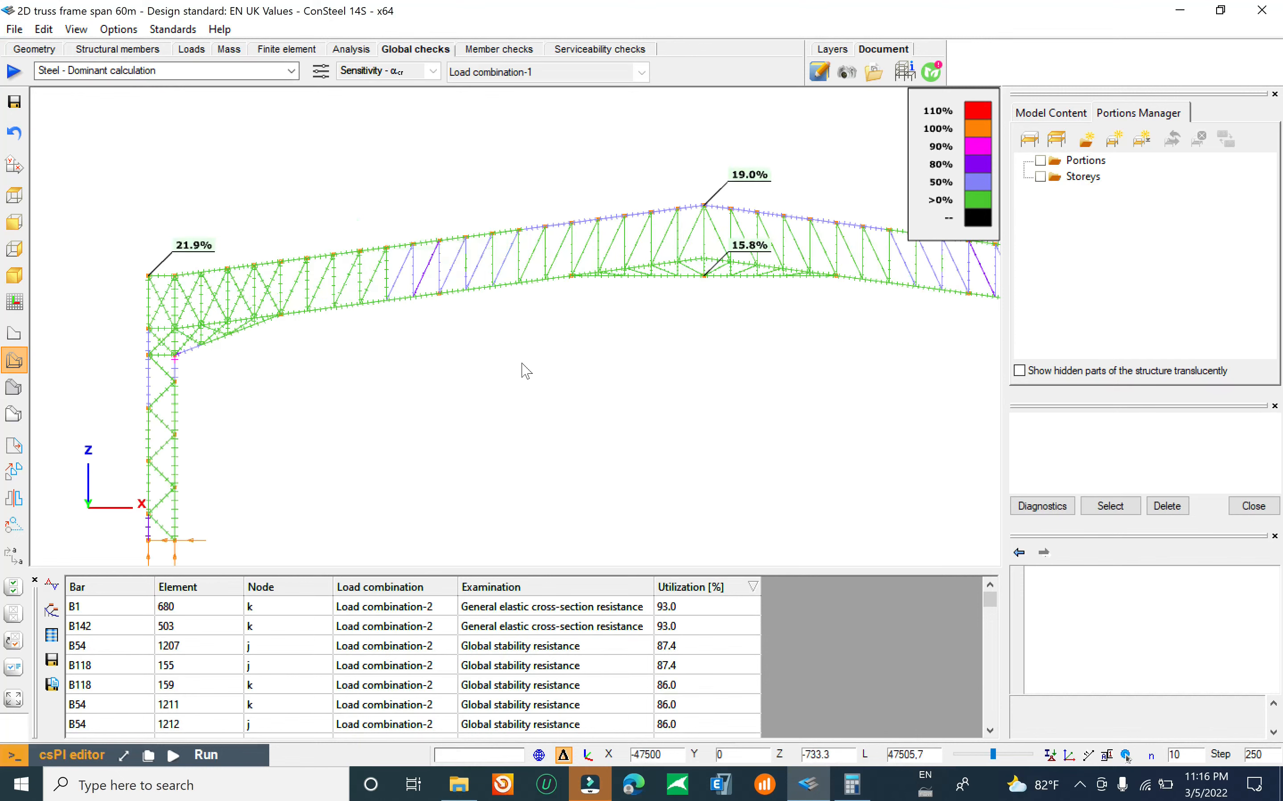
Step: Return to the analysis results and switch them to First order
{"action": "left_click", "coordinate": [357, 50]}
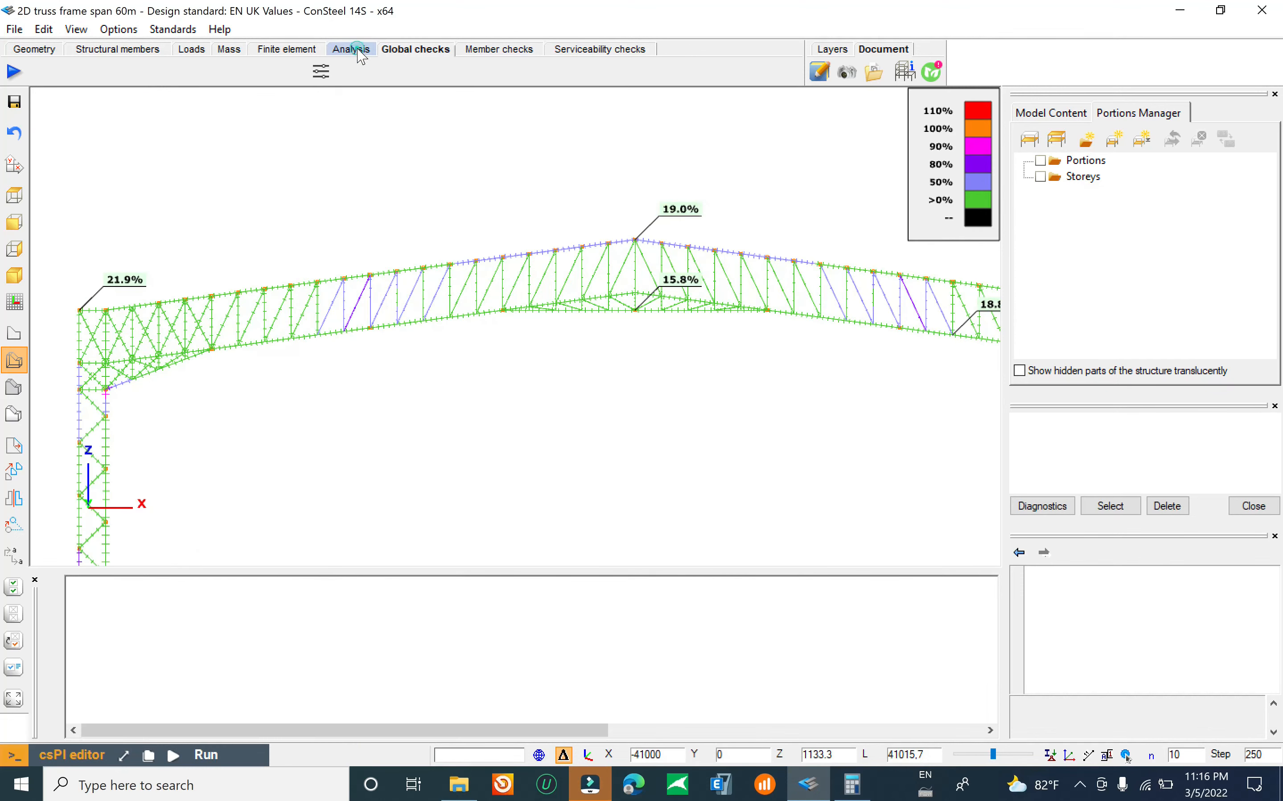
{"action": "scroll", "coordinate": [504, 330], "scroll_direction": "down", "scroll_amount": 3}
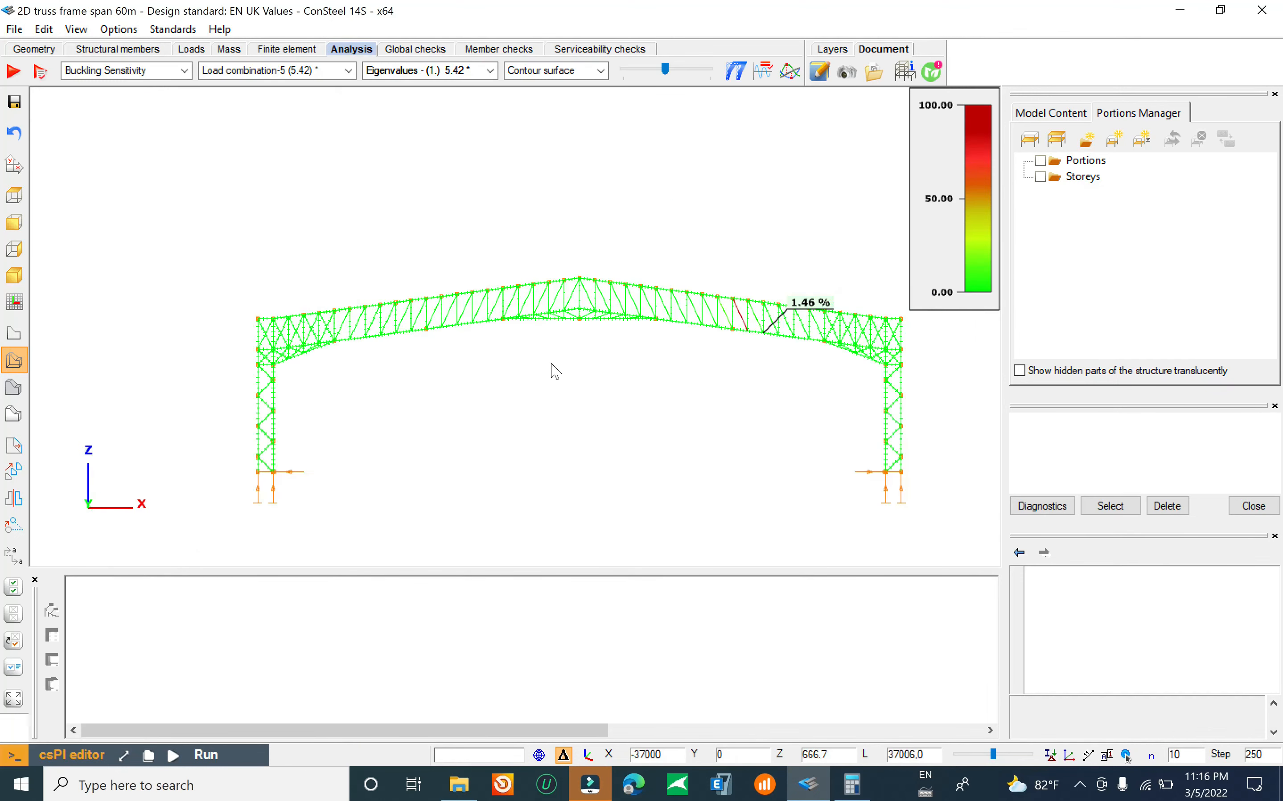
{"action": "left_click", "coordinate": [158, 71]}
{"action": "left_click", "coordinate": [158, 70]}
{"action": "left_click", "coordinate": [158, 70]}
{"action": "left_click", "coordinate": [123, 89]}
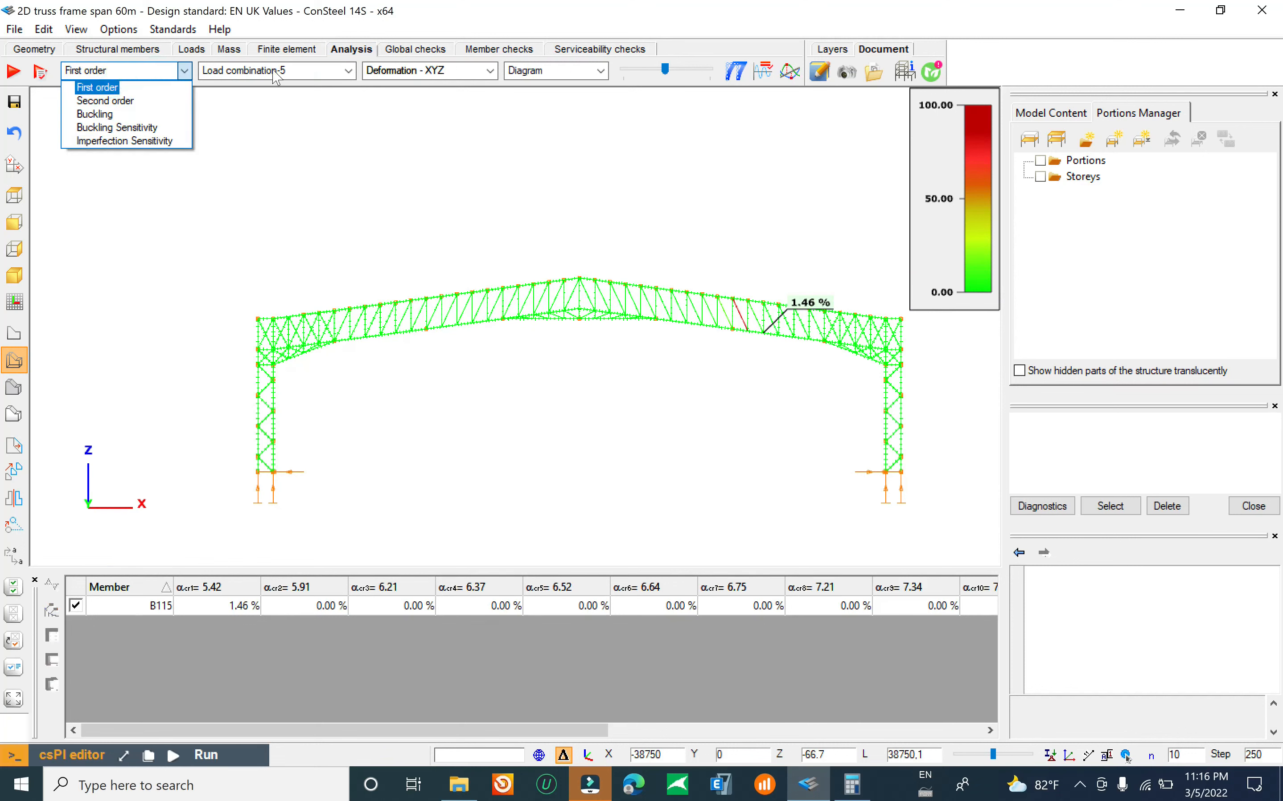
Step: Display the Deformation - XYZ results for the serviceability combination Load combination-6
{"action": "left_click", "coordinate": [276, 74]}
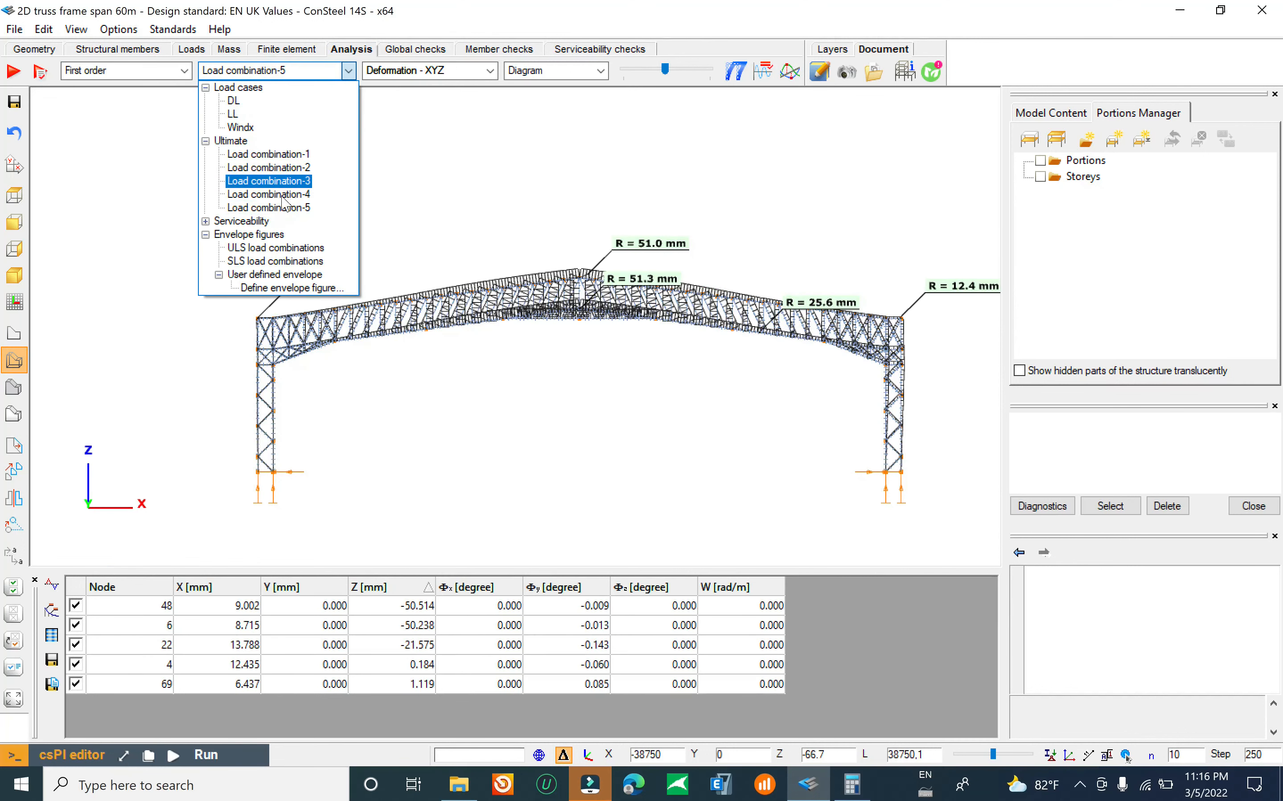
{"action": "left_click", "coordinate": [205, 221]}
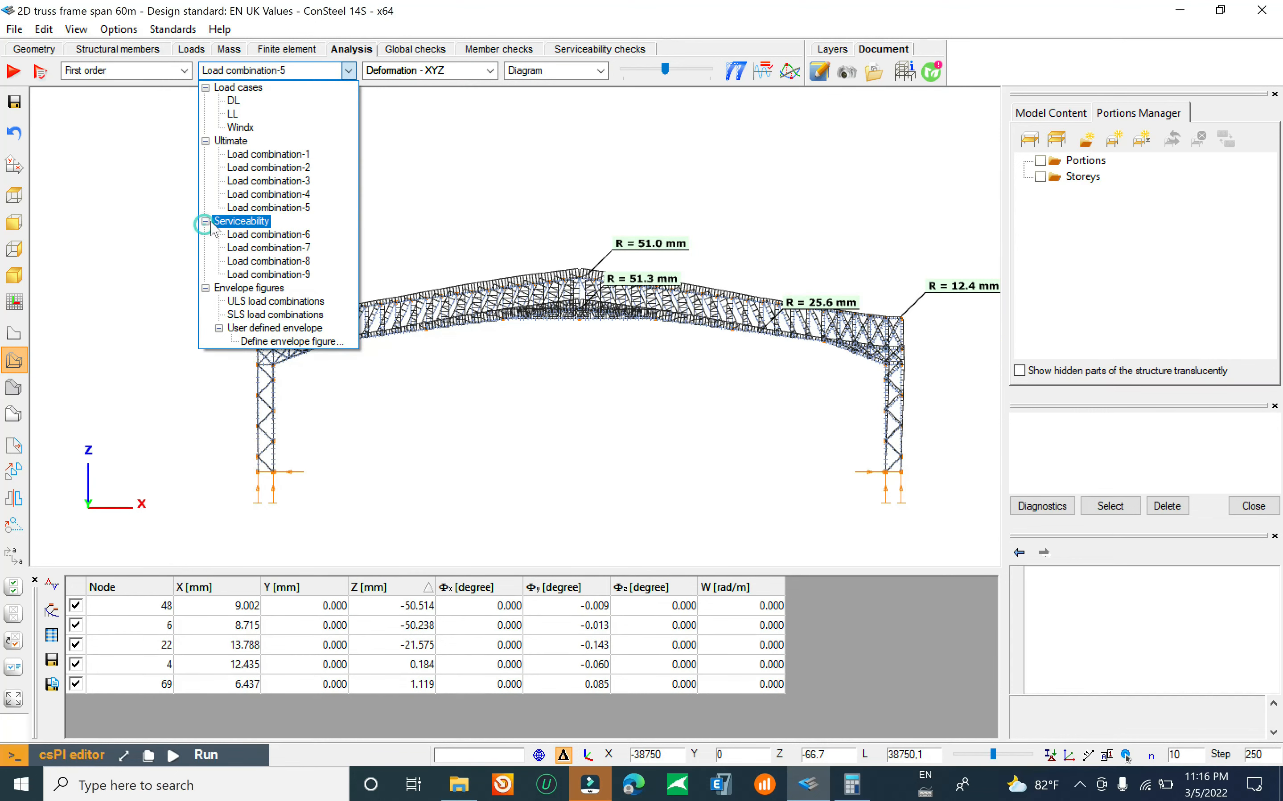
{"action": "left_click", "coordinate": [263, 235]}
{"action": "left_click", "coordinate": [452, 74]}
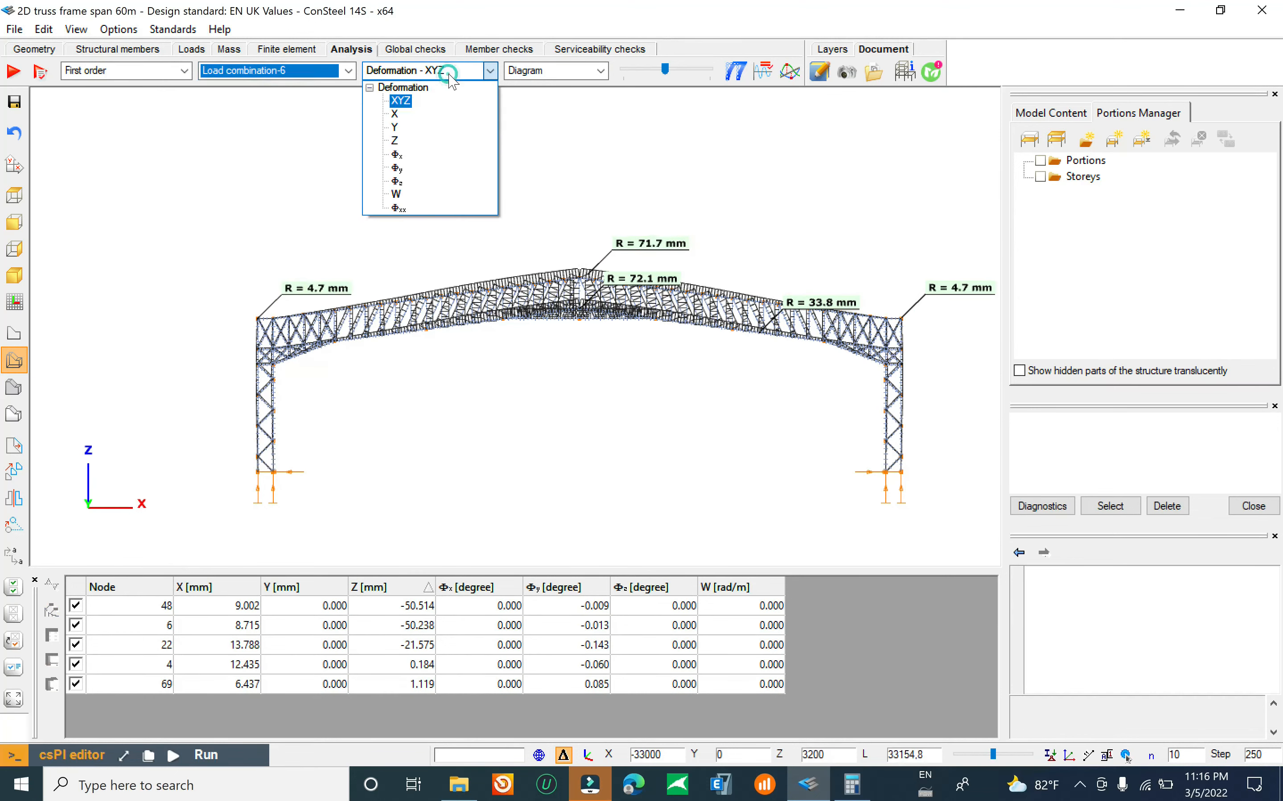
{"action": "left_click", "coordinate": [451, 74]}
Step: Examine the deflections around the ridge and reduce the deformation diagram scale to its minimum so the frame is clear
{"action": "scroll", "coordinate": [649, 292], "scroll_direction": "up", "scroll_amount": 10}
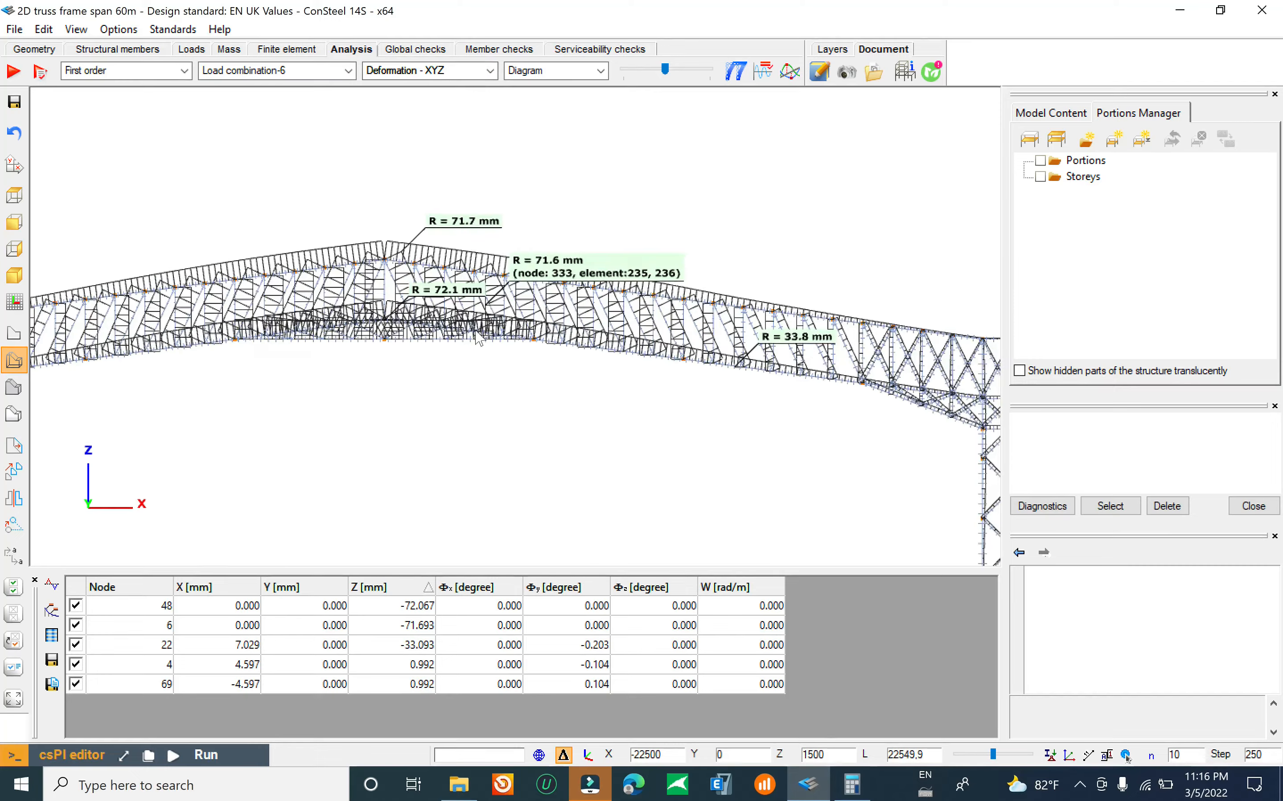
{"action": "scroll", "coordinate": [185, 331], "scroll_direction": "up", "scroll_amount": 5}
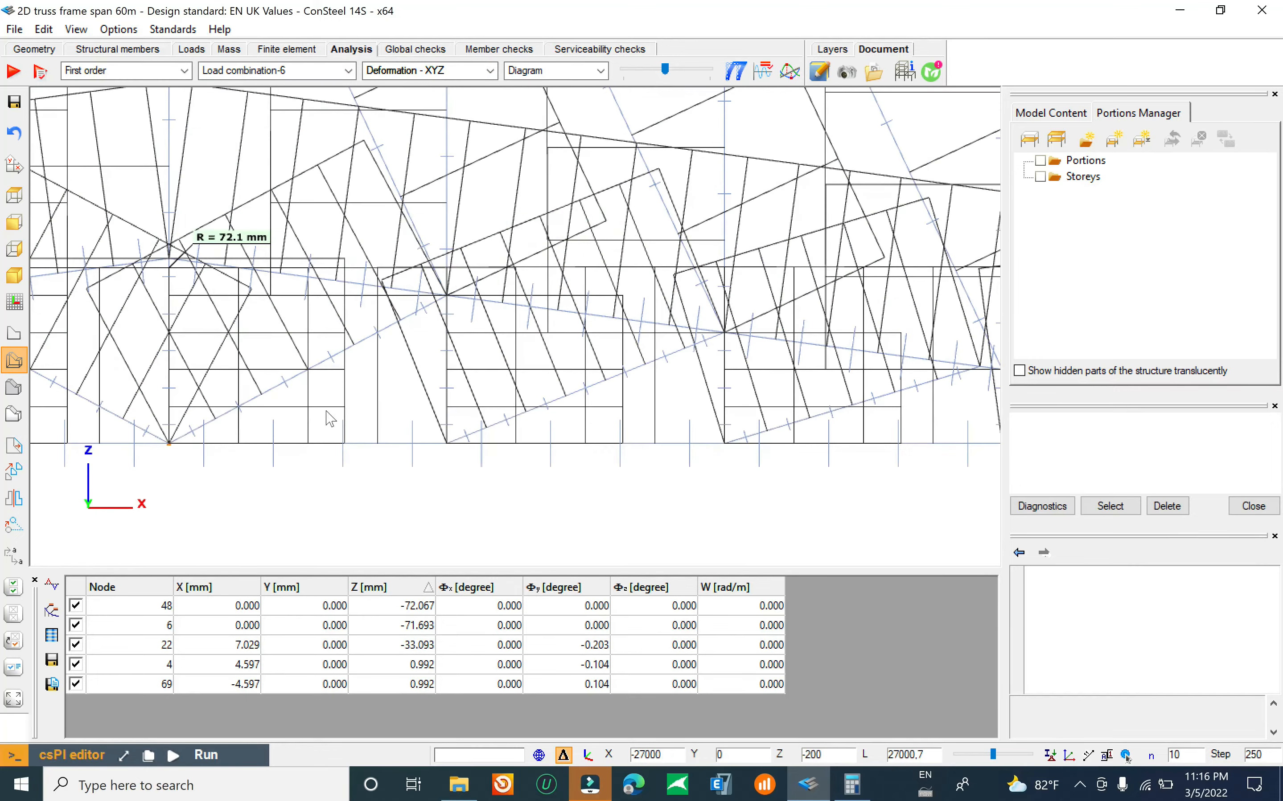
{"action": "scroll", "coordinate": [529, 306], "scroll_direction": "down", "scroll_amount": 5}
{"action": "scroll", "coordinate": [530, 307], "scroll_direction": "down", "scroll_amount": 3}
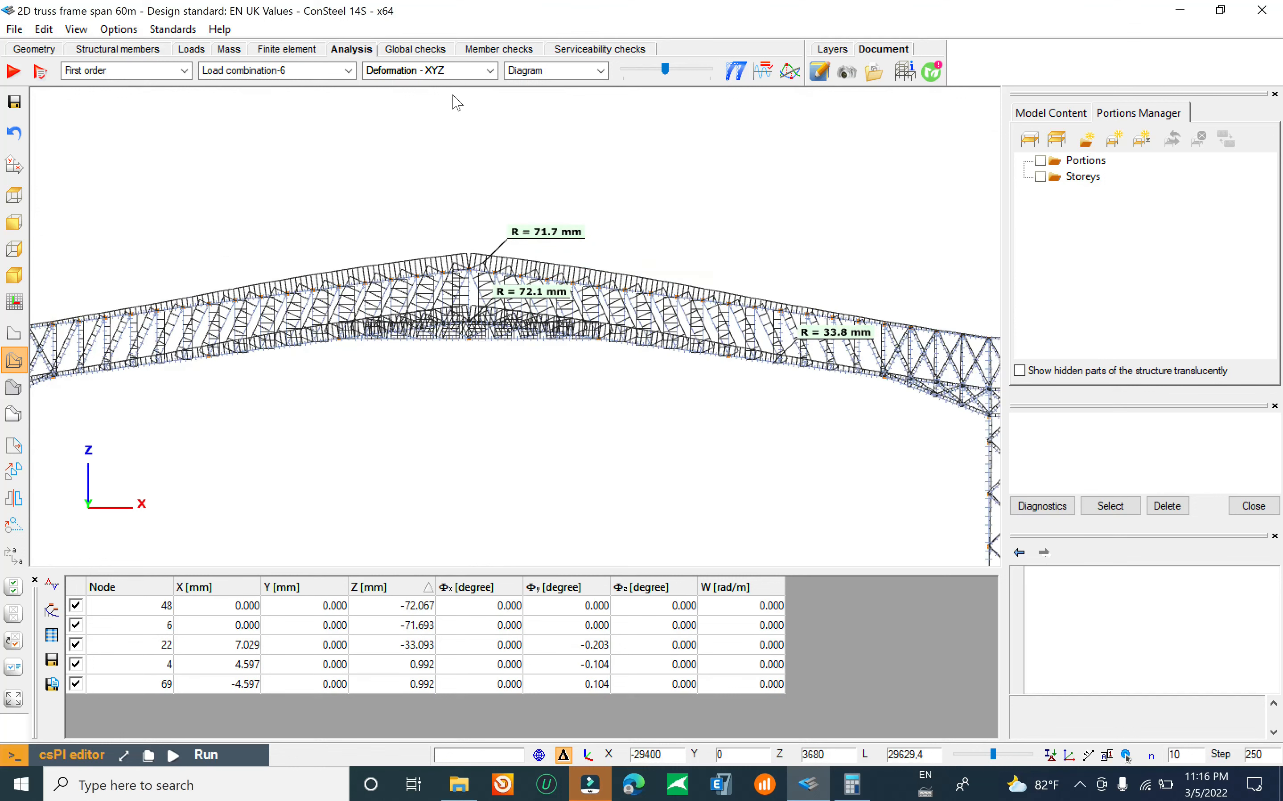
{"action": "left_click_drag", "start_coordinate": [664, 70], "coordinate": [624, 70]}
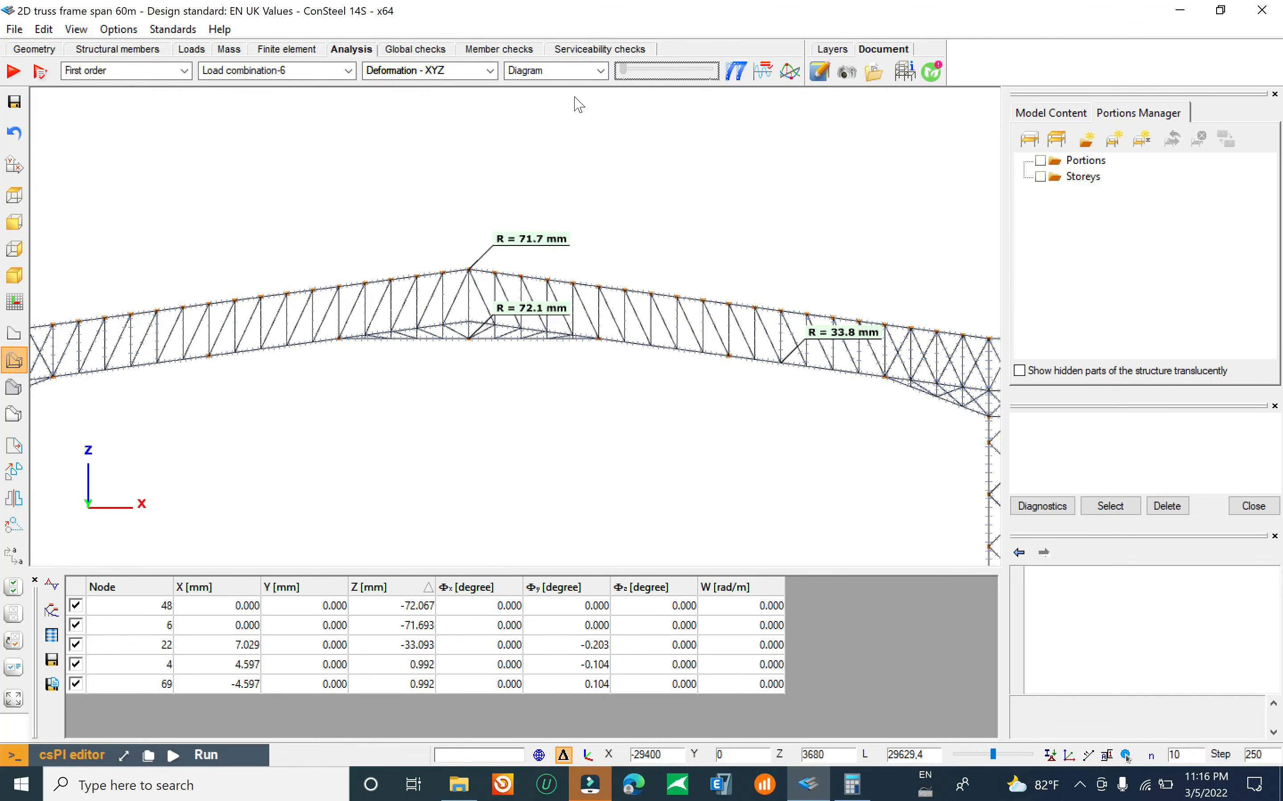
{"action": "scroll", "coordinate": [479, 268], "scroll_direction": "down", "scroll_amount": 3}
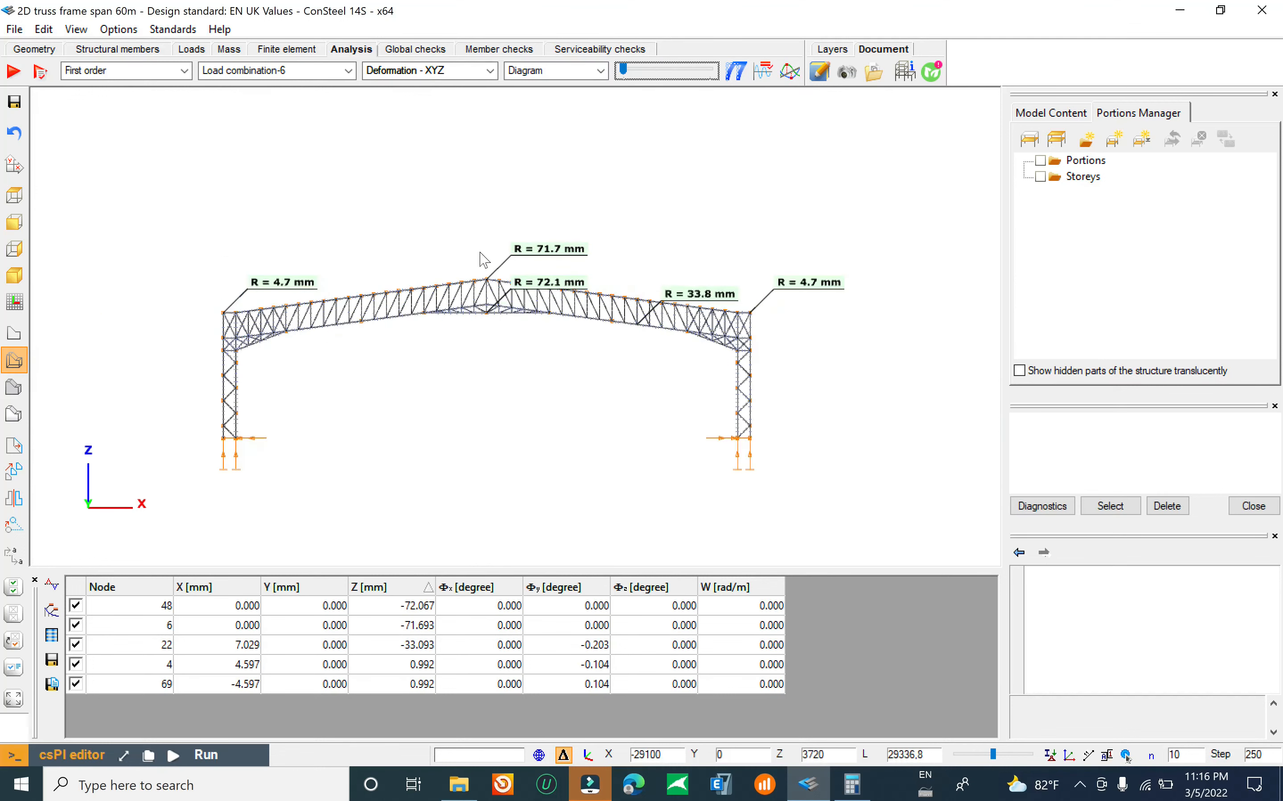
{"action": "scroll", "coordinate": [479, 269], "scroll_direction": "down", "scroll_amount": 1}
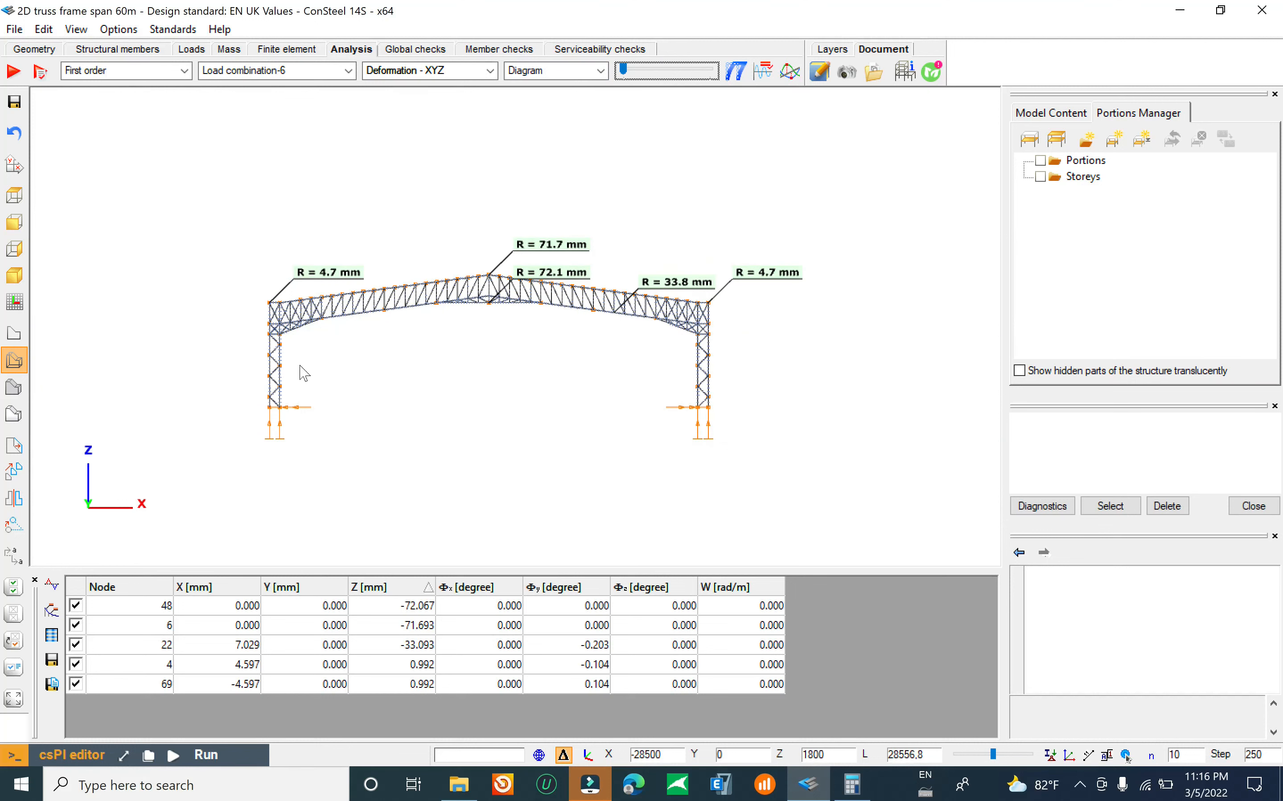
Step: Find and open the Windows Calculator
{"action": "left_click", "coordinate": [134, 787]}
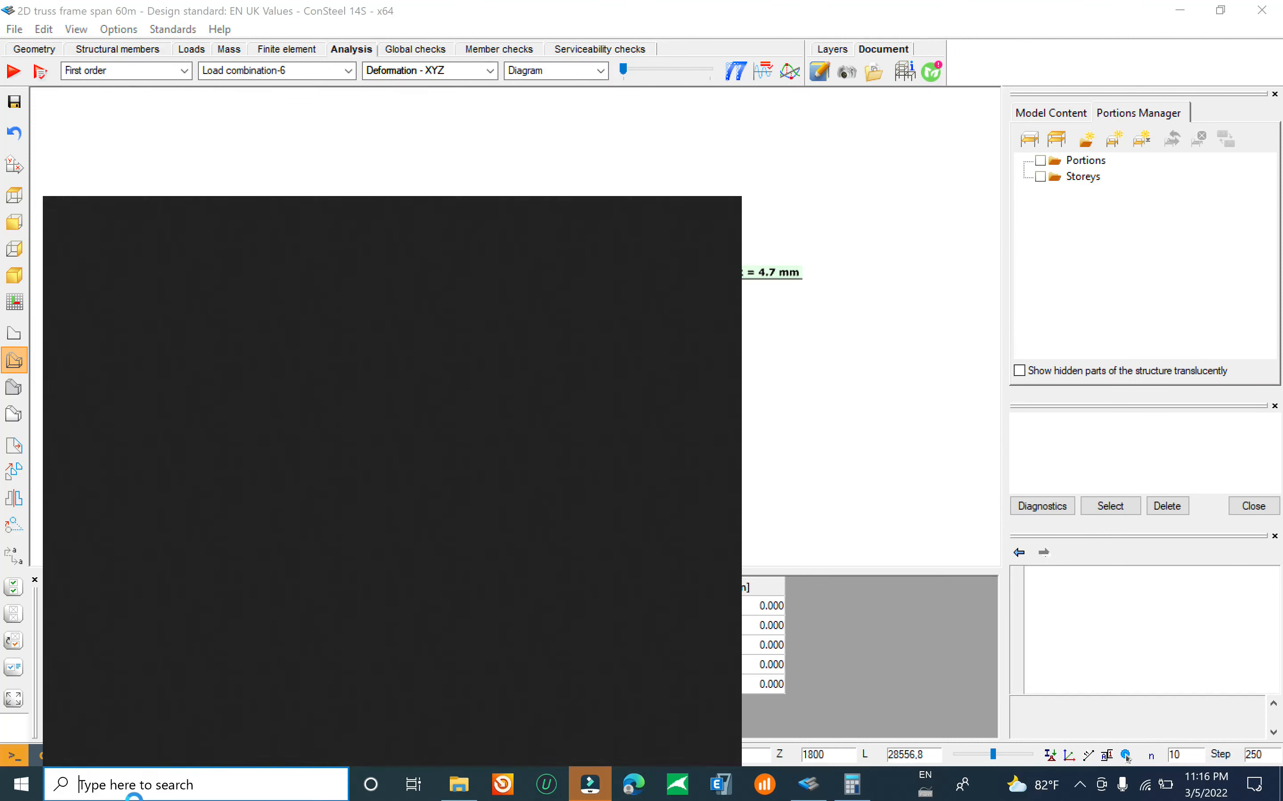
{"action": "type", "text": "ca"}
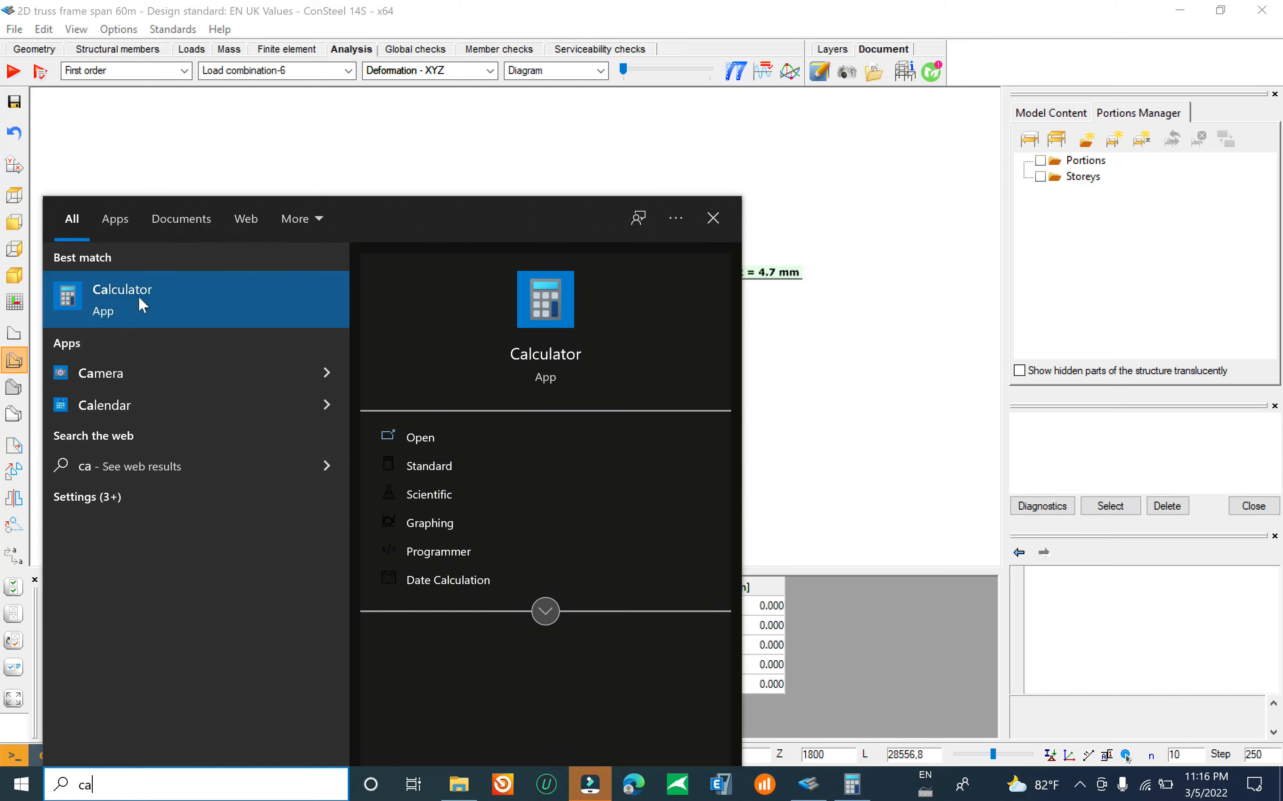
{"action": "left_click", "coordinate": [138, 294]}
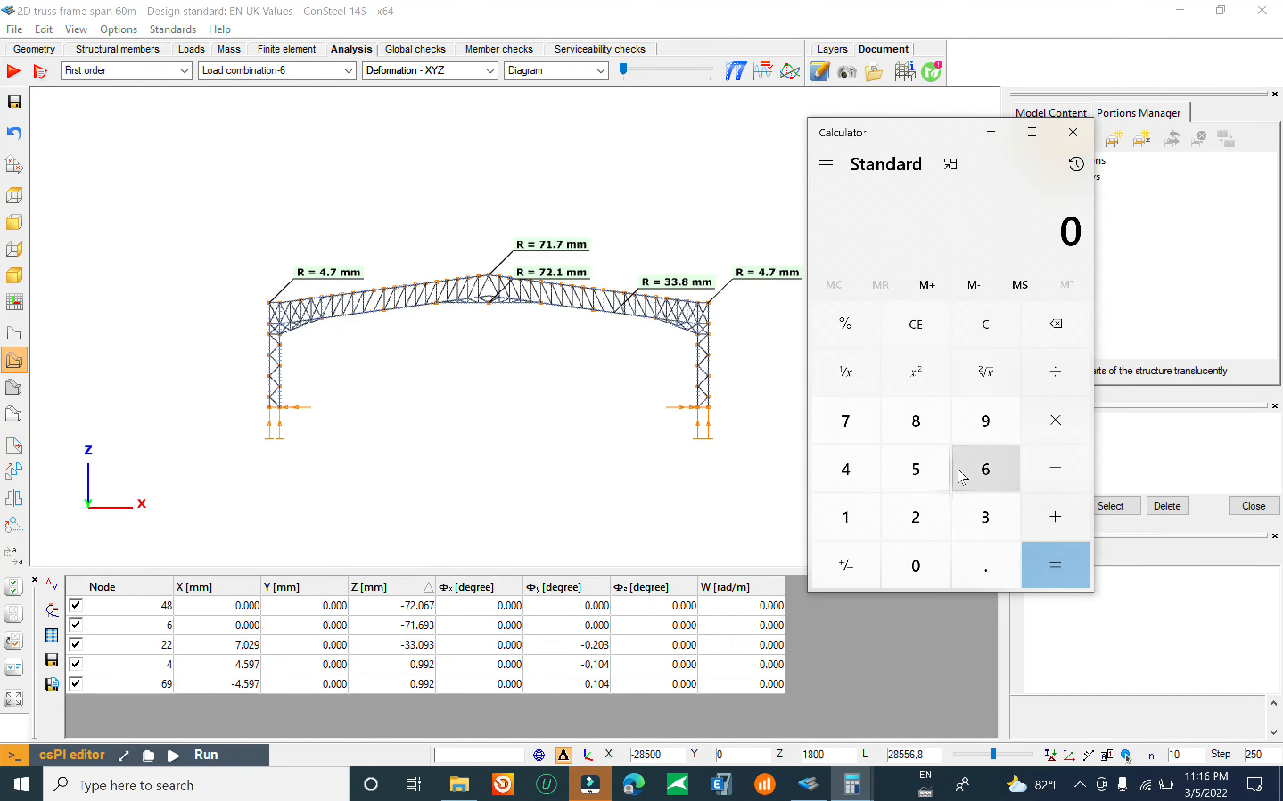
Step: Calculate the span-to-deflection ratio by dividing 60000 by 72.1
{"action": "left_click", "coordinate": [977, 471]}
{"action": "left_click", "coordinate": [914, 572]}
{"action": "left_click", "coordinate": [915, 573]}
{"action": "left_click", "coordinate": [916, 574]}
{"action": "left_click", "coordinate": [915, 573]}
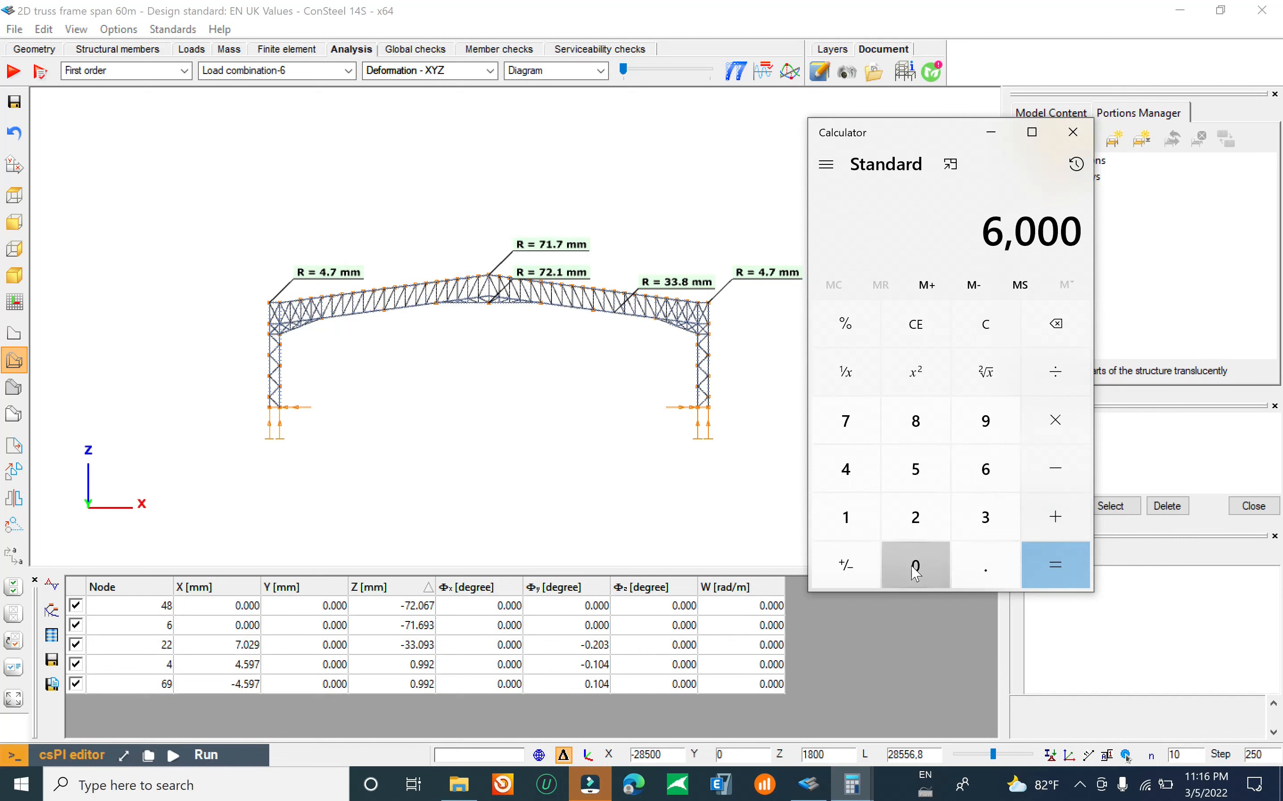
{"action": "left_click", "coordinate": [1024, 379]}
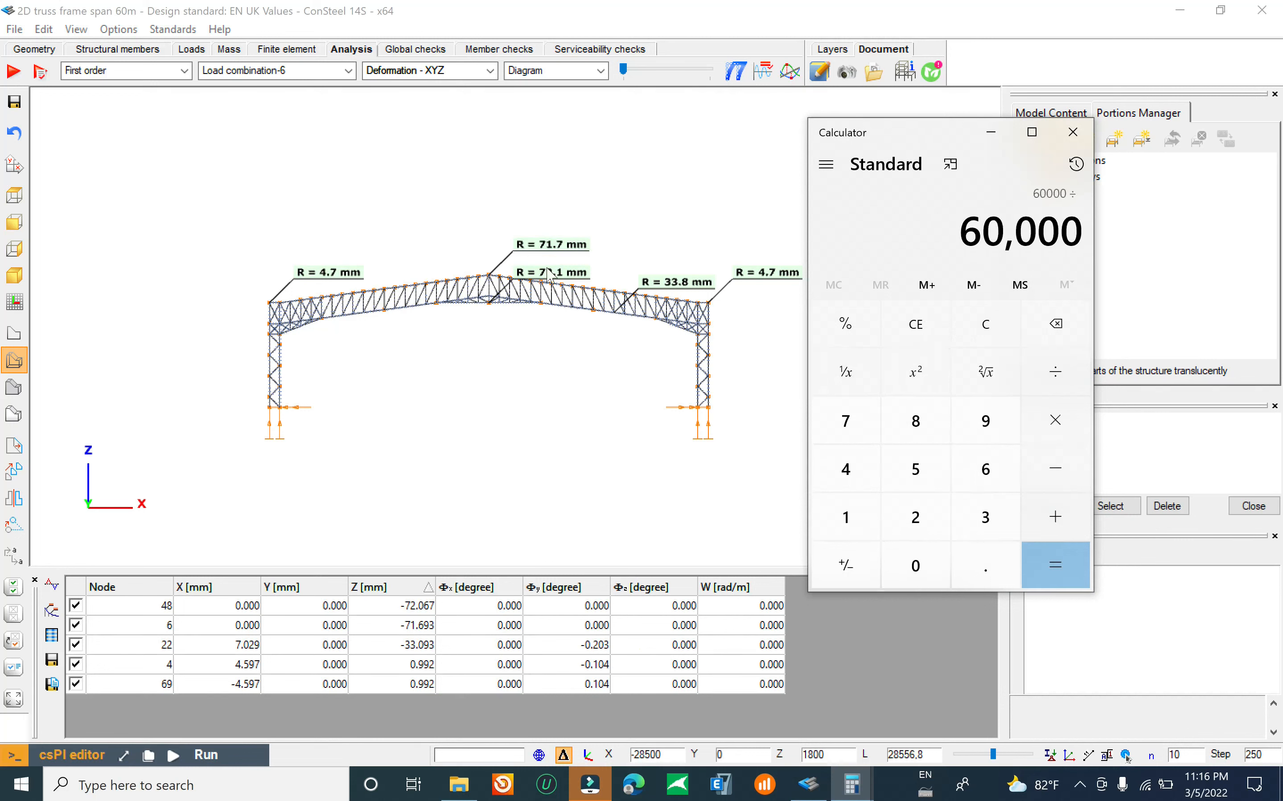
{"action": "left_click", "coordinate": [843, 421]}
{"action": "left_click", "coordinate": [920, 523]}
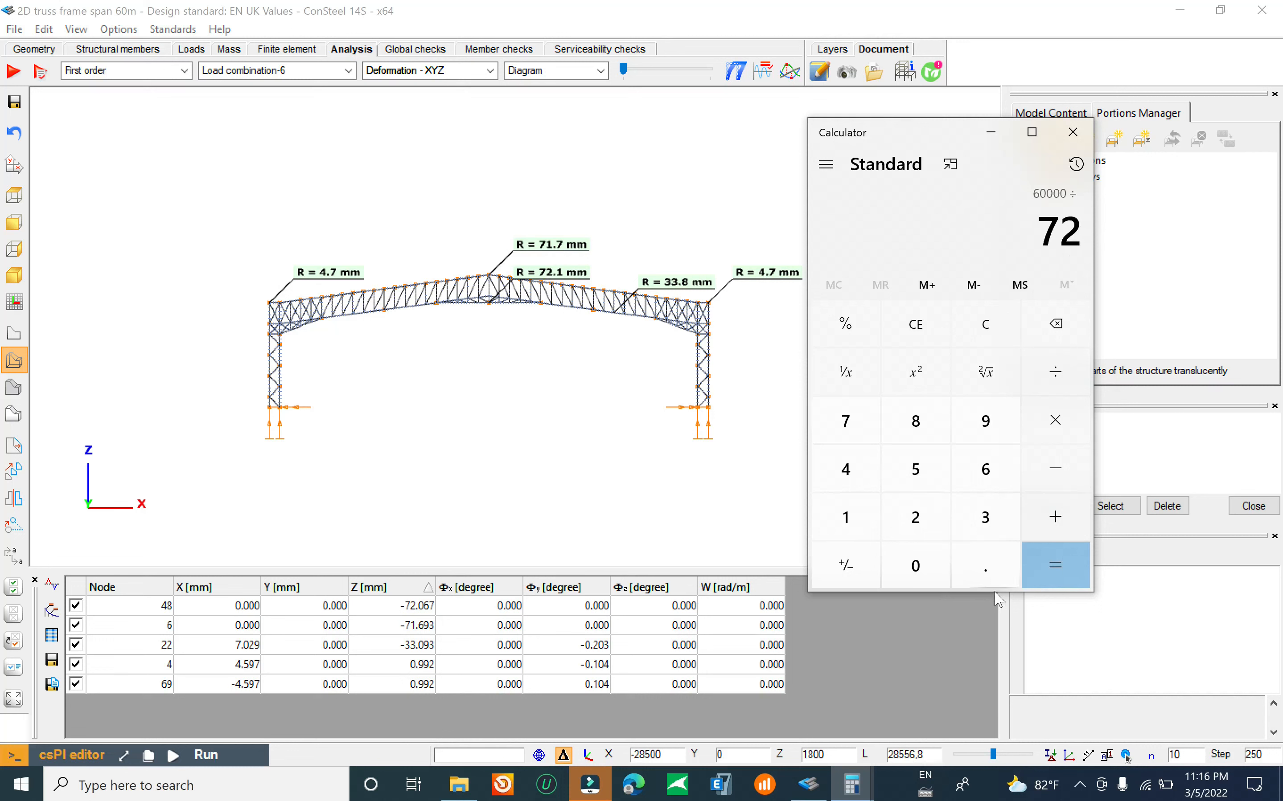
{"action": "left_click", "coordinate": [976, 567]}
{"action": "left_click", "coordinate": [846, 516]}
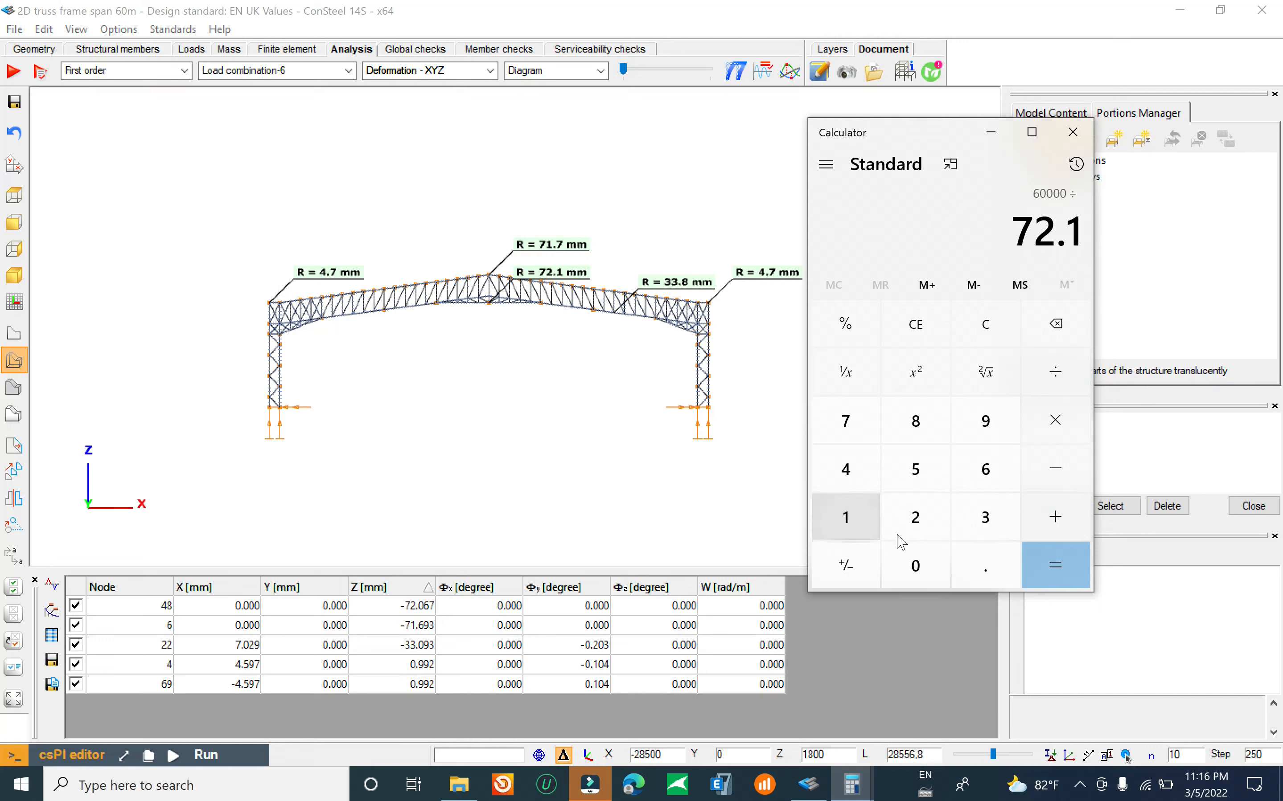
{"action": "left_click", "coordinate": [1055, 565]}
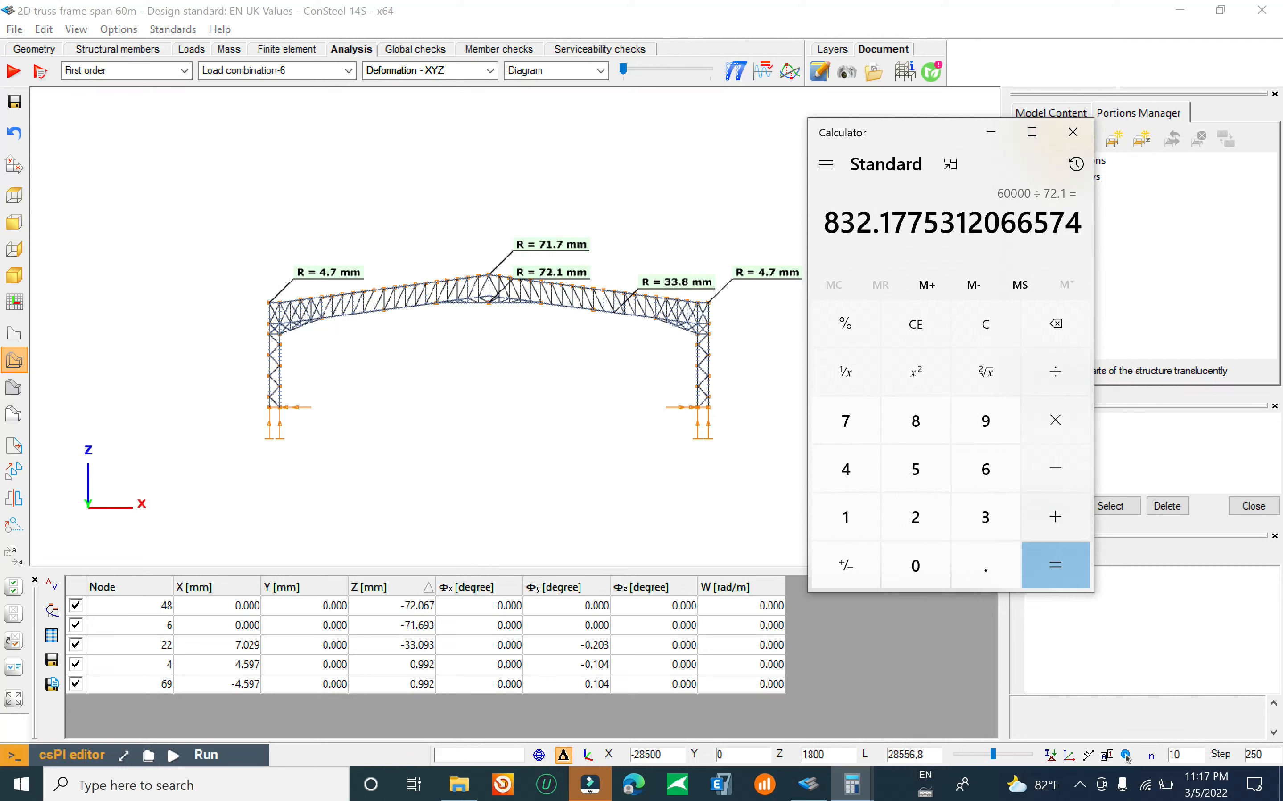
Step: Calculate the span/350 deflection limit by dividing 60000 by 350, and minimize the calculator
{"action": "left_click", "coordinate": [985, 325]}
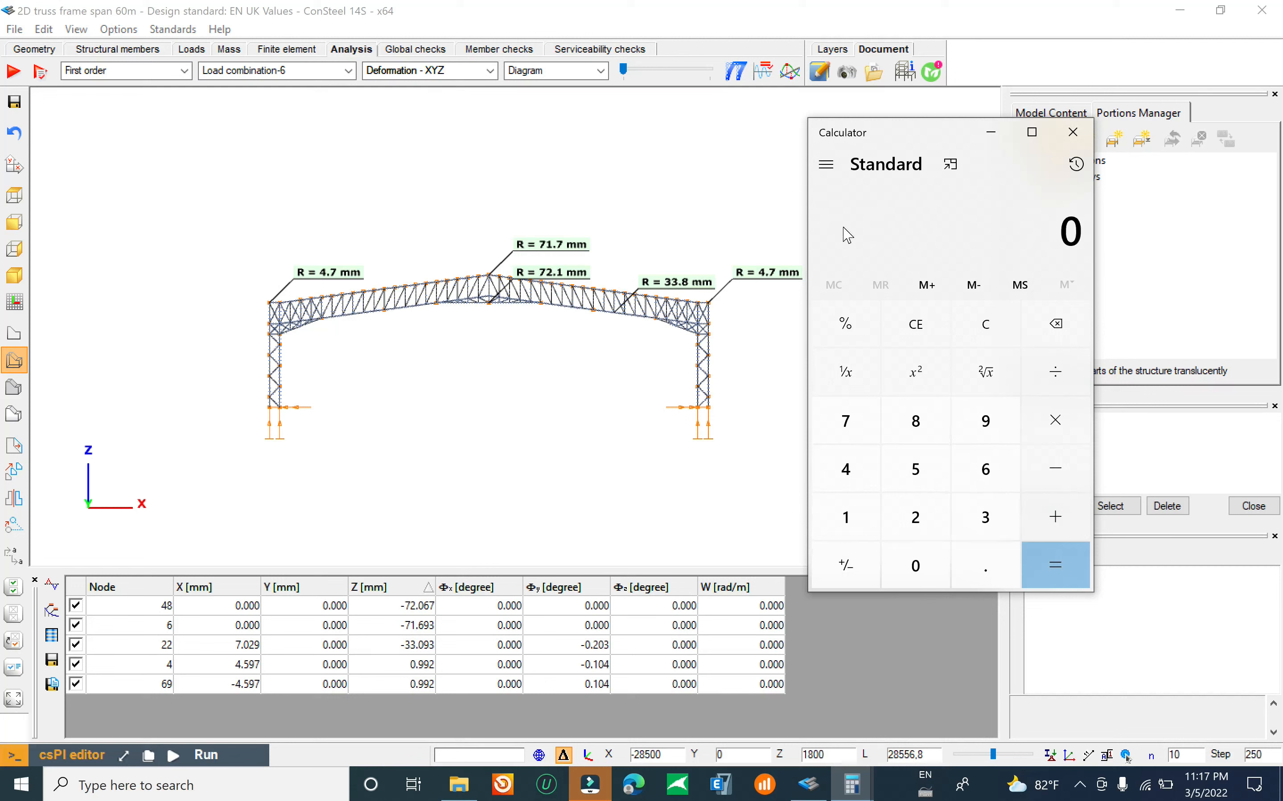
{"action": "type", "text": "600000"}
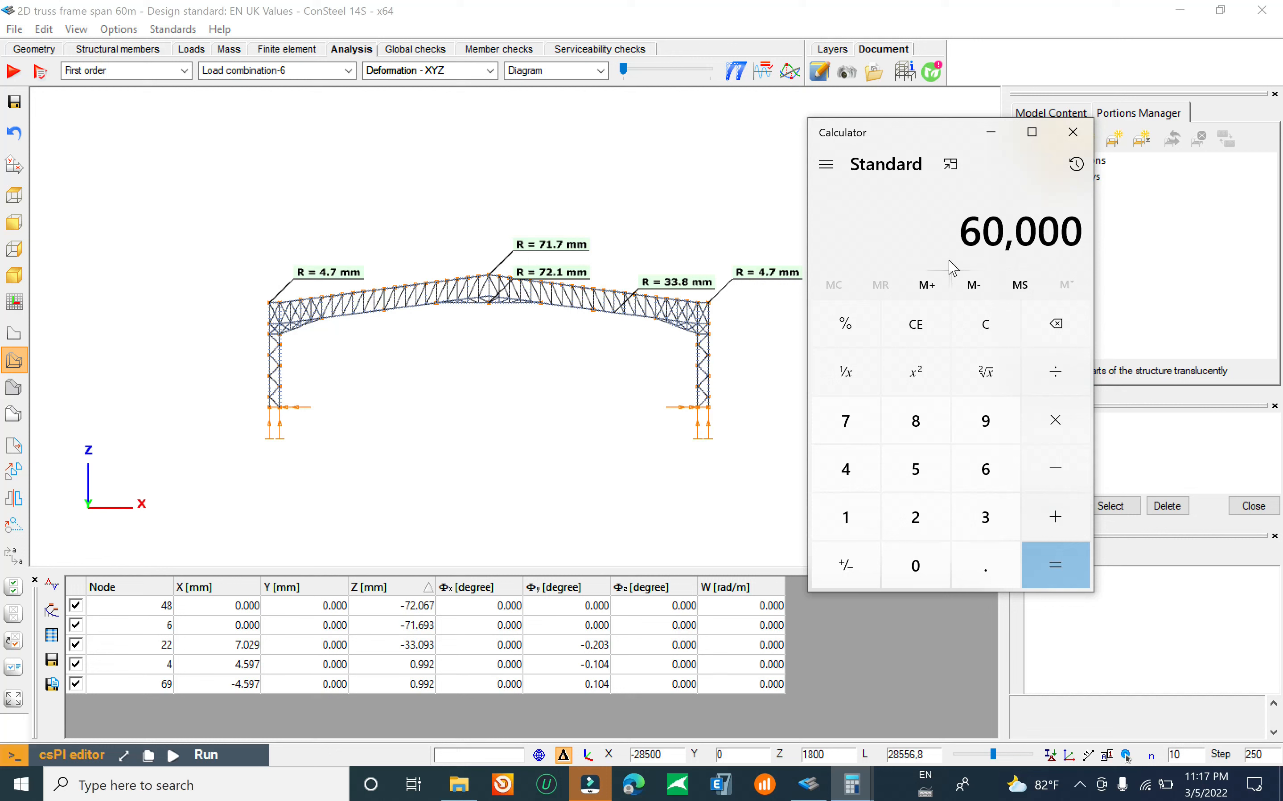
{"action": "type", "text": "35"}
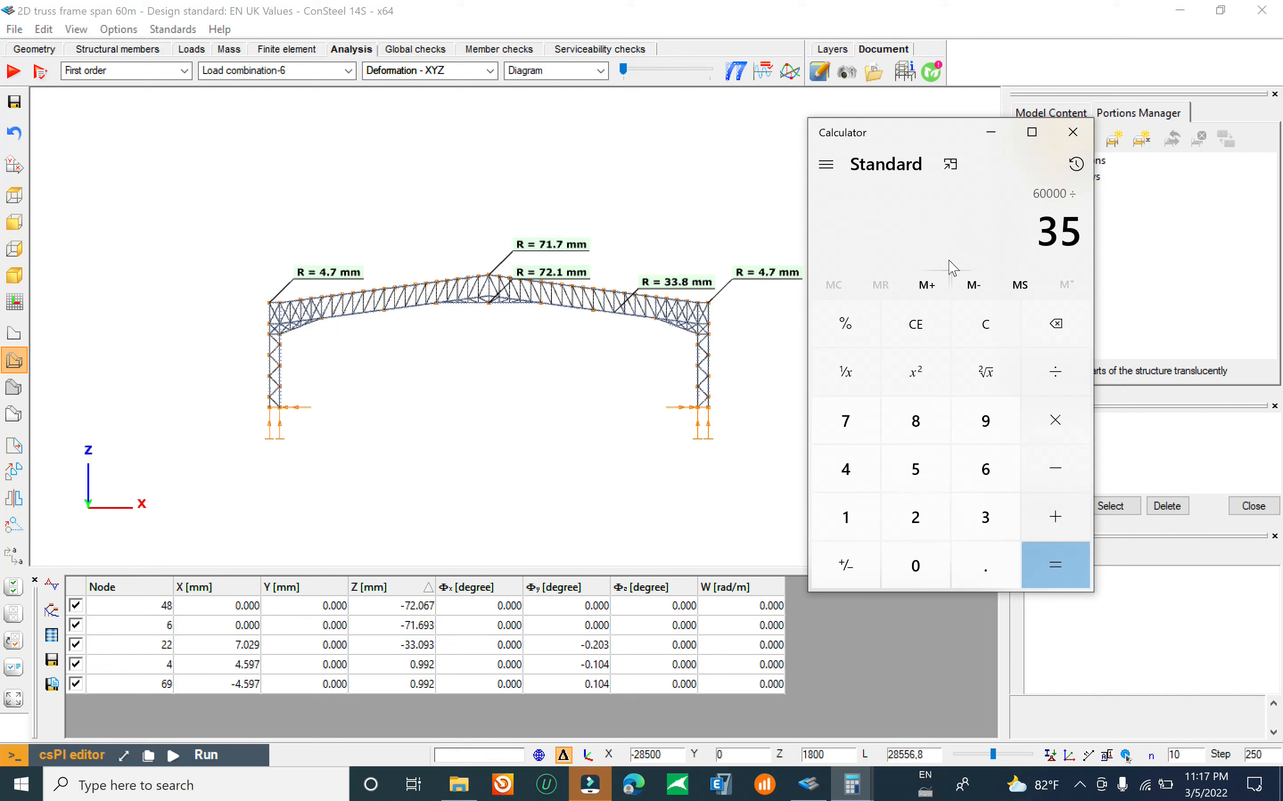
{"action": "type", "text": "0"}
{"action": "key", "text": "Return"}
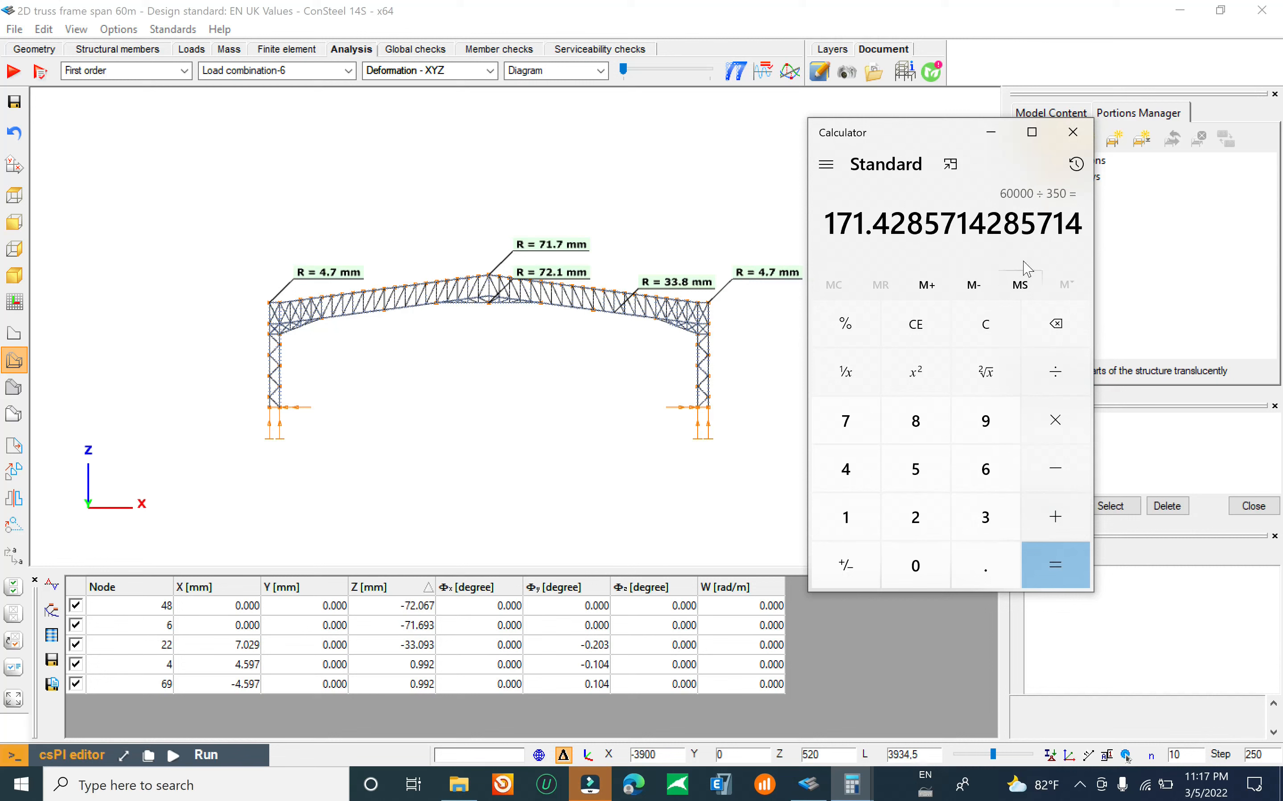
{"action": "left_click", "coordinate": [991, 132]}
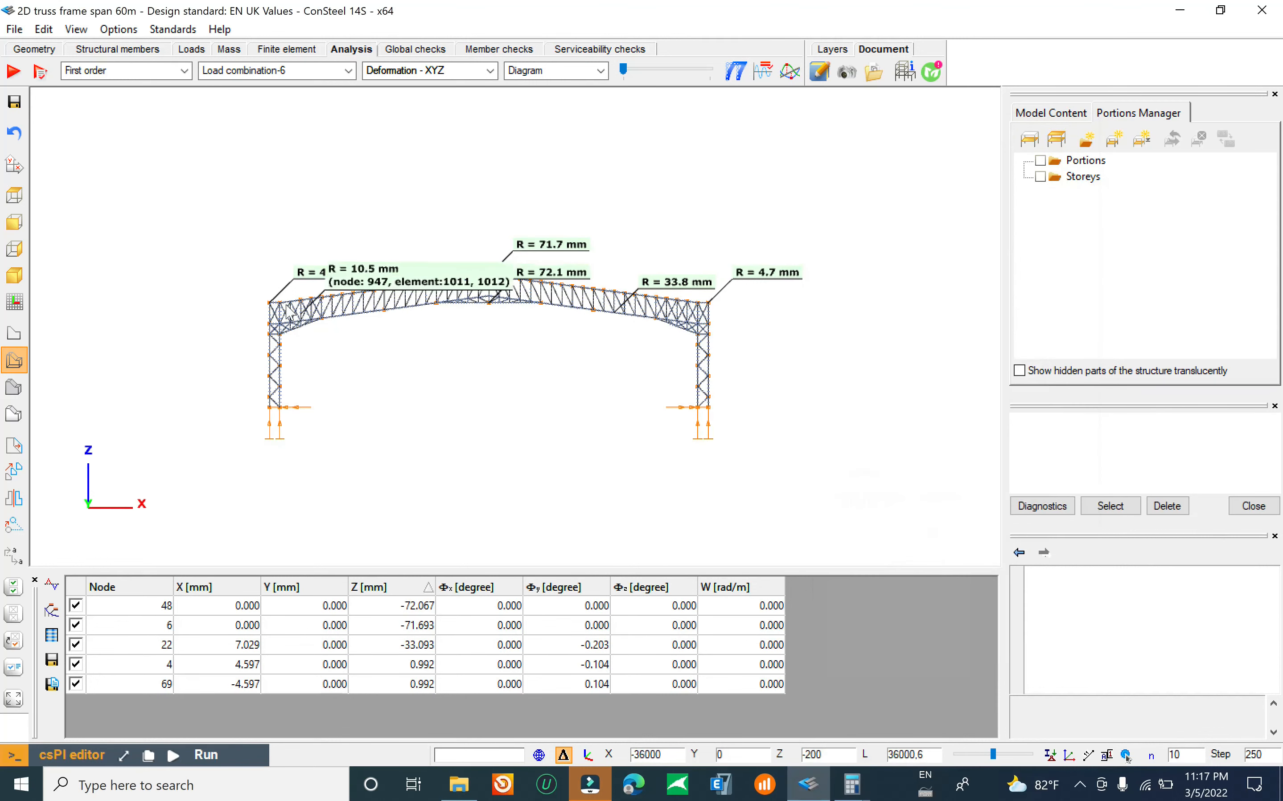
Step: Display the frame's XYZ deformation for the serviceability combination Load combination-7
{"action": "scroll", "coordinate": [524, 280], "scroll_direction": "up", "scroll_amount": 4}
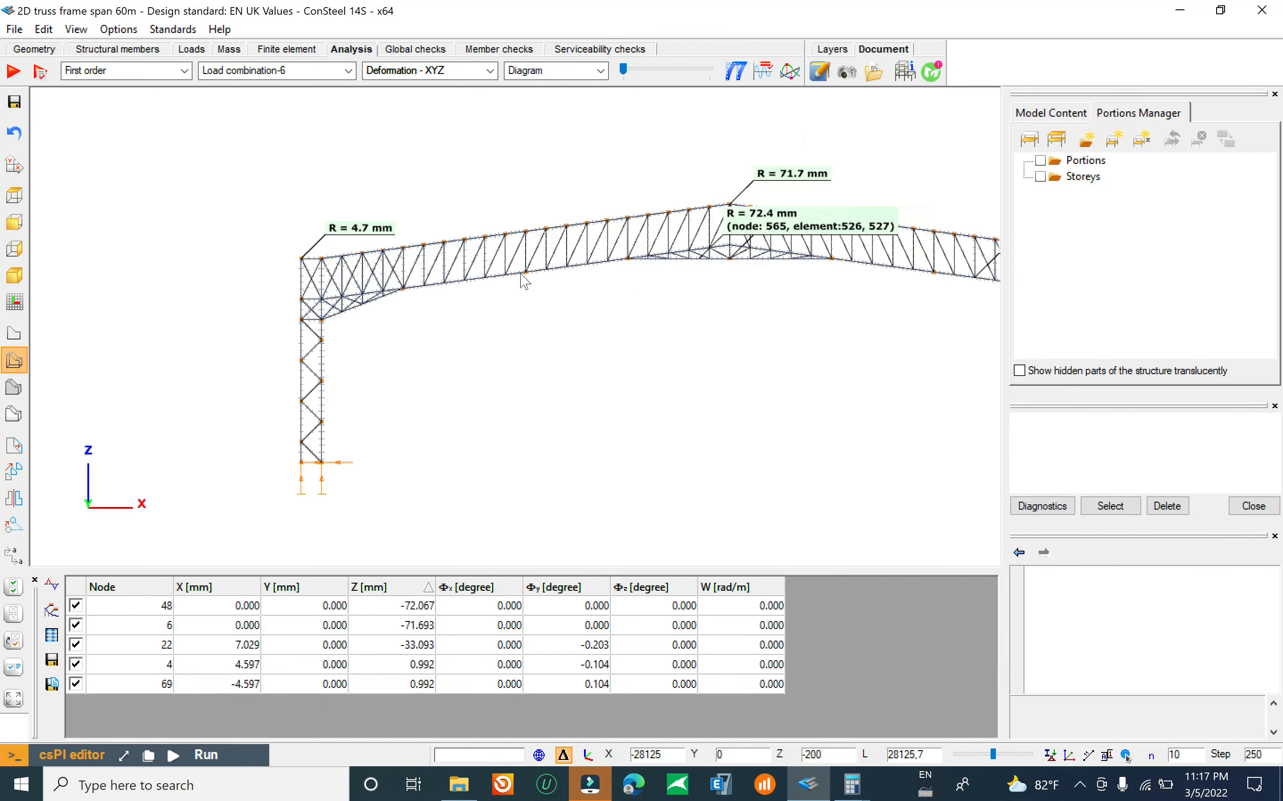
{"action": "left_click", "coordinate": [348, 70]}
{"action": "left_click", "coordinate": [389, 232]}
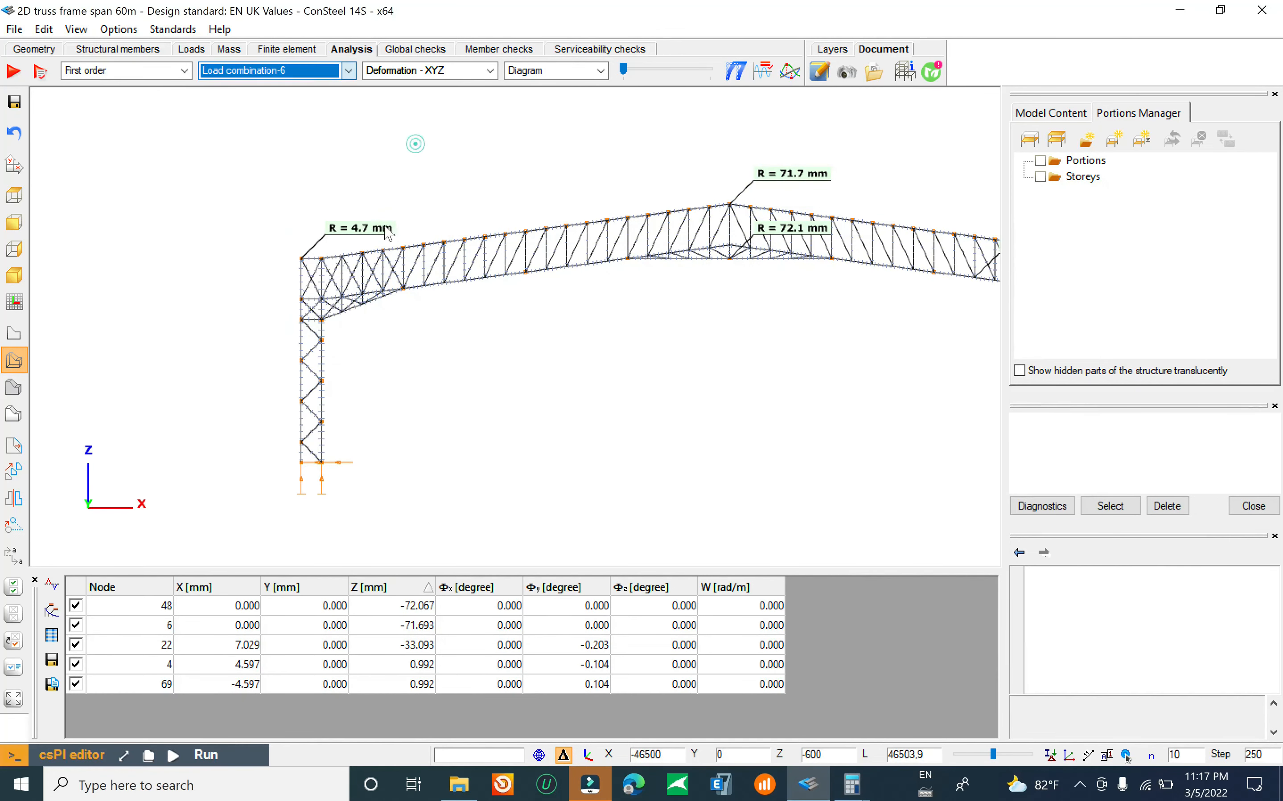
{"action": "scroll", "coordinate": [392, 236], "scroll_direction": "up", "scroll_amount": 2}
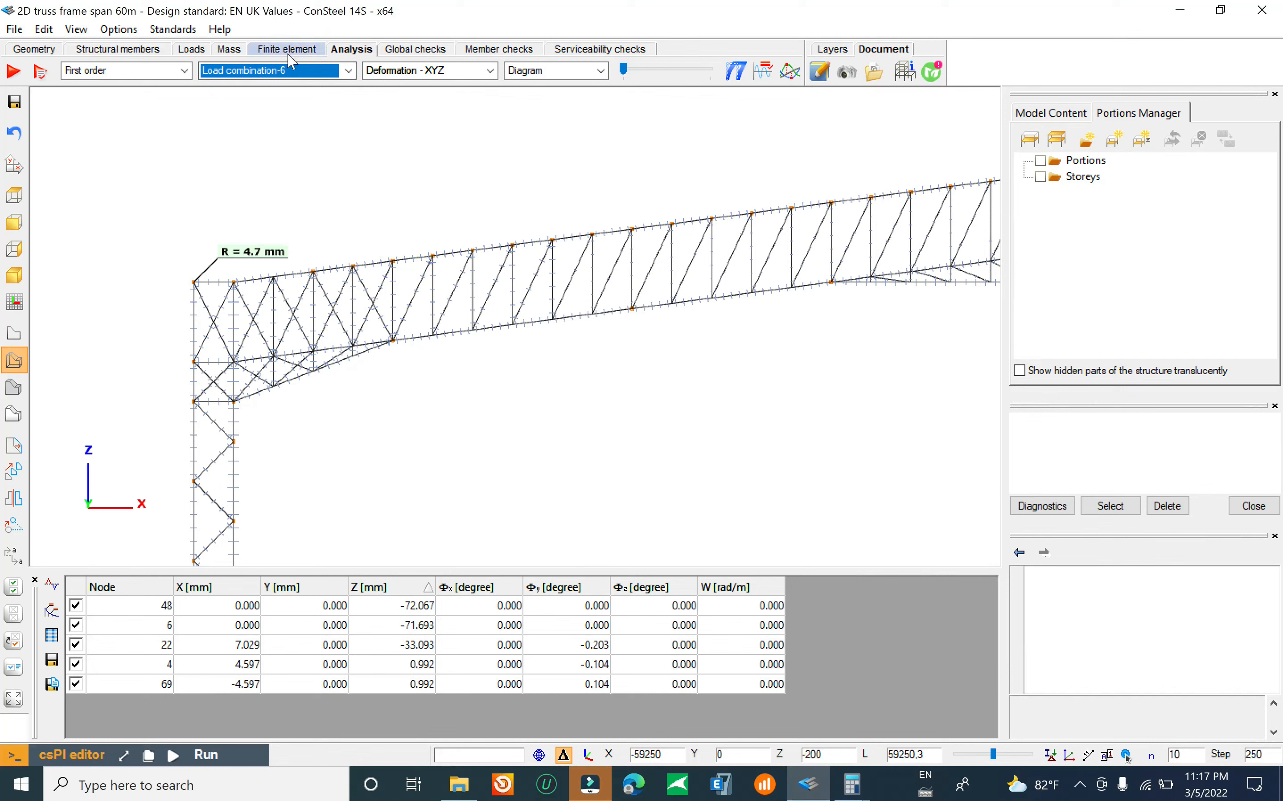
{"action": "left_click", "coordinate": [286, 71]}
{"action": "left_click", "coordinate": [291, 247]}
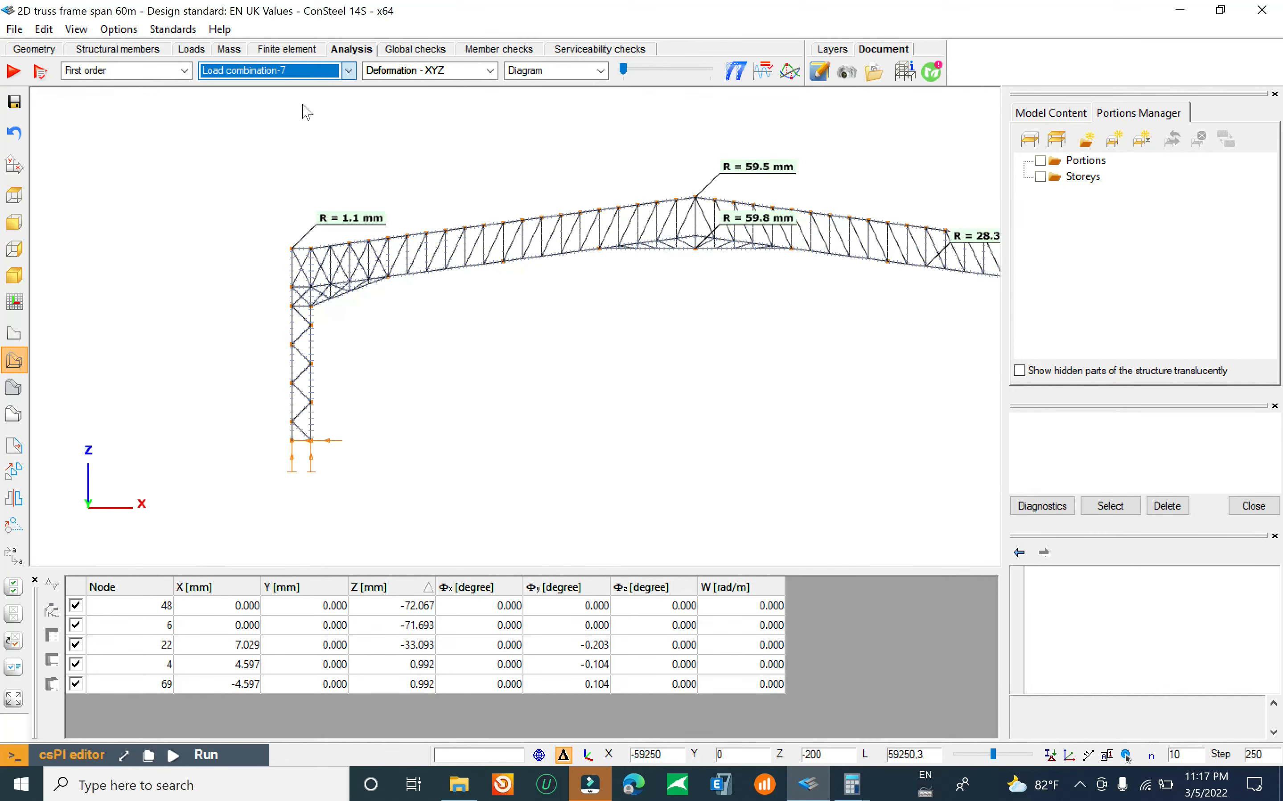
Step: Review the frame's deformations for Load combination-8 and Load combination-9
{"action": "left_click", "coordinate": [322, 76]}
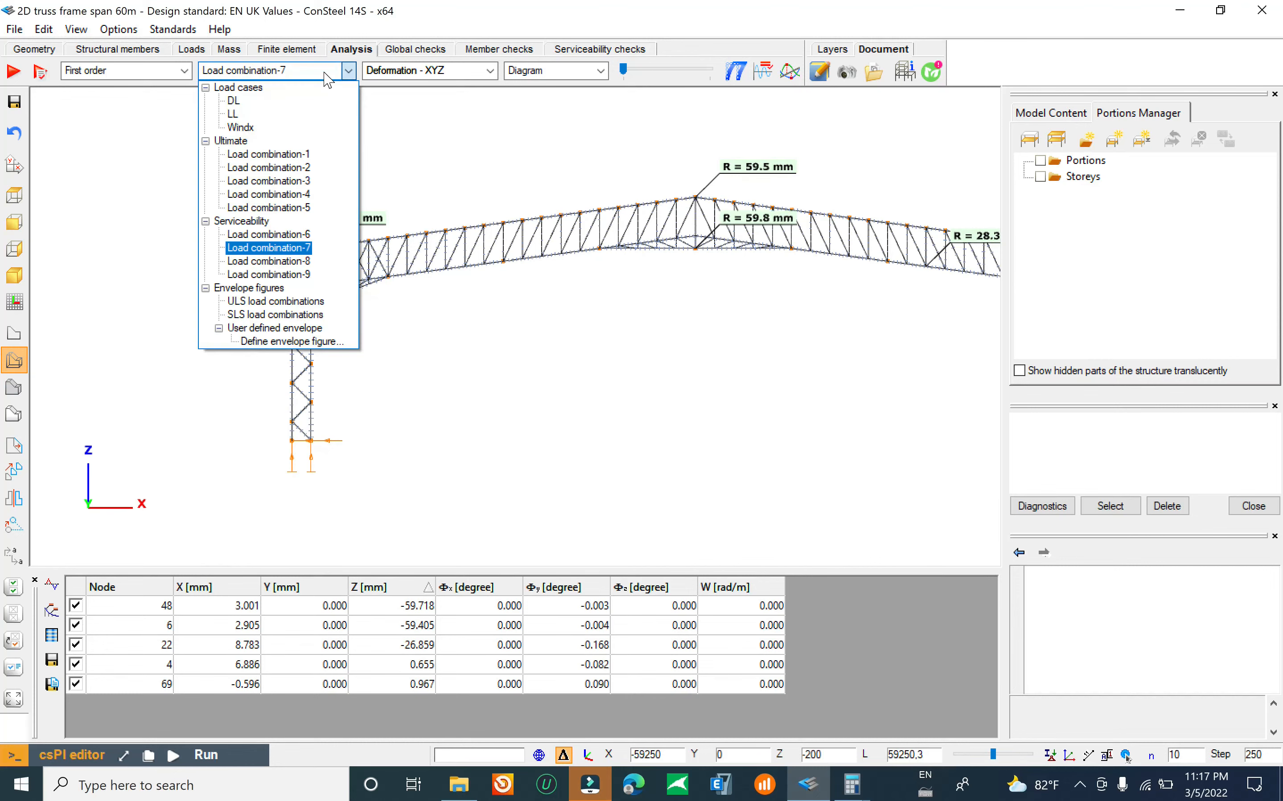
{"action": "left_click", "coordinate": [291, 263]}
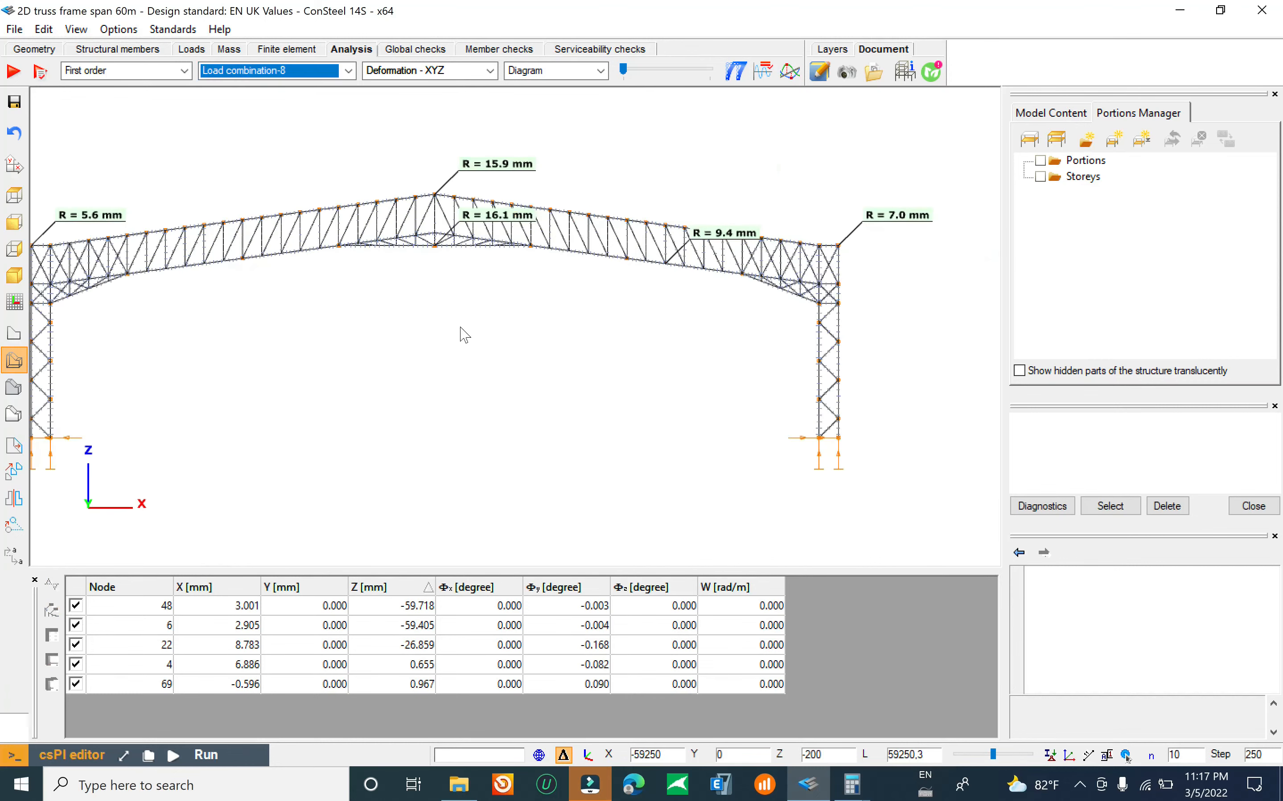
{"action": "left_click", "coordinate": [322, 71]}
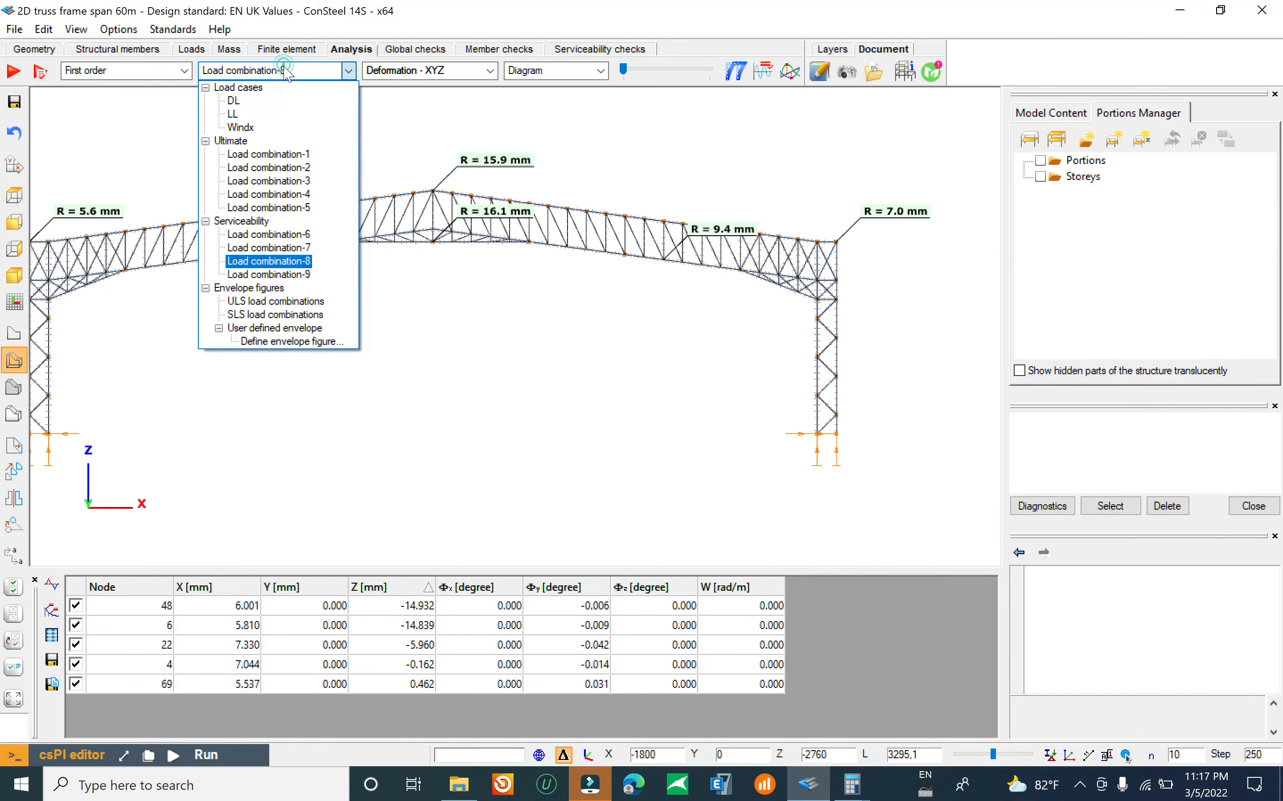
{"action": "left_click", "coordinate": [300, 275]}
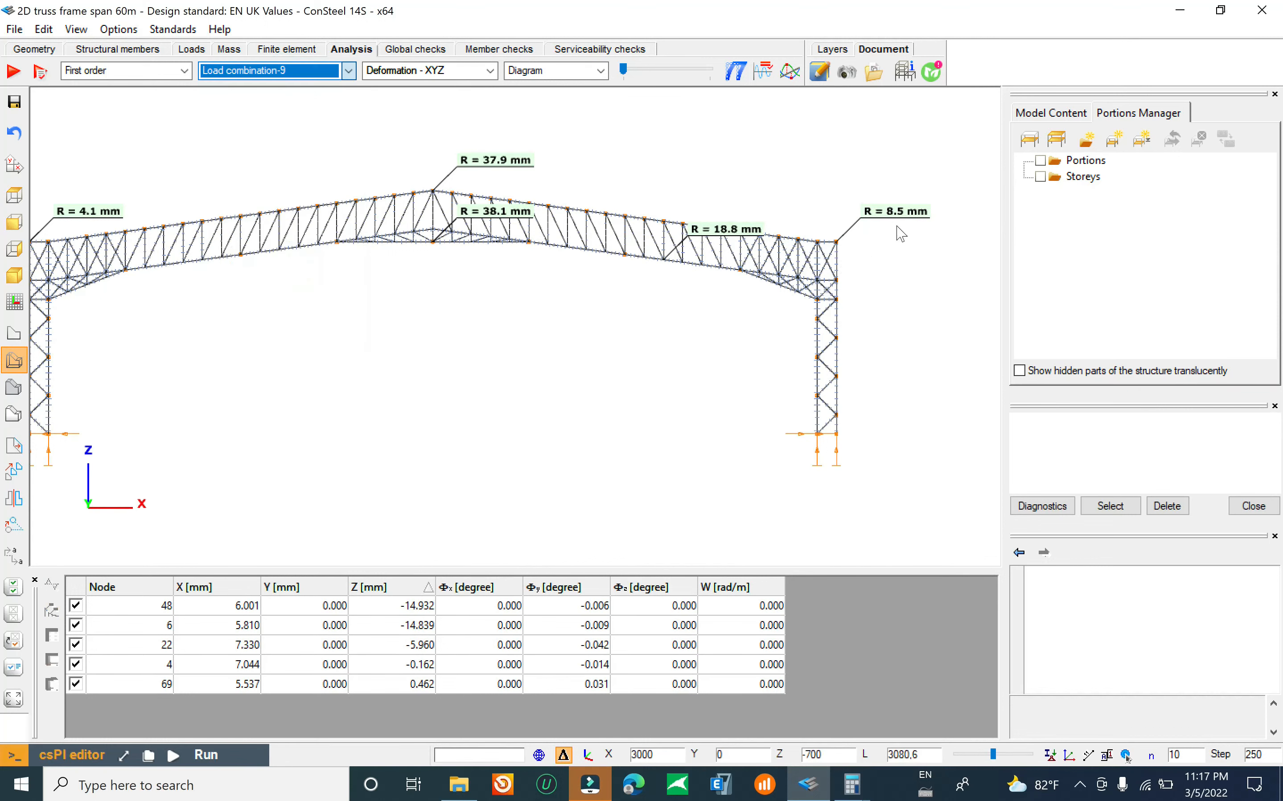
{"action": "scroll", "coordinate": [812, 226], "scroll_direction": "up", "scroll_amount": 2}
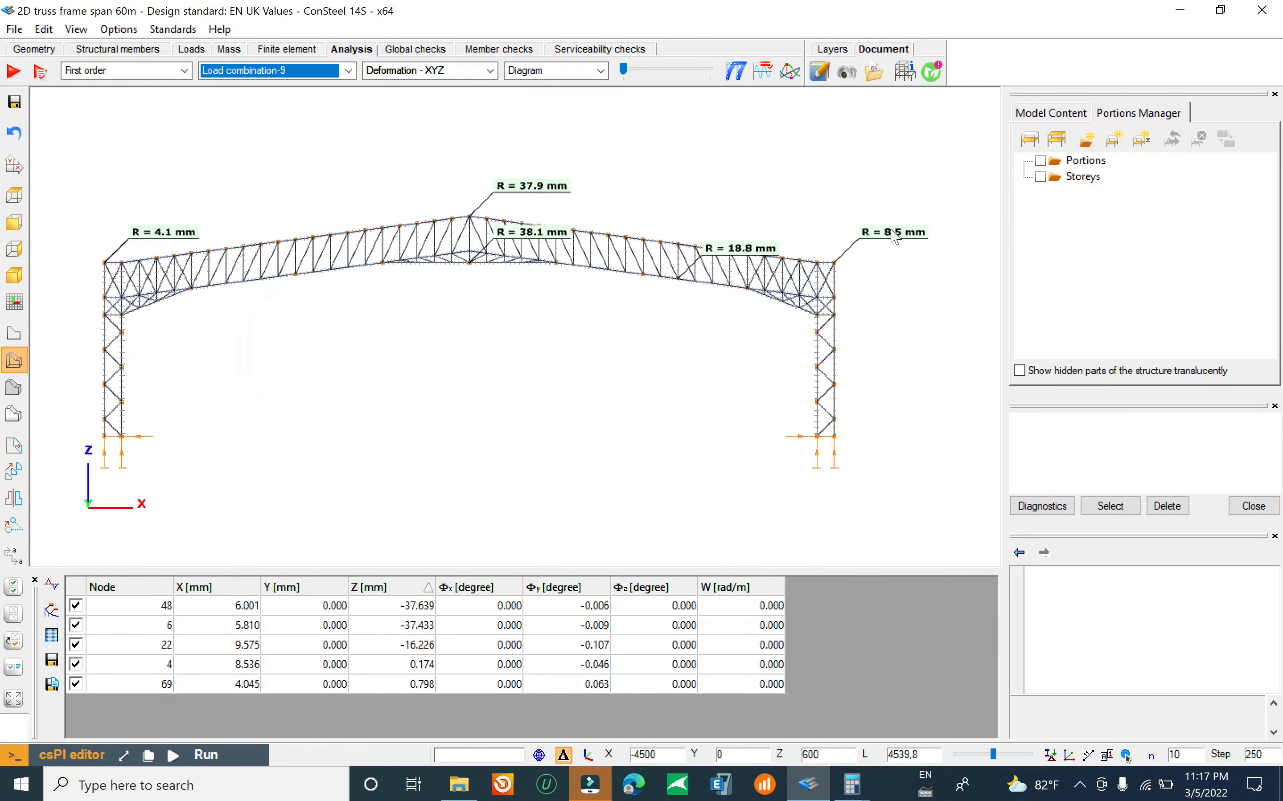
Step: Compare the deformations of Load combination-6 with Load combination-9, inspecting the sway at the right column's eave
{"action": "left_click", "coordinate": [345, 72]}
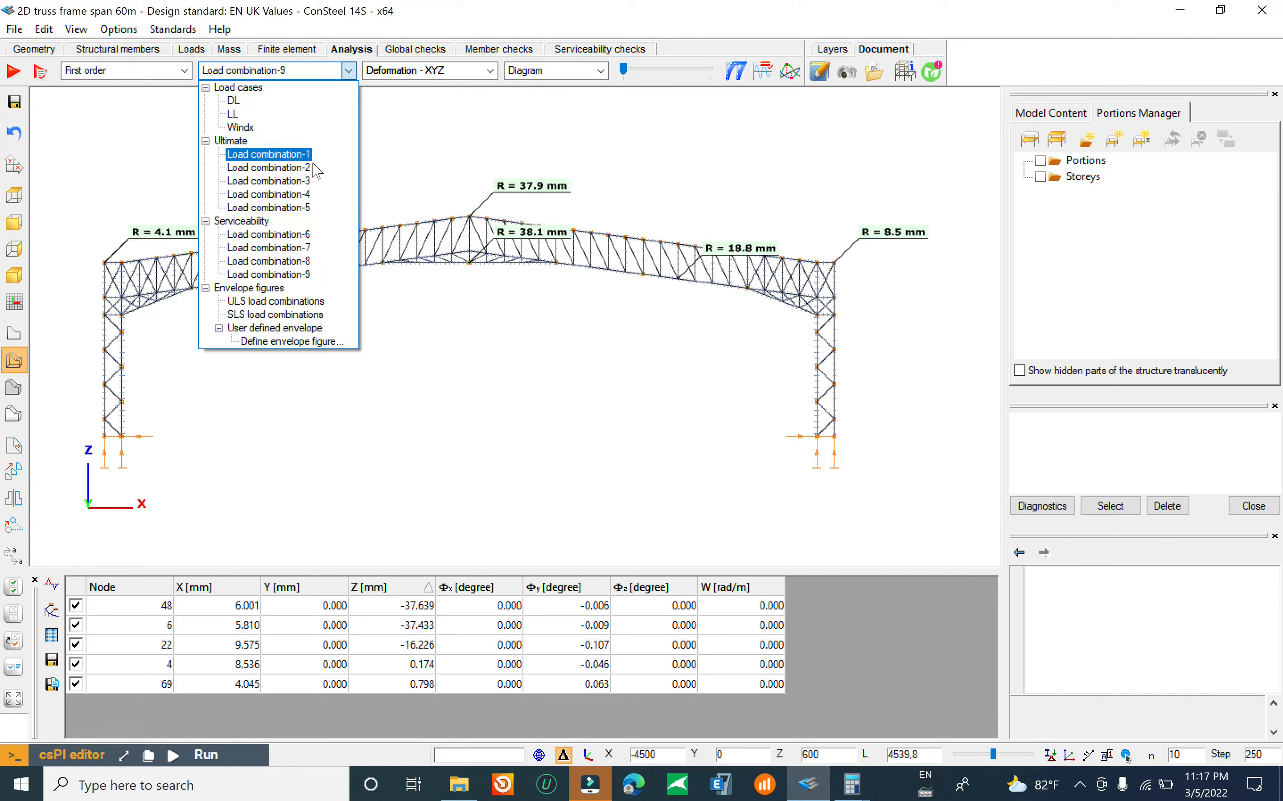
{"action": "left_click", "coordinate": [303, 235]}
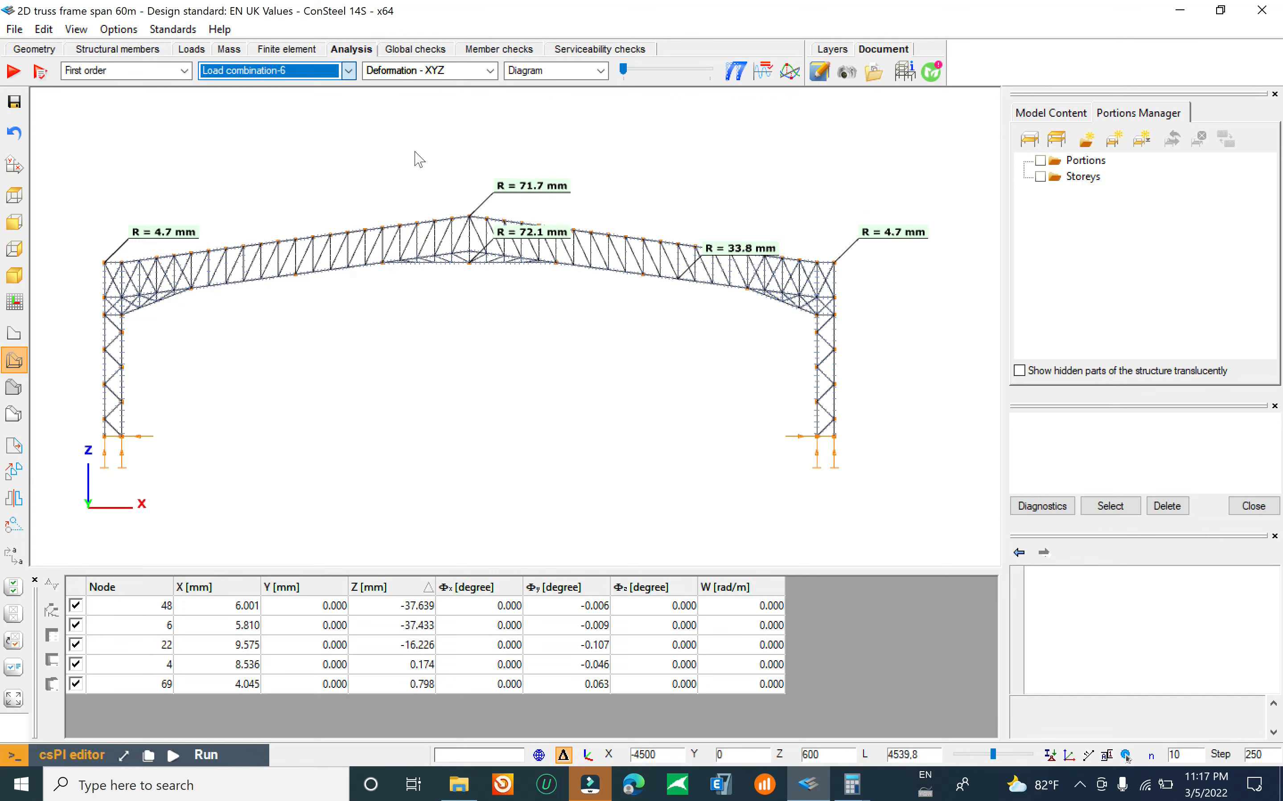
{"action": "left_click", "coordinate": [348, 70]}
{"action": "left_click", "coordinate": [269, 274]}
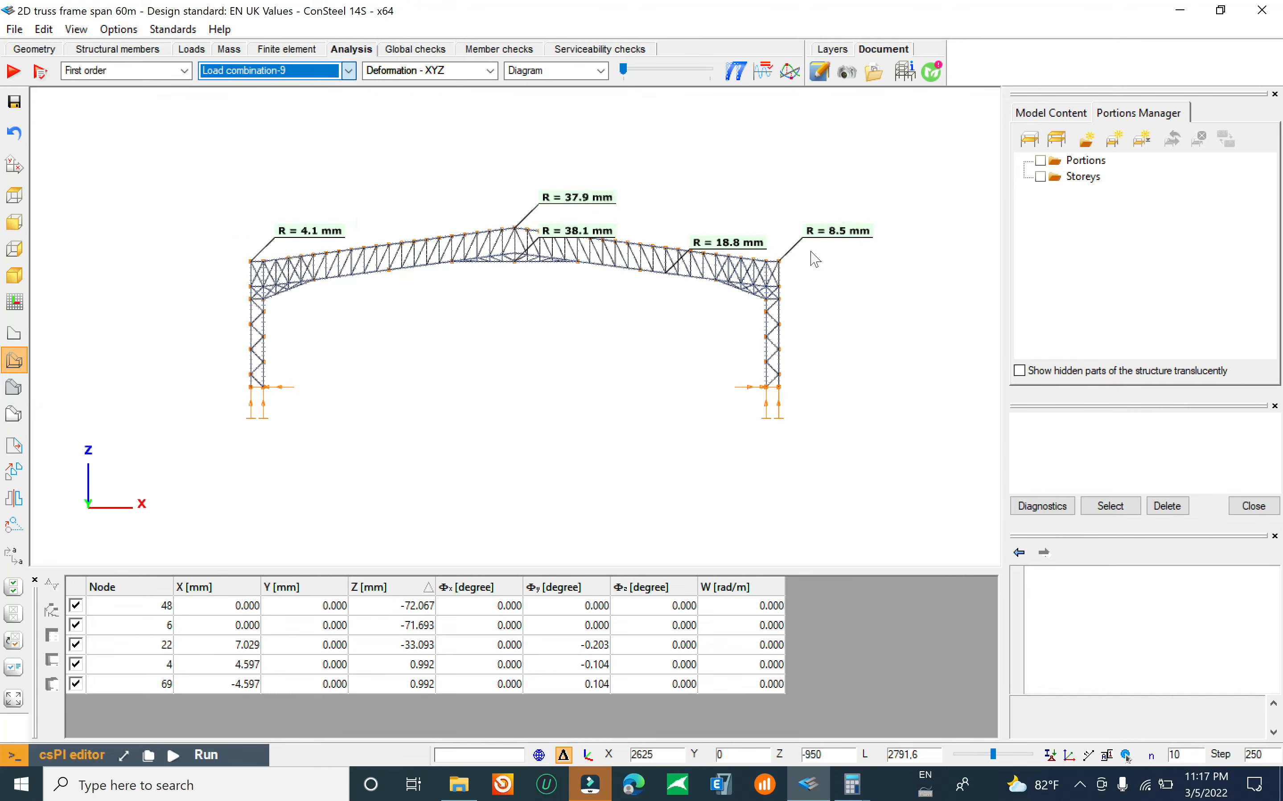
{"action": "scroll", "coordinate": [815, 260], "scroll_direction": "up", "scroll_amount": 3}
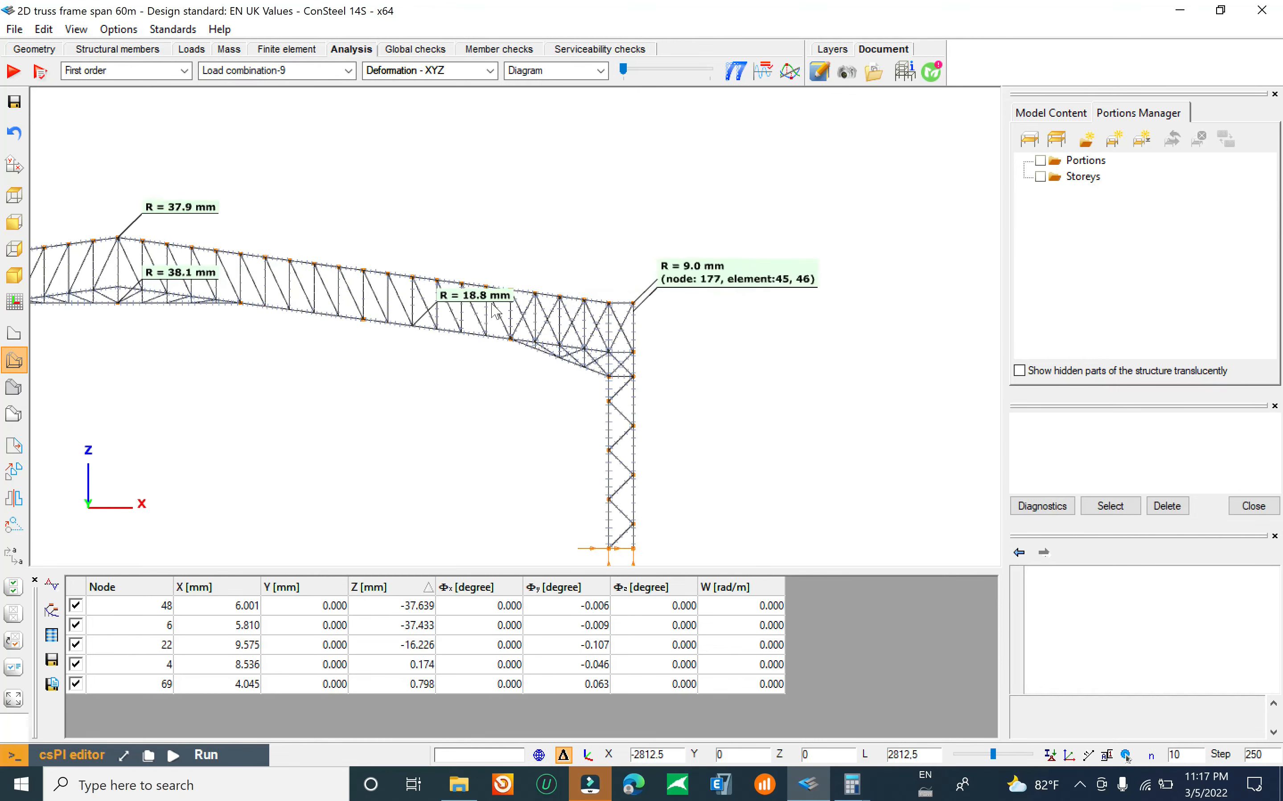
{"action": "scroll", "coordinate": [650, 258], "scroll_direction": "down", "scroll_amount": 3}
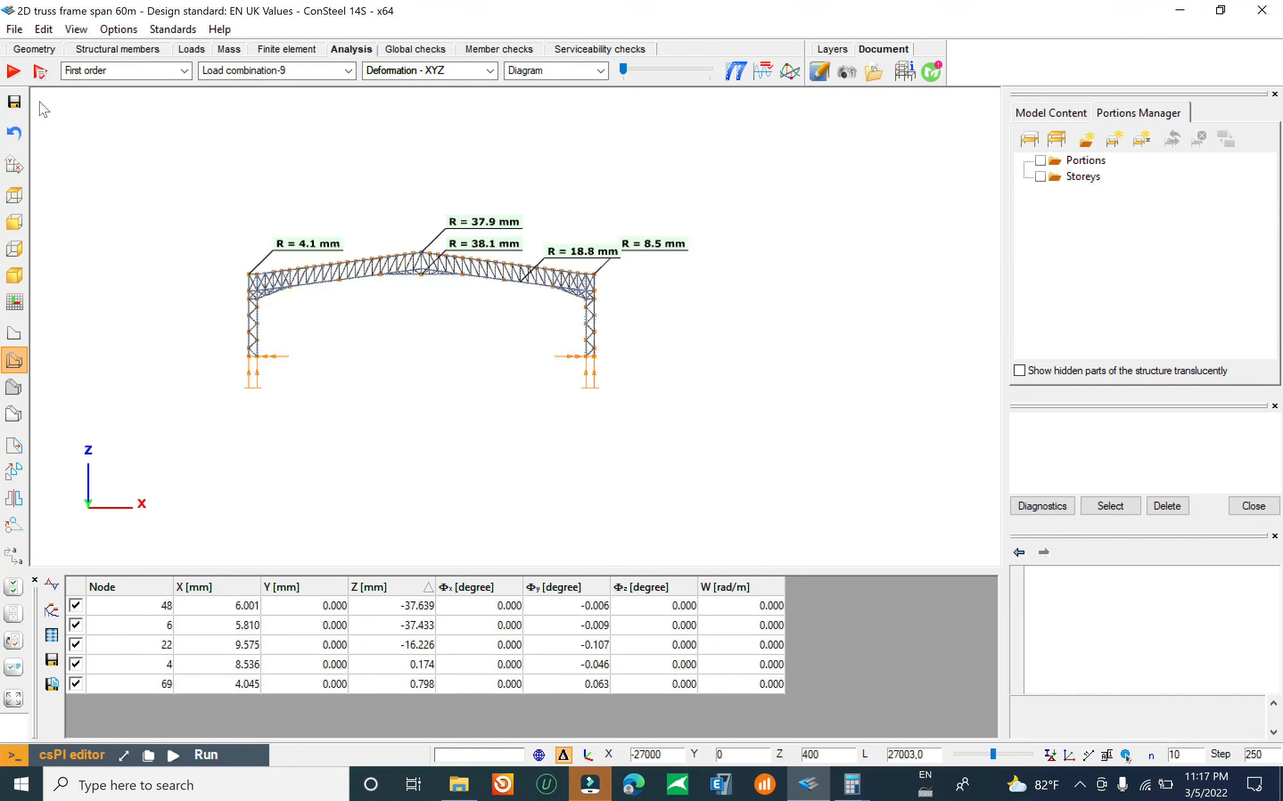
Step: Return to the geometry model and examine the bracing where the left column meets the haunched truss
{"action": "left_click", "coordinate": [20, 51]}
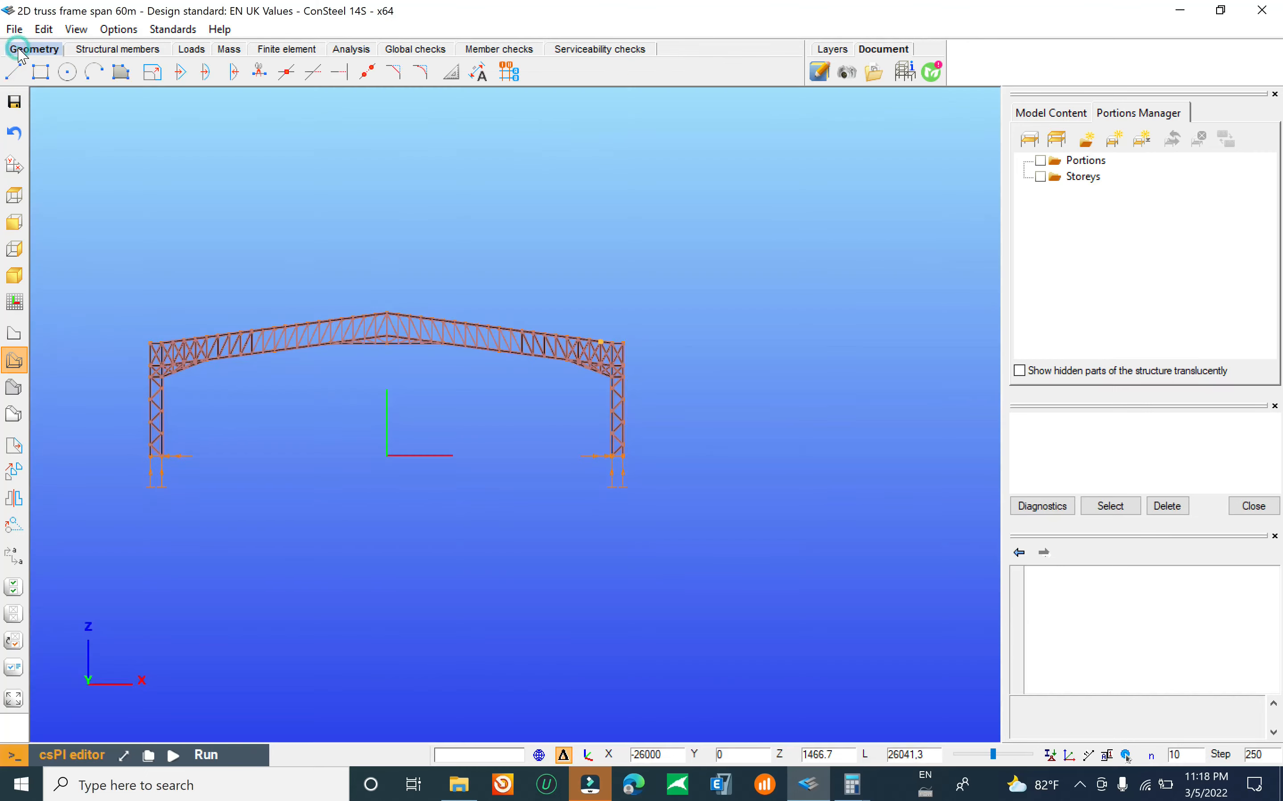
{"action": "scroll", "coordinate": [334, 367], "scroll_direction": "up", "scroll_amount": 10}
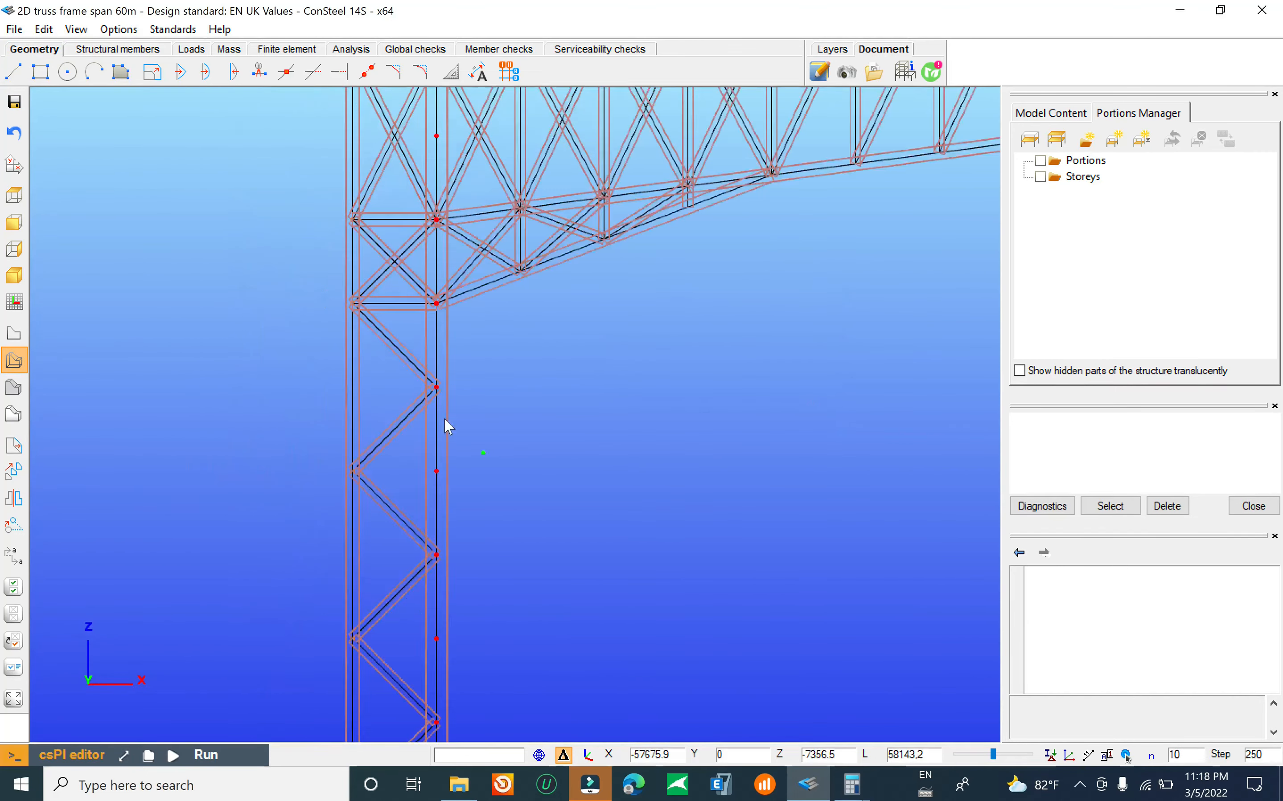
{"action": "scroll", "coordinate": [438, 328], "scroll_direction": "down", "scroll_amount": 2}
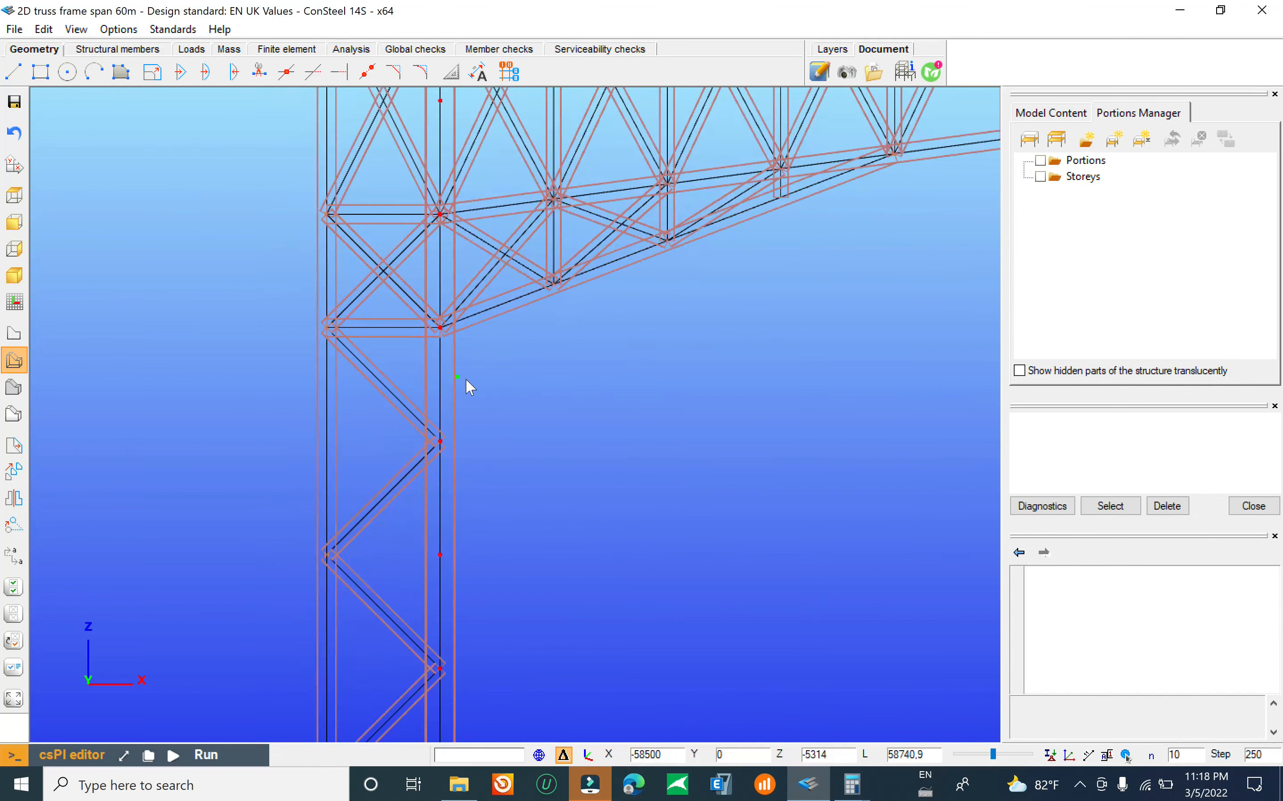
{"action": "scroll", "coordinate": [467, 366], "scroll_direction": "up", "scroll_amount": 5}
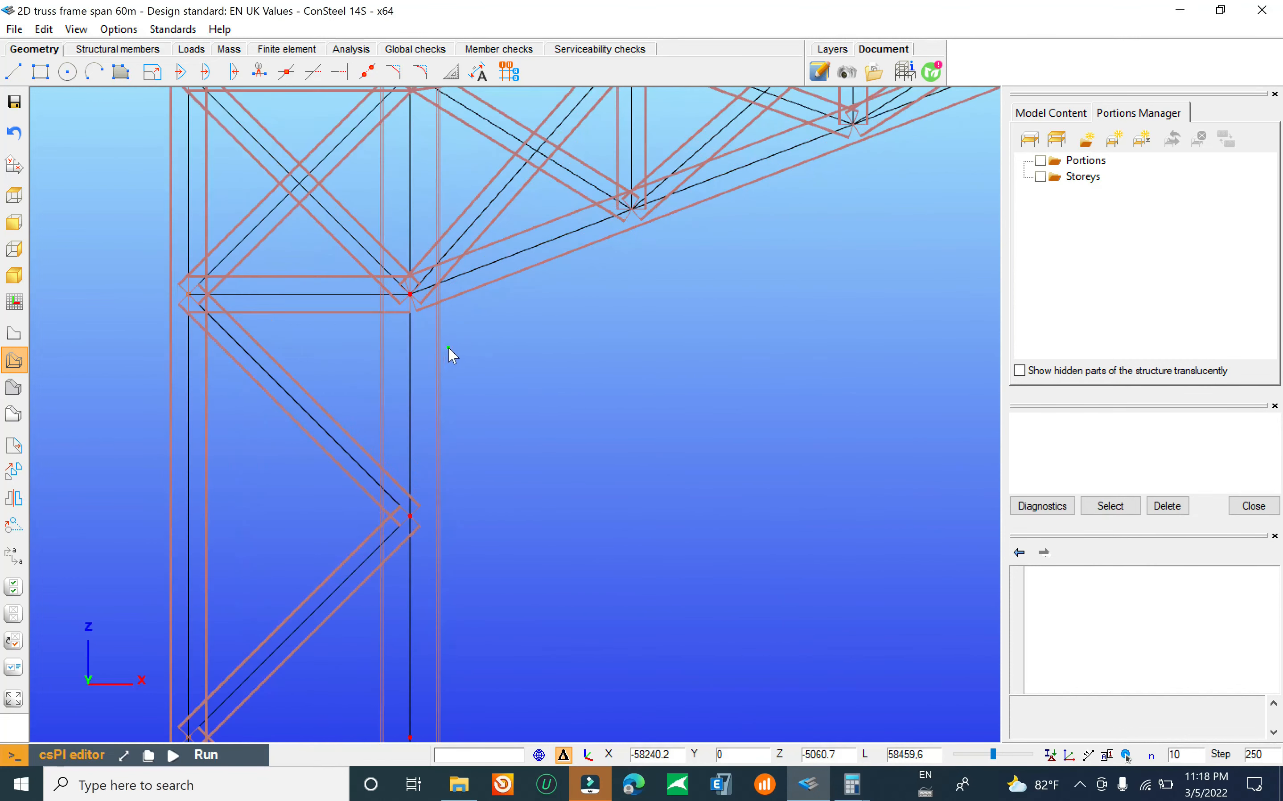
{"action": "scroll", "coordinate": [483, 363], "scroll_direction": "down", "scroll_amount": 3}
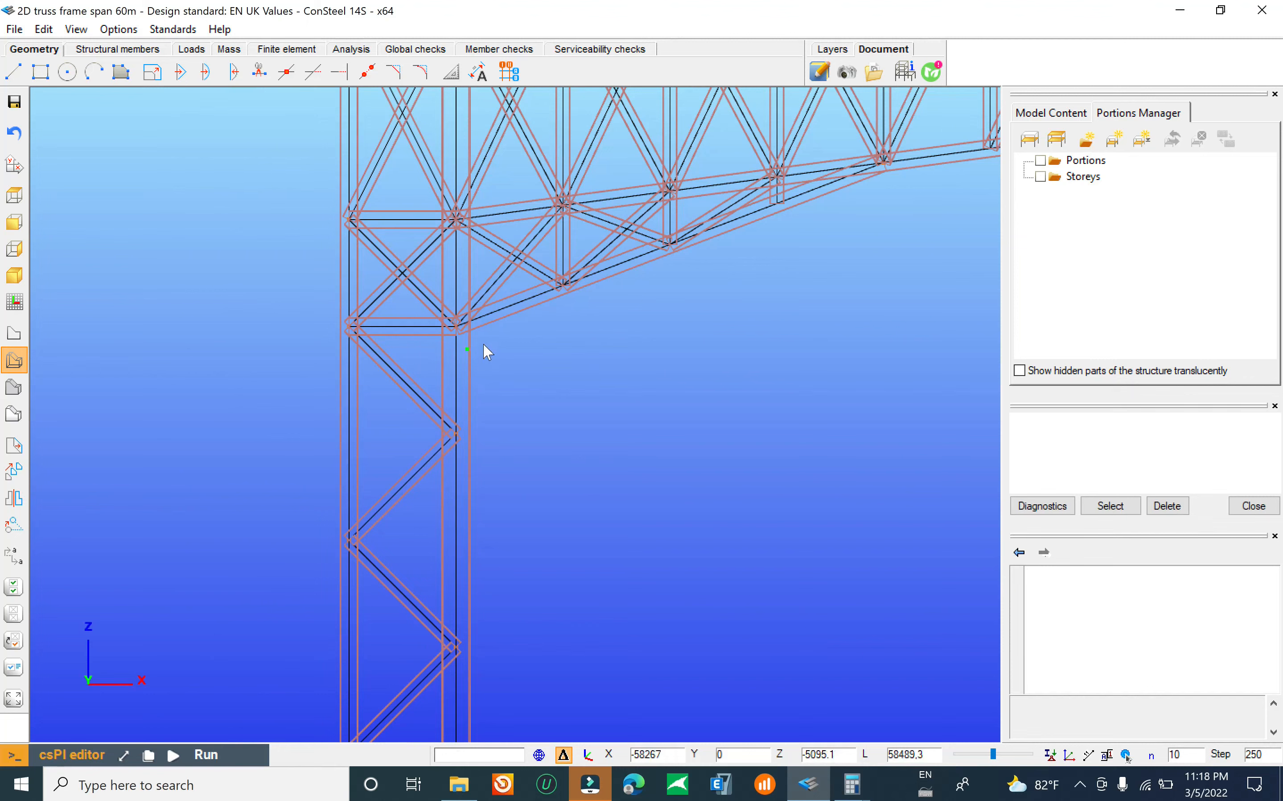
{"action": "scroll", "coordinate": [483, 358], "scroll_direction": "down", "scroll_amount": 3}
{"action": "scroll", "coordinate": [498, 366], "scroll_direction": "up", "scroll_amount": 3}
{"action": "scroll", "coordinate": [460, 303], "scroll_direction": "up", "scroll_amount": 3}
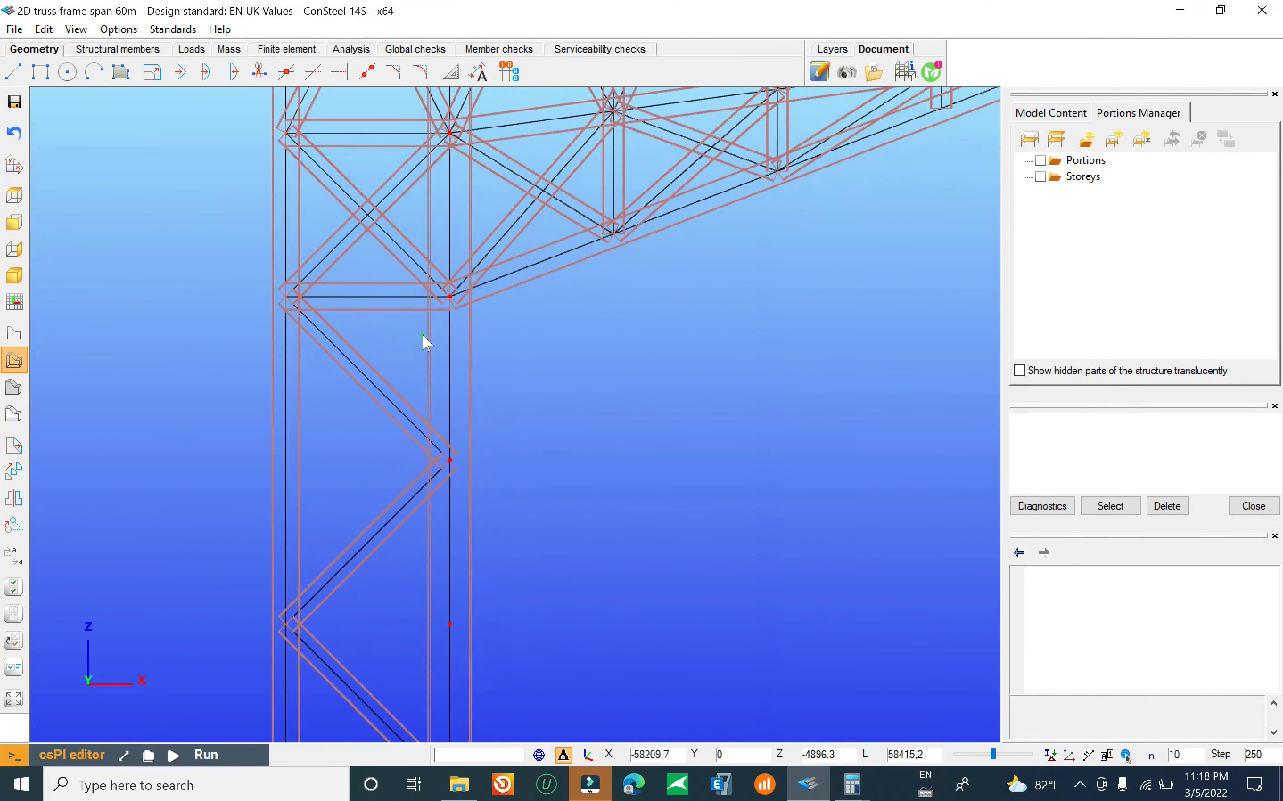
{"action": "scroll", "coordinate": [424, 338], "scroll_direction": "down", "scroll_amount": 3}
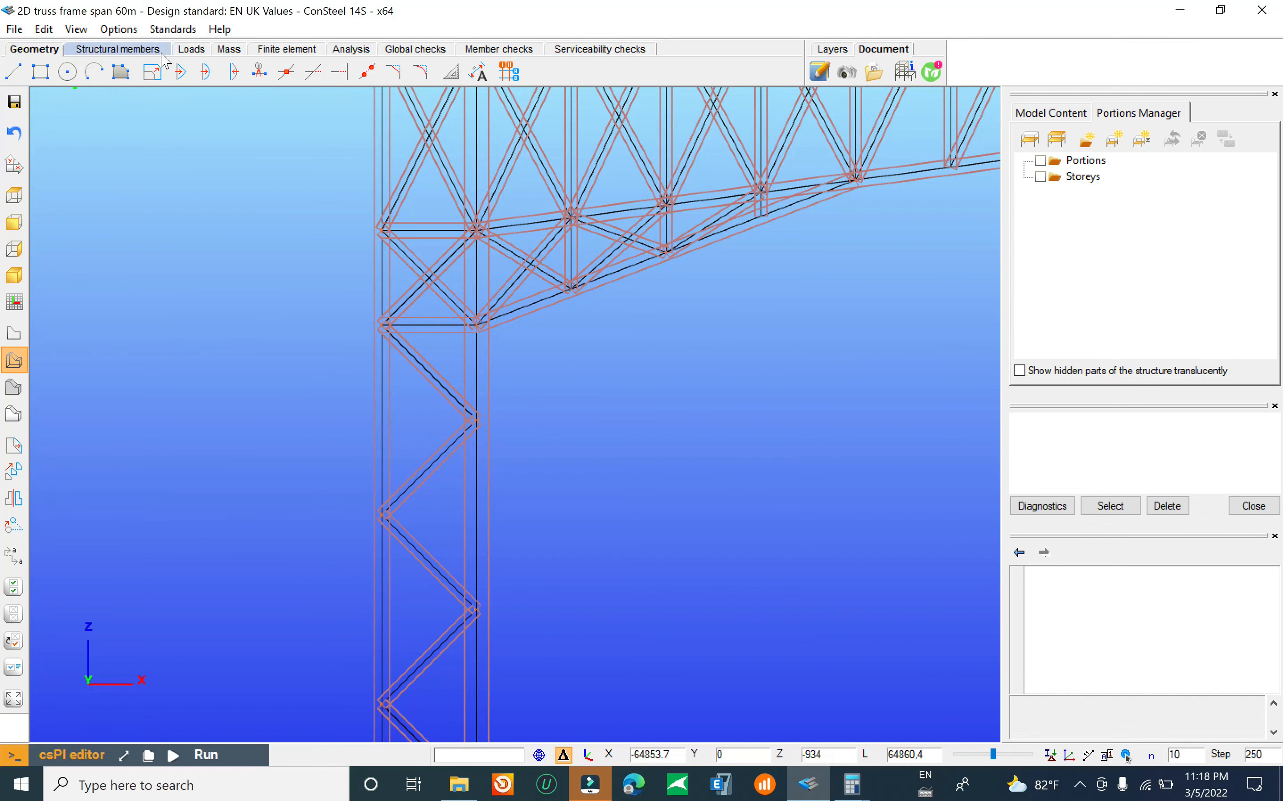
Step: Check the section of the rising diagonal in the left column's cross-braced panel at haunch level, and deselect it
{"action": "scroll", "coordinate": [507, 318], "scroll_direction": "up", "scroll_amount": 5}
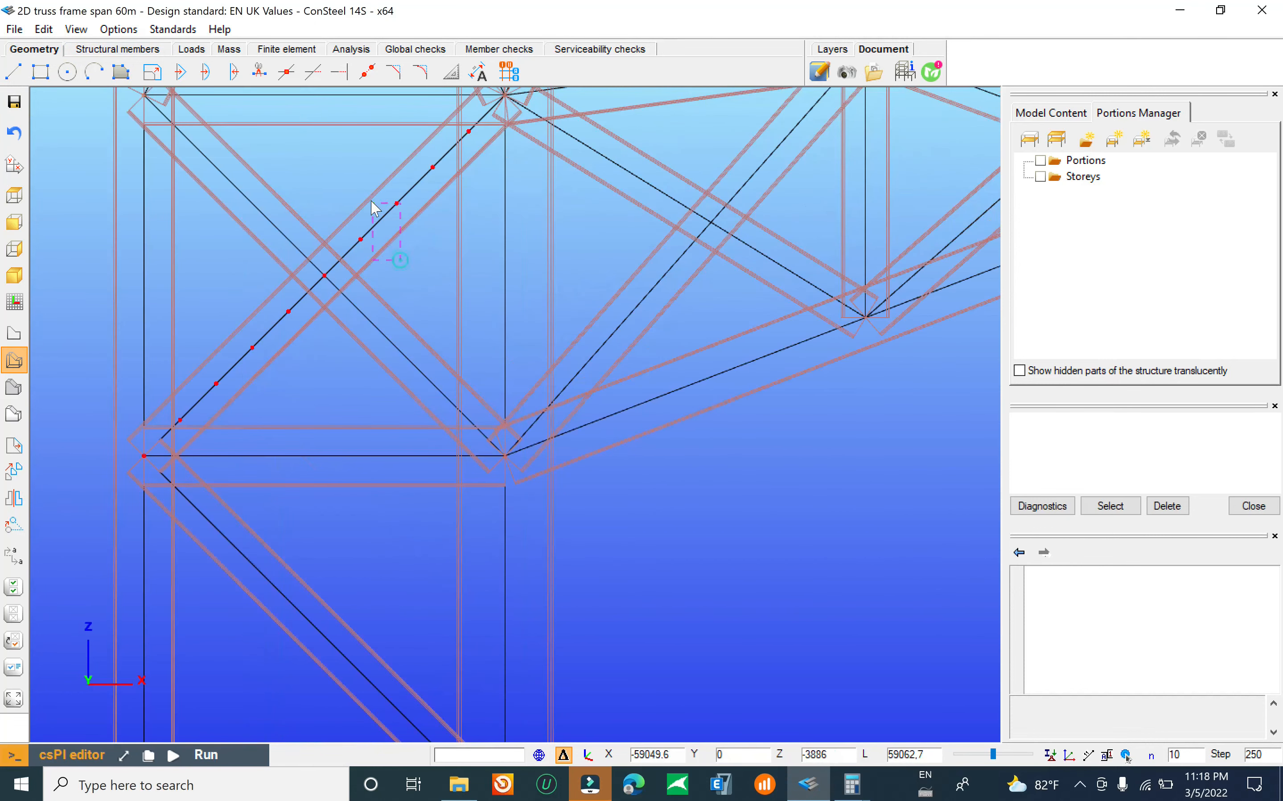
{"action": "left_click", "coordinate": [369, 187]}
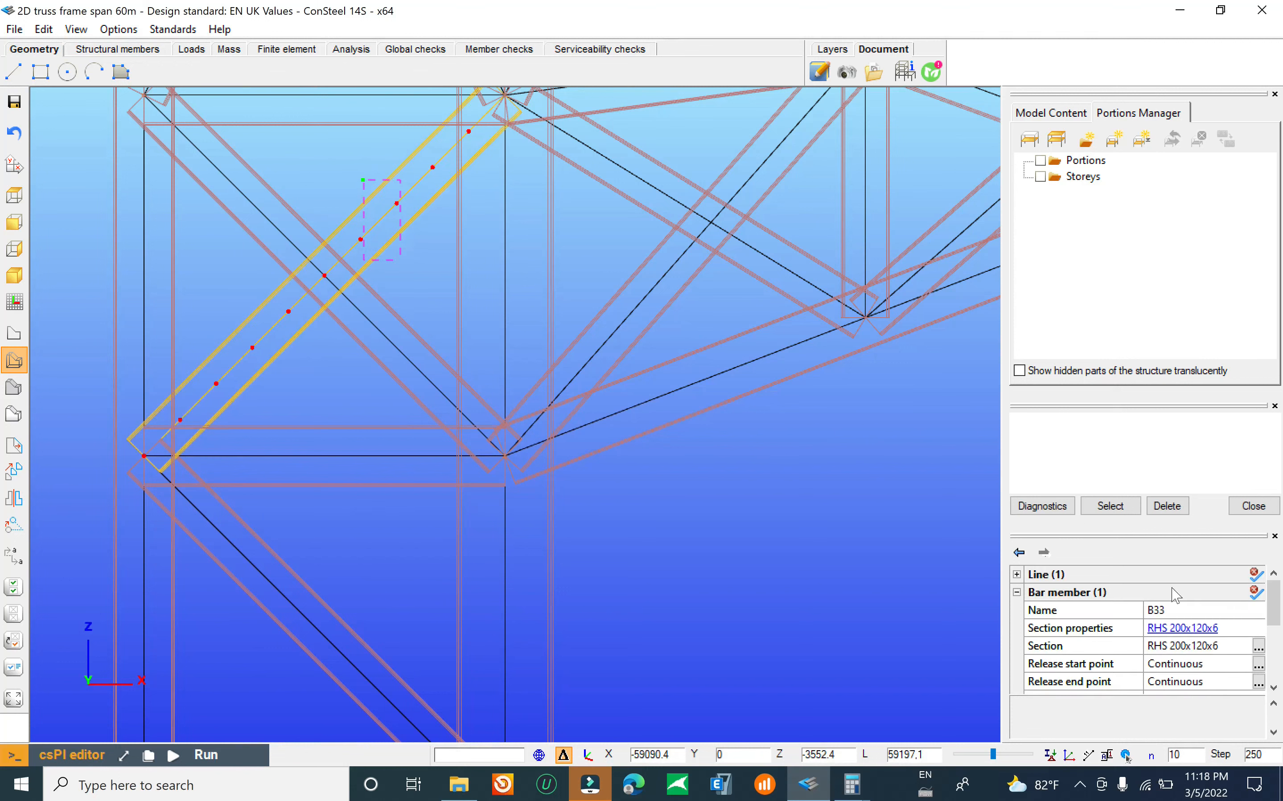
{"action": "scroll", "coordinate": [487, 318], "scroll_direction": "down", "scroll_amount": 6}
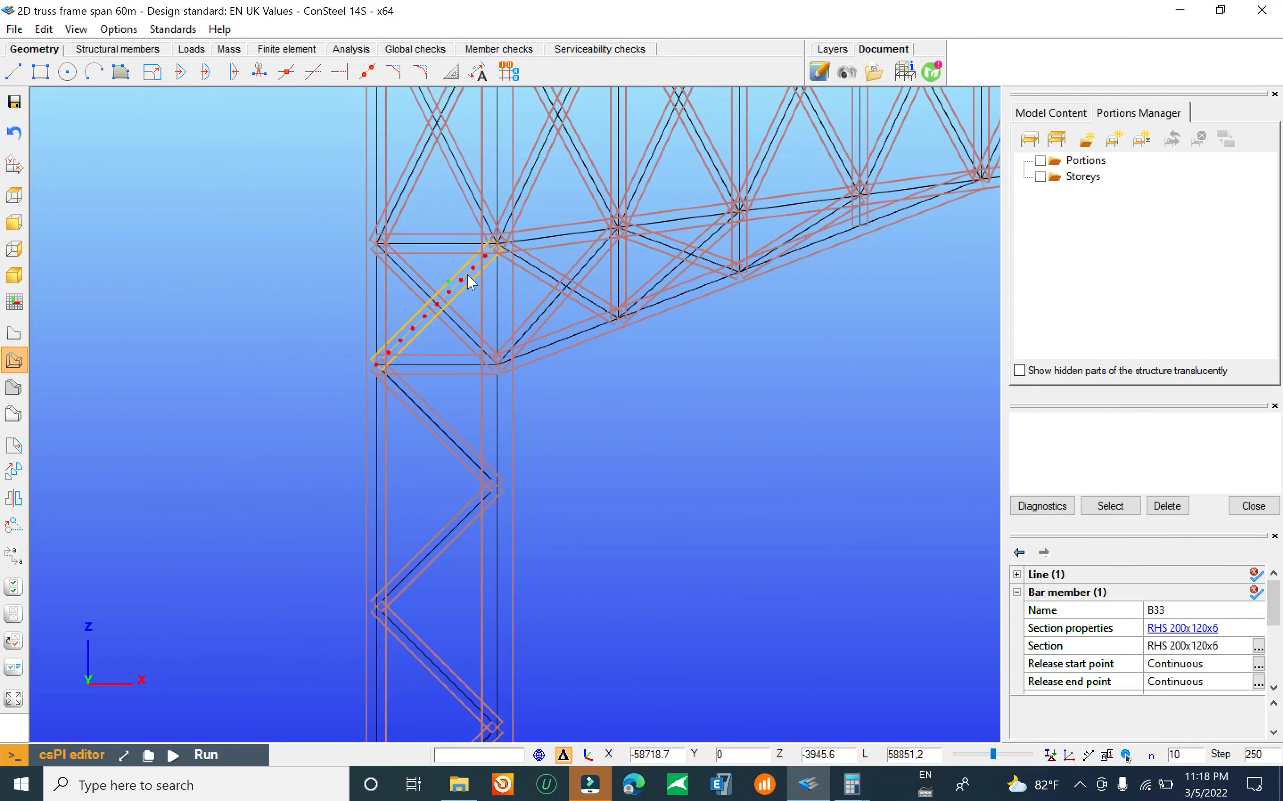
{"action": "left_click", "coordinate": [467, 275]}
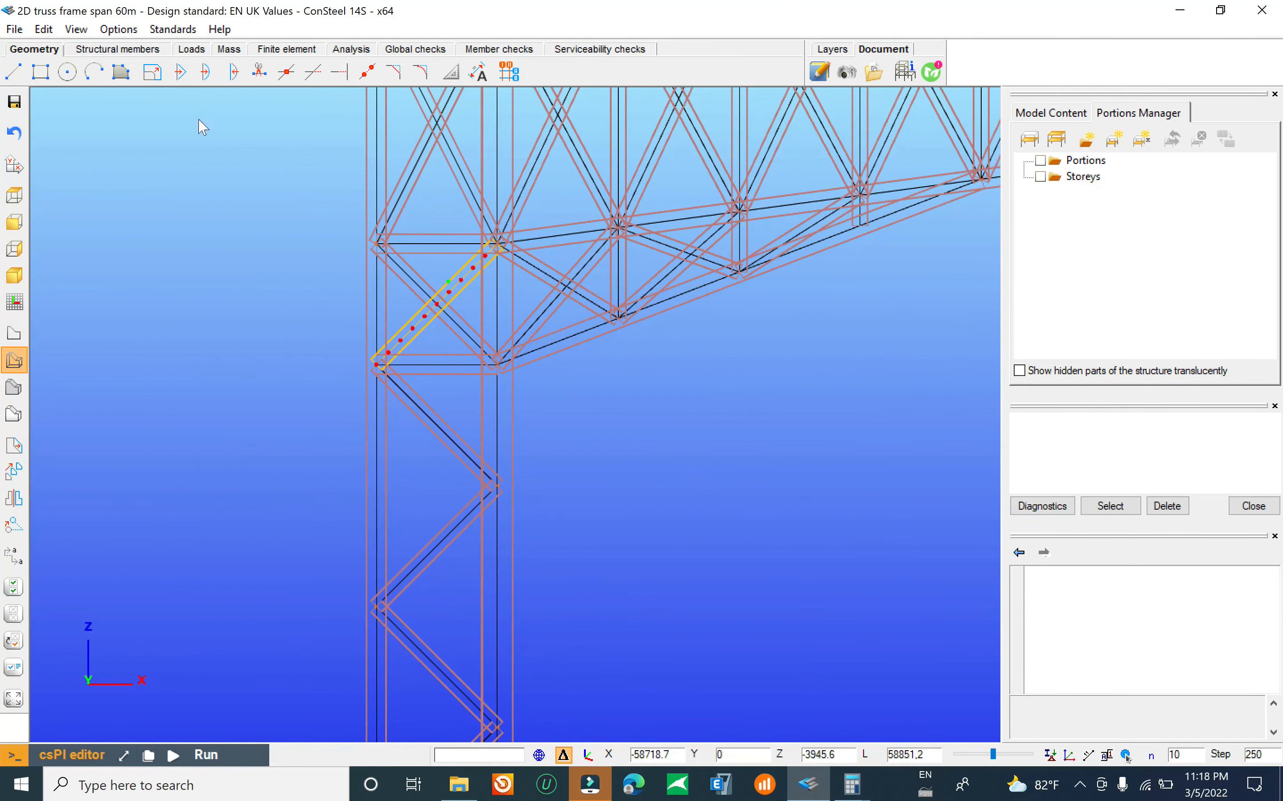
Step: Draw an RHS 200x120x6 beam in the left column from the inner chord's haunch-bottom node down to the outer chord, crossing the existing diagonal
{"action": "left_click", "coordinate": [127, 49]}
{"action": "left_click", "coordinate": [72, 73]}
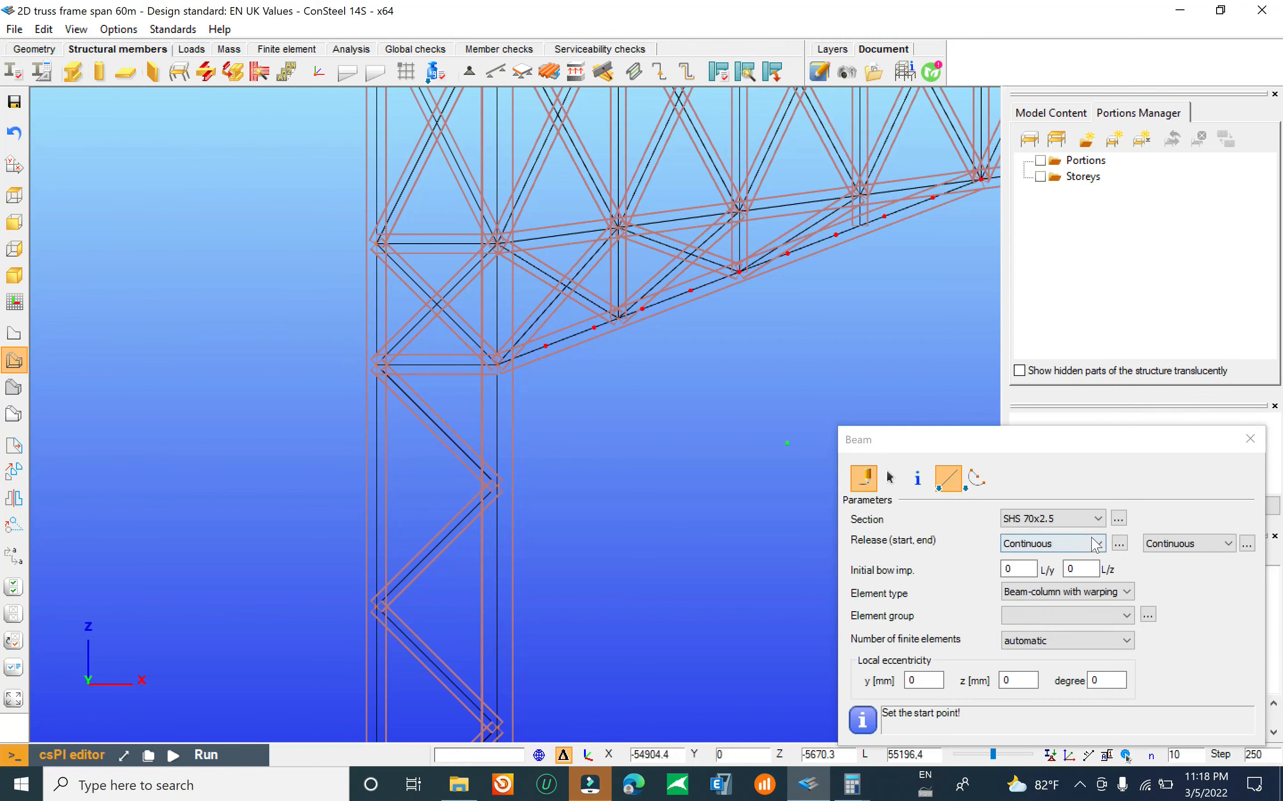
{"action": "left_click", "coordinate": [1076, 518]}
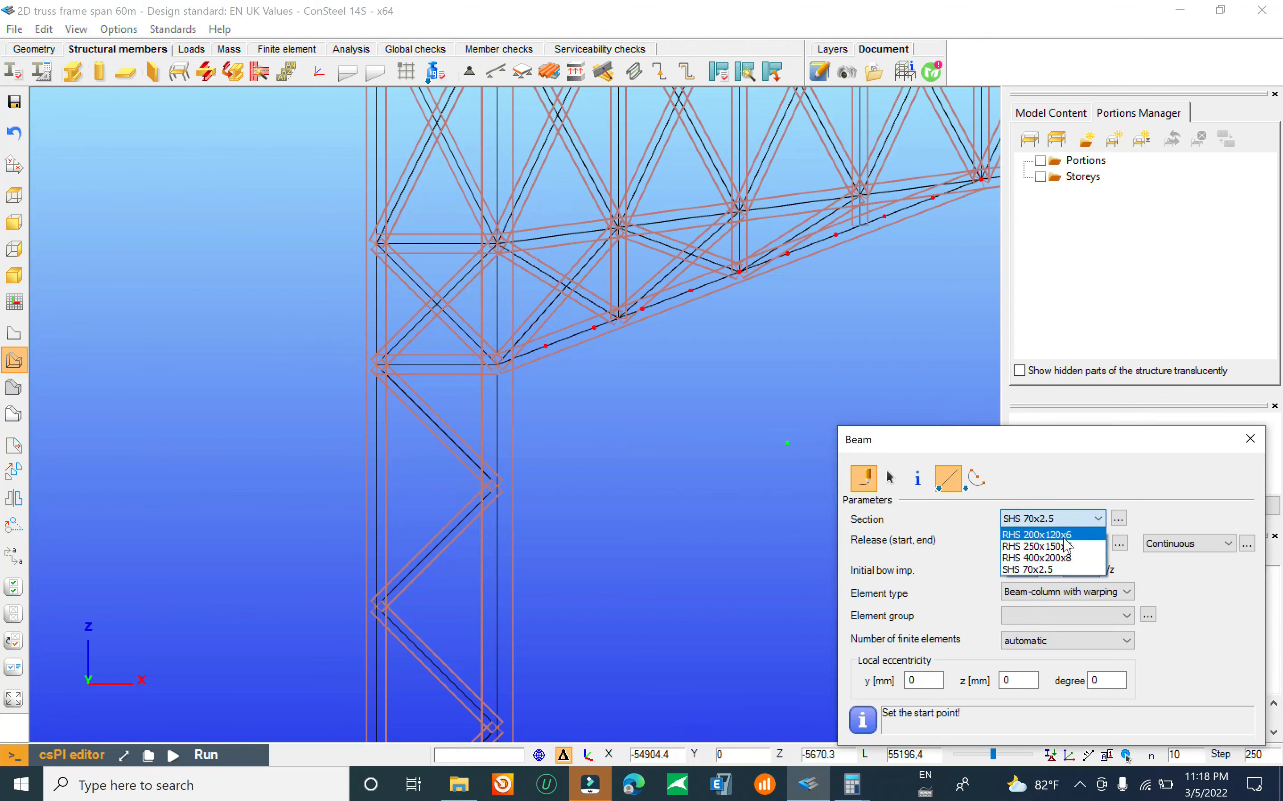
{"action": "left_click", "coordinate": [1076, 535]}
{"action": "scroll", "coordinate": [517, 383], "scroll_direction": "down", "scroll_amount": 2}
{"action": "scroll", "coordinate": [530, 362], "scroll_direction": "up", "scroll_amount": 3}
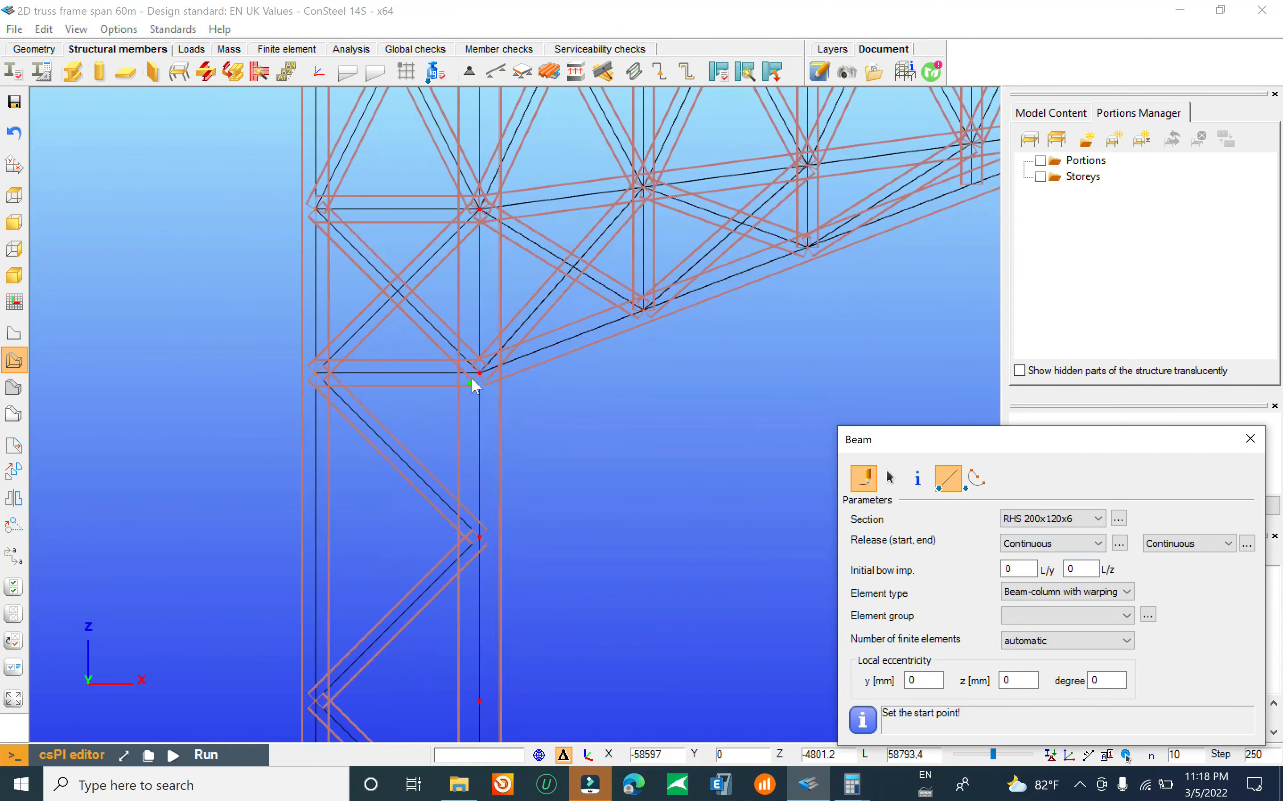
{"action": "left_click", "coordinate": [444, 393]}
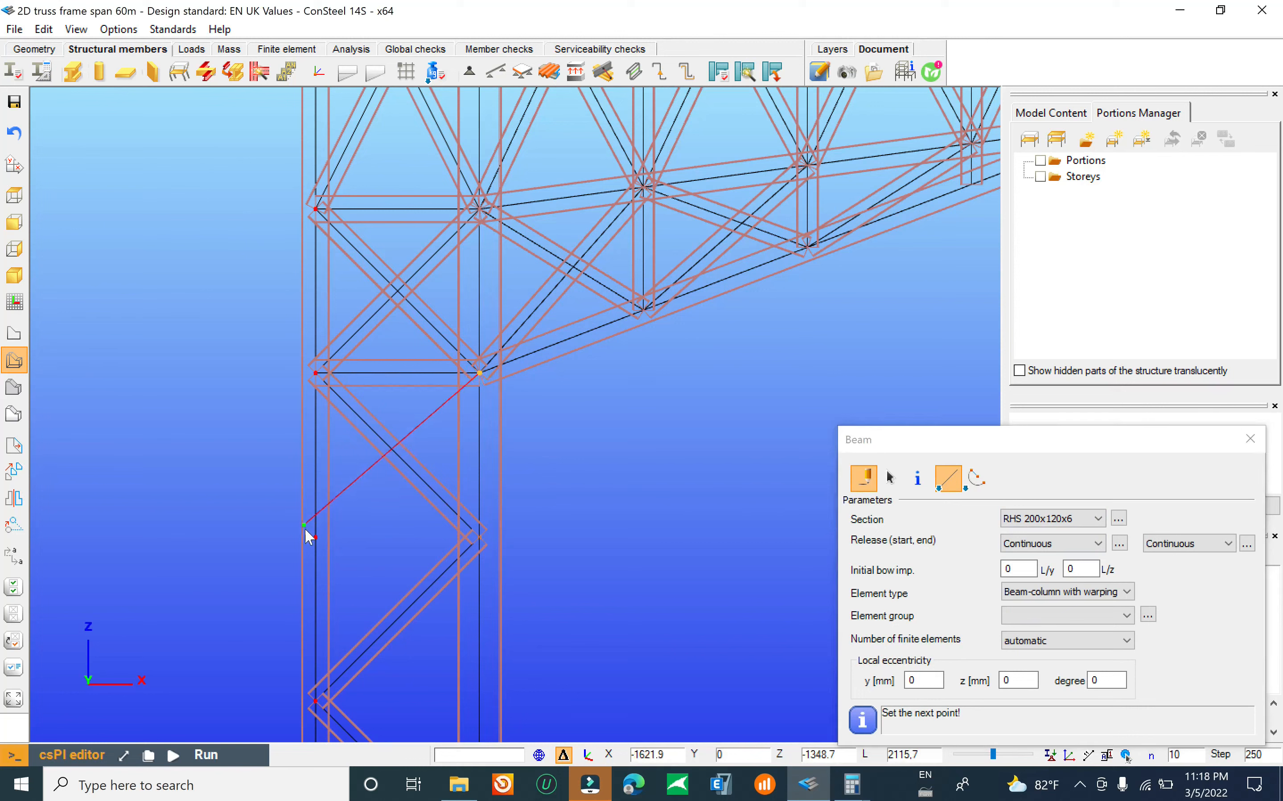
{"action": "left_click", "coordinate": [319, 547]}
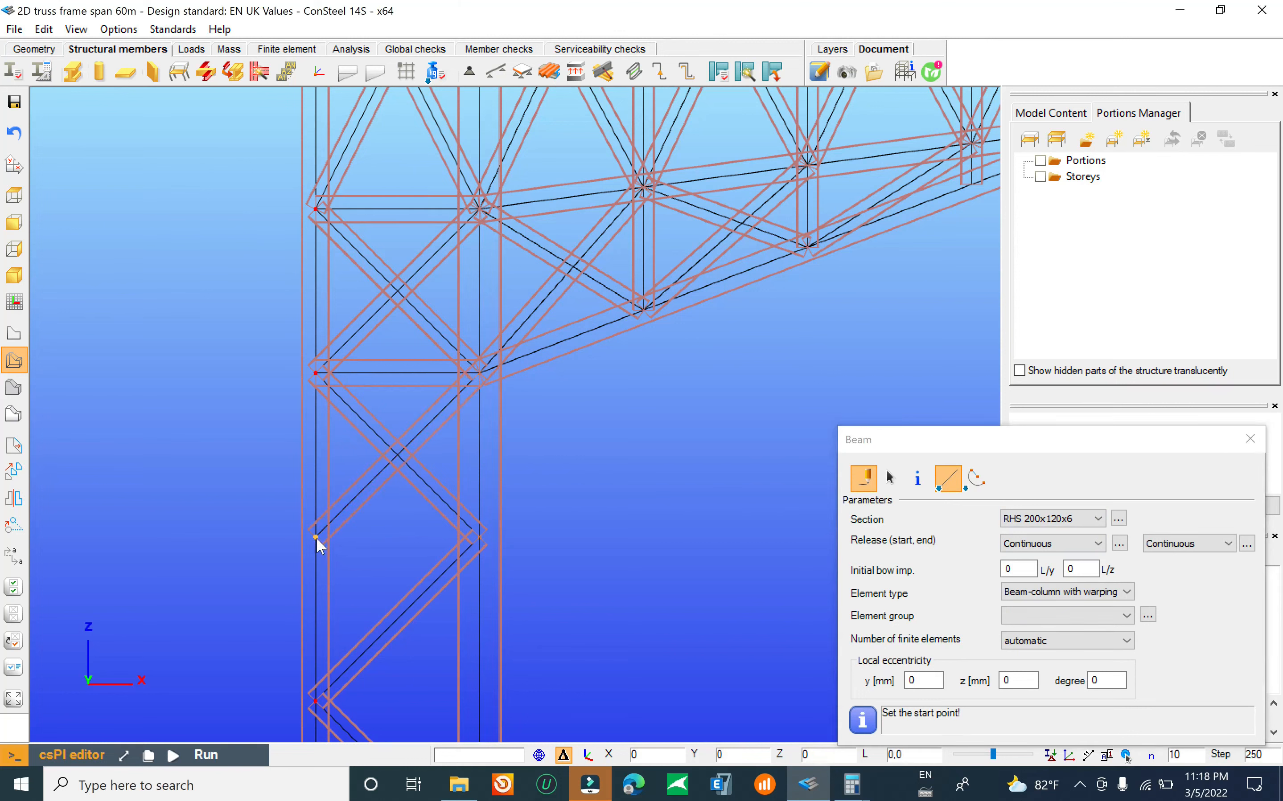
Step: Draw a horizontal RHS 200x120x6 beam across the left column at the lower end of the cross-braced panel below the haunch
{"action": "left_click", "coordinate": [314, 535]}
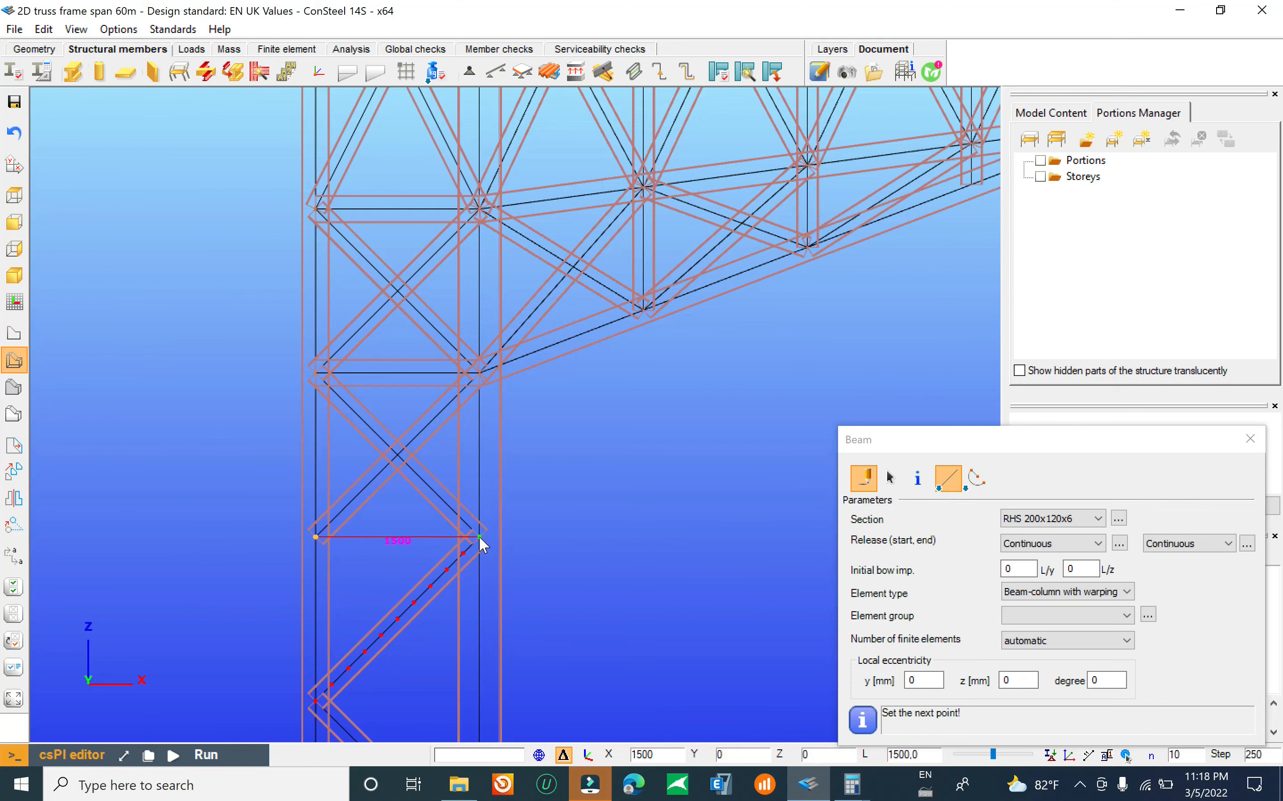
{"action": "scroll", "coordinate": [480, 544], "scroll_direction": "down", "scroll_amount": 3}
{"action": "scroll", "coordinate": [416, 461], "scroll_direction": "up", "scroll_amount": 3}
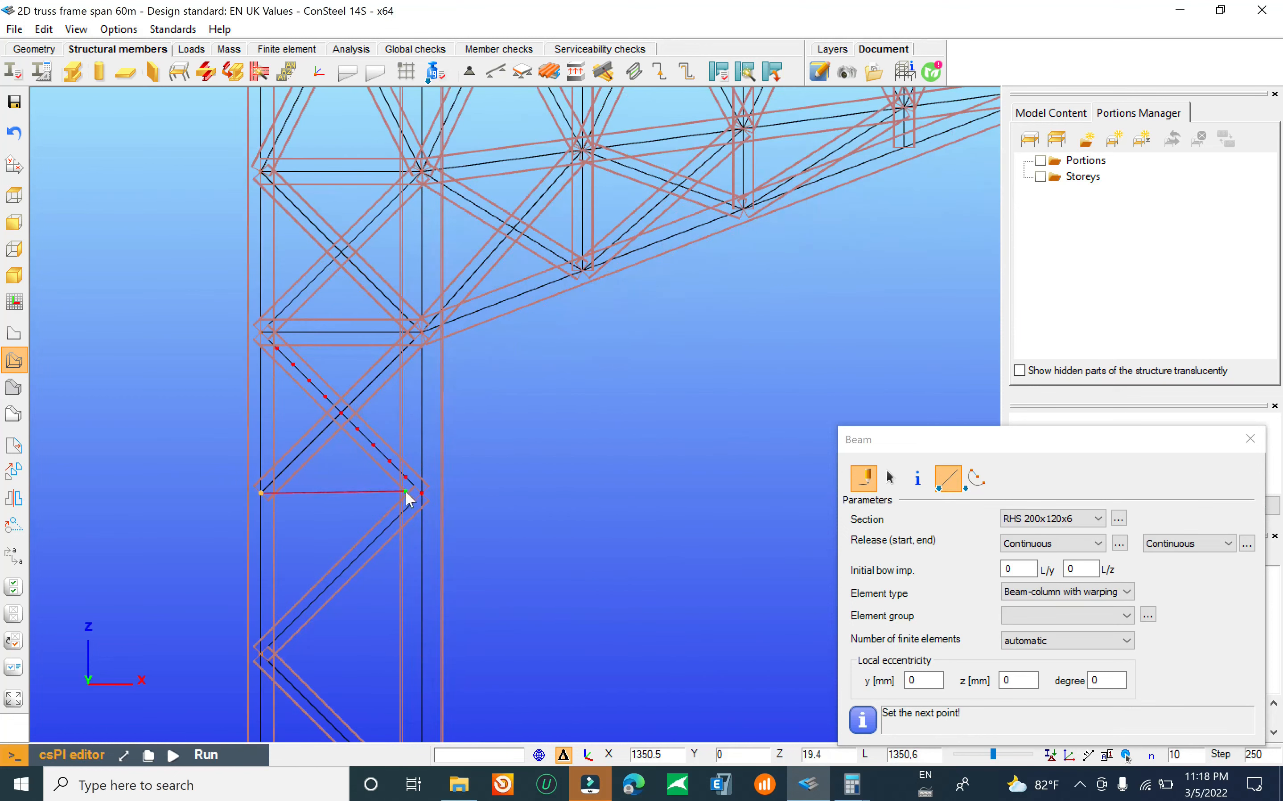
{"action": "left_click", "coordinate": [317, 492]}
{"action": "scroll", "coordinate": [323, 487], "scroll_direction": "down", "scroll_amount": 3}
{"action": "scroll", "coordinate": [377, 474], "scroll_direction": "up", "scroll_amount": 2}
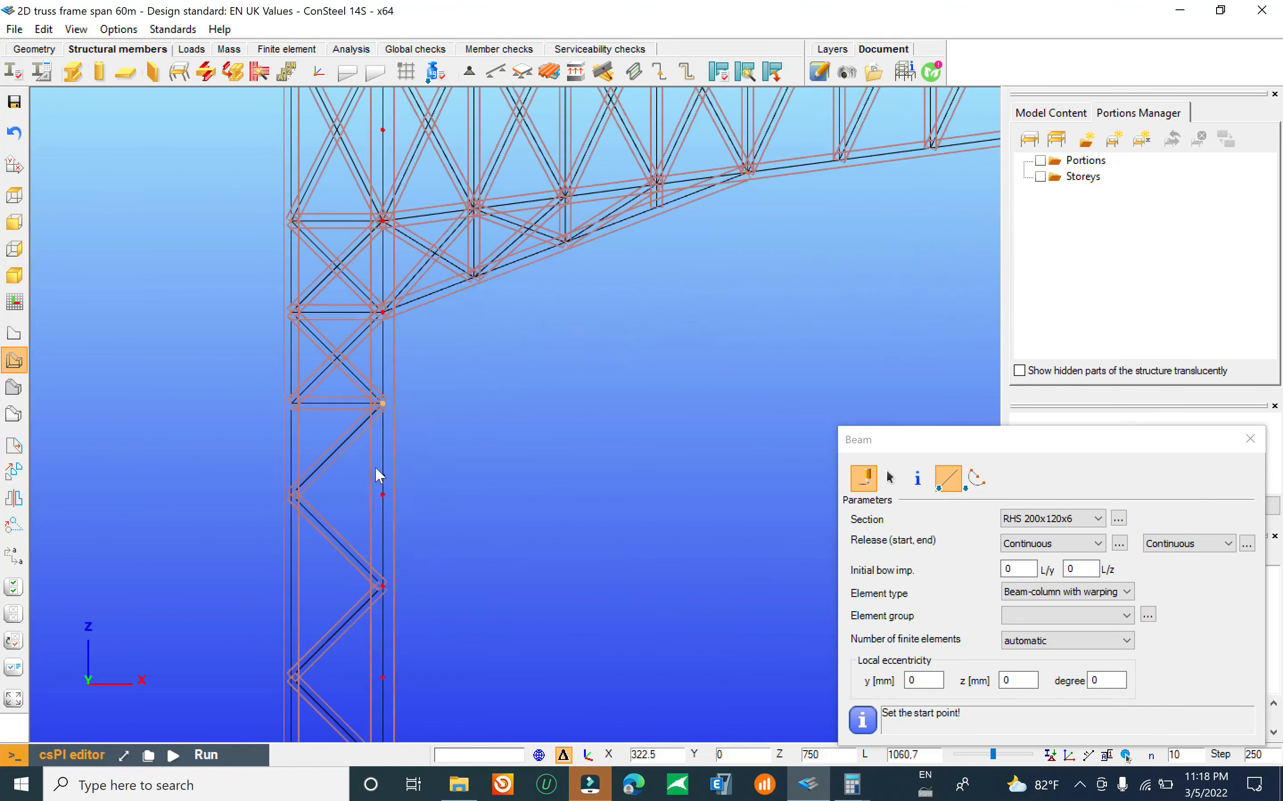
{"action": "left_click", "coordinate": [291, 404]}
{"action": "key", "text": "Escape"}
Step: Examine the left column's cross-braced panel below the haunch and its horizontal strut up close
{"action": "scroll", "coordinate": [339, 366], "scroll_direction": "up", "scroll_amount": 3}
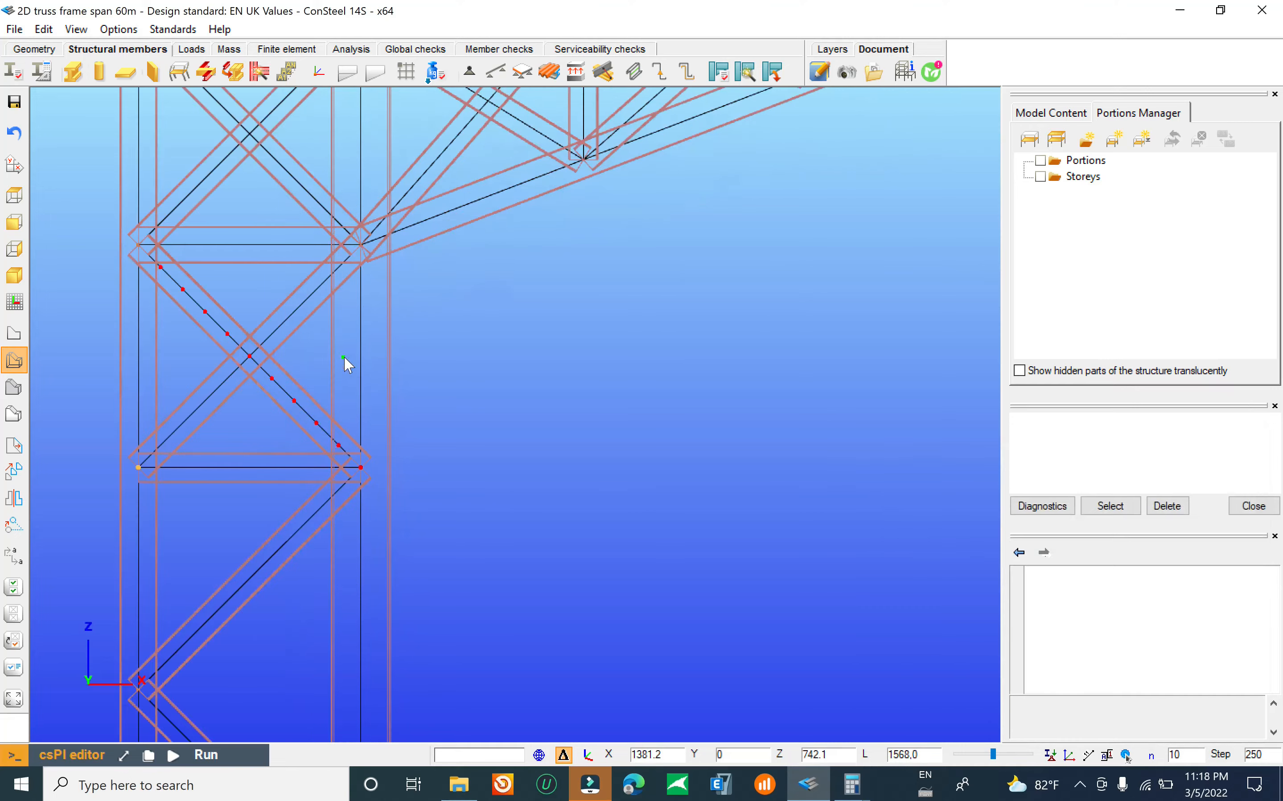
{"action": "middle_click_drag", "start_coordinate": [343, 372], "coordinate": [477, 313]}
{"action": "scroll", "coordinate": [541, 404], "scroll_direction": "down", "scroll_amount": 6}
{"action": "scroll", "coordinate": [477, 401], "scroll_direction": "up", "scroll_amount": 6}
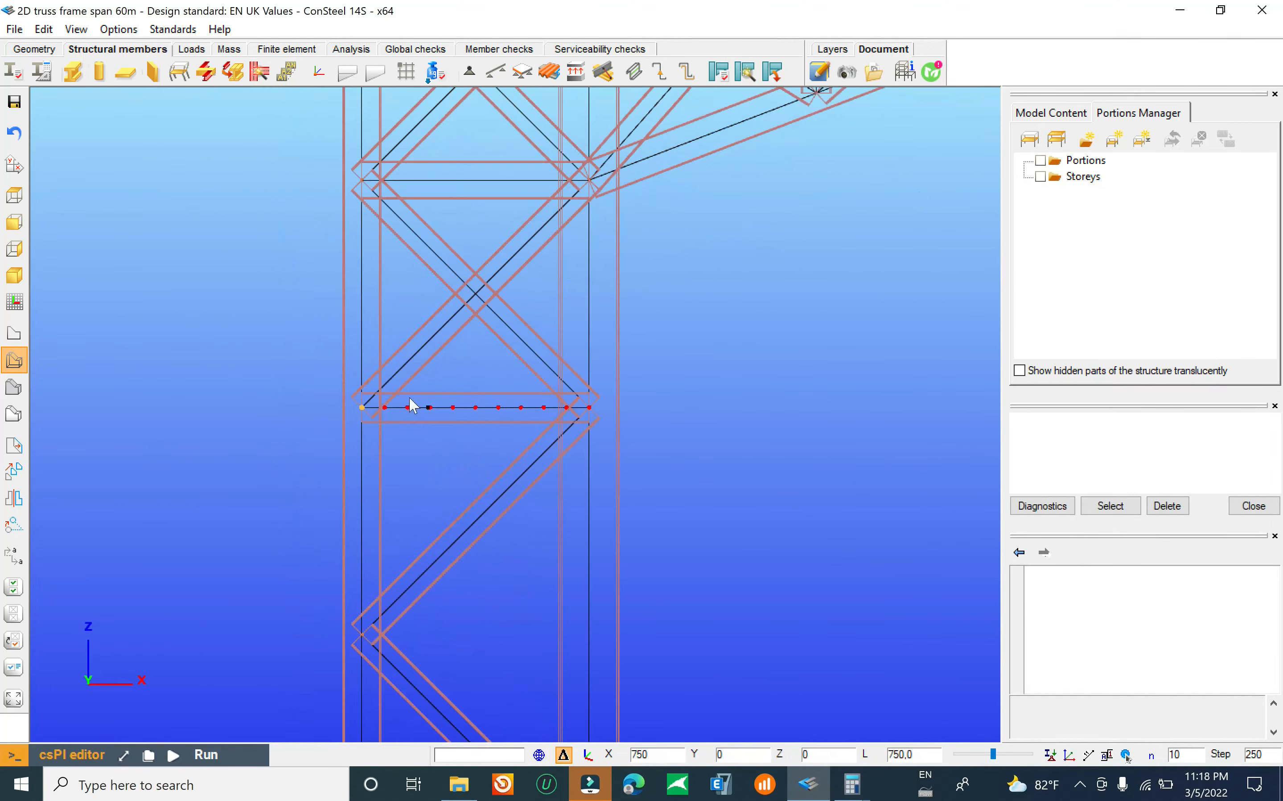
{"action": "scroll", "coordinate": [412, 406], "scroll_direction": "down", "scroll_amount": 5}
{"action": "scroll", "coordinate": [454, 365], "scroll_direction": "up", "scroll_amount": 5}
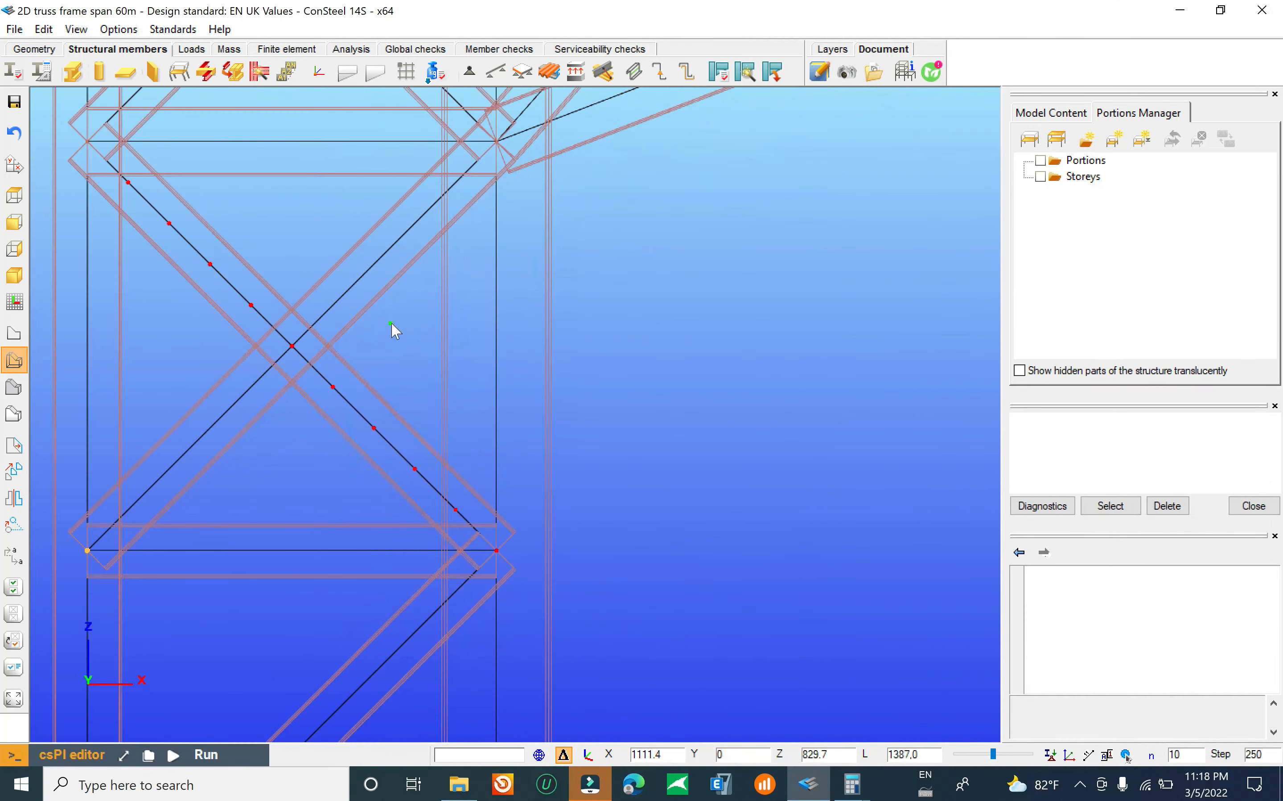
{"action": "scroll", "coordinate": [387, 323], "scroll_direction": "down", "scroll_amount": 5}
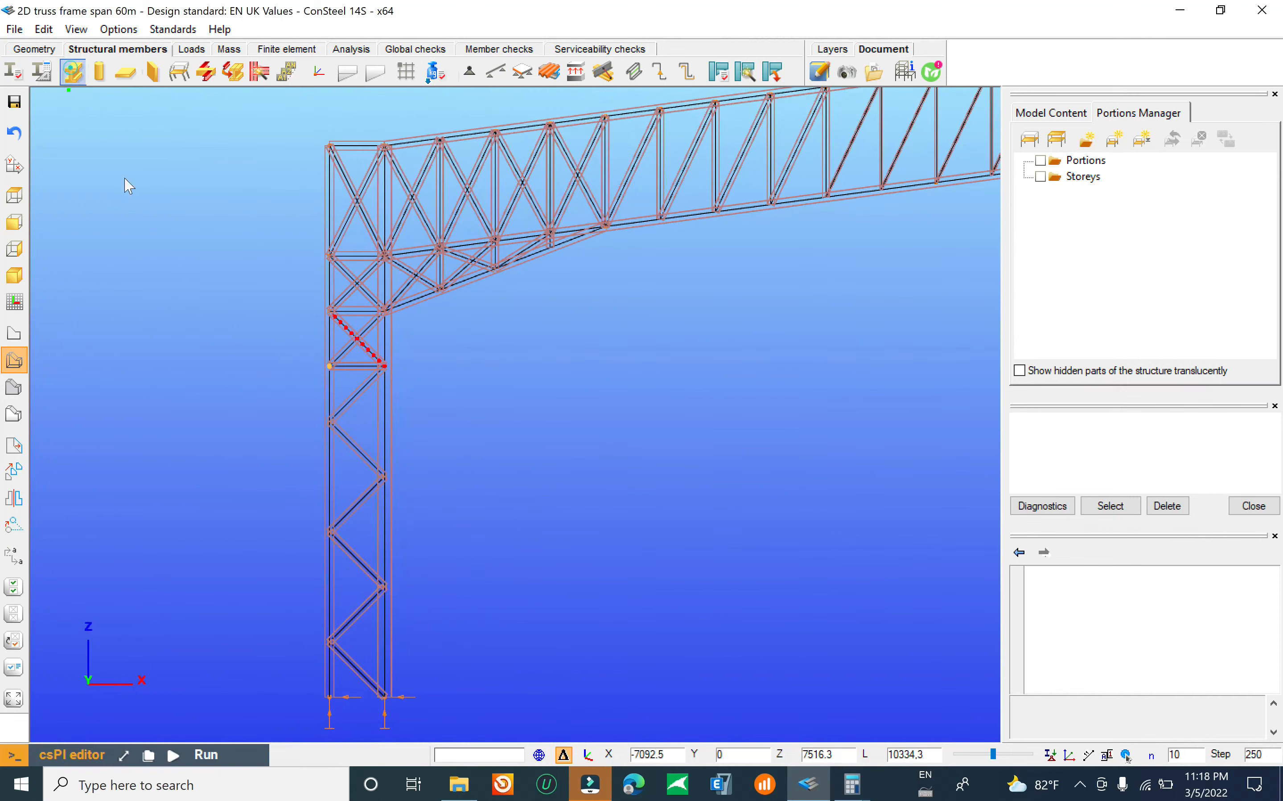
Step: Draw an RHS 200x120x6 diagonal in the right column from the inner chord's haunch-bottom node down to the outer chord, crossing the existing diagonal
{"action": "left_click", "coordinate": [73, 71]}
{"action": "scroll", "coordinate": [693, 406], "scroll_direction": "down", "scroll_amount": 4}
{"action": "middle_click_drag", "start_coordinate": [678, 403], "coordinate": [321, 337]}
{"action": "scroll", "coordinate": [389, 329], "scroll_direction": "down", "scroll_amount": 3}
{"action": "middle_click_drag", "start_coordinate": [631, 324], "coordinate": [323, 291]}
{"action": "scroll", "coordinate": [610, 294], "scroll_direction": "up", "scroll_amount": 4}
{"action": "scroll", "coordinate": [540, 254], "scroll_direction": "up", "scroll_amount": 6}
{"action": "left_click", "coordinate": [517, 232]}
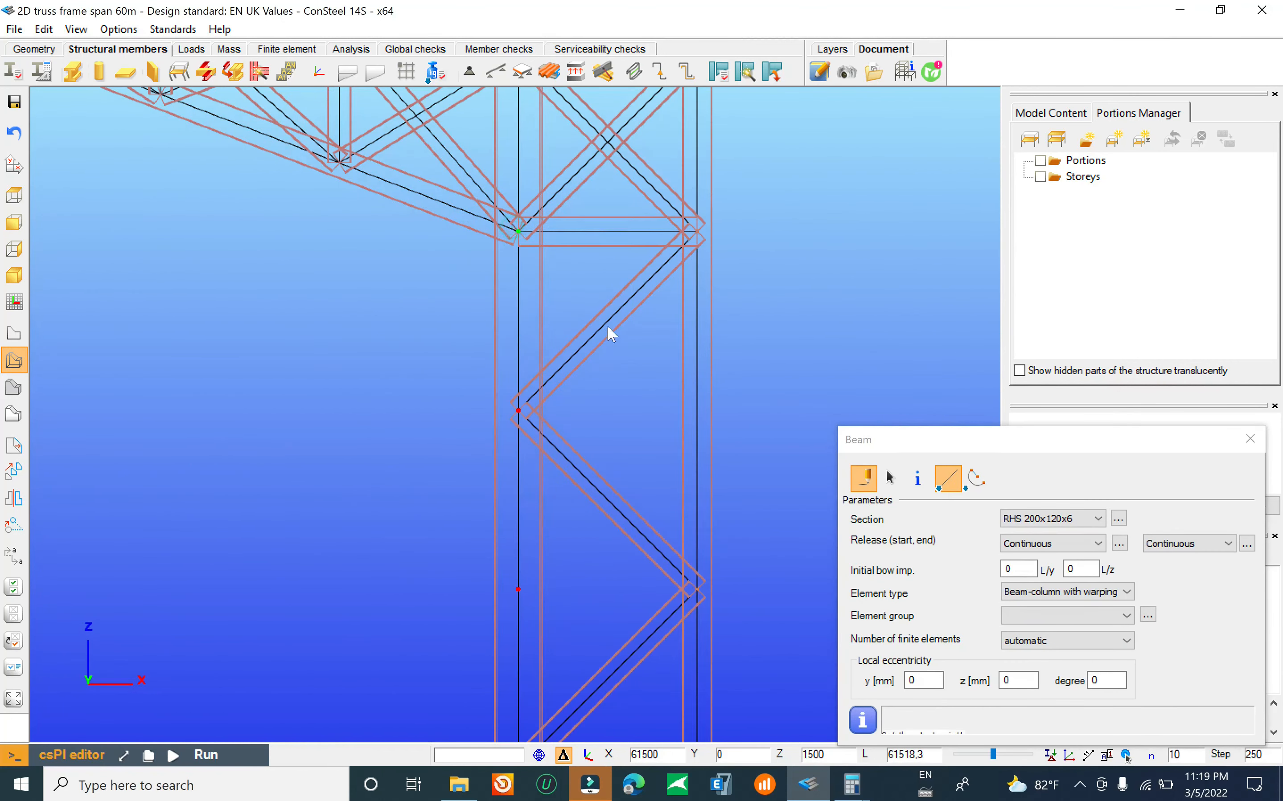
{"action": "left_click", "coordinate": [697, 410]}
{"action": "scroll", "coordinate": [644, 352], "scroll_direction": "down", "scroll_amount": 3}
{"action": "scroll", "coordinate": [652, 352], "scroll_direction": "down", "scroll_amount": 3}
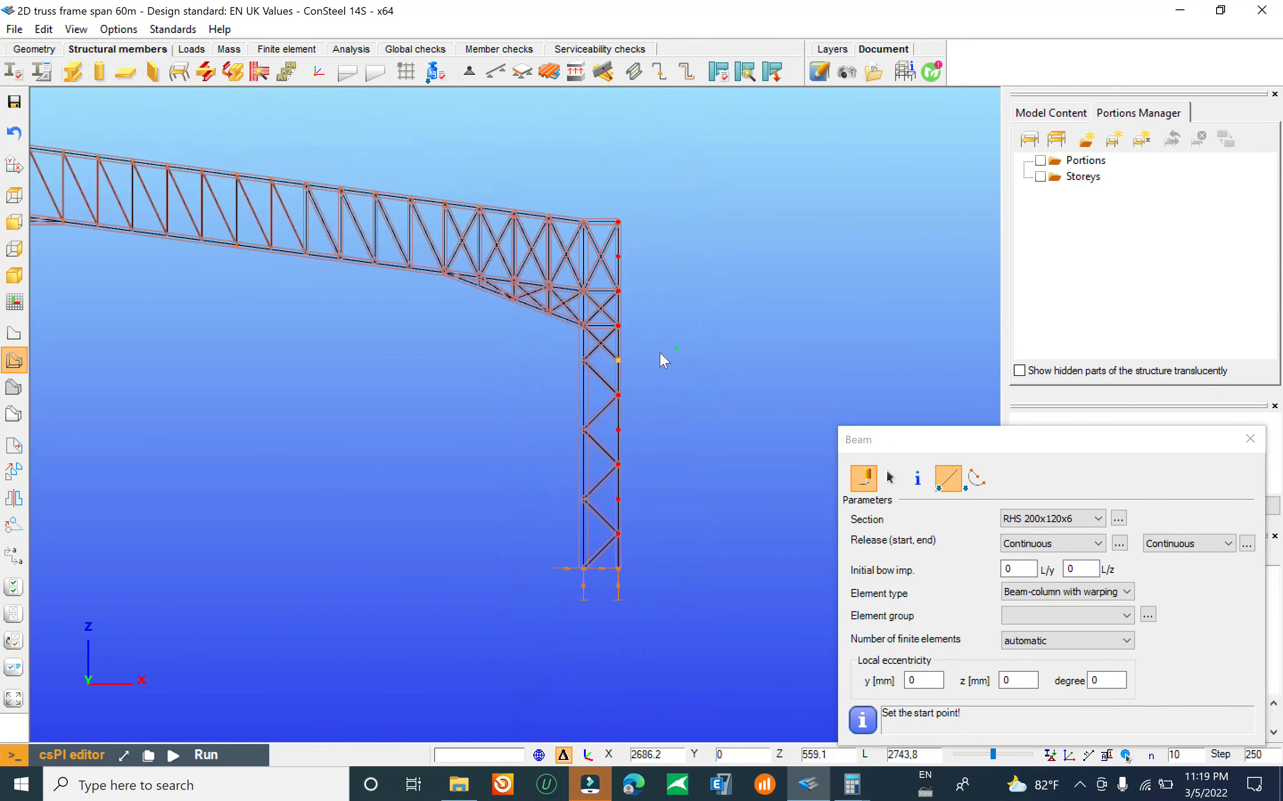
{"action": "left_click", "coordinate": [1250, 439]}
Step: Look over the whole frame with its added column bracing and save the model
{"action": "scroll", "coordinate": [545, 343], "scroll_direction": "down", "scroll_amount": 3}
{"action": "scroll", "coordinate": [468, 338], "scroll_direction": "up", "scroll_amount": 3}
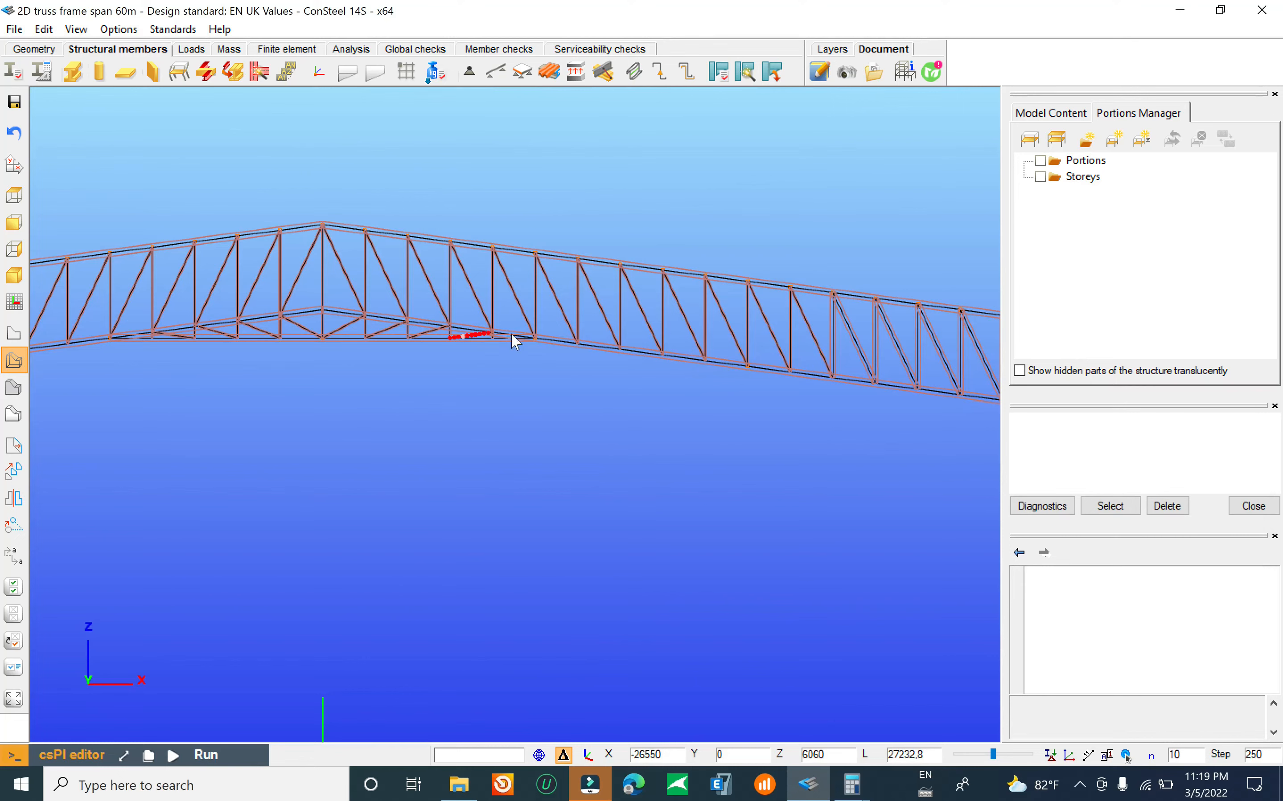
{"action": "scroll", "coordinate": [487, 353], "scroll_direction": "down", "scroll_amount": 3}
{"action": "scroll", "coordinate": [249, 339], "scroll_direction": "up", "scroll_amount": 3}
{"action": "scroll", "coordinate": [263, 353], "scroll_direction": "down", "scroll_amount": 3}
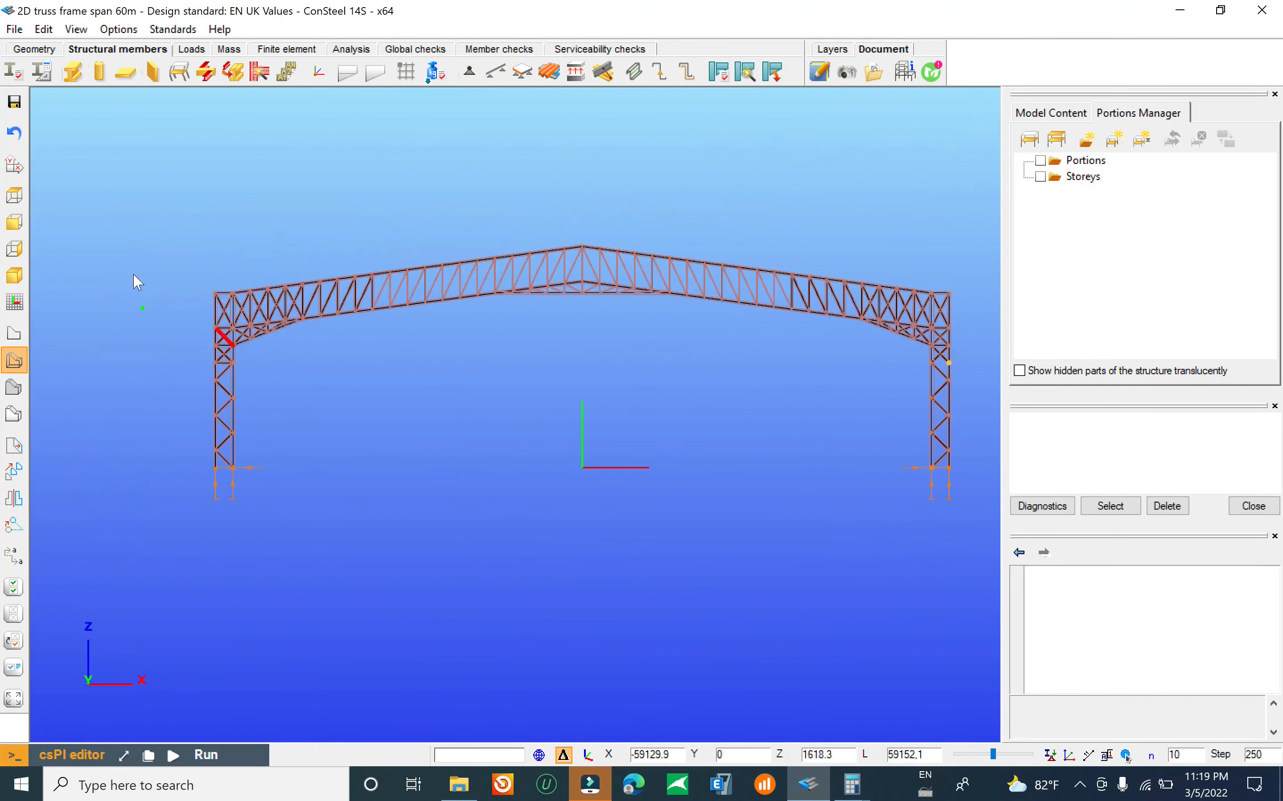
{"action": "left_click", "coordinate": [15, 29]}
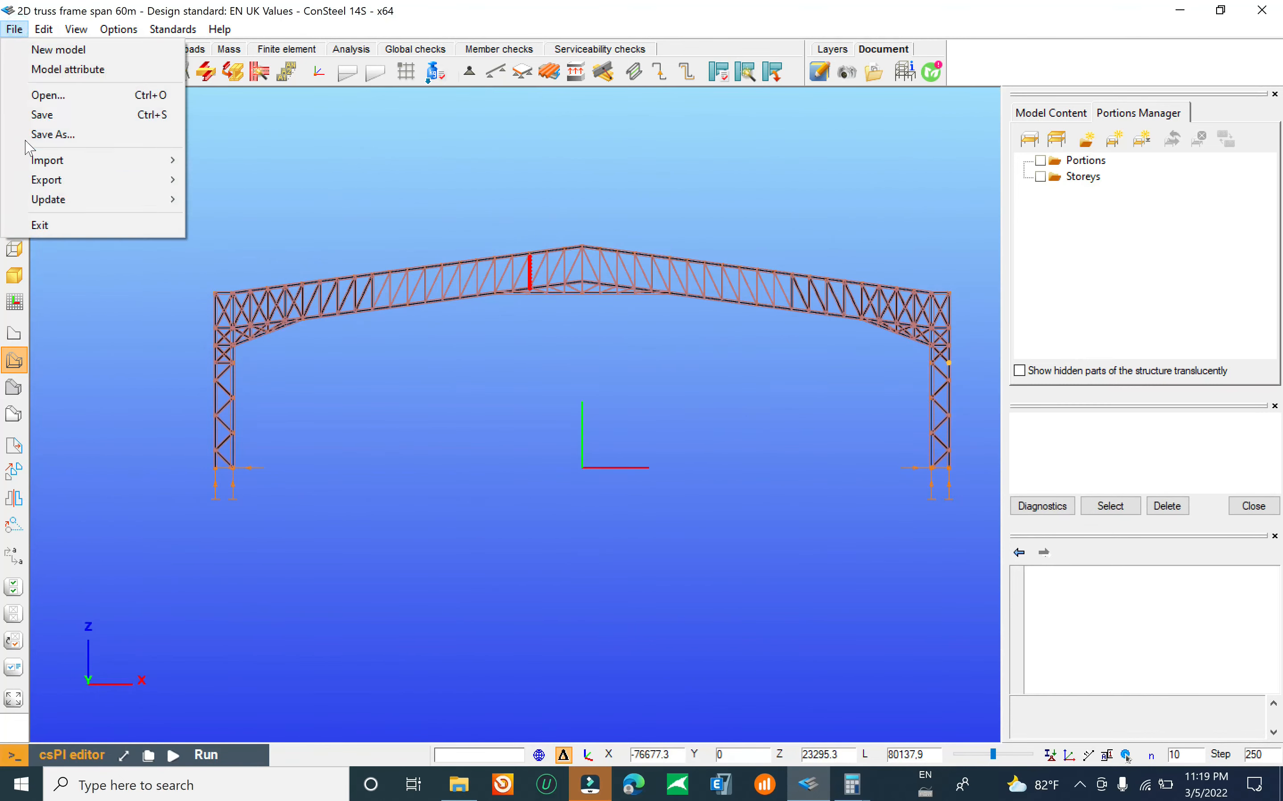
{"action": "left_click", "coordinate": [45, 116]}
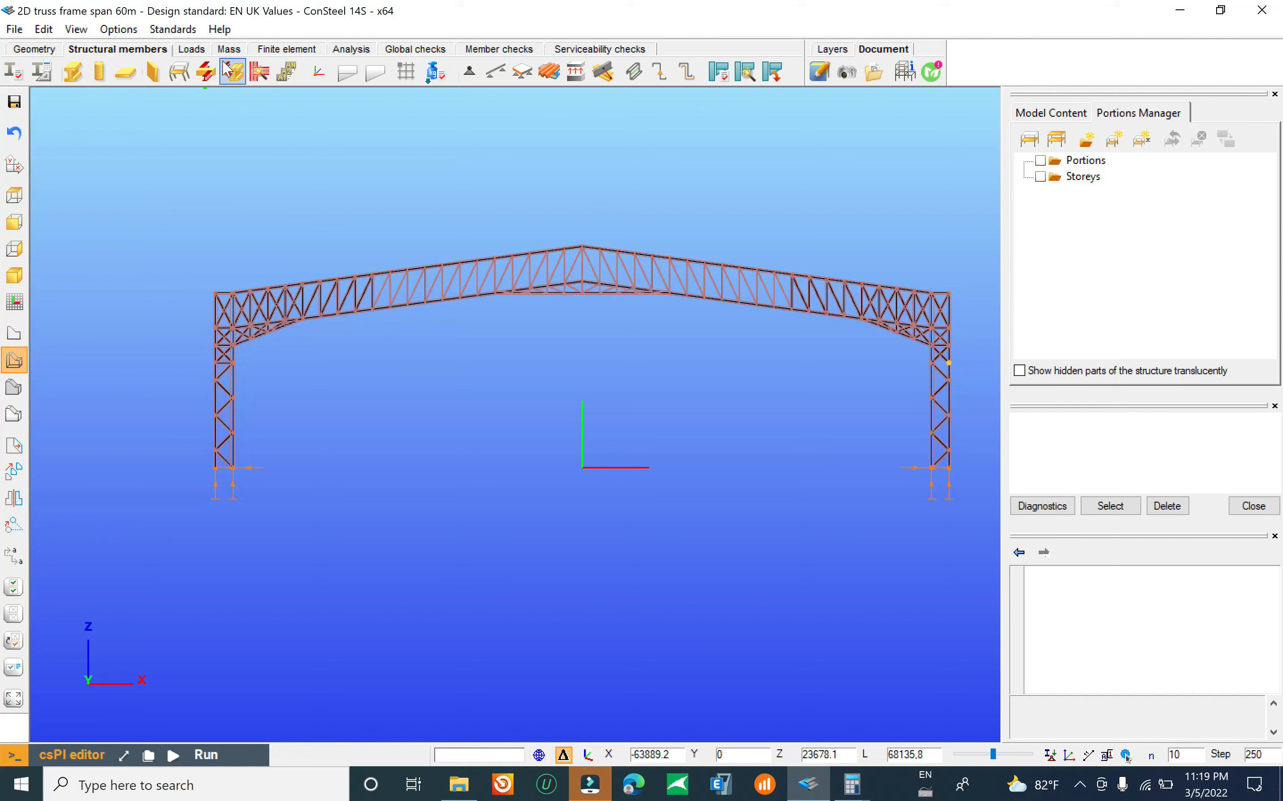
Step: Enable the notional load in the global imperfections with a multiplication factor of 0.003, considering the Variable load group as well as Permanent
{"action": "left_click", "coordinate": [190, 48]}
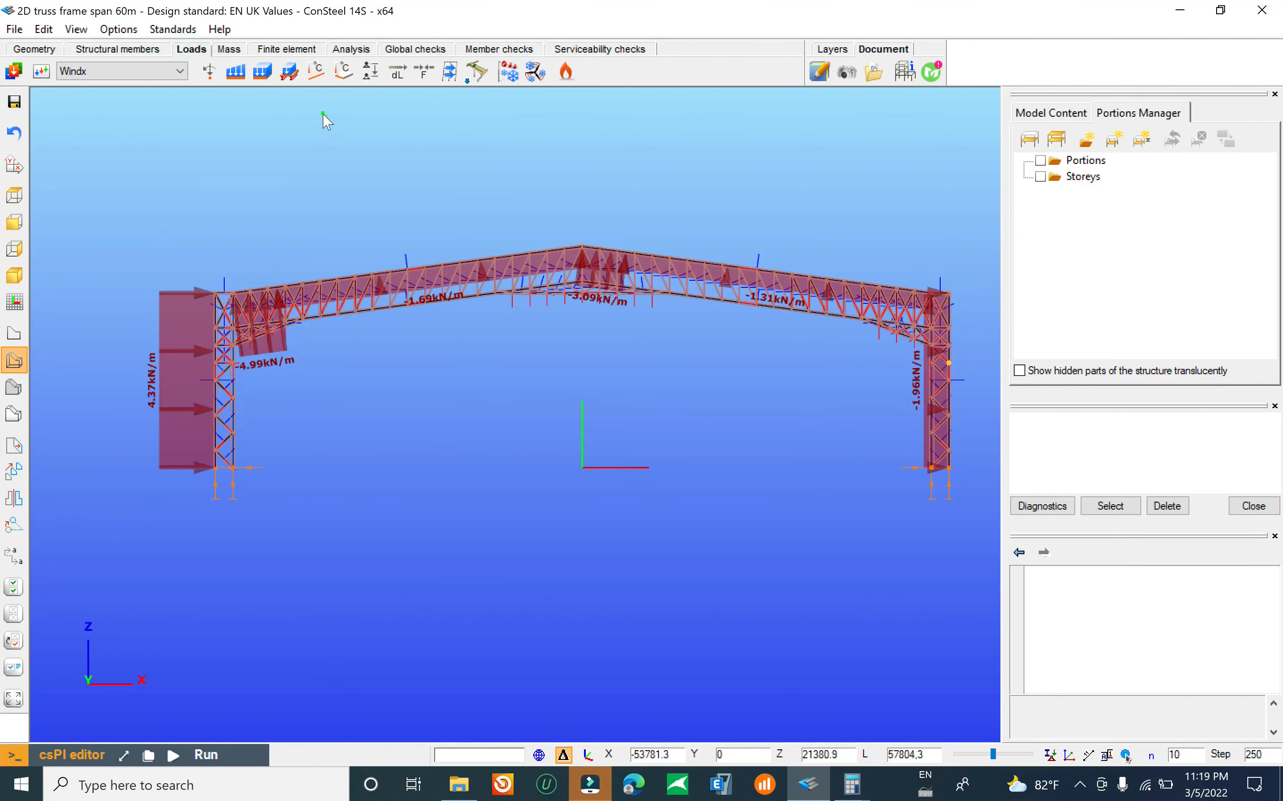
{"action": "left_click", "coordinate": [450, 72]}
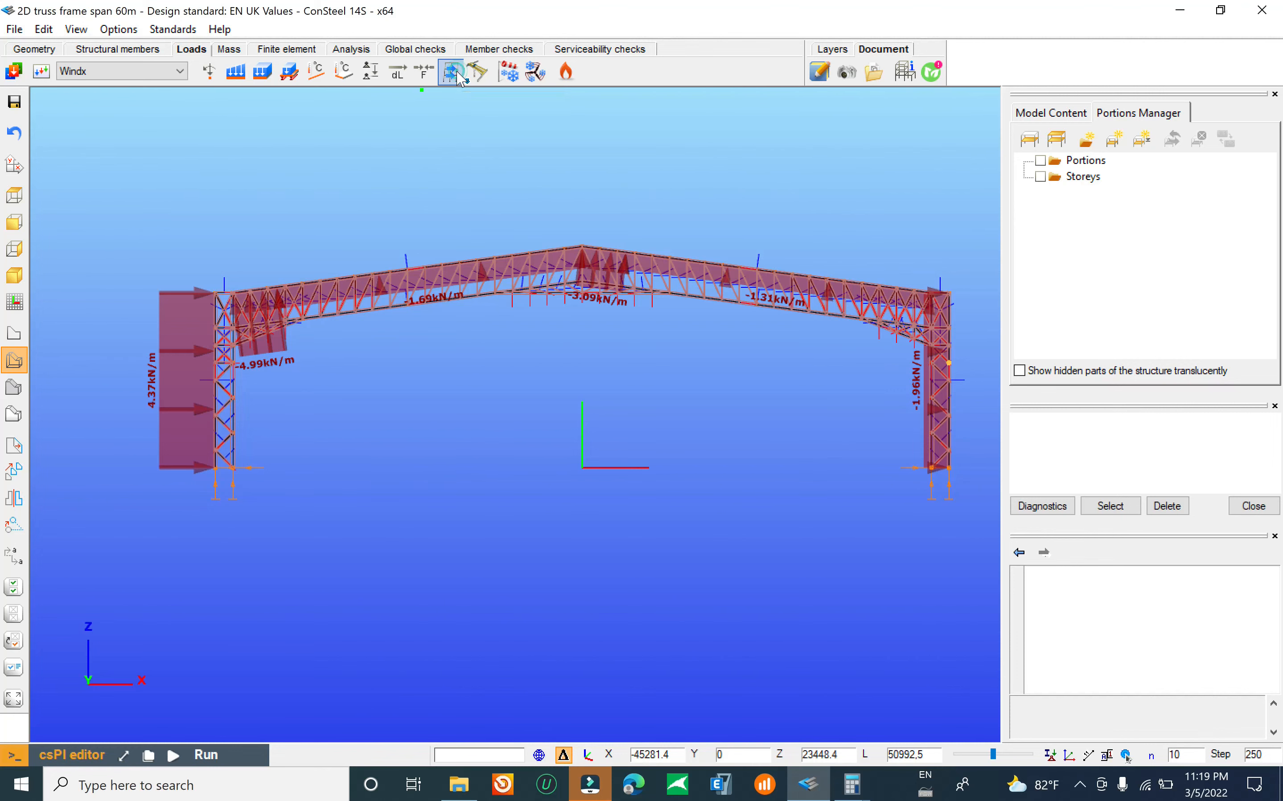
{"action": "left_click_drag", "start_coordinate": [260, 112], "coordinate": [756, 109]}
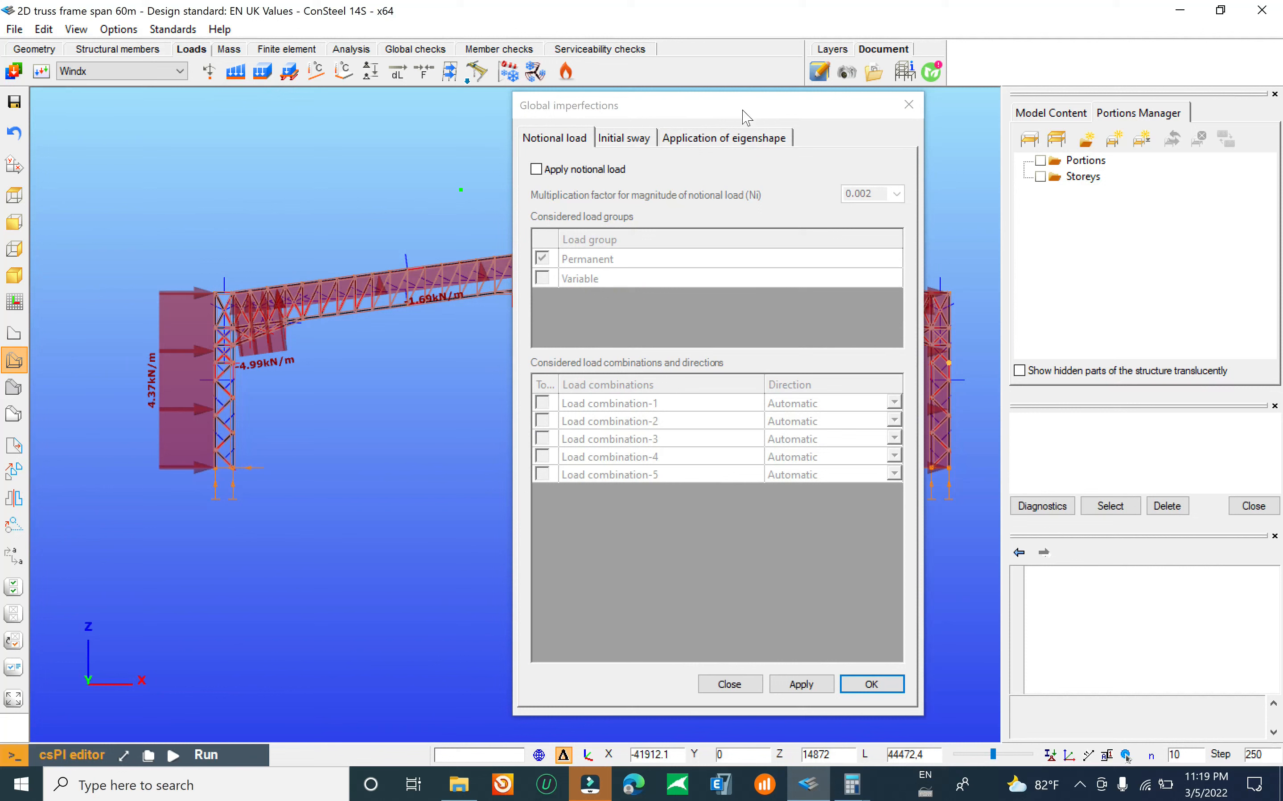
{"action": "left_click", "coordinate": [587, 171]}
{"action": "left_click", "coordinate": [896, 194]}
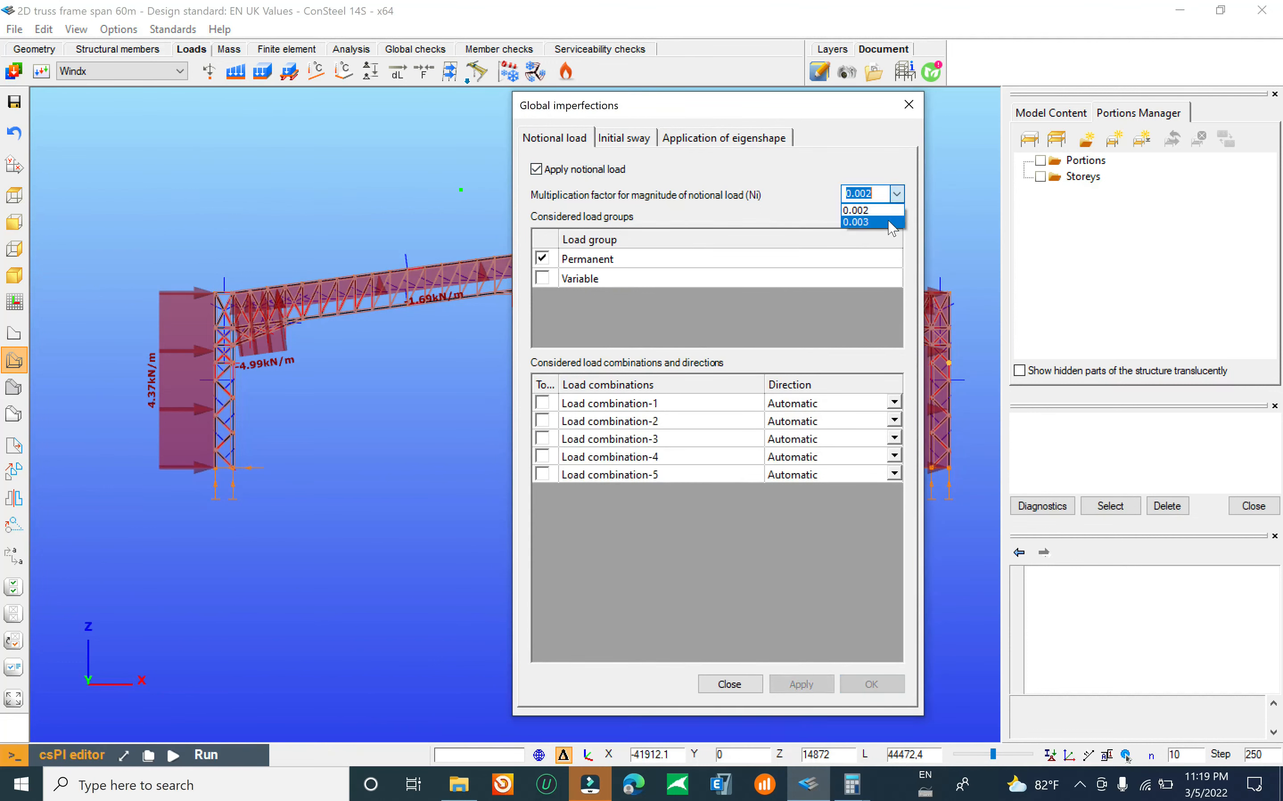
{"action": "left_click", "coordinate": [890, 223]}
{"action": "left_click", "coordinate": [542, 277]}
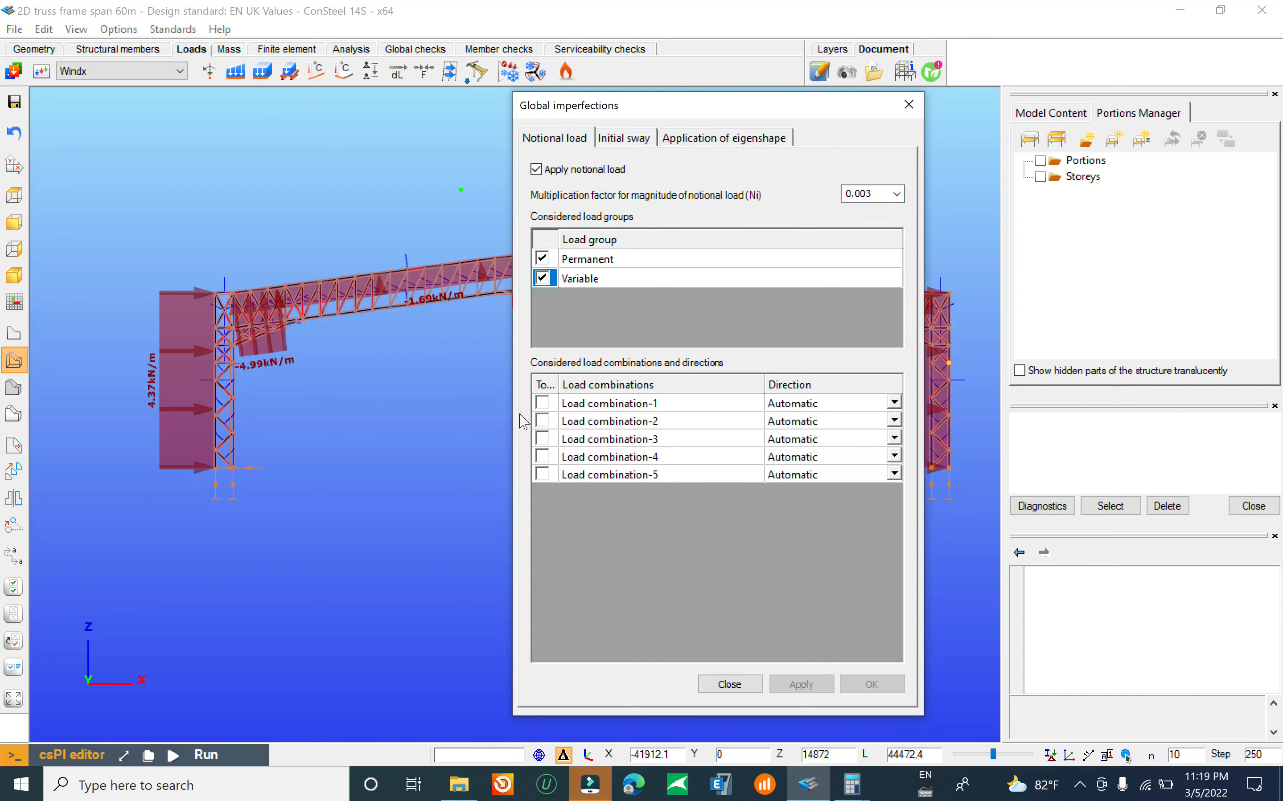
Step: Include Load combination-1 through Load combination-5 in the notional load with automatic direction, and apply the settings
{"action": "left_click", "coordinate": [541, 403]}
{"action": "left_click", "coordinate": [540, 422]}
{"action": "left_click", "coordinate": [541, 455]}
{"action": "left_click", "coordinate": [541, 439]}
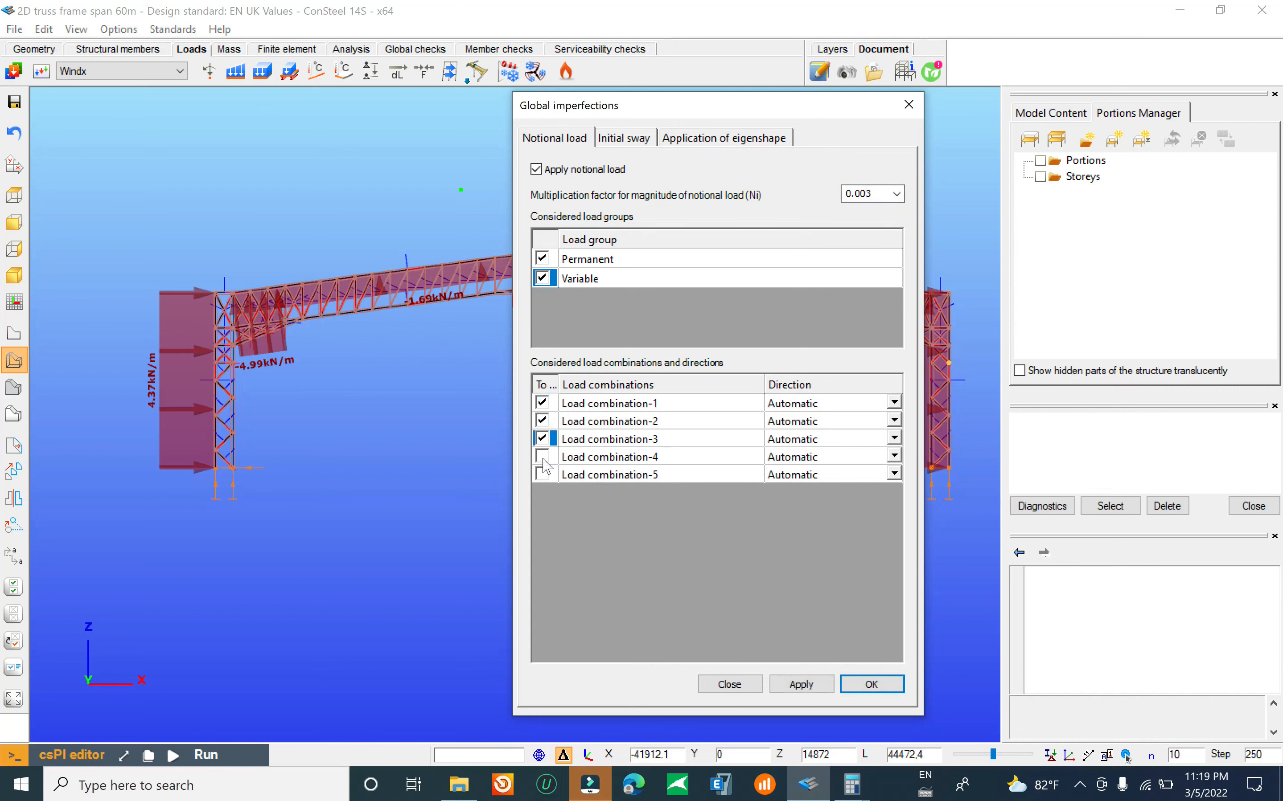
{"action": "left_click", "coordinate": [541, 457]}
{"action": "left_click", "coordinate": [541, 474]}
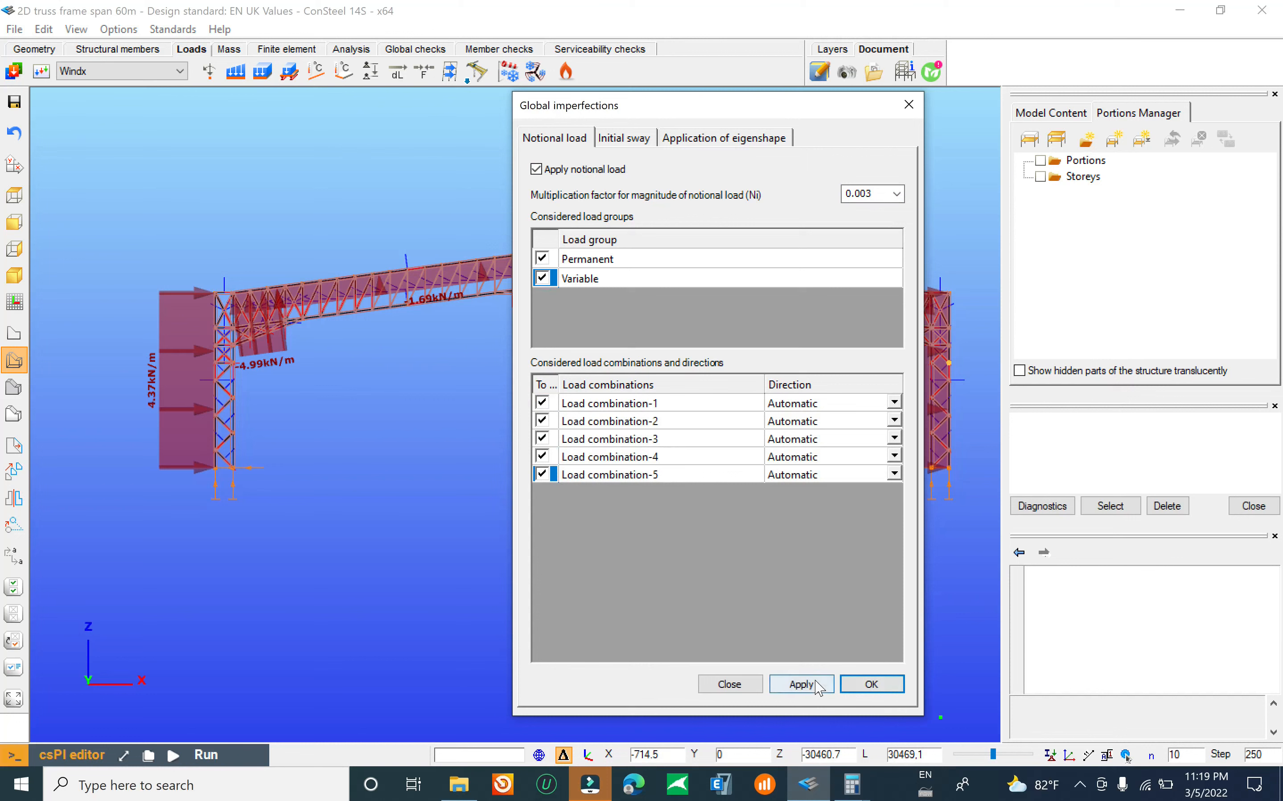
{"action": "left_click", "coordinate": [801, 683]}
Step: Create an initial sway in +X from the model's lowest point with an extent (1/Fi) of 200, and save the model
{"action": "left_click", "coordinate": [625, 139]}
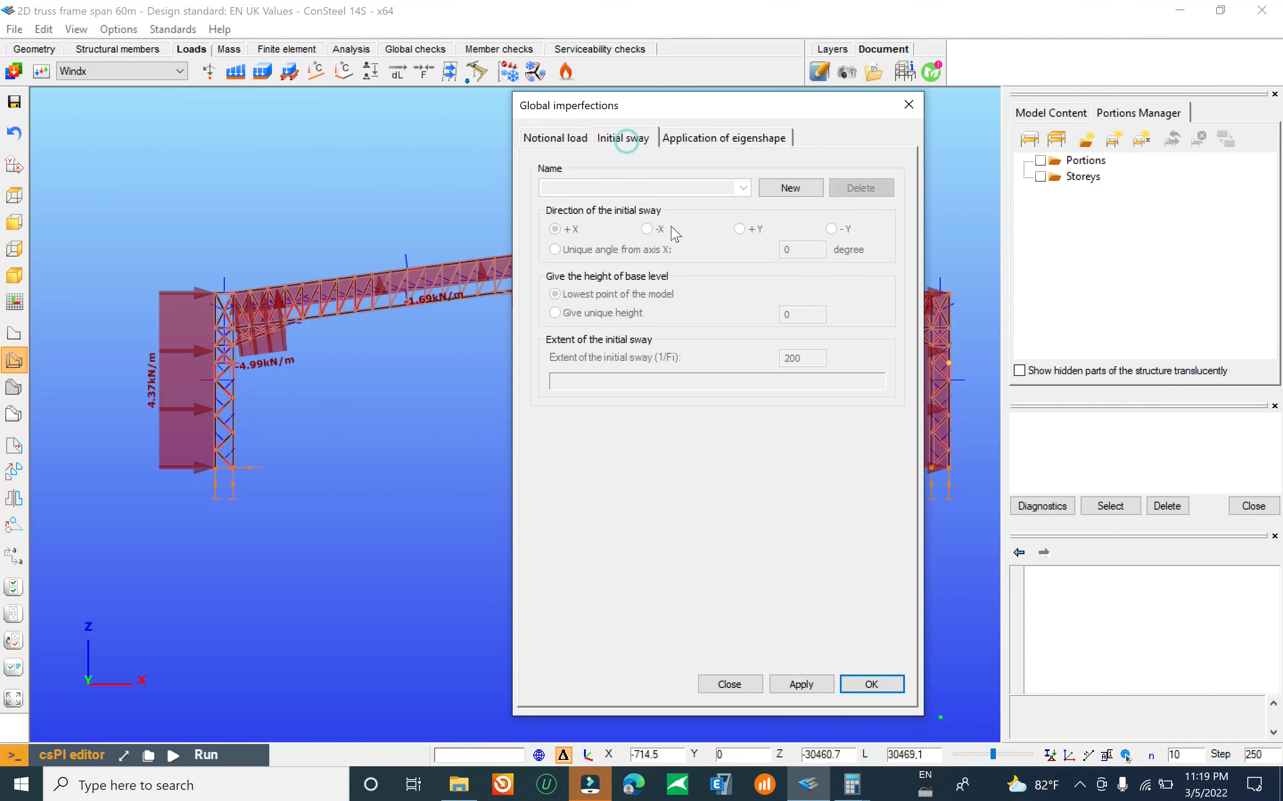
{"action": "left_click", "coordinate": [789, 187]}
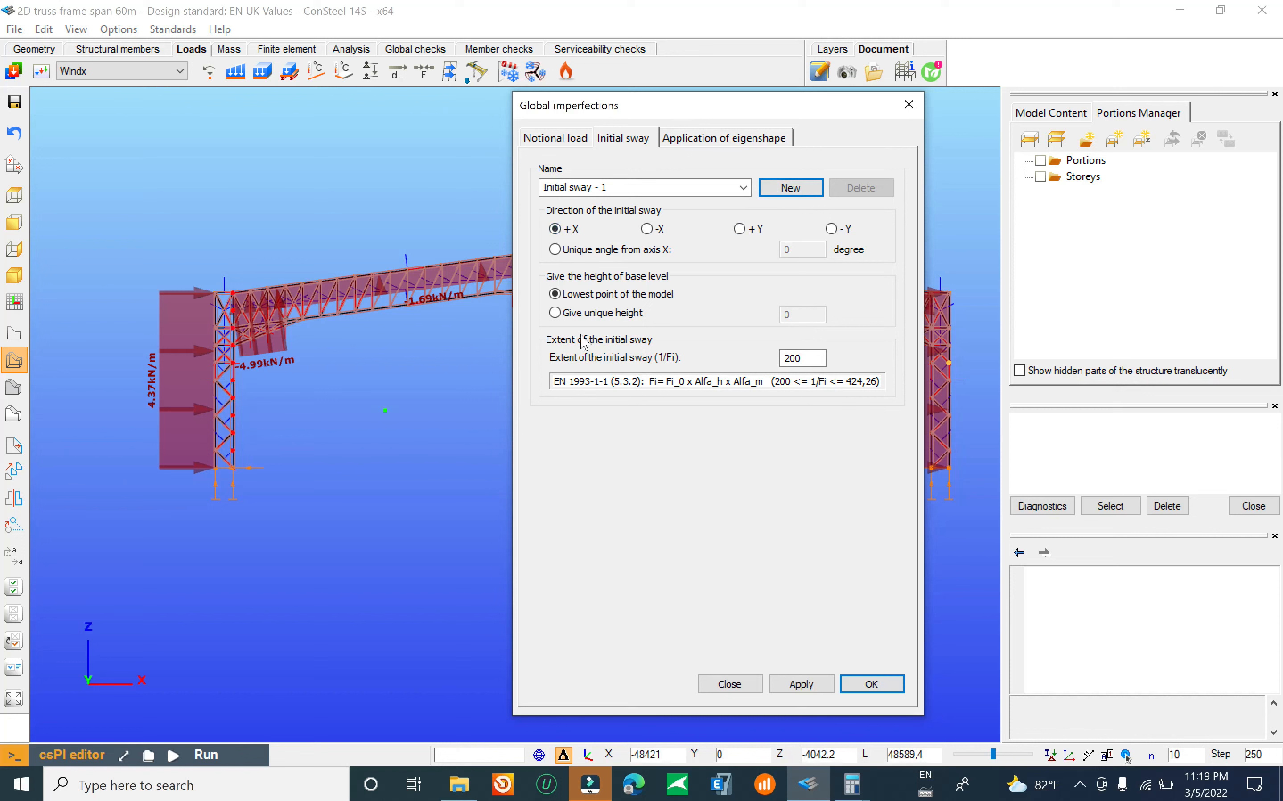
{"action": "left_click", "coordinate": [806, 358]}
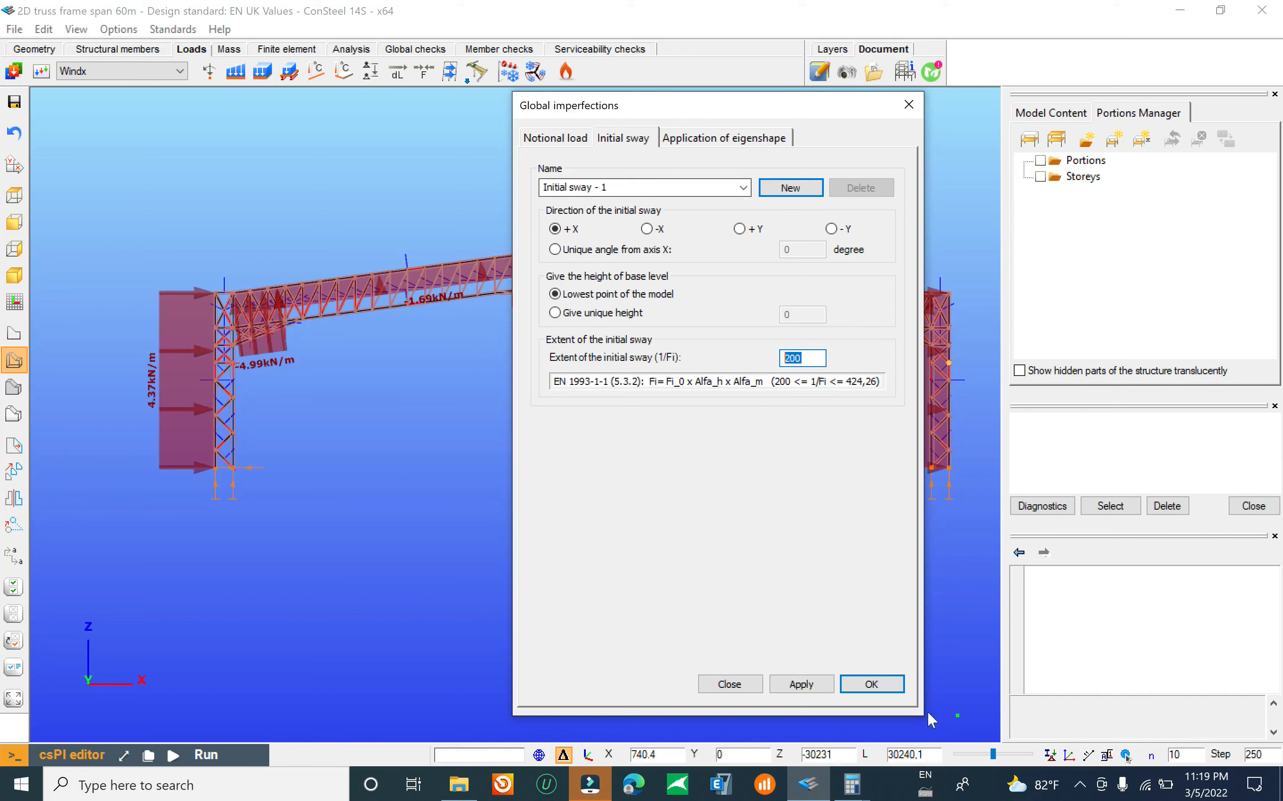
{"action": "left_click", "coordinate": [801, 684]}
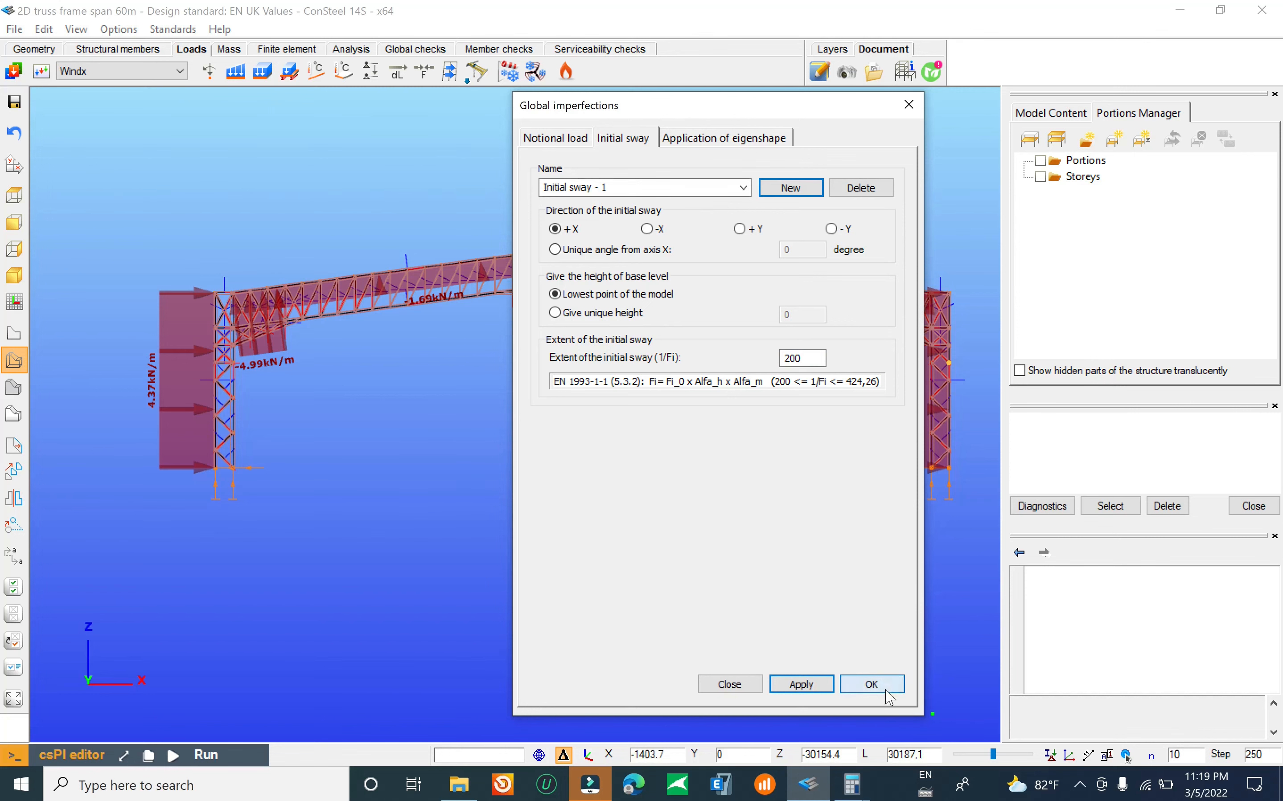
{"action": "left_click", "coordinate": [871, 684]}
{"action": "left_click", "coordinate": [15, 29]}
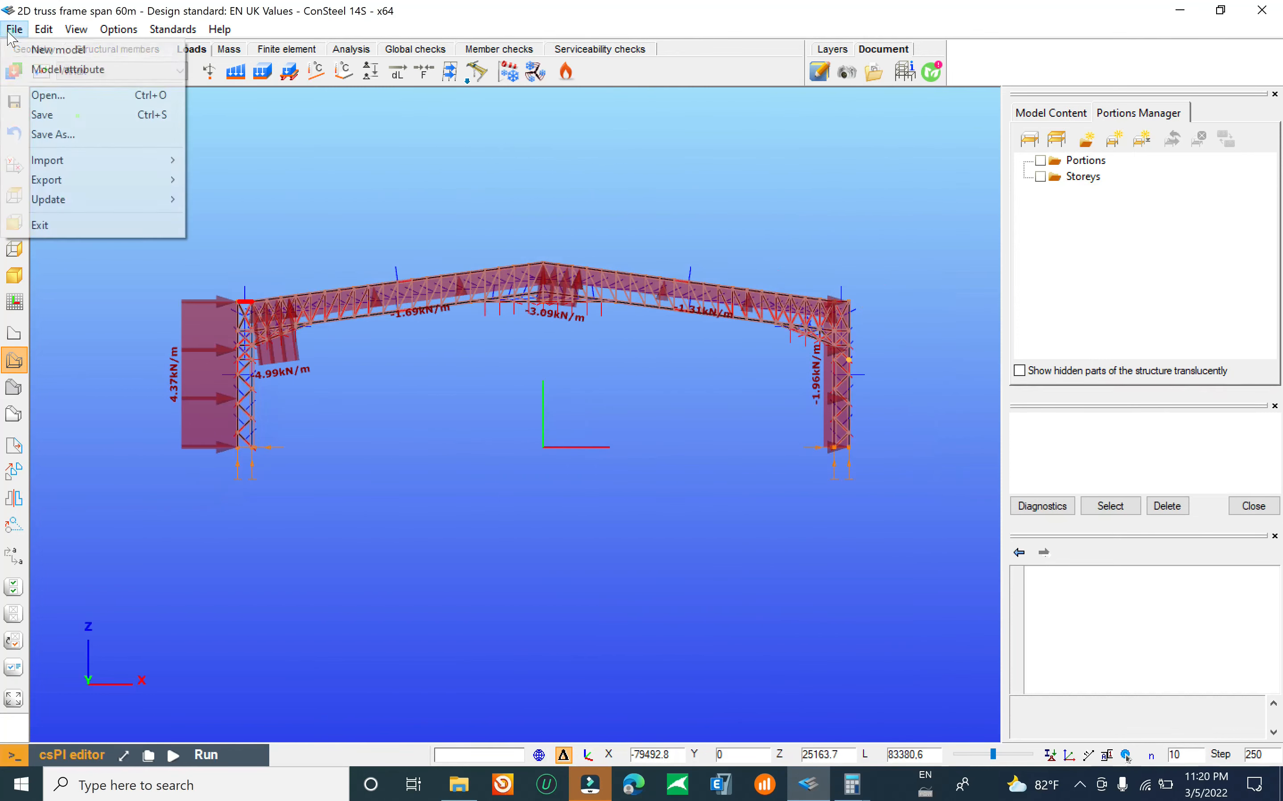
{"action": "left_click", "coordinate": [48, 117]}
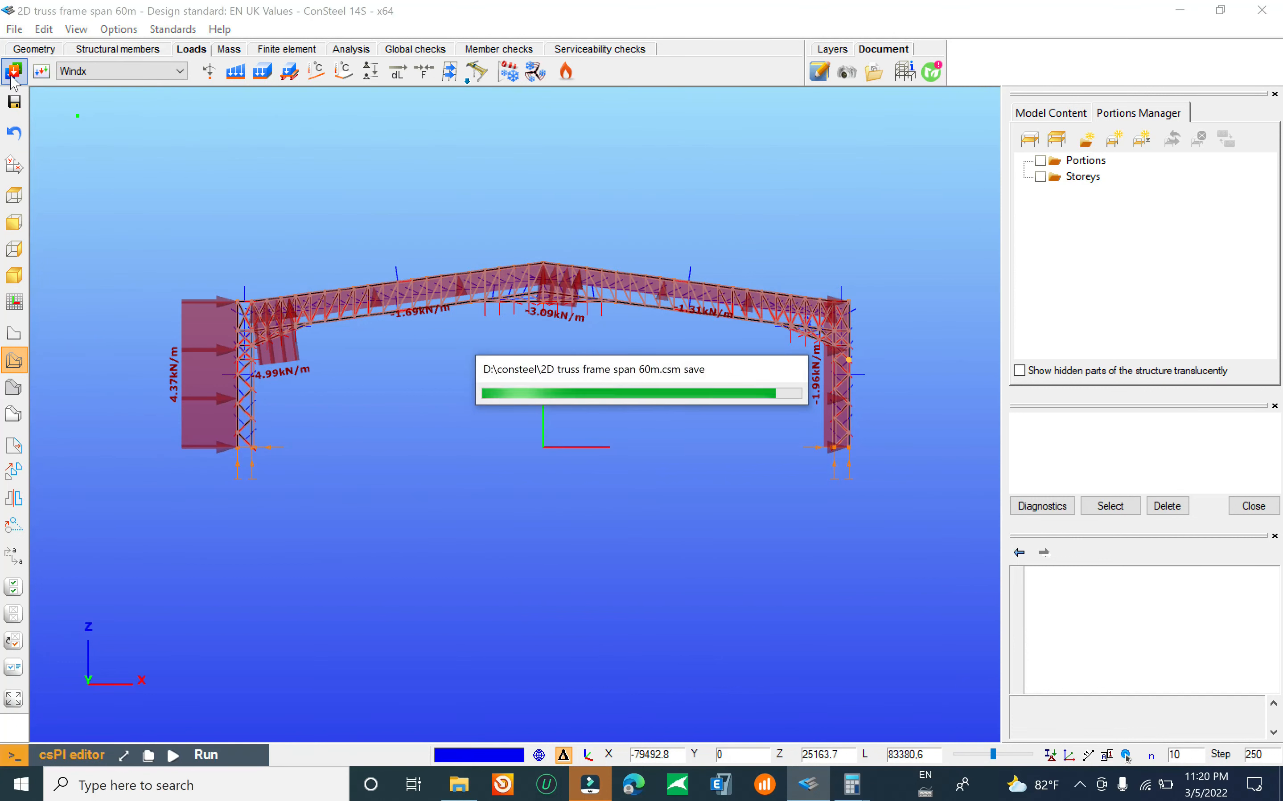
Step: Review the DL load case on the frame and return to the Windx load case
{"action": "left_click", "coordinate": [114, 74]}
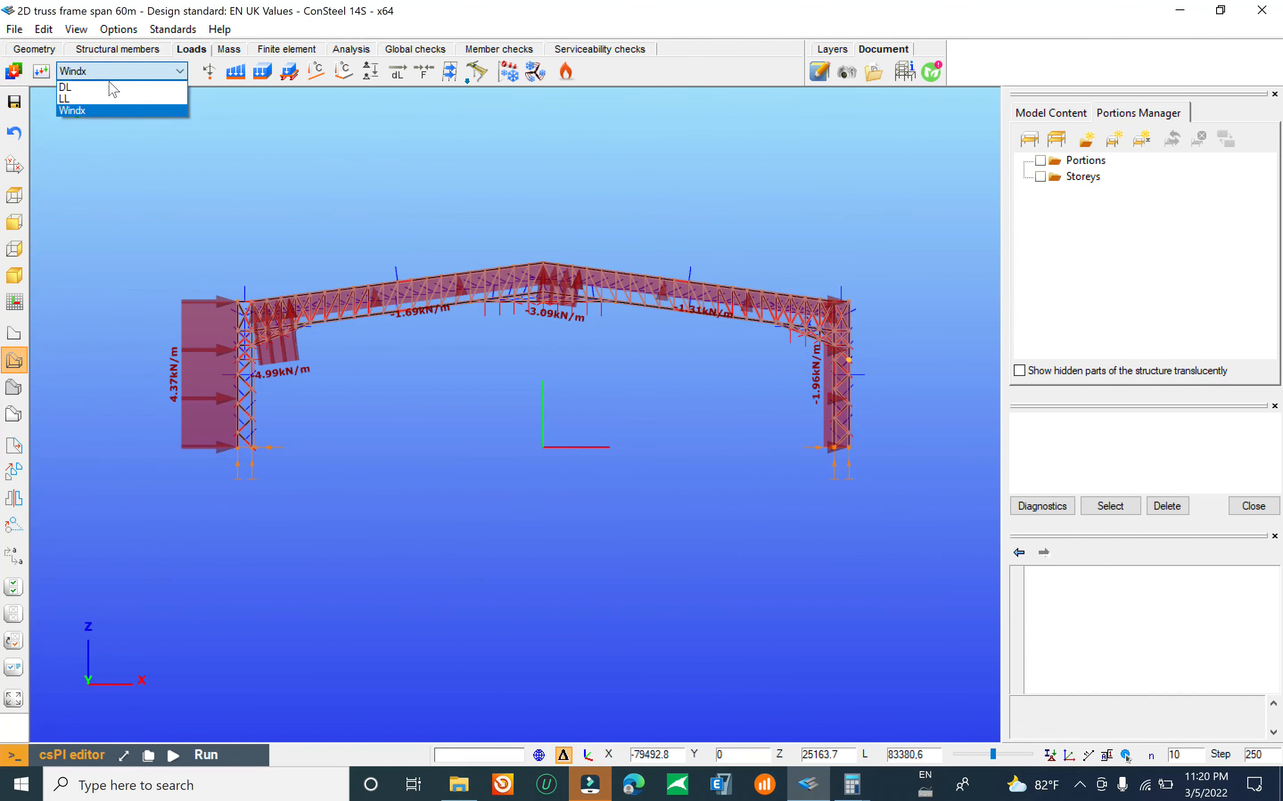
{"action": "left_click", "coordinate": [105, 87]}
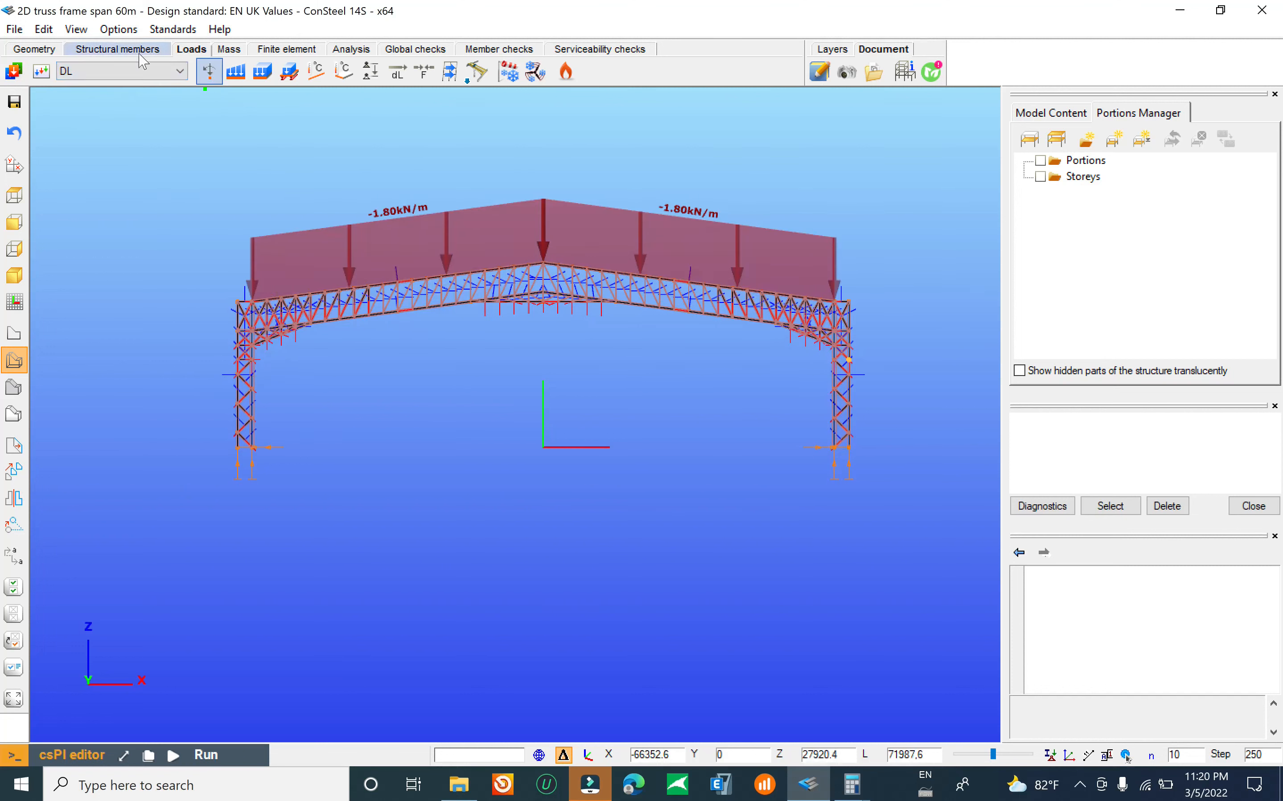
{"action": "scroll", "coordinate": [133, 79], "scroll_direction": "down", "scroll_amount": 1}
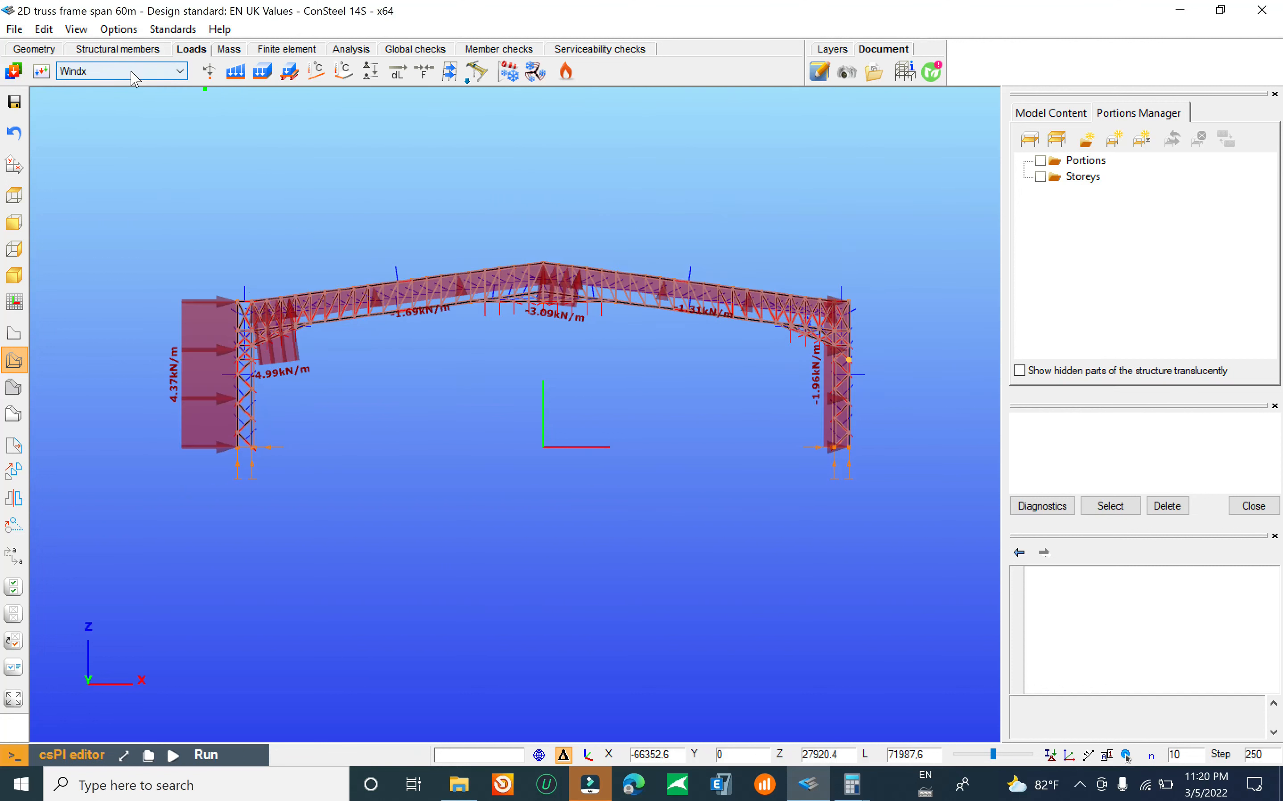
Step: Delete all existing load combinations, from Load combination-1 to Load combination-9
{"action": "left_click", "coordinate": [41, 70]}
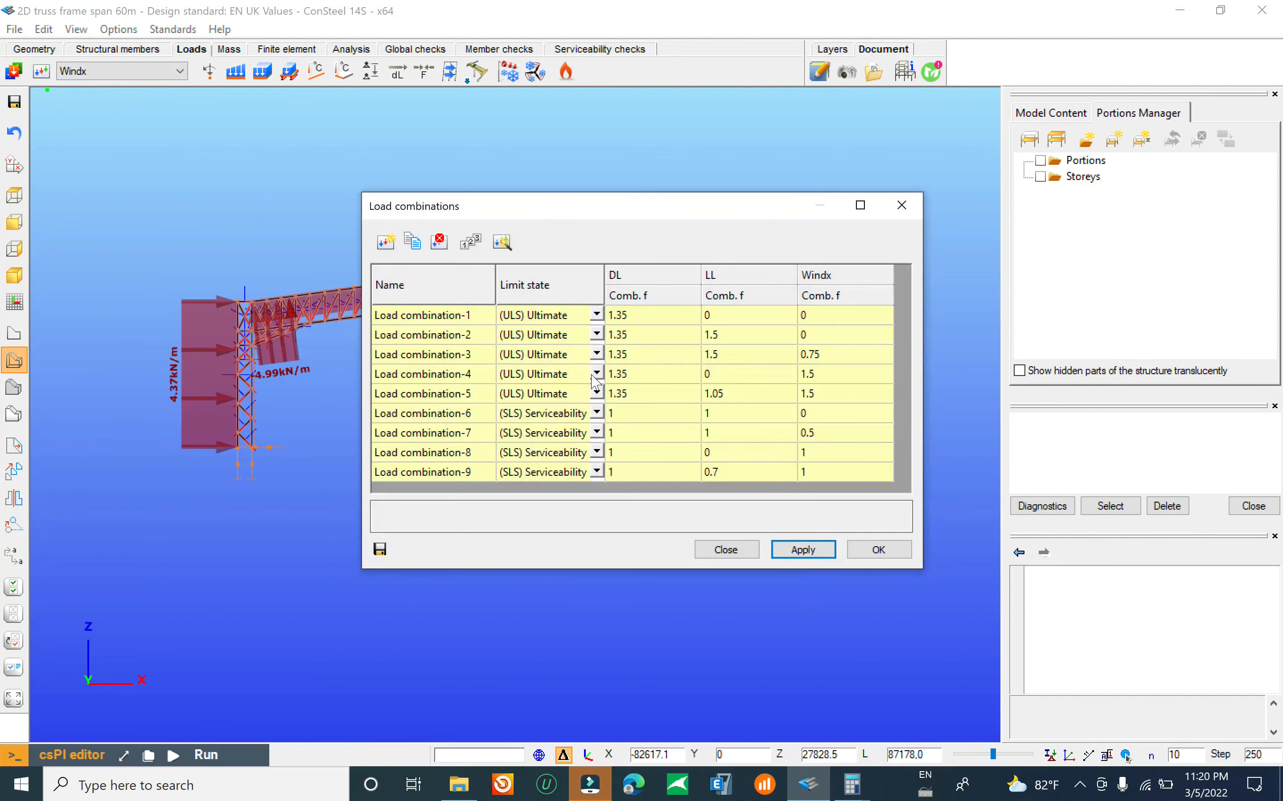
{"action": "left_click", "coordinate": [458, 318]}
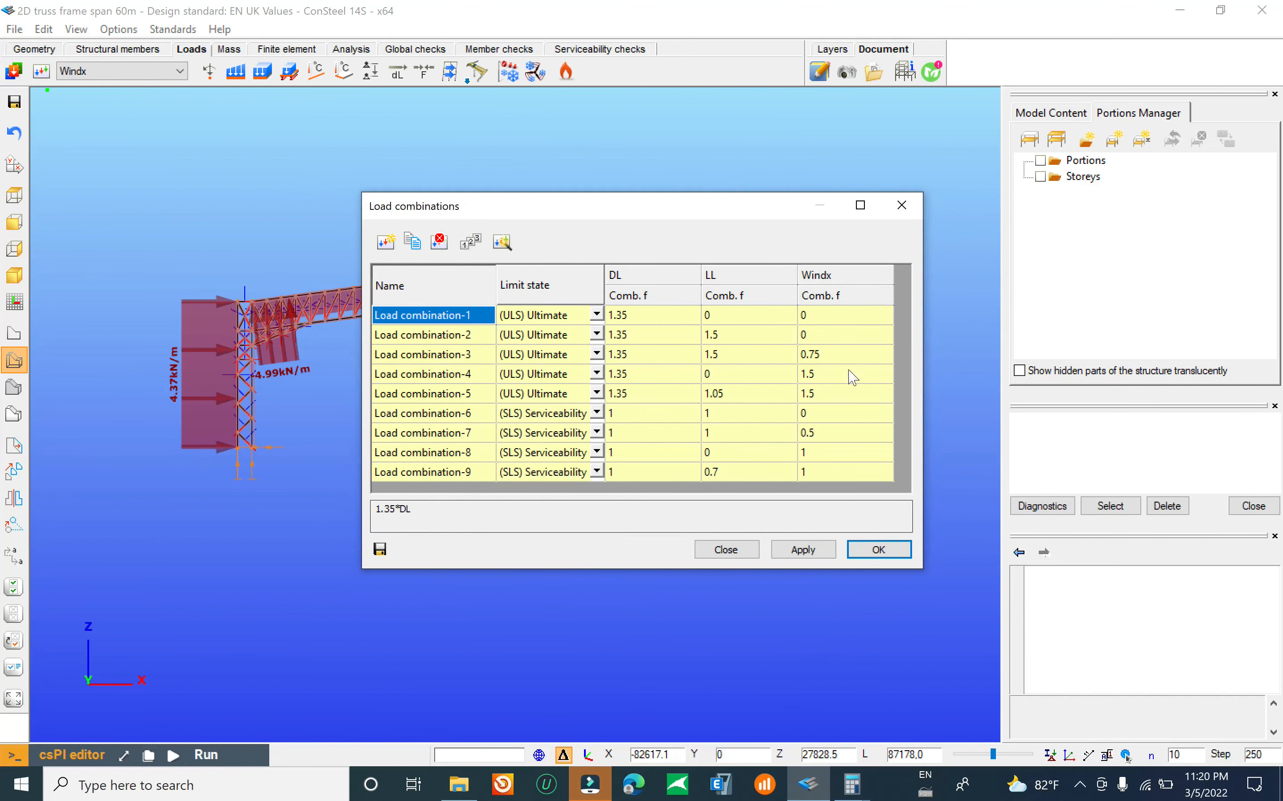
{"action": "left_click", "coordinate": [474, 471], "text": "shift"}
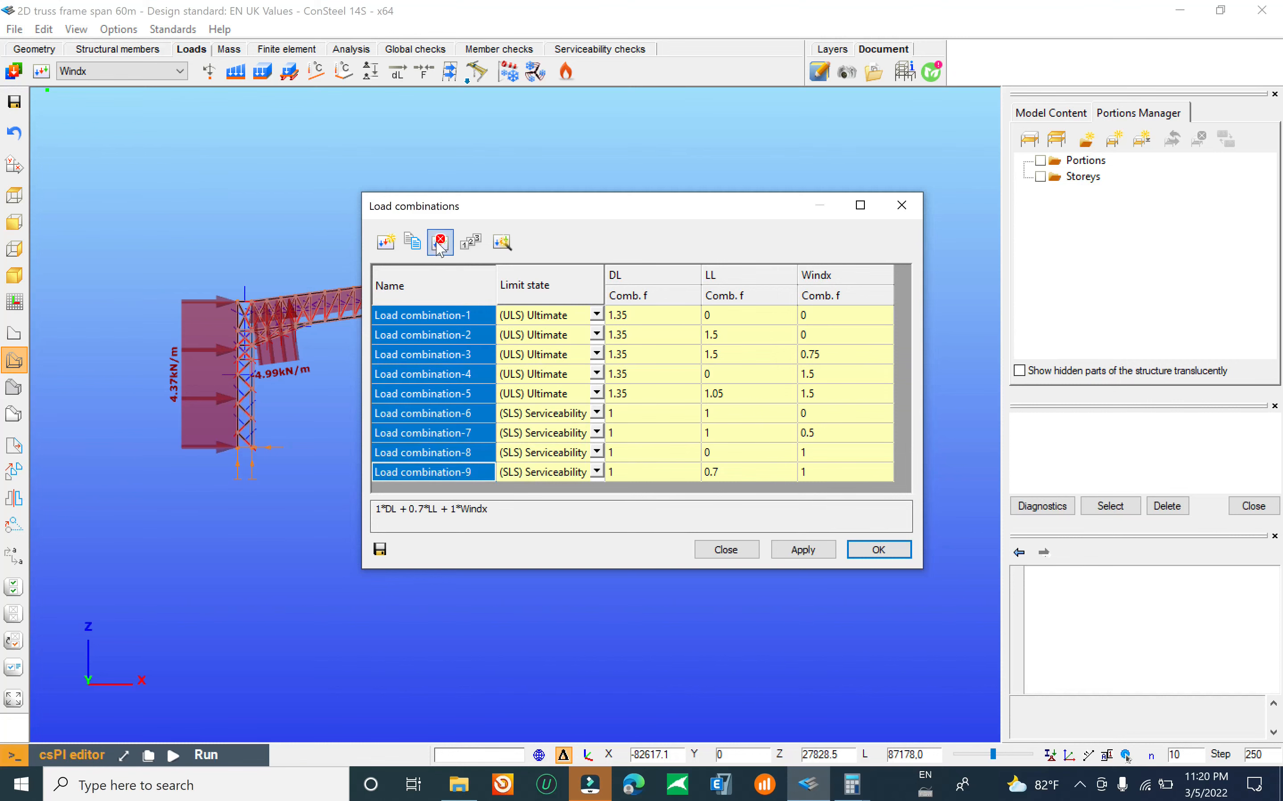
{"action": "left_click", "coordinate": [439, 242]}
Step: Generate load combinations for DL, LL and Windx using ultimate expression 6.10 and serviceability characteristic expression 6.14 b, and save the model
{"action": "left_click", "coordinate": [502, 244]}
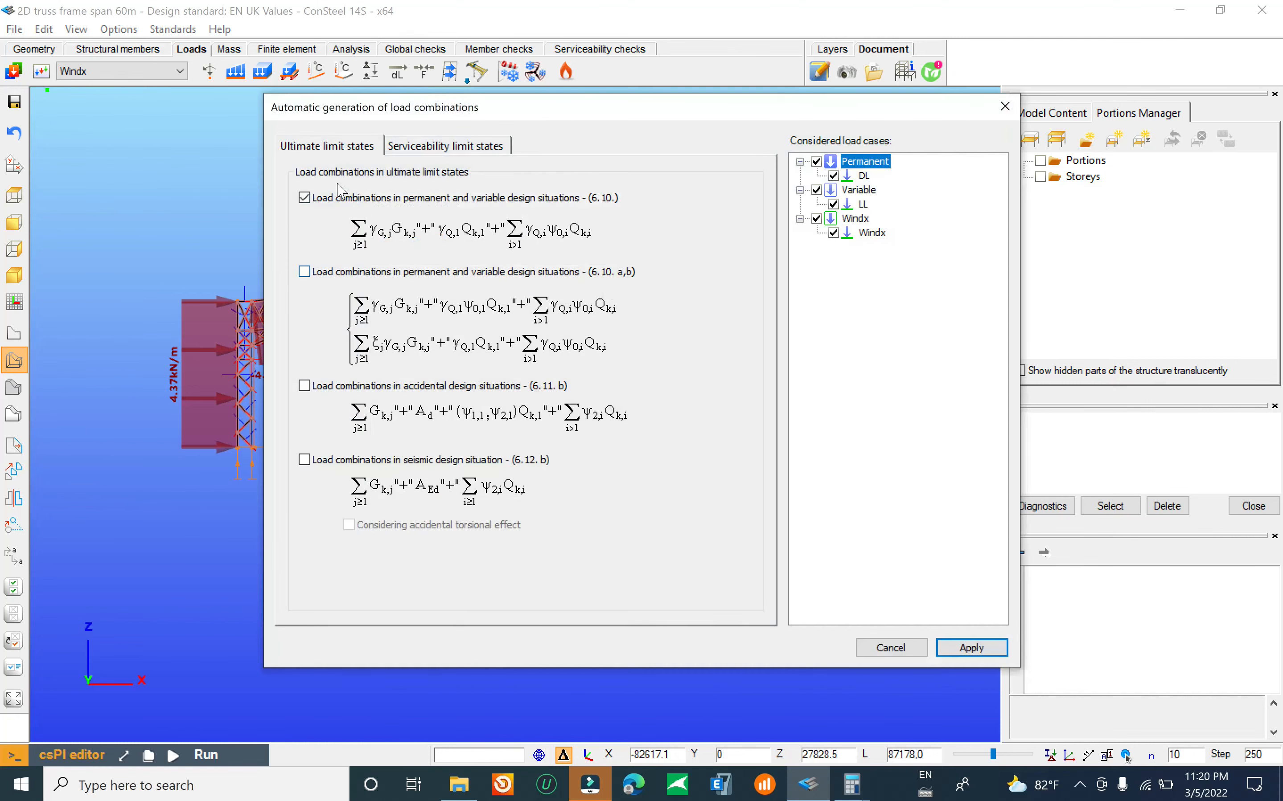
{"action": "left_click", "coordinate": [445, 147]}
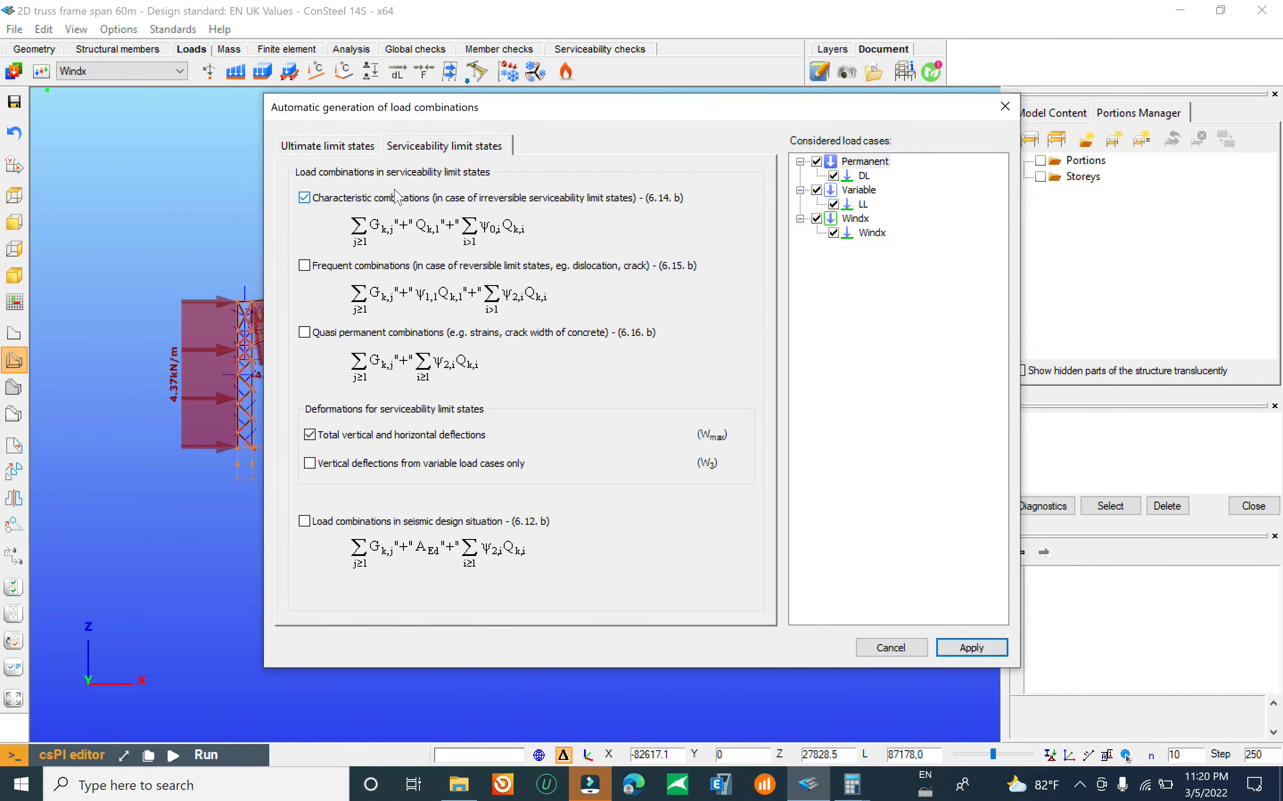
{"action": "left_click", "coordinate": [362, 150]}
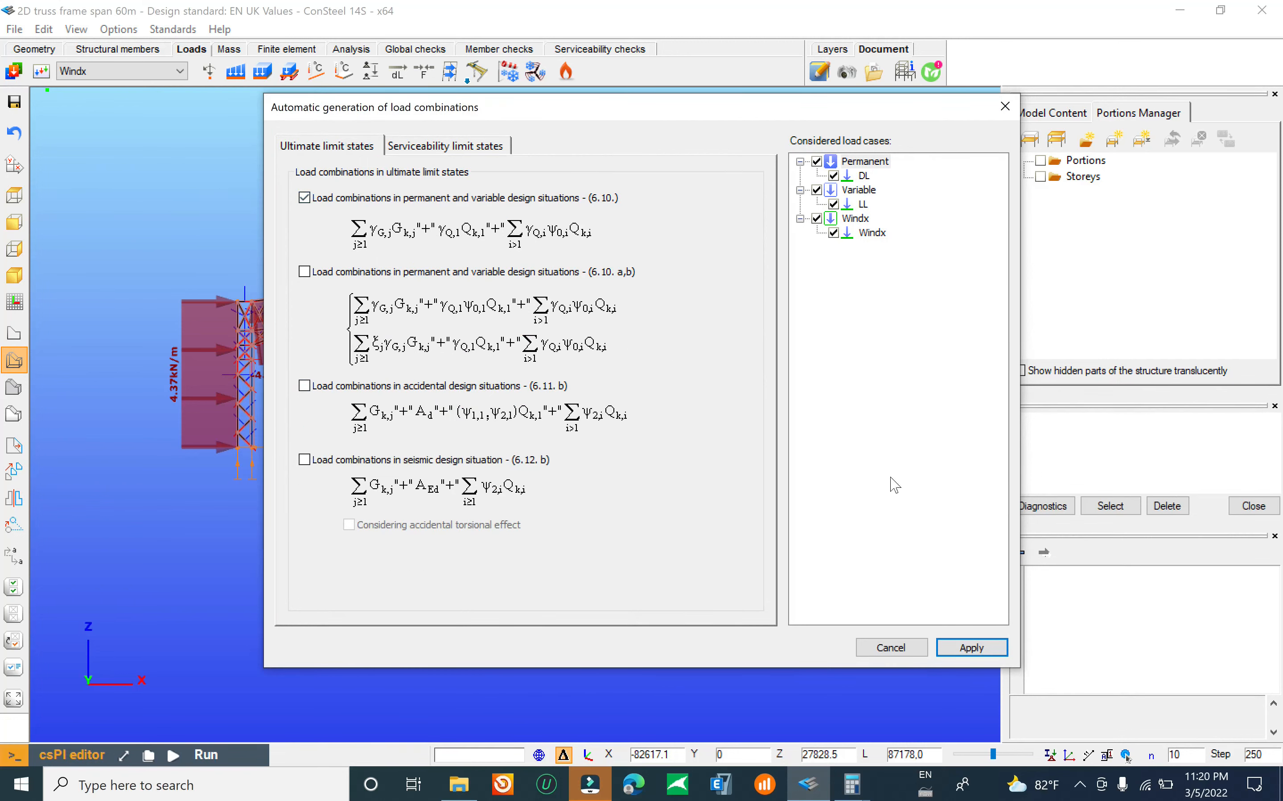
{"action": "left_click", "coordinate": [969, 648]}
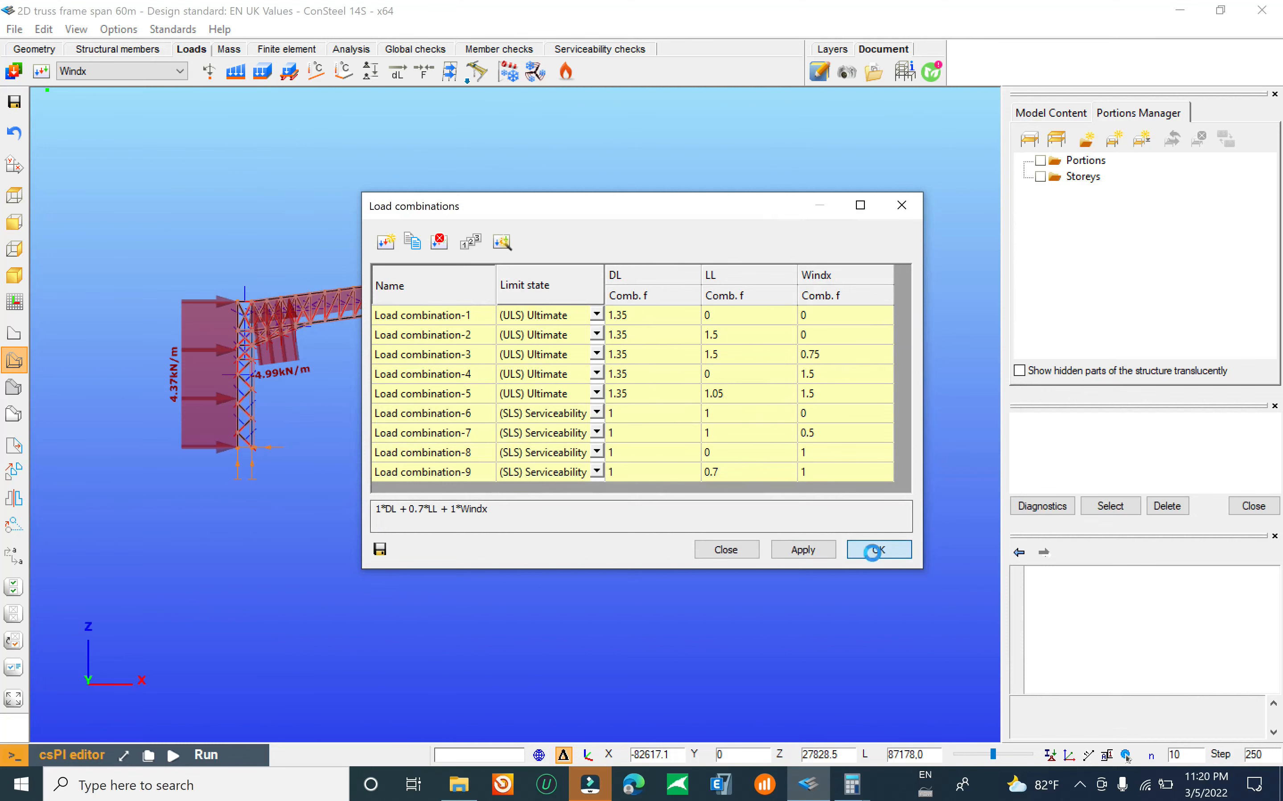
{"action": "key", "text": "Return"}
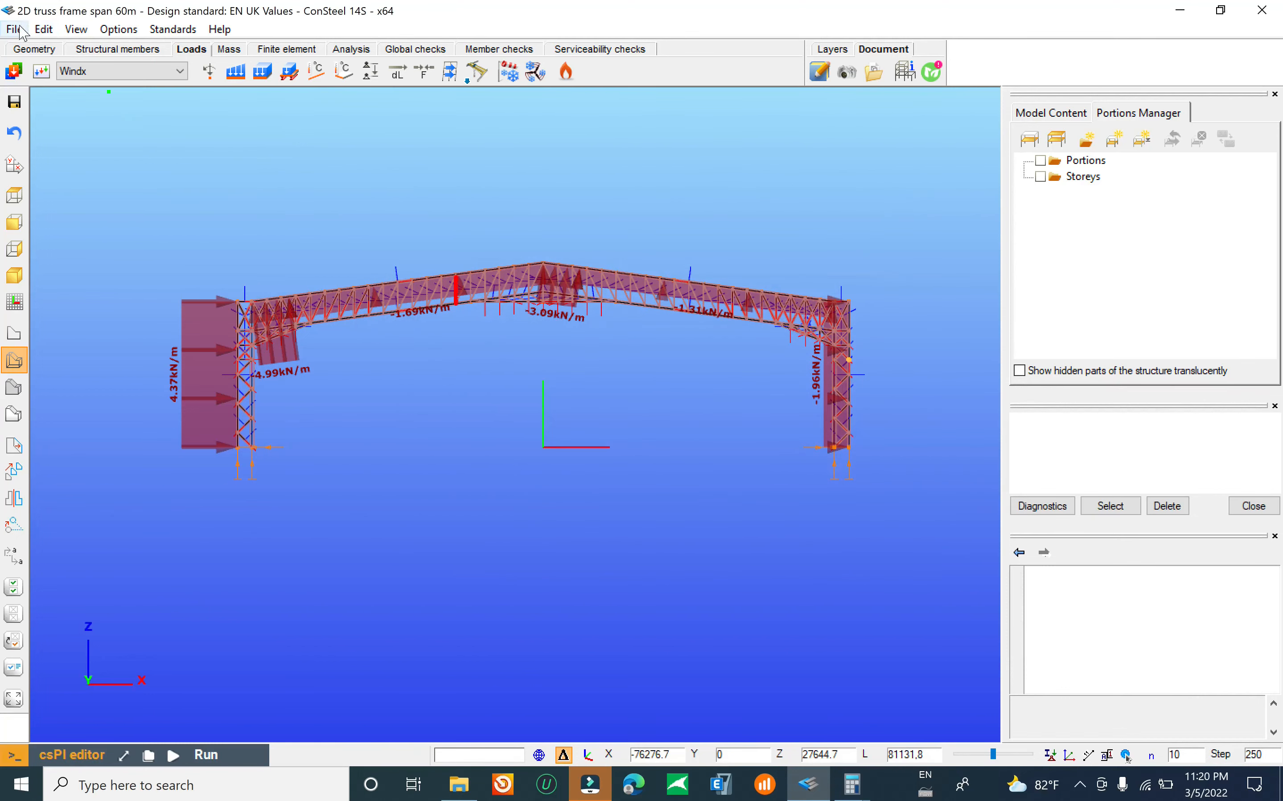
{"action": "left_click", "coordinate": [14, 29]}
{"action": "left_click", "coordinate": [64, 114]}
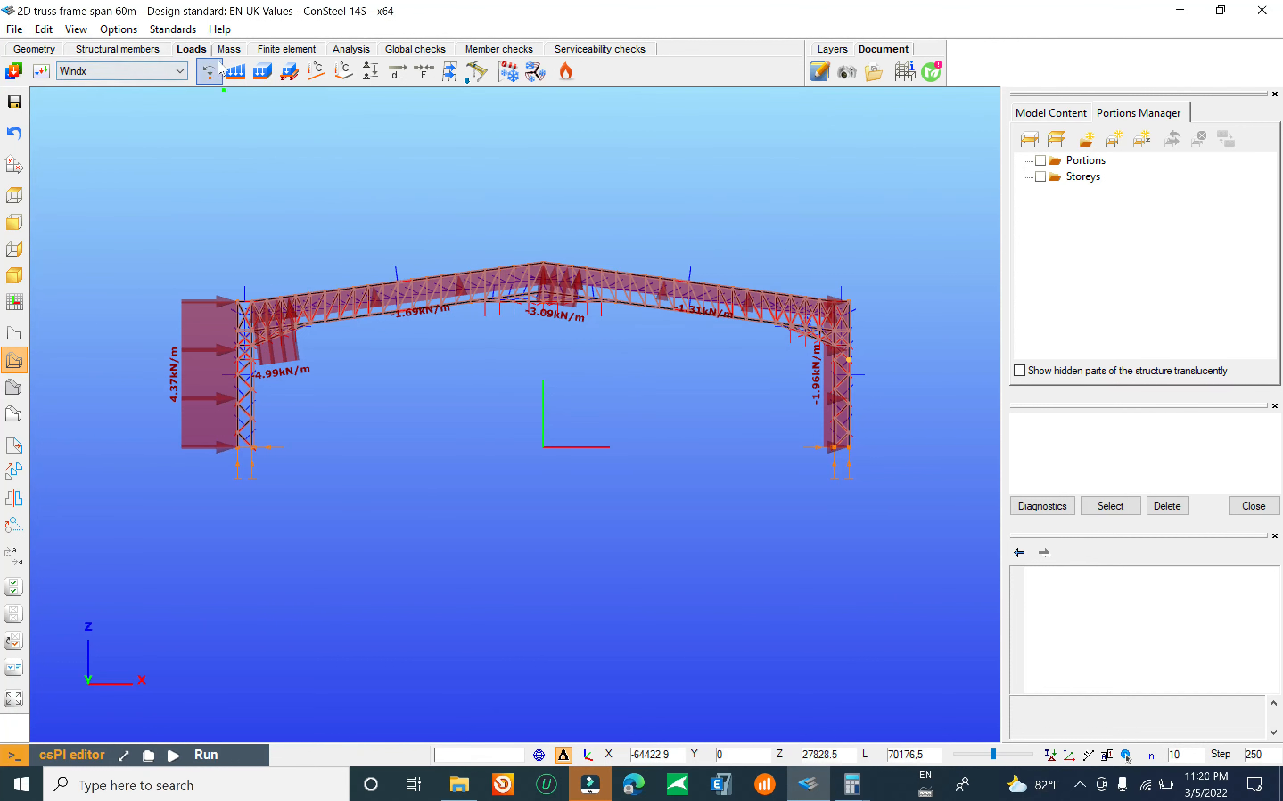
Step: Choose Initial sway - 1 as the global imperfection in the analysis parameters
{"action": "left_click", "coordinate": [347, 49]}
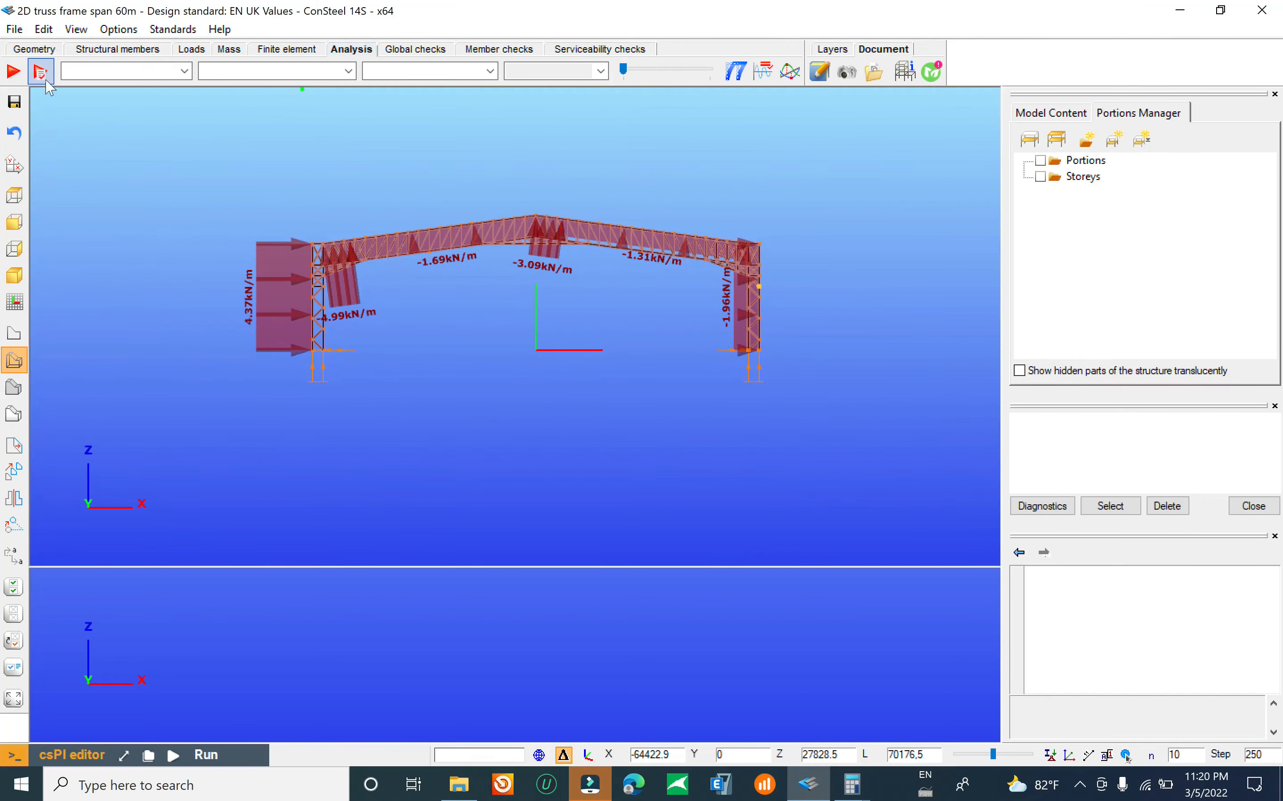
{"action": "left_click", "coordinate": [42, 73]}
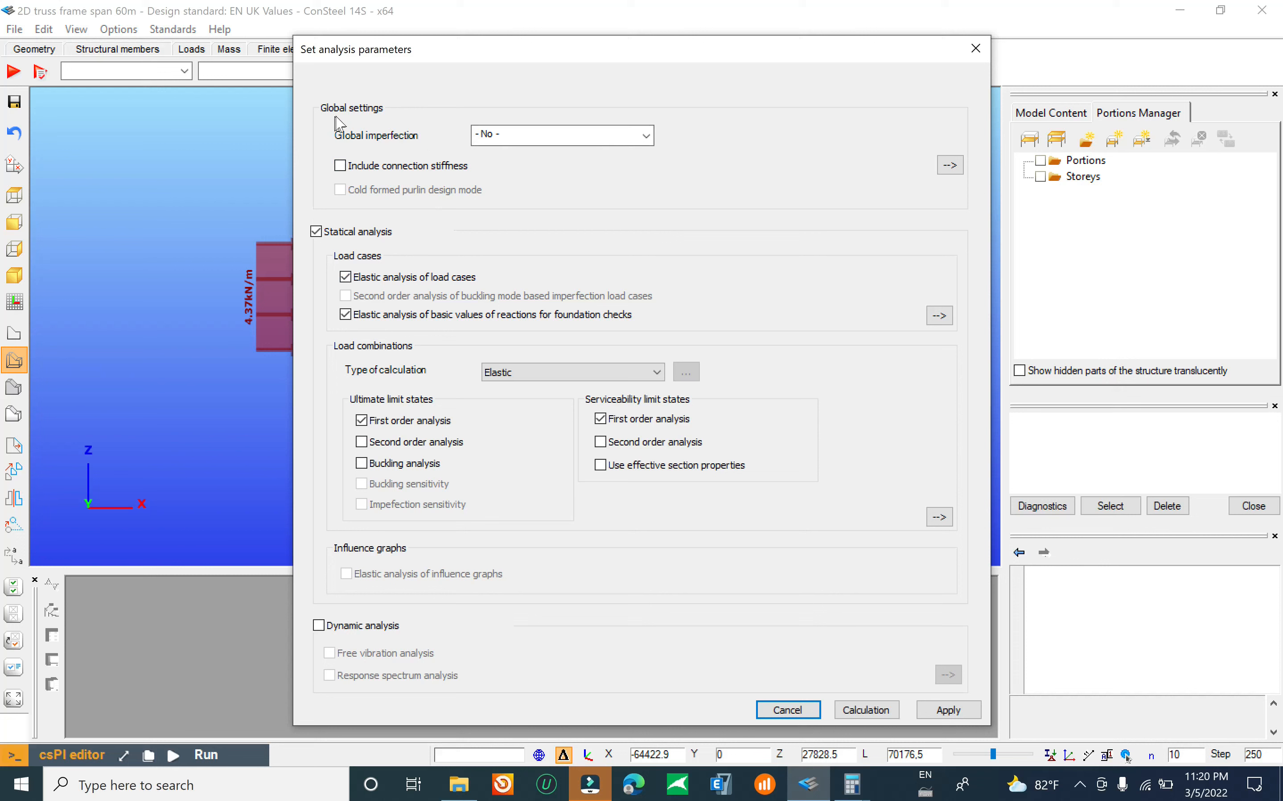
{"action": "left_click", "coordinate": [552, 140]}
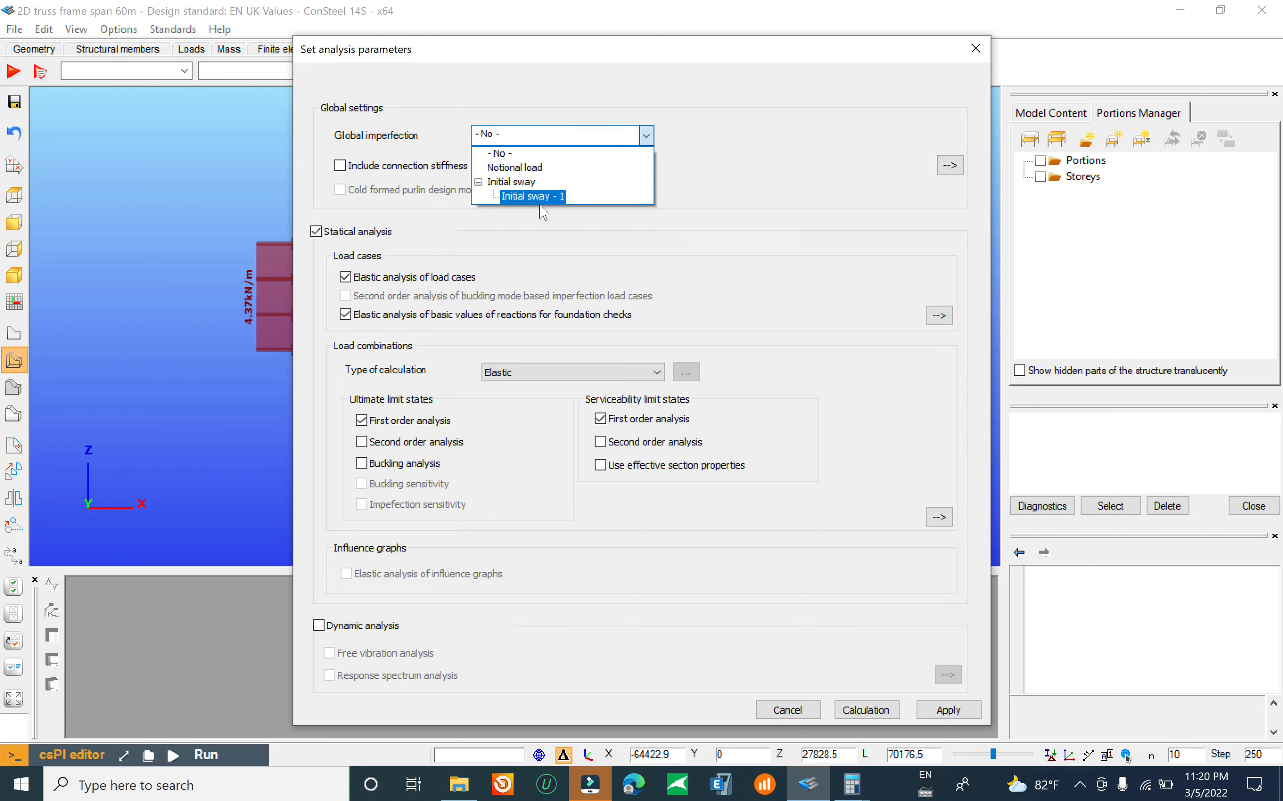
{"action": "left_click", "coordinate": [547, 202]}
{"action": "left_click", "coordinate": [548, 201]}
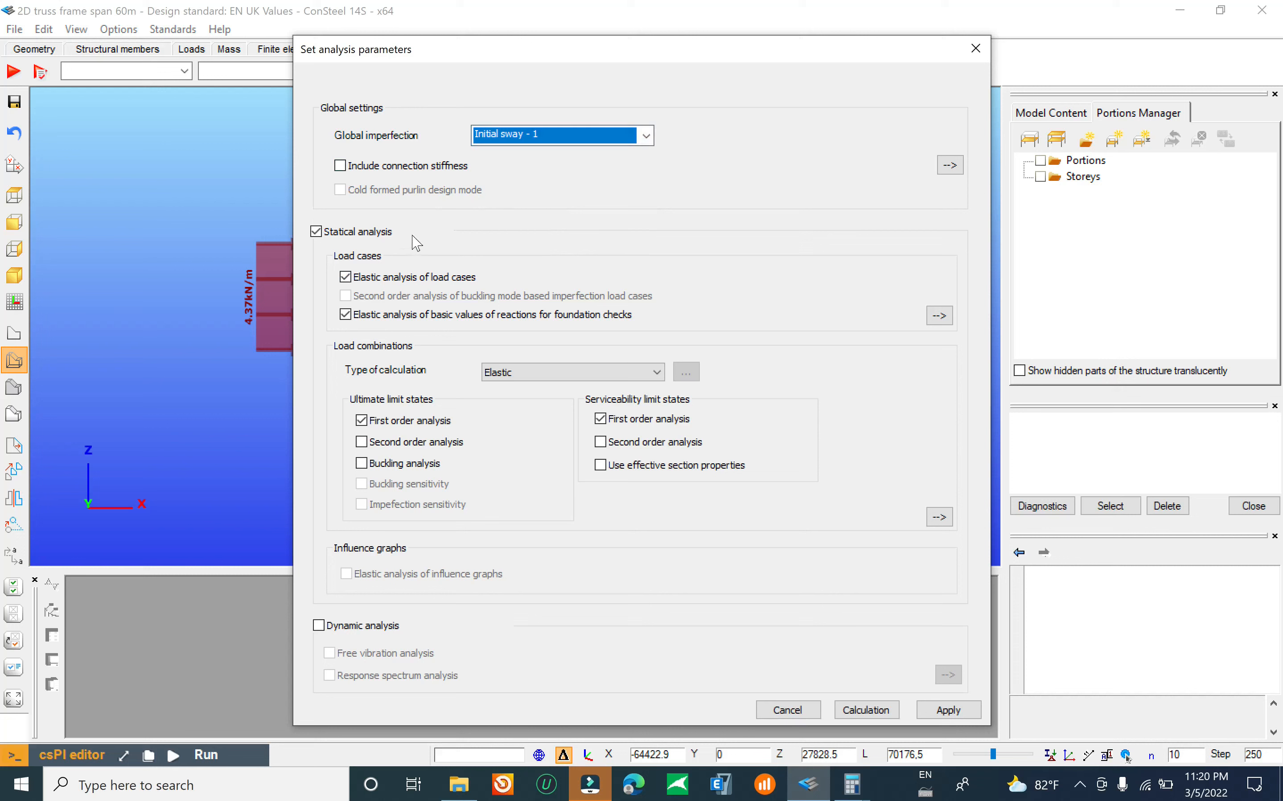
Step: Enable ultimate second order and buckling analysis with buckling and imperfection sensitivity, run the calculation, and dismiss the report
{"action": "left_click", "coordinate": [362, 442]}
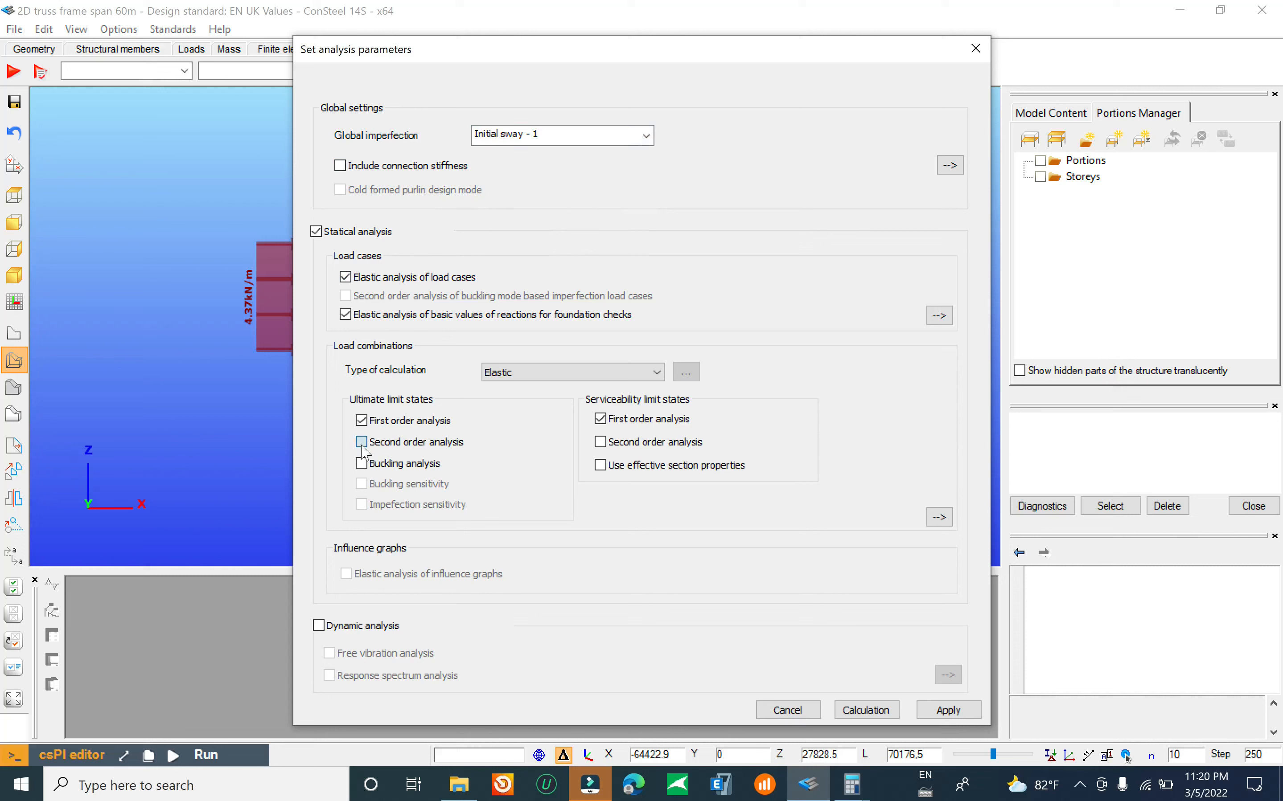
{"action": "left_click", "coordinate": [362, 464]}
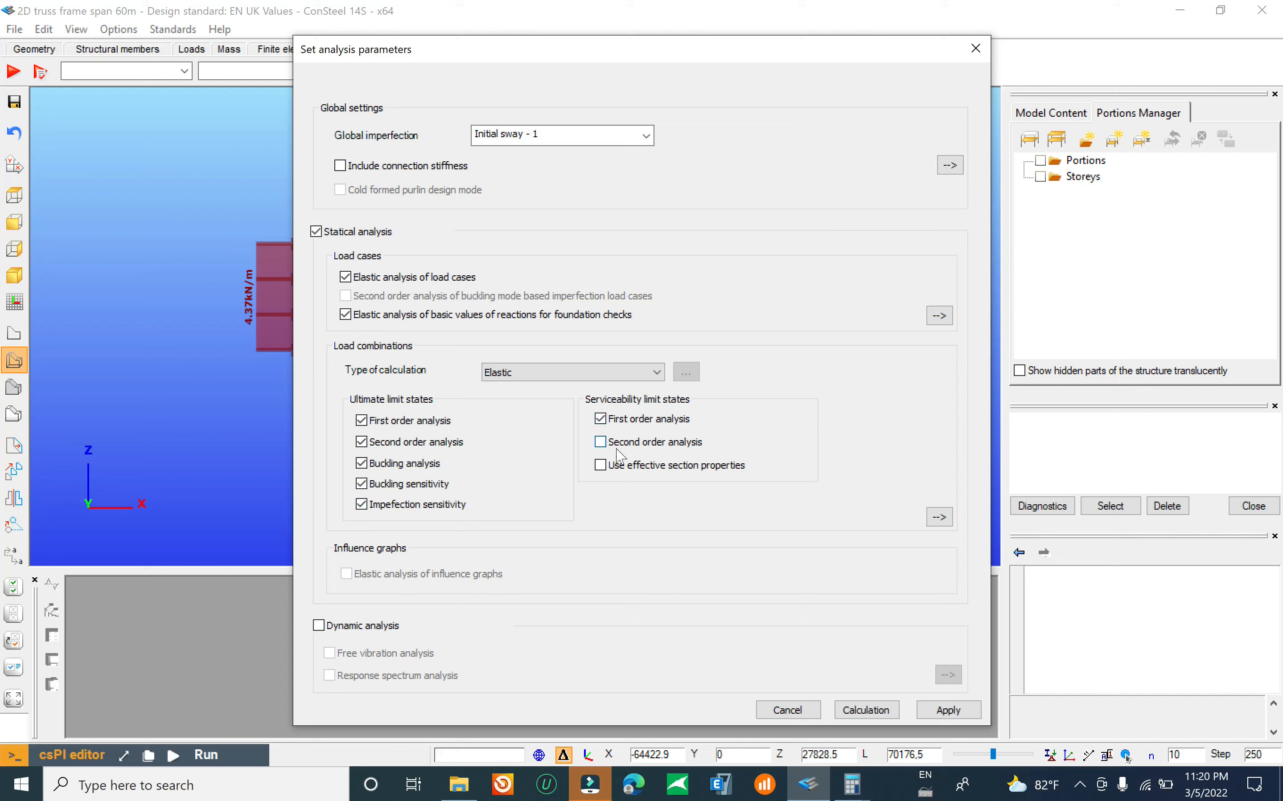
{"action": "left_click", "coordinate": [631, 446]}
{"action": "left_click", "coordinate": [626, 470]}
{"action": "left_click", "coordinate": [880, 711]}
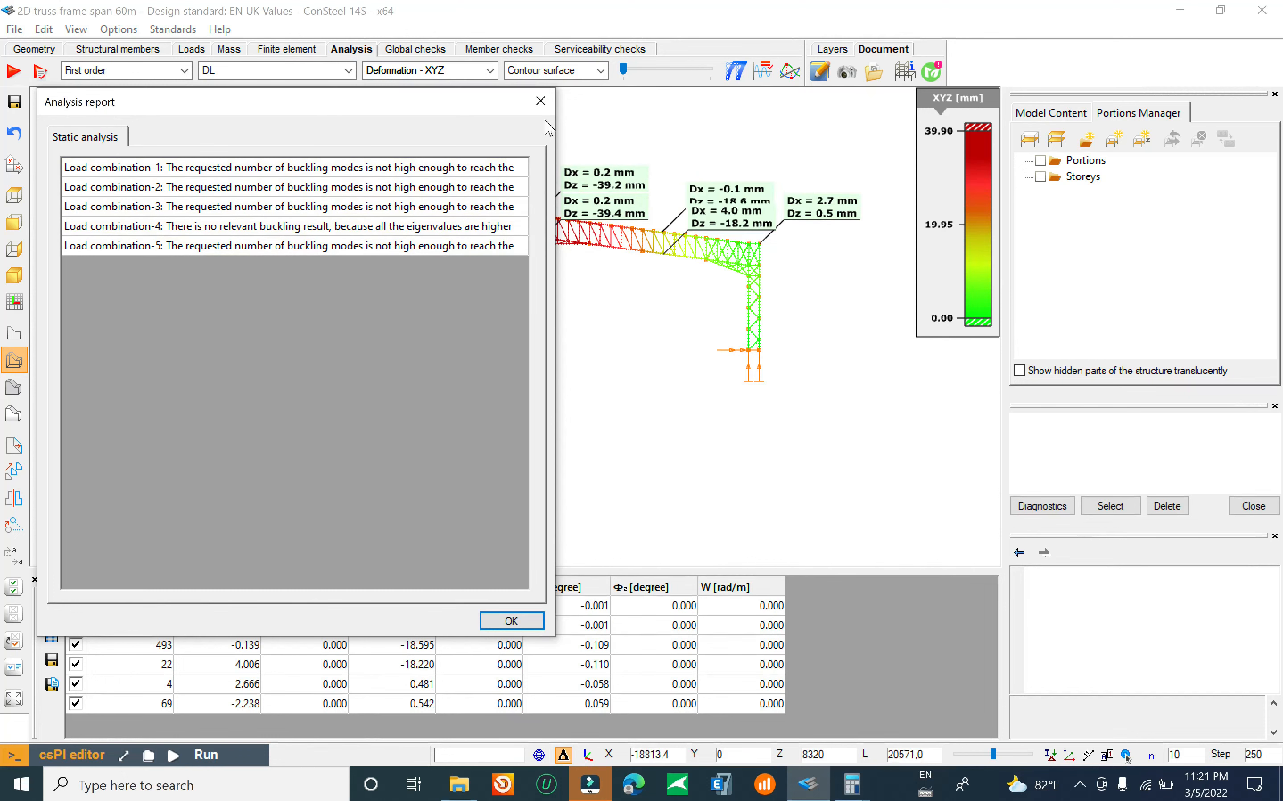
{"action": "left_click", "coordinate": [540, 100]}
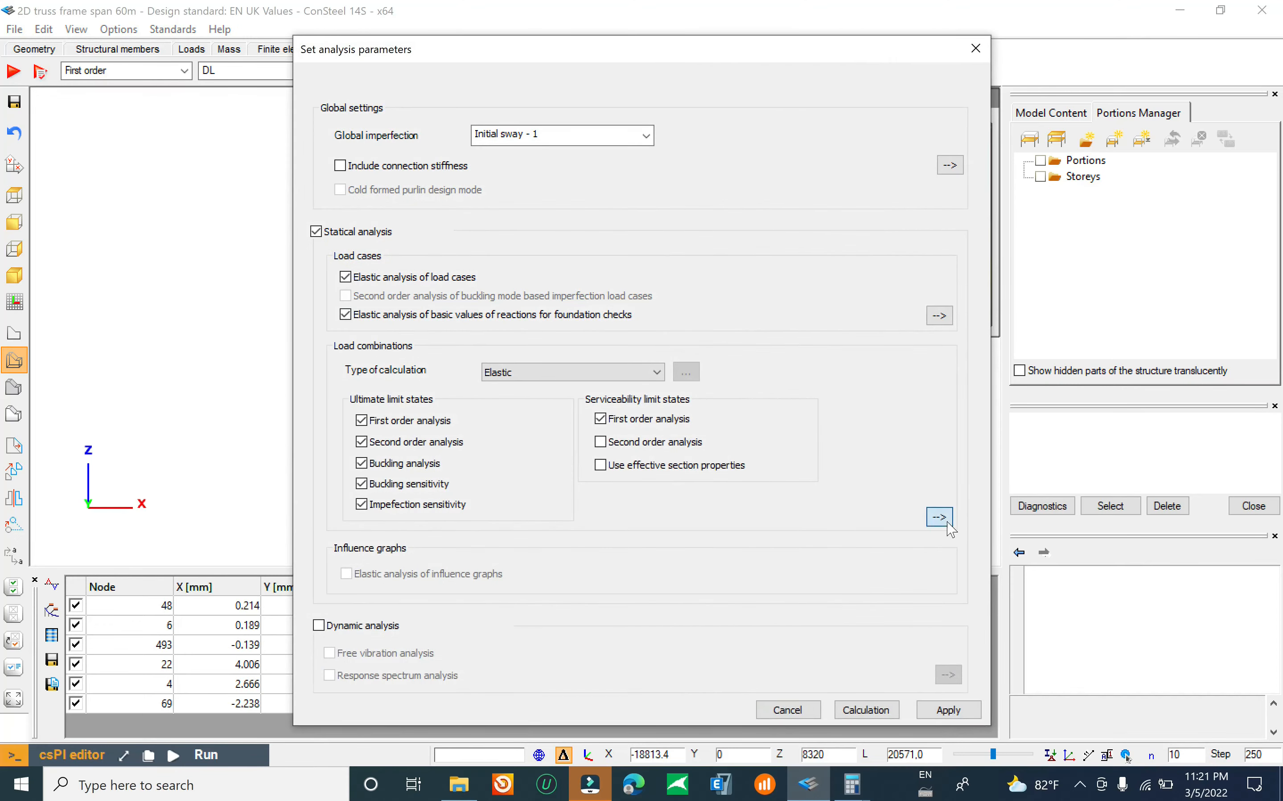
Step: Set the number of buckling modes for Load combination-1 to 50 in the detailed load combination analysis settings
{"action": "left_click", "coordinate": [938, 516]}
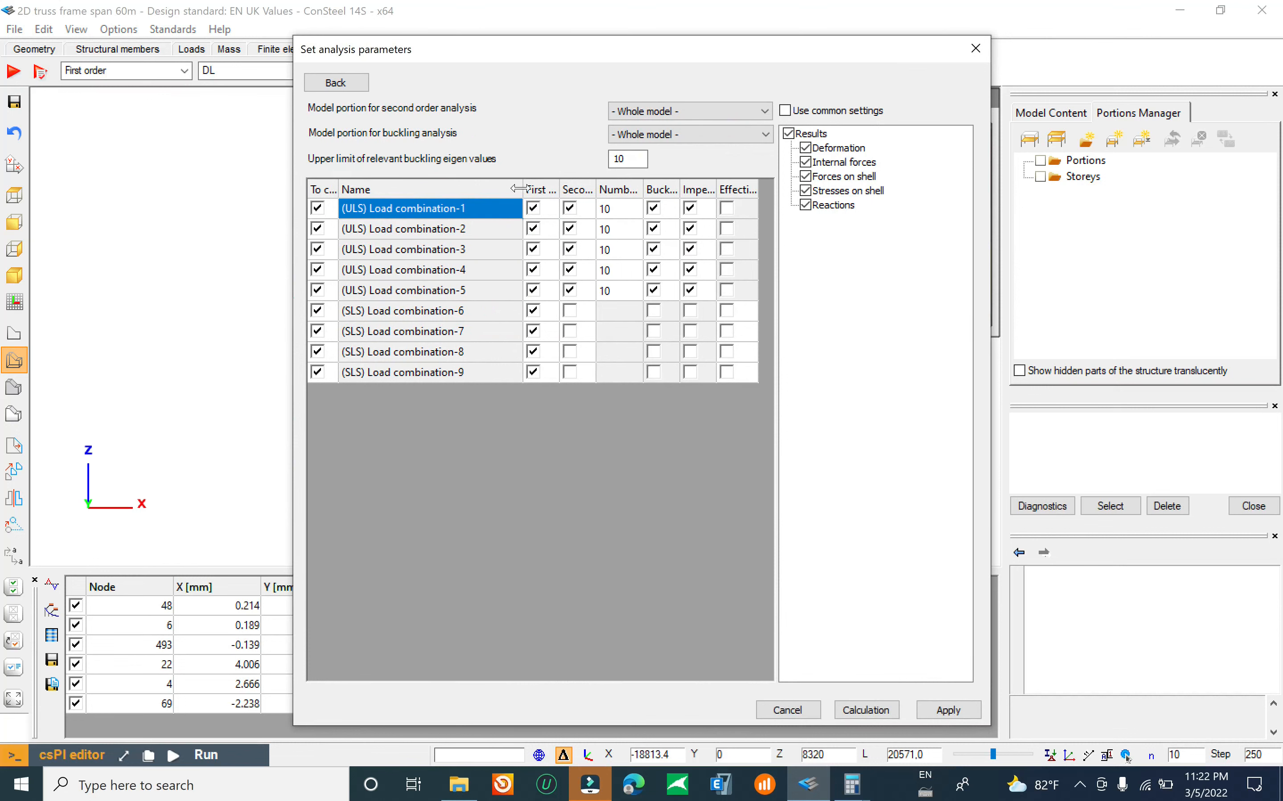
{"action": "left_click", "coordinate": [619, 212]}
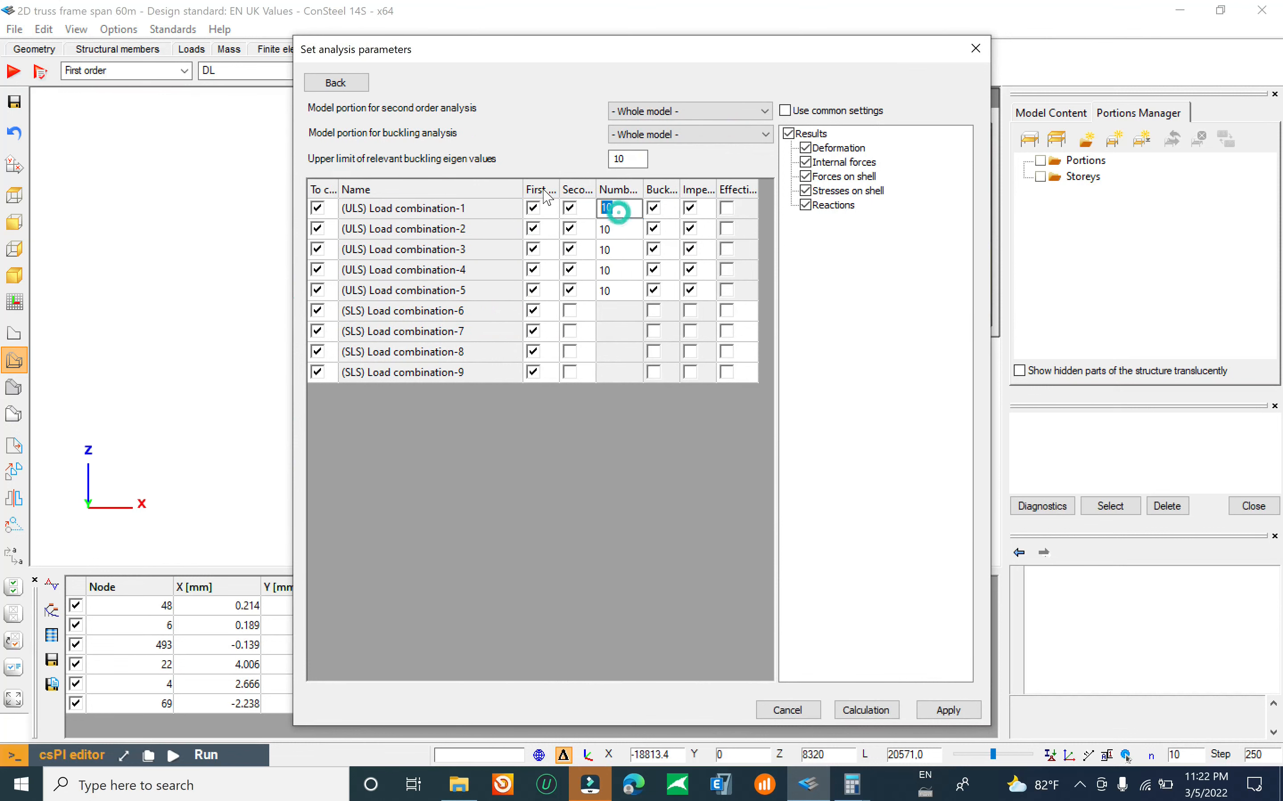
{"action": "type", "text": "50"}
{"action": "left_click", "coordinate": [618, 229]}
{"action": "left_click", "coordinate": [622, 231]}
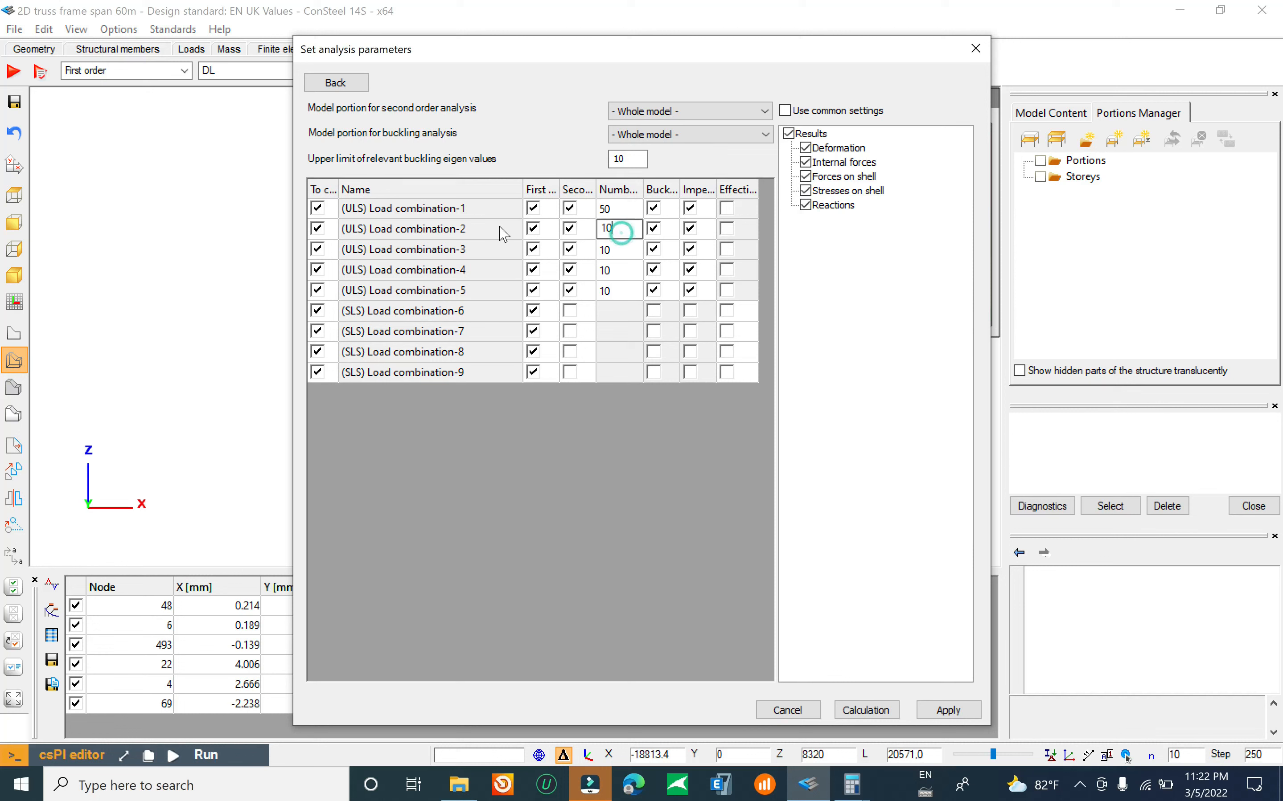
Step: Set the number of buckling modes to 80 for Load combination-3, -4 and -5, and to 50 for Load combination-2
{"action": "left_click", "coordinate": [619, 257]}
{"action": "type", "text": "80"}
{"action": "left_click", "coordinate": [620, 270]}
{"action": "left_click", "coordinate": [623, 268]}
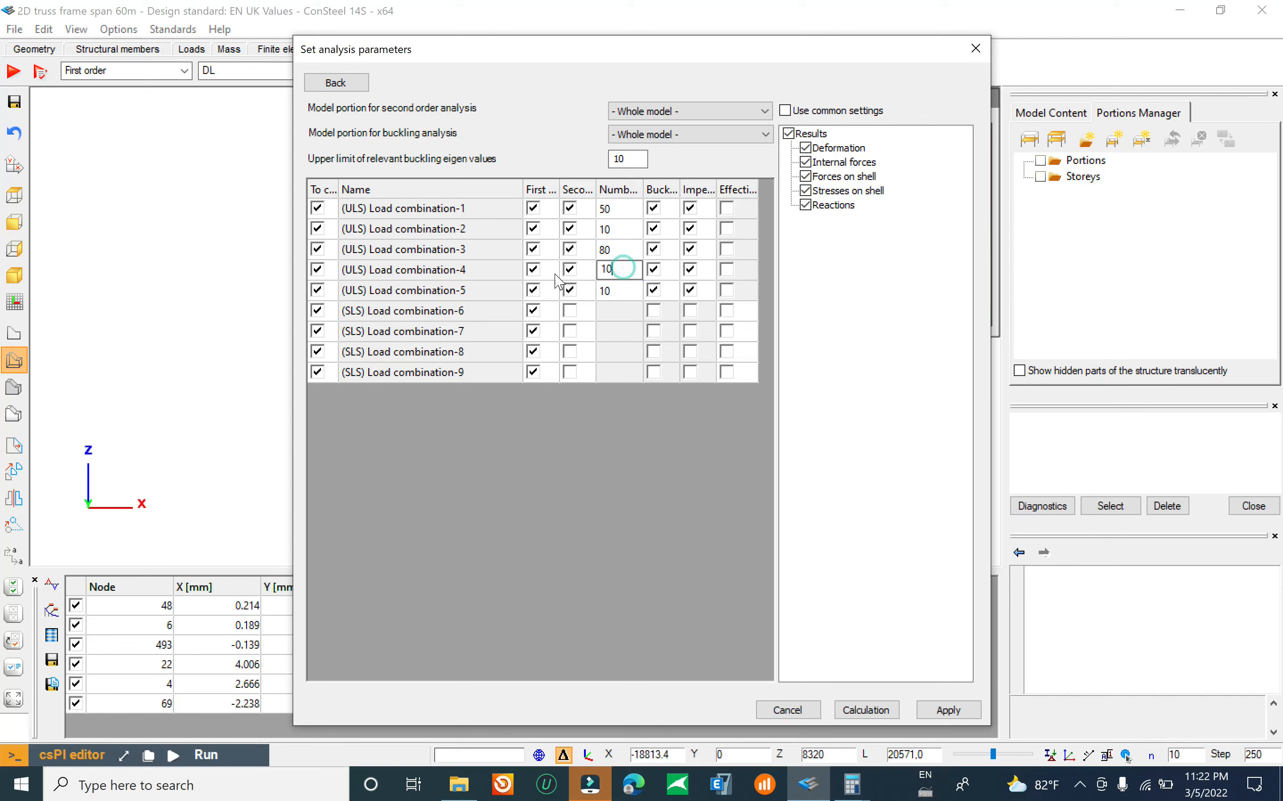
{"action": "left_click_drag", "start_coordinate": [605, 268], "coordinate": [546, 299]}
{"action": "type", "text": "8"}
{"action": "left_click", "coordinate": [616, 300]}
{"action": "type", "text": "8"}
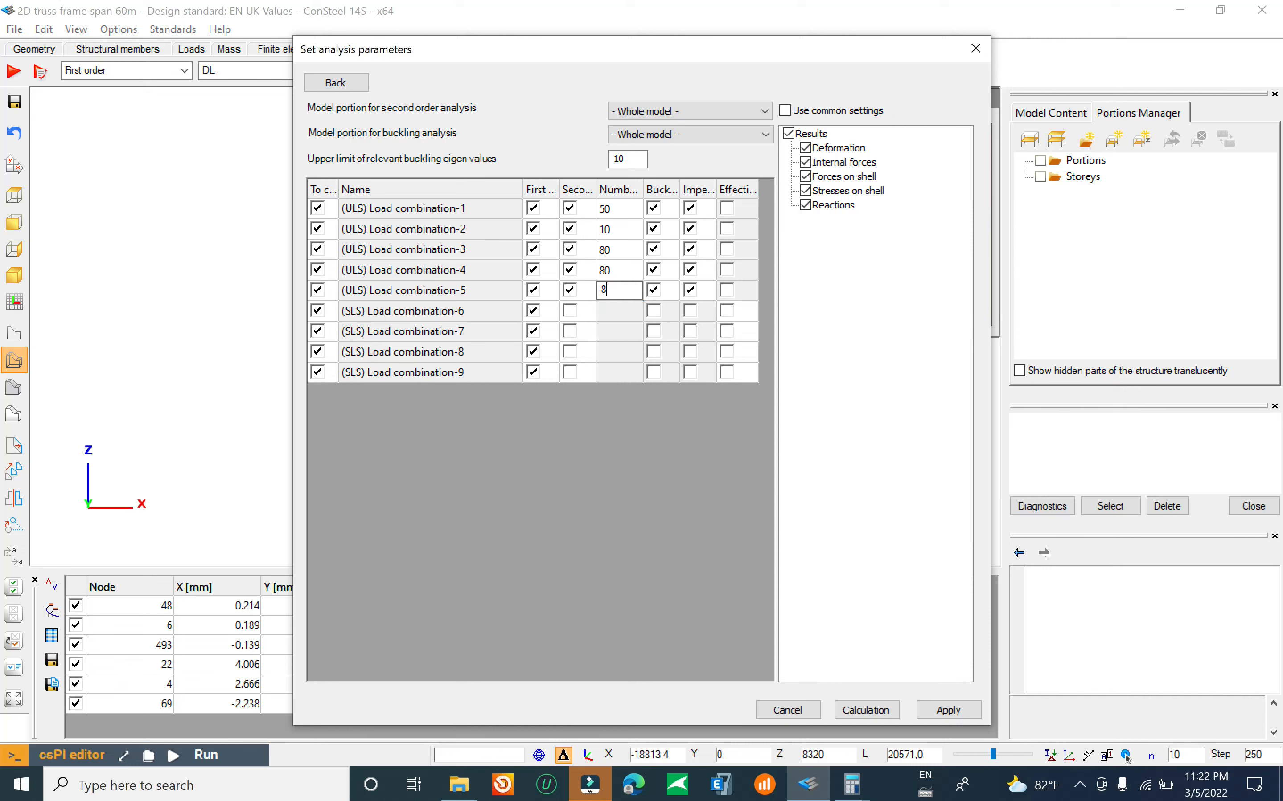
{"action": "left_click", "coordinate": [633, 229]}
{"action": "left_click_drag", "start_coordinate": [633, 229], "coordinate": [513, 239]}
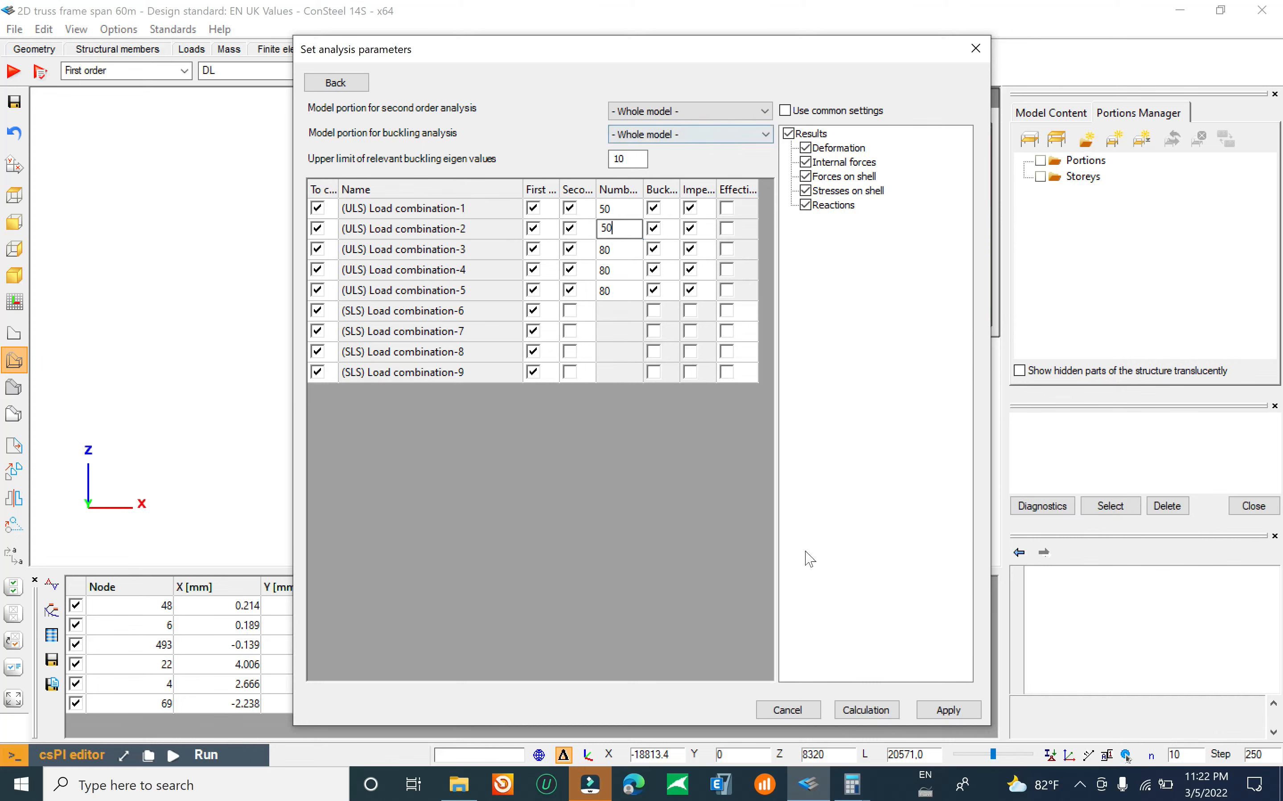
Step: Rerun the analysis, dismiss the analysis report, and save the model with its results
{"action": "left_click", "coordinate": [881, 709]}
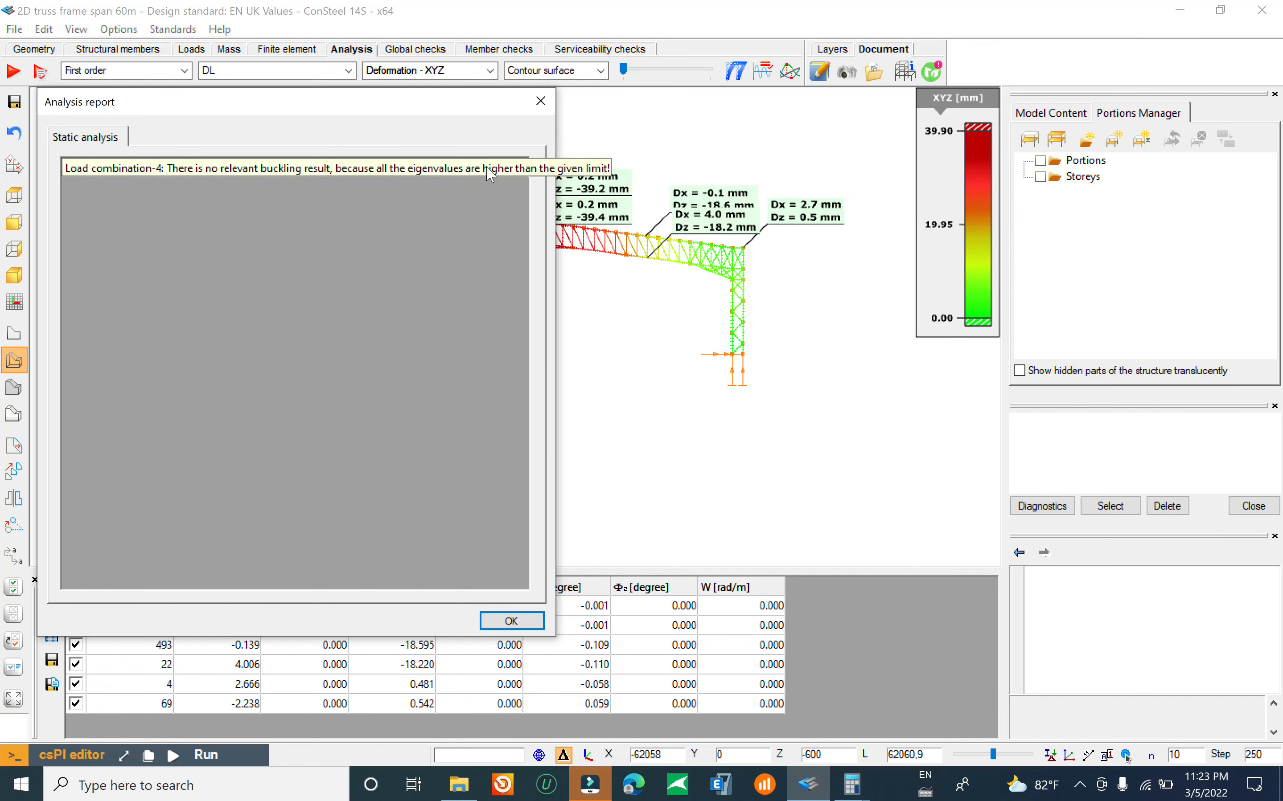
{"action": "left_click", "coordinate": [540, 101]}
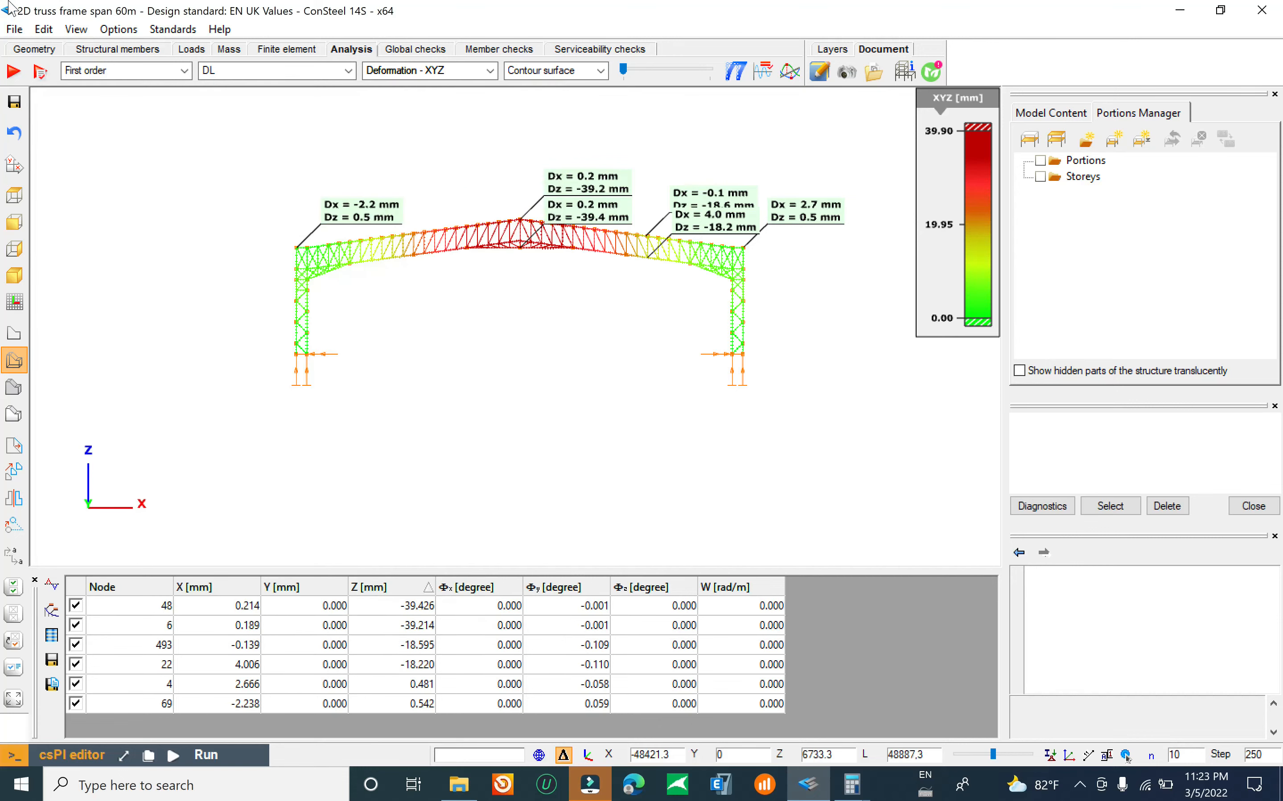
{"action": "left_click", "coordinate": [13, 29]}
{"action": "left_click", "coordinate": [79, 115]}
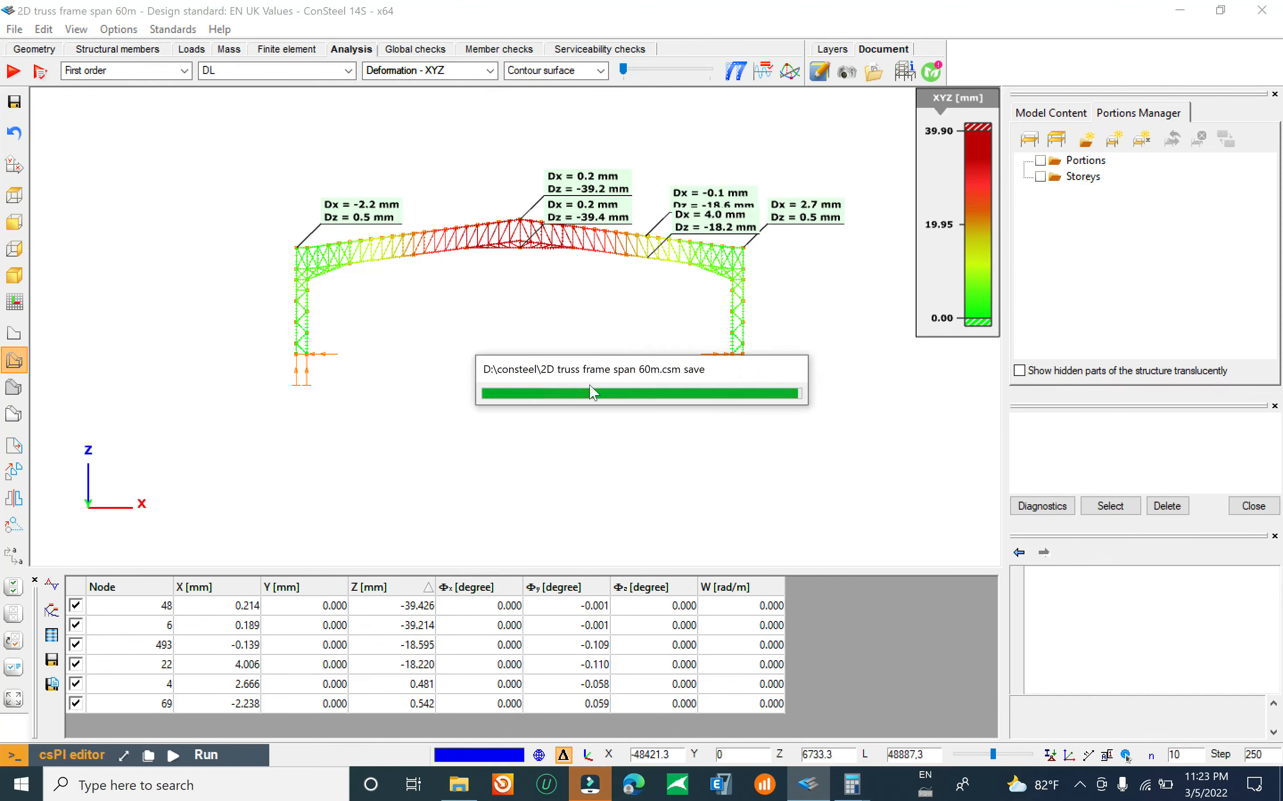
Step: Display the buckling results for Load combination-1 in a 3D view and for Load combination-2 at its first eigenvalue
{"action": "left_click", "coordinate": [119, 70]}
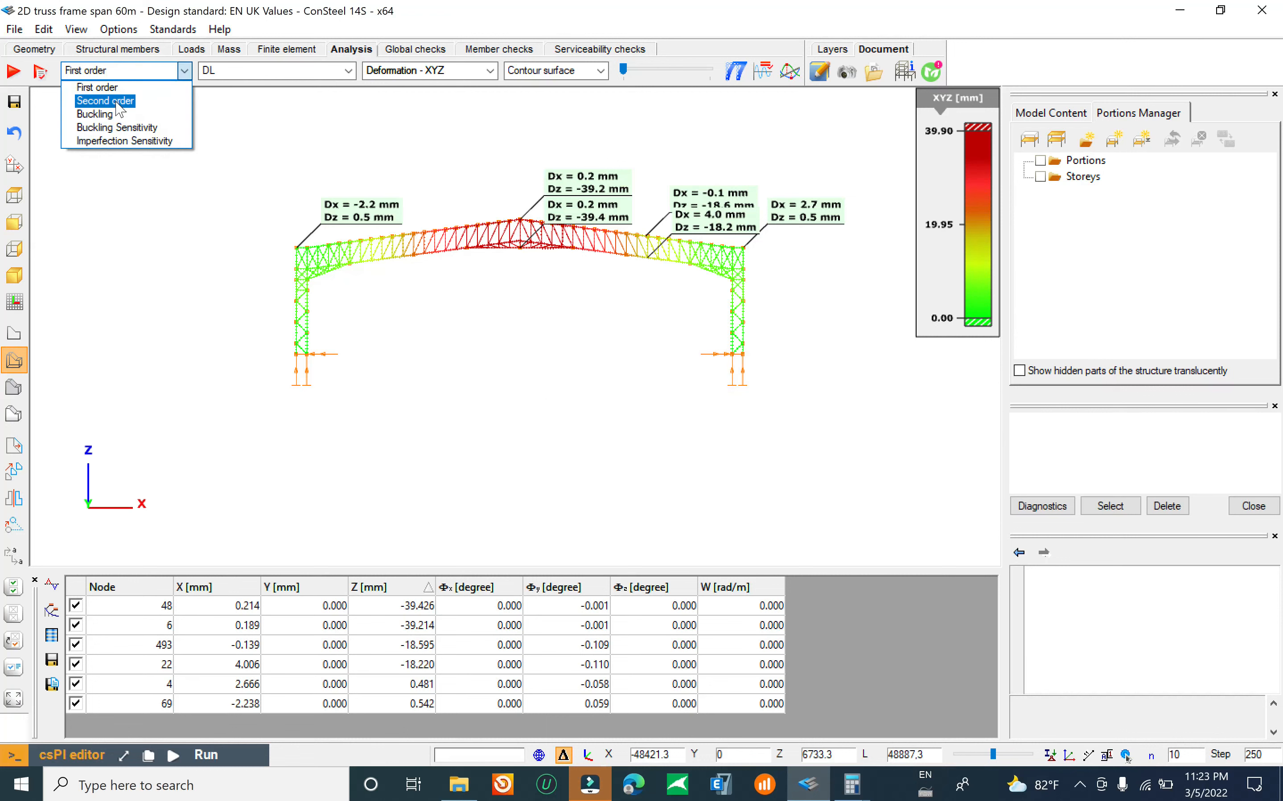
{"action": "left_click", "coordinate": [118, 119]}
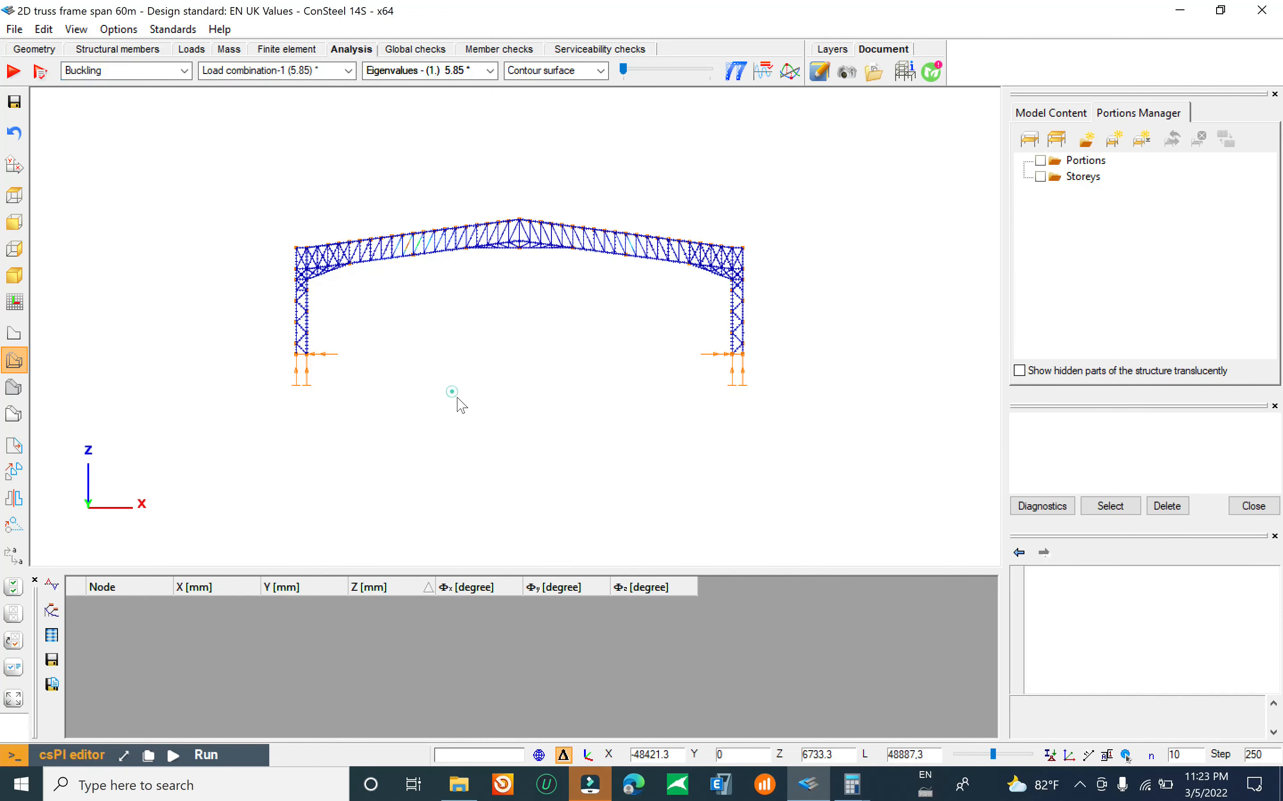
{"action": "middle_click_drag", "start_coordinate": [452, 395], "coordinate": [470, 312]}
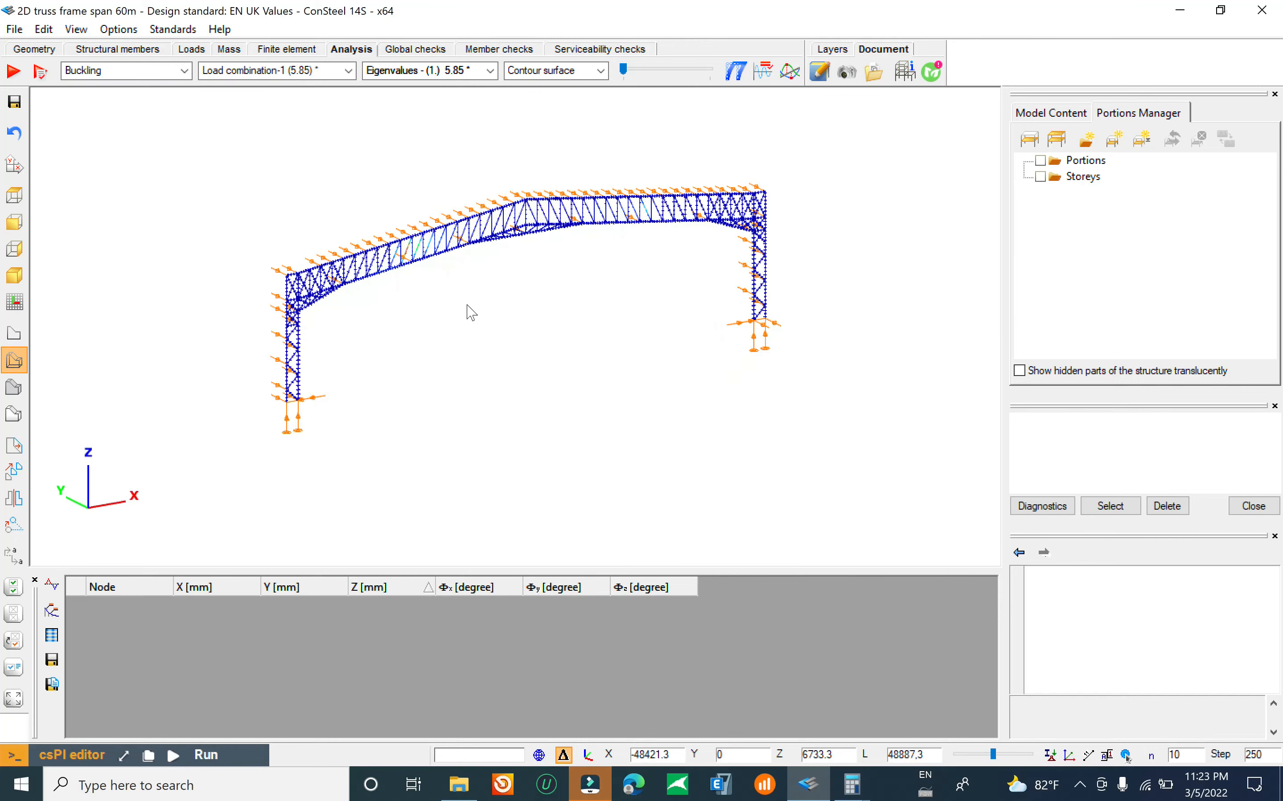
{"action": "left_click", "coordinate": [324, 72]}
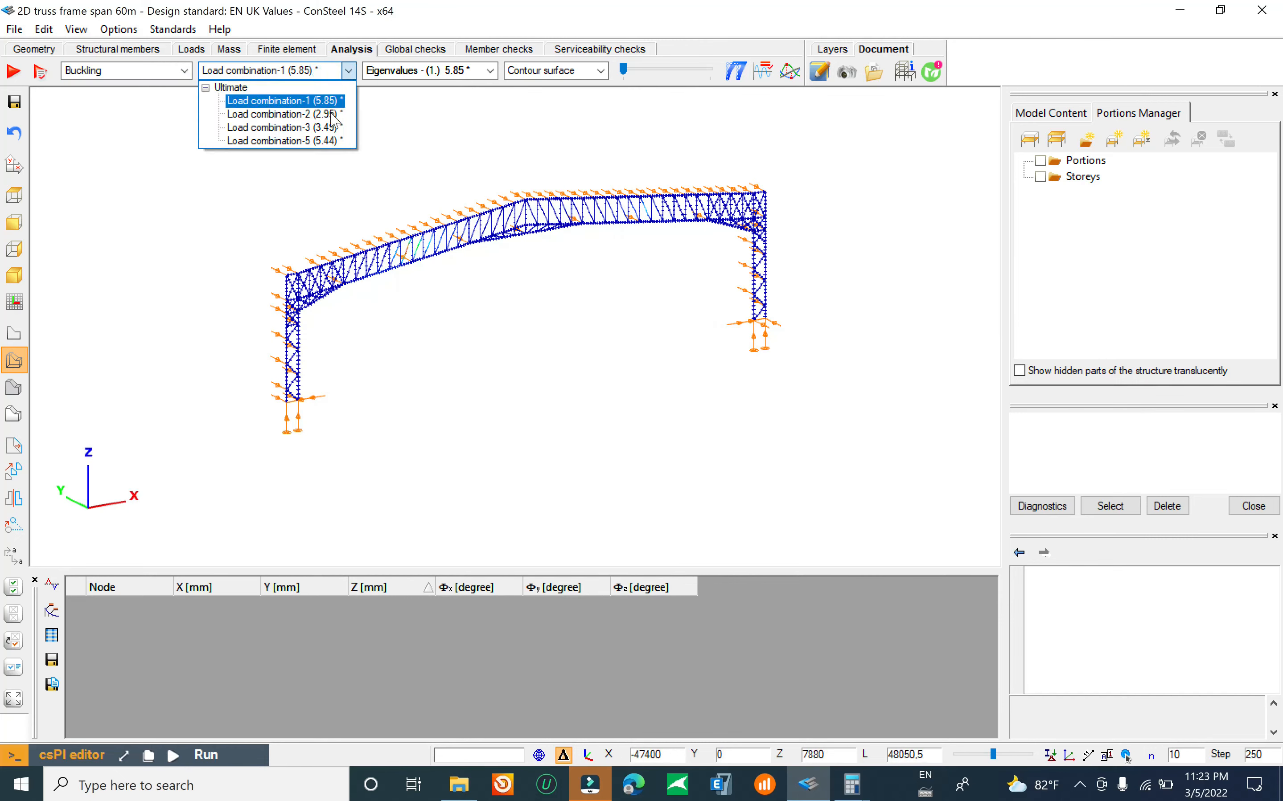
{"action": "left_click", "coordinate": [339, 115]}
{"action": "left_click", "coordinate": [460, 85]}
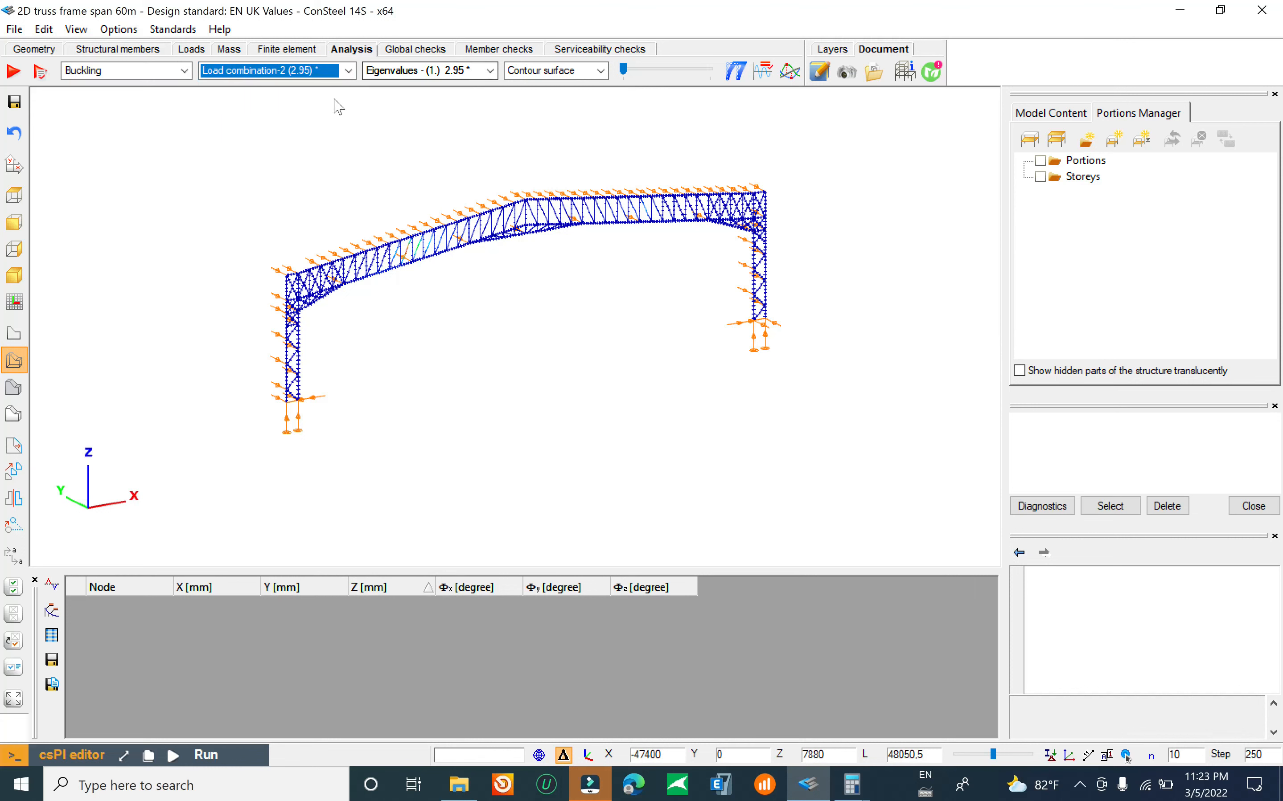
{"action": "left_click", "coordinate": [490, 74]}
{"action": "left_click", "coordinate": [485, 77]}
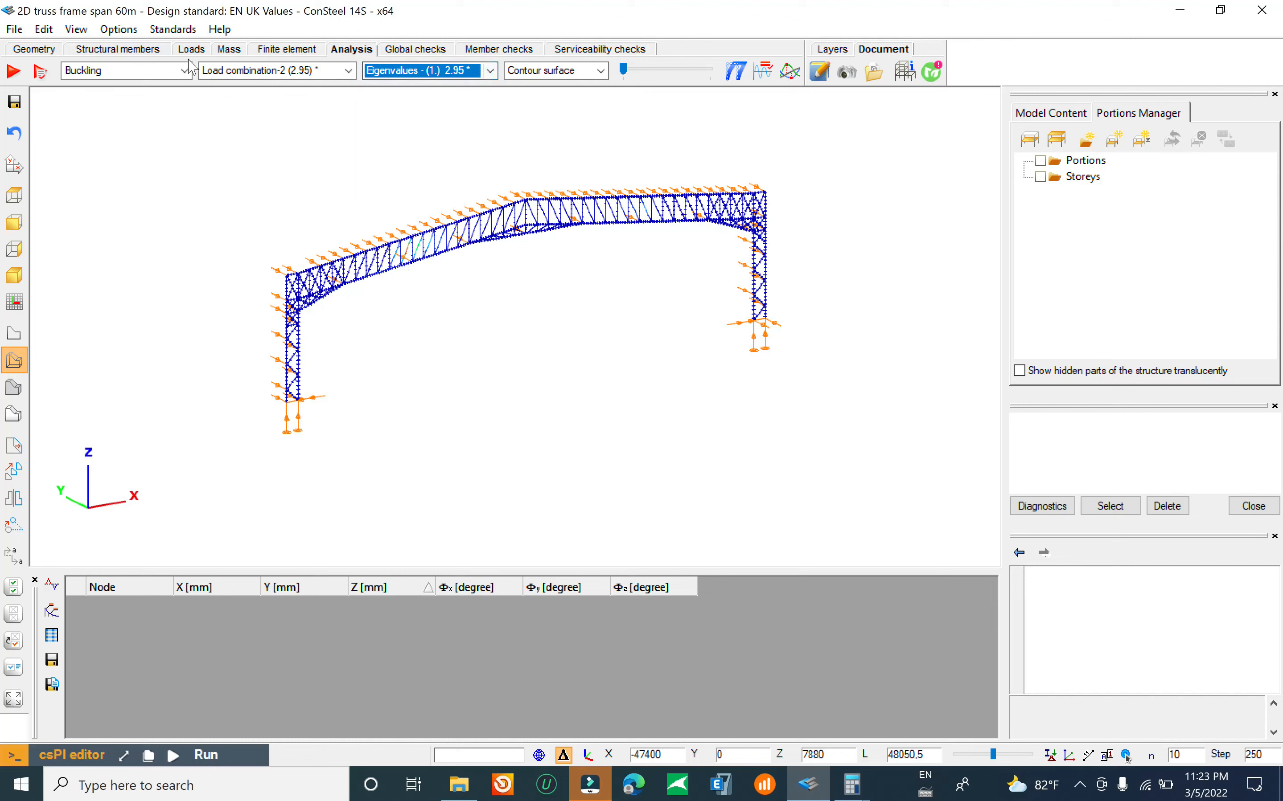
Step: Browse the buckling modes of Load combination-2 up to the 16th eigenvalue and inspect the buckled truss members
{"action": "left_click", "coordinate": [348, 71]}
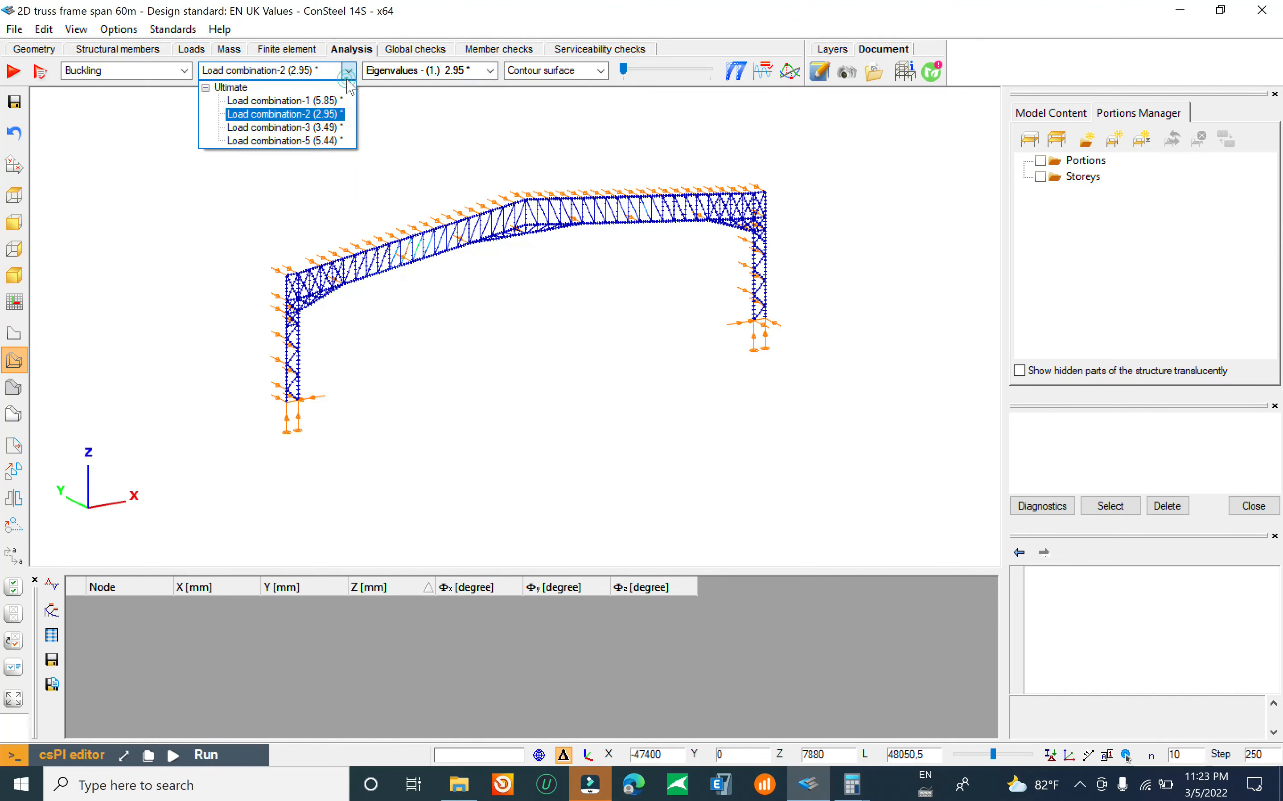
{"action": "left_click", "coordinate": [415, 90]}
{"action": "scroll", "coordinate": [491, 74], "scroll_direction": "down", "scroll_amount": 8}
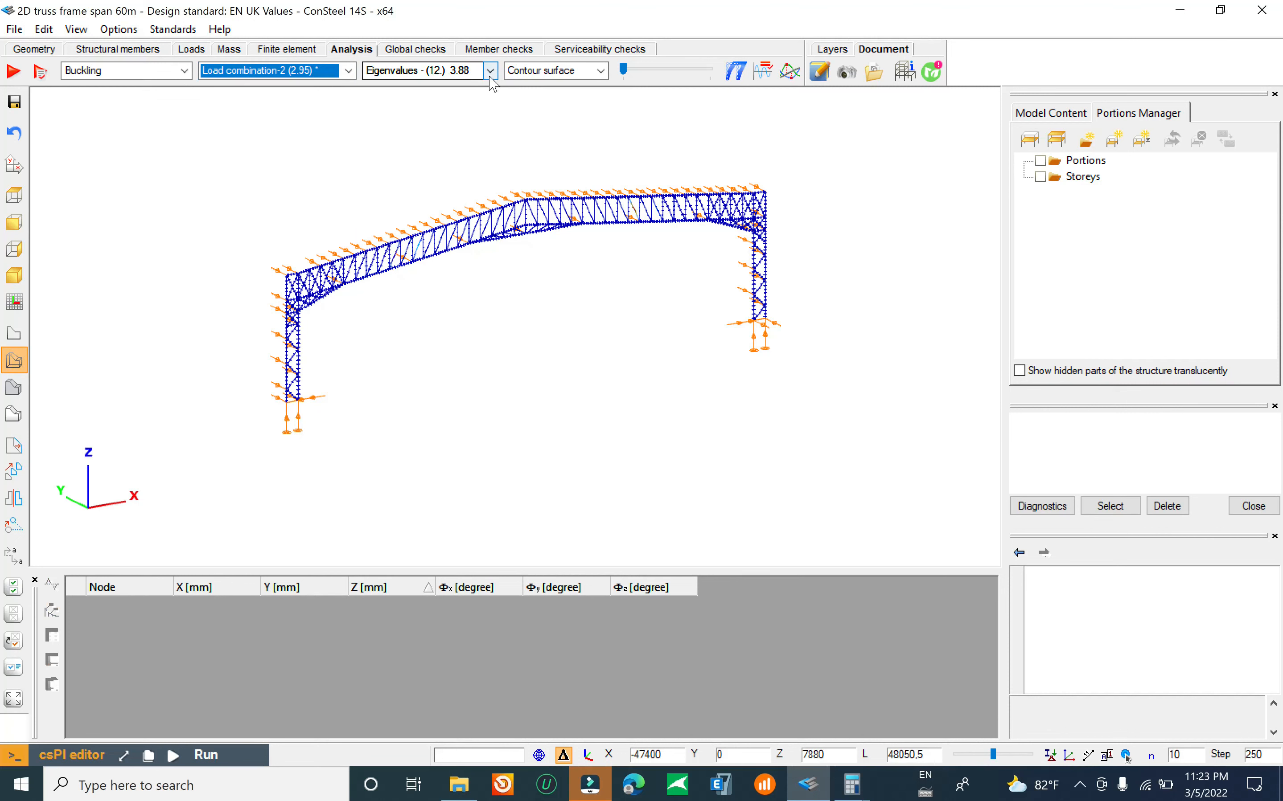
{"action": "scroll", "coordinate": [490, 74], "scroll_direction": "down", "scroll_amount": 1}
{"action": "scroll", "coordinate": [629, 272], "scroll_direction": "up", "scroll_amount": 5}
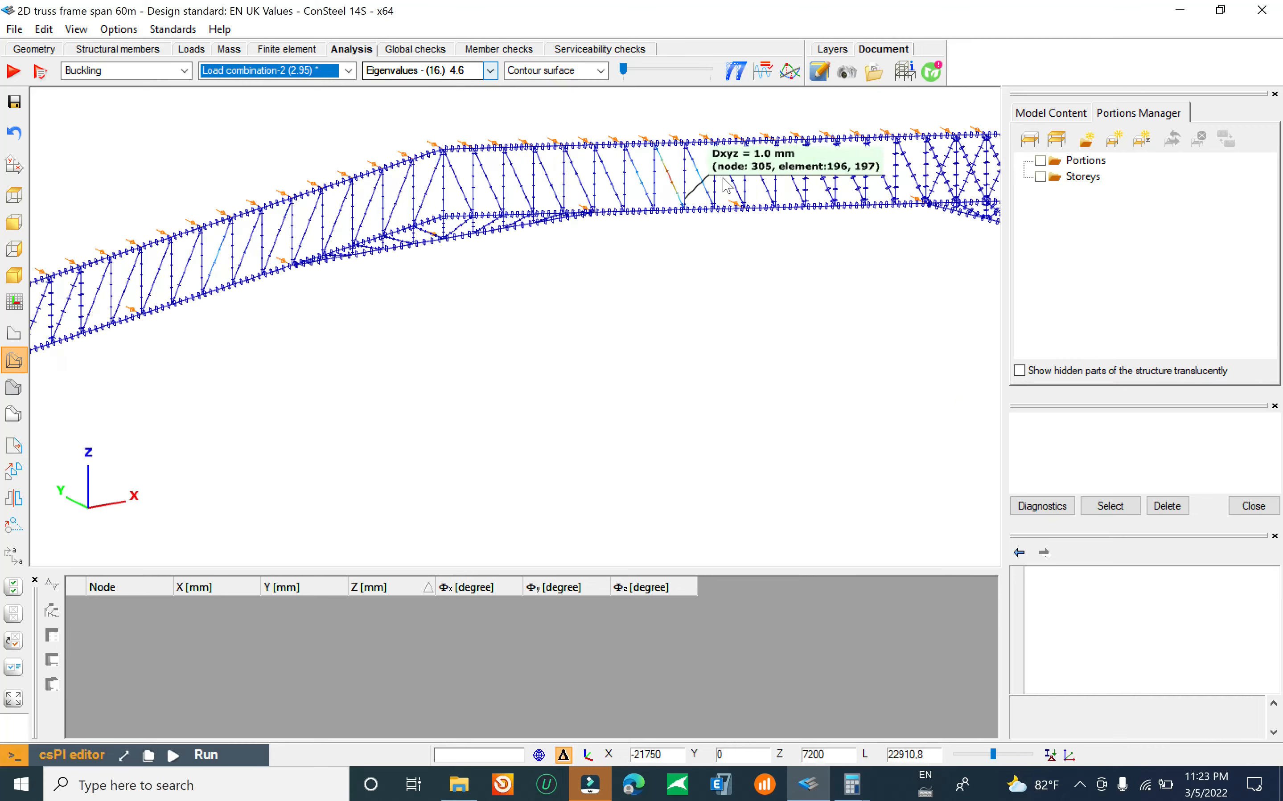
{"action": "scroll", "coordinate": [646, 279], "scroll_direction": "down", "scroll_amount": 5}
Step: List the nodal deformation values of the 16th buckling mode and examine them alongside the whole frame
{"action": "left_click", "coordinate": [25, 616]}
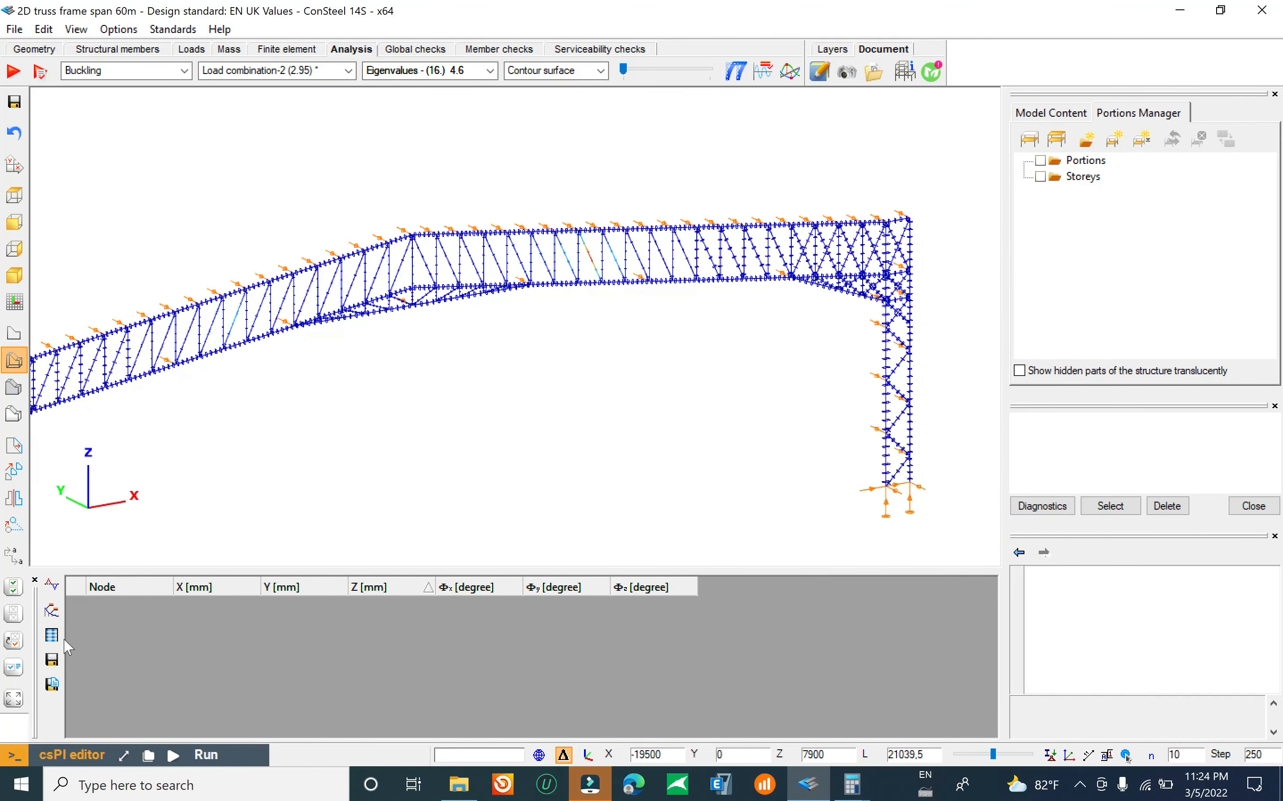
{"action": "left_click", "coordinate": [52, 635]}
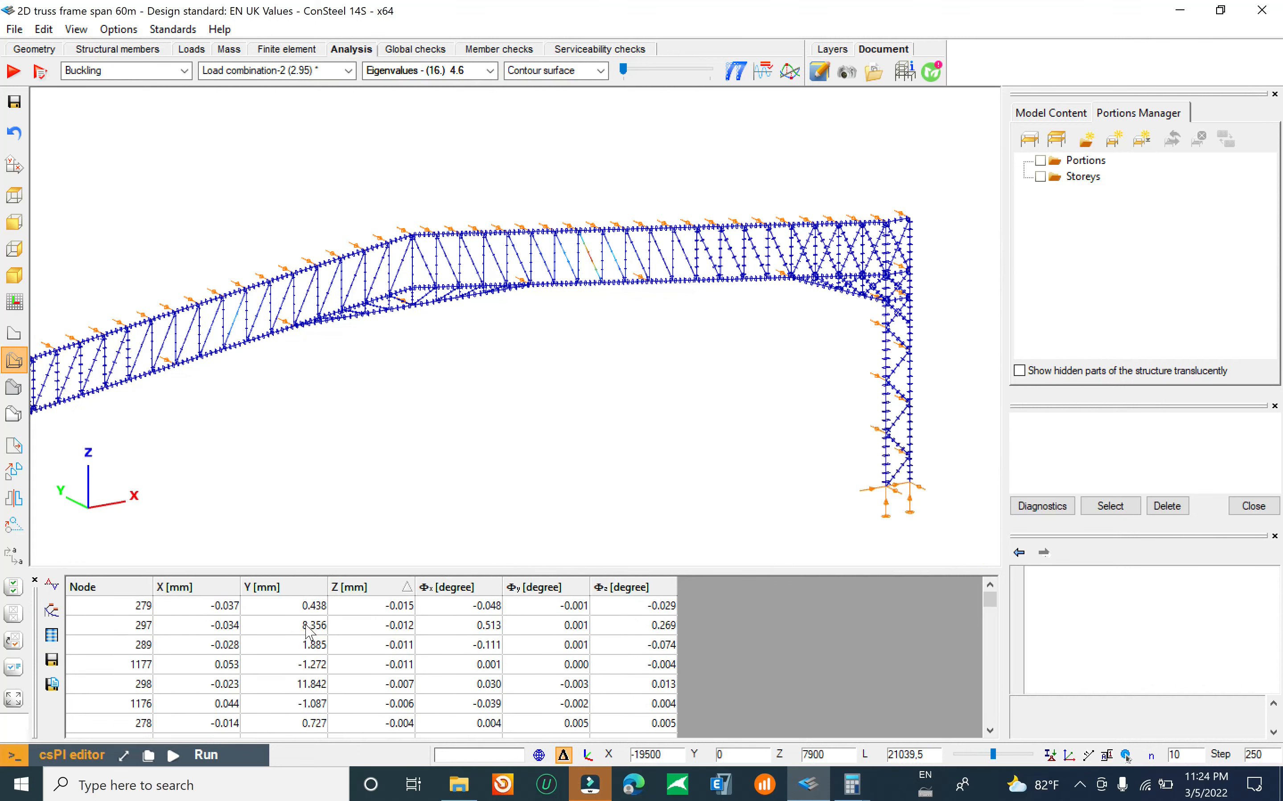
{"action": "scroll", "coordinate": [437, 485], "scroll_direction": "down", "scroll_amount": 3}
{"action": "middle_click_drag", "start_coordinate": [416, 504], "coordinate": [496, 431]}
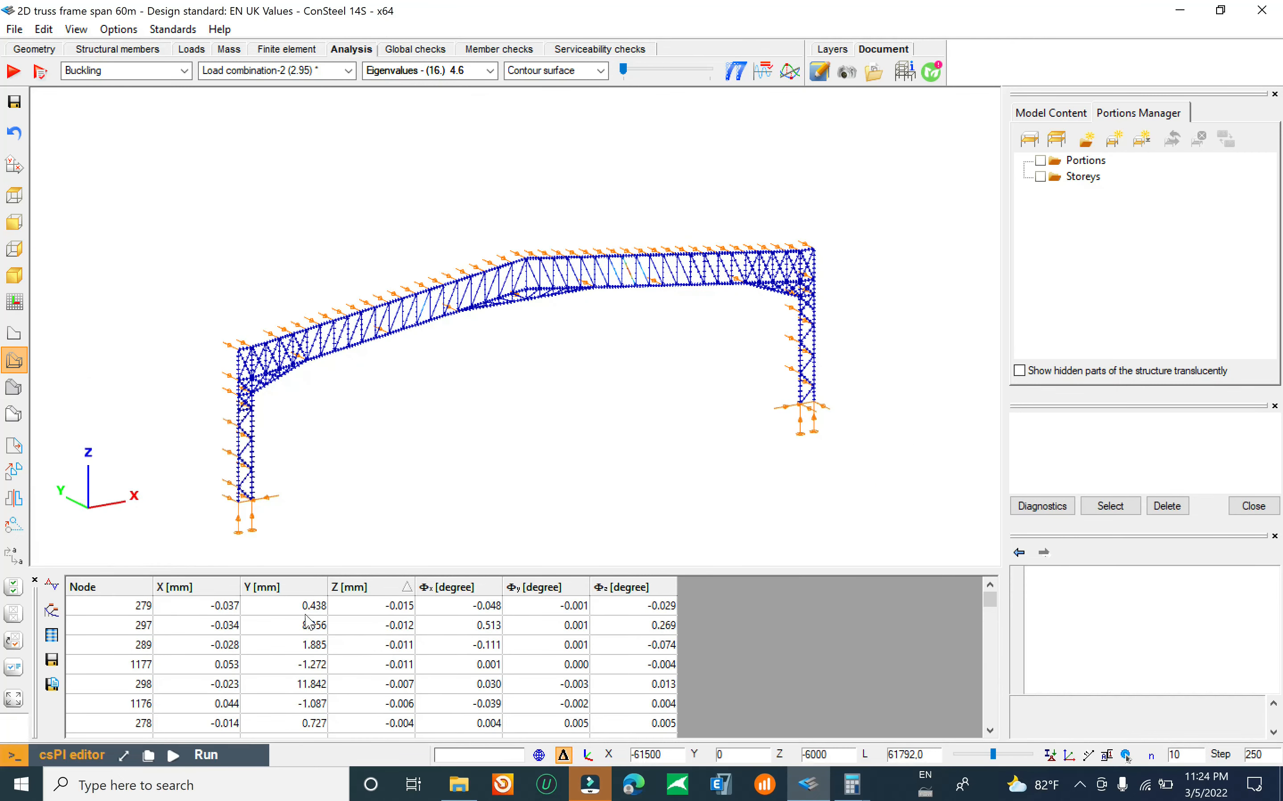
Step: Switch from the buckling results to the second-order deformations of Load combination-2, and display its first-order deformations
{"action": "left_click", "coordinate": [271, 71]}
{"action": "left_click", "coordinate": [275, 123]}
{"action": "left_click", "coordinate": [140, 68]}
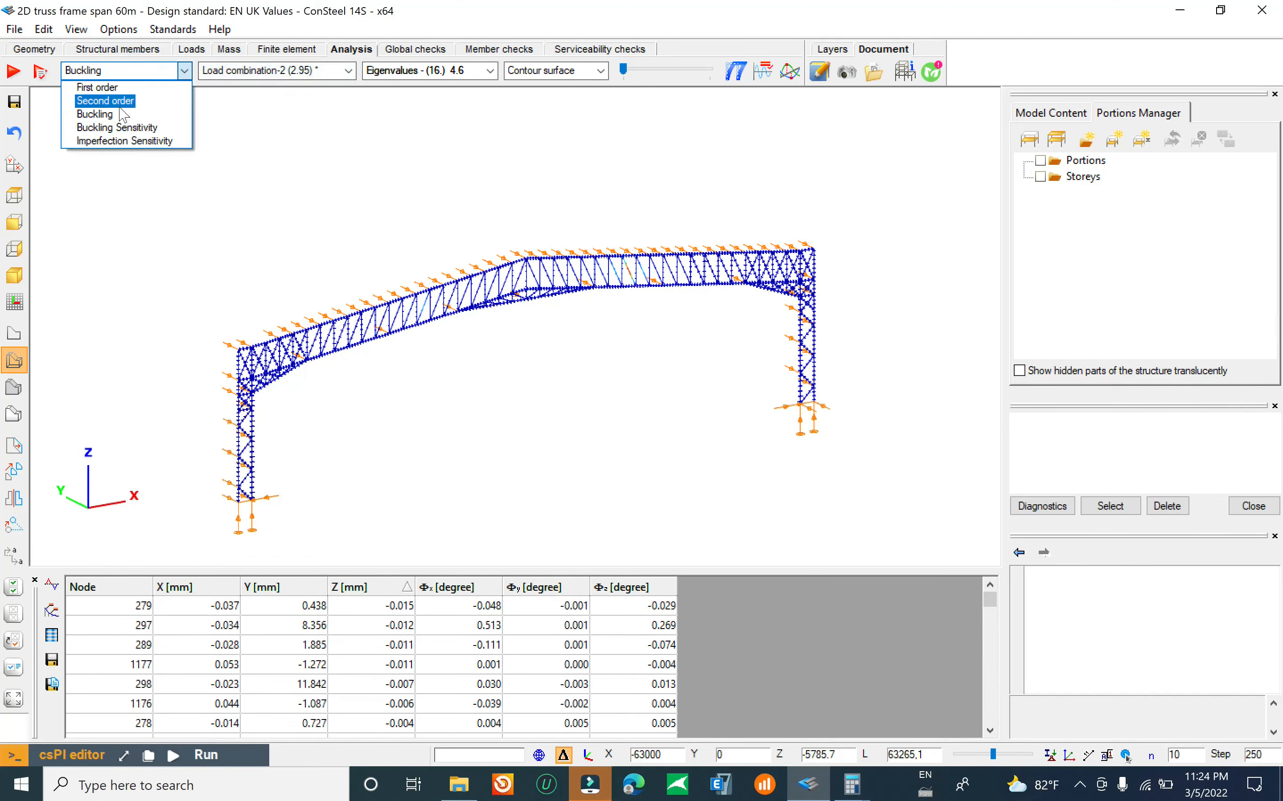
{"action": "left_click", "coordinate": [105, 101]}
{"action": "left_click", "coordinate": [250, 71]}
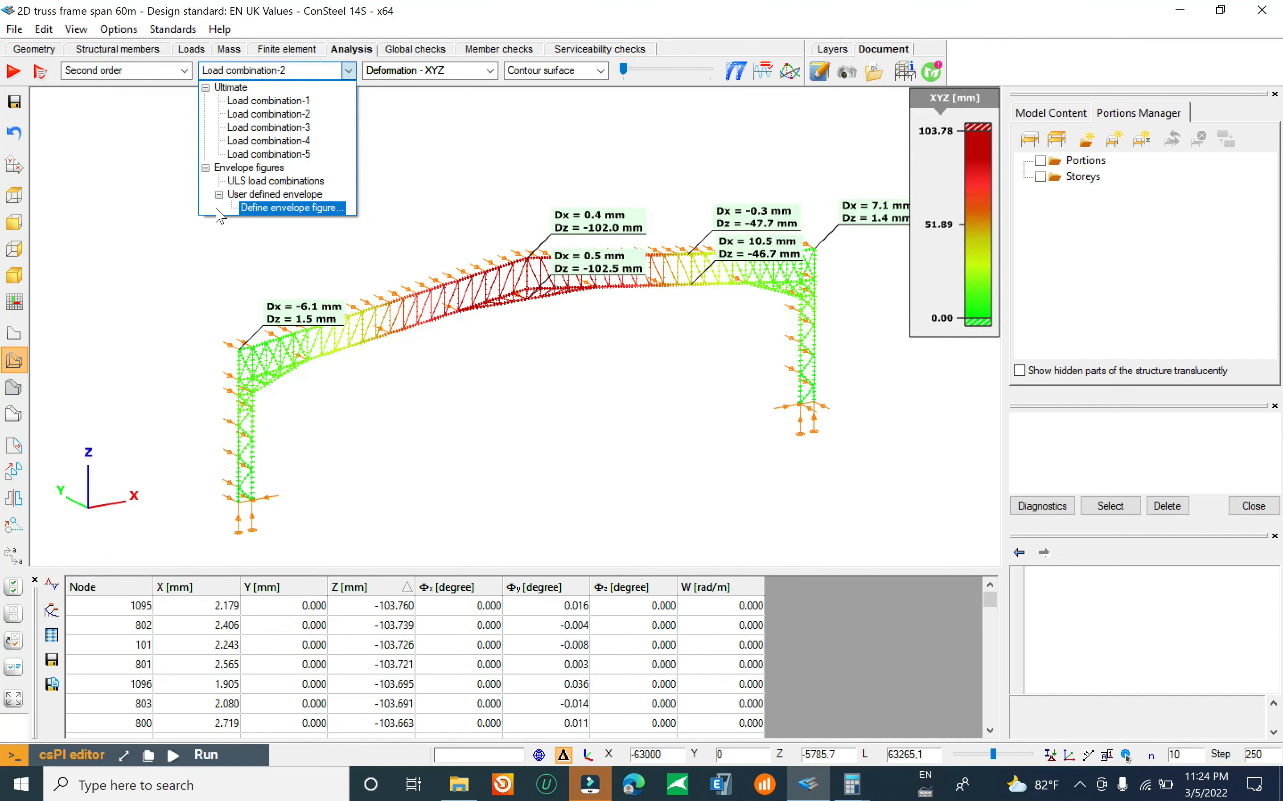
{"action": "left_click", "coordinate": [123, 75]}
{"action": "left_click", "coordinate": [124, 74]}
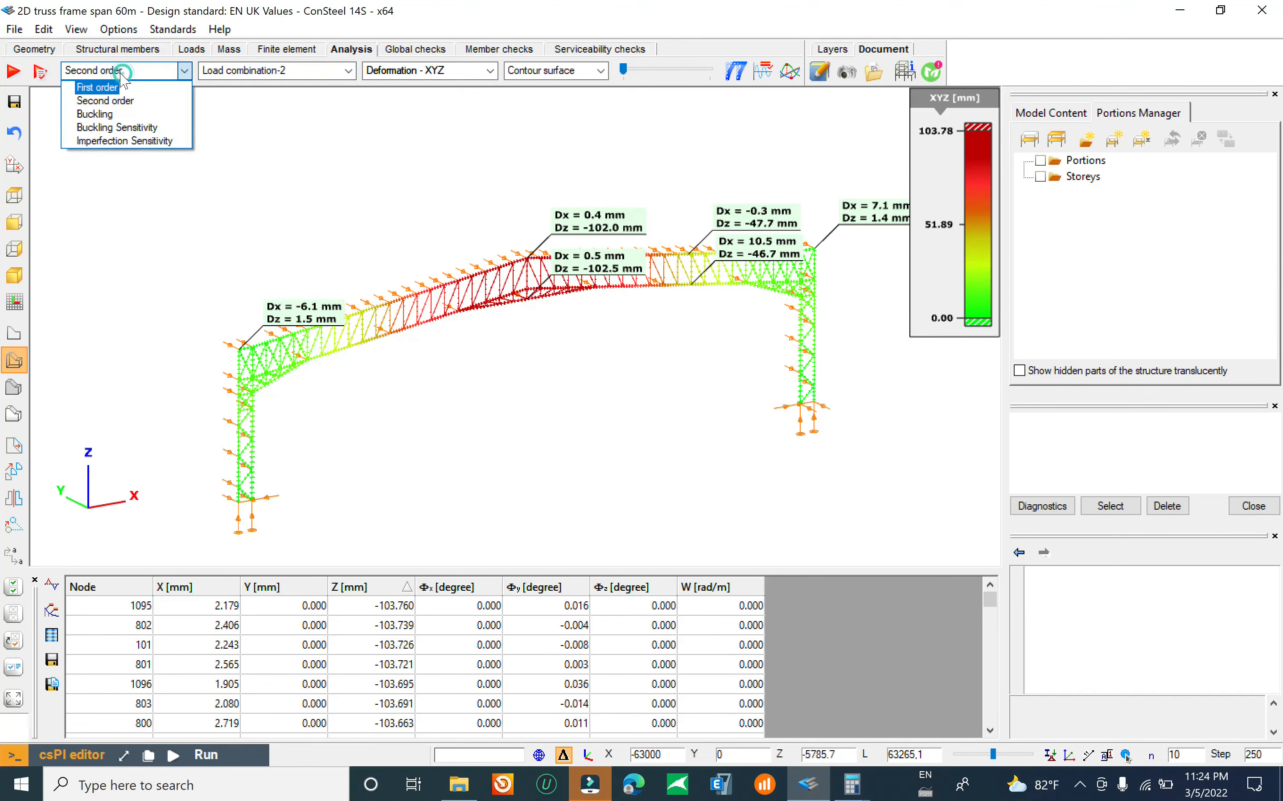
{"action": "left_click", "coordinate": [97, 88]}
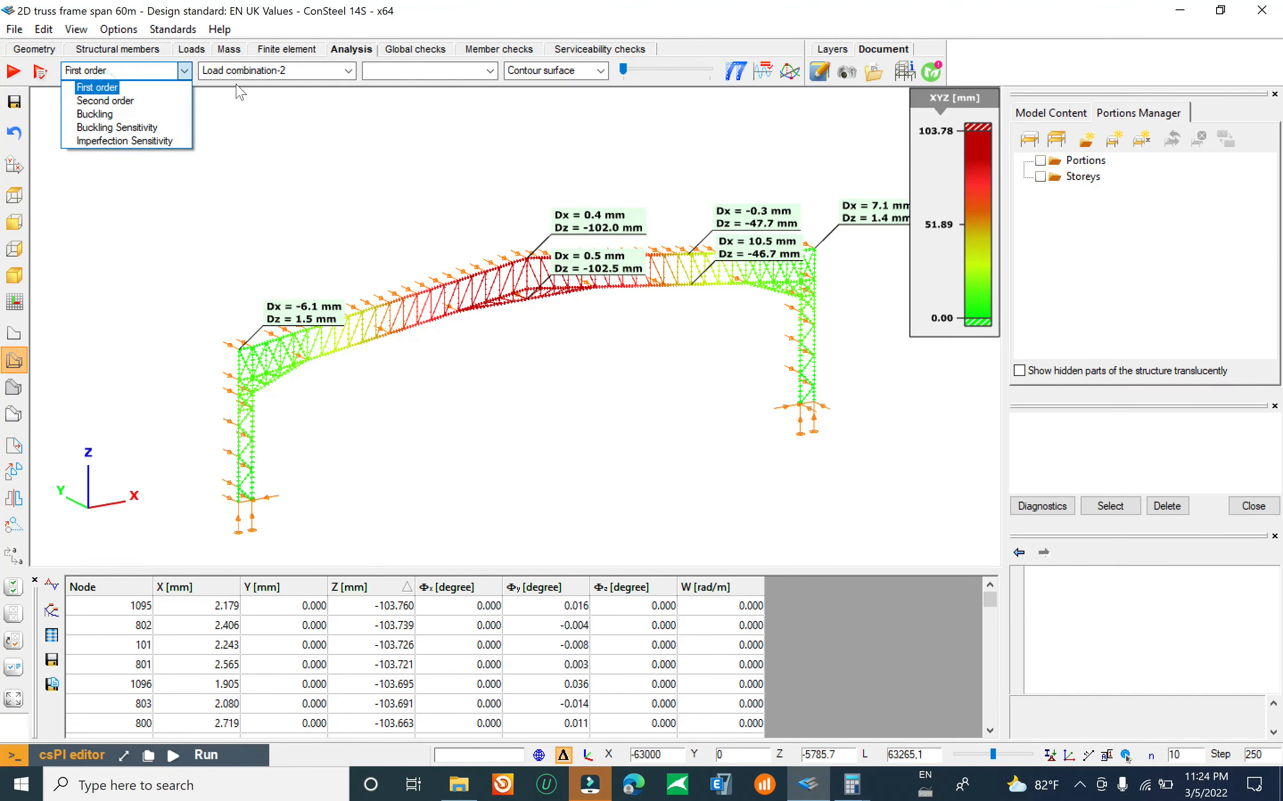
Step: Browse the first-order deformations of the serviceability combinations, including Load combination-7 and Load combination-8, through to the ULS envelope
{"action": "left_click", "coordinate": [288, 75]}
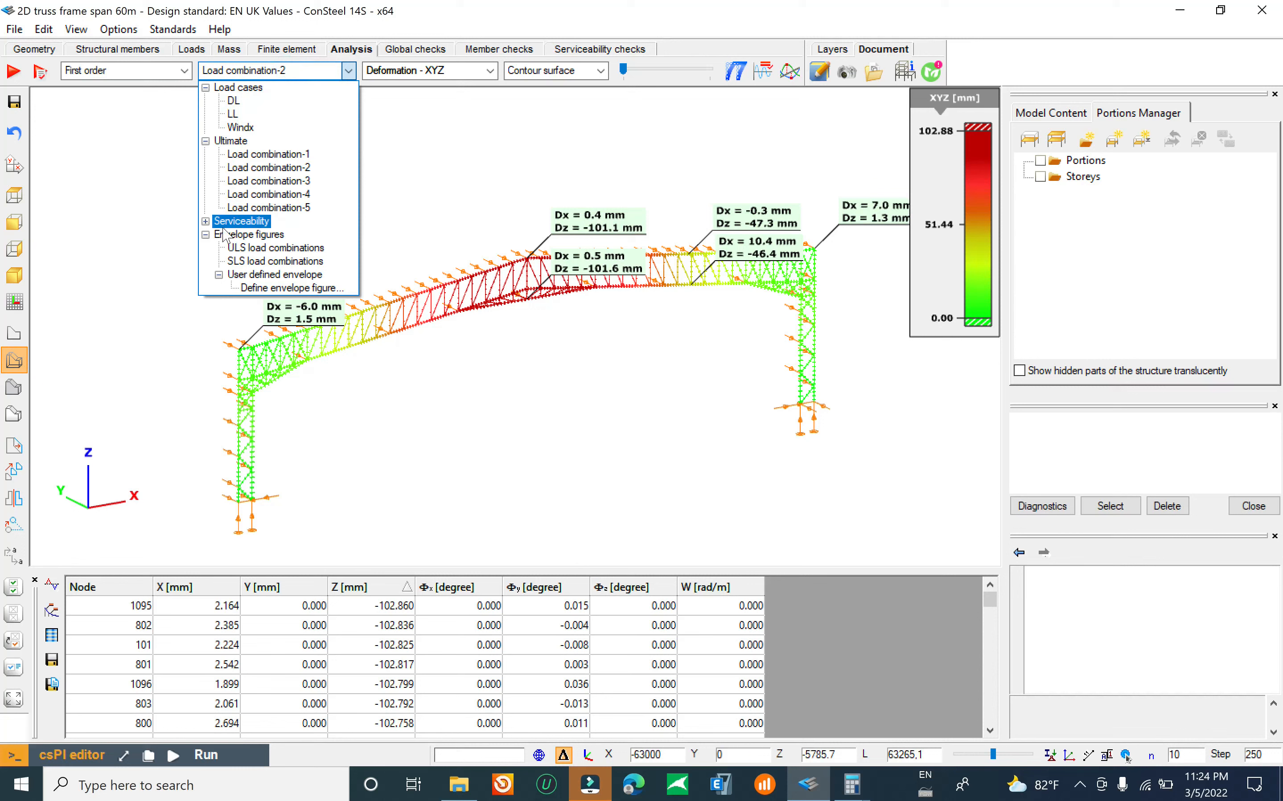
{"action": "left_click", "coordinate": [206, 220]}
{"action": "left_click", "coordinate": [252, 238]}
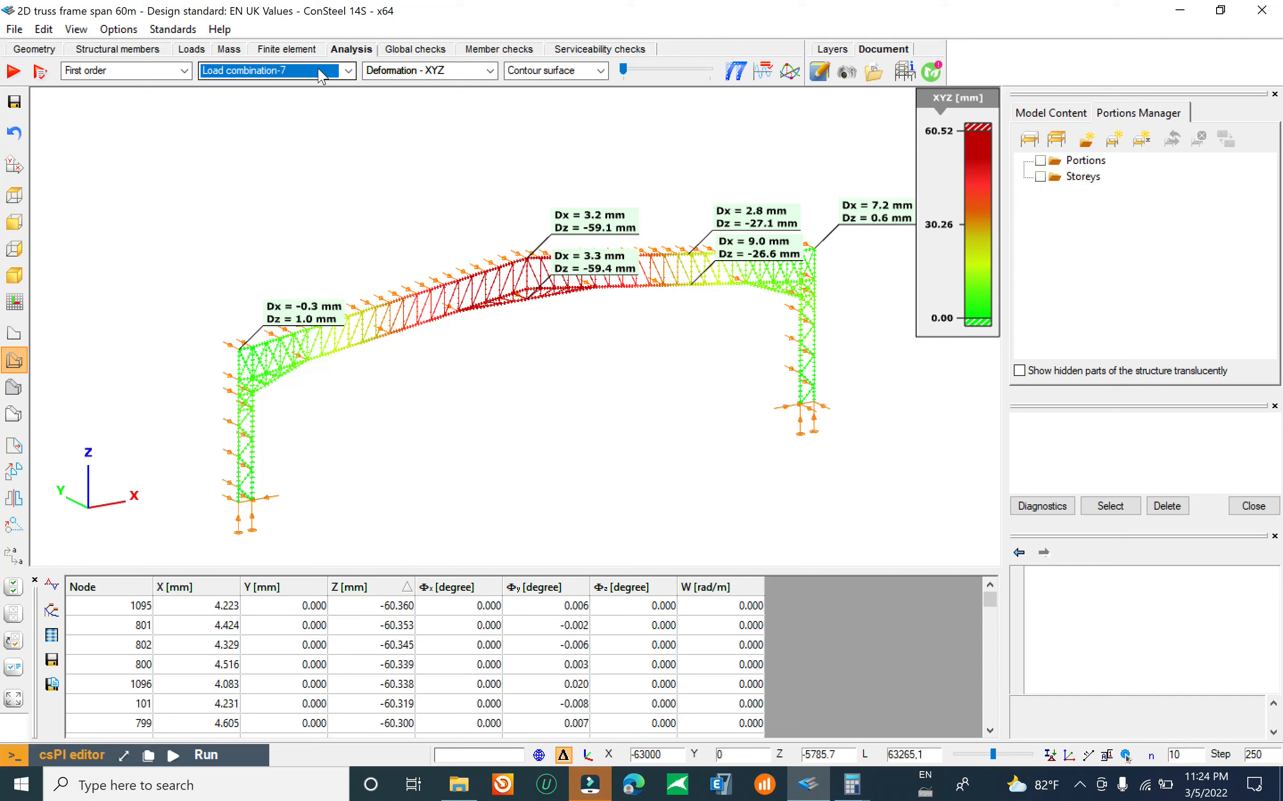
{"action": "scroll", "coordinate": [322, 75], "scroll_direction": "down", "scroll_amount": 1}
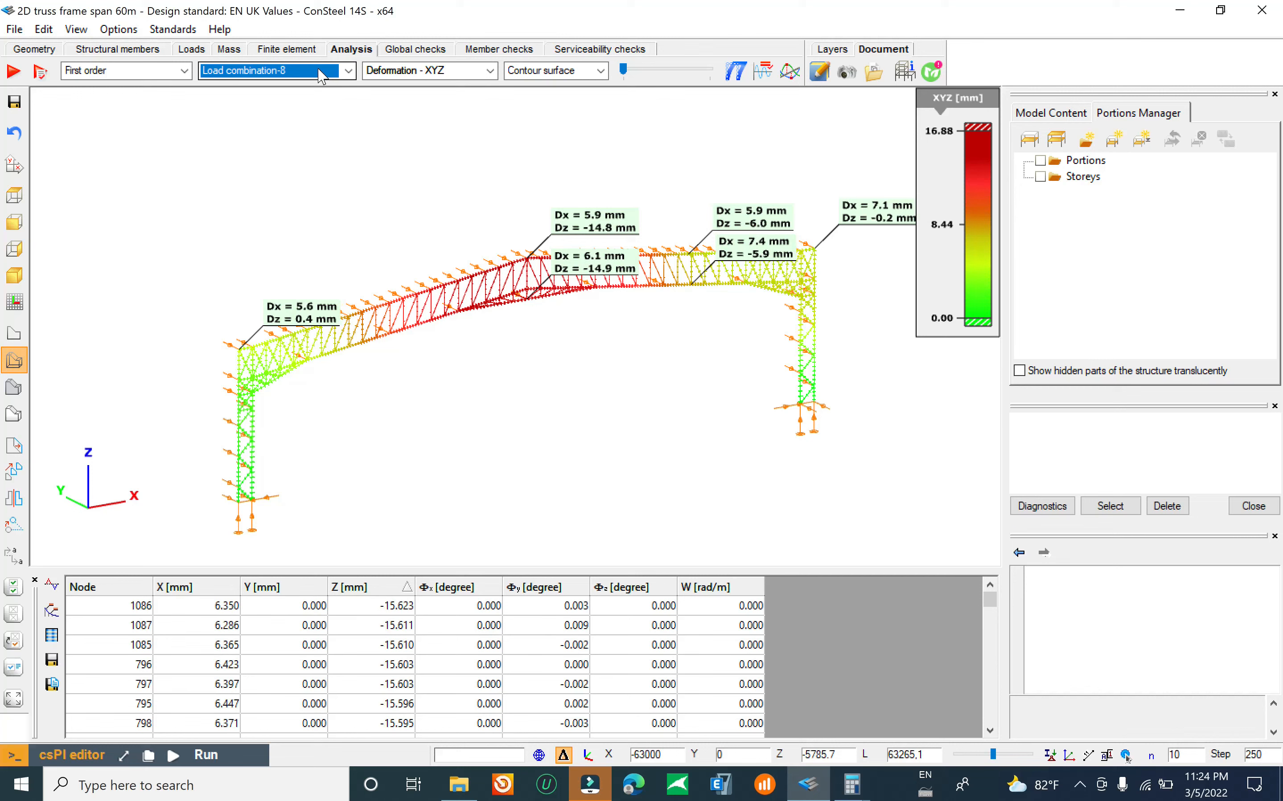
{"action": "scroll", "coordinate": [322, 75], "scroll_direction": "down", "scroll_amount": 1}
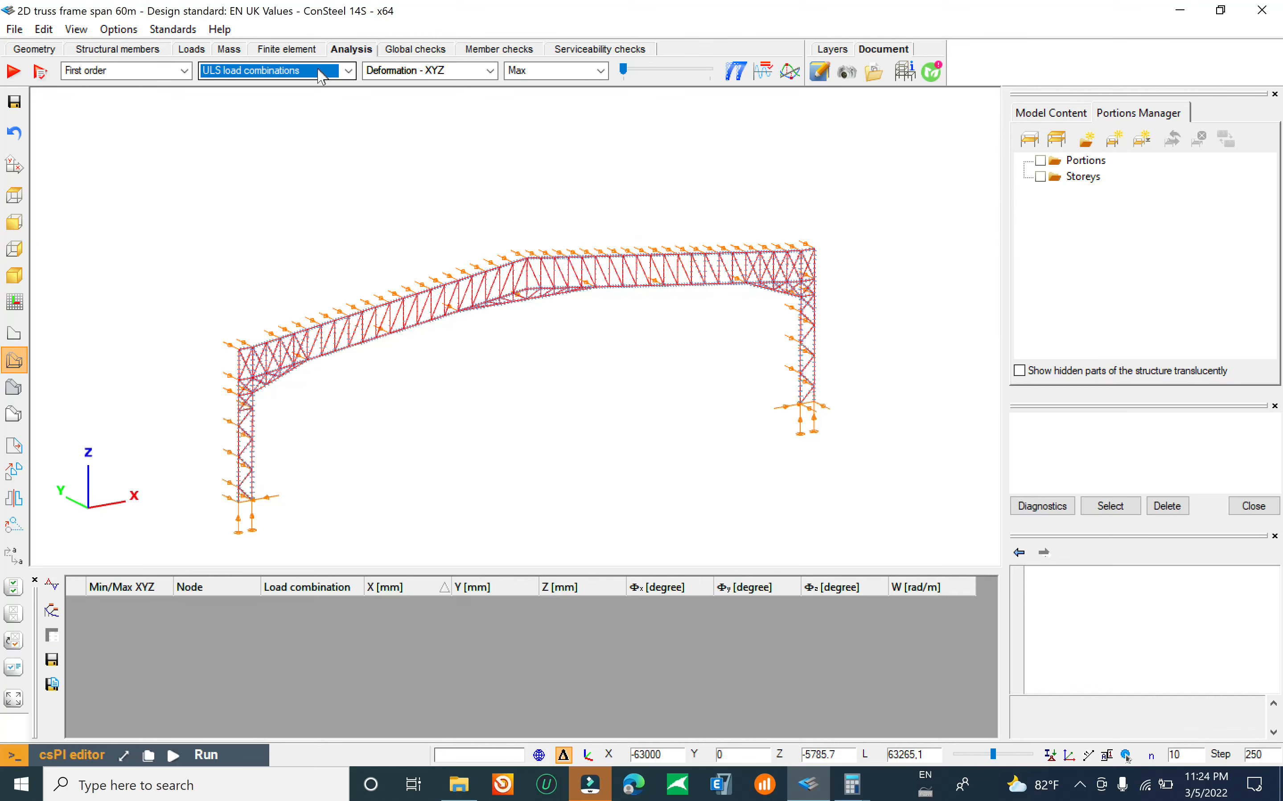
{"action": "scroll", "coordinate": [308, 104], "scroll_direction": "up", "scroll_amount": 2}
{"action": "scroll", "coordinate": [337, 201], "scroll_direction": "down", "scroll_amount": 3}
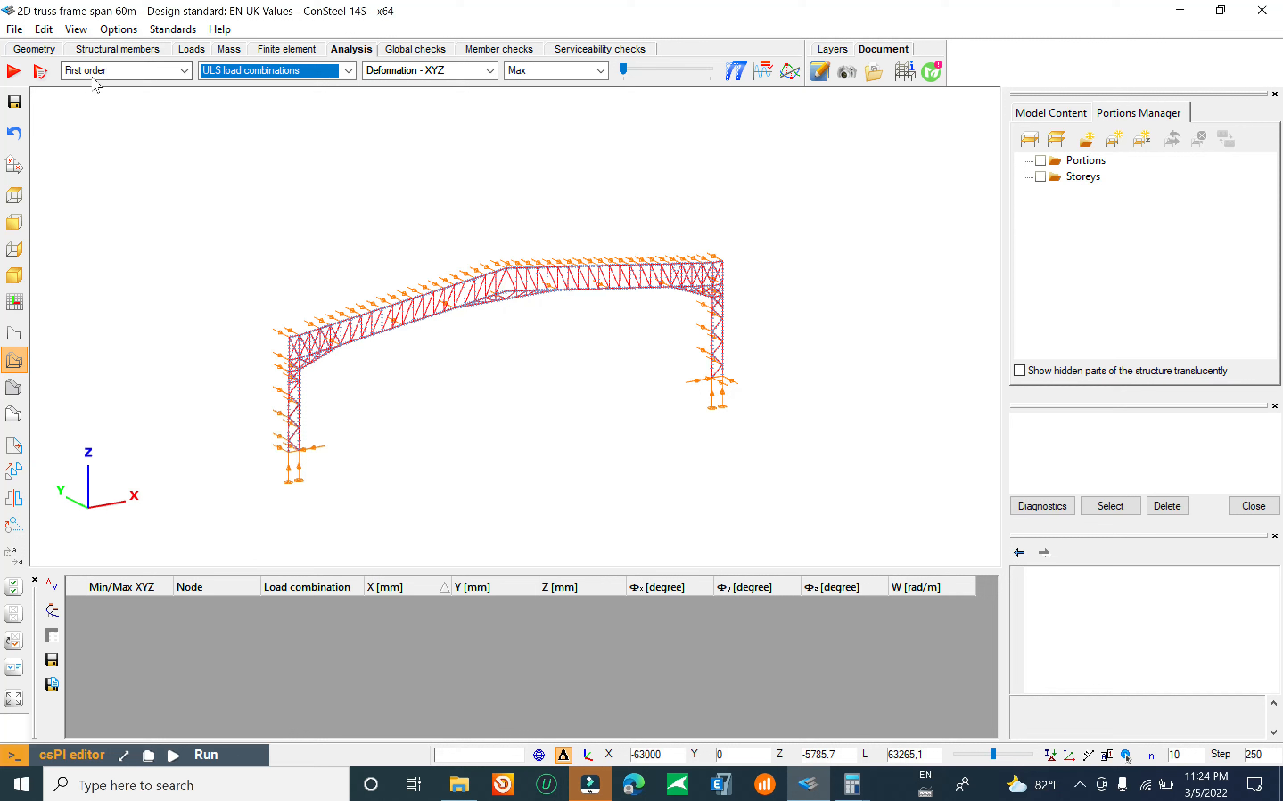
Step: Display the first-order axial force N envelope of the ULS load combinations and enlarge the diagram scale
{"action": "left_click", "coordinate": [129, 71]}
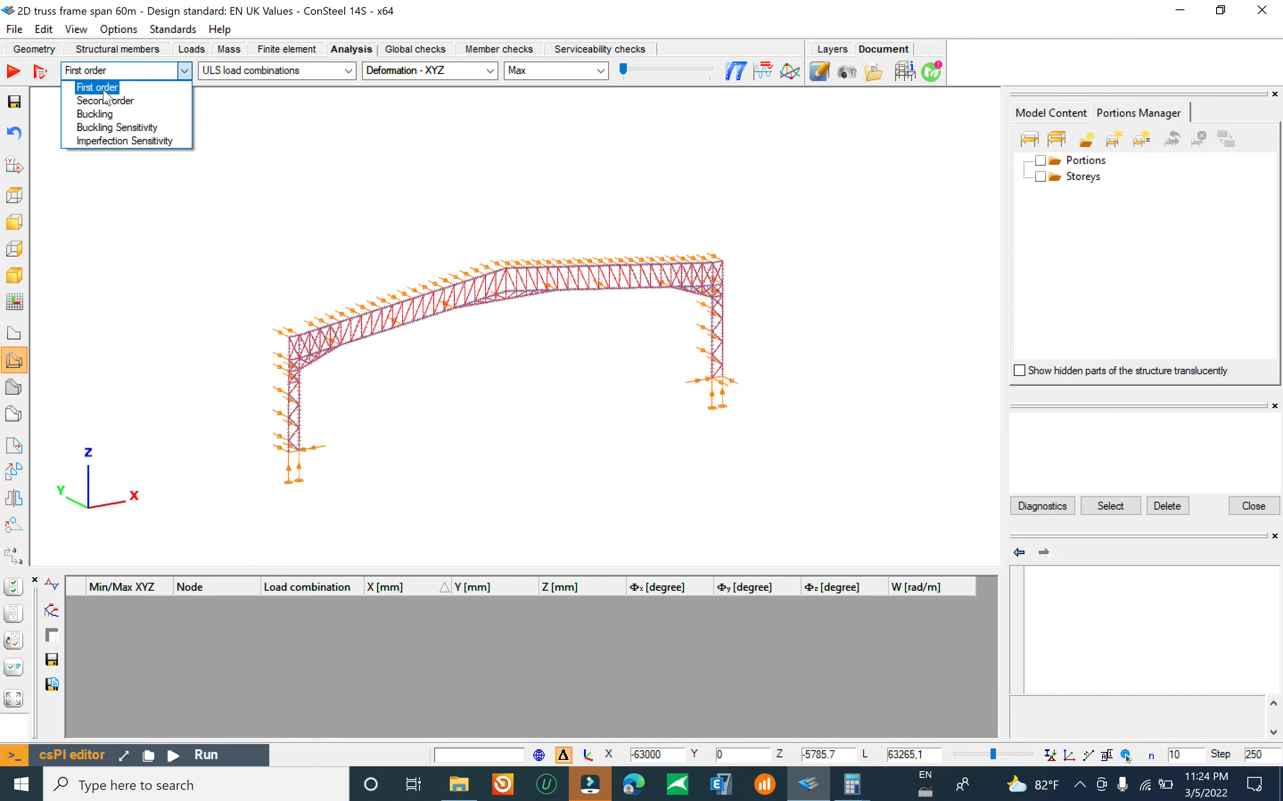
{"action": "left_click", "coordinate": [103, 90]}
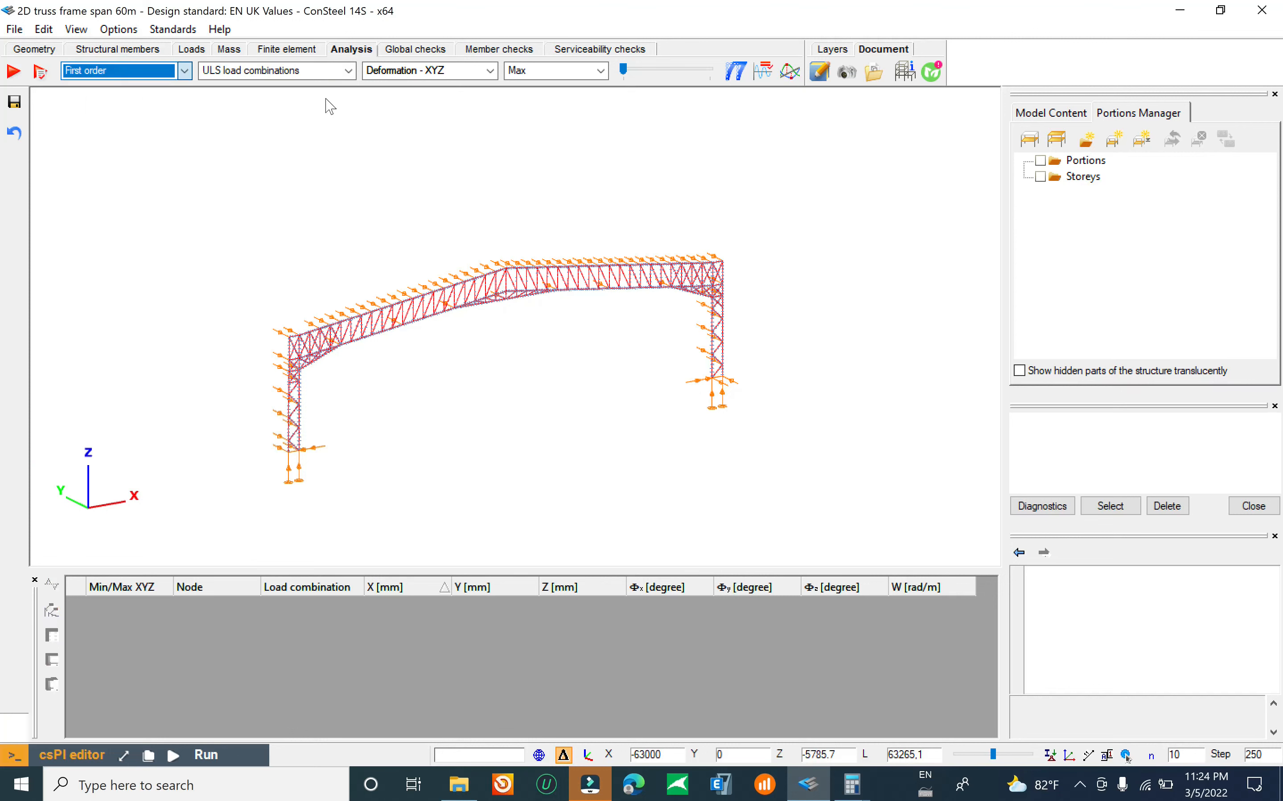
{"action": "left_click", "coordinate": [306, 72]}
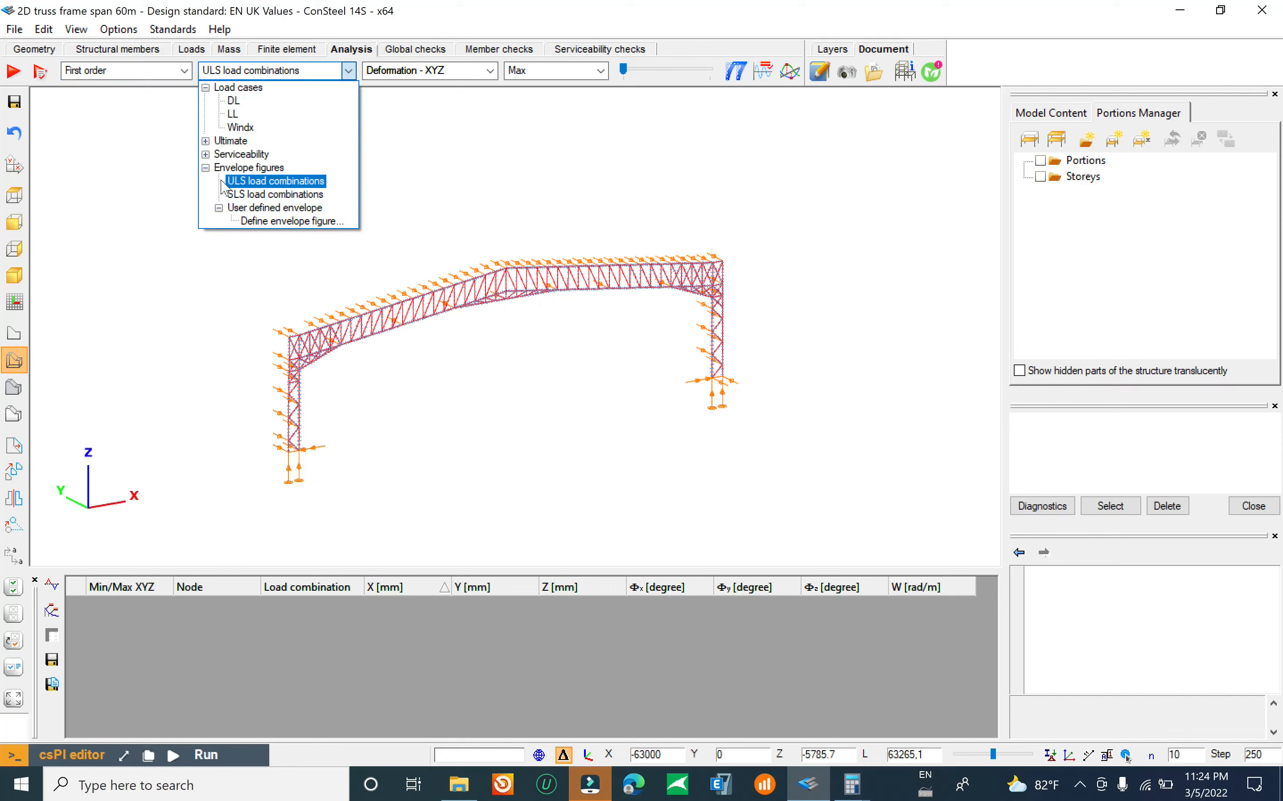
{"action": "left_click", "coordinate": [271, 185]}
{"action": "left_click", "coordinate": [468, 75]}
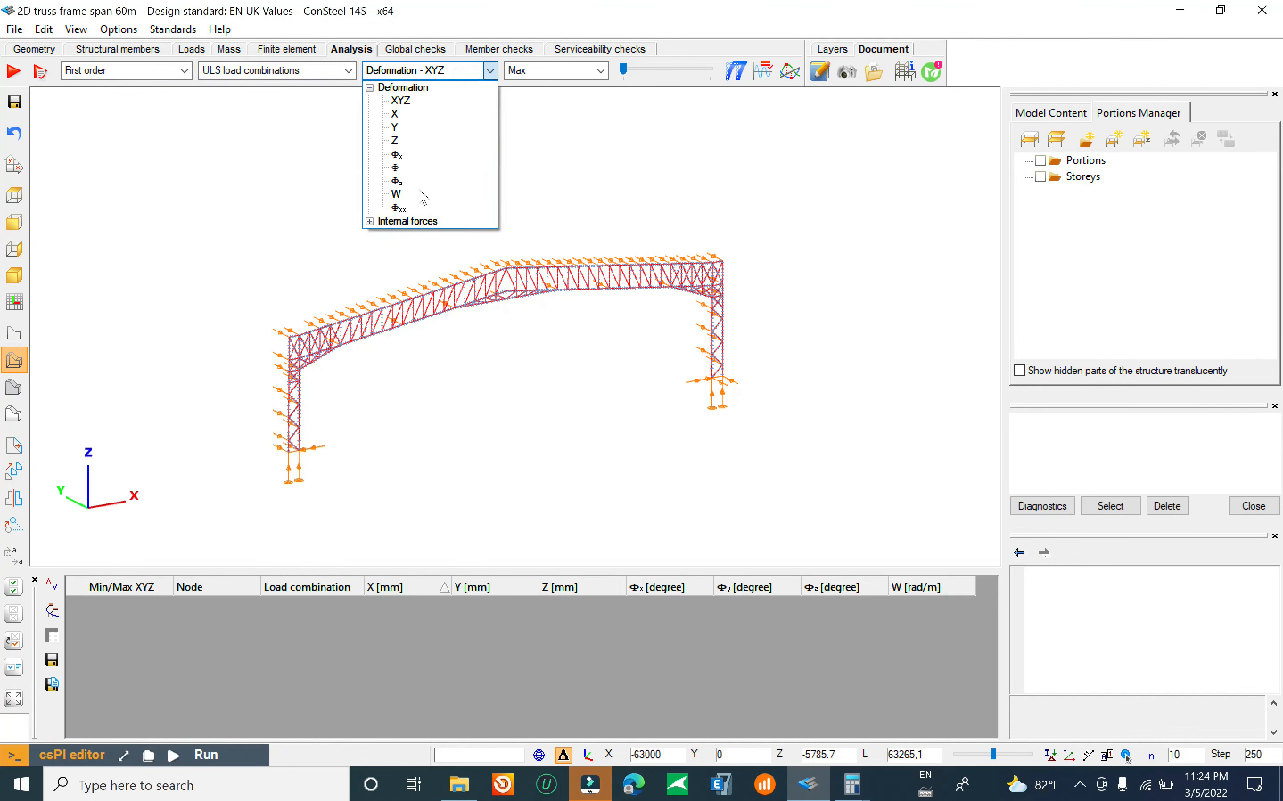
{"action": "left_click", "coordinate": [371, 221]}
{"action": "left_click", "coordinate": [398, 233]}
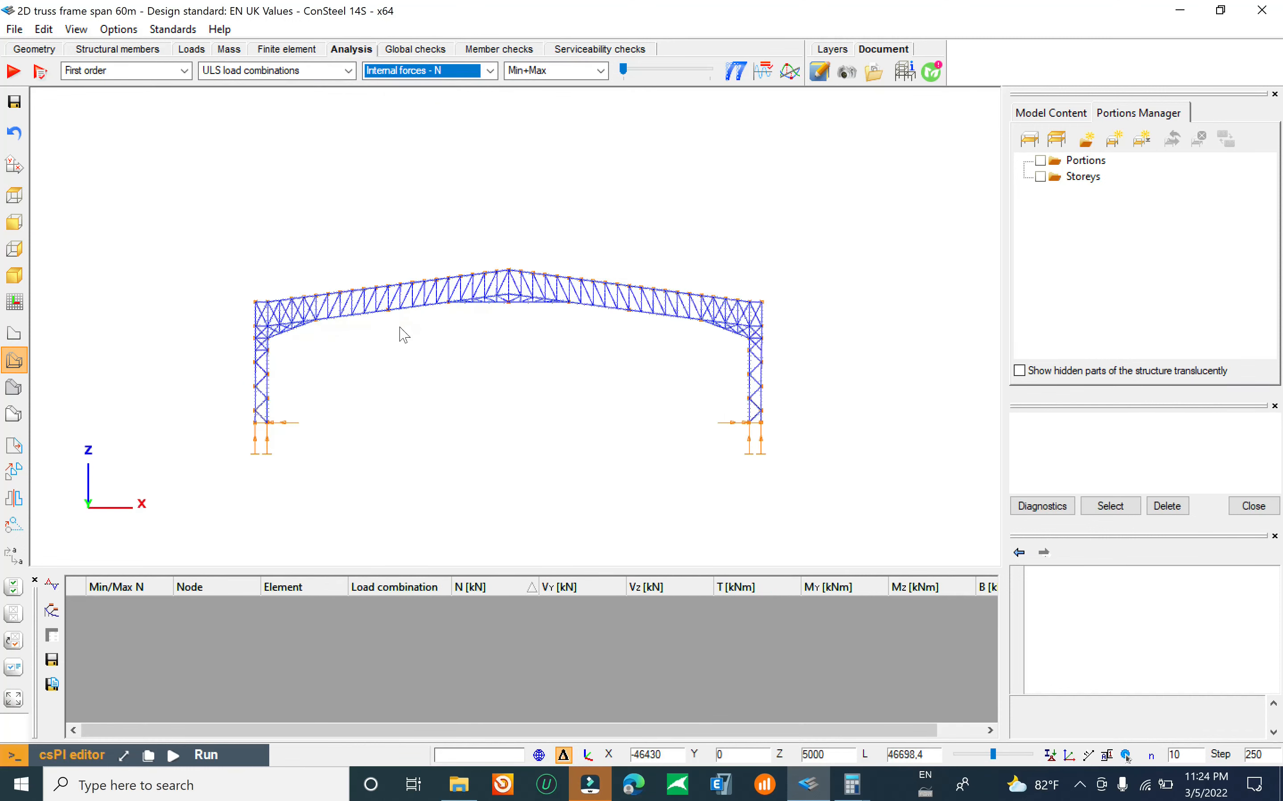
{"action": "scroll", "coordinate": [441, 342], "scroll_direction": "up", "scroll_amount": 1}
{"action": "left_click_drag", "start_coordinate": [625, 73], "coordinate": [663, 79]}
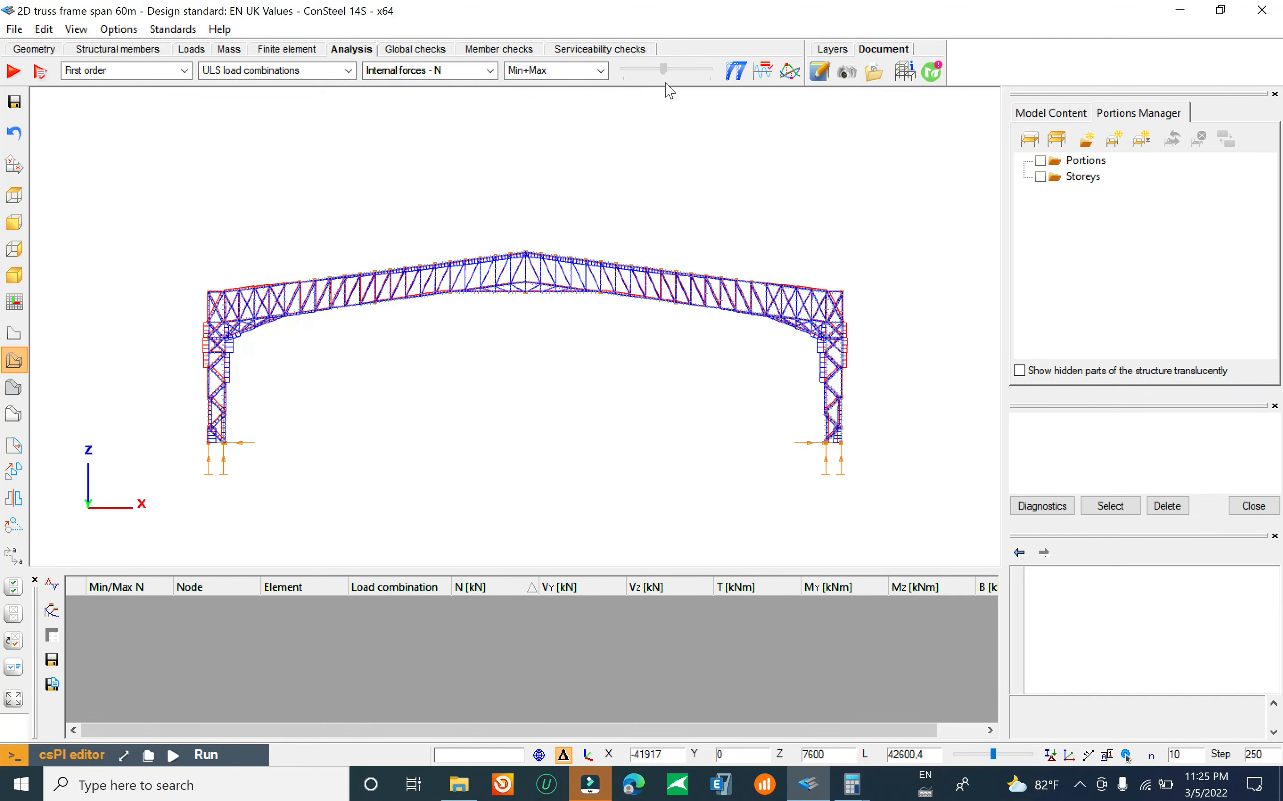
Step: Select the RHS 250x150x5 top chord member and place an axial force marker on it just left of the ridge
{"action": "scroll", "coordinate": [477, 268], "scroll_direction": "up", "scroll_amount": 6}
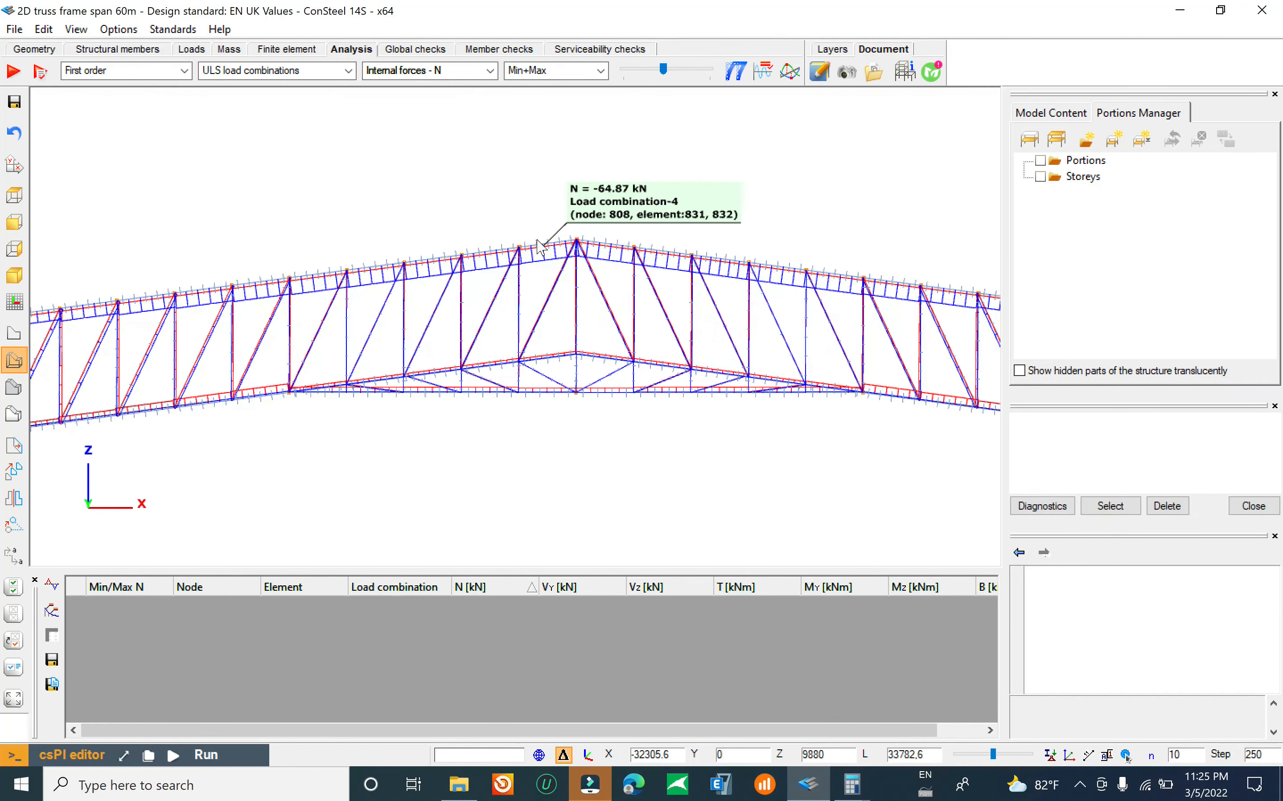
{"action": "left_click", "coordinate": [537, 241]}
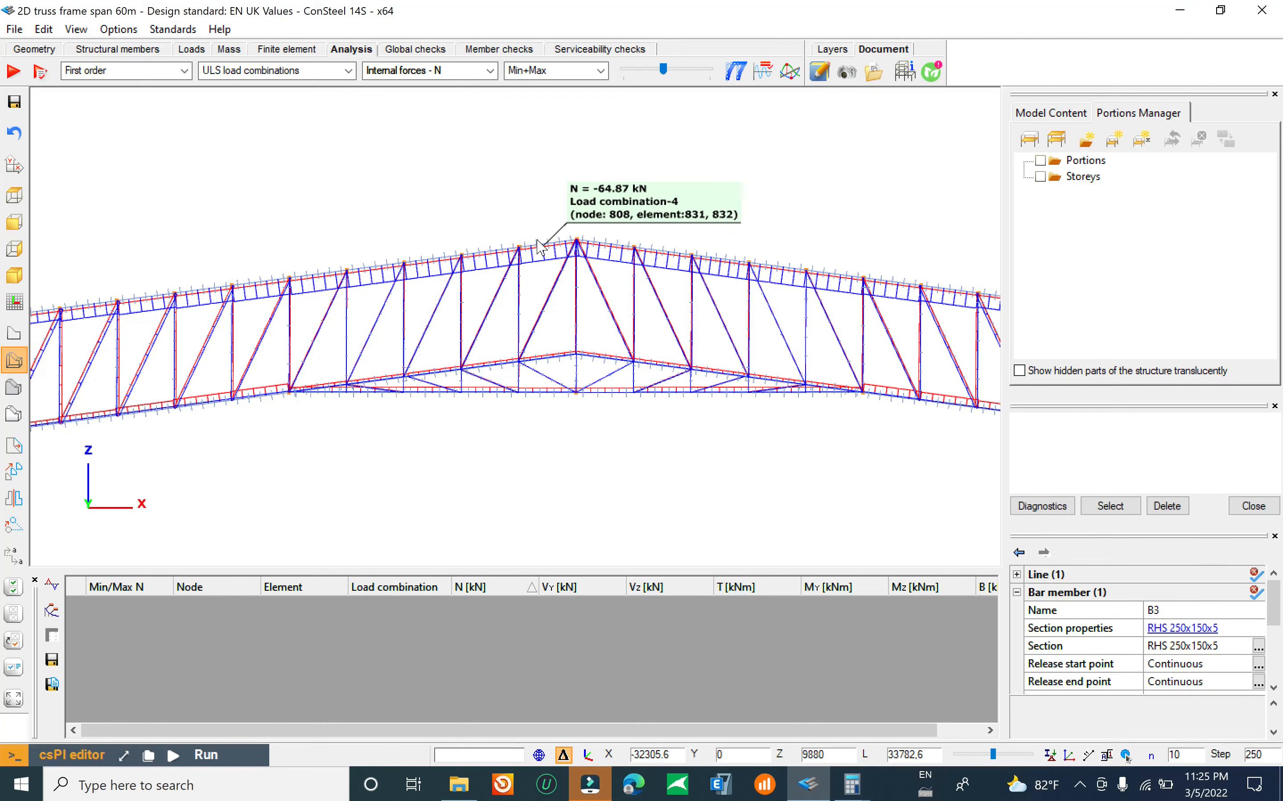
{"action": "right_click", "coordinate": [539, 246]}
{"action": "left_click", "coordinate": [556, 251]}
Step: Place an axial force marker on the inner chord of the left column, just below the haunch
{"action": "scroll", "coordinate": [580, 233], "scroll_direction": "down", "scroll_amount": 5}
{"action": "scroll", "coordinate": [200, 366], "scroll_direction": "up", "scroll_amount": 3}
{"action": "middle_click_drag", "start_coordinate": [212, 364], "coordinate": [476, 361]}
{"action": "scroll", "coordinate": [266, 341], "scroll_direction": "up", "scroll_amount": 4}
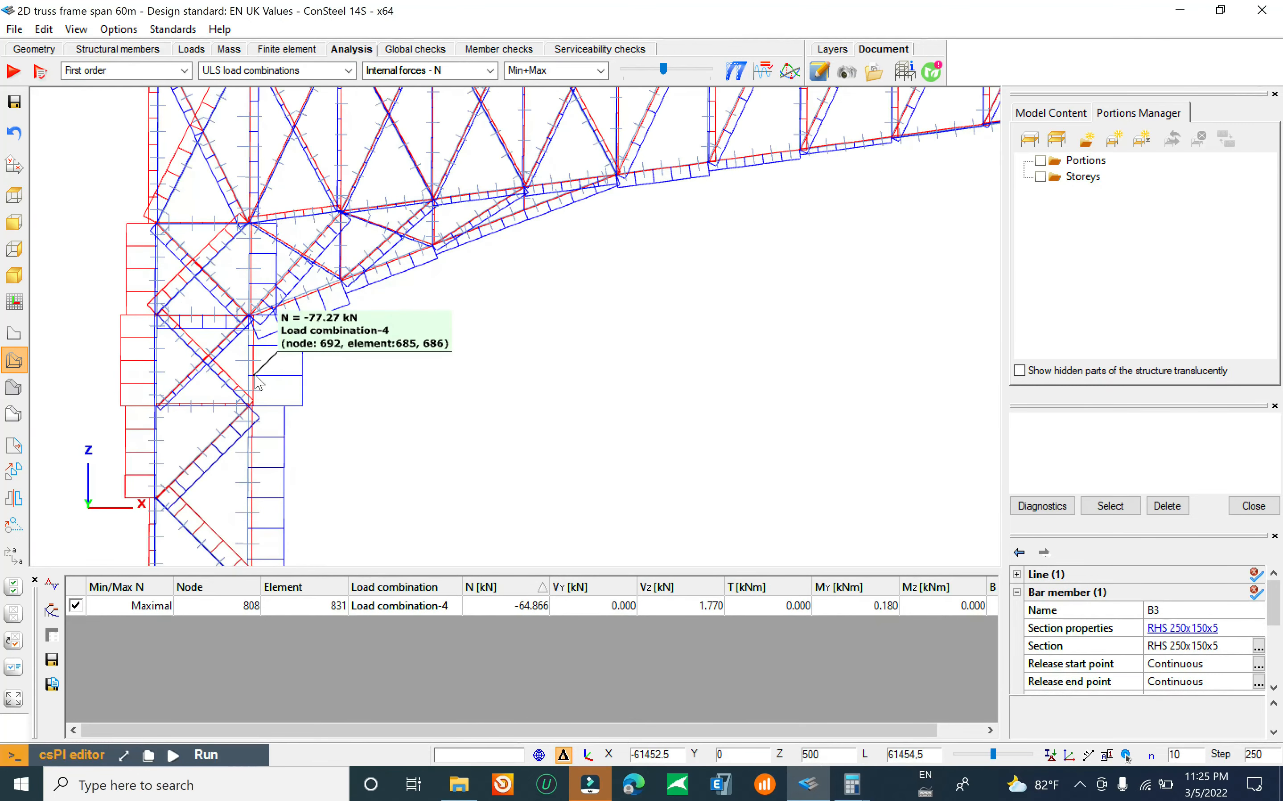
{"action": "right_click", "coordinate": [265, 378]}
{"action": "left_click", "coordinate": [301, 387]}
Step: Examine the axial force values on the left column chords, around the haunch, and at the bottom chord near midspan
{"action": "scroll", "coordinate": [371, 334], "scroll_direction": "down", "scroll_amount": 1}
{"action": "right_click", "coordinate": [192, 353]}
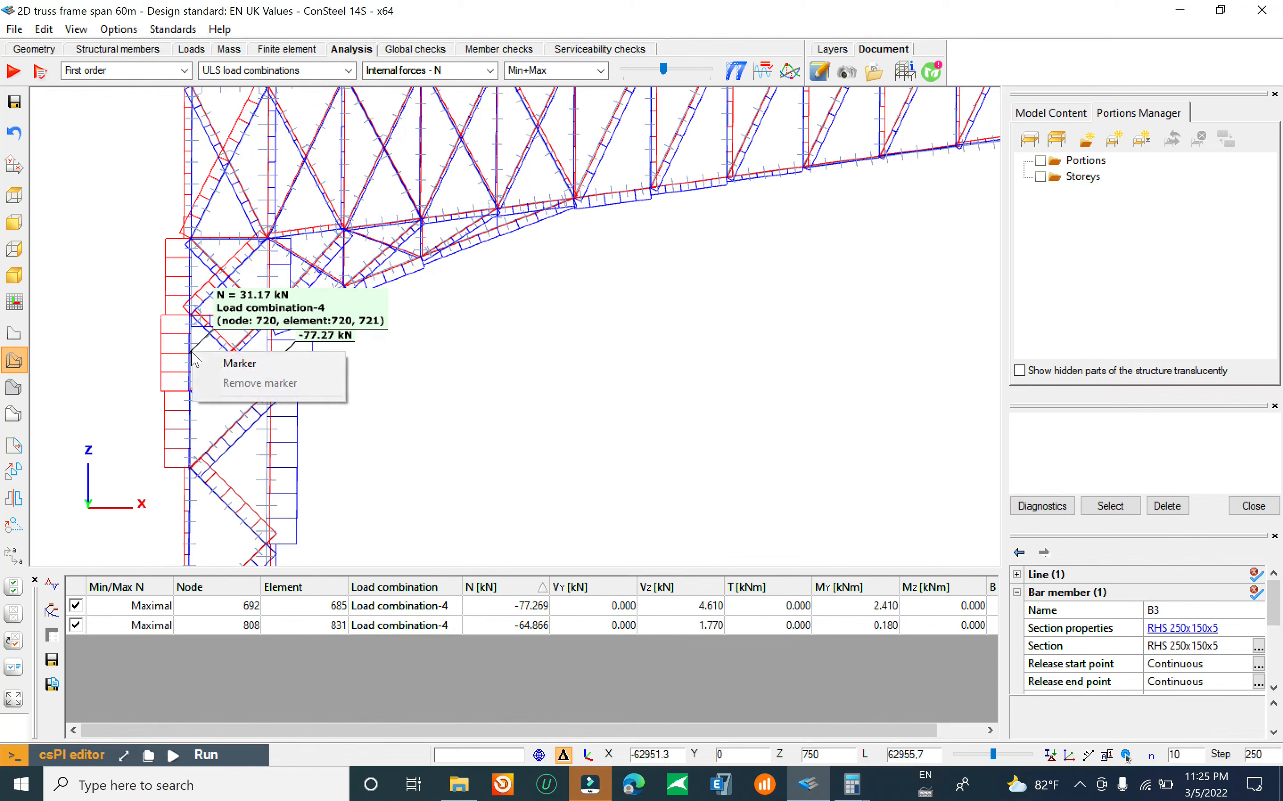
{"action": "left_click", "coordinate": [459, 342]}
{"action": "scroll", "coordinate": [423, 347], "scroll_direction": "down", "scroll_amount": 5}
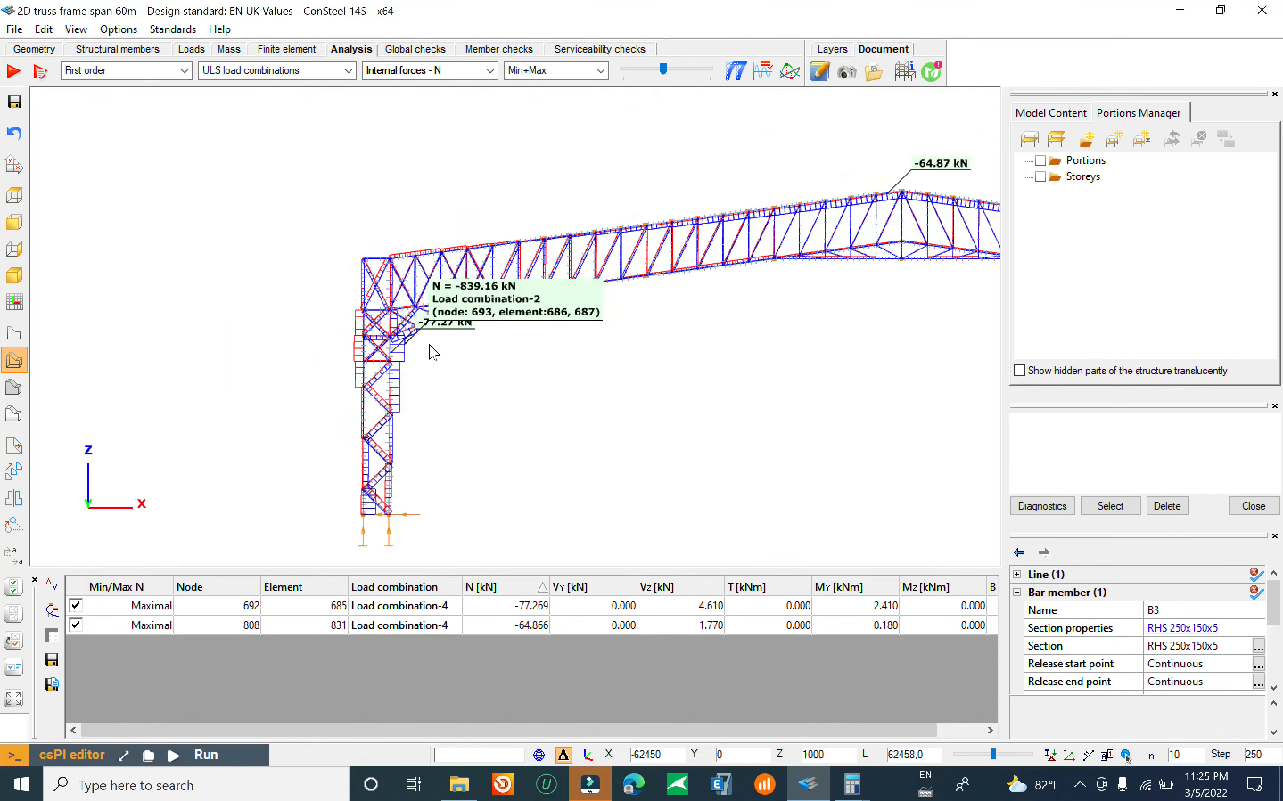
{"action": "scroll", "coordinate": [448, 350], "scroll_direction": "up", "scroll_amount": 2}
{"action": "middle_click_drag", "start_coordinate": [403, 355], "coordinate": [375, 377]}
{"action": "scroll", "coordinate": [370, 375], "scroll_direction": "up", "scroll_amount": 5}
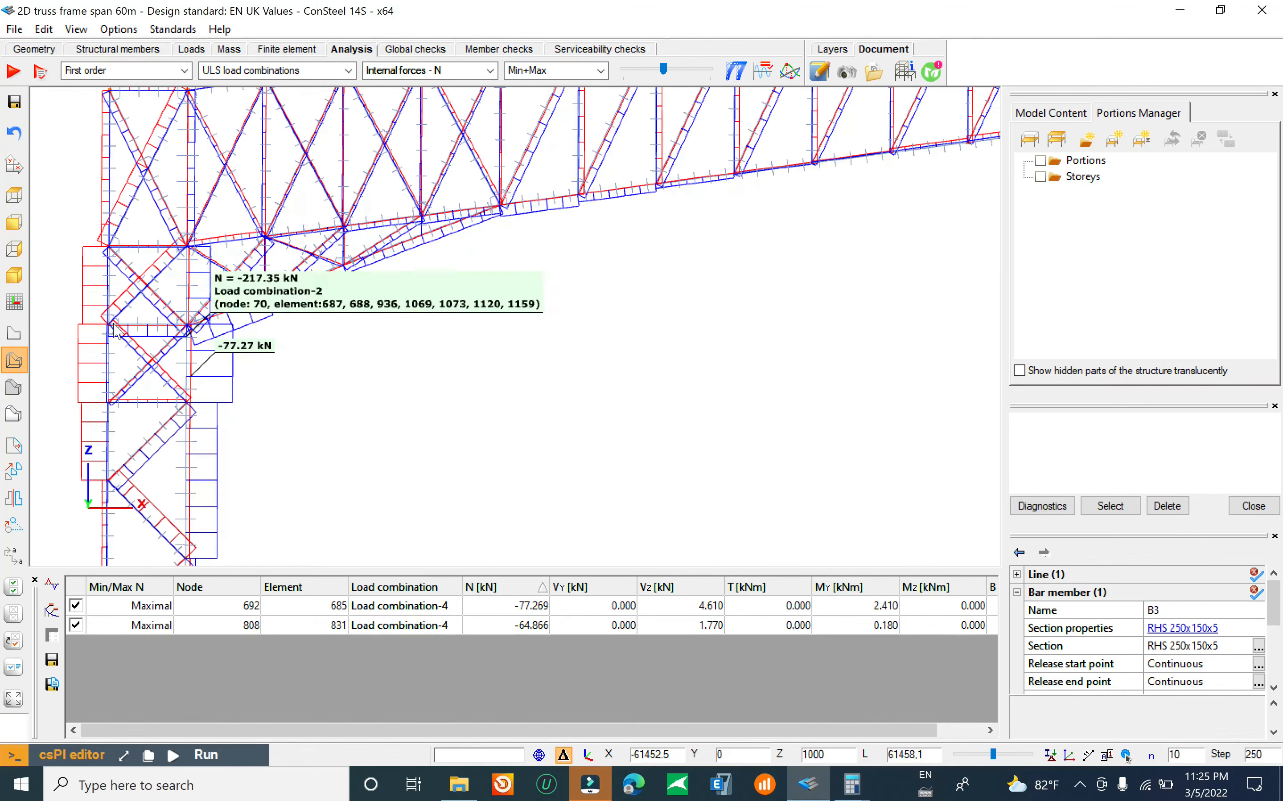
{"action": "scroll", "coordinate": [302, 339], "scroll_direction": "down", "scroll_amount": 8}
{"action": "scroll", "coordinate": [599, 415], "scroll_direction": "up", "scroll_amount": 4}
{"action": "scroll", "coordinate": [678, 307], "scroll_direction": "up", "scroll_amount": 2}
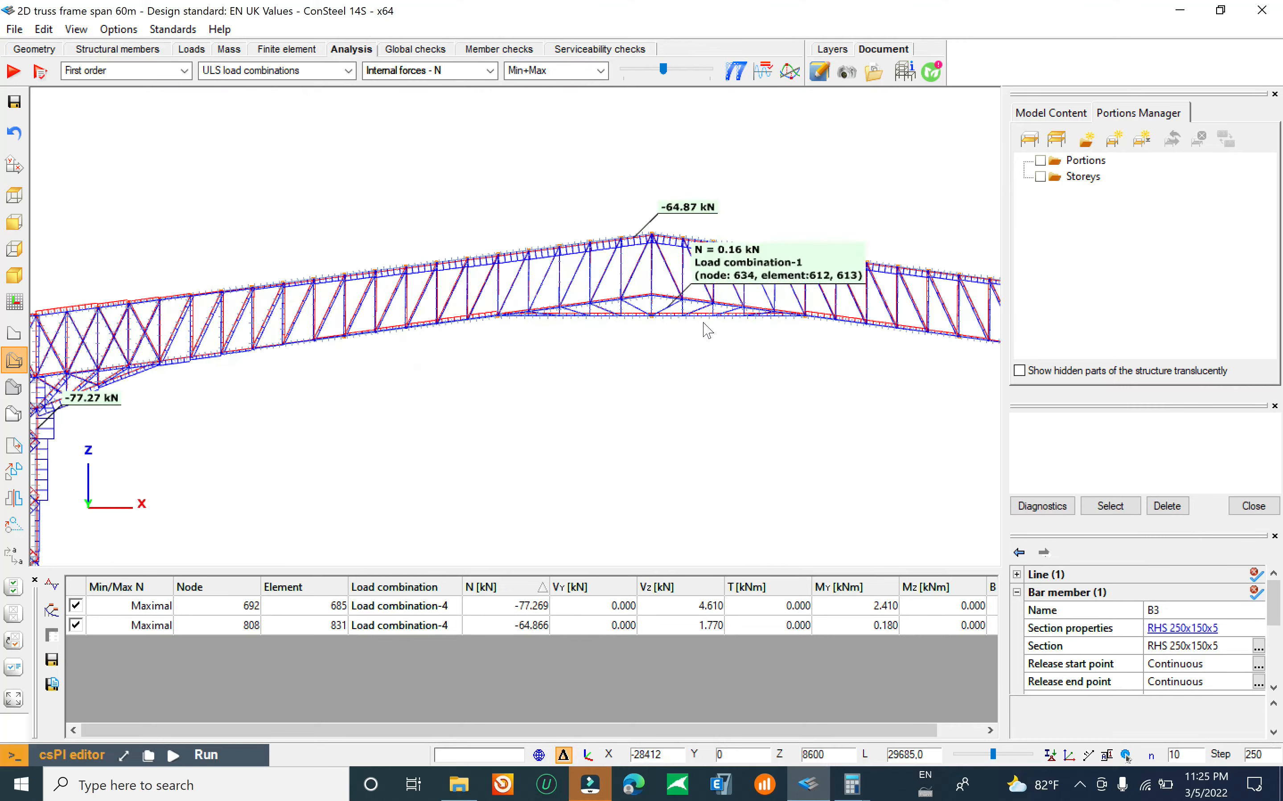
Step: Place an axial force marker on the outer chord of the right column, near the haunch level
{"action": "middle_click_drag", "start_coordinate": [581, 157], "coordinate": [428, 138]}
{"action": "scroll", "coordinate": [330, 186], "scroll_direction": "down", "scroll_amount": 5}
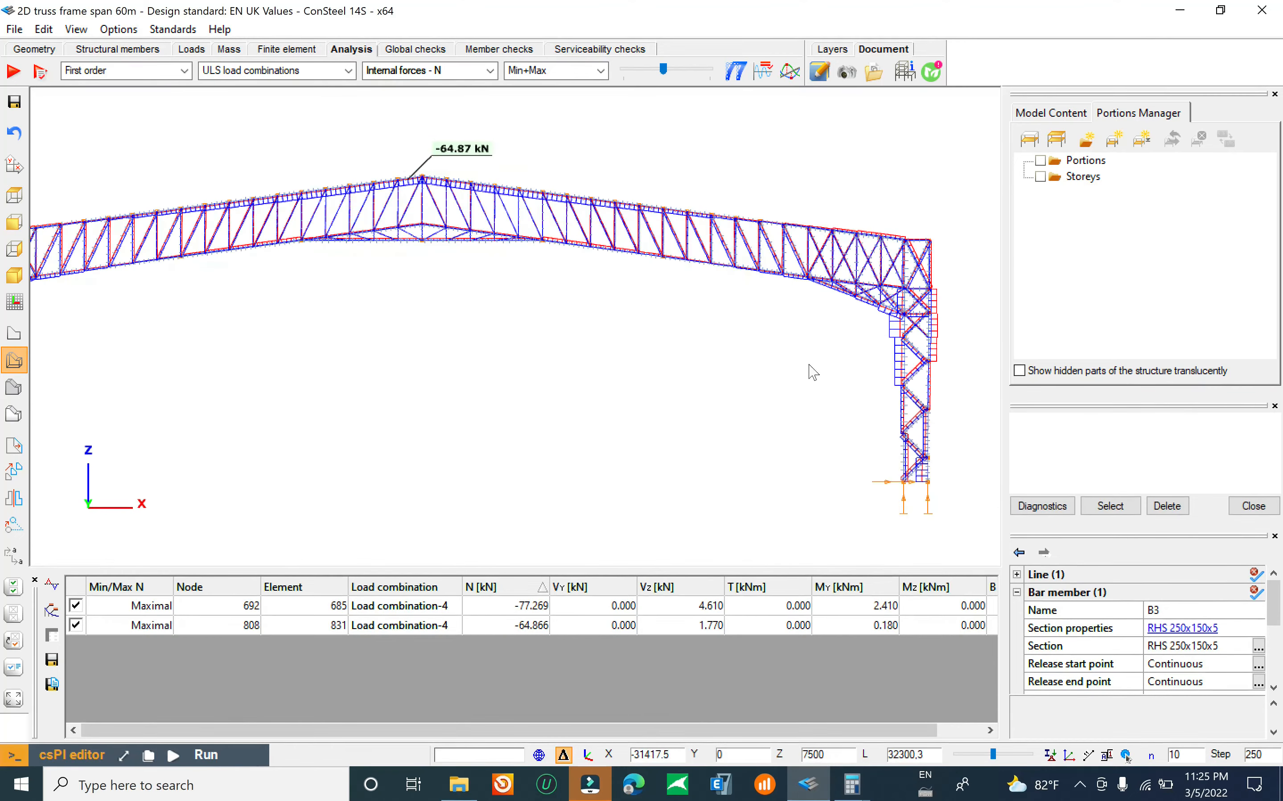
{"action": "middle_click_drag", "start_coordinate": [656, 347], "coordinate": [446, 327]}
{"action": "scroll", "coordinate": [718, 289], "scroll_direction": "up", "scroll_amount": 3}
{"action": "right_click", "coordinate": [815, 324]}
{"action": "left_click", "coordinate": [832, 339]}
{"action": "scroll", "coordinate": [798, 345], "scroll_direction": "down", "scroll_amount": 5}
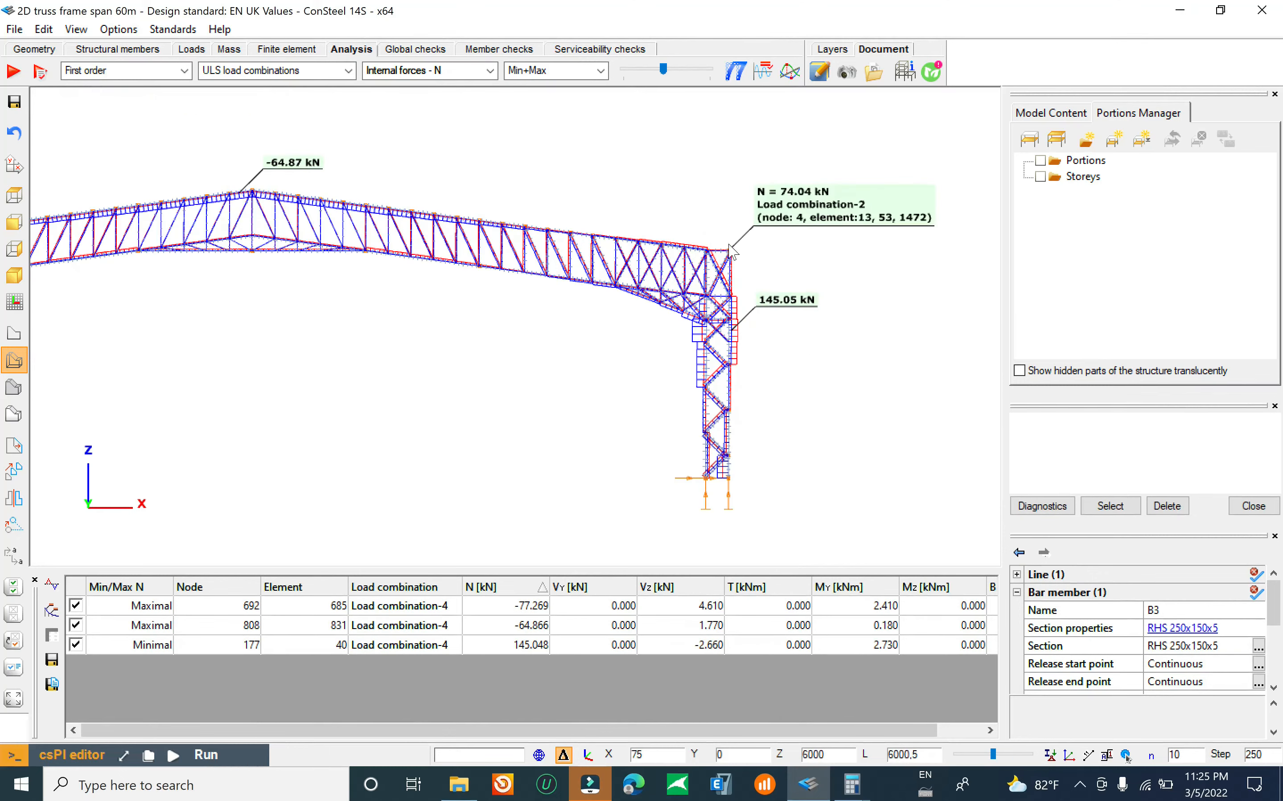
Step: Reselect the ULS load combinations envelope and review the marked axial forces over the whole frame
{"action": "scroll", "coordinate": [630, 331], "scroll_direction": "down", "scroll_amount": 1}
{"action": "middle_click_drag", "start_coordinate": [373, 281], "coordinate": [434, 258]}
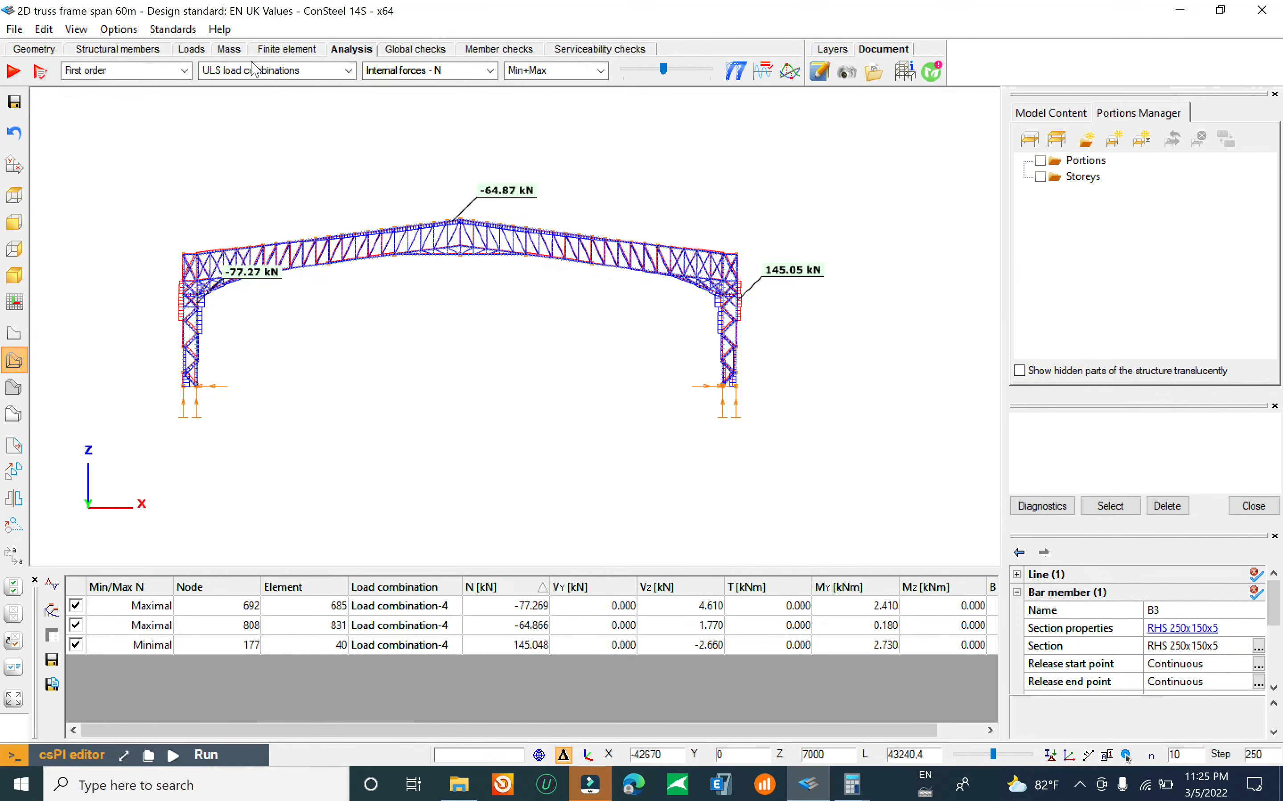
{"action": "left_click", "coordinate": [270, 71]}
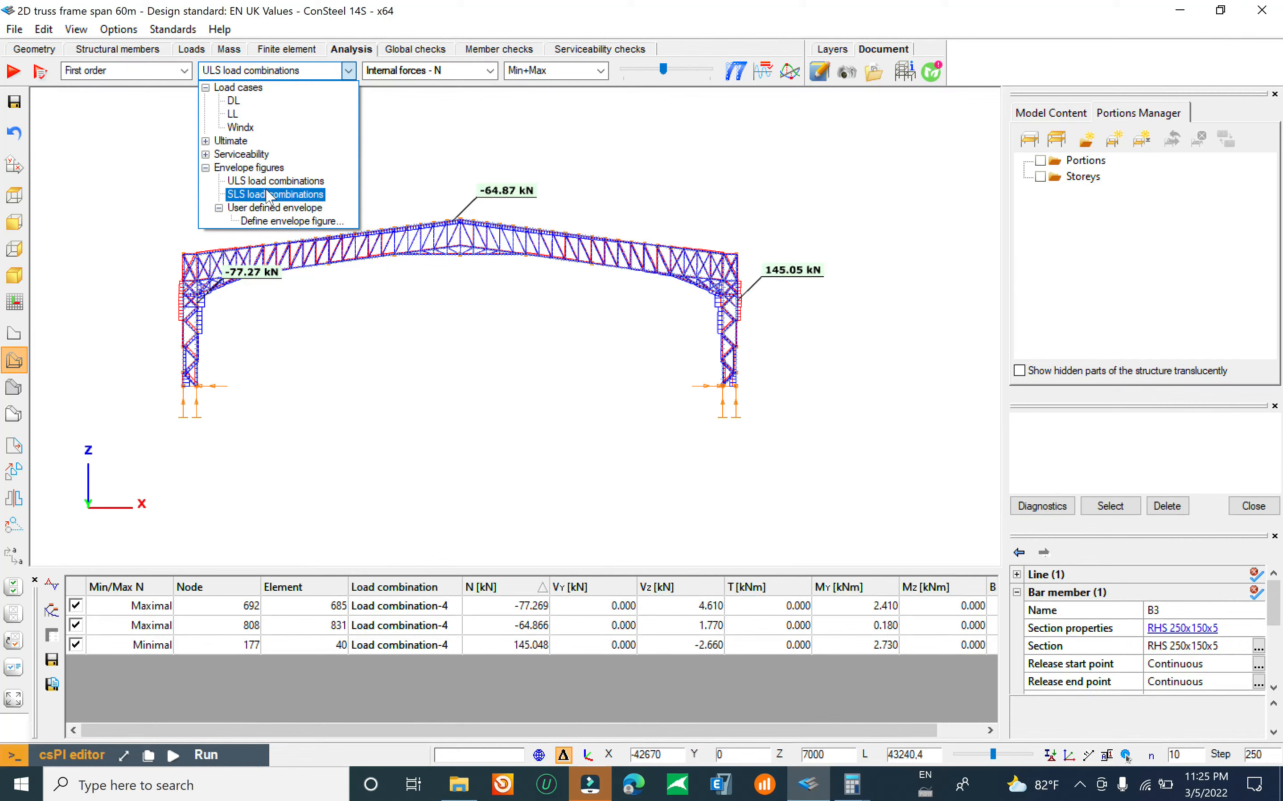
{"action": "left_click", "coordinate": [281, 181]}
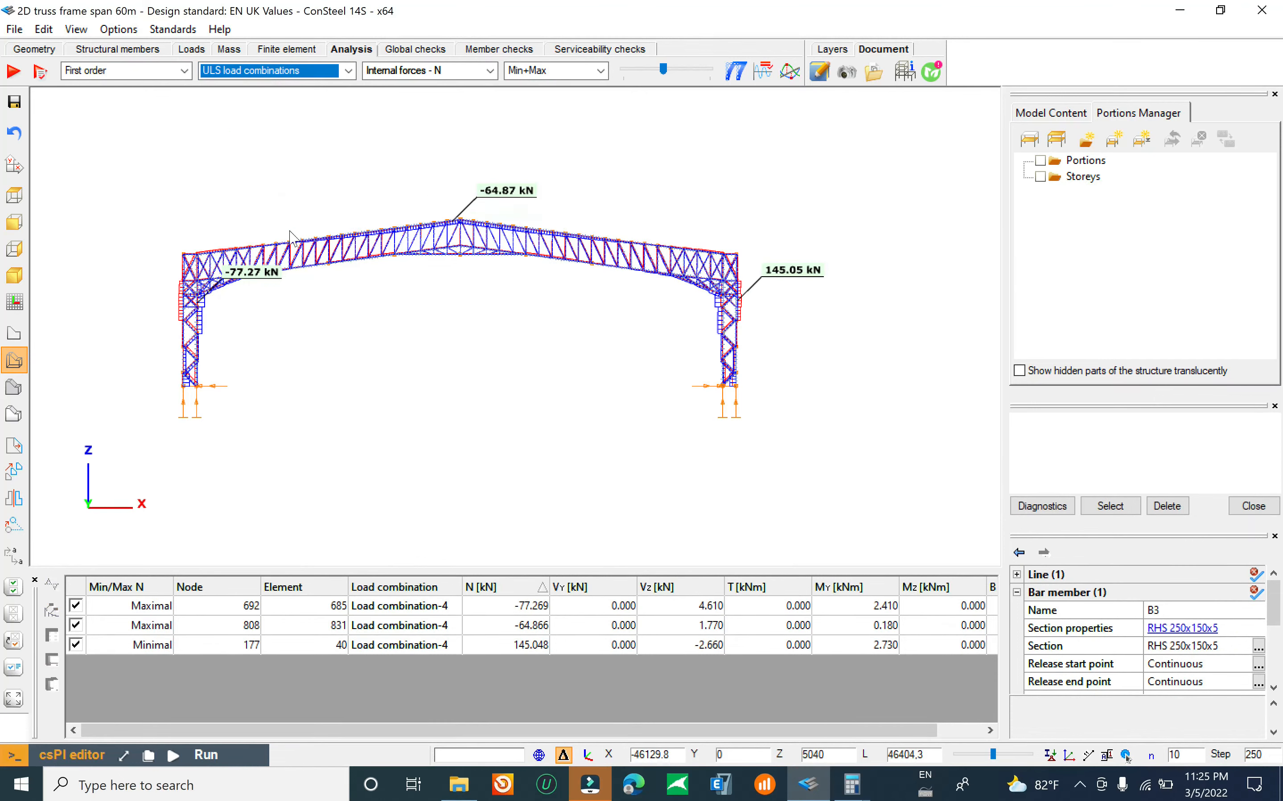
{"action": "scroll", "coordinate": [341, 253], "scroll_direction": "up", "scroll_amount": 4}
{"action": "scroll", "coordinate": [420, 307], "scroll_direction": "down", "scroll_amount": 4}
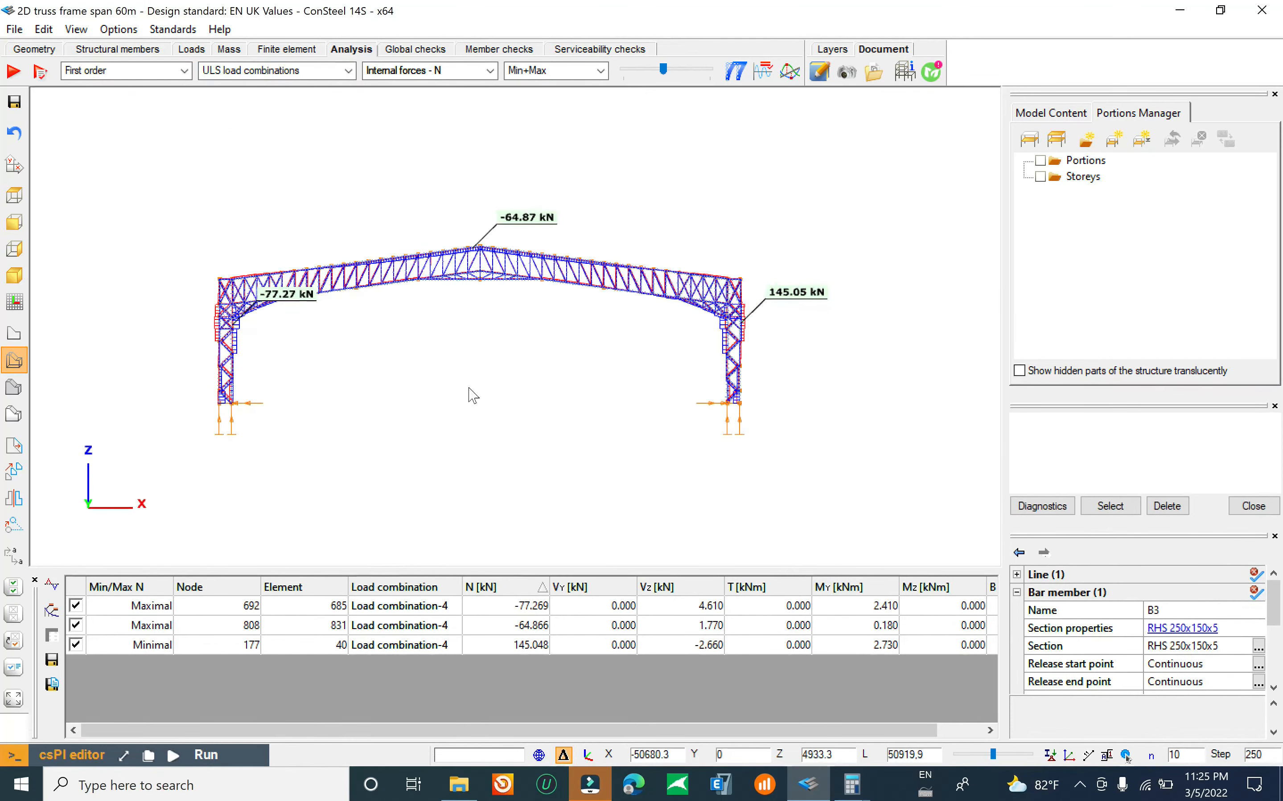
{"action": "scroll", "coordinate": [441, 157], "scroll_direction": "up", "scroll_amount": 3}
Step: Display the ULS envelopes of shear forces Vy and Vz, and enlarge the Vz diagram scale
{"action": "left_click", "coordinate": [454, 70]}
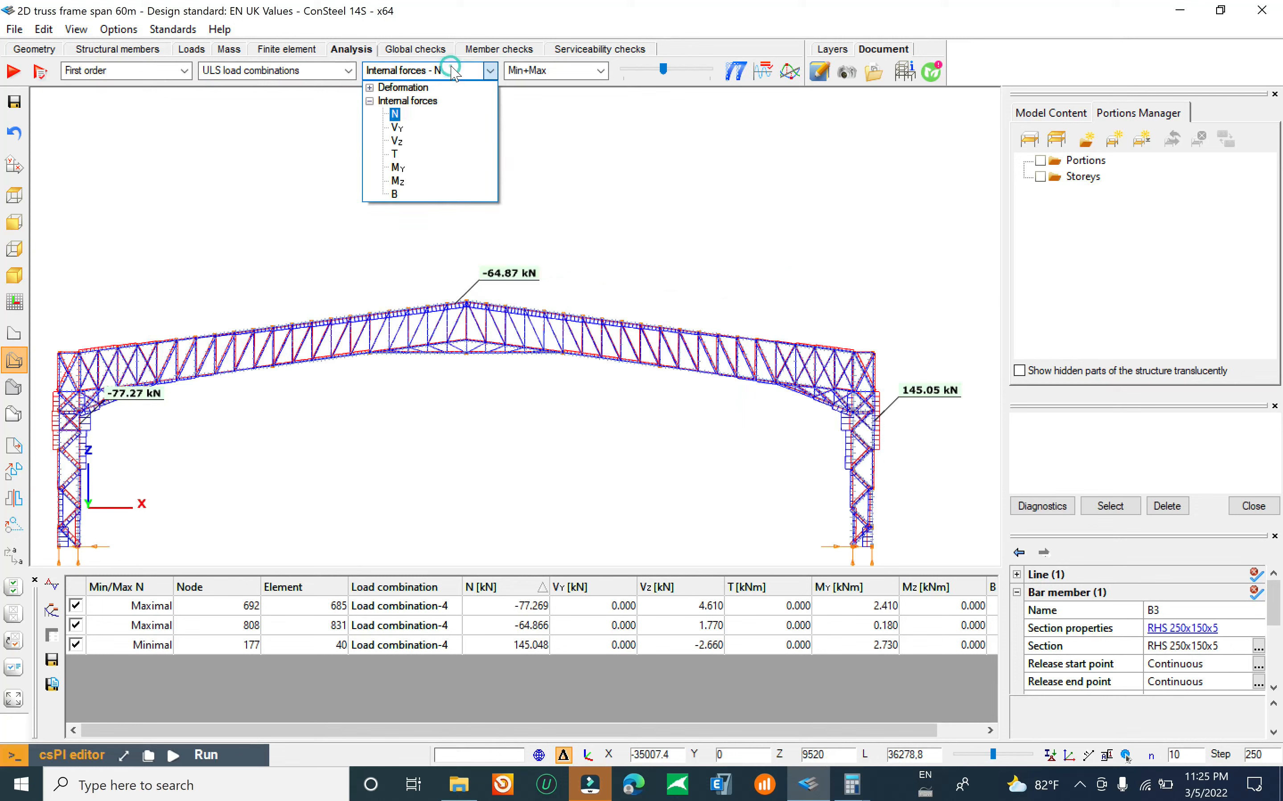
{"action": "left_click", "coordinate": [398, 128]}
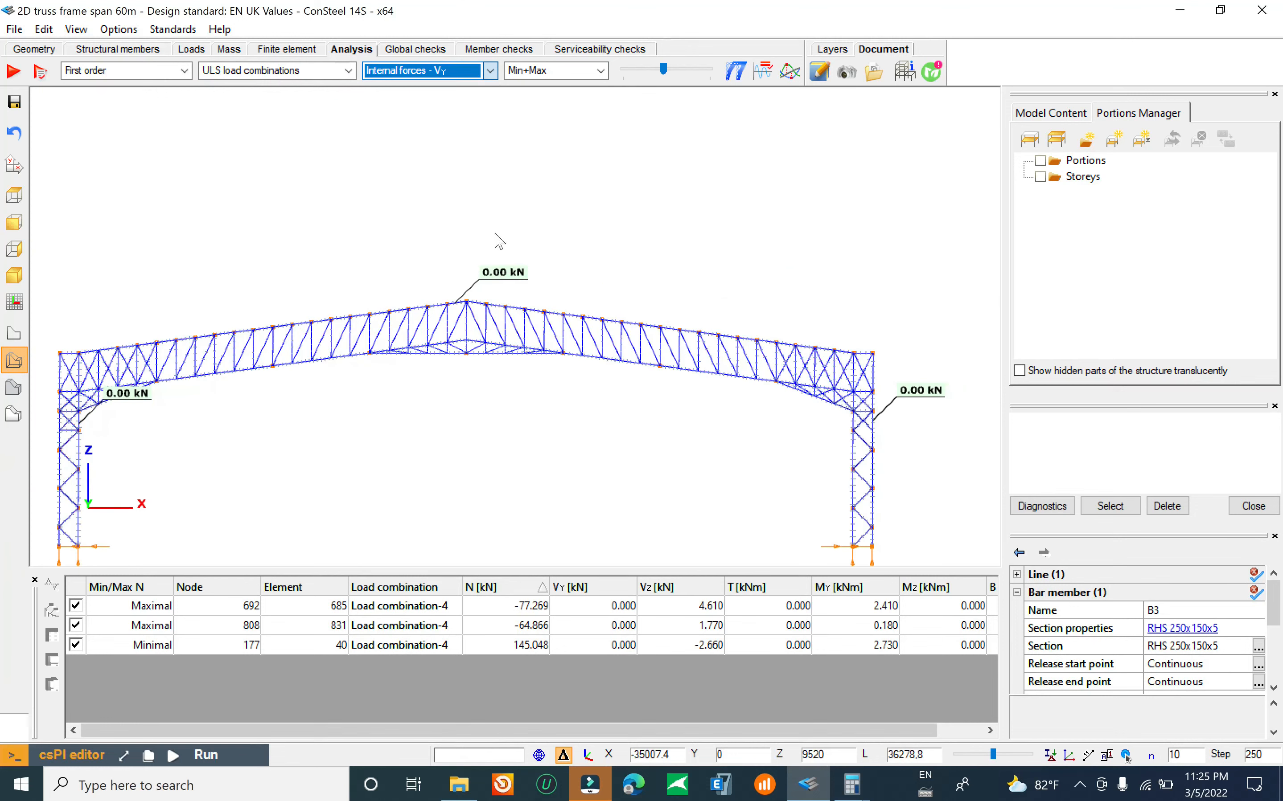
{"action": "left_click", "coordinate": [657, 69]}
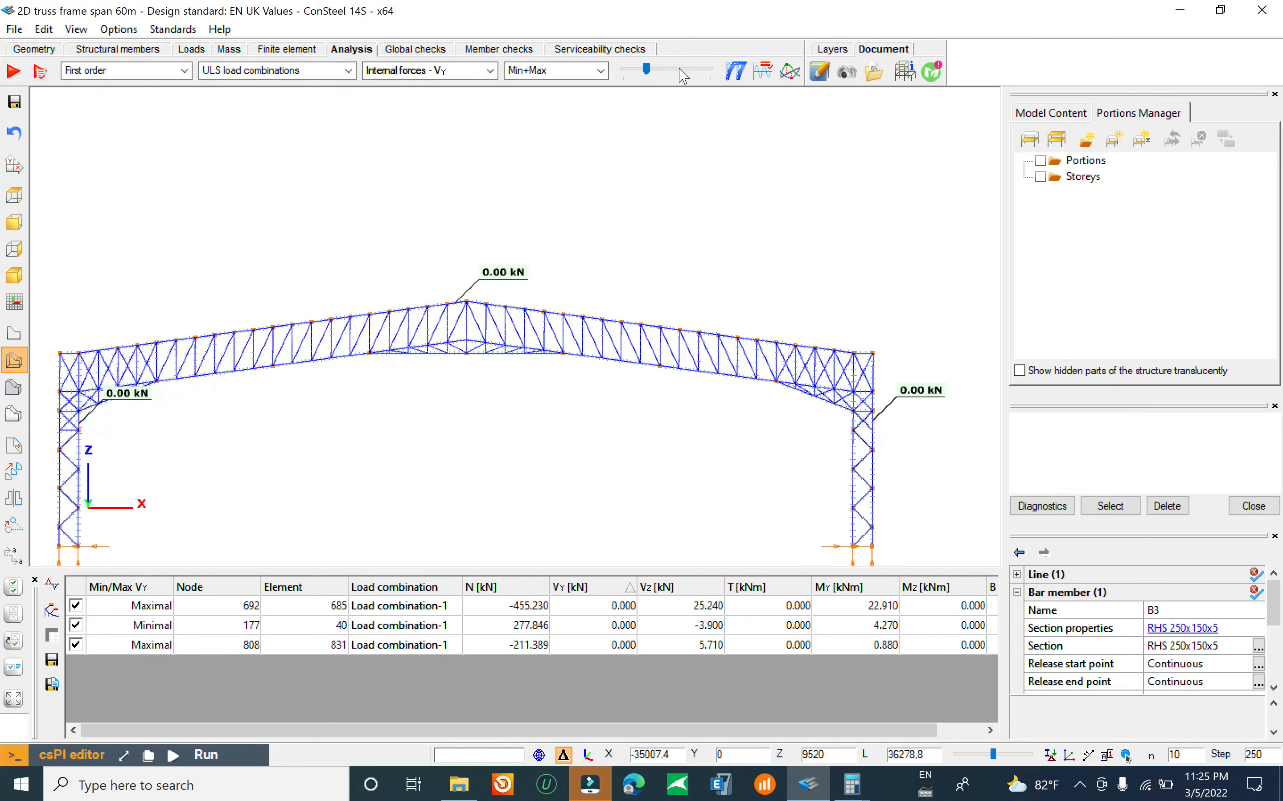
{"action": "left_click", "coordinate": [476, 75]}
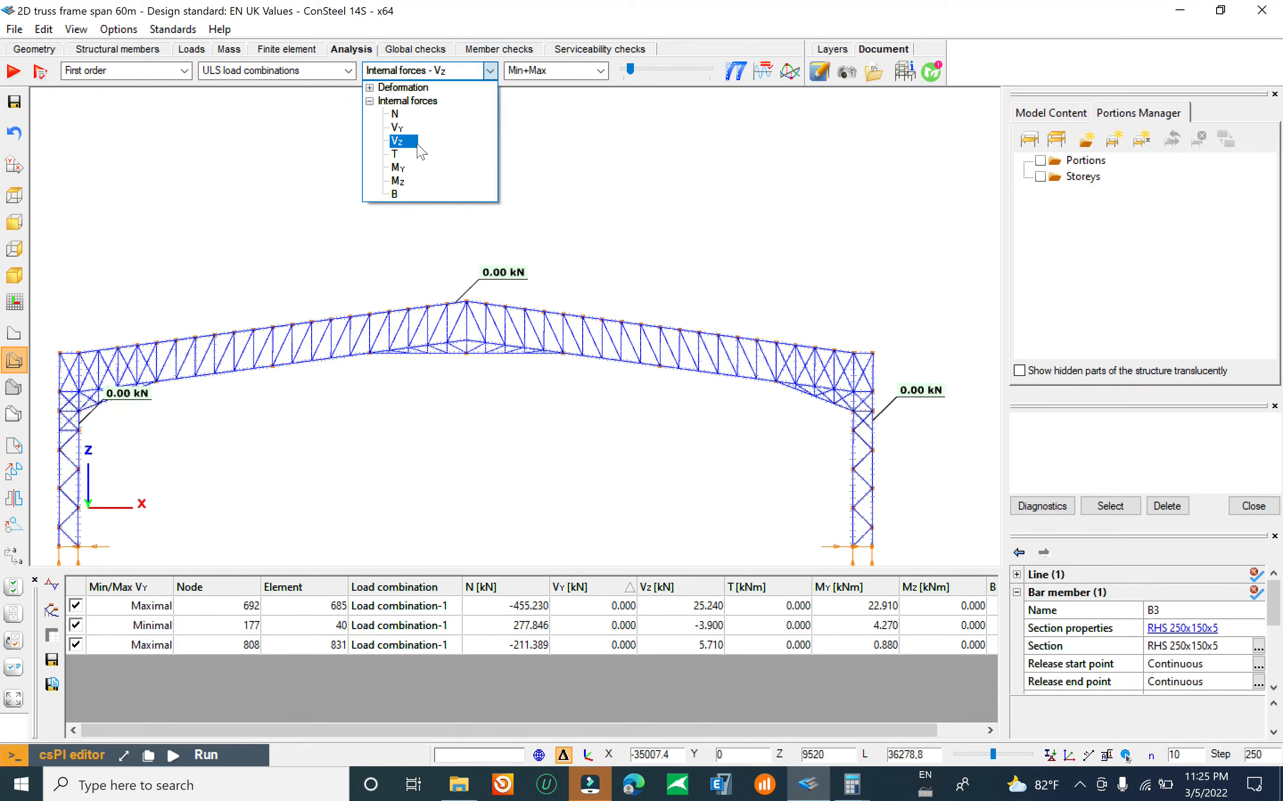
{"action": "left_click", "coordinate": [401, 135]}
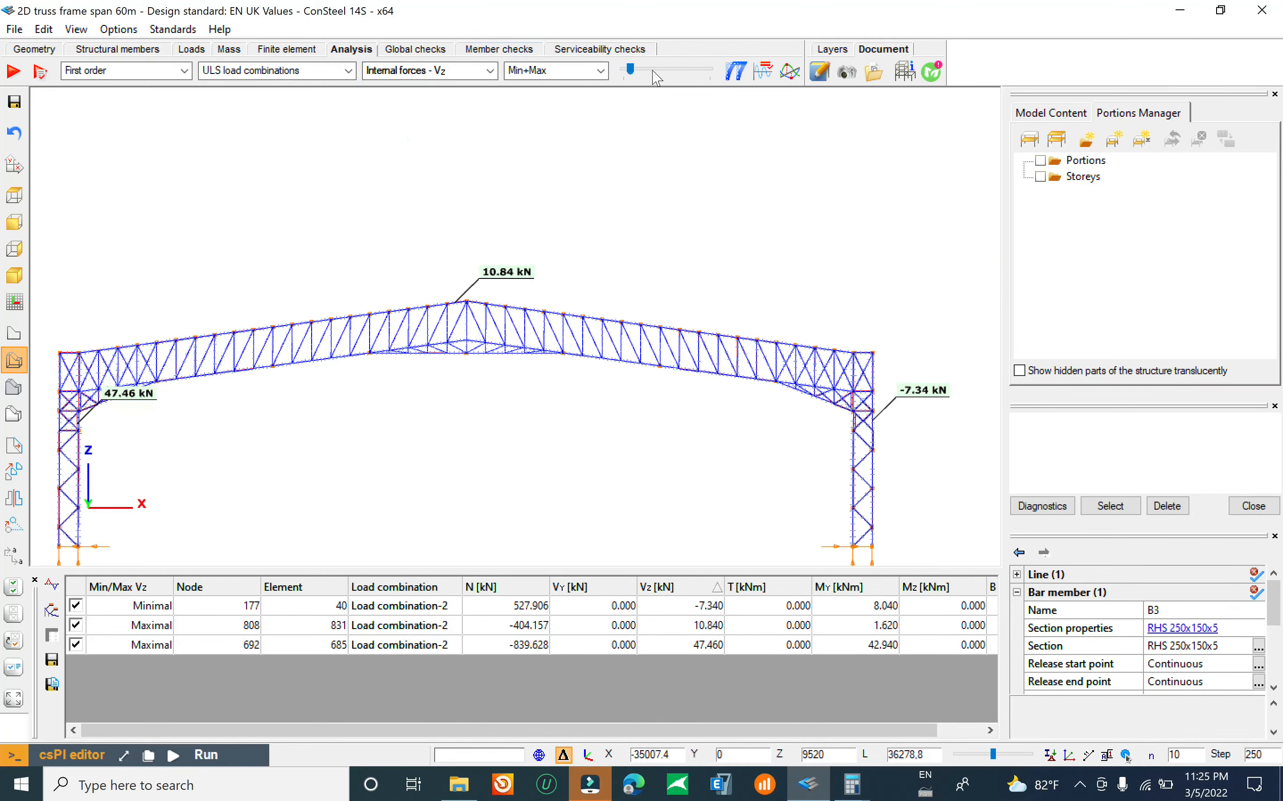
{"action": "left_click_drag", "start_coordinate": [643, 76], "coordinate": [659, 90]}
Step: Display the ULS envelope of bending moment My, adjust the diagram scale, and examine the left half of the frame
{"action": "left_click", "coordinate": [490, 70]}
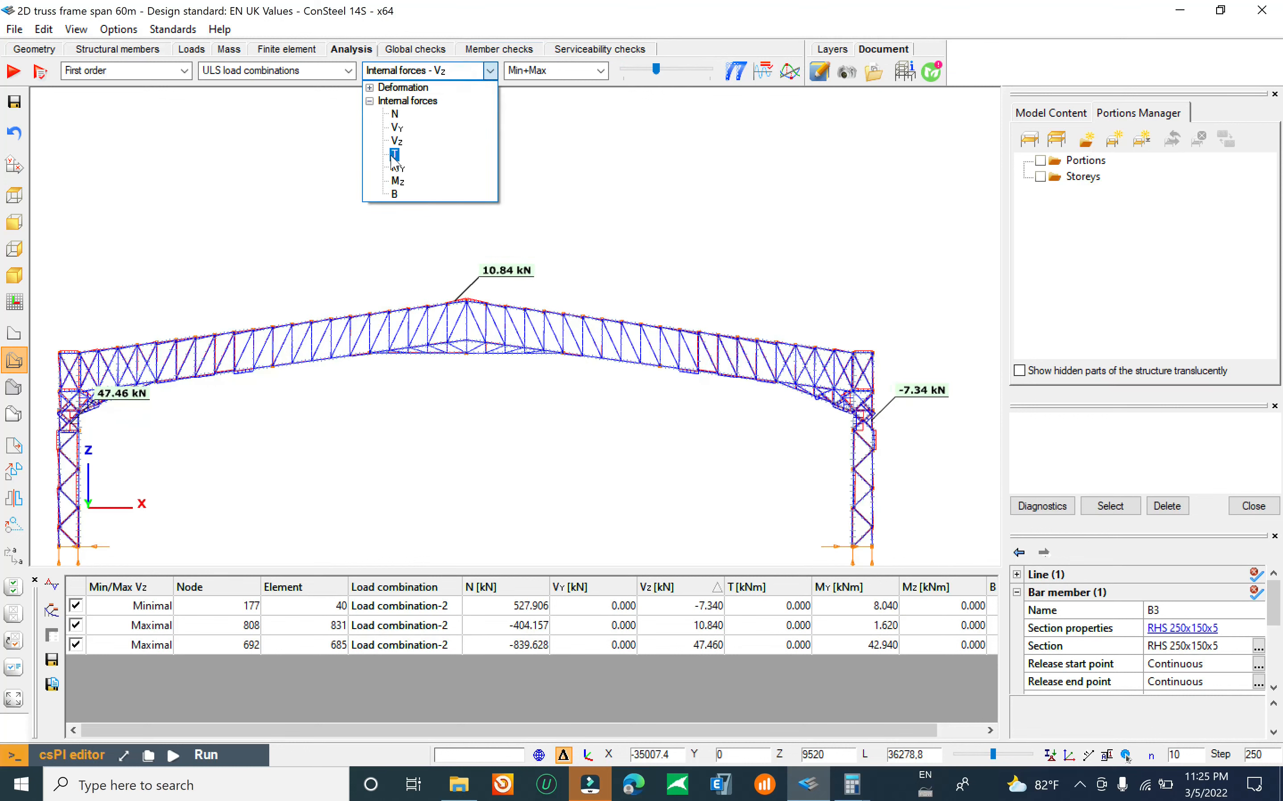
{"action": "left_click", "coordinate": [398, 169]}
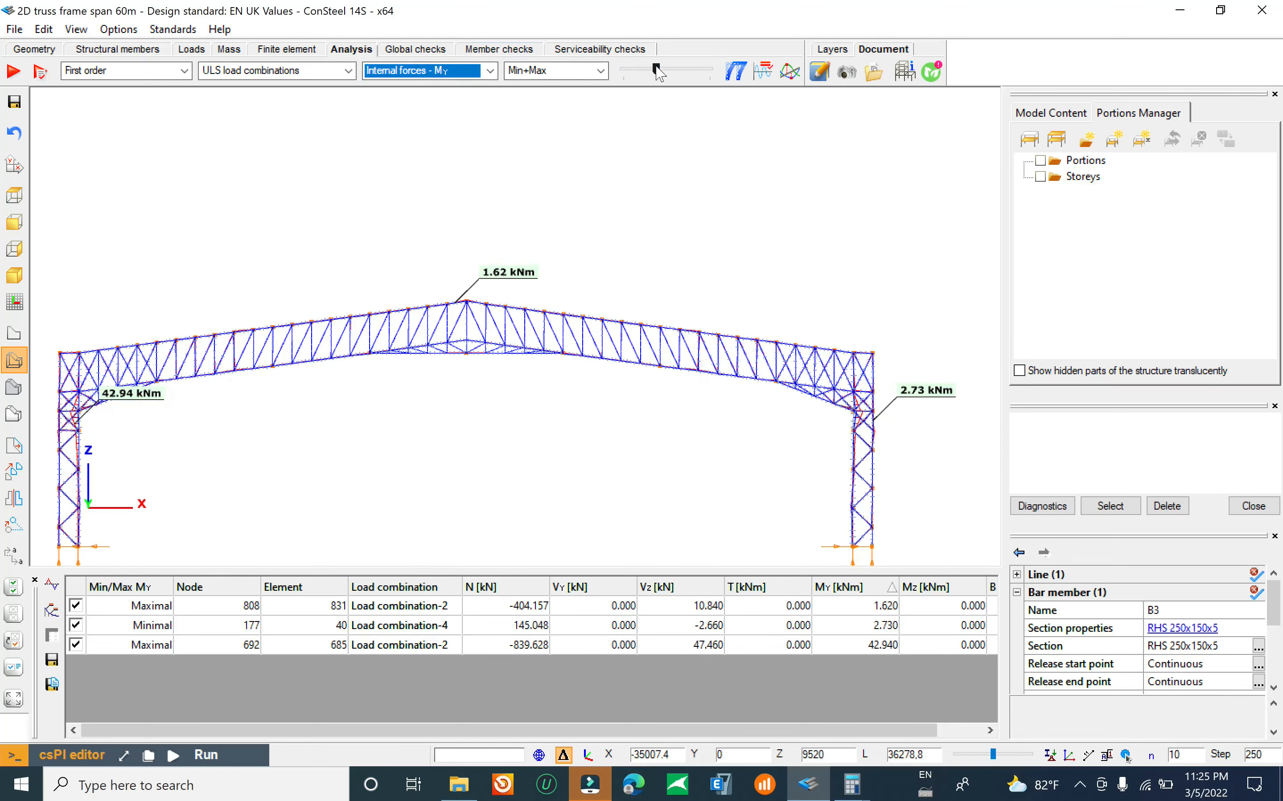
{"action": "mouse_move", "coordinate": [656, 70]}
{"action": "left_mouse_down"}
{"action": "mouse_move", "coordinate": [728, 71]}
{"action": "mouse_move", "coordinate": [655, 71]}
{"action": "left_mouse_up"}
{"action": "middle_click_drag", "start_coordinate": [437, 308], "coordinate": [762, 235]}
{"action": "scroll", "coordinate": [424, 339], "scroll_direction": "up", "scroll_amount": 10}
{"action": "scroll", "coordinate": [239, 255], "scroll_direction": "down", "scroll_amount": 9}
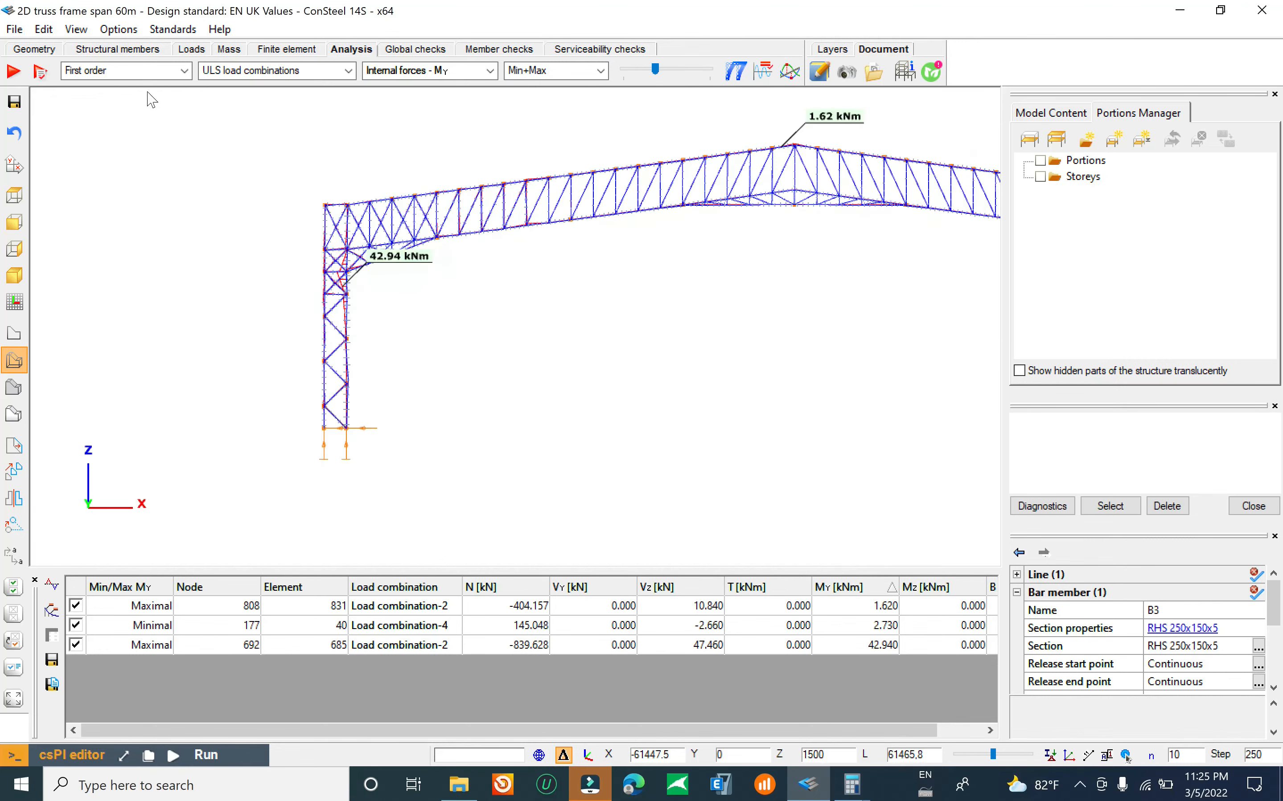
Step: Display the buckling sensitivity summary and examine the critical factors of the coloured web diagonals in both rafters
{"action": "left_click", "coordinate": [156, 74]}
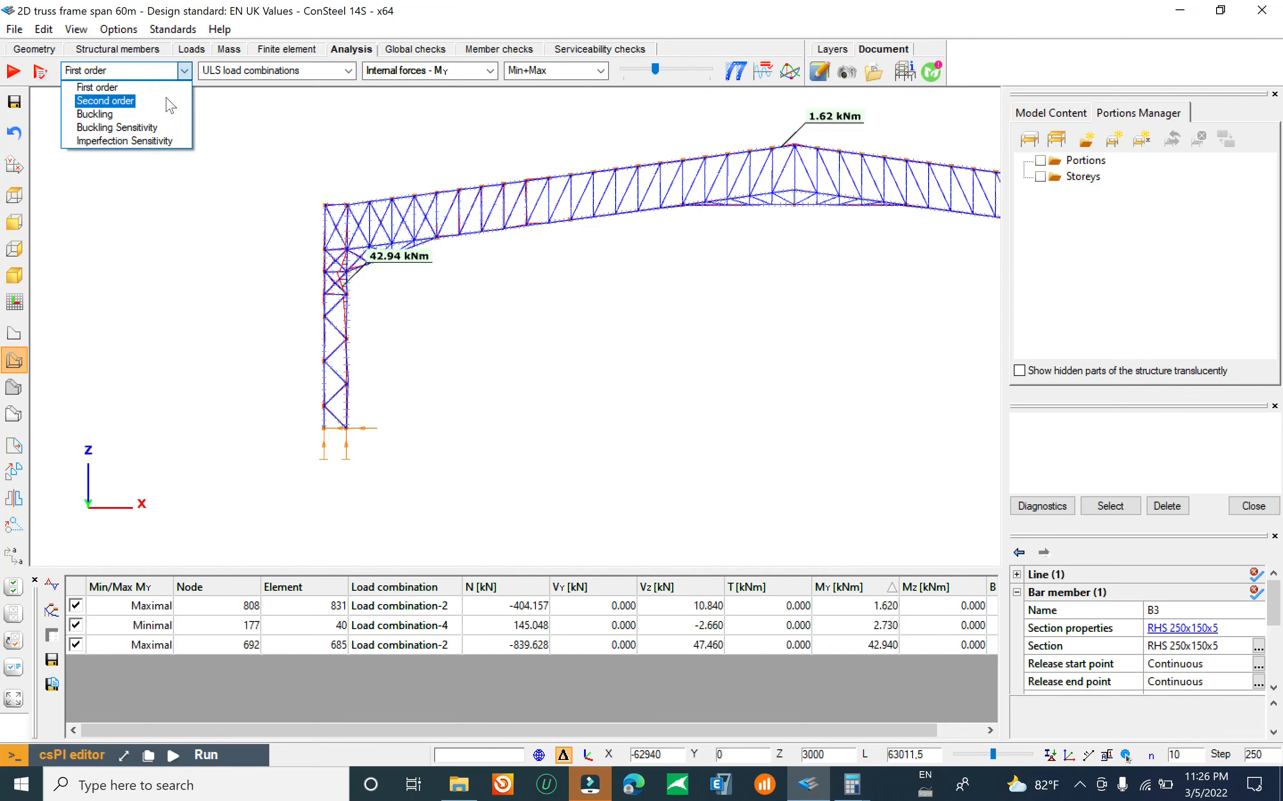
{"action": "left_click", "coordinate": [122, 127]}
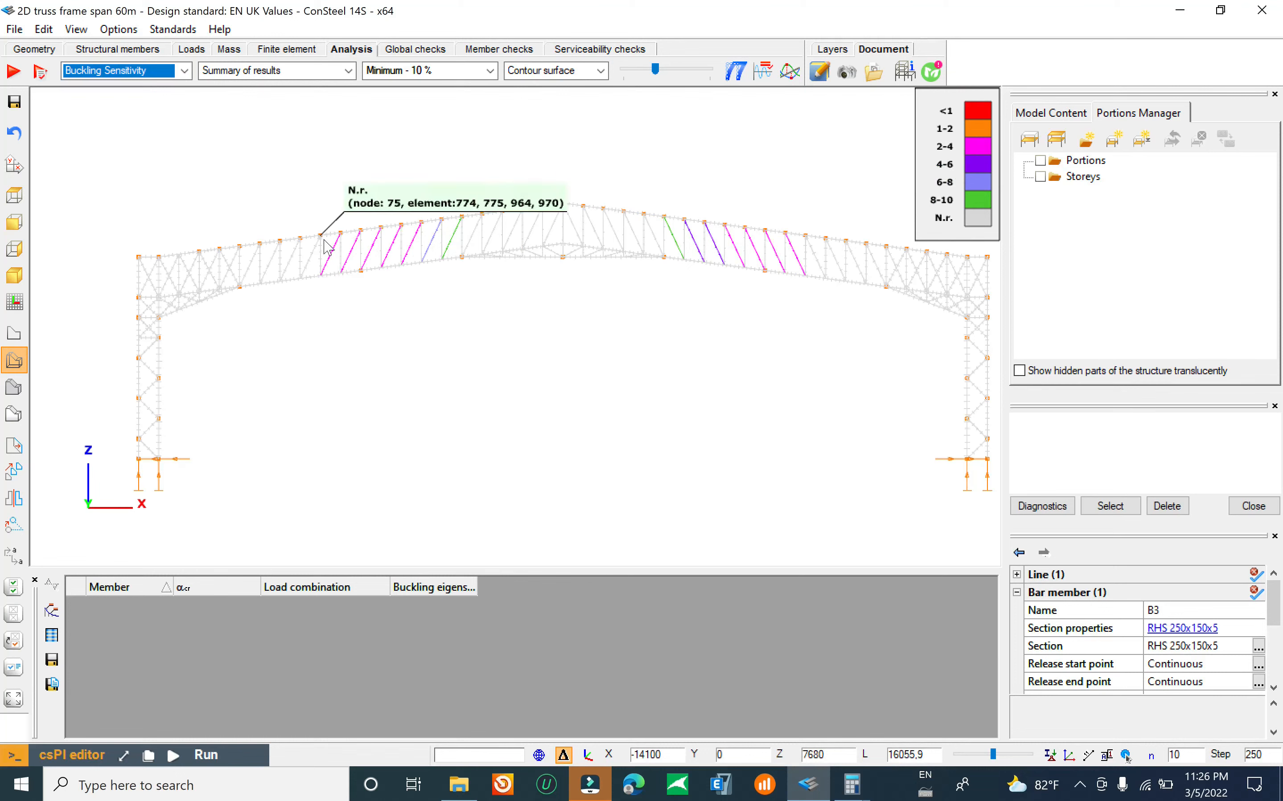
{"action": "scroll", "coordinate": [422, 237], "scroll_direction": "up", "scroll_amount": 3}
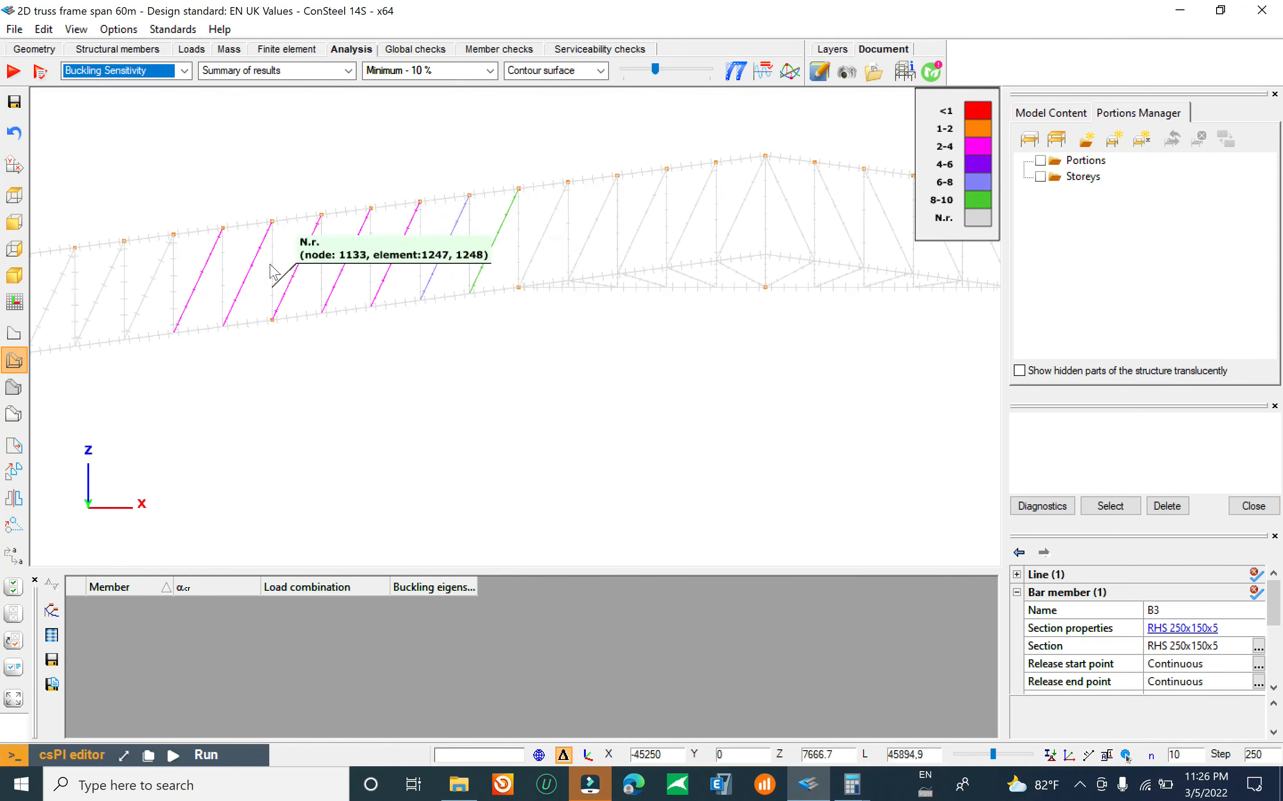
{"action": "scroll", "coordinate": [286, 329], "scroll_direction": "down", "scroll_amount": 3}
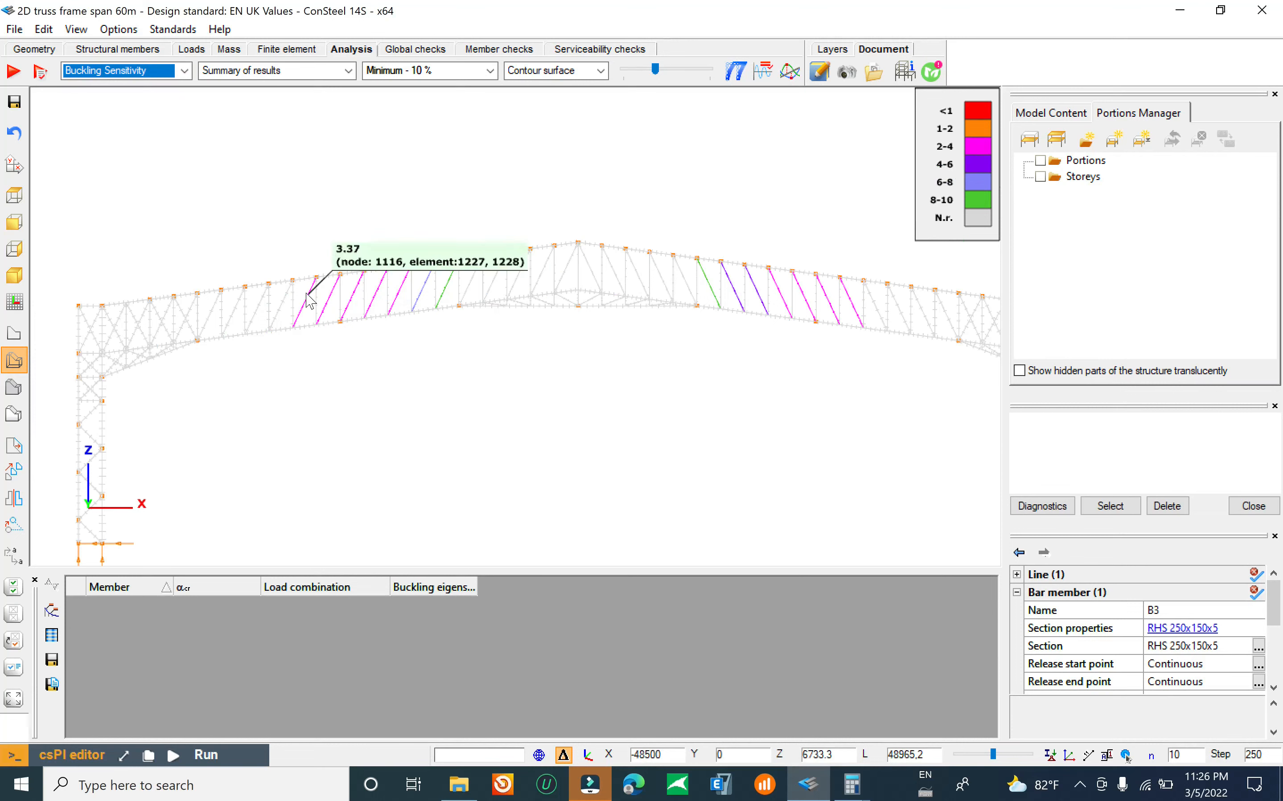
{"action": "scroll", "coordinate": [314, 297], "scroll_direction": "up", "scroll_amount": 2}
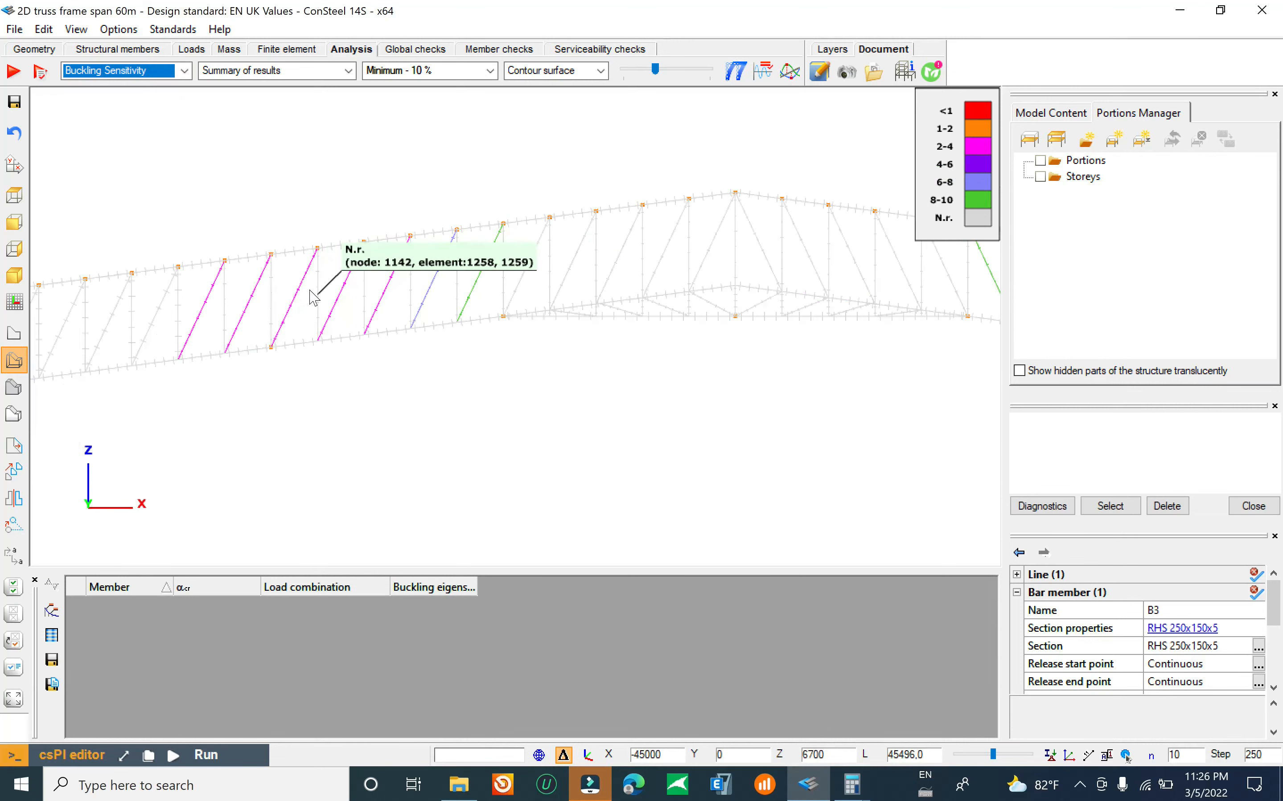
{"action": "scroll", "coordinate": [315, 297], "scroll_direction": "down", "scroll_amount": 3}
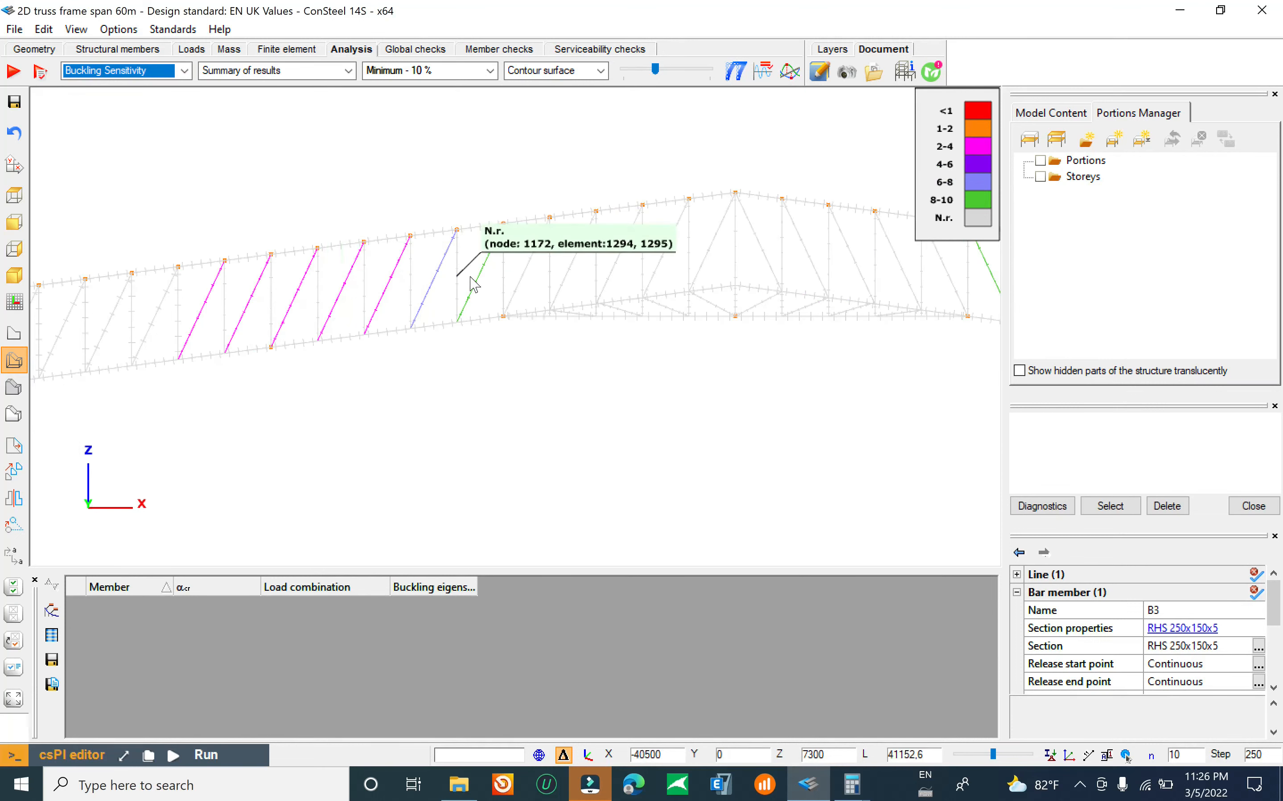
{"action": "scroll", "coordinate": [210, 260], "scroll_direction": "up", "scroll_amount": 1}
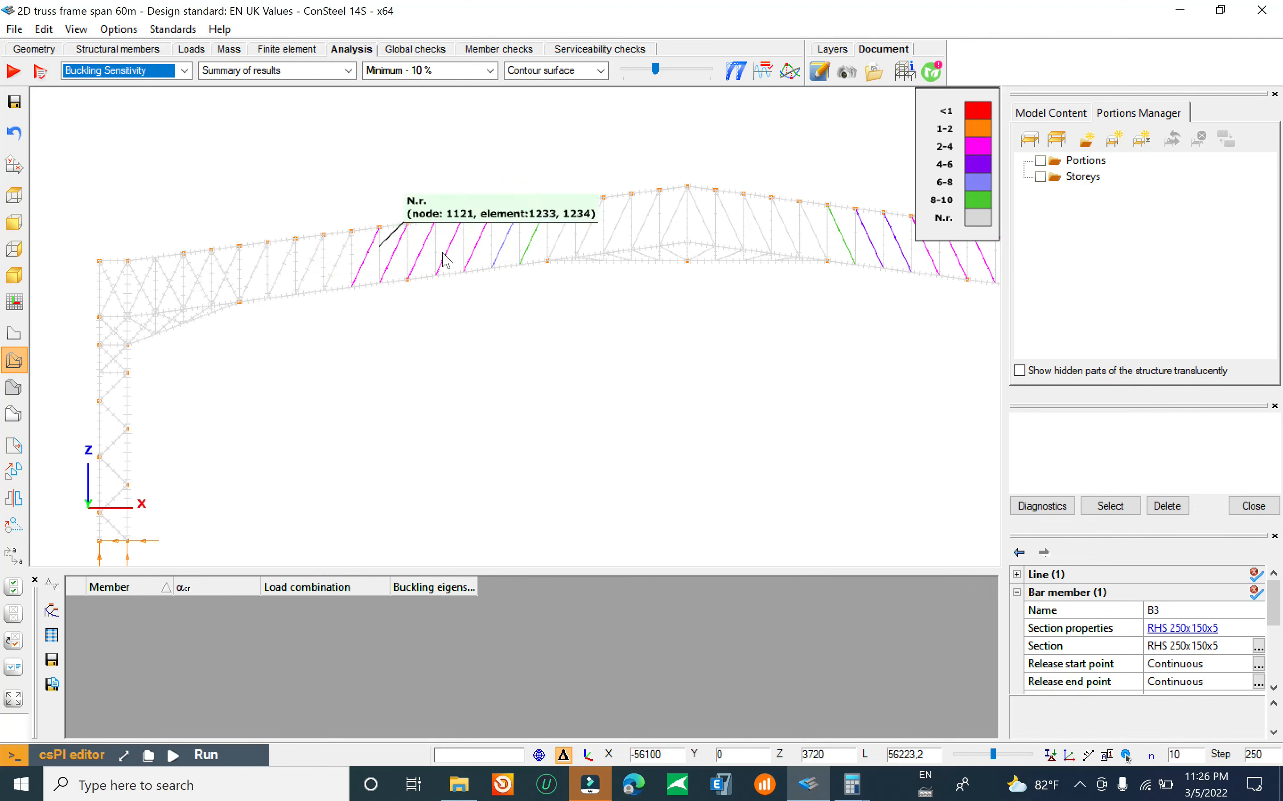
{"action": "scroll", "coordinate": [395, 235], "scroll_direction": "up", "scroll_amount": 2}
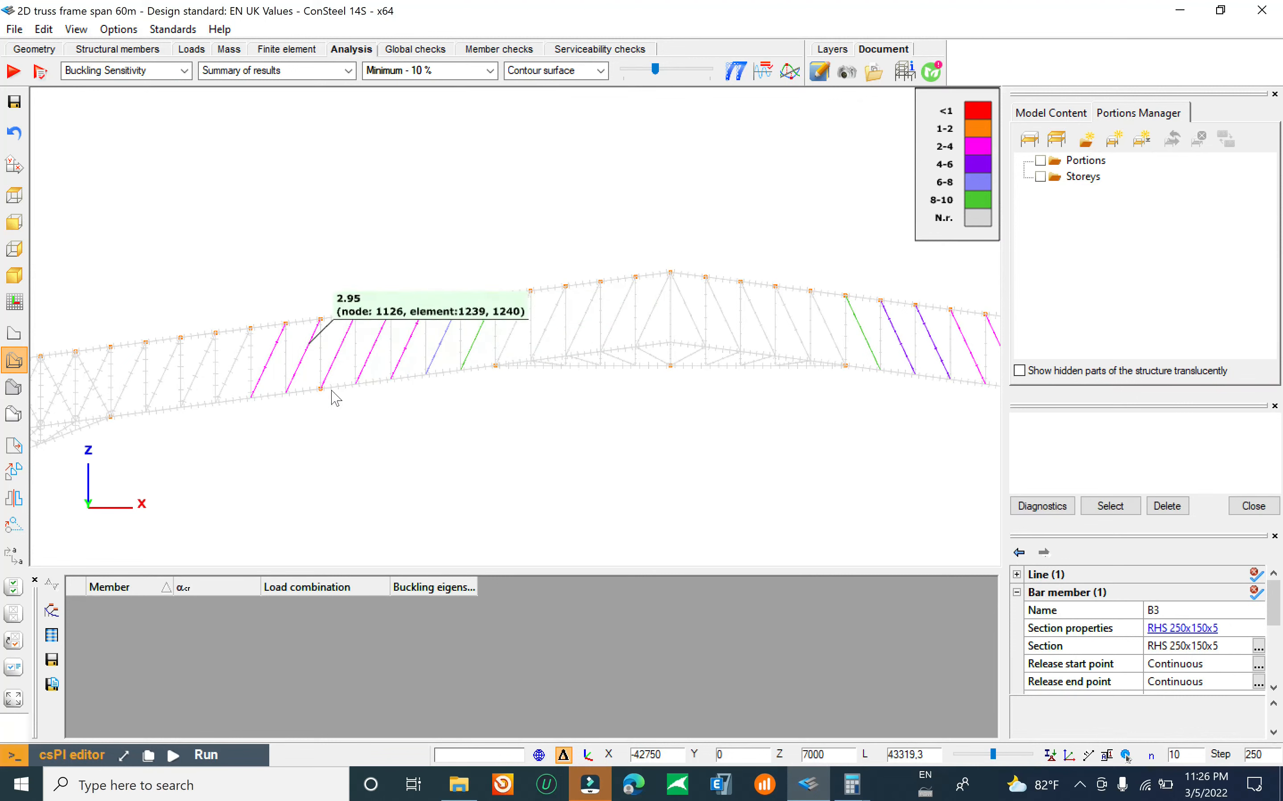
{"action": "scroll", "coordinate": [510, 374], "scroll_direction": "down", "scroll_amount": 3}
{"action": "scroll", "coordinate": [664, 370], "scroll_direction": "up", "scroll_amount": 3}
{"action": "scroll", "coordinate": [664, 370], "scroll_direction": "down", "scroll_amount": 3}
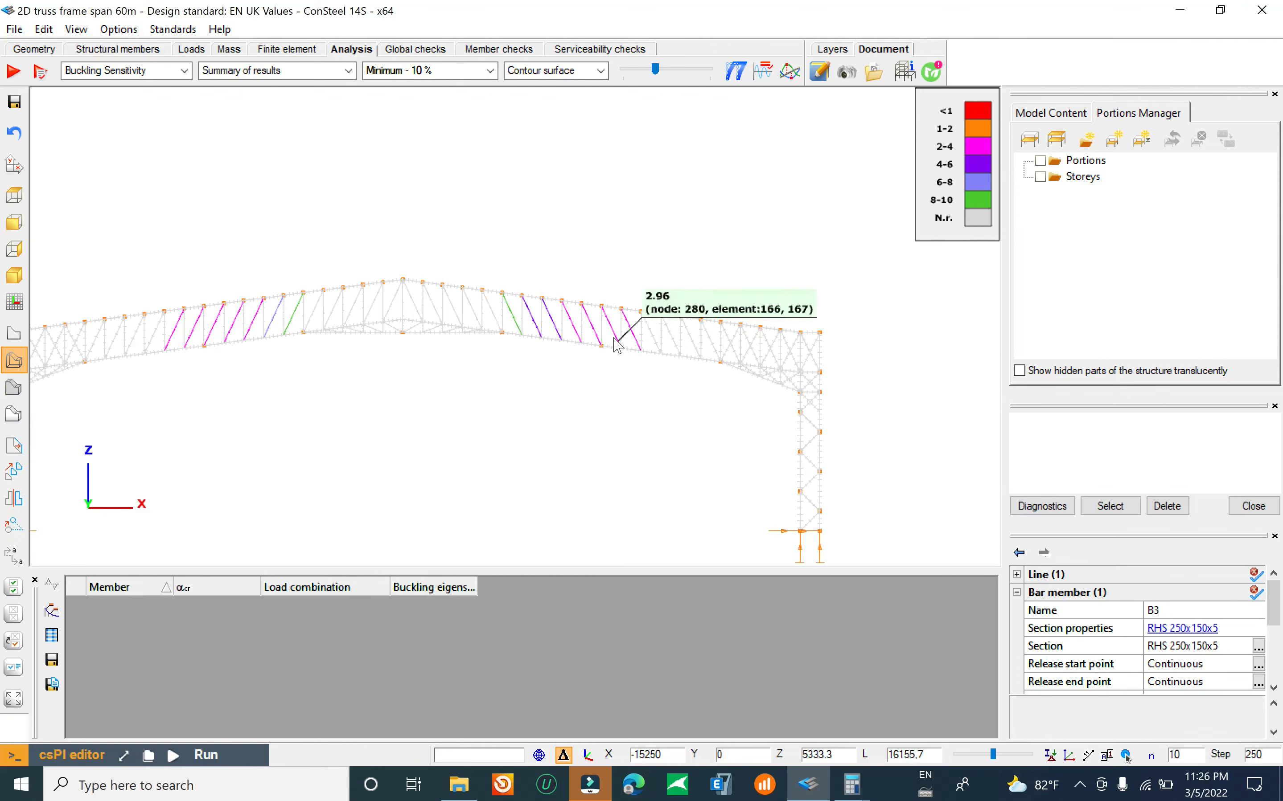
Step: Display the imperfection sensitivity results for Load combination-1 over the whole frame
{"action": "left_click", "coordinate": [146, 72]}
{"action": "left_click", "coordinate": [121, 139]}
{"action": "scroll", "coordinate": [535, 286], "scroll_direction": "down", "scroll_amount": 2}
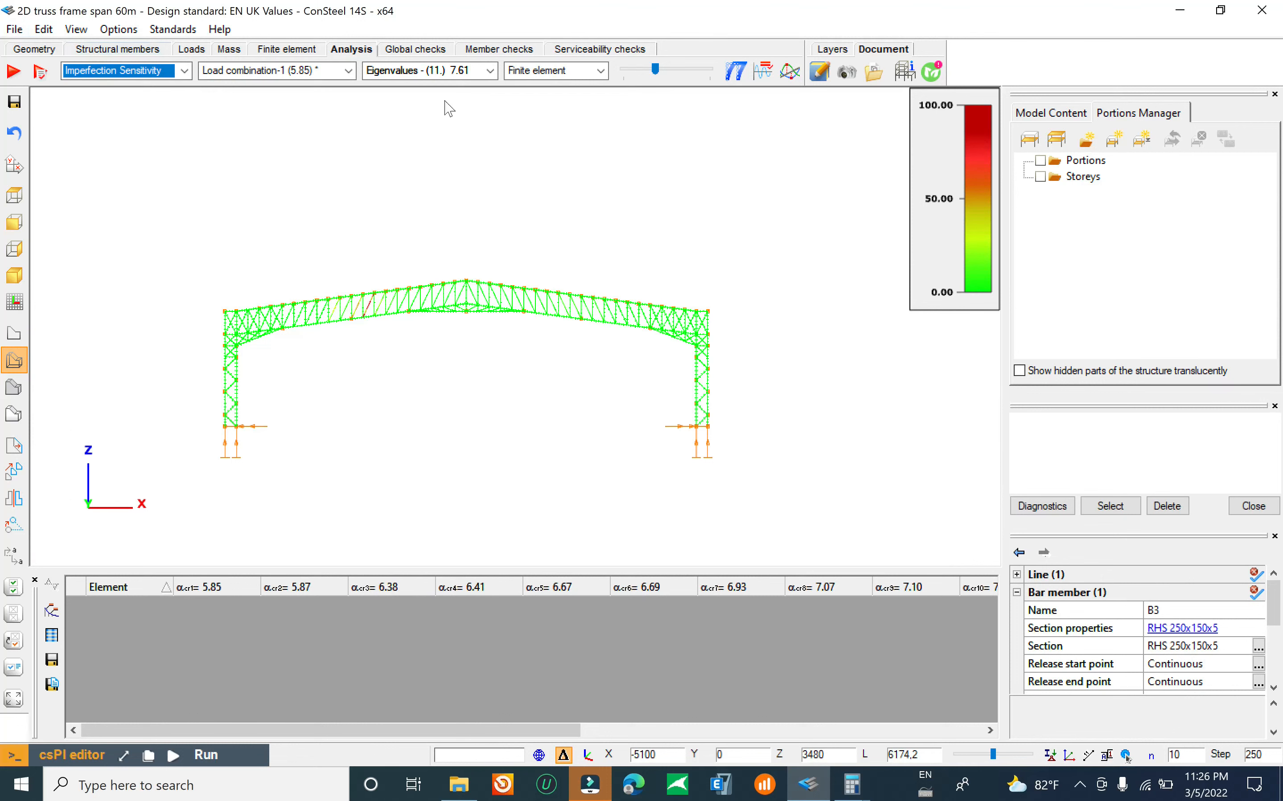
Step: Run the EN 1993-1-1 cross section and buckling checks on the whole model for all five load combinations with second order elastic results
{"action": "left_click", "coordinate": [426, 49]}
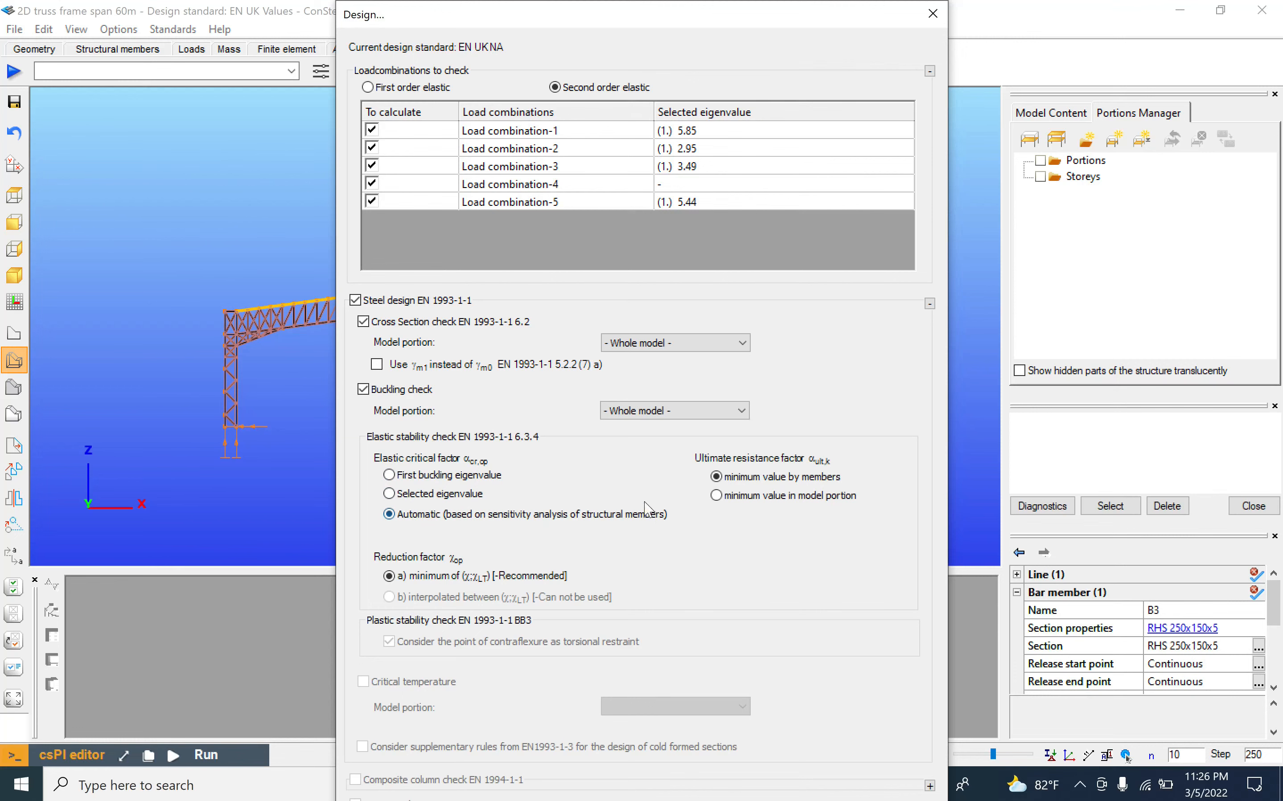
{"action": "left_click_drag", "start_coordinate": [936, 574], "coordinate": [921, 417]}
{"action": "left_click", "coordinate": [879, 675]}
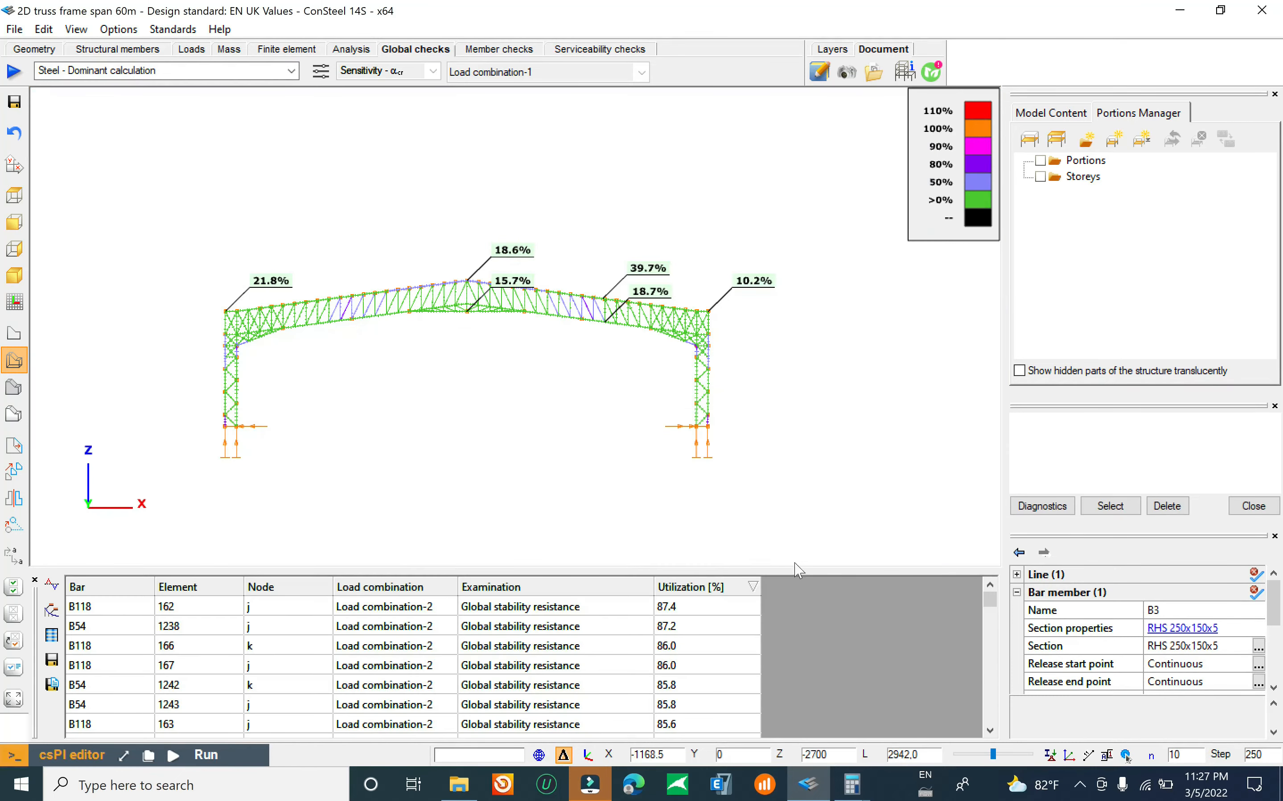
Step: Examine the dominant steel utilizations around the left column and haunch connection
{"action": "scroll", "coordinate": [617, 361], "scroll_direction": "up", "scroll_amount": 3}
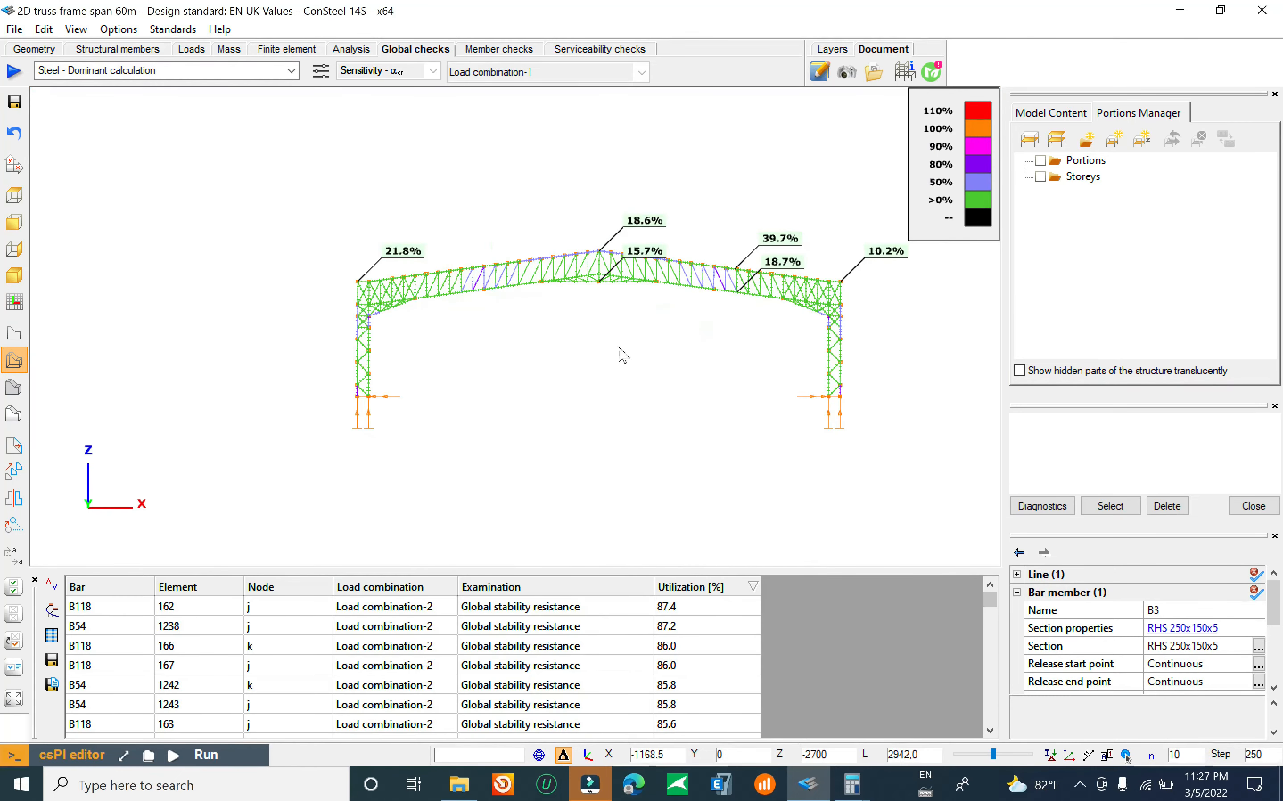
{"action": "scroll", "coordinate": [232, 371], "scroll_direction": "up", "scroll_amount": 2}
{"action": "scroll", "coordinate": [225, 322], "scroll_direction": "up", "scroll_amount": 2}
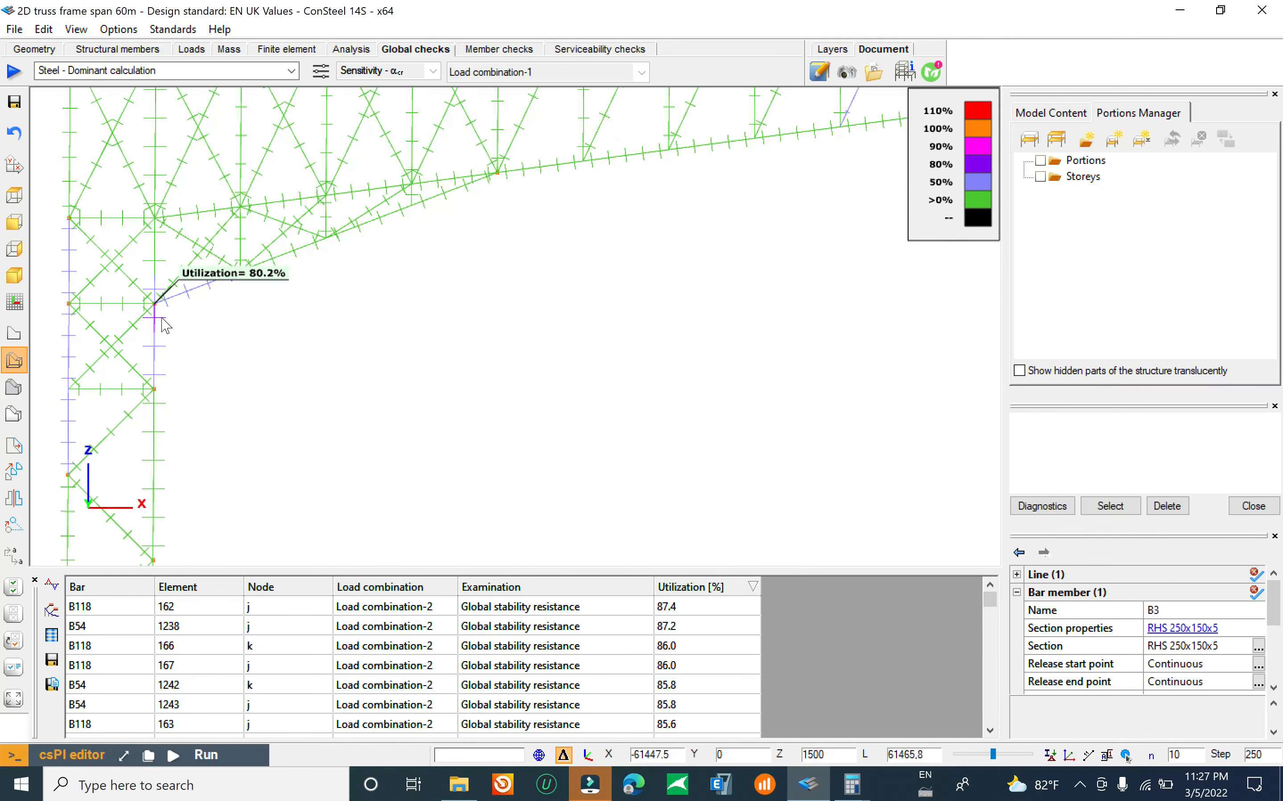
{"action": "scroll", "coordinate": [166, 325], "scroll_direction": "down", "scroll_amount": 5}
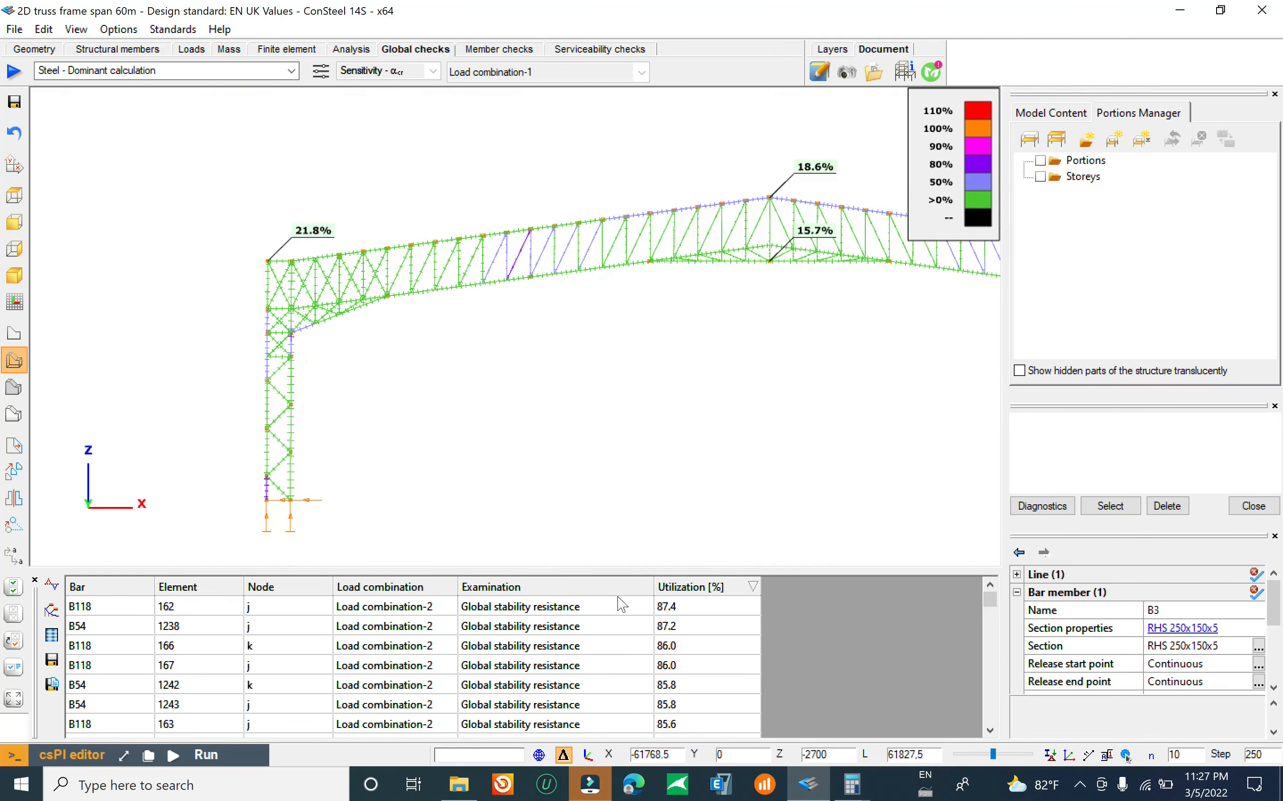
Step: Locate the highest-utilization result, bar B118 element 162, in the model and inspect that diagonal closely
{"action": "left_click", "coordinate": [693, 608]}
{"action": "scroll", "coordinate": [403, 366], "scroll_direction": "down", "scroll_amount": 5}
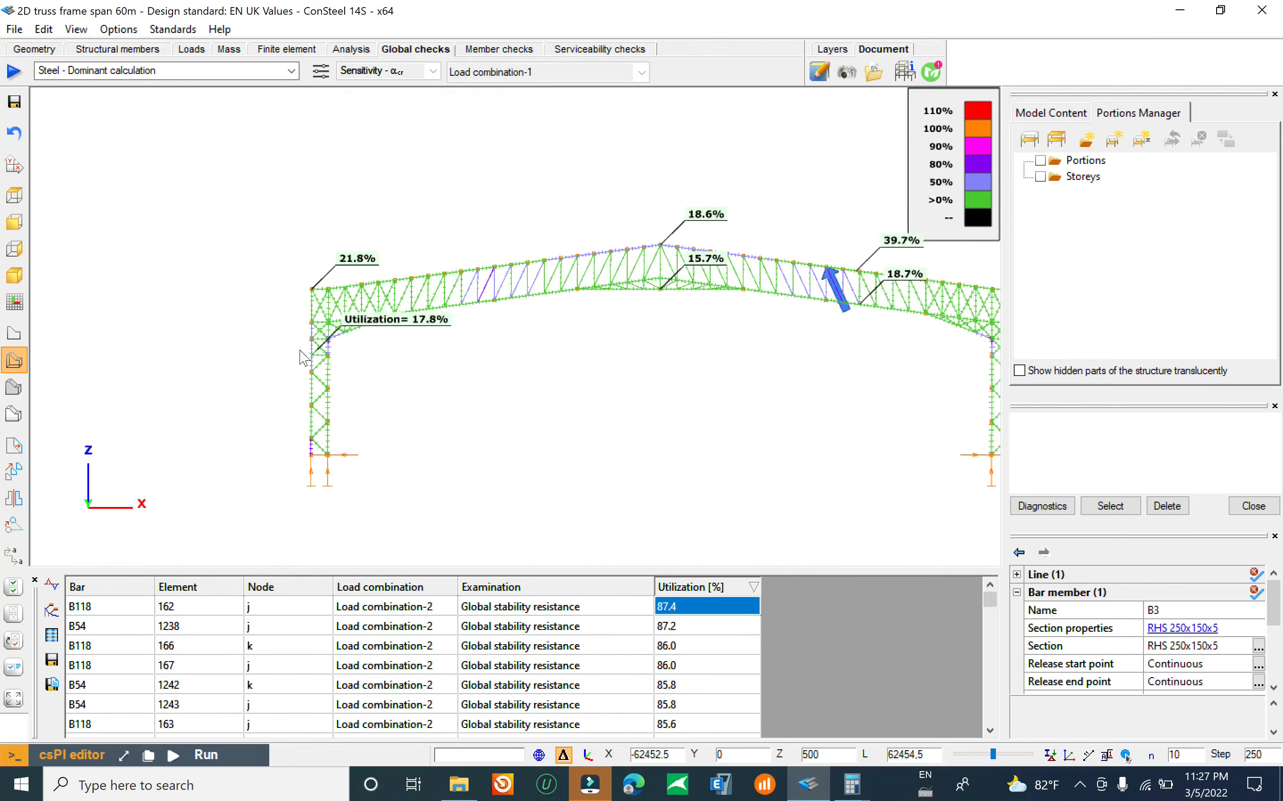
{"action": "scroll", "coordinate": [824, 350], "scroll_direction": "up", "scroll_amount": 3}
{"action": "scroll", "coordinate": [856, 366], "scroll_direction": "up", "scroll_amount": 5}
{"action": "scroll", "coordinate": [723, 287], "scroll_direction": "up", "scroll_amount": 4}
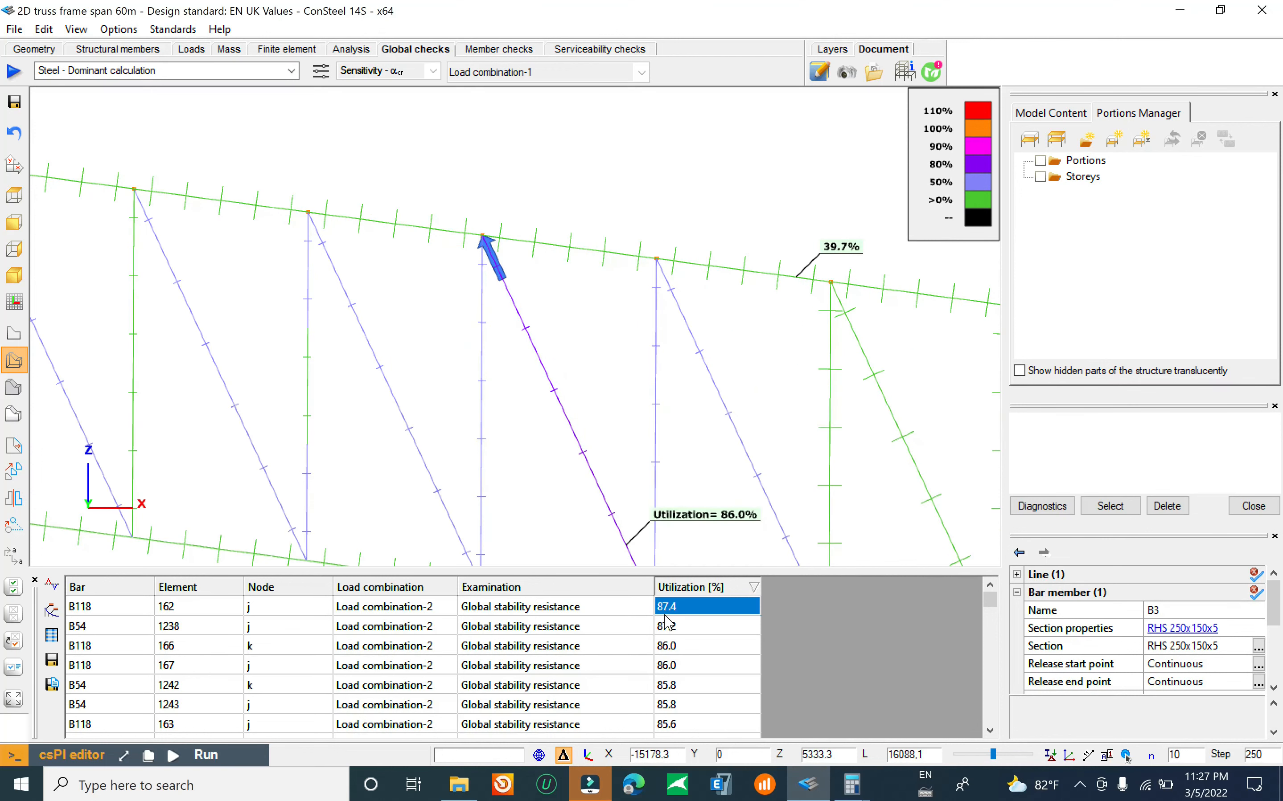
Step: Examine the utilizations around the right haunch and locate the result of bar B54 element 1238 in the left rafter
{"action": "scroll", "coordinate": [784, 424], "scroll_direction": "down", "scroll_amount": 5}
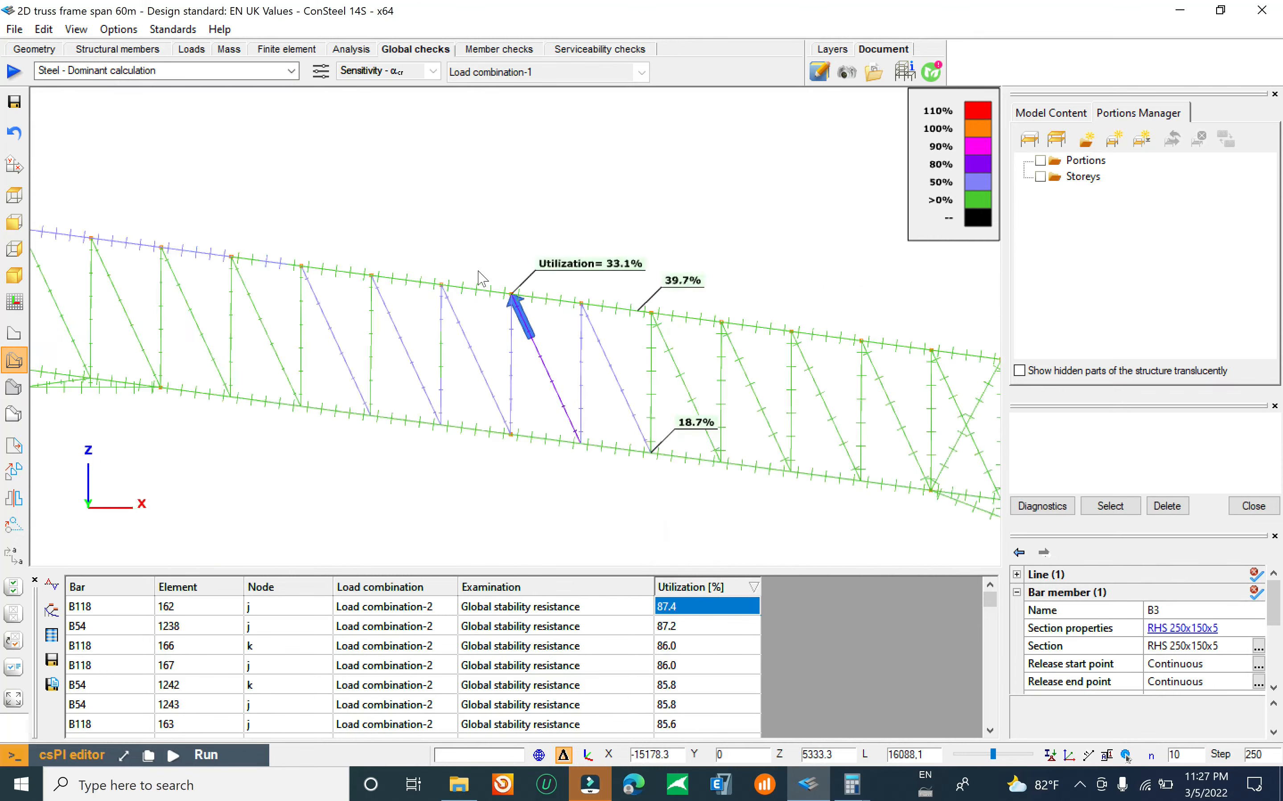
{"action": "scroll", "coordinate": [705, 355], "scroll_direction": "up", "scroll_amount": 2}
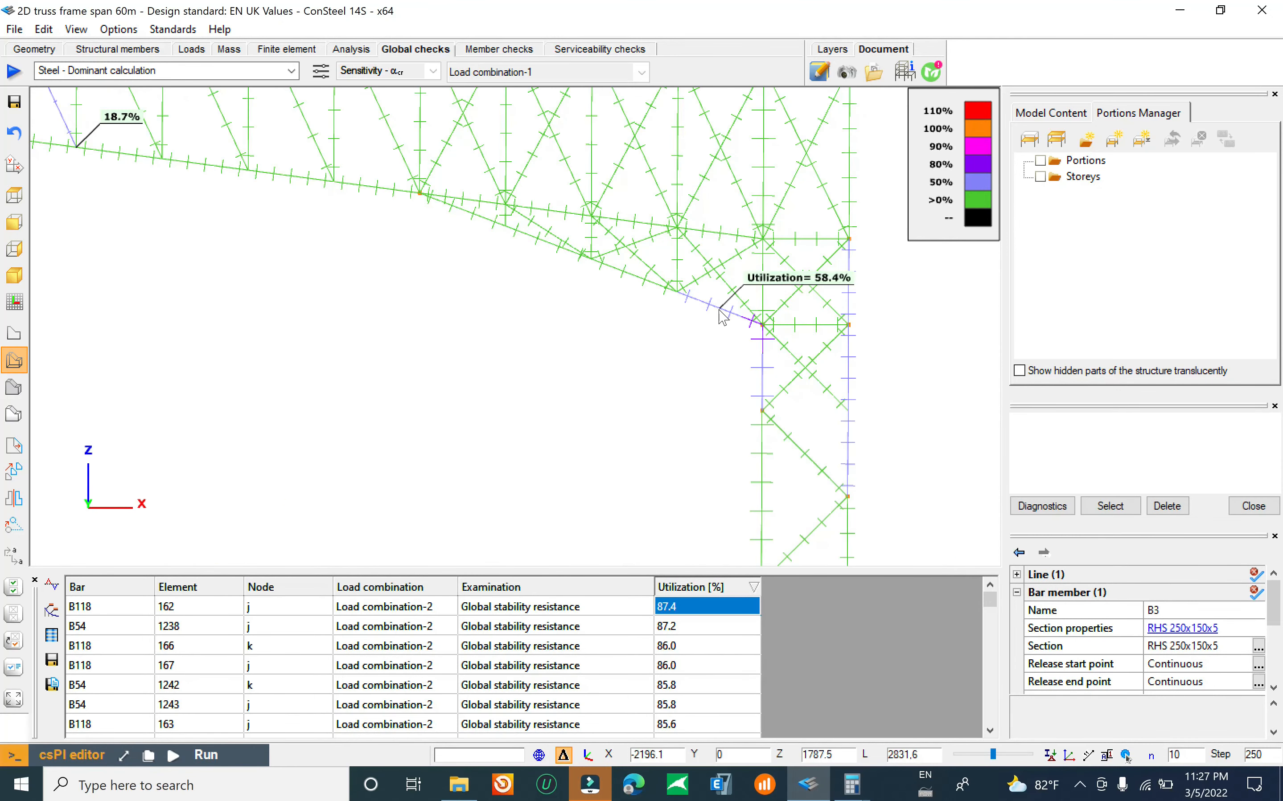
{"action": "scroll", "coordinate": [721, 317], "scroll_direction": "down", "scroll_amount": 4}
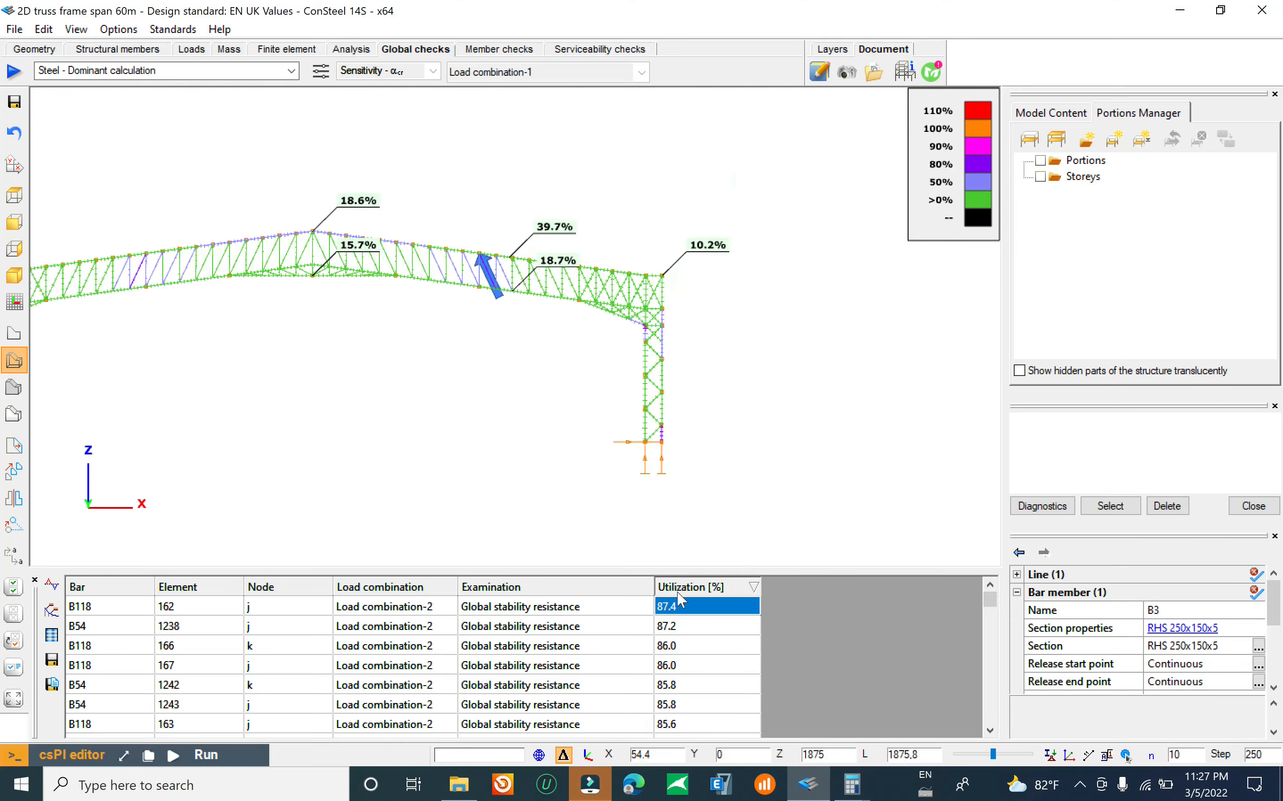
{"action": "left_click", "coordinate": [686, 627]}
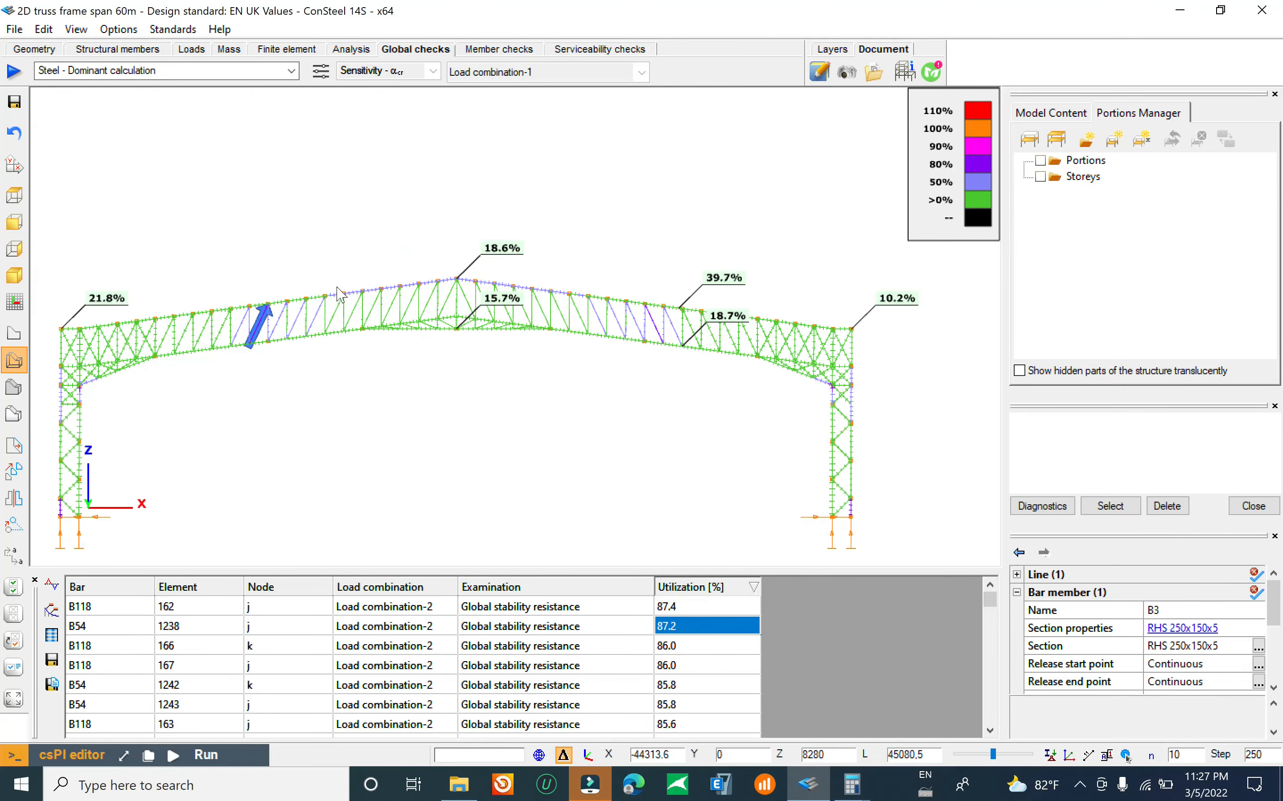
{"action": "scroll", "coordinate": [318, 320], "scroll_direction": "up", "scroll_amount": 4}
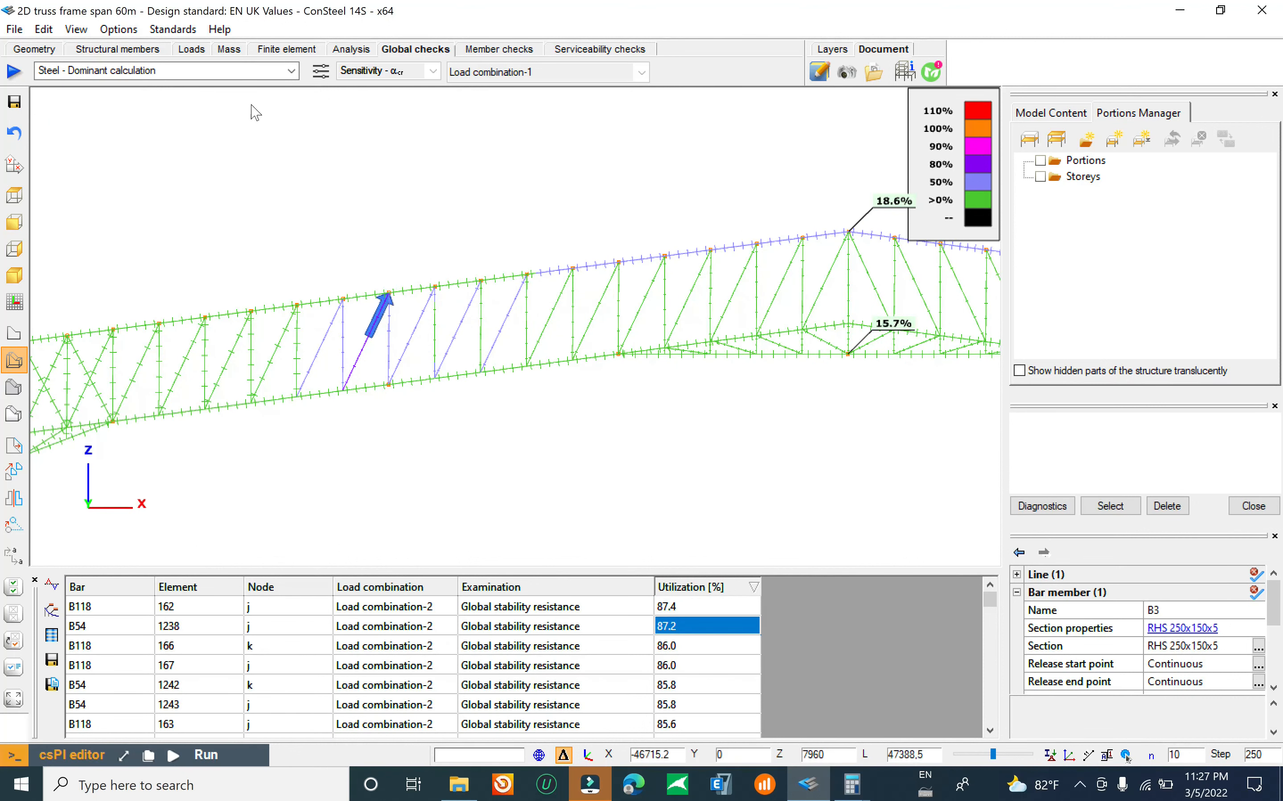
Step: Return to the analysis results and choose the buckling sensitivity results to review the left rafter diagonals
{"action": "left_click", "coordinate": [347, 48]}
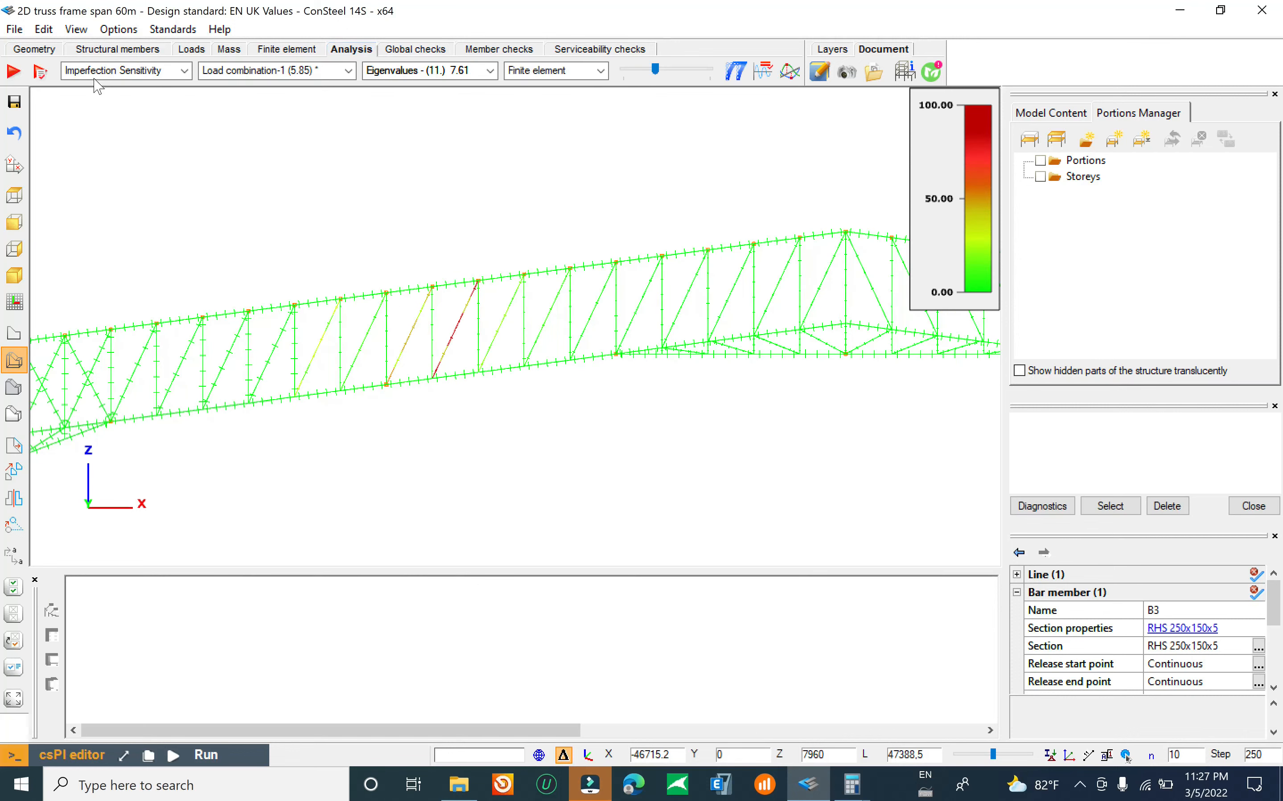
{"action": "left_click", "coordinate": [126, 70]}
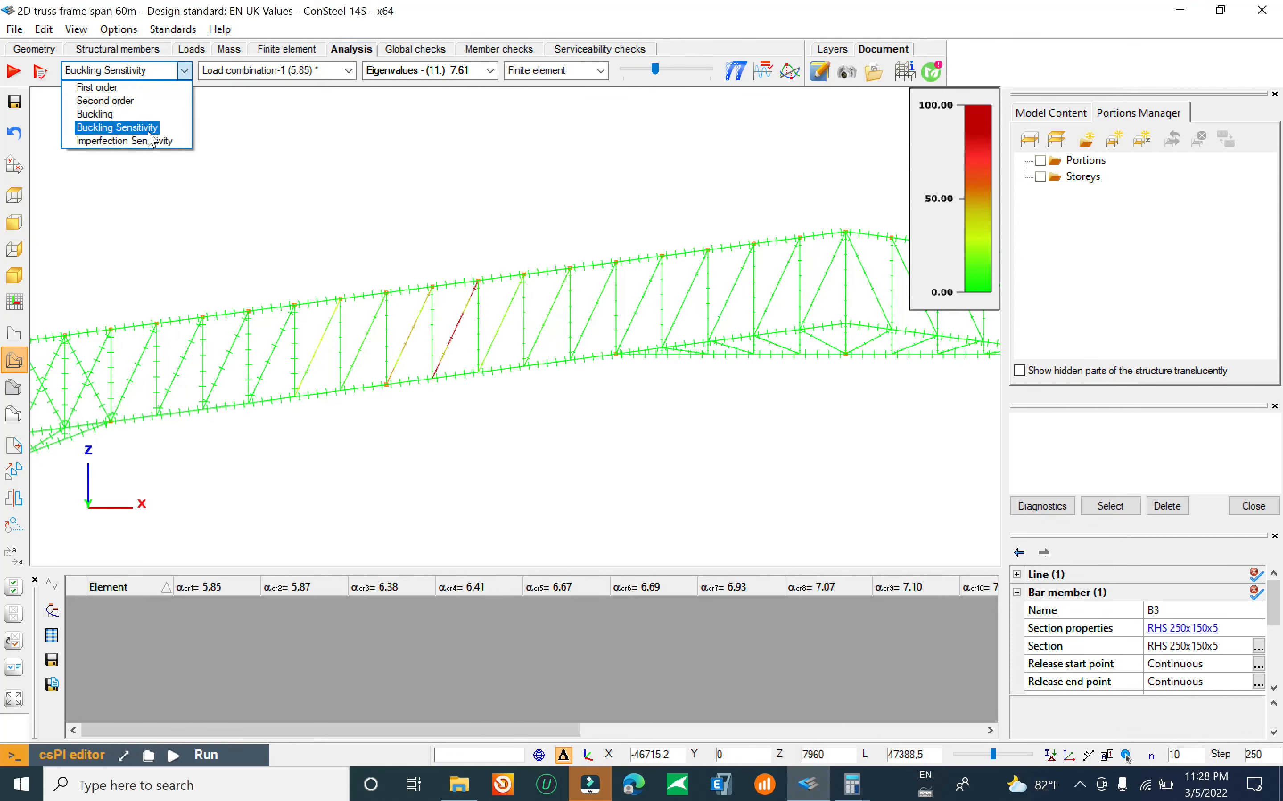
{"action": "left_click", "coordinate": [135, 127]}
{"action": "scroll", "coordinate": [310, 286], "scroll_direction": "down", "scroll_amount": 3}
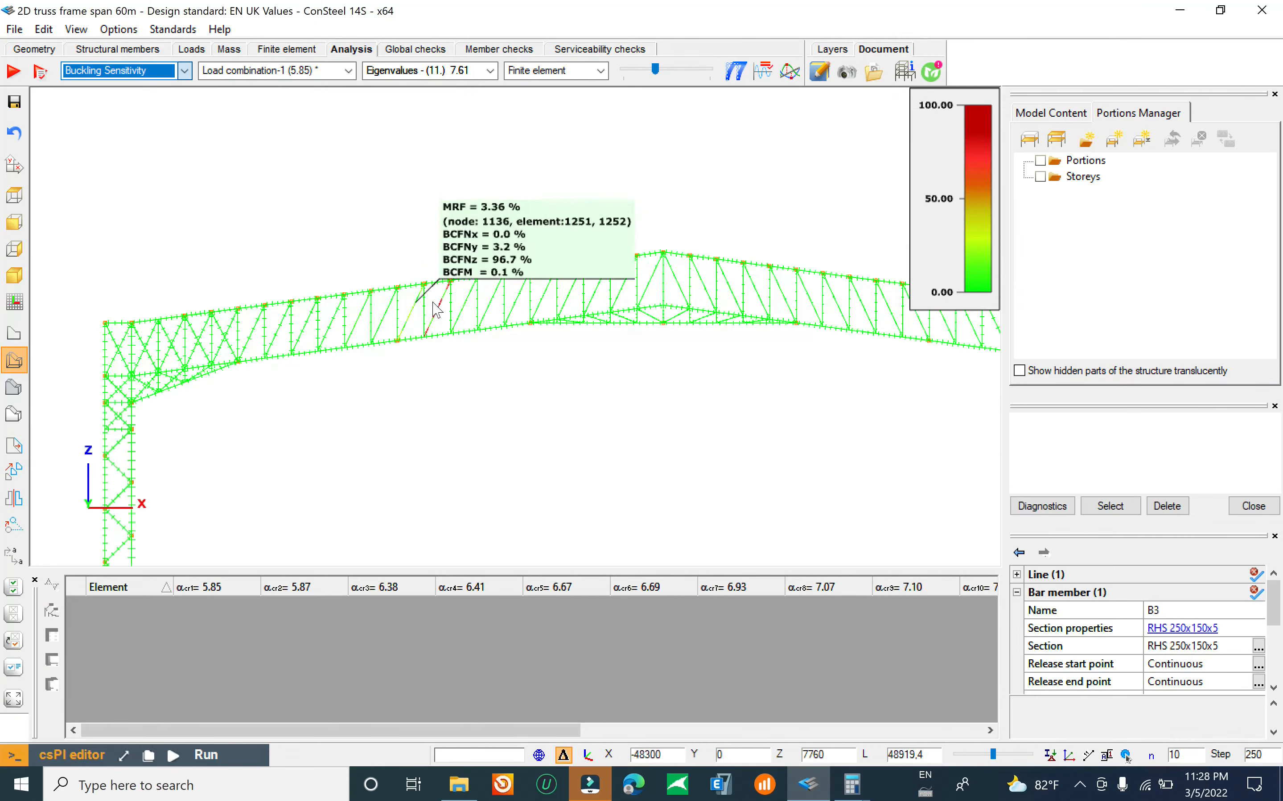
Step: Switch to the imperfection sensitivity results and examine the percentages on the left rafter's web diagonals
{"action": "left_click", "coordinate": [127, 72]}
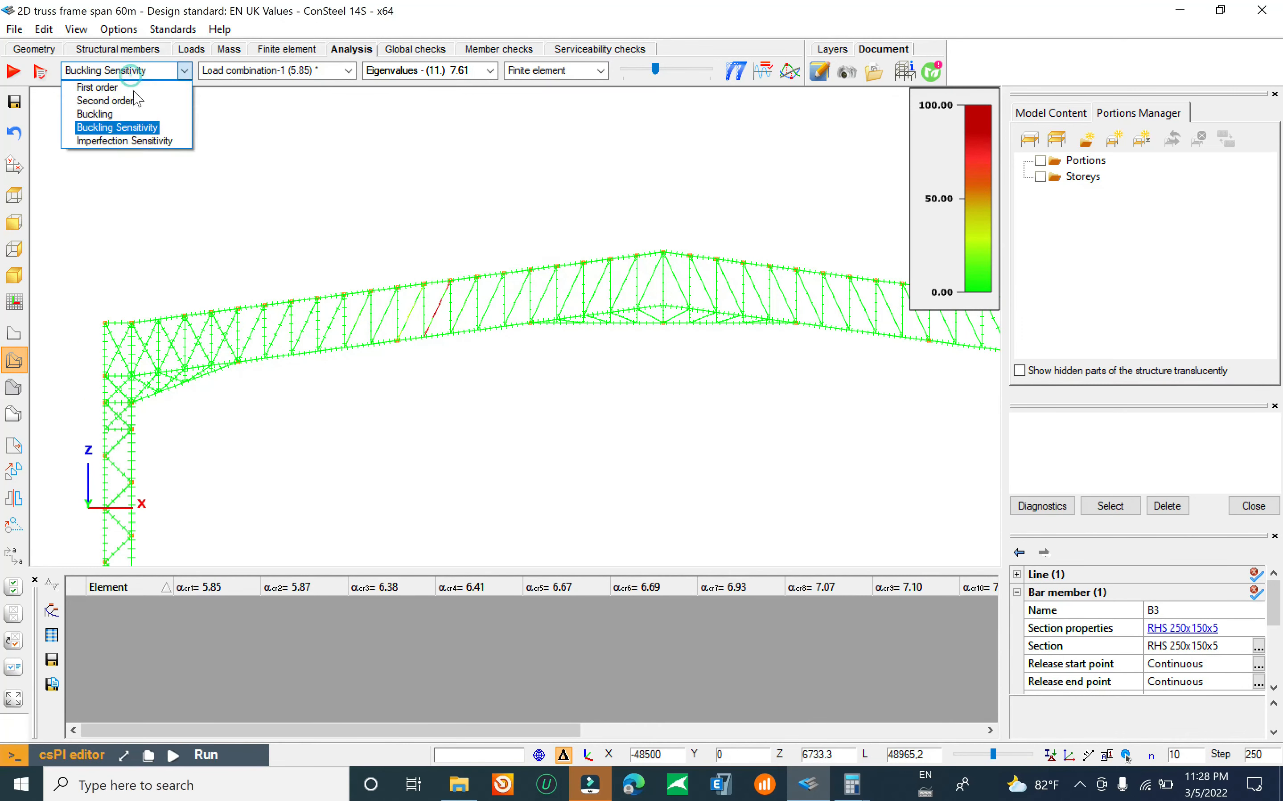
{"action": "left_click", "coordinate": [136, 146]}
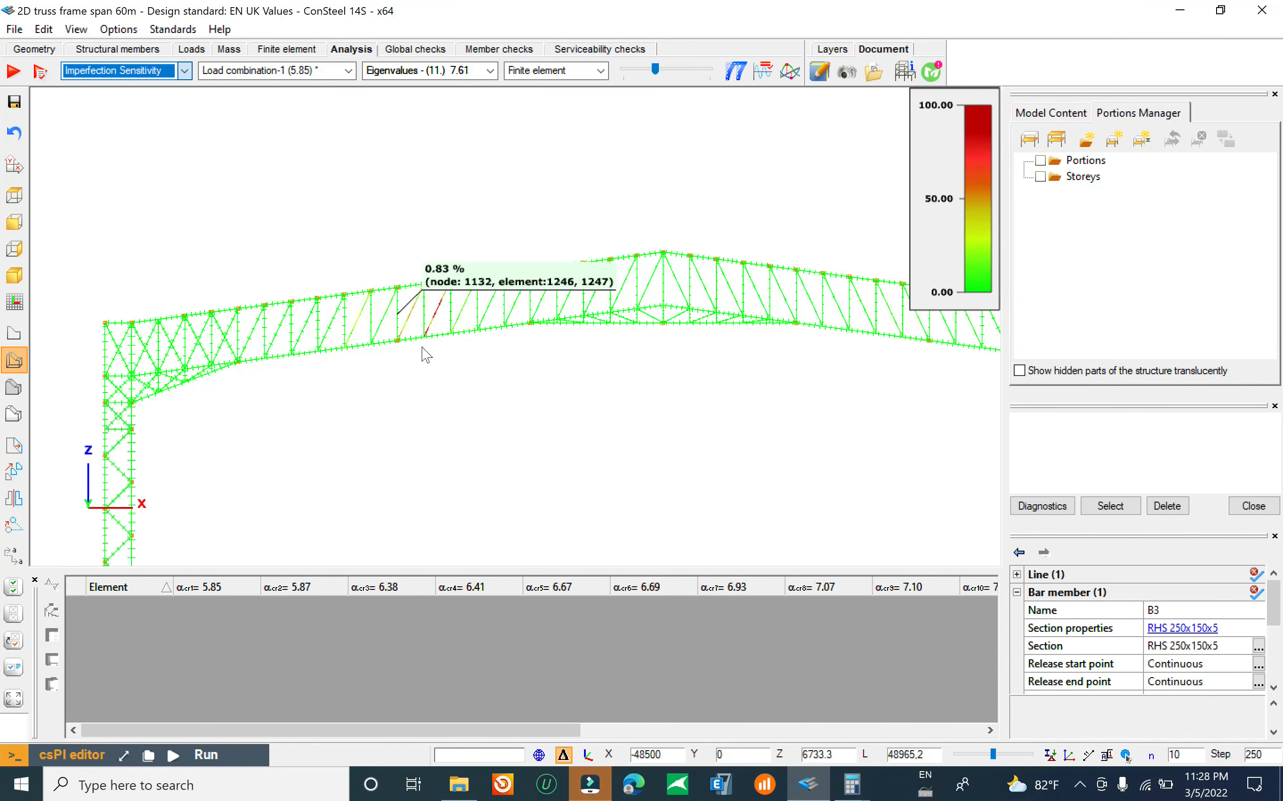
{"action": "scroll", "coordinate": [426, 299], "scroll_direction": "up", "scroll_amount": 2}
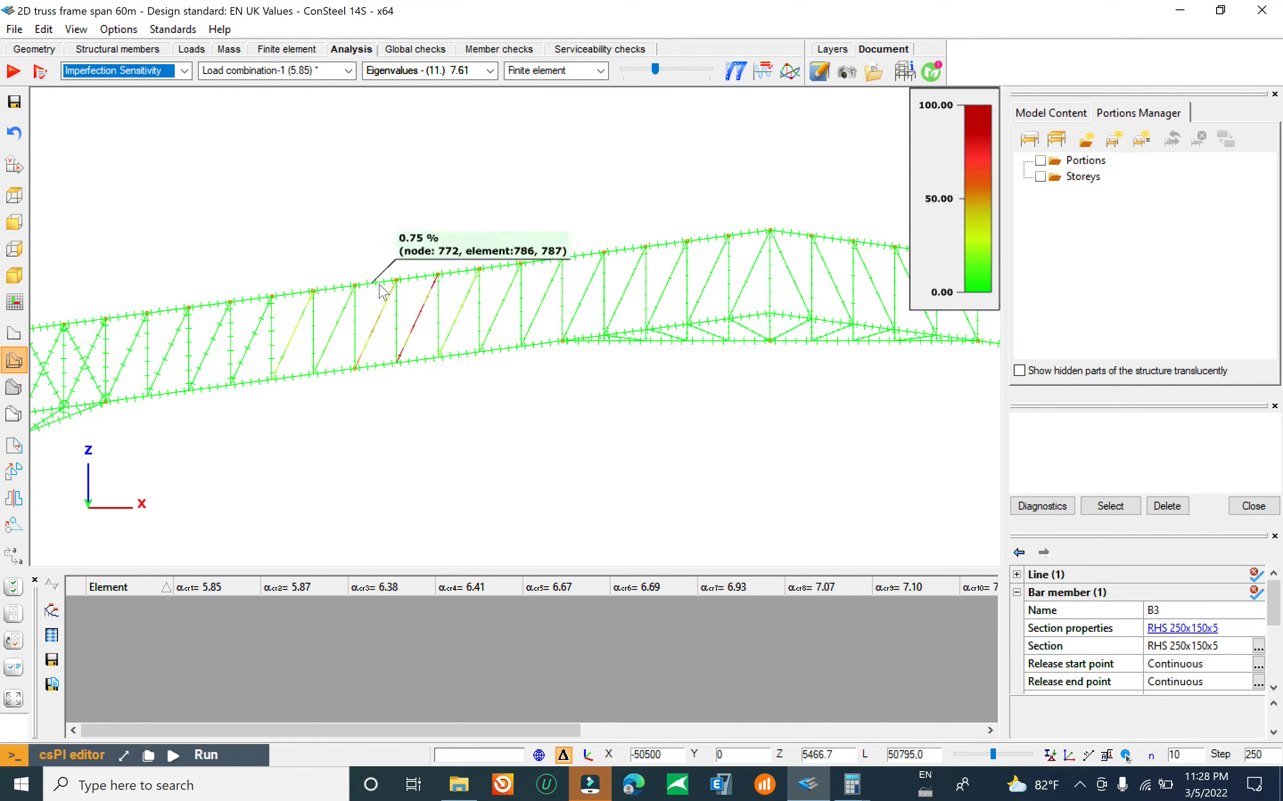
{"action": "middle_click_drag", "start_coordinate": [375, 288], "coordinate": [487, 336]}
{"action": "scroll", "coordinate": [556, 378], "scroll_direction": "up", "scroll_amount": 3}
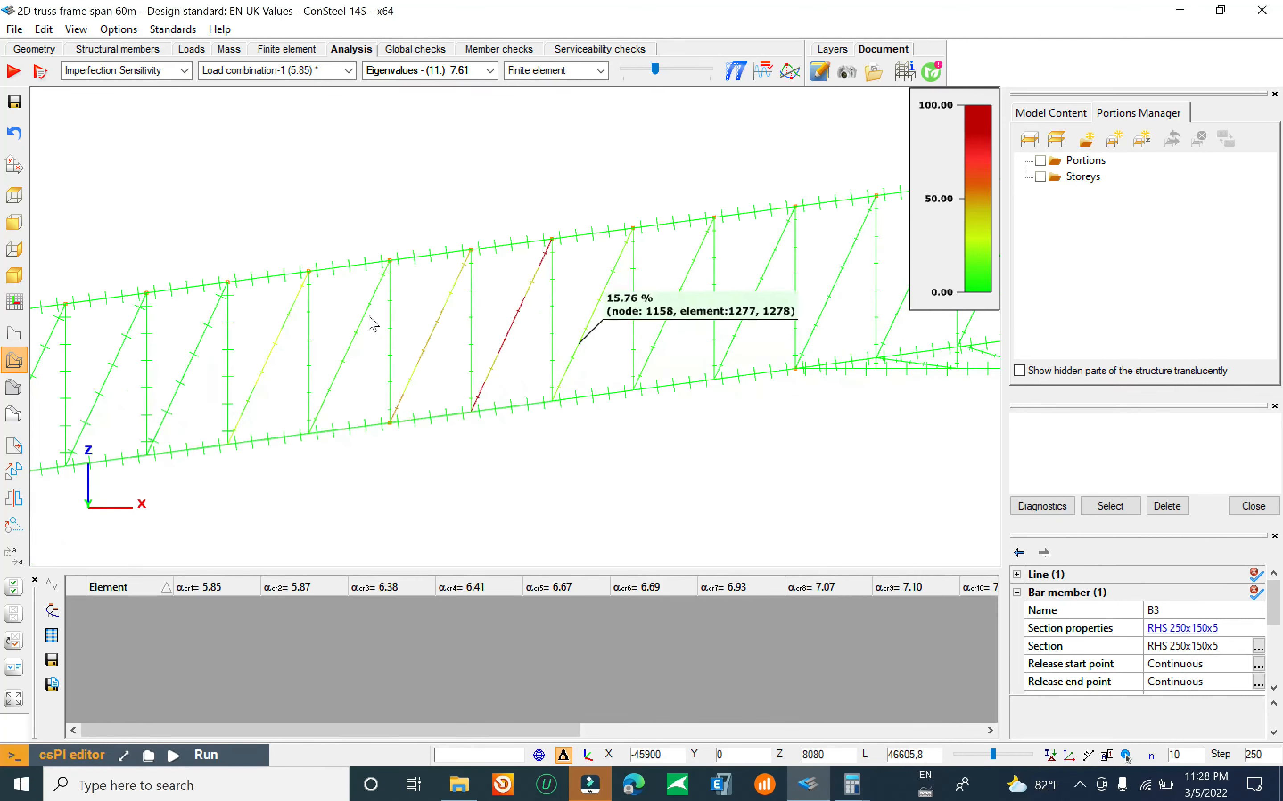
{"action": "scroll", "coordinate": [434, 344], "scroll_direction": "down", "scroll_amount": 3}
Step: Return to the geometry model and window-select the slender web members in the left rafter to check their section
{"action": "left_click", "coordinate": [31, 55]}
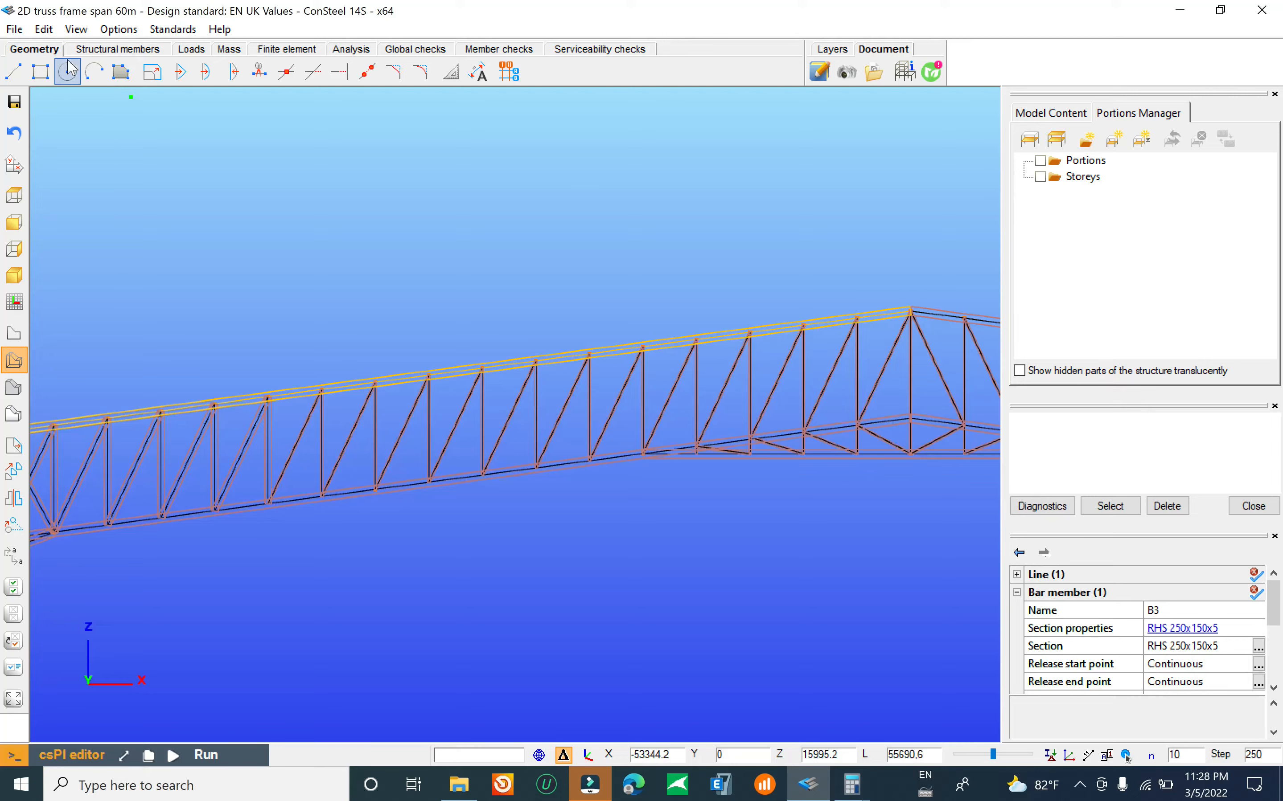
{"action": "middle_click_drag", "start_coordinate": [456, 429], "coordinate": [673, 326]}
{"action": "scroll", "coordinate": [535, 346], "scroll_direction": "up", "scroll_amount": 2}
{"action": "scroll", "coordinate": [544, 345], "scroll_direction": "up", "scroll_amount": 2}
{"action": "scroll", "coordinate": [455, 314], "scroll_direction": "up", "scroll_amount": 4}
{"action": "left_click", "coordinate": [453, 248]}
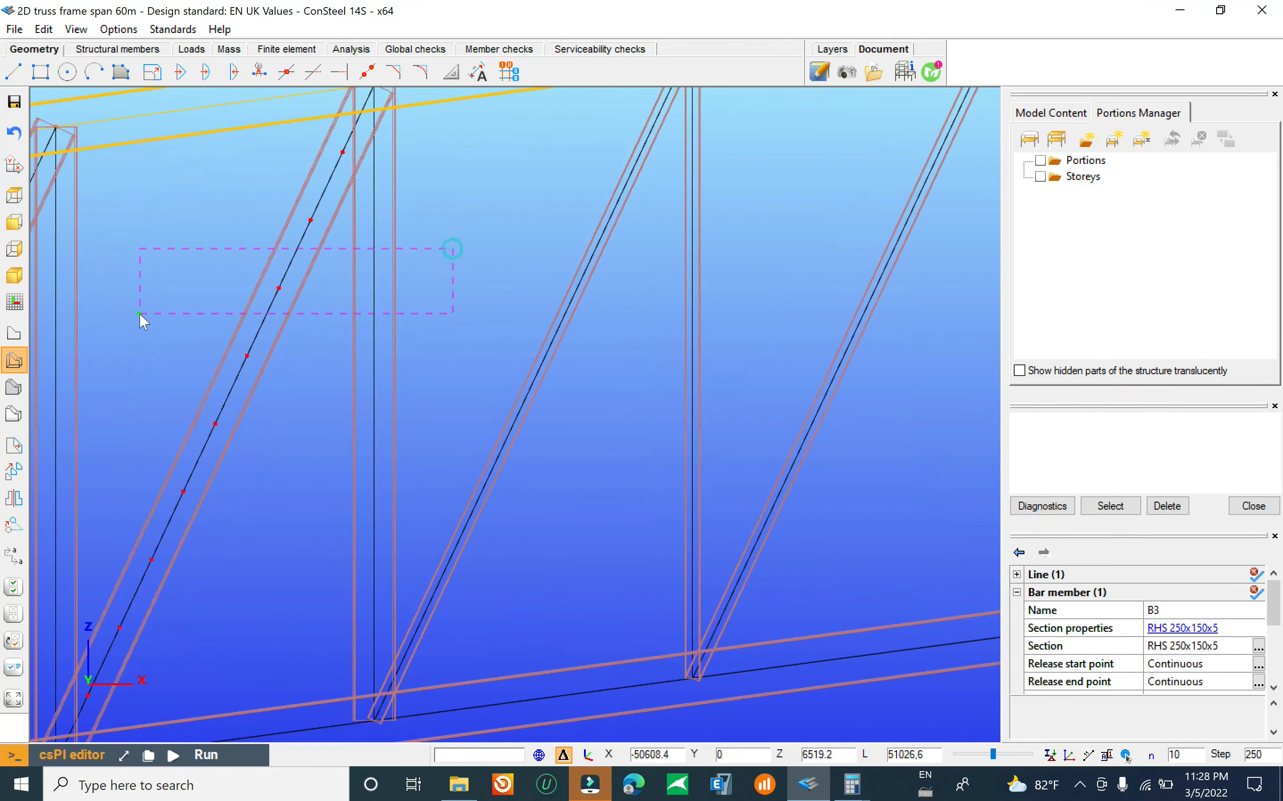
{"action": "scroll", "coordinate": [266, 366], "scroll_direction": "down", "scroll_amount": 1}
{"action": "scroll", "coordinate": [255, 405], "scroll_direction": "down", "scroll_amount": 6}
{"action": "key", "text": "Escape"}
{"action": "left_click_drag", "start_coordinate": [705, 350], "coordinate": [333, 348]}
{"action": "scroll", "coordinate": [313, 358], "scroll_direction": "down", "scroll_amount": 5}
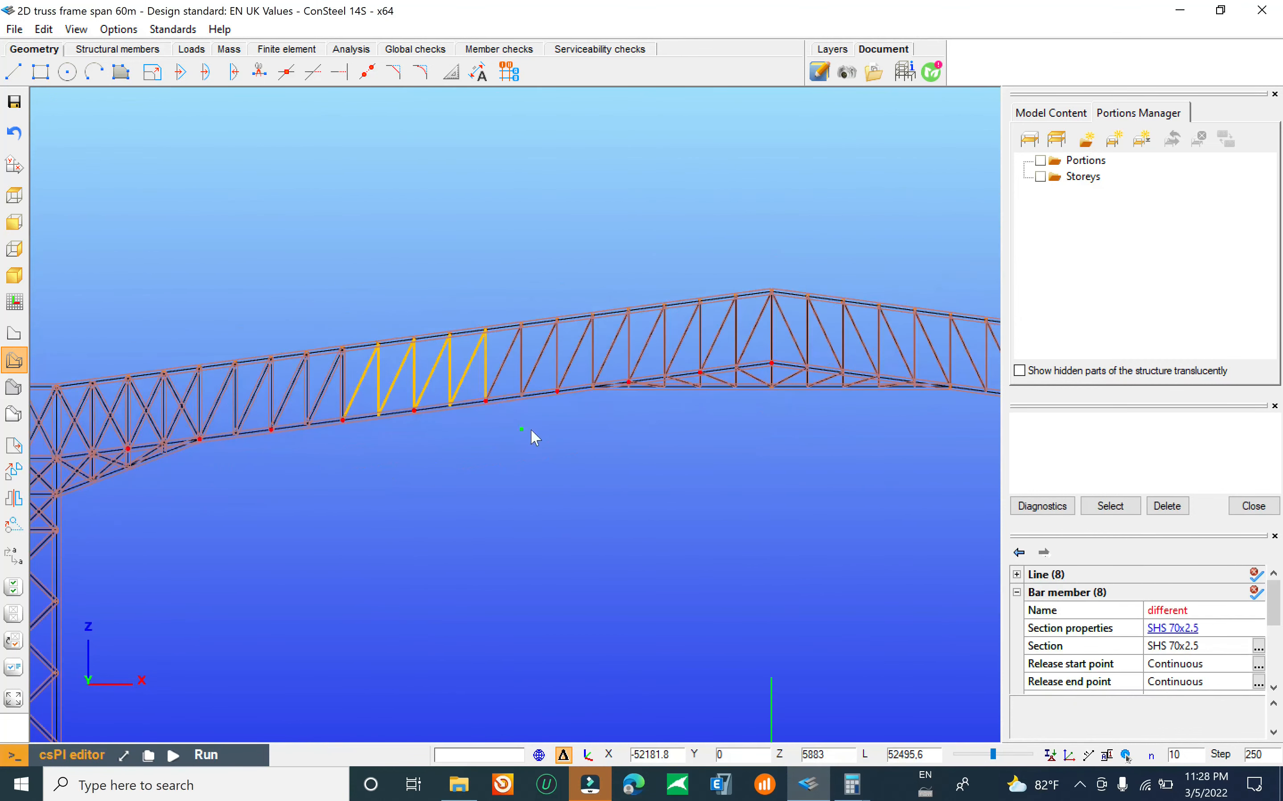
{"action": "key", "text": "Escape"}
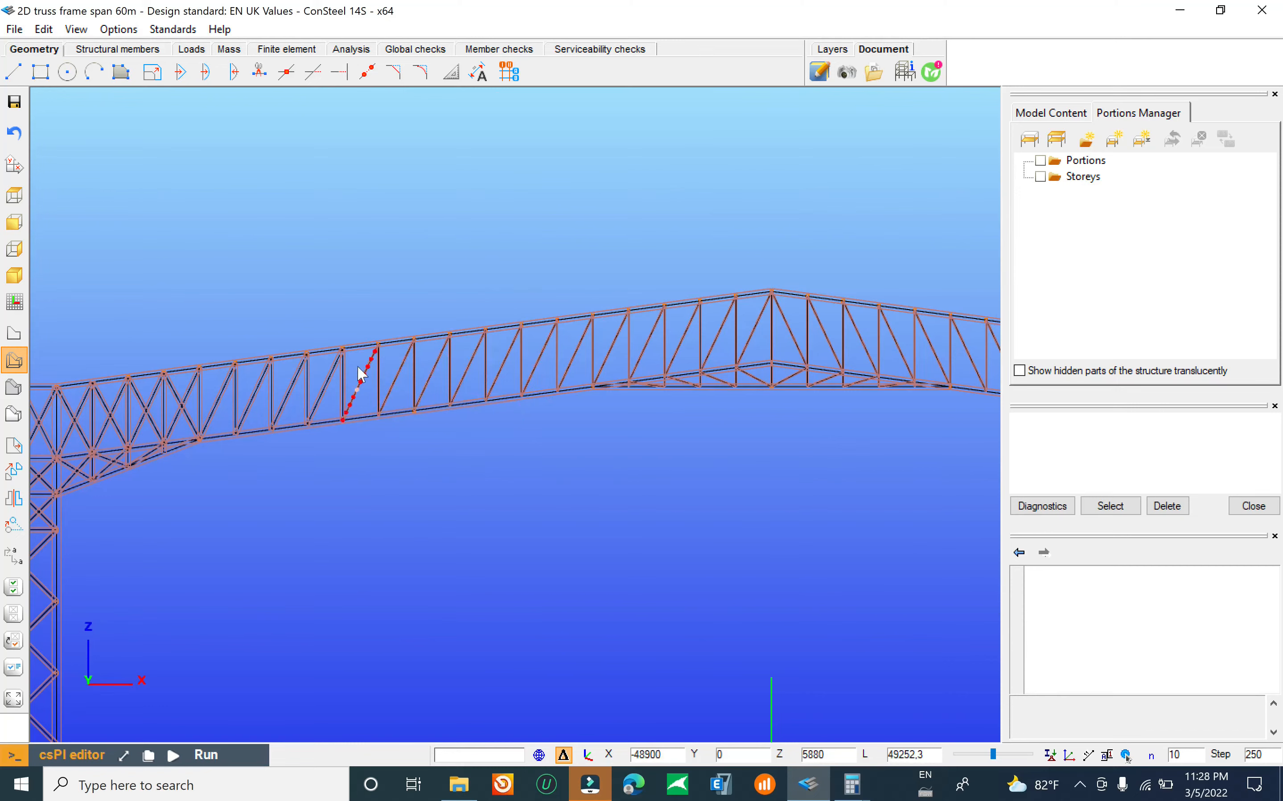
Step: Reselect the left rafter's critical diagonals and verticals from the middle panels back towards the haunch and review their section properties
{"action": "scroll", "coordinate": [424, 370], "scroll_direction": "up", "scroll_amount": 2}
{"action": "scroll", "coordinate": [475, 374], "scroll_direction": "down", "scroll_amount": 4}
{"action": "scroll", "coordinate": [487, 370], "scroll_direction": "up", "scroll_amount": 1}
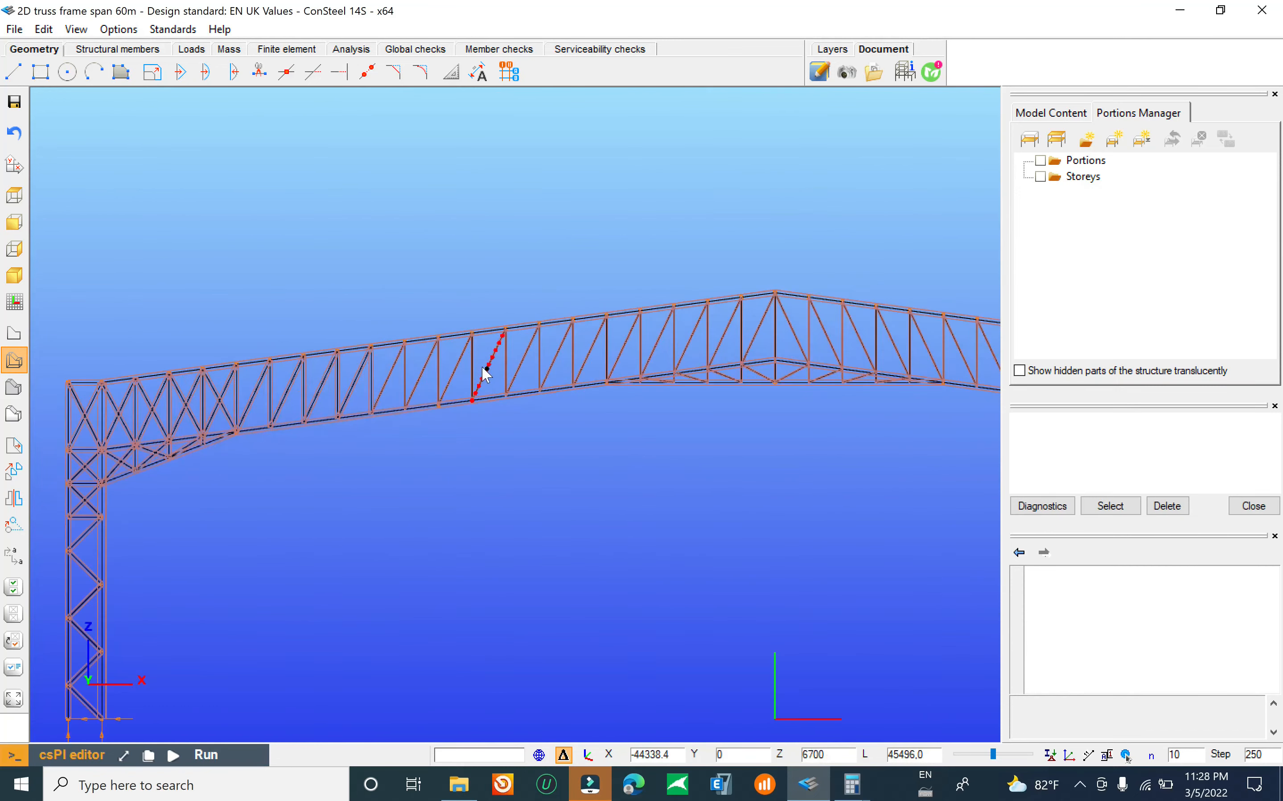
{"action": "scroll", "coordinate": [424, 377], "scroll_direction": "up", "scroll_amount": 1}
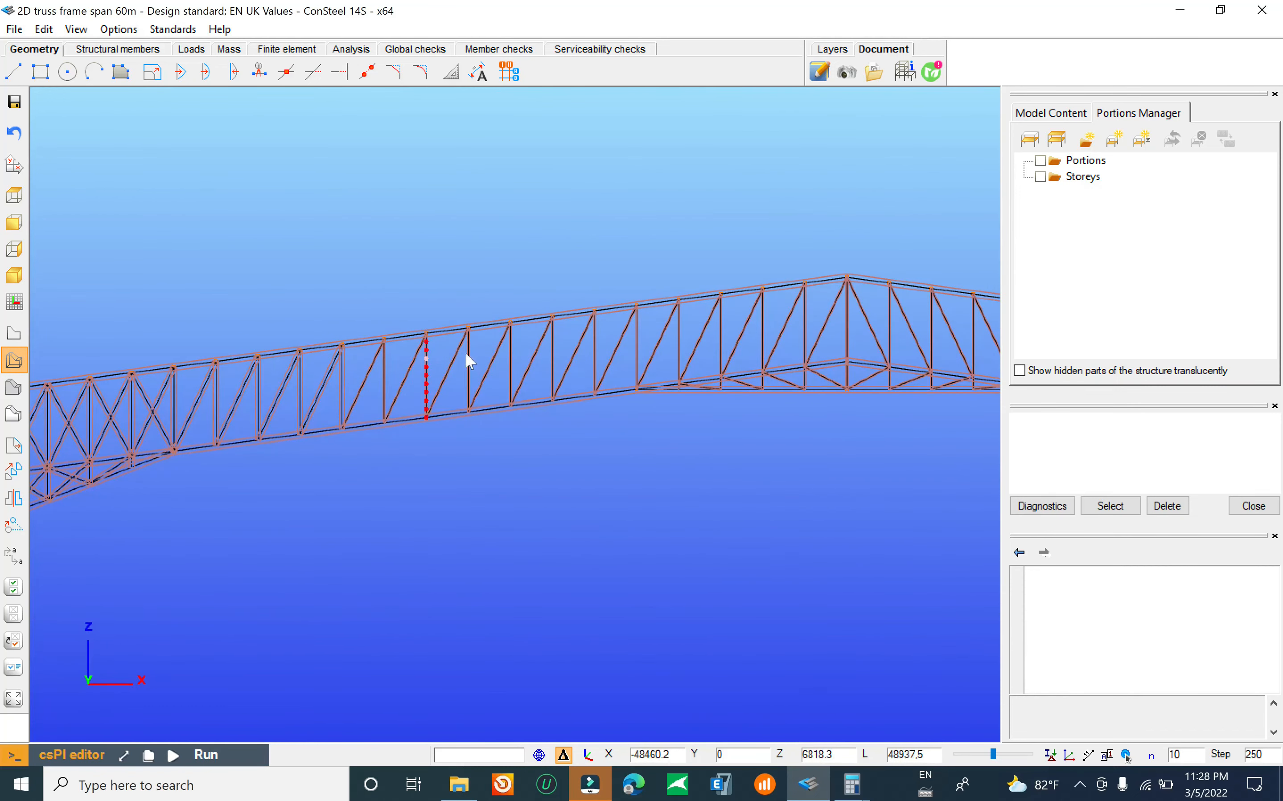
{"action": "scroll", "coordinate": [477, 356], "scroll_direction": "up", "scroll_amount": 2}
{"action": "scroll", "coordinate": [464, 381], "scroll_direction": "down", "scroll_amount": 2}
{"action": "scroll", "coordinate": [462, 367], "scroll_direction": "up", "scroll_amount": 2}
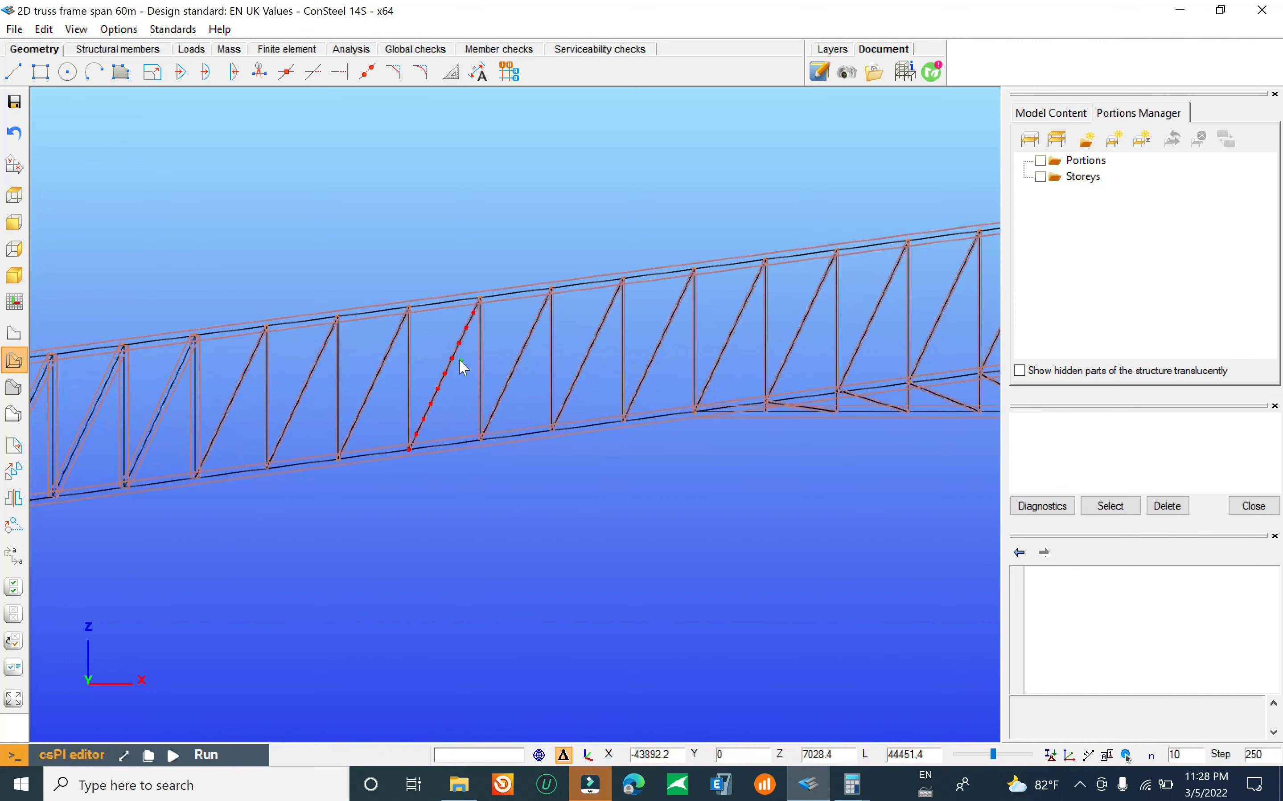
{"action": "left_click_drag", "start_coordinate": [458, 367], "coordinate": [215, 396]}
{"action": "scroll", "coordinate": [408, 350], "scroll_direction": "down", "scroll_amount": 4}
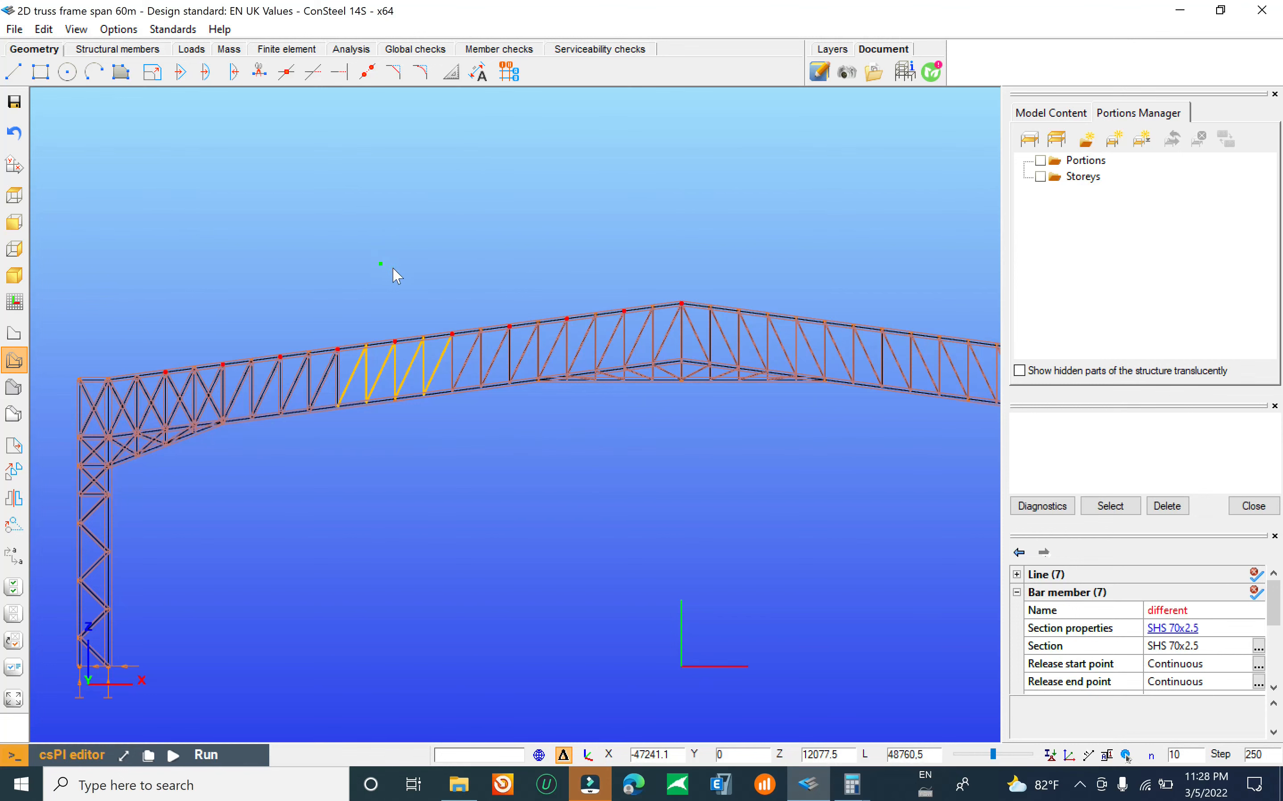
{"action": "key", "text": "Escape"}
Step: Compare the web member layout along both rafters, around the right haunch and up to the ridge
{"action": "scroll", "coordinate": [414, 334], "scroll_direction": "up", "scroll_amount": 5}
{"action": "scroll", "coordinate": [413, 333], "scroll_direction": "down", "scroll_amount": 5}
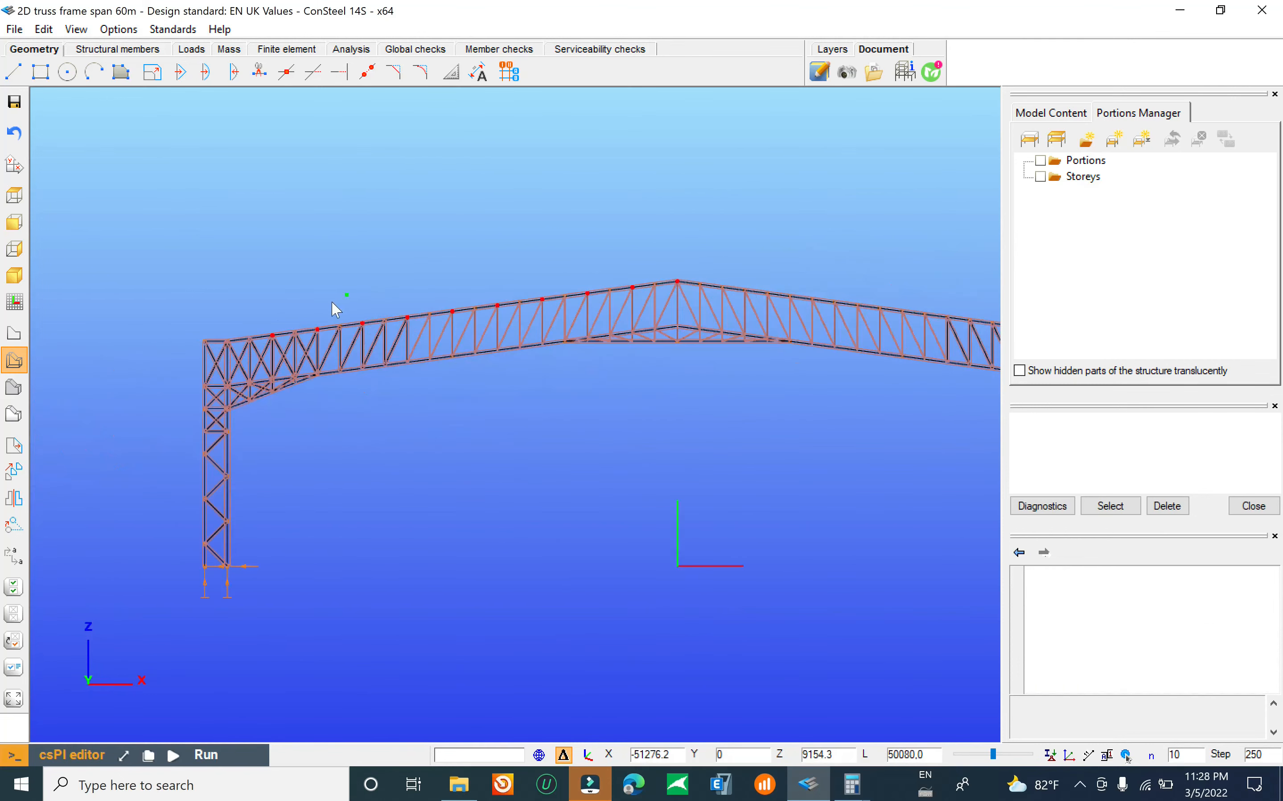
{"action": "scroll", "coordinate": [260, 201], "scroll_direction": "down", "scroll_amount": 4}
{"action": "scroll", "coordinate": [683, 276], "scroll_direction": "up", "scroll_amount": 6}
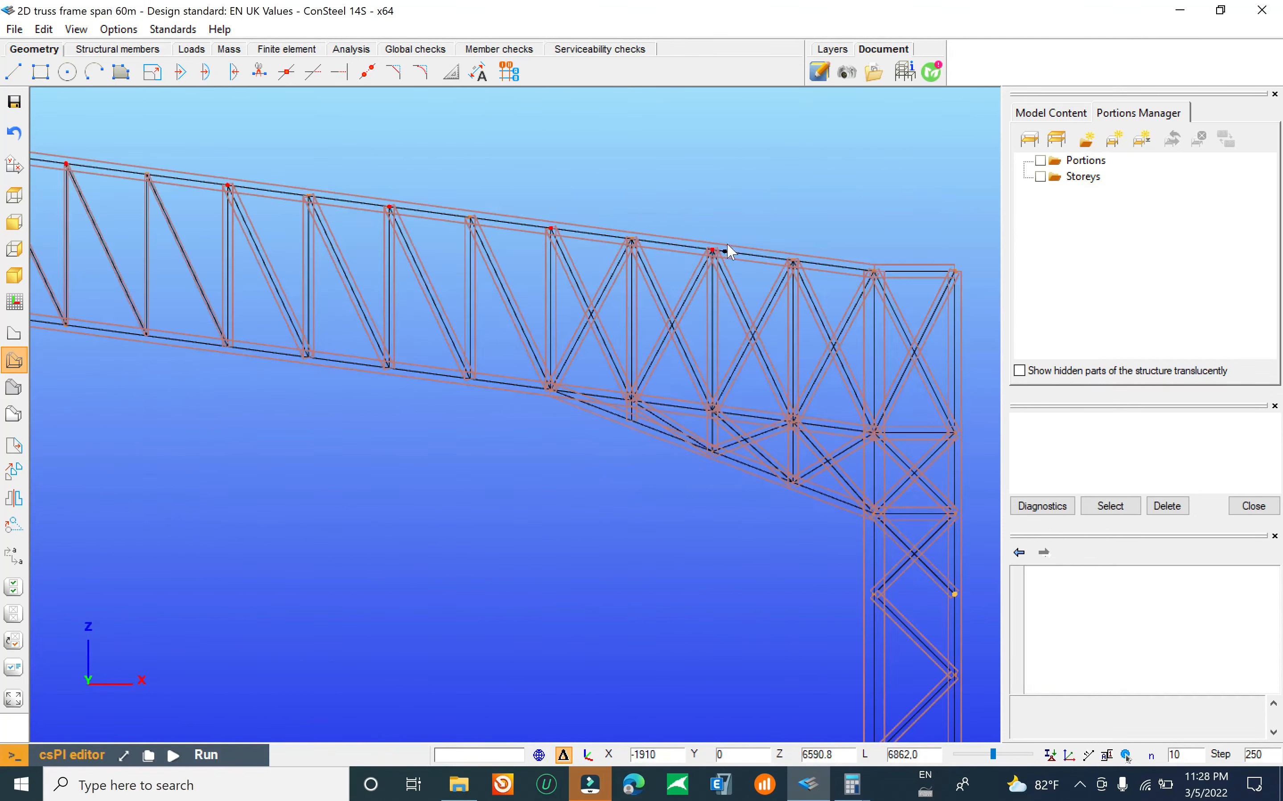
{"action": "scroll", "coordinate": [594, 458], "scroll_direction": "down", "scroll_amount": 6}
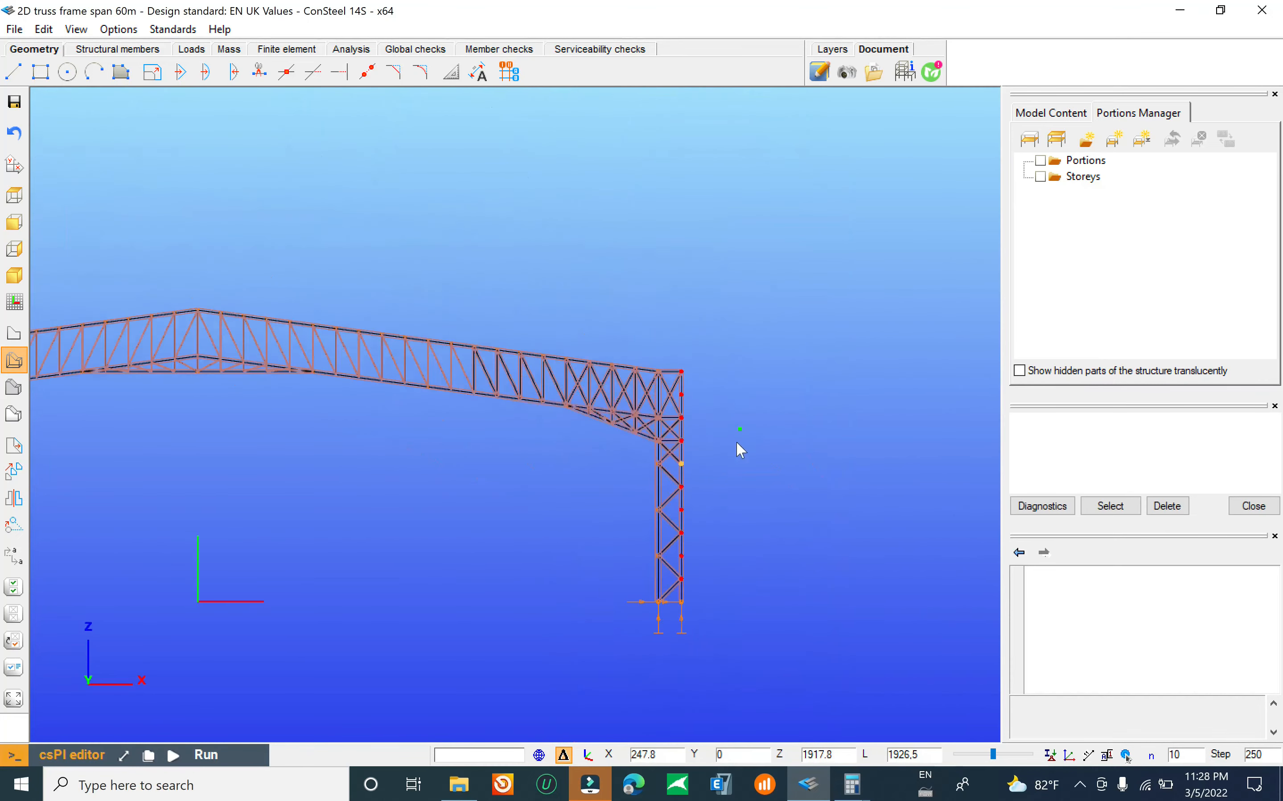
{"action": "scroll", "coordinate": [544, 487], "scroll_direction": "up", "scroll_amount": 4}
{"action": "scroll", "coordinate": [434, 369], "scroll_direction": "down", "scroll_amount": 3}
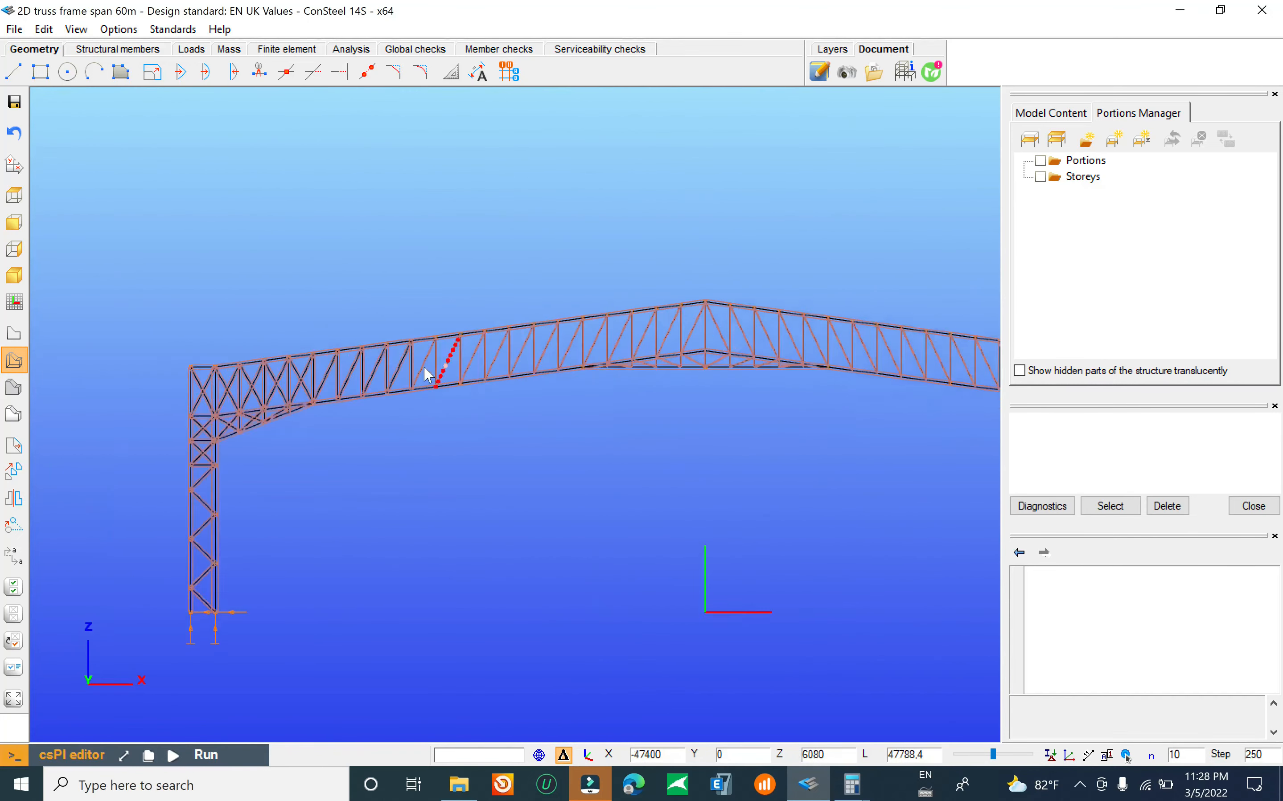
{"action": "scroll", "coordinate": [529, 349], "scroll_direction": "up", "scroll_amount": 3}
{"action": "scroll", "coordinate": [367, 329], "scroll_direction": "down", "scroll_amount": 5}
{"action": "scroll", "coordinate": [537, 393], "scroll_direction": "up", "scroll_amount": 5}
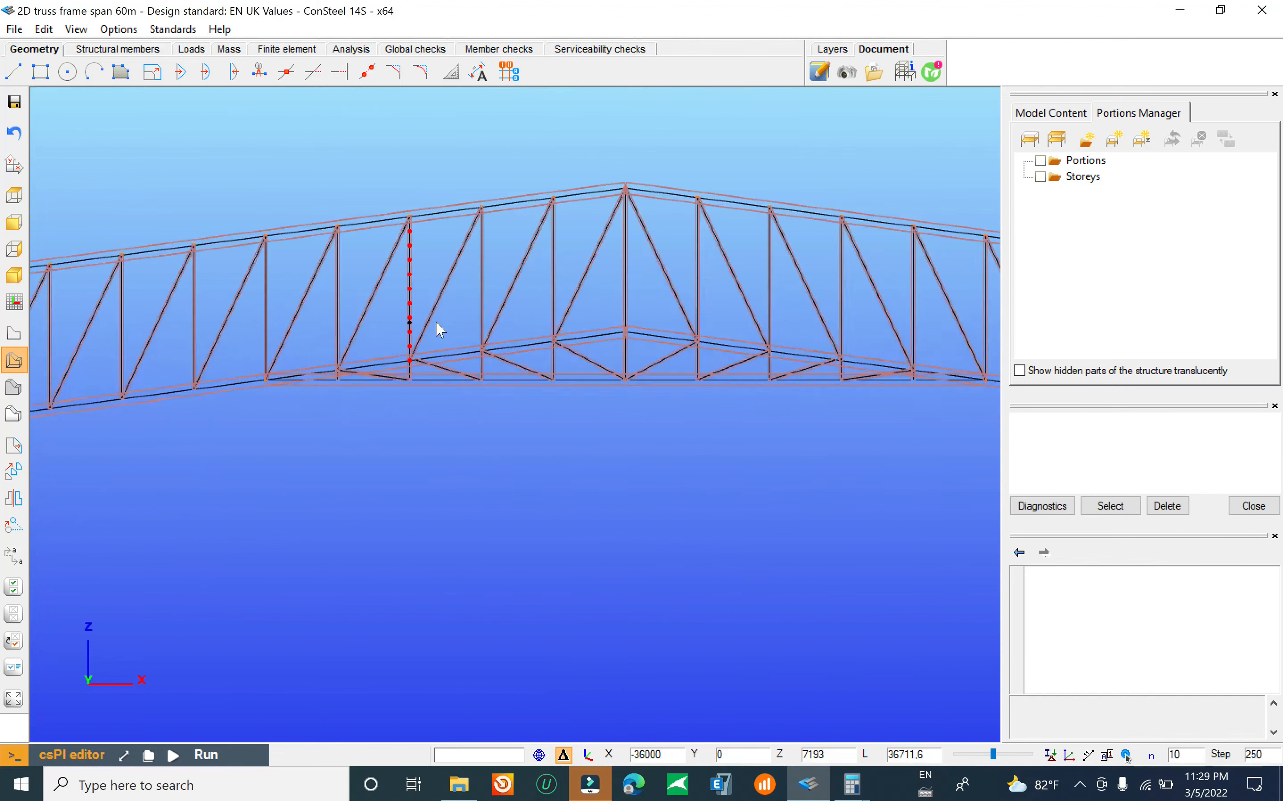
Step: Move the upper end of misaligned diagonal B154, left of the ridge, onto the bottom chord node at the adjacent vertical
{"action": "scroll", "coordinate": [415, 418], "scroll_direction": "down", "scroll_amount": 1}
{"action": "scroll", "coordinate": [414, 419], "scroll_direction": "up", "scroll_amount": 6}
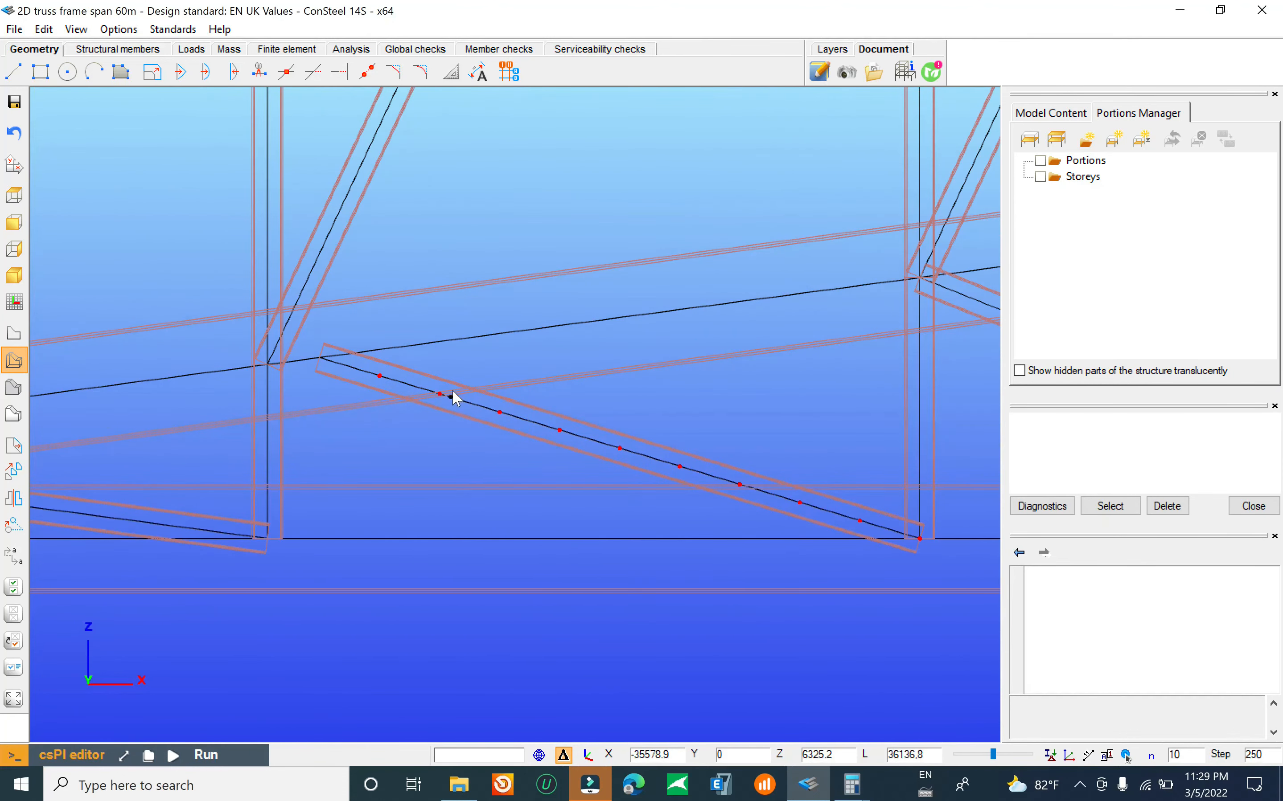
{"action": "scroll", "coordinate": [467, 384], "scroll_direction": "down", "scroll_amount": 6}
{"action": "middle_click_drag", "start_coordinate": [497, 375], "coordinate": [634, 390]}
{"action": "scroll", "coordinate": [373, 418], "scroll_direction": "up", "scroll_amount": 3}
{"action": "scroll", "coordinate": [321, 398], "scroll_direction": "up", "scroll_amount": 4}
{"action": "scroll", "coordinate": [375, 450], "scroll_direction": "down", "scroll_amount": 3}
{"action": "middle_click_drag", "start_coordinate": [562, 440], "coordinate": [335, 464]}
{"action": "middle_click_drag", "start_coordinate": [744, 423], "coordinate": [473, 449]}
{"action": "scroll", "coordinate": [515, 428], "scroll_direction": "up", "scroll_amount": 3}
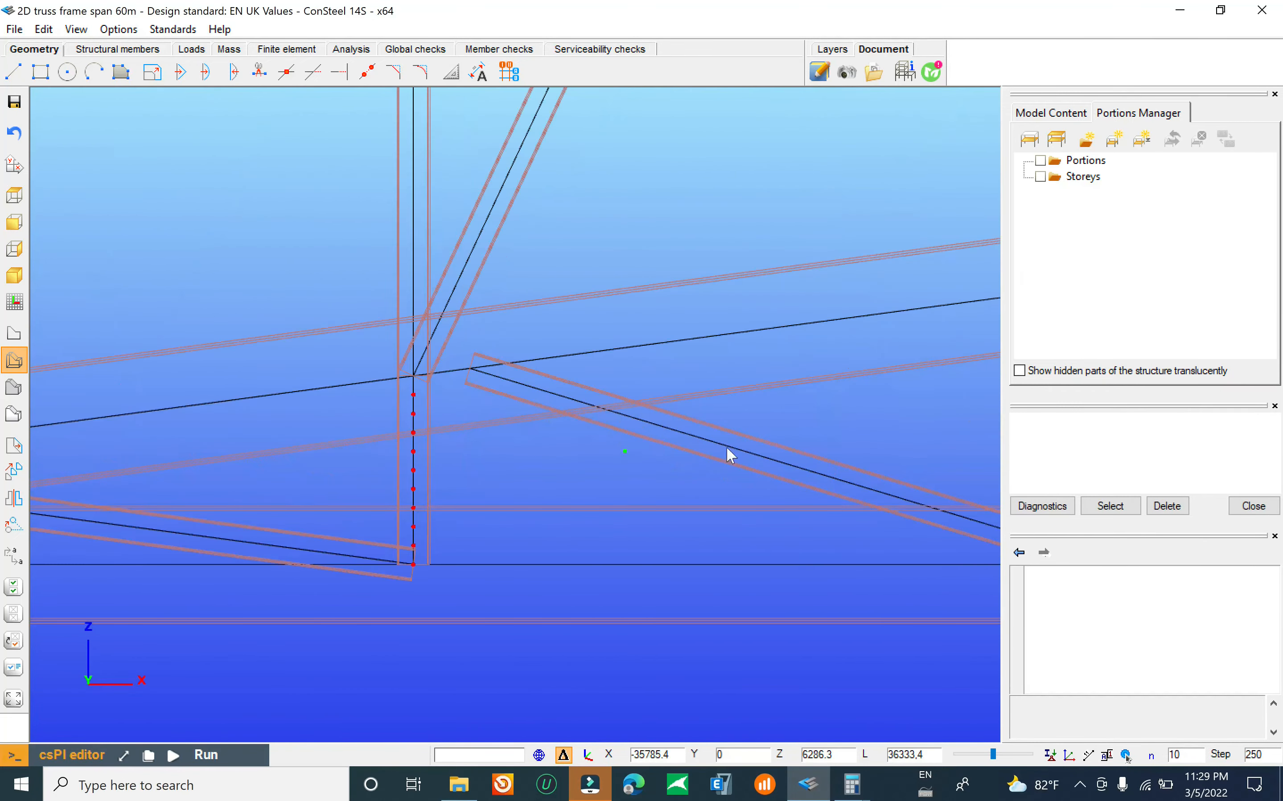
{"action": "left_click", "coordinate": [678, 489]}
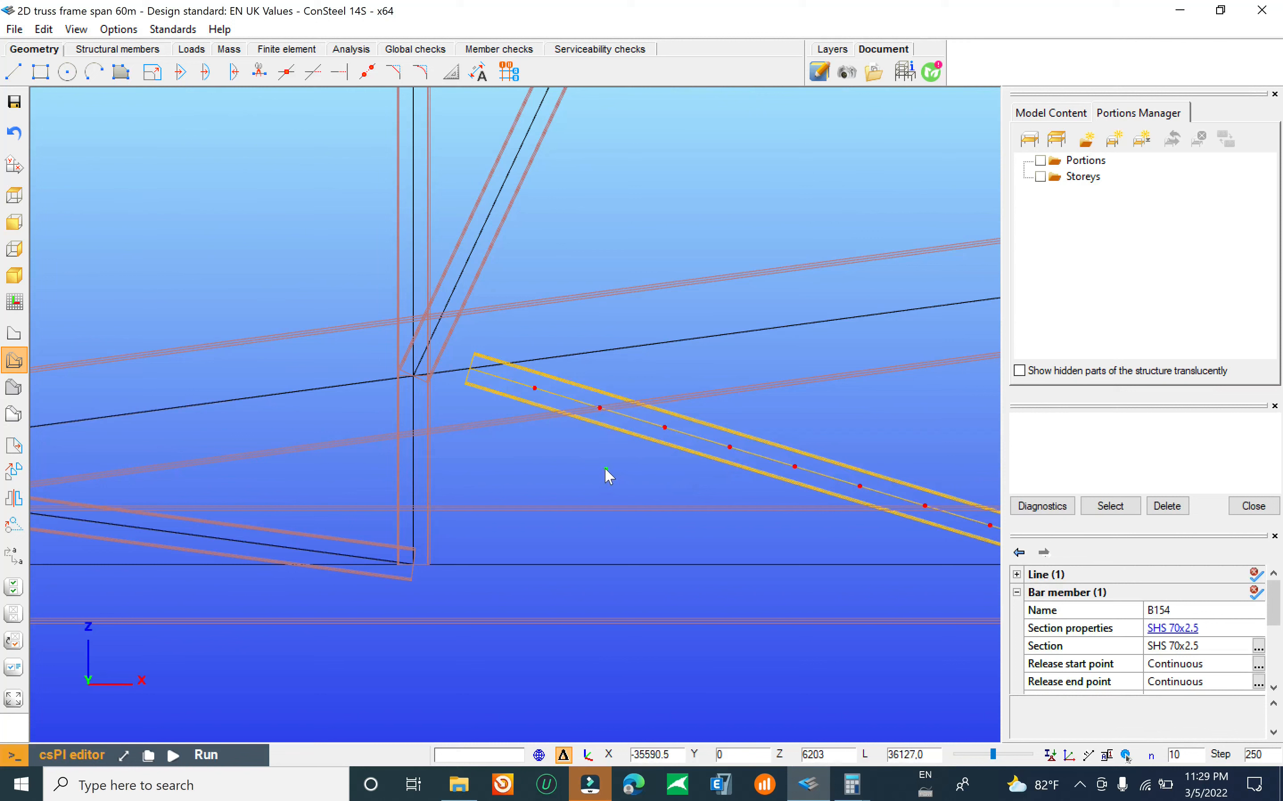
{"action": "left_click", "coordinate": [14, 468]}
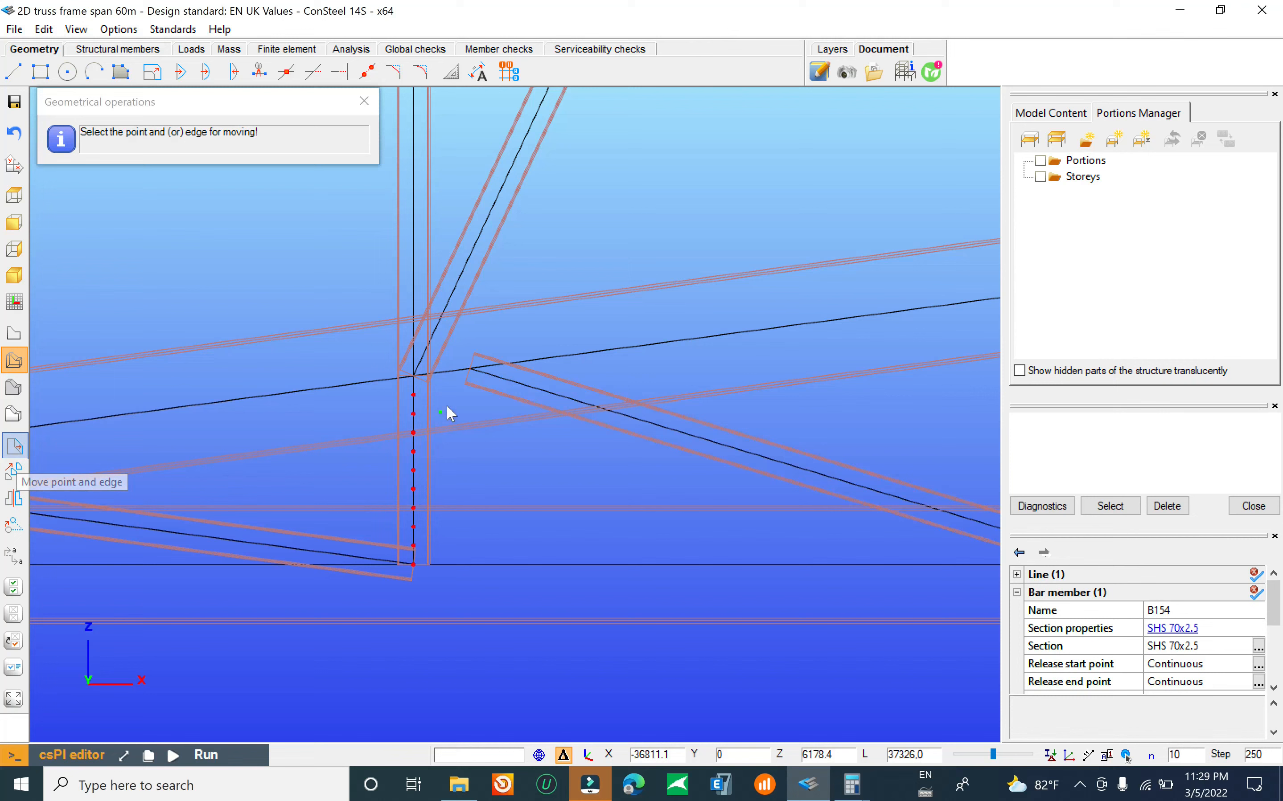
{"action": "left_click", "coordinate": [471, 370]}
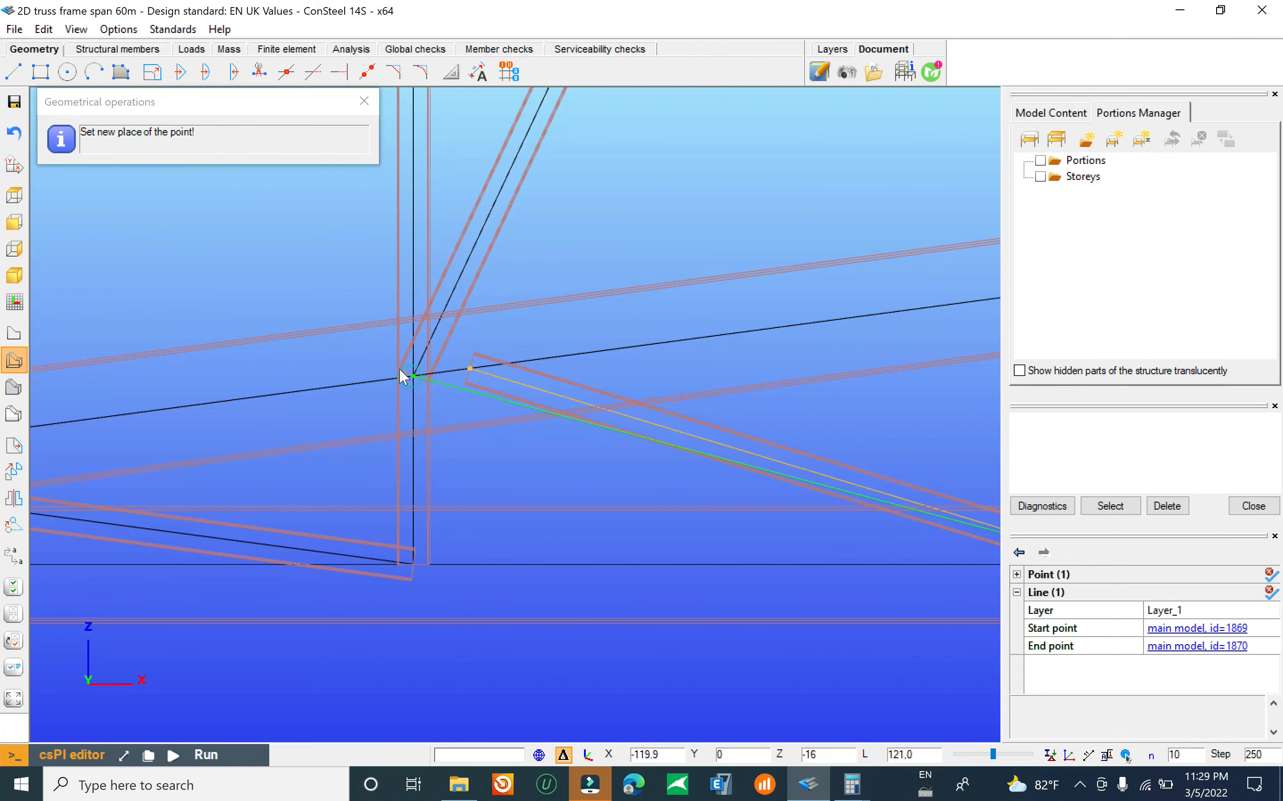
{"action": "left_click", "coordinate": [405, 378]}
Step: Move the upper end of the mirrored diagonal right of the ridge onto the bottom chord node at its adjacent vertical
{"action": "scroll", "coordinate": [60, 300], "scroll_direction": "down", "scroll_amount": 10}
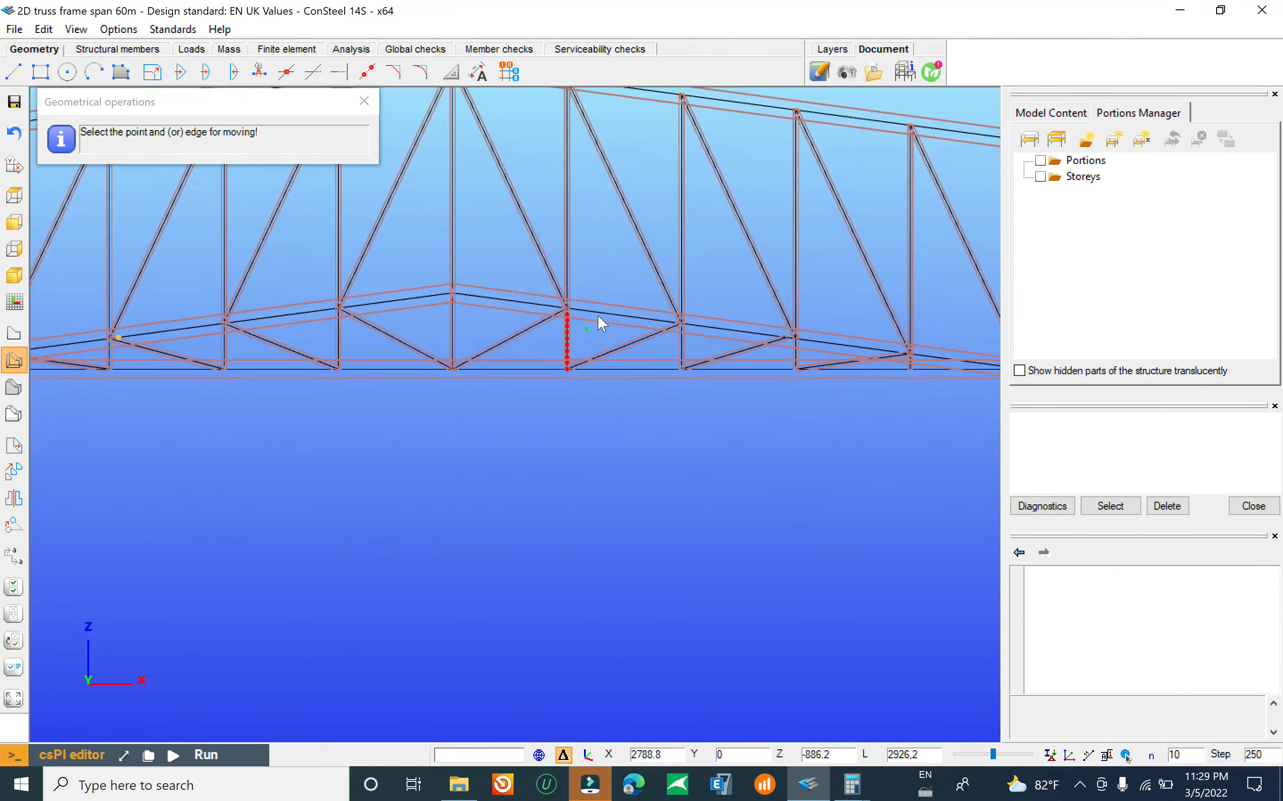
{"action": "scroll", "coordinate": [600, 322], "scroll_direction": "up", "scroll_amount": 8}
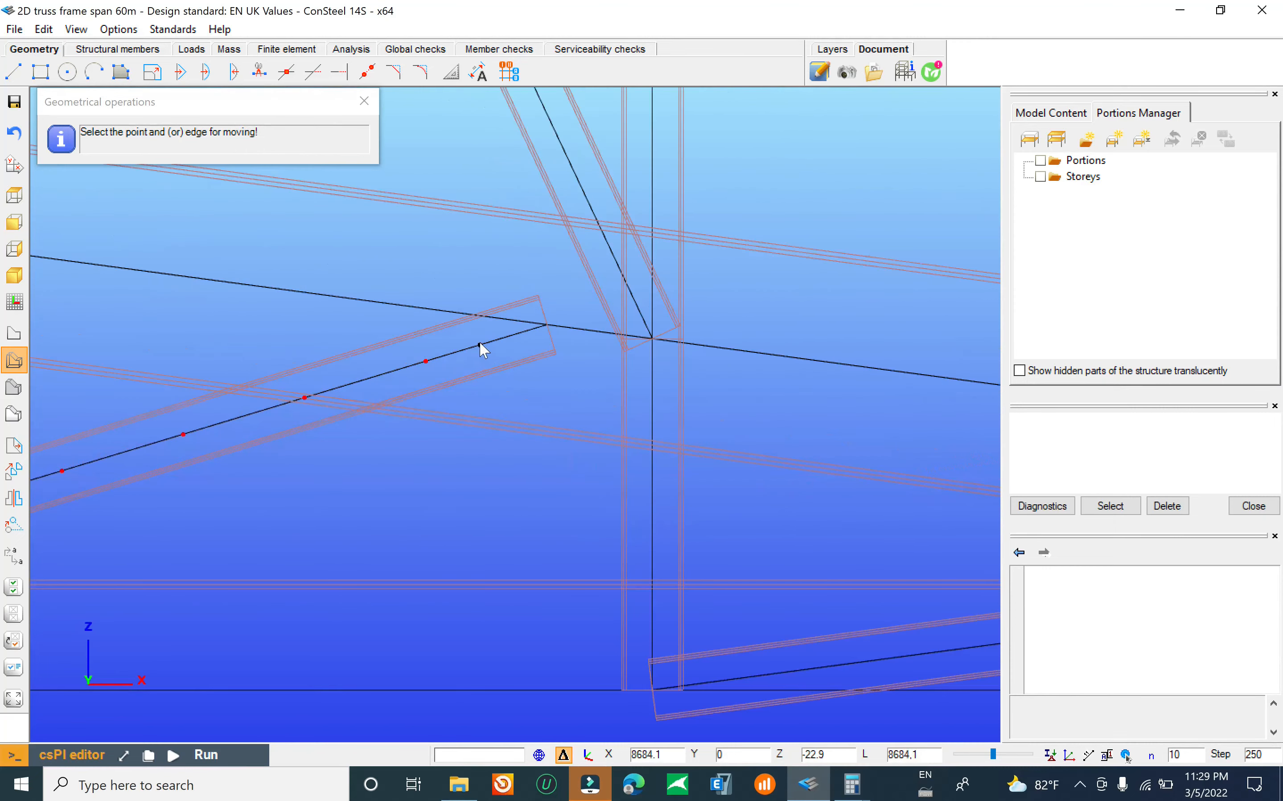
{"action": "left_click", "coordinate": [480, 344]}
{"action": "key", "text": "Escape"}
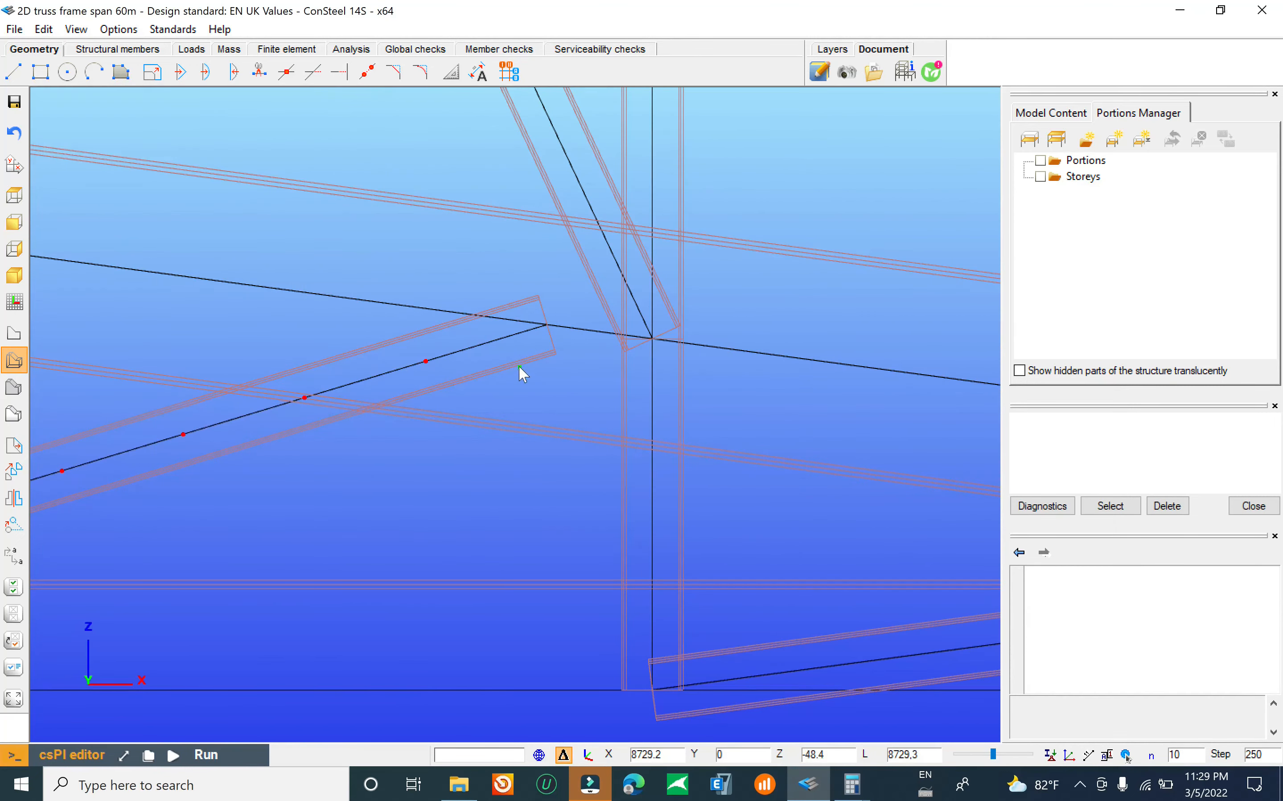
{"action": "left_click", "coordinate": [14, 445]}
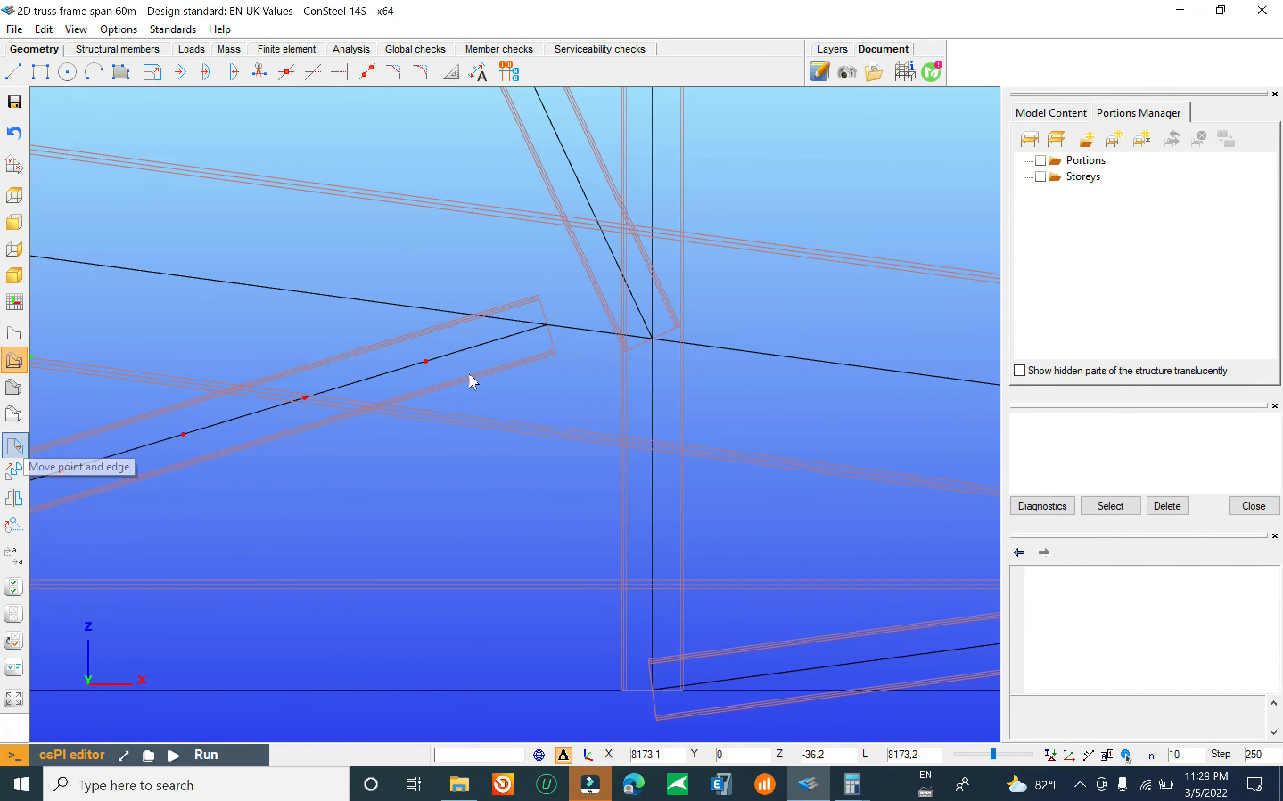
{"action": "left_click", "coordinate": [545, 324]}
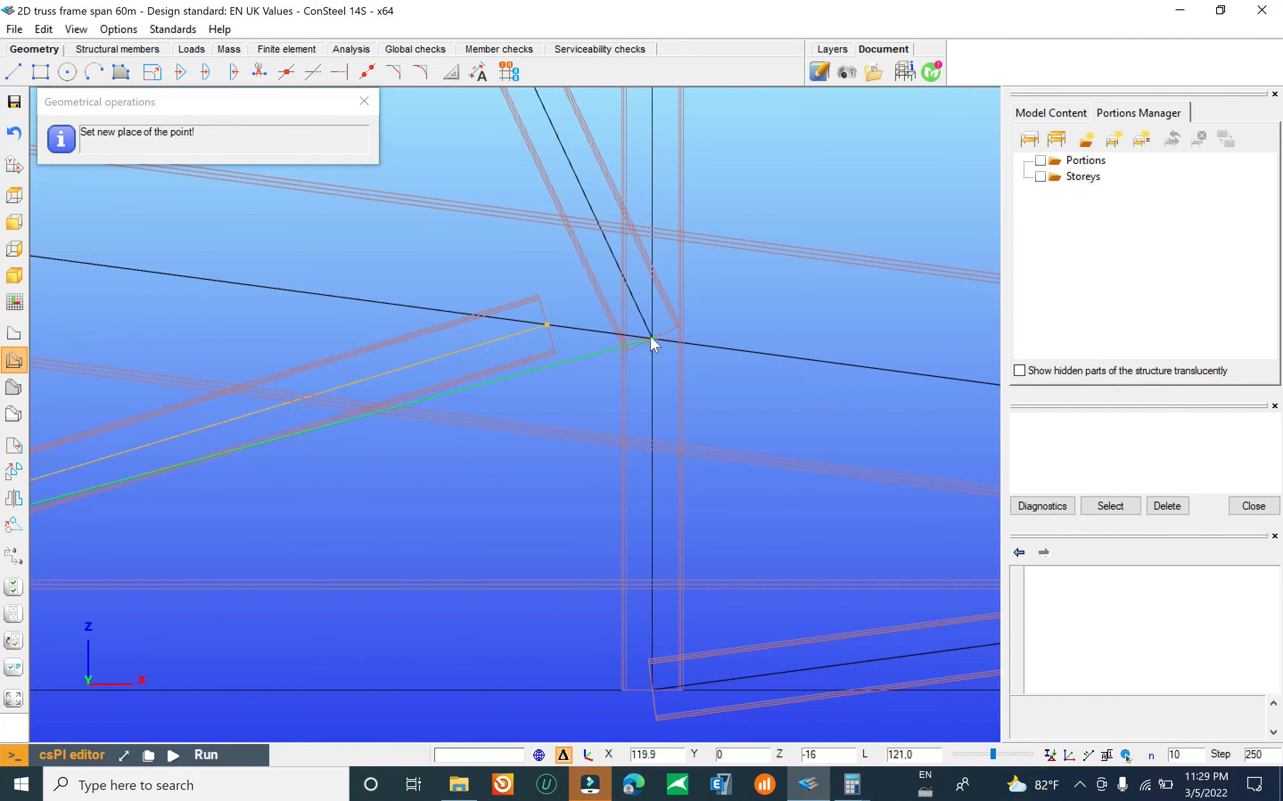
{"action": "left_click", "coordinate": [642, 386]}
Step: Examine the remaining tie and bottom chord joints along the right rafter for misaligned member ends
{"action": "scroll", "coordinate": [575, 355], "scroll_direction": "down", "scroll_amount": 3}
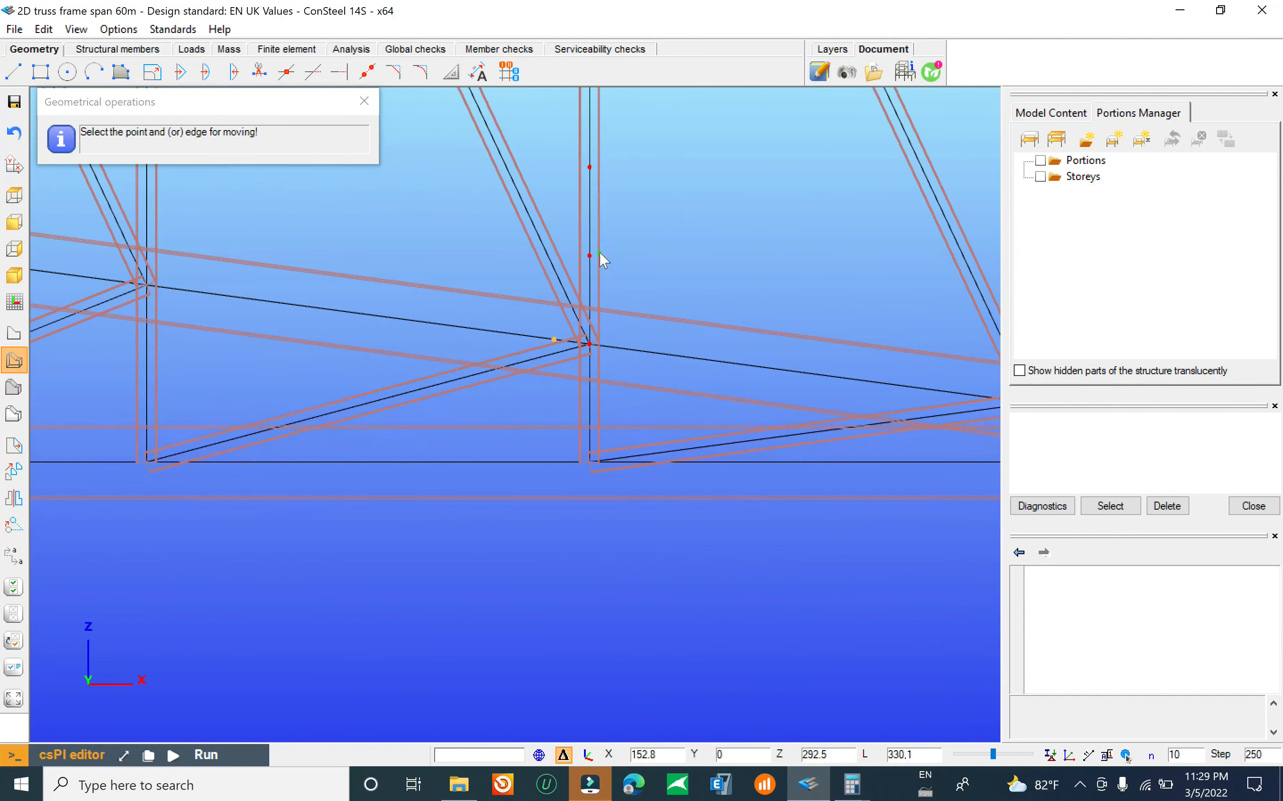
{"action": "scroll", "coordinate": [477, 323], "scroll_direction": "down", "scroll_amount": 4}
{"action": "scroll", "coordinate": [681, 398], "scroll_direction": "up", "scroll_amount": 5}
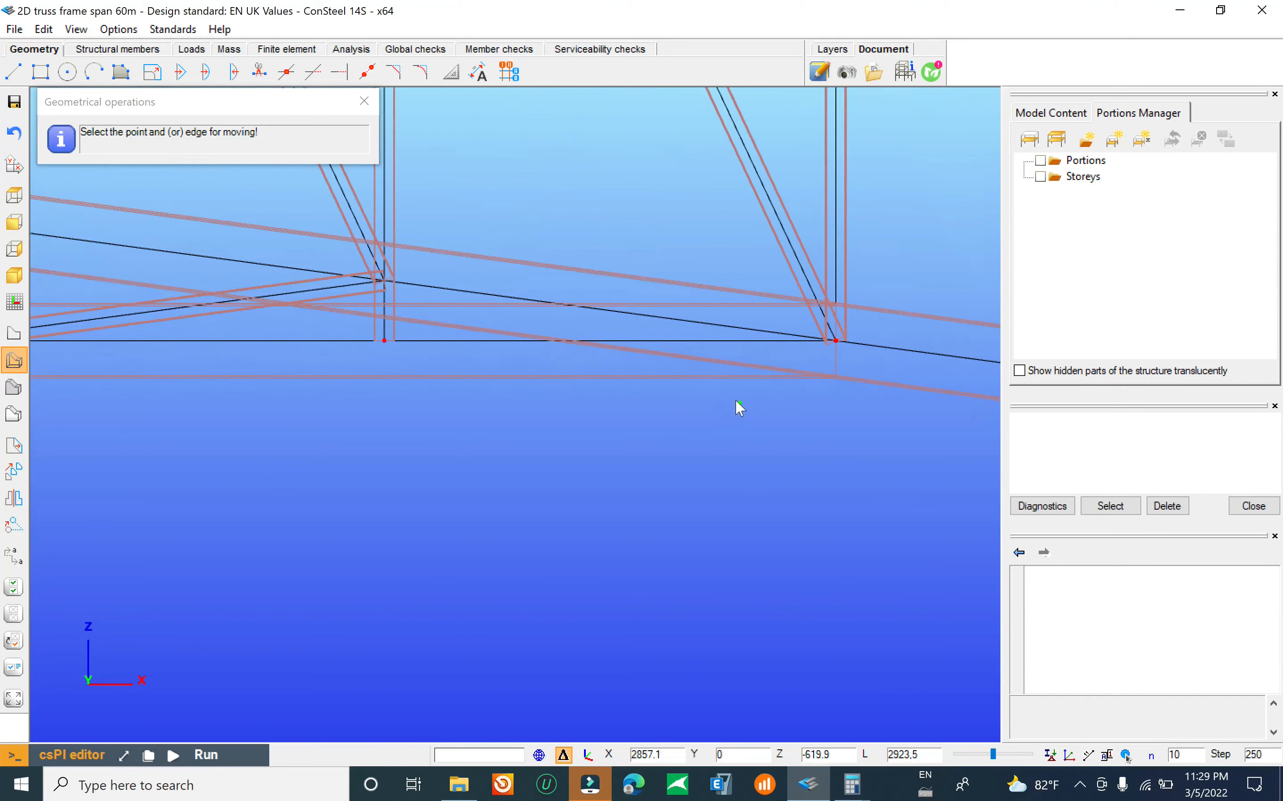
{"action": "scroll", "coordinate": [721, 358], "scroll_direction": "down", "scroll_amount": 5}
{"action": "middle_click_drag", "start_coordinate": [720, 358], "coordinate": [318, 366]}
{"action": "middle_click_drag", "start_coordinate": [885, 450], "coordinate": [315, 328]}
{"action": "key", "text": "Escape"}
{"action": "scroll", "coordinate": [859, 291], "scroll_direction": "up", "scroll_amount": 3}
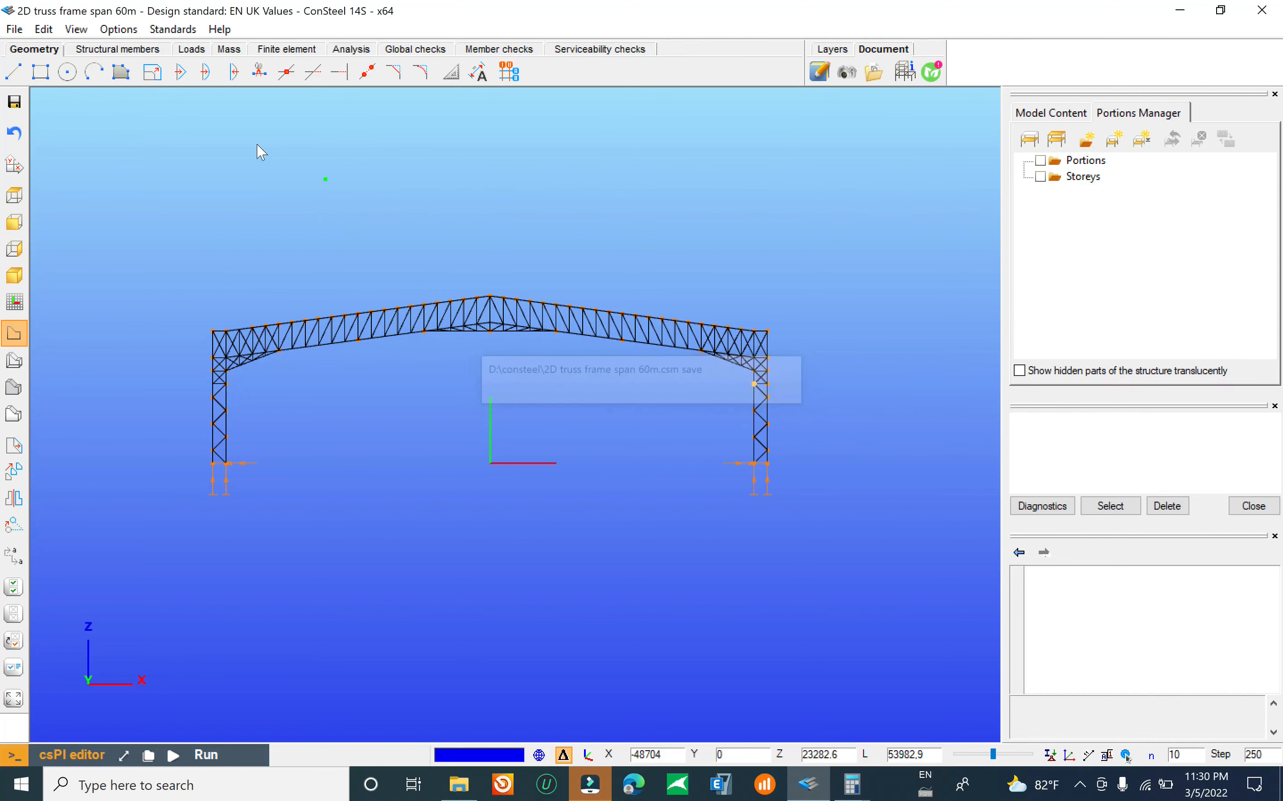
Step: Rerun the analysis on the corrected frame and dismiss the analysis report
{"action": "left_click", "coordinate": [346, 50]}
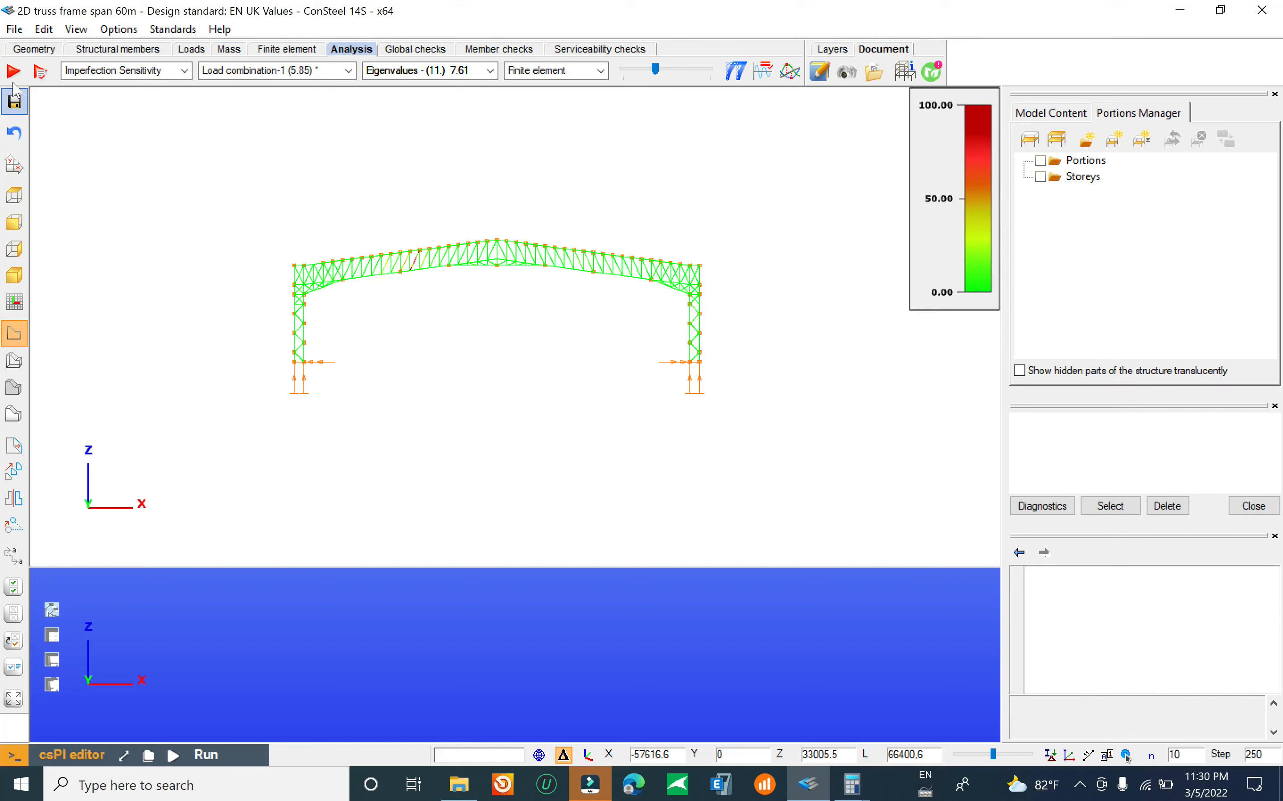
{"action": "left_click", "coordinate": [13, 71]}
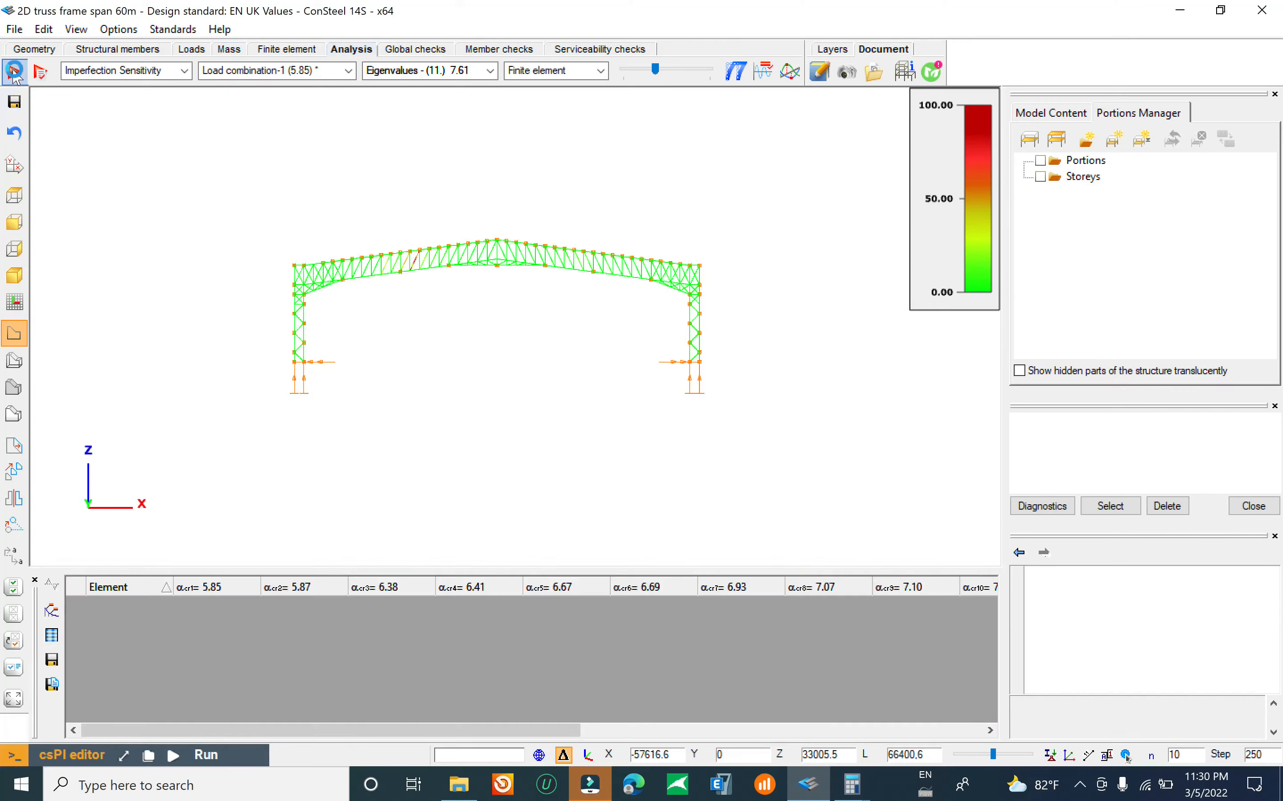
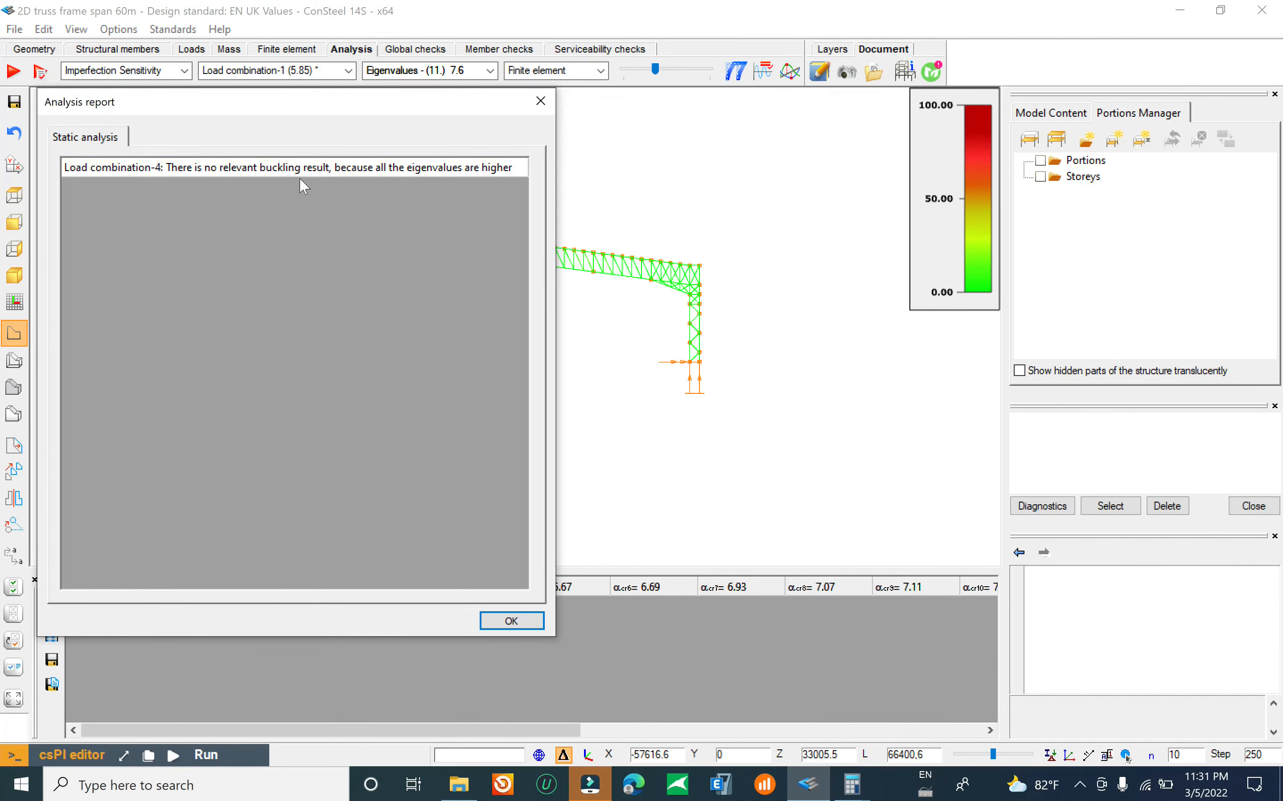
{"action": "left_click", "coordinate": [541, 101]}
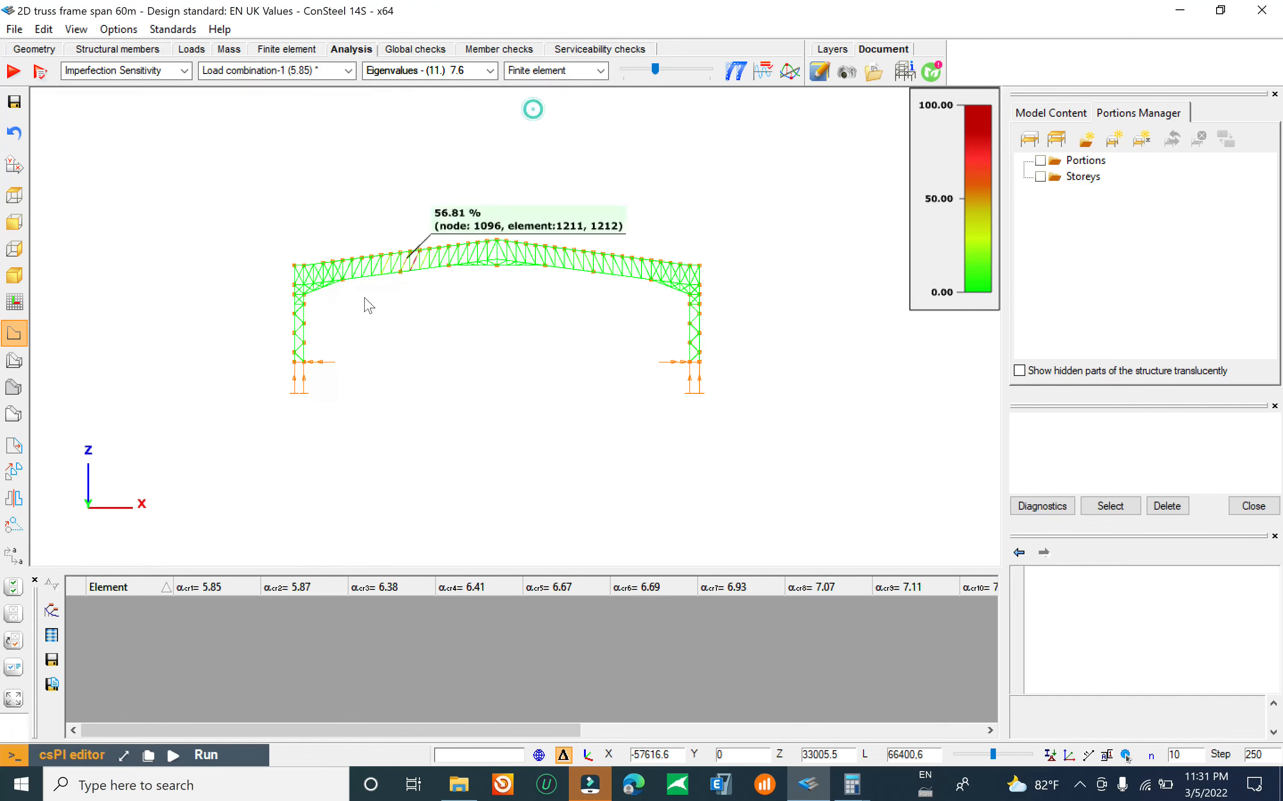
Step: Display the buckling results of Load combination-2 for the first eigenvalue
{"action": "left_click", "coordinate": [170, 72]}
{"action": "left_click", "coordinate": [169, 73]}
{"action": "left_click", "coordinate": [169, 71]}
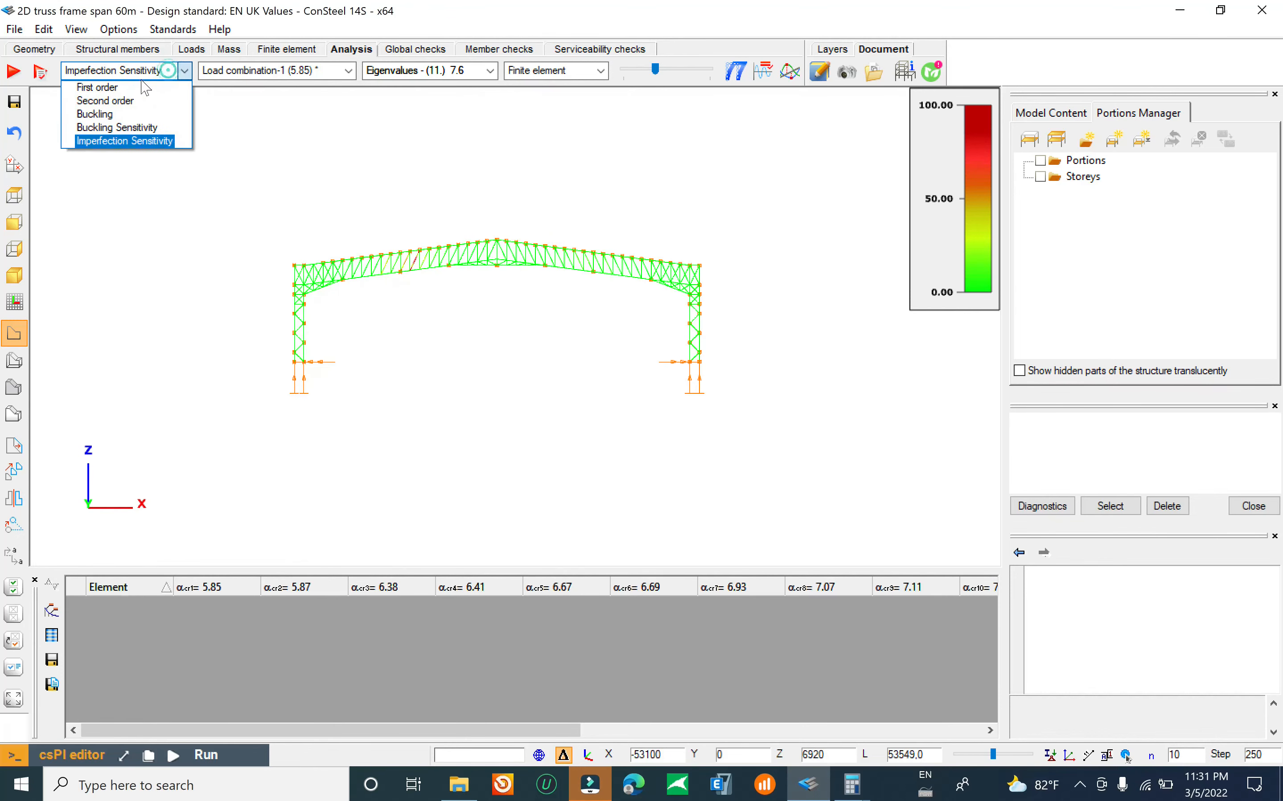
{"action": "left_click", "coordinate": [319, 71]}
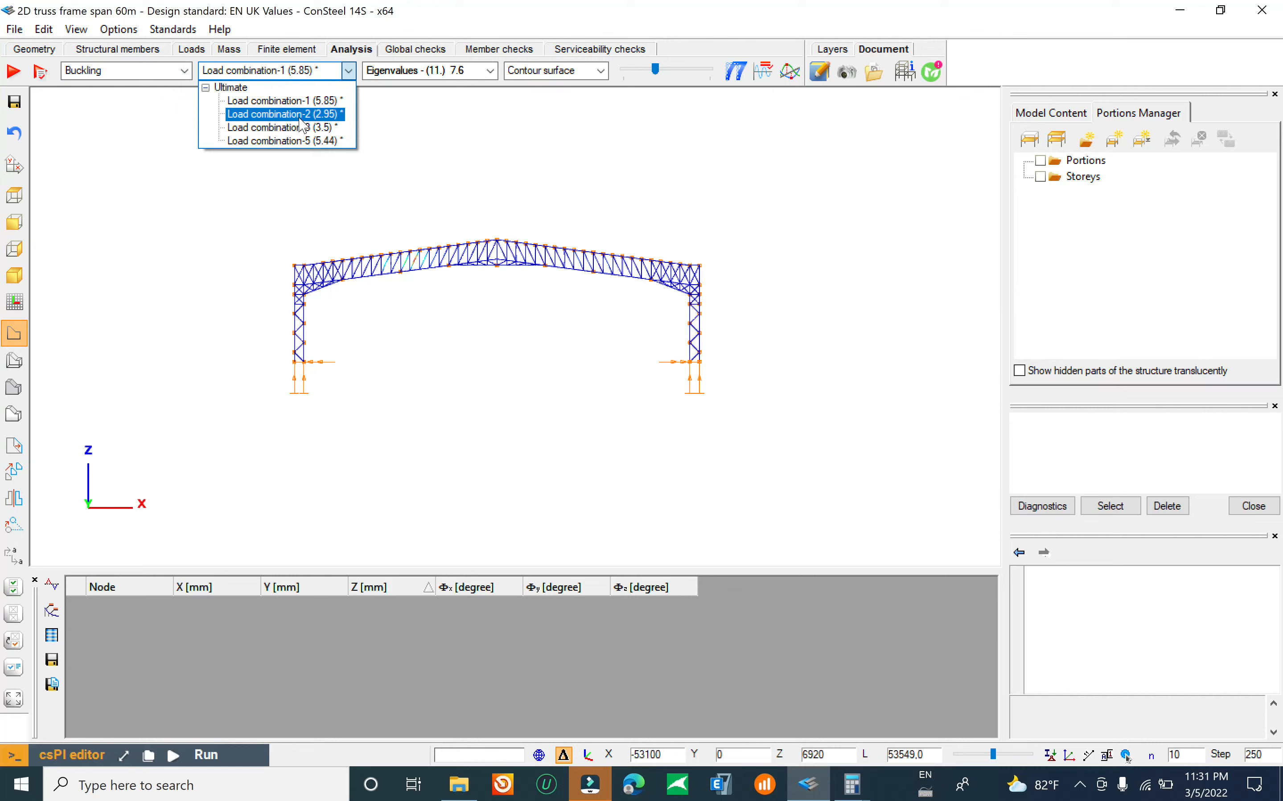
{"action": "left_click", "coordinate": [313, 114]}
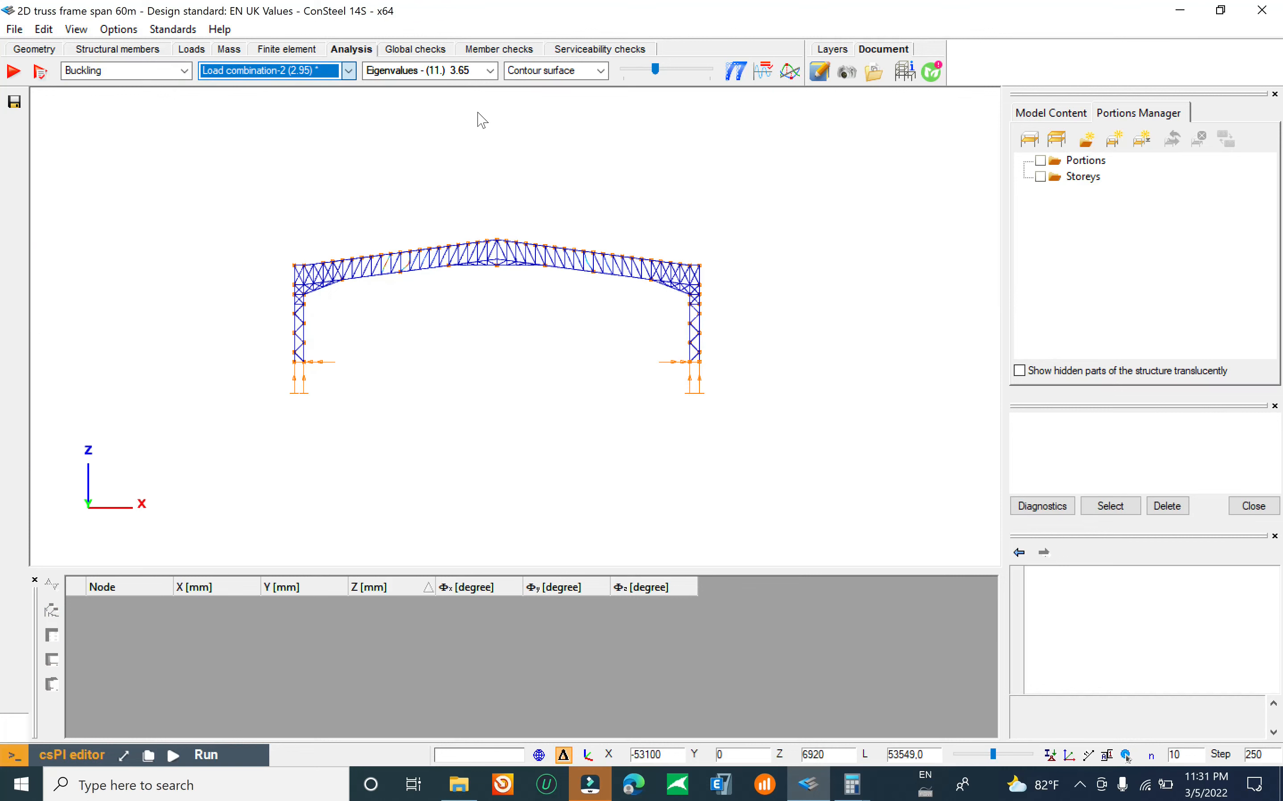
{"action": "left_click", "coordinate": [490, 70]}
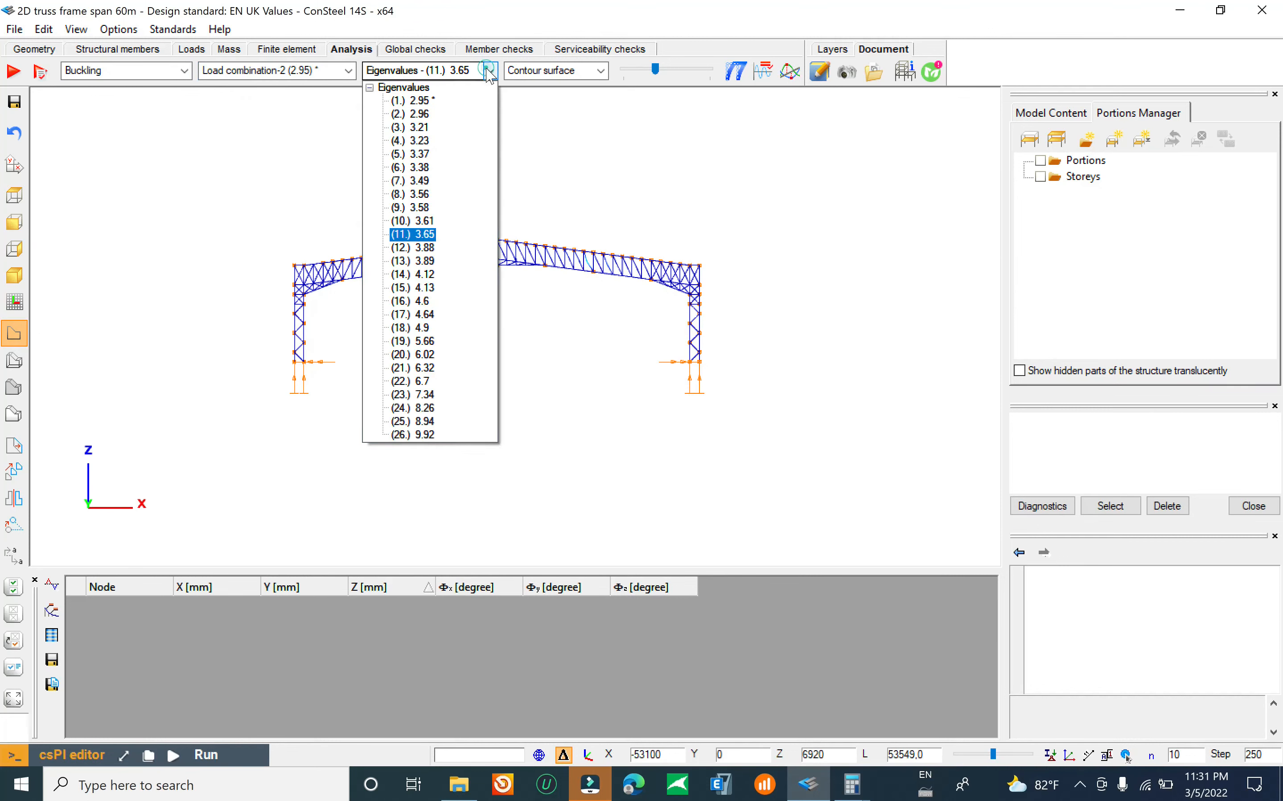
{"action": "left_click", "coordinate": [425, 104]}
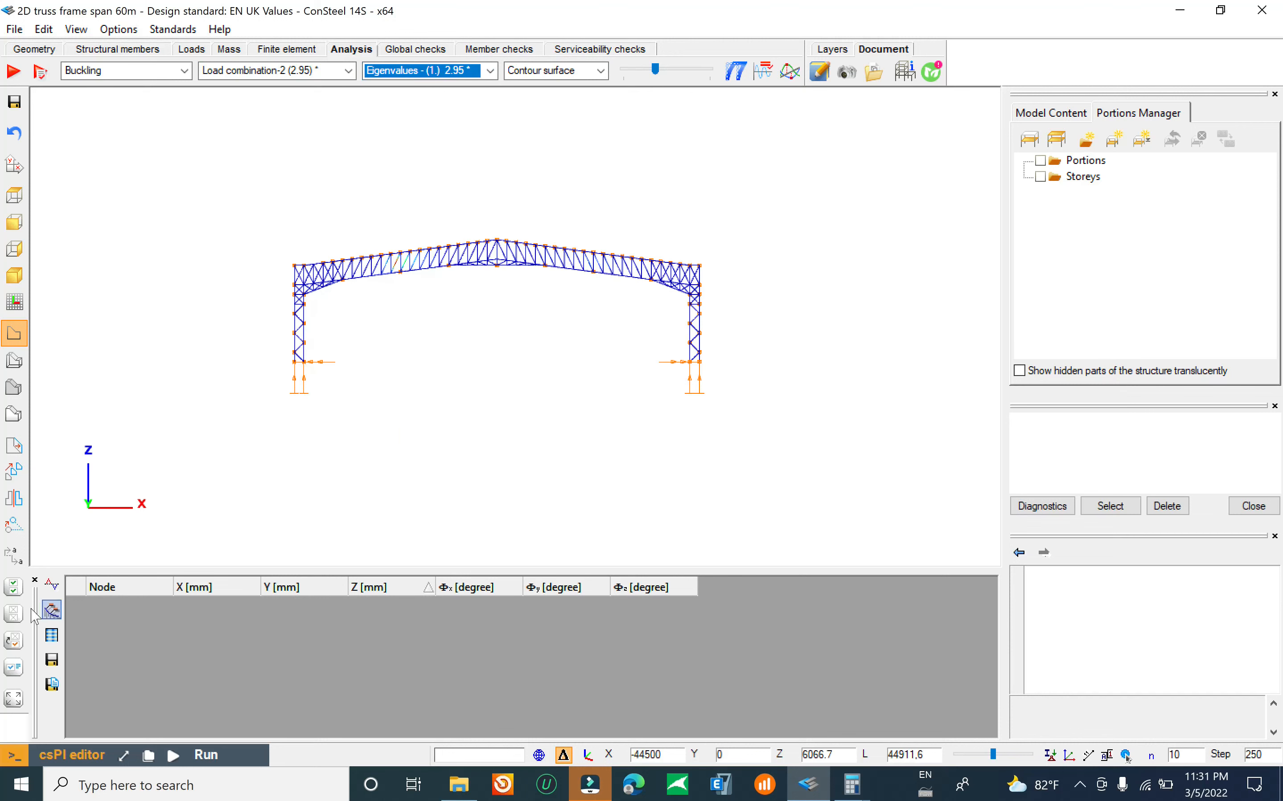
Step: List the nodal displacements of Load combination-2's first buckling mode and enlarge the buckled shape's display scale to its maximum
{"action": "left_click", "coordinate": [51, 636]}
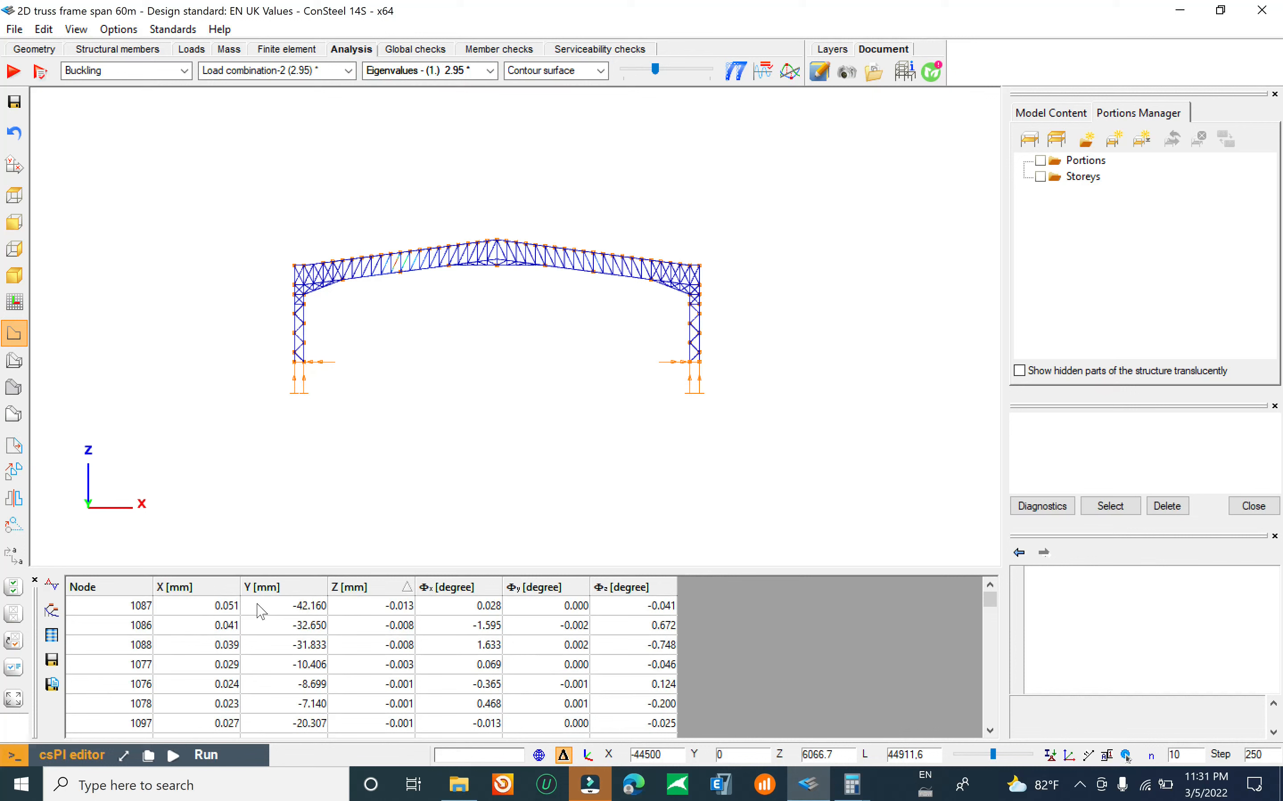
{"action": "left_click", "coordinate": [454, 72]}
{"action": "left_click", "coordinate": [455, 72]}
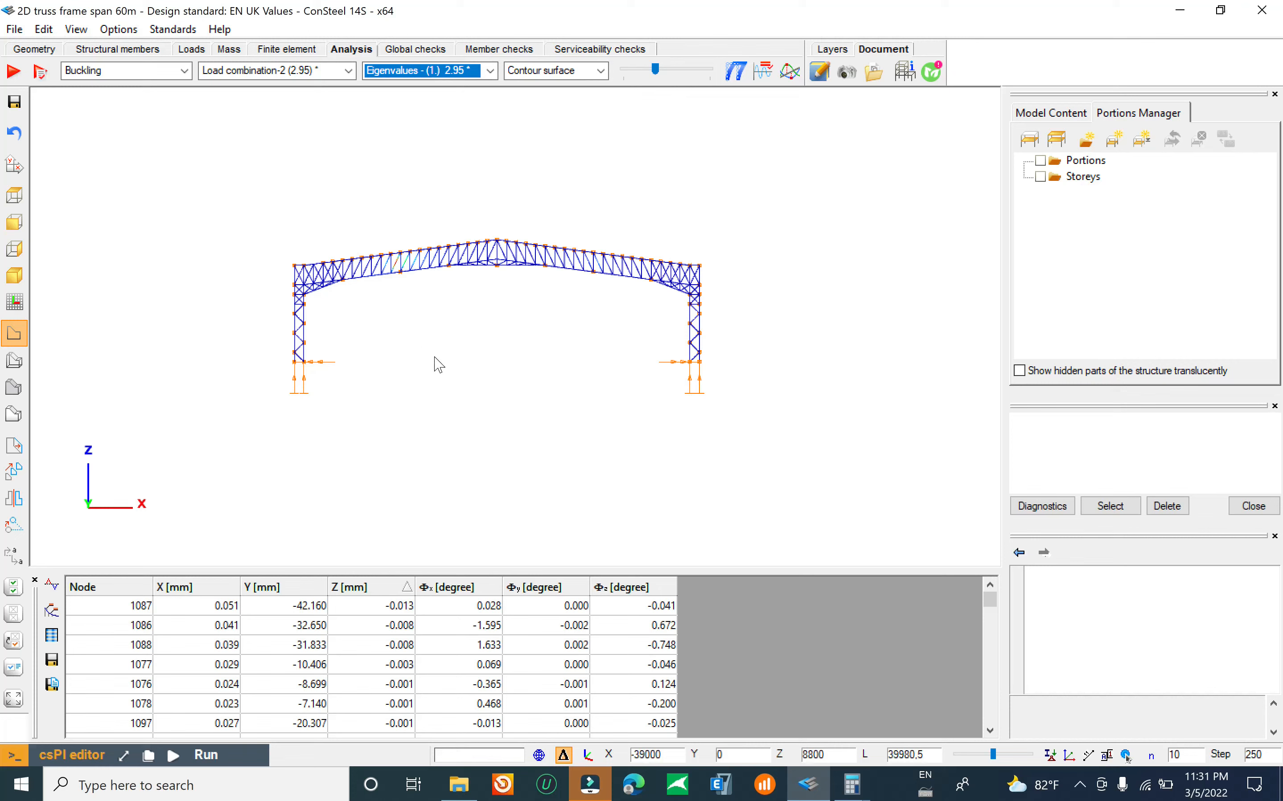
{"action": "middle_click_drag", "start_coordinate": [435, 357], "coordinate": [510, 408], "text": "alt"}
{"action": "scroll", "coordinate": [417, 295], "scroll_direction": "up", "scroll_amount": 3}
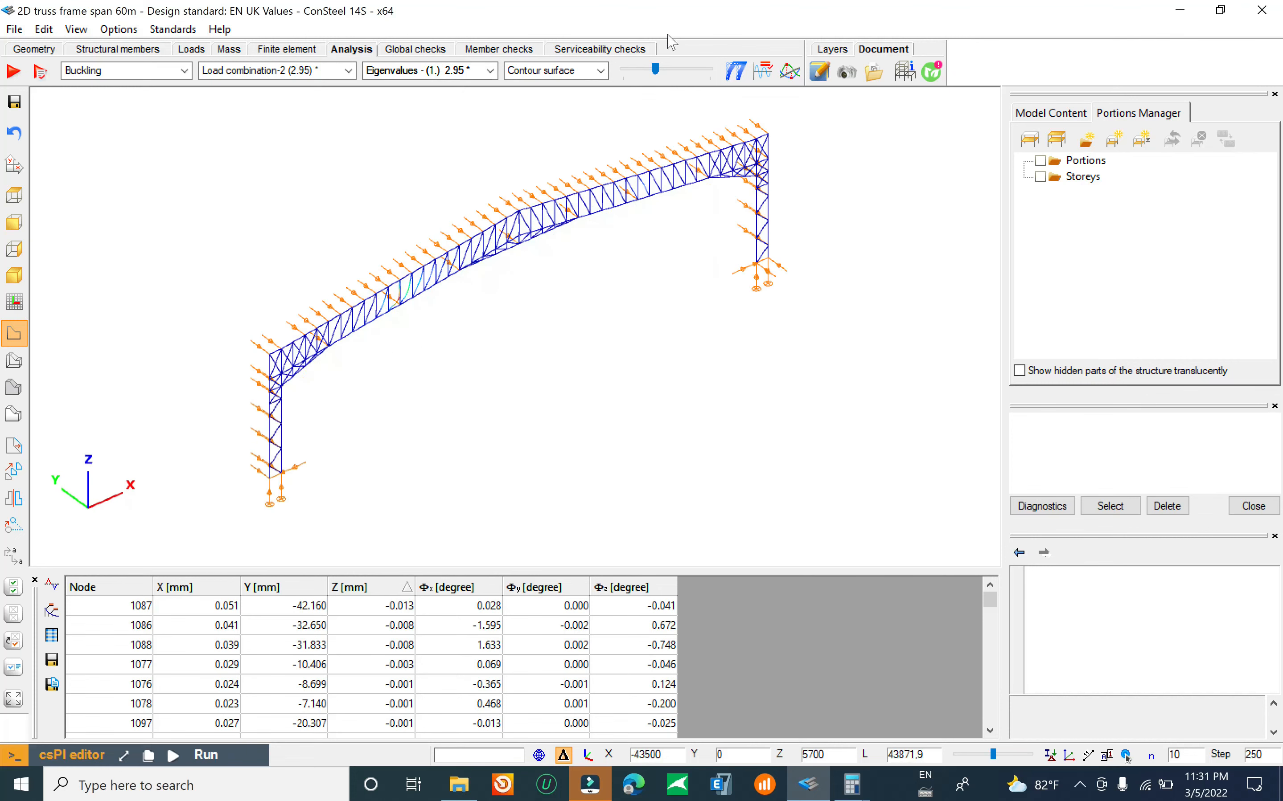
{"action": "left_click_drag", "start_coordinate": [661, 74], "coordinate": [550, 95]}
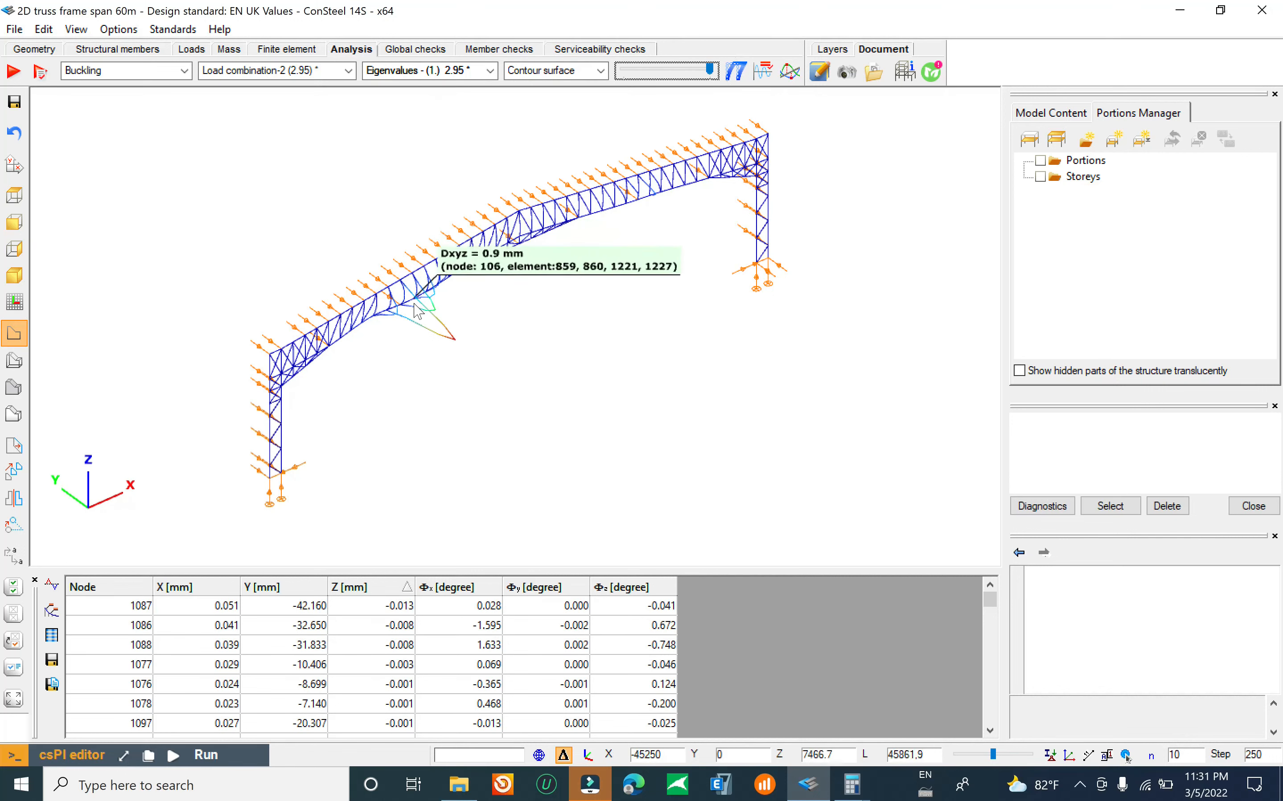
Step: Examine the buckled web members and bottom chord of the left rafter from several angles in the first buckling mode
{"action": "scroll", "coordinate": [411, 289], "scroll_direction": "up", "scroll_amount": 3}
{"action": "scroll", "coordinate": [407, 281], "scroll_direction": "up", "scroll_amount": 3}
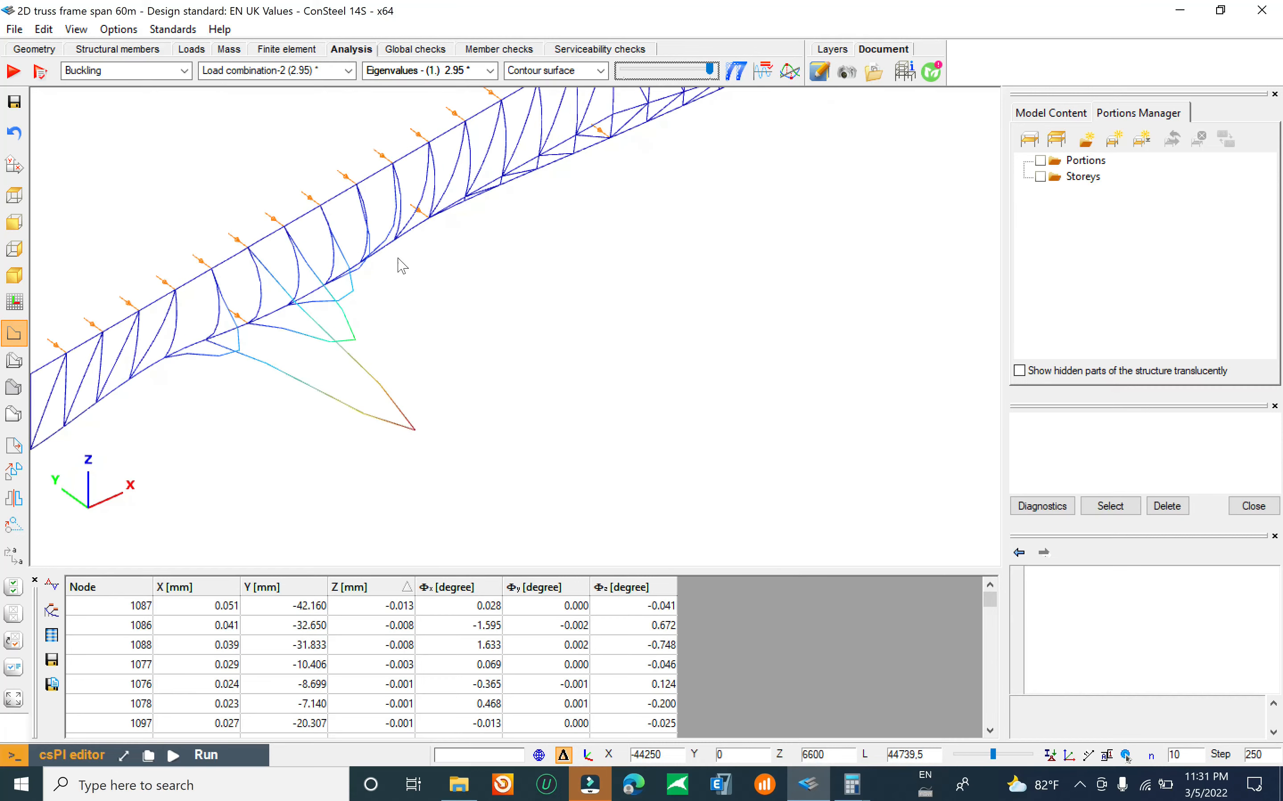
{"action": "scroll", "coordinate": [411, 241], "scroll_direction": "down", "scroll_amount": 3}
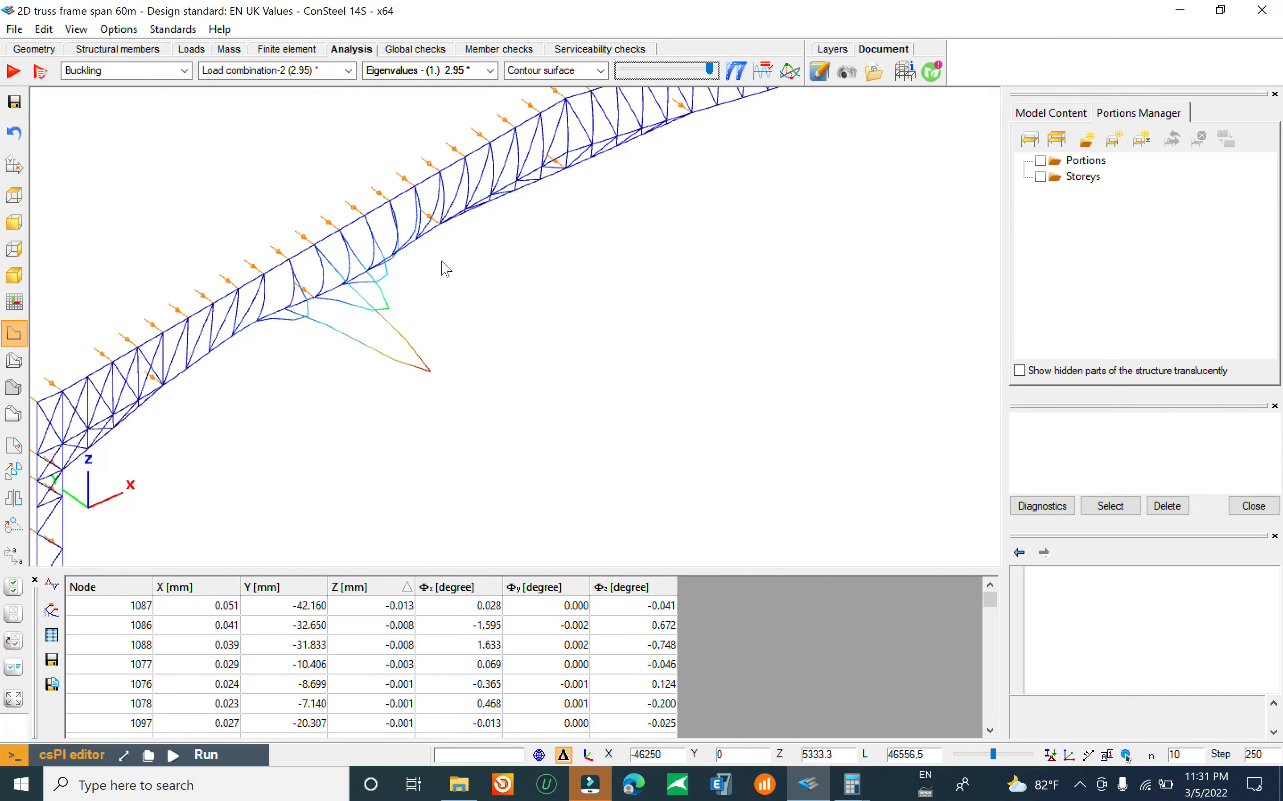
{"action": "middle_click_drag", "start_coordinate": [464, 244], "coordinate": [318, 324]}
{"action": "scroll", "coordinate": [436, 269], "scroll_direction": "down", "scroll_amount": 2}
{"action": "middle_click_drag", "start_coordinate": [336, 373], "coordinate": [228, 317], "text": "alt"}
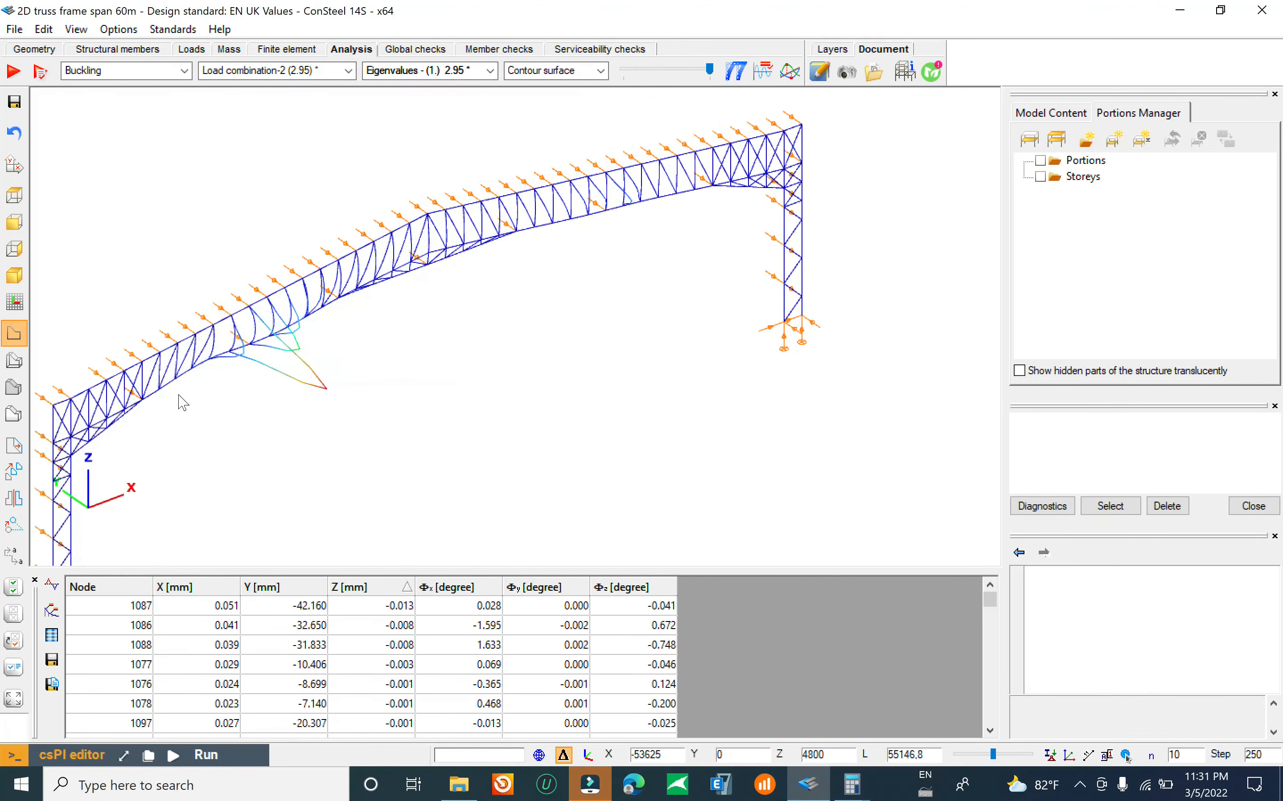
{"action": "scroll", "coordinate": [524, 180], "scroll_direction": "down", "scroll_amount": 2}
{"action": "scroll", "coordinate": [406, 314], "scroll_direction": "up", "scroll_amount": 3}
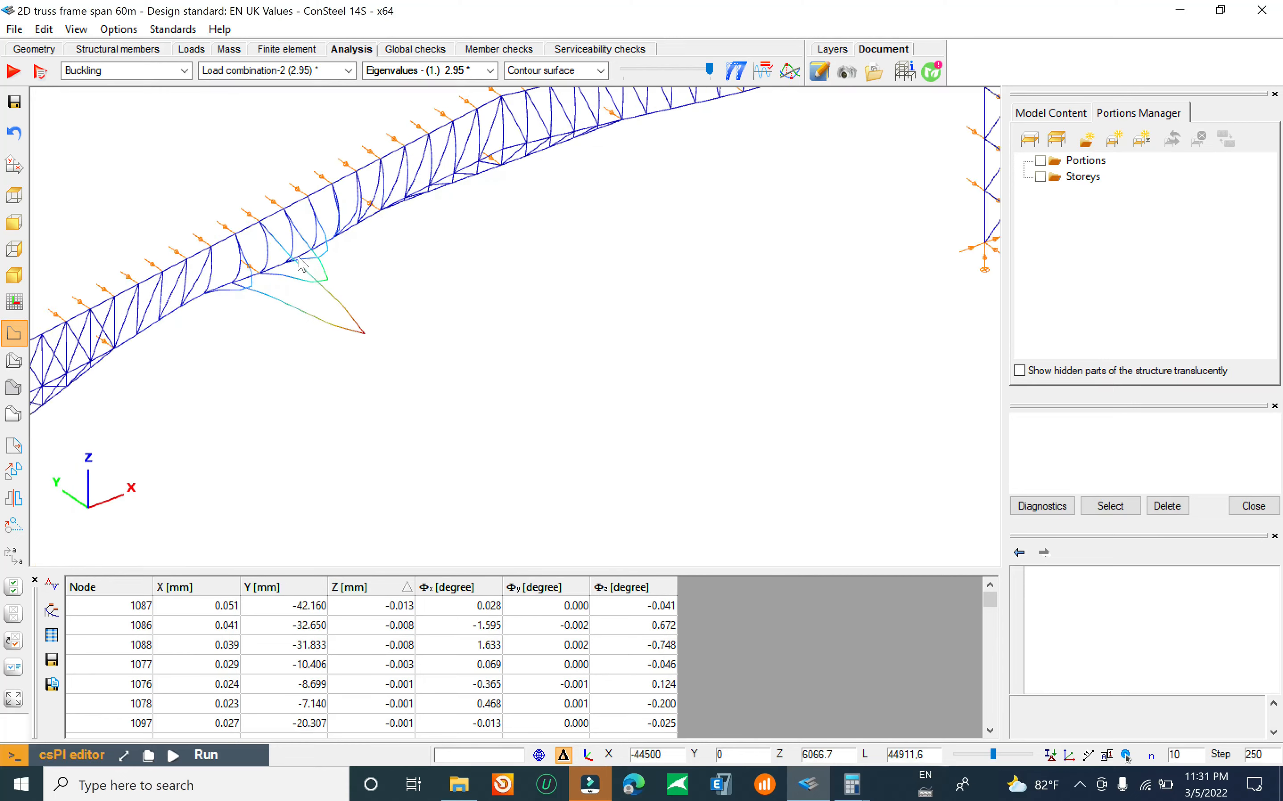
{"action": "scroll", "coordinate": [309, 278], "scroll_direction": "up", "scroll_amount": 1}
{"action": "scroll", "coordinate": [403, 318], "scroll_direction": "down", "scroll_amount": 2}
{"action": "scroll", "coordinate": [373, 315], "scroll_direction": "up", "scroll_amount": 3}
{"action": "middle_click_drag", "start_coordinate": [366, 314], "coordinate": [487, 305], "text": "alt"}
{"action": "scroll", "coordinate": [335, 288], "scroll_direction": "down", "scroll_amount": 4}
{"action": "middle_click_drag", "start_coordinate": [451, 440], "coordinate": [374, 368], "text": "alt"}
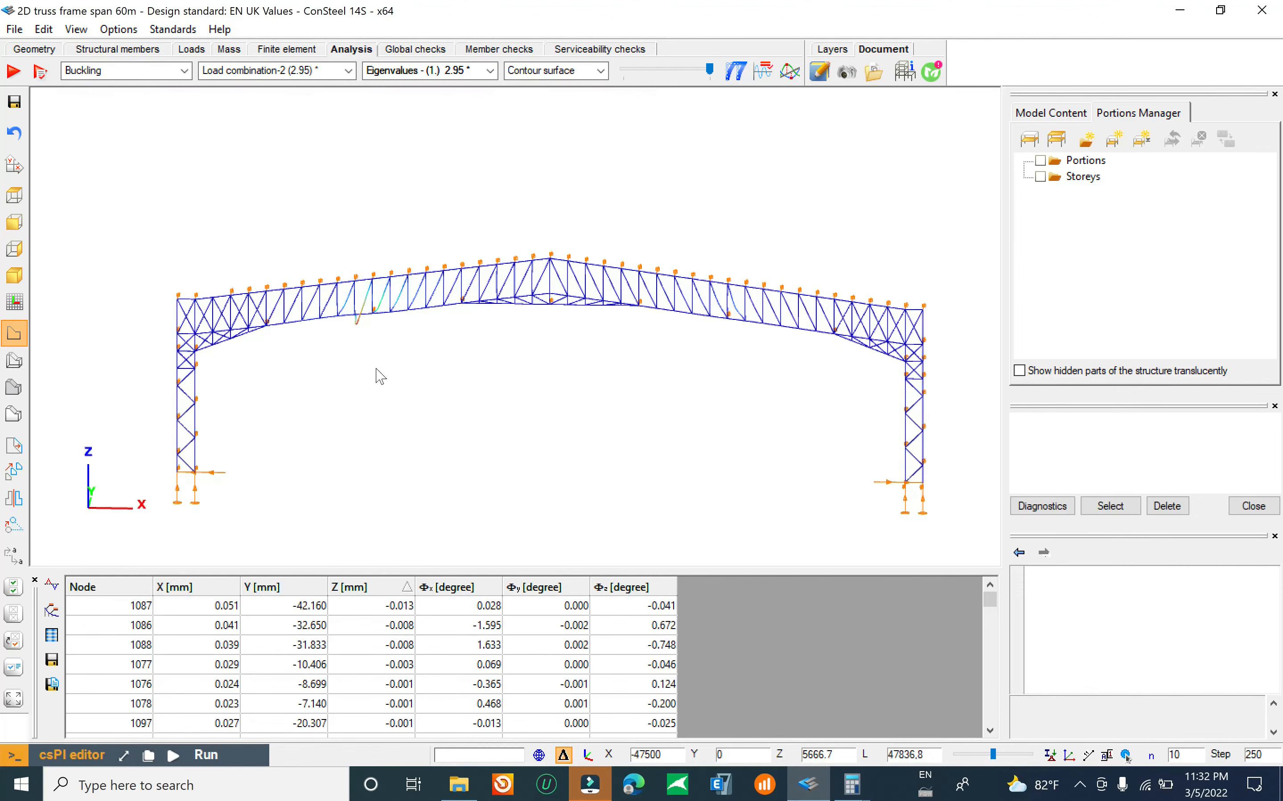
{"action": "scroll", "coordinate": [453, 283], "scroll_direction": "up", "scroll_amount": 4}
{"action": "middle_click_drag", "start_coordinate": [255, 415], "coordinate": [345, 413], "text": "alt"}
{"action": "scroll", "coordinate": [430, 307], "scroll_direction": "up", "scroll_amount": 6}
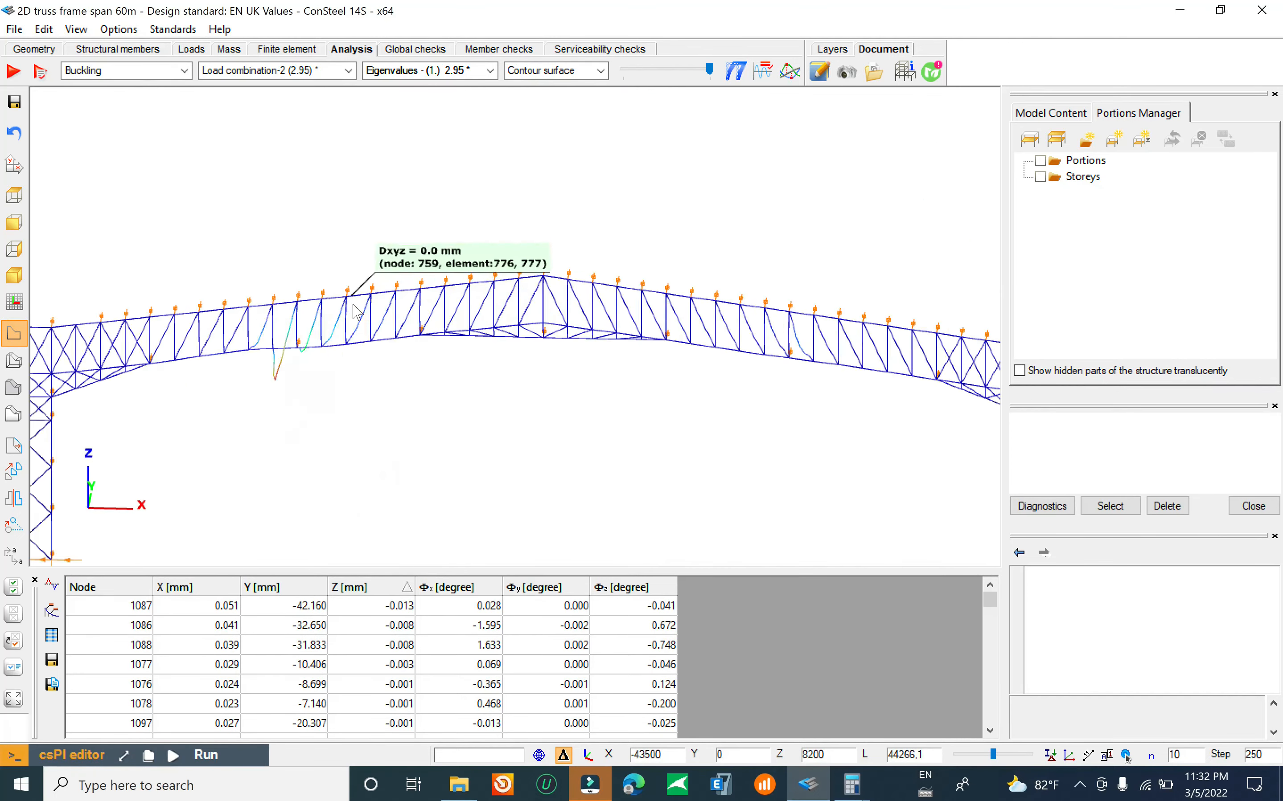
{"action": "middle_click_drag", "start_coordinate": [231, 338], "coordinate": [607, 352]}
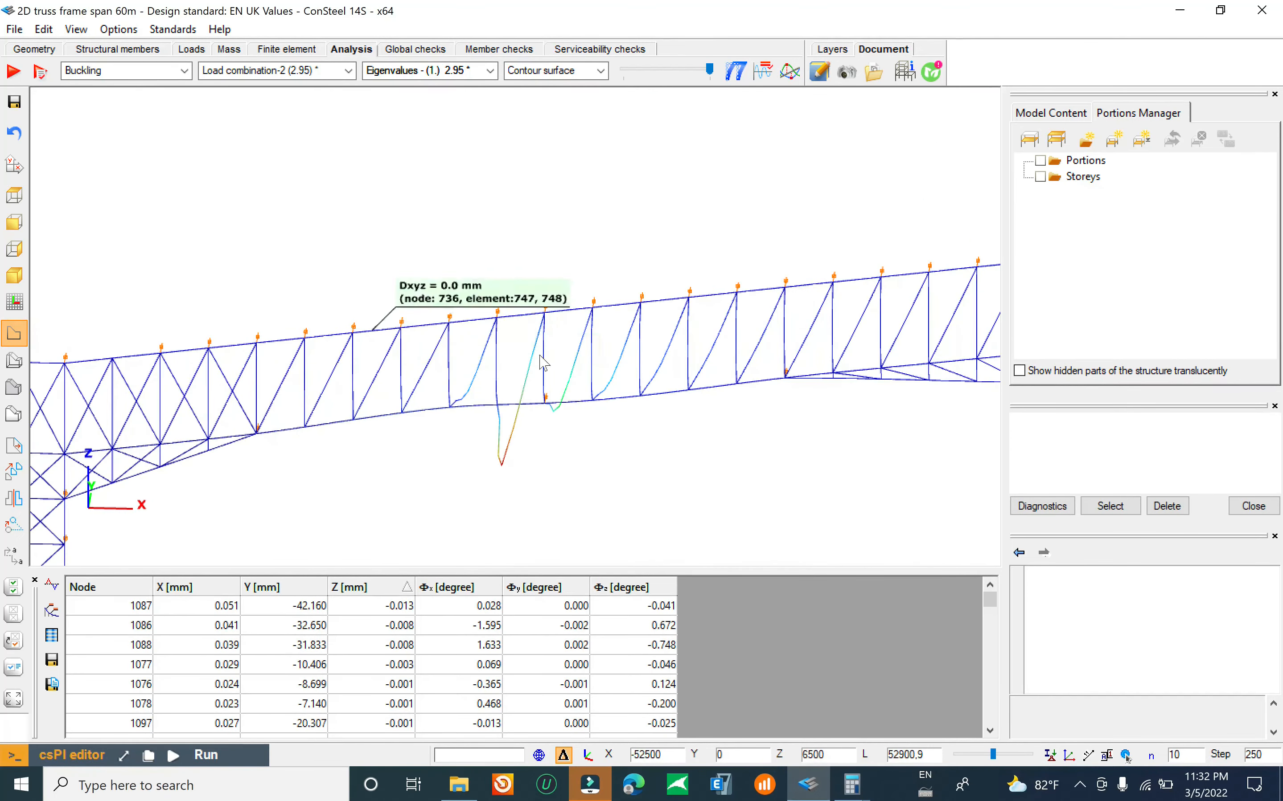
{"action": "scroll", "coordinate": [393, 339], "scroll_direction": "down", "scroll_amount": 4}
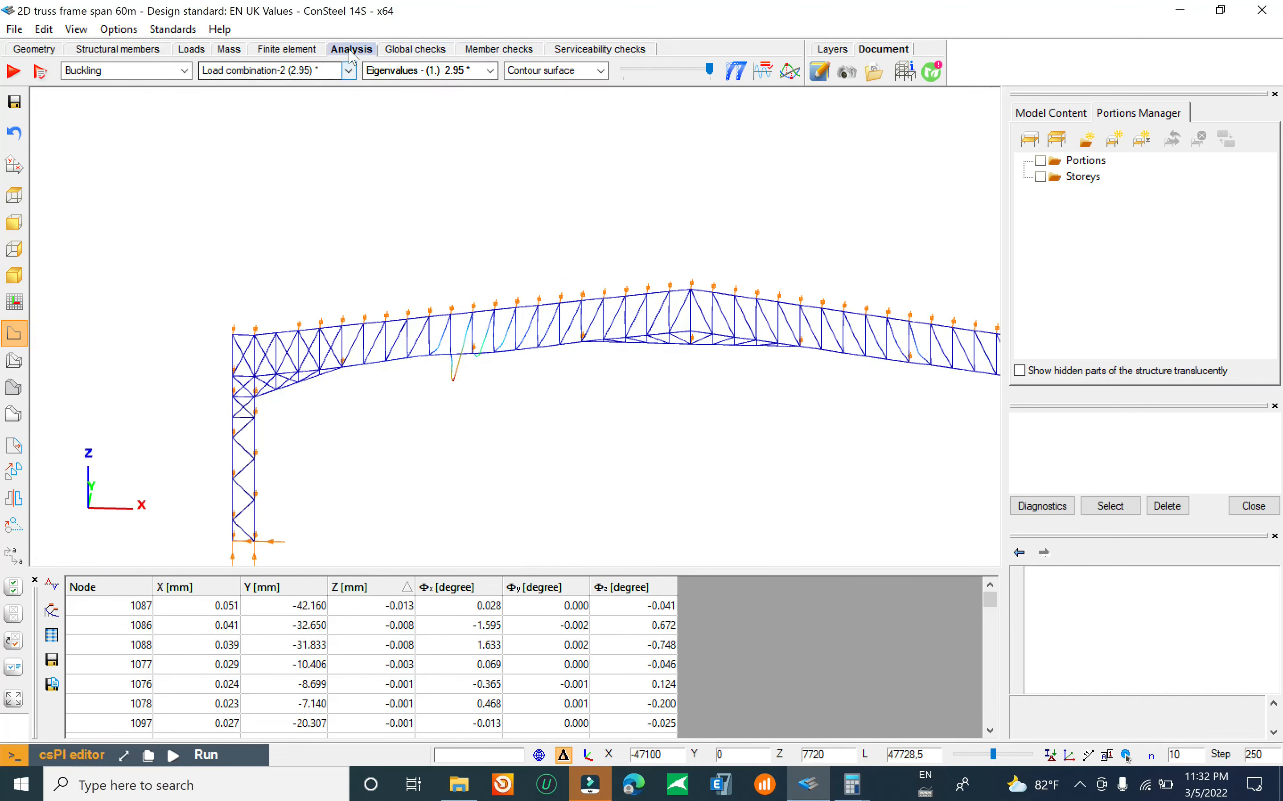
Step: Run the EN 1993-1-1 global steel design with cross-section and buckling checks on the whole model
{"action": "left_click", "coordinate": [409, 48]}
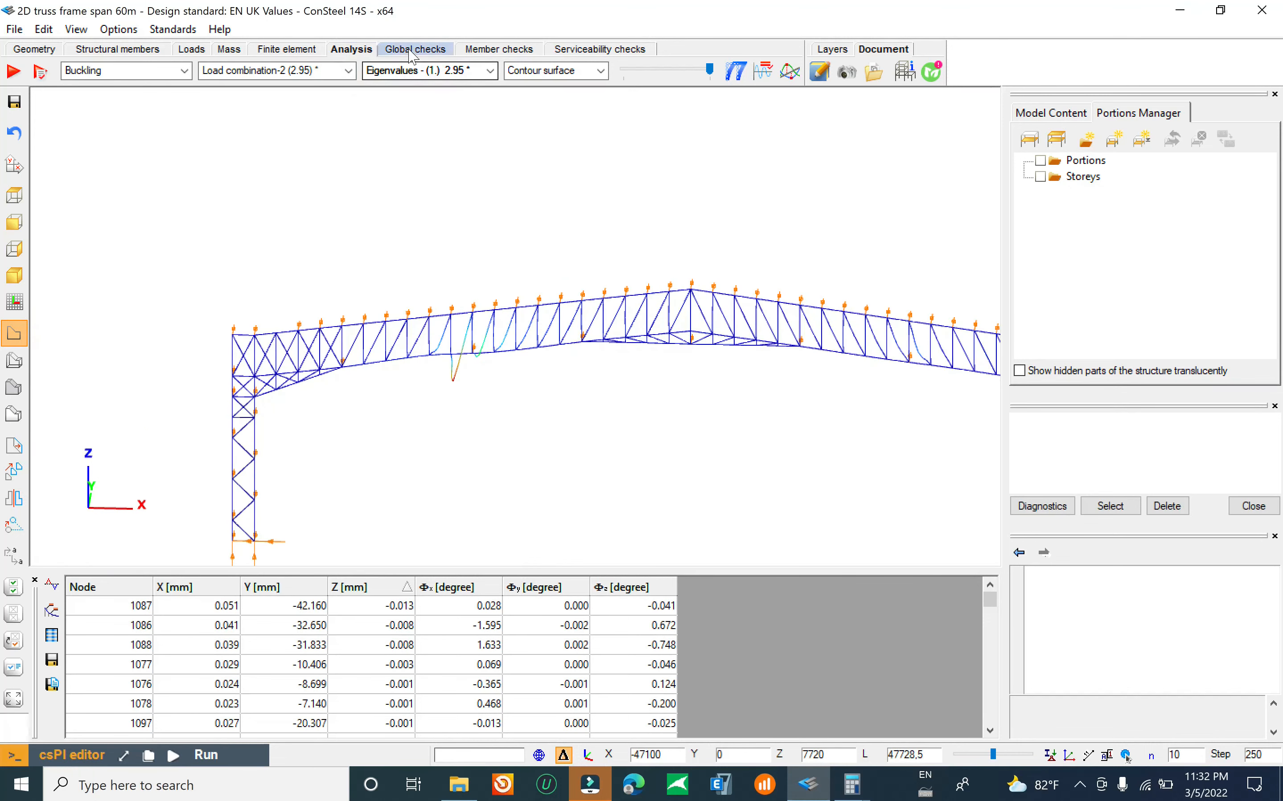
{"action": "scroll", "coordinate": [370, 103], "scroll_direction": "down", "scroll_amount": 3}
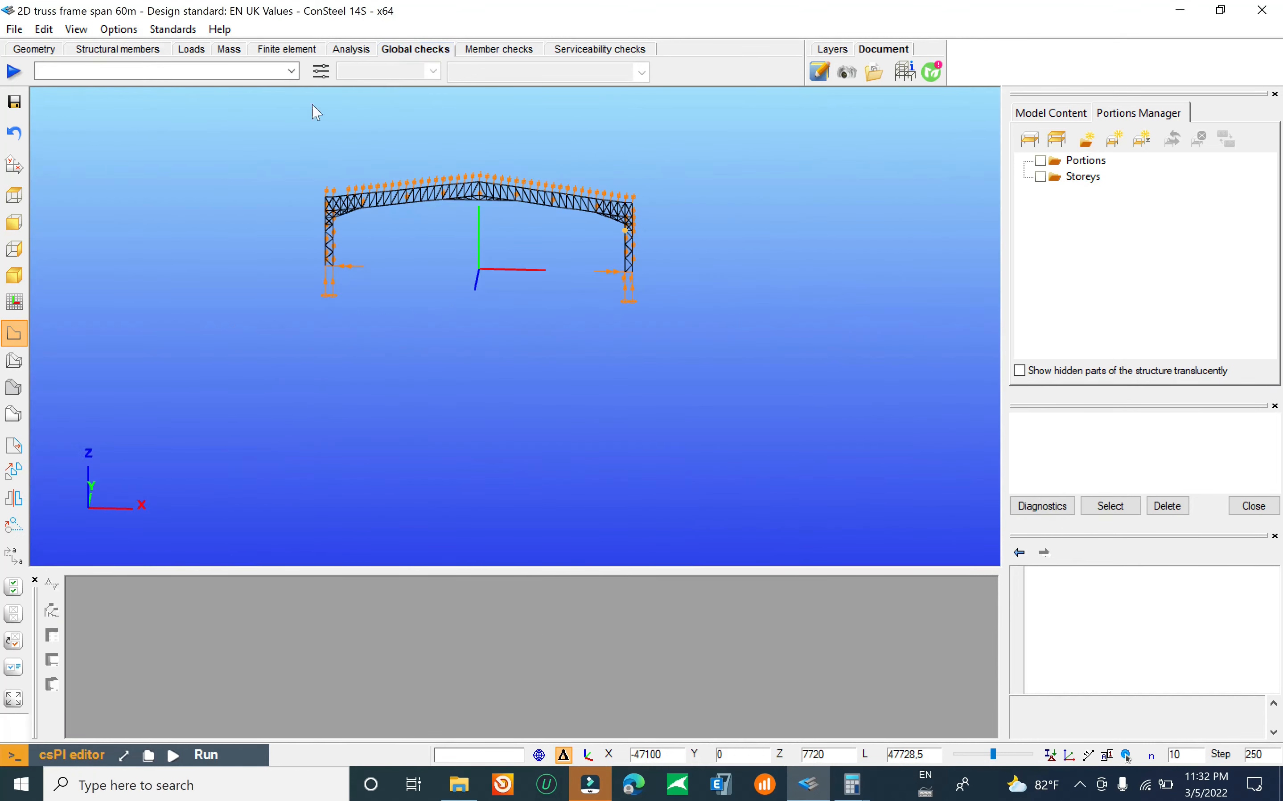
{"action": "left_click", "coordinate": [16, 73]}
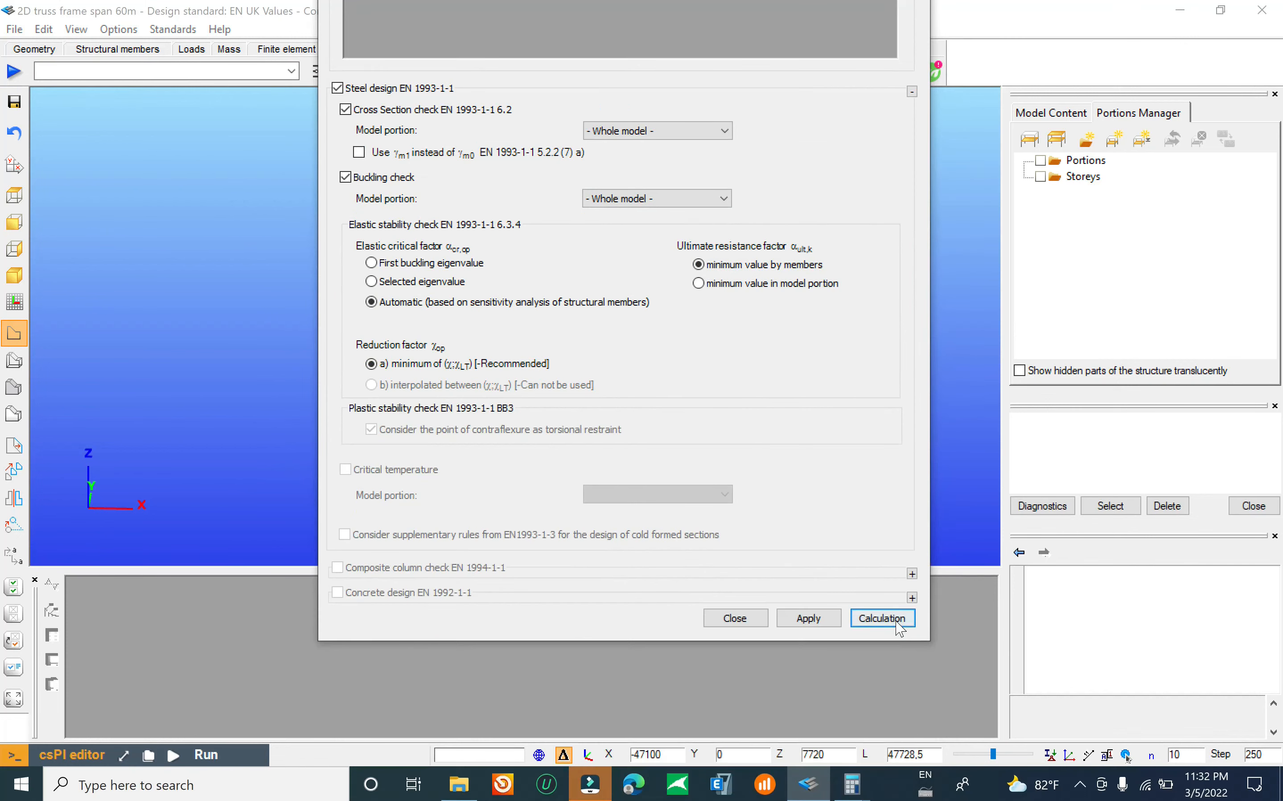
{"action": "left_click", "coordinate": [897, 625]}
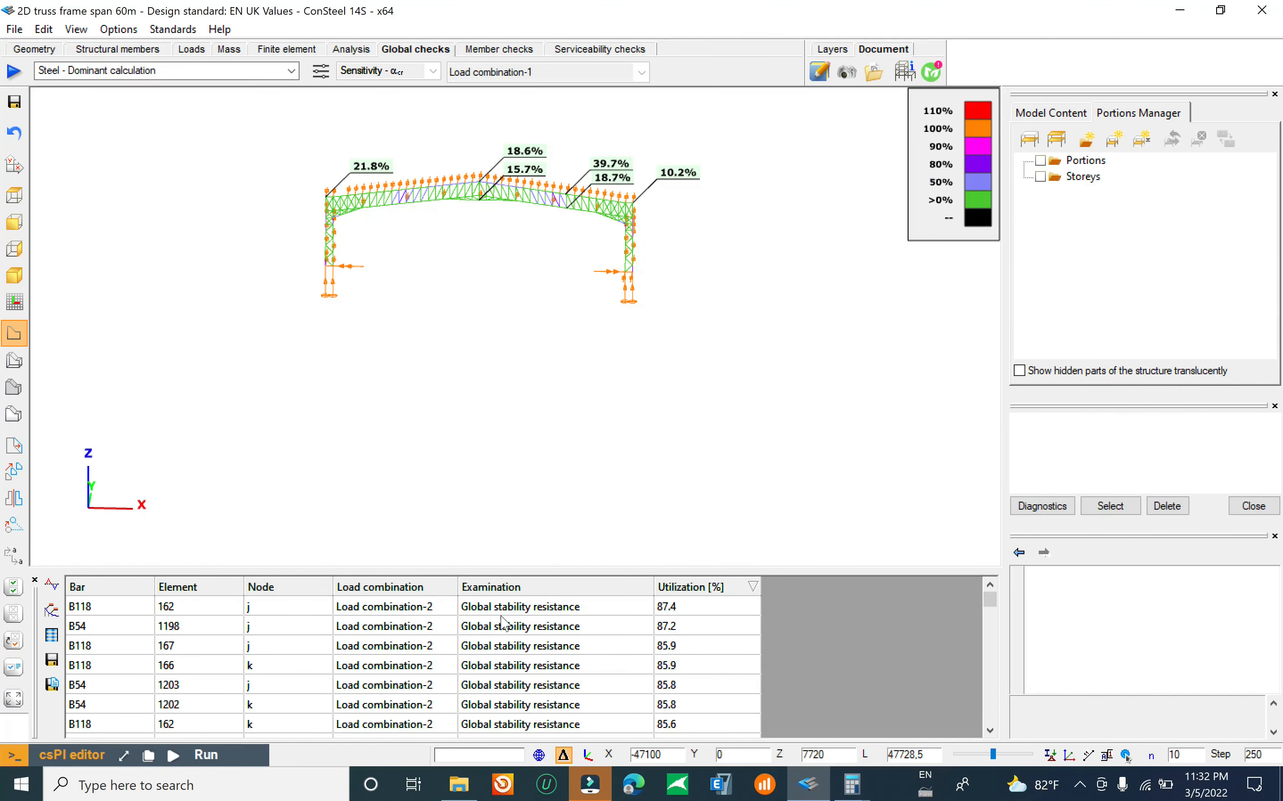
Step: Locate the most utilized member from the dominant results table and inspect the utilization of the right rafter around it
{"action": "left_click", "coordinate": [700, 610]}
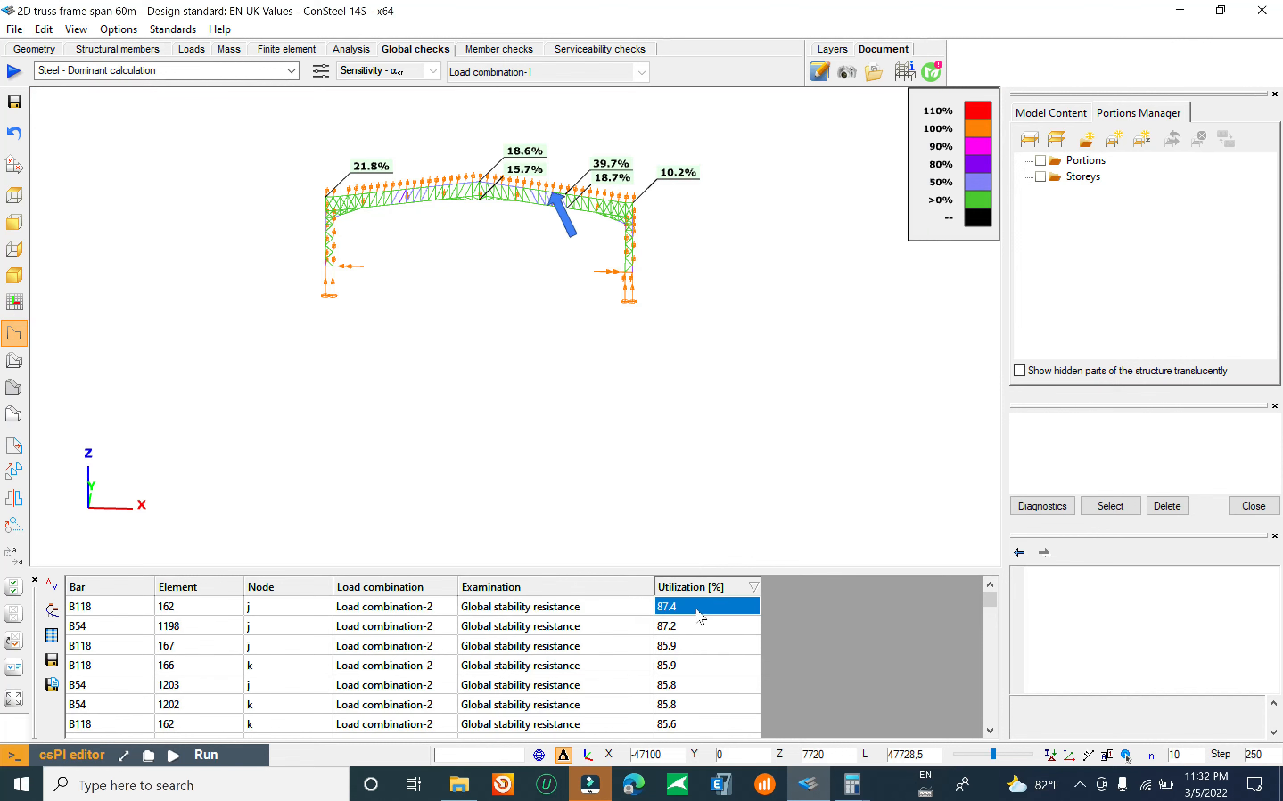
{"action": "scroll", "coordinate": [528, 176], "scroll_direction": "up", "scroll_amount": 7}
{"action": "middle_click_drag", "start_coordinate": [690, 329], "coordinate": [610, 346]}
{"action": "scroll", "coordinate": [551, 264], "scroll_direction": "up", "scroll_amount": 8}
{"action": "scroll", "coordinate": [572, 270], "scroll_direction": "down", "scroll_amount": 6}
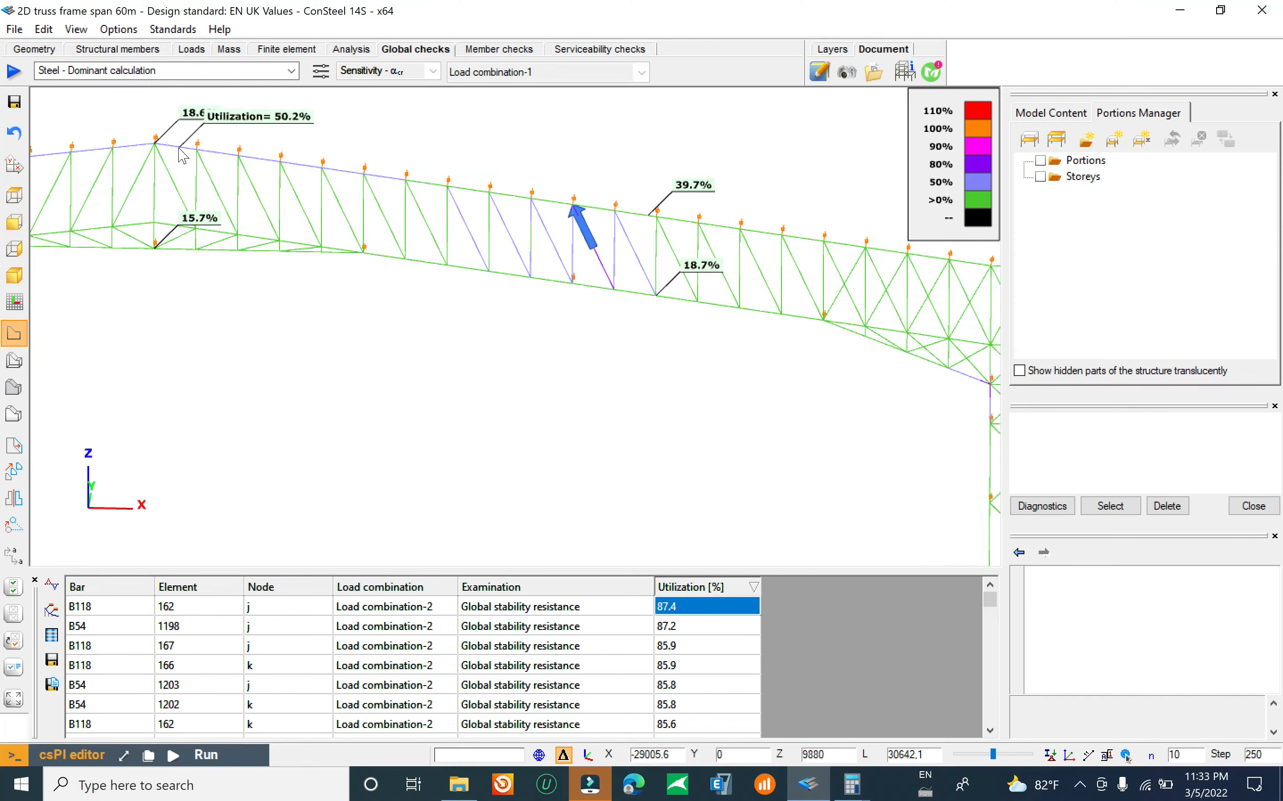
{"action": "scroll", "coordinate": [568, 391], "scroll_direction": "down", "scroll_amount": 5}
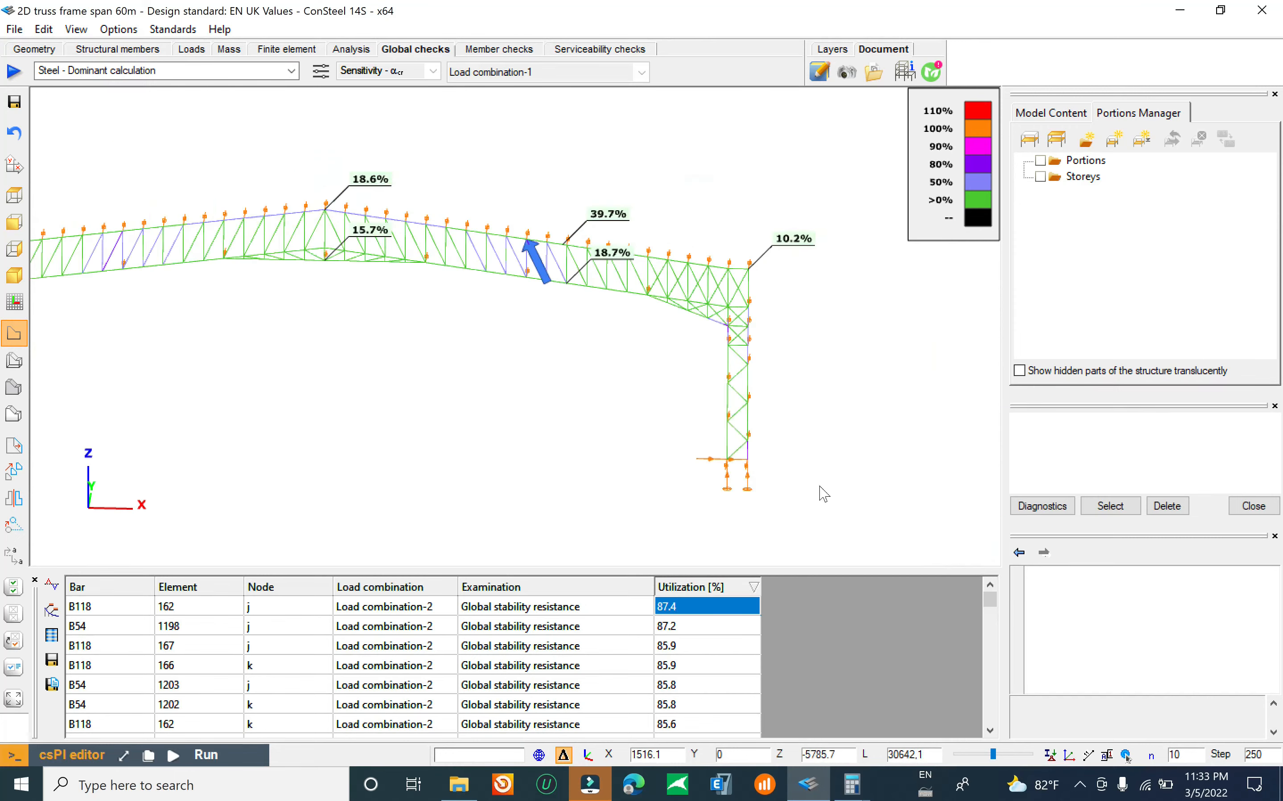
Step: Save the truss frame model with its design results
{"action": "left_click", "coordinate": [19, 29]}
{"action": "left_click", "coordinate": [159, 233]}
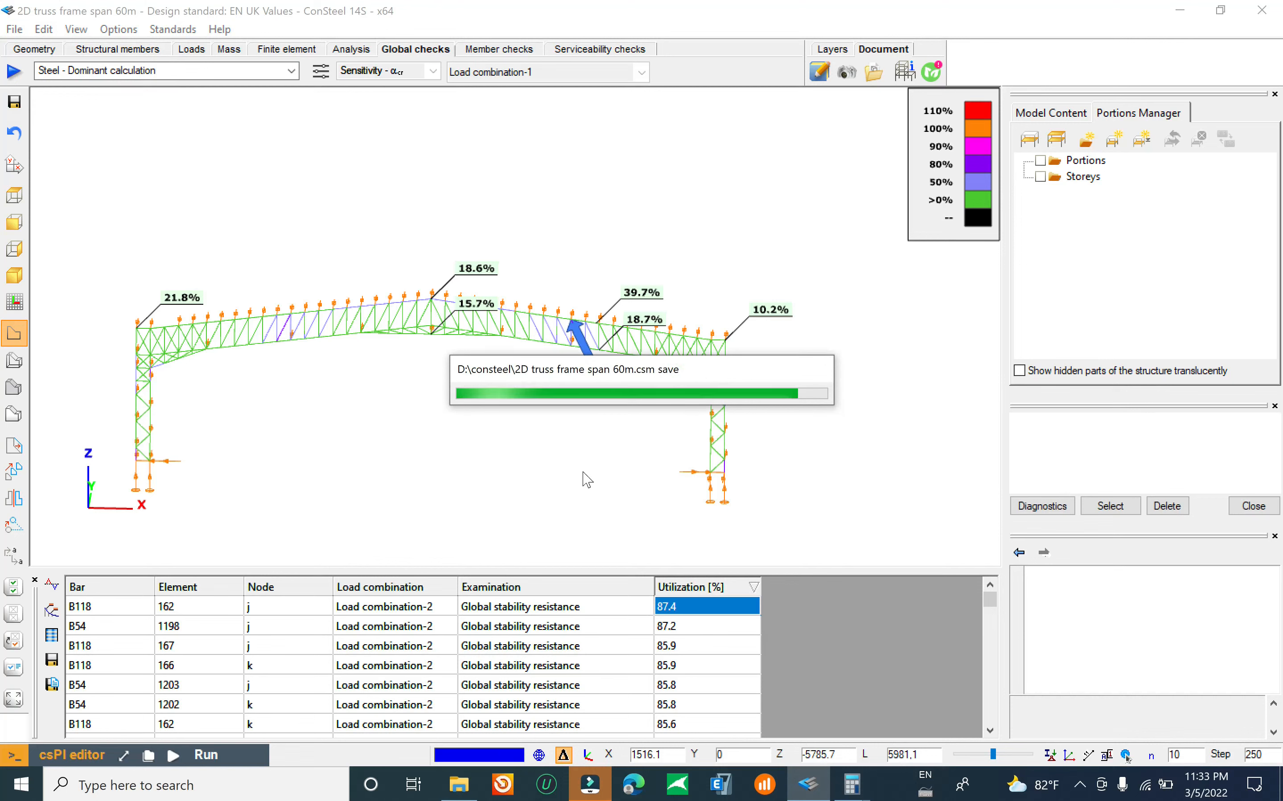
Step: Examine member utilizations at both column-to-rafter haunches and along the right rafter's diagonals
{"action": "scroll", "coordinate": [429, 403], "scroll_direction": "up", "scroll_amount": 5}
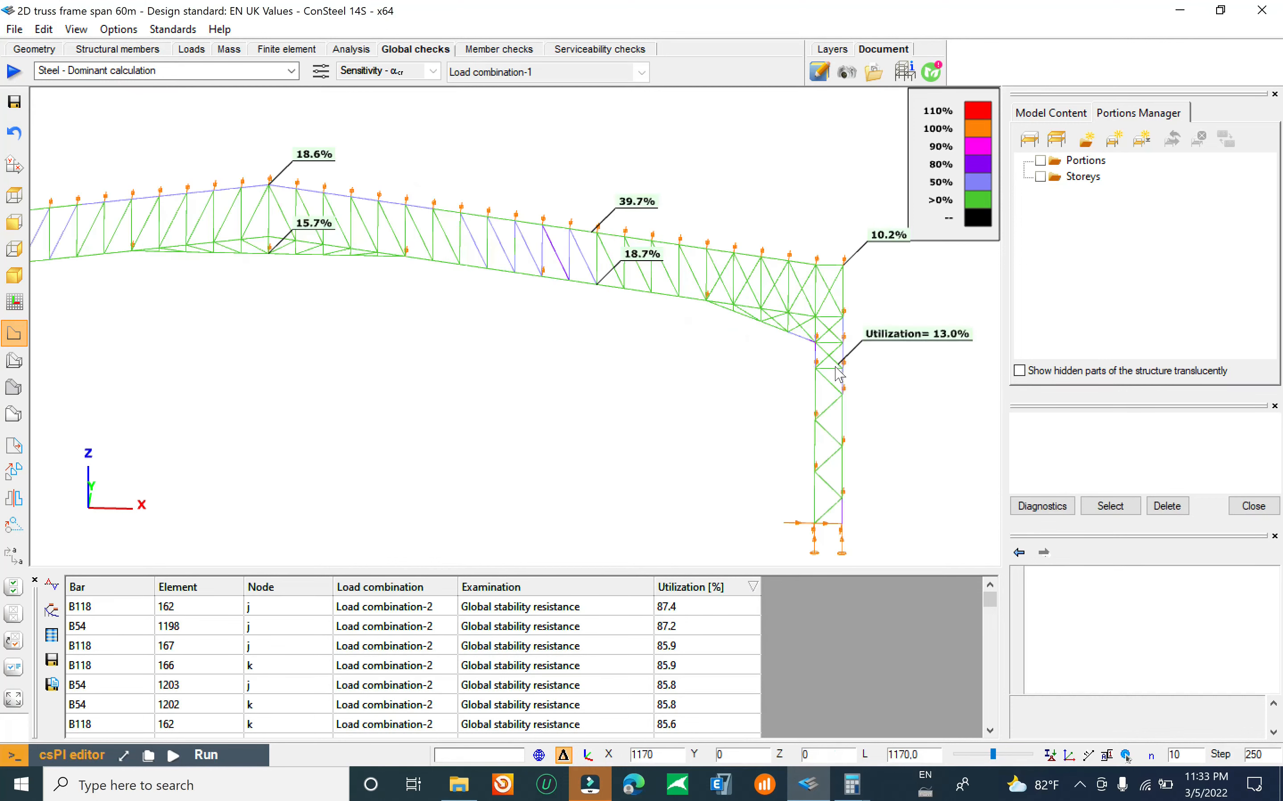
{"action": "middle_click_drag", "start_coordinate": [839, 358], "coordinate": [475, 315]}
{"action": "scroll", "coordinate": [544, 298], "scroll_direction": "up", "scroll_amount": 3}
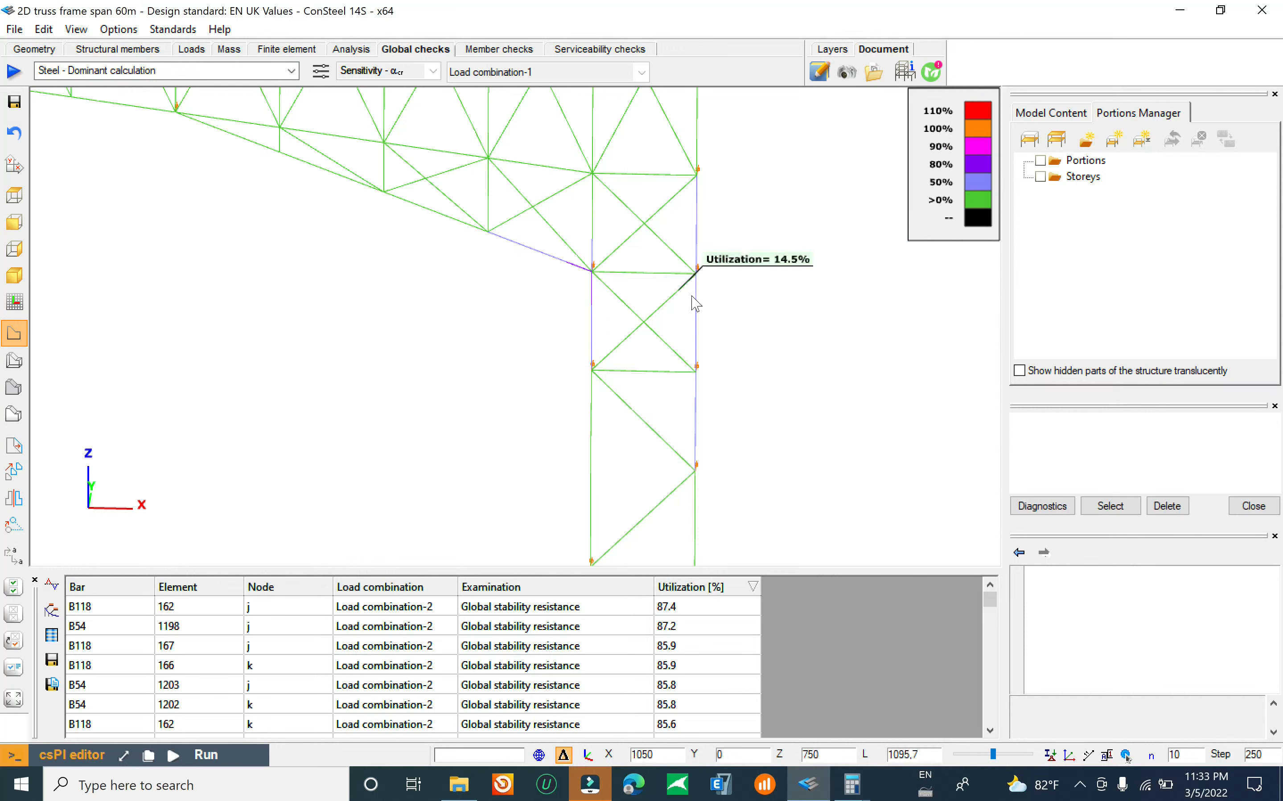
{"action": "scroll", "coordinate": [745, 316], "scroll_direction": "down", "scroll_amount": 3}
{"action": "scroll", "coordinate": [745, 316], "scroll_direction": "down", "scroll_amount": 3}
{"action": "middle_click_drag", "start_coordinate": [344, 326], "coordinate": [785, 348]}
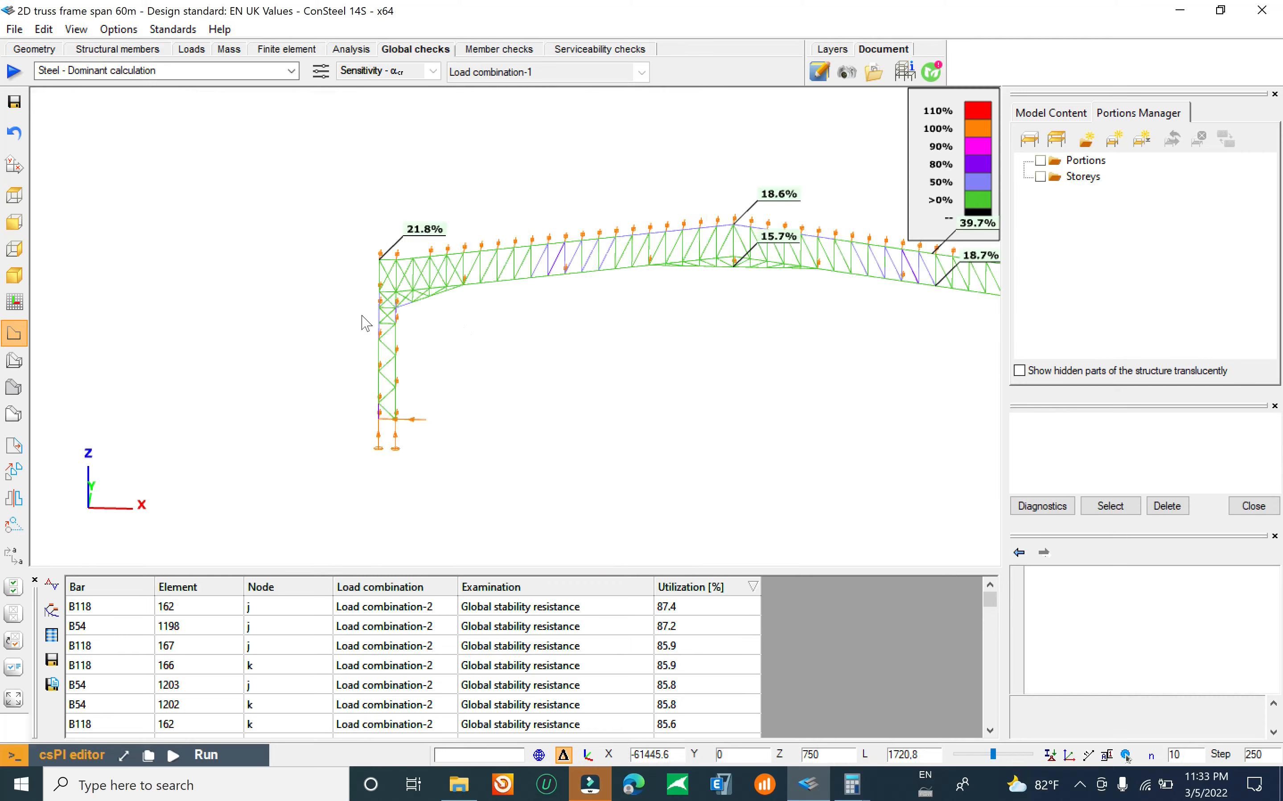
{"action": "scroll", "coordinate": [372, 303], "scroll_direction": "up", "scroll_amount": 6}
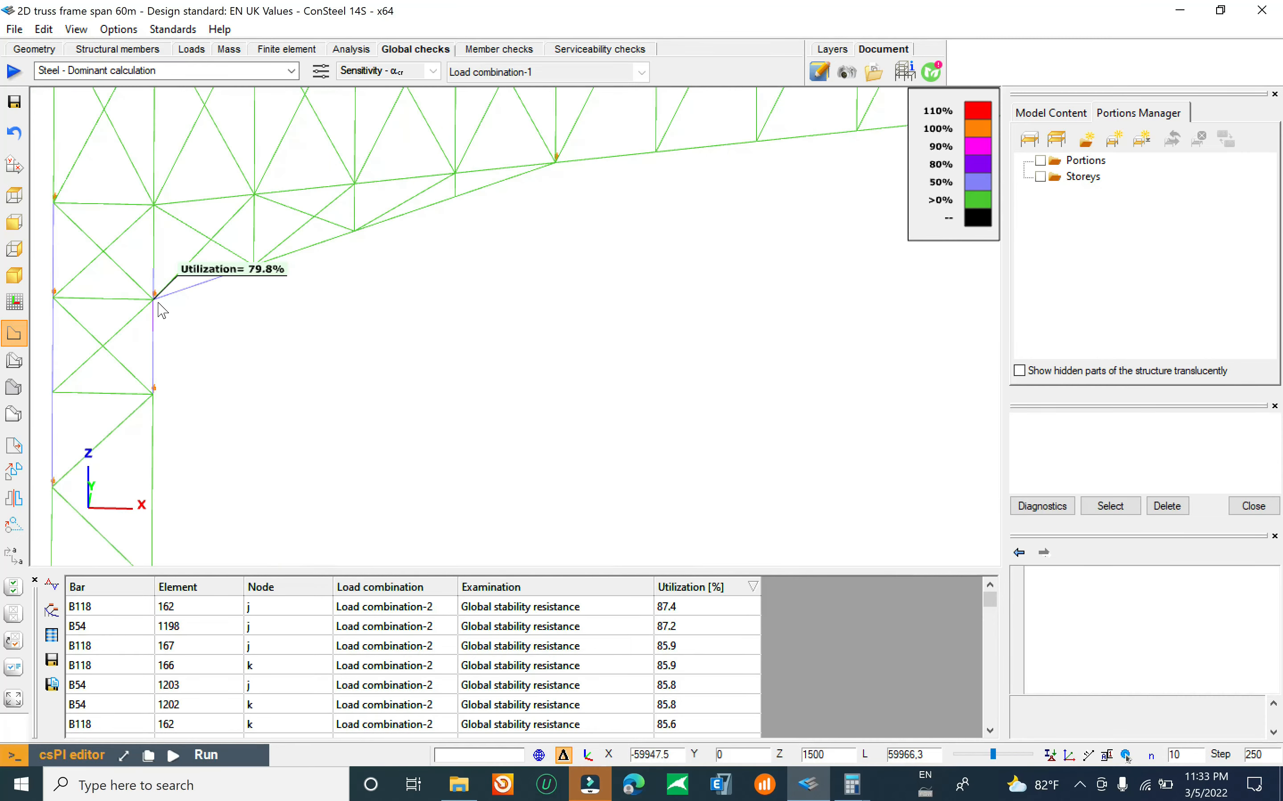
{"action": "scroll", "coordinate": [161, 310], "scroll_direction": "down", "scroll_amount": 5}
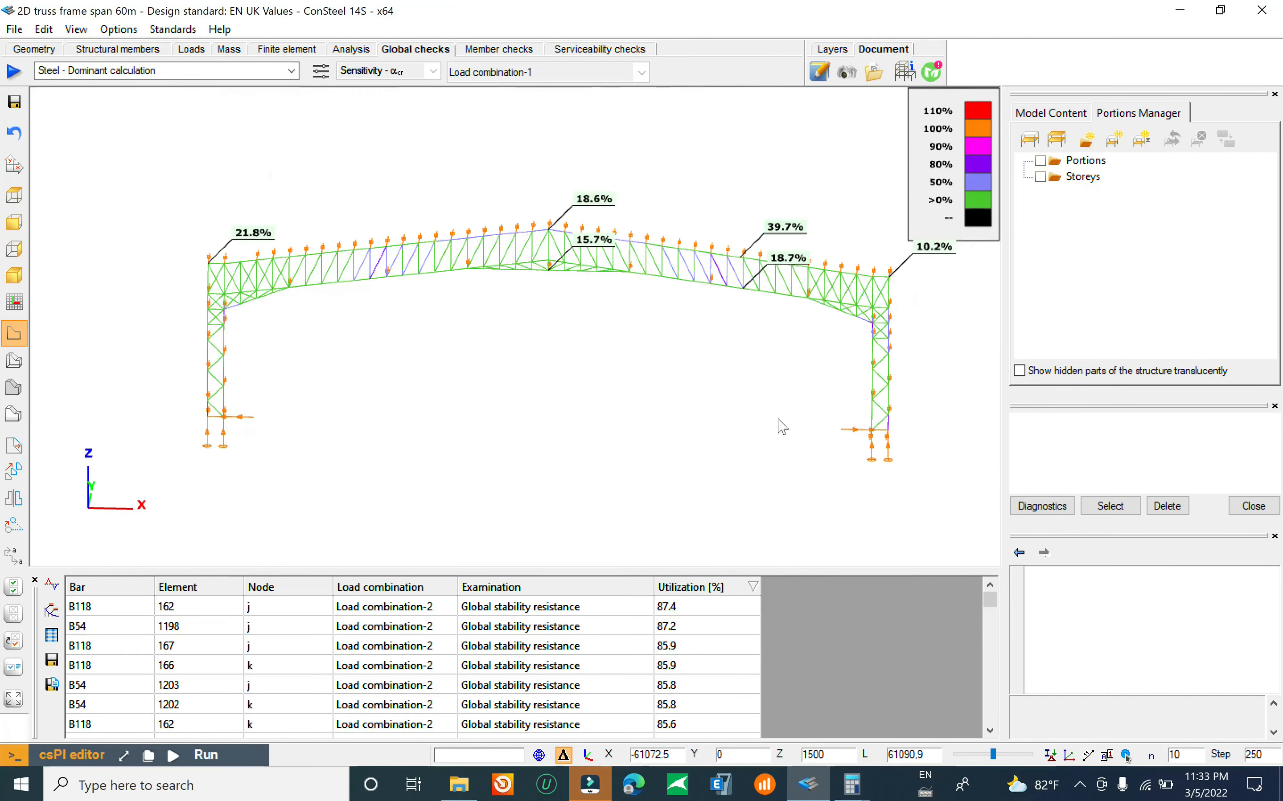
{"action": "scroll", "coordinate": [711, 309], "scroll_direction": "up", "scroll_amount": 5}
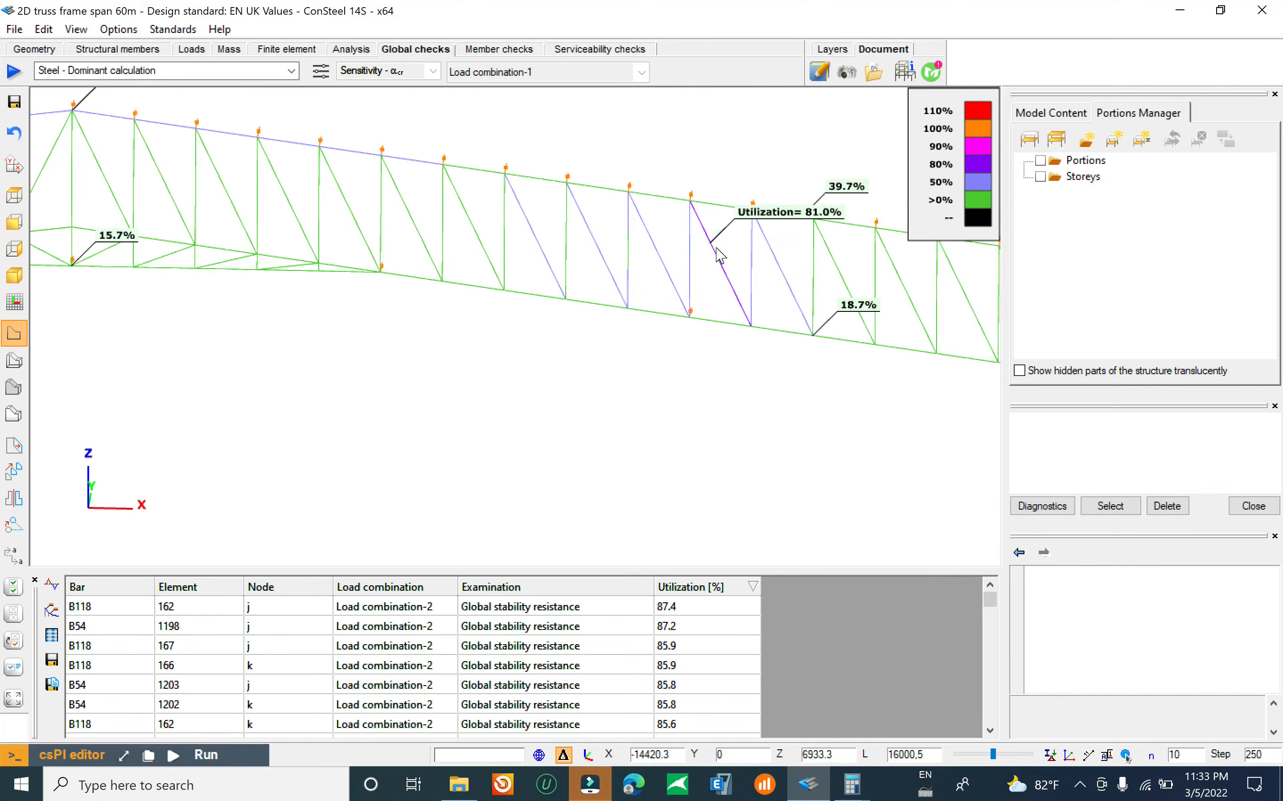
{"action": "scroll", "coordinate": [719, 256], "scroll_direction": "down", "scroll_amount": 3}
{"action": "scroll", "coordinate": [689, 244], "scroll_direction": "up", "scroll_amount": 3}
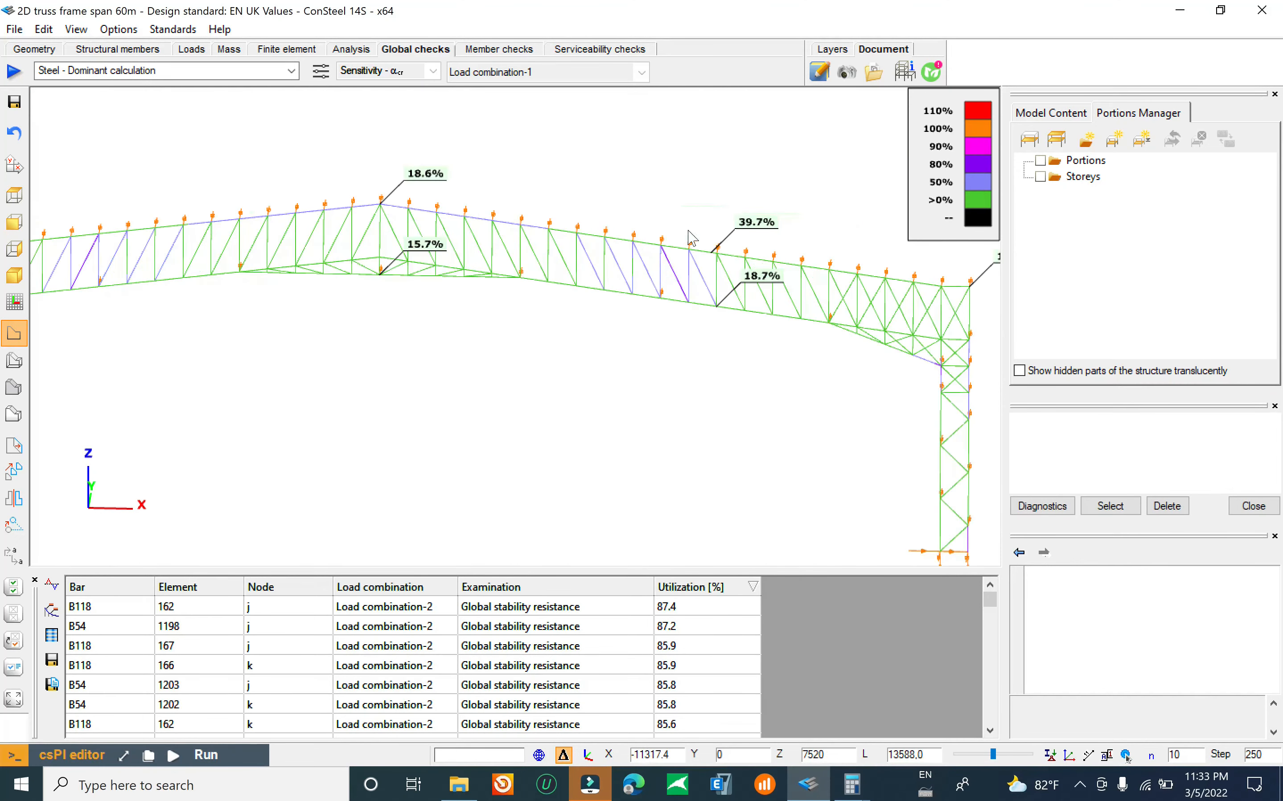
Step: Locate the table's highest-utilization element on the right rafter and select its diagonal to inspect the bar properties
{"action": "left_click", "coordinate": [682, 607]}
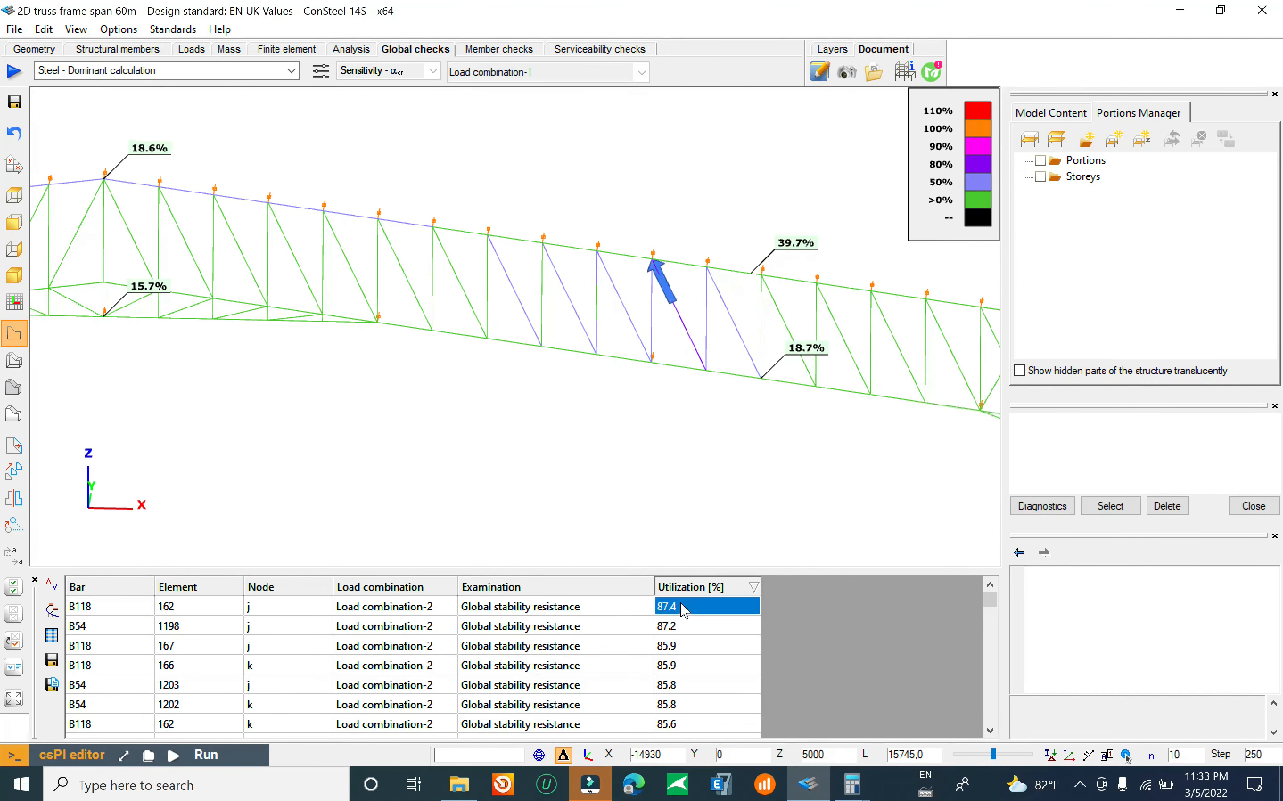
{"action": "scroll", "coordinate": [732, 250], "scroll_direction": "up", "scroll_amount": 4}
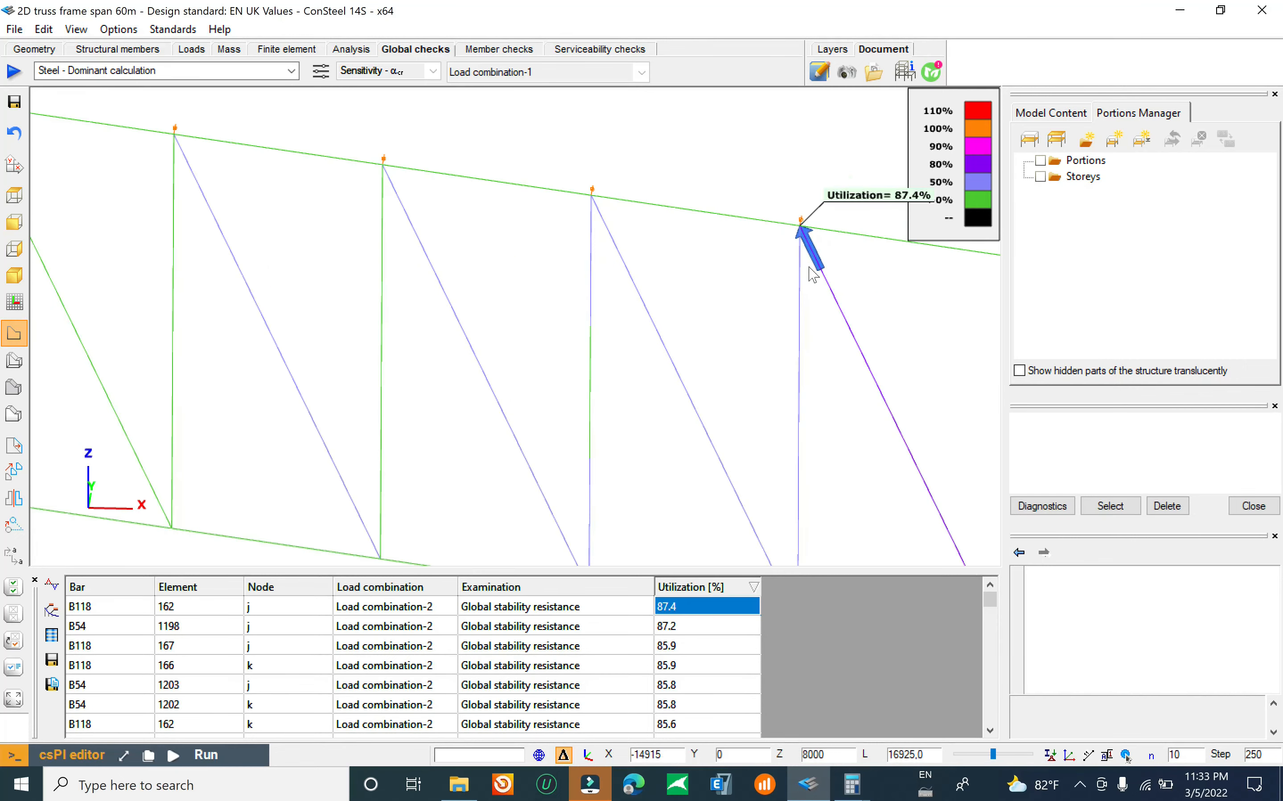
{"action": "middle_click_drag", "start_coordinate": [809, 254], "coordinate": [467, 192]}
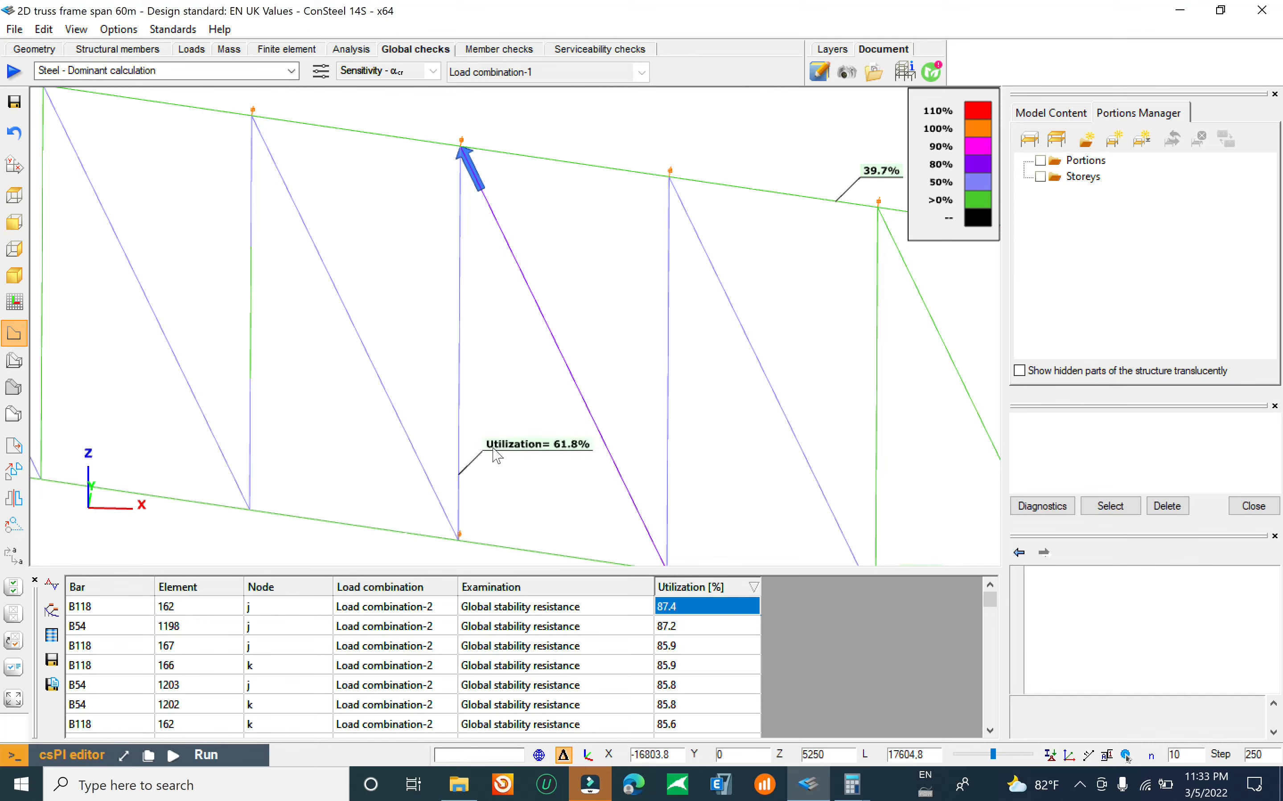
{"action": "left_click", "coordinate": [534, 403]}
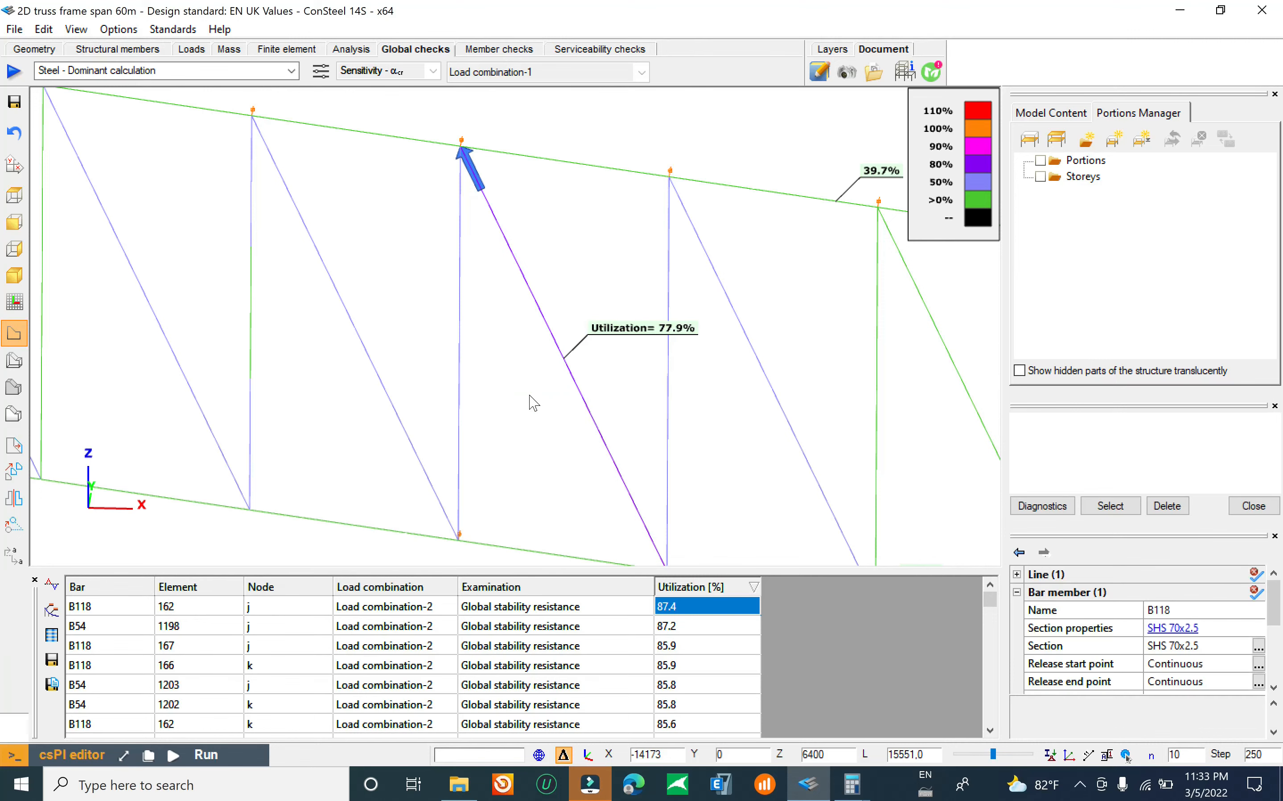
{"action": "mouse_move", "coordinate": [466, 153]}
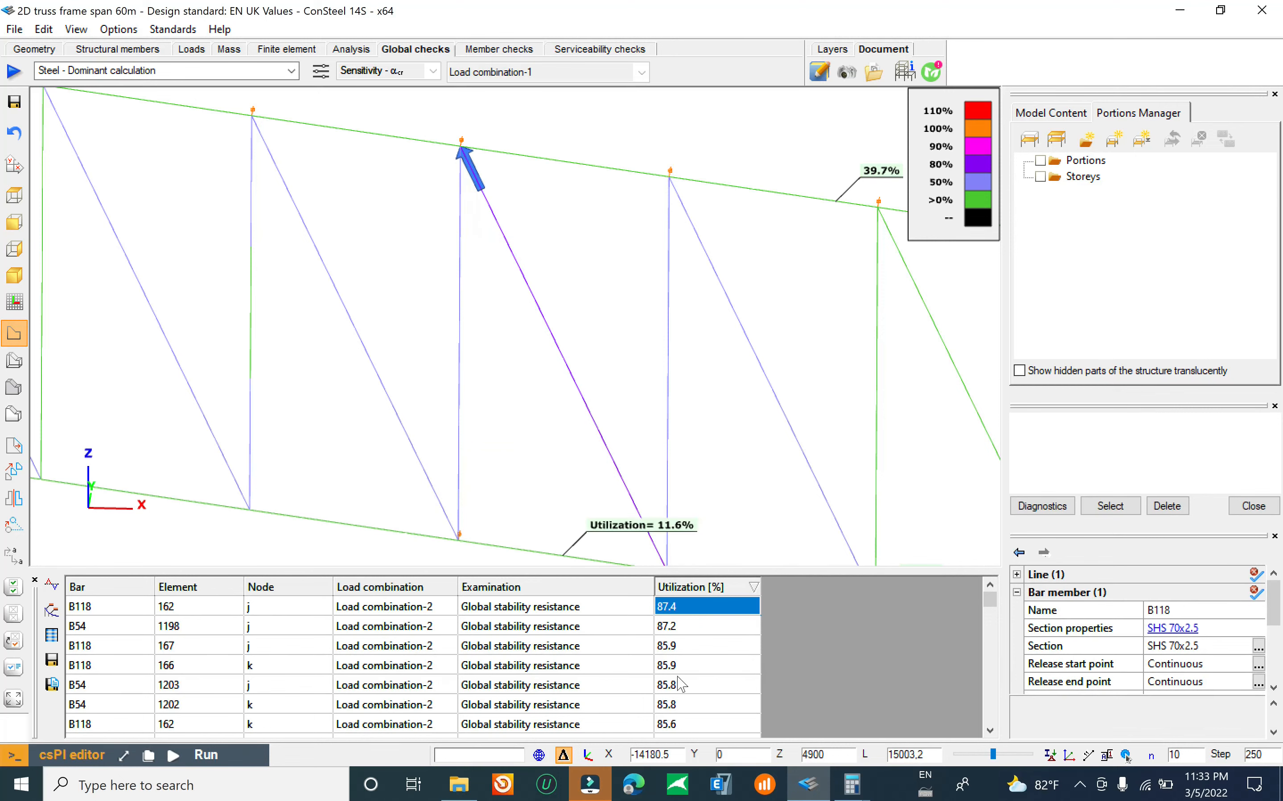
Step: Review the next entries in the utilization table and inspect the color-coded utilization across the whole frame toward the right column
{"action": "scroll", "coordinate": [699, 617], "scroll_direction": "down", "scroll_amount": 3}
{"action": "scroll", "coordinate": [421, 306], "scroll_direction": "down", "scroll_amount": 5}
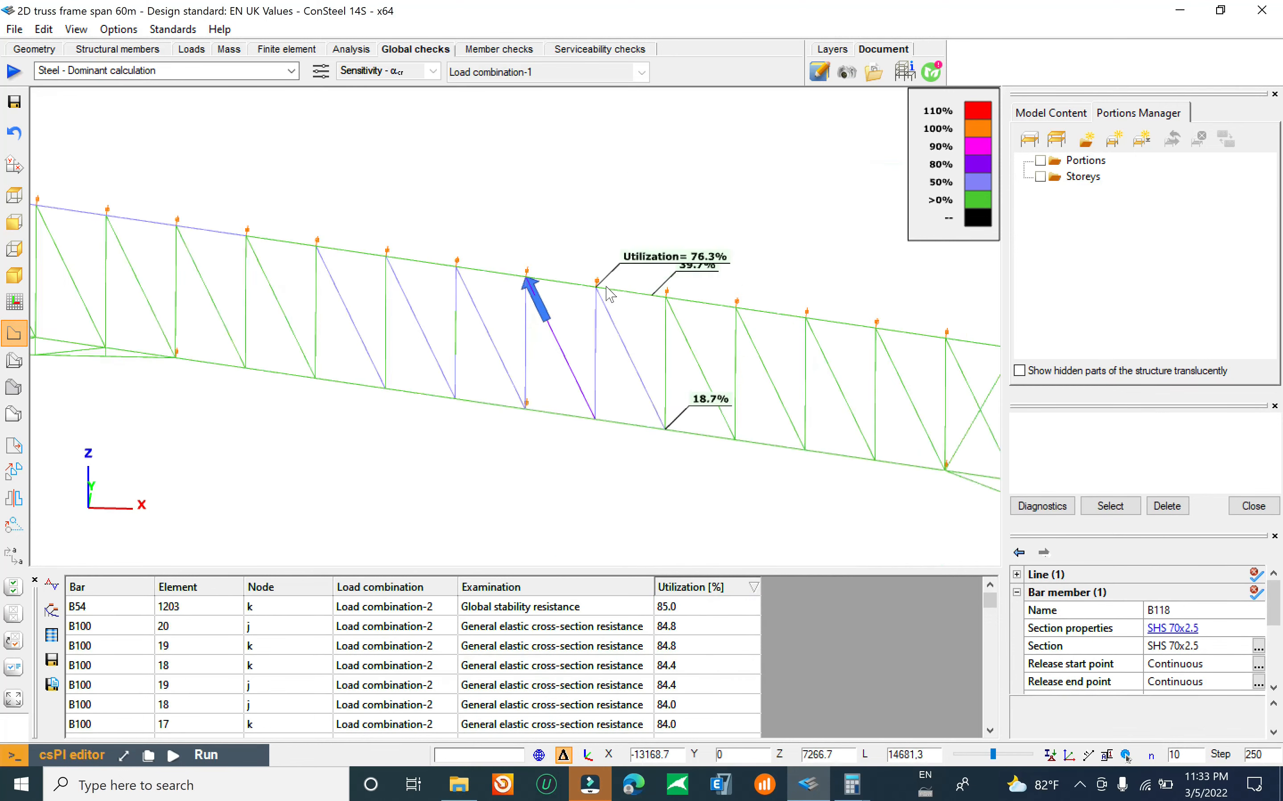
{"action": "middle_click_drag", "start_coordinate": [448, 310], "coordinate": [714, 324]}
{"action": "middle_click_drag", "start_coordinate": [65, 374], "coordinate": [229, 317]}
{"action": "scroll", "coordinate": [342, 366], "scroll_direction": "down", "scroll_amount": 4}
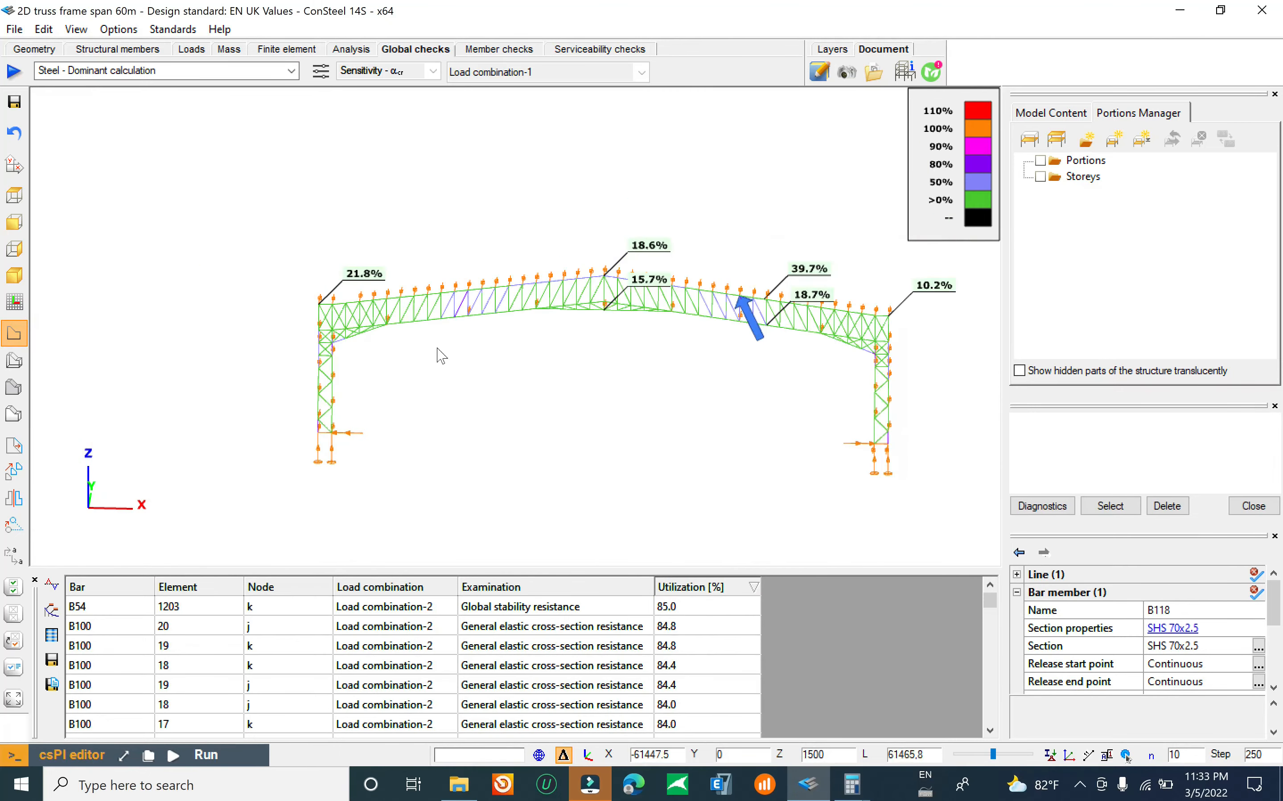
{"action": "middle_click_drag", "start_coordinate": [540, 338], "coordinate": [451, 347]}
{"action": "scroll", "coordinate": [813, 425], "scroll_direction": "up", "scroll_amount": 5}
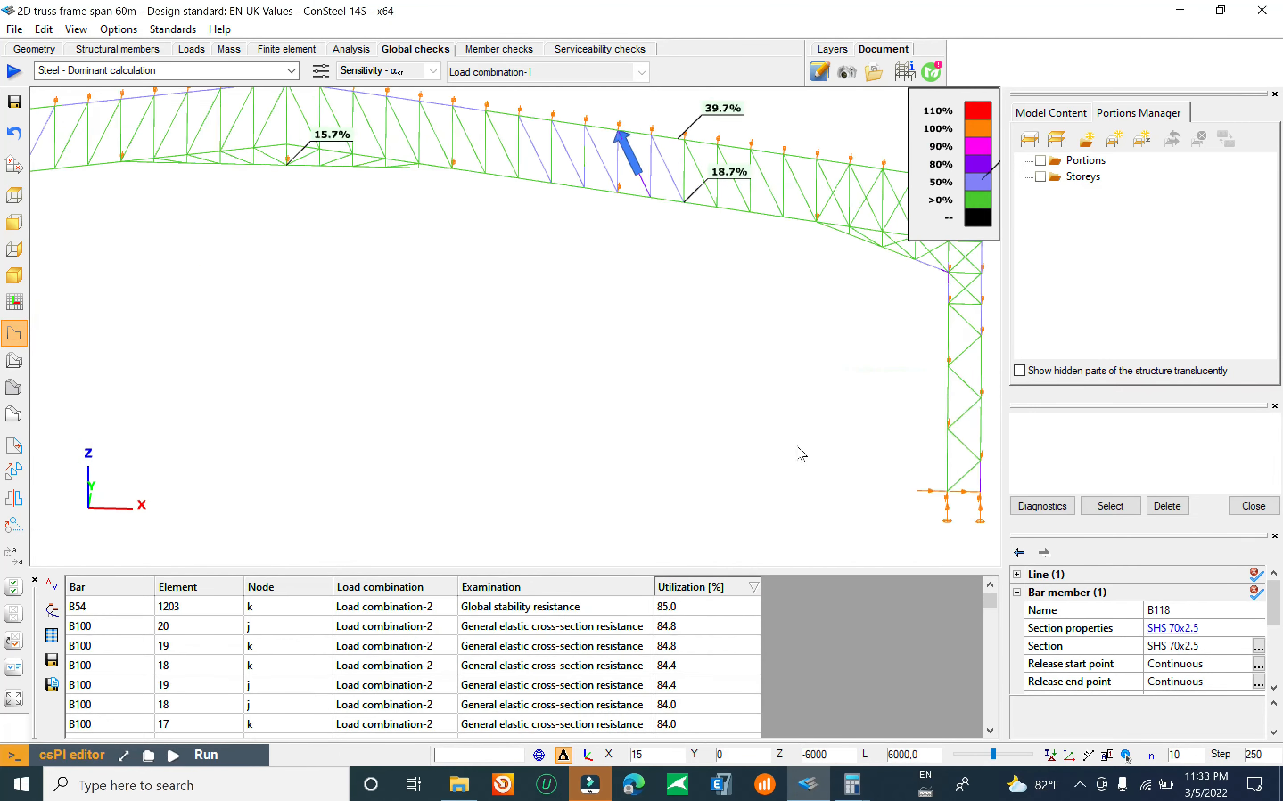
Step: Display the general elastic cross-section resistance results for the whole frame and locate the table's three highest-utilization entries on the model
{"action": "middle_click_drag", "start_coordinate": [798, 447], "coordinate": [738, 447]}
{"action": "scroll", "coordinate": [736, 445], "scroll_direction": "down", "scroll_amount": 4}
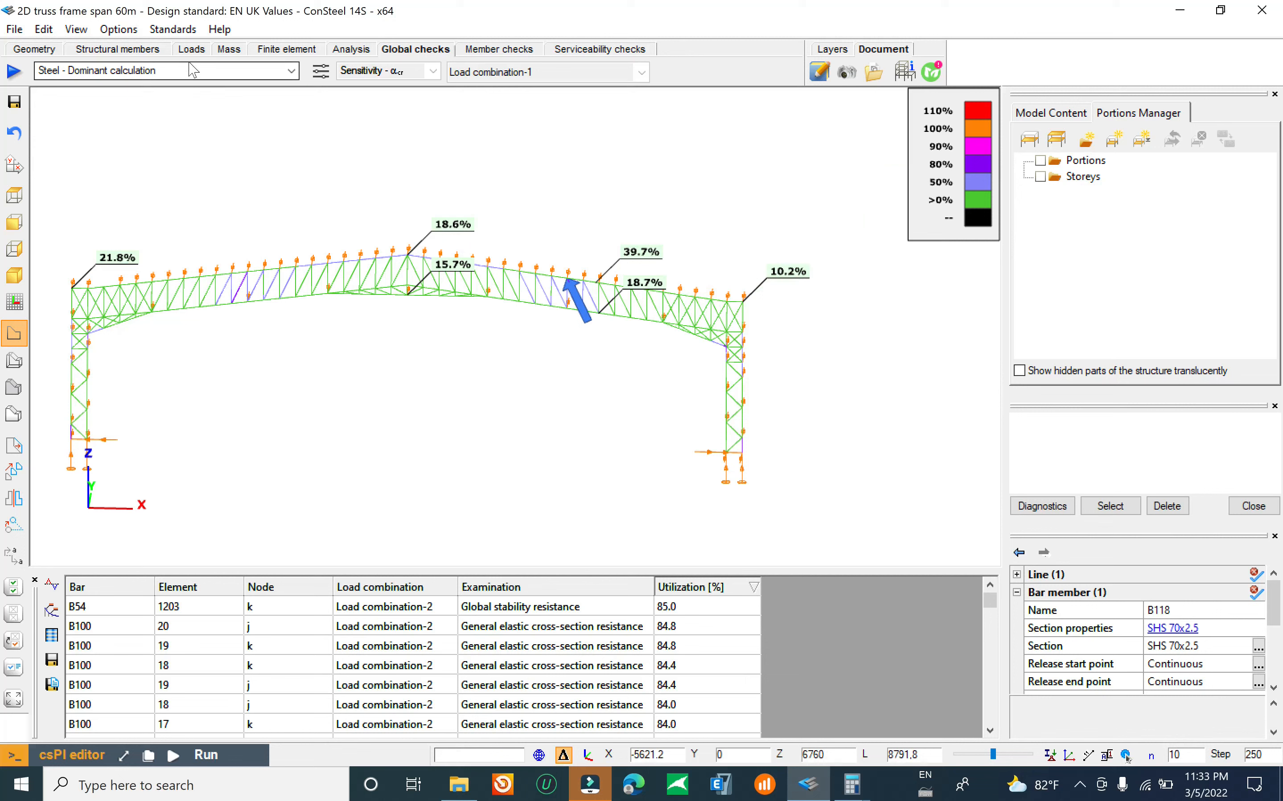
{"action": "left_click", "coordinate": [166, 79]}
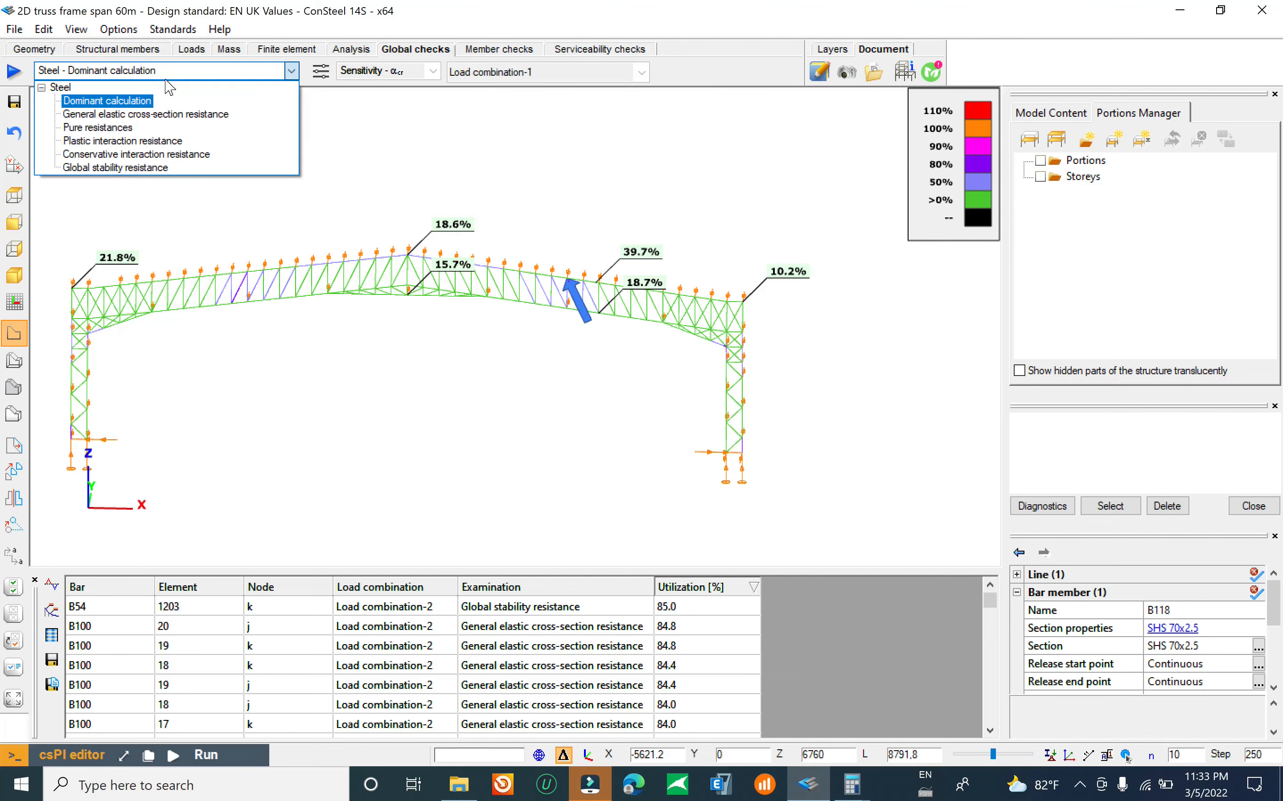
{"action": "left_click", "coordinate": [134, 102]}
{"action": "left_click", "coordinate": [152, 71]}
{"action": "left_click", "coordinate": [130, 112]}
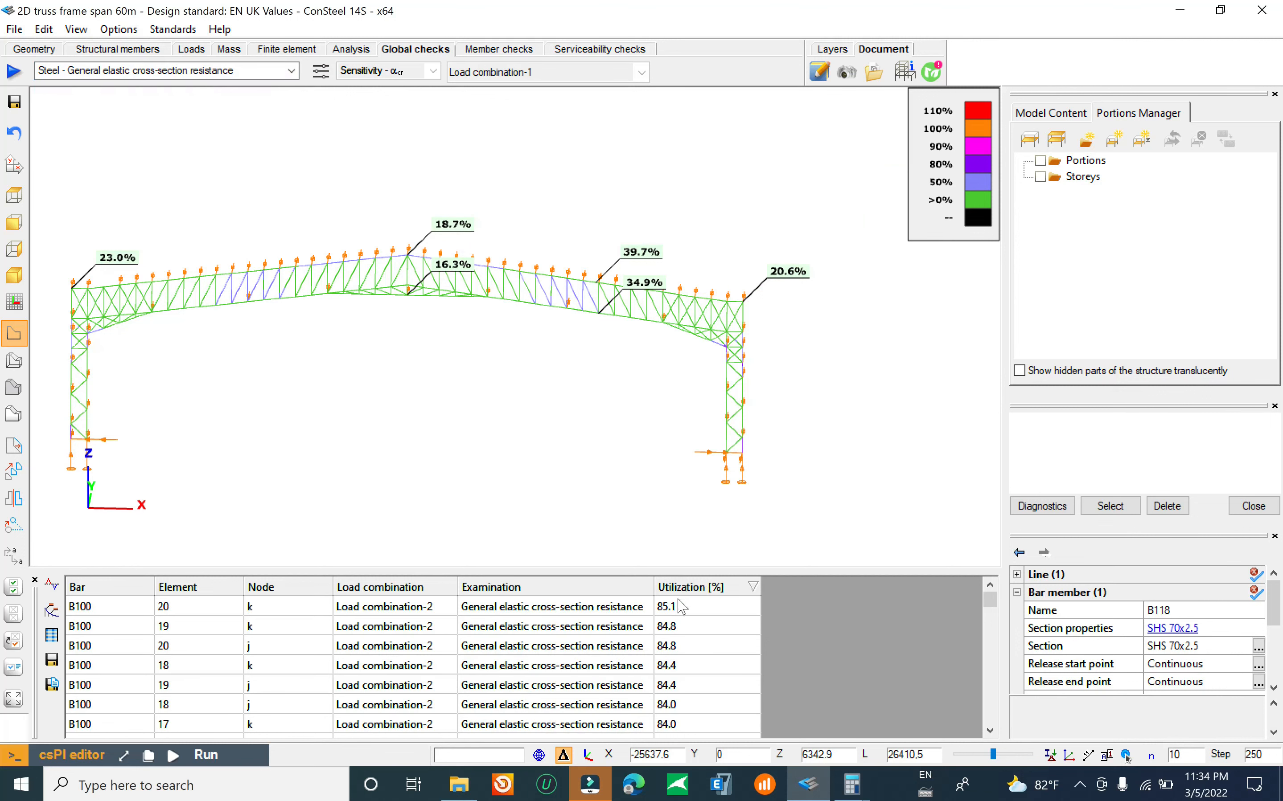
{"action": "left_click", "coordinate": [682, 607]}
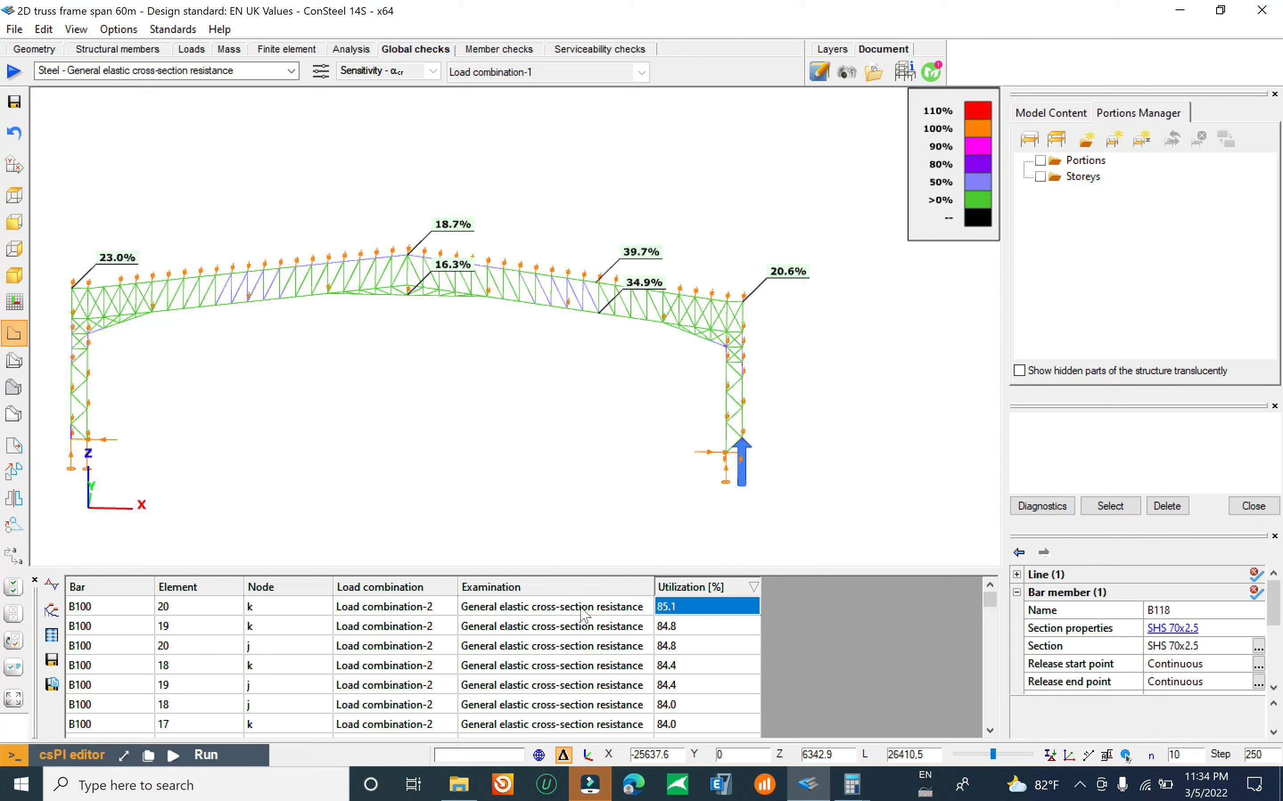
{"action": "left_click", "coordinate": [683, 631]}
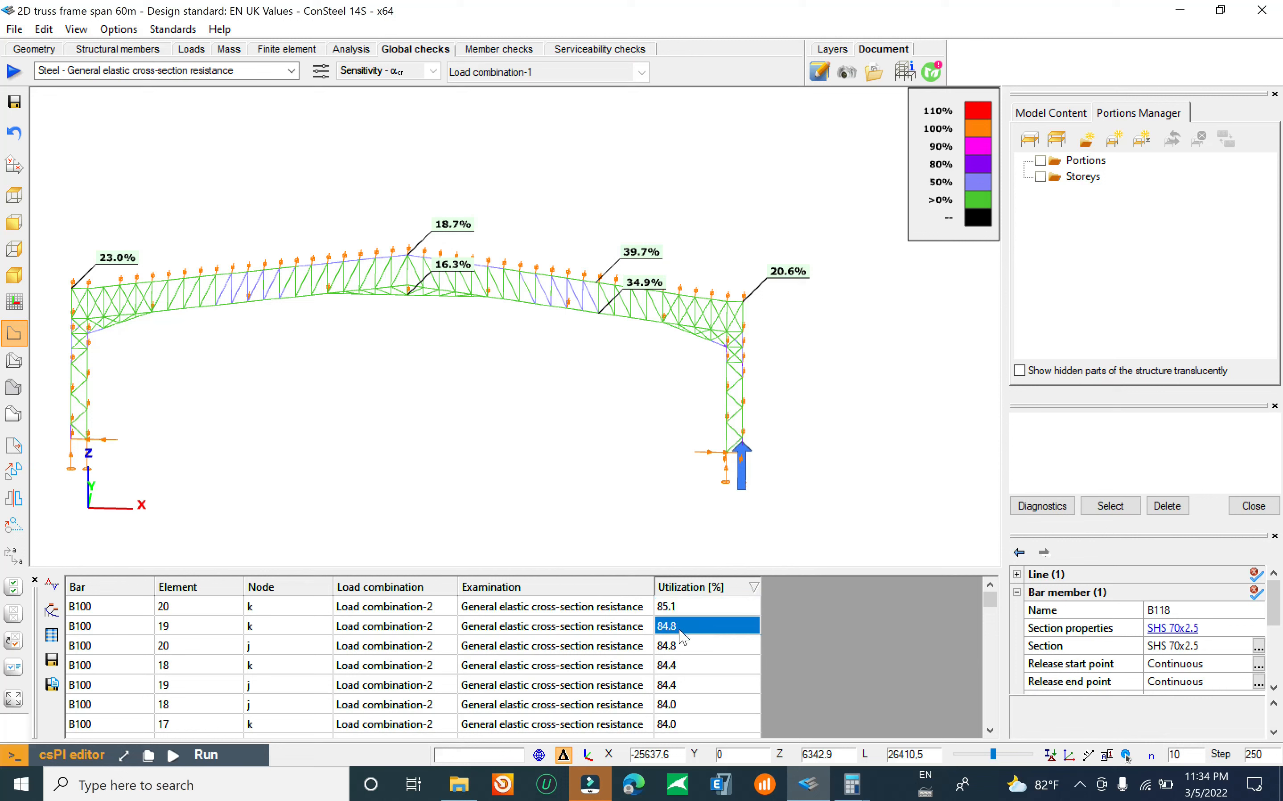
{"action": "left_click", "coordinate": [678, 650]}
Step: View the pure resistances, switch to the plastic interaction resistance results and locate their highest-utilization element on the frame
{"action": "left_click", "coordinate": [143, 70]}
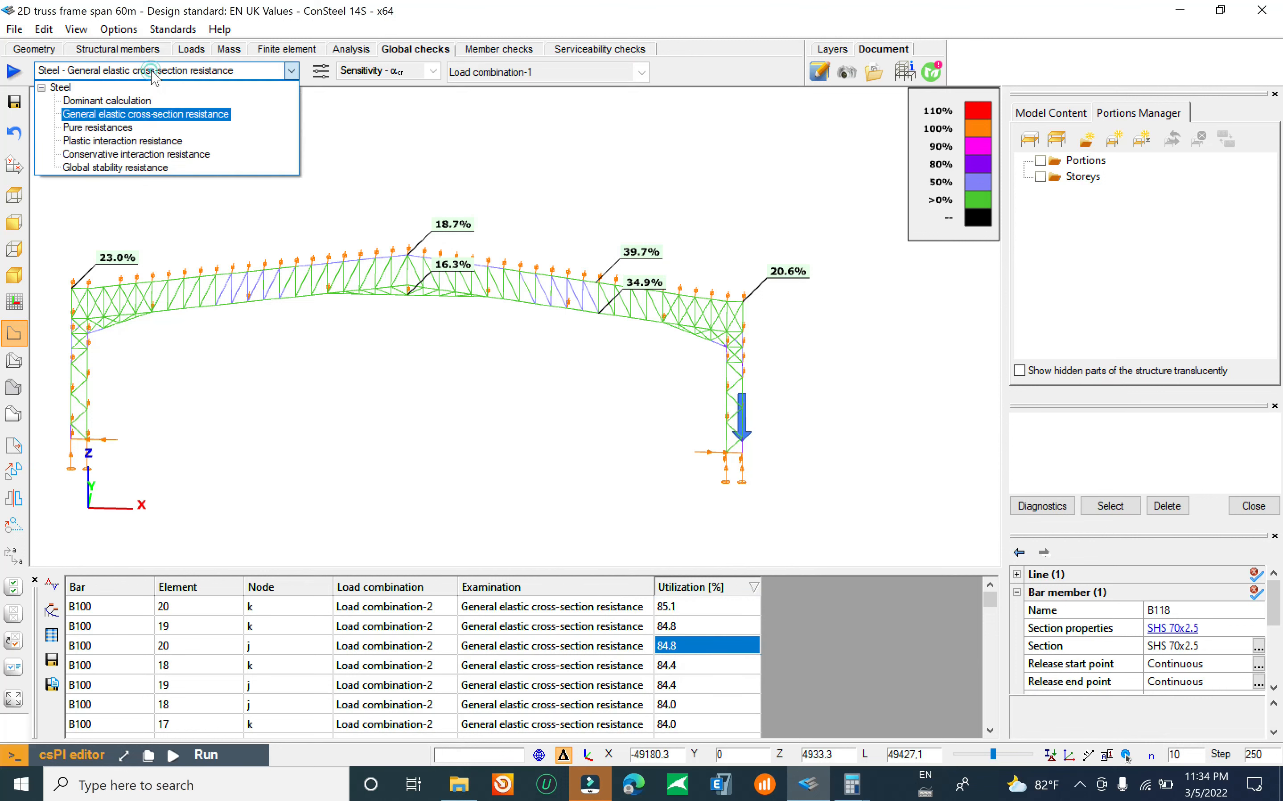
{"action": "left_click", "coordinate": [100, 127]}
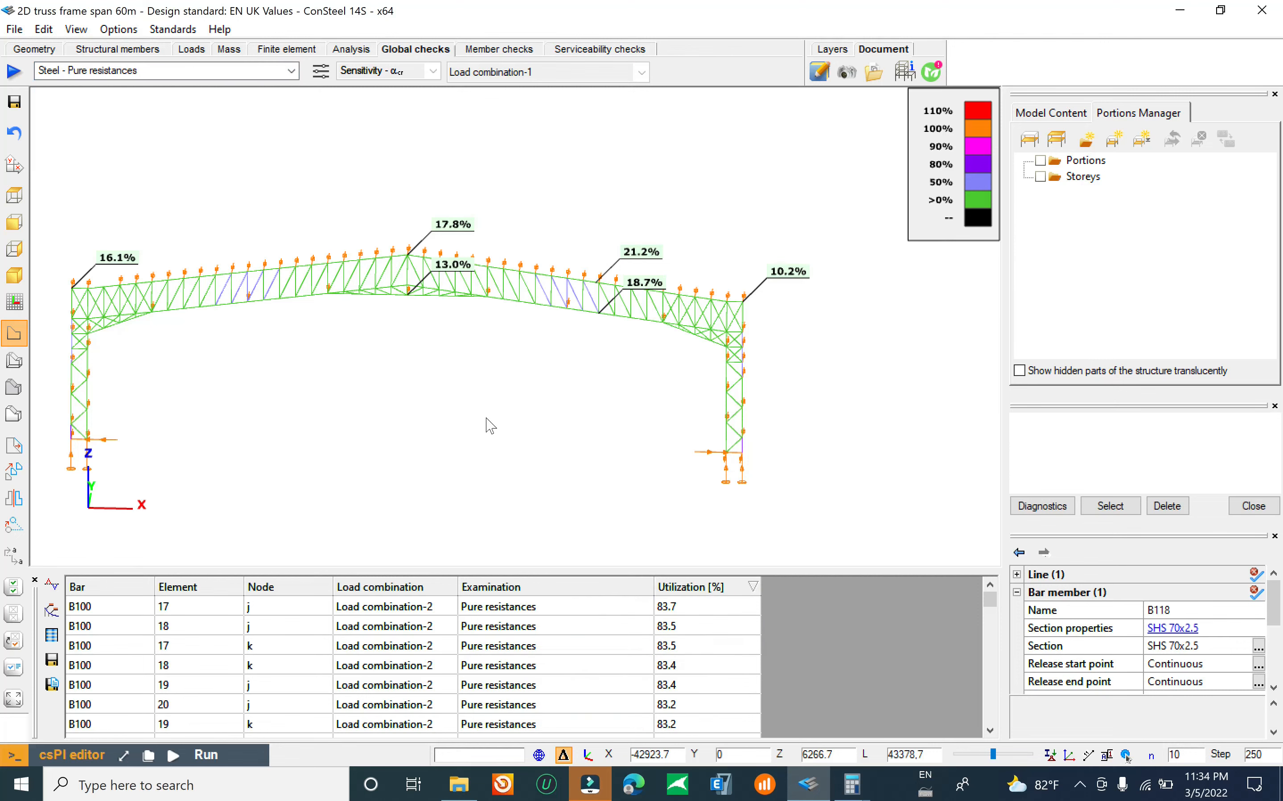
{"action": "left_click", "coordinate": [175, 70]}
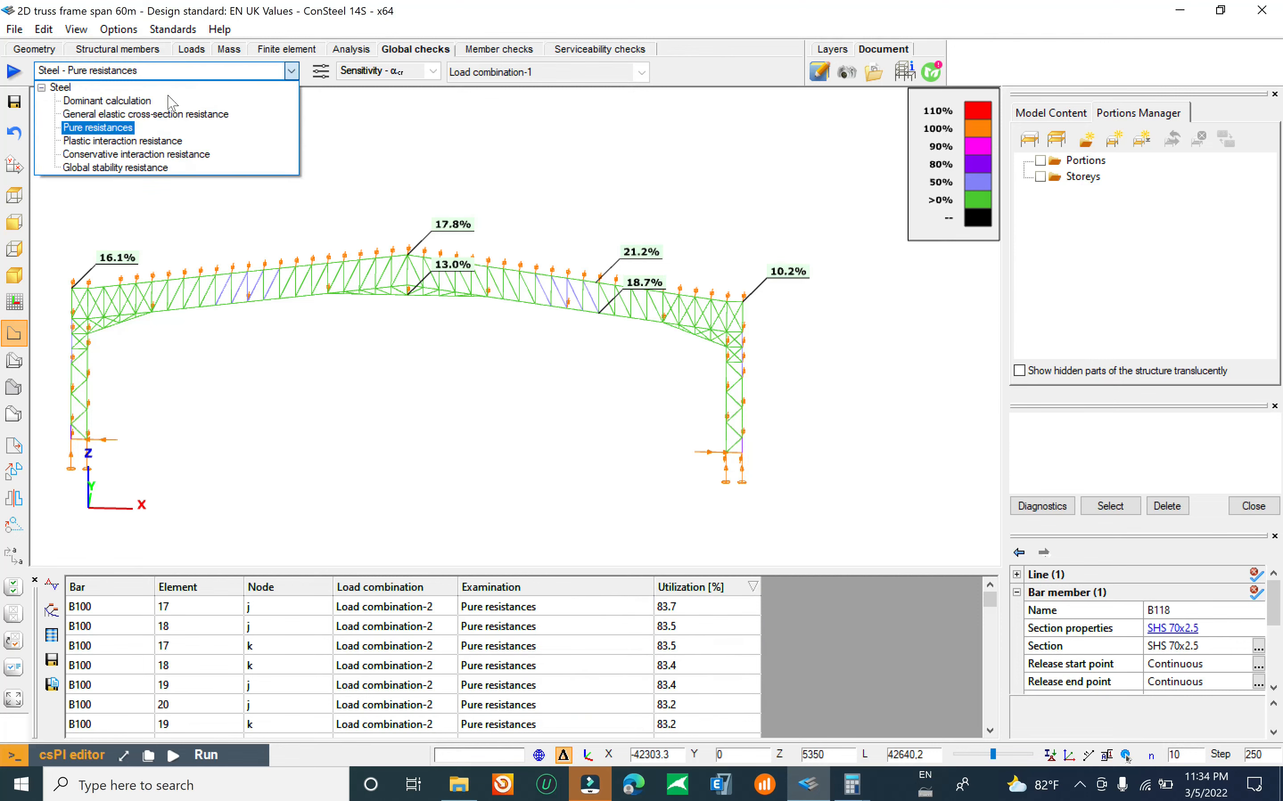
{"action": "left_click", "coordinate": [136, 137]}
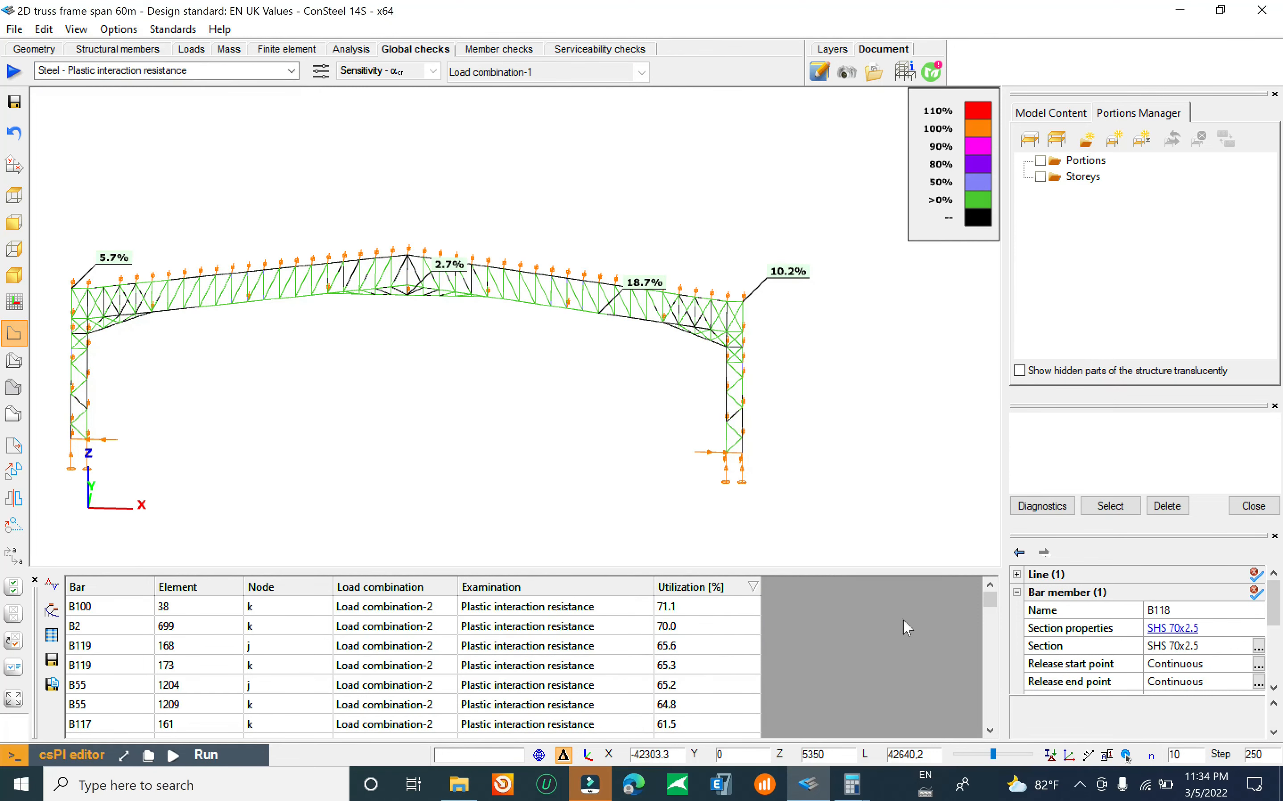
{"action": "middle_click_drag", "start_coordinate": [265, 261], "coordinate": [327, 253]}
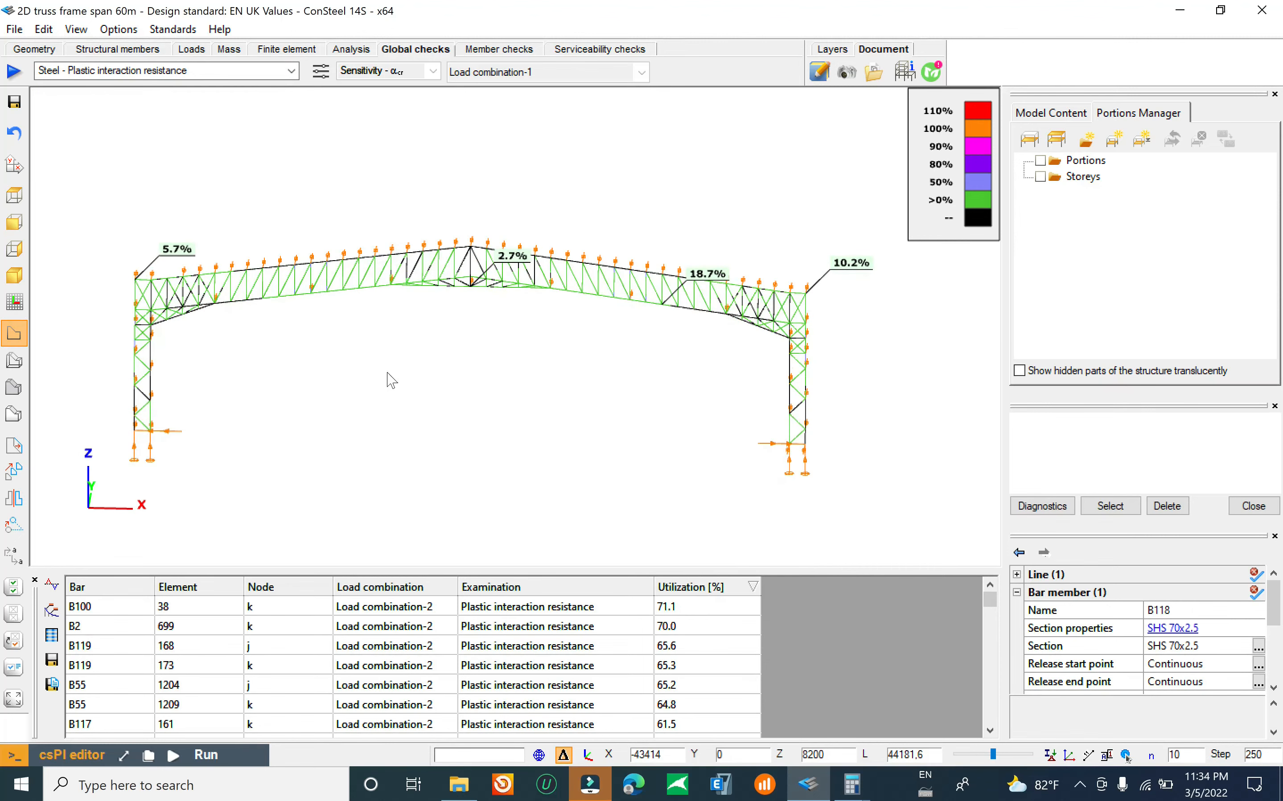
{"action": "left_click", "coordinate": [685, 609]}
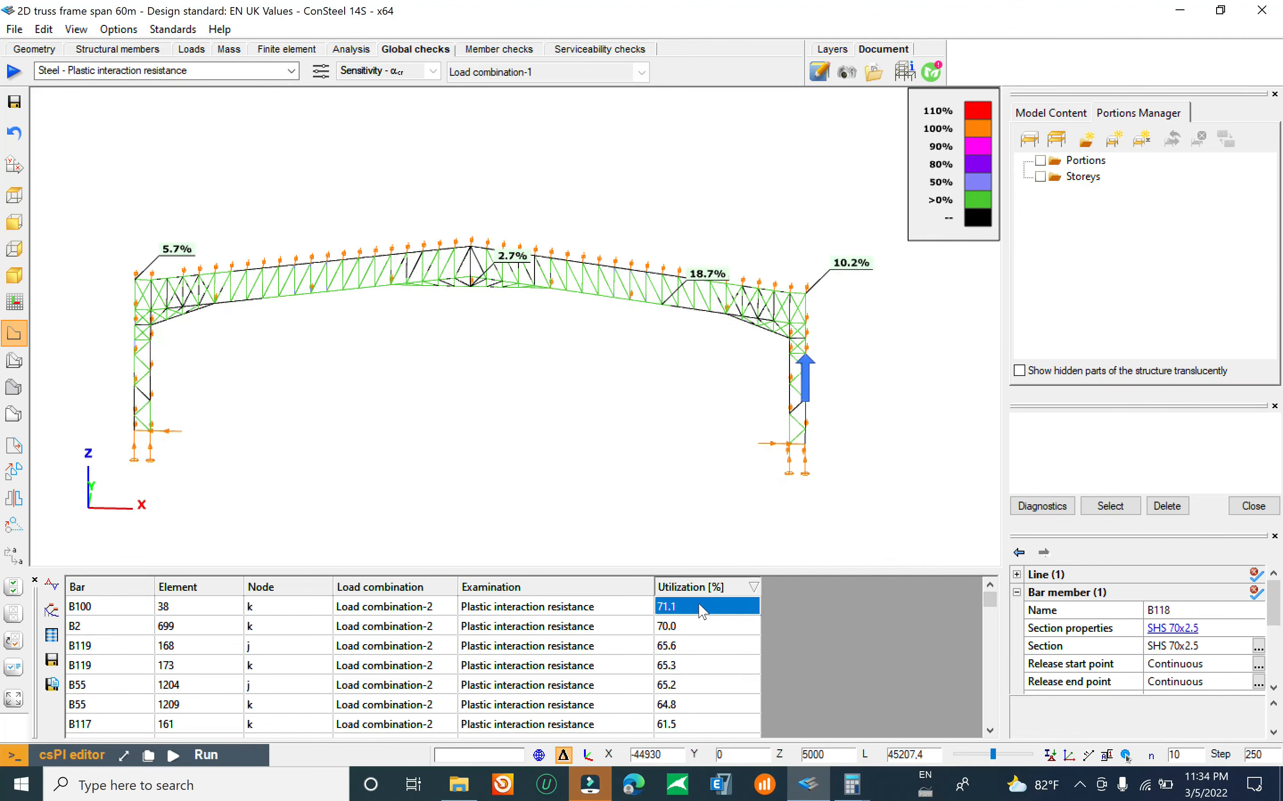
{"action": "middle_click_drag", "start_coordinate": [286, 309], "coordinate": [401, 264]}
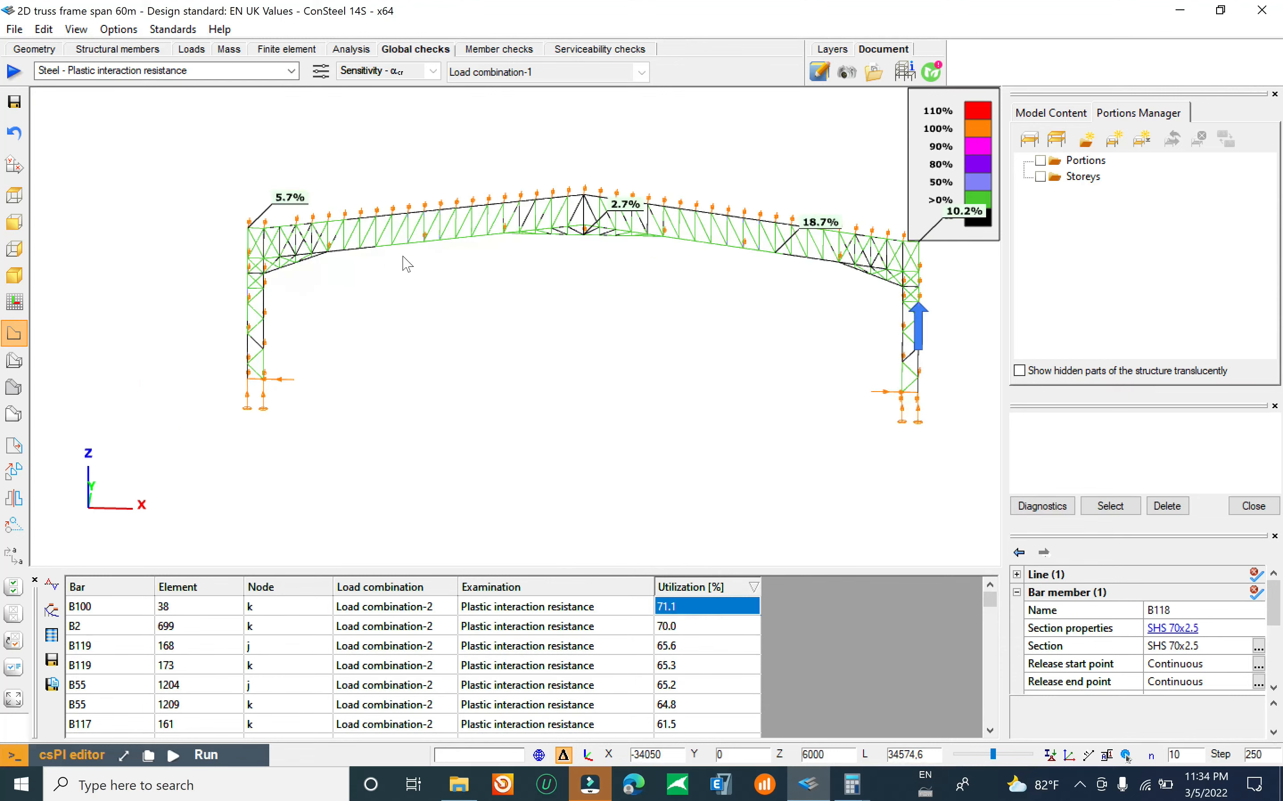
{"action": "scroll", "coordinate": [353, 206], "scroll_direction": "up", "scroll_amount": 5}
{"action": "middle_click_drag", "start_coordinate": [218, 199], "coordinate": [263, 159]}
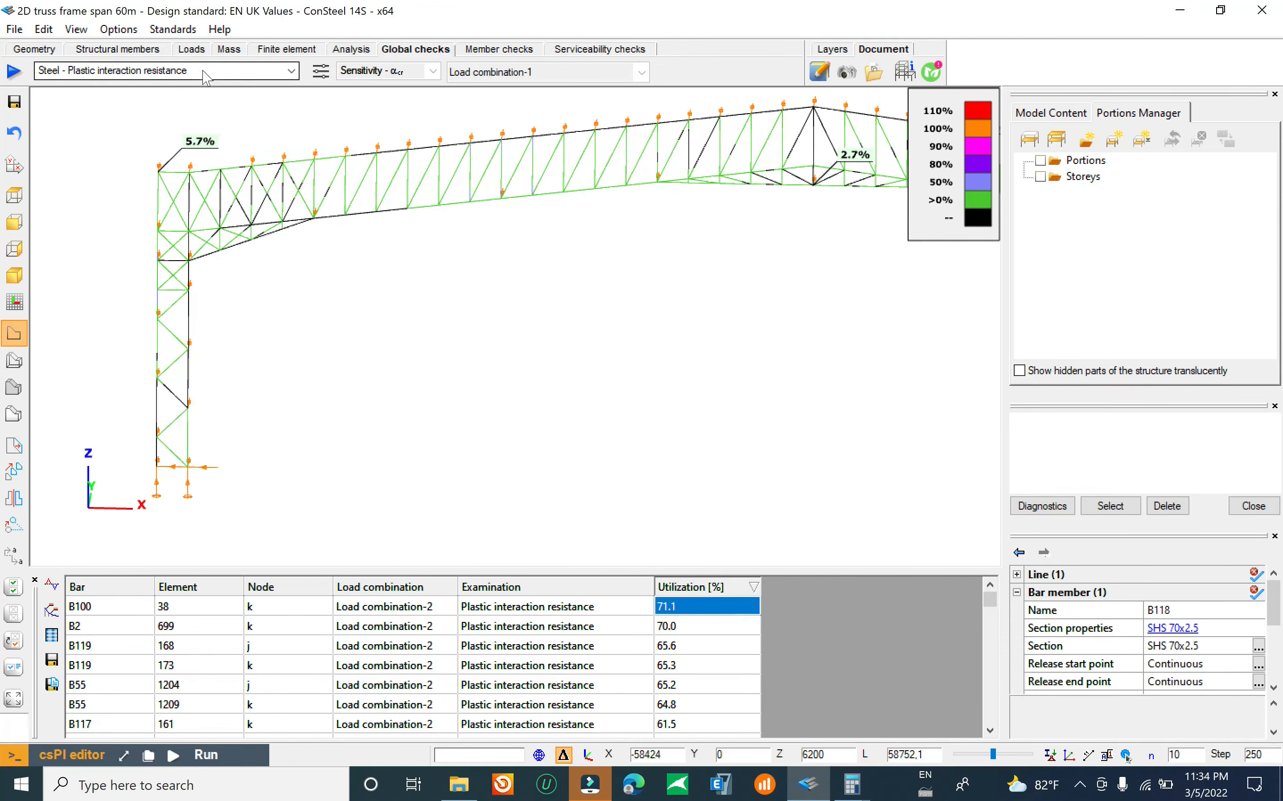
Step: Display the conservative interaction resistance results and locate the table's highest-utilization element on the frame
{"action": "left_click", "coordinate": [291, 71]}
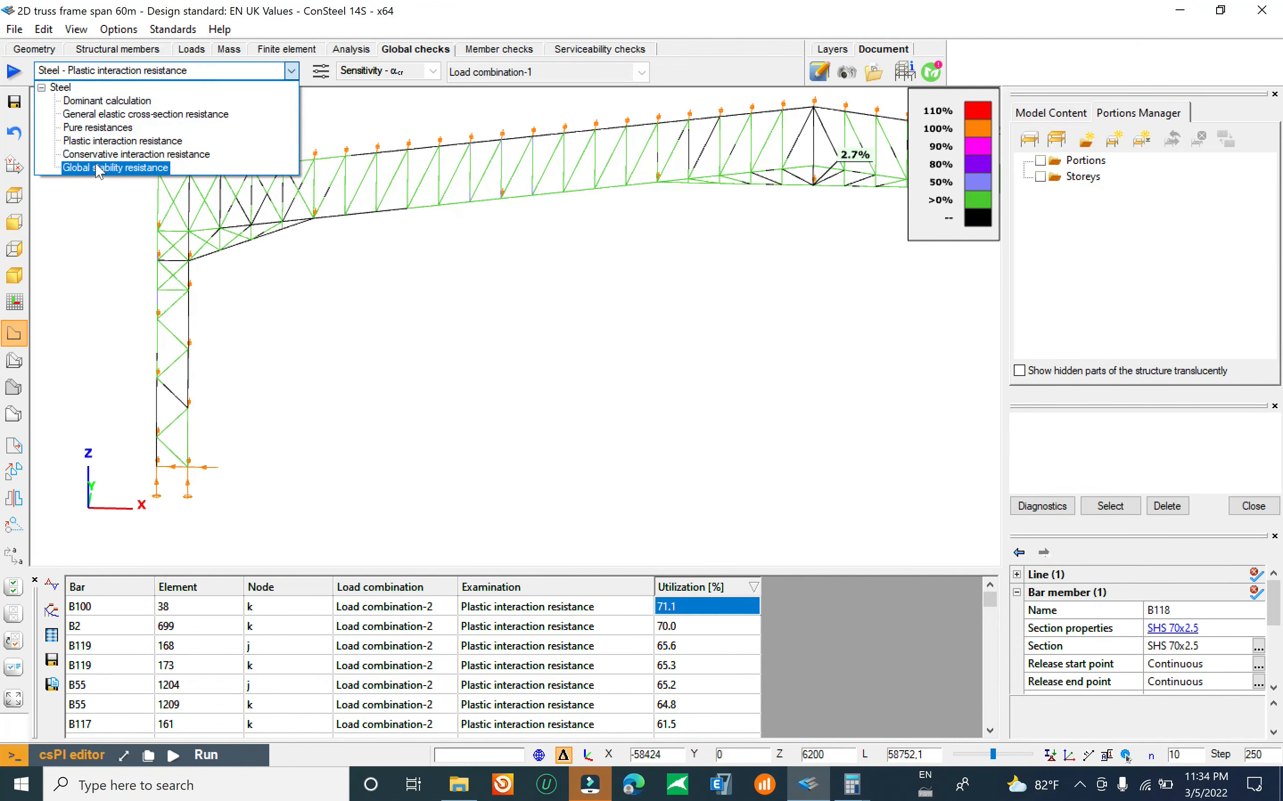
{"action": "left_click", "coordinate": [117, 153]}
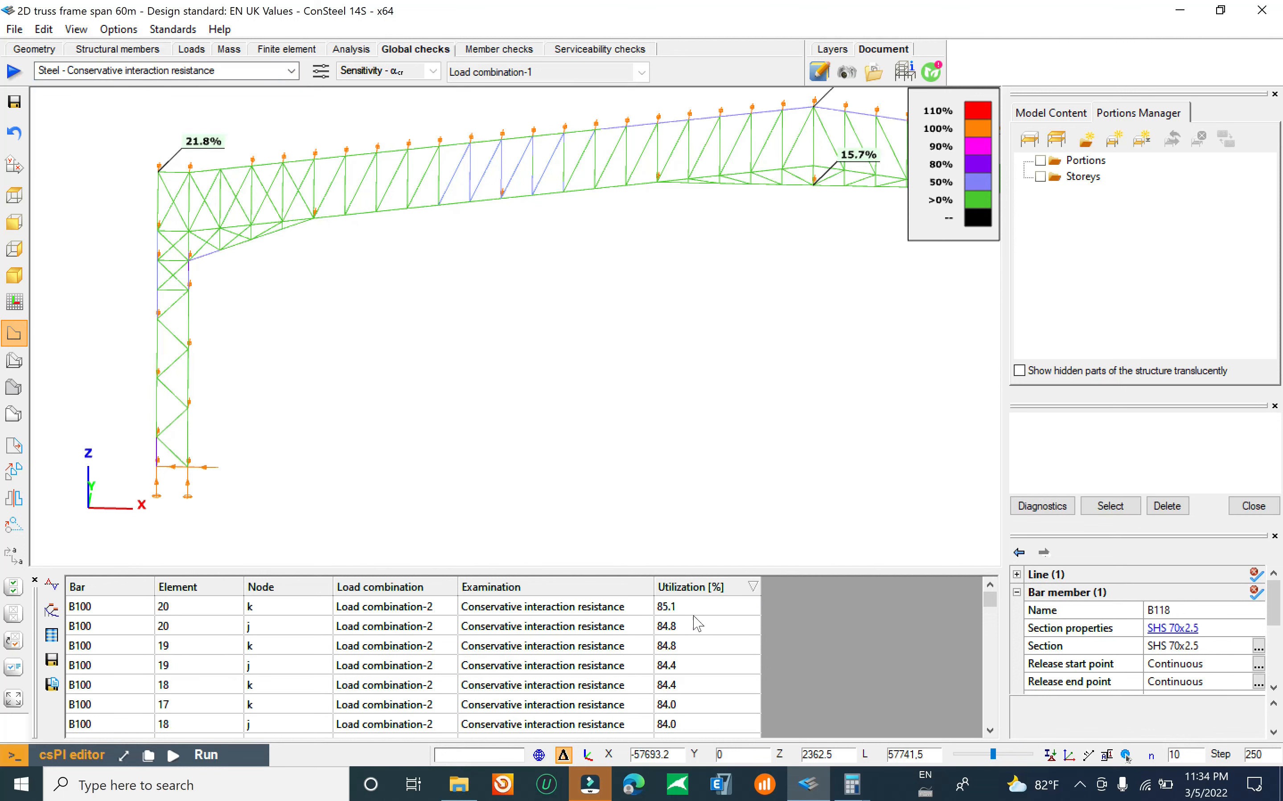
{"action": "left_click", "coordinate": [676, 608]}
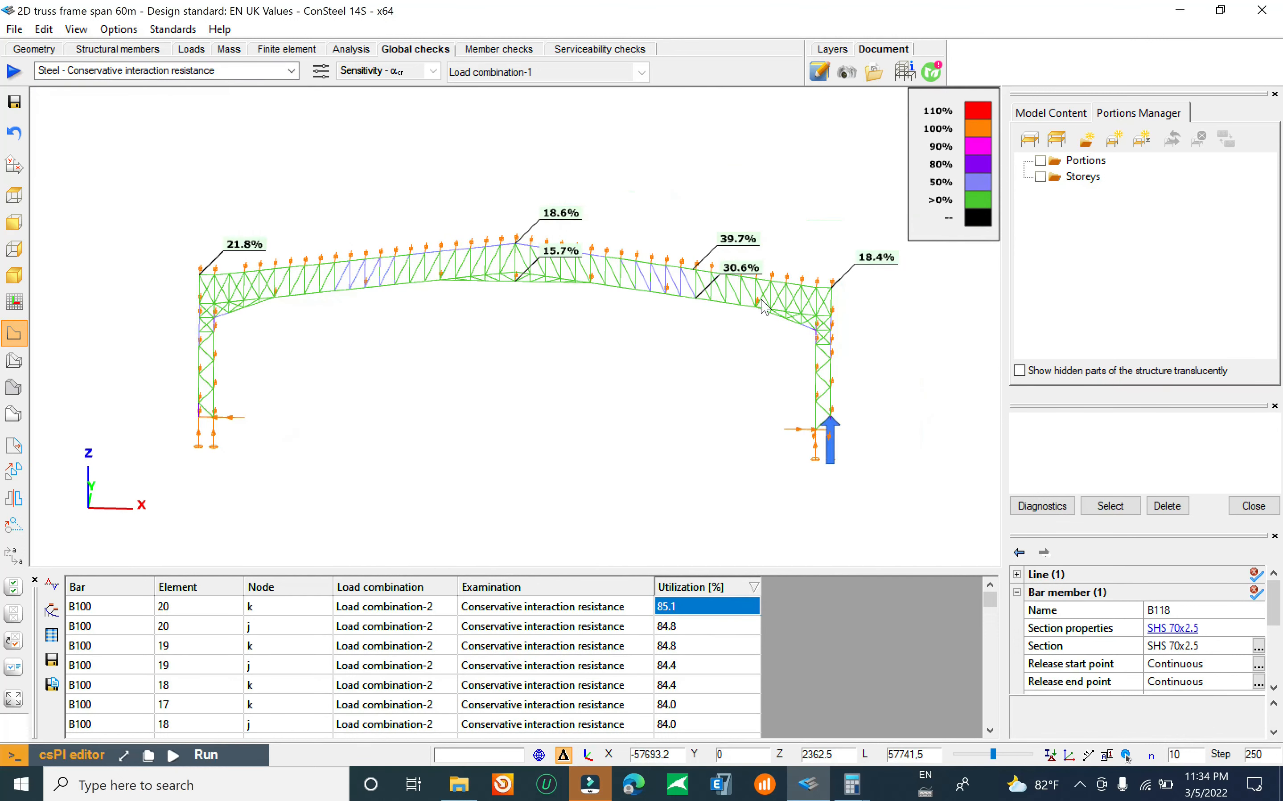
{"action": "scroll", "coordinate": [455, 339], "scroll_direction": "down", "scroll_amount": 1}
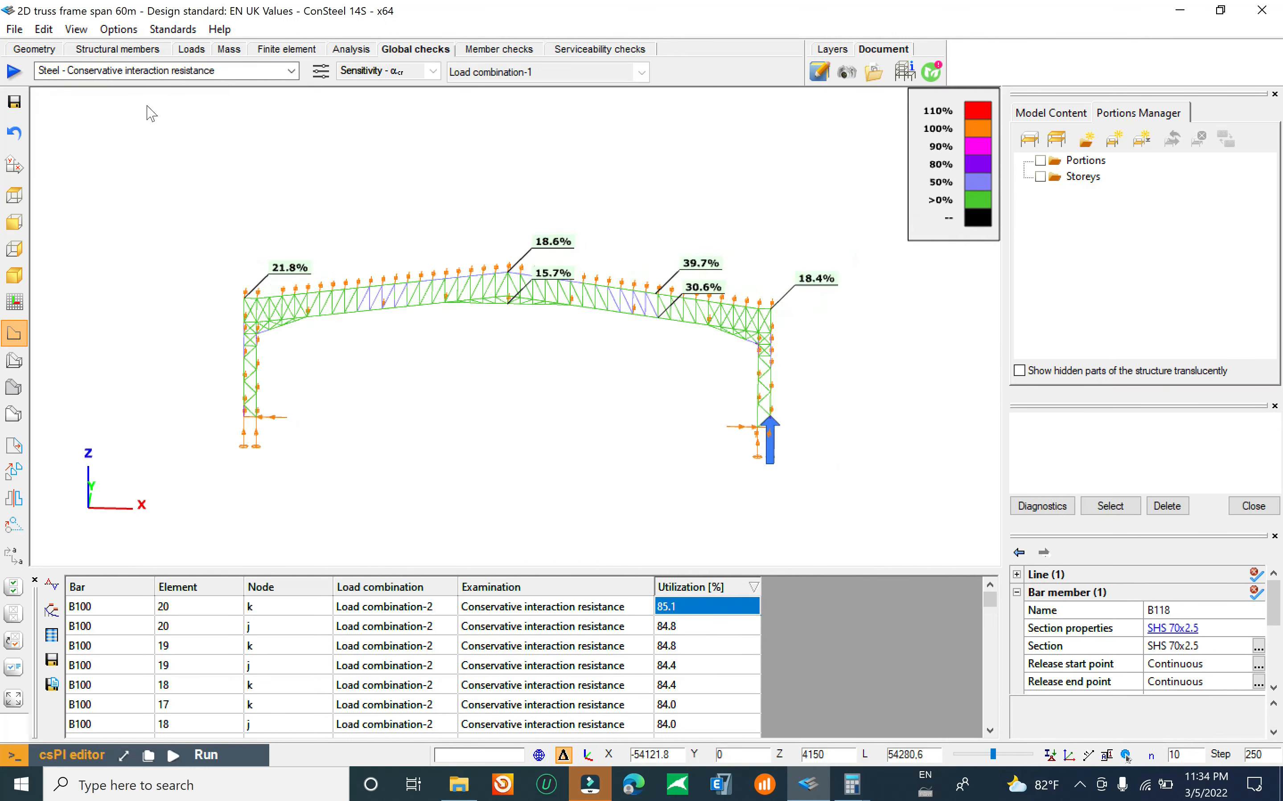
Step: Compare the frame's global stability resistance, dominant calculation and general elastic cross-section resistance results
{"action": "left_click", "coordinate": [178, 73]}
{"action": "left_click", "coordinate": [106, 170]}
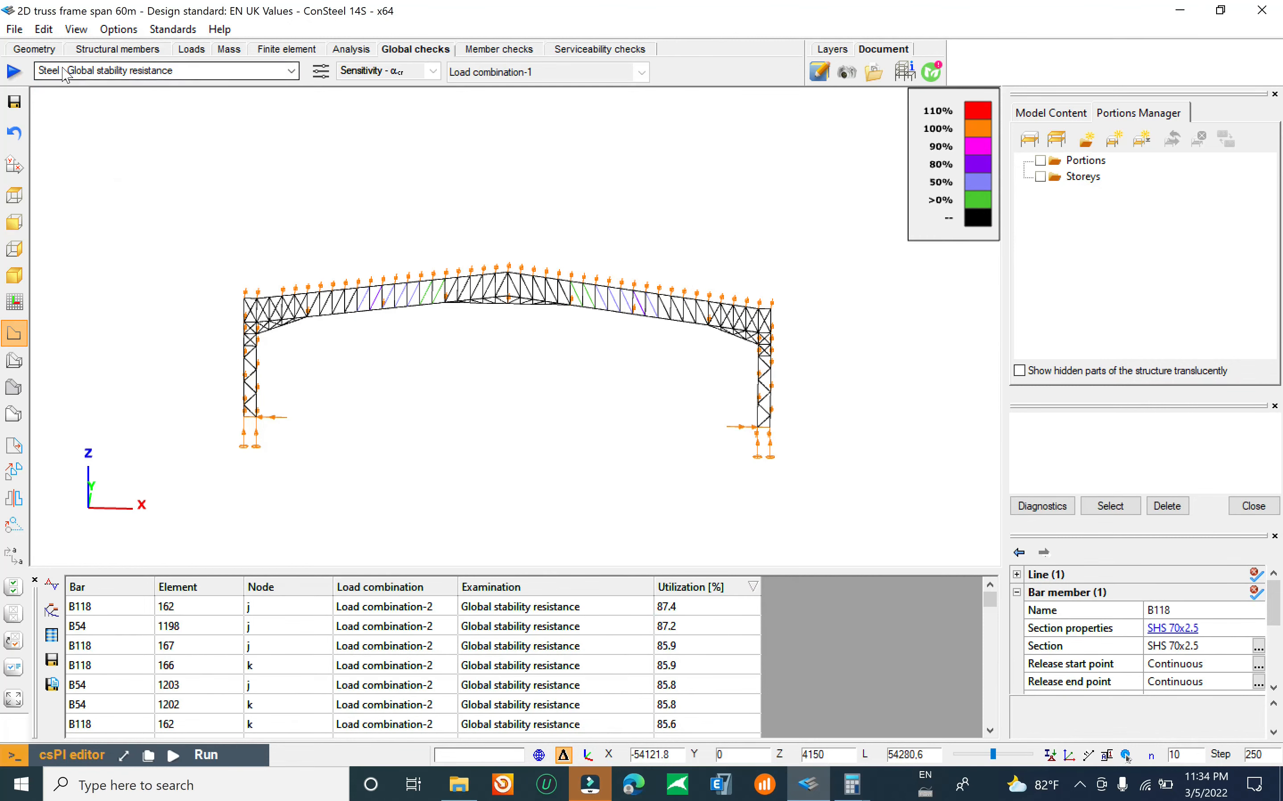
{"action": "left_click", "coordinate": [113, 72]}
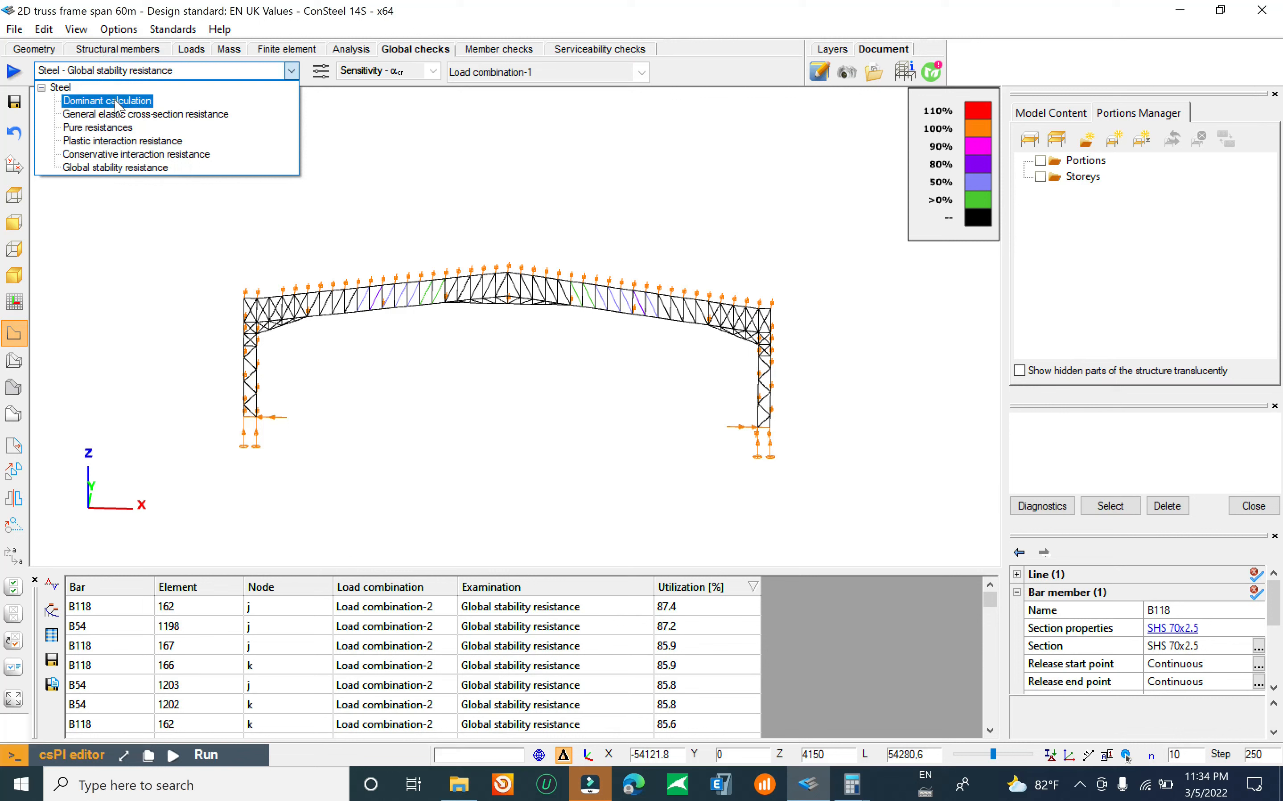
{"action": "left_click", "coordinate": [123, 114]}
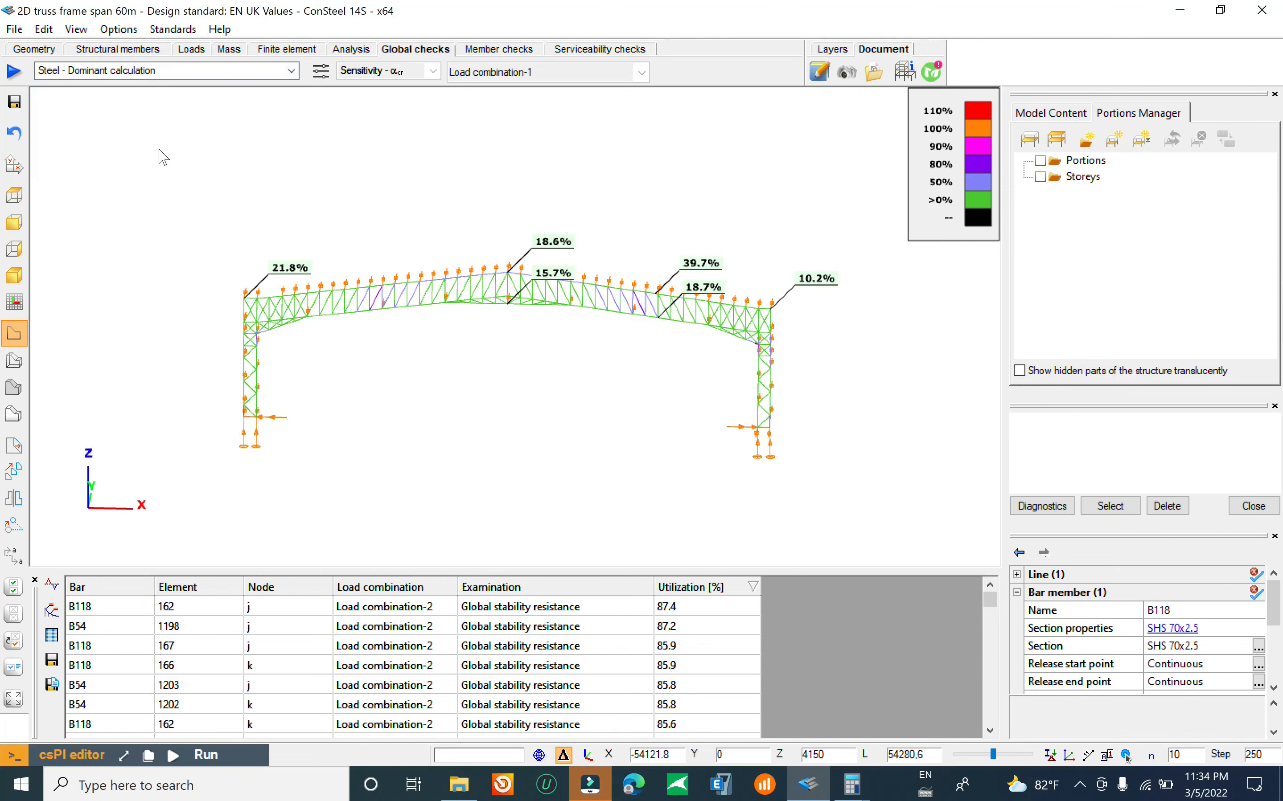
{"action": "left_click", "coordinate": [153, 77]}
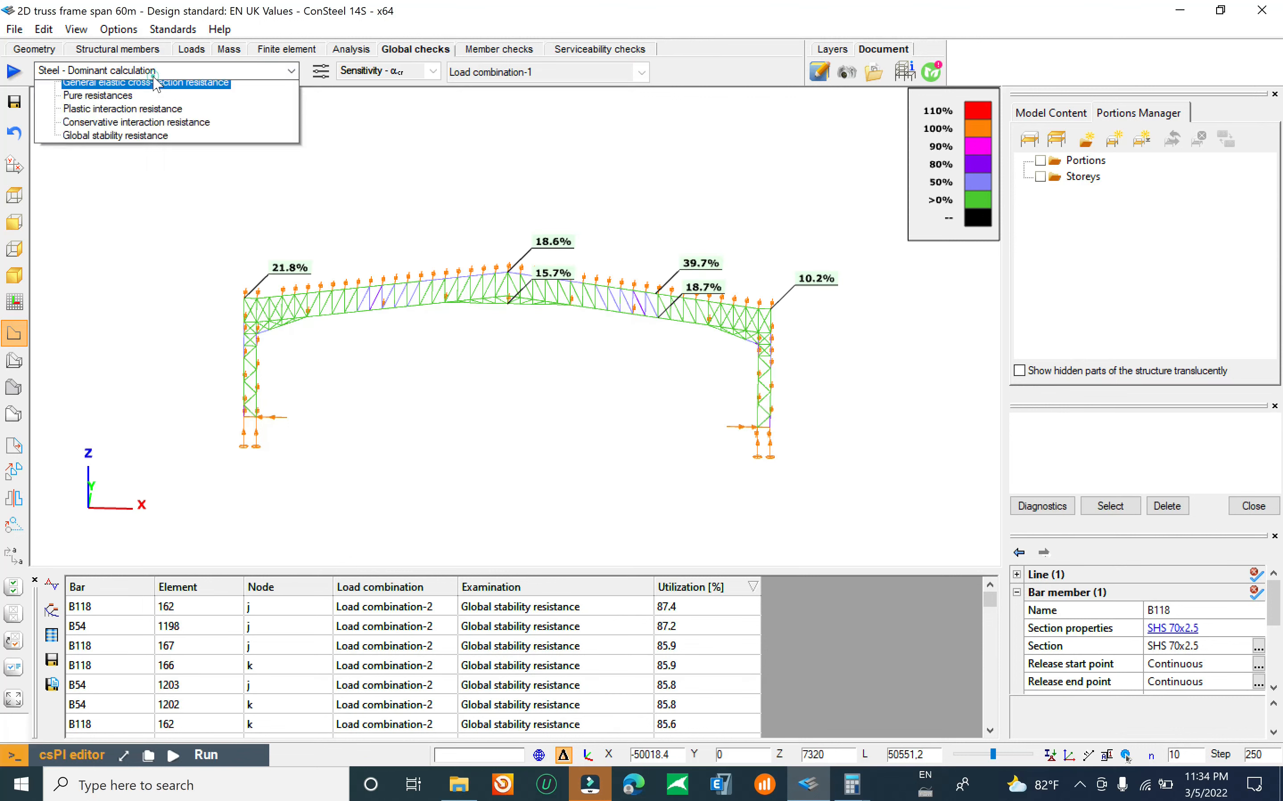
{"action": "left_click", "coordinate": [132, 115]}
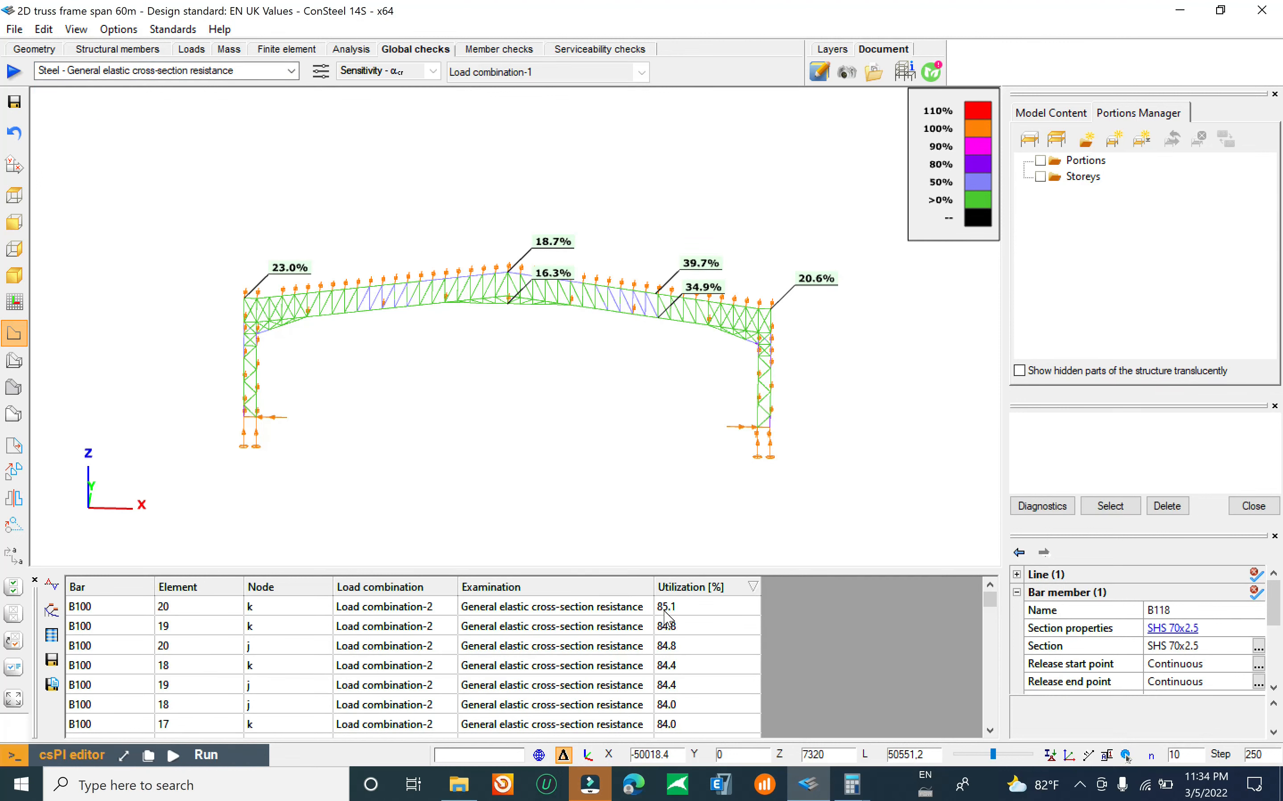
Step: Display the global stability resistance results and examine the left rafter's diagonals and the left column-to-rafter haunch
{"action": "left_click", "coordinate": [183, 71]}
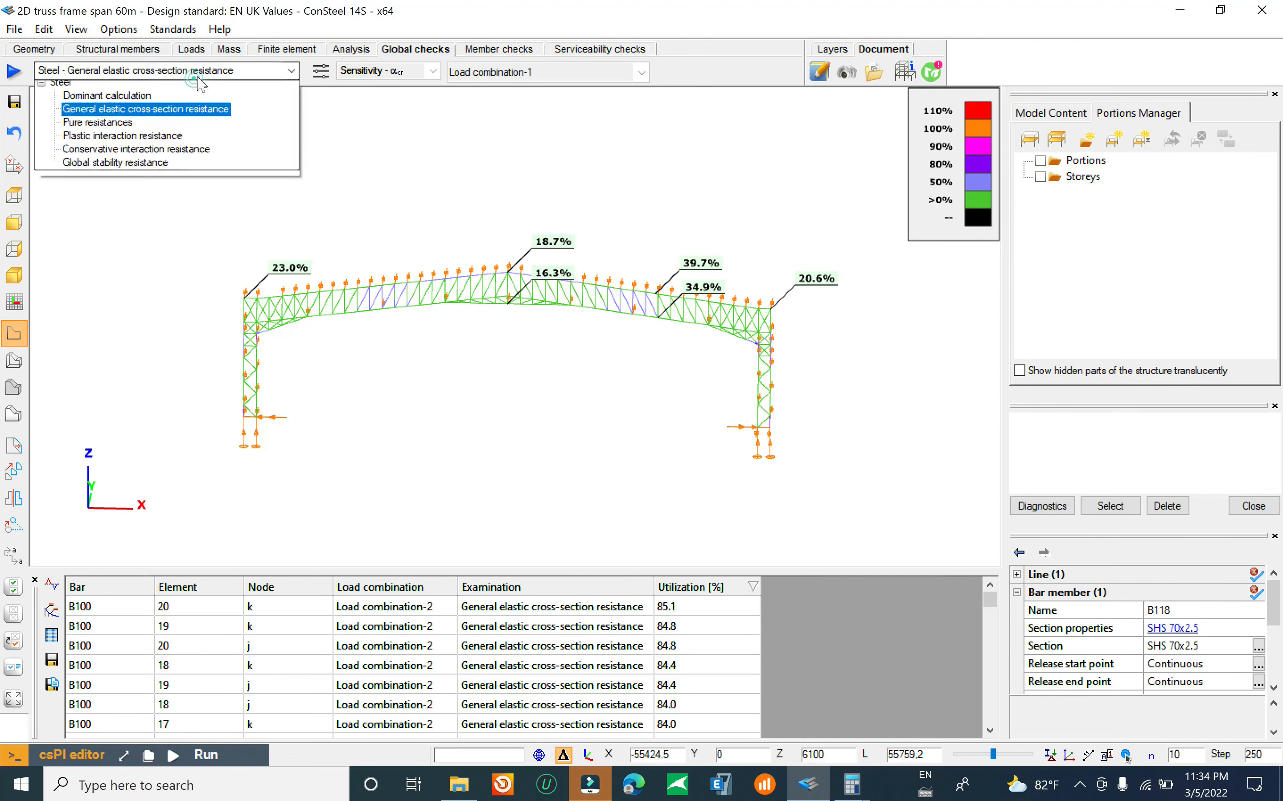
{"action": "left_click", "coordinate": [157, 172]}
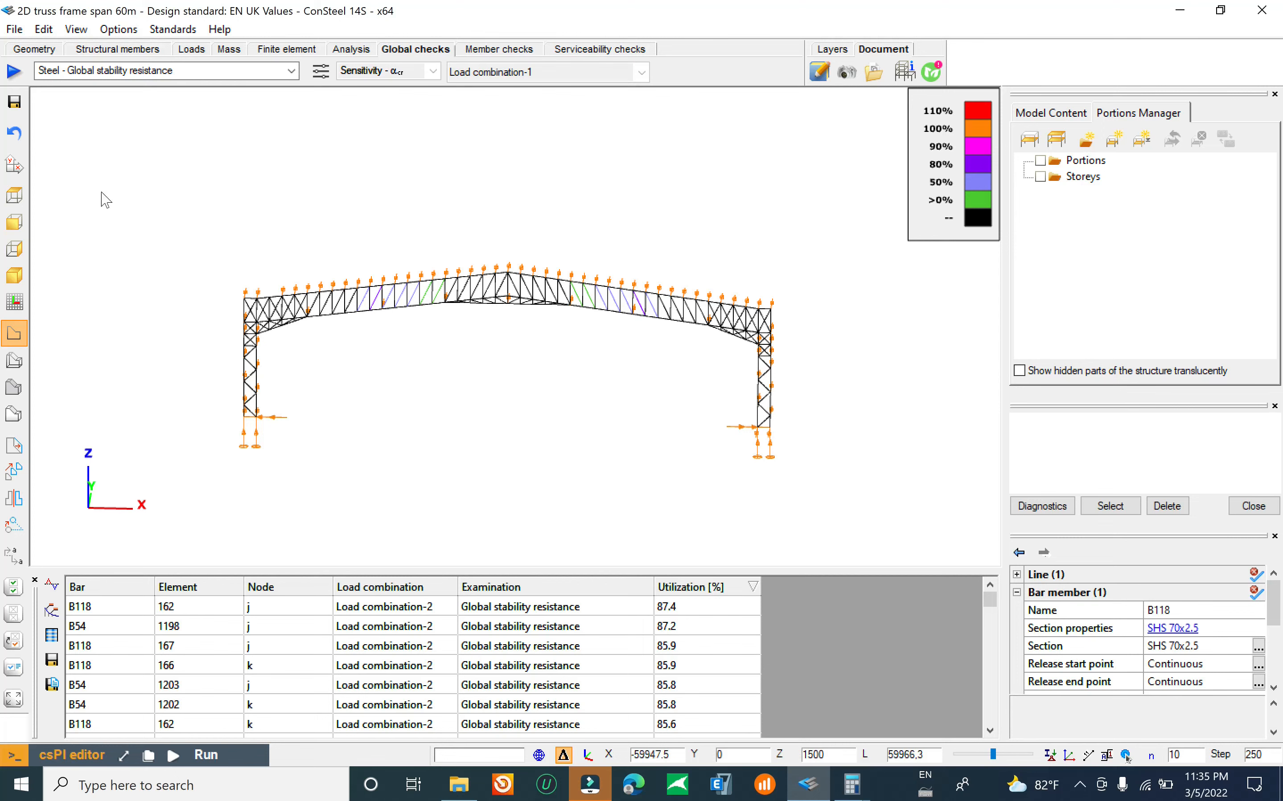
{"action": "scroll", "coordinate": [265, 249], "scroll_direction": "up", "scroll_amount": 4}
{"action": "scroll", "coordinate": [228, 243], "scroll_direction": "down", "scroll_amount": 3}
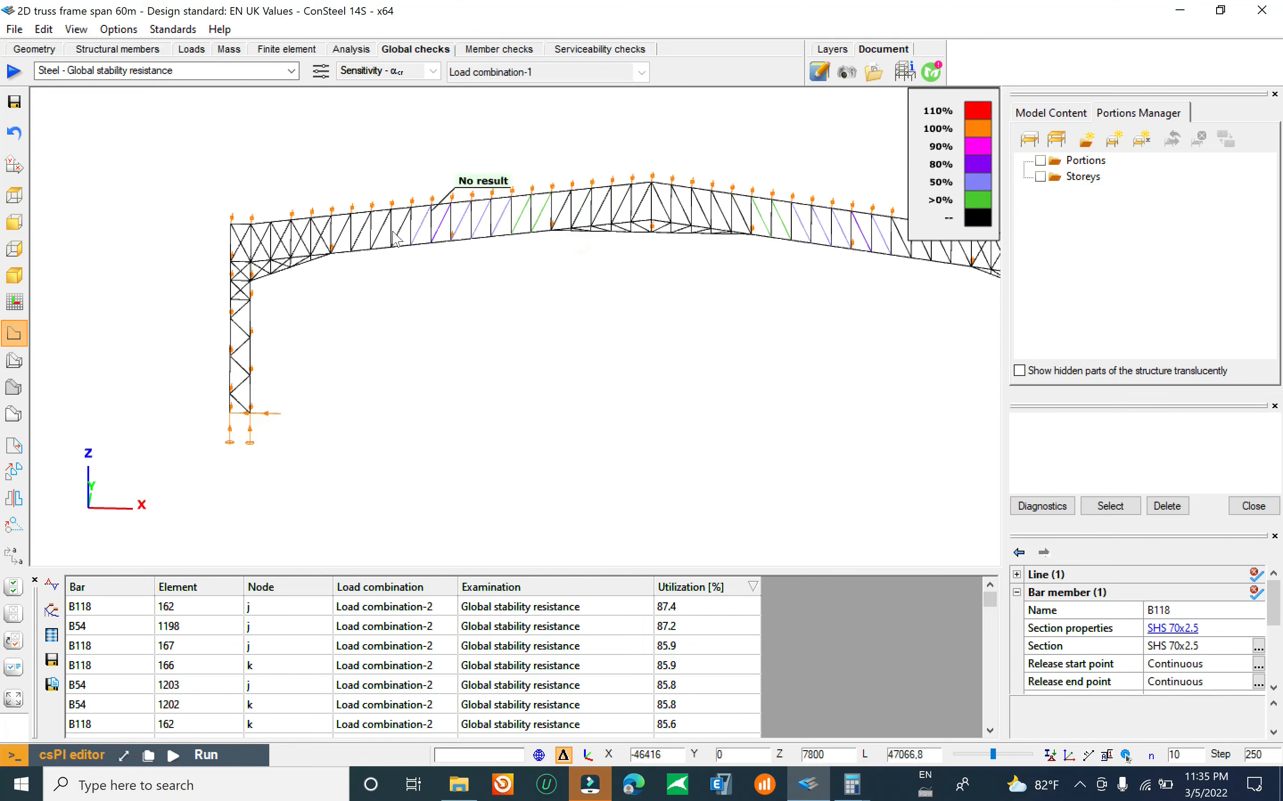
{"action": "scroll", "coordinate": [218, 202], "scroll_direction": "up", "scroll_amount": 4}
{"action": "scroll", "coordinate": [345, 292], "scroll_direction": "down", "scroll_amount": 2}
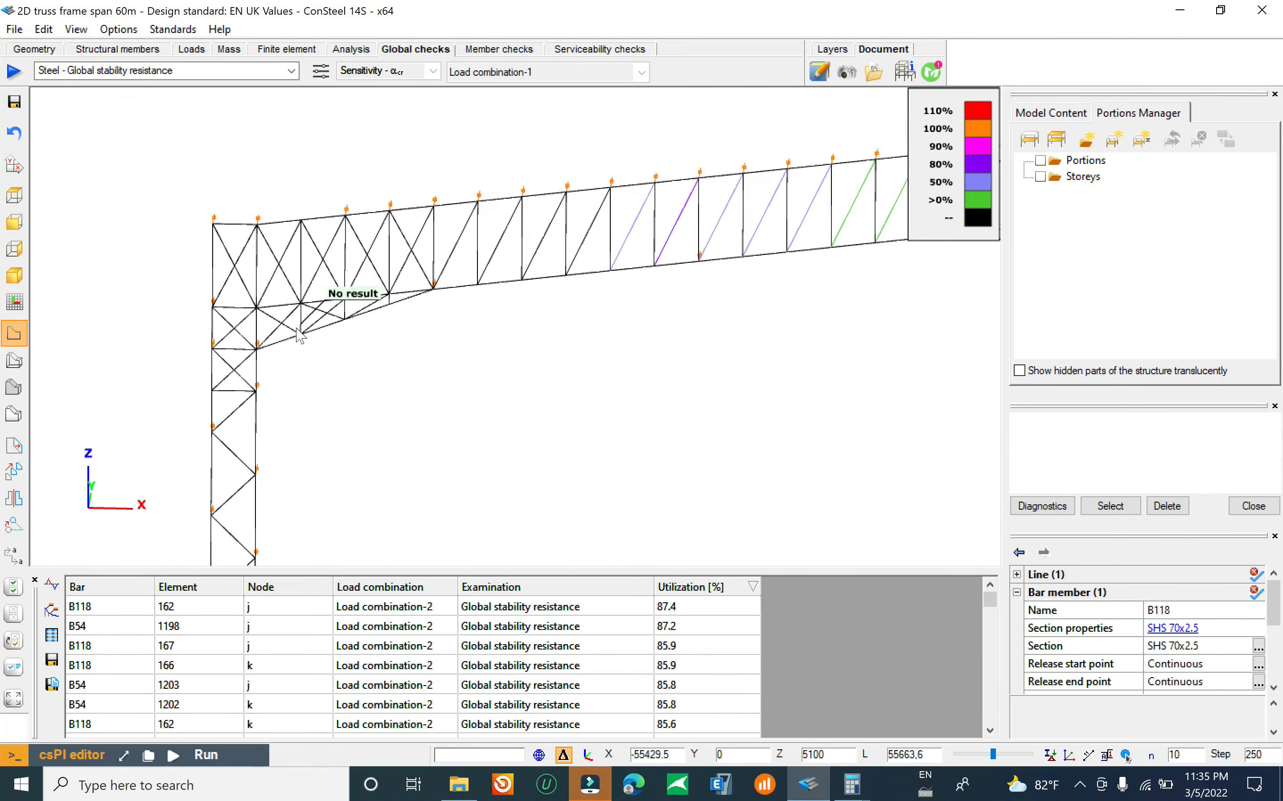
{"action": "scroll", "coordinate": [331, 334], "scroll_direction": "down", "scroll_amount": 3}
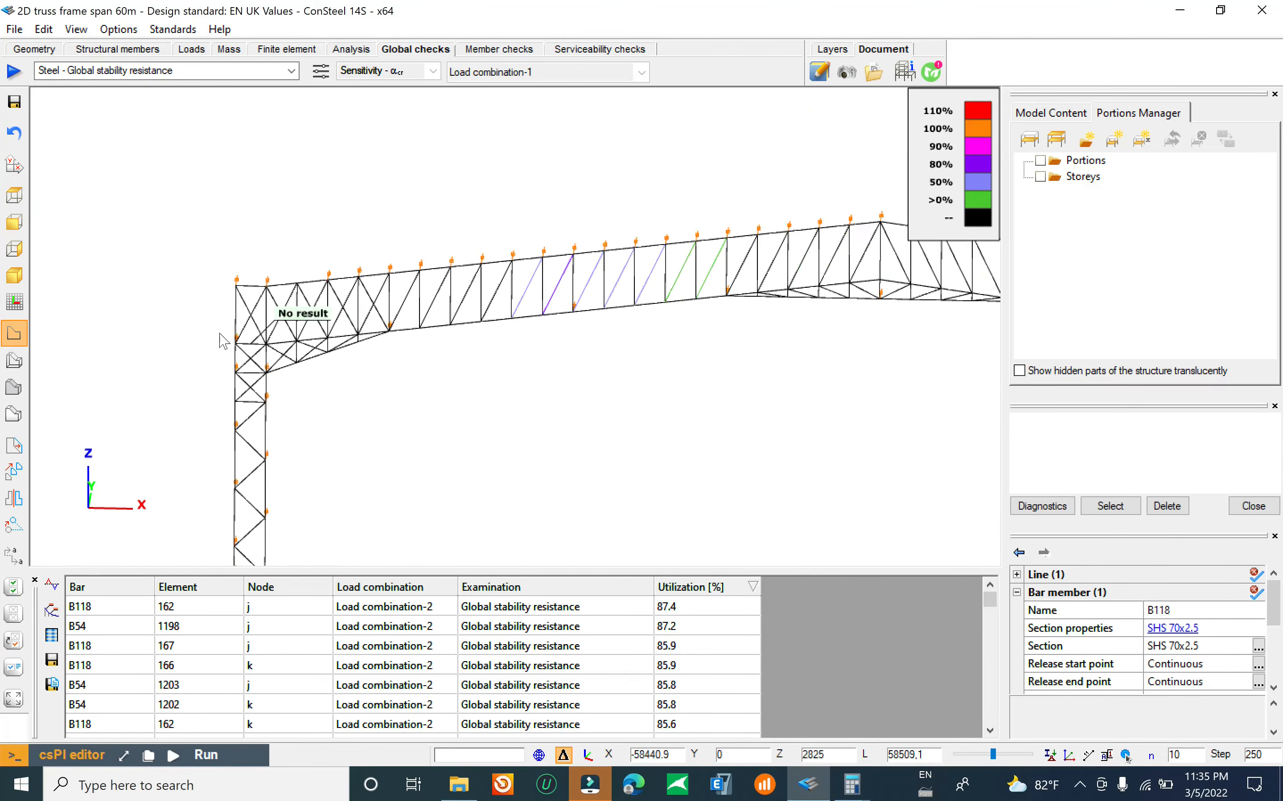
{"action": "scroll", "coordinate": [305, 351], "scroll_direction": "down", "scroll_amount": 3}
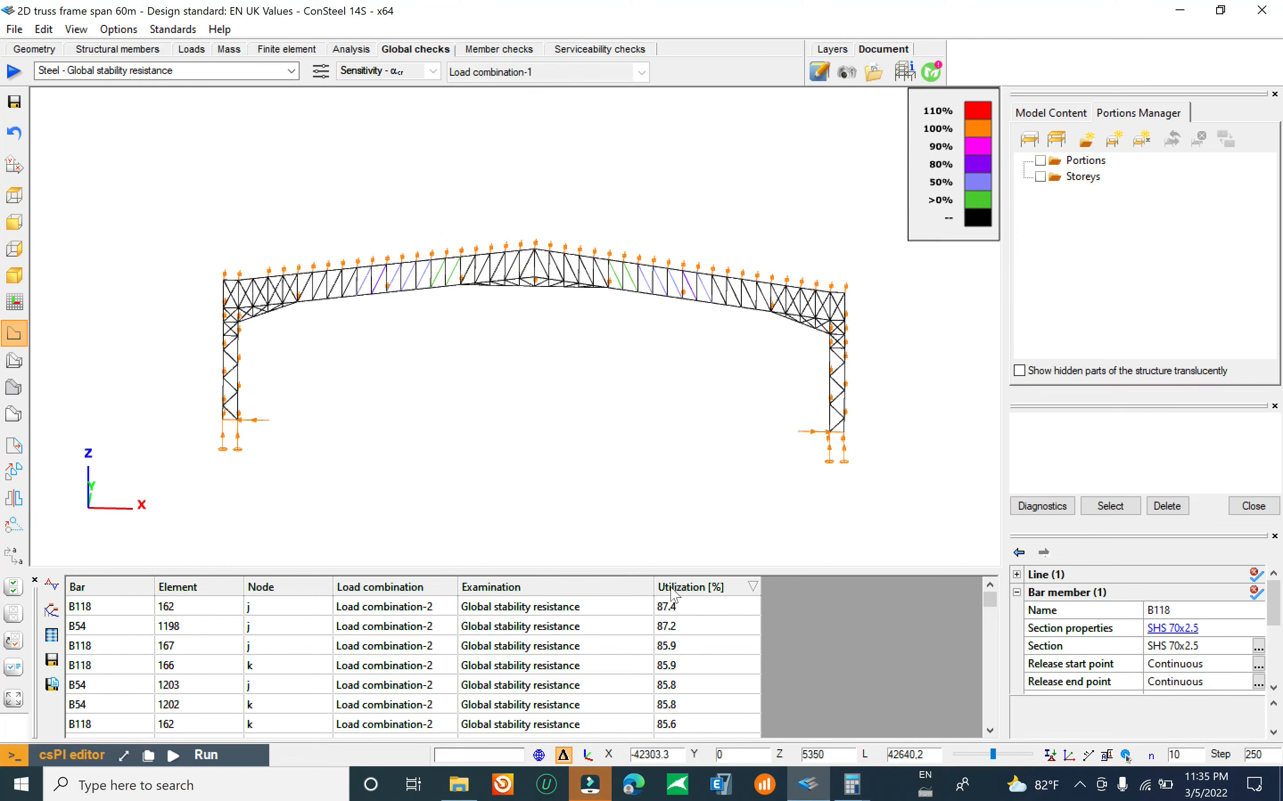
{"action": "scroll", "coordinate": [242, 408], "scroll_direction": "up", "scroll_amount": 4}
{"action": "scroll", "coordinate": [218, 330], "scroll_direction": "down", "scroll_amount": 2}
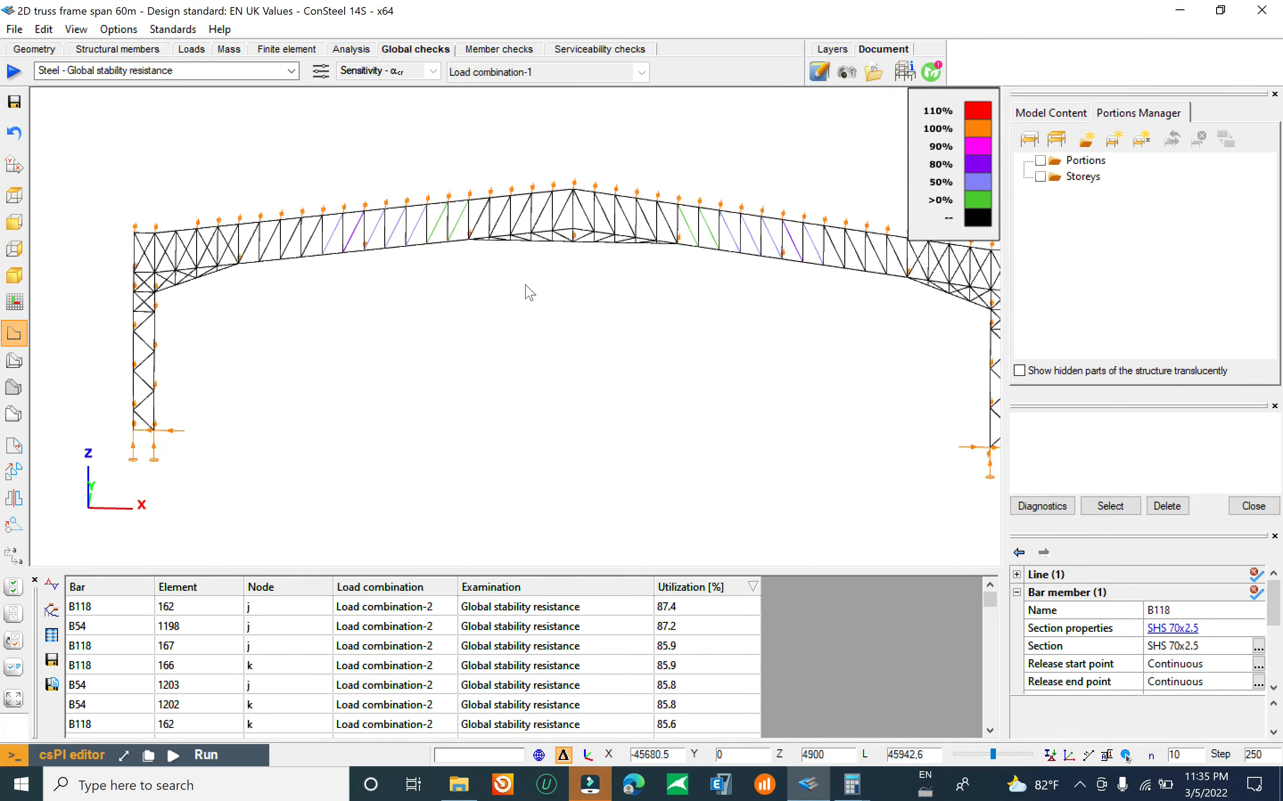
Step: Examine the global stability results of individual members at the ridge, the left haunch and down the left column
{"action": "scroll", "coordinate": [523, 285], "scroll_direction": "up", "scroll_amount": 4}
{"action": "scroll", "coordinate": [286, 332], "scroll_direction": "down", "scroll_amount": 2}
{"action": "scroll", "coordinate": [444, 337], "scroll_direction": "up", "scroll_amount": 4}
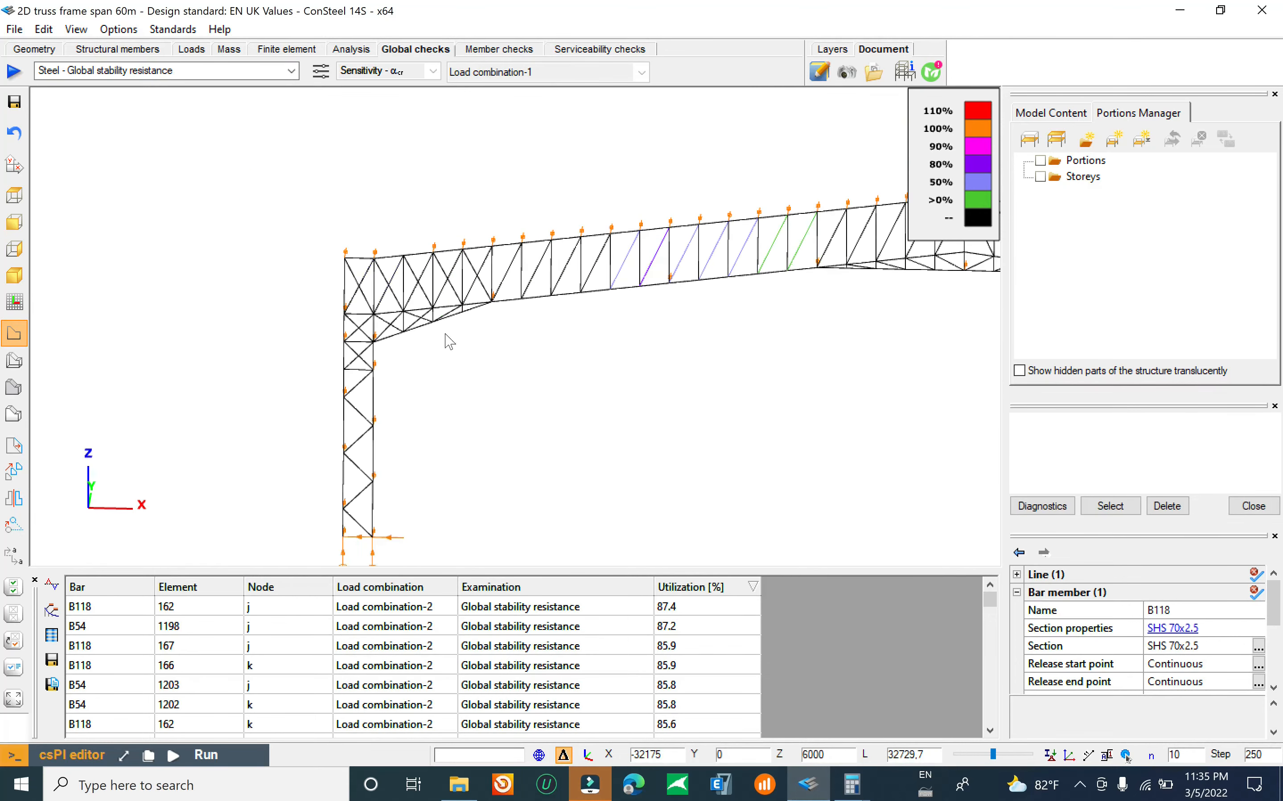
{"action": "scroll", "coordinate": [403, 302], "scroll_direction": "down", "scroll_amount": 2}
{"action": "scroll", "coordinate": [344, 314], "scroll_direction": "up", "scroll_amount": 5}
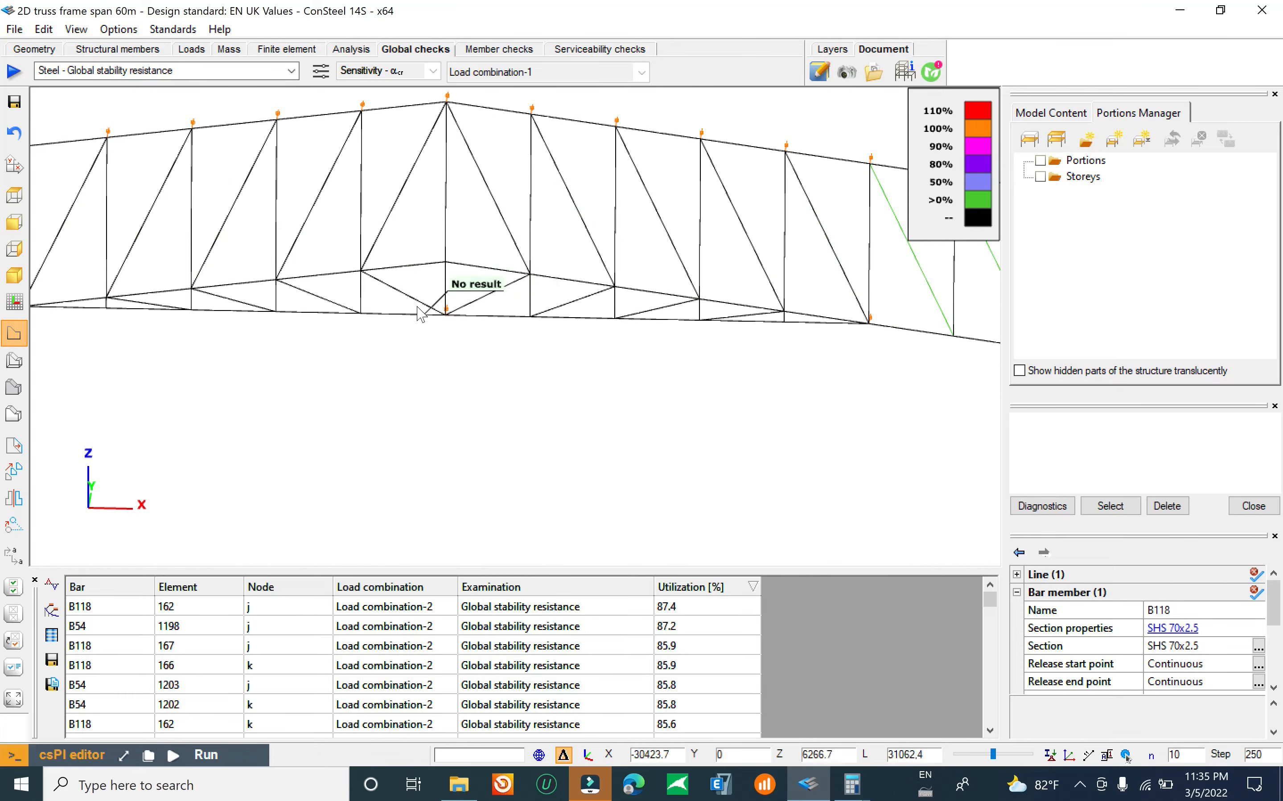
{"action": "scroll", "coordinate": [275, 329], "scroll_direction": "down", "scroll_amount": 2}
{"action": "scroll", "coordinate": [386, 363], "scroll_direction": "up", "scroll_amount": 5}
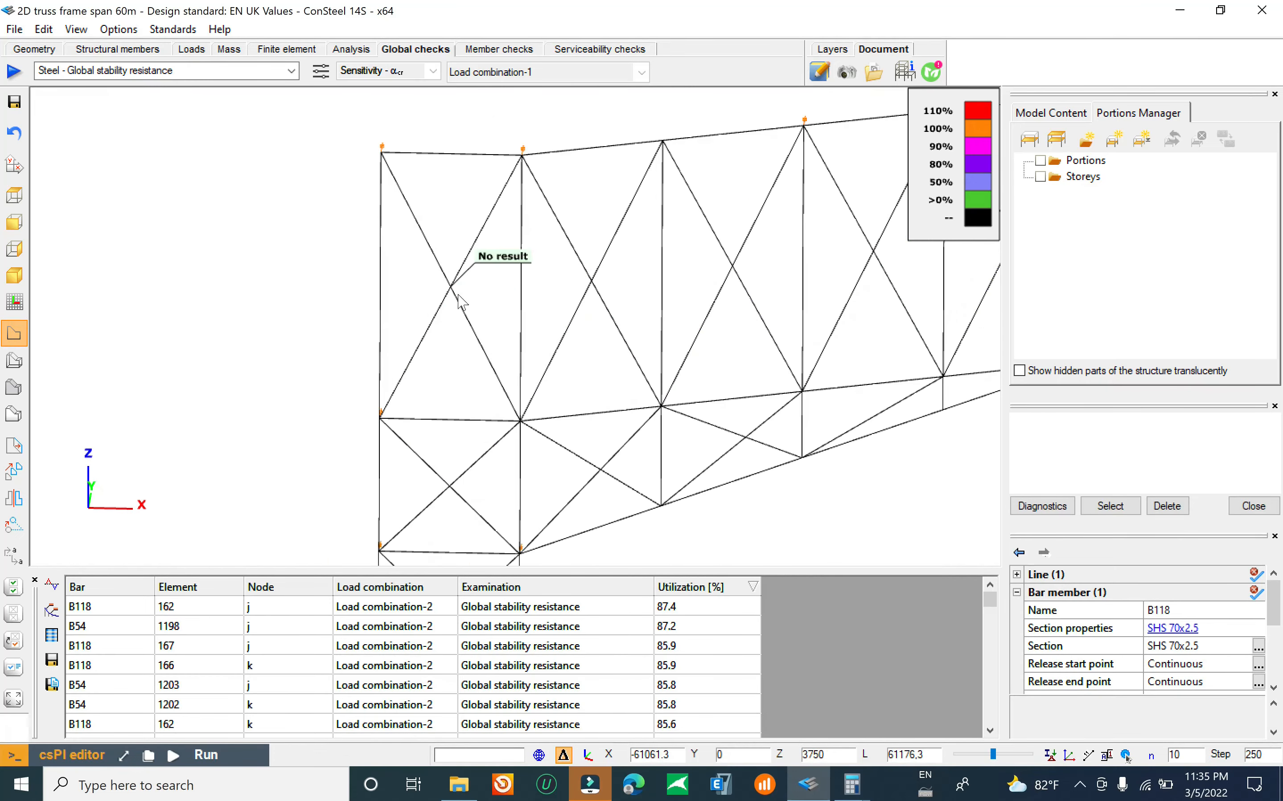
{"action": "scroll", "coordinate": [462, 297], "scroll_direction": "down", "scroll_amount": 2}
{"action": "scroll", "coordinate": [376, 317], "scroll_direction": "up", "scroll_amount": 2}
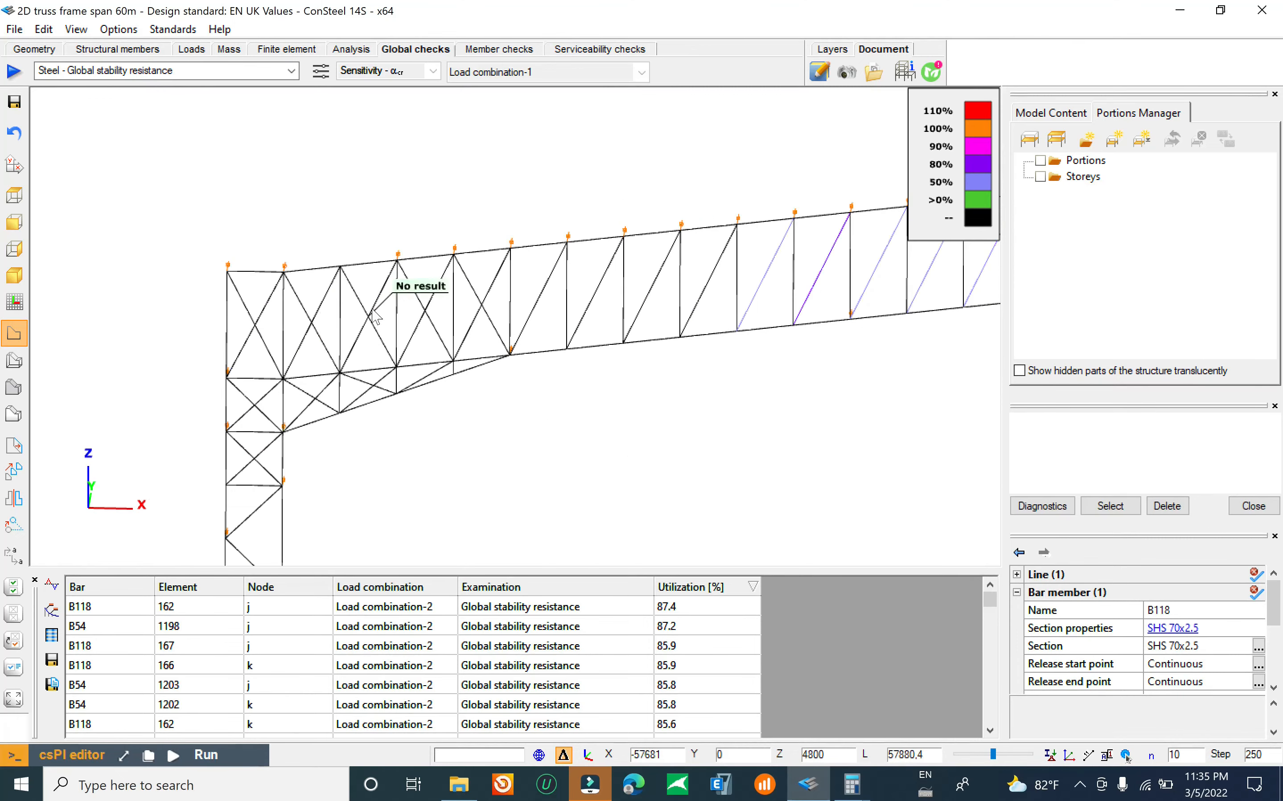
{"action": "scroll", "coordinate": [375, 316], "scroll_direction": "down", "scroll_amount": 2}
{"action": "scroll", "coordinate": [297, 288], "scroll_direction": "up", "scroll_amount": 2}
{"action": "scroll", "coordinate": [280, 327], "scroll_direction": "up", "scroll_amount": 1}
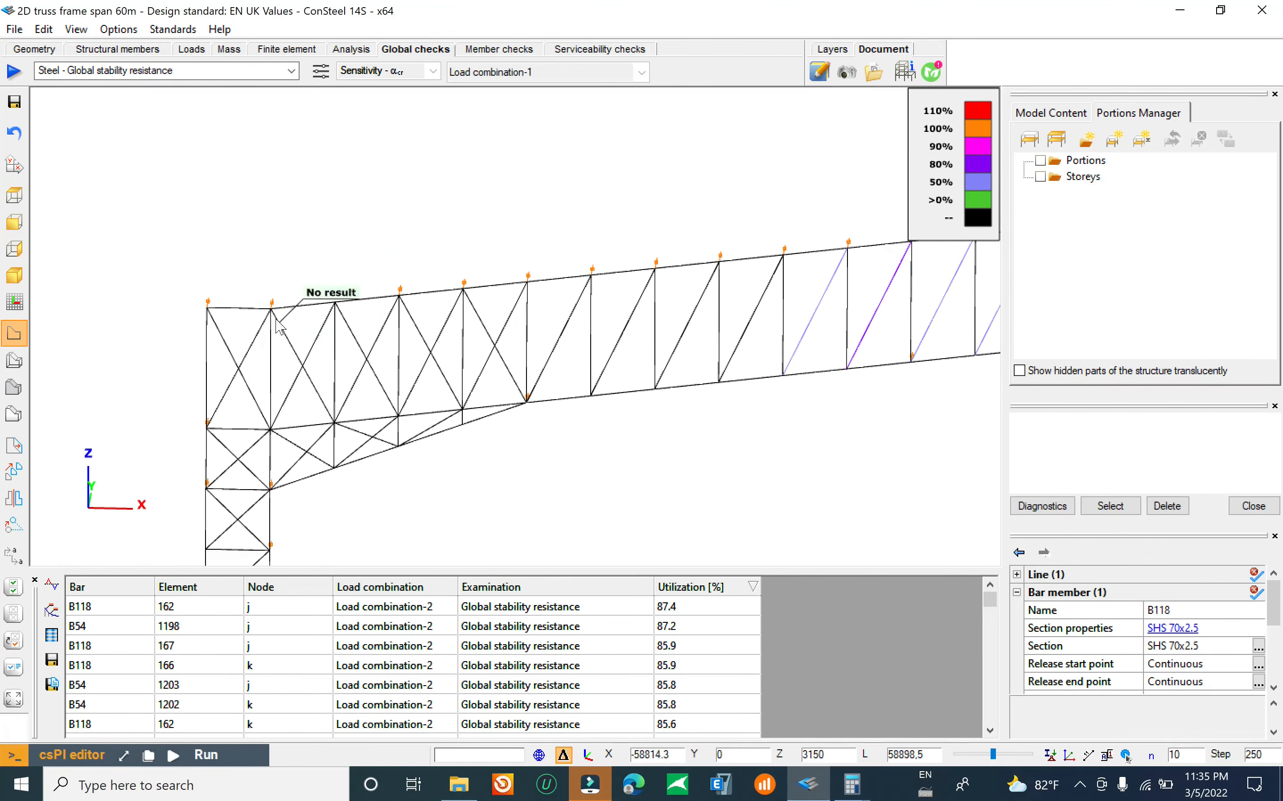
{"action": "scroll", "coordinate": [297, 349], "scroll_direction": "down", "scroll_amount": 2}
{"action": "scroll", "coordinate": [341, 462], "scroll_direction": "up", "scroll_amount": 2}
{"action": "scroll", "coordinate": [265, 452], "scroll_direction": "down", "scroll_amount": 2}
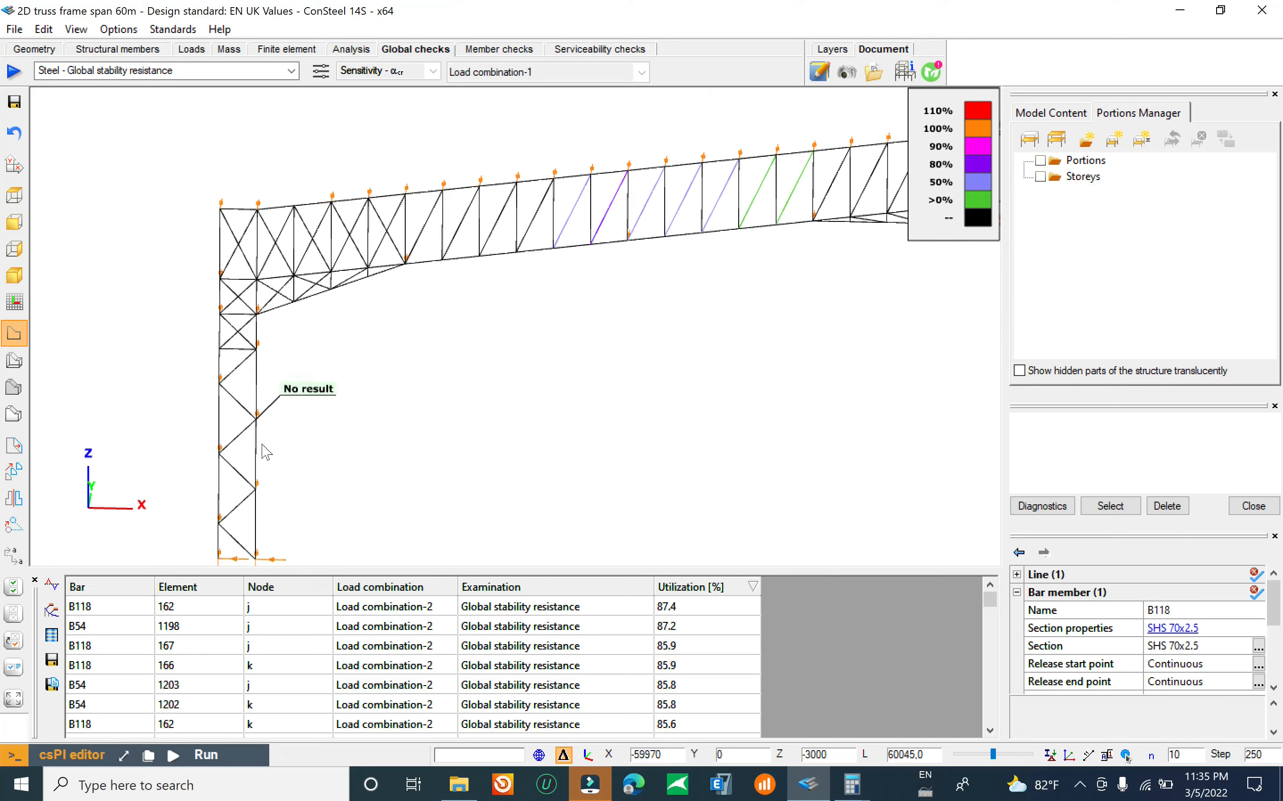
Step: Examine the global stability resistance results along the left column, the left haunch and the left rafter
{"action": "scroll", "coordinate": [265, 452], "scroll_direction": "down", "scroll_amount": 2}
{"action": "scroll", "coordinate": [385, 277], "scroll_direction": "up", "scroll_amount": 2}
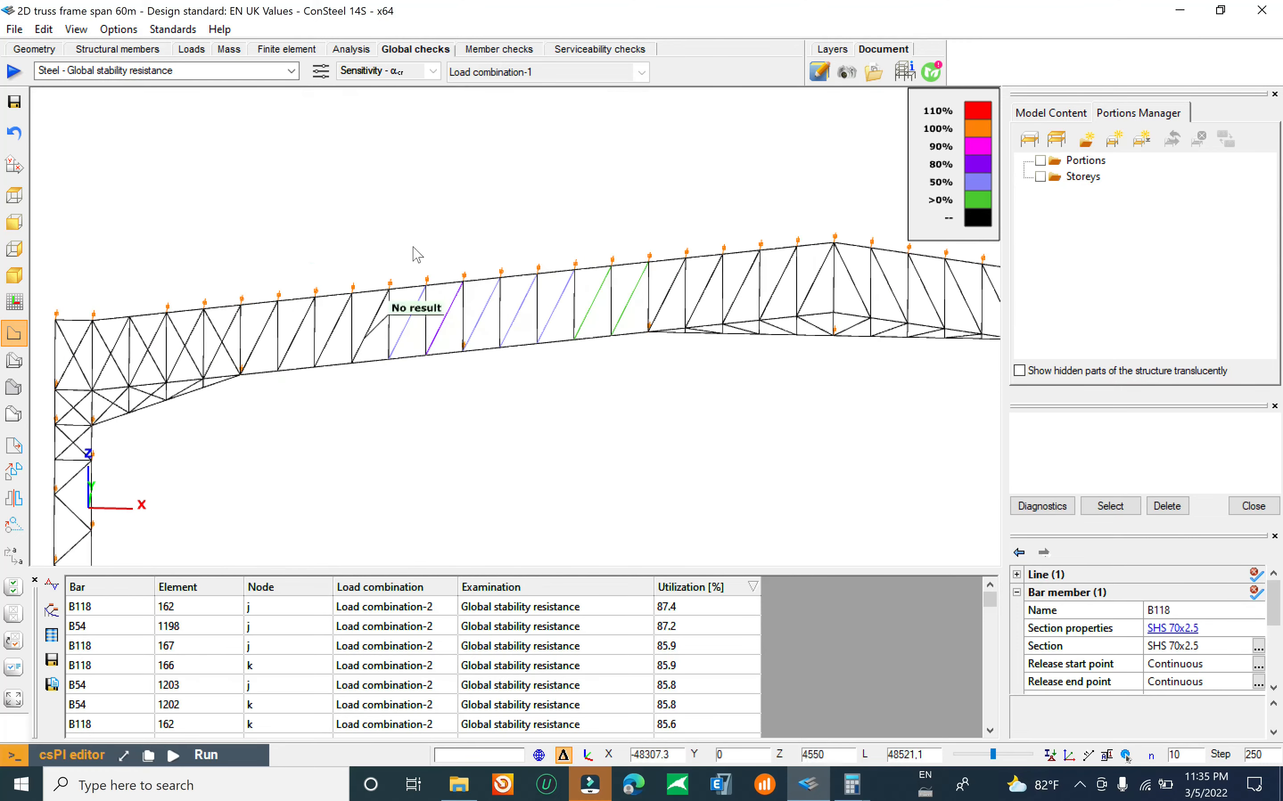
{"action": "scroll", "coordinate": [408, 326], "scroll_direction": "down", "scroll_amount": 2}
{"action": "scroll", "coordinate": [313, 347], "scroll_direction": "up", "scroll_amount": 2}
{"action": "scroll", "coordinate": [339, 313], "scroll_direction": "up", "scroll_amount": 1}
{"action": "scroll", "coordinate": [323, 424], "scroll_direction": "down", "scroll_amount": 2}
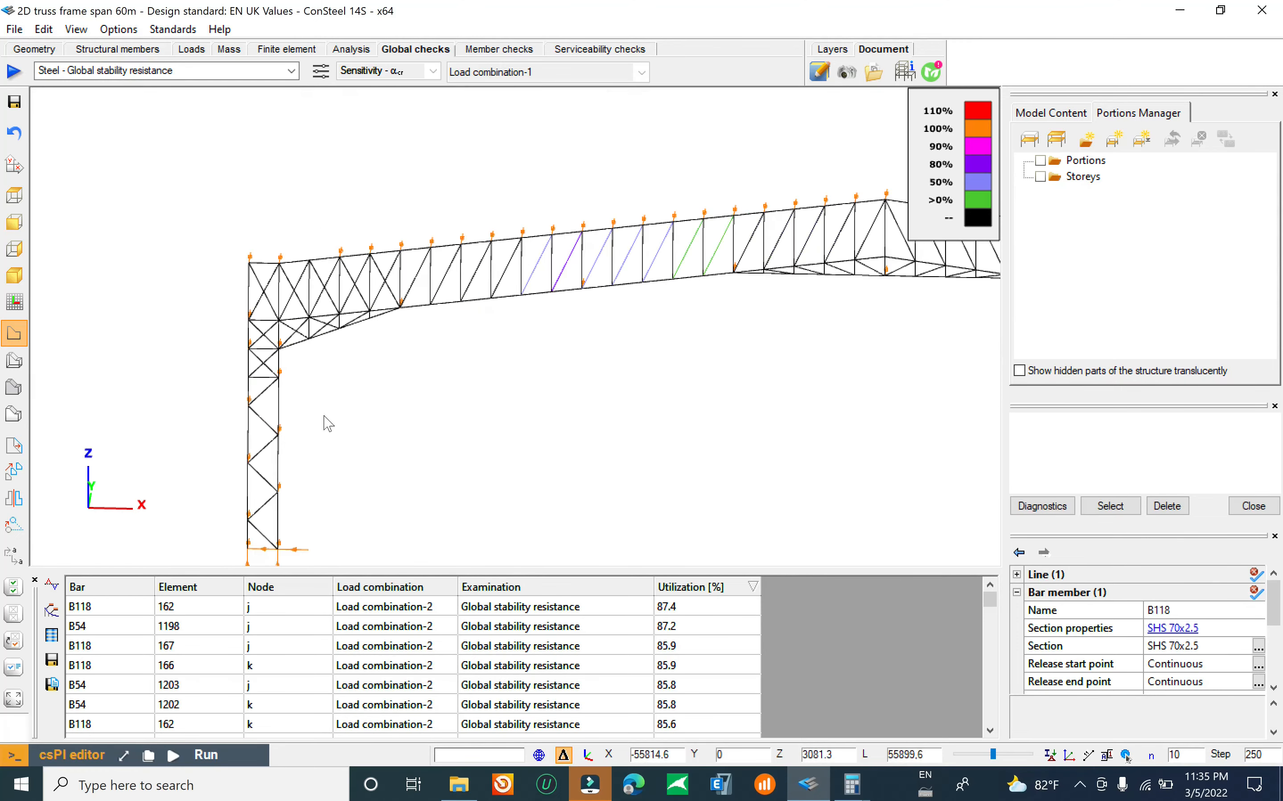
{"action": "scroll", "coordinate": [251, 319], "scroll_direction": "up", "scroll_amount": 3}
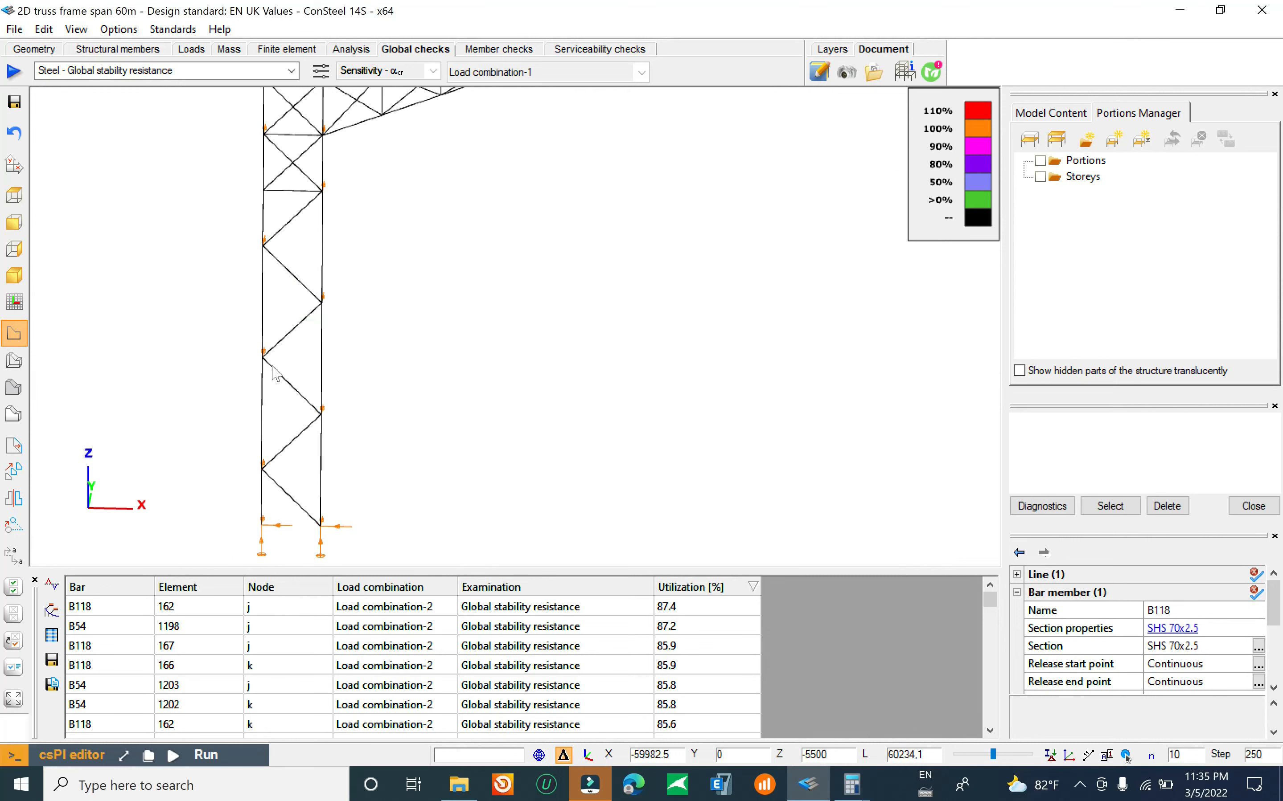
{"action": "scroll", "coordinate": [243, 432], "scroll_direction": "down", "scroll_amount": 2}
{"action": "scroll", "coordinate": [348, 406], "scroll_direction": "down", "scroll_amount": 1}
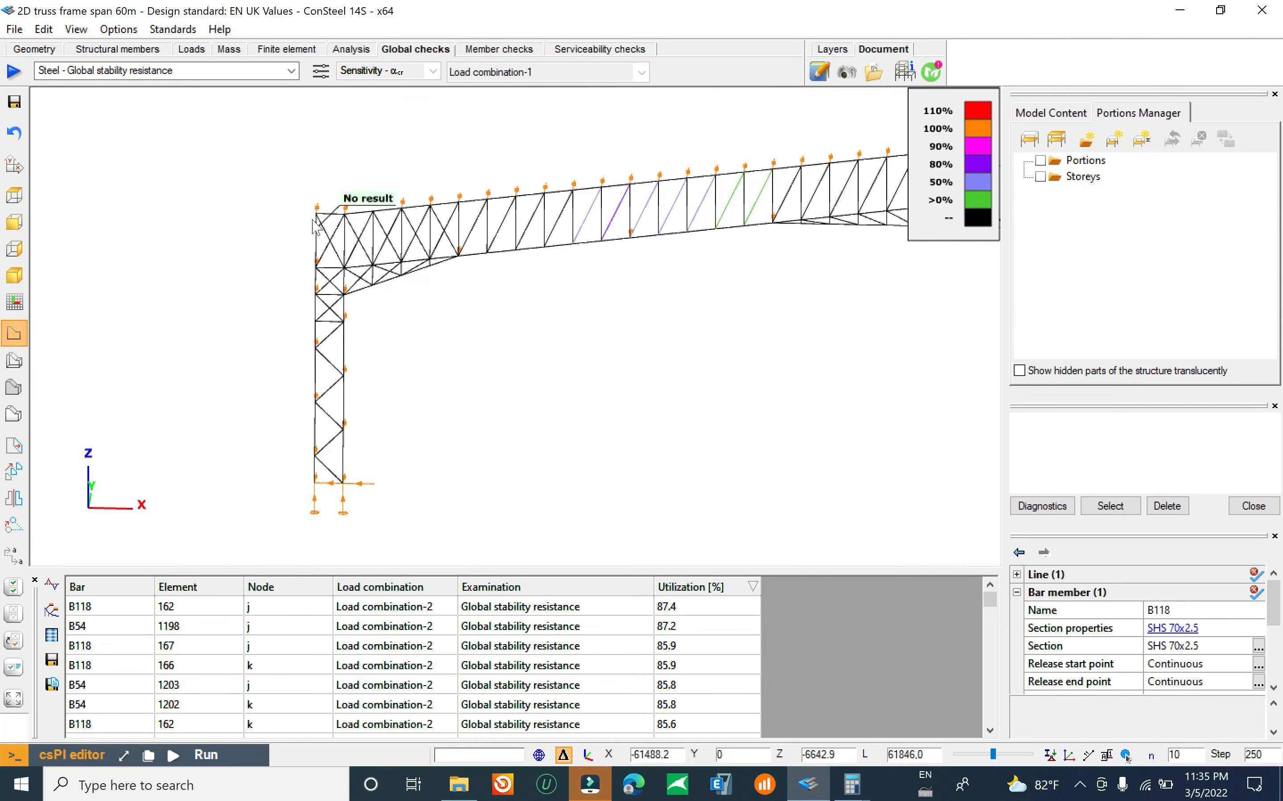
{"action": "middle_click_drag", "start_coordinate": [372, 284], "coordinate": [323, 334]}
{"action": "scroll", "coordinate": [315, 361], "scroll_direction": "down", "scroll_amount": 3}
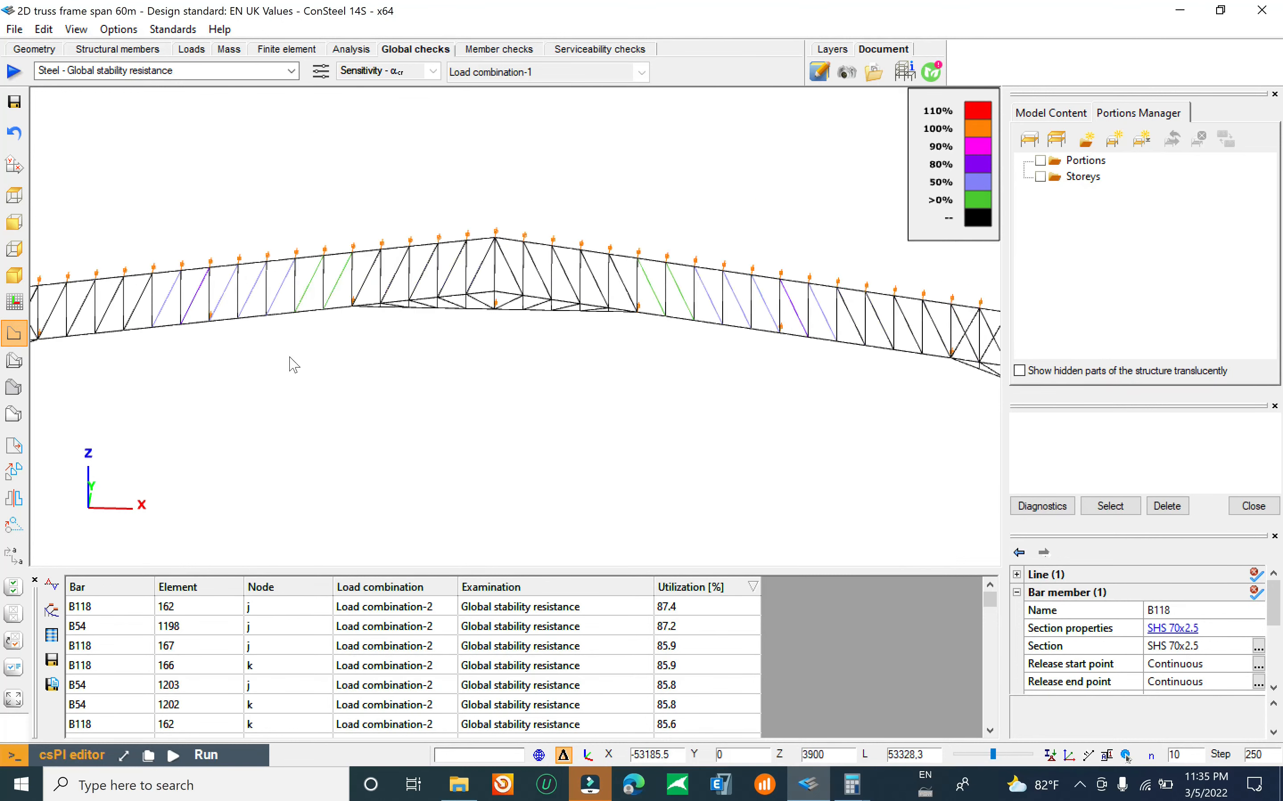
Step: Examine the global stability resistance results along the right rafter, the right haunch and column, and the ridge
{"action": "scroll", "coordinate": [458, 338], "scroll_direction": "up", "scroll_amount": 4}
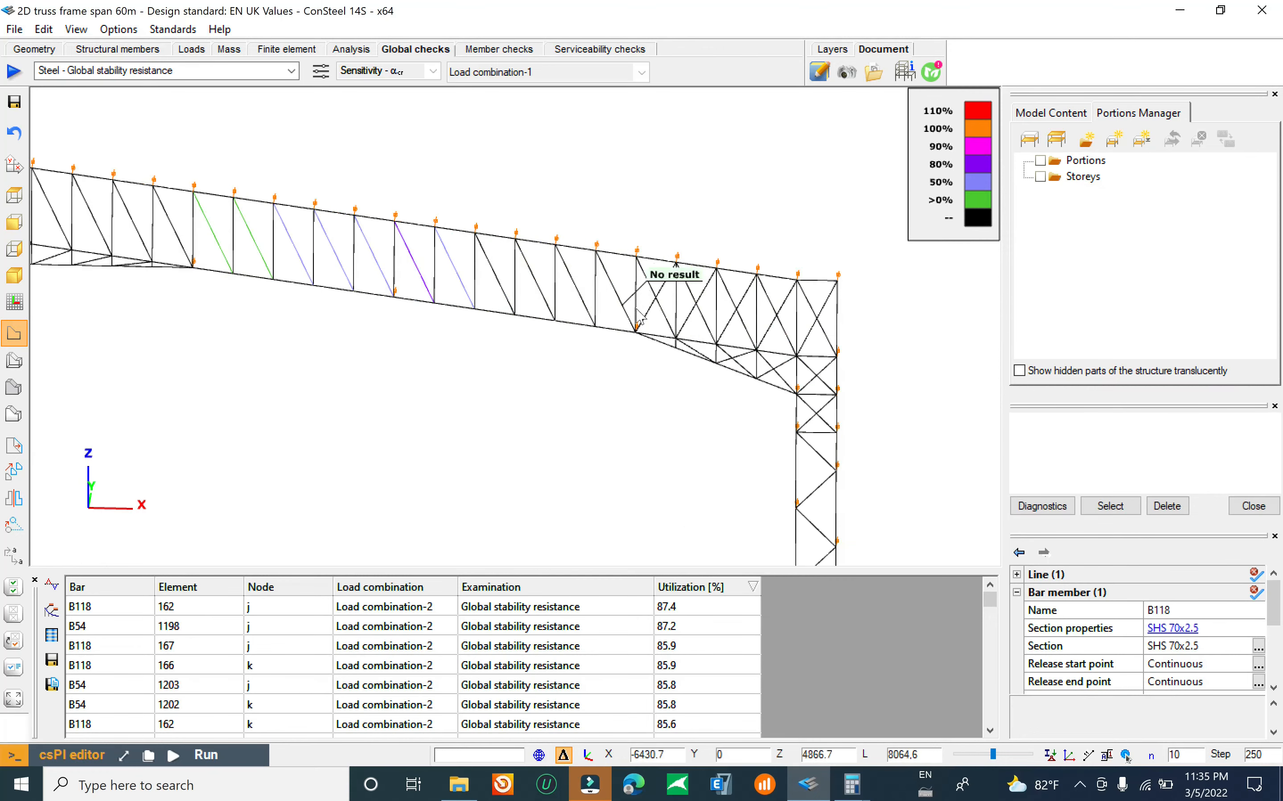
{"action": "middle_click_drag", "start_coordinate": [313, 246], "coordinate": [434, 275]}
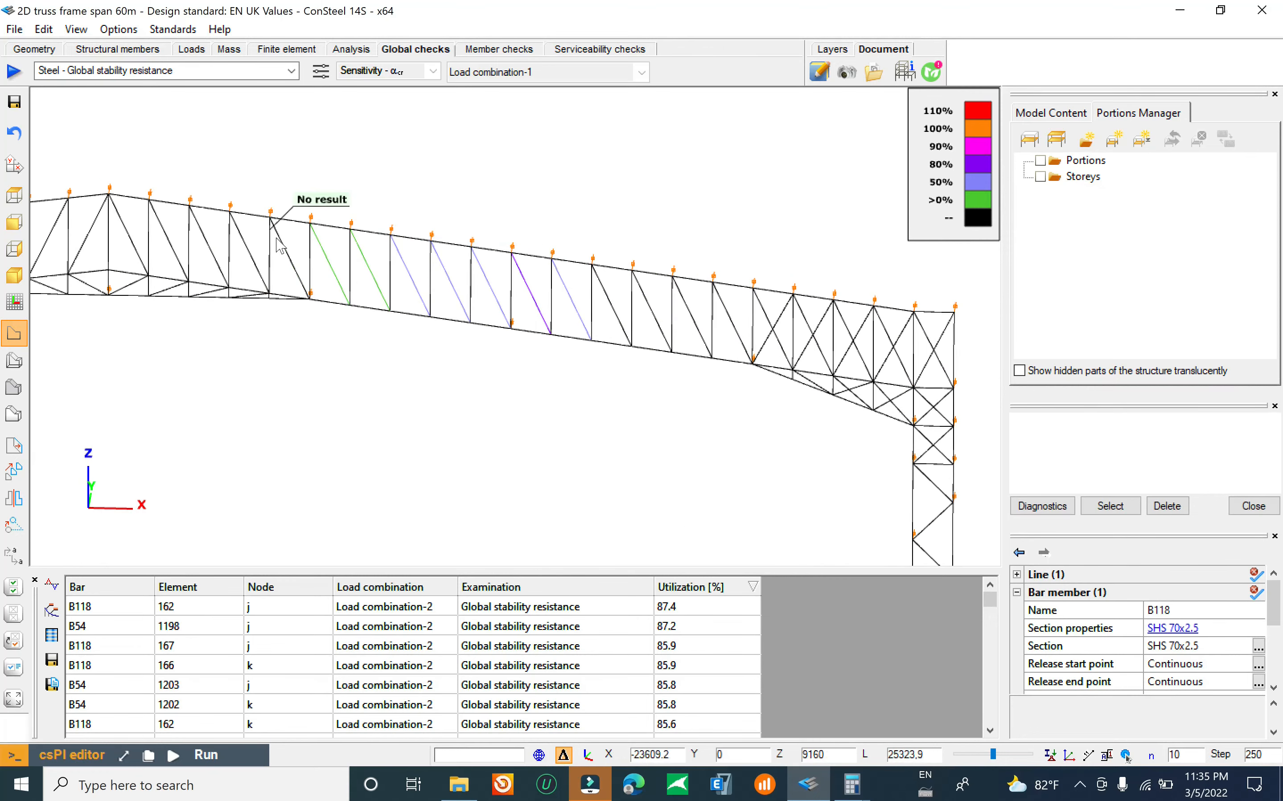
{"action": "middle_click_drag", "start_coordinate": [955, 507], "coordinate": [475, 361]}
{"action": "scroll", "coordinate": [459, 415], "scroll_direction": "down", "scroll_amount": 4}
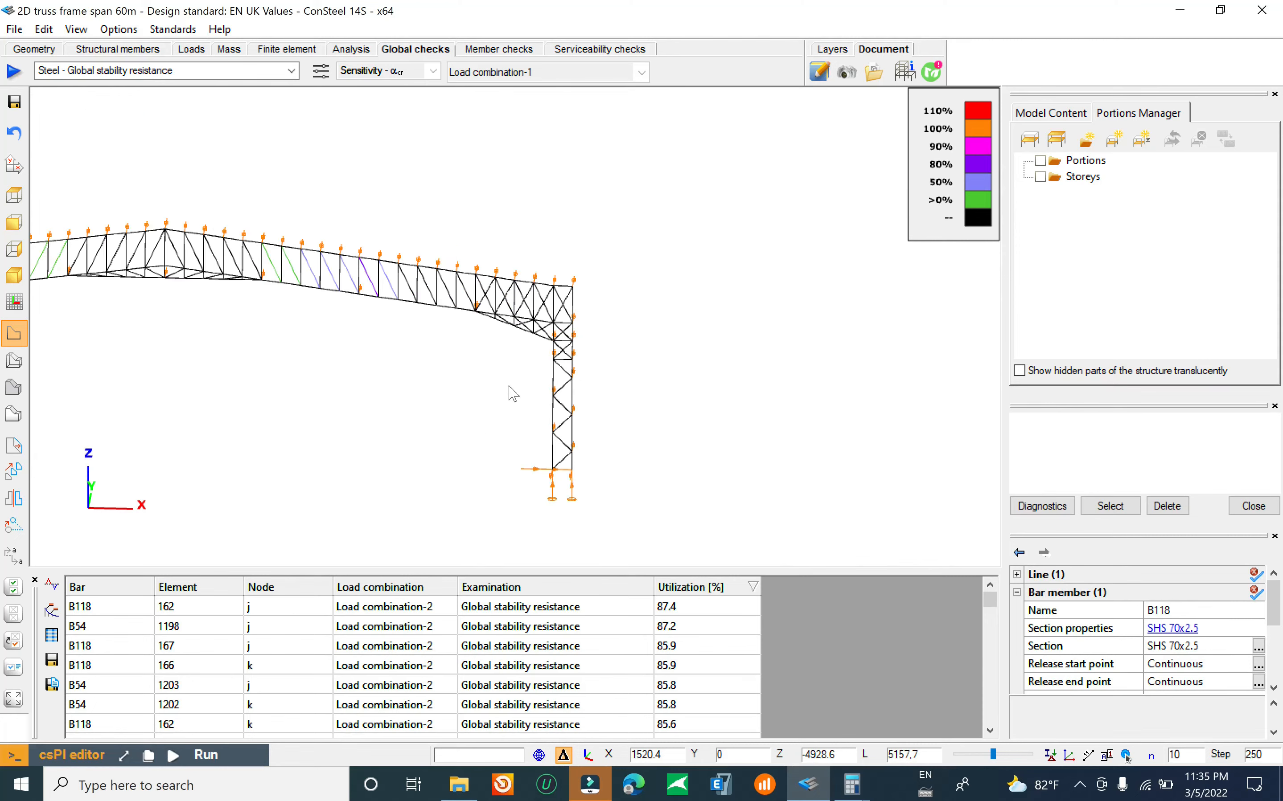
{"action": "scroll", "coordinate": [467, 288], "scroll_direction": "up", "scroll_amount": 2}
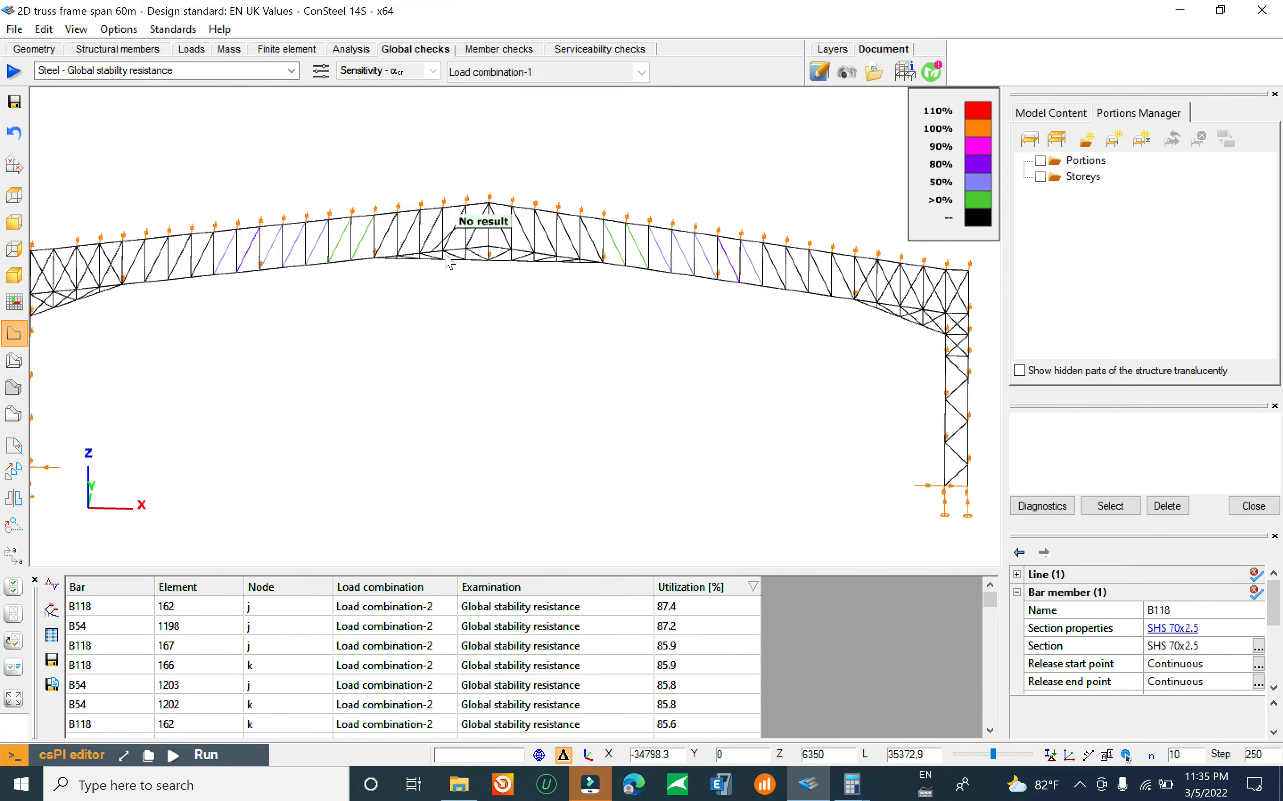
{"action": "middle_click_drag", "start_coordinate": [325, 278], "coordinate": [527, 253]}
{"action": "scroll", "coordinate": [344, 241], "scroll_direction": "up", "scroll_amount": 3}
{"action": "scroll", "coordinate": [300, 299], "scroll_direction": "down", "scroll_amount": 3}
{"action": "scroll", "coordinate": [402, 329], "scroll_direction": "down", "scroll_amount": 2}
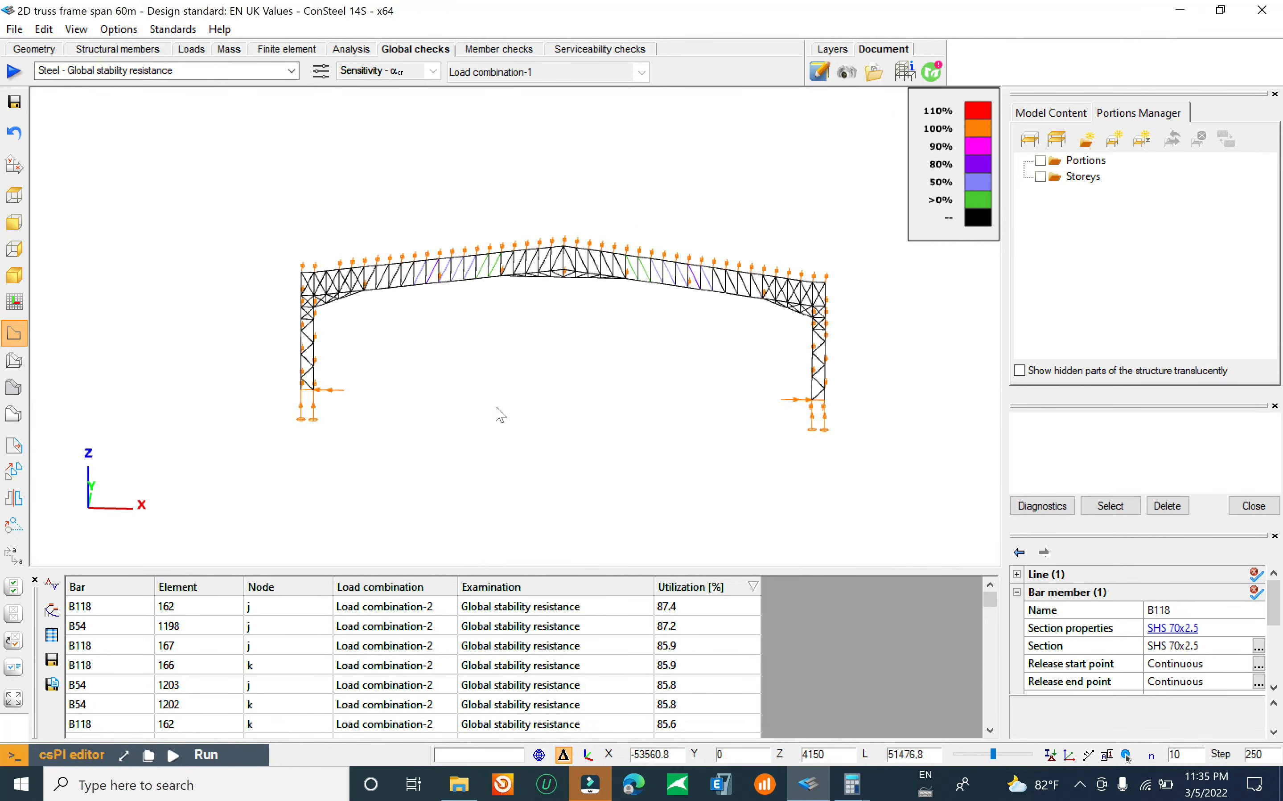
Step: Locate the table's highest-utilization element for global stability resistance on the frame and save the model
{"action": "left_click", "coordinate": [694, 613]}
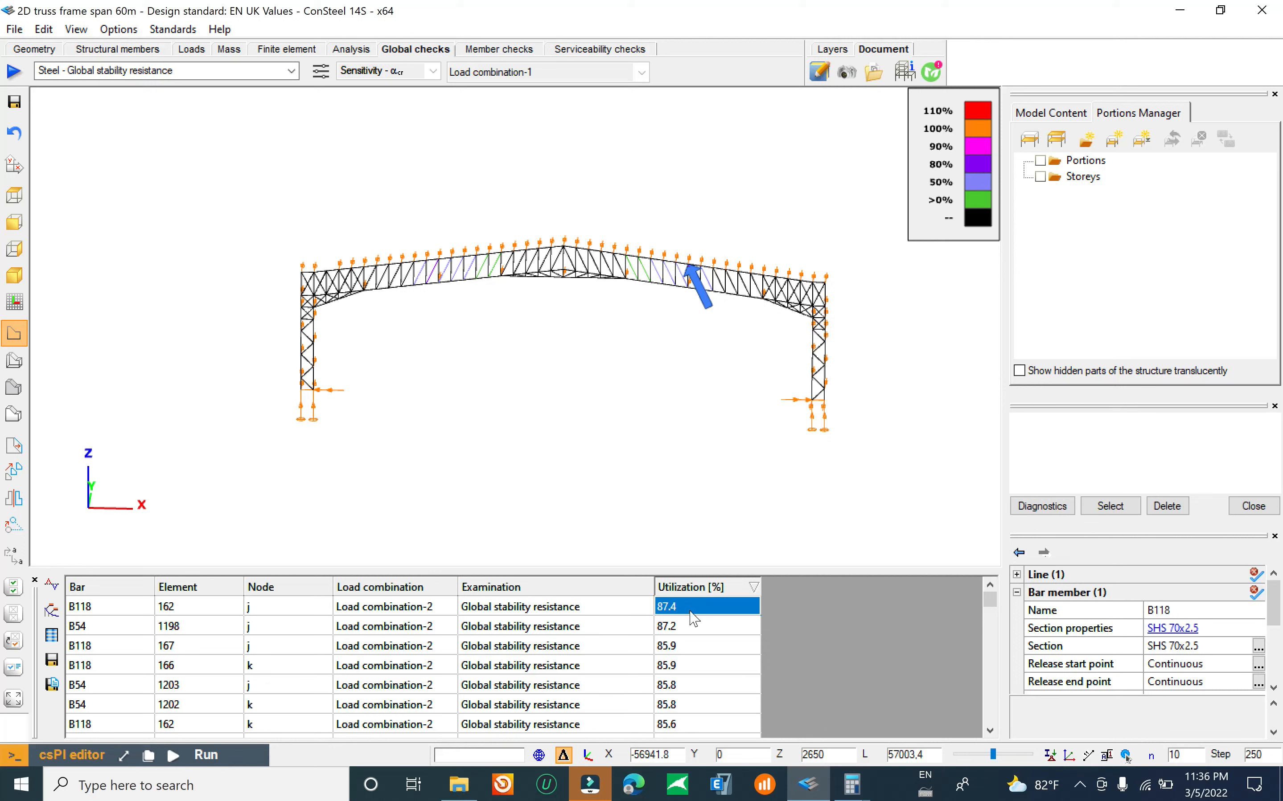
{"action": "left_click", "coordinate": [14, 29]}
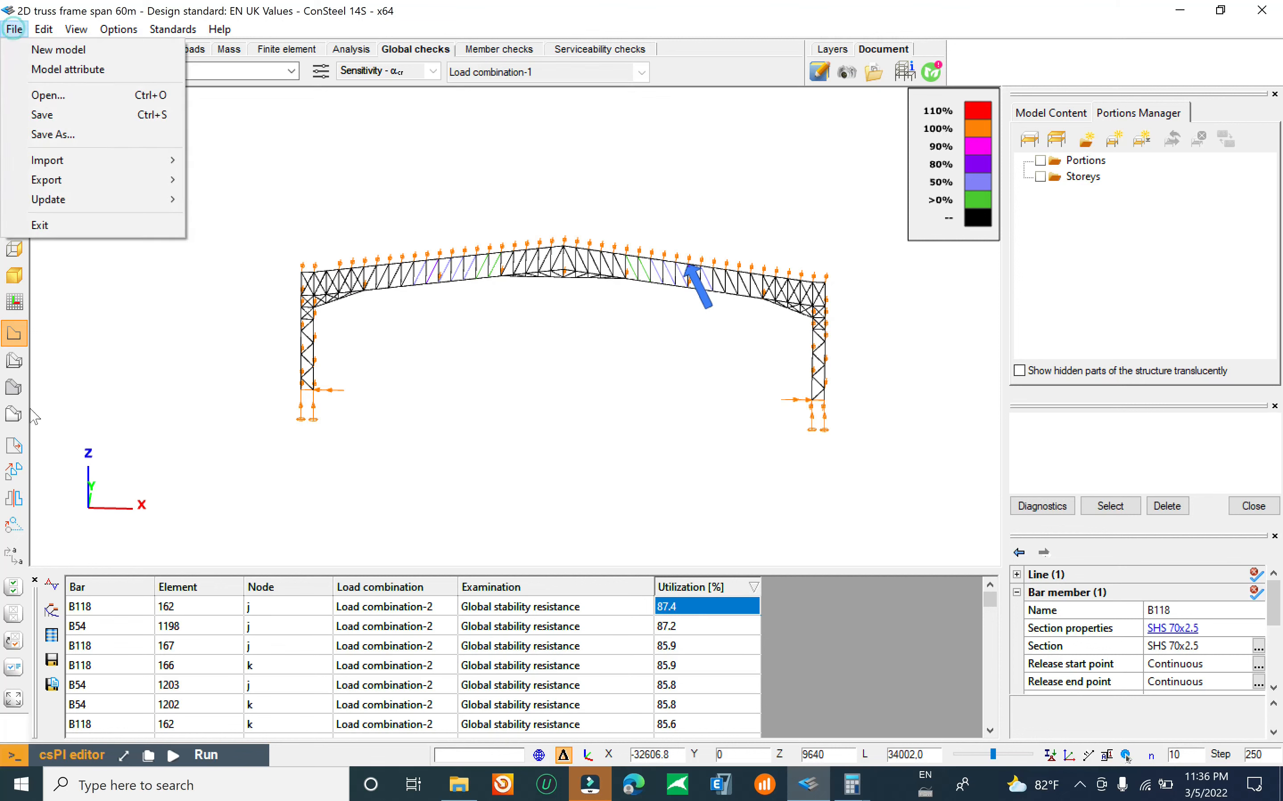
{"action": "left_click", "coordinate": [48, 114]}
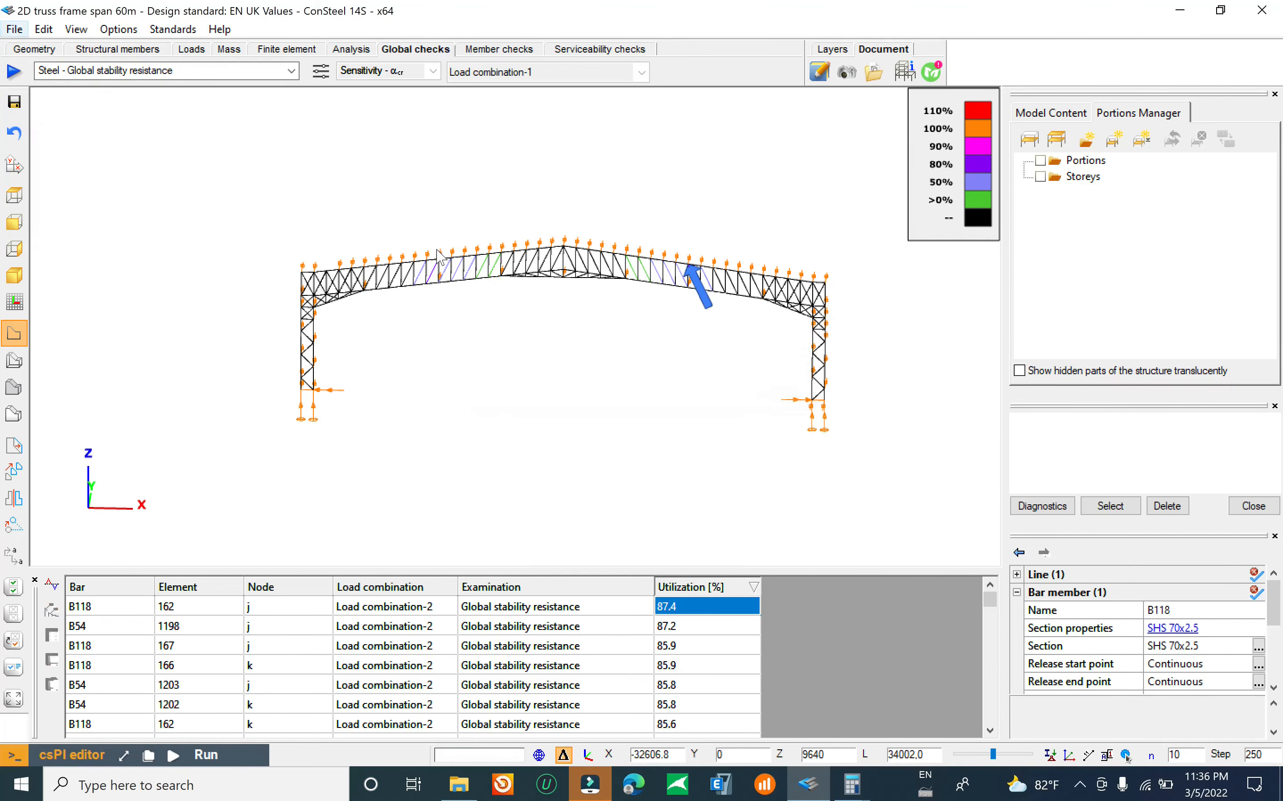
{"action": "left_click", "coordinate": [619, 353]}
{"action": "scroll", "coordinate": [767, 332], "scroll_direction": "up", "scroll_amount": 3}
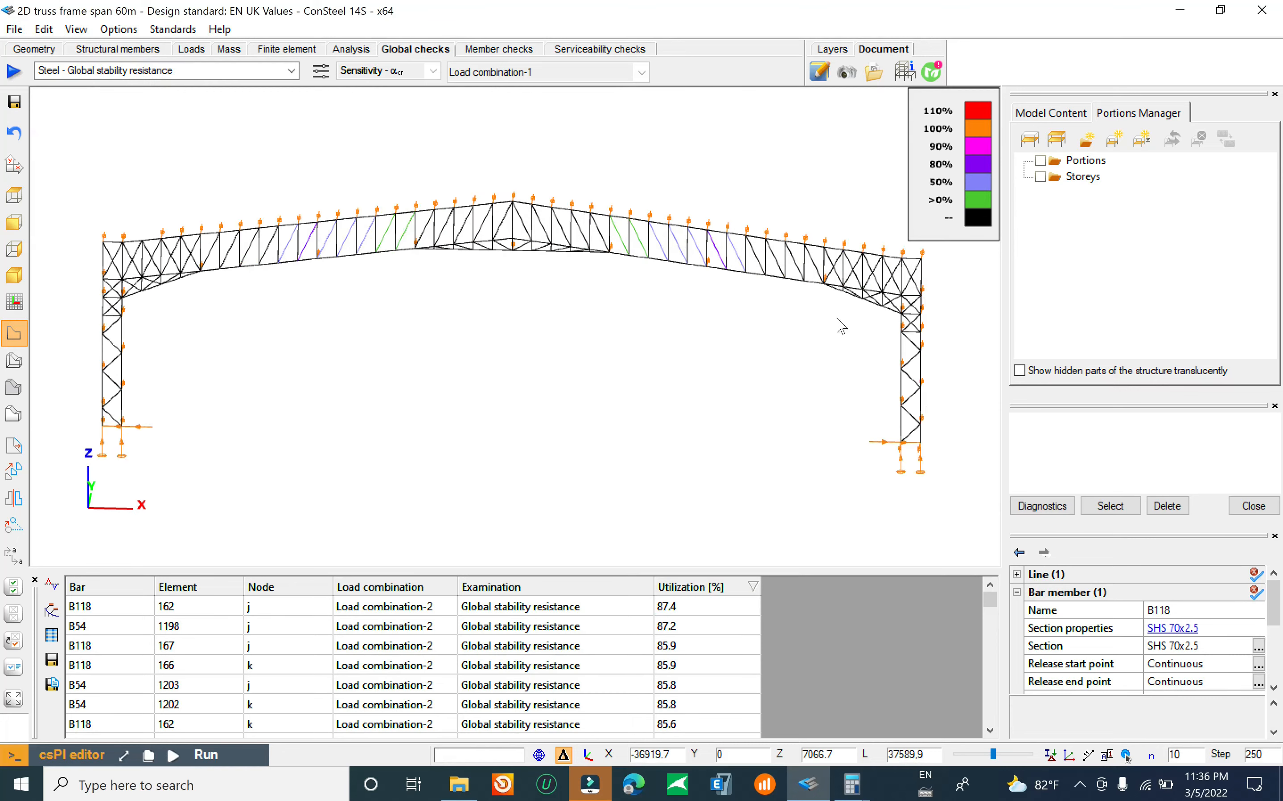
{"action": "scroll", "coordinate": [724, 194], "scroll_direction": "down", "scroll_amount": 3}
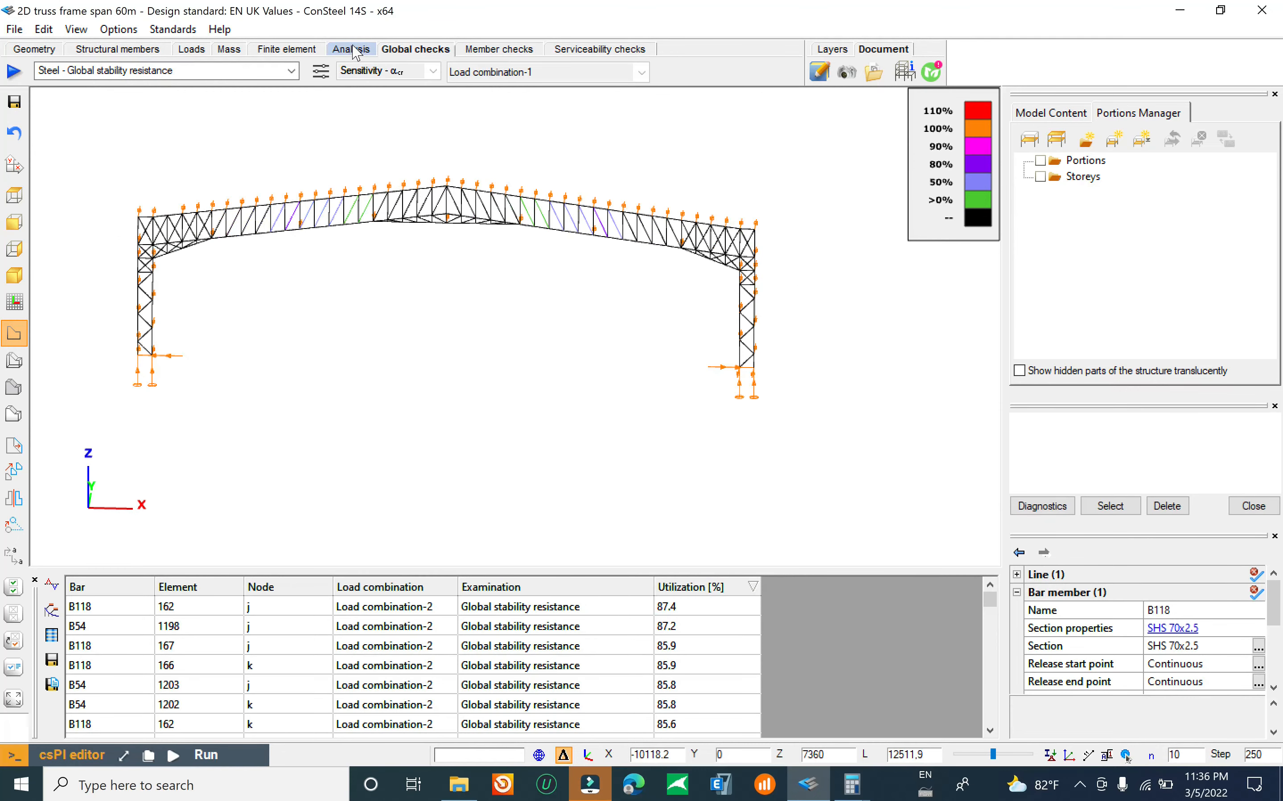
Step: Display the first-order XYZ deformation diagram for Load combination-2 and examine the deformations around the ridge
{"action": "left_click", "coordinate": [351, 48]}
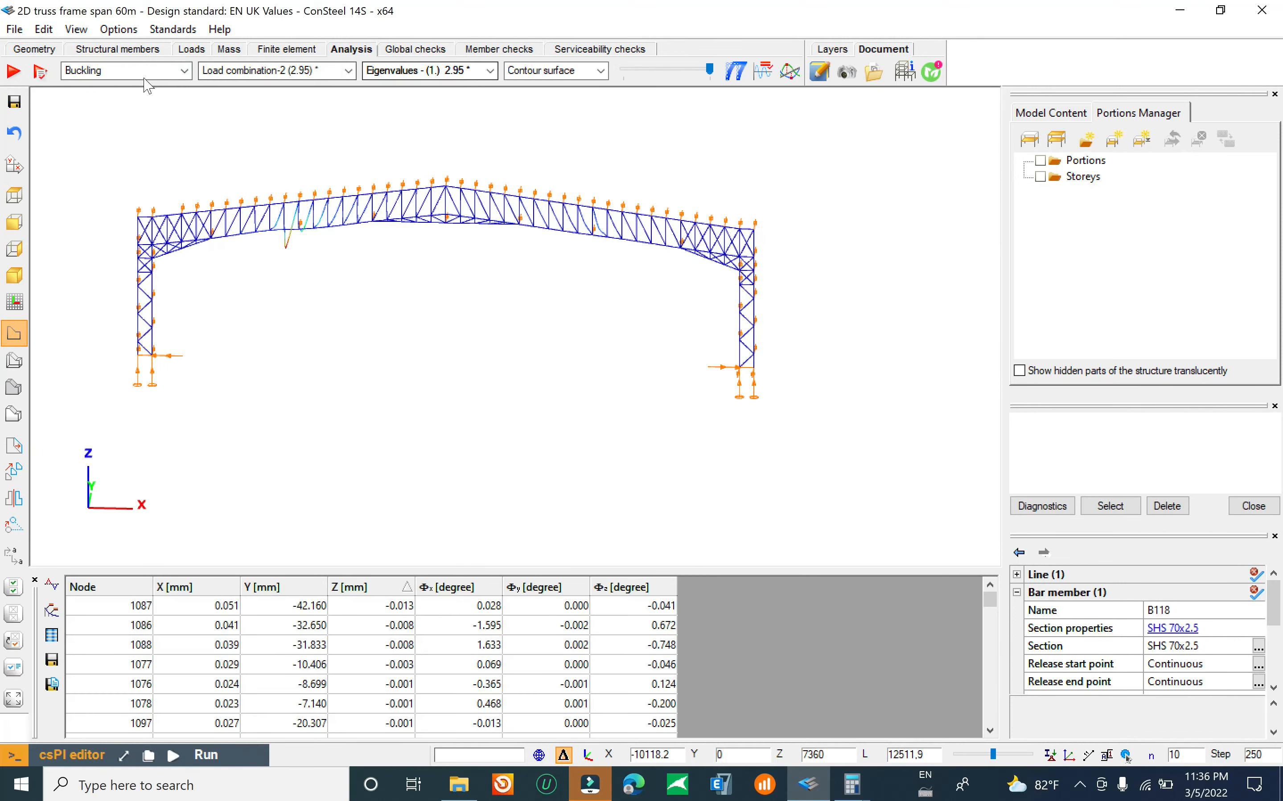
{"action": "left_click", "coordinate": [146, 72]}
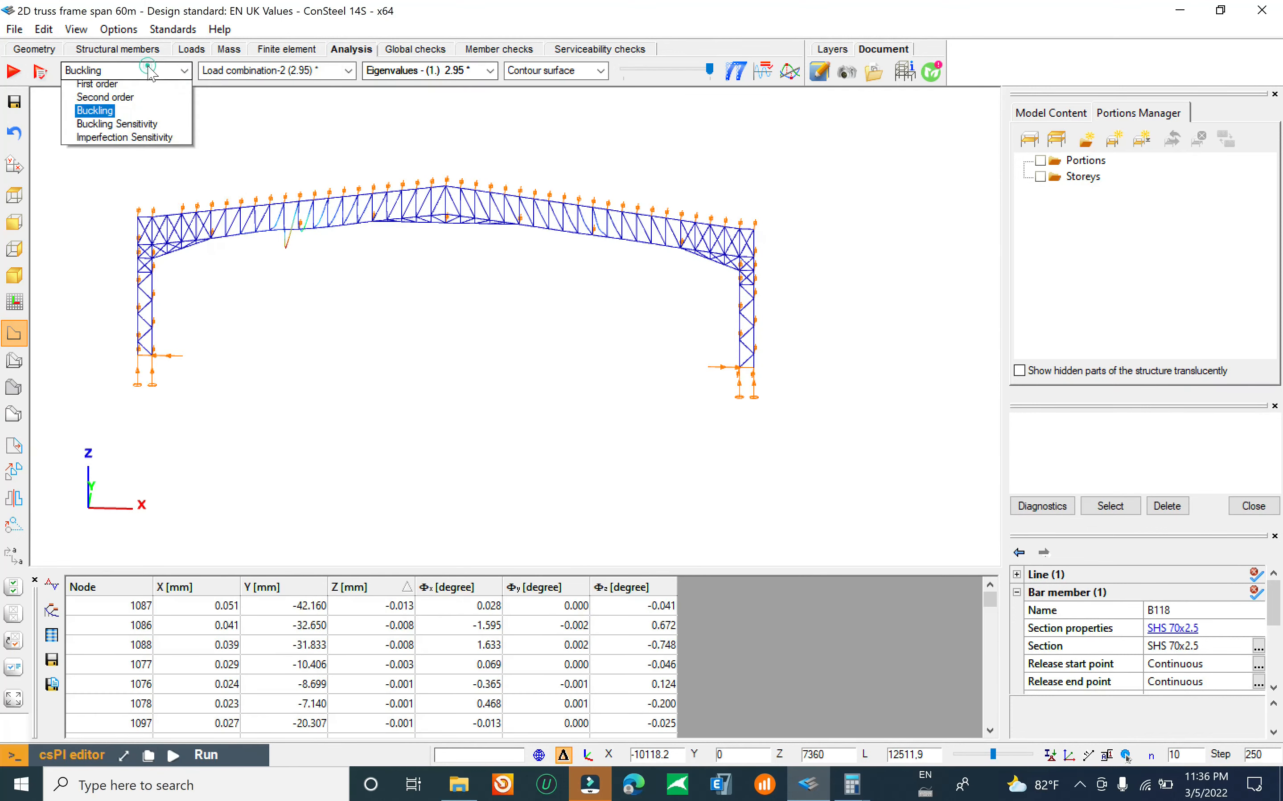
{"action": "left_click", "coordinate": [94, 89]}
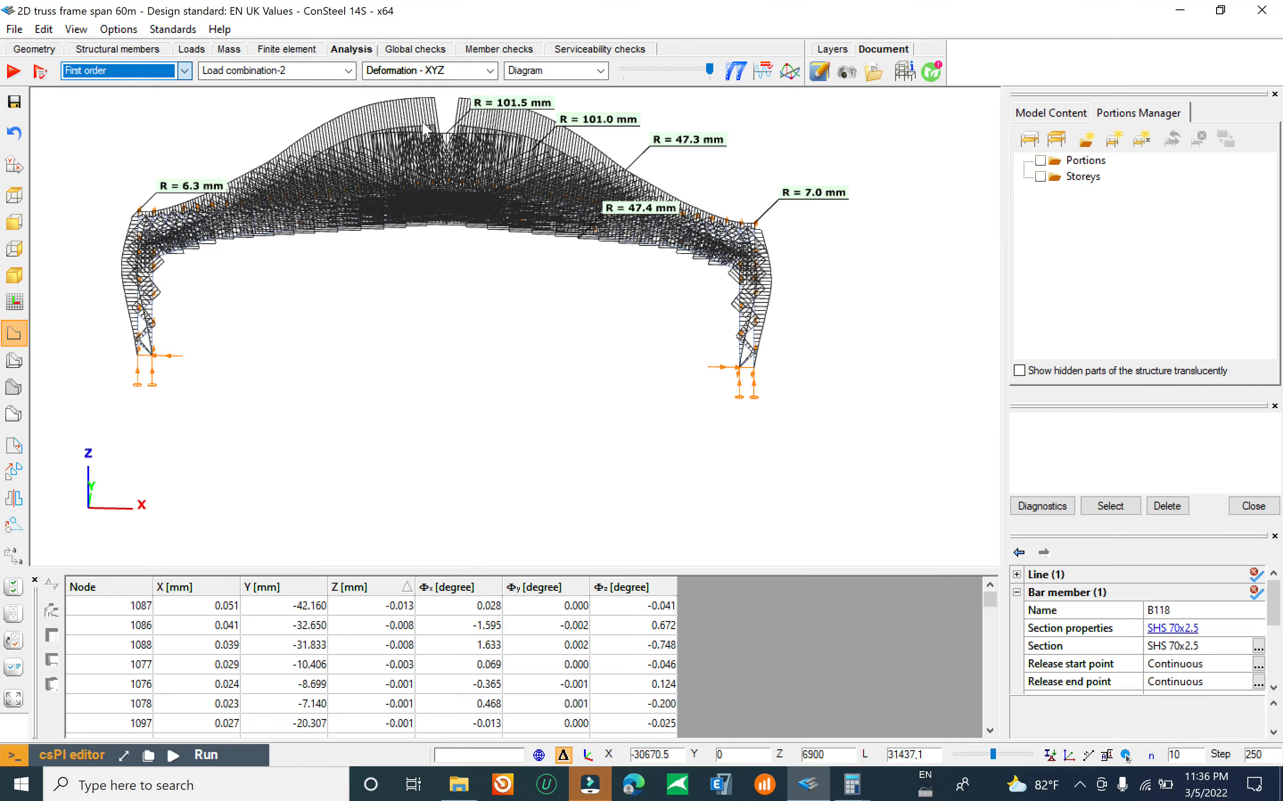
{"action": "scroll", "coordinate": [491, 287], "scroll_direction": "up", "scroll_amount": 5}
{"action": "scroll", "coordinate": [501, 279], "scroll_direction": "down", "scroll_amount": 5}
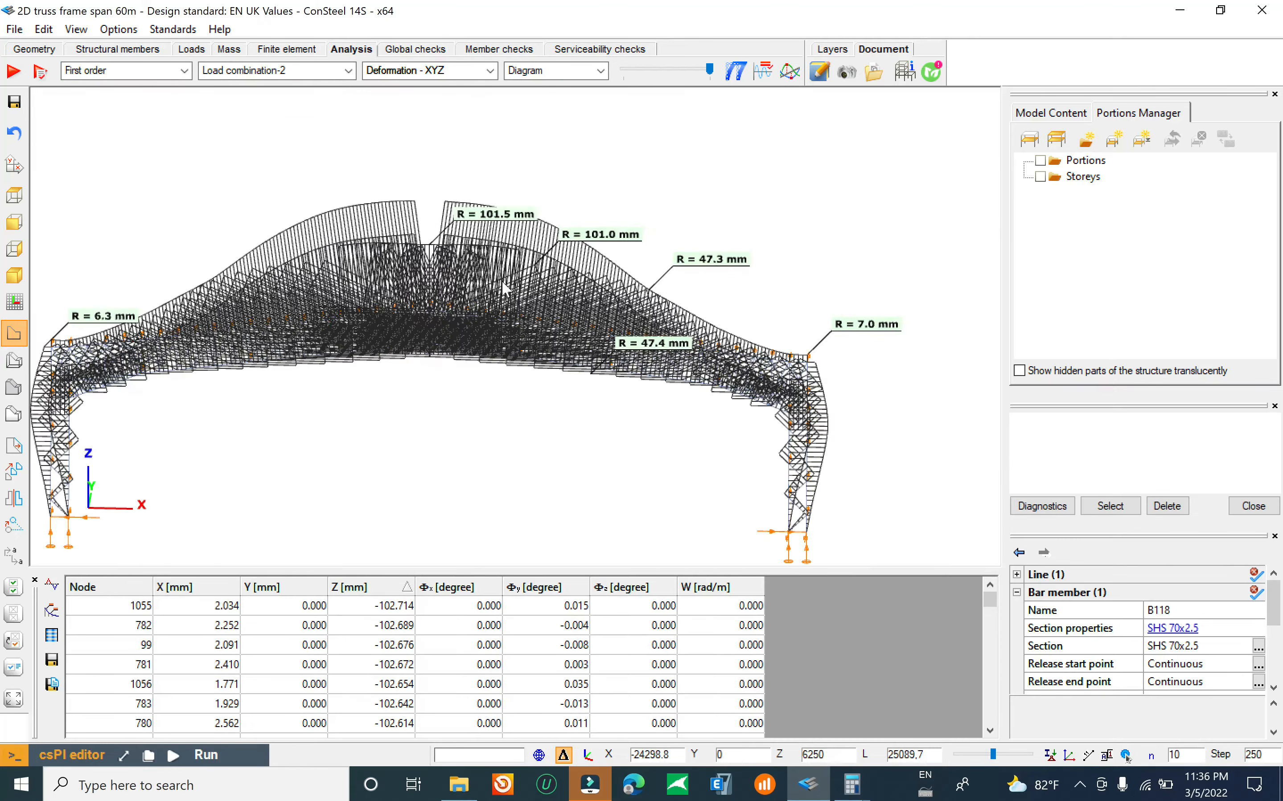
{"action": "scroll", "coordinate": [501, 266], "scroll_direction": "up", "scroll_amount": 3}
{"action": "scroll", "coordinate": [498, 201], "scroll_direction": "down", "scroll_amount": 3}
Step: Reduce the display scale of the frame's deformation diagram
{"action": "left_click", "coordinate": [666, 74]}
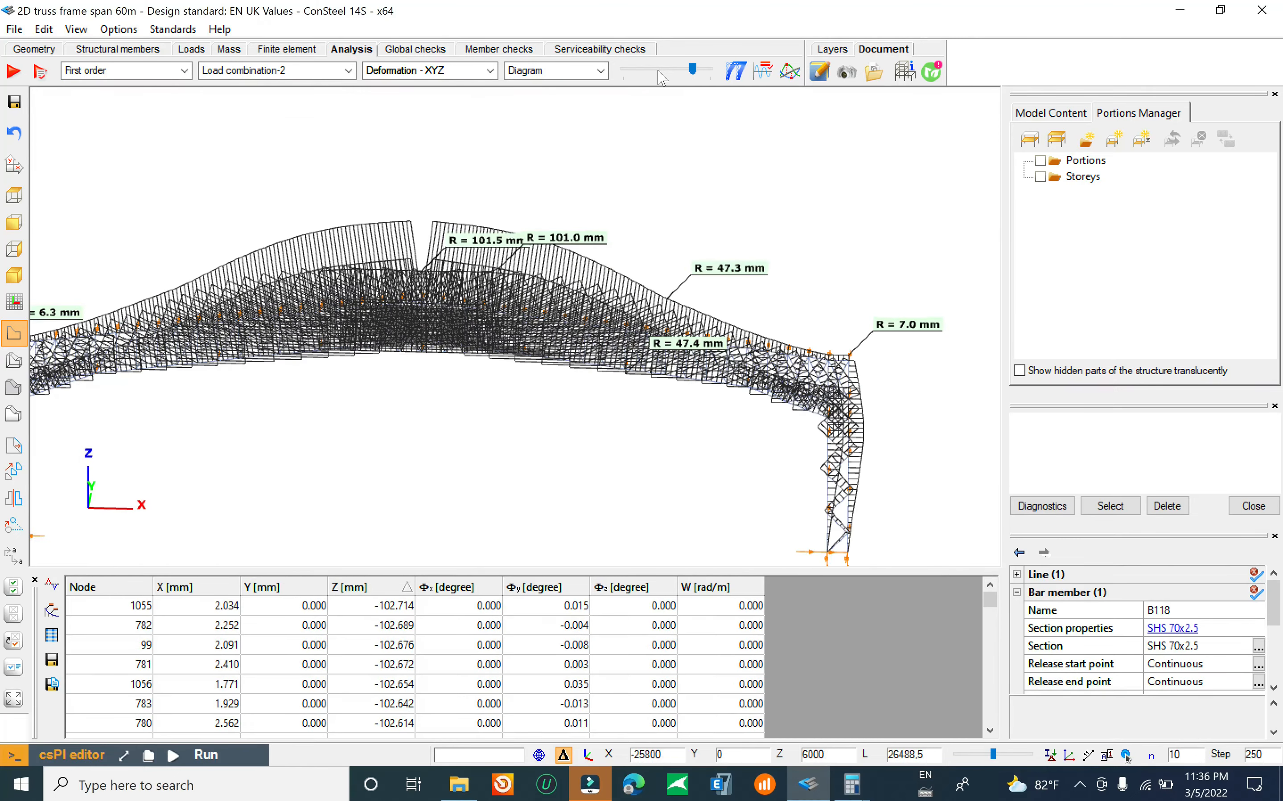
{"action": "scroll", "coordinate": [653, 201], "scroll_direction": "down", "scroll_amount": 3}
{"action": "scroll", "coordinate": [471, 237], "scroll_direction": "up", "scroll_amount": 4}
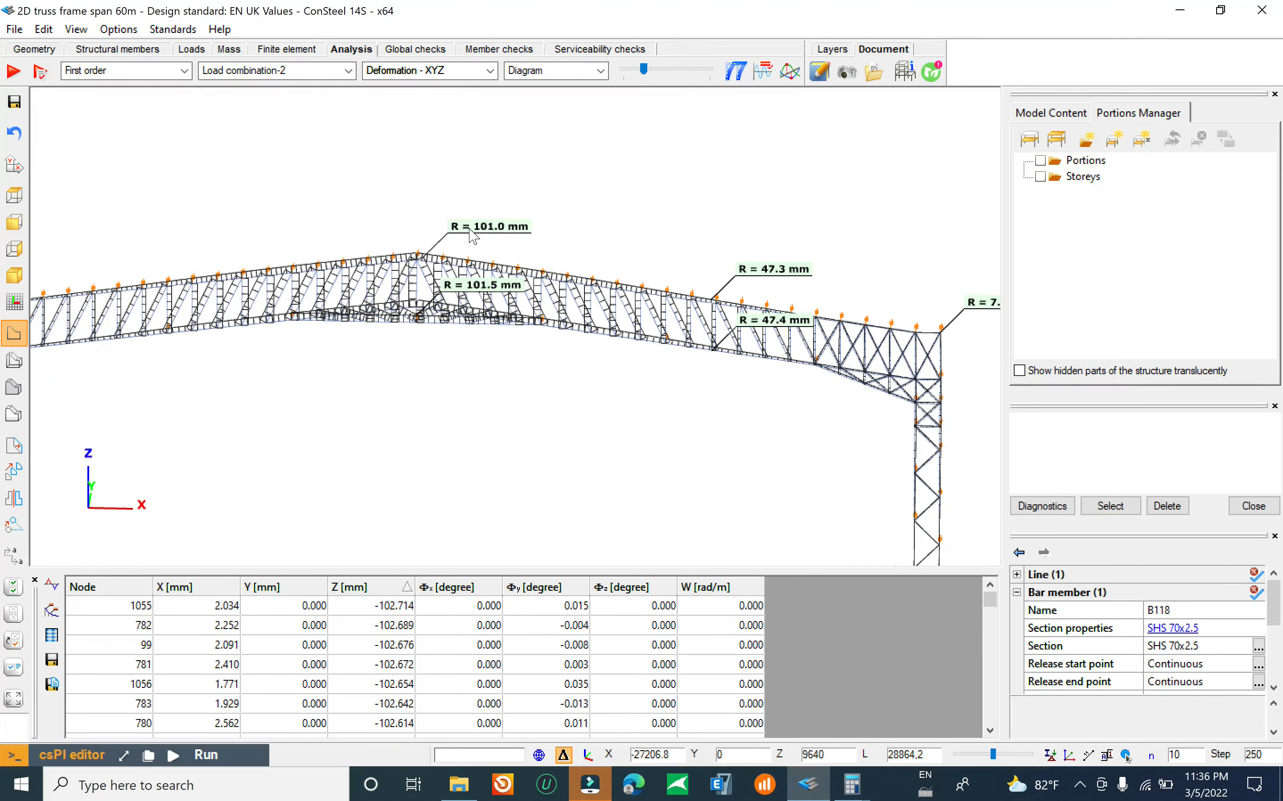
Step: Display the first-order deformations for the serviceability Load combination-6, examine them around the ridge, and save the model
{"action": "left_click", "coordinate": [183, 71]}
{"action": "left_click", "coordinate": [114, 85]}
{"action": "left_click", "coordinate": [278, 74]}
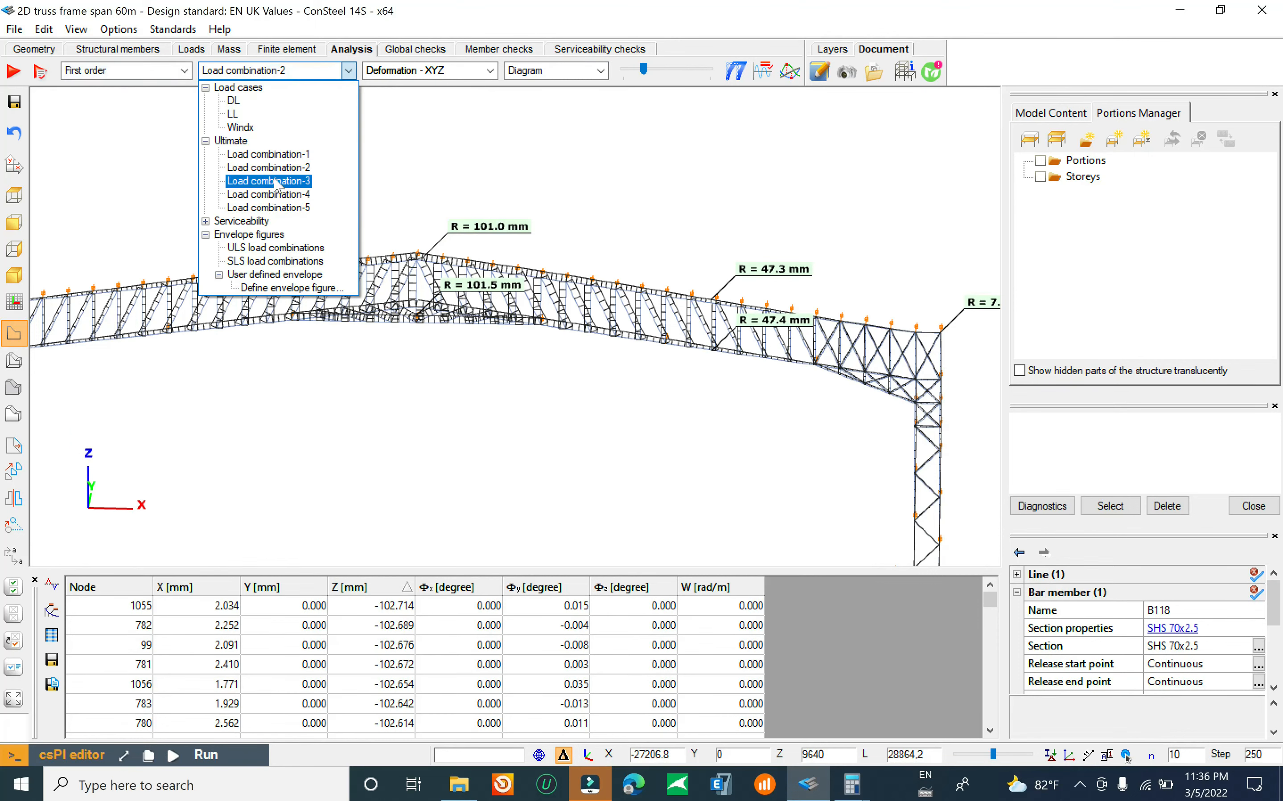
{"action": "left_click", "coordinate": [206, 224]}
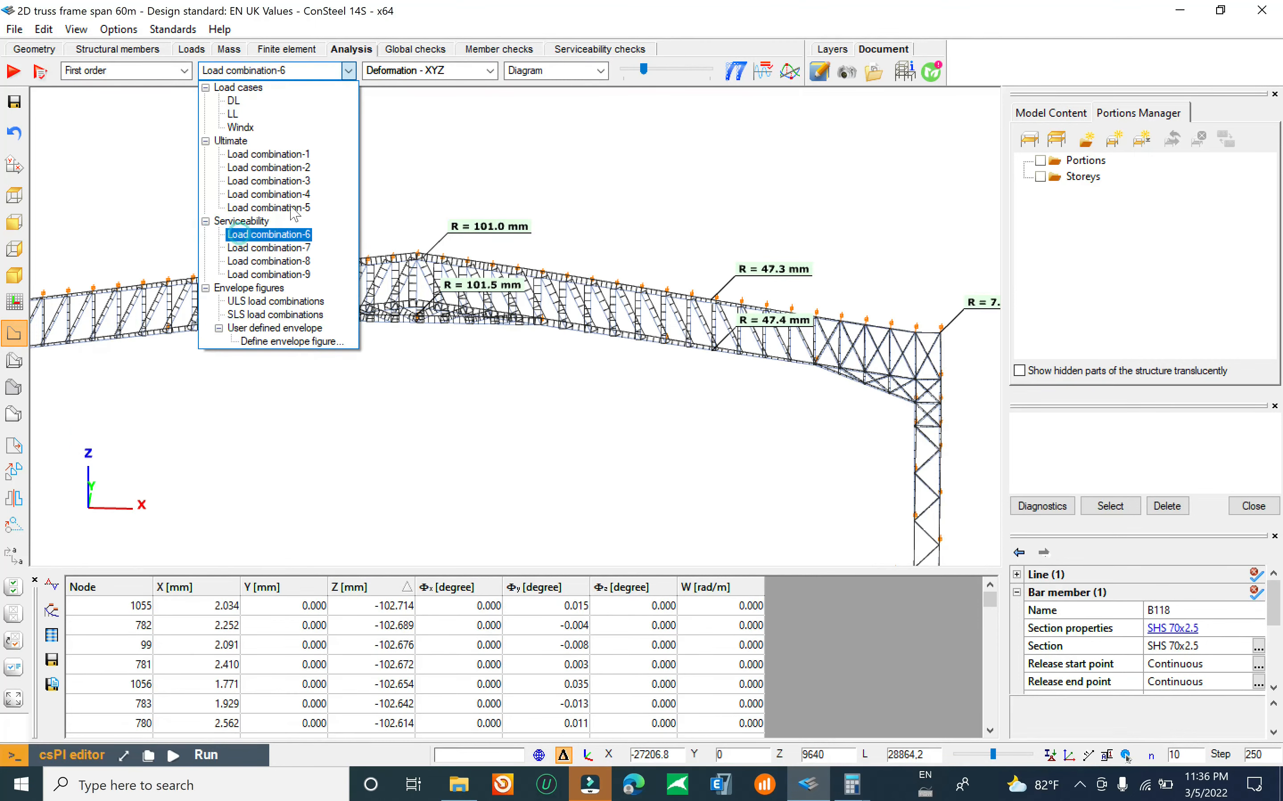
{"action": "left_click", "coordinate": [269, 234]}
{"action": "scroll", "coordinate": [485, 257], "scroll_direction": "down", "scroll_amount": 3}
{"action": "scroll", "coordinate": [485, 260], "scroll_direction": "up", "scroll_amount": 4}
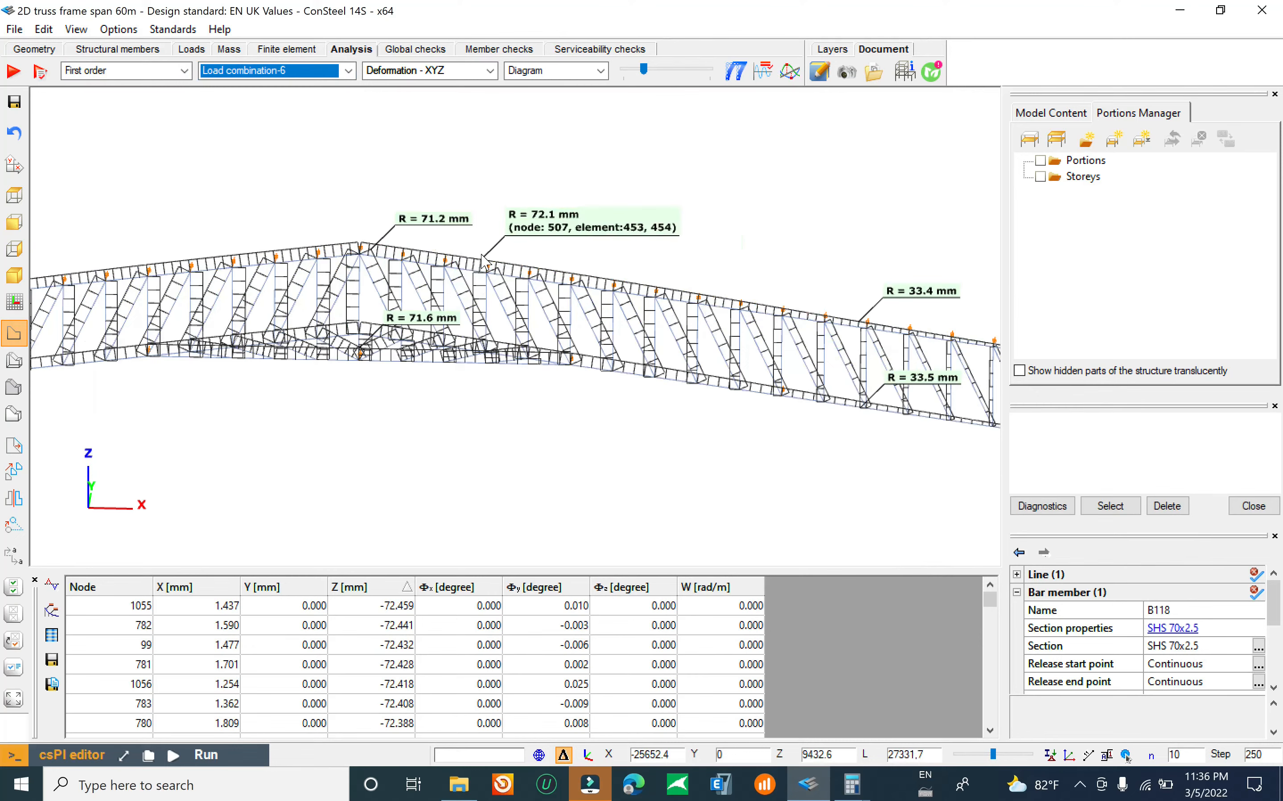
{"action": "scroll", "coordinate": [485, 260], "scroll_direction": "down", "scroll_amount": 4}
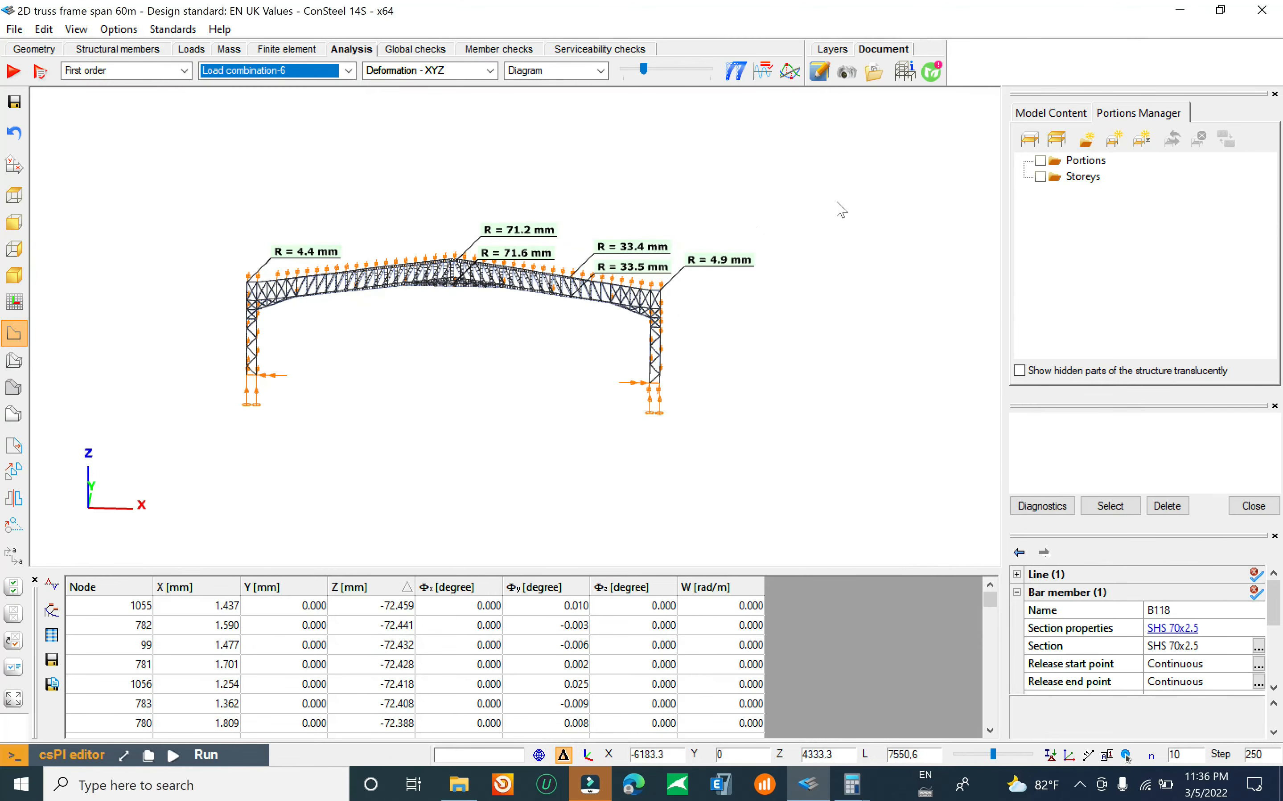
{"action": "left_click", "coordinate": [16, 29]}
{"action": "left_click", "coordinate": [53, 115]}
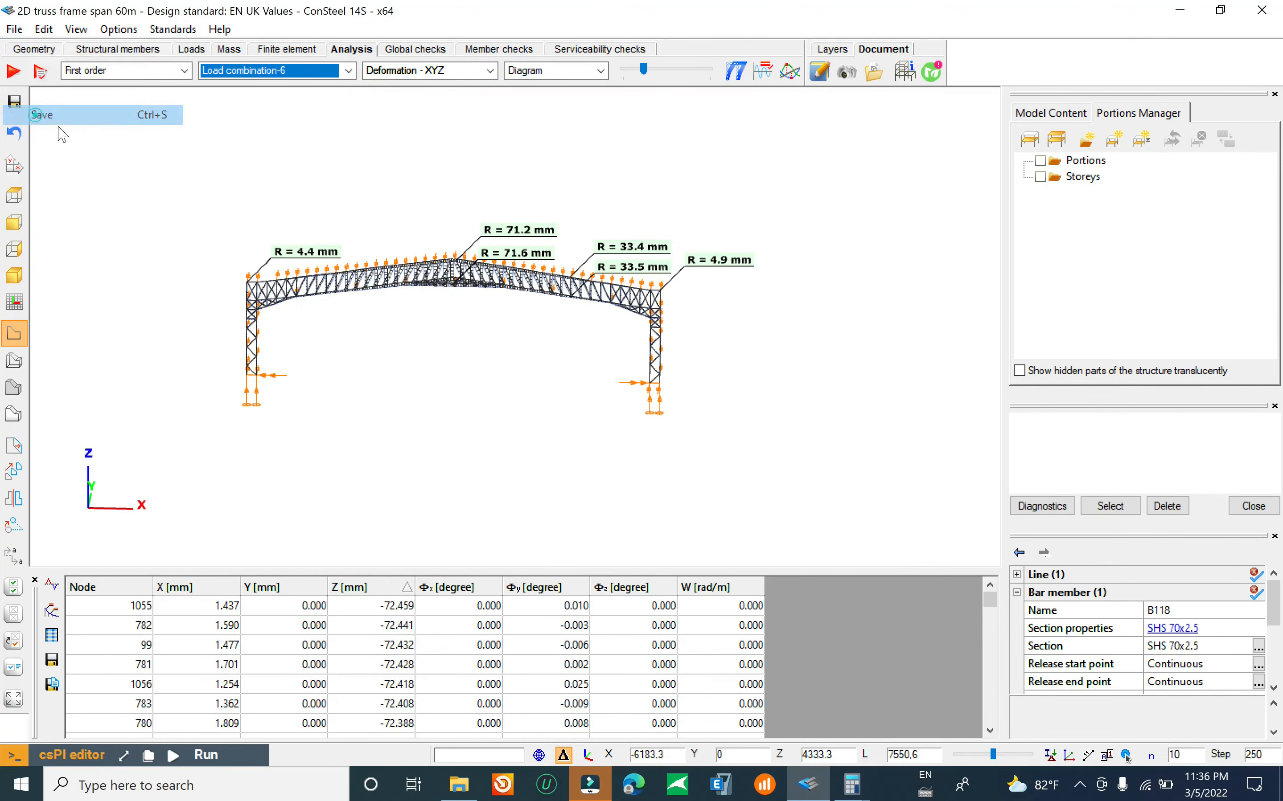